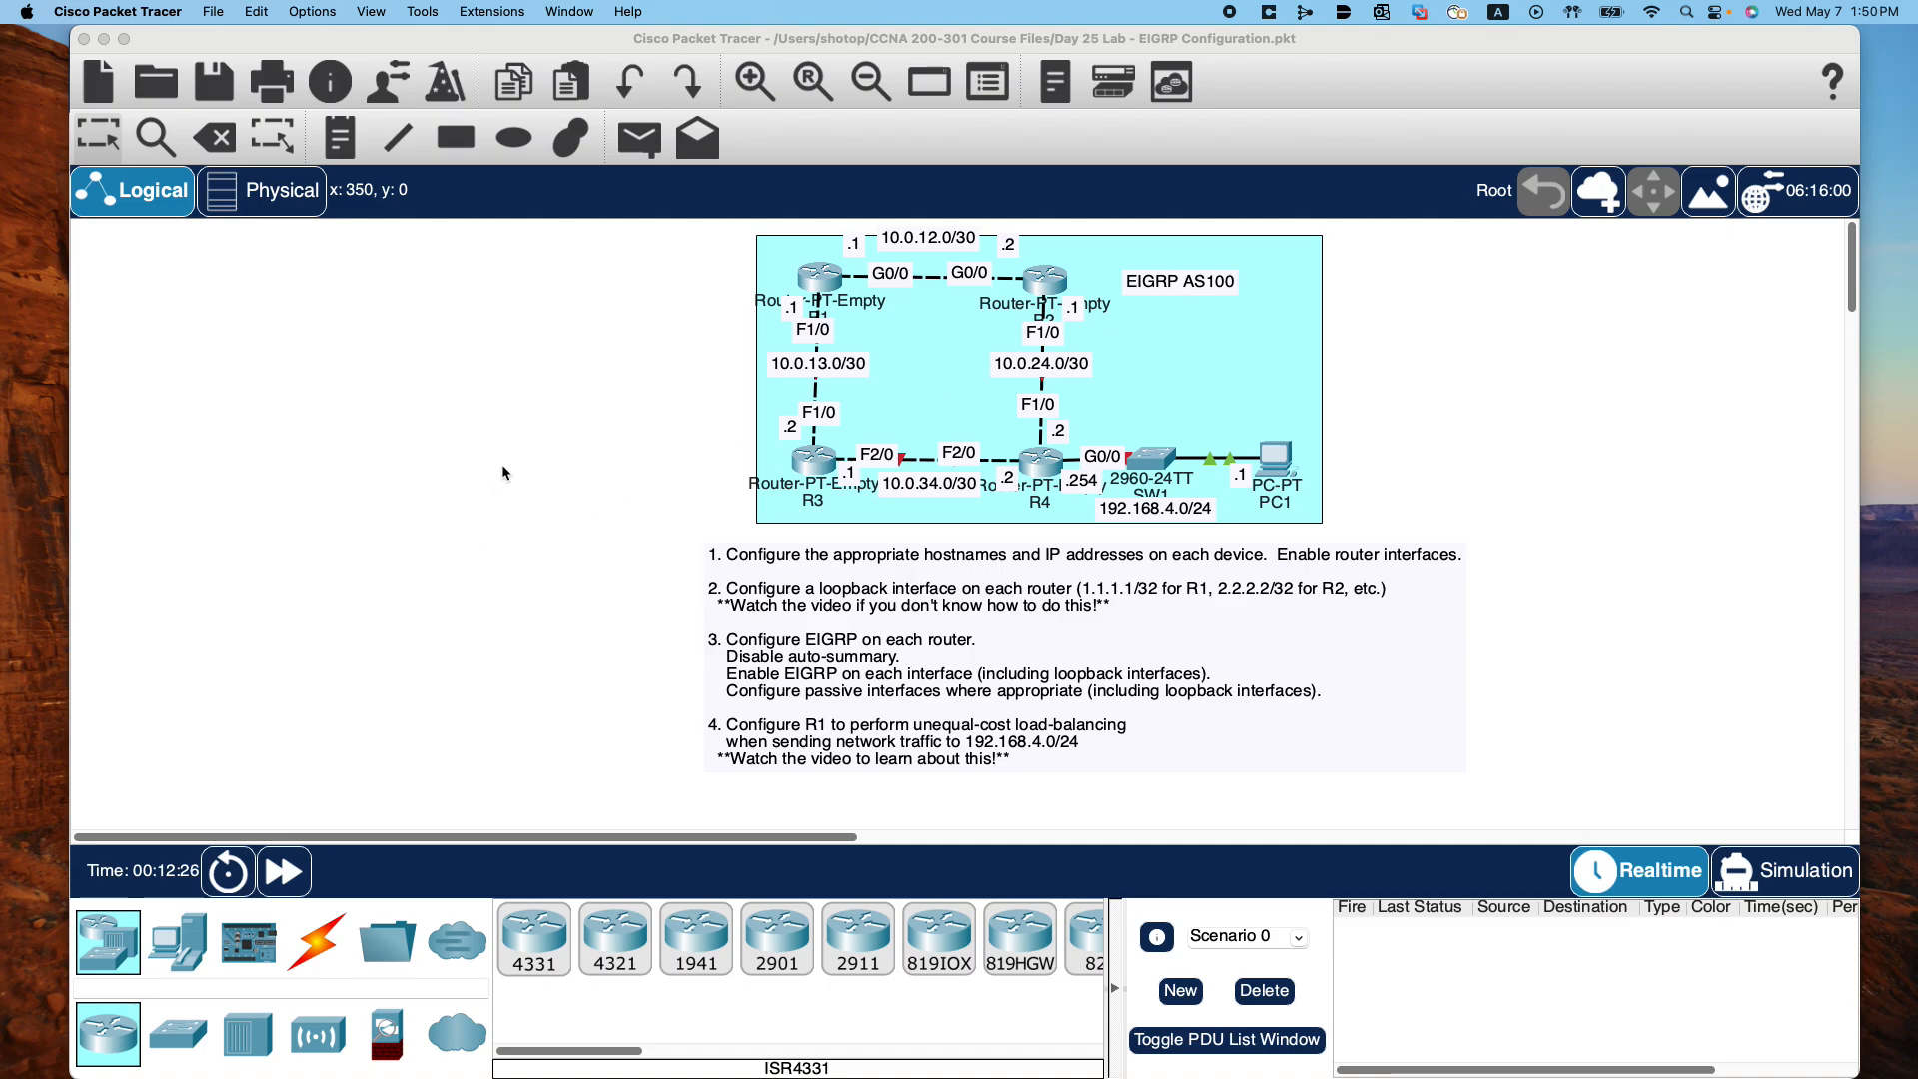
Enlarge and centre the network topology, and open the command-line interface of router R1
{"action": "left_click", "coordinate": [755, 80]}
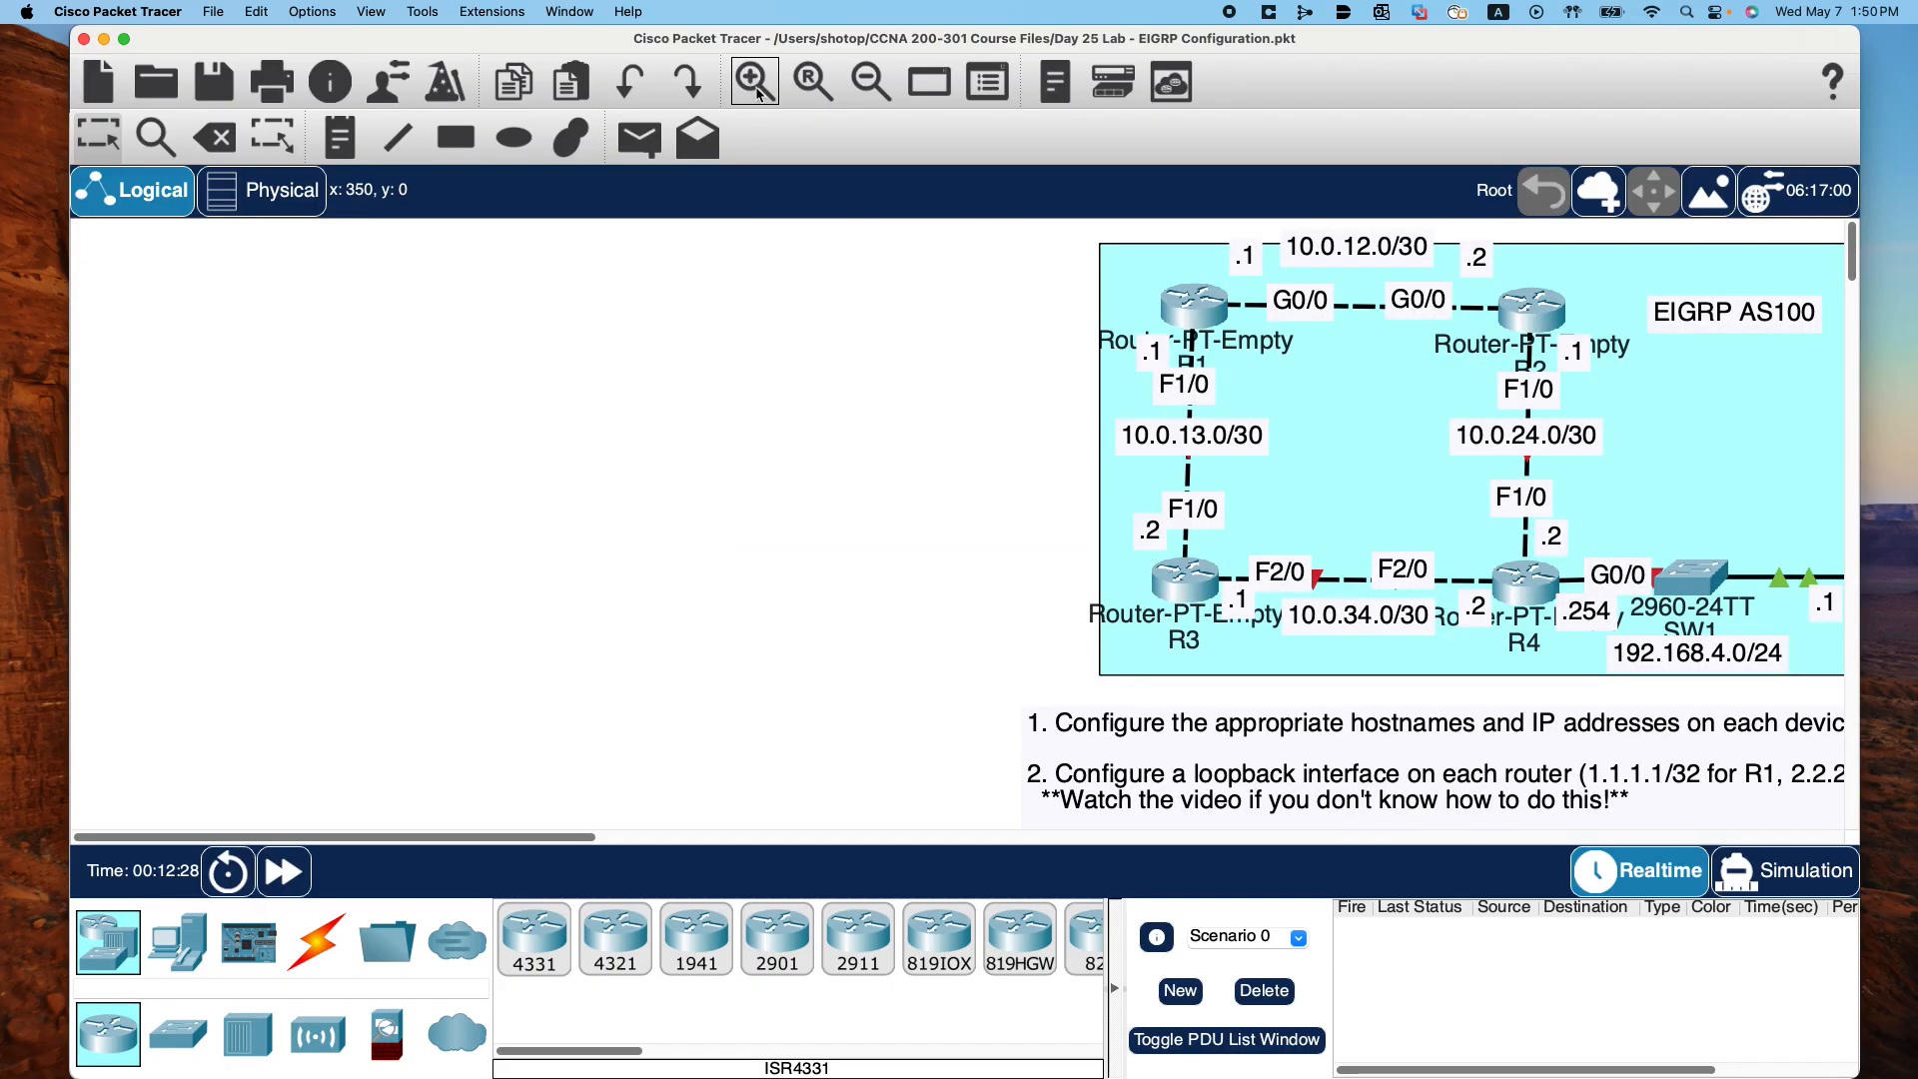
{"action": "left_click_drag", "start_coordinate": [527, 840], "coordinate": [686, 851]}
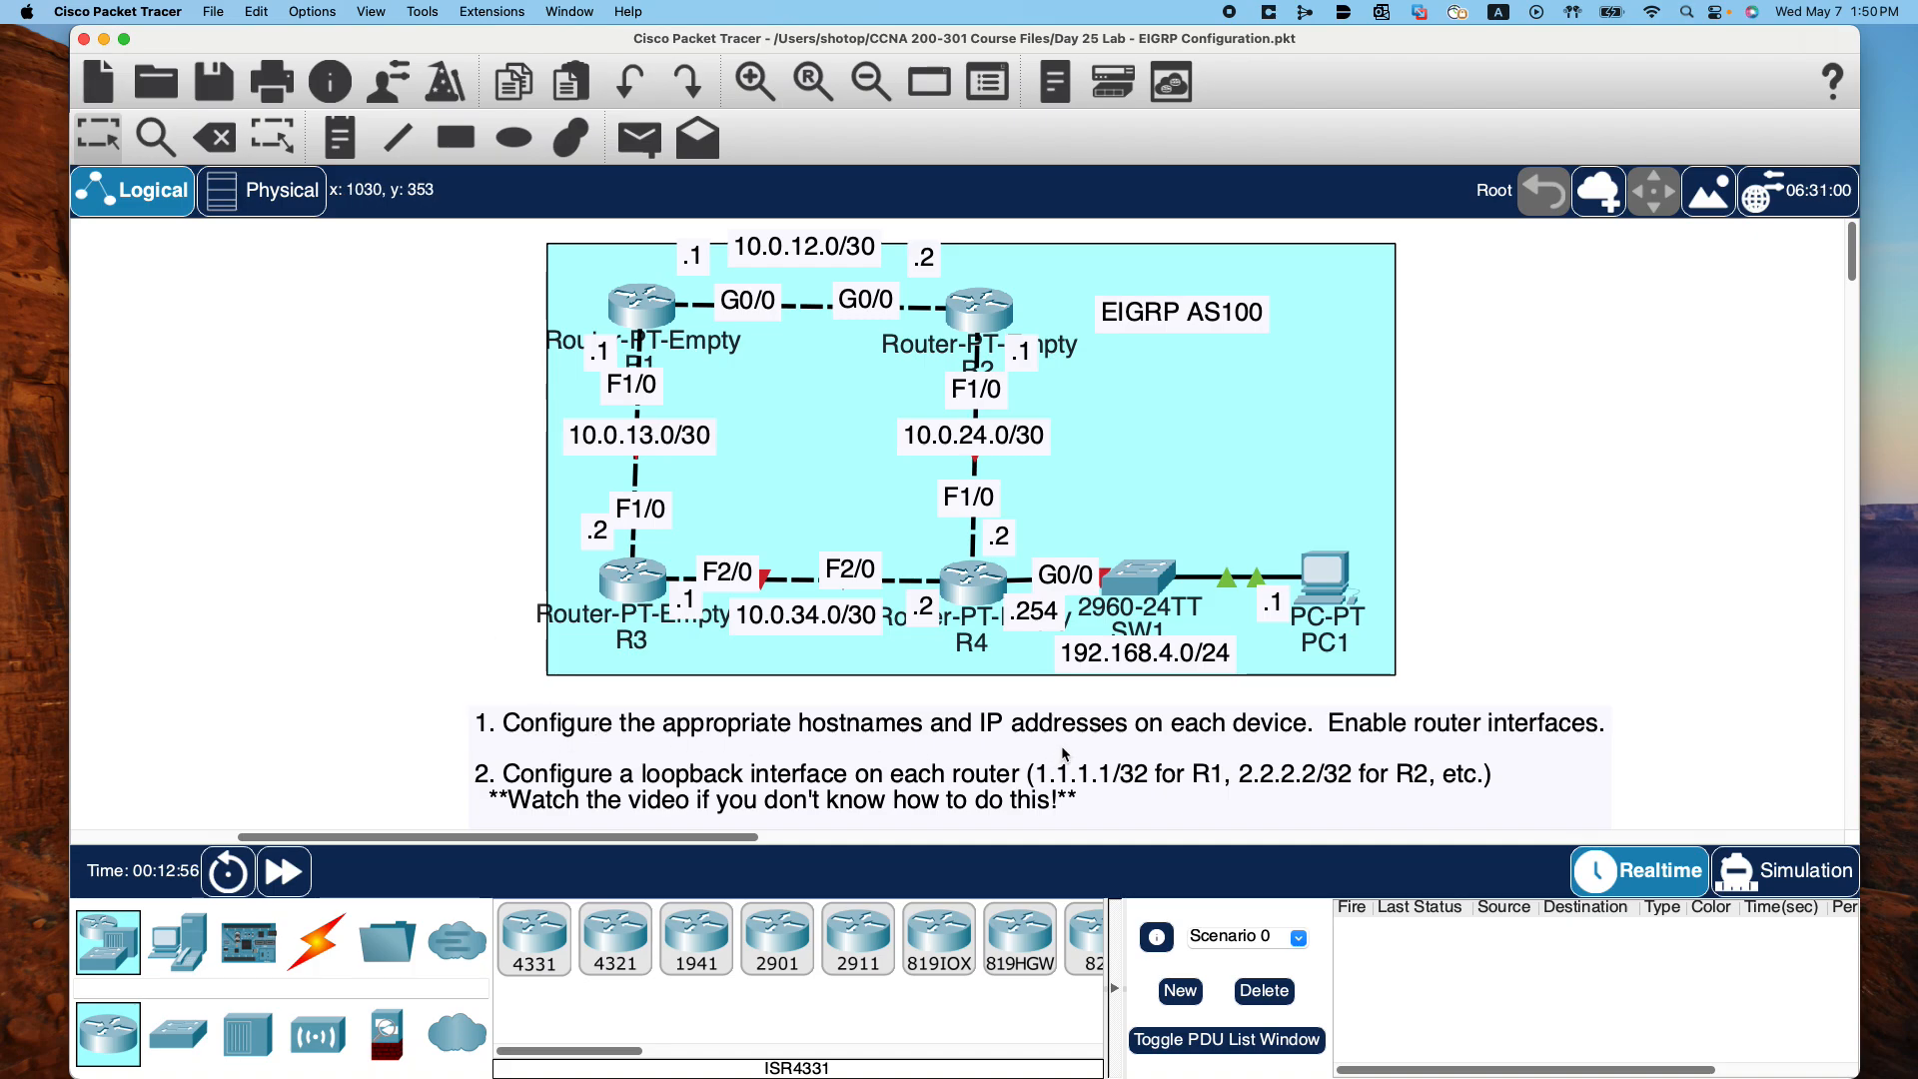
{"action": "left_click", "coordinate": [640, 308]}
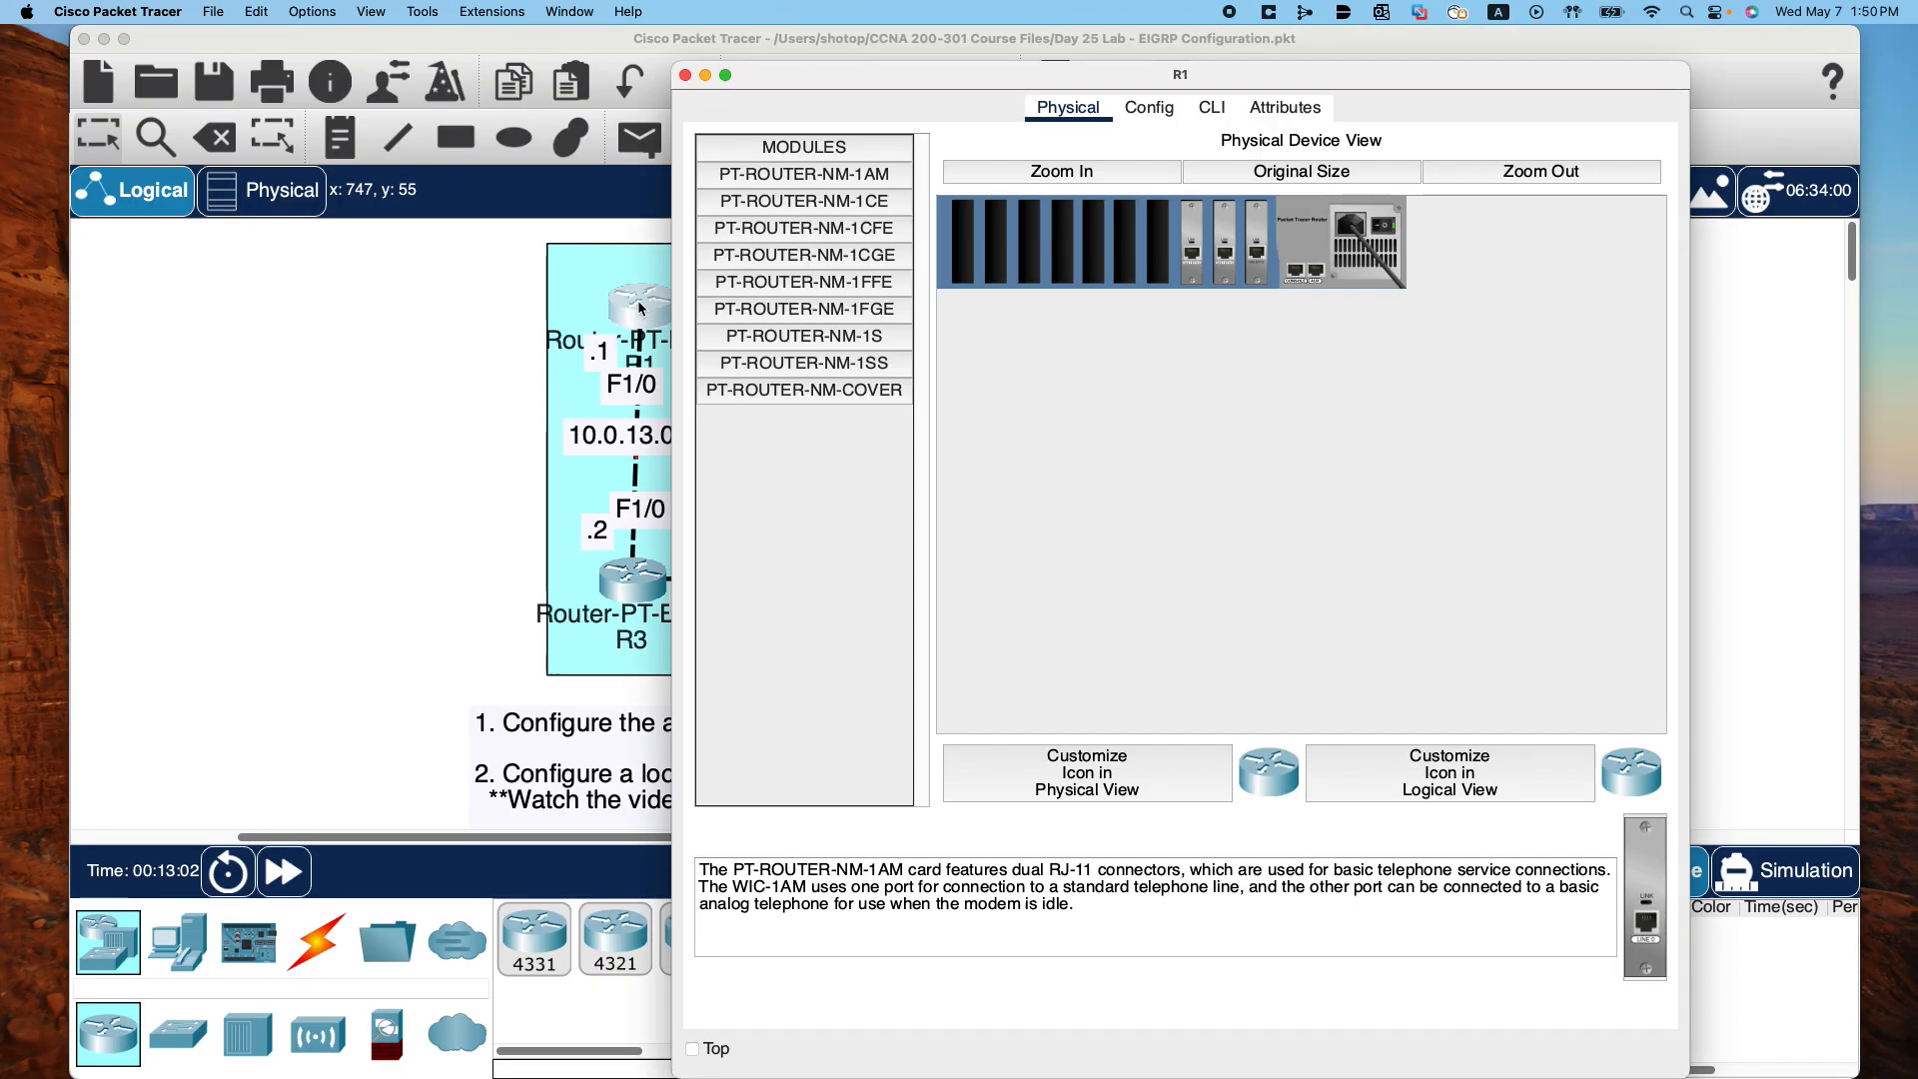
{"action": "left_click", "coordinate": [1212, 110]}
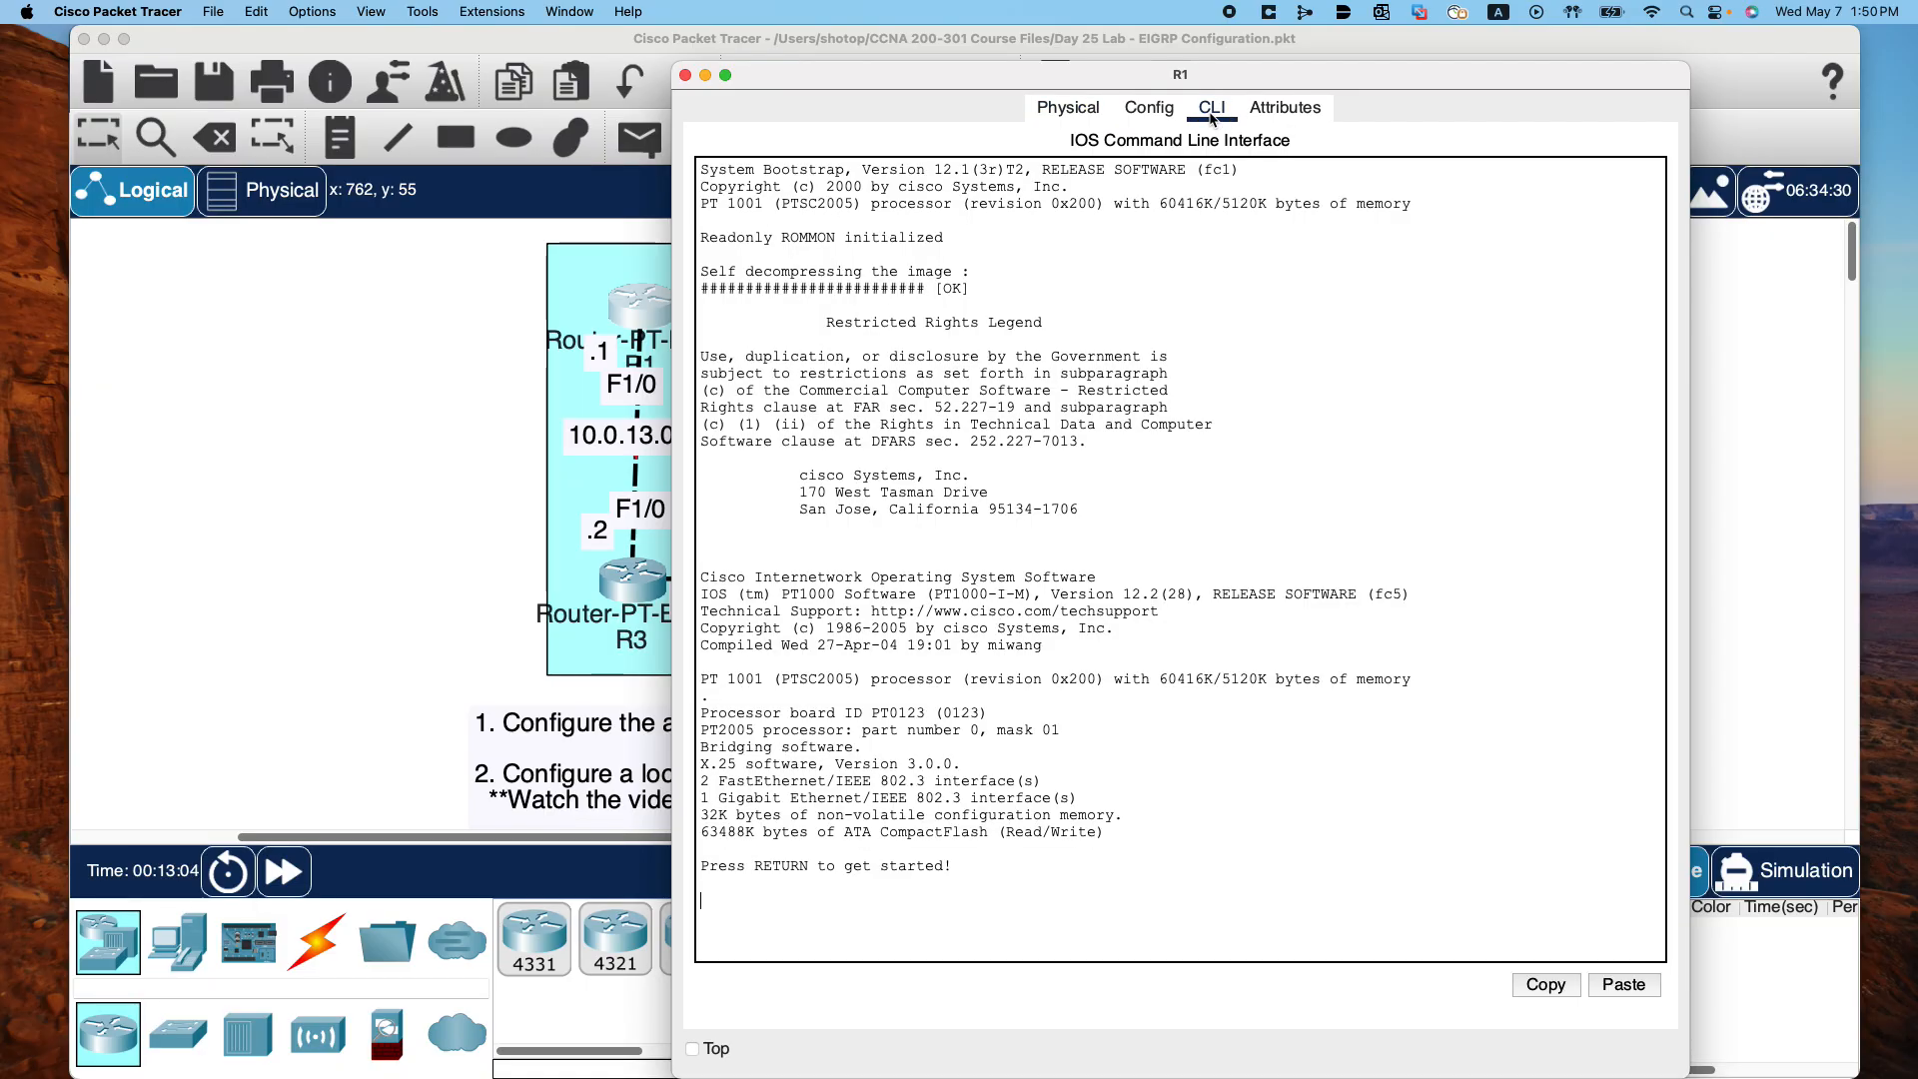
Enter global configuration mode on R1 and set its hostname to Router1
{"action": "key", "text": "Return"}
{"action": "type", "text": "en"}
{"action": "key", "text": "Return"}
{"action": "type", "text": "c"}
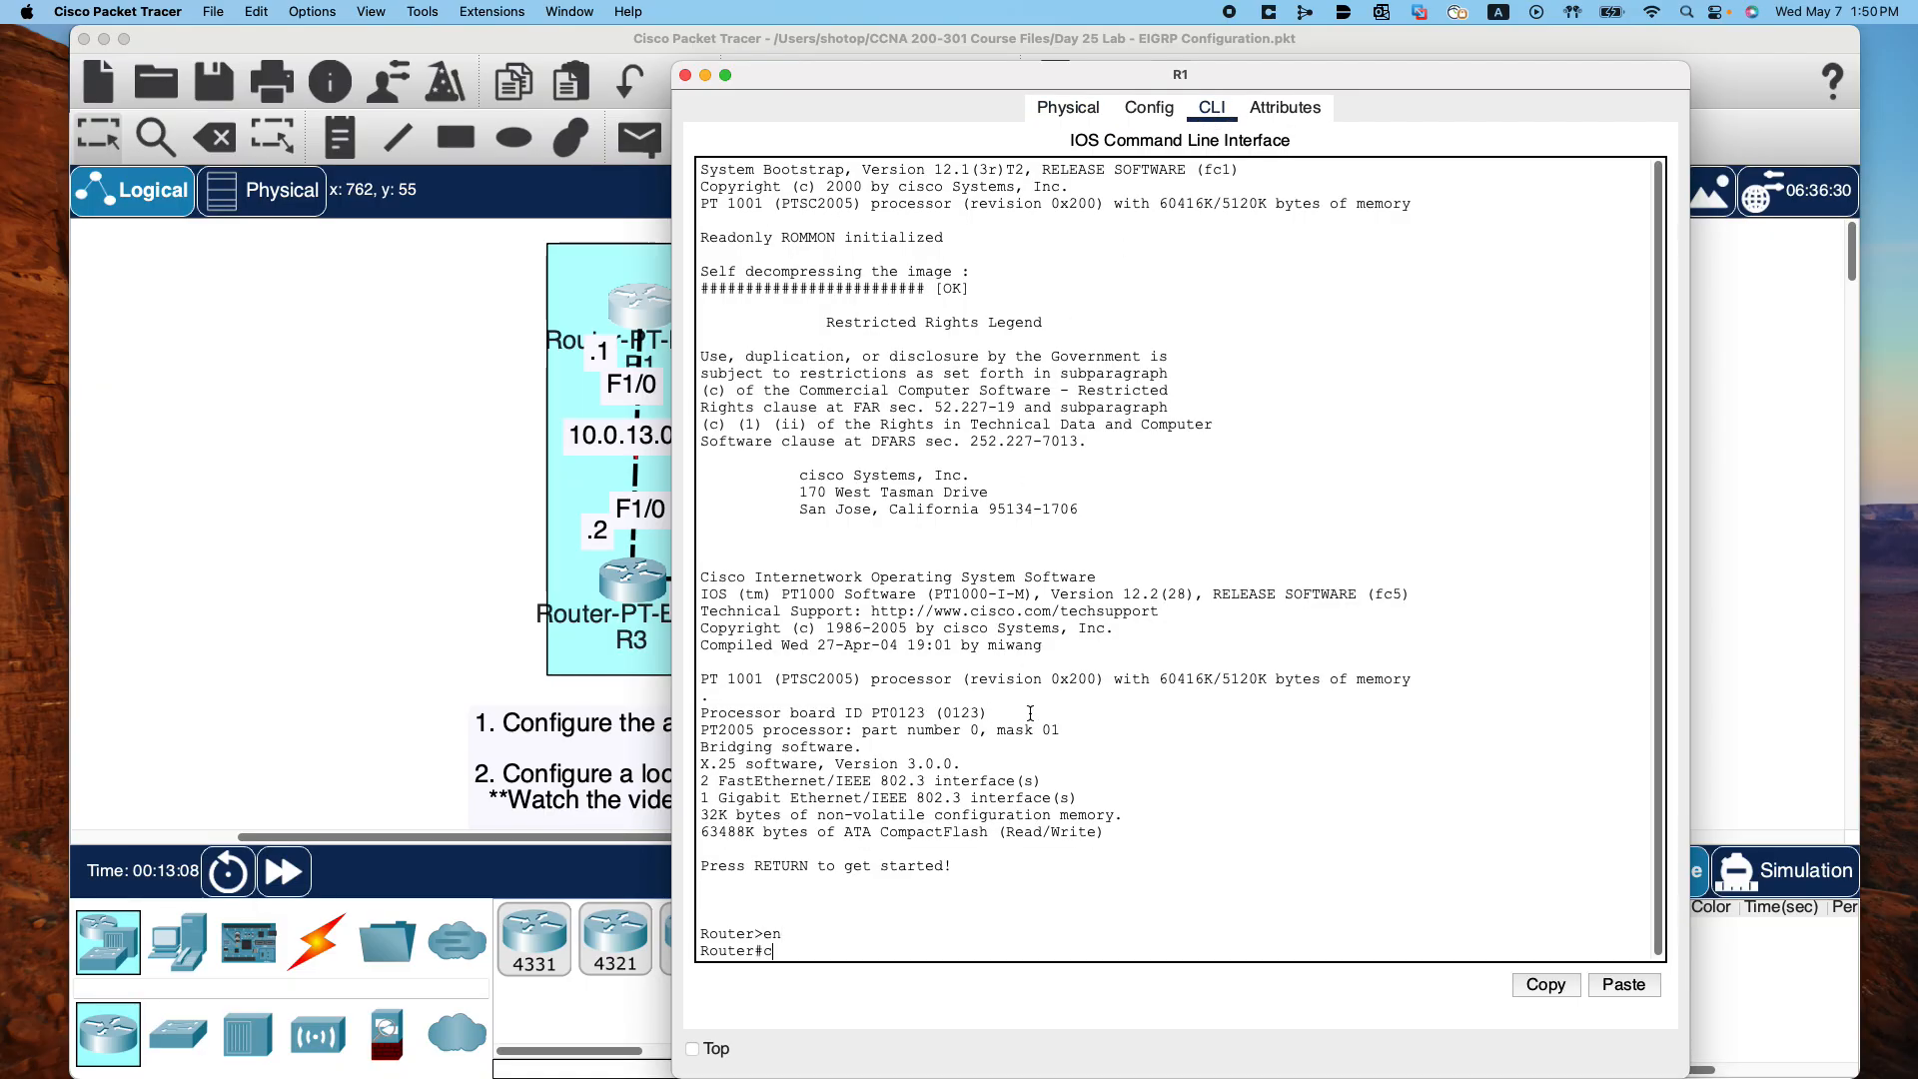
{"action": "type", "text": "onf t"}
{"action": "key", "text": "Return"}
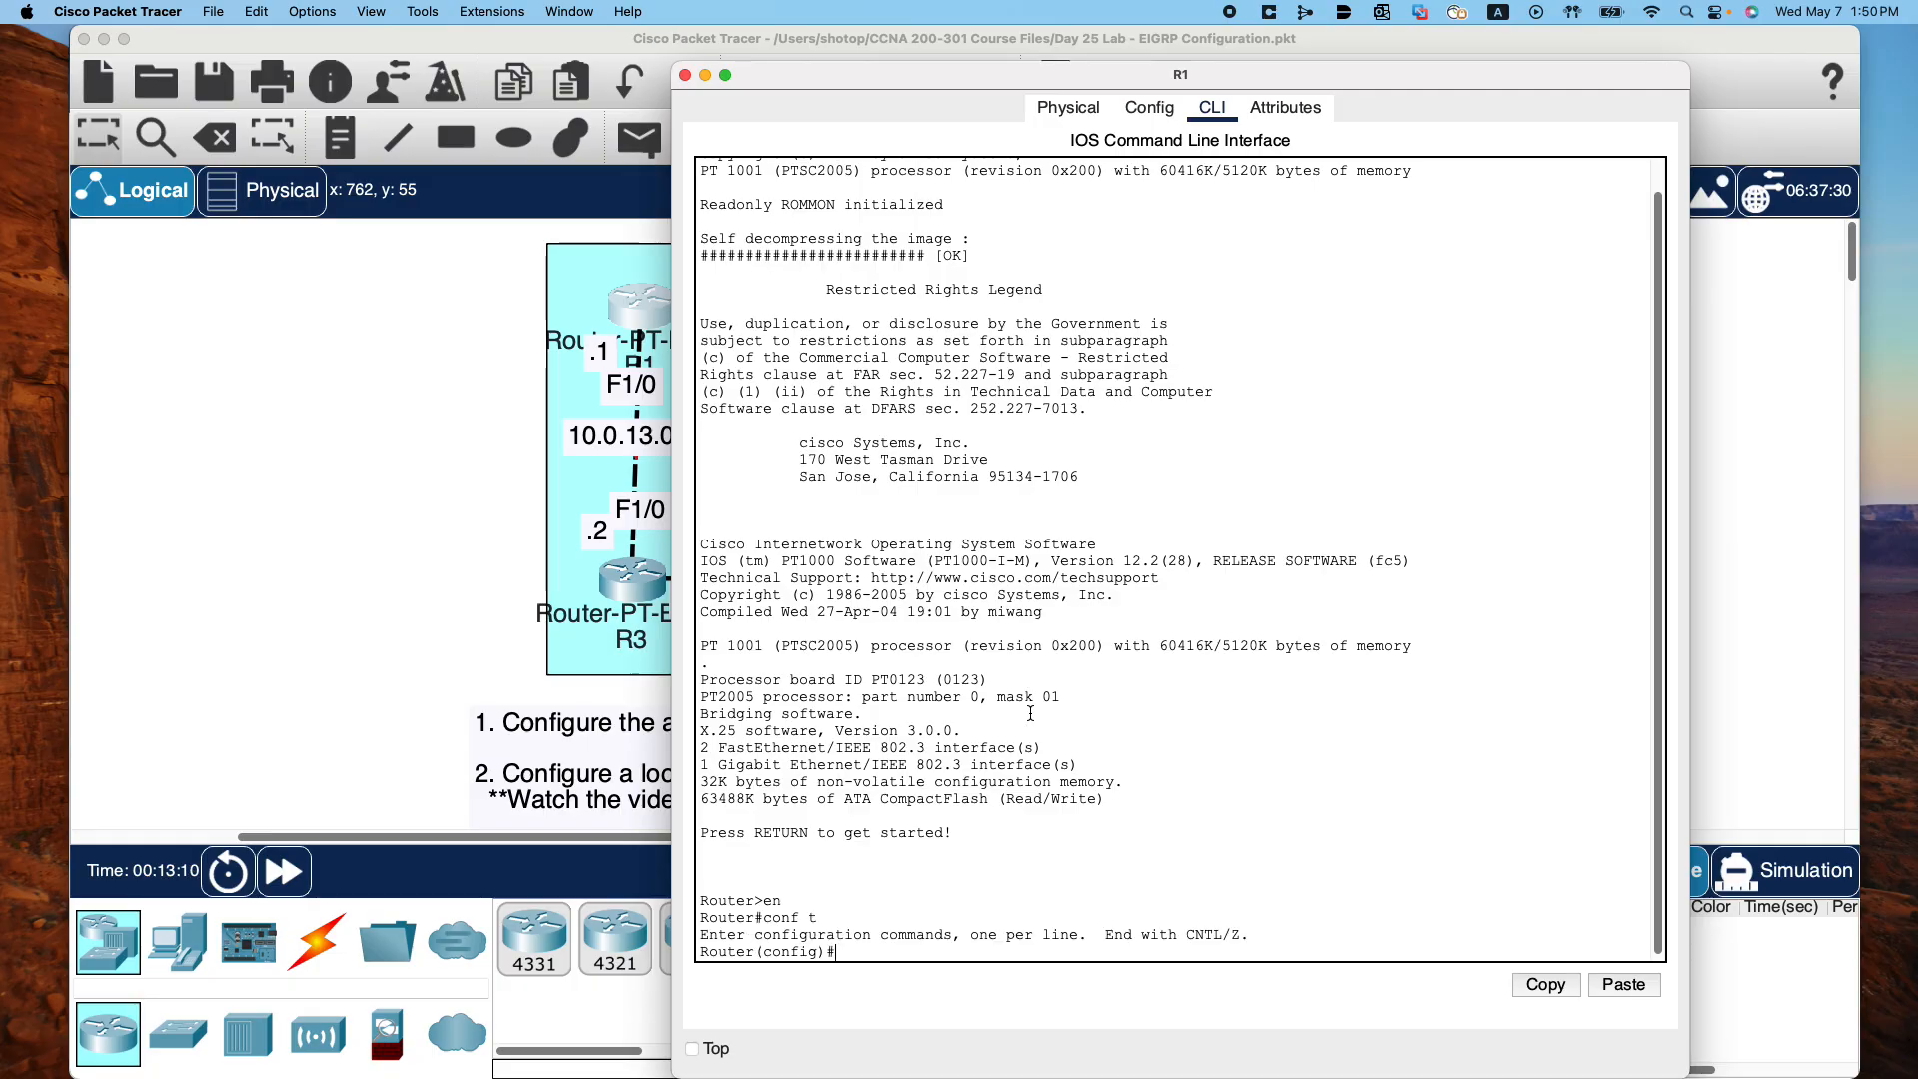
{"action": "type", "text": "hostname Router1"}
{"action": "key", "text": "Return"}
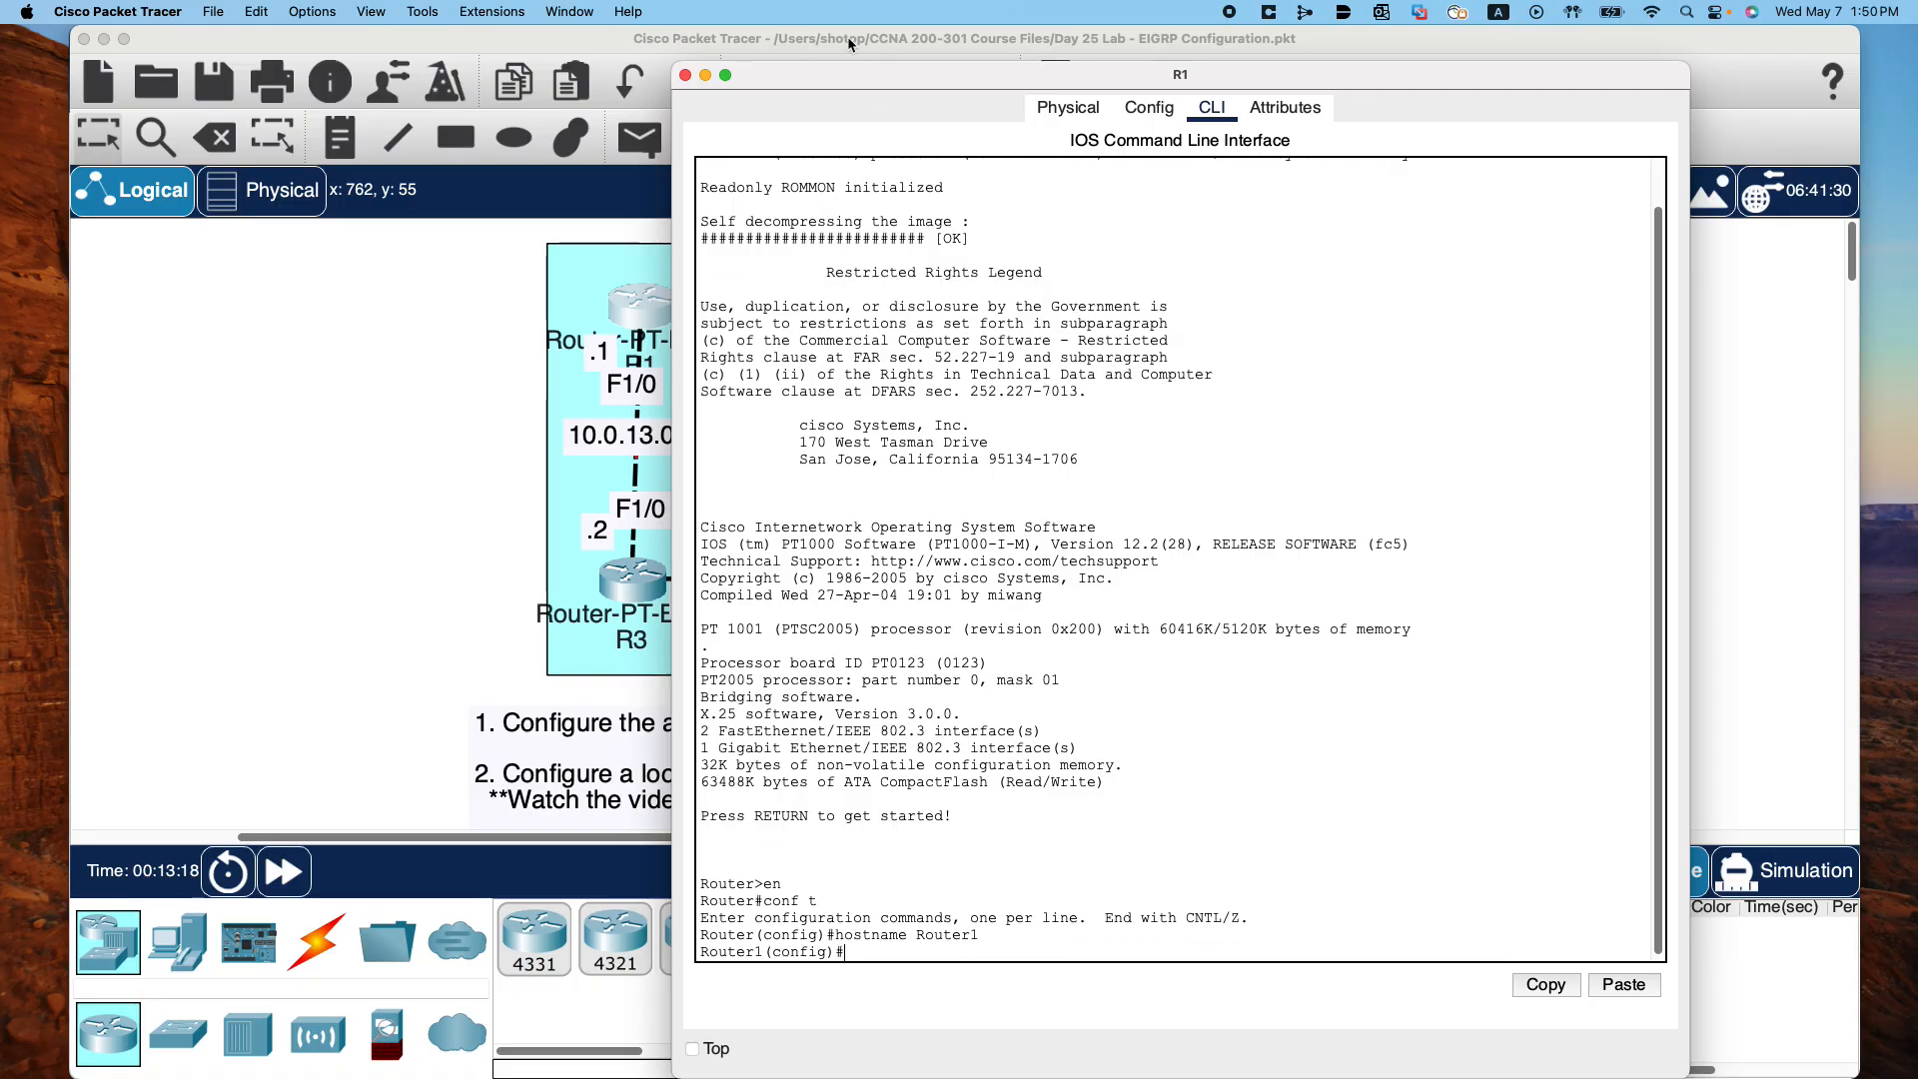
Shrink the R1 window to a wide, low shape and place it over the lower part of the topology
{"action": "left_click_drag", "start_coordinate": [838, 73], "coordinate": [878, 62]}
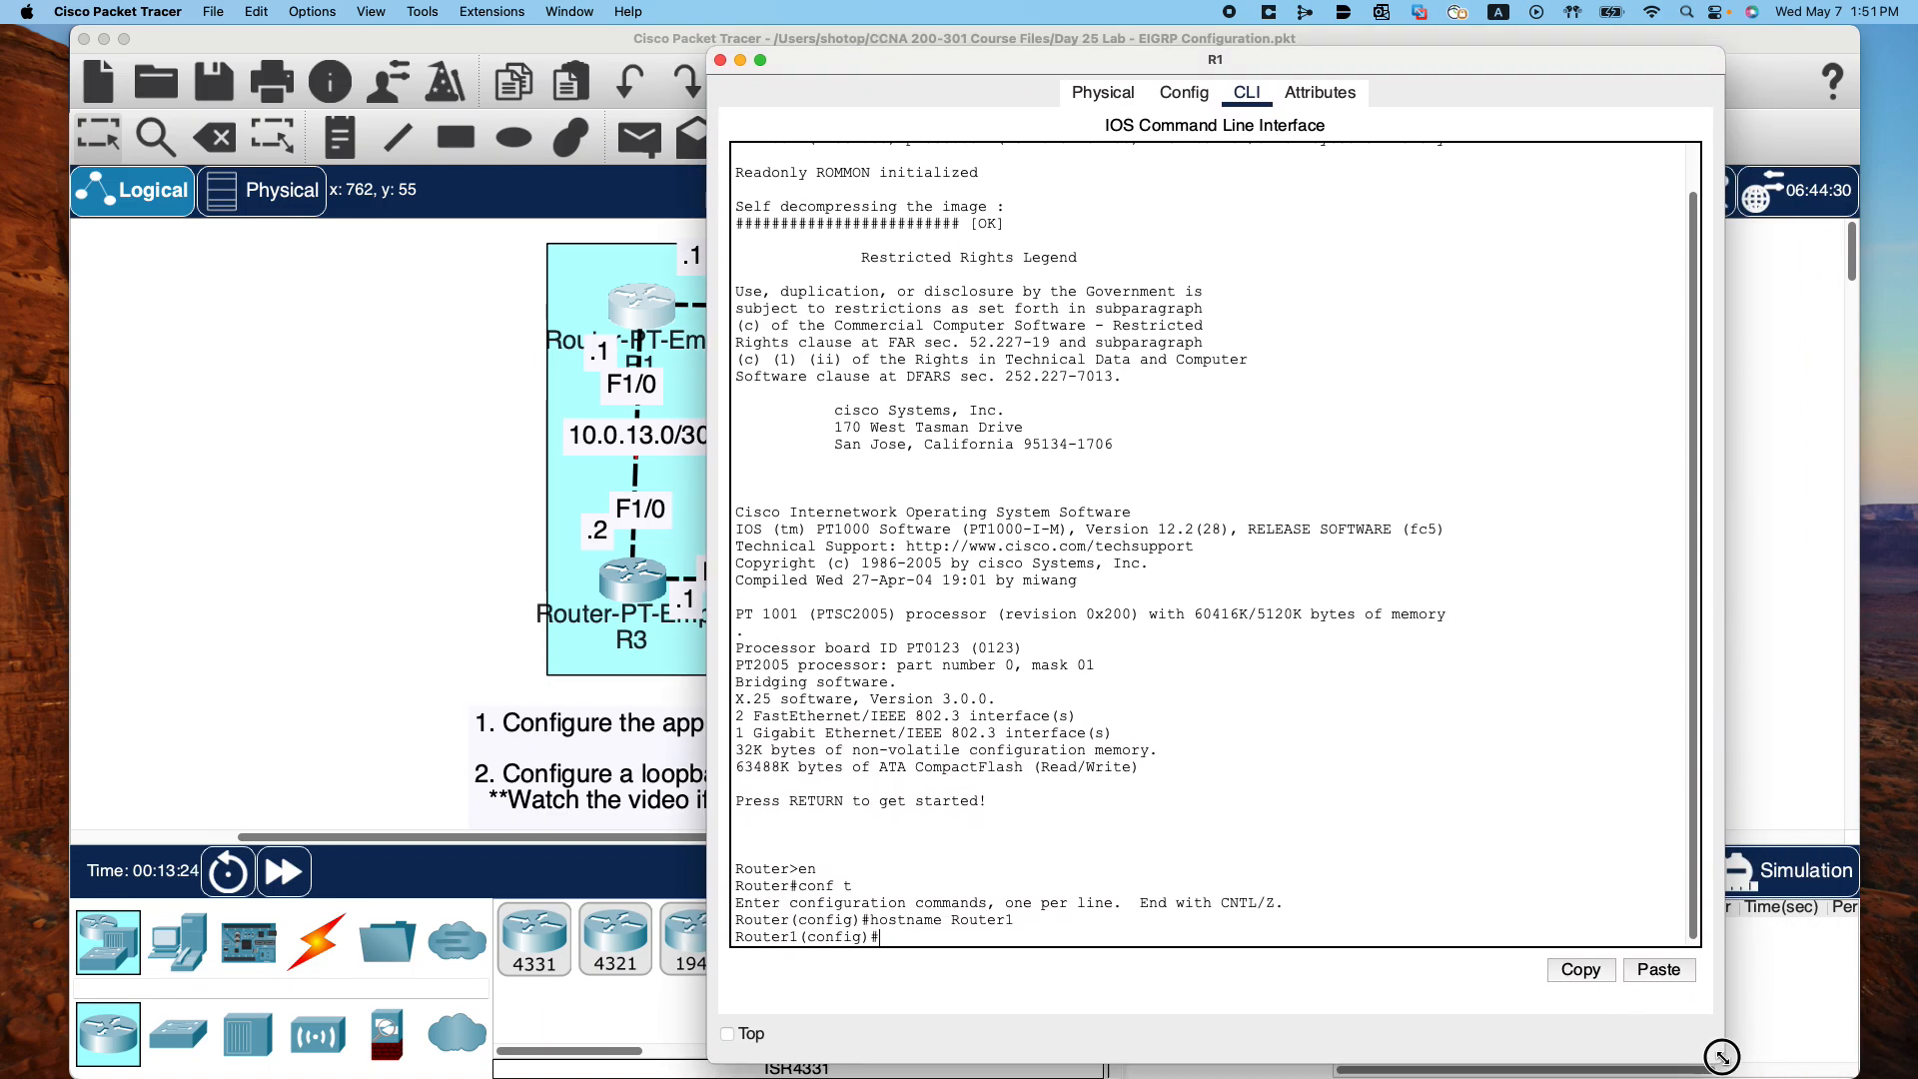
{"action": "left_click_drag", "start_coordinate": [1727, 1056], "coordinate": [1801, 425]}
{"action": "scroll", "coordinate": [1404, 328], "scroll_direction": "down", "scroll_amount": 10}
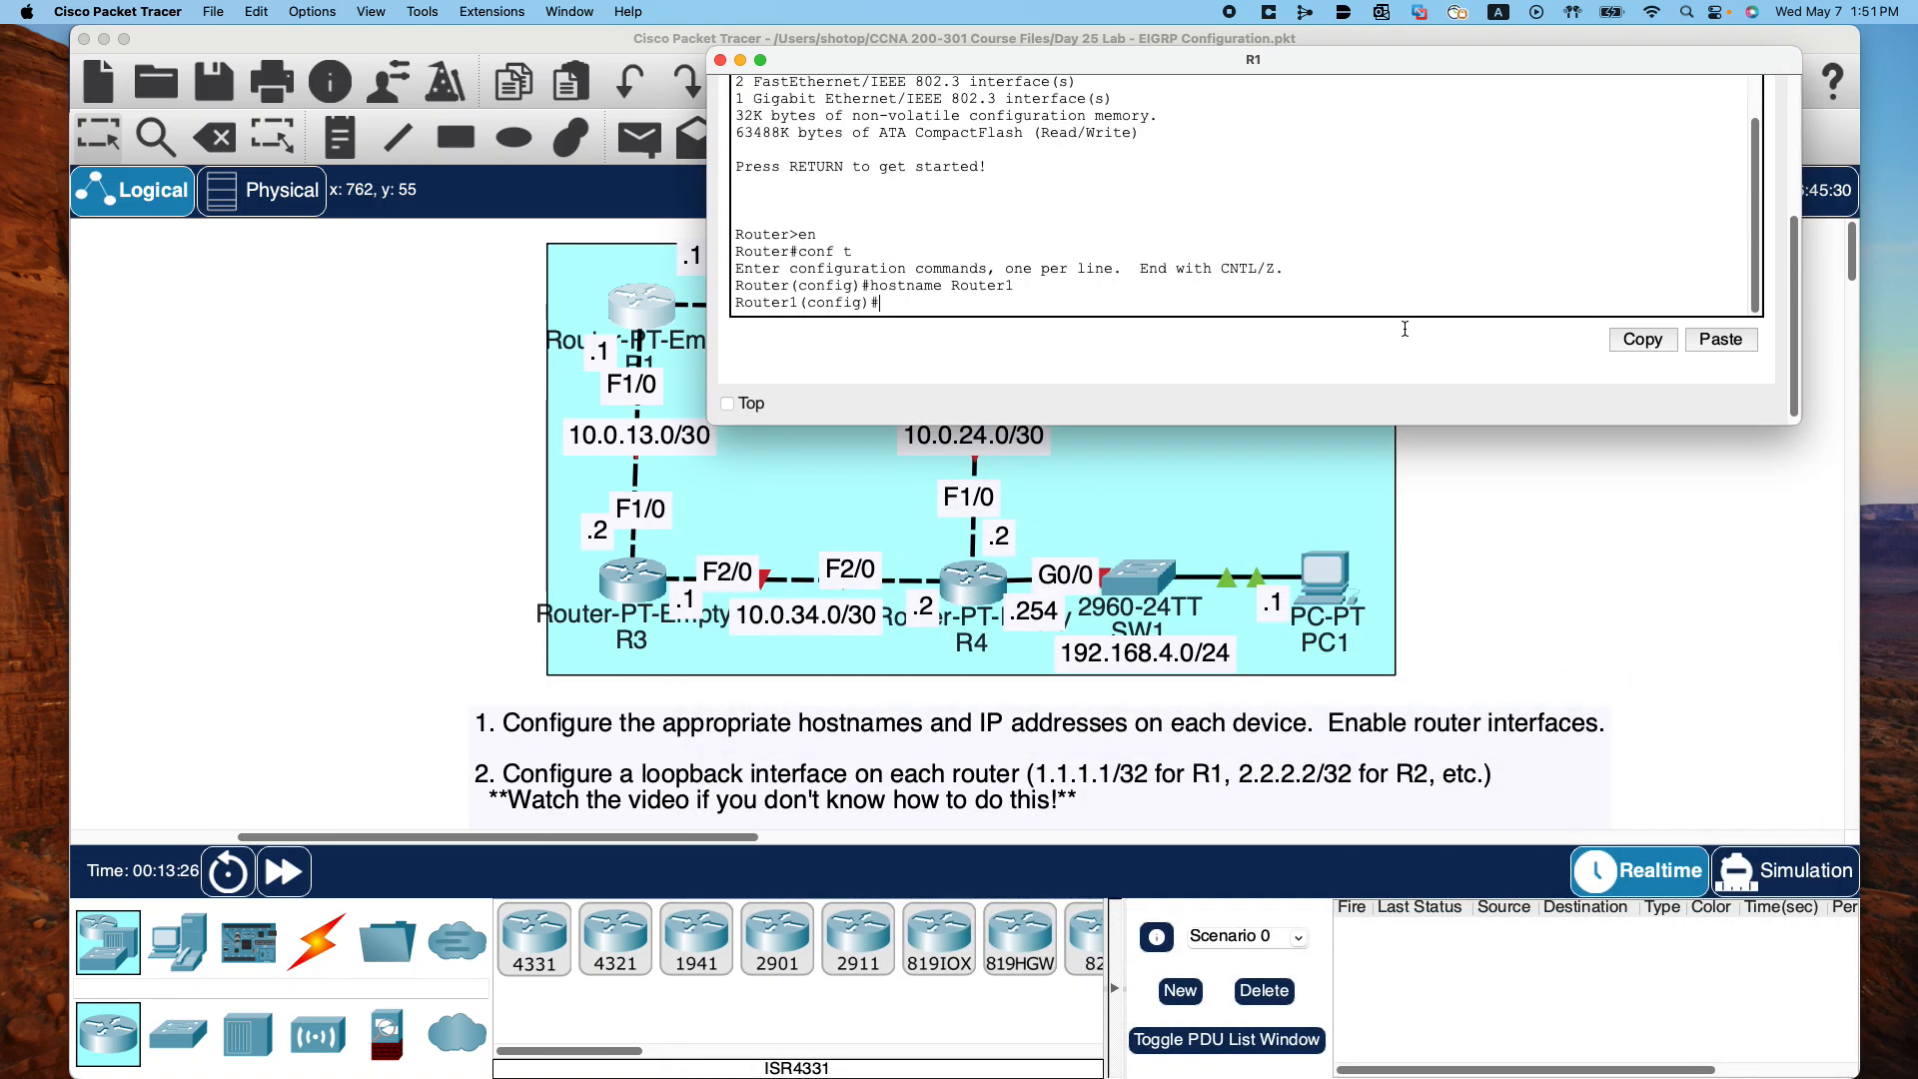
{"action": "left_click_drag", "start_coordinate": [1410, 60], "coordinate": [1021, 570]}
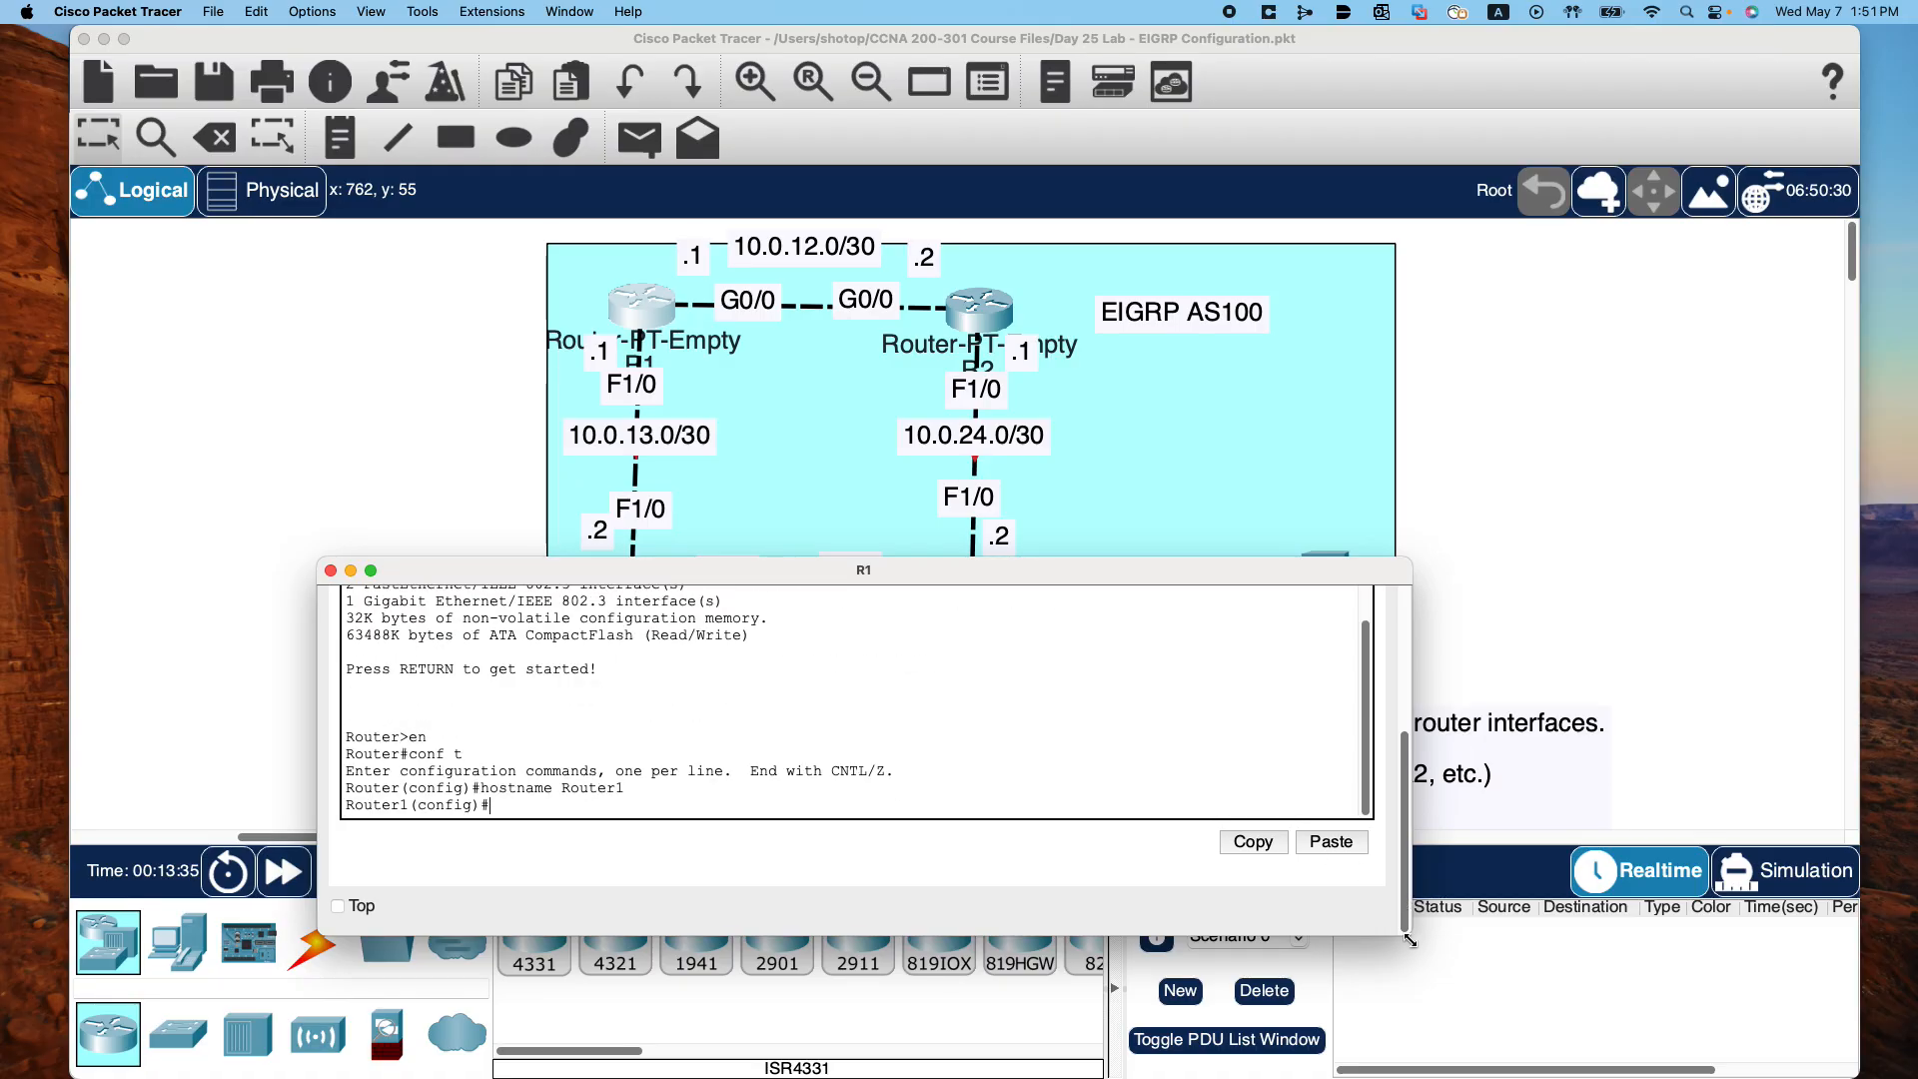
{"action": "left_click_drag", "start_coordinate": [1409, 934], "coordinate": [1604, 950]}
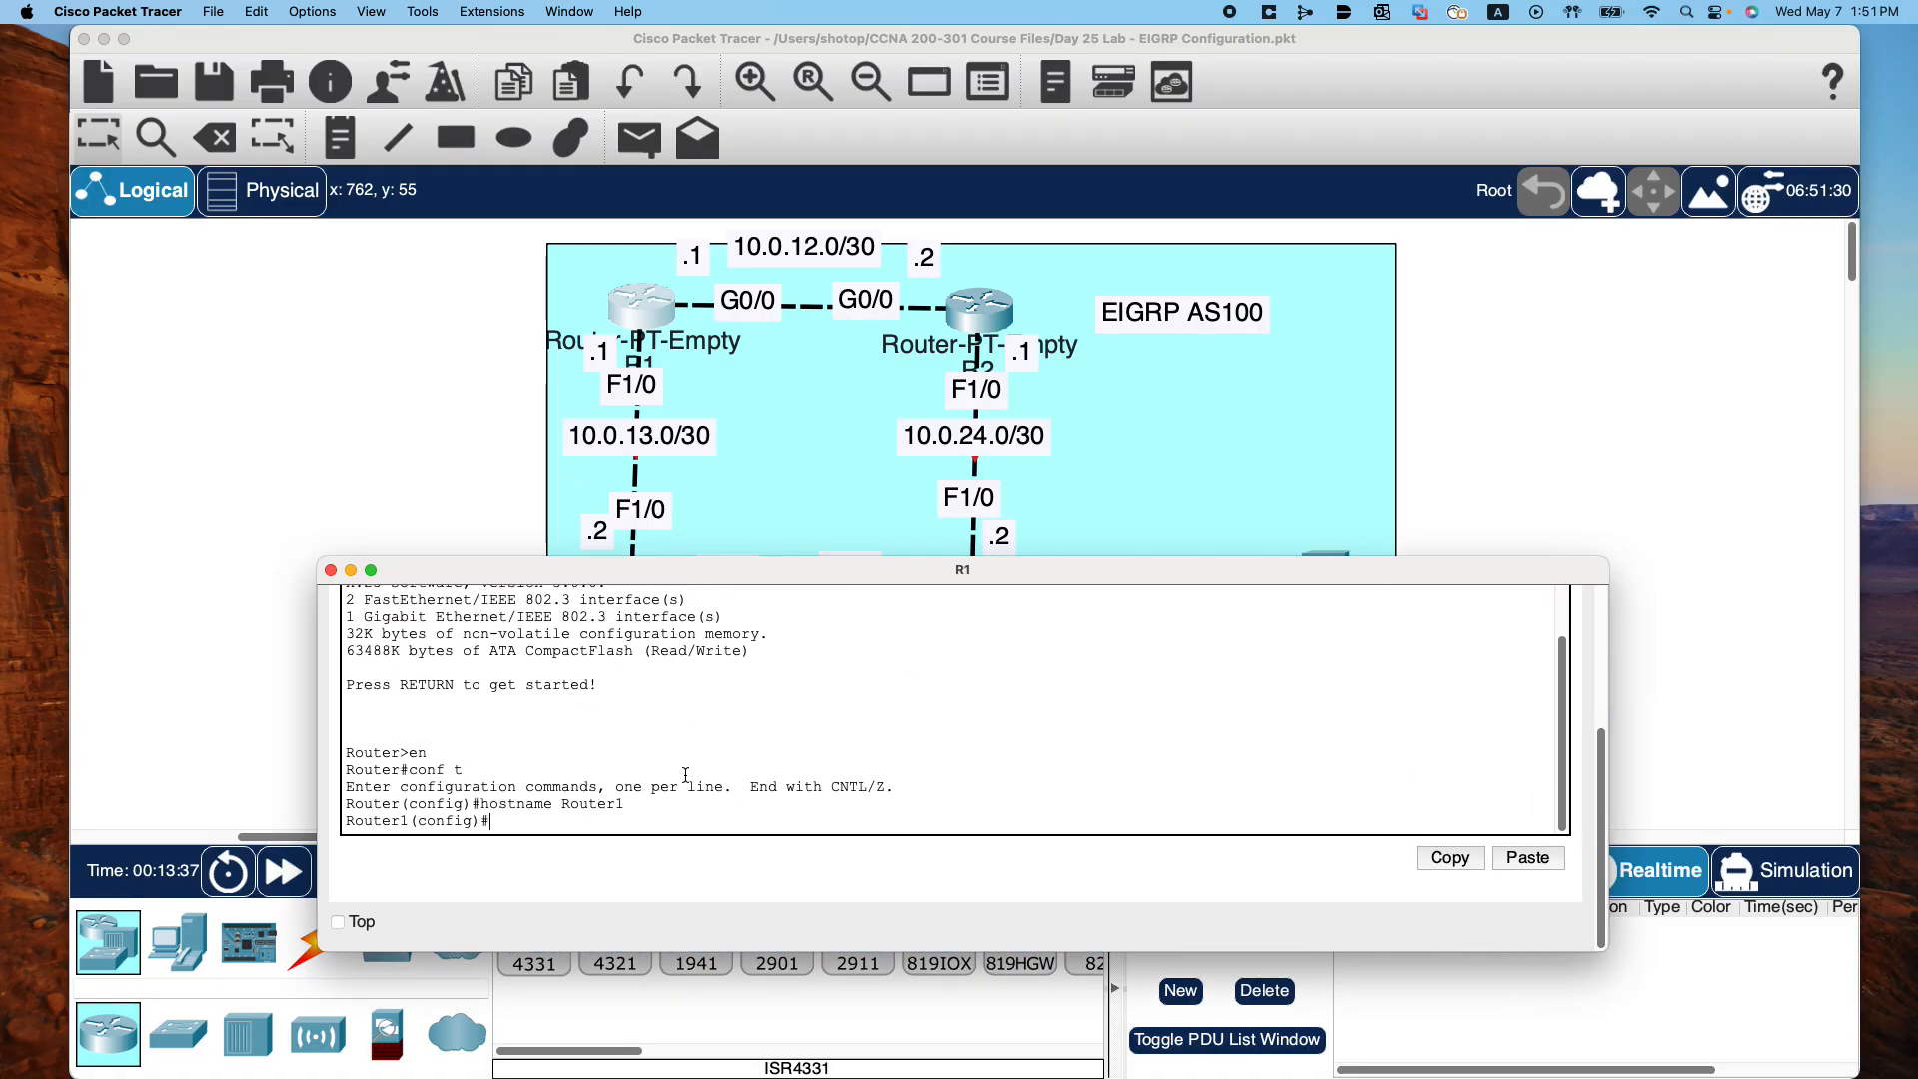
{"action": "left_click_drag", "start_coordinate": [1109, 573], "coordinate": [1159, 524]}
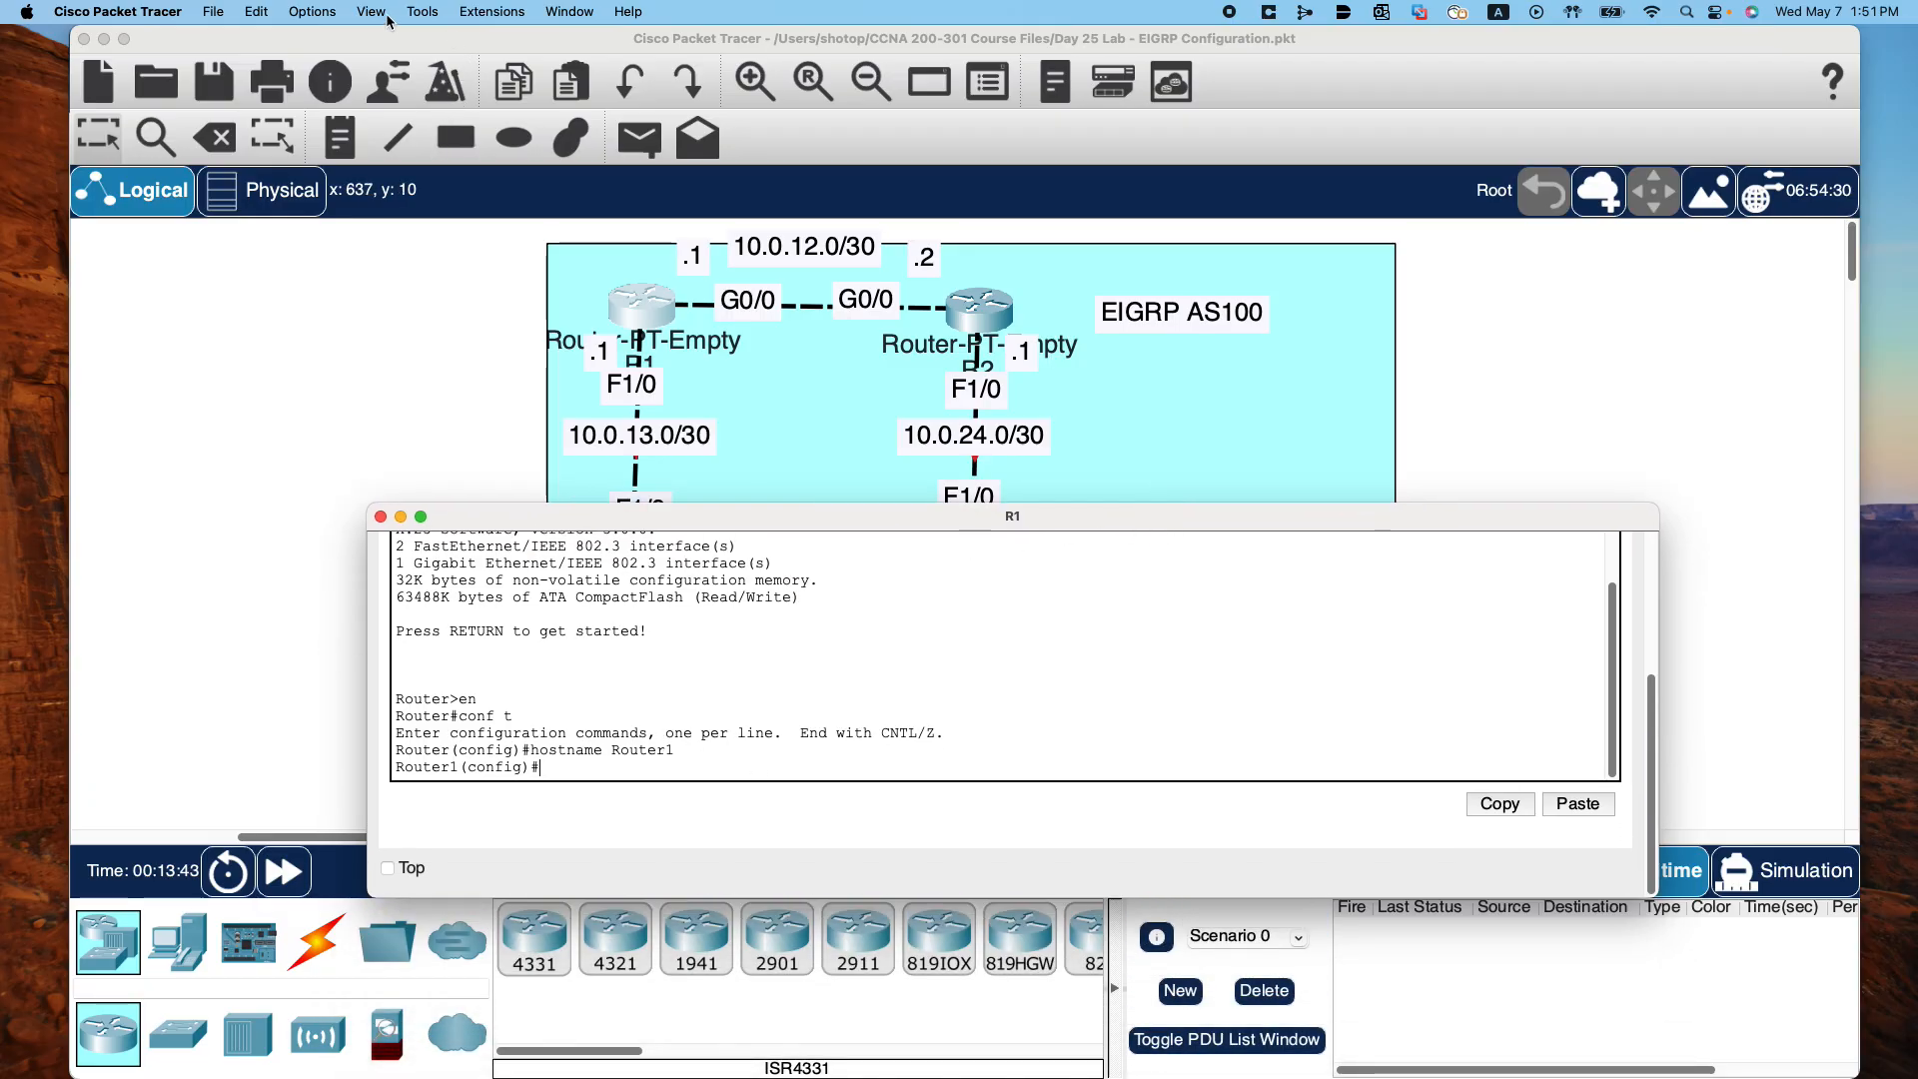
Set the CLI font size to 18 in the preferences, apply it and close the preferences
{"action": "left_click", "coordinate": [117, 12]}
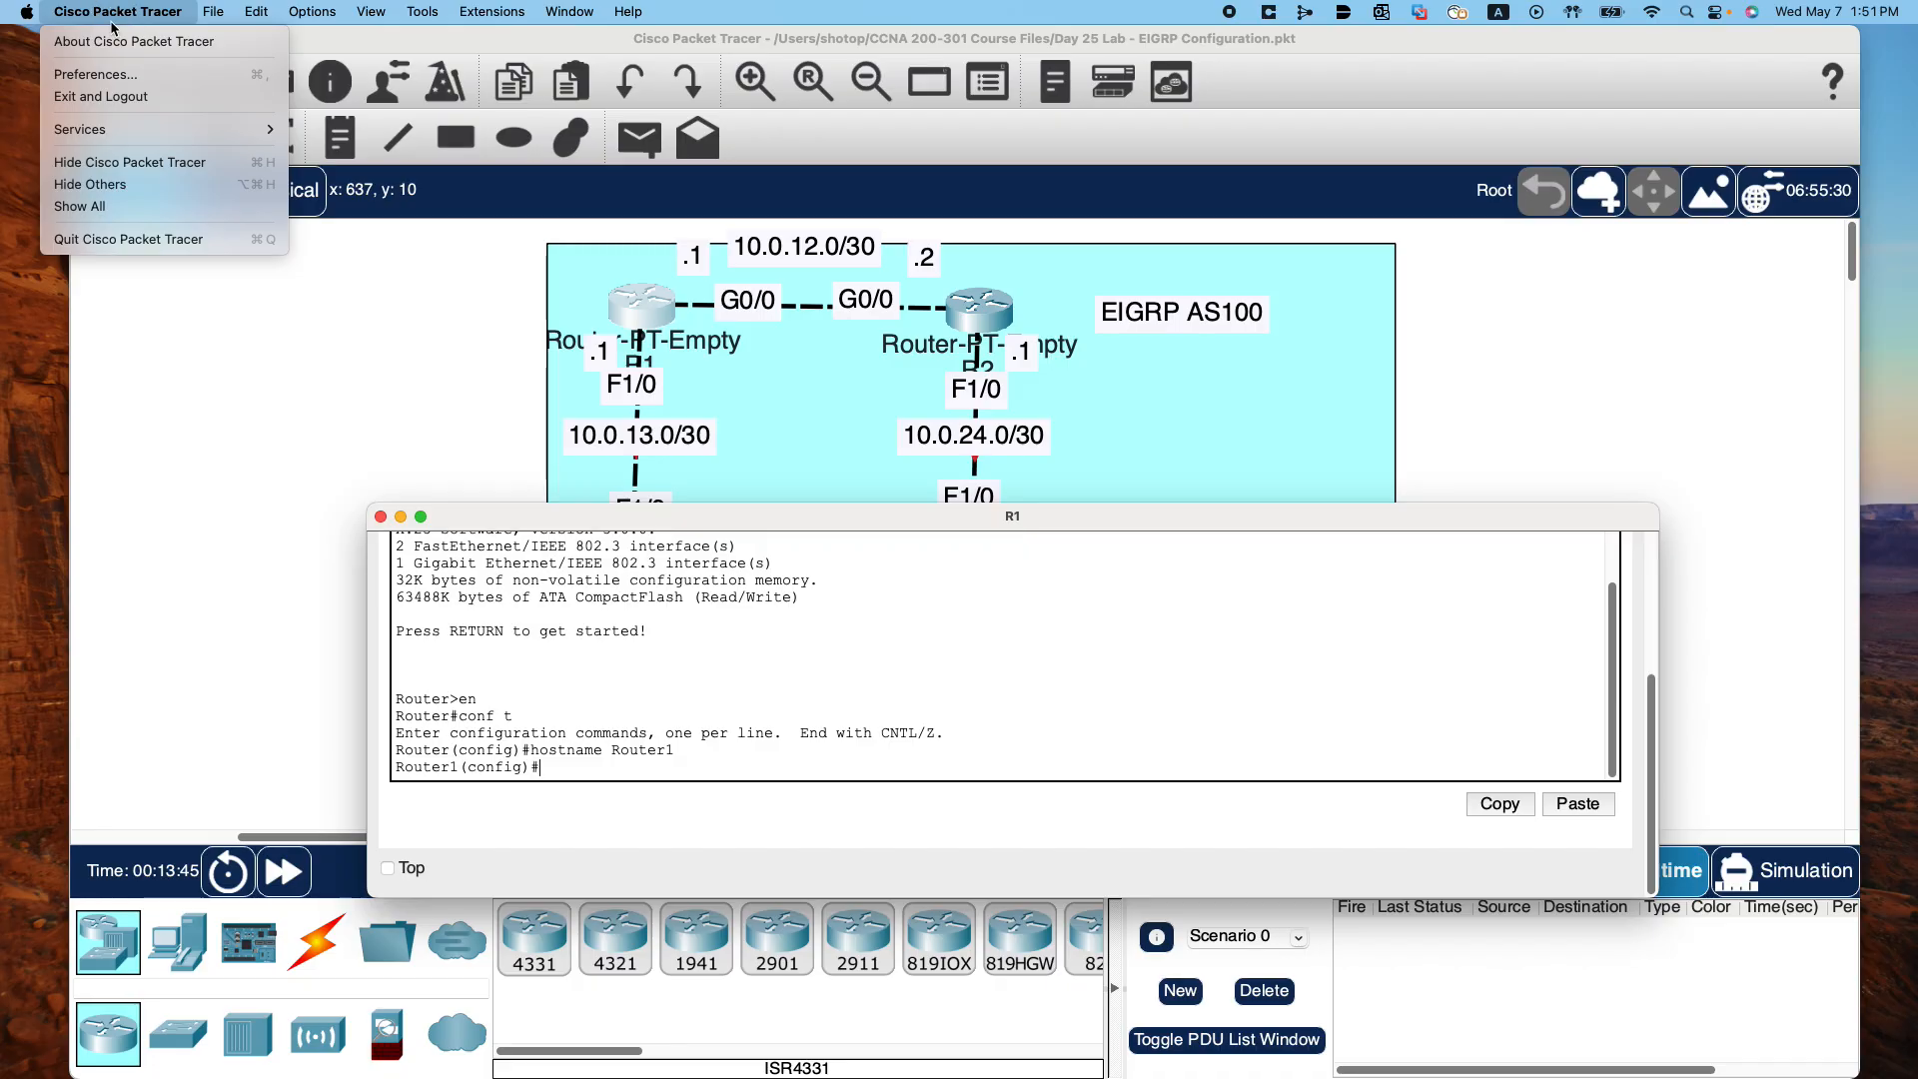
{"action": "left_click", "coordinate": [140, 76]}
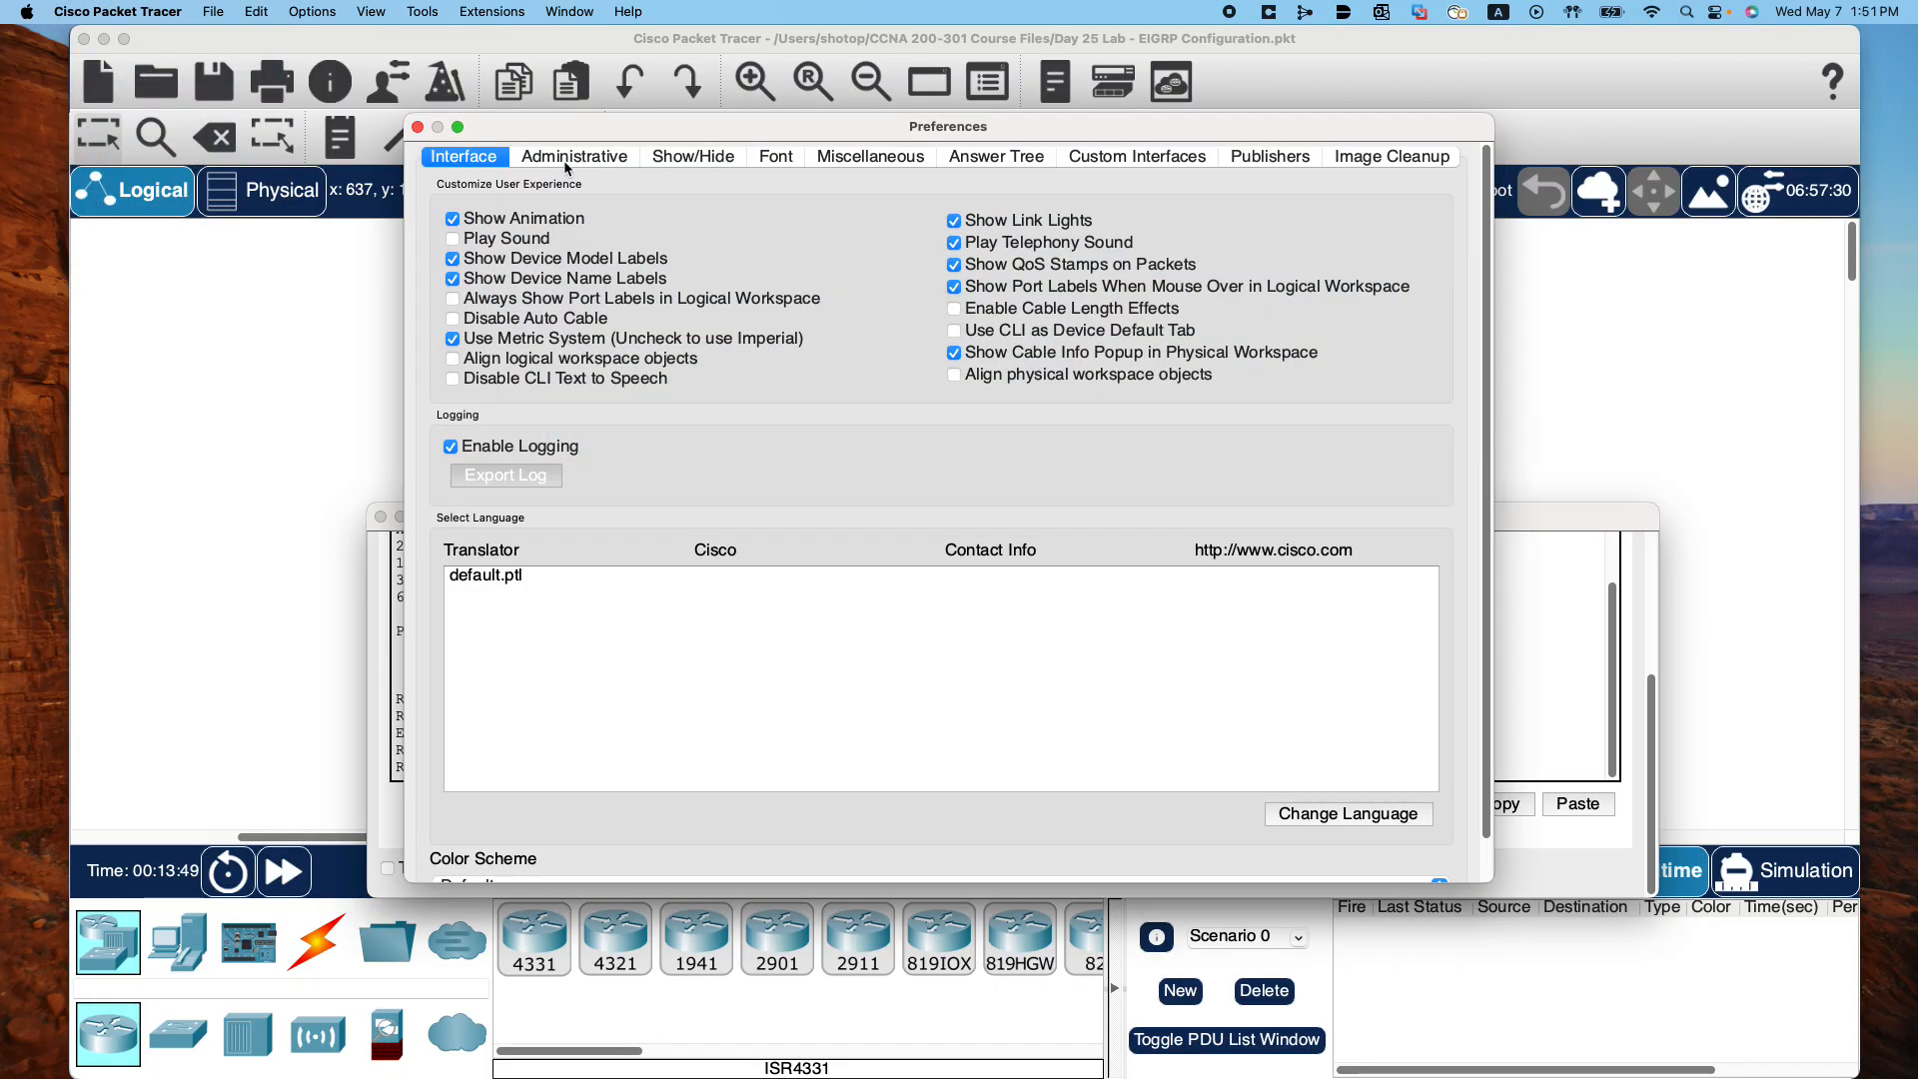
{"action": "left_click", "coordinate": [774, 156]}
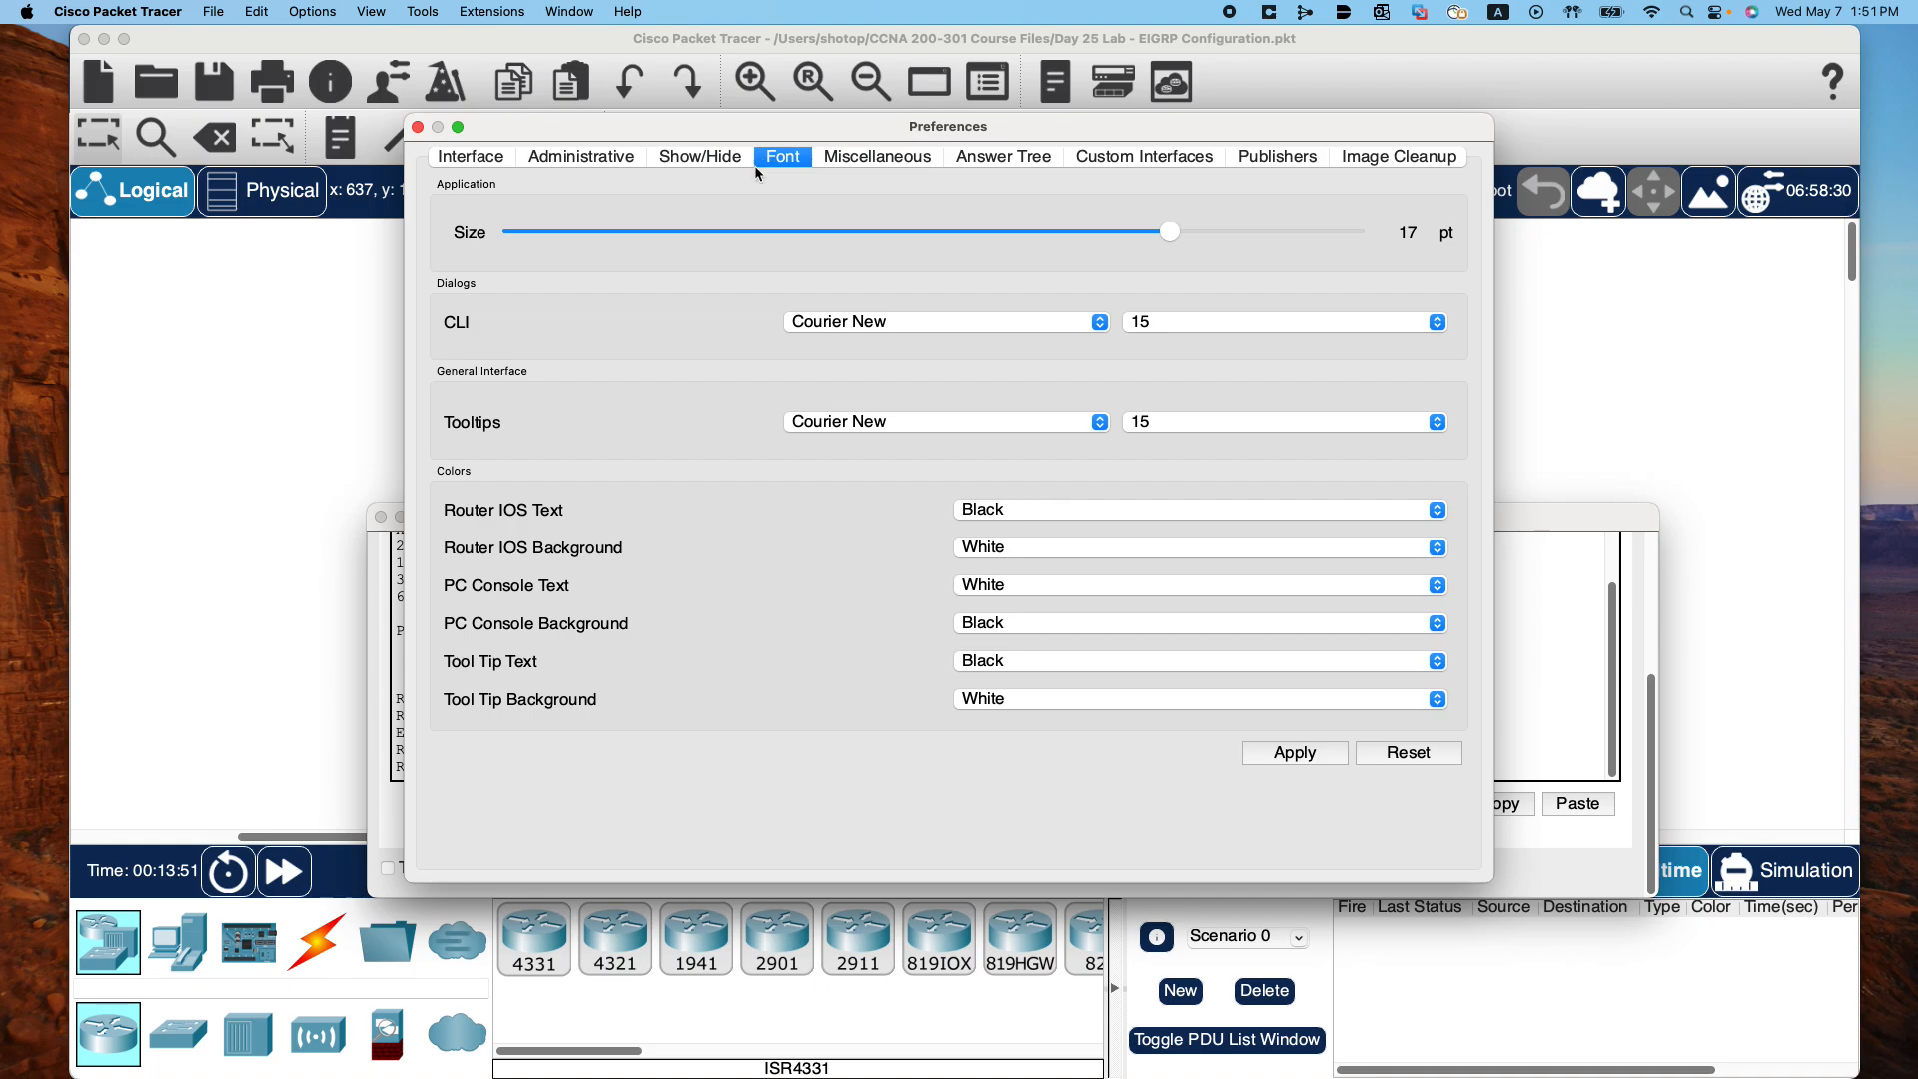
{"action": "left_click", "coordinate": [1439, 322]}
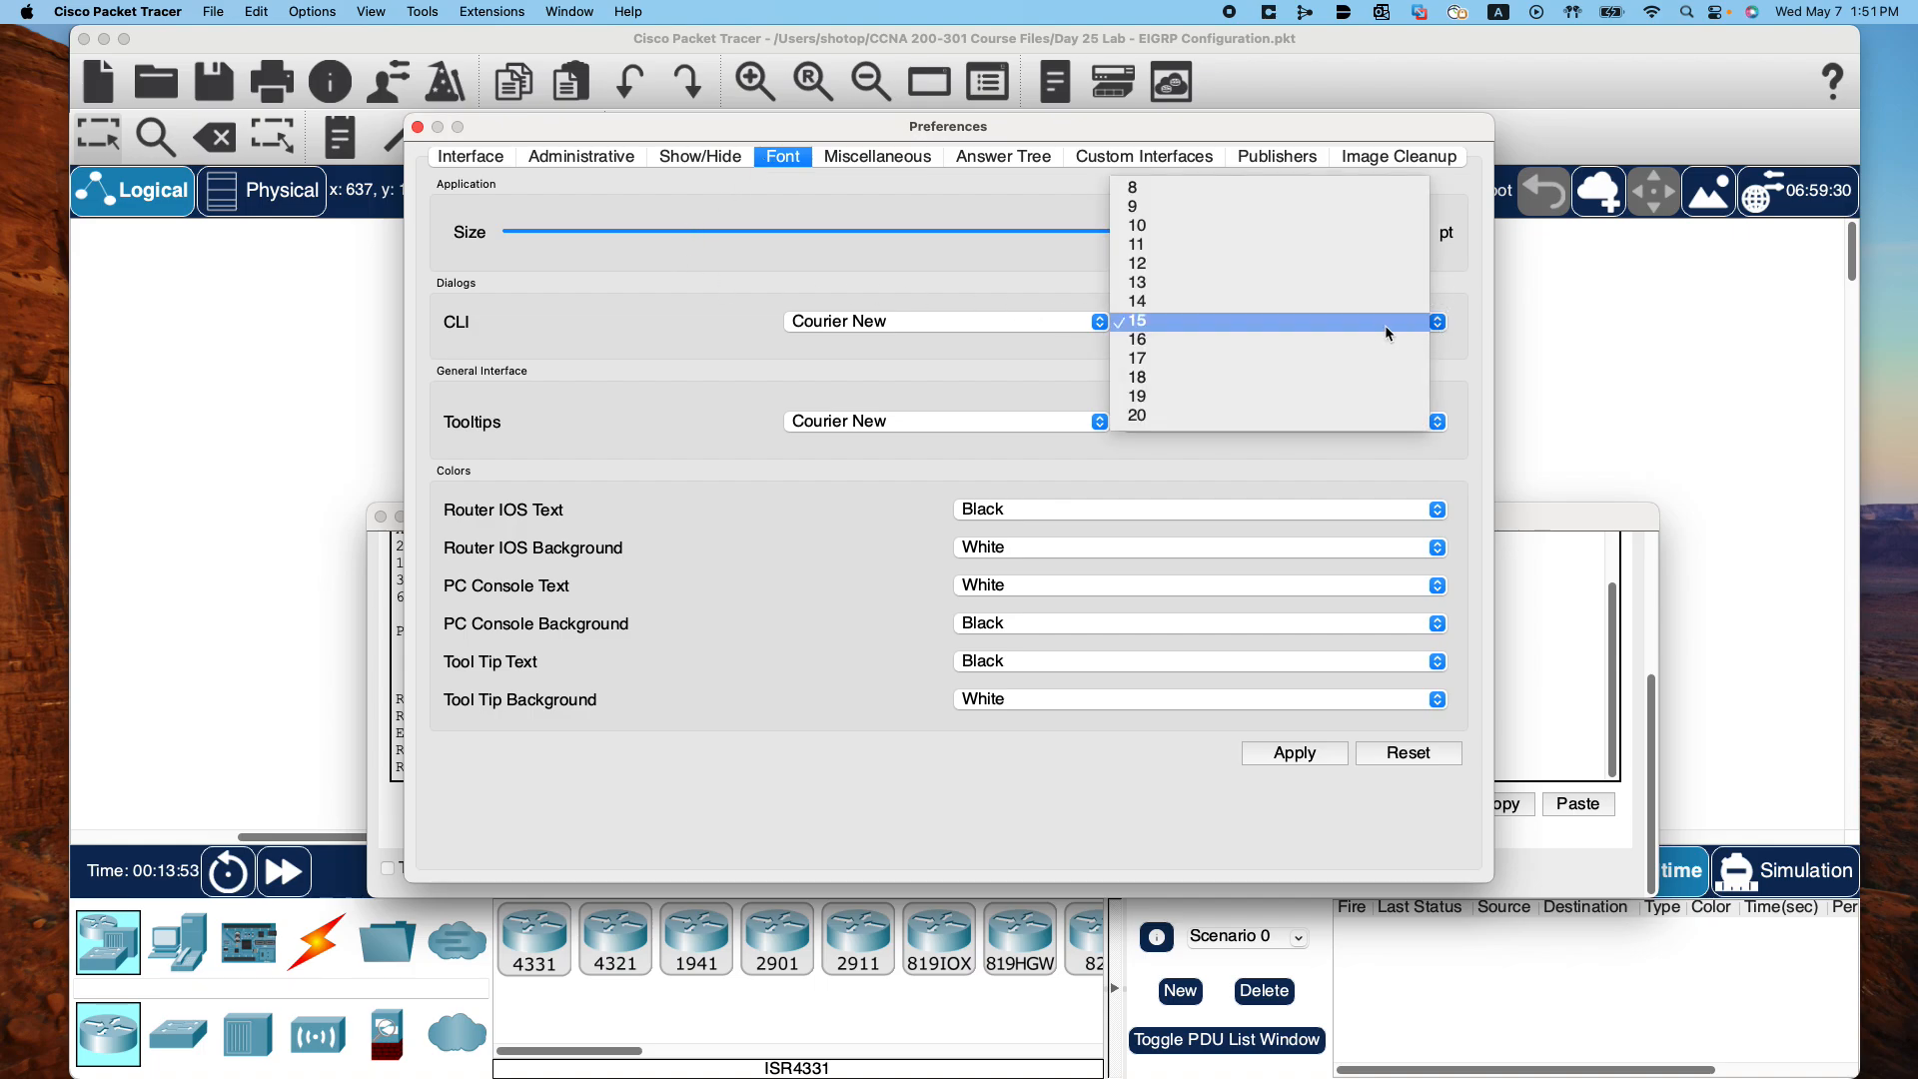
{"action": "left_click", "coordinate": [1175, 385]}
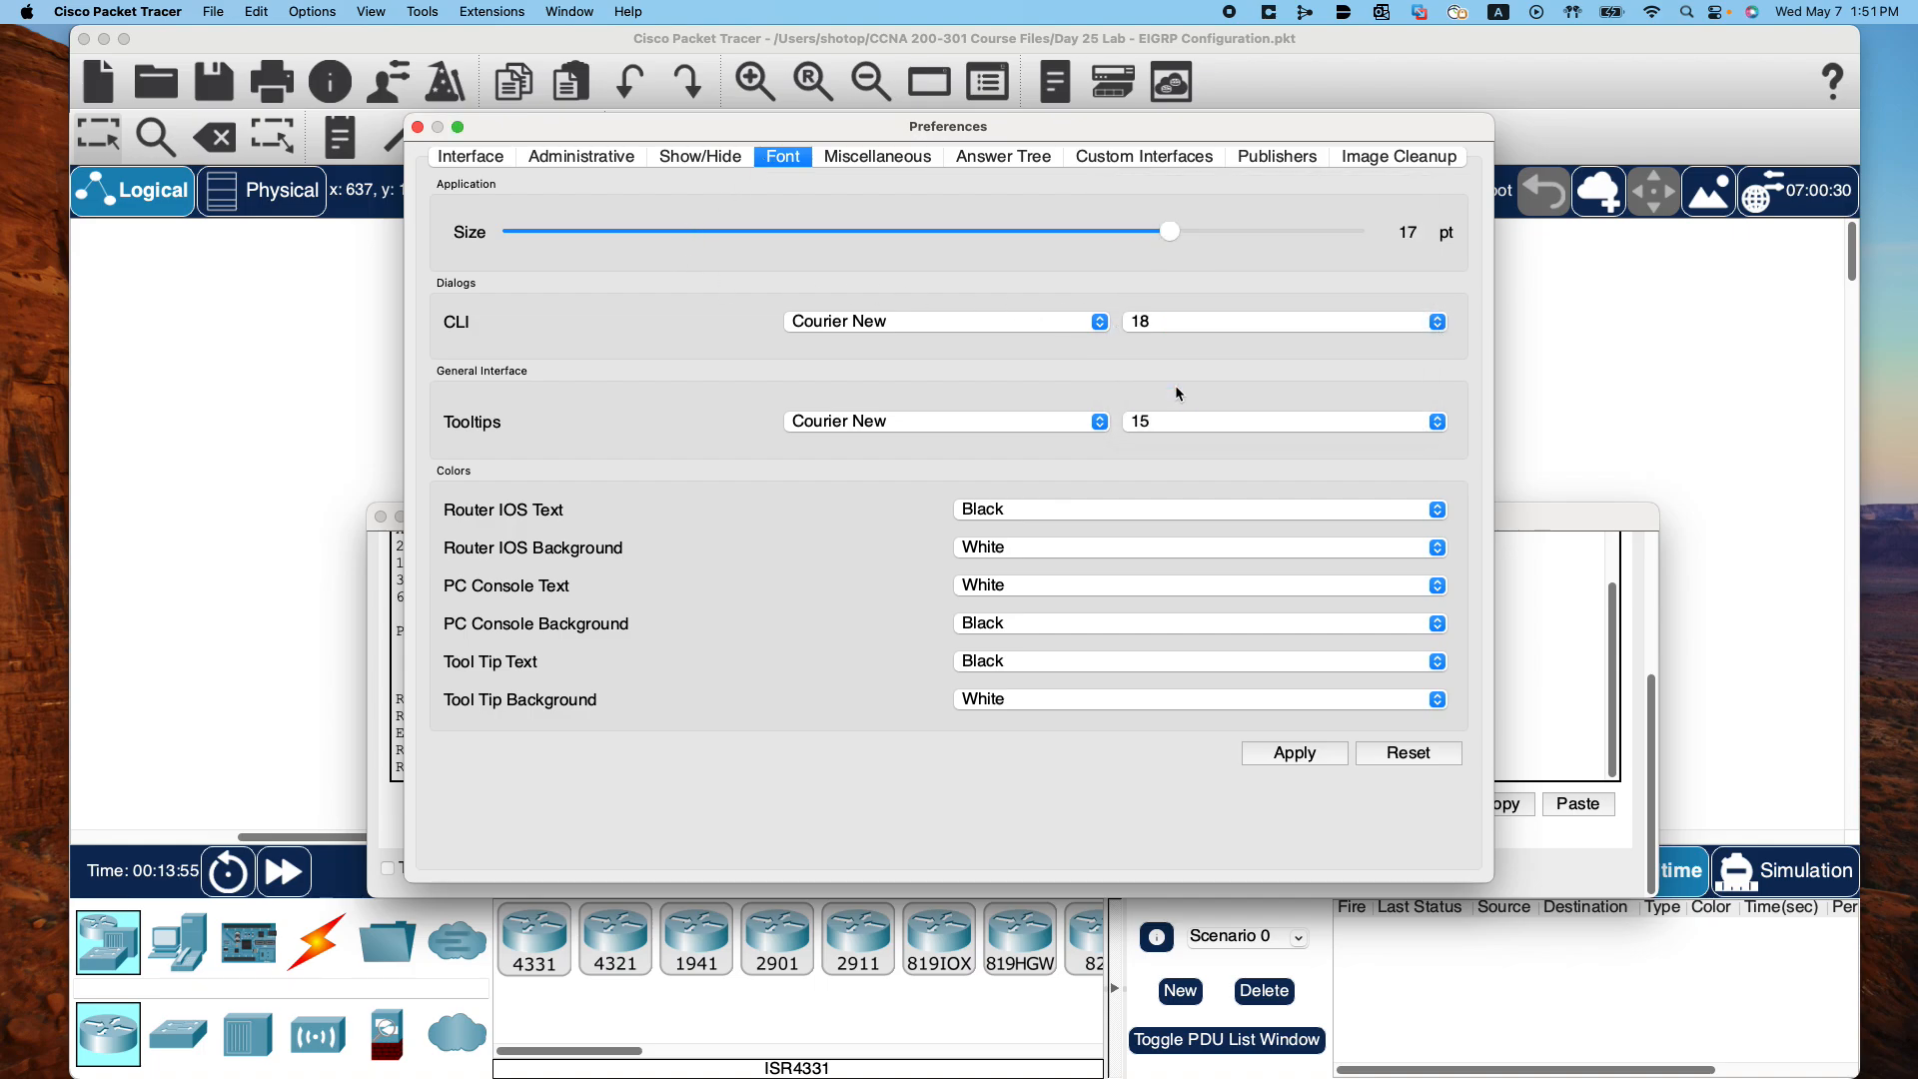
{"action": "left_click", "coordinate": [1296, 754]}
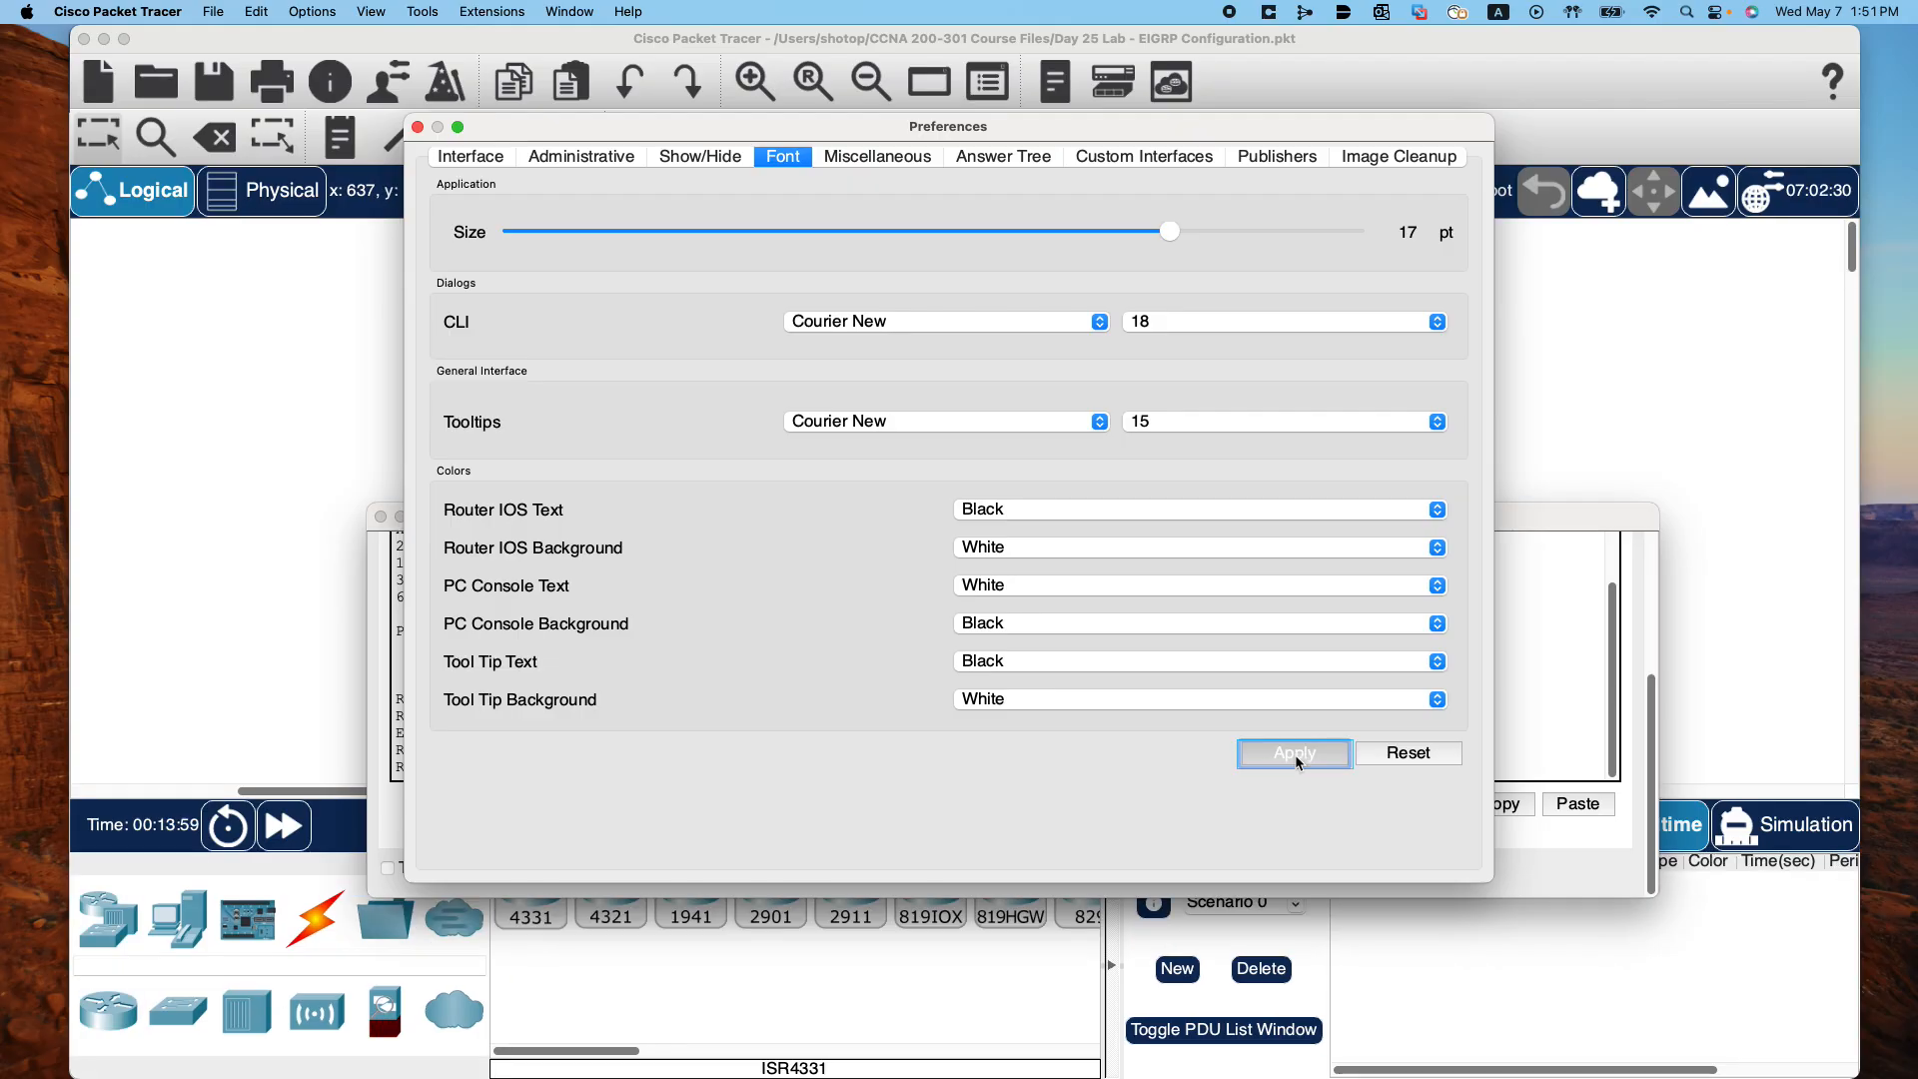
{"action": "left_click", "coordinate": [417, 127]}
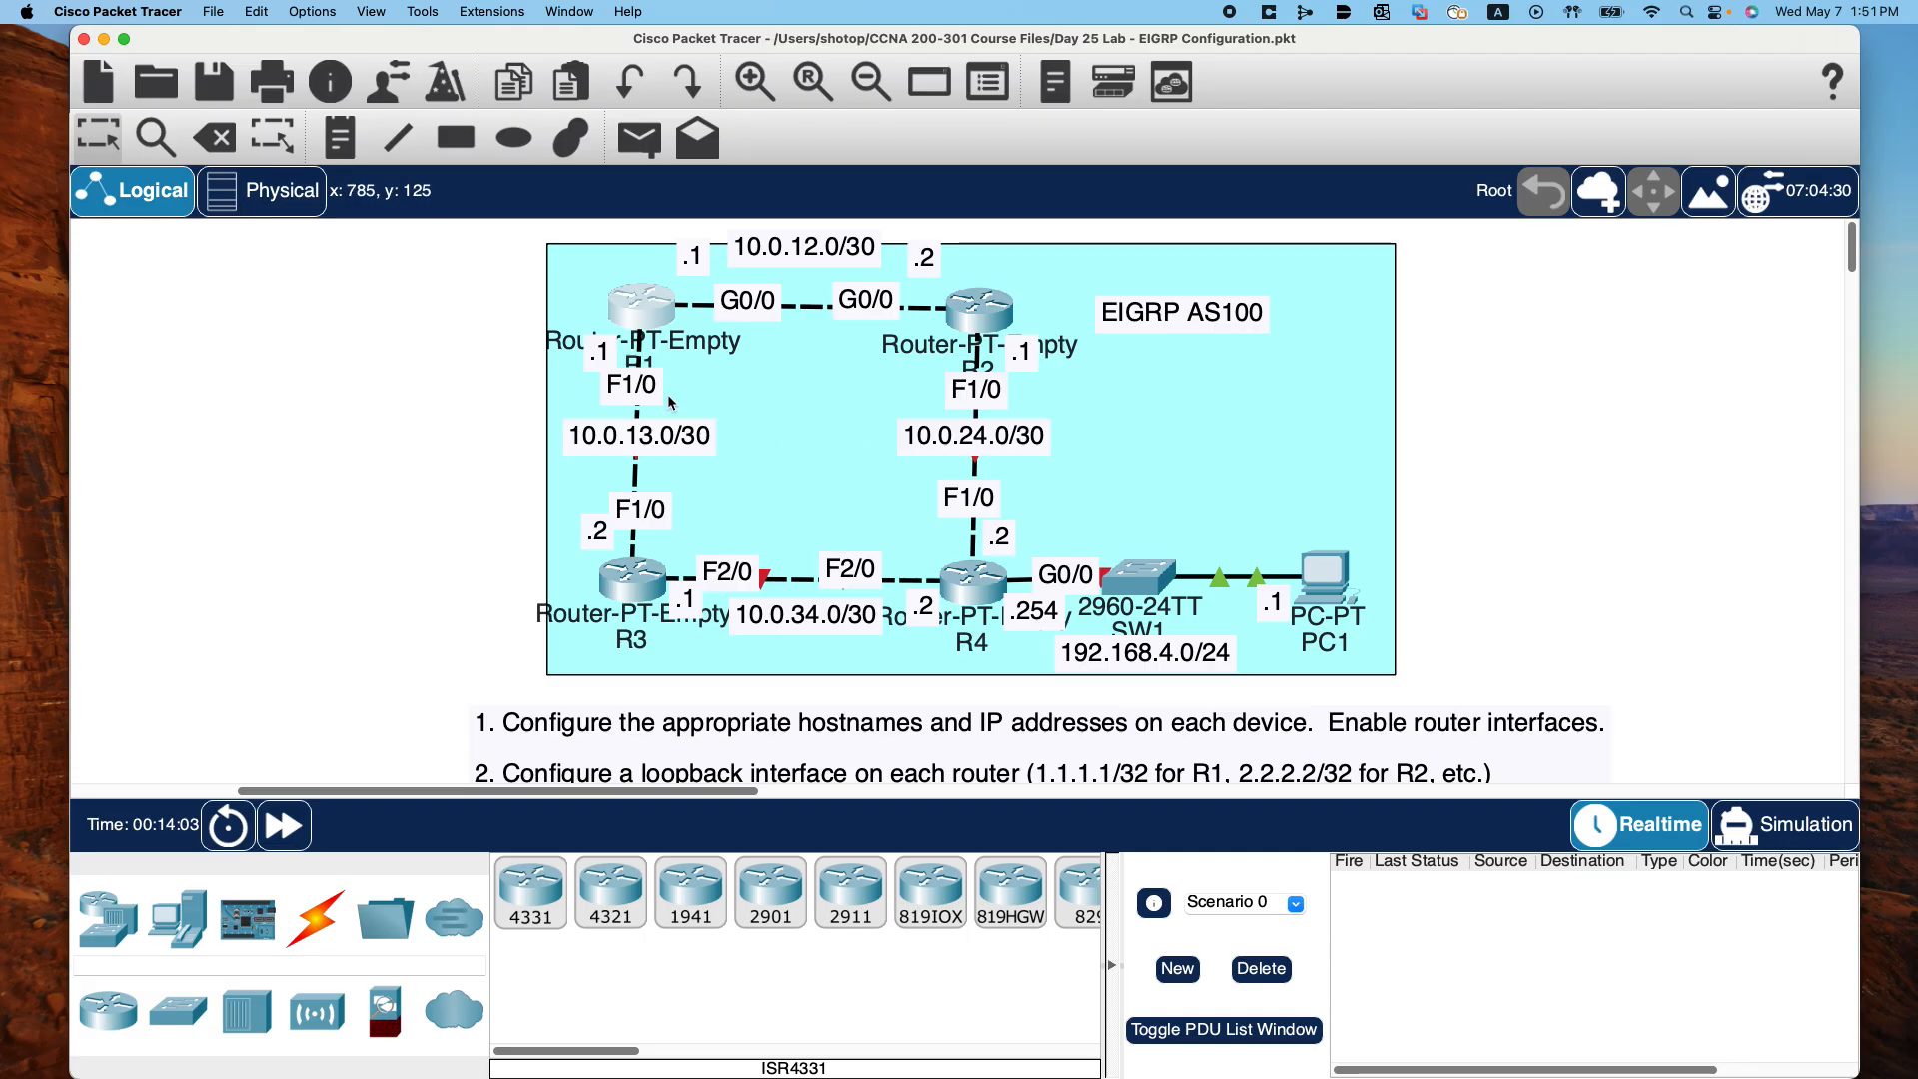
Reopen R1's command line and resize and reposition its window so the R1 and R2 addressing stays visible
{"action": "left_click", "coordinate": [644, 315]}
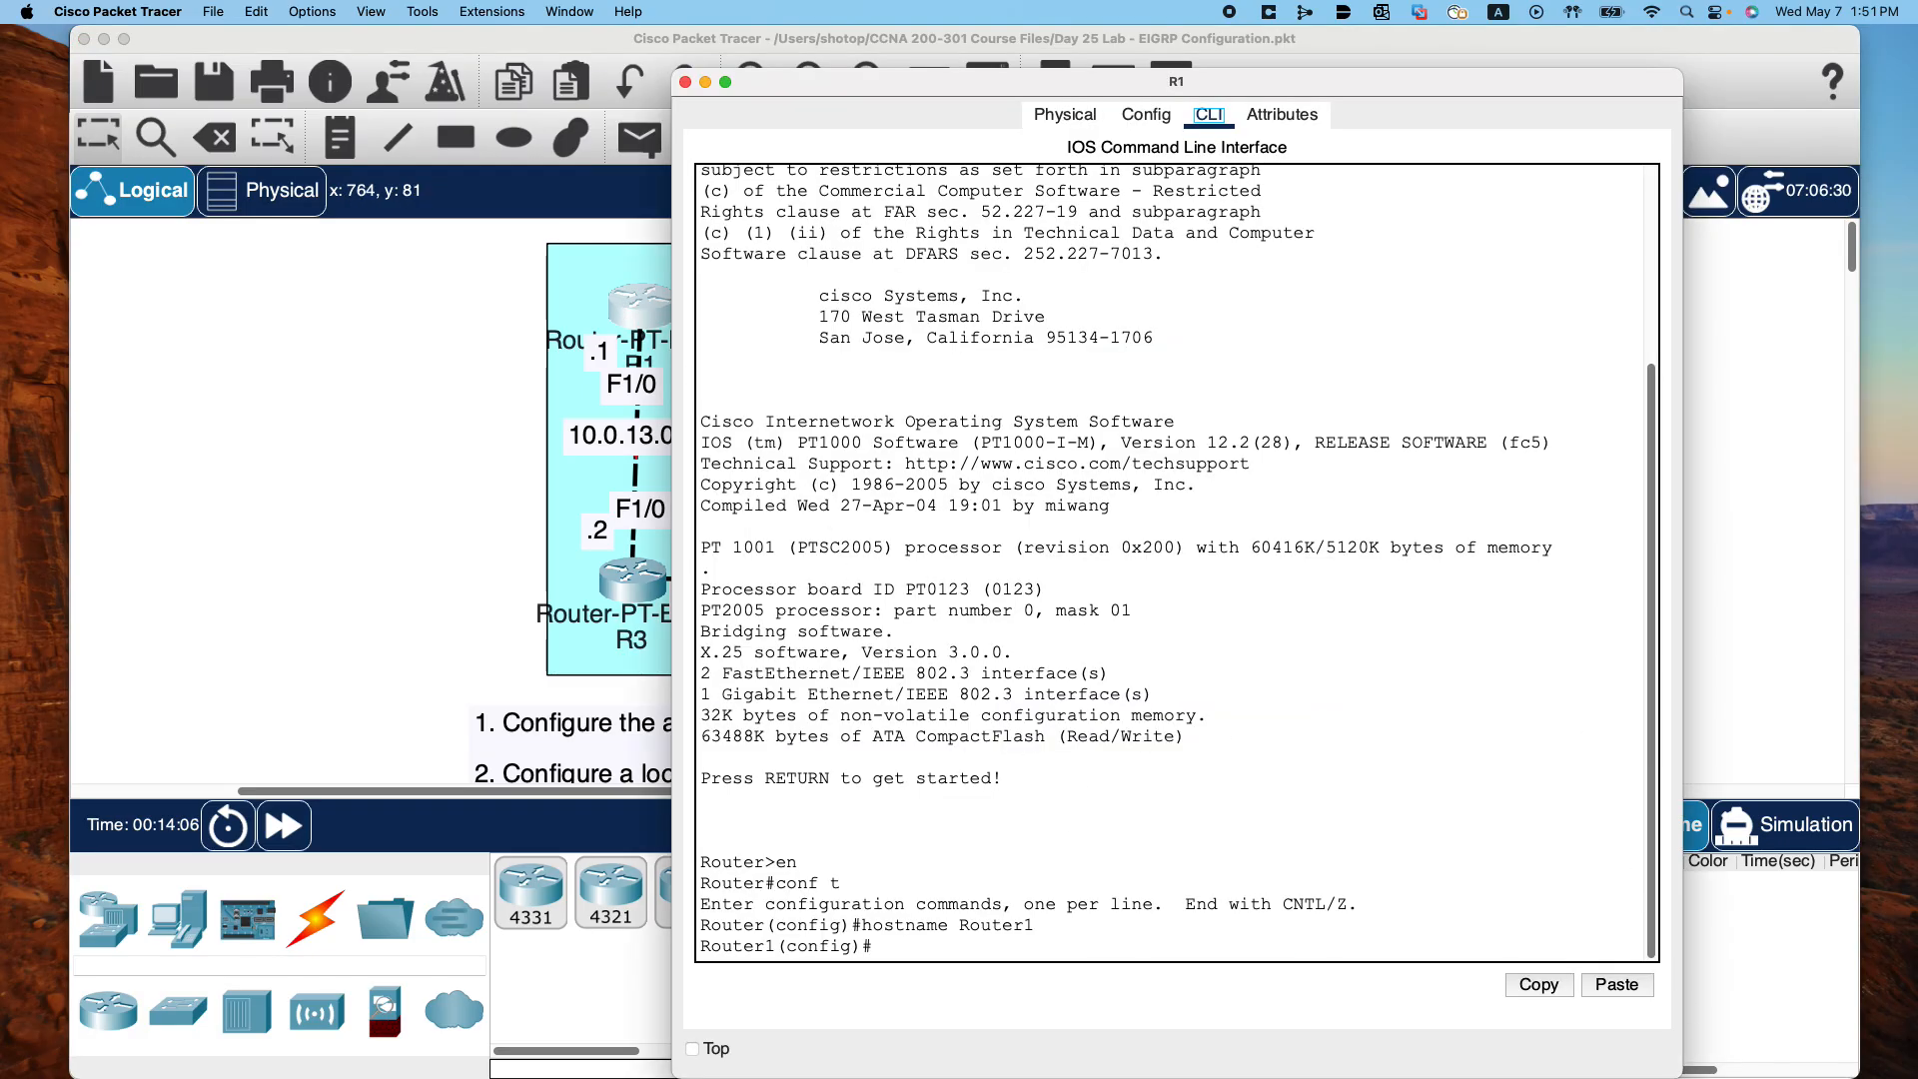
{"action": "left_click_drag", "start_coordinate": [1678, 1073], "coordinate": [1784, 493]}
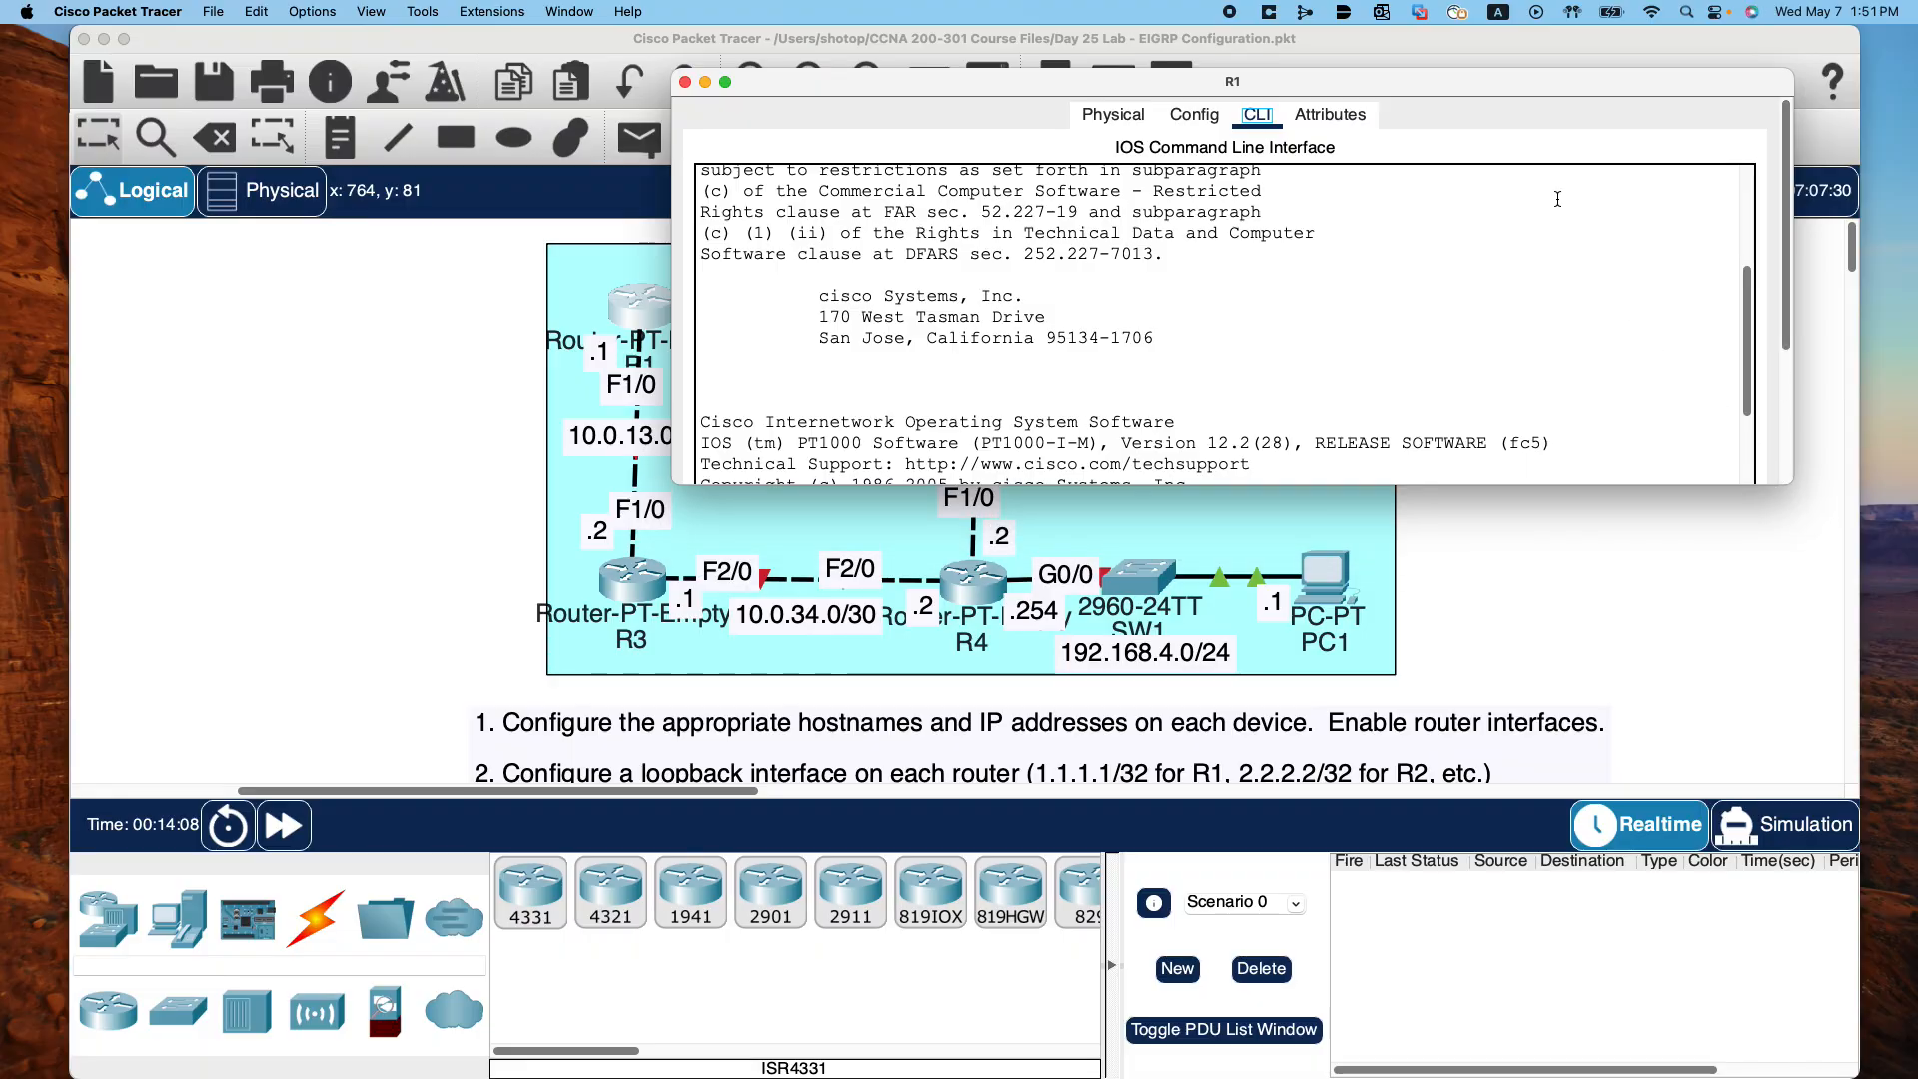
{"action": "left_click_drag", "start_coordinate": [1539, 82], "coordinate": [1383, 557]}
{"action": "scroll", "coordinate": [1387, 742], "scroll_direction": "down", "scroll_amount": 5}
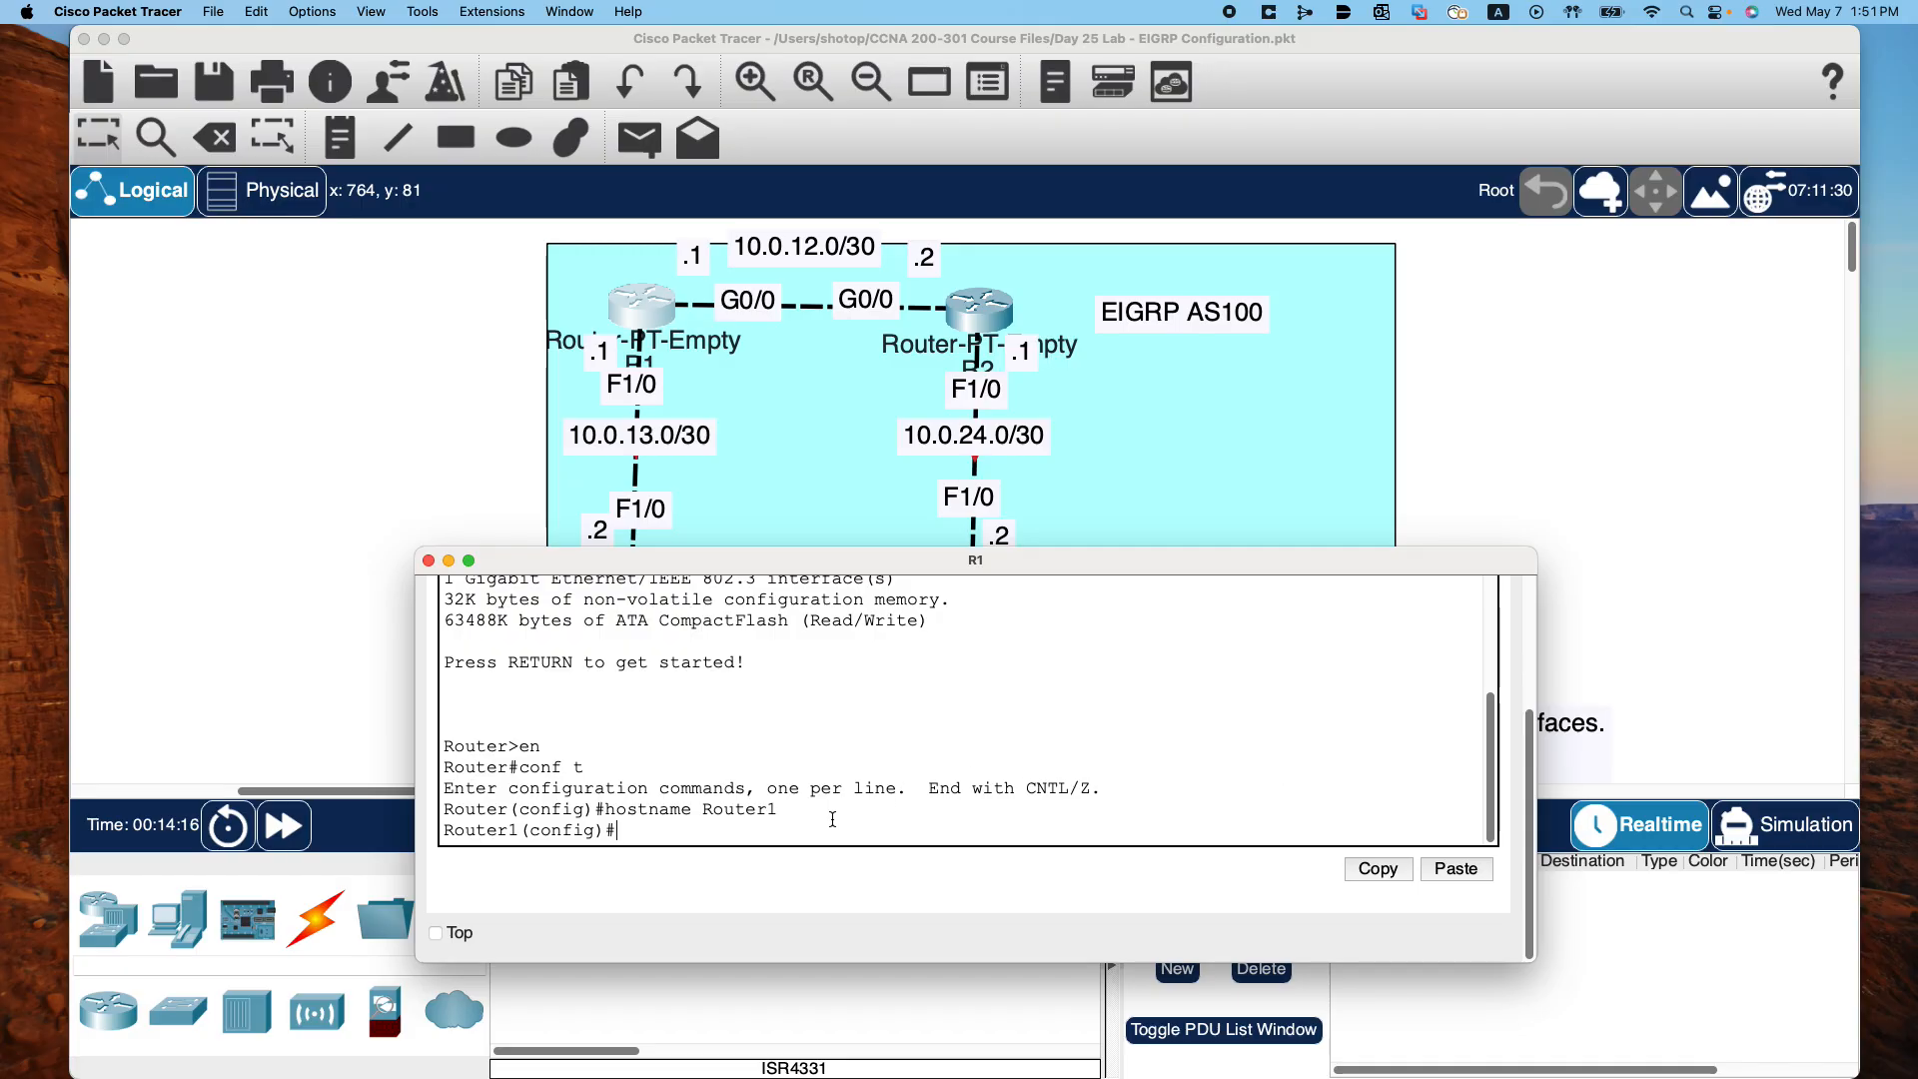
{"action": "scroll", "coordinate": [1136, 432], "scroll_direction": "down", "scroll_amount": 2}
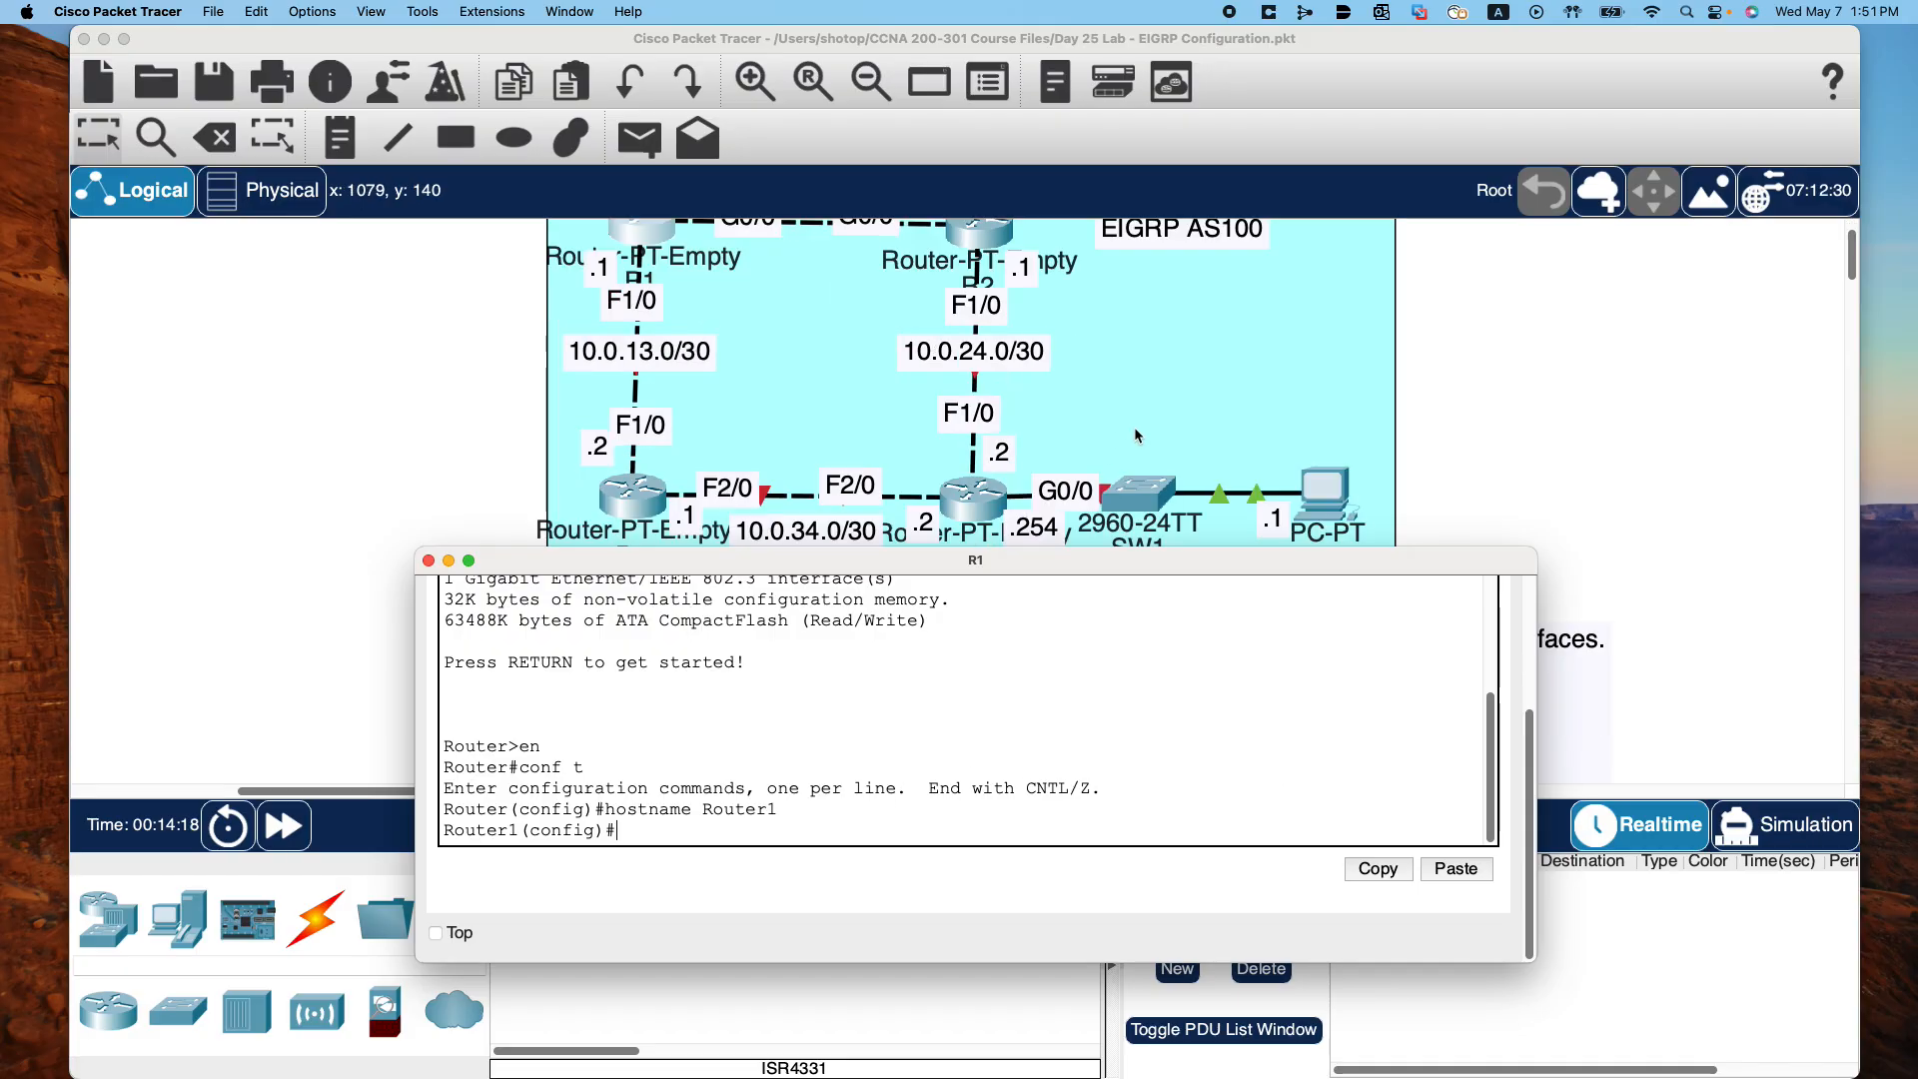
{"action": "scroll", "coordinate": [1135, 428], "scroll_direction": "up", "scroll_amount": 2}
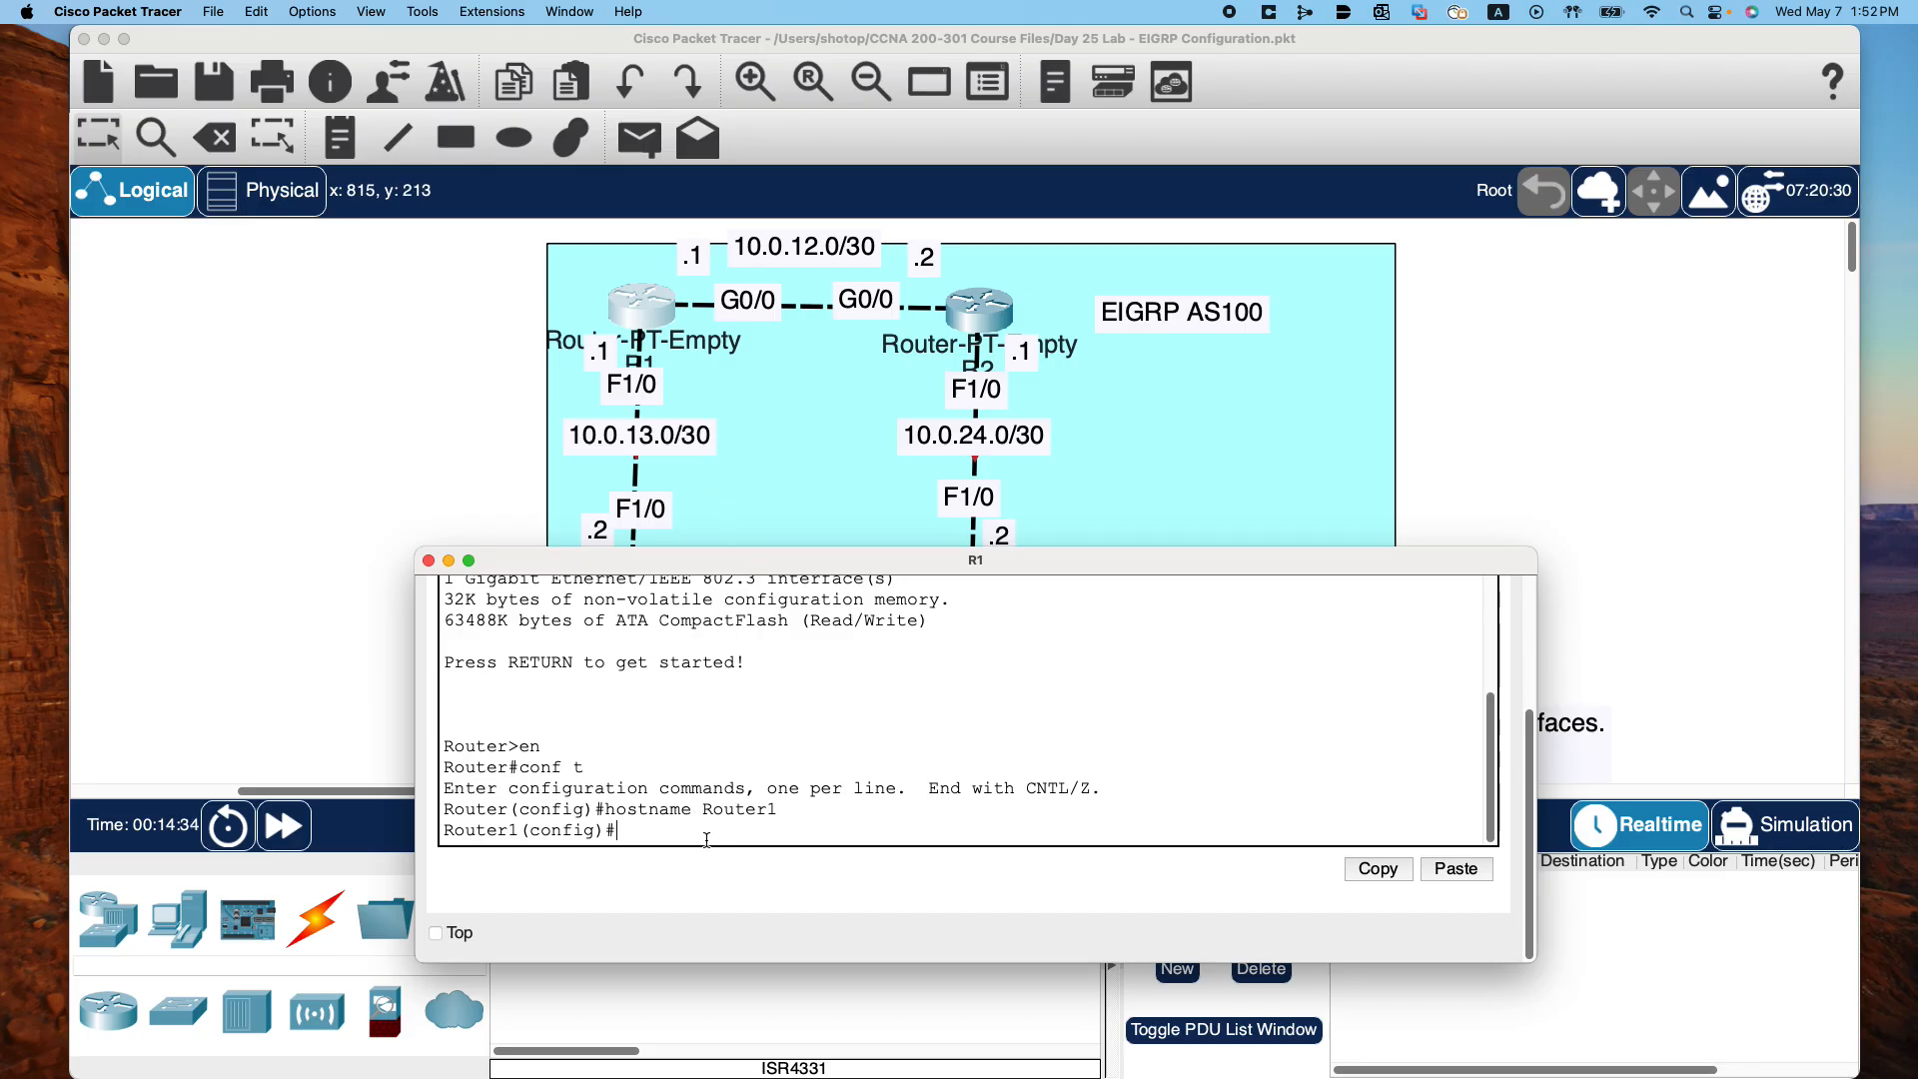
Enter interface configuration mode for gigabitEthernet 0/0 on Router1
{"action": "type", "text": "inter"}
{"action": "key", "text": "Tab"}
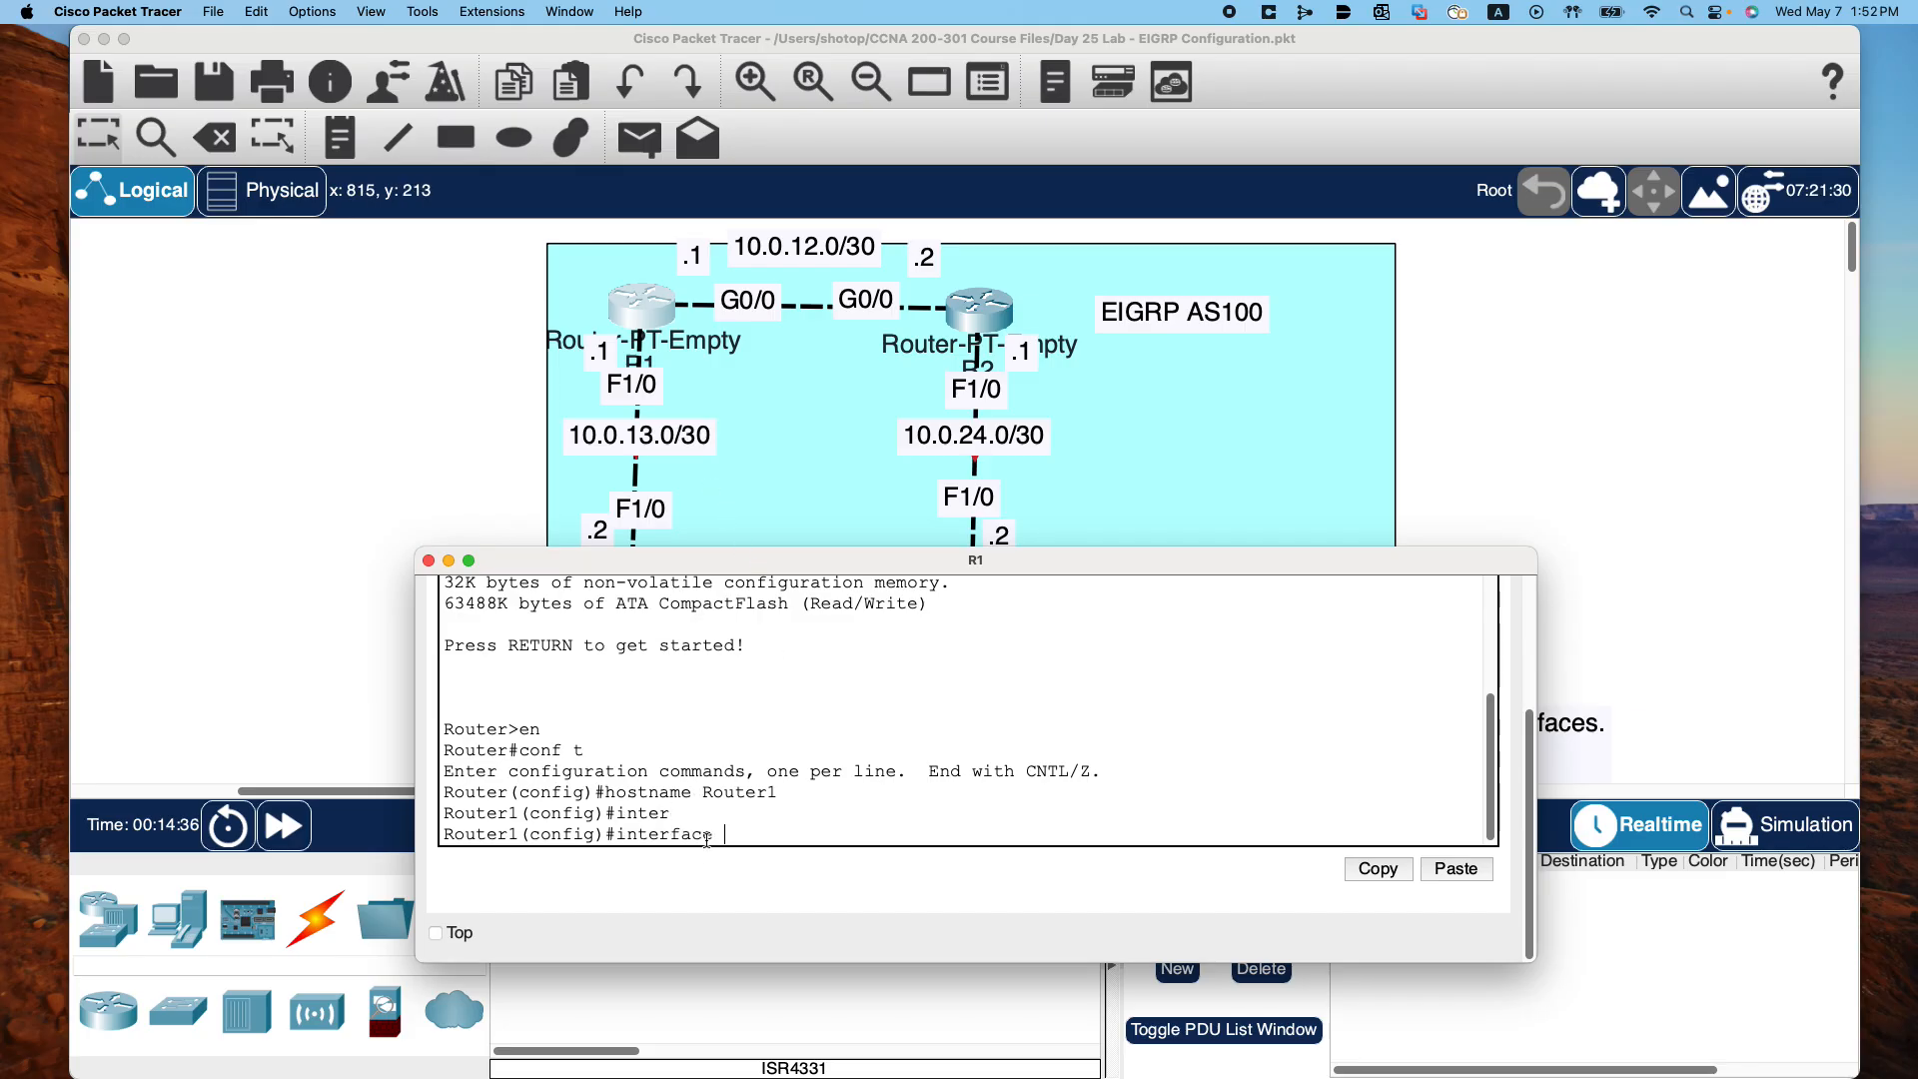
{"action": "type", "text": "gi"}
{"action": "key", "text": "Tab"}
{"action": "type", "text": "0/"}
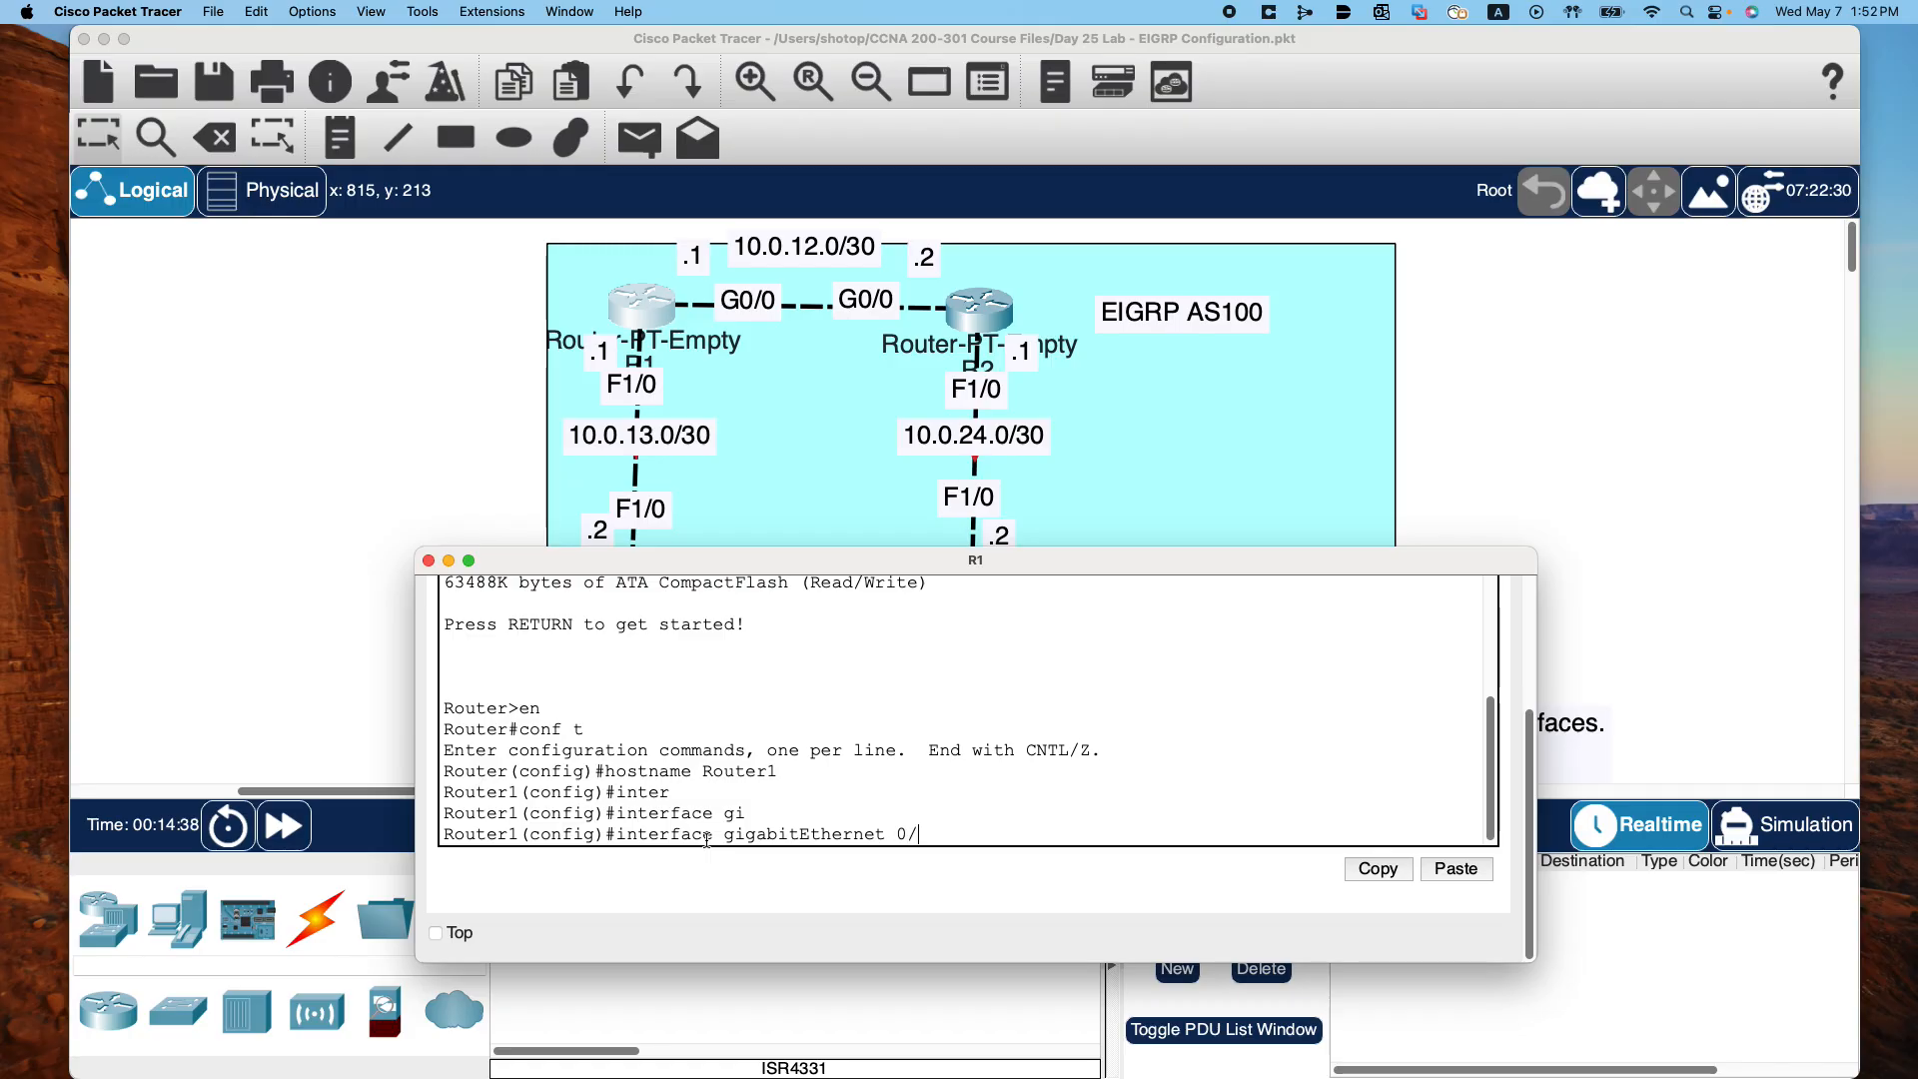
{"action": "type", "text": "0"}
{"action": "key", "text": "Return"}
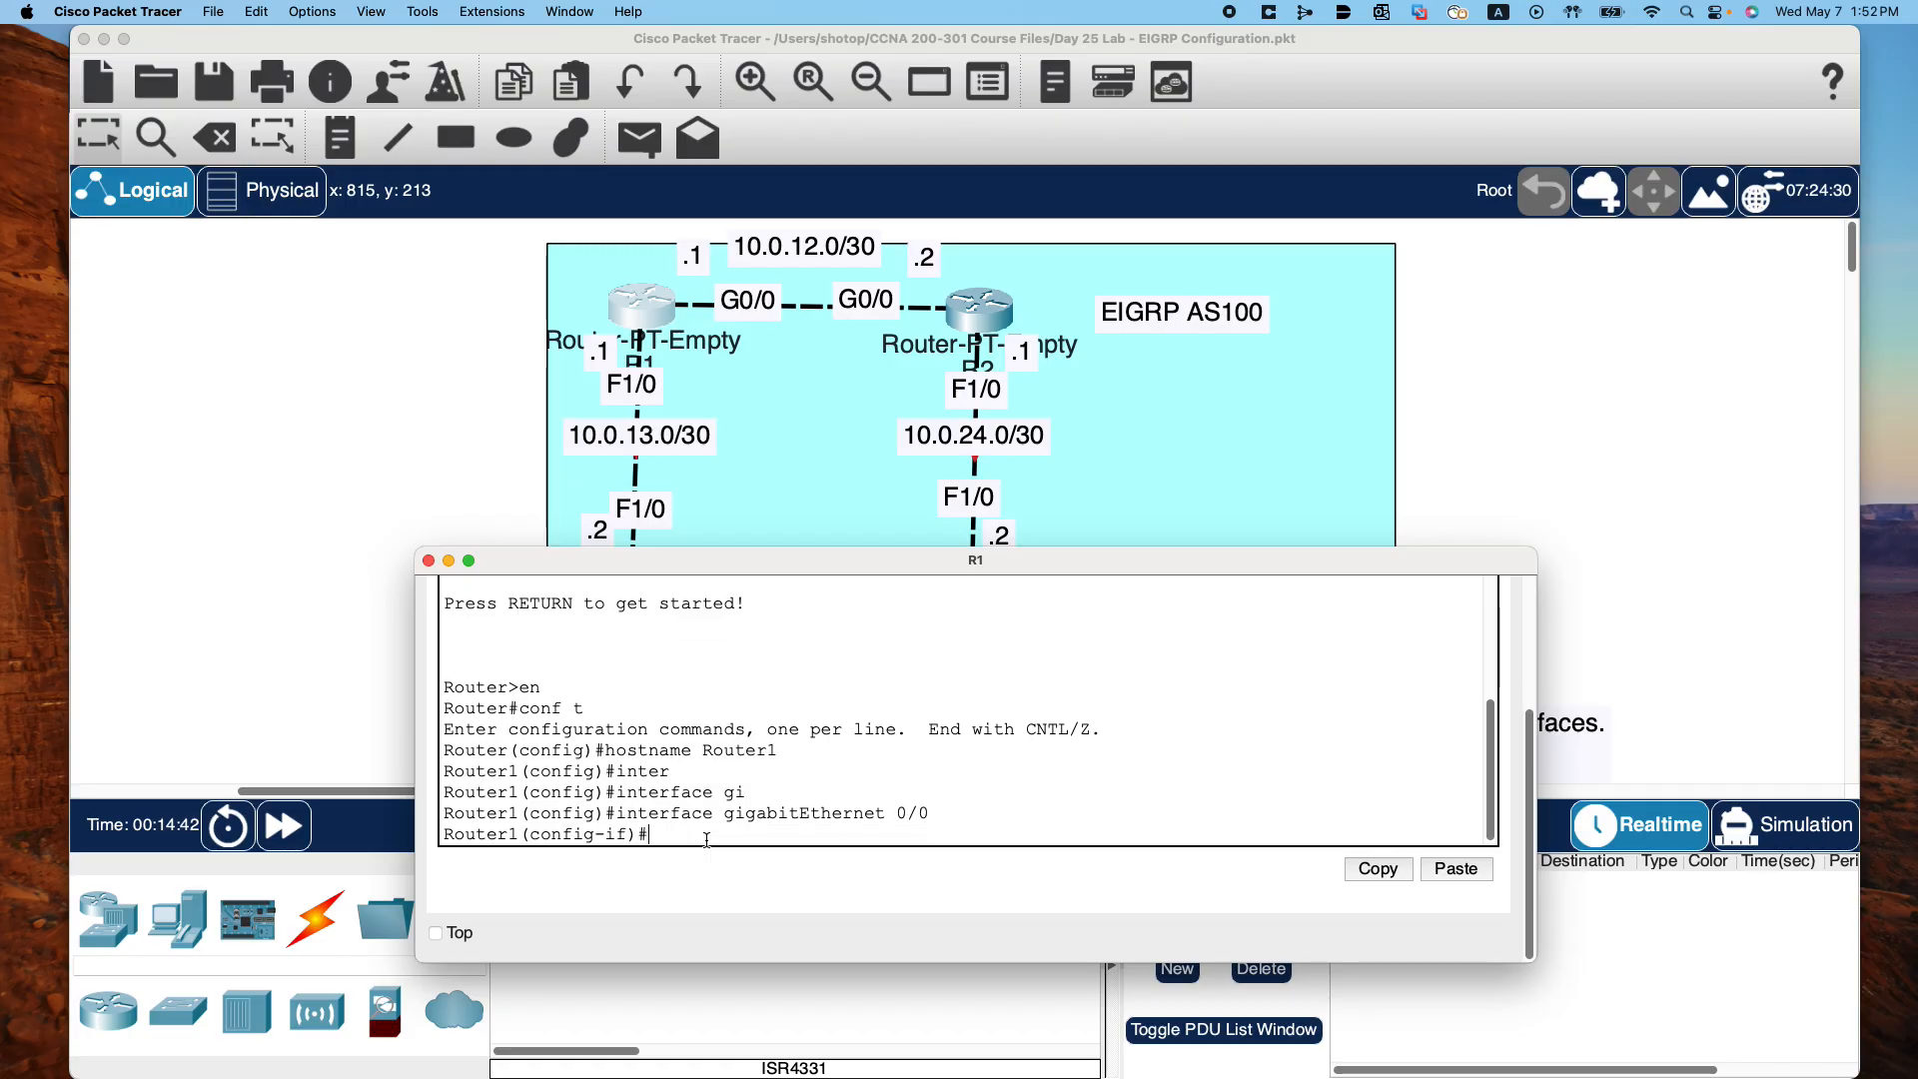
Assign the IP address 10.0.12.1 with subnet mask 255.255.255.252 to the gigabitEthernet 0/0 interface
{"action": "type", "text": "ip add"}
{"action": "key", "text": "Tab"}
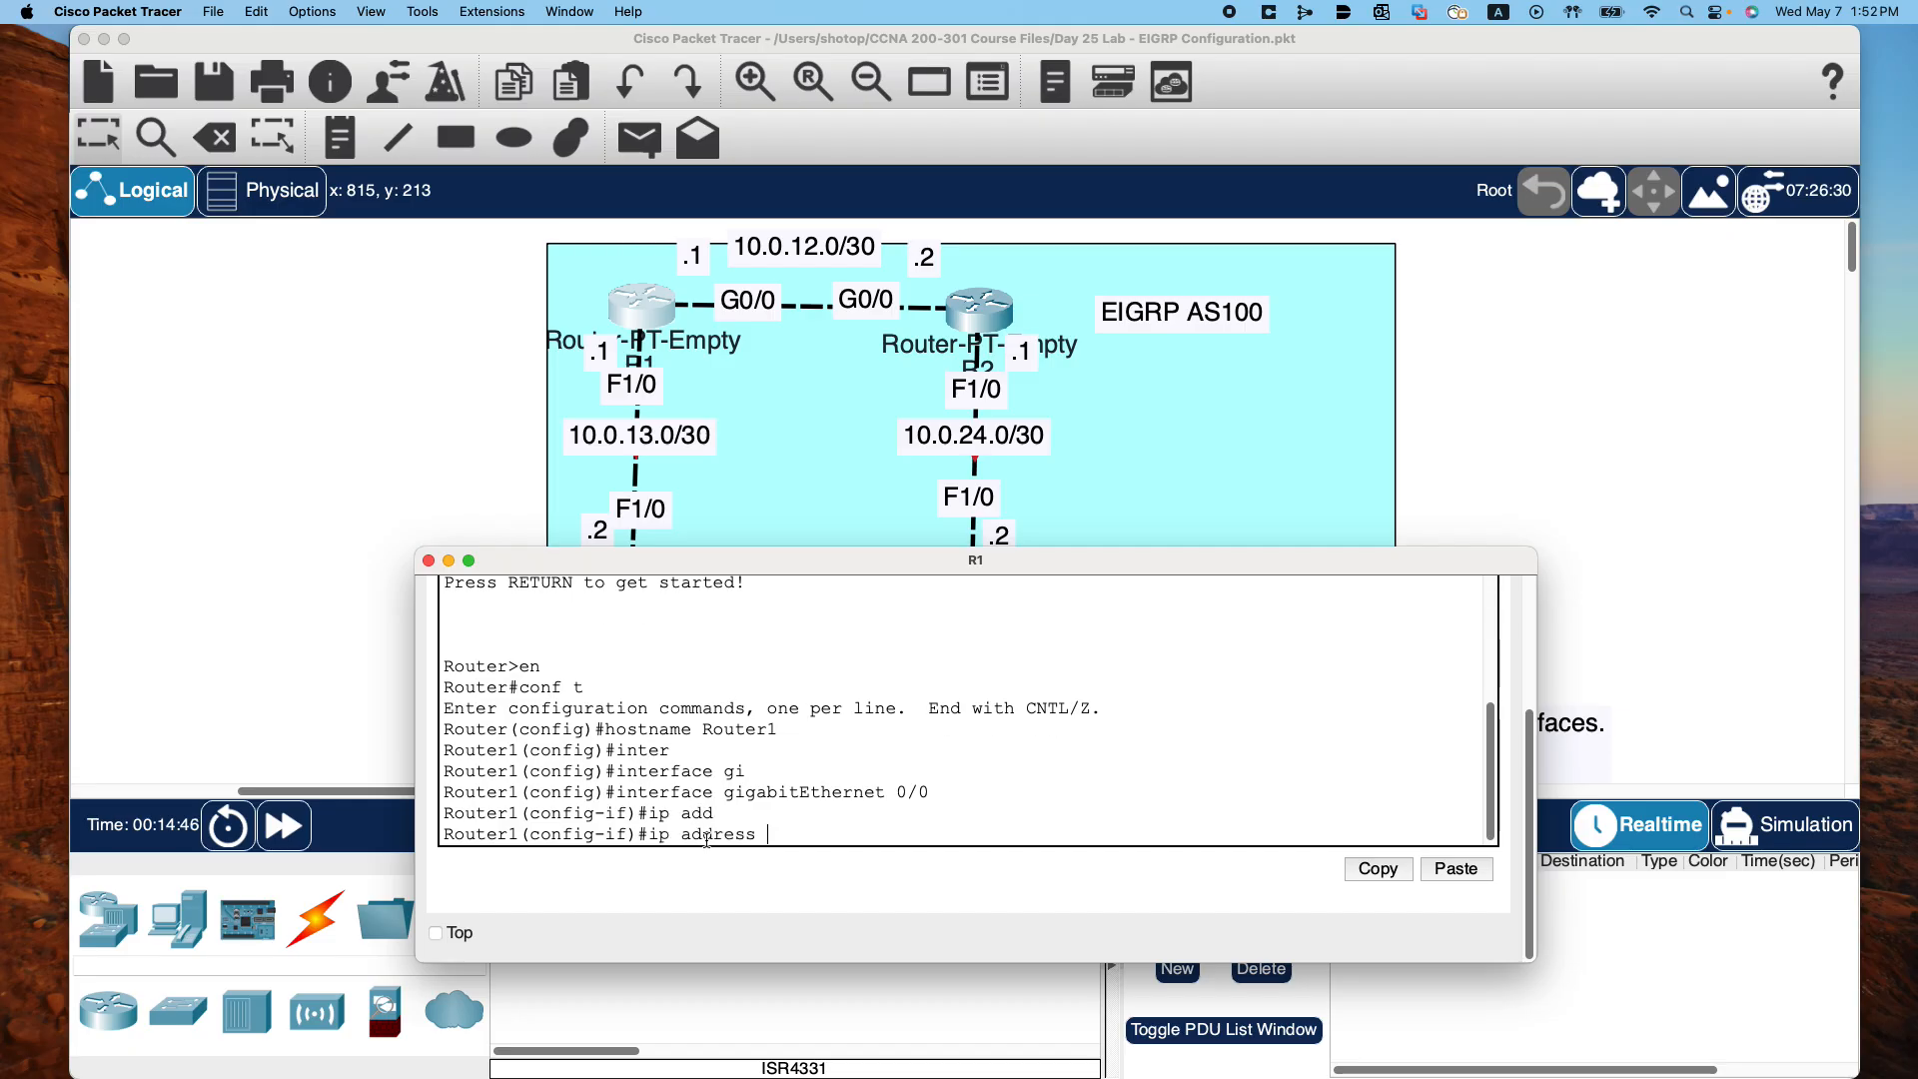
{"action": "type", "text": "10.0.12.1 255.255."}
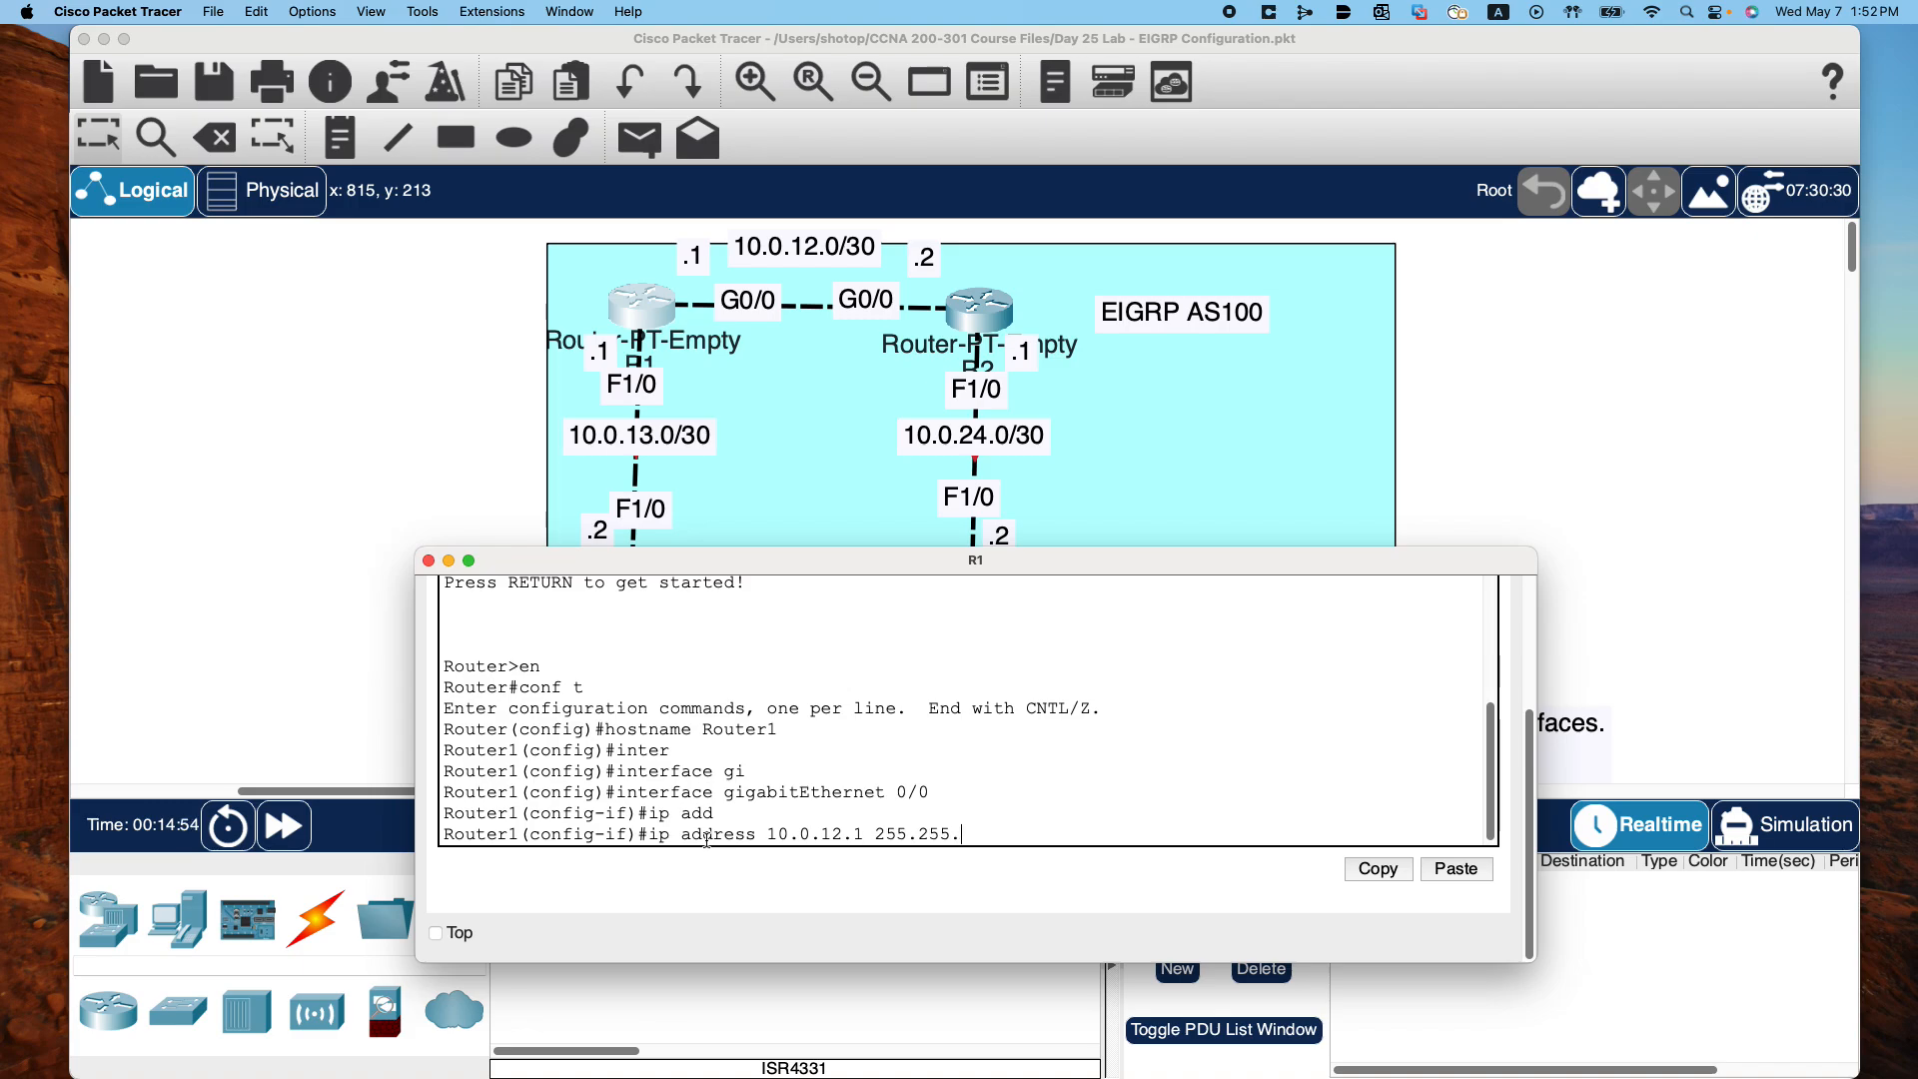
{"action": "type", "text": "255.255"}
{"action": "key", "text": "BackSpace"}
{"action": "key", "text": "BackSpace"}
{"action": "key", "text": "BackSpace"}
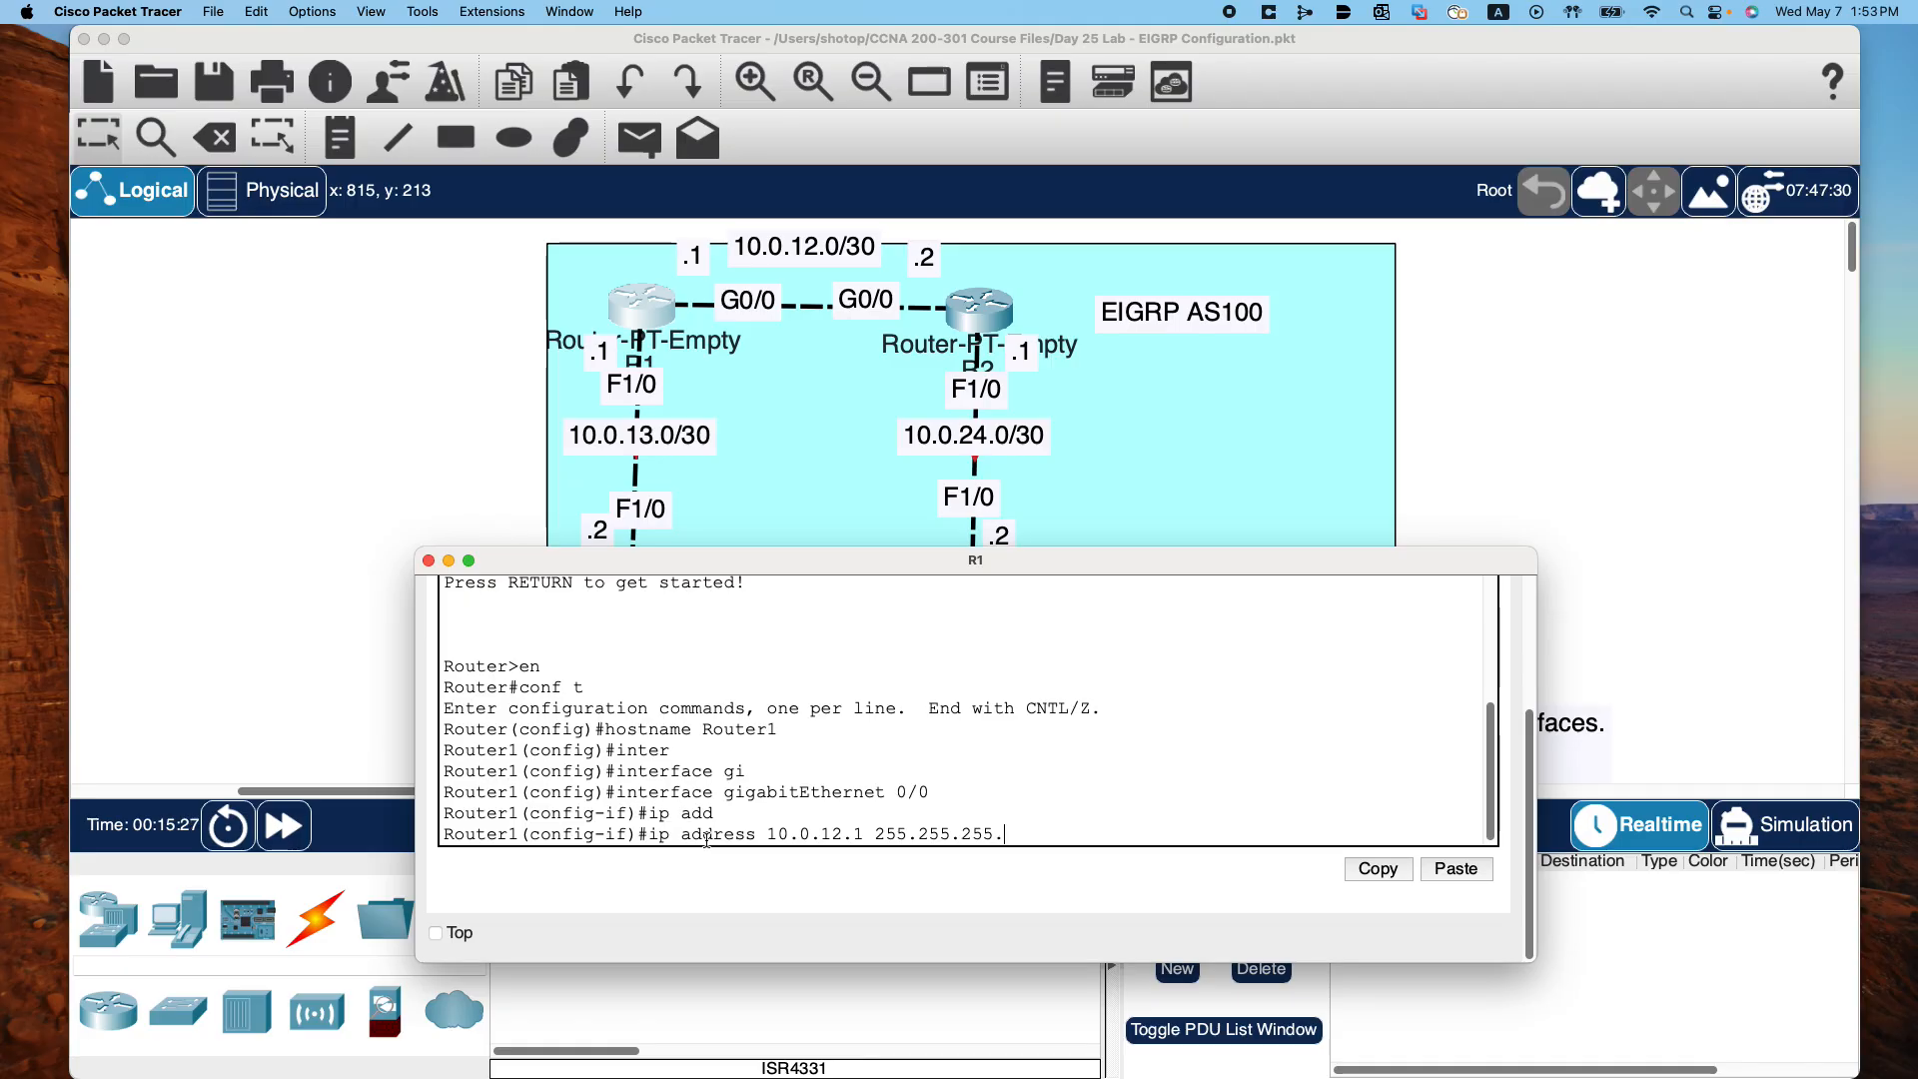
{"action": "type", "text": "252"}
{"action": "key", "text": "Return"}
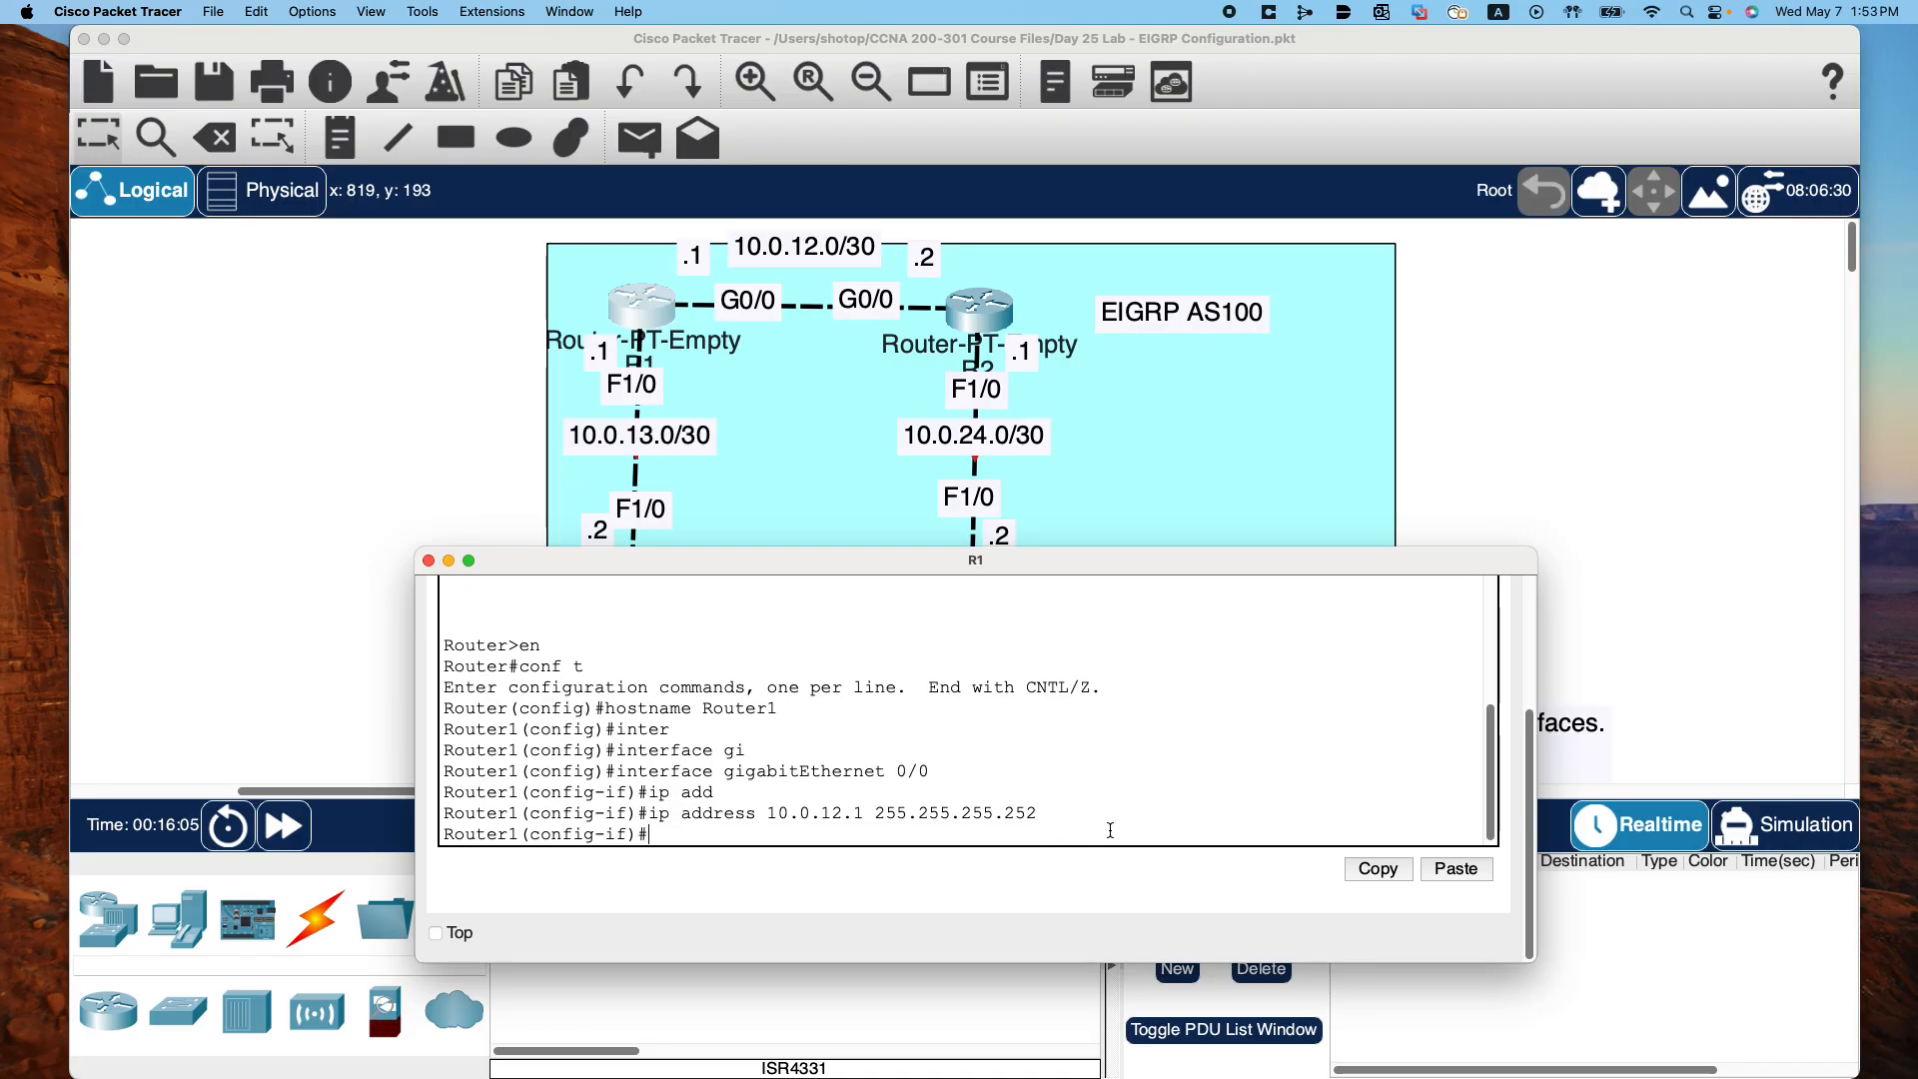
Enable the gigabitEthernet 0/0 interface with no shut and return to the interface configuration prompt
{"action": "type", "text": "no shut"}
{"action": "key", "text": "Return"}
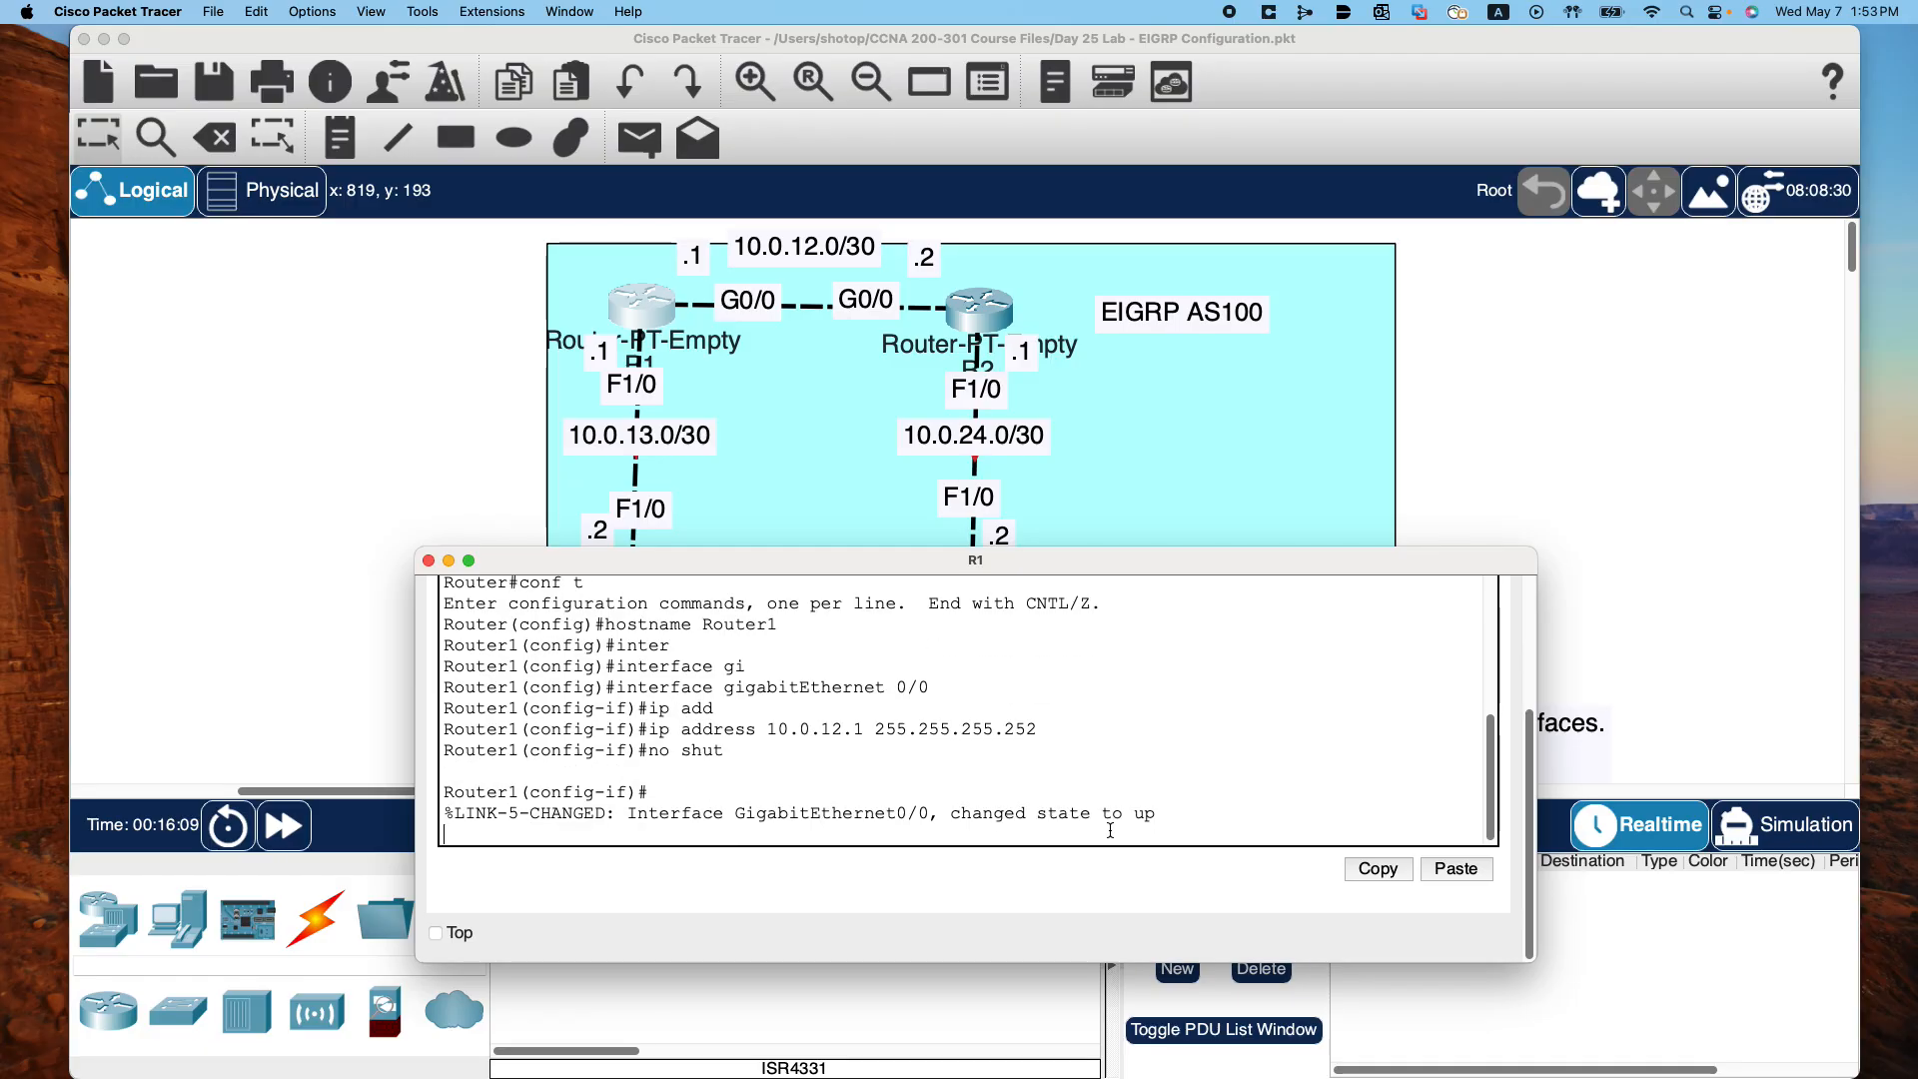
{"action": "key", "text": "Return"}
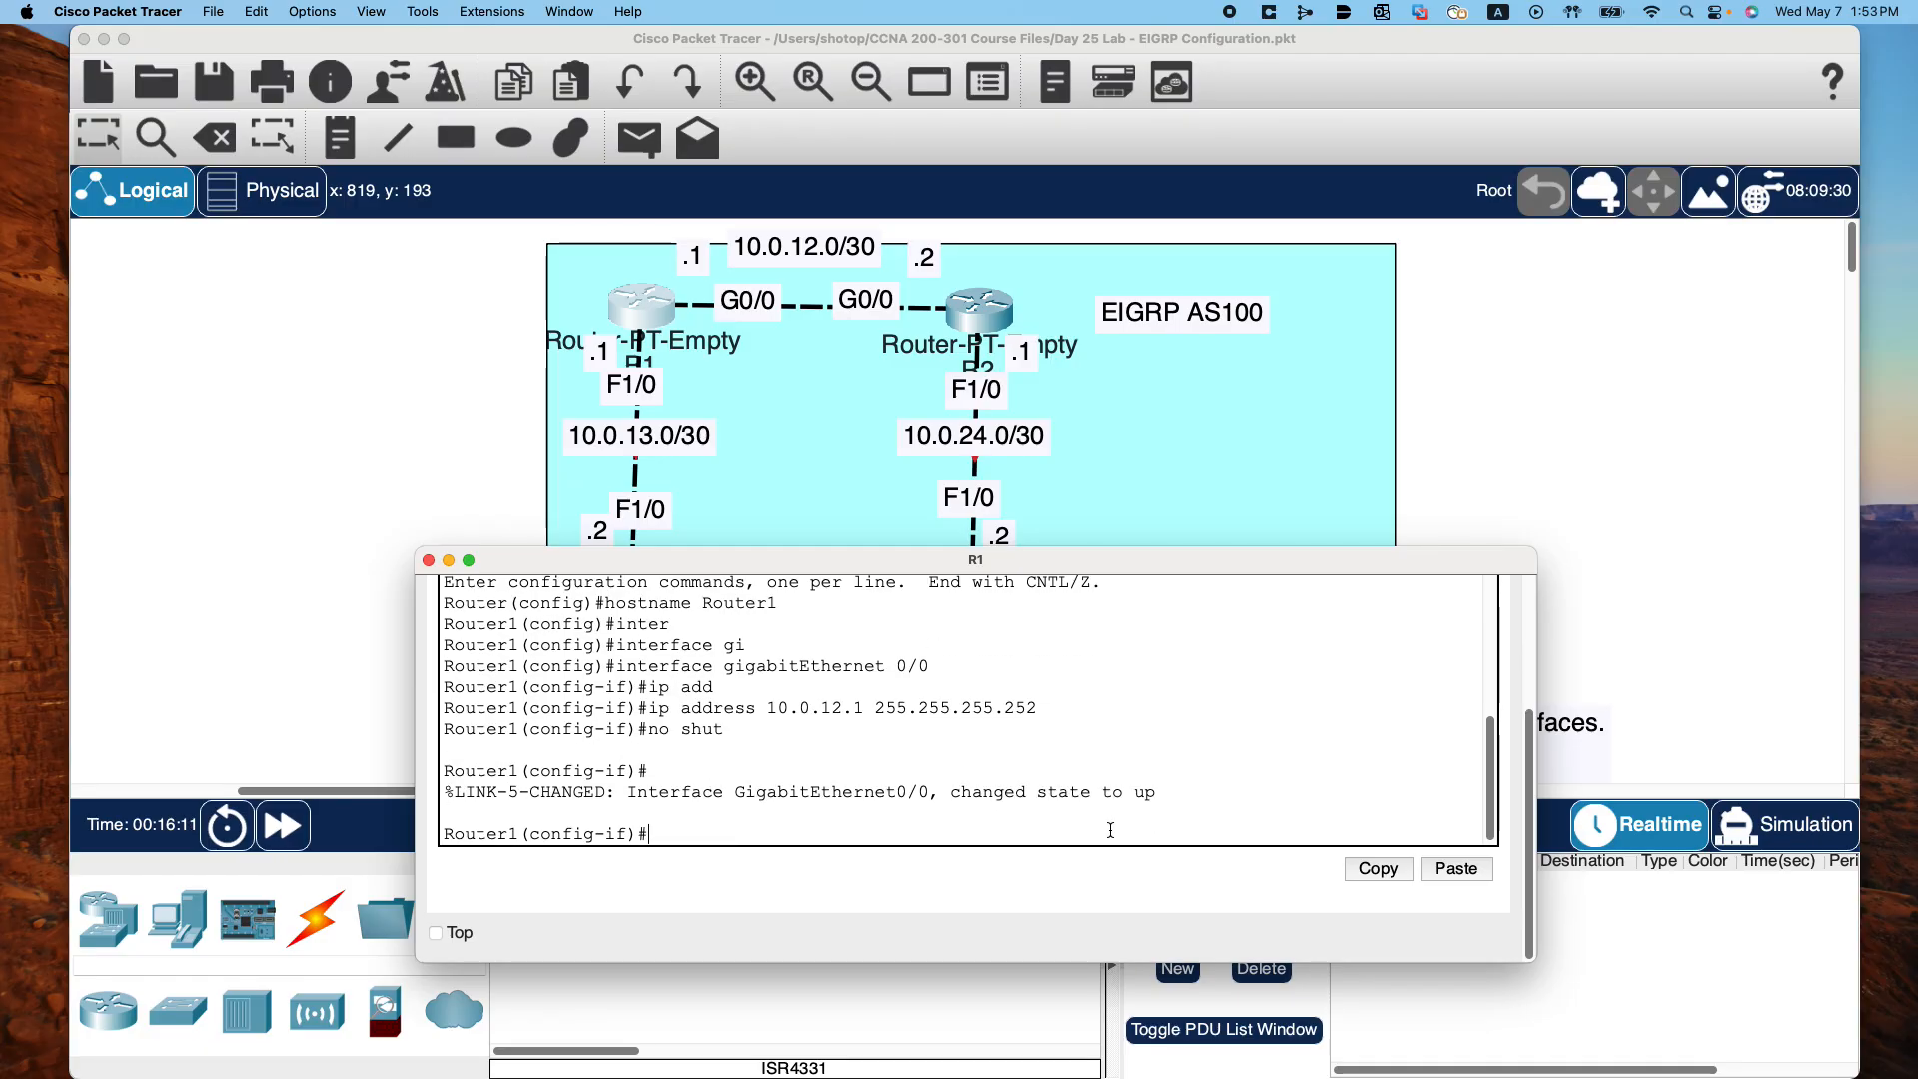
{"action": "type", "text": "inter"}
{"action": "key", "text": "Tab"}
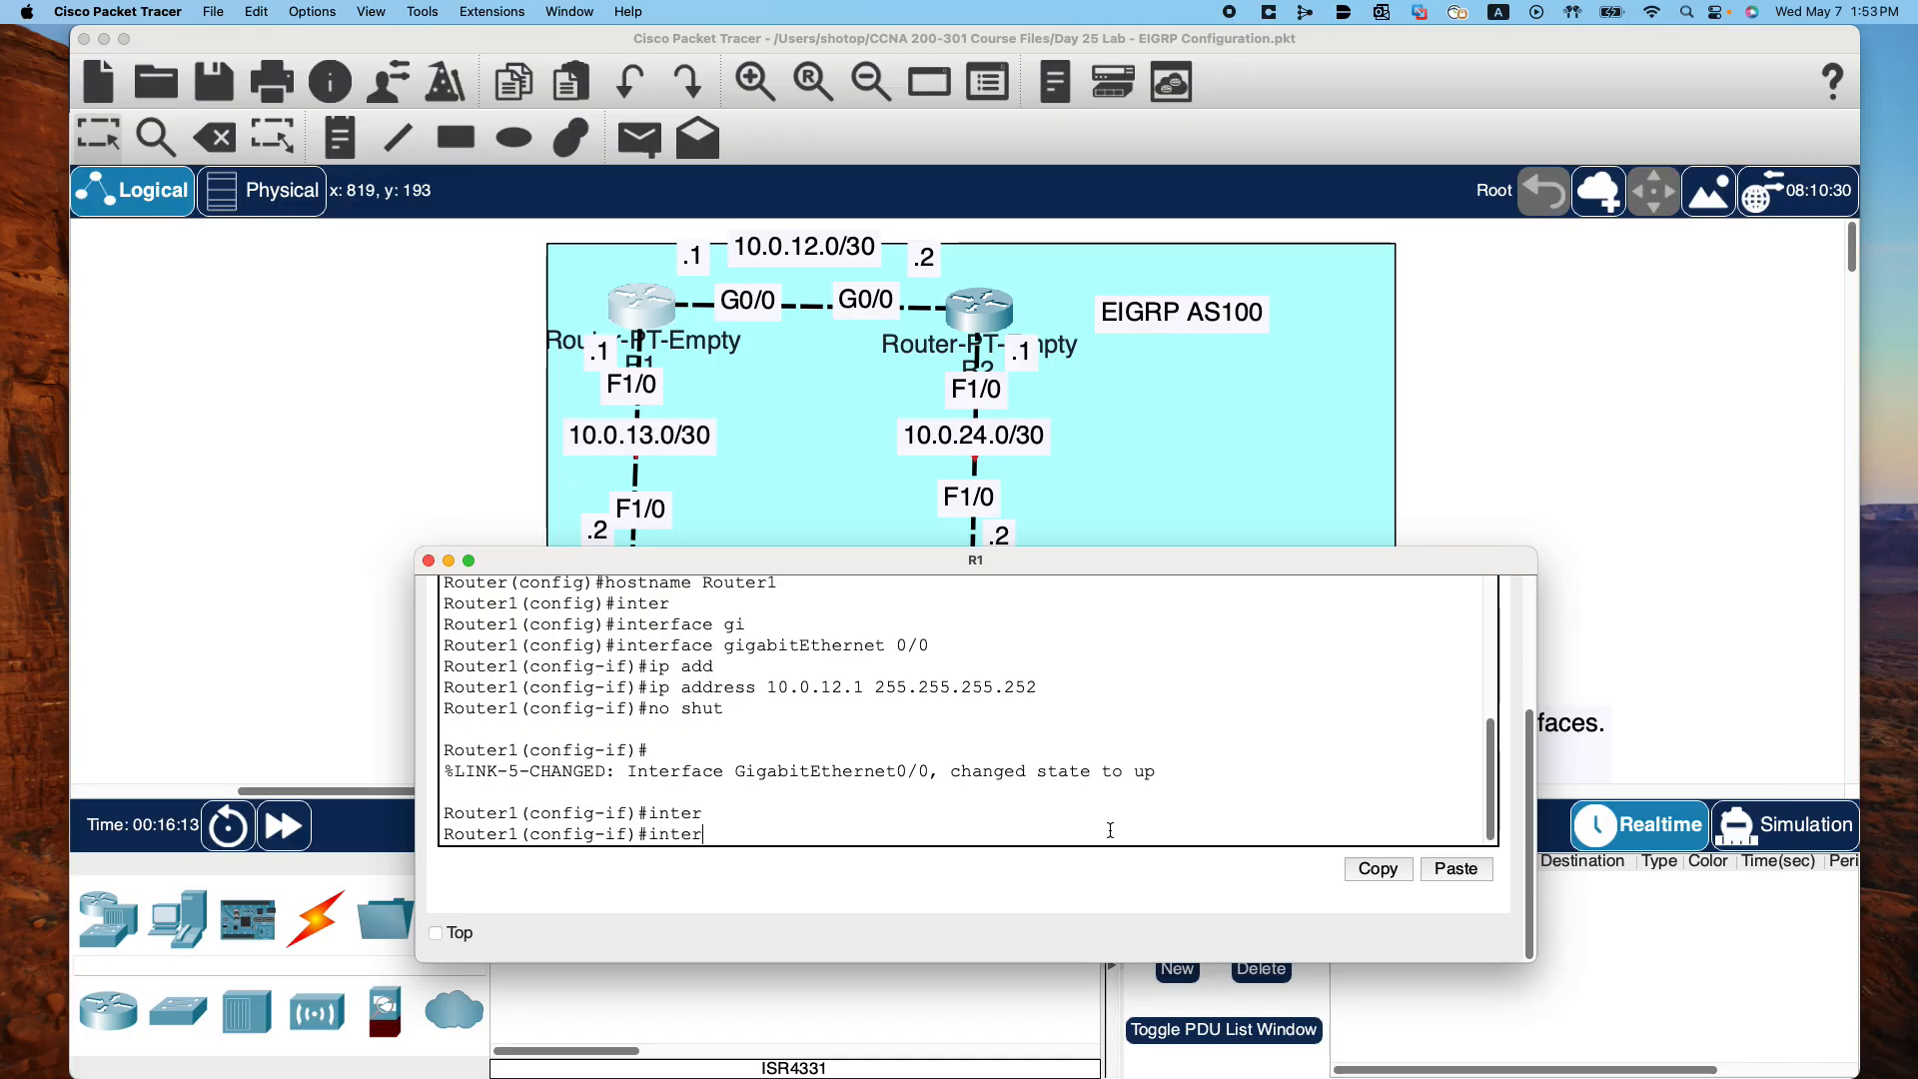
{"action": "key", "text": "BackSpace"}
{"action": "key", "text": "BackSpace"}
{"action": "key", "text": "BackSpace"}
{"action": "key", "text": "BackSpace"}
{"action": "key", "text": "BackSpace"}
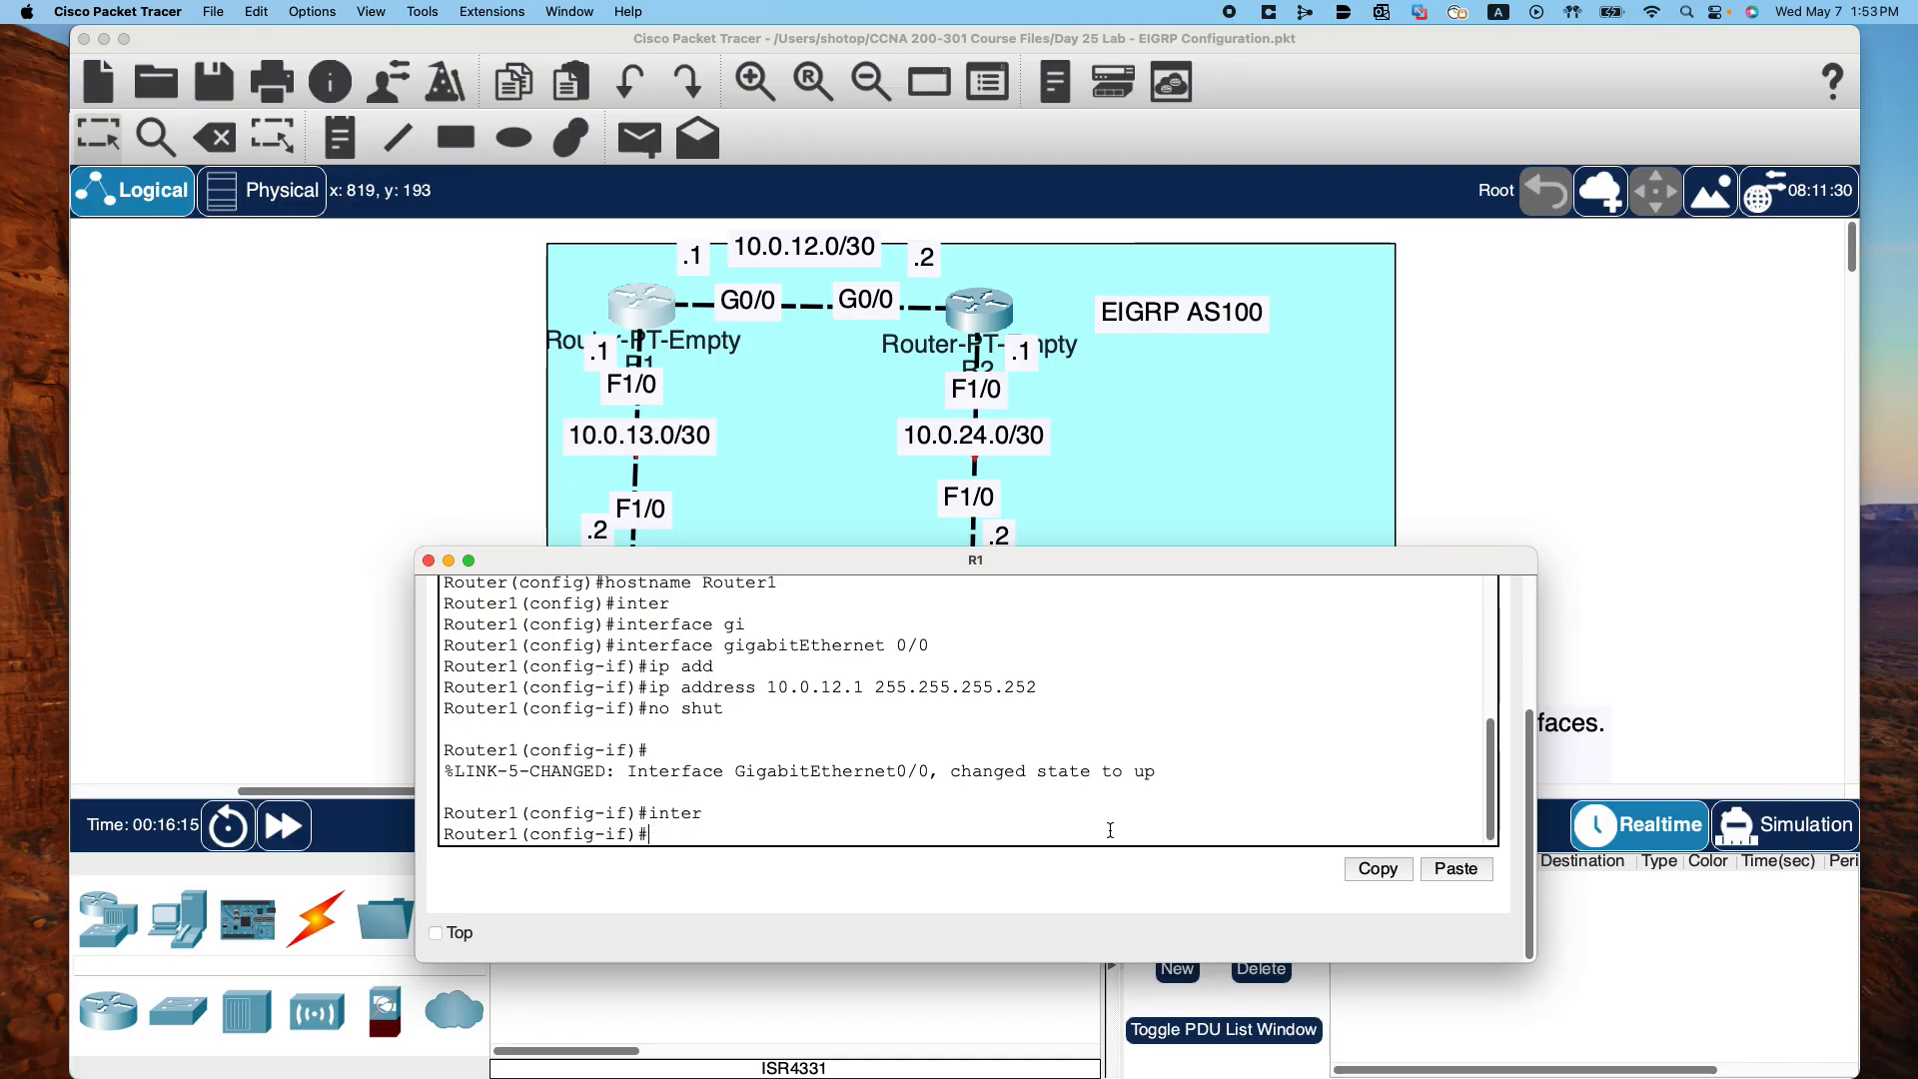
Leave the gigabitEthernet 0/0 configuration and enter interface configuration mode for fastEthernet 1/0 on Router1
{"action": "type", "text": "exit"}
{"action": "key", "text": "Return"}
{"action": "type", "text": "nt"}
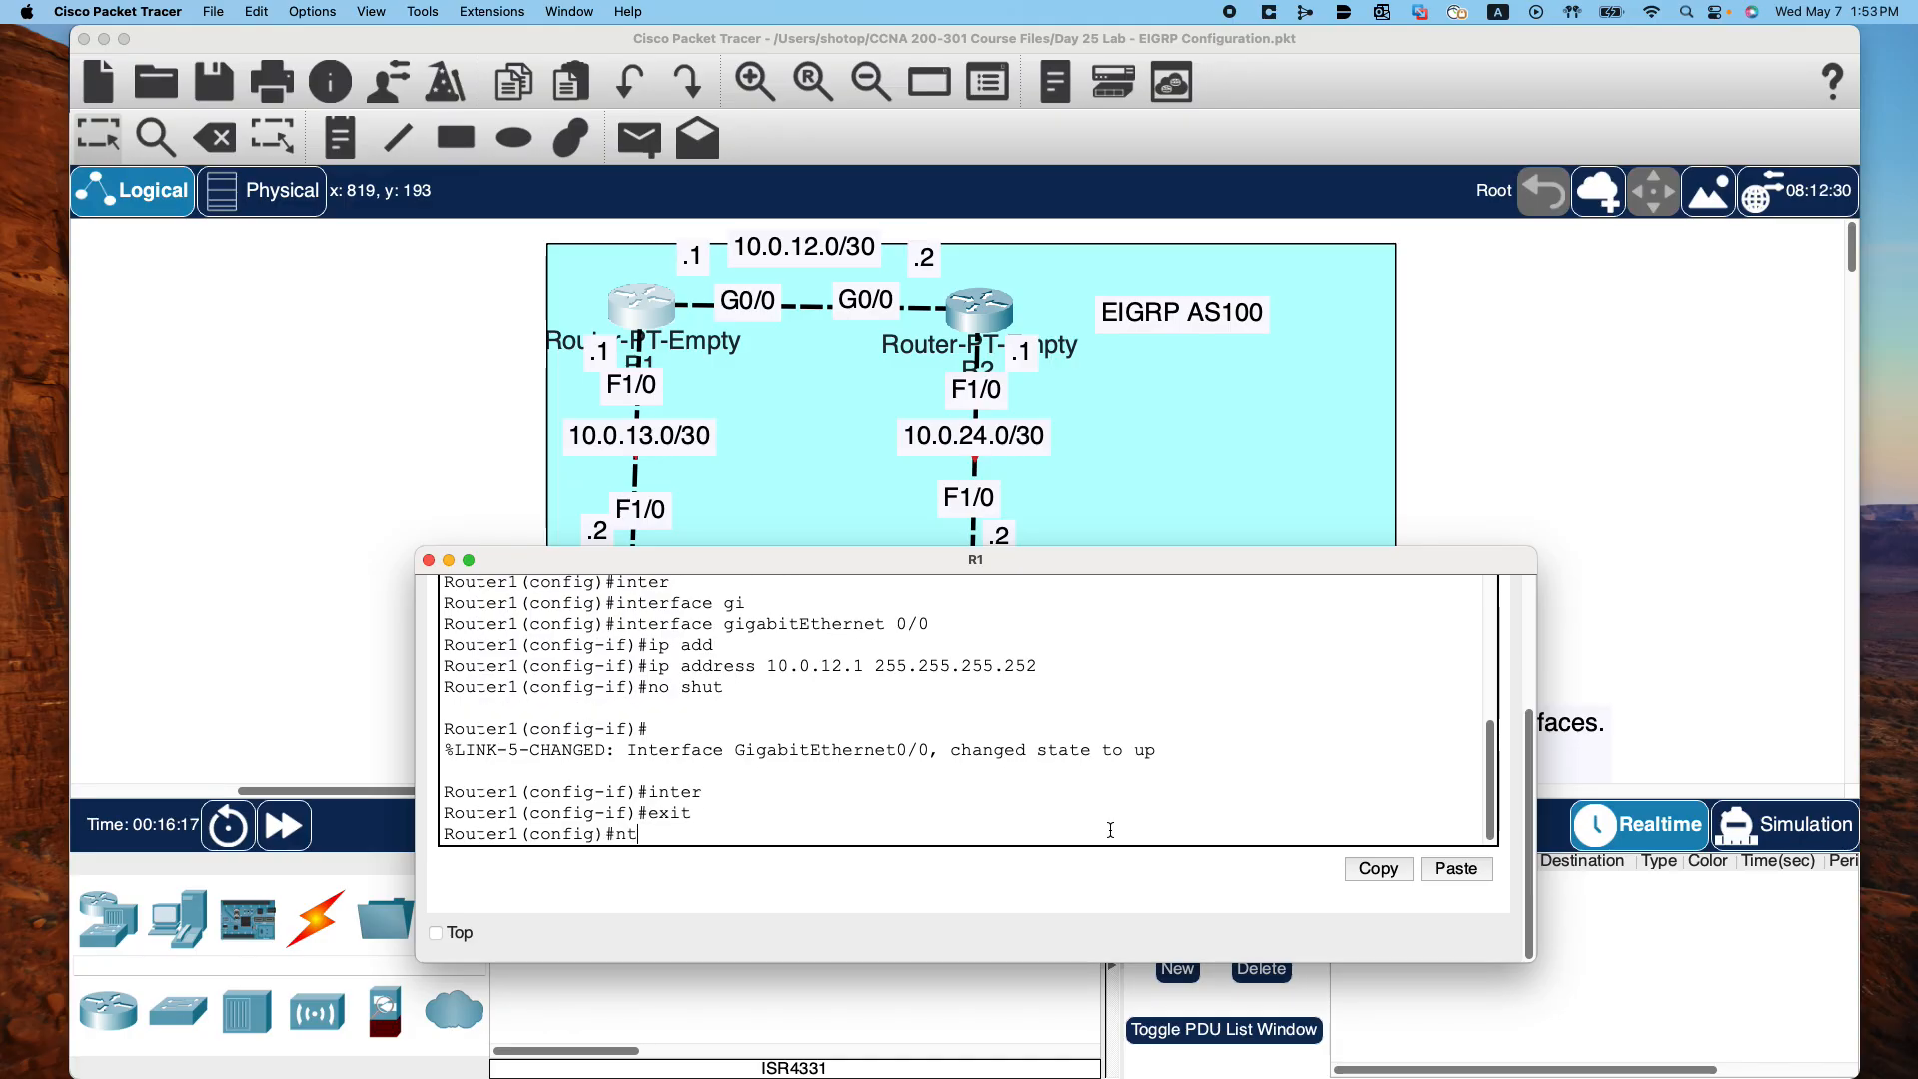
{"action": "key", "text": "BackSpace"}
{"action": "key", "text": "BackSpace"}
{"action": "type", "text": "inter"}
{"action": "key", "text": "Tab"}
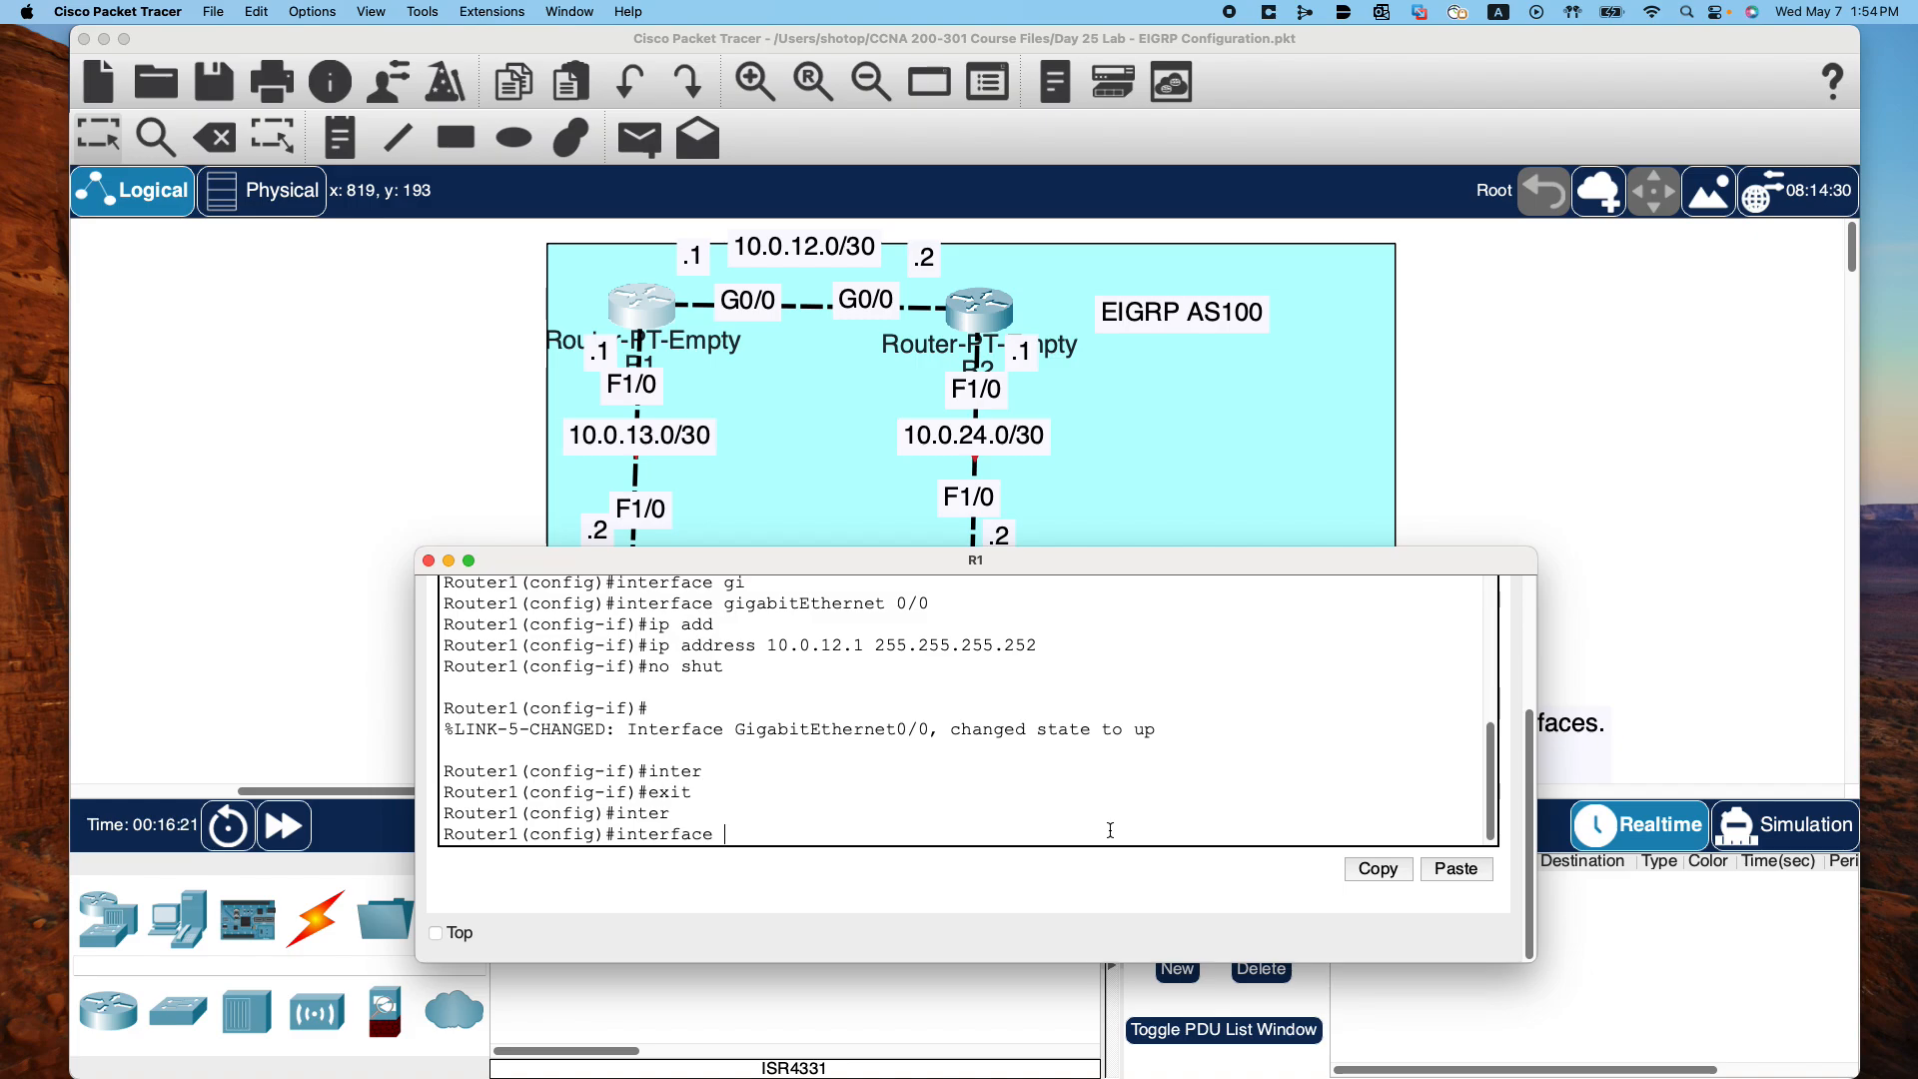
{"action": "type", "text": "f"}
{"action": "key", "text": "Tab"}
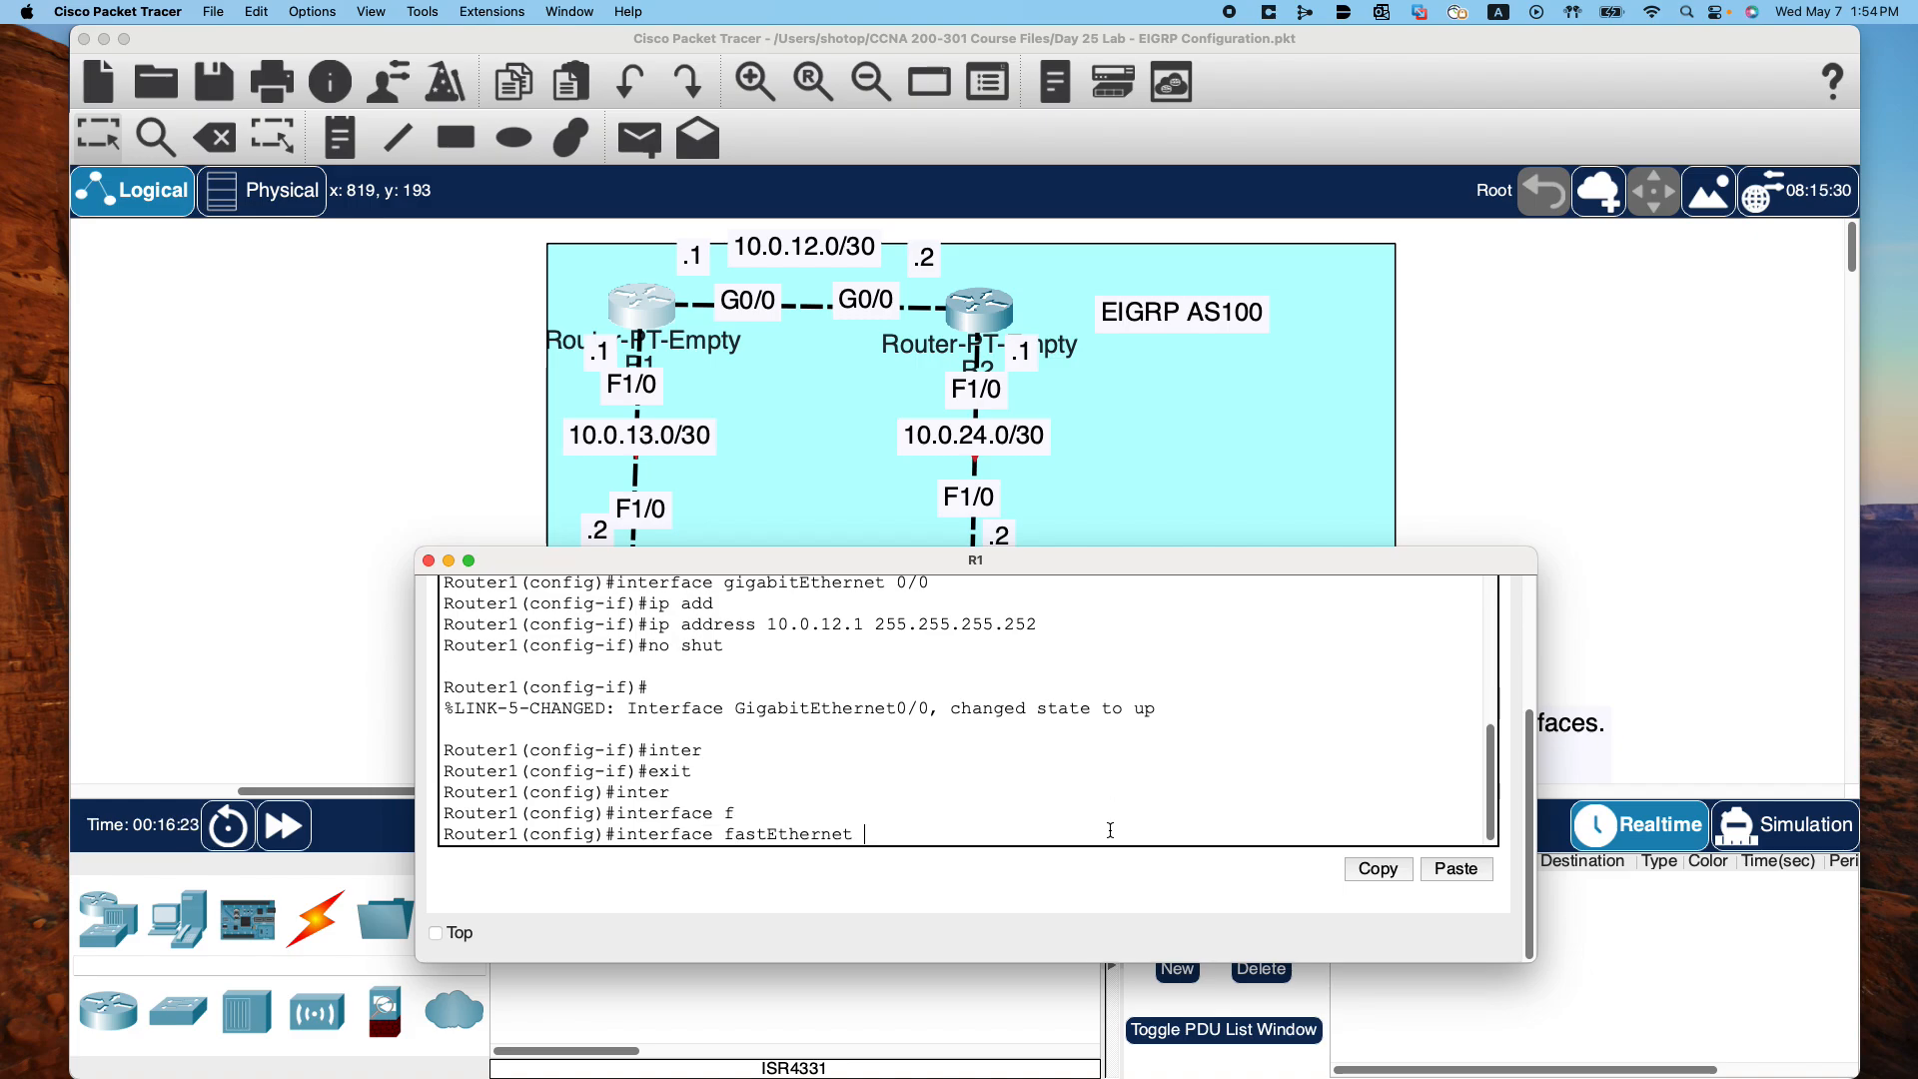
{"action": "type", "text": "1/0"}
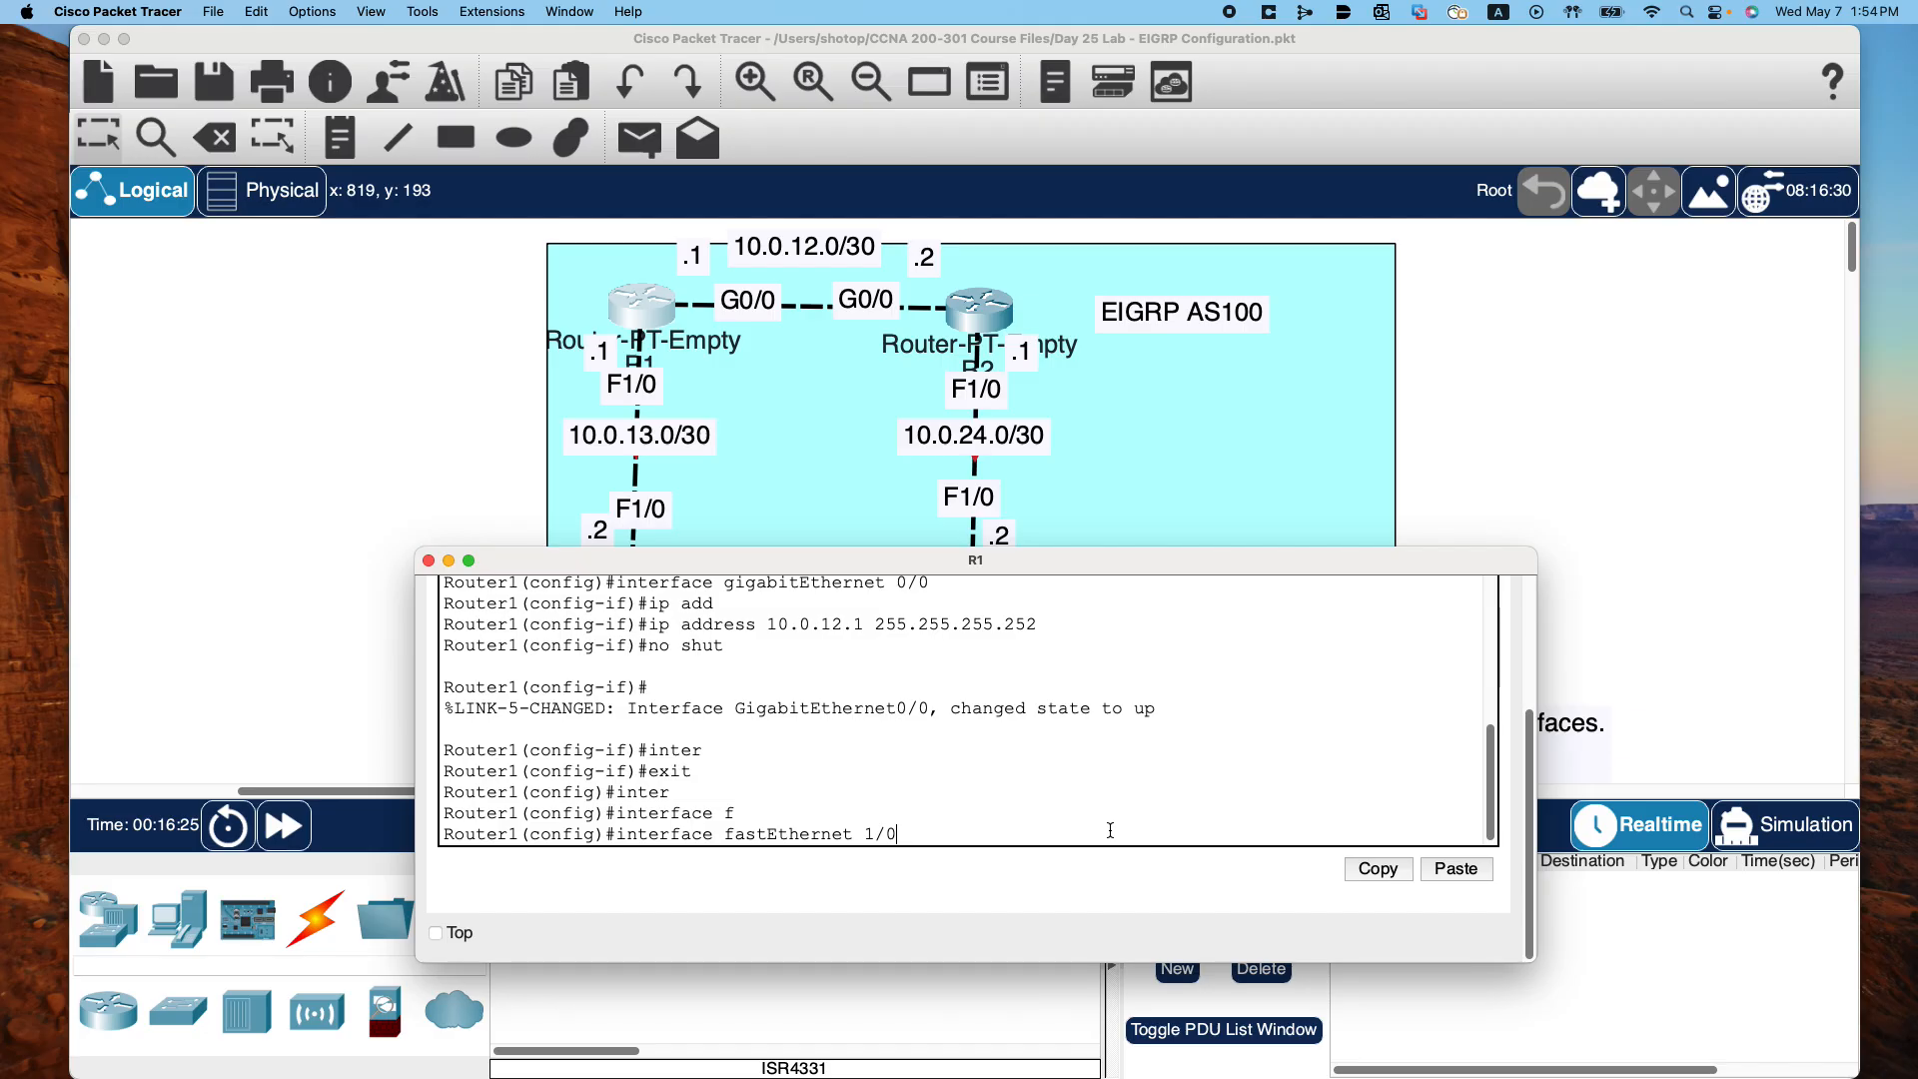
{"action": "key", "text": "Return"}
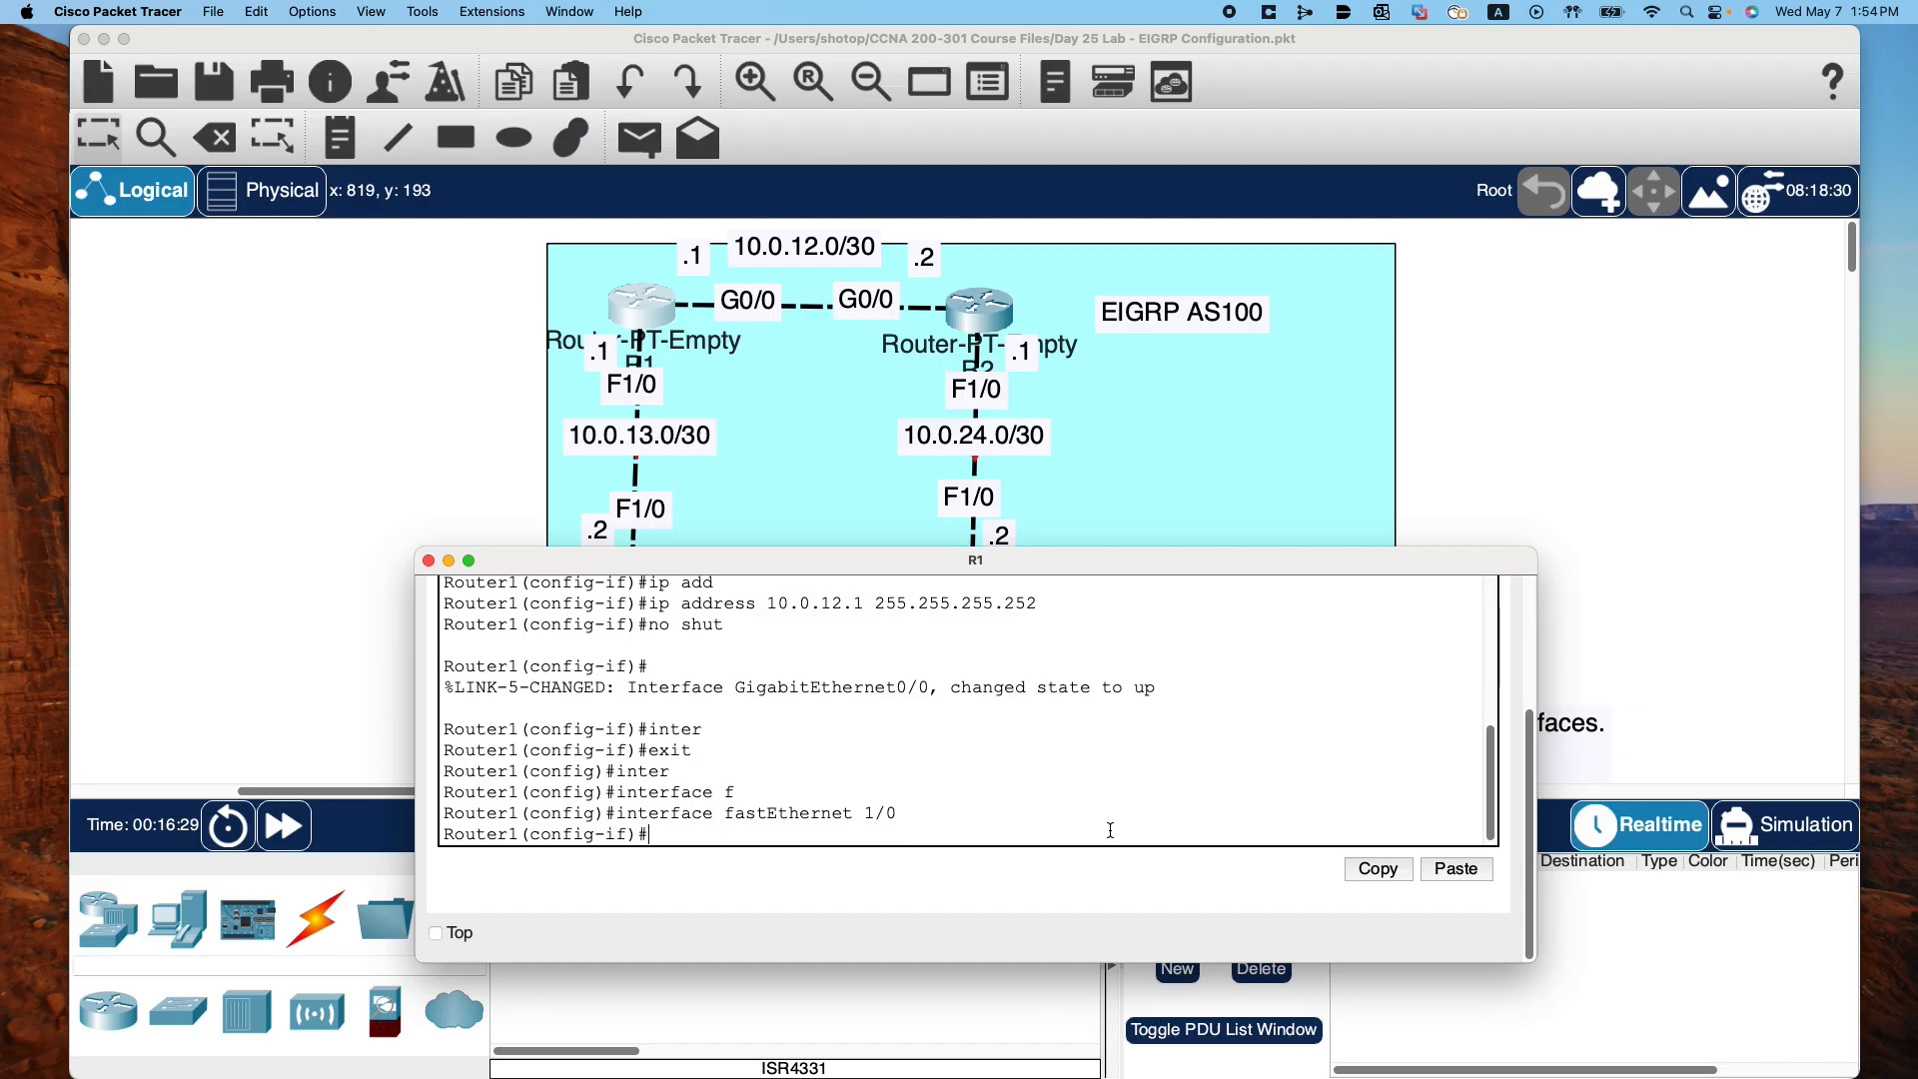
Assign 10.0.13.1 with subnet mask 255.255.255.252 to Router1's fastEthernet 1/0 interface and enable it with no shut
{"action": "type", "text": "ip addre"}
{"action": "key", "text": "Tab"}
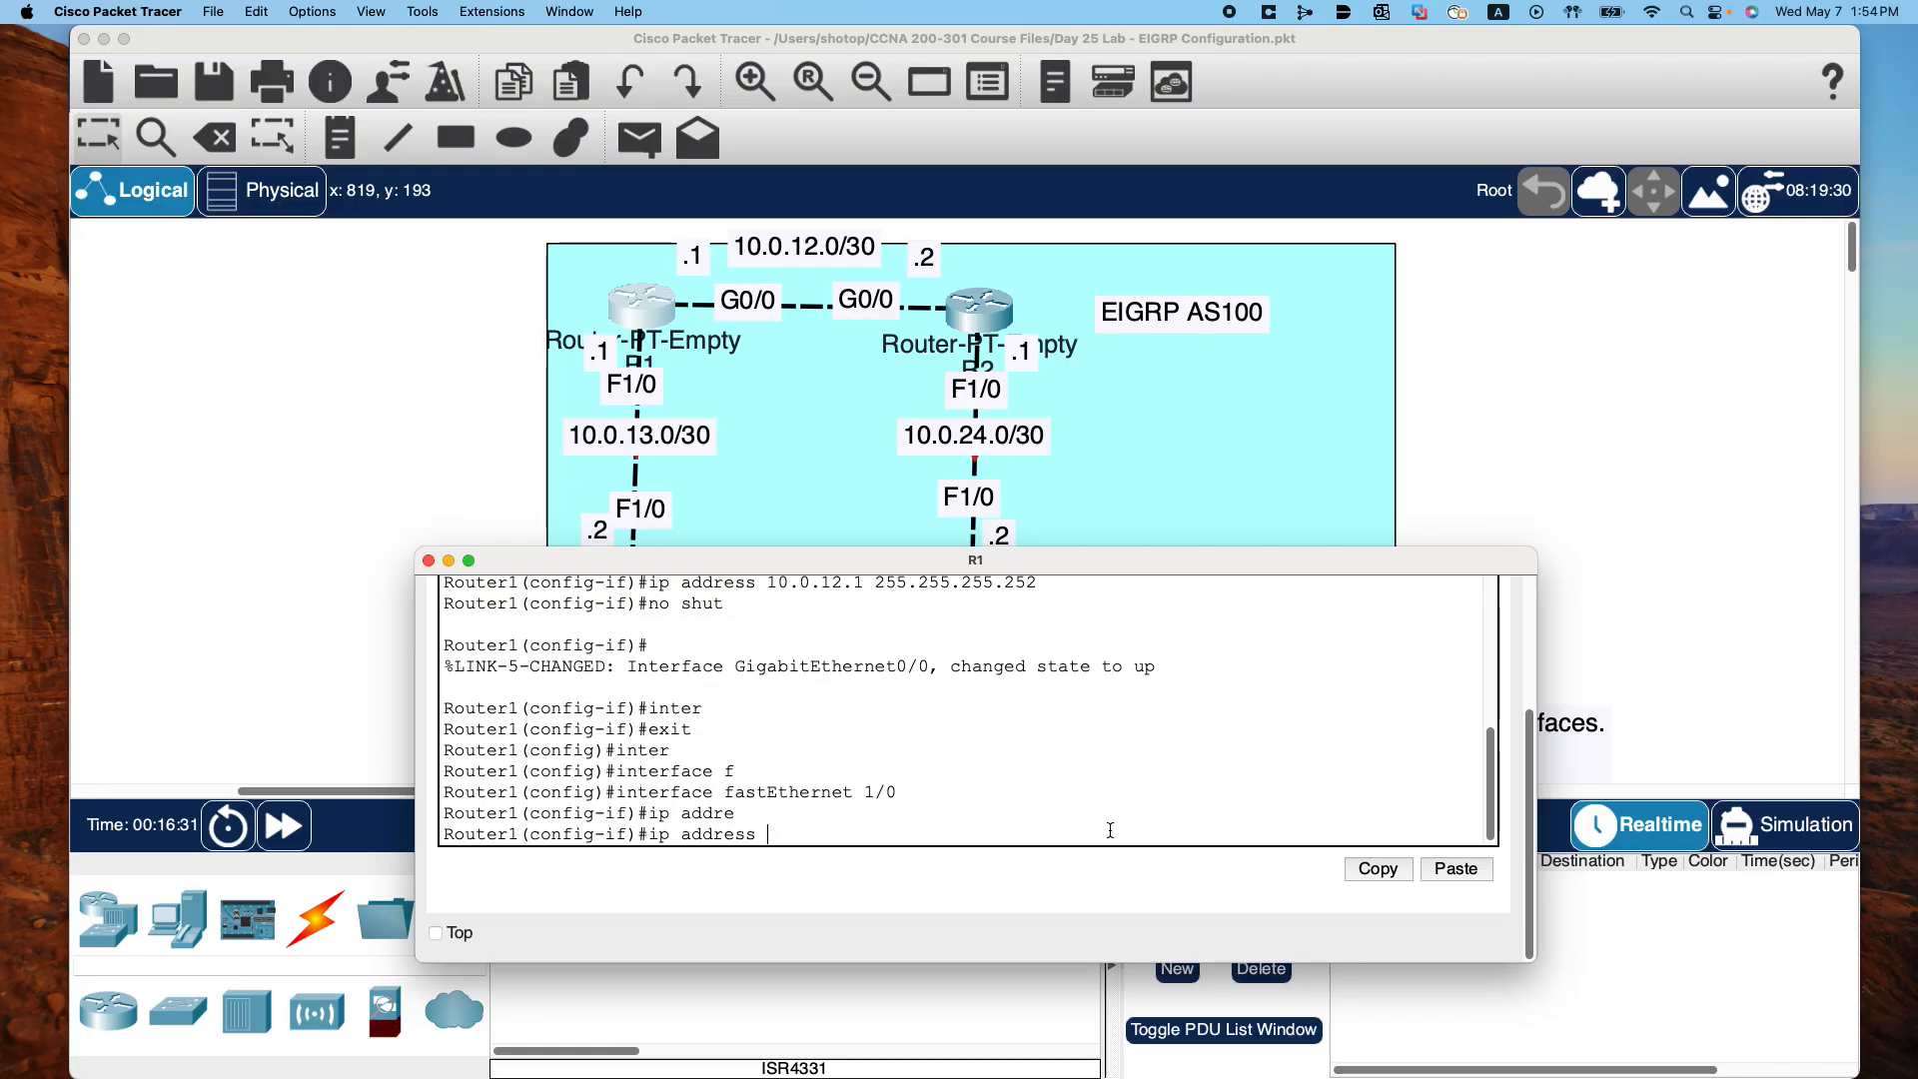
{"action": "type", "text": "10.0.13.1 255.255.255.252"}
{"action": "key", "text": "Return"}
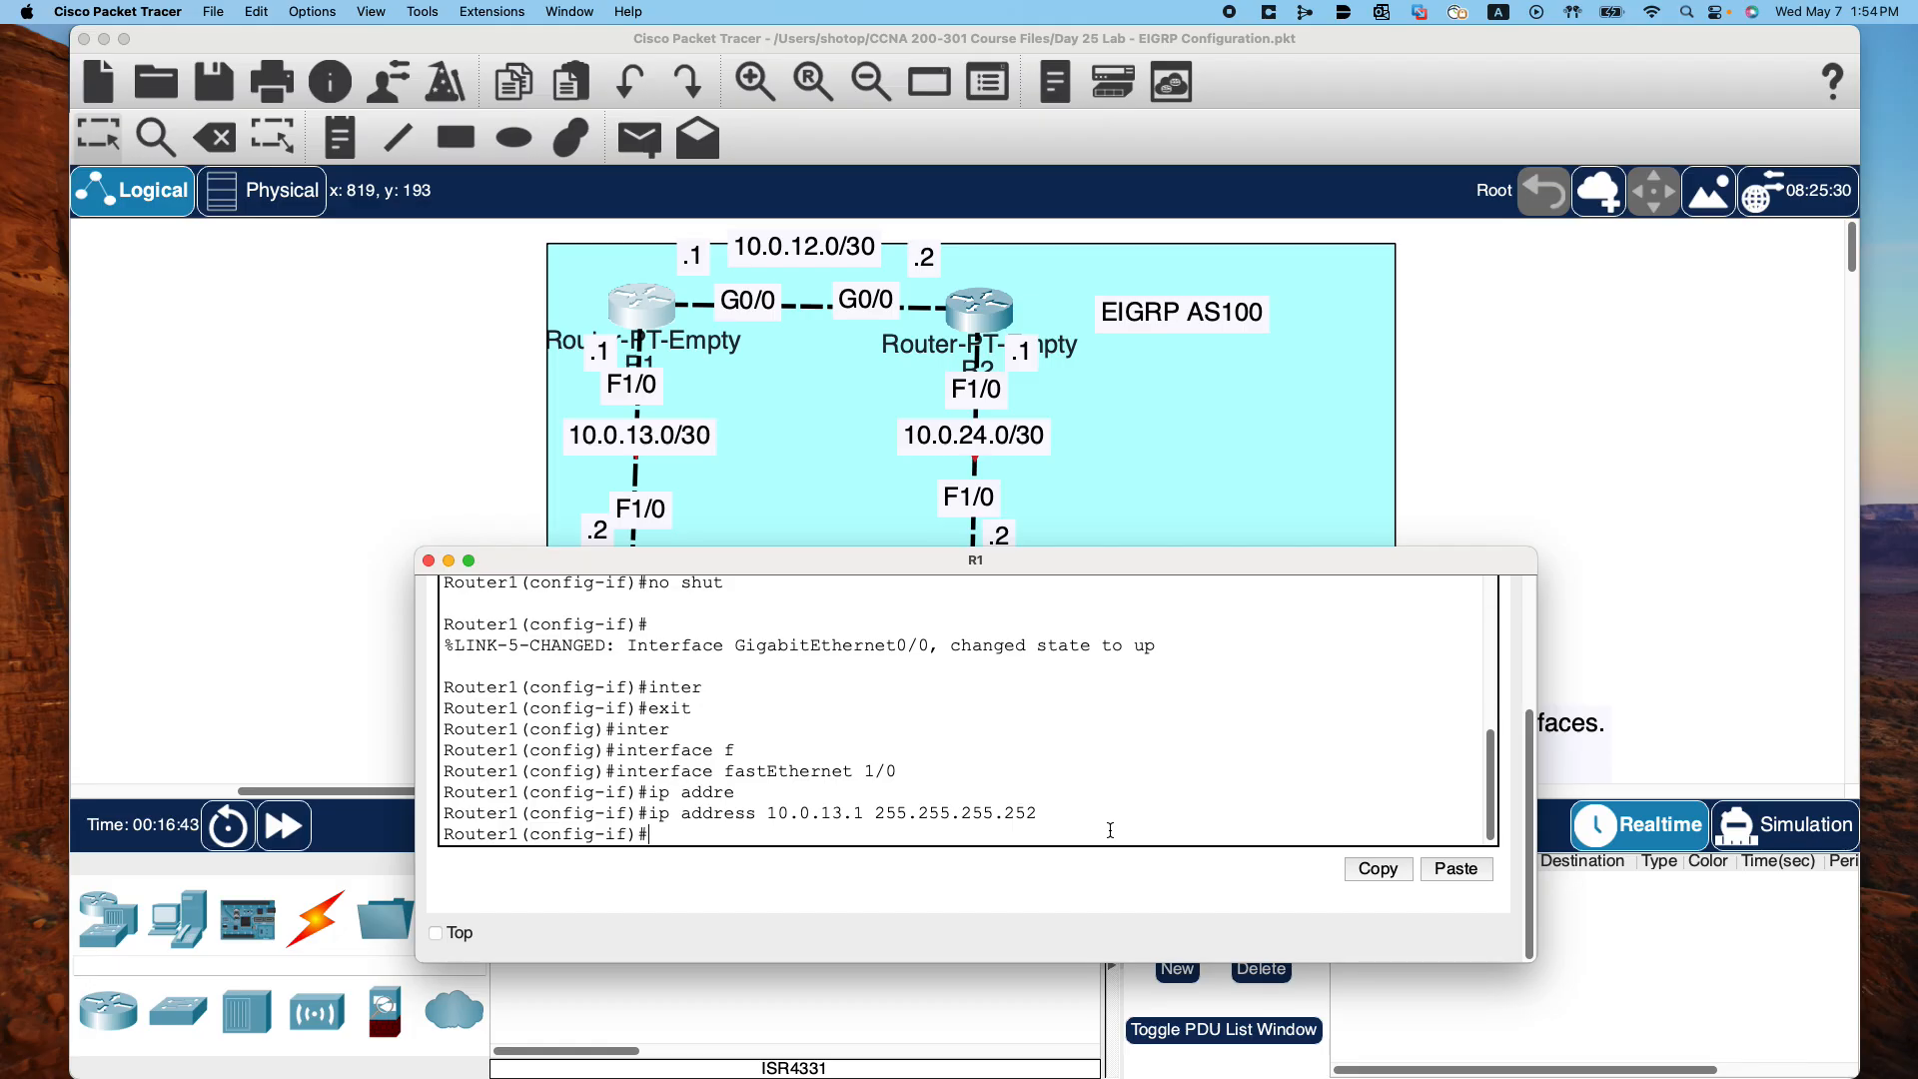
{"action": "type", "text": "no shut"}
{"action": "key", "text": "Return"}
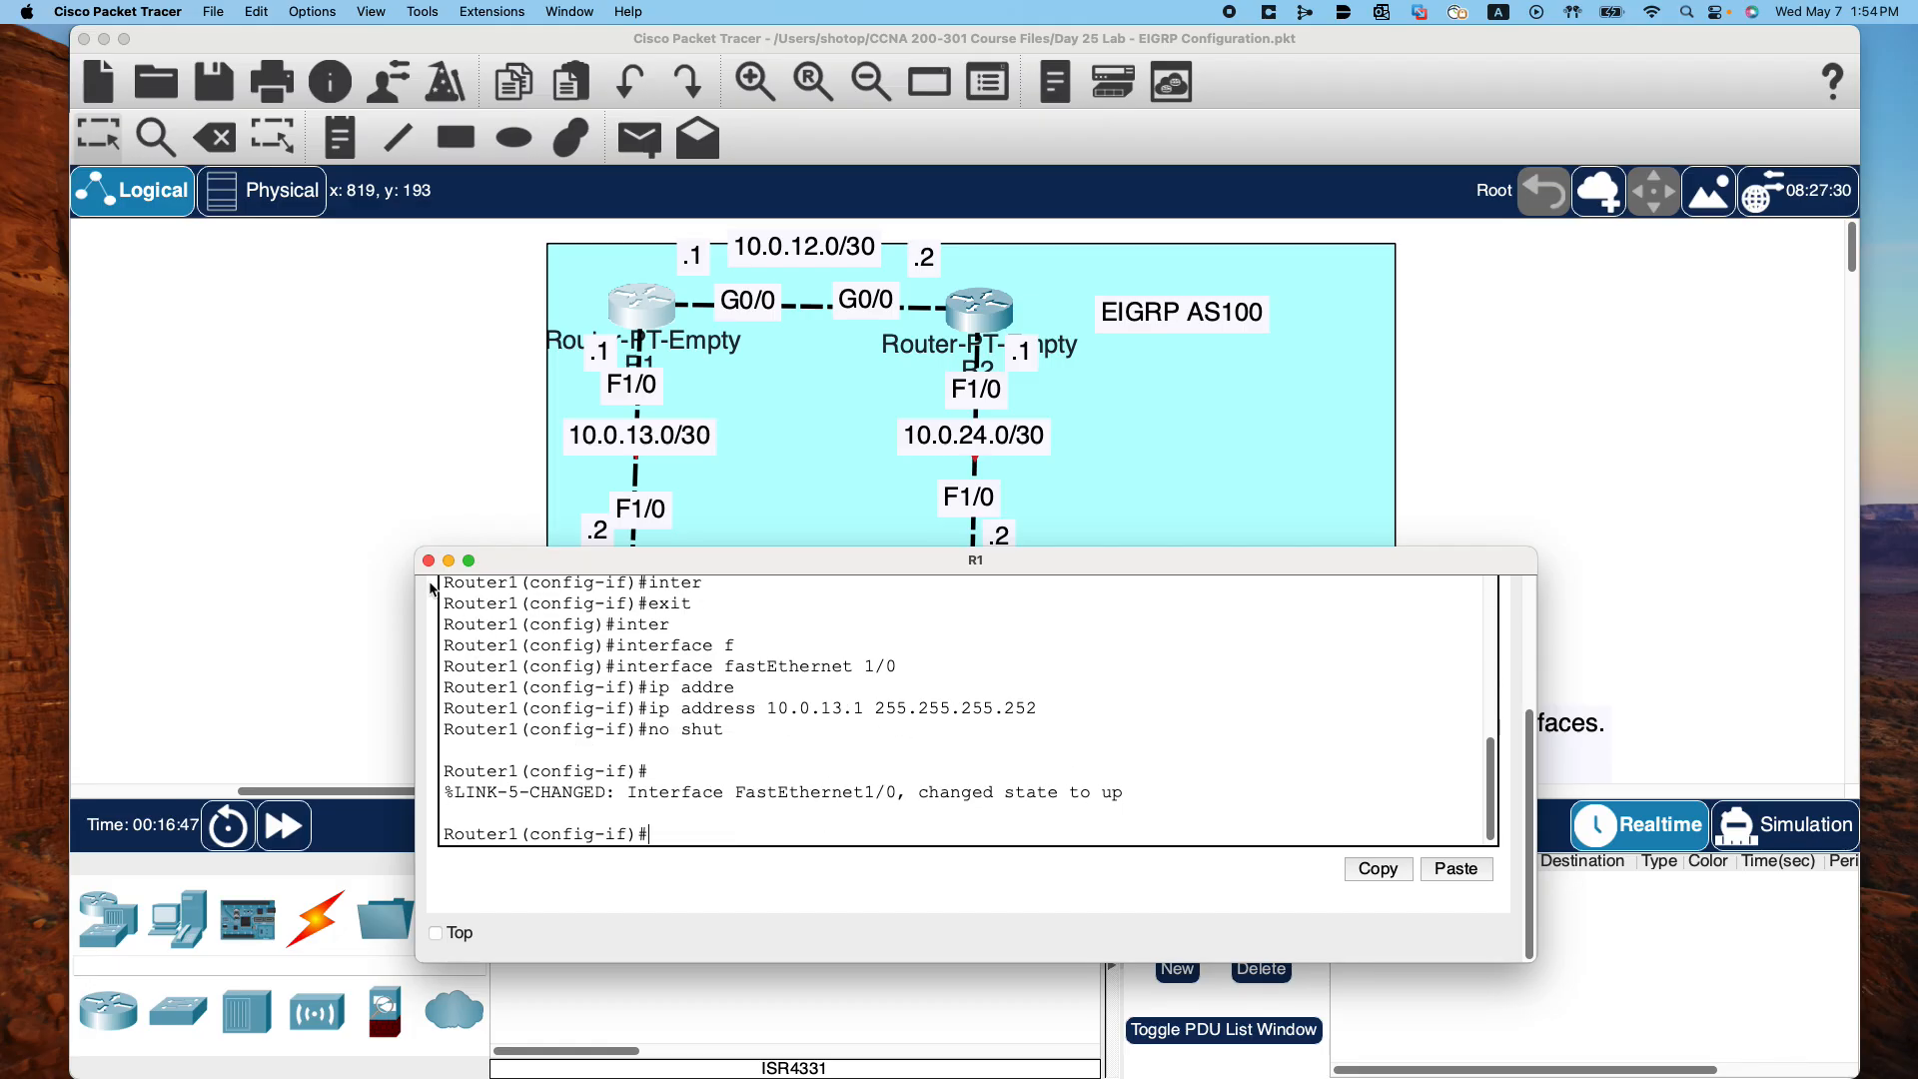
Close R1's window and open the command line of router R2
{"action": "left_click_drag", "start_coordinate": [741, 561], "coordinate": [759, 509]}
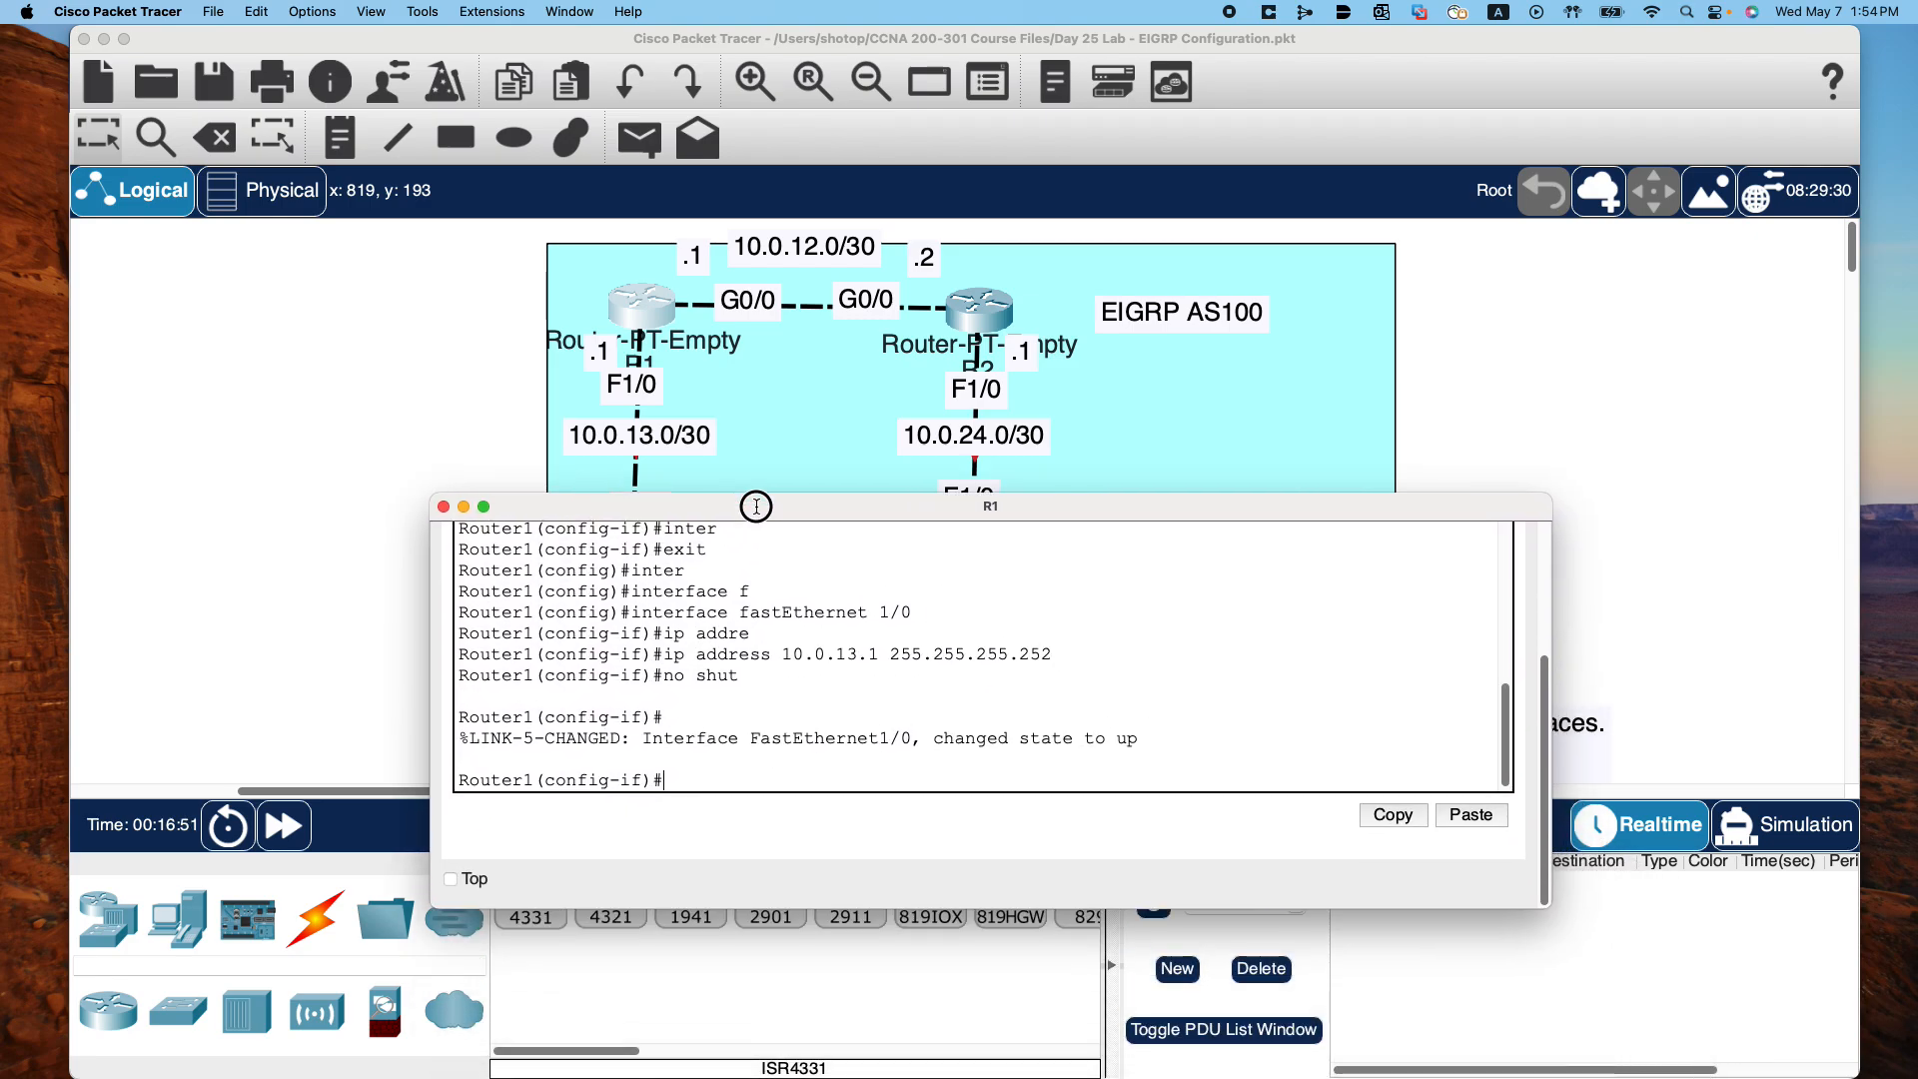
{"action": "left_click", "coordinate": [443, 509]}
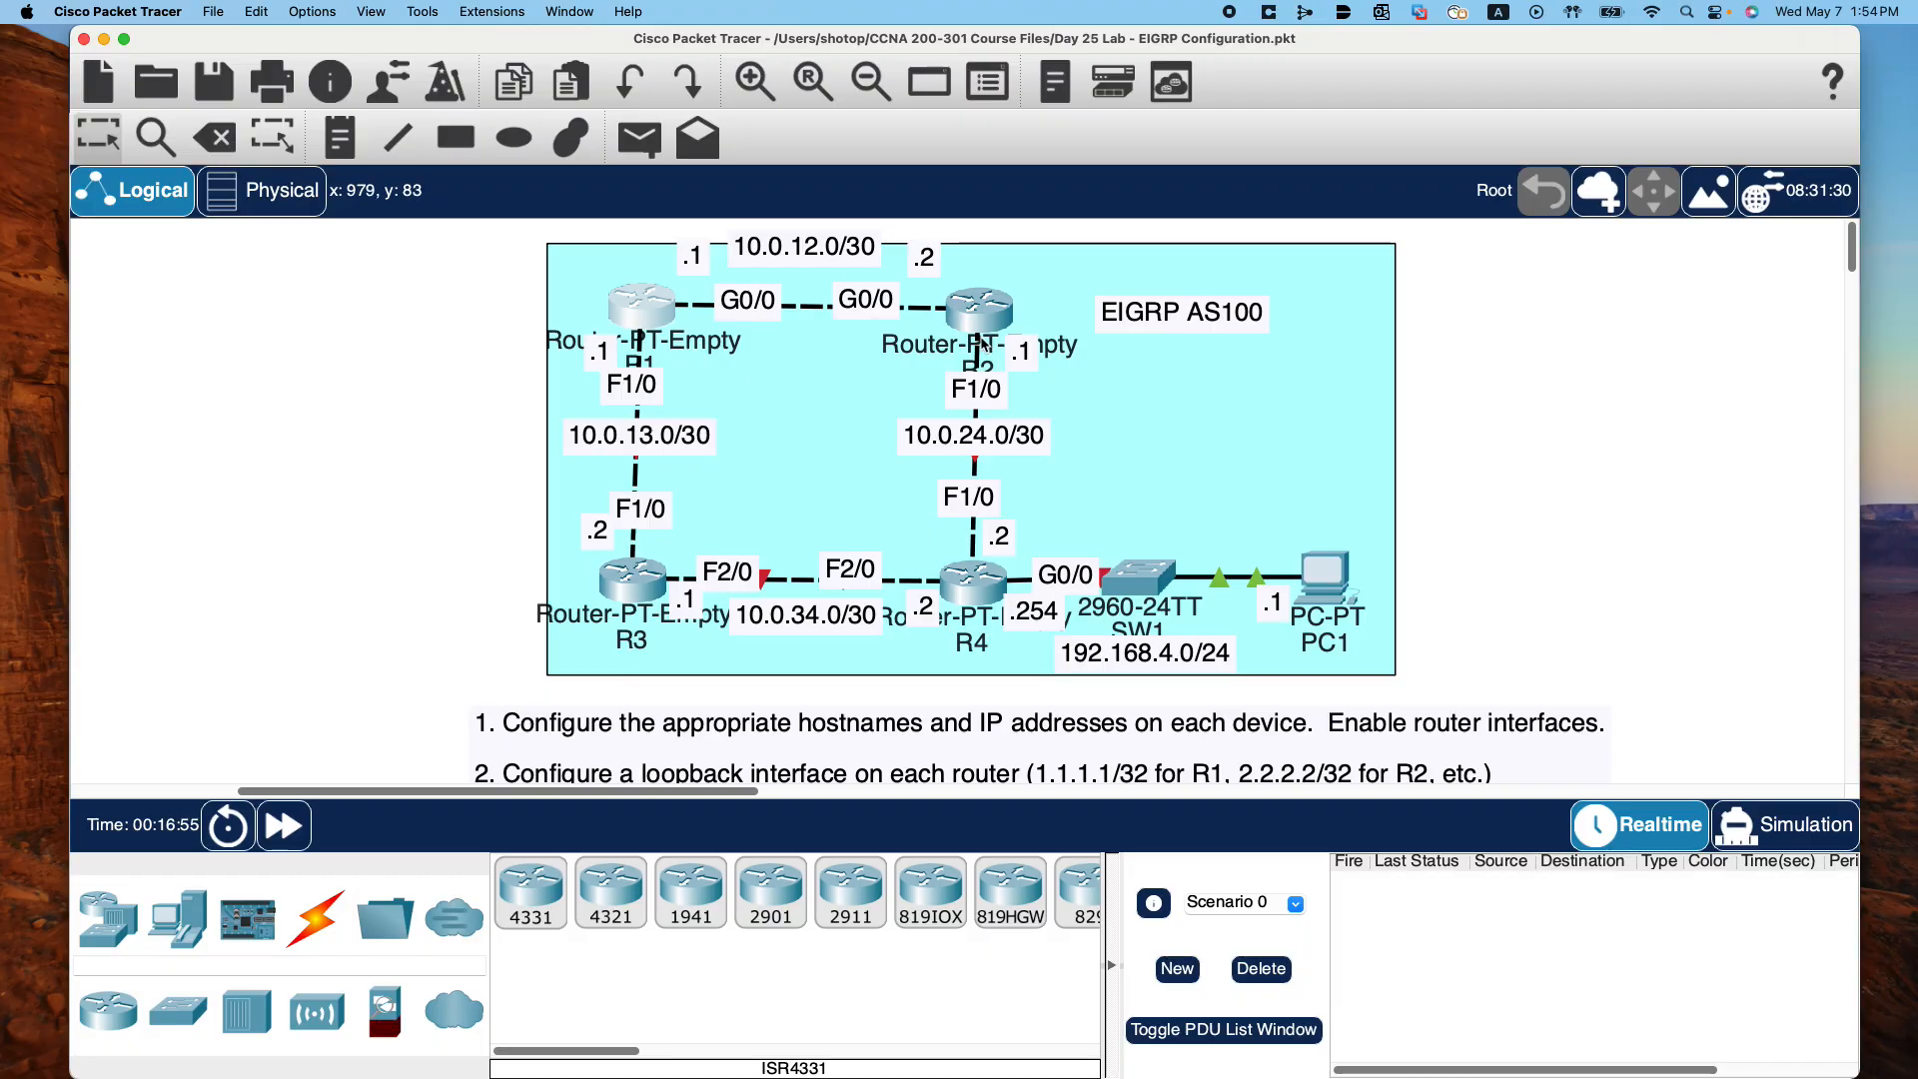
{"action": "left_click", "coordinate": [969, 312]}
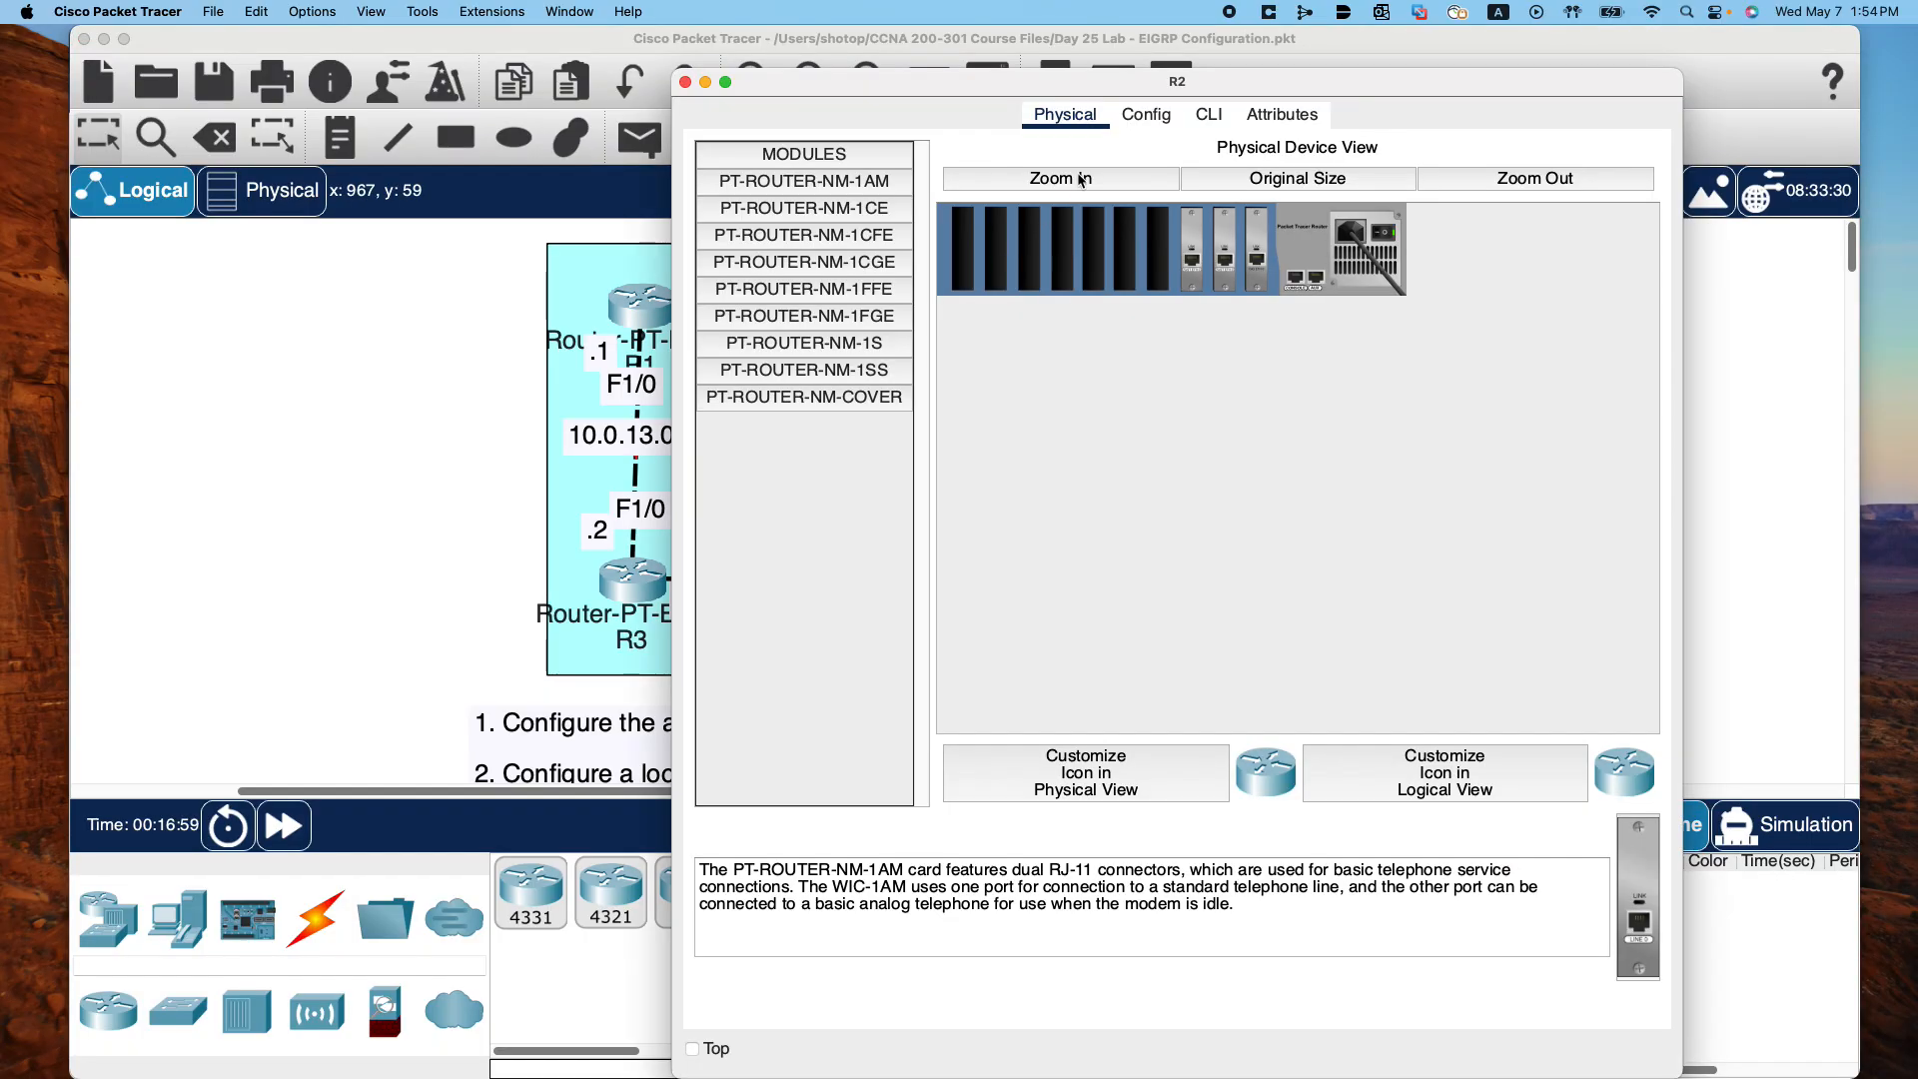
{"action": "left_click", "coordinate": [1209, 114]}
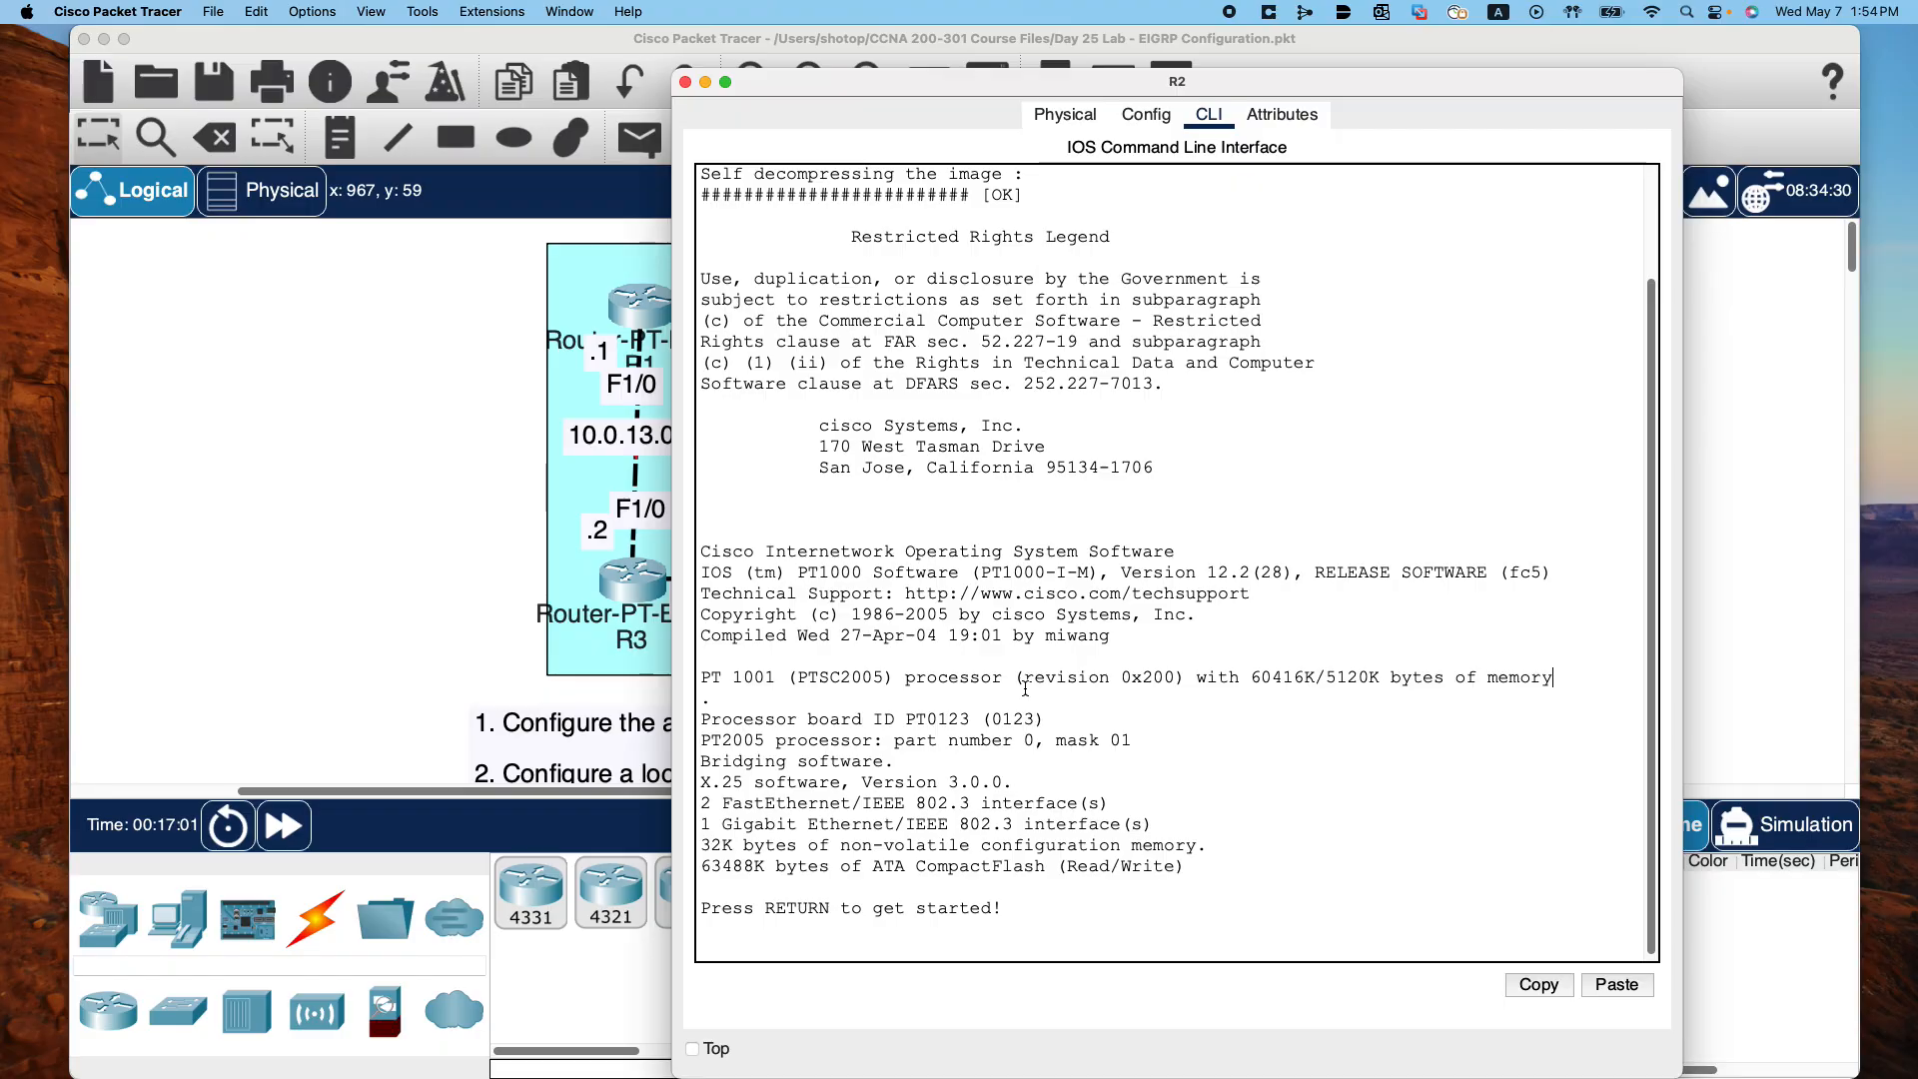
Enter privileged mode with en and global configuration mode with conf t on R2
{"action": "key", "text": "Return"}
{"action": "type", "text": "enable"}
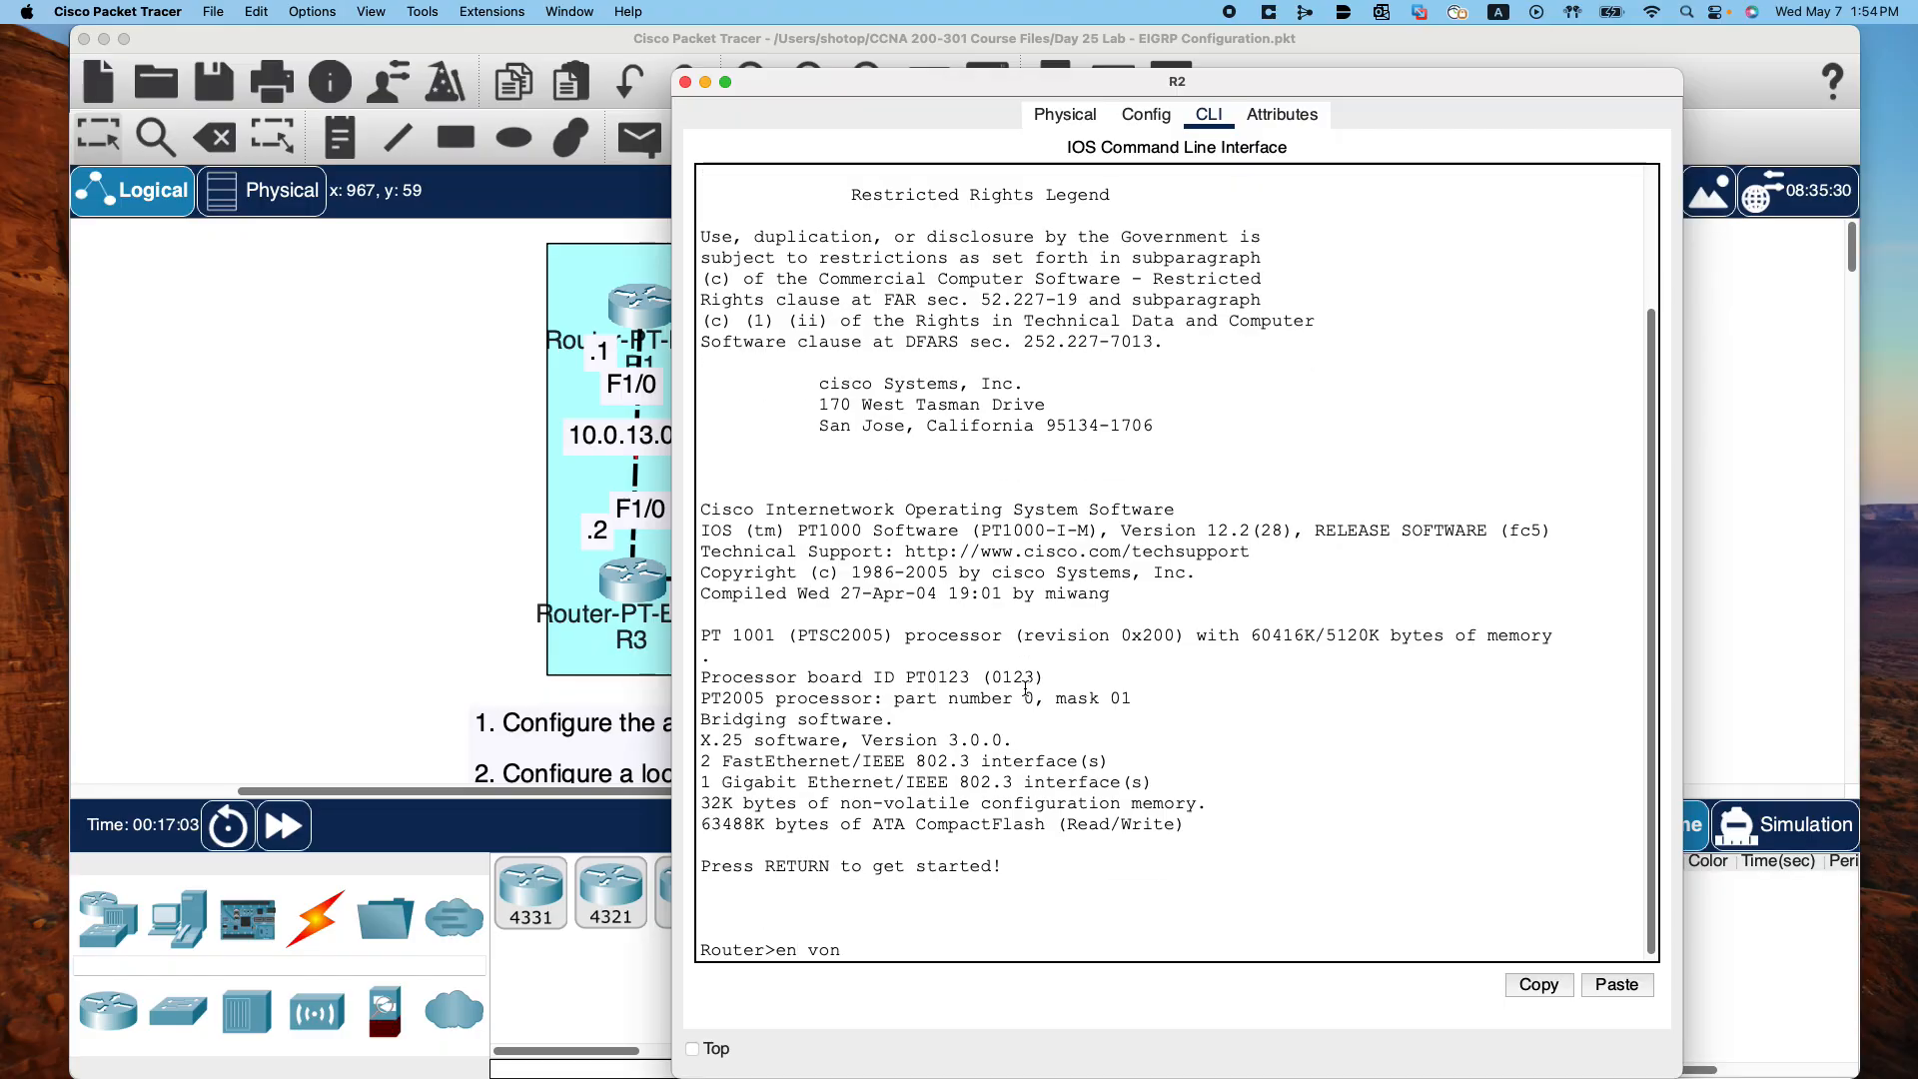
{"action": "key", "text": "BackSpace"}
{"action": "key", "text": "BackSpace"}
{"action": "key", "text": "BackSpace"}
{"action": "key", "text": "BackSpace"}
{"action": "key", "text": "Return"}
{"action": "type", "text": "cvo"}
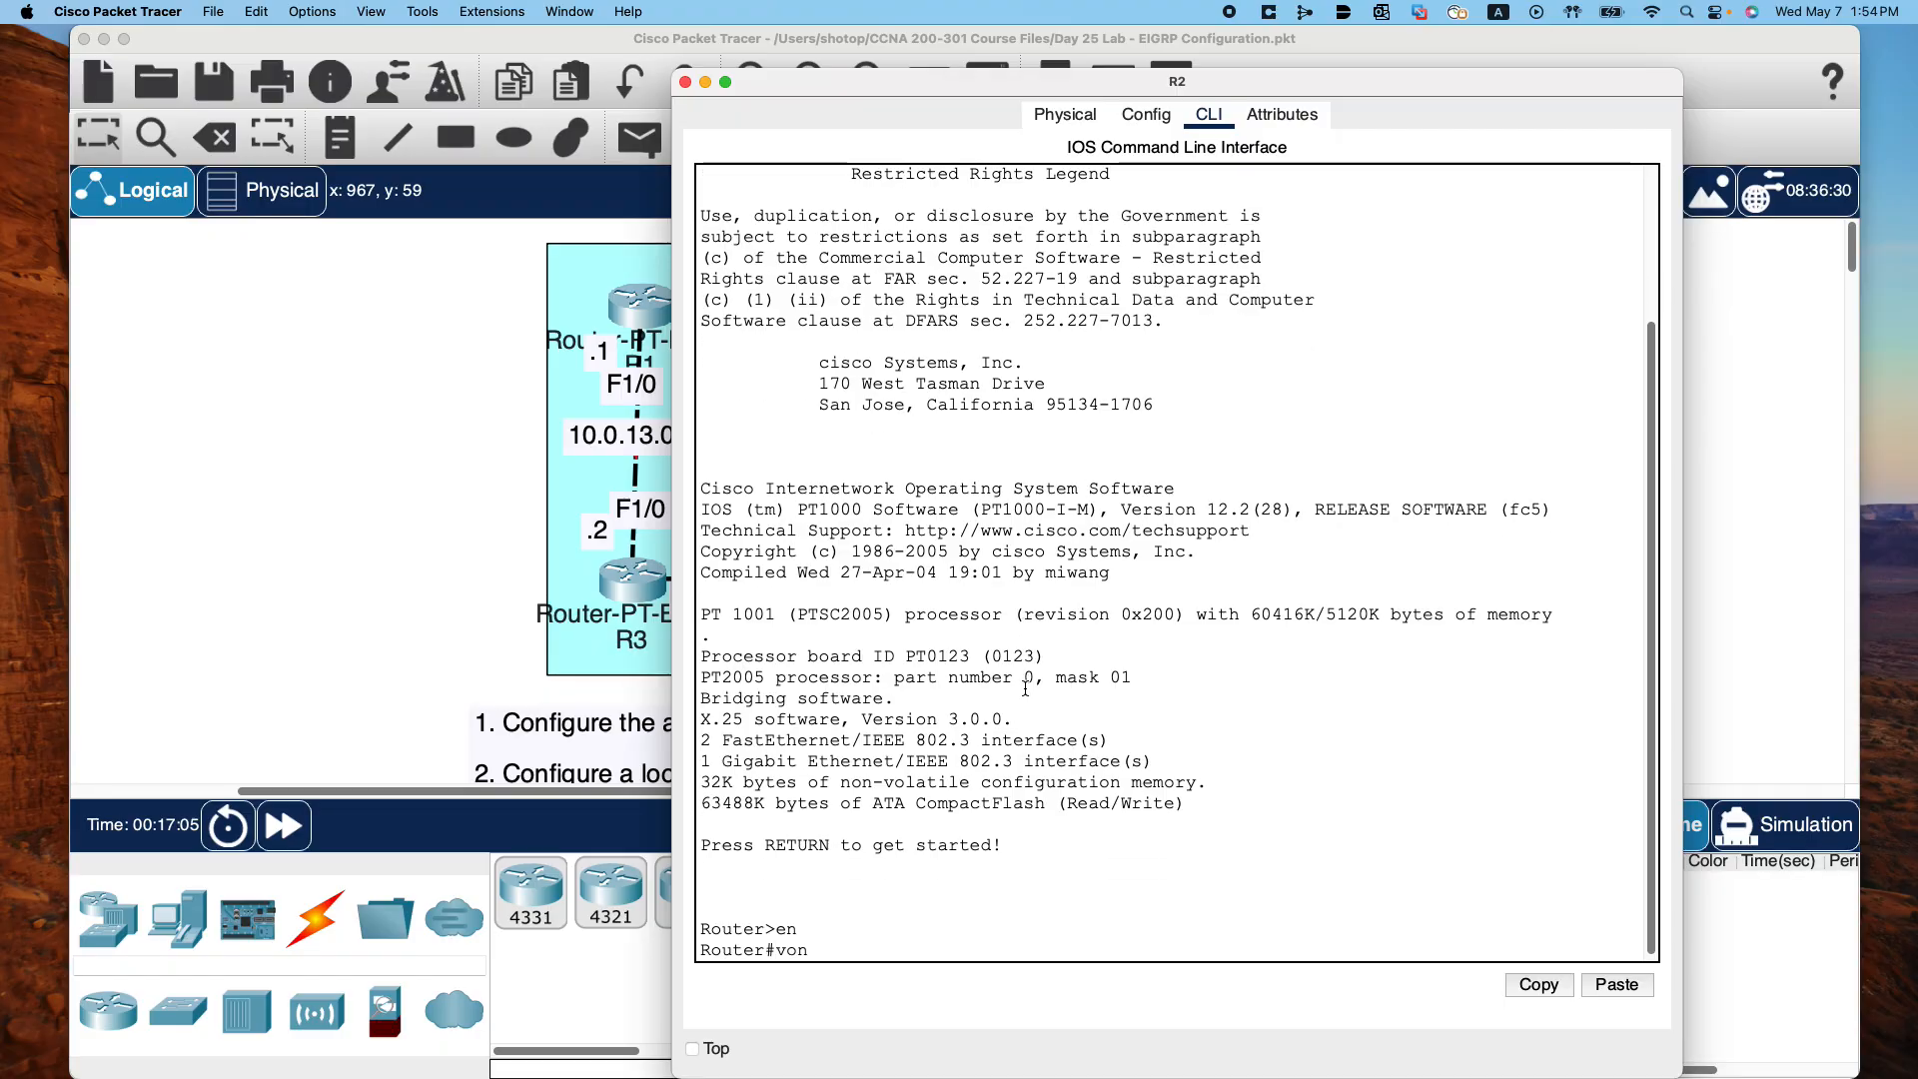
{"action": "key", "text": "BackSpace"}
{"action": "key", "text": "BackSpace"}
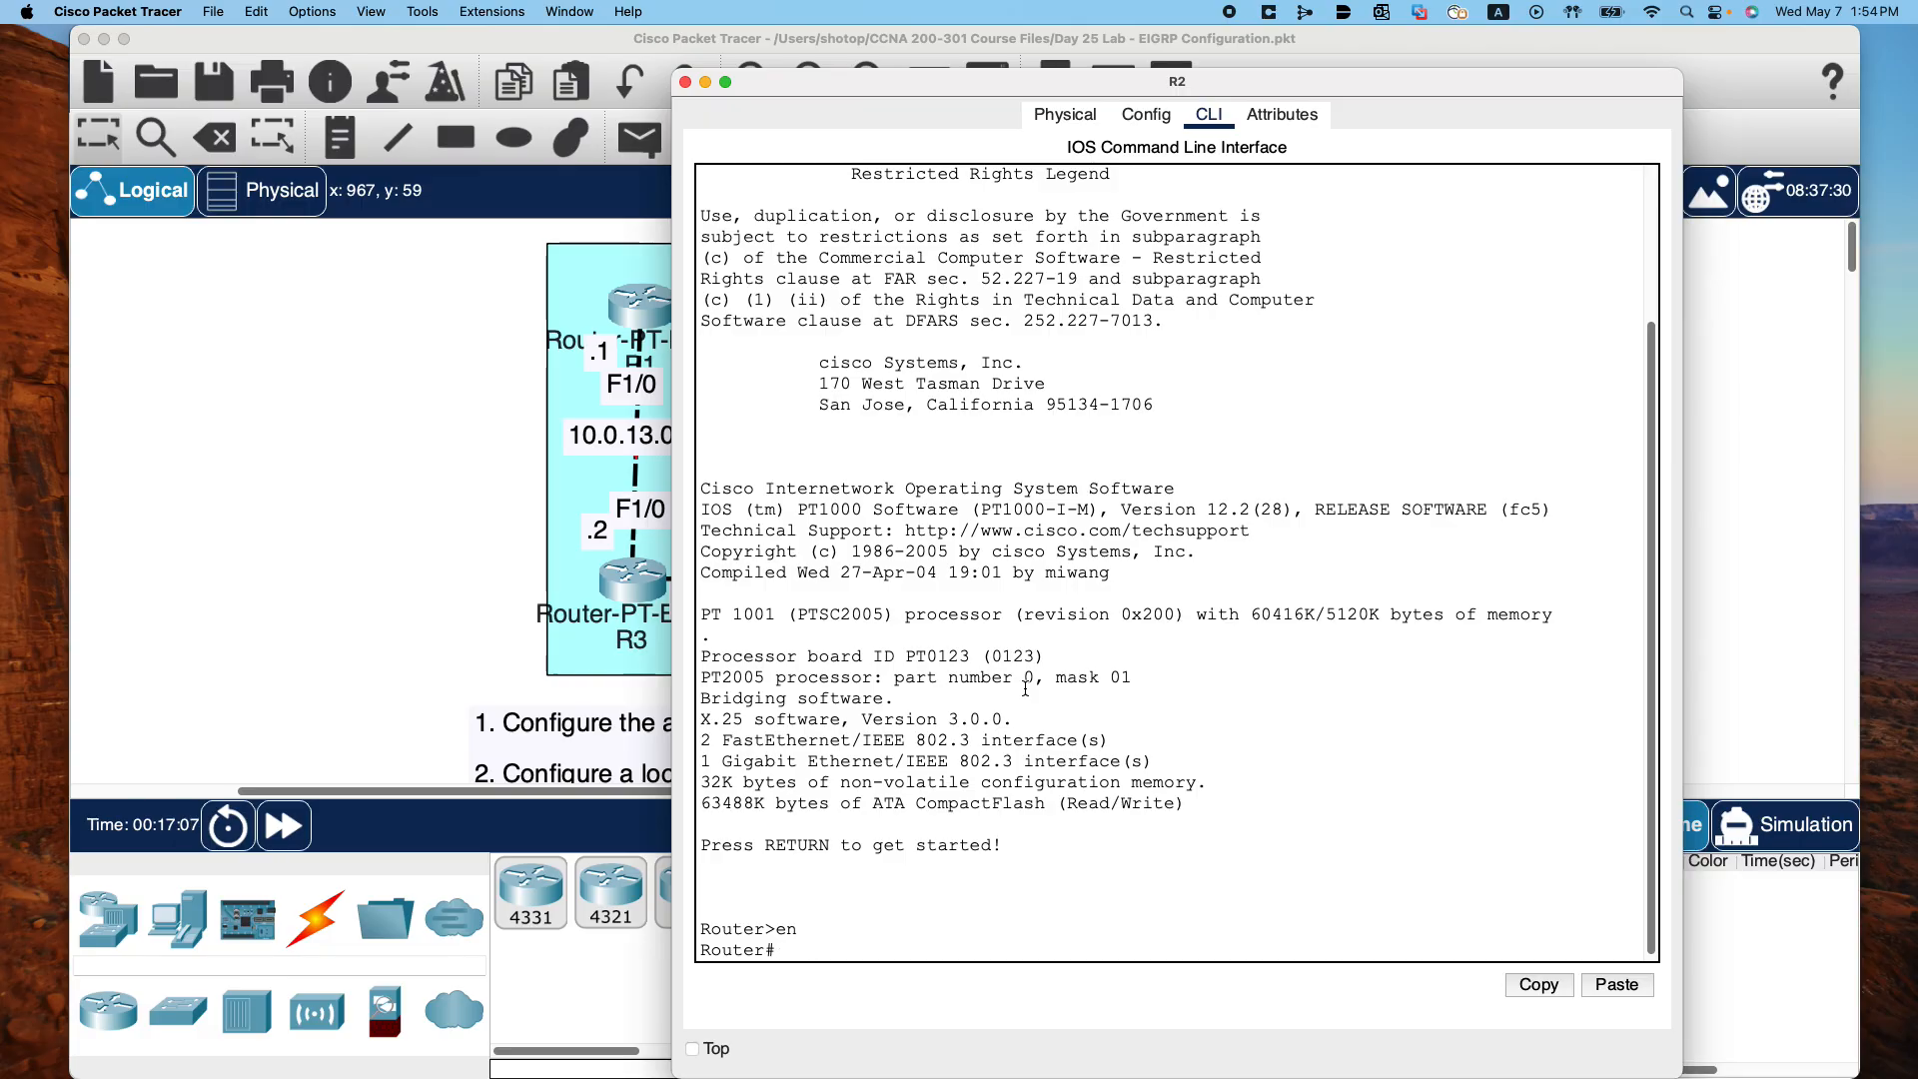
{"action": "type", "text": "onf t"}
{"action": "key", "text": "Return"}
Resize and reposition R2's window so the R1 and R2 addressing stays visible, and set the hostname to Router2
{"action": "left_click_drag", "start_coordinate": [875, 80], "coordinate": [643, 110]}
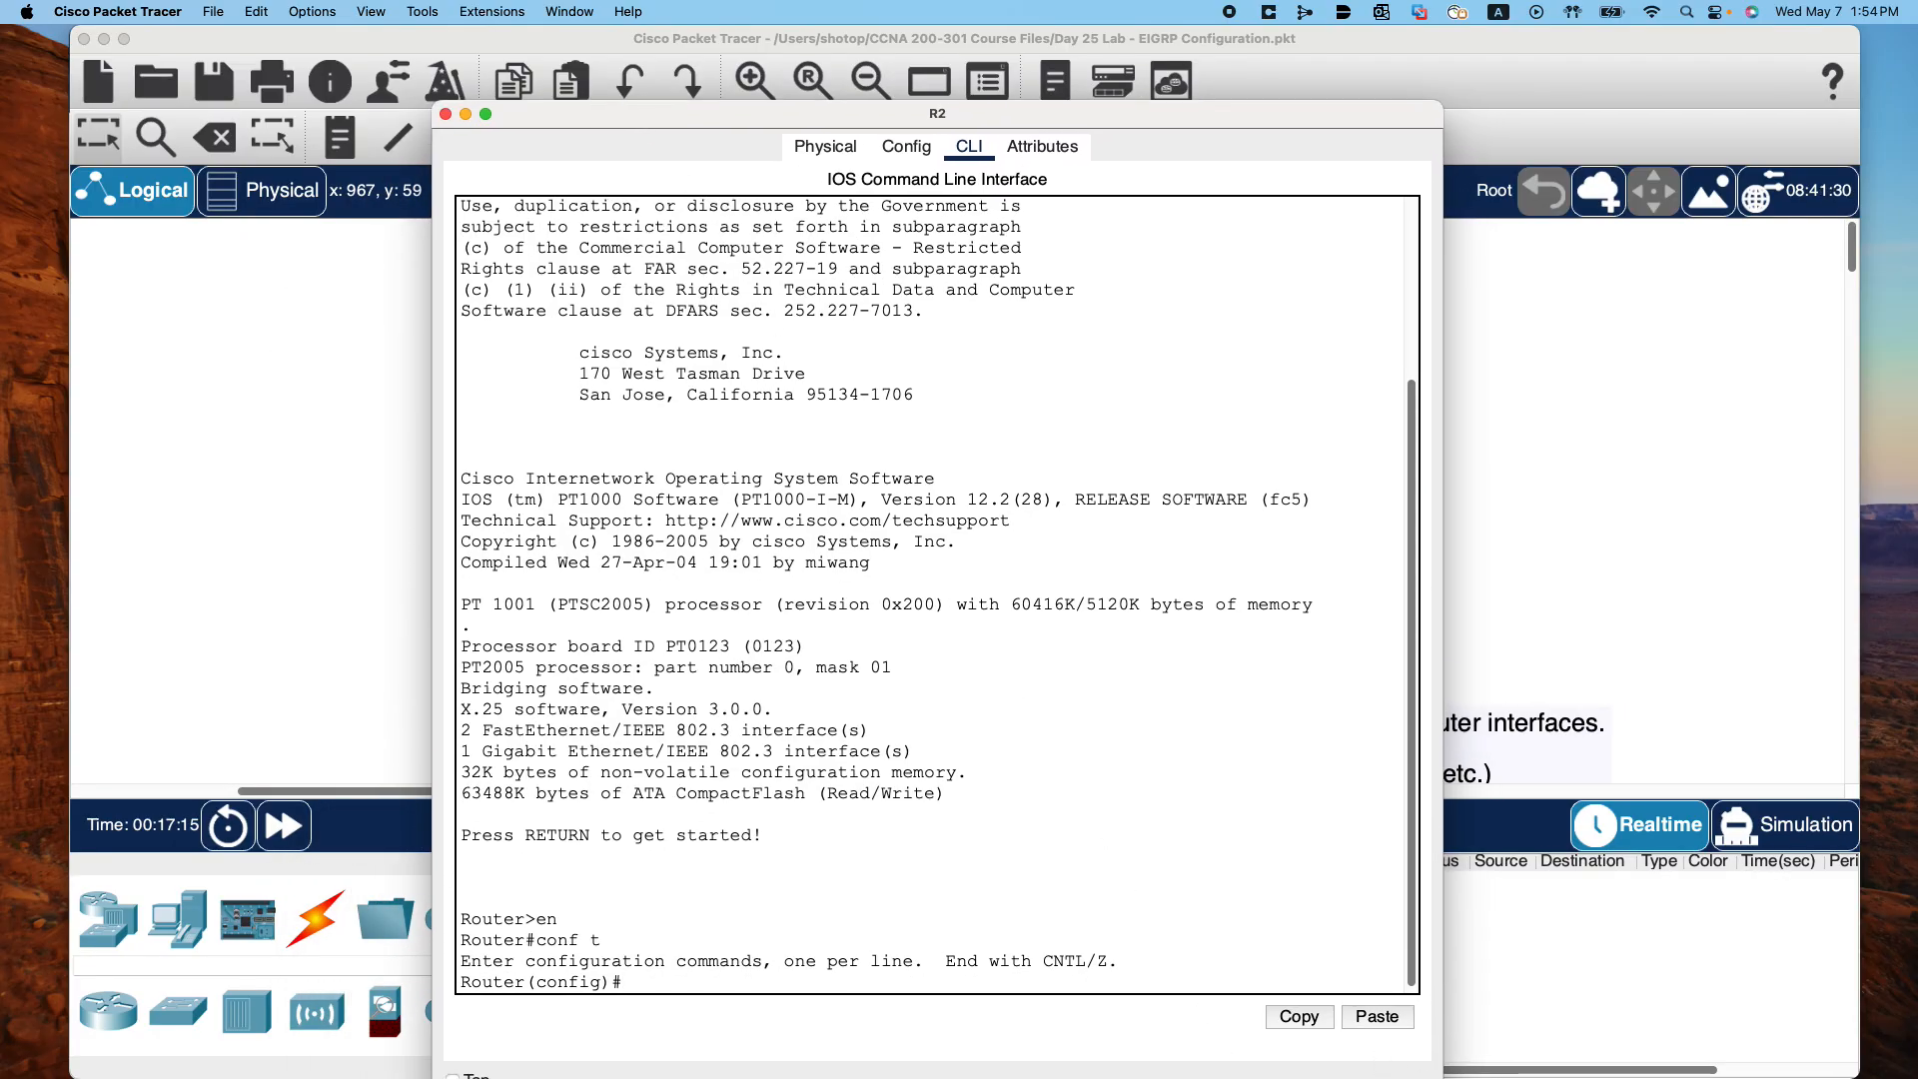
{"action": "left_click_drag", "start_coordinate": [1353, 113], "coordinate": [1341, 44]}
{"action": "left_click_drag", "start_coordinate": [1425, 1035], "coordinate": [1653, 541]}
{"action": "scroll", "coordinate": [1399, 429], "scroll_direction": "down", "scroll_amount": 3}
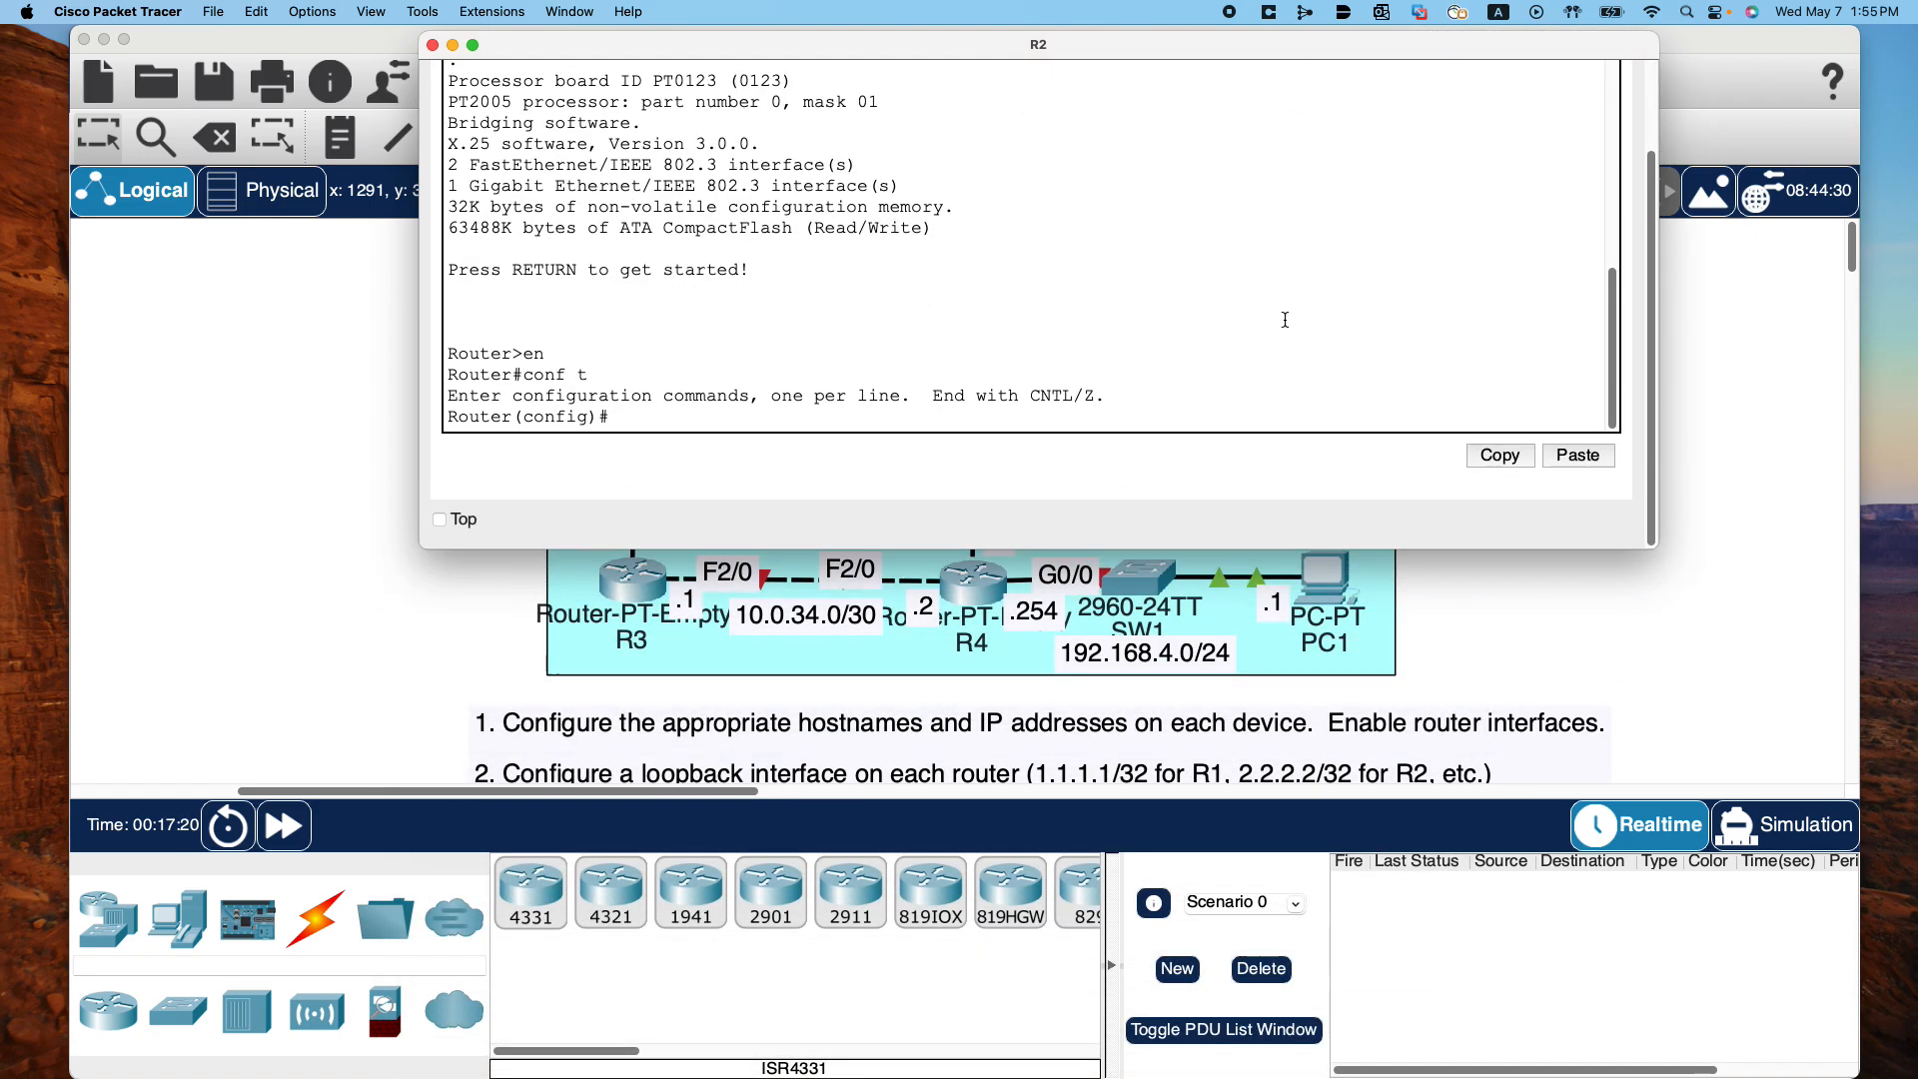
{"action": "left_click_drag", "start_coordinate": [1229, 40], "coordinate": [1234, 530]}
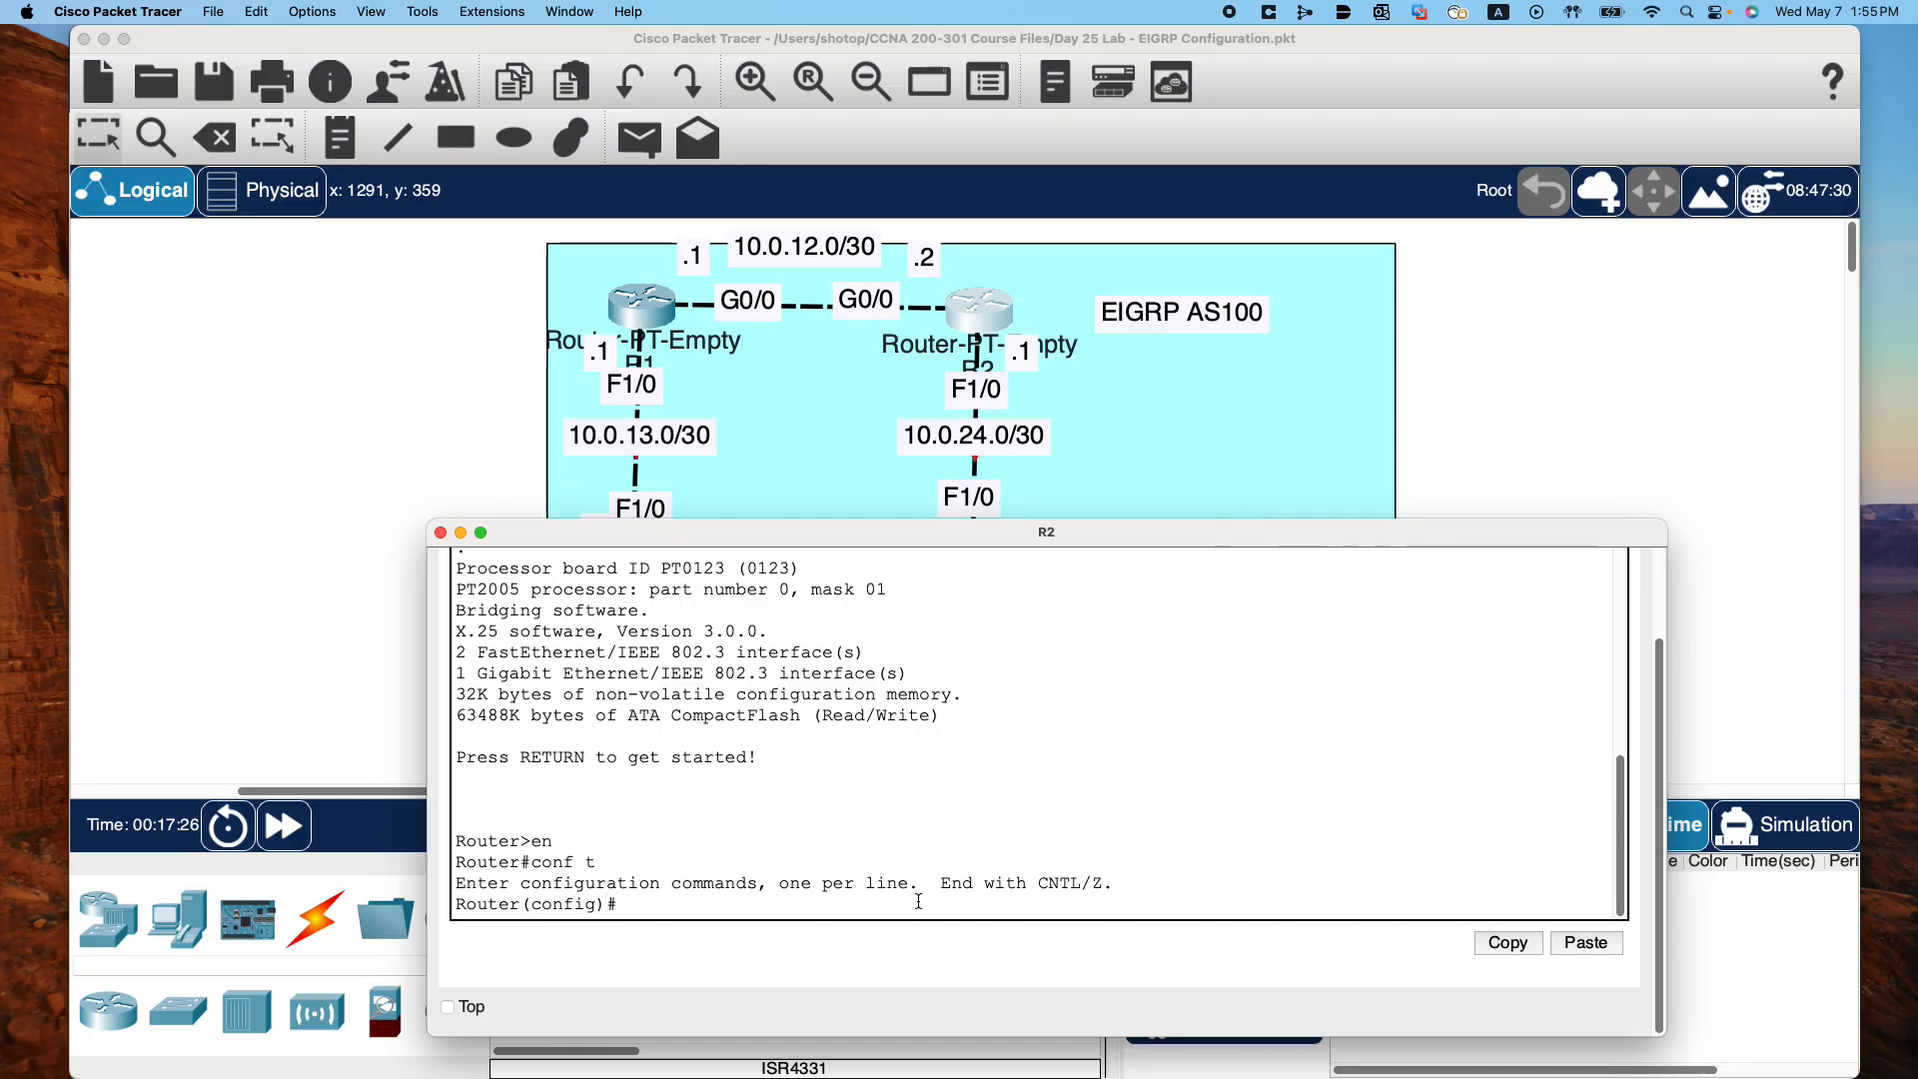
{"action": "type", "text": "hostname Router2"}
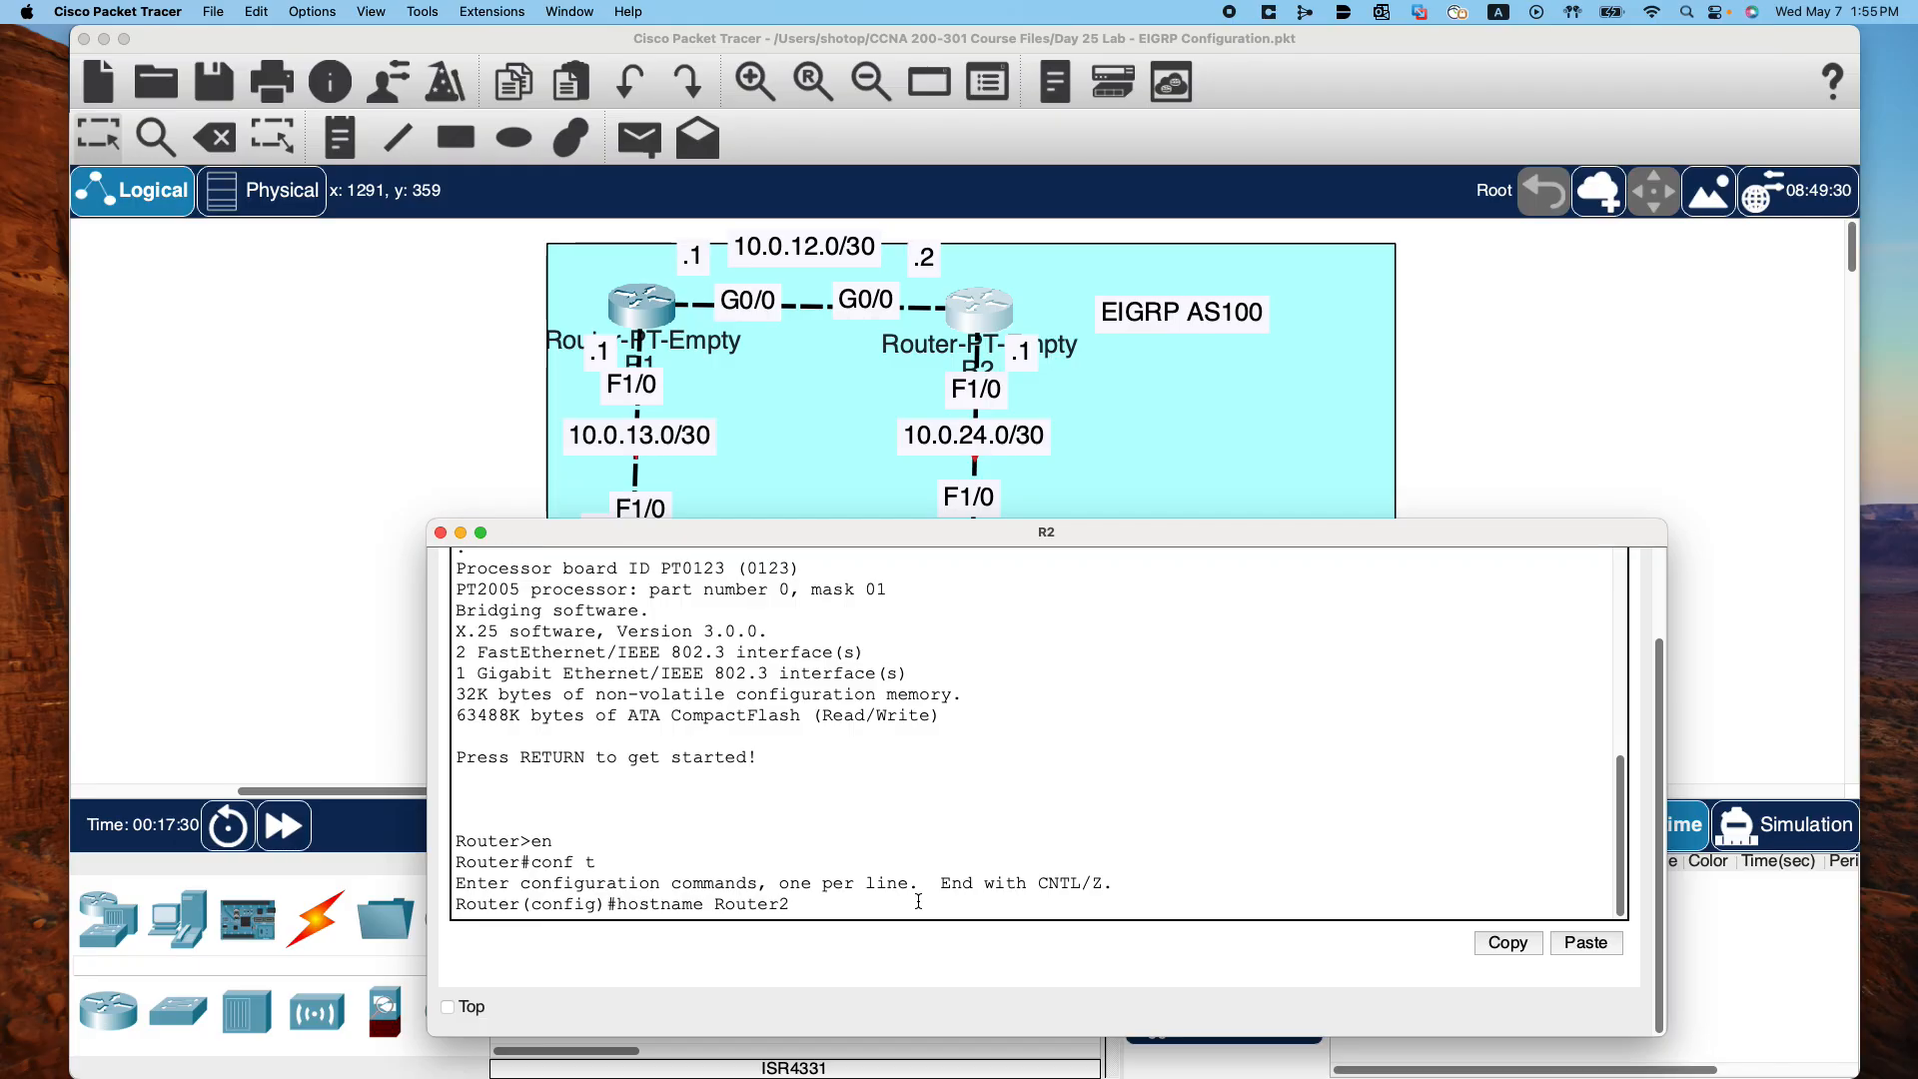
{"action": "key", "text": "Return"}
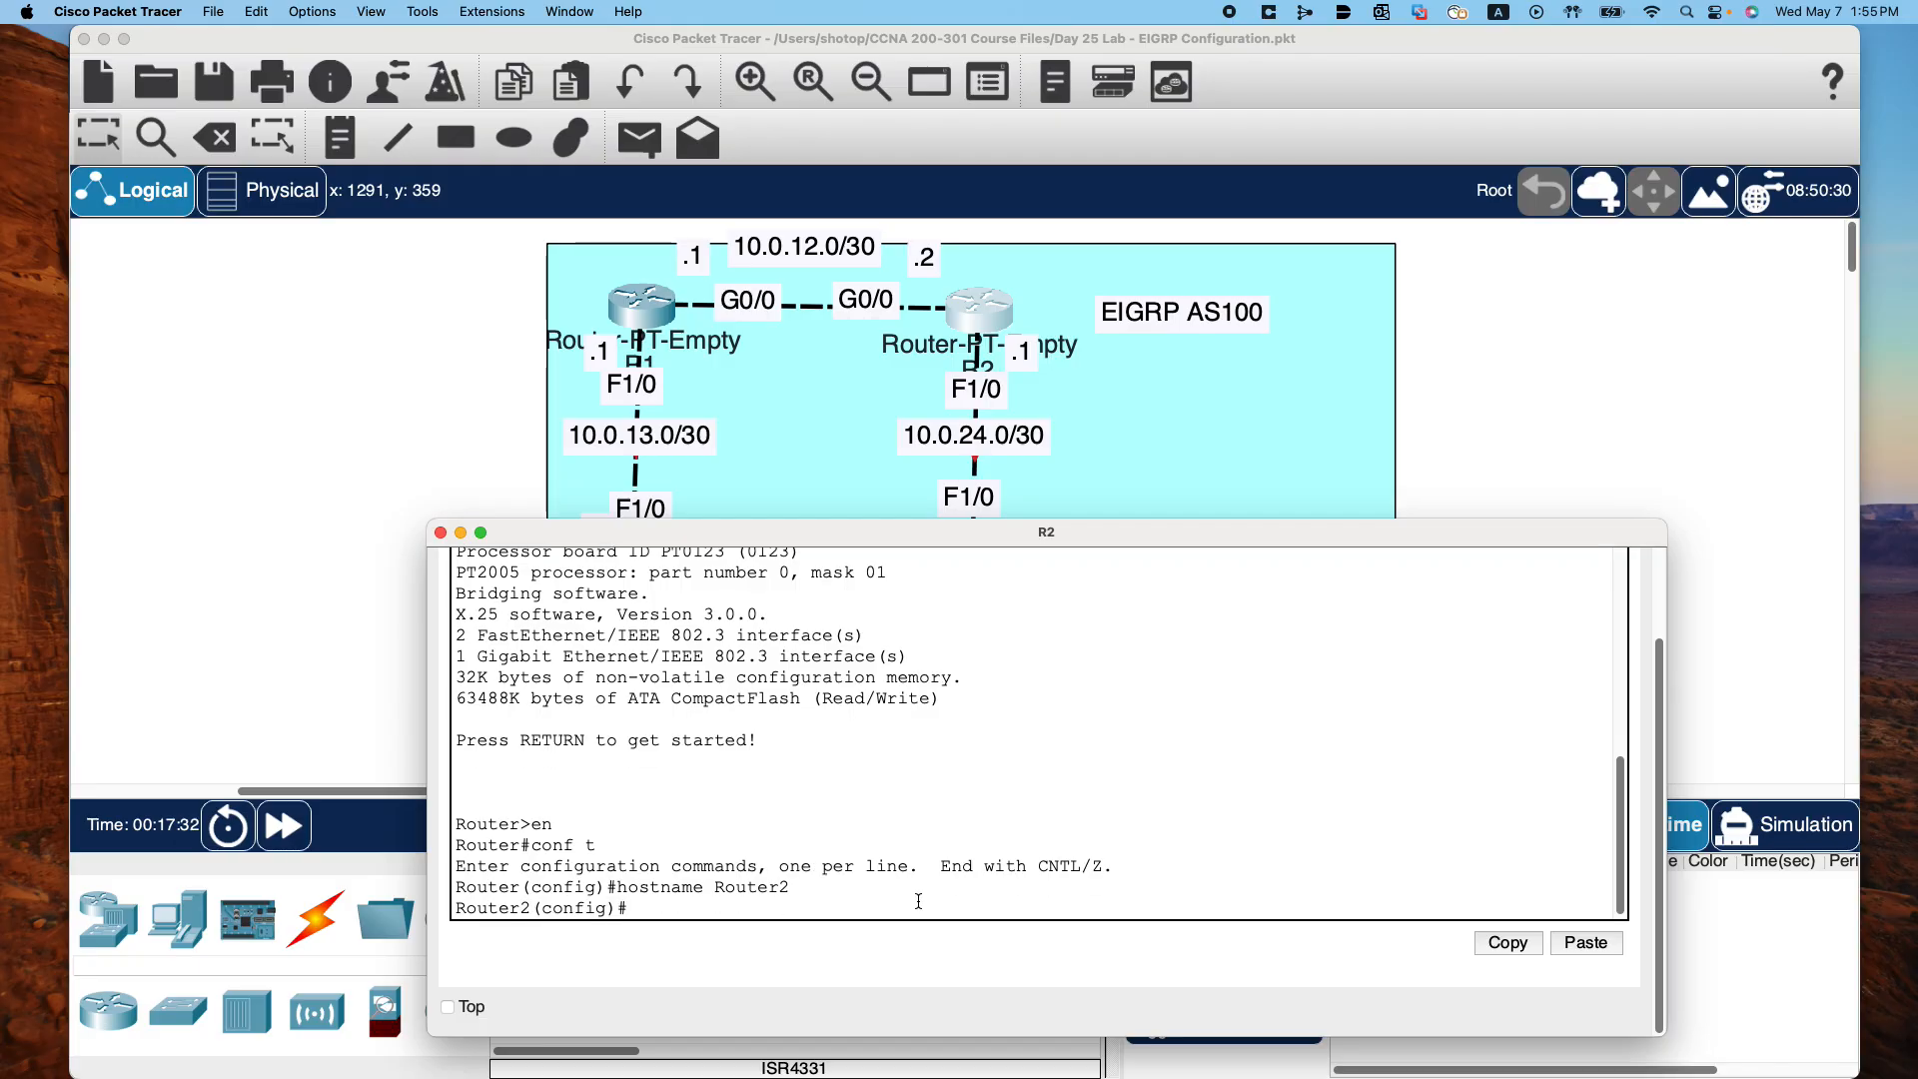
Enter interface configuration mode for GigabitEthernet 0/0 on Router2
{"action": "type", "text": "inter"}
{"action": "key", "text": "Tab"}
{"action": "type", "text": "Go"}
{"action": "key", "text": "Tab"}
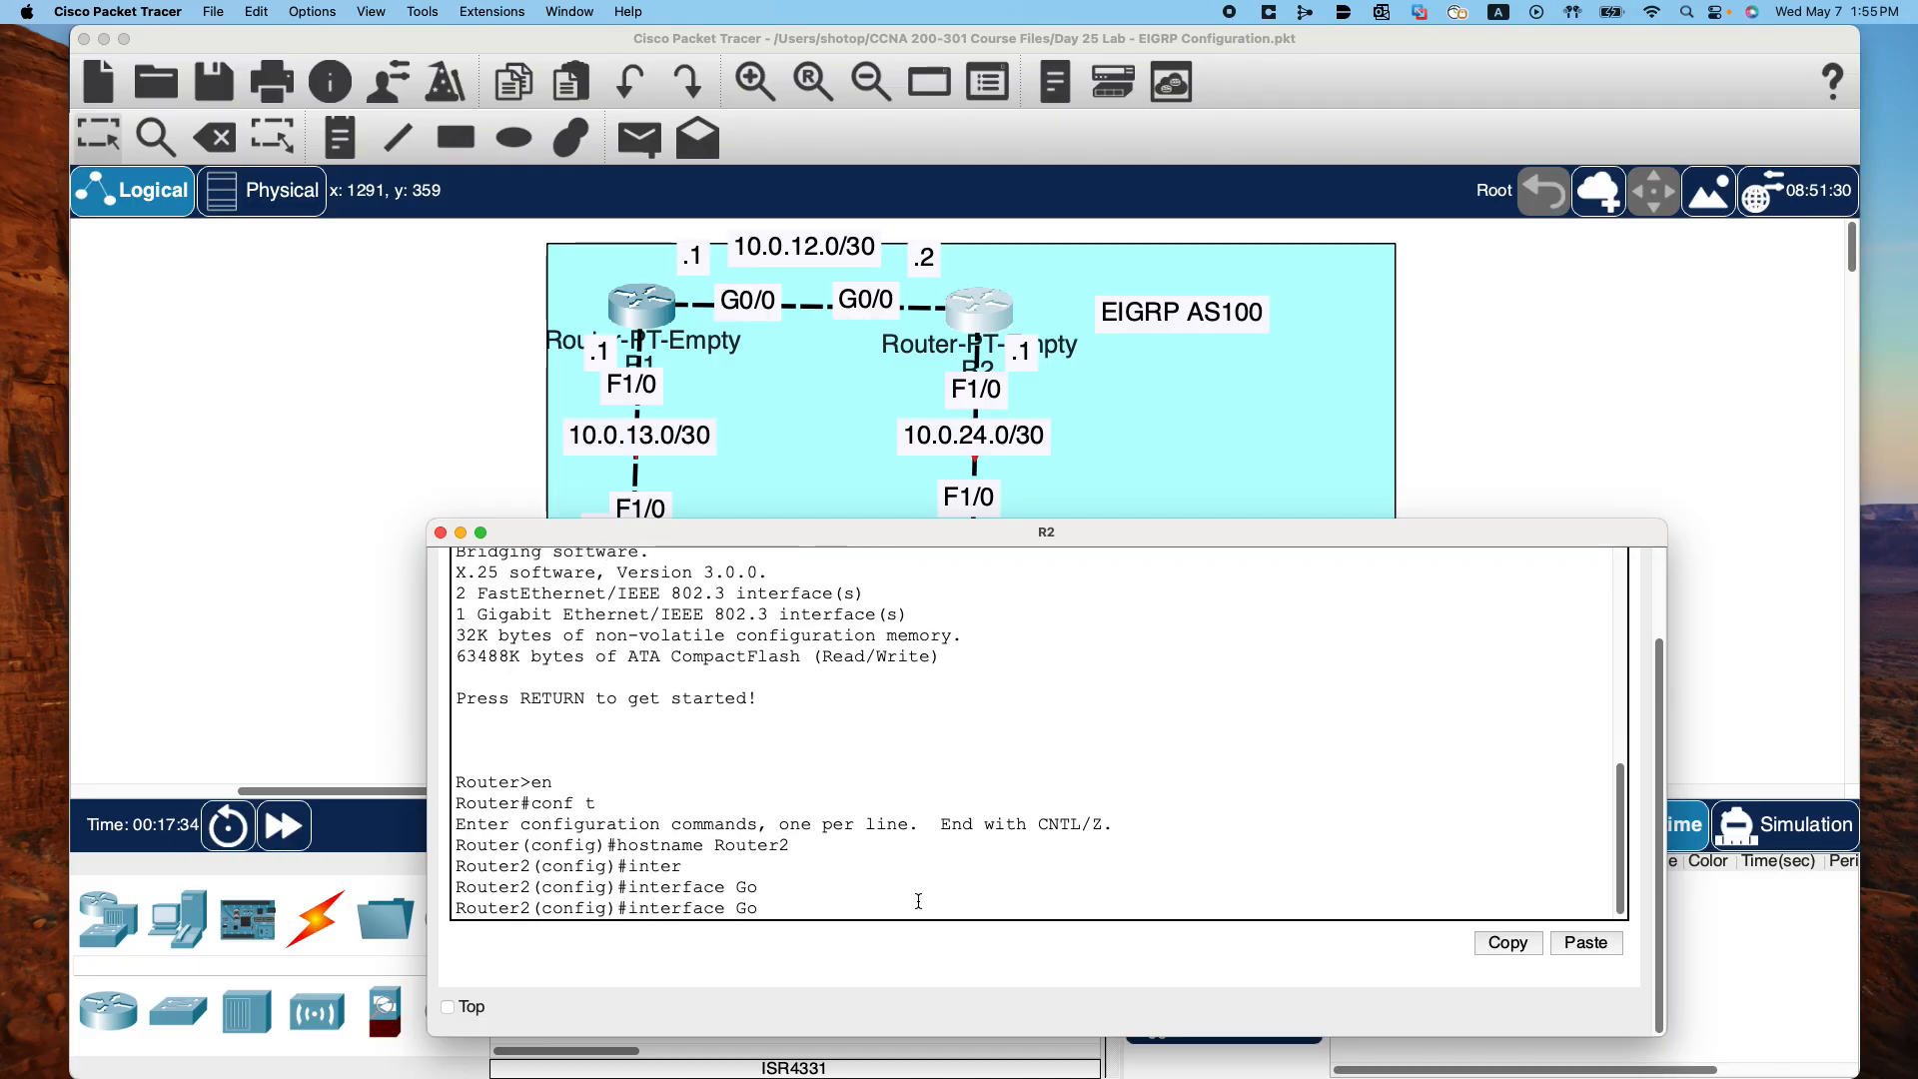
{"action": "key", "text": "BackSpace"}
{"action": "type", "text": "i"}
{"action": "key", "text": "Tab"}
{"action": "type", "text": "0"}
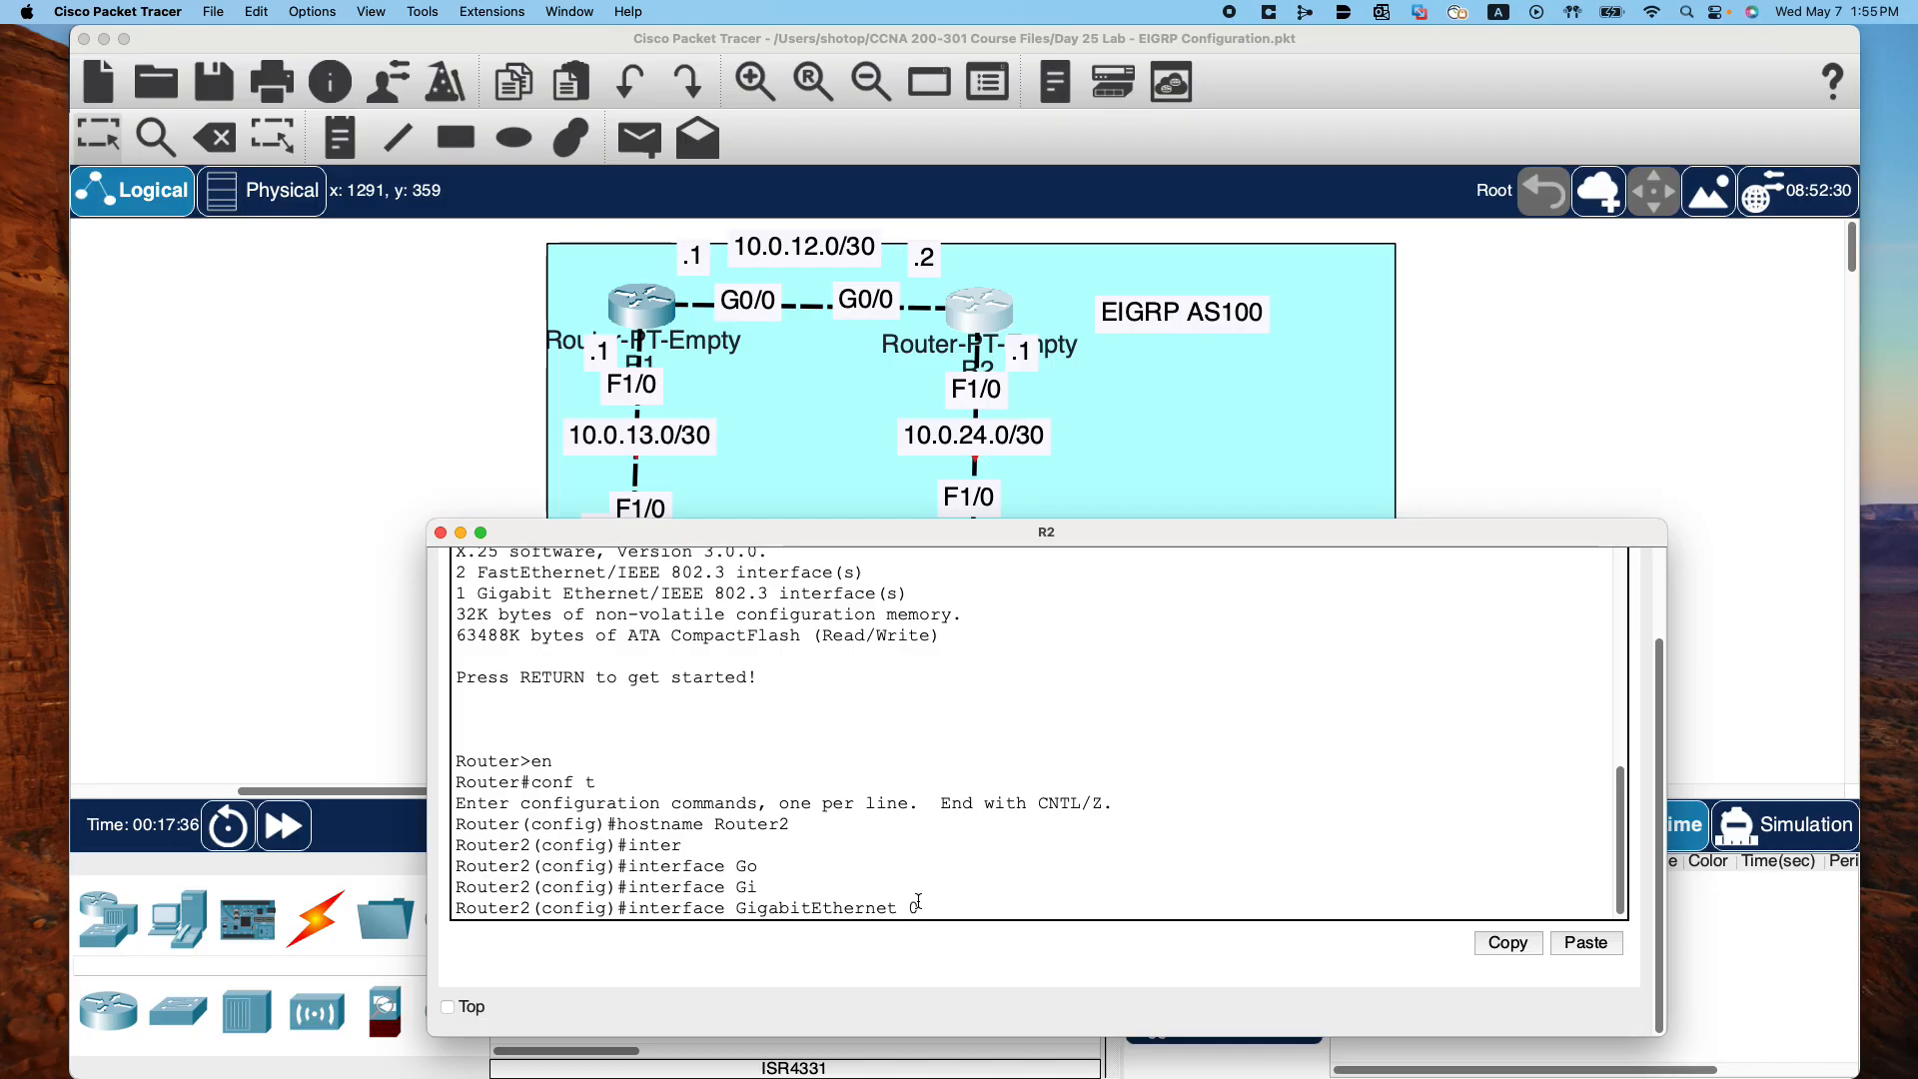
{"action": "type", "text": "/0"}
{"action": "key", "text": "Return"}
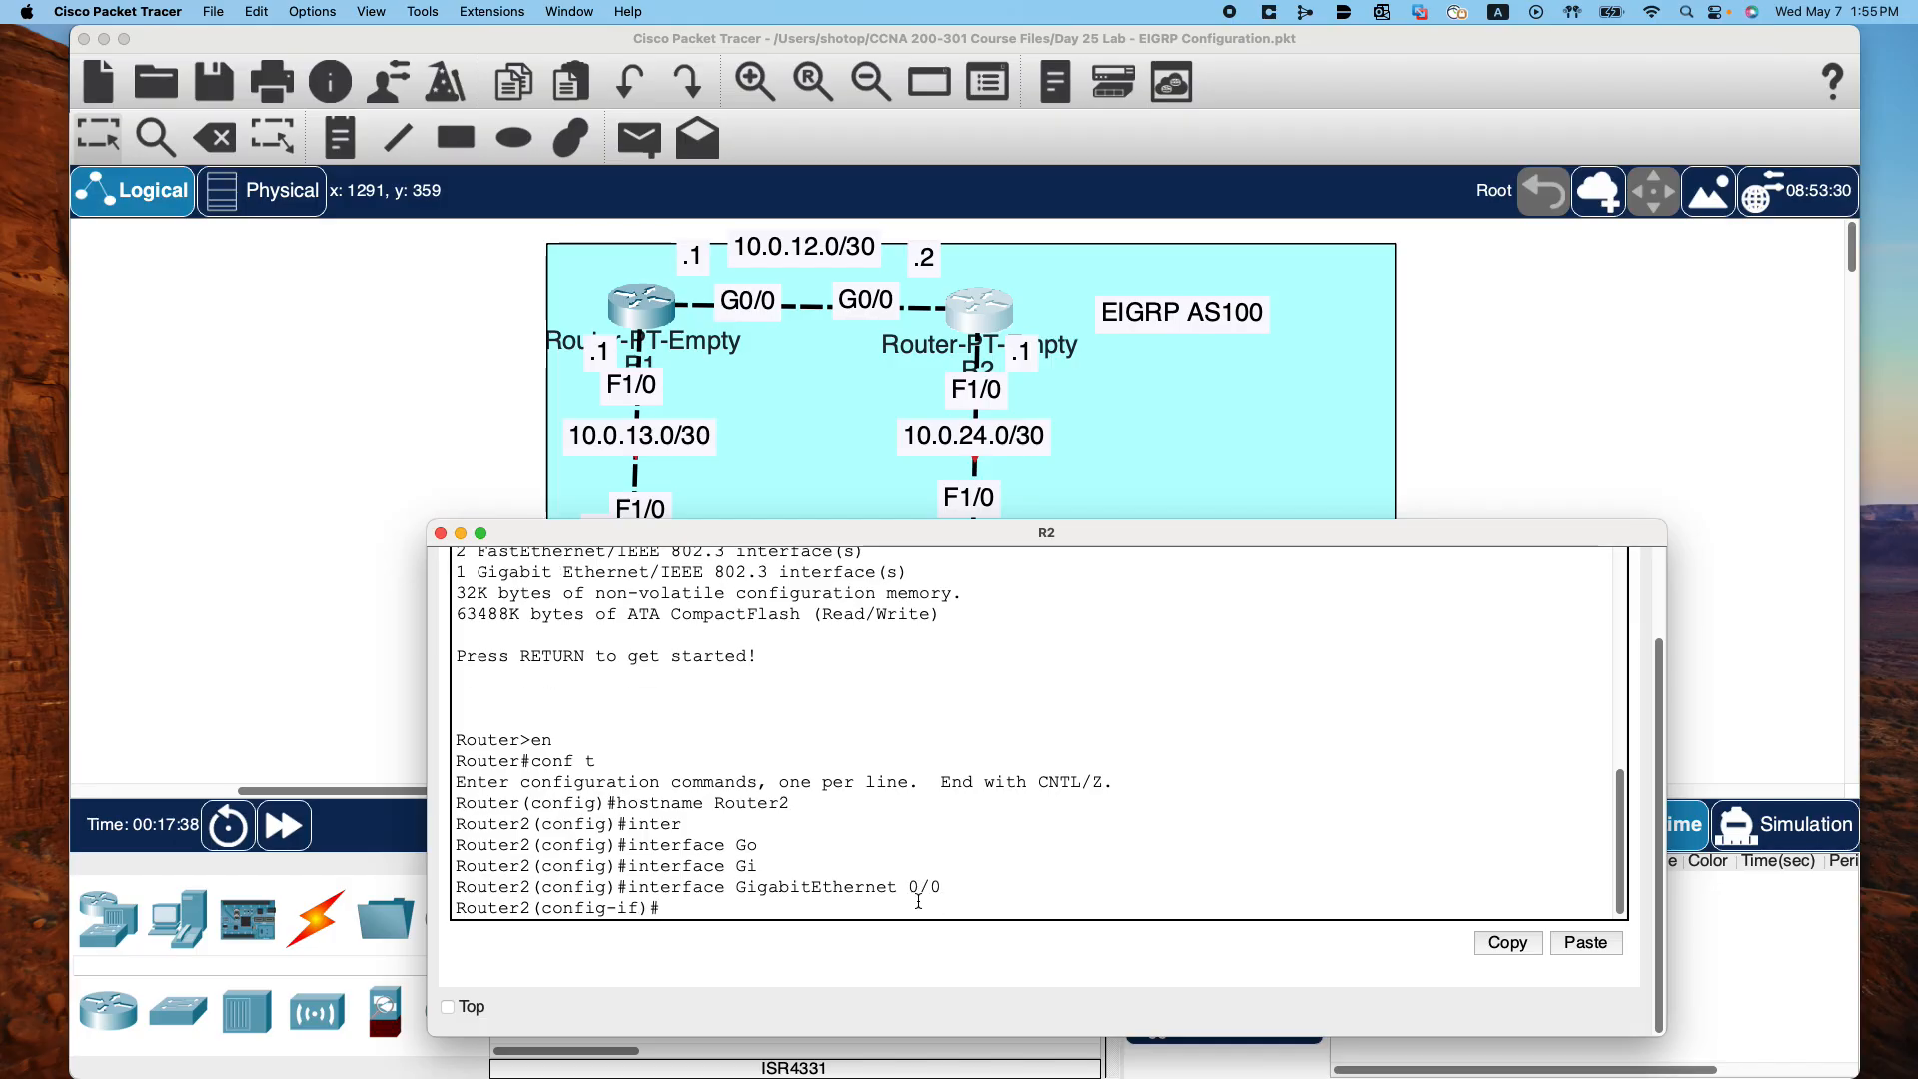
Assign the IP address 10.0.12.2 with subnet mask 255.255.255.252 to Router2's GigabitEthernet 0/0 interface
{"action": "type", "text": "ip add"}
{"action": "key", "text": "Tab"}
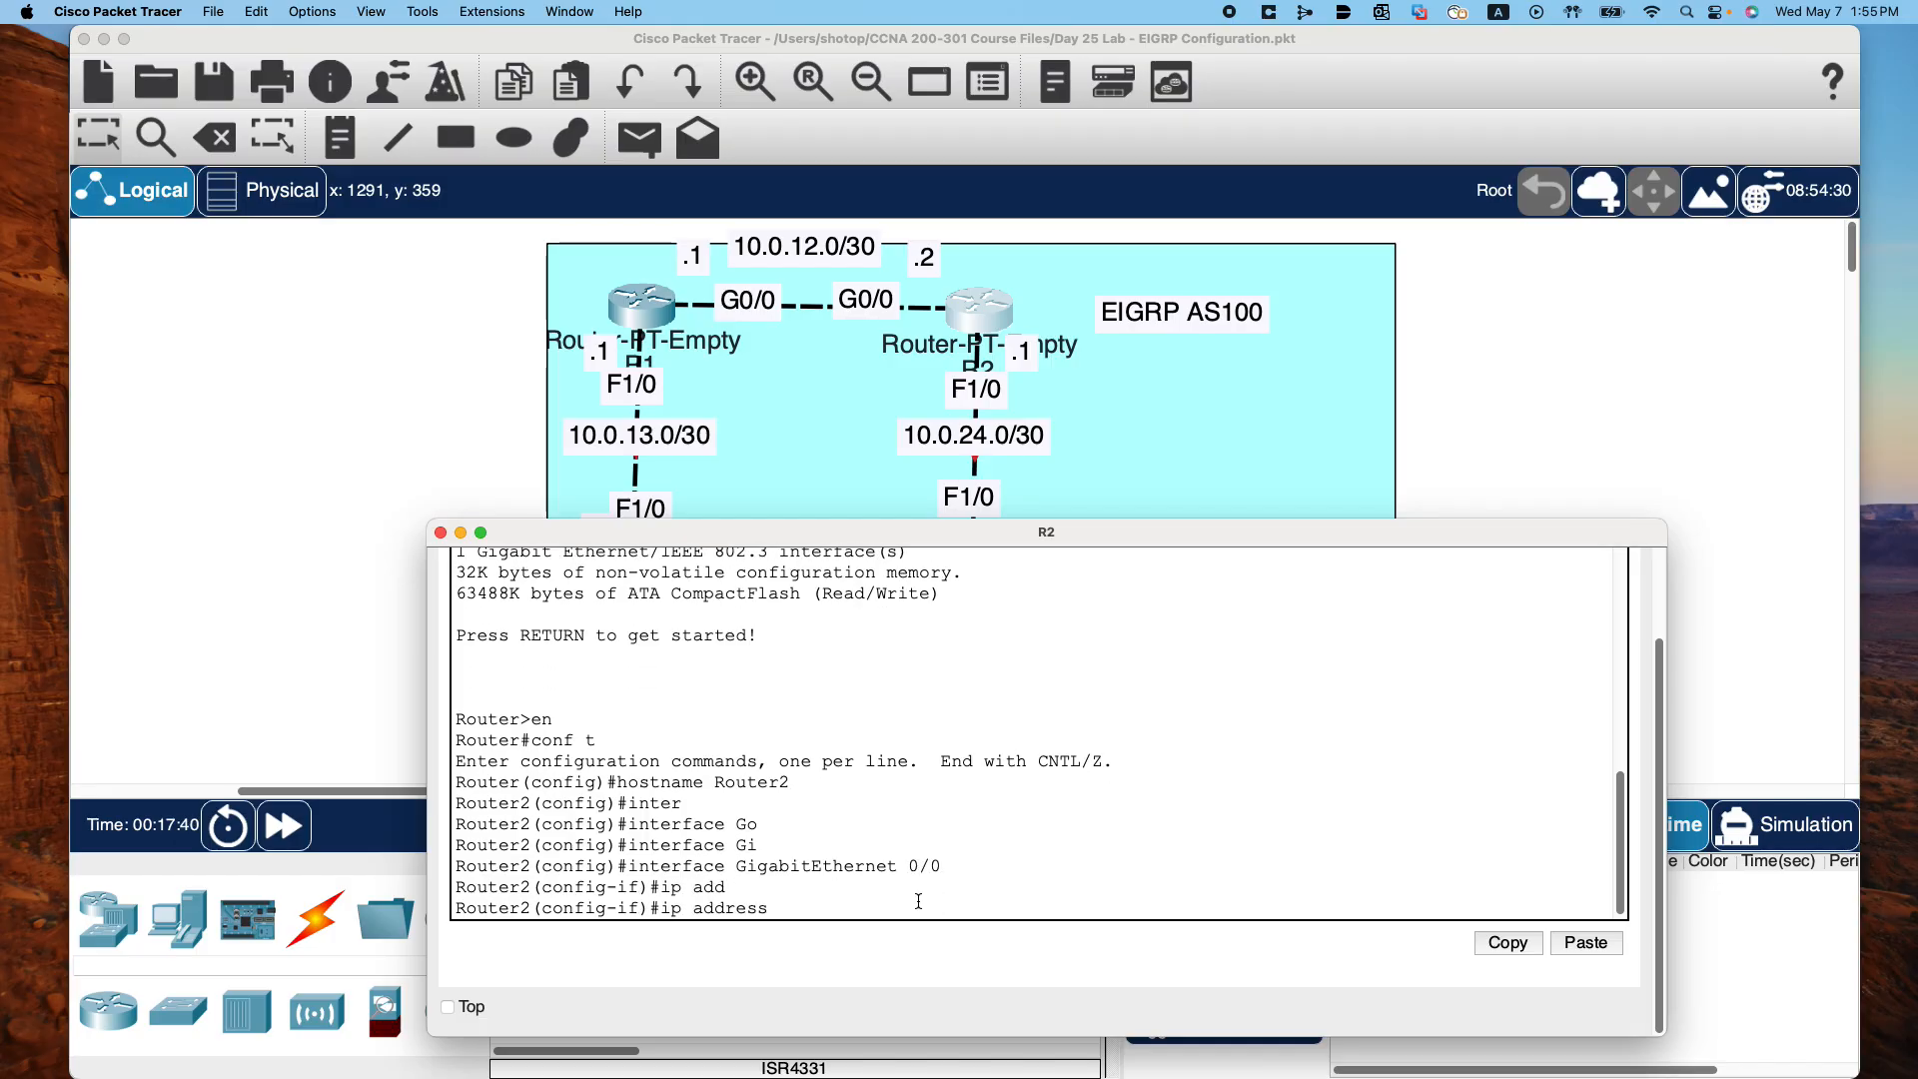
{"action": "type", "text": "10.12.1"}
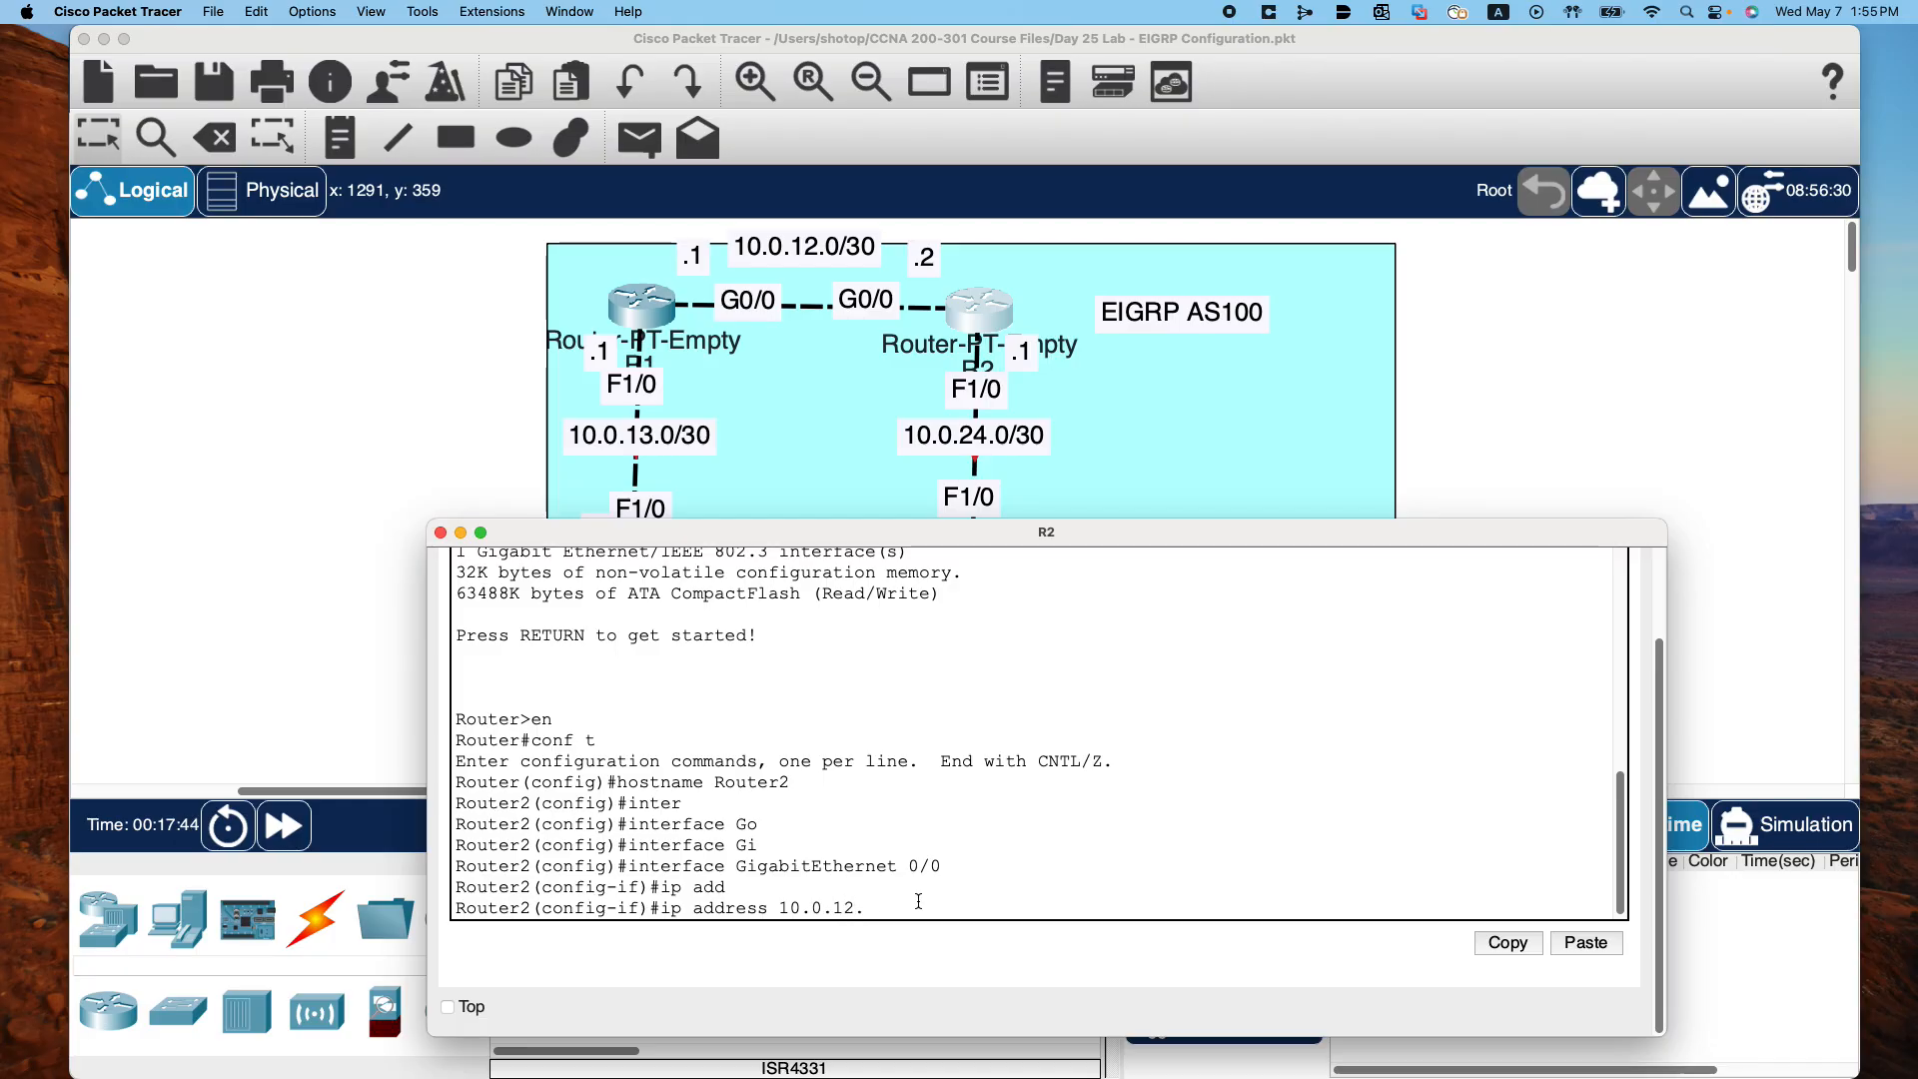
{"action": "type", "text": "2 25.255.255.252"}
{"action": "key", "text": "Left"}
{"action": "key", "text": "Left"}
{"action": "key", "text": "Left"}
{"action": "key", "text": "Left"}
{"action": "key", "text": "Left"}
{"action": "key", "text": "Left"}
{"action": "key", "text": "Left"}
{"action": "key", "text": "Left"}
{"action": "key", "text": "Left"}
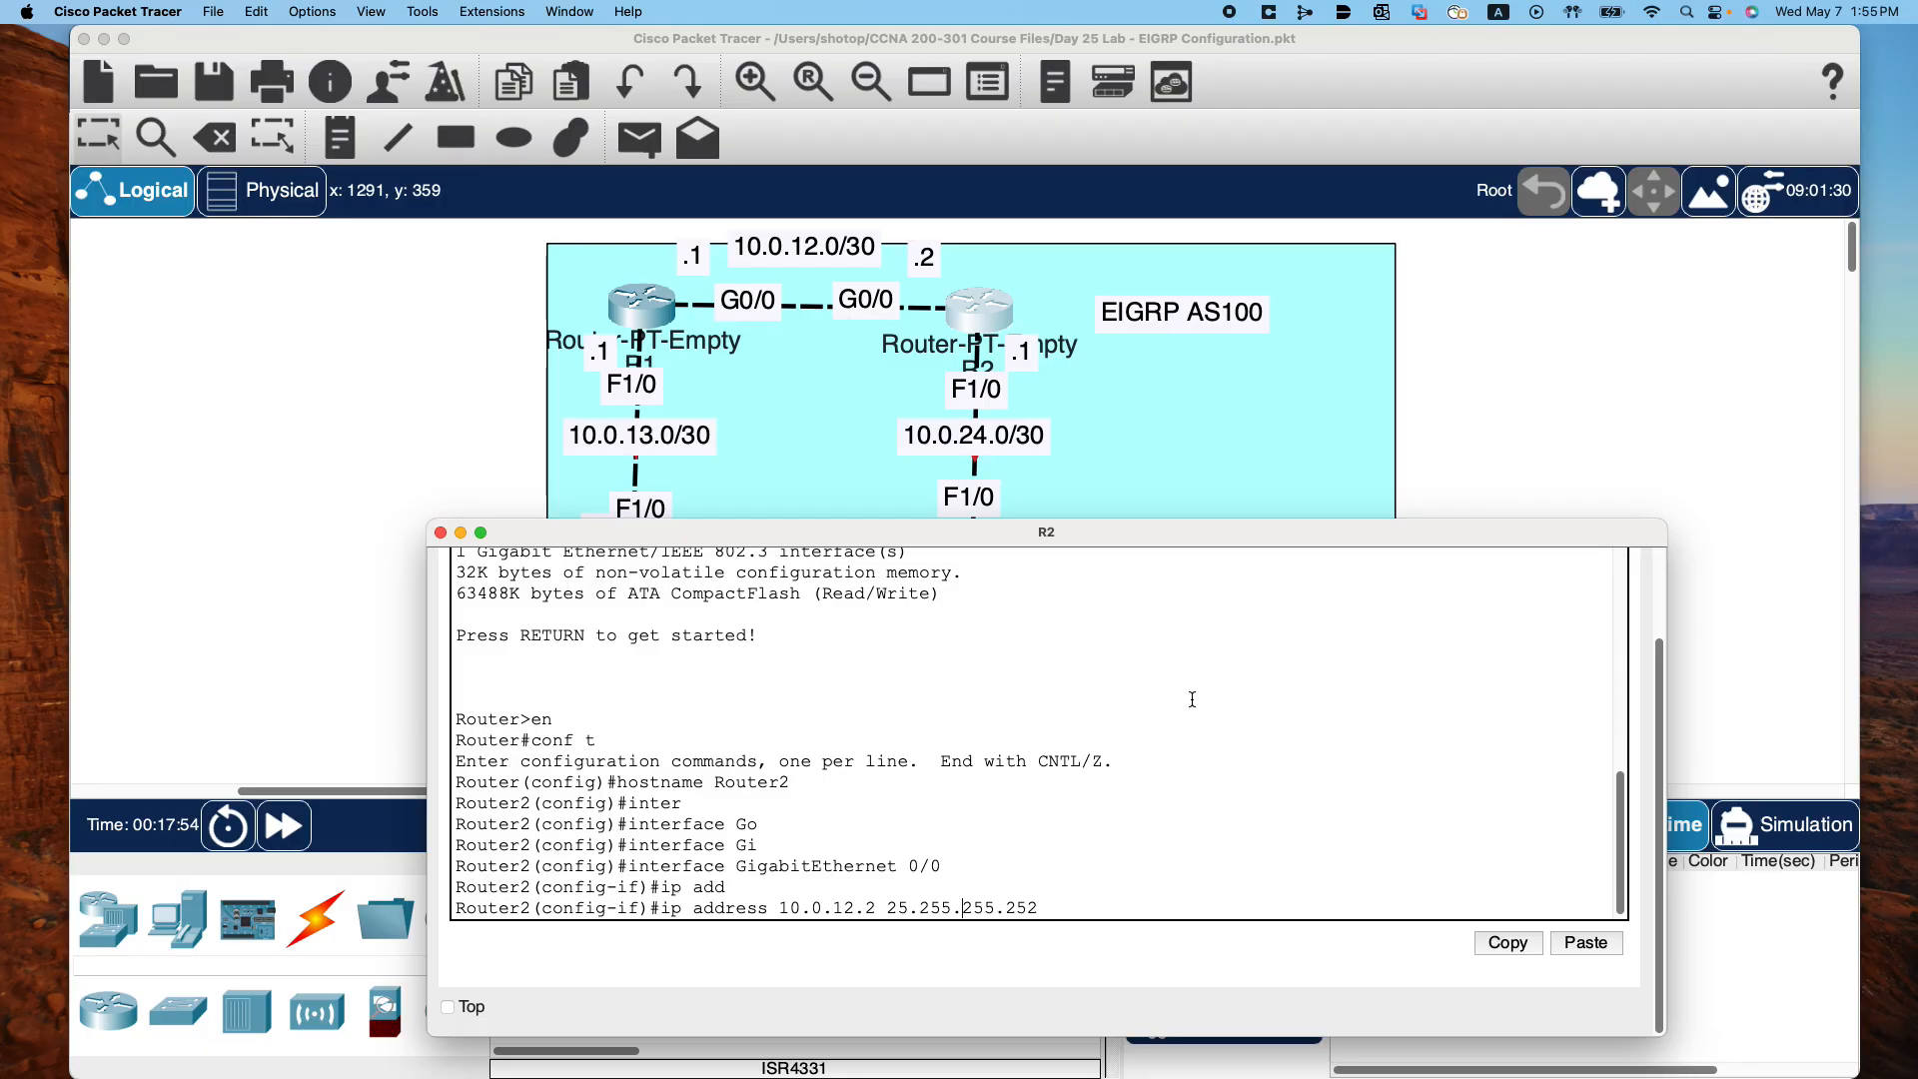
{"action": "type", "text": "5"}
{"action": "key", "text": "Right"}
{"action": "key", "text": "Right"}
{"action": "key", "text": "Right"}
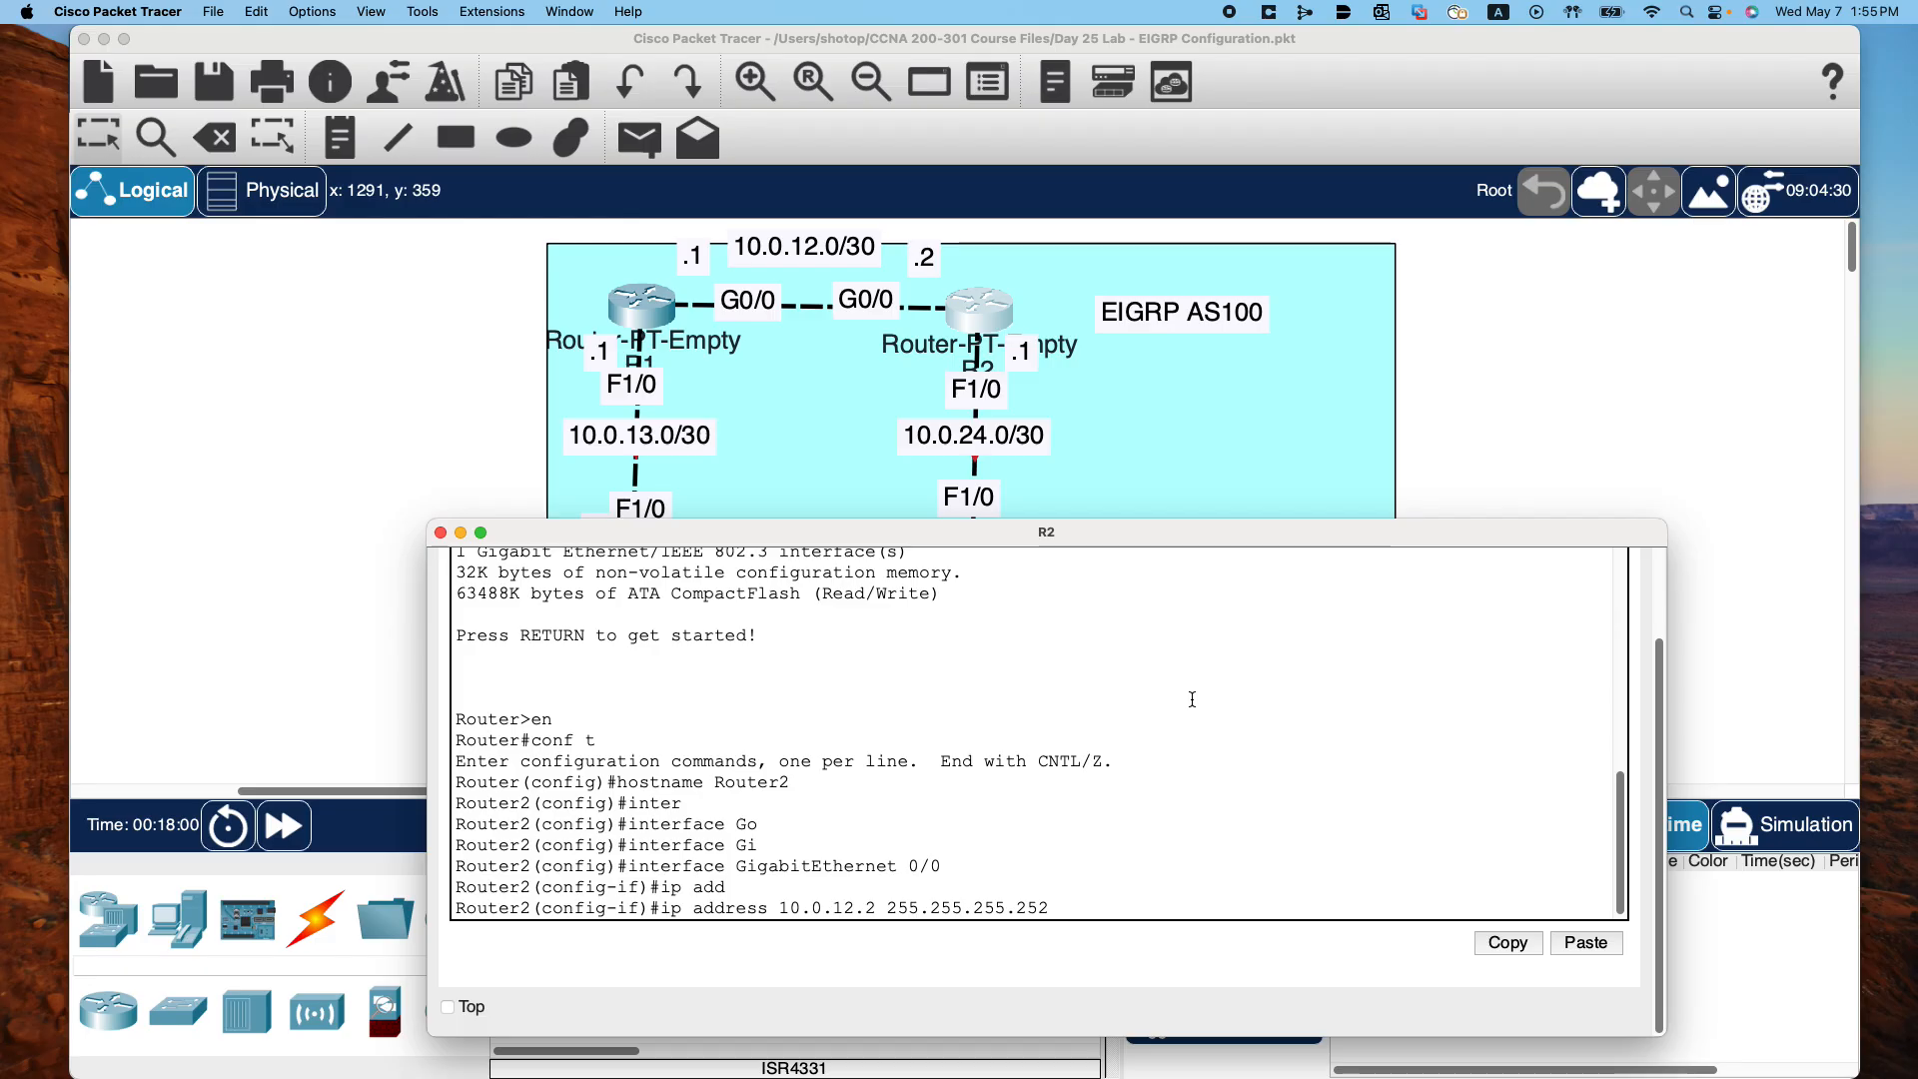
{"action": "key", "text": "Return"}
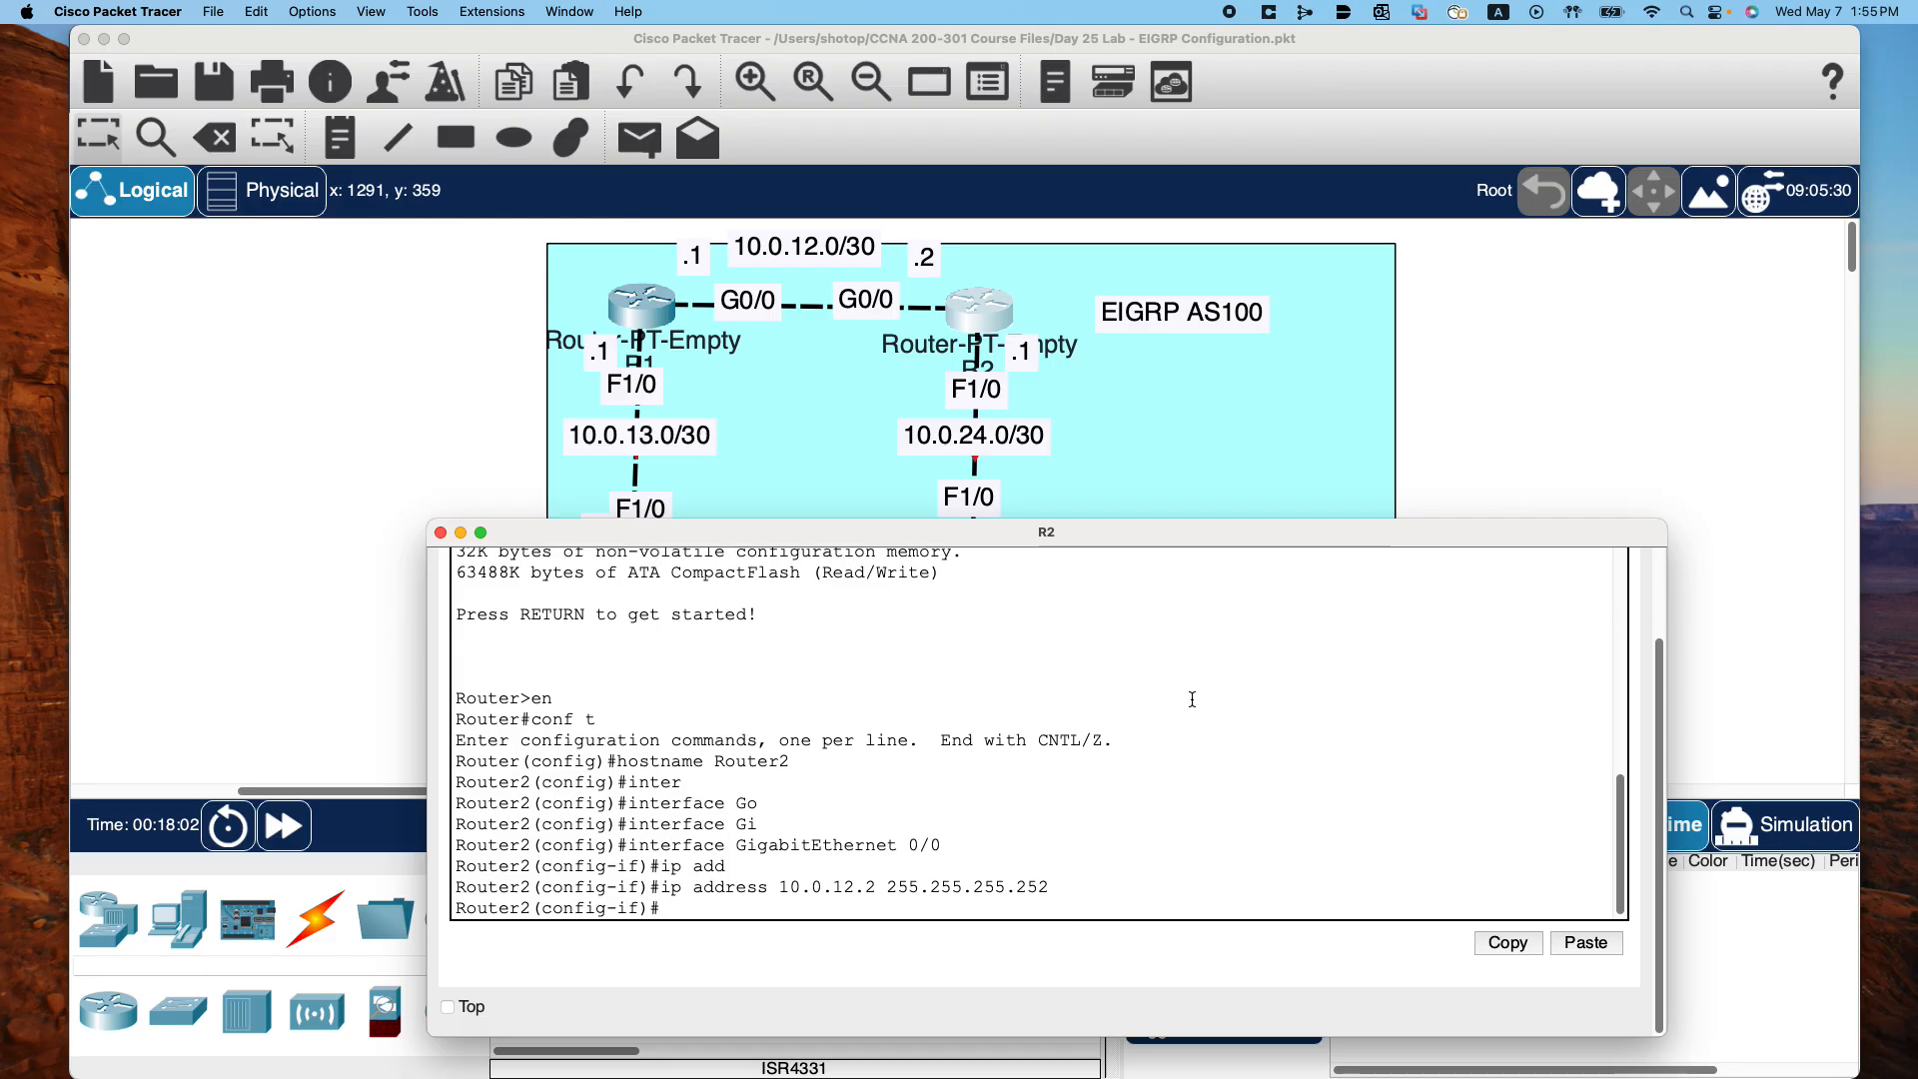
Enable Router2's GigabitEthernet 0/0 interface with no shut and return to the interface configuration prompt
{"action": "type", "text": "no shut"}
{"action": "key", "text": "Return"}
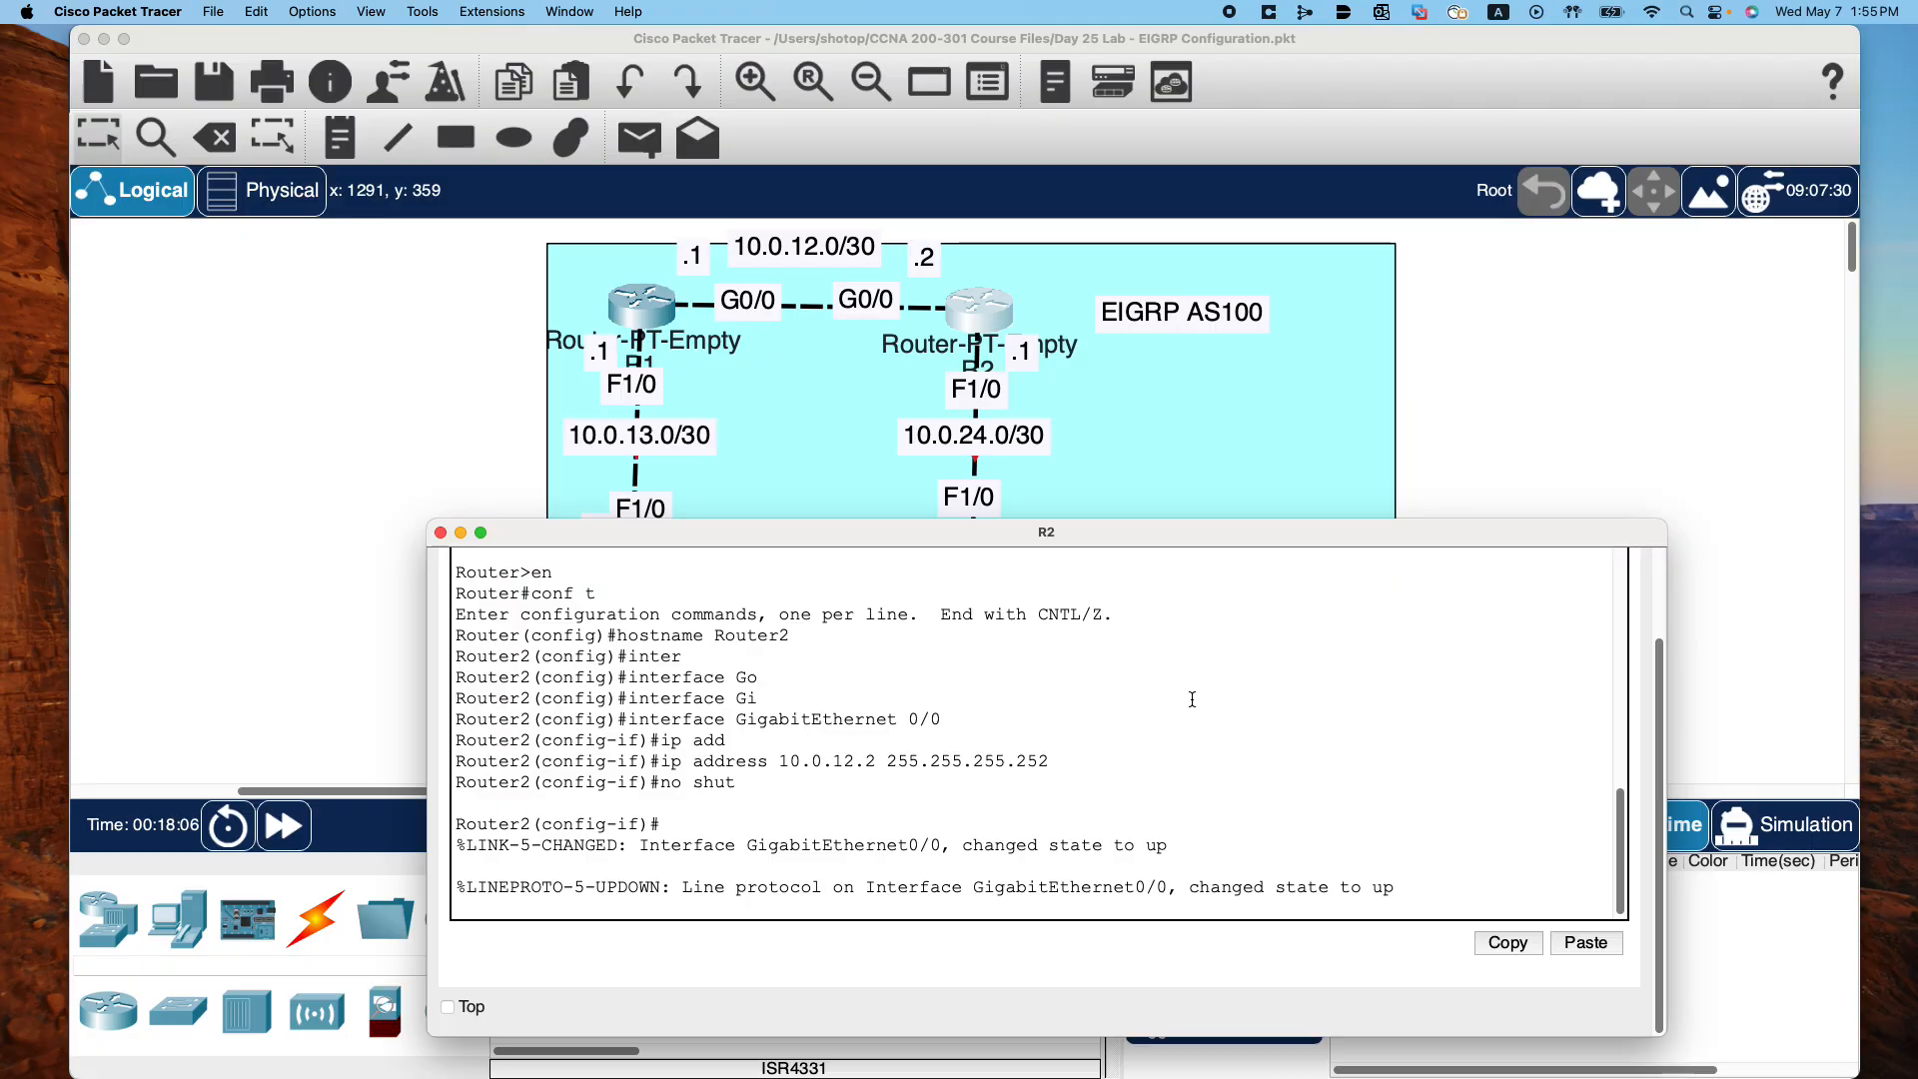
{"action": "key", "text": "Return"}
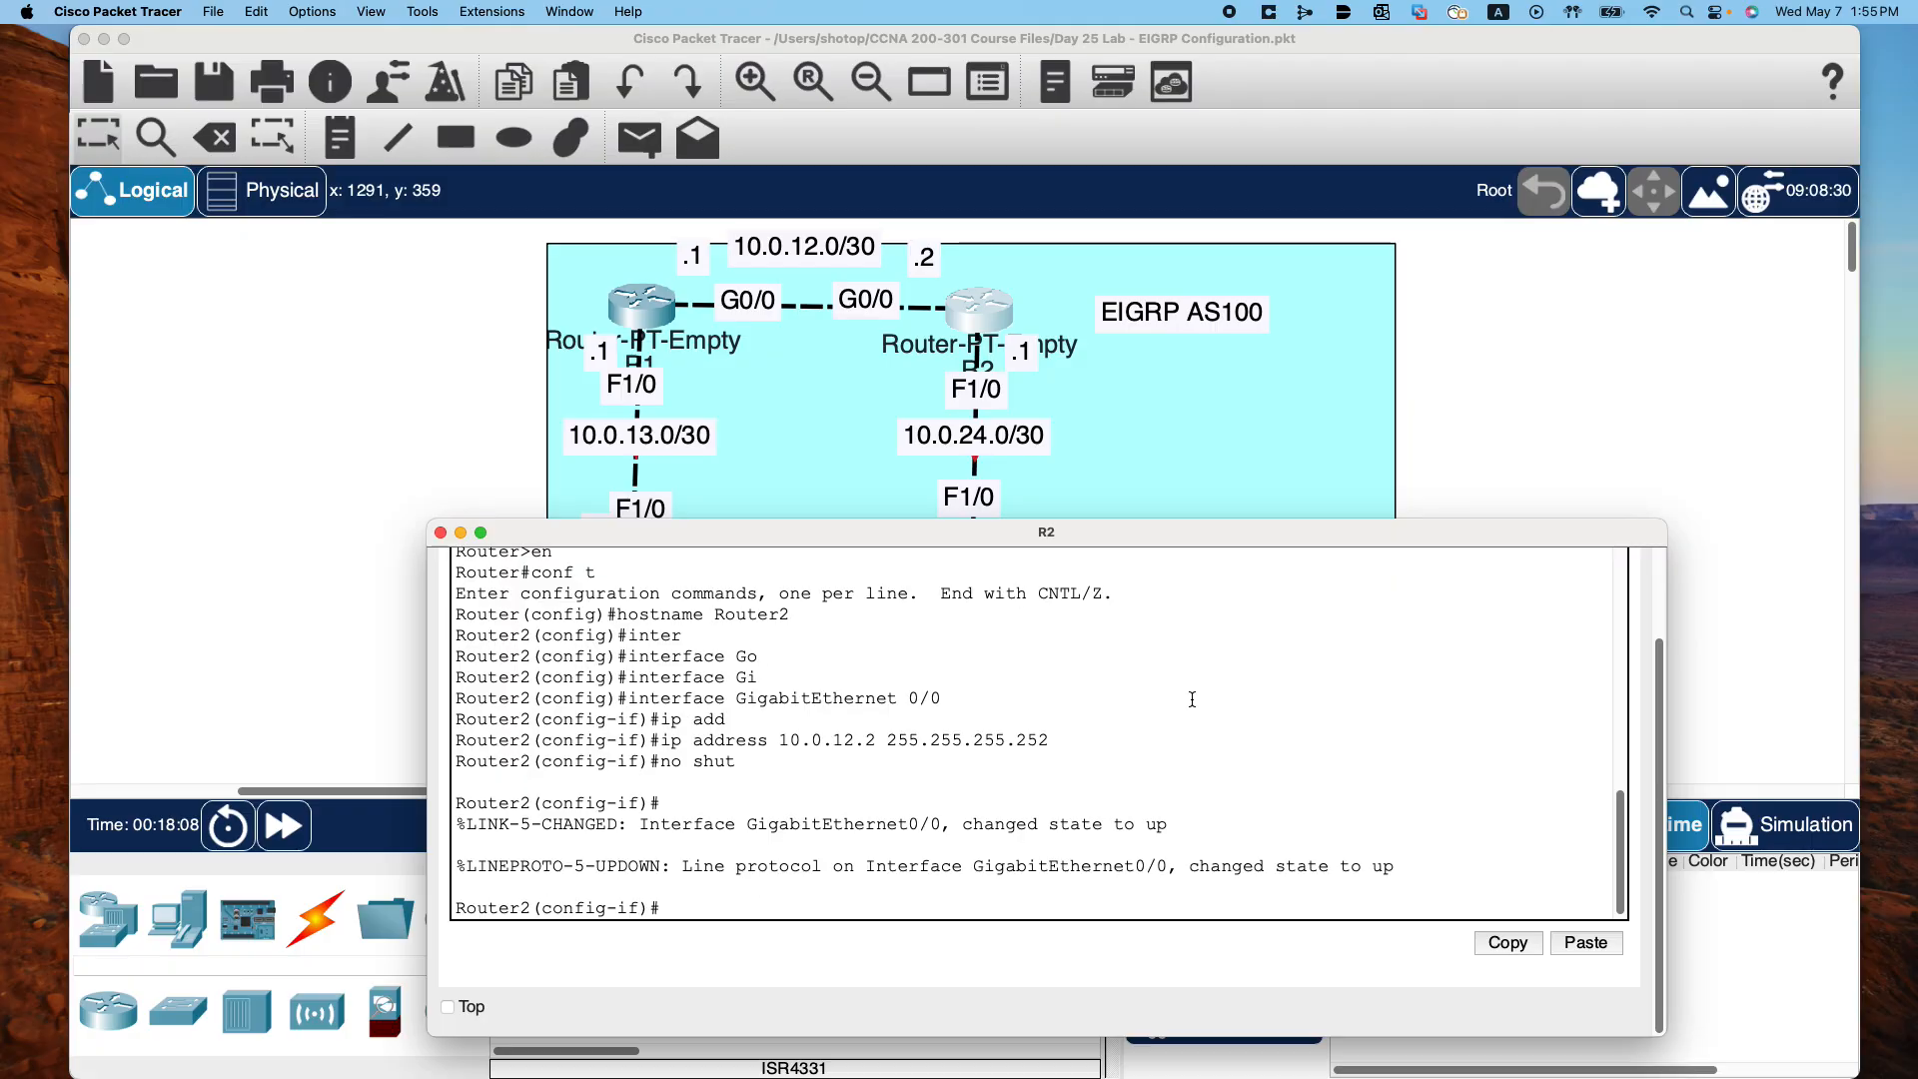
Leave the GigabitEthernet 0/0 configuration and enter interface configuration mode for fastEthernet 1/0 on Router2
{"action": "type", "text": "exit"}
{"action": "key", "text": "Return"}
{"action": "type", "text": "inter"}
{"action": "key", "text": "Tab"}
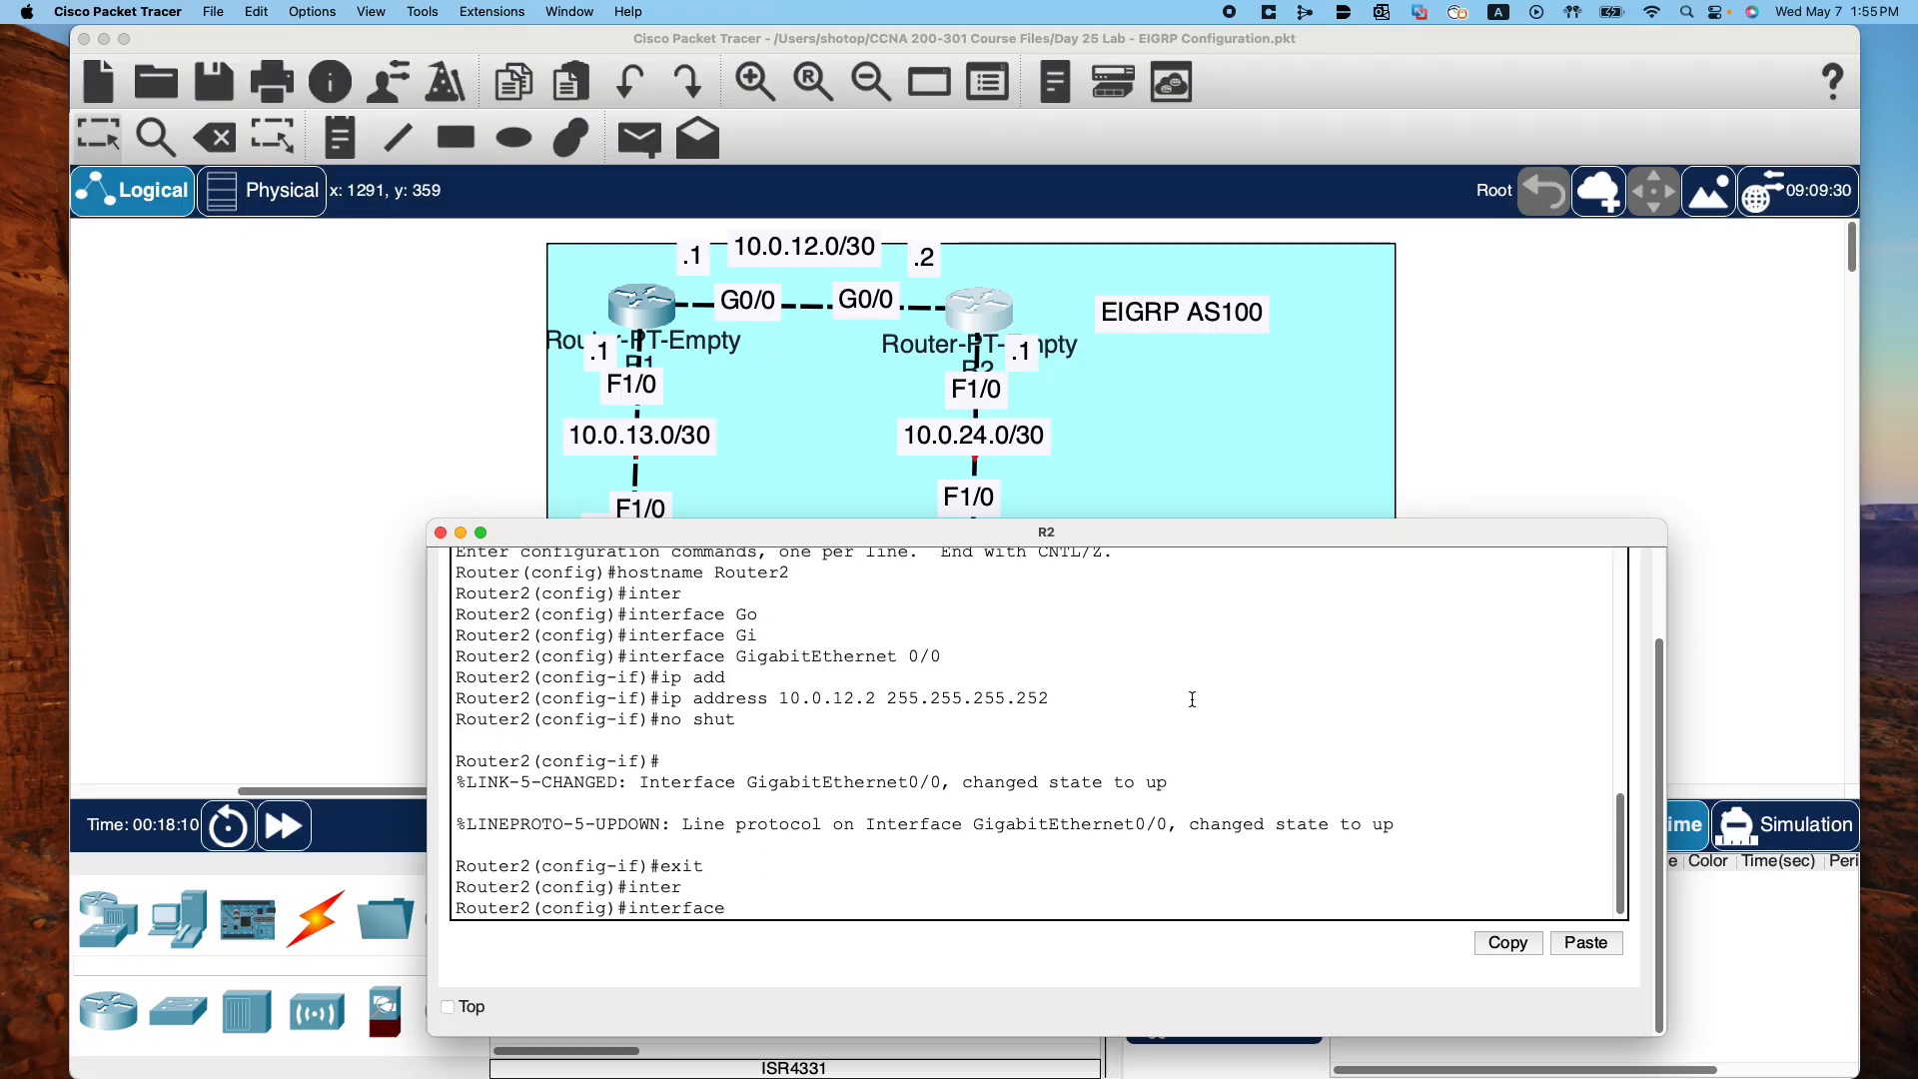
{"action": "type", "text": "fa"}
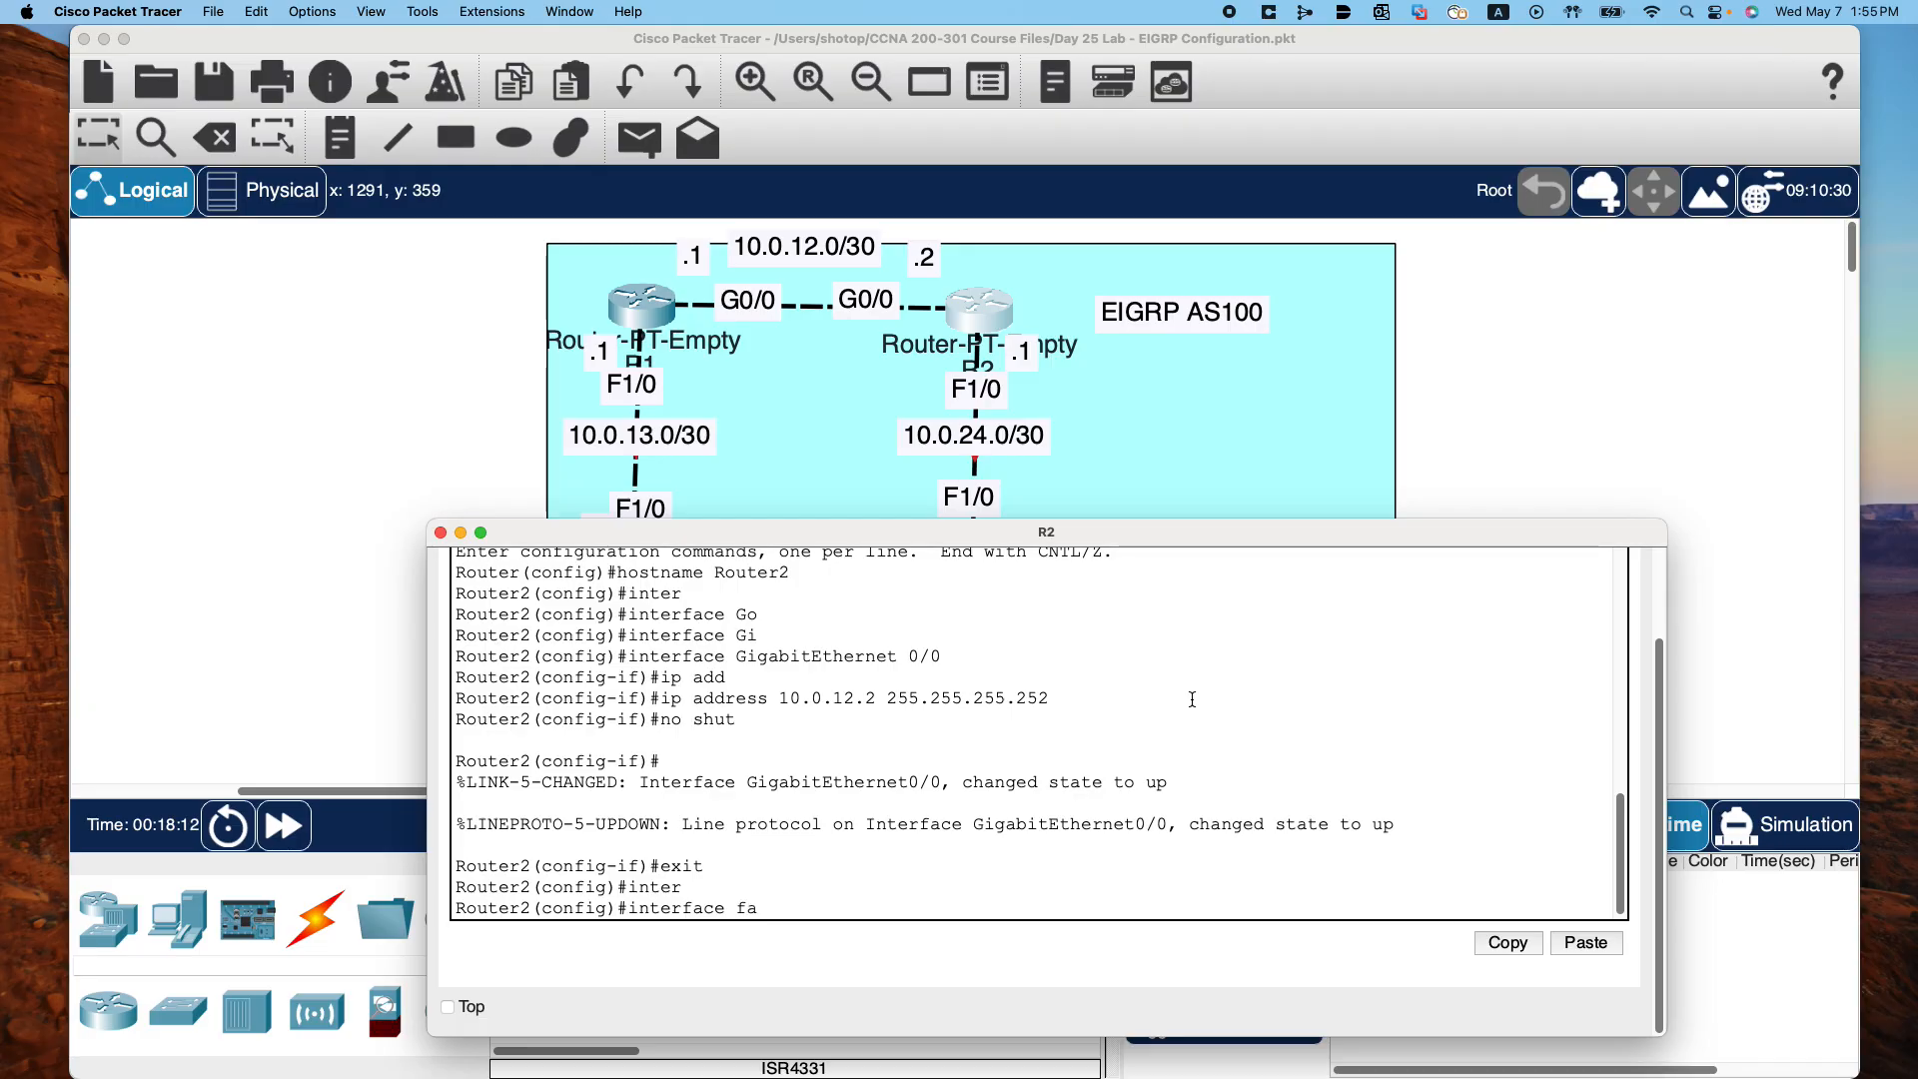
{"action": "key", "text": "Tab"}
{"action": "type", "text": "1/0"}
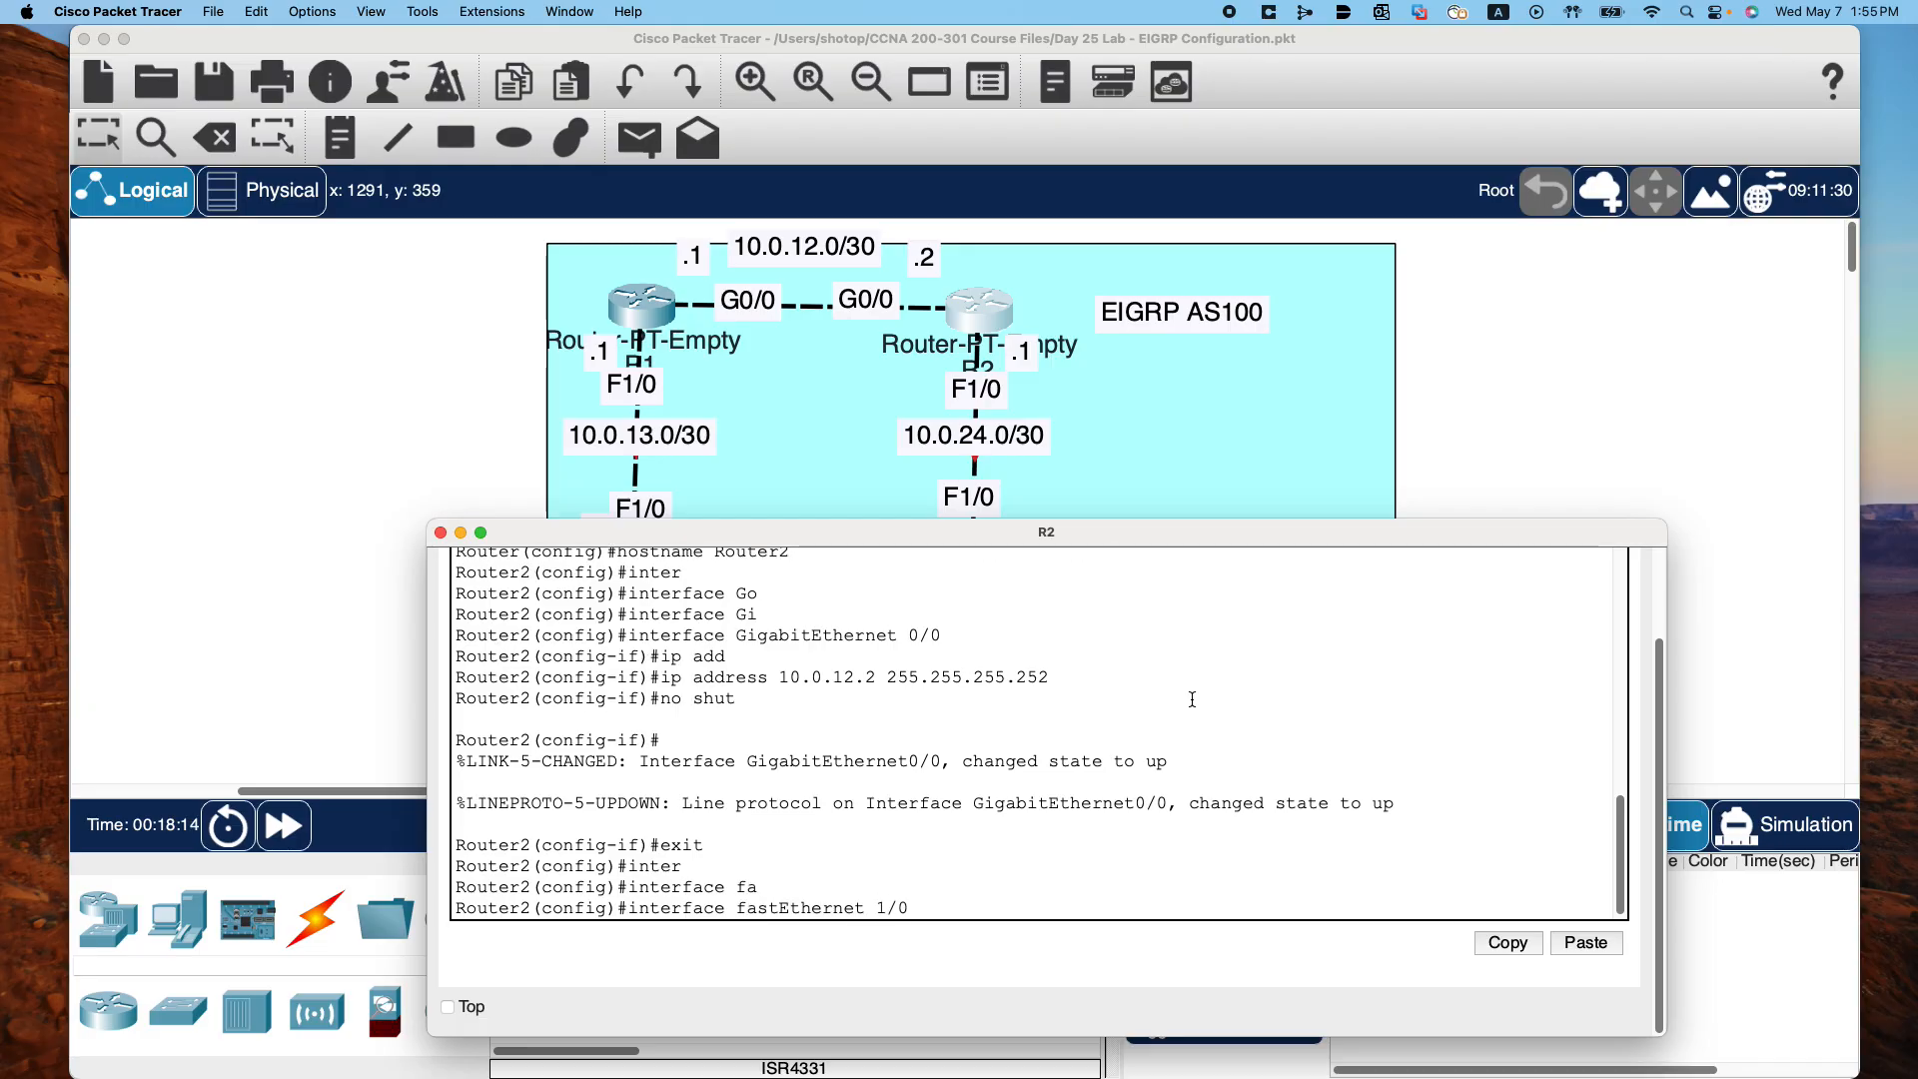
{"action": "key", "text": "Return"}
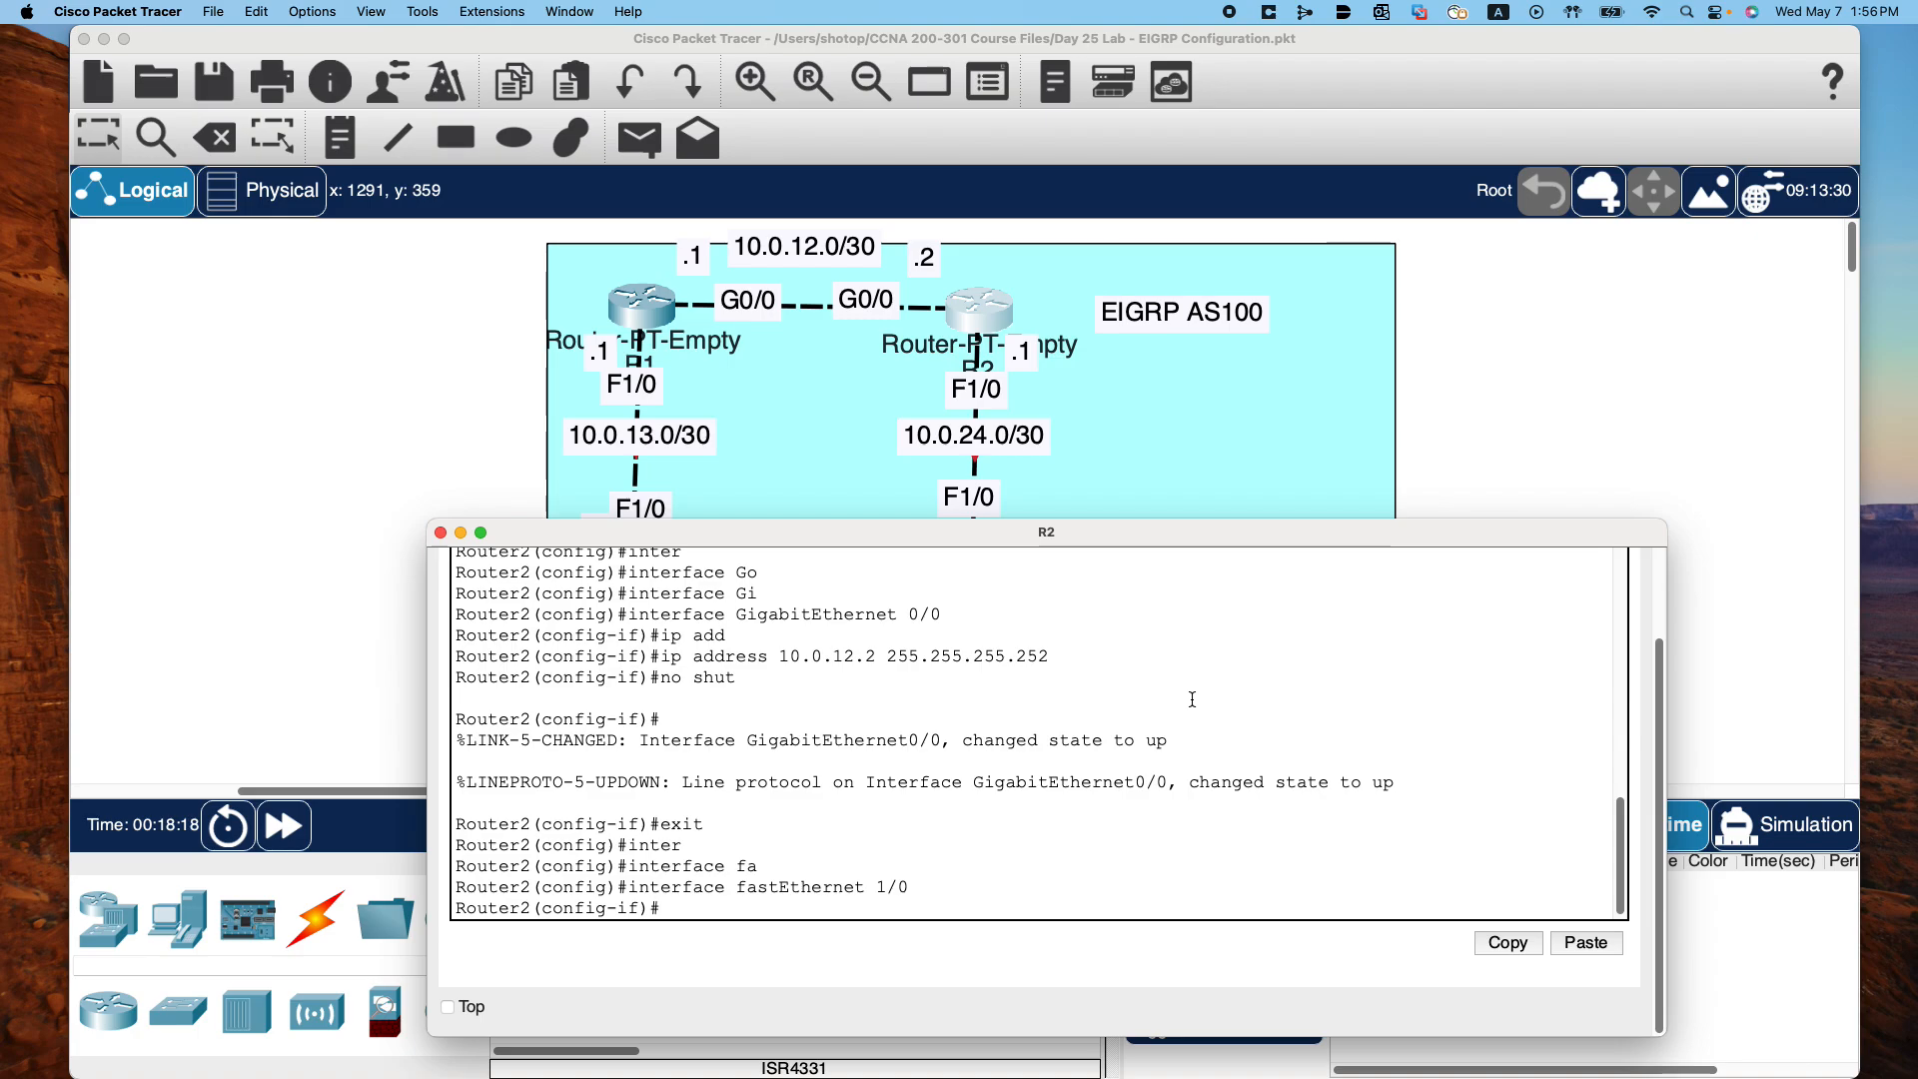
Assign the IP address 10.0.24.1 with subnet mask 255.255.255.252 to Router2's fastEthernet 1/0 interface
{"action": "type", "text": "ip ad"}
{"action": "key", "text": "Tab"}
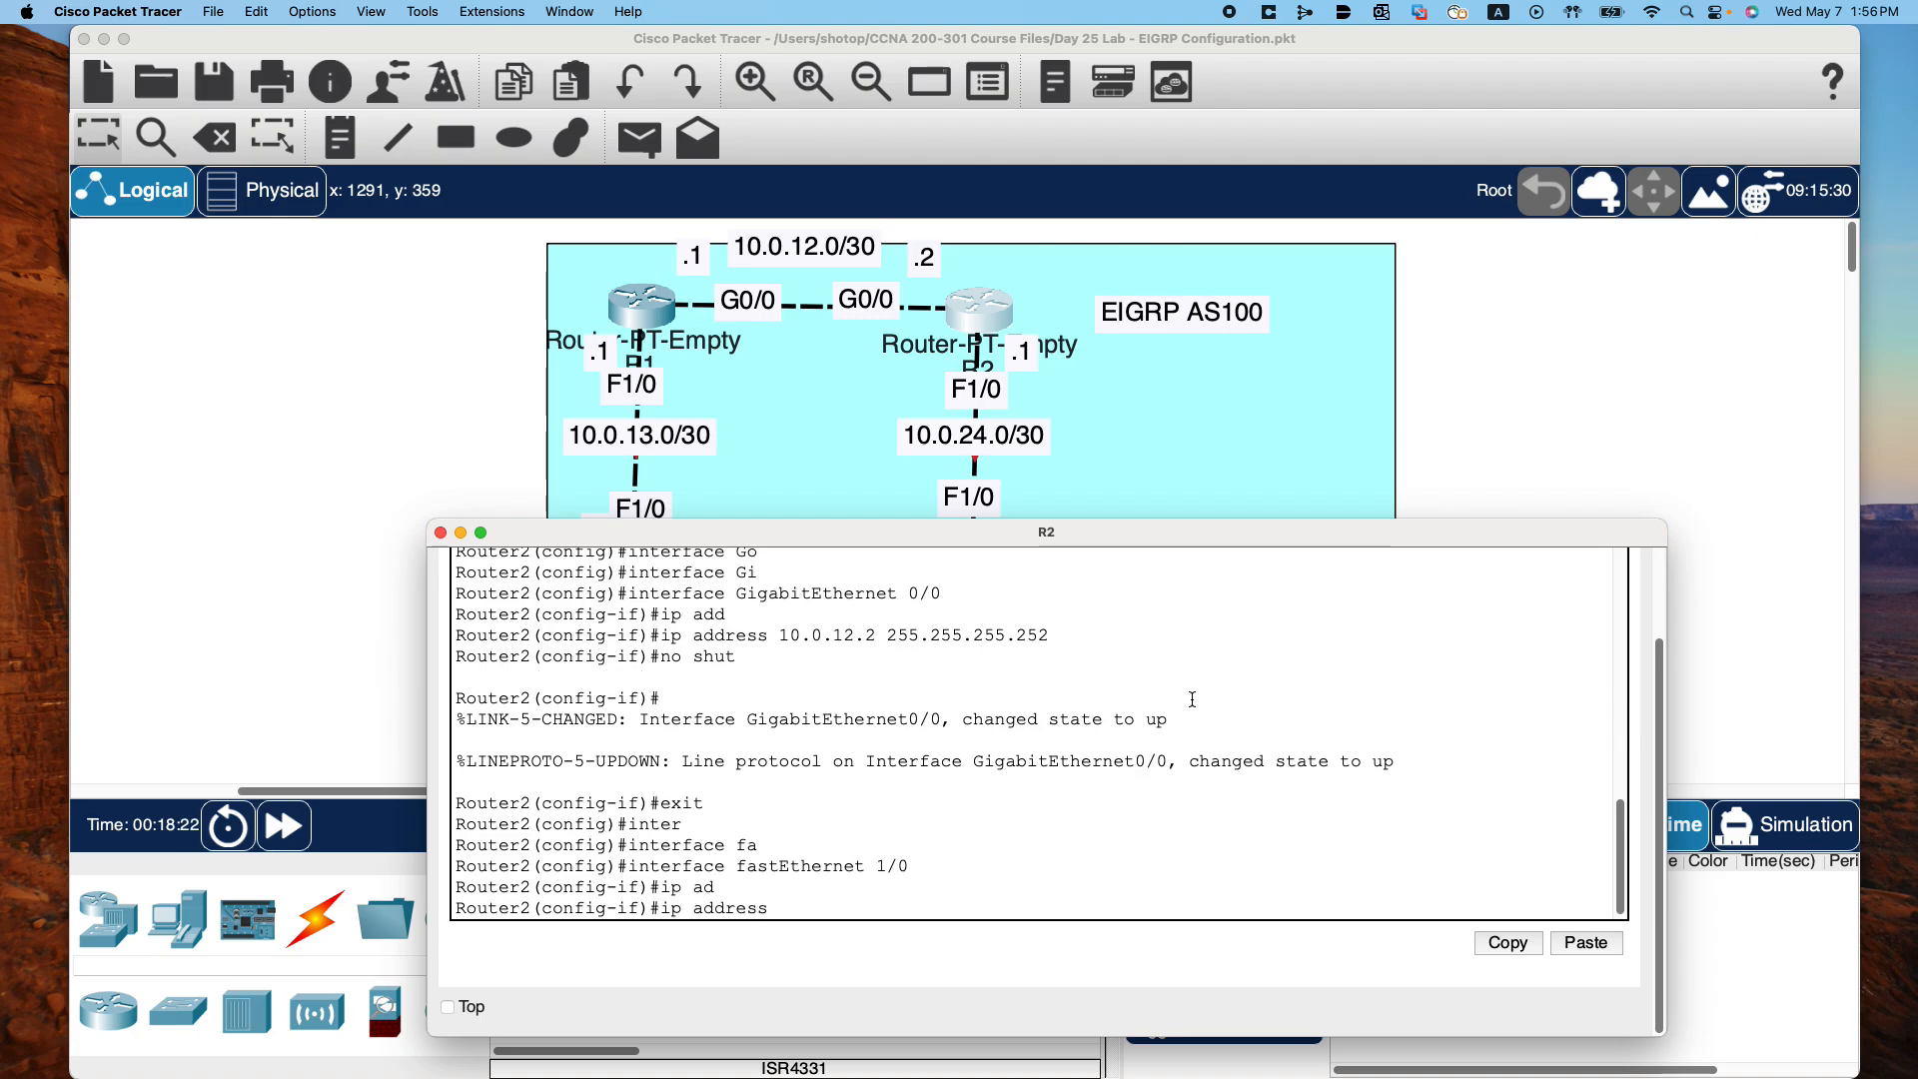
{"action": "type", "text": "10.0.24."}
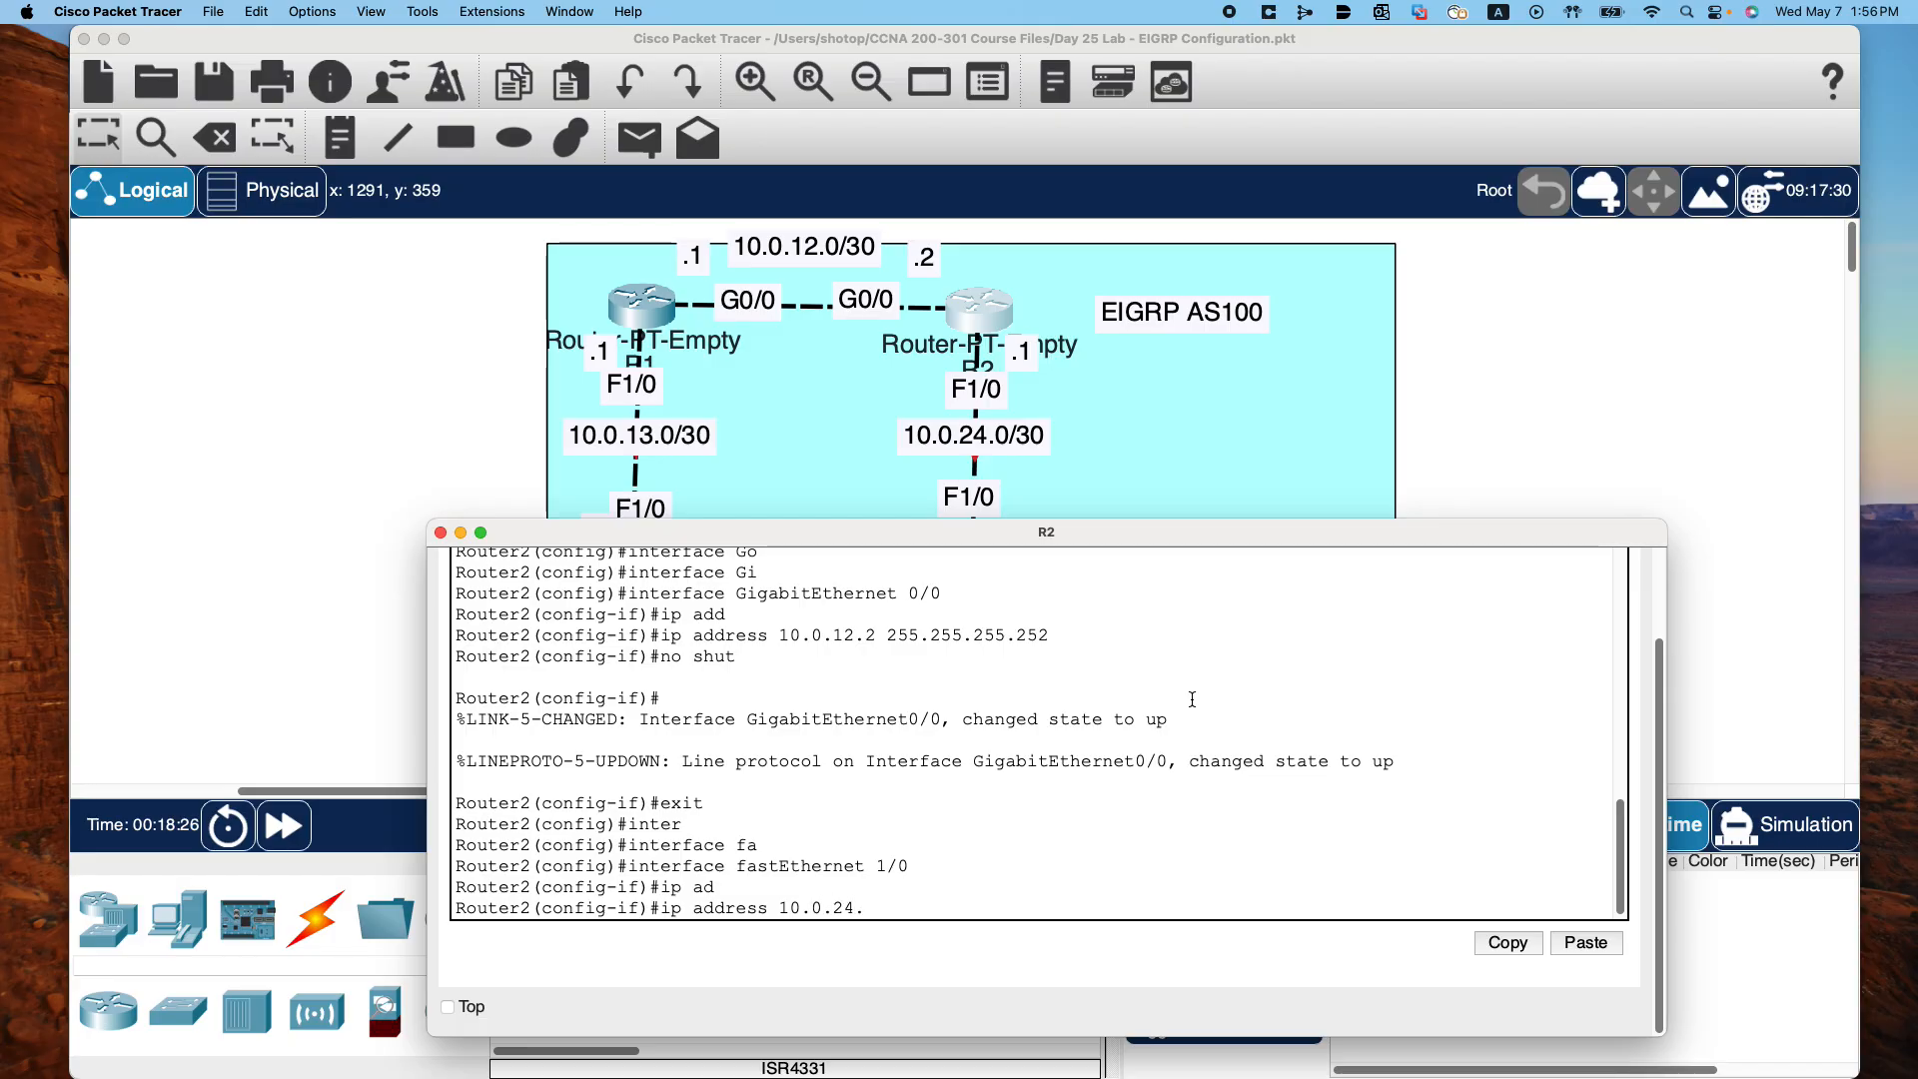
{"action": "type", "text": "1"}
{"action": "type", "text": " 255.25"}
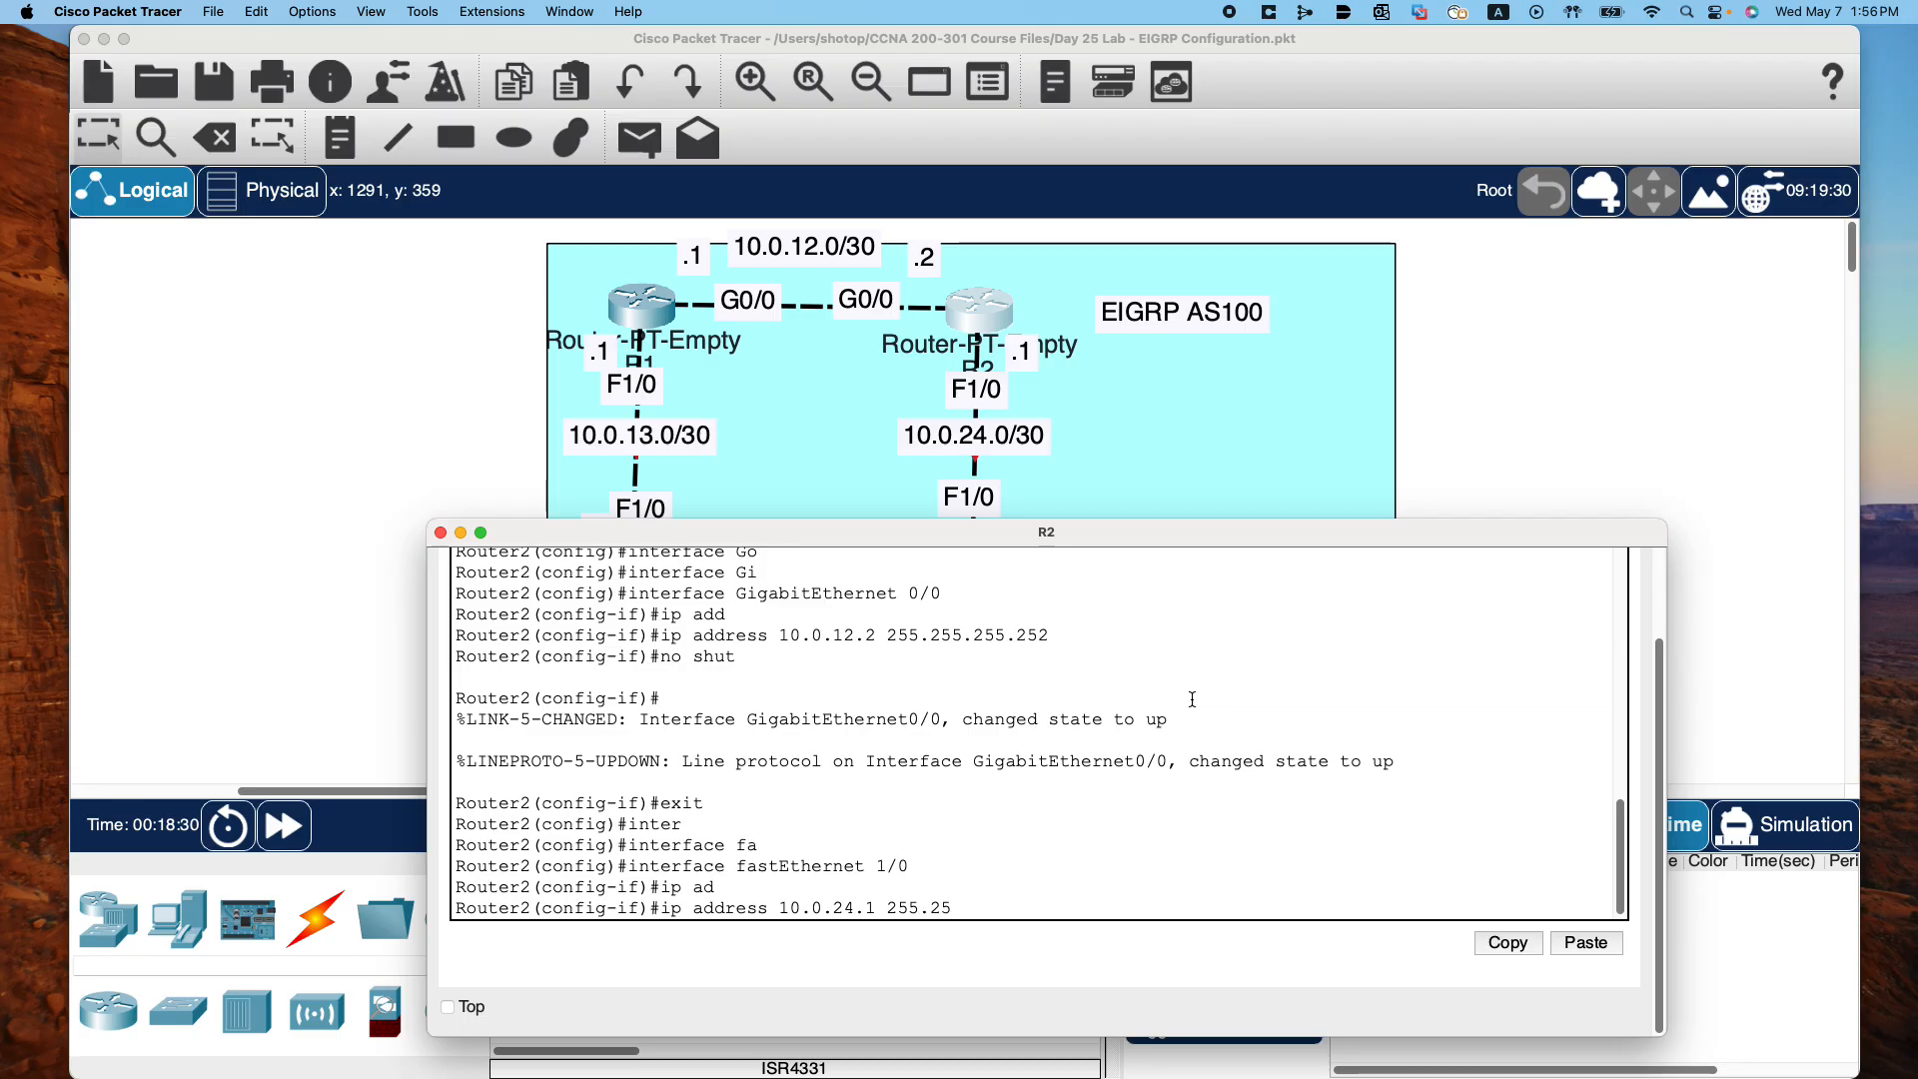
{"action": "type", "text": "5.255.252"}
{"action": "key", "text": "Return"}
Enable Router2's fastEthernet 1/0 interface with no shut and close the R2 window
{"action": "type", "text": "no shu"}
{"action": "key", "text": "BackSpace"}
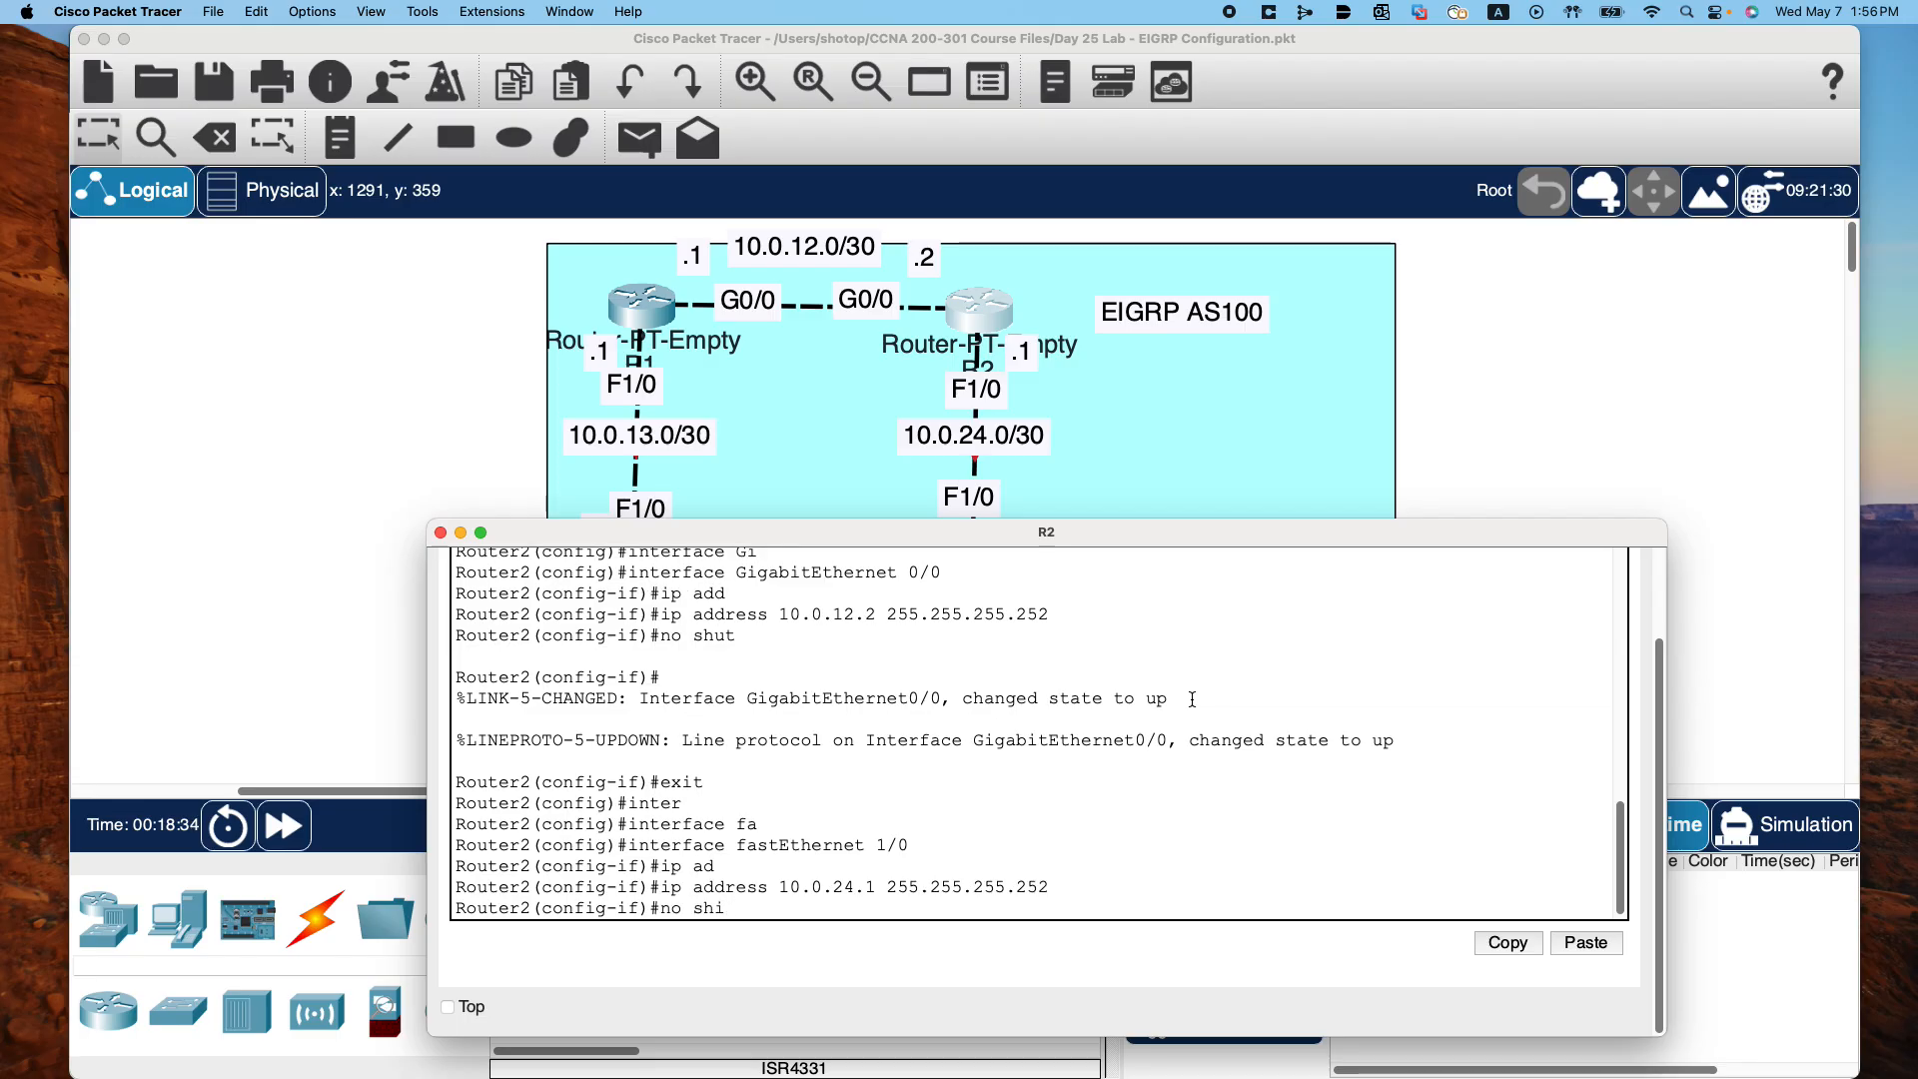
{"action": "type", "text": "ut"}
{"action": "key", "text": "Return"}
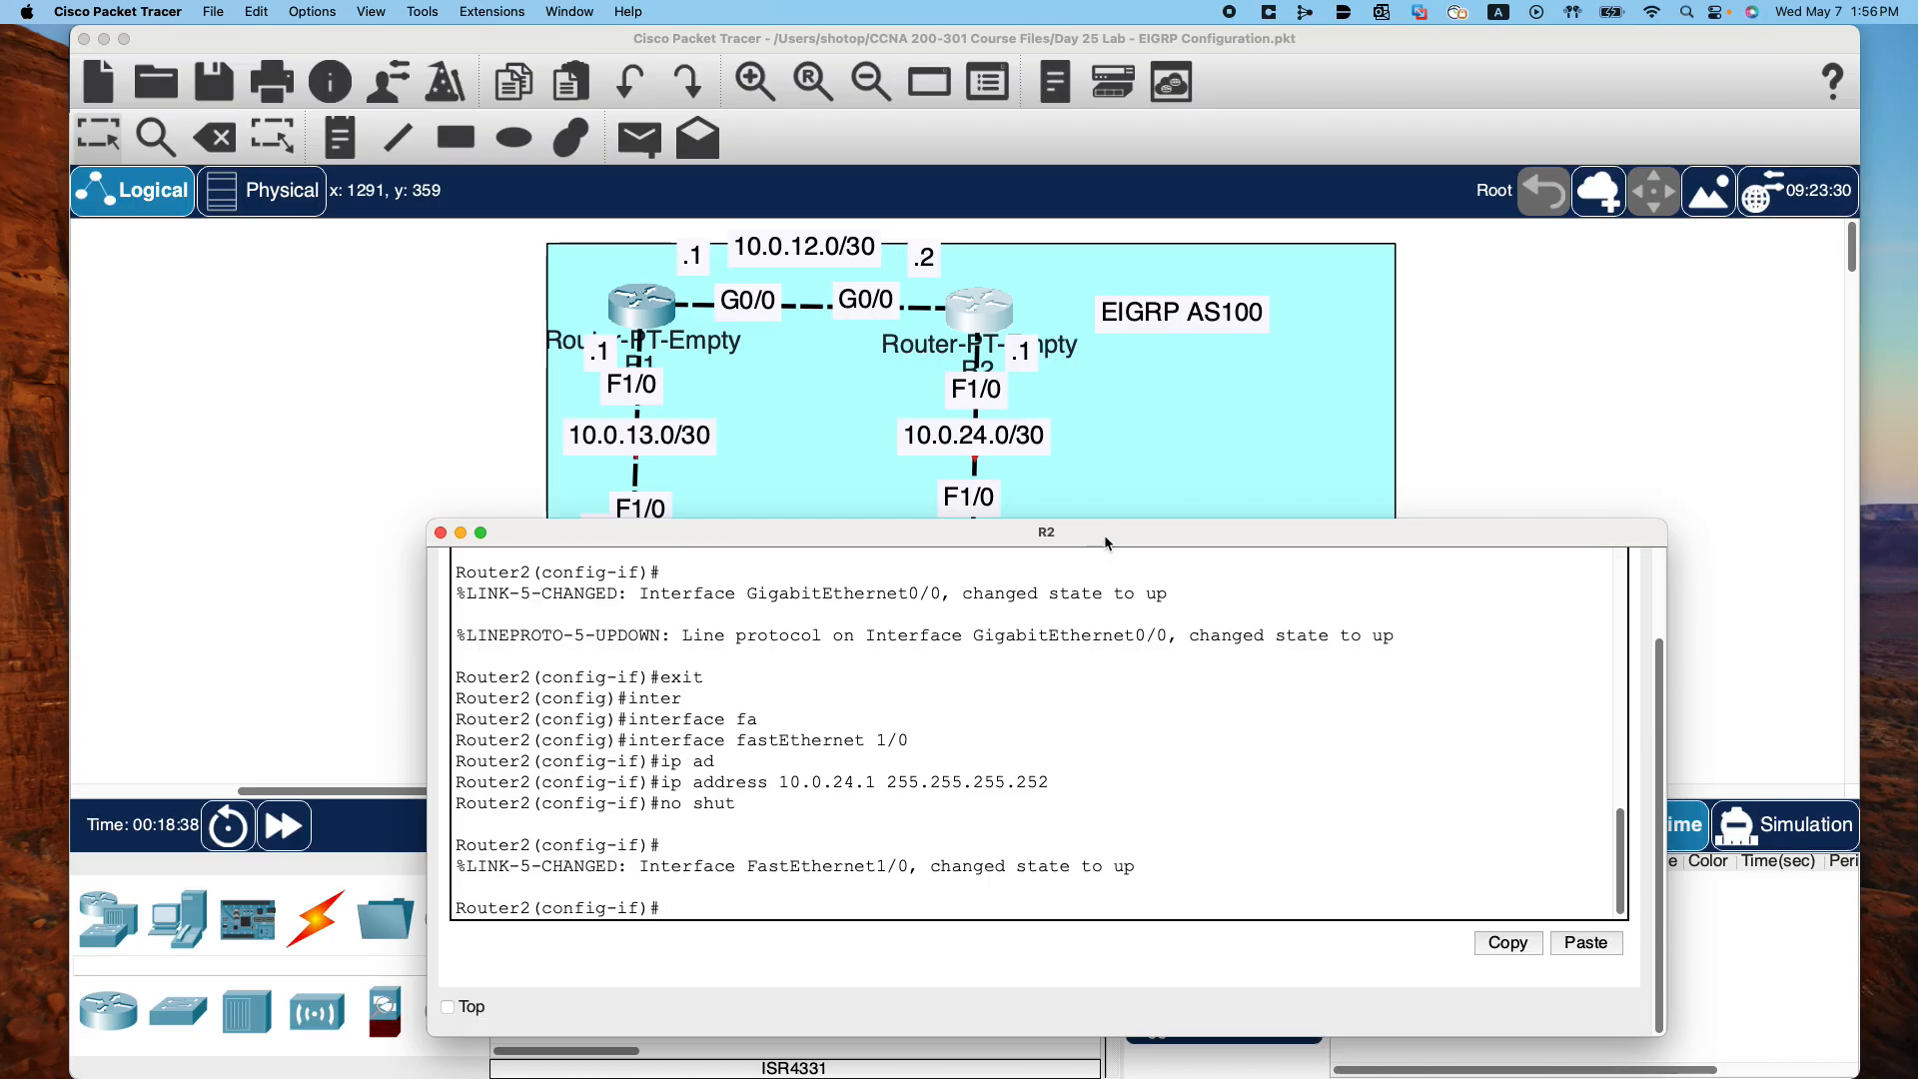
{"action": "left_click_drag", "start_coordinate": [1116, 539], "coordinate": [1160, 655]}
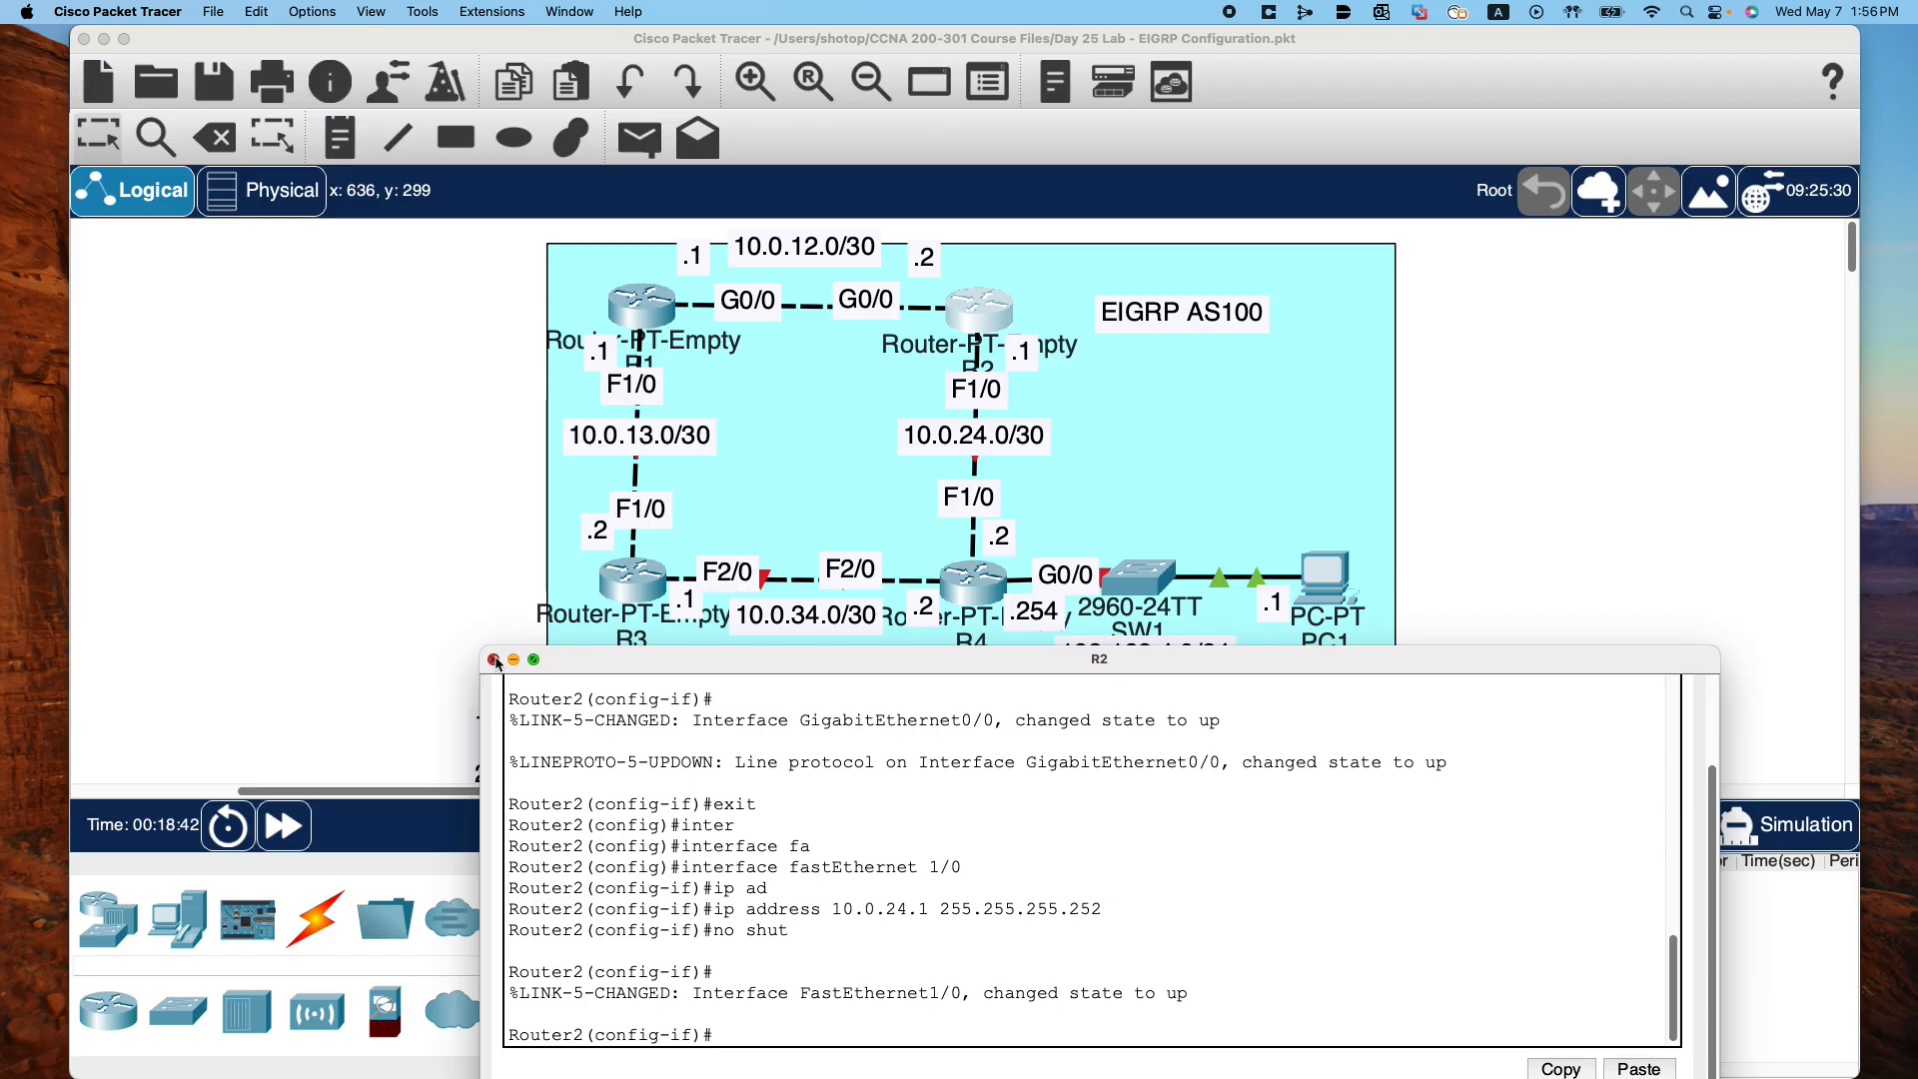
{"action": "left_click", "coordinate": [654, 639]}
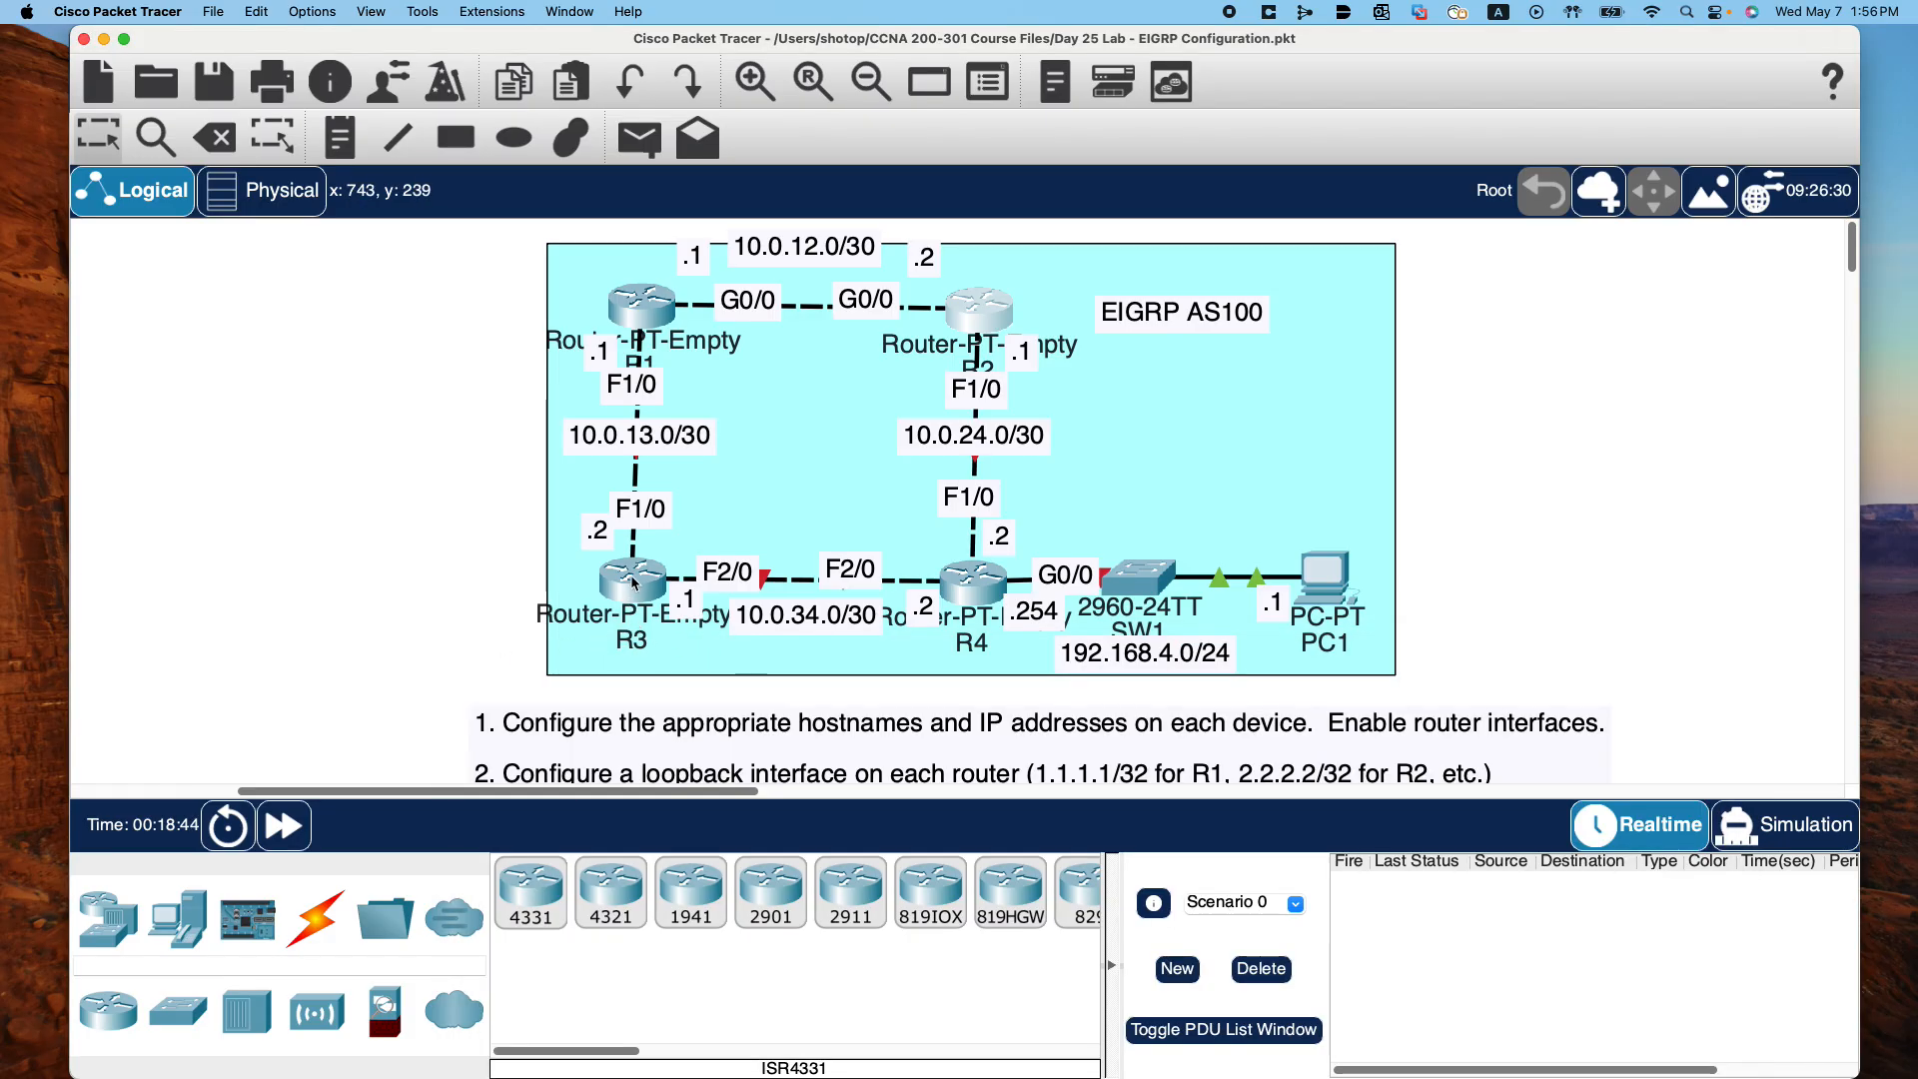
Open the command line of router R3 and shrink and reposition its window so its part of the topology stays in view
{"action": "left_click", "coordinate": [632, 584]}
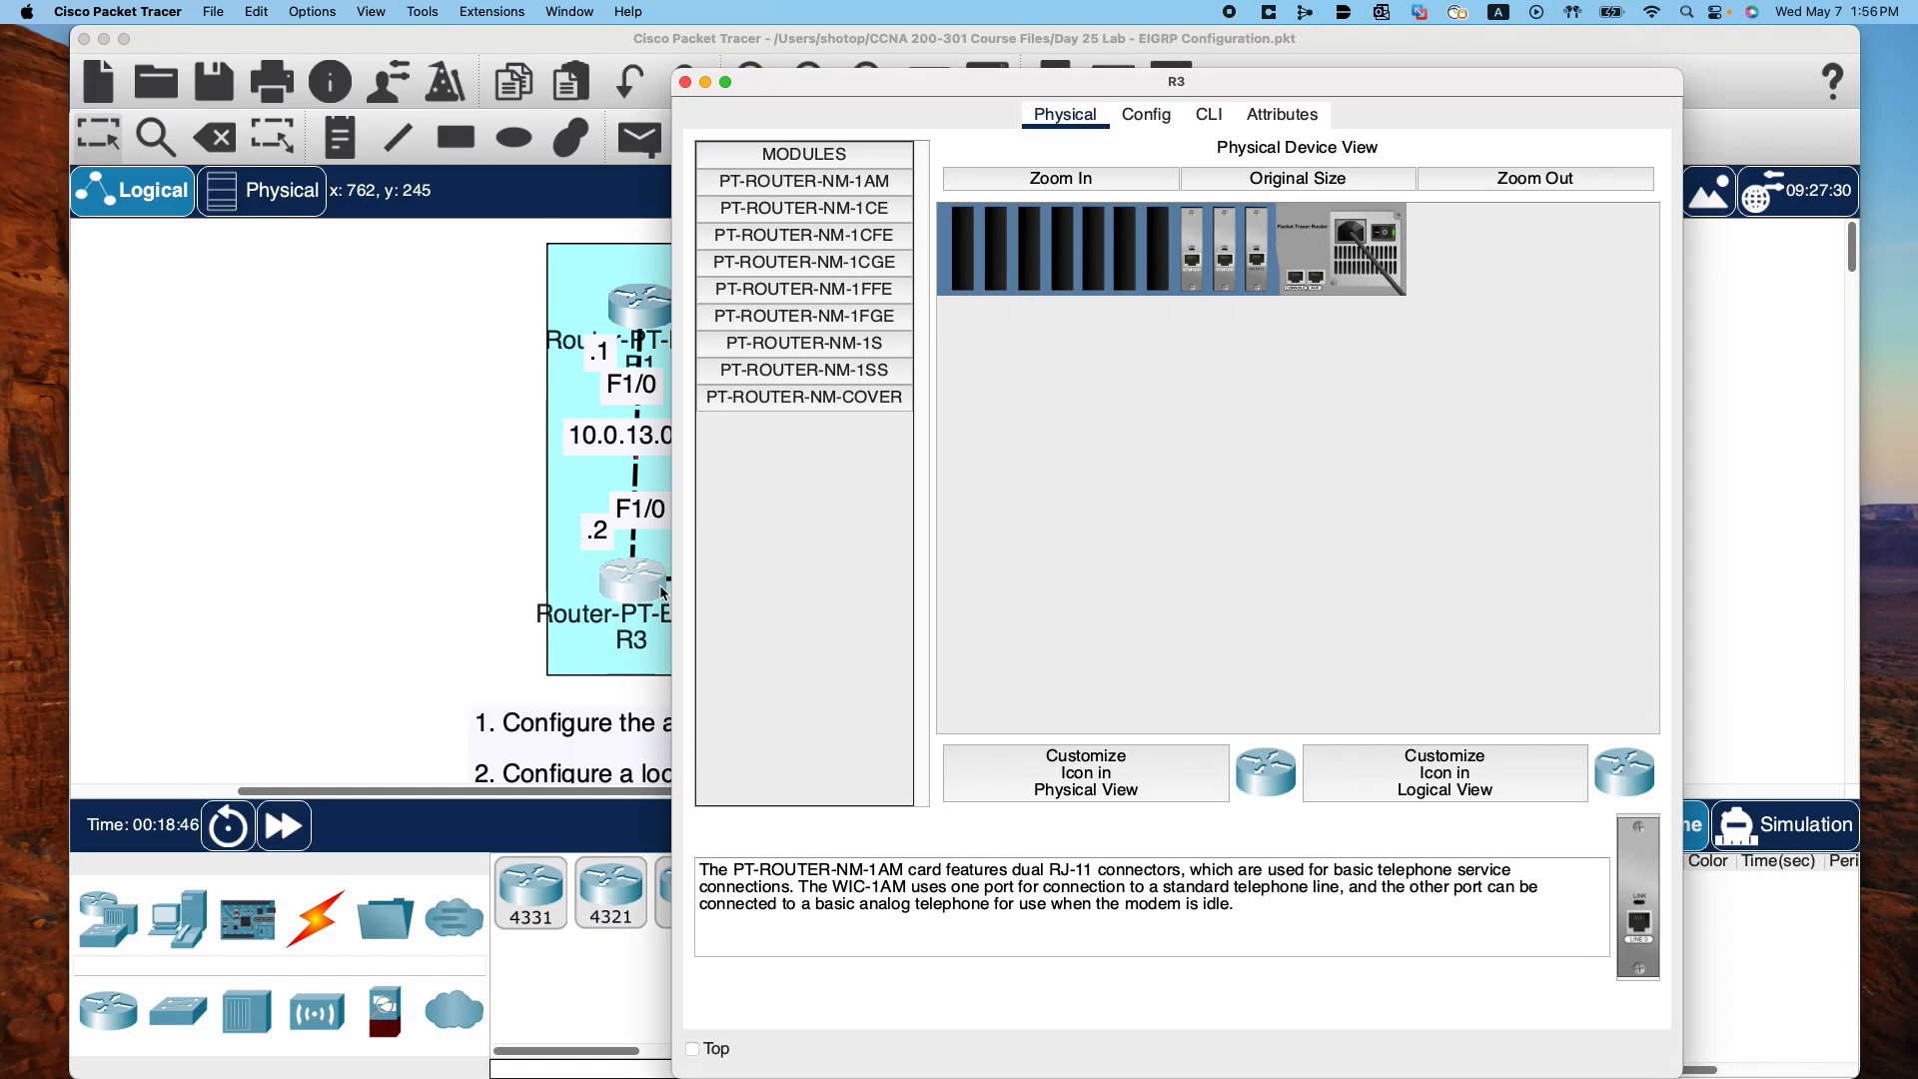
{"action": "left_click", "coordinate": [1209, 114]}
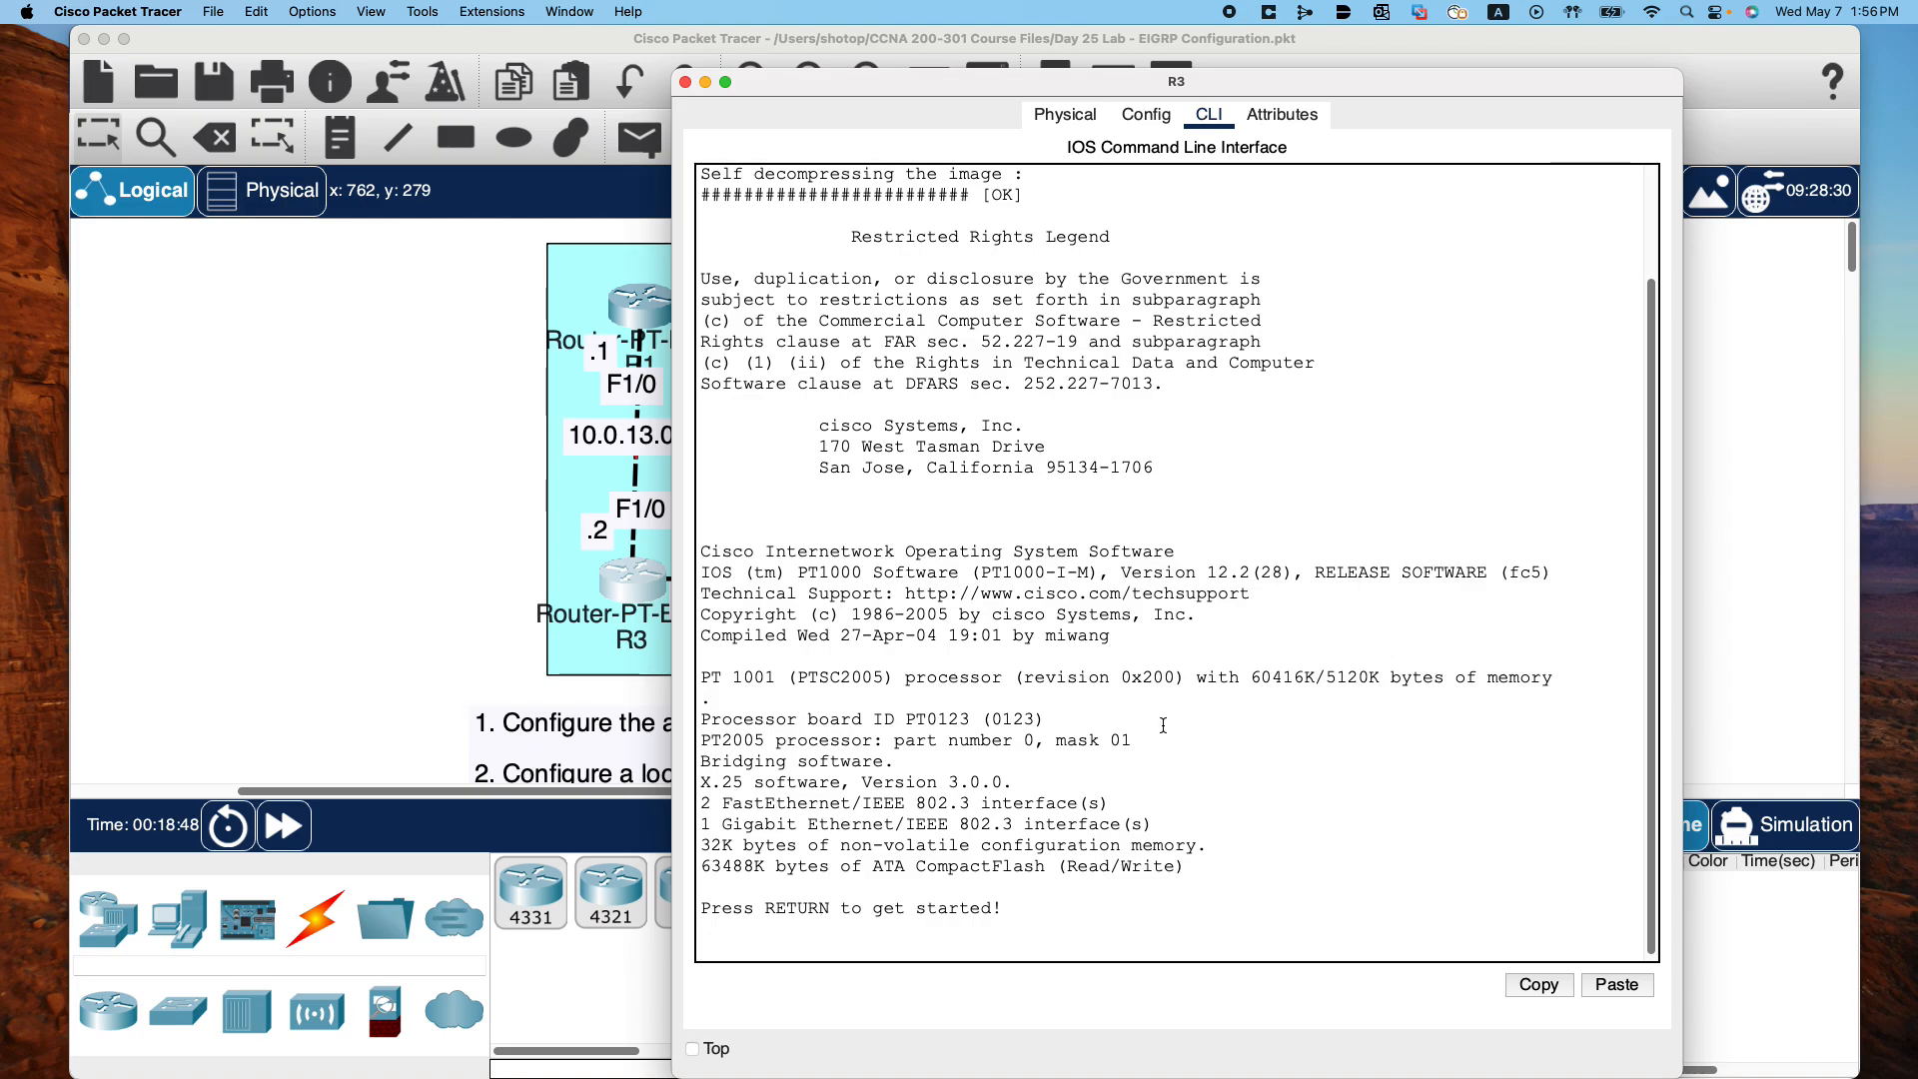
{"action": "left_click_drag", "start_coordinate": [1682, 1073], "coordinate": [1670, 423]}
{"action": "left_click_drag", "start_coordinate": [1269, 80], "coordinate": [1019, 171]}
{"action": "scroll", "coordinate": [1000, 359], "scroll_direction": "down", "scroll_amount": 5}
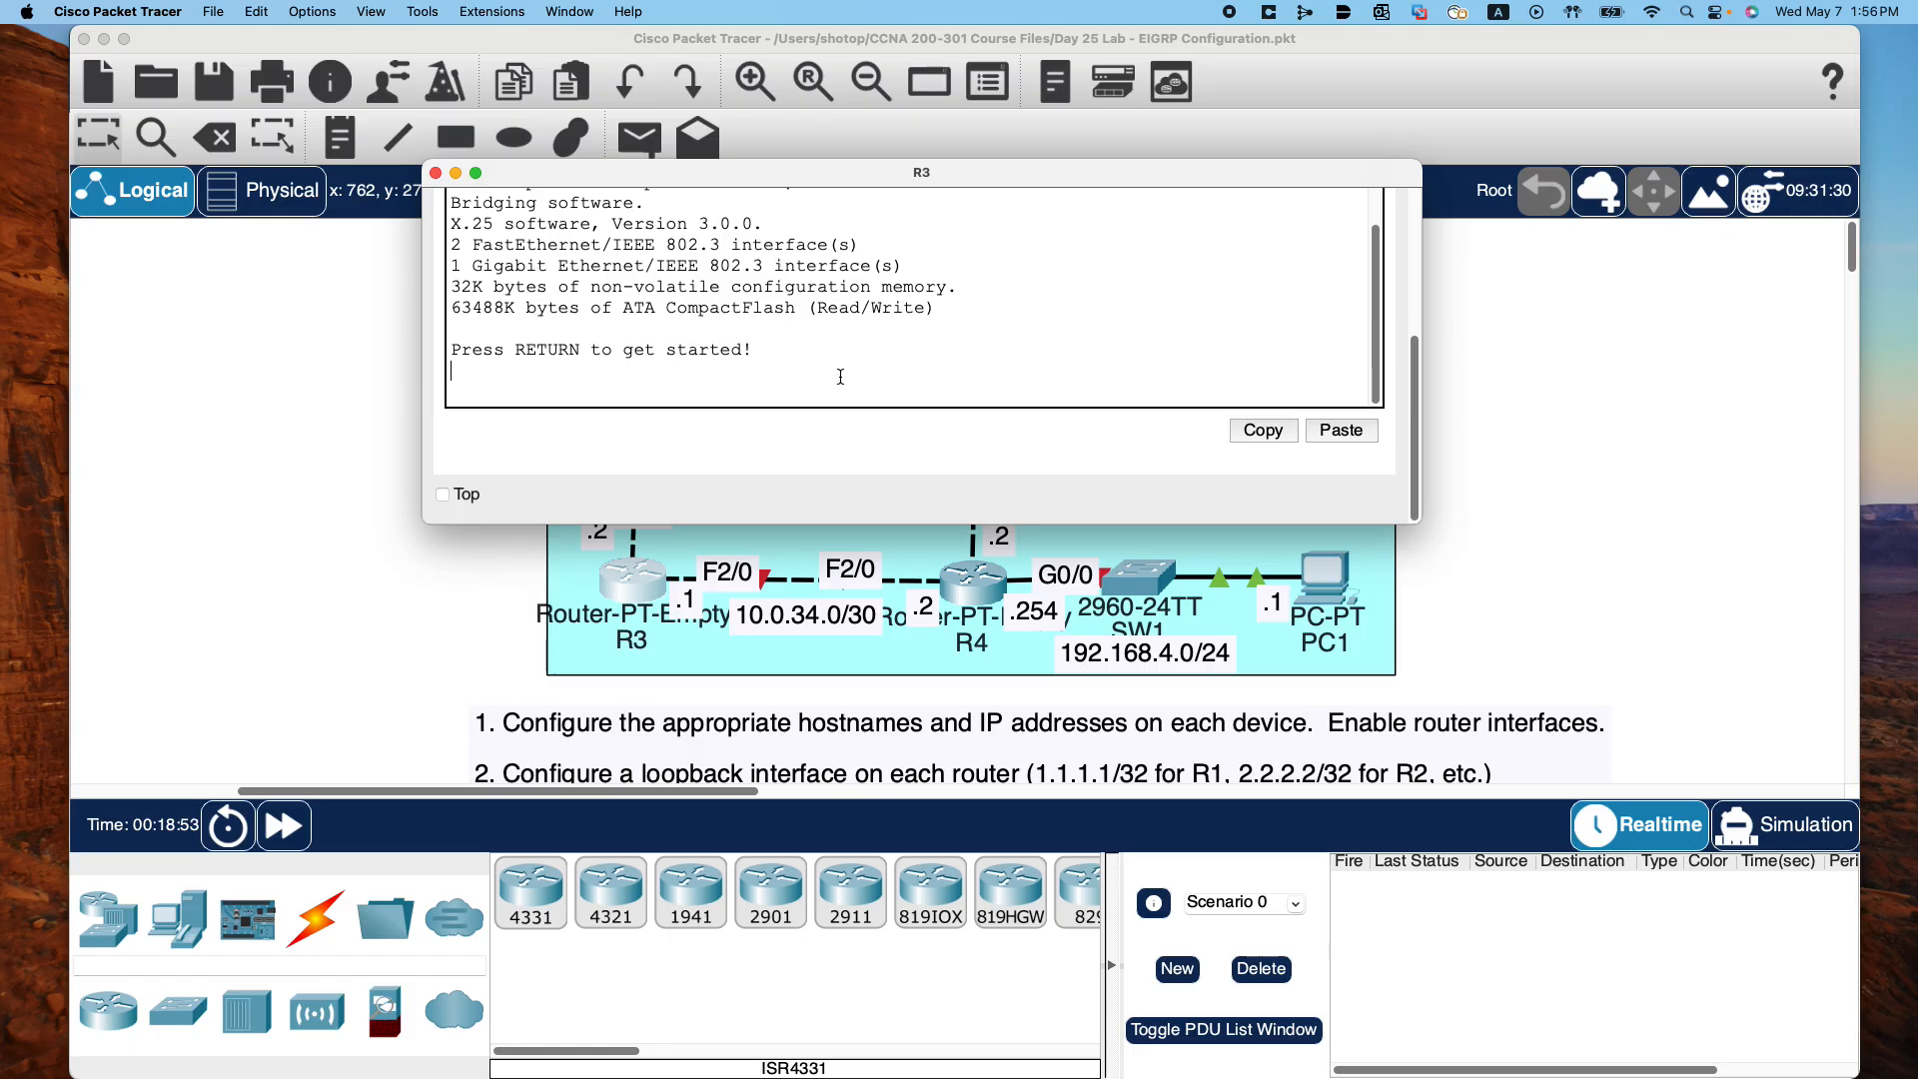
Start the R3 console session, enter privileged mode and enter global configuration mode
{"action": "key", "text": "Return"}
{"action": "type", "text": "en"}
{"action": "key", "text": "Return"}
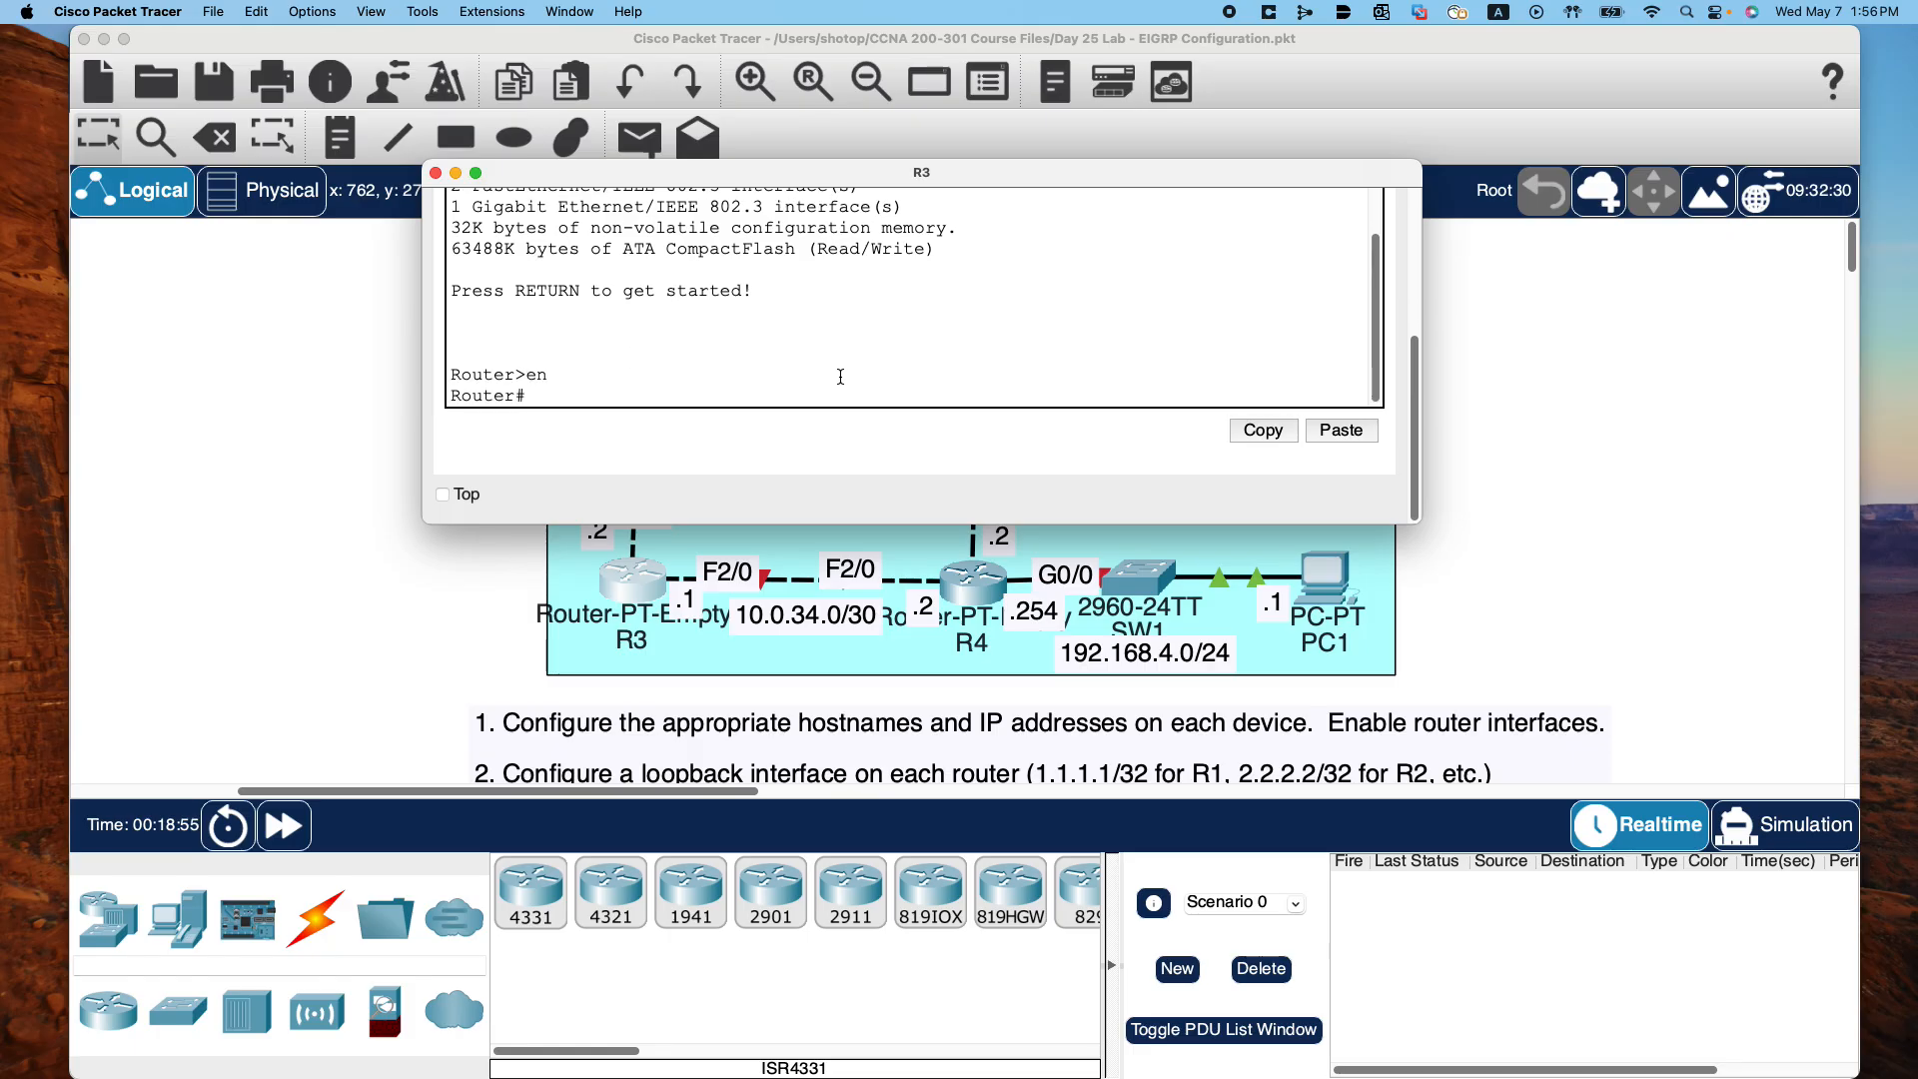
{"action": "type", "text": "conf"}
{"action": "type", "text": " t"}
{"action": "key", "text": "Return"}
Set R3's hostname to Router3
{"action": "type", "text": "h"}
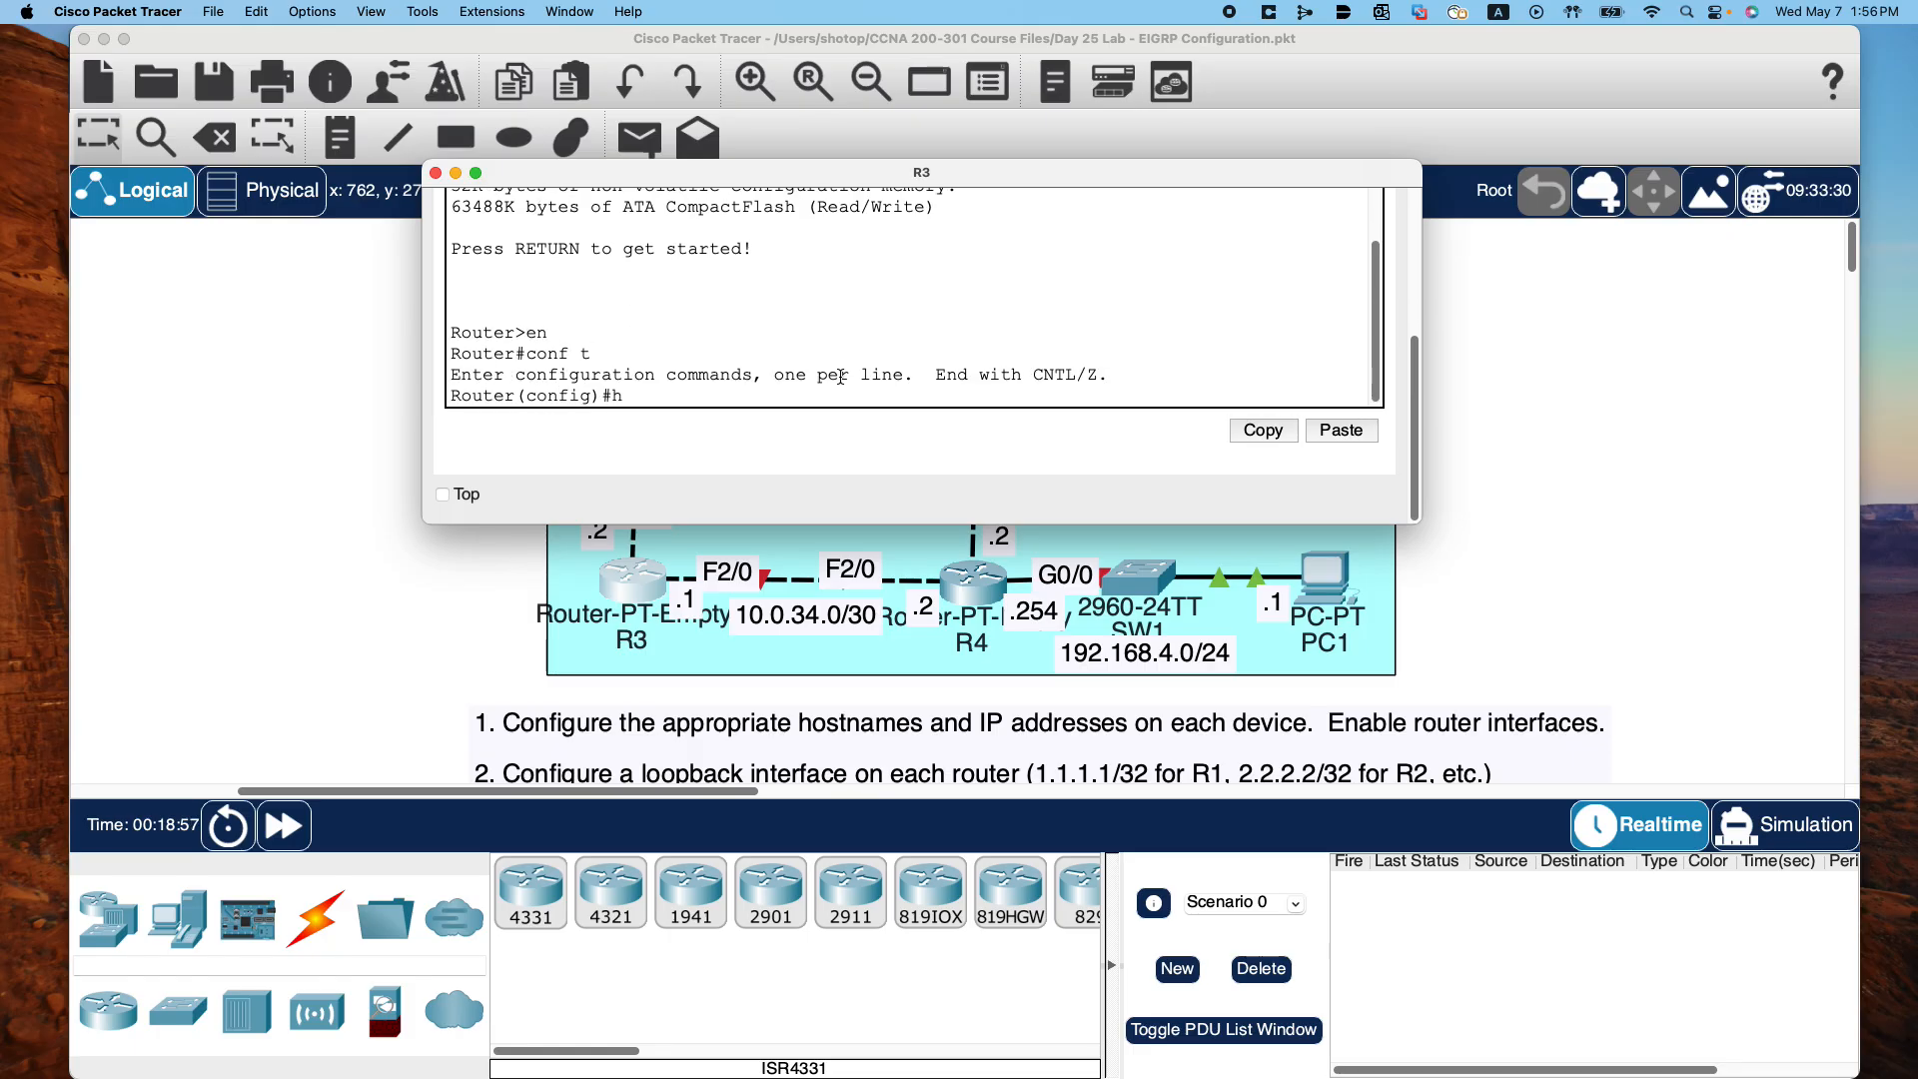
{"action": "type", "text": "ost"}
{"action": "key", "text": "Tab"}
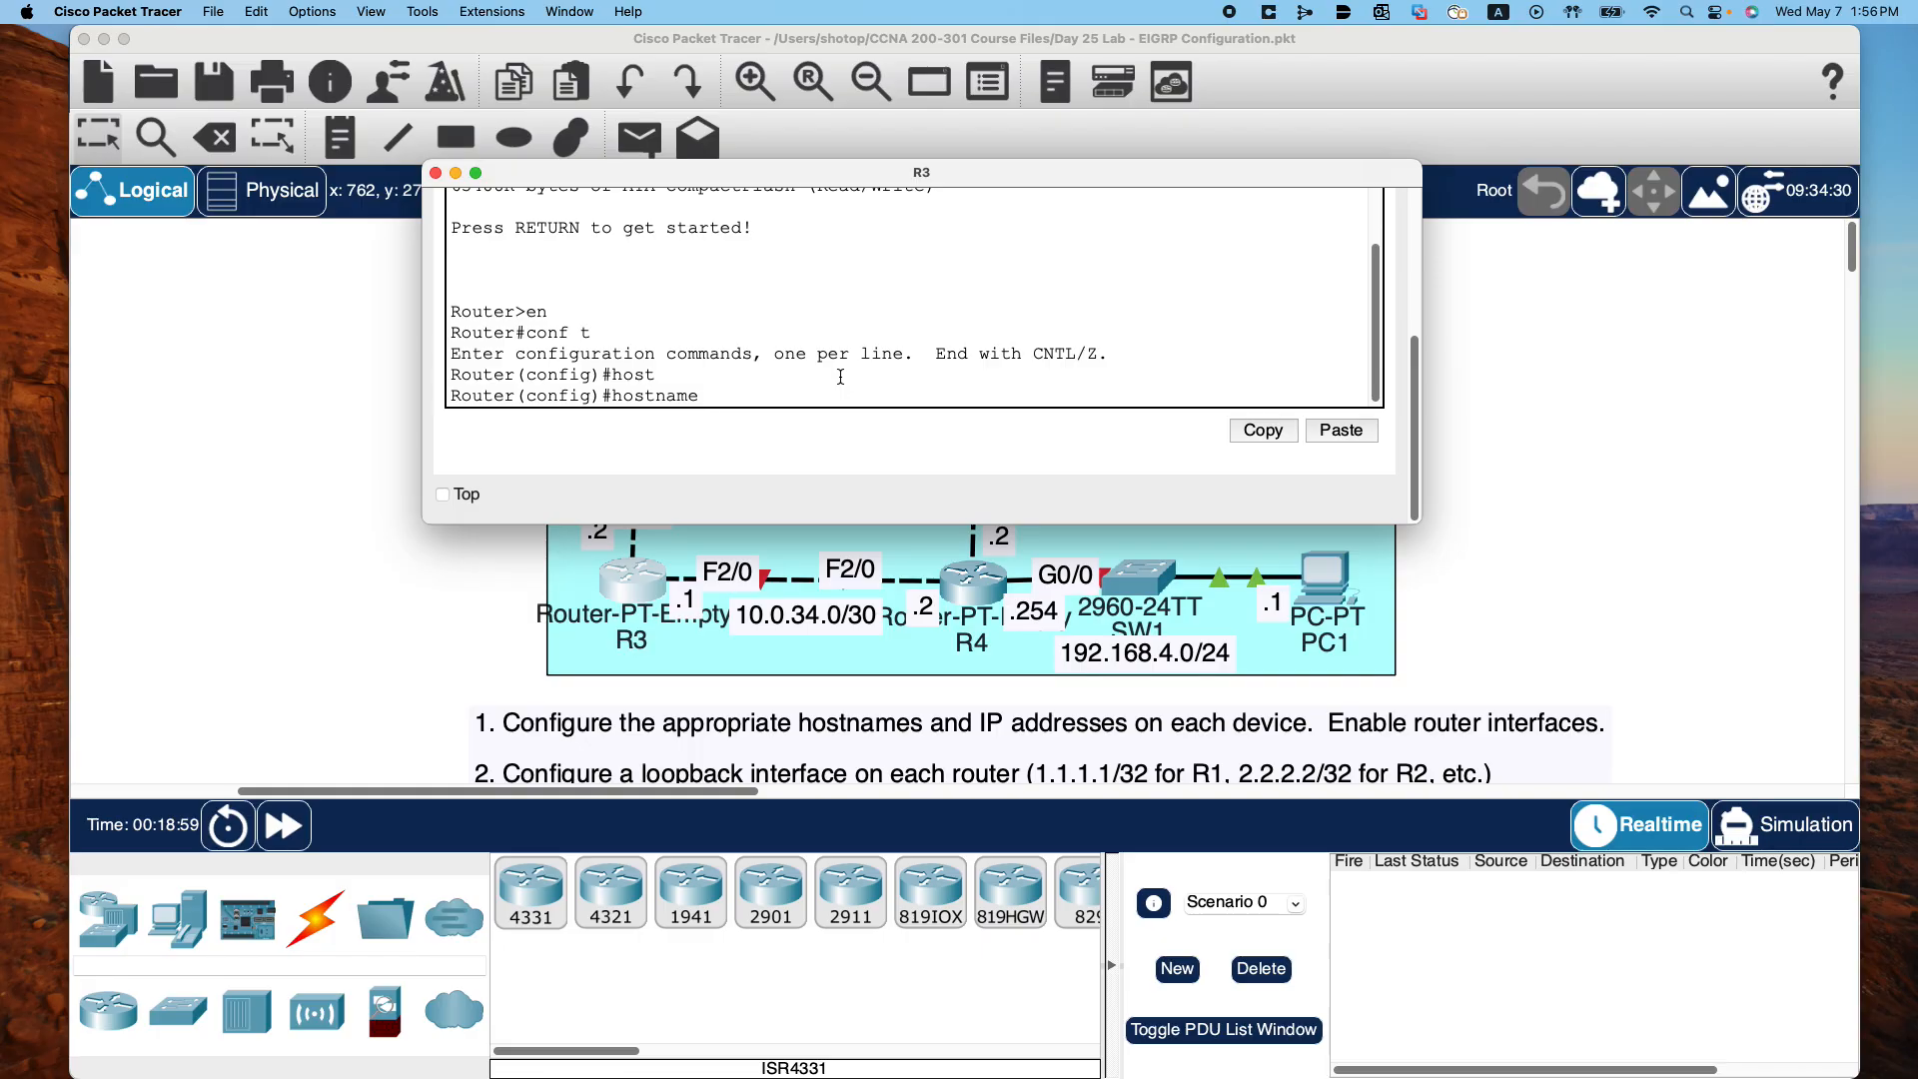
{"action": "type", "text": "Router3"}
{"action": "key", "text": "Return"}
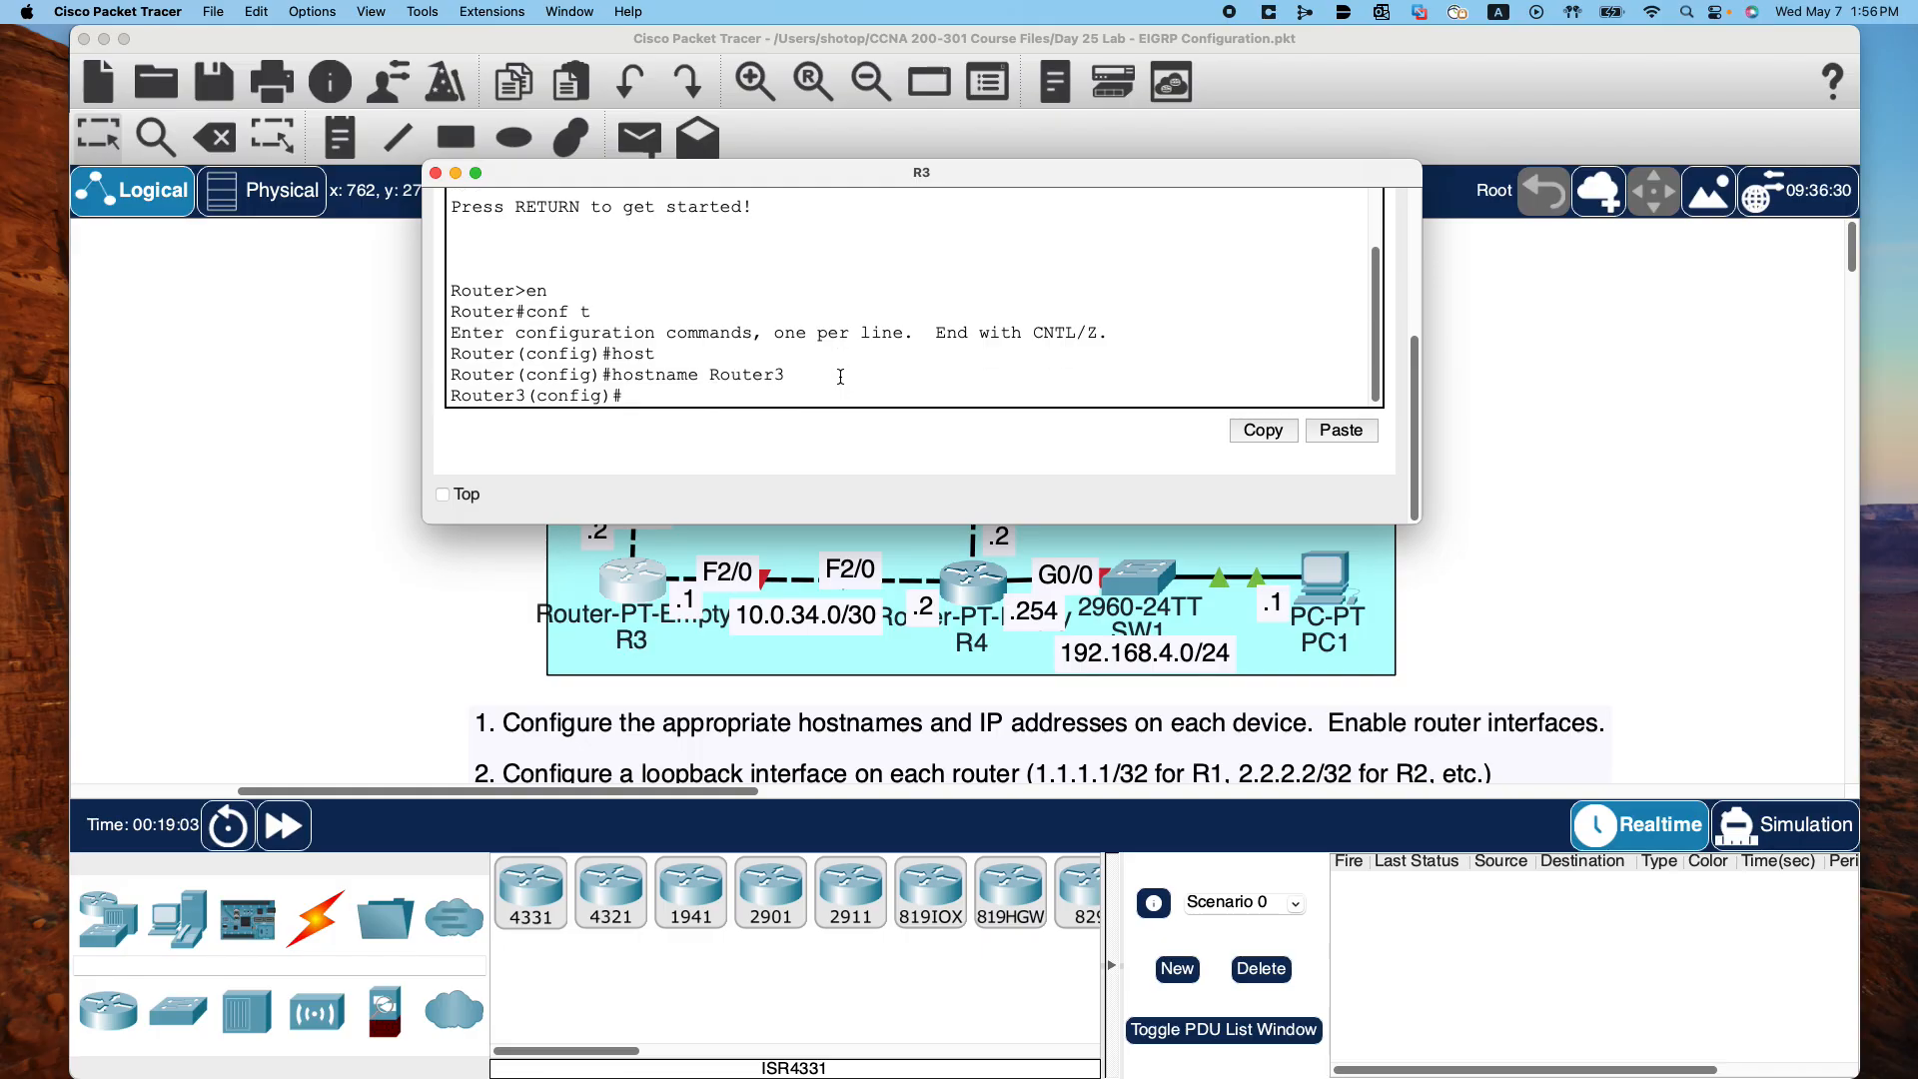
Move the R3 window clear of the F1/0 link labels and enter interface configuration mode for FastEthernet 1/0 on Router3
{"action": "left_click_drag", "start_coordinate": [1014, 172], "coordinate": [1038, 51]}
{"action": "left_click", "coordinate": [860, 252]}
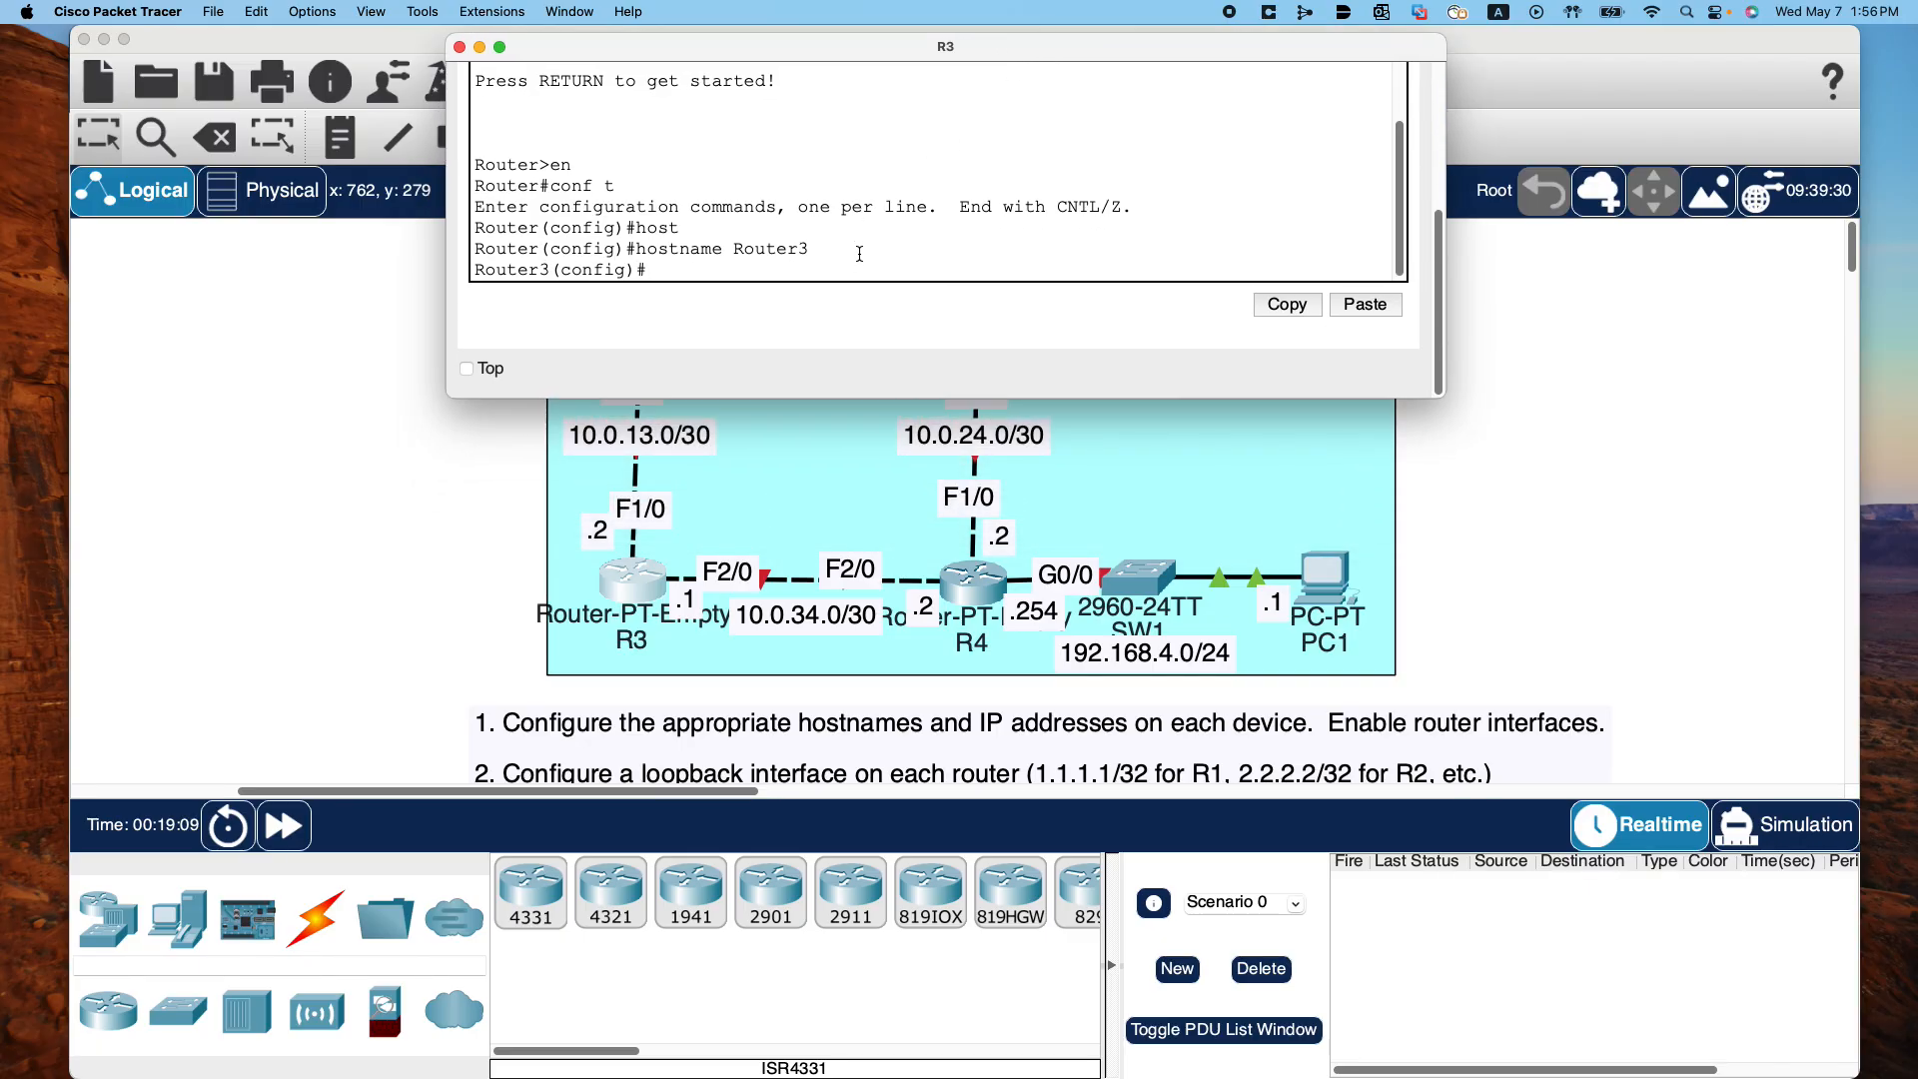
{"action": "type", "text": "int"}
{"action": "key", "text": "Tab"}
{"action": "type", "text": "F"}
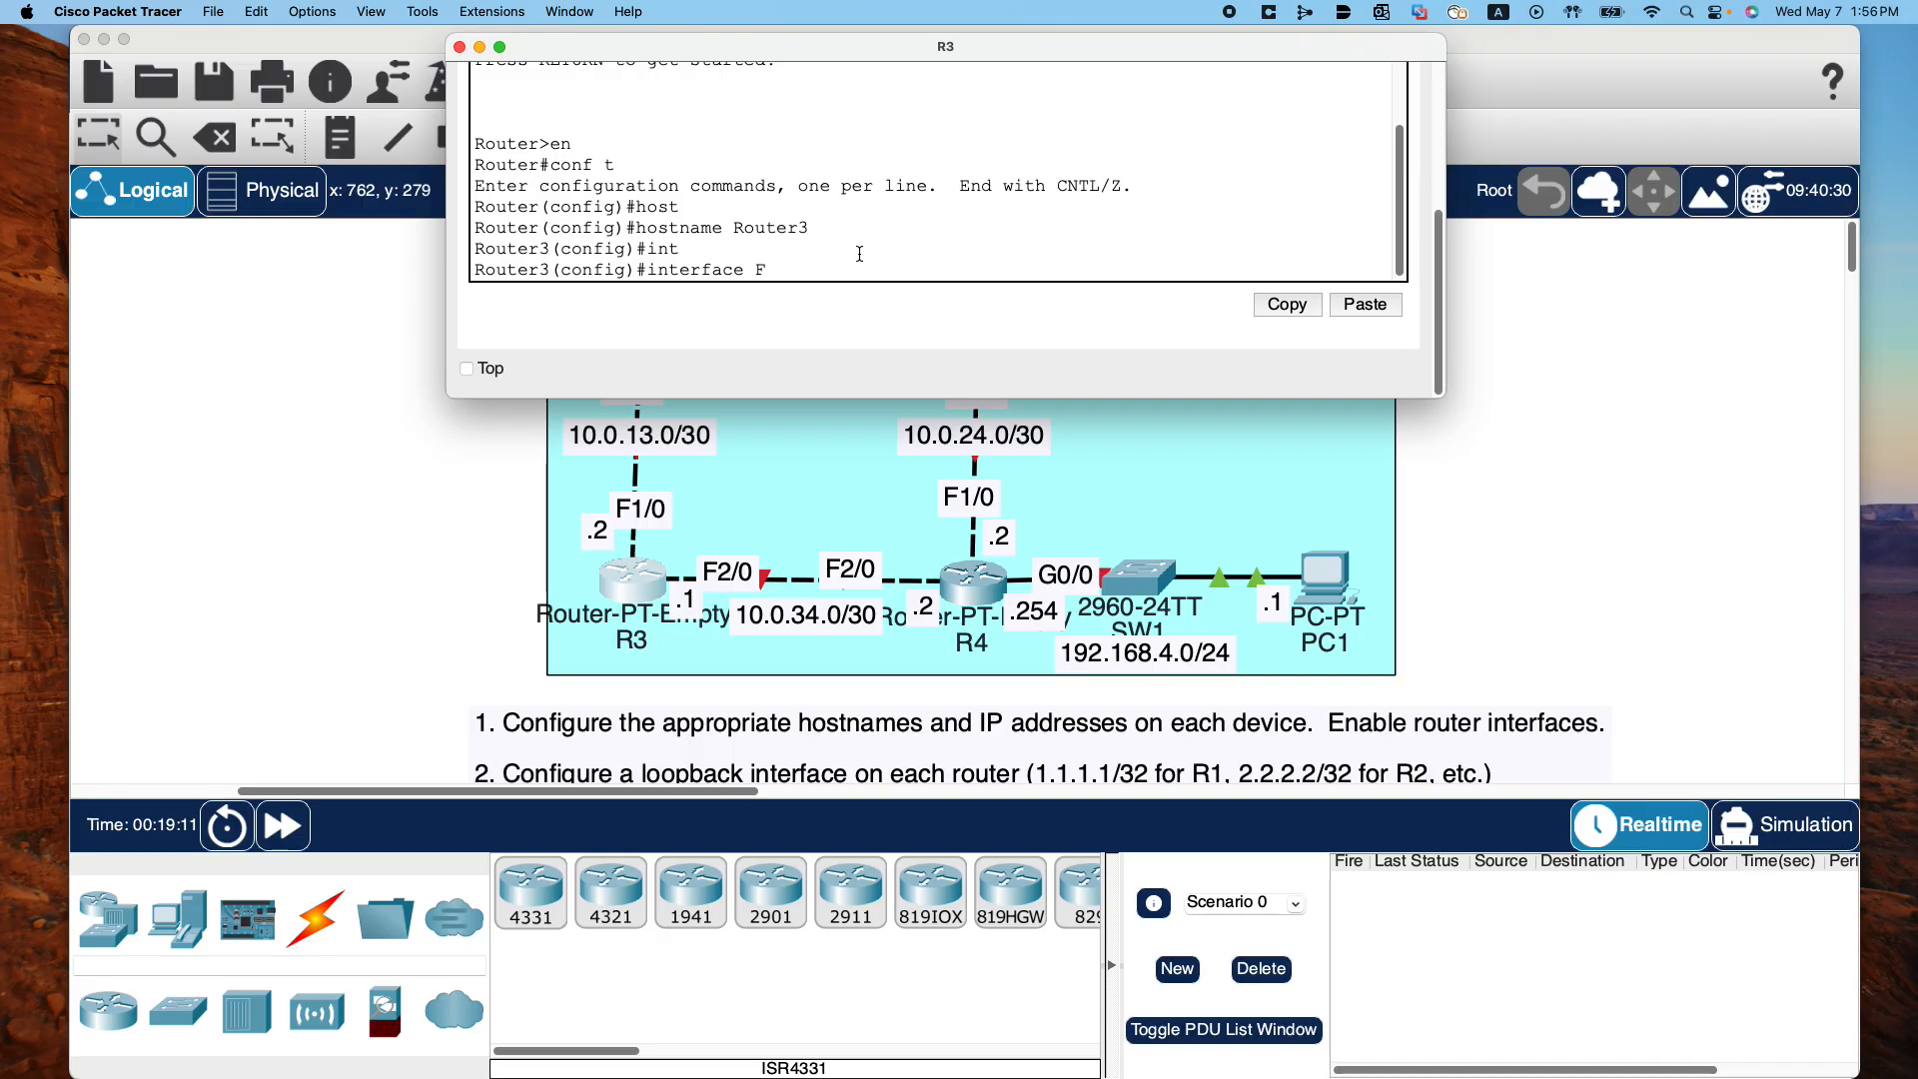
{"action": "type", "text": "a"}
{"action": "key", "text": "Tab"}
{"action": "type", "text": "1/"}
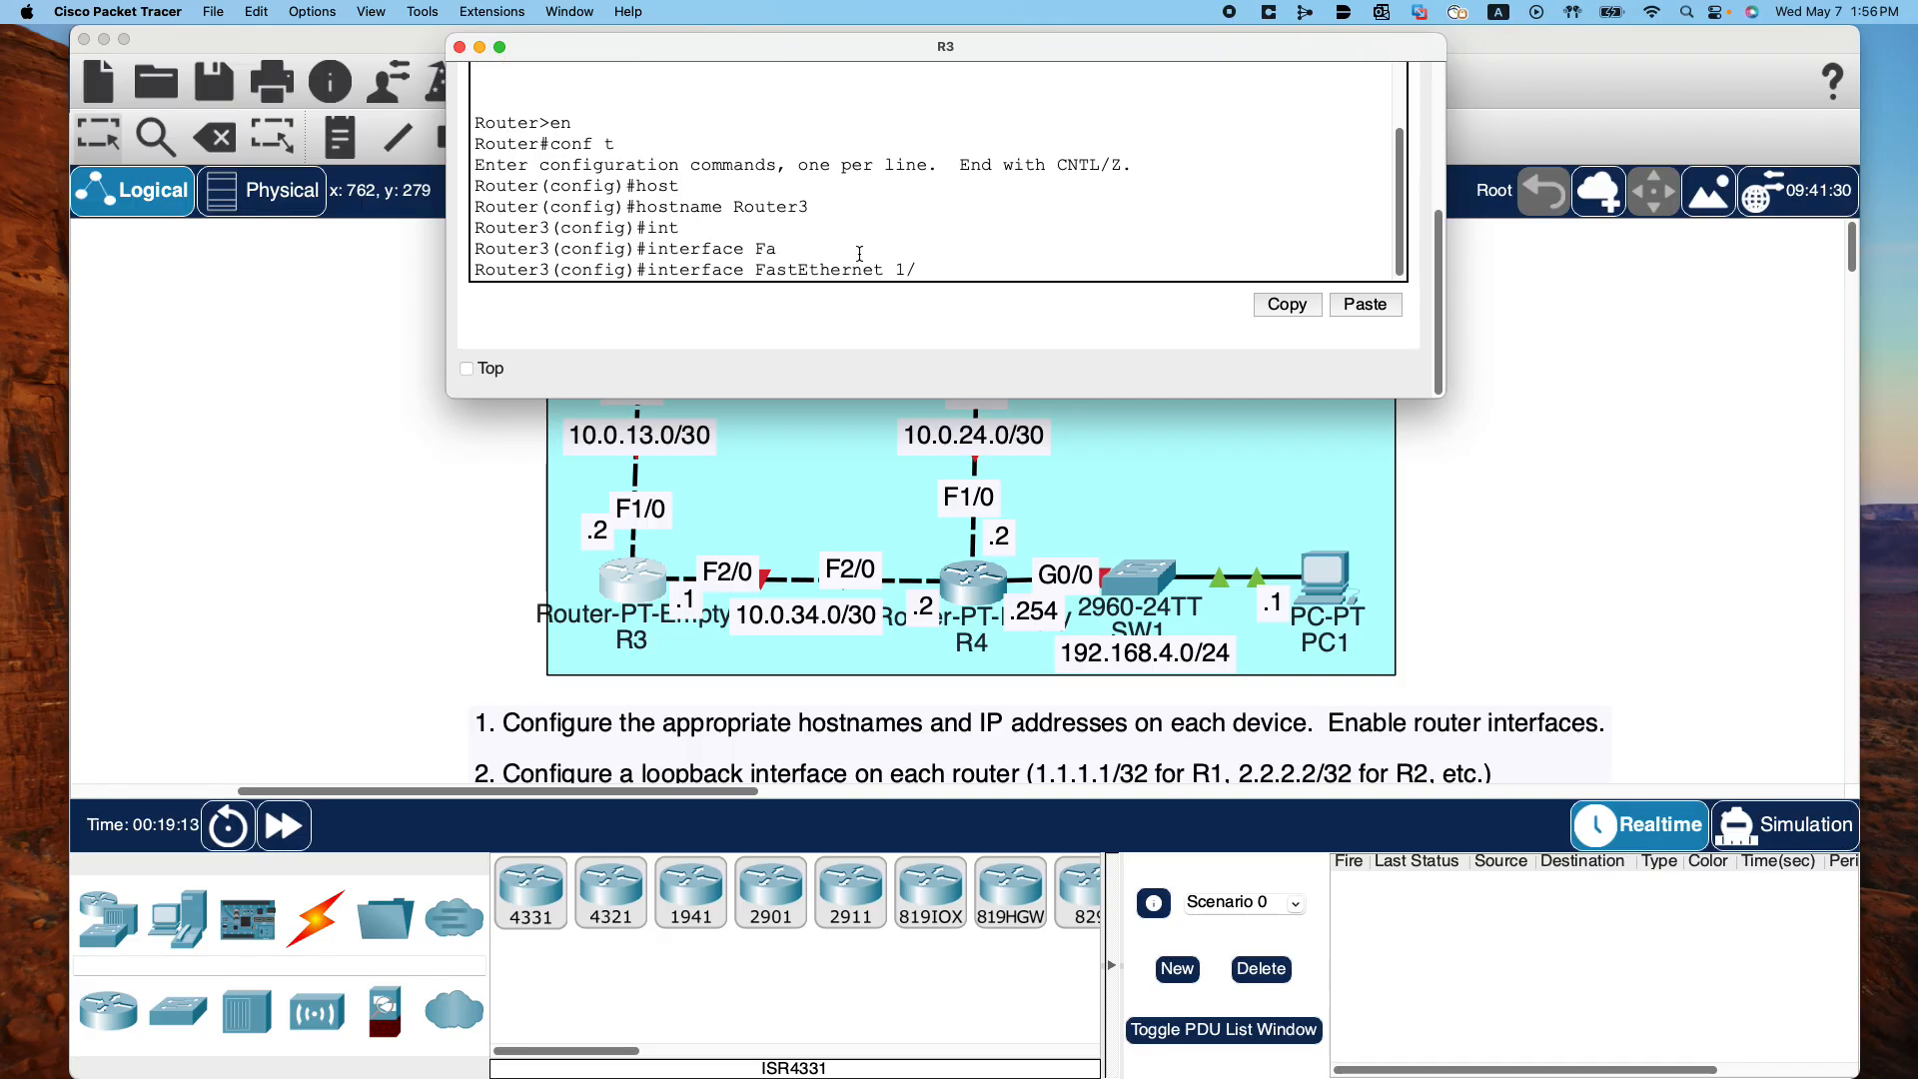
{"action": "type", "text": "0"}
{"action": "key", "text": "Return"}
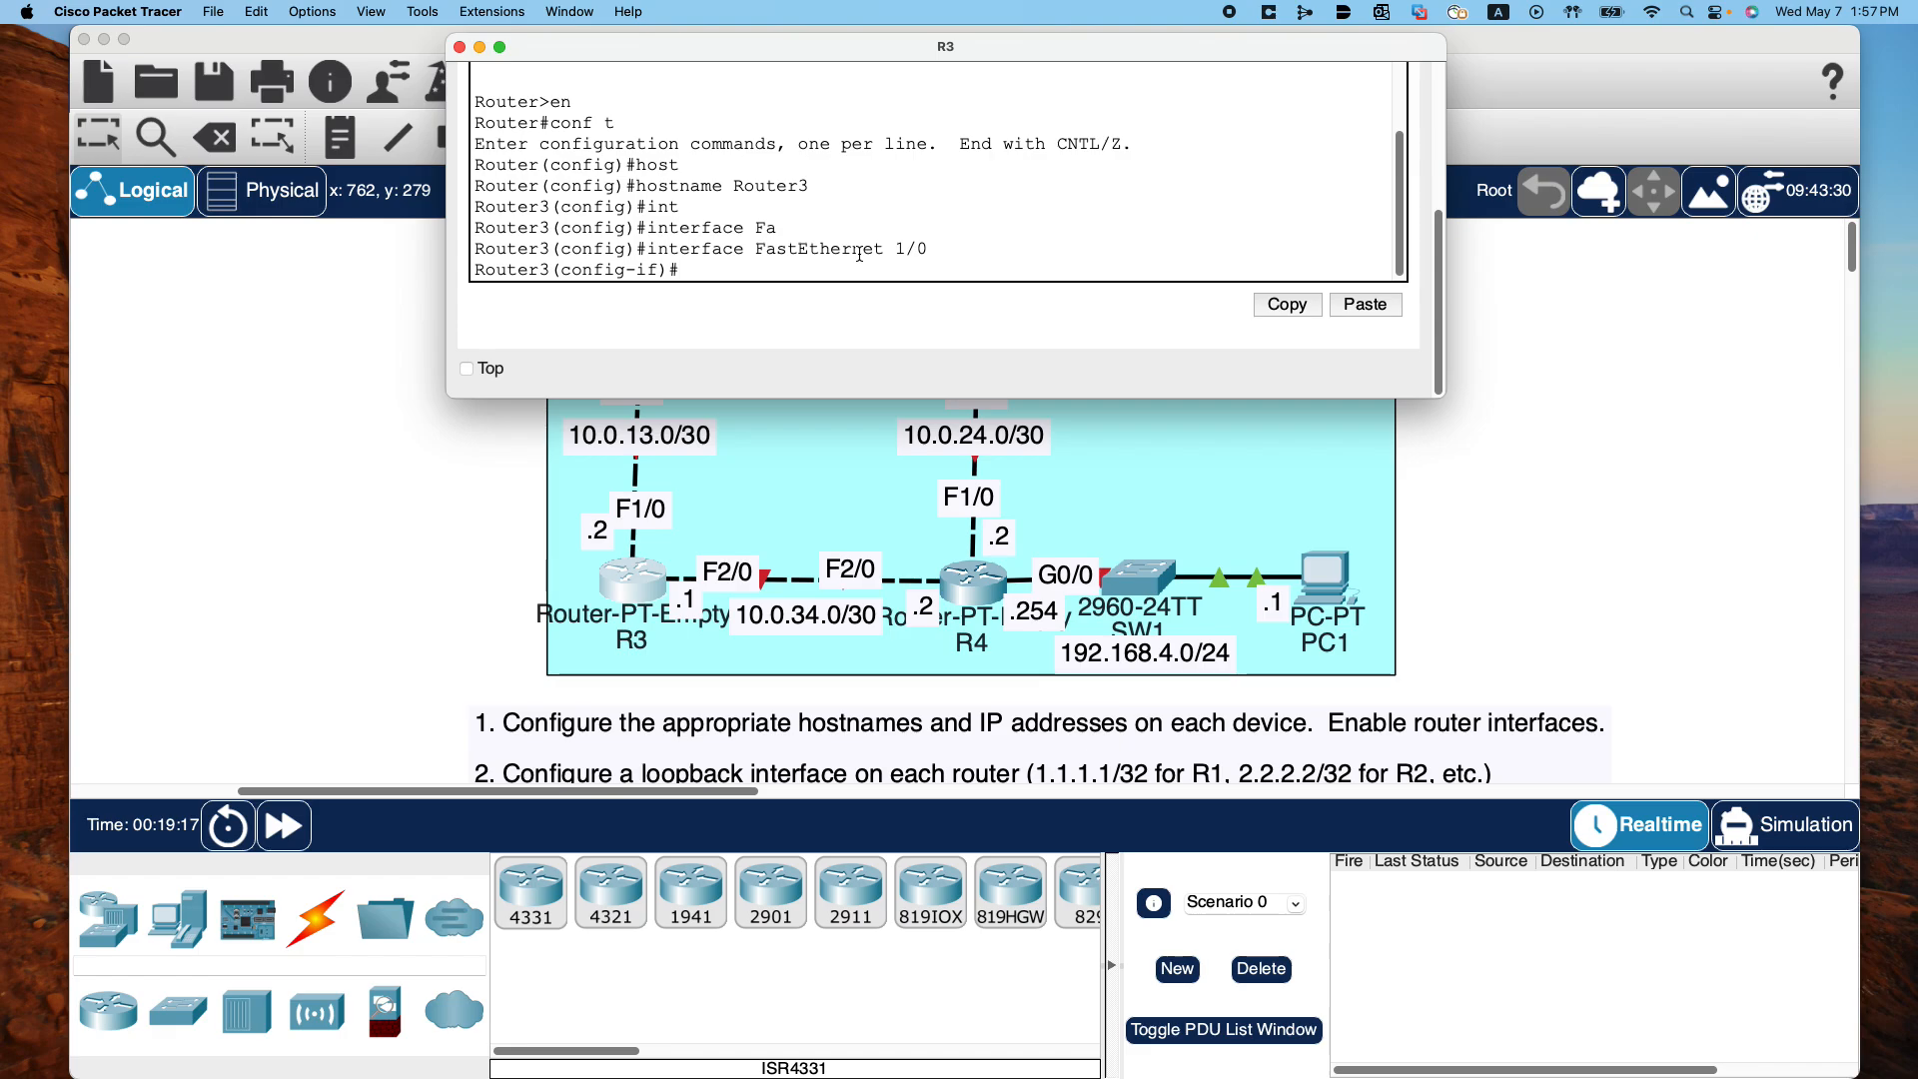
Assign the IP address 10.0.13.2 with subnet mask 255.255.255.252 to Router3's FastEthernet 1/0 interface
{"action": "type", "text": "ip ad"}
{"action": "key", "text": "Tab"}
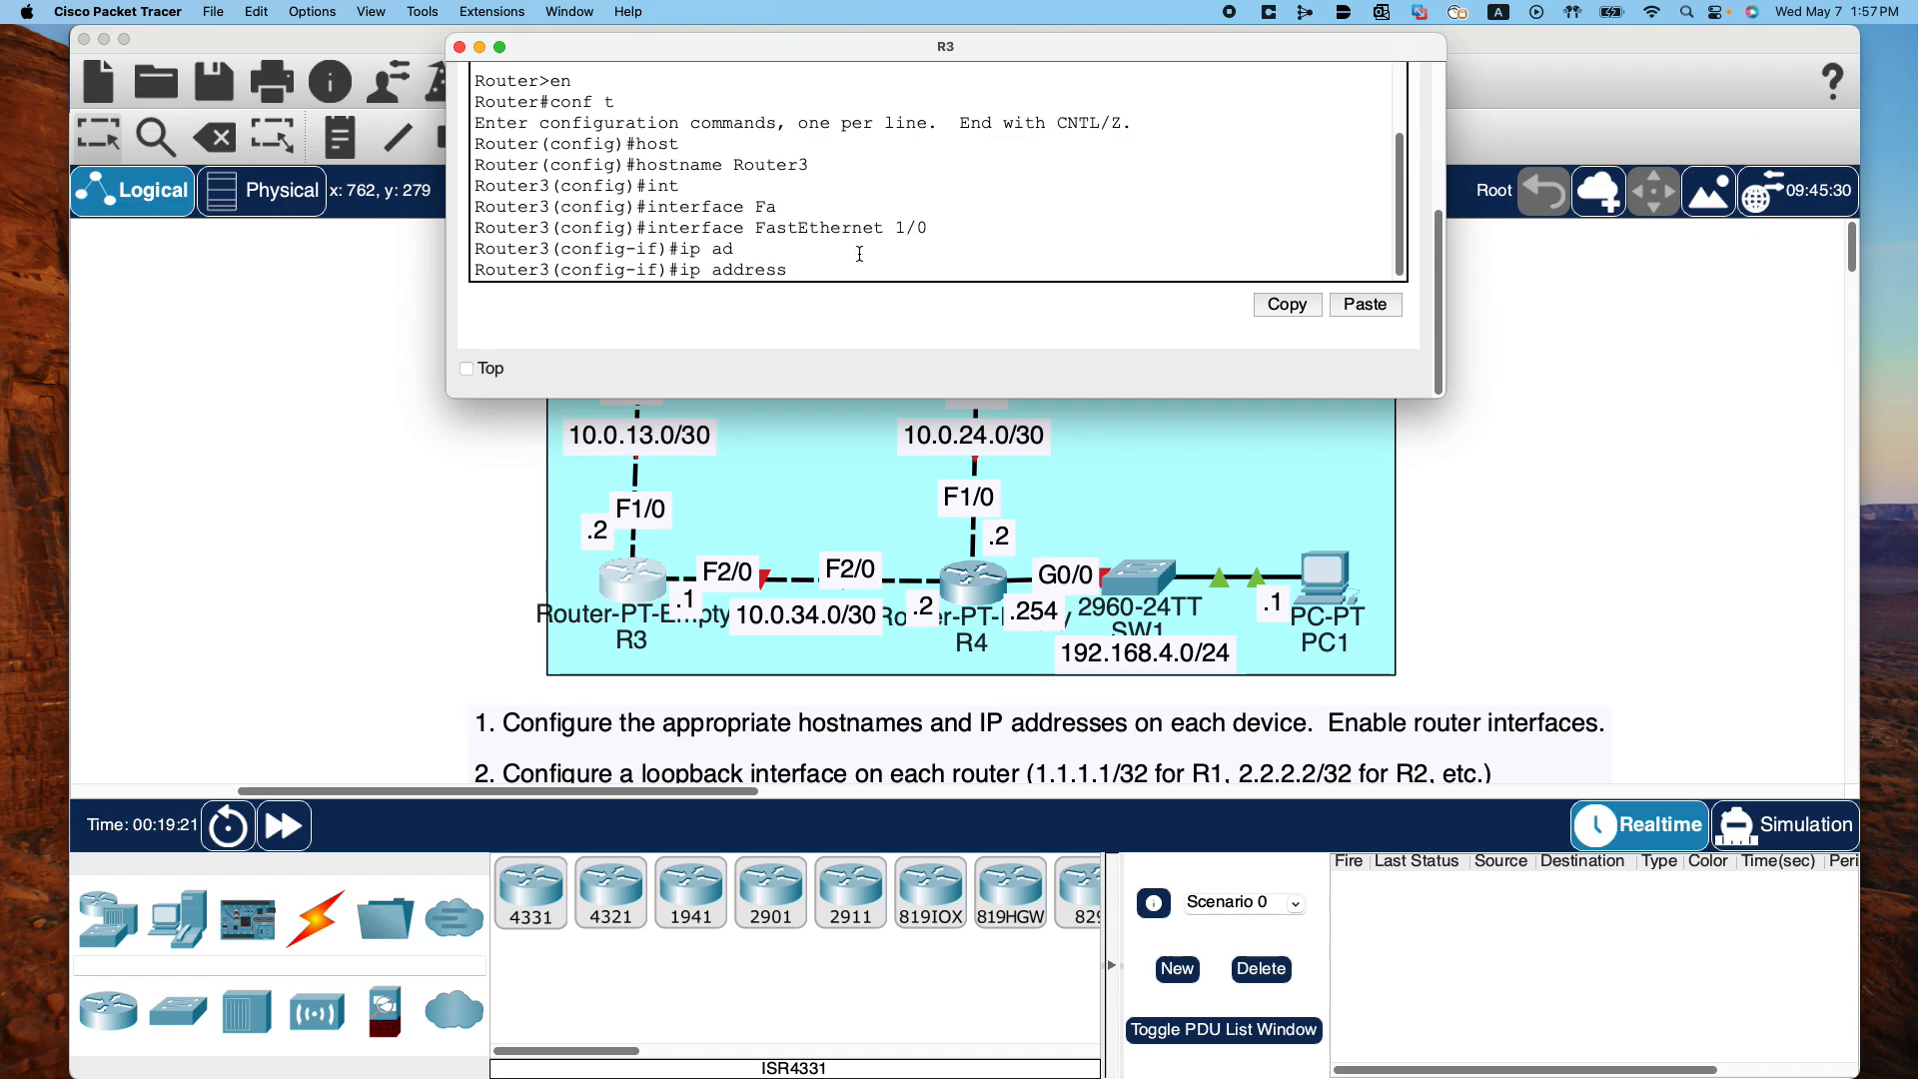
{"action": "type", "text": "10.0.13"}
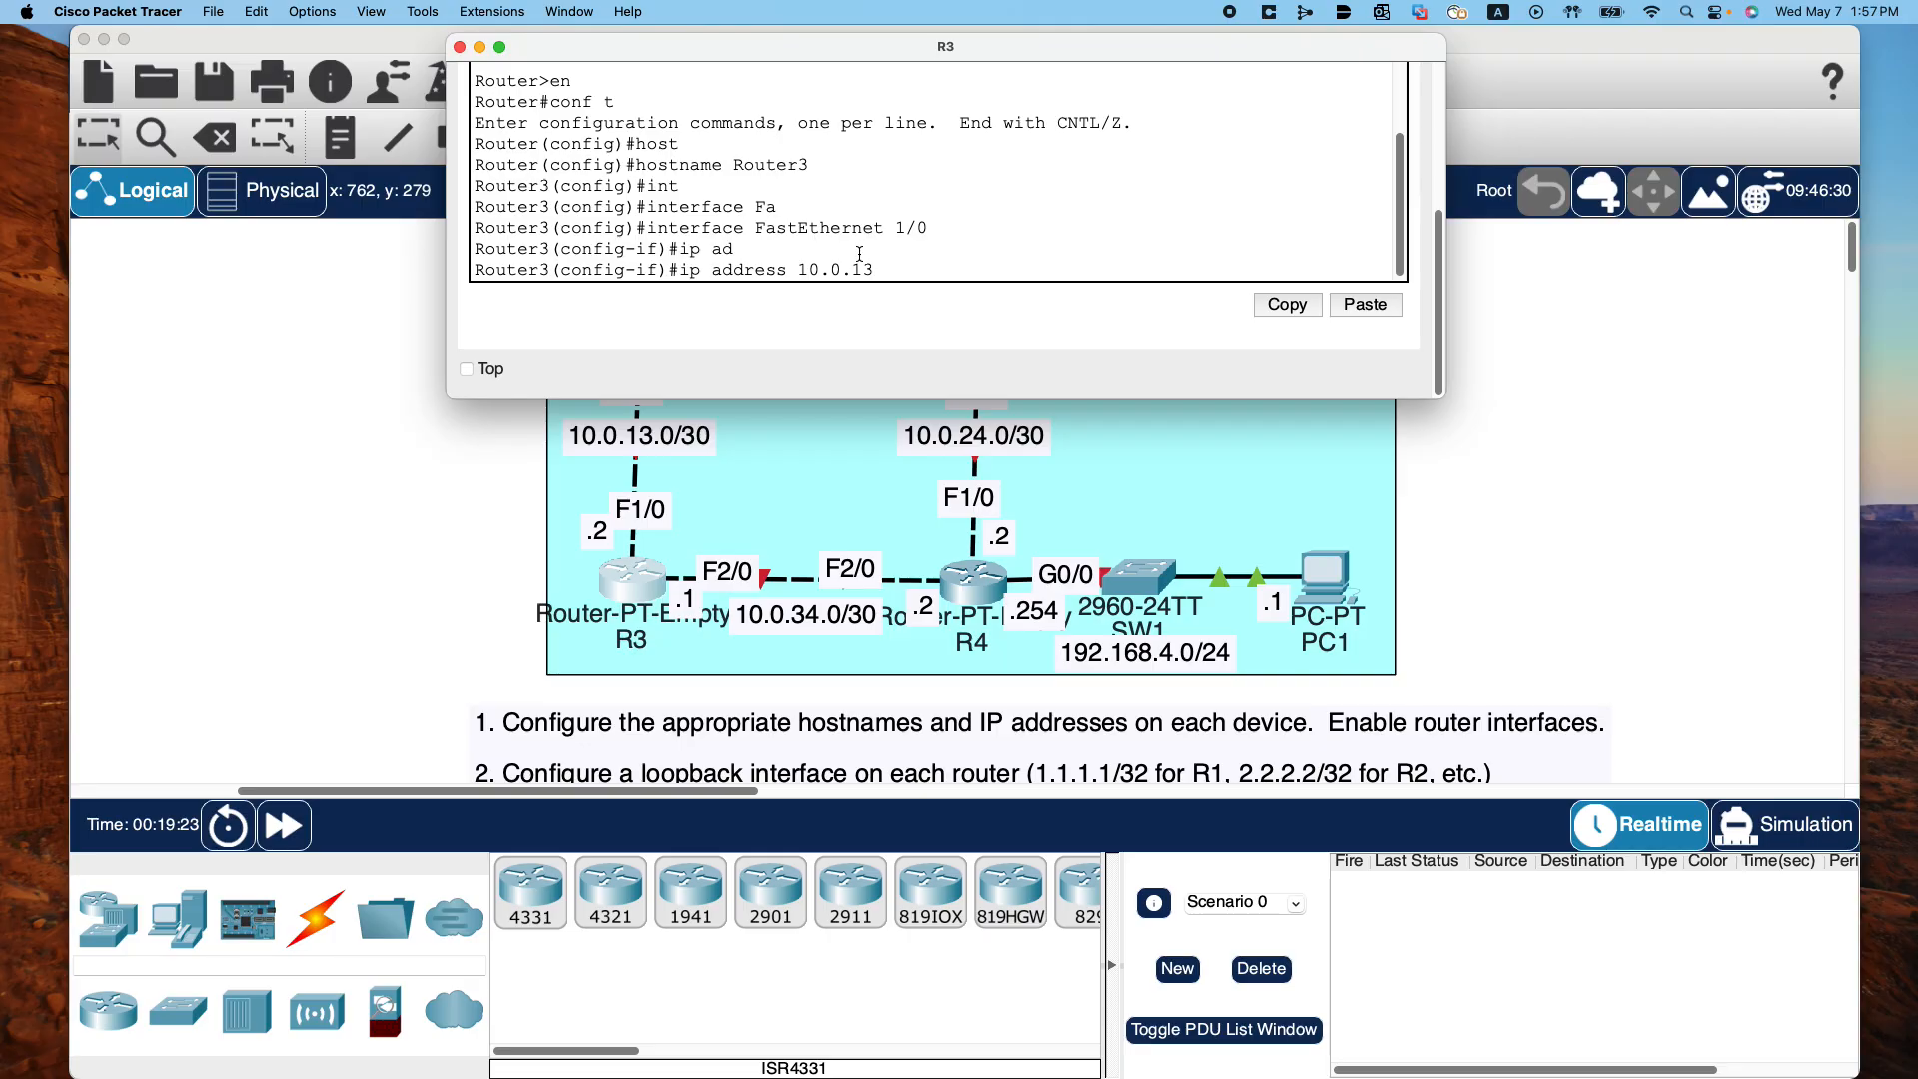
{"action": "type", "text": ".2 255.255.255.252"}
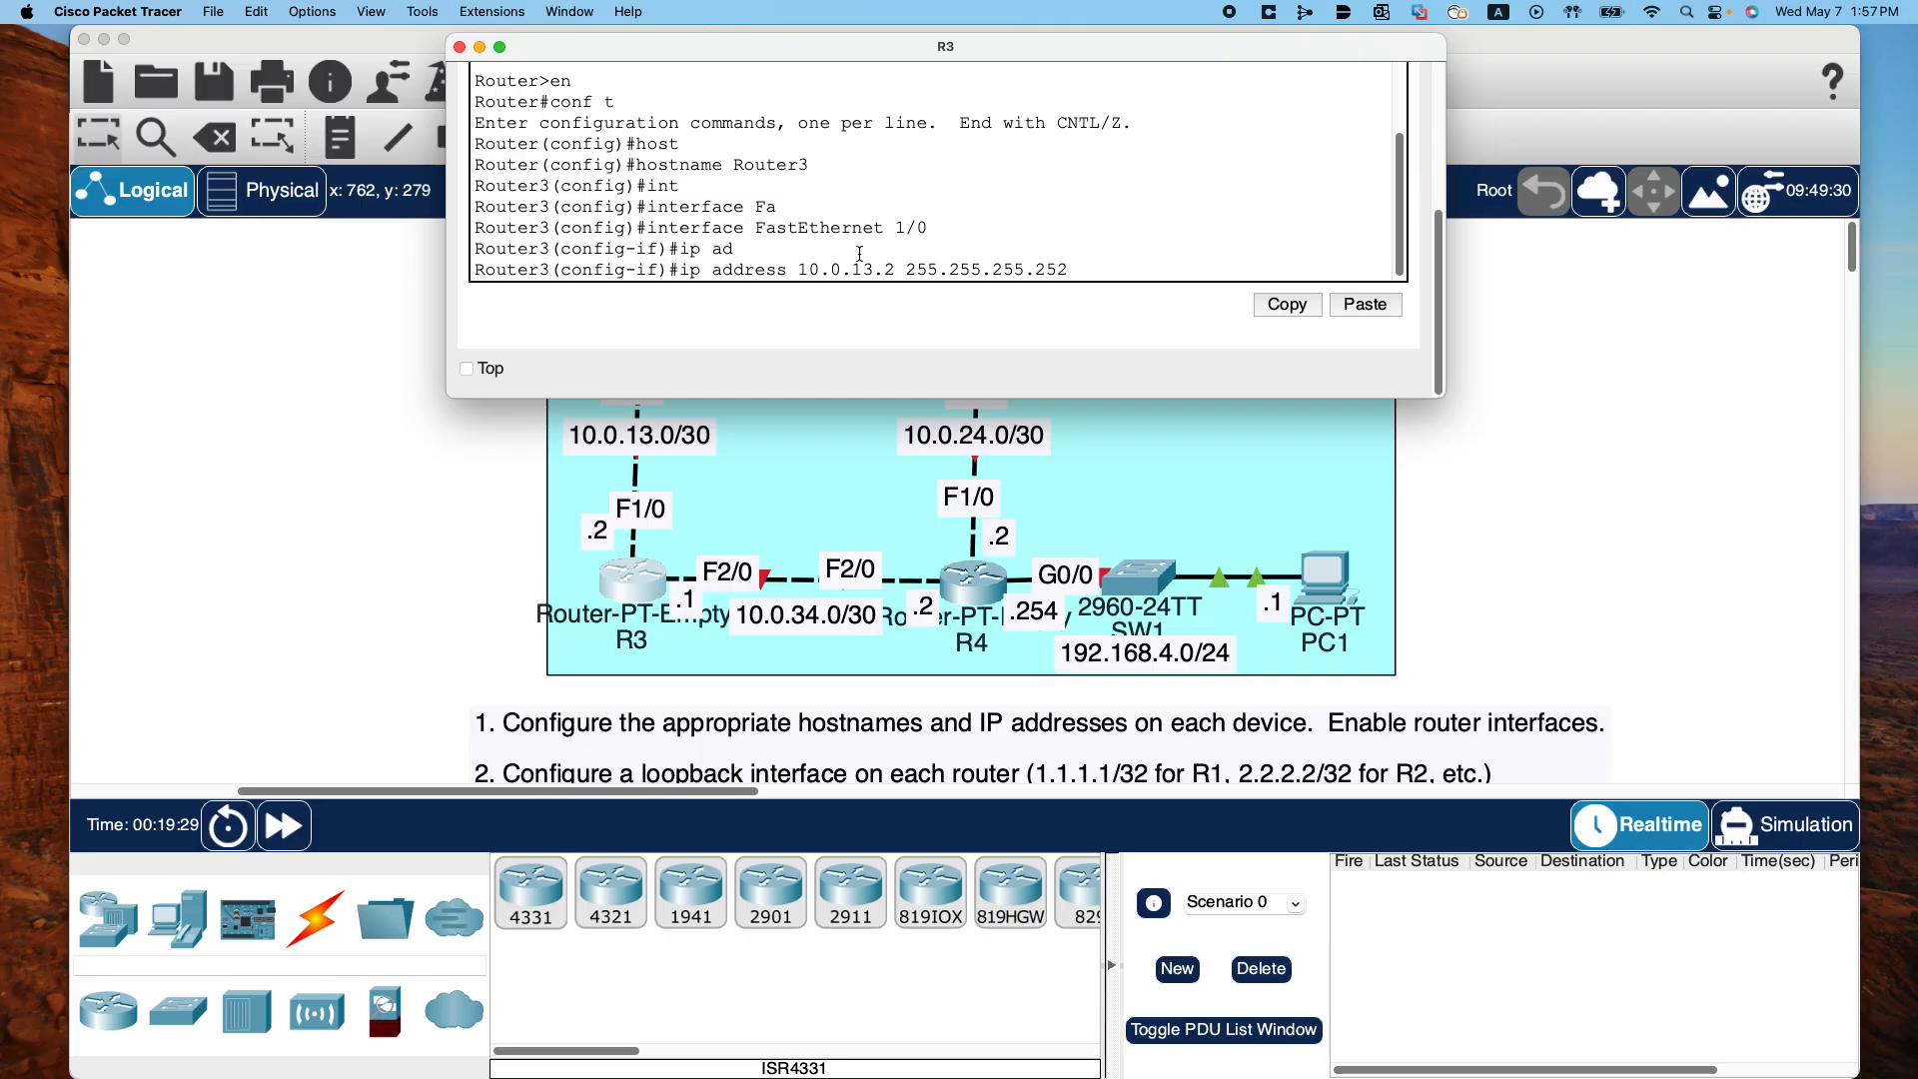
{"action": "key", "text": "Return"}
Leave the FastEthernet 1/0 configuration and enter interface configuration mode for fastEthernet 2/0 on Router3
{"action": "type", "text": "exit"}
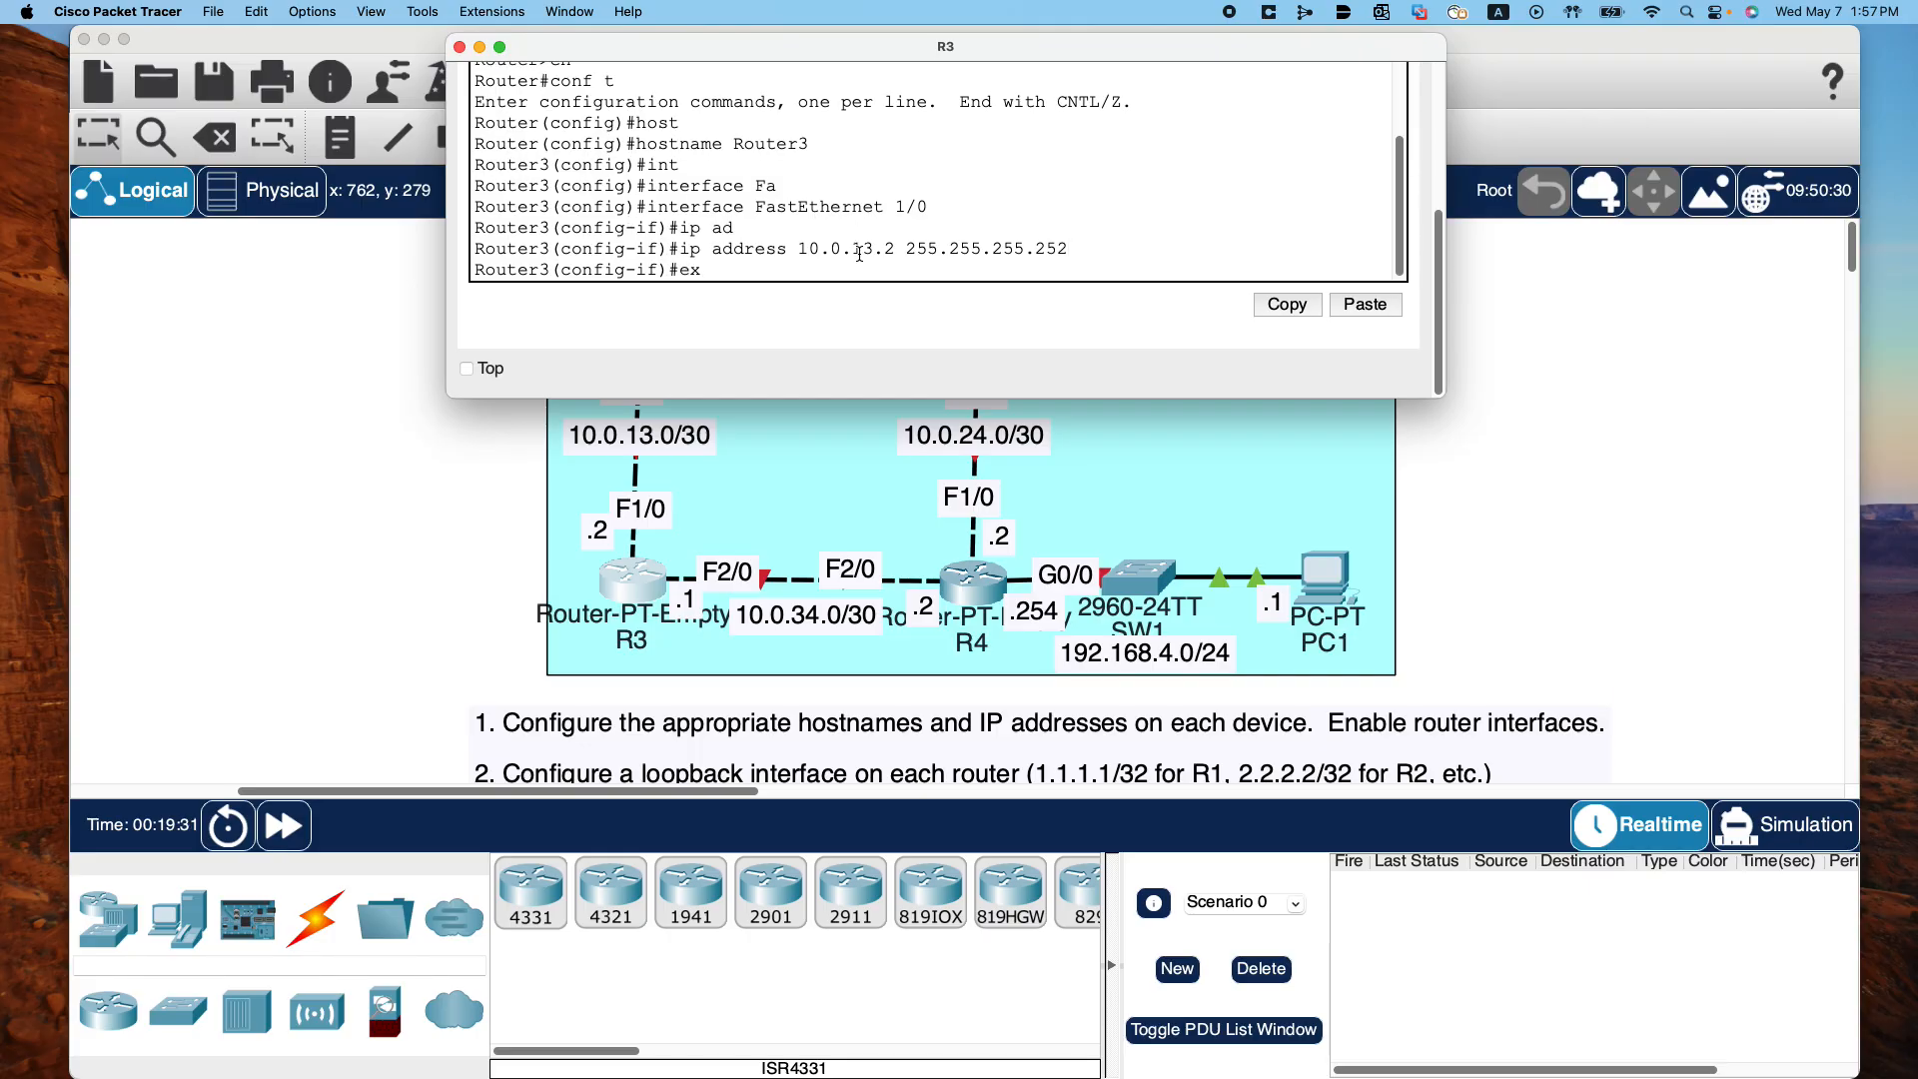
{"action": "key", "text": "Return"}
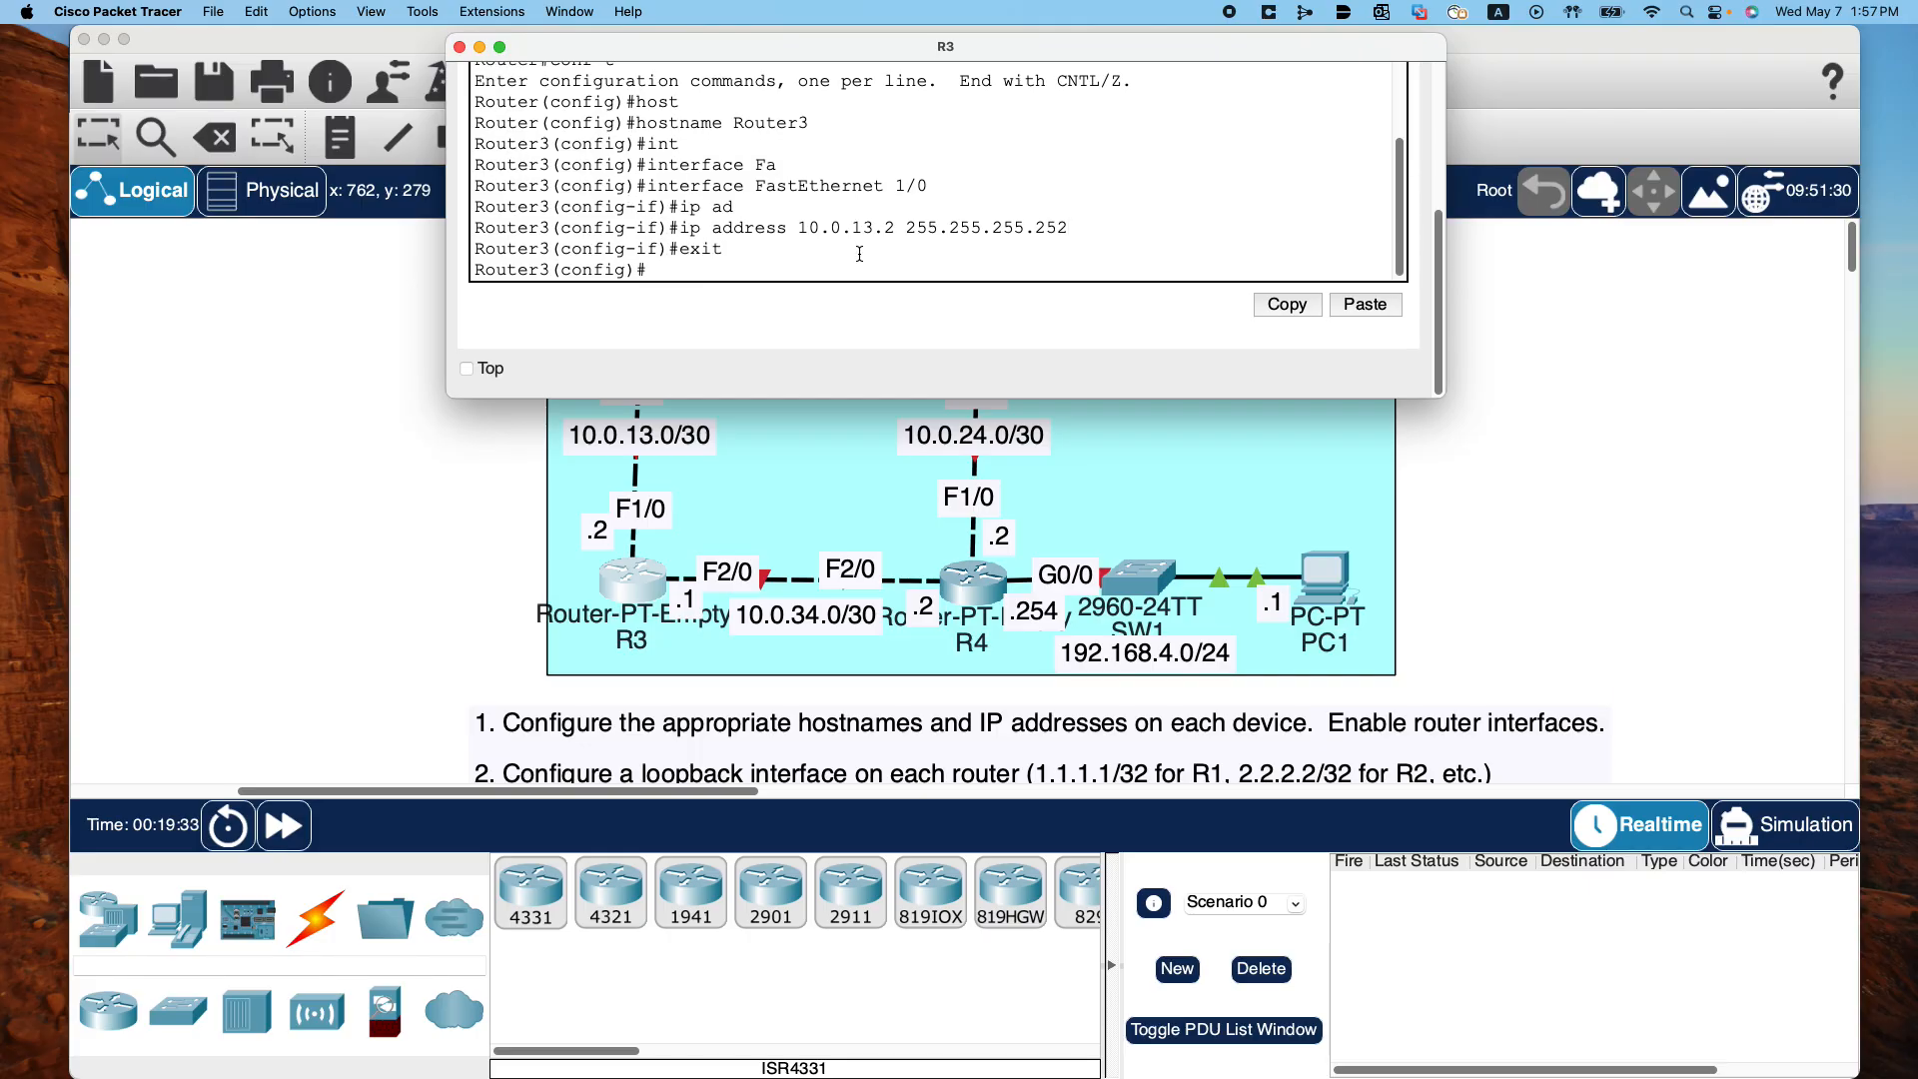
{"action": "type", "text": "int"}
{"action": "key", "text": "Tab"}
{"action": "type", "text": "f"}
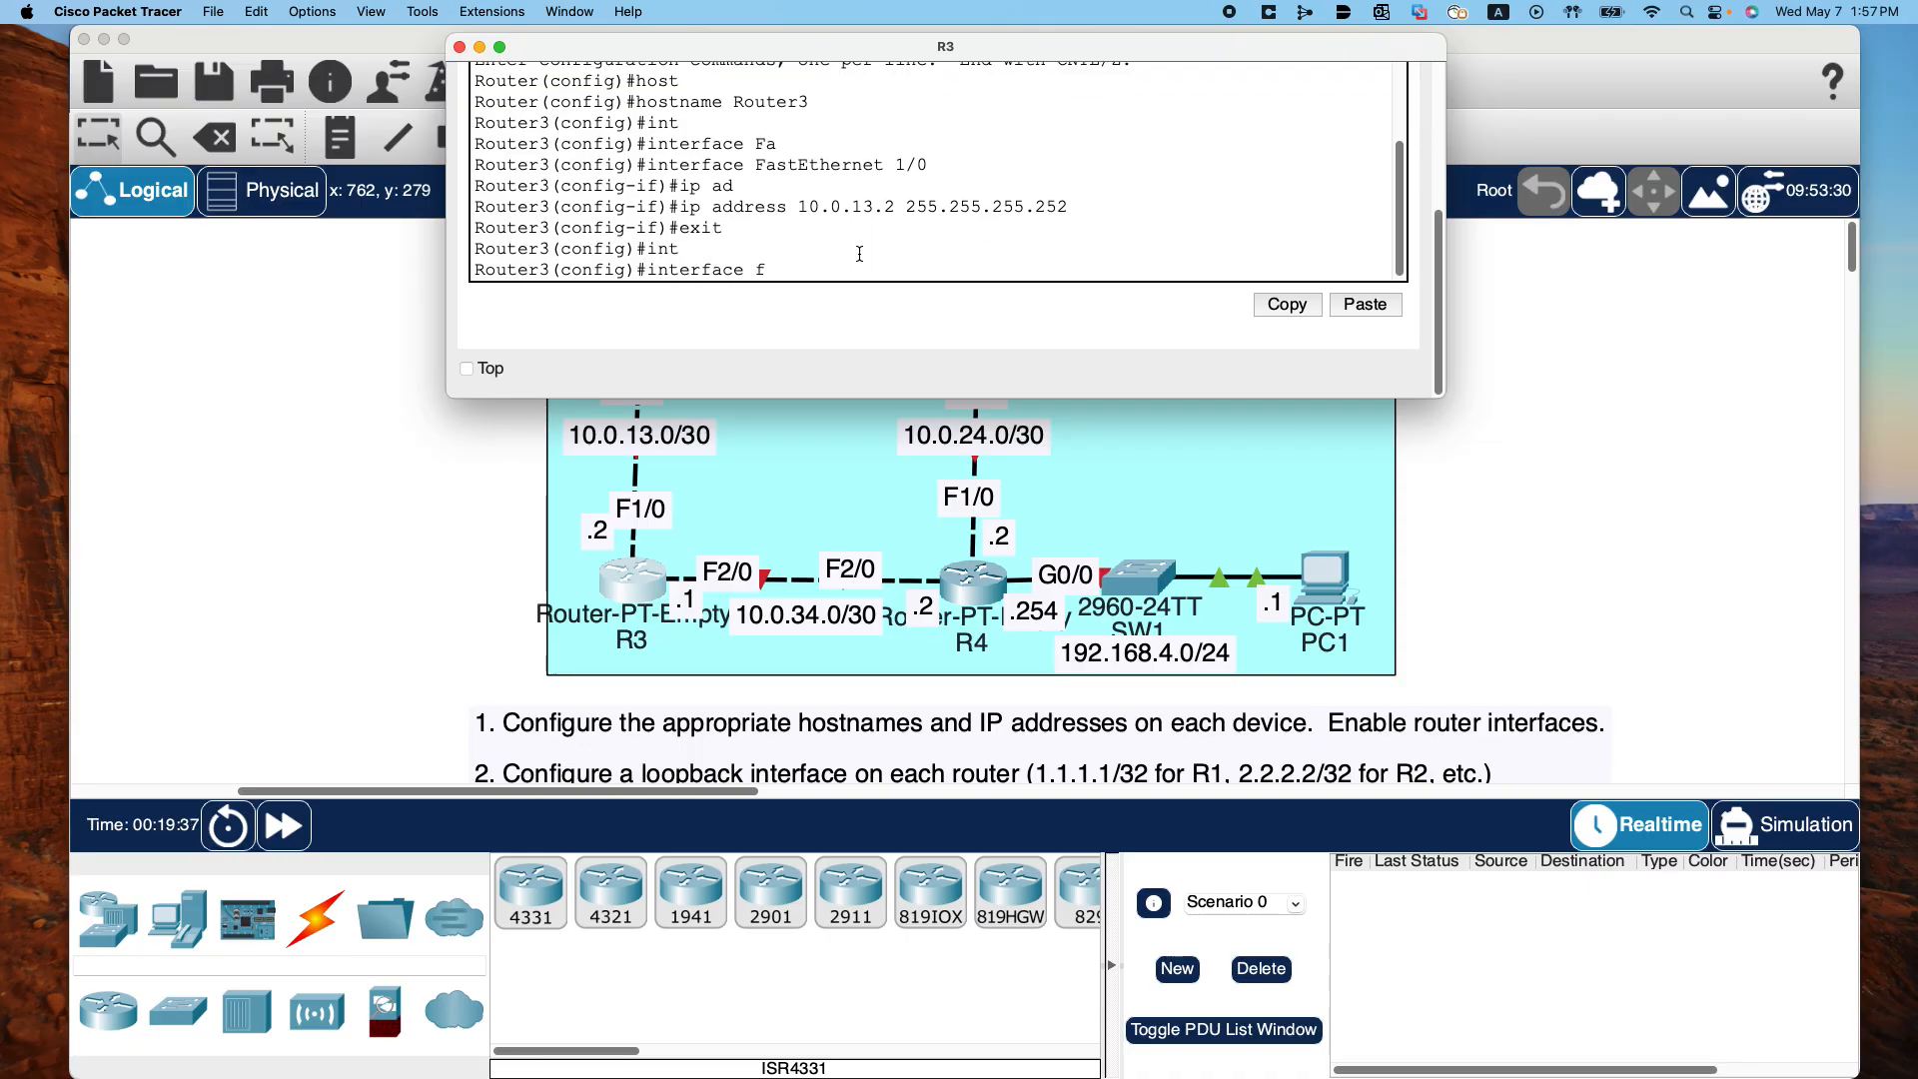
{"action": "key", "text": "Tab"}
{"action": "type", "text": "2/"}
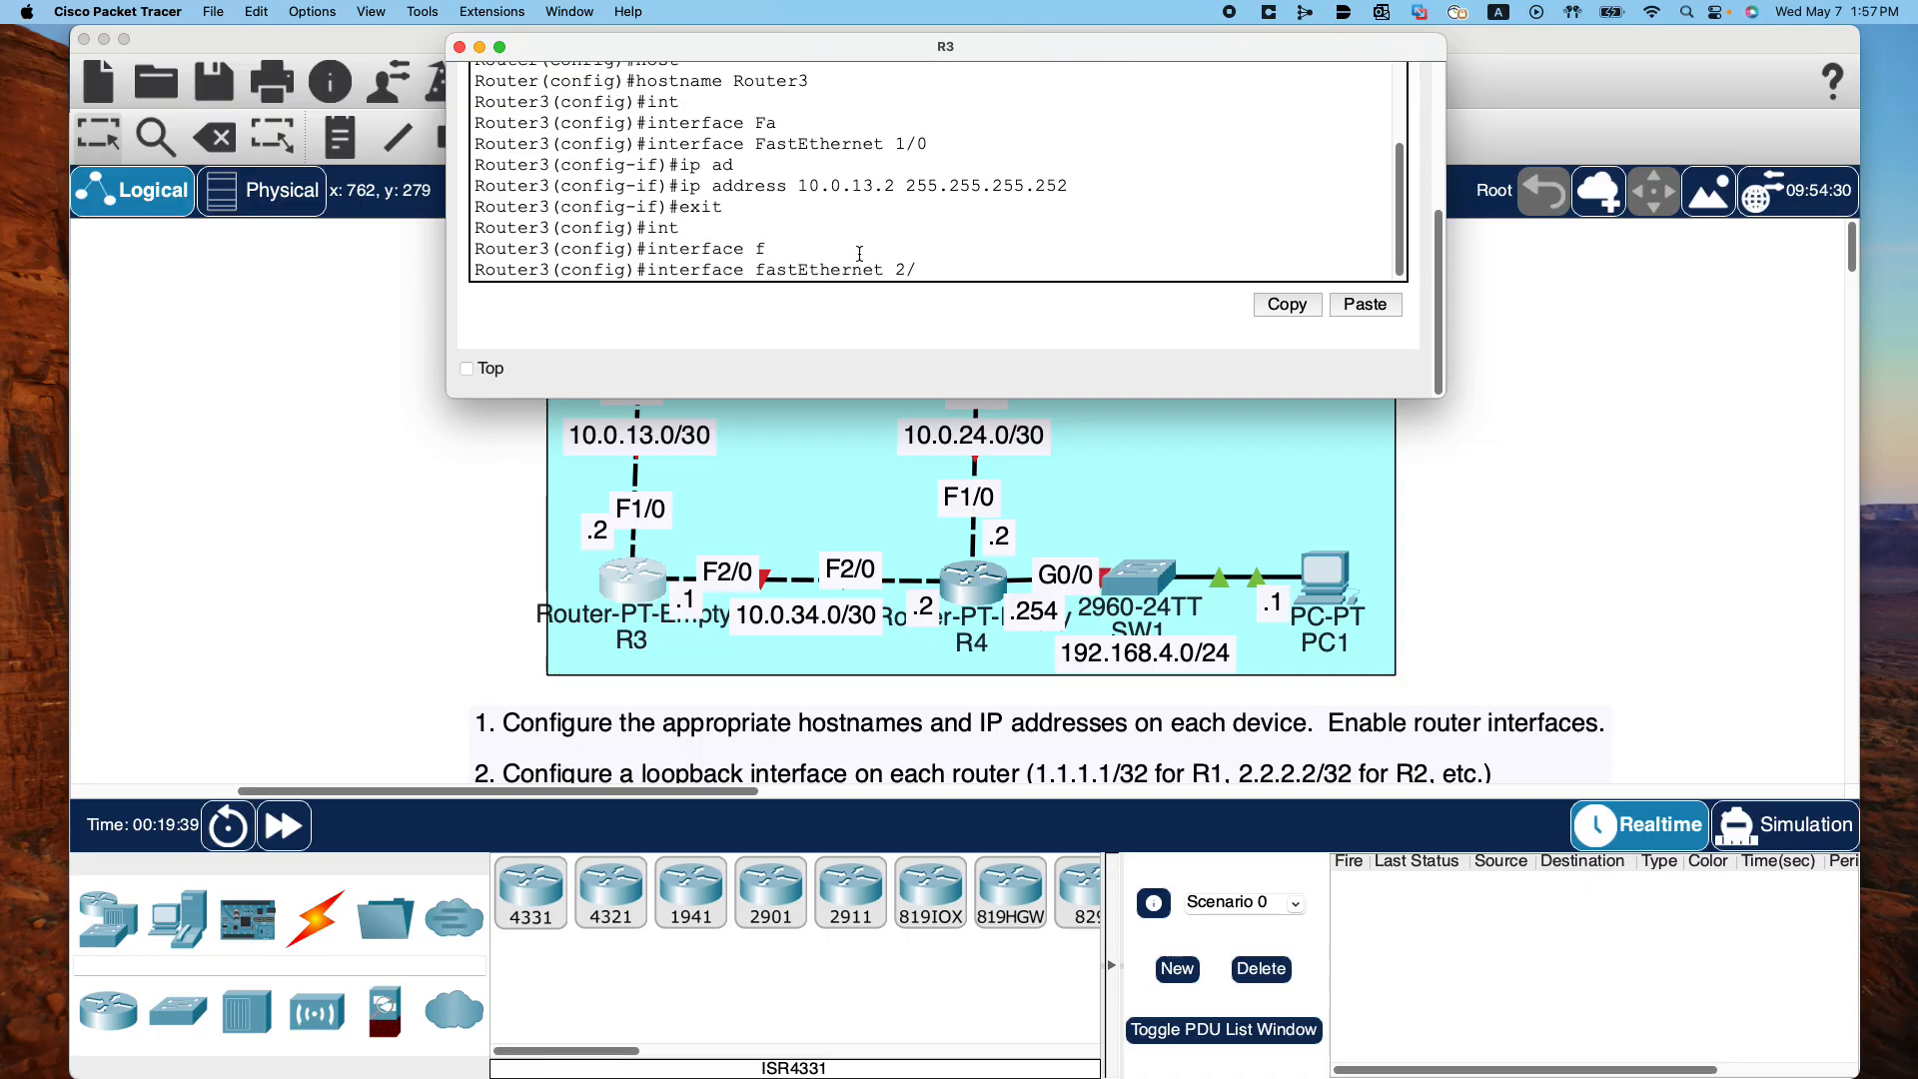
{"action": "type", "text": "0"}
{"action": "key", "text": "Return"}
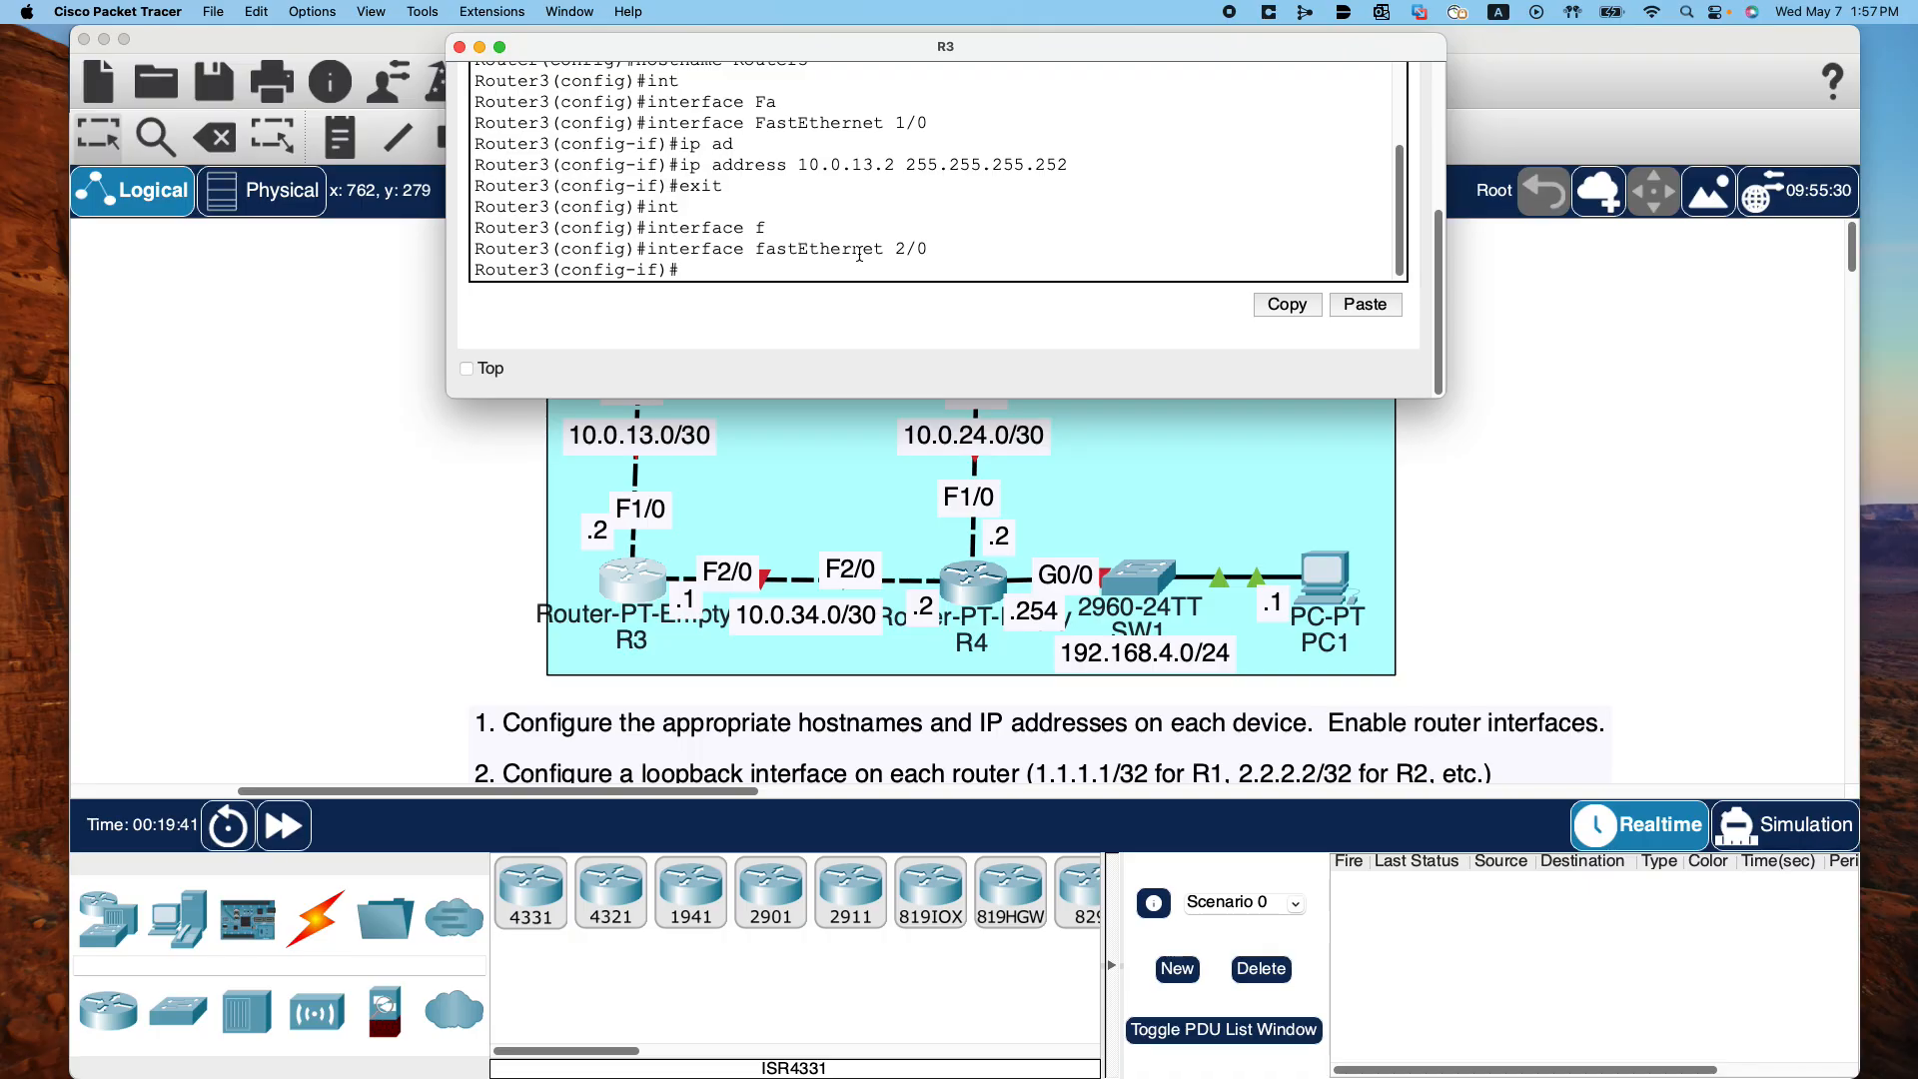
Assign the IP address 10.0.34.1 with subnet mask 255.255.255.252 to Router3's fastEthernet 2/0 interface and close the R3 window
{"action": "type", "text": "ip add"}
{"action": "key", "text": "Tab"}
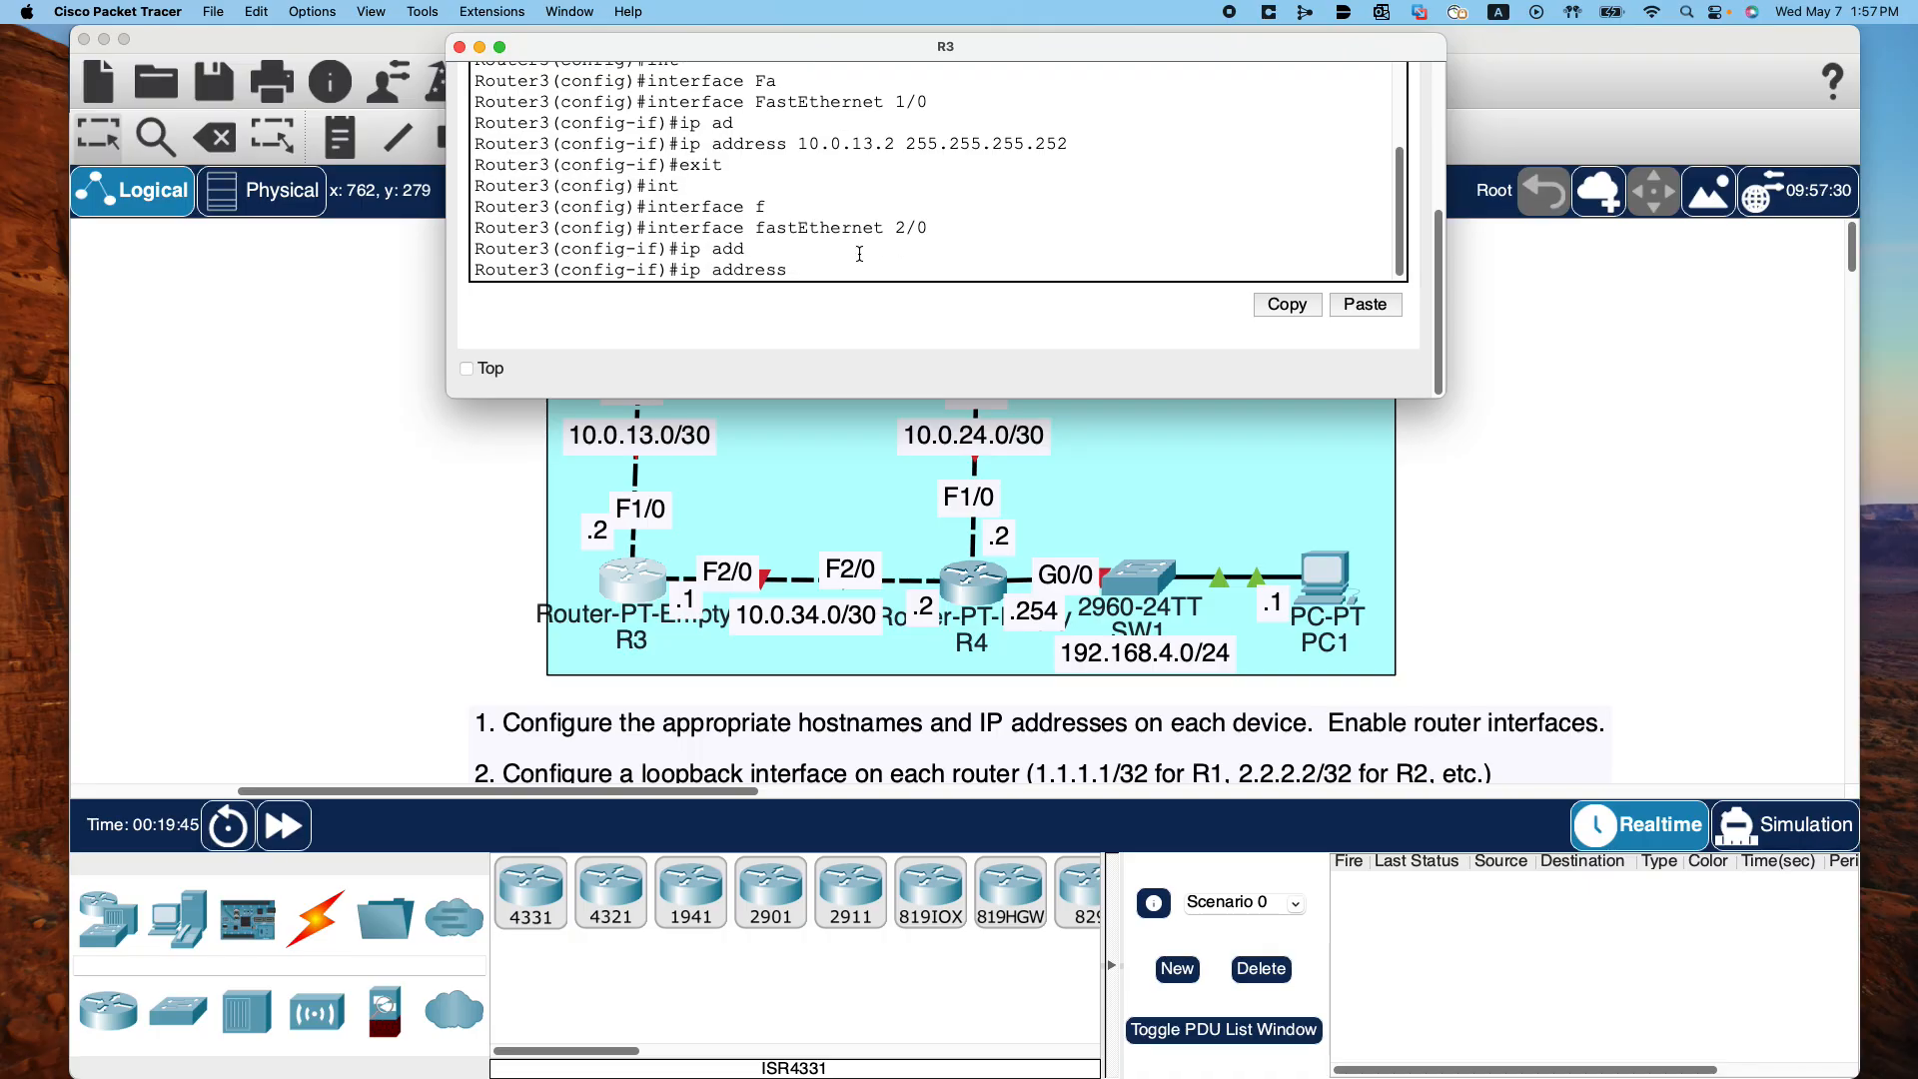
{"action": "type", "text": "10.0.34.1"}
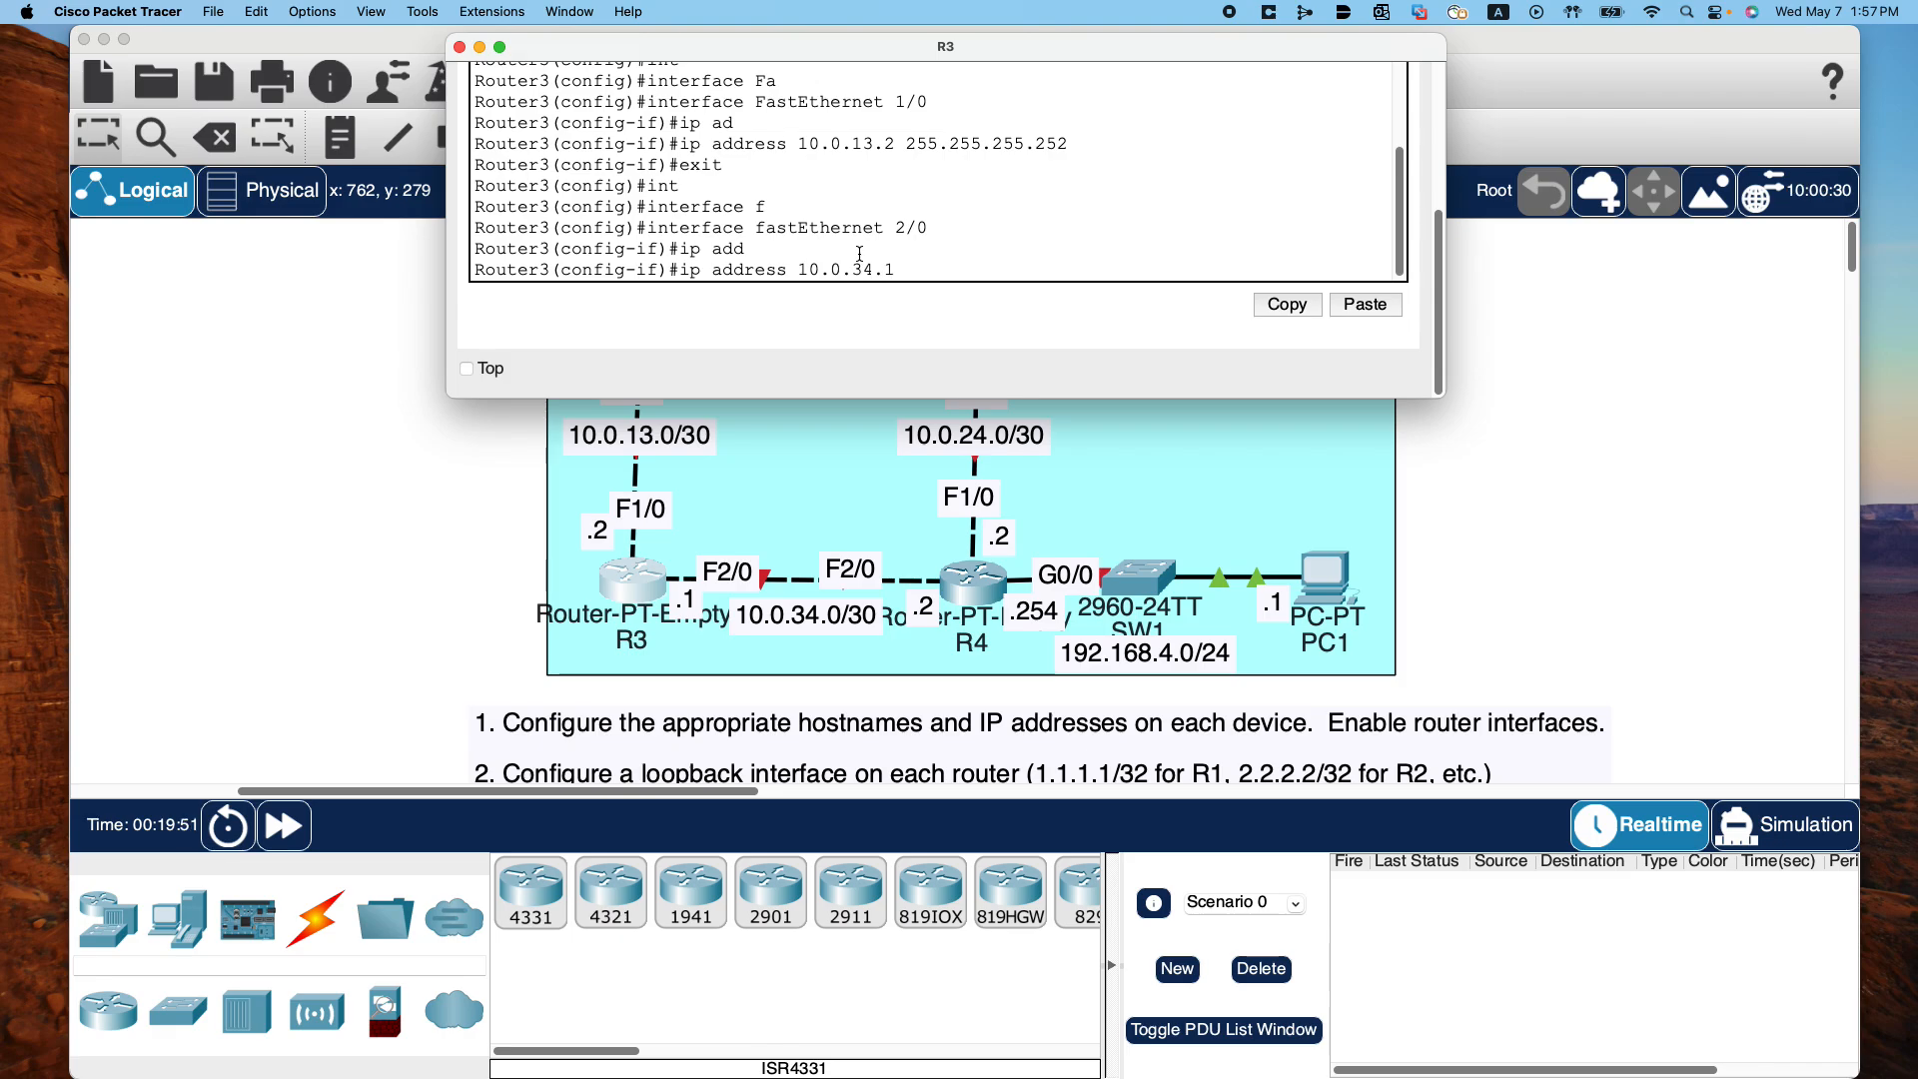
{"action": "type", "text": " 25"}
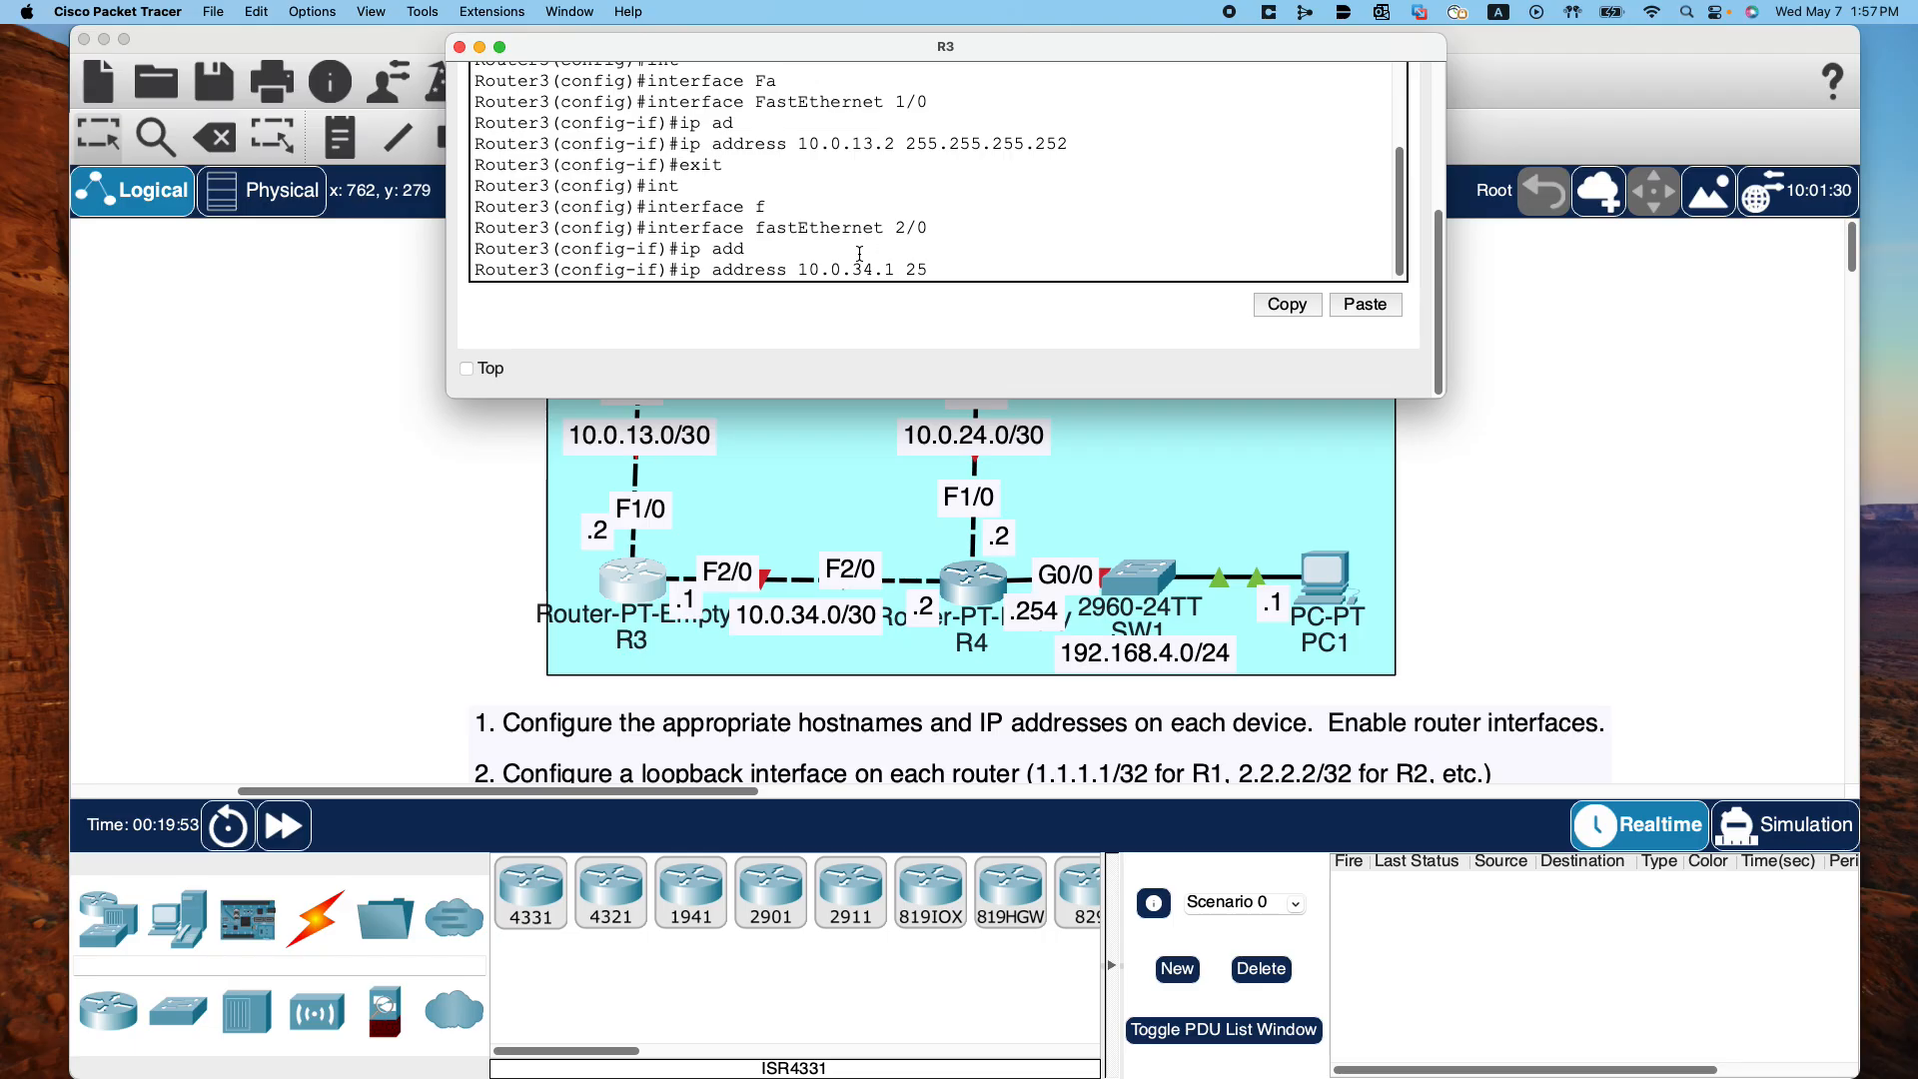
{"action": "type", "text": "5.255.255.252"}
{"action": "key", "text": "Return"}
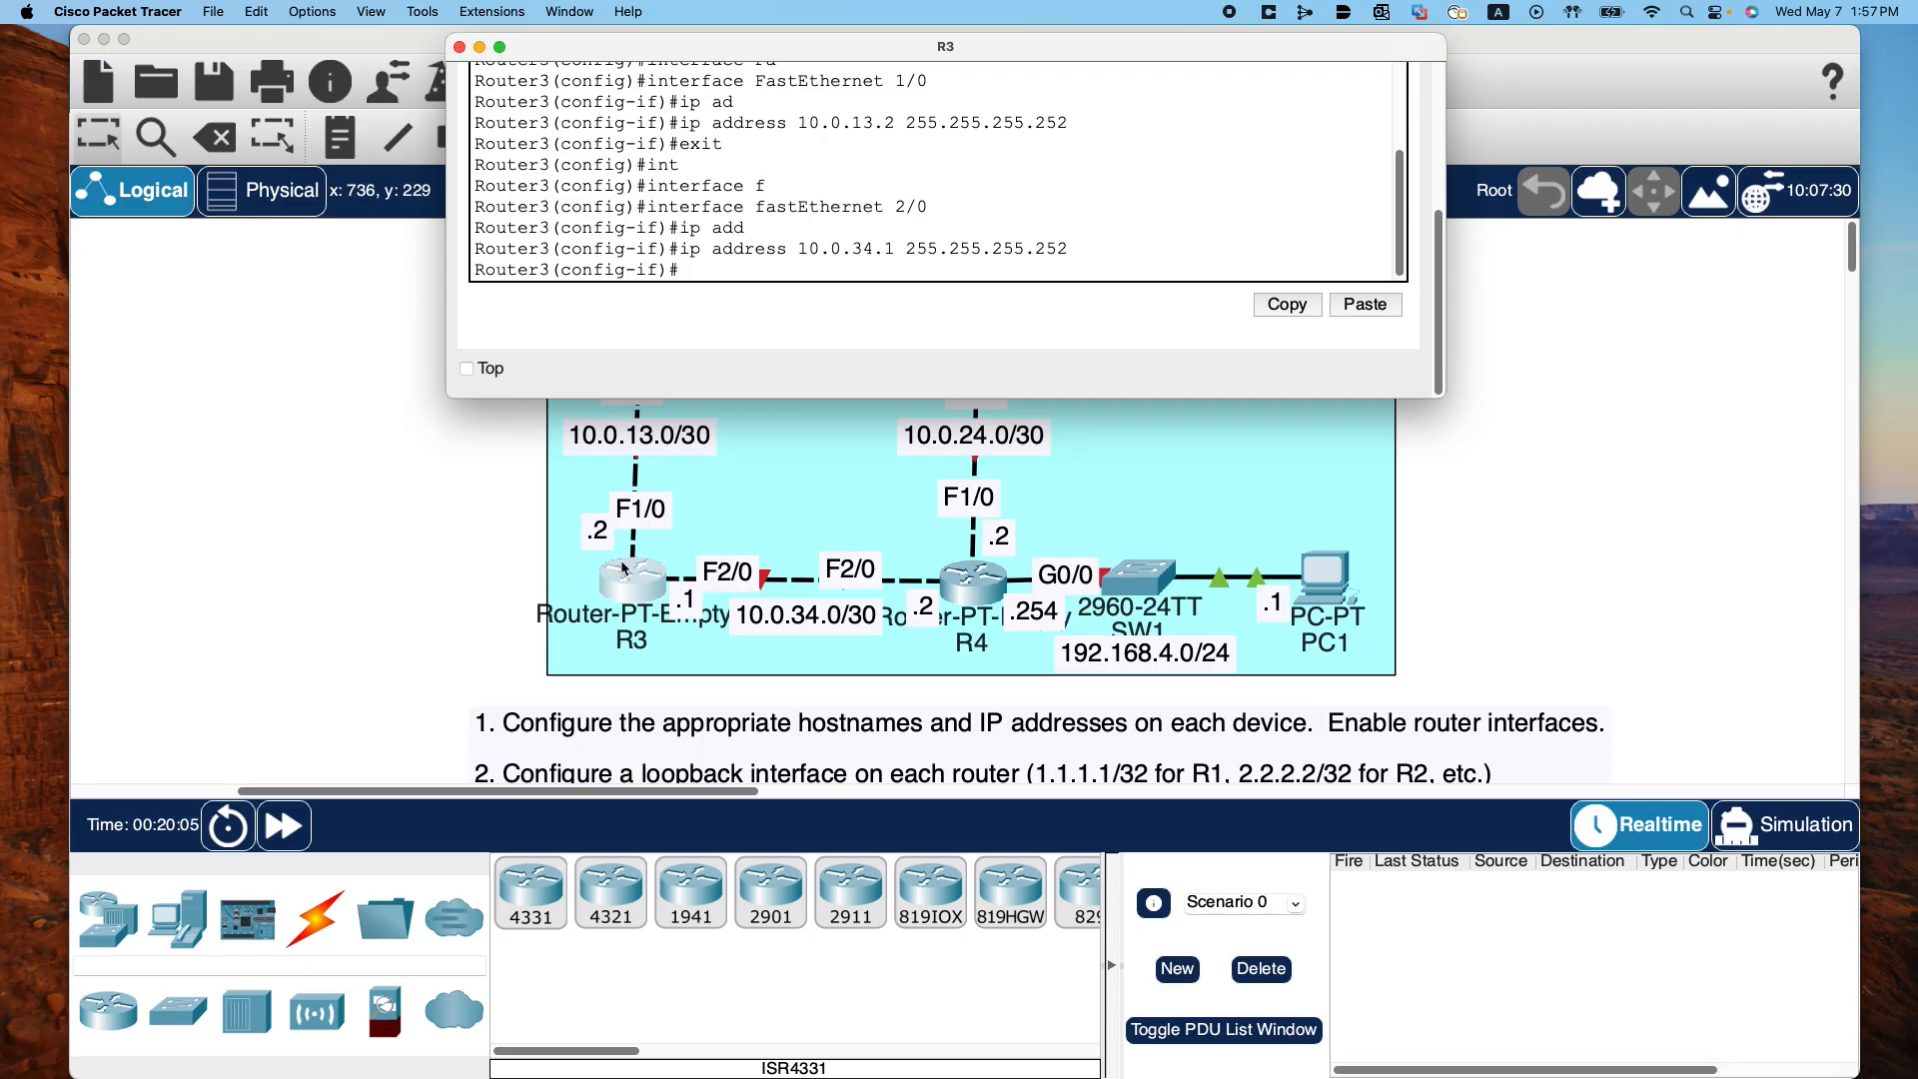
{"action": "left_click", "coordinate": [460, 46]}
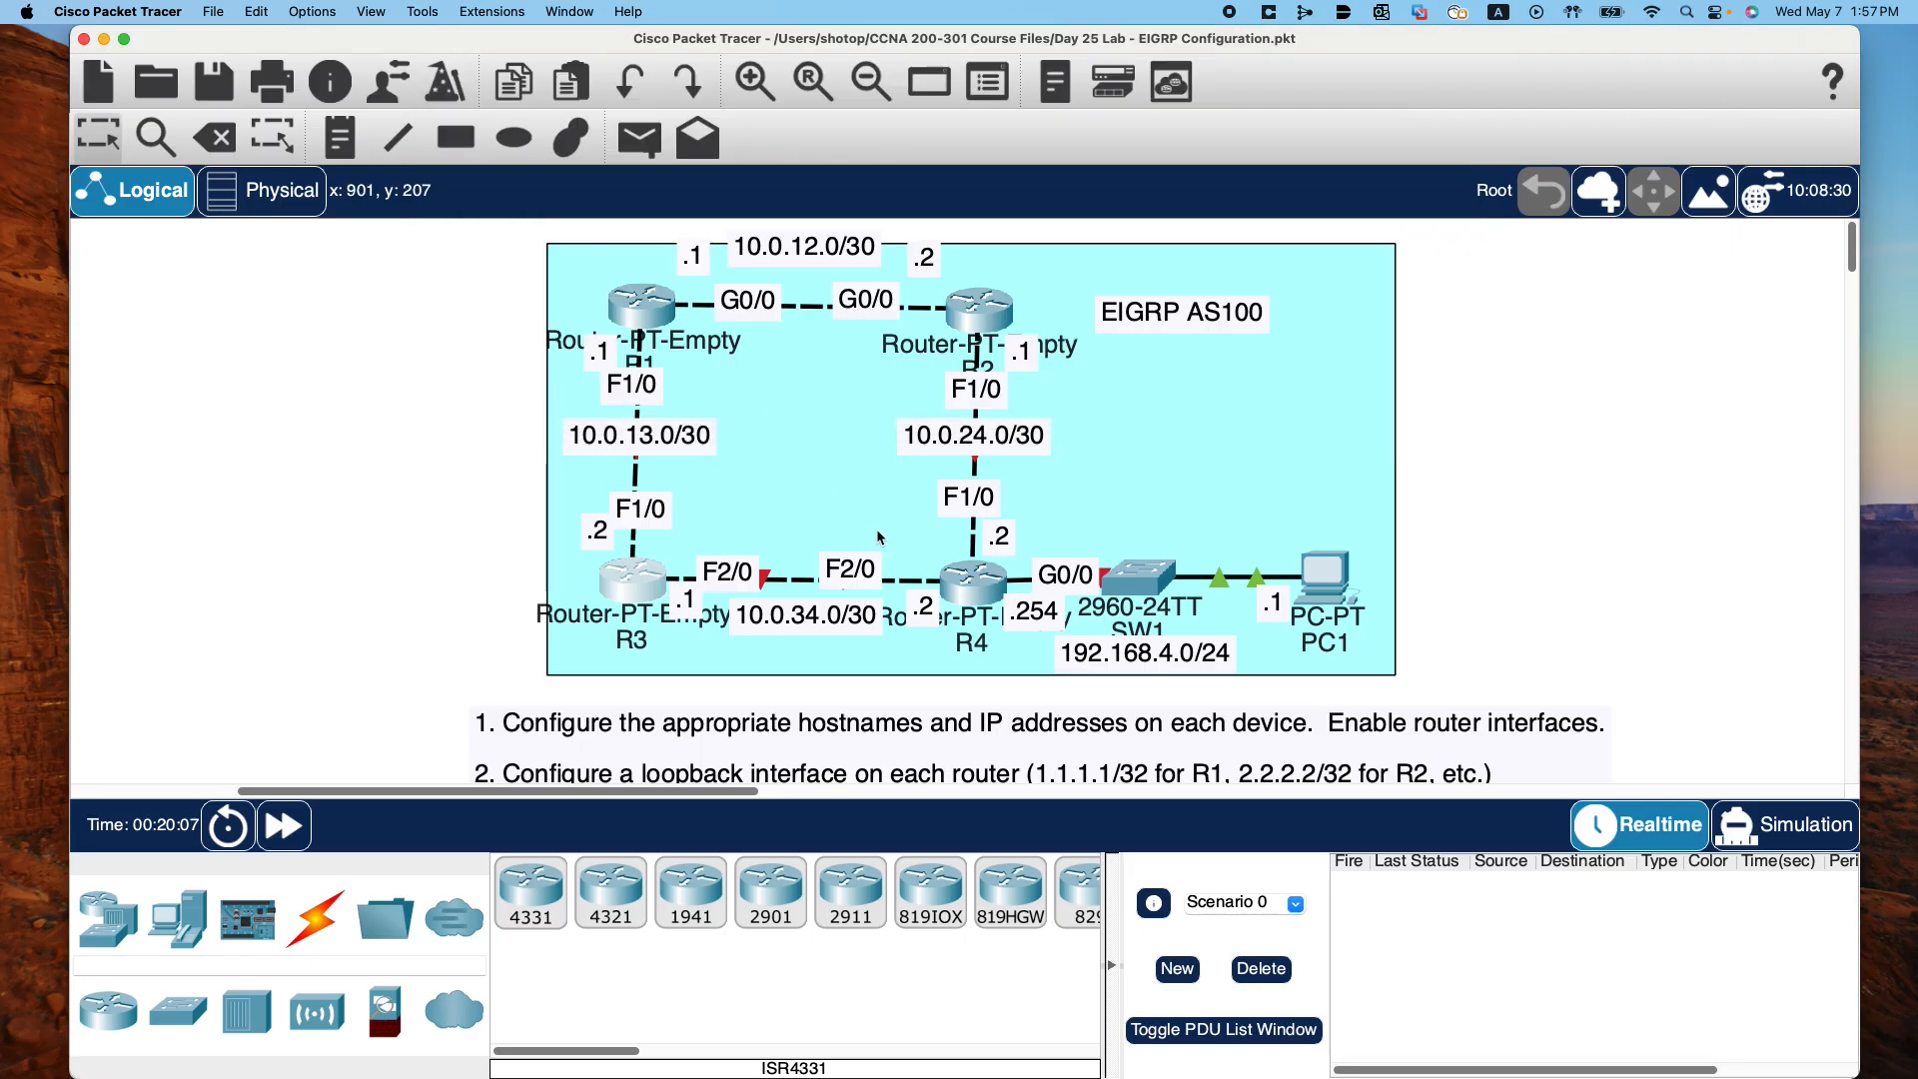
Open the command line of router R4 and shrink and reposition its window so the links around R4 stay in view
{"action": "left_click", "coordinate": [973, 577]}
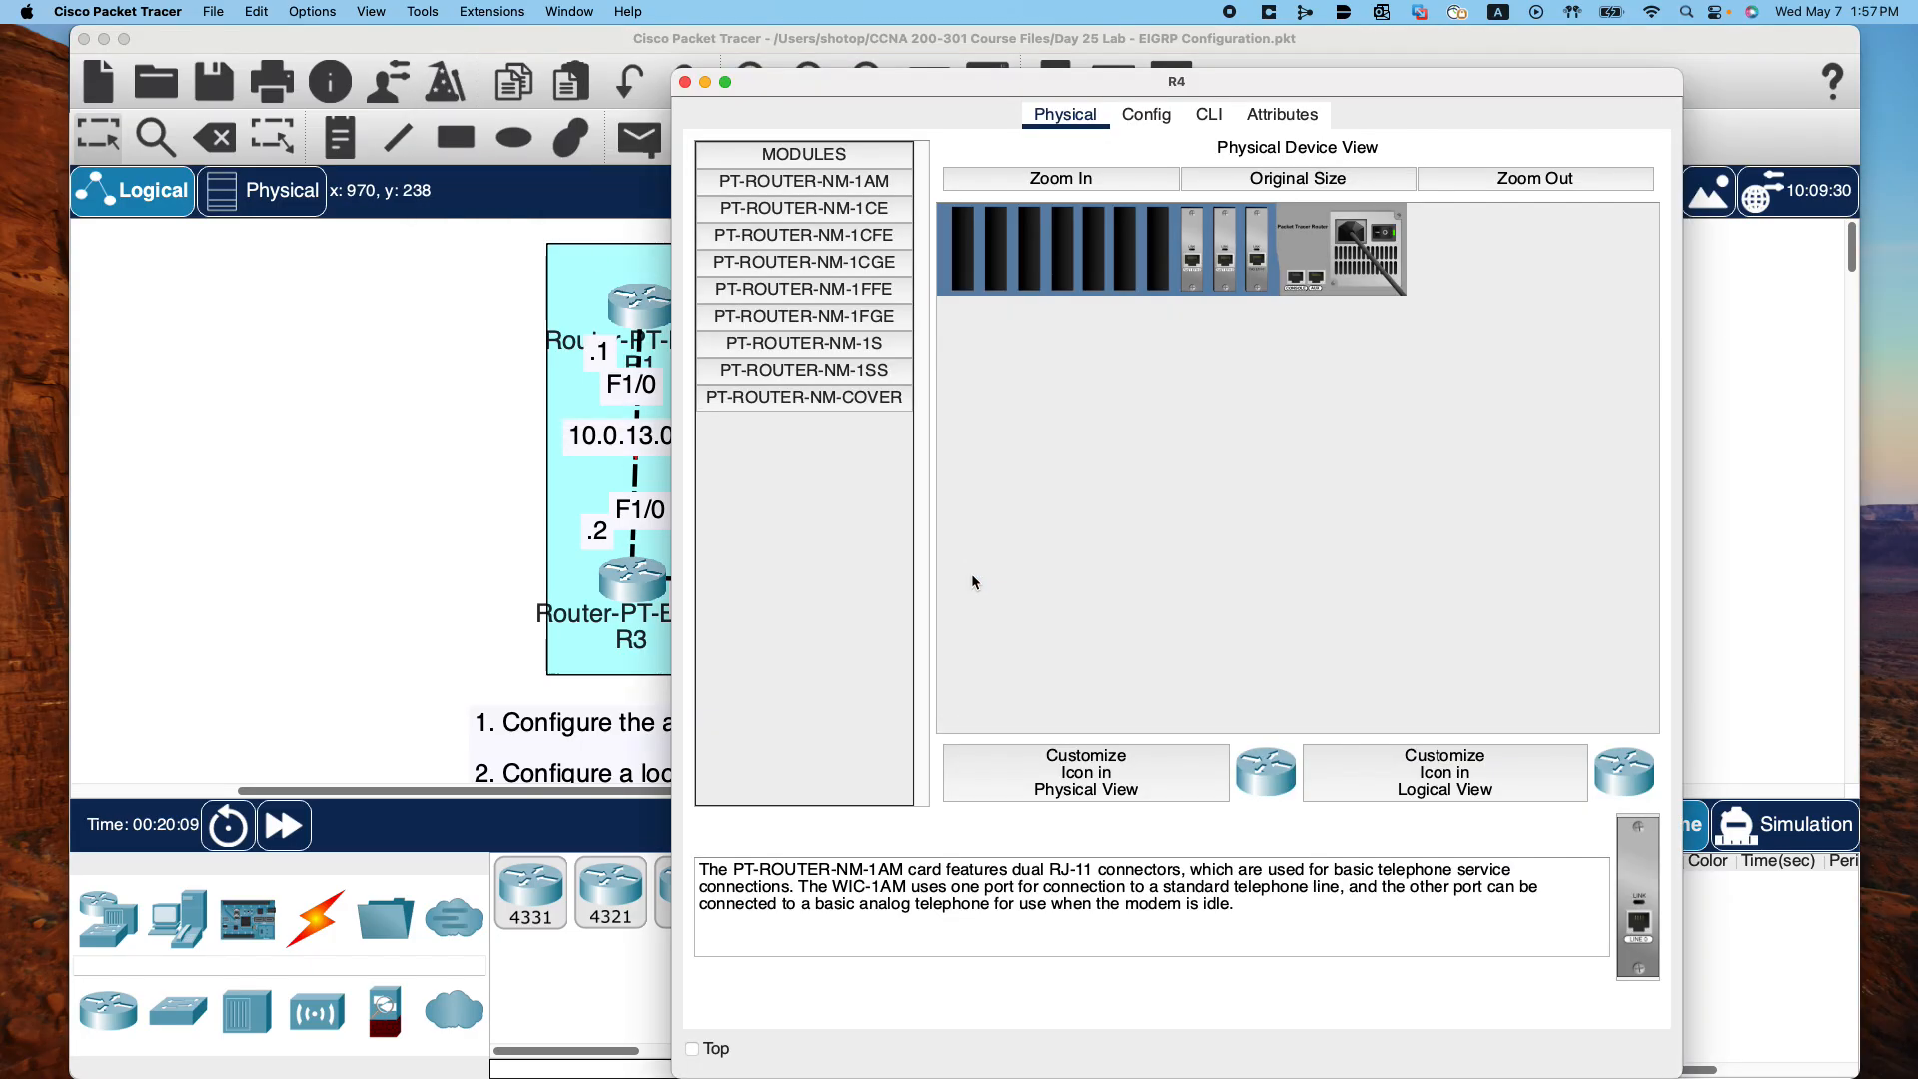
{"action": "left_click", "coordinate": [1209, 114]}
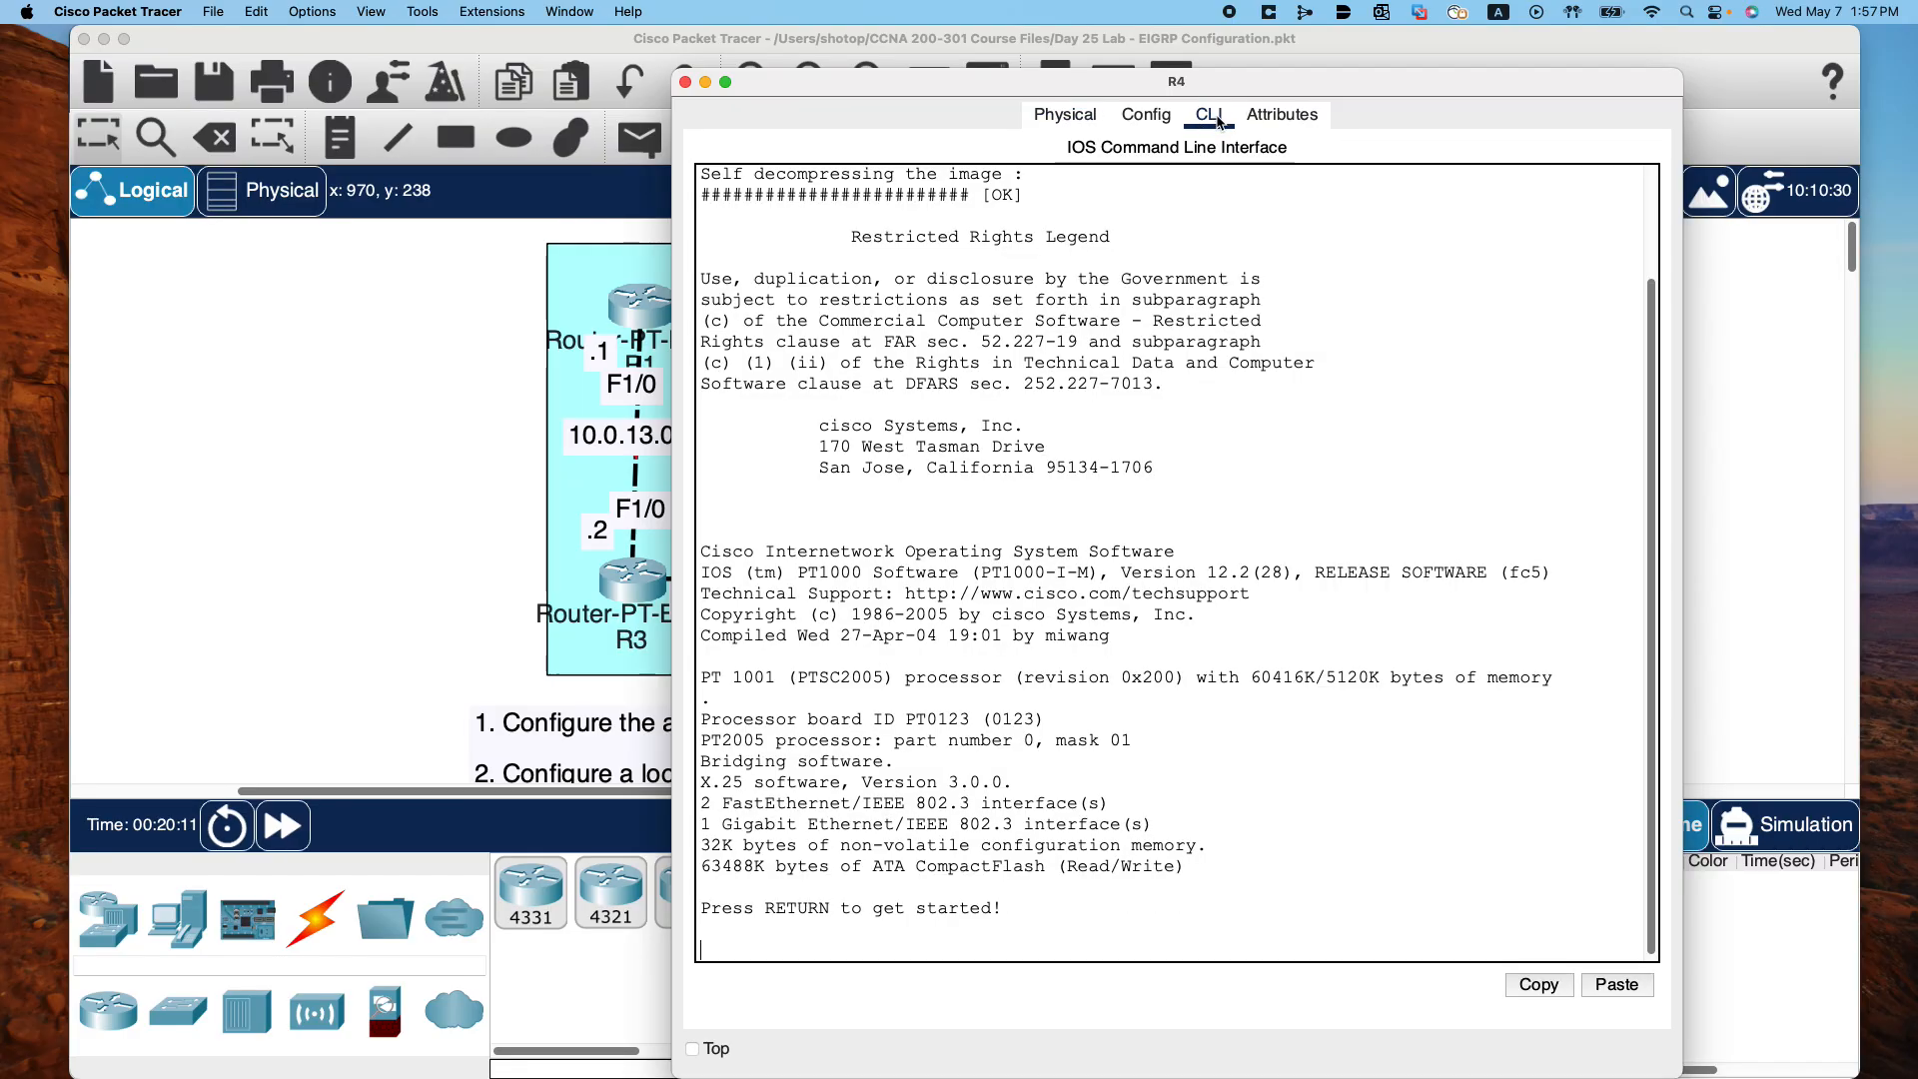
{"action": "left_click_drag", "start_coordinate": [1679, 1075], "coordinate": [1660, 335]}
{"action": "left_click_drag", "start_coordinate": [1418, 83], "coordinate": [1149, 105]}
{"action": "scroll", "coordinate": [1076, 360], "scroll_direction": "down", "scroll_amount": 10}
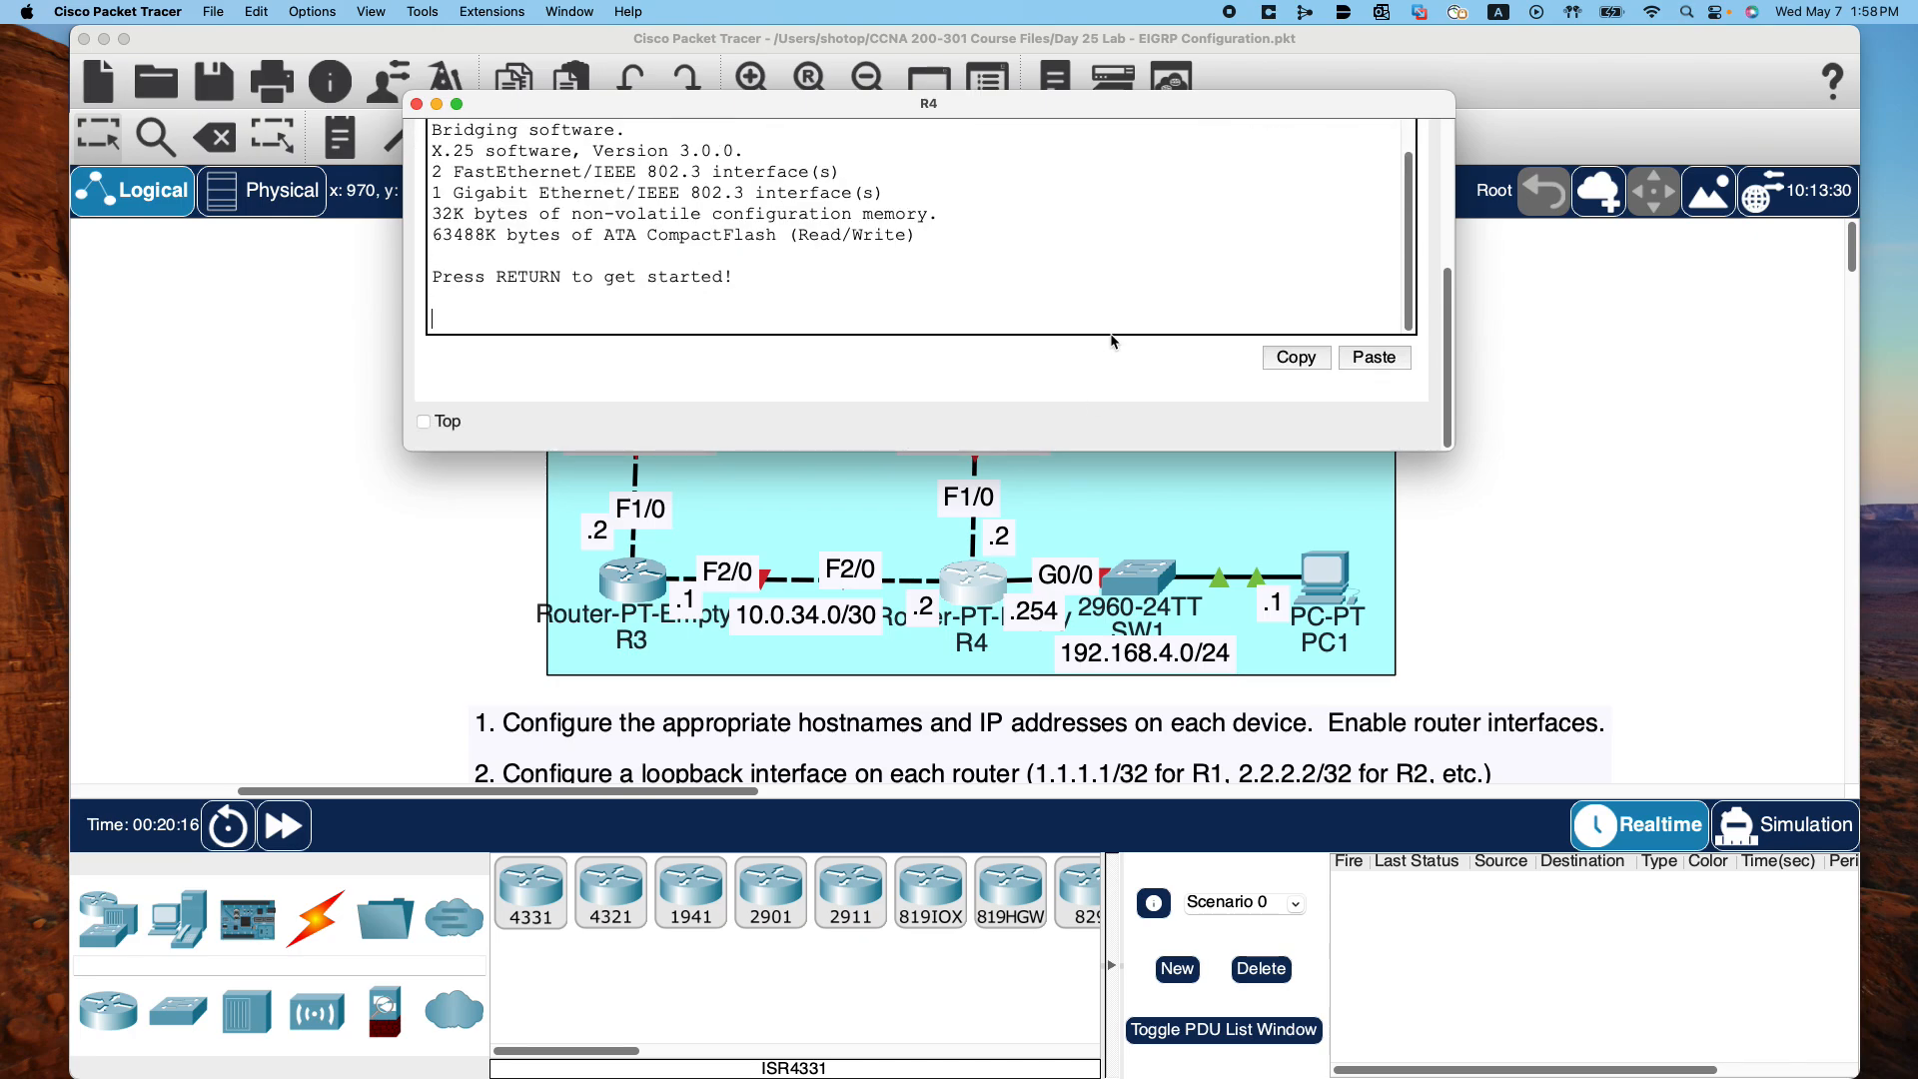
{"action": "left_click_drag", "start_coordinate": [1162, 115], "coordinate": [1182, 51]}
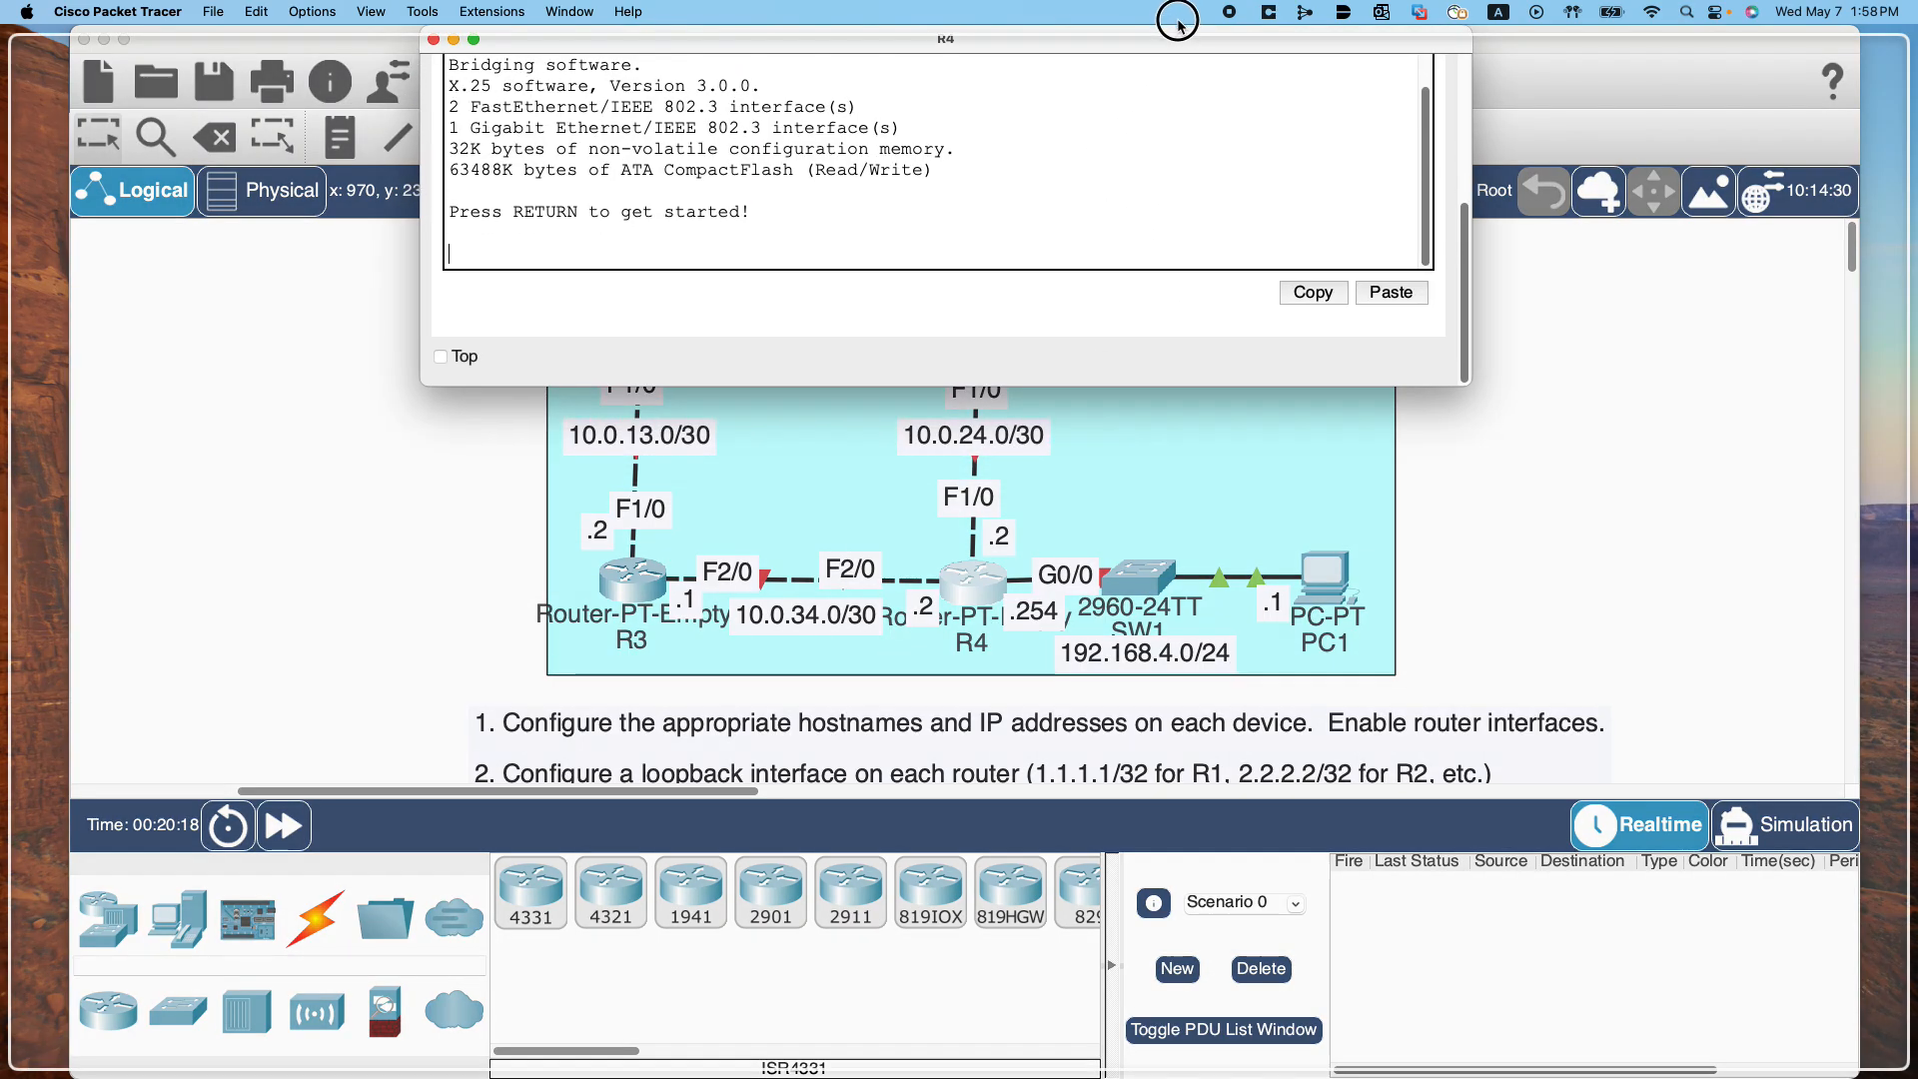
Enter privileged mode and global configuration mode on router R4
{"action": "key", "text": "Return"}
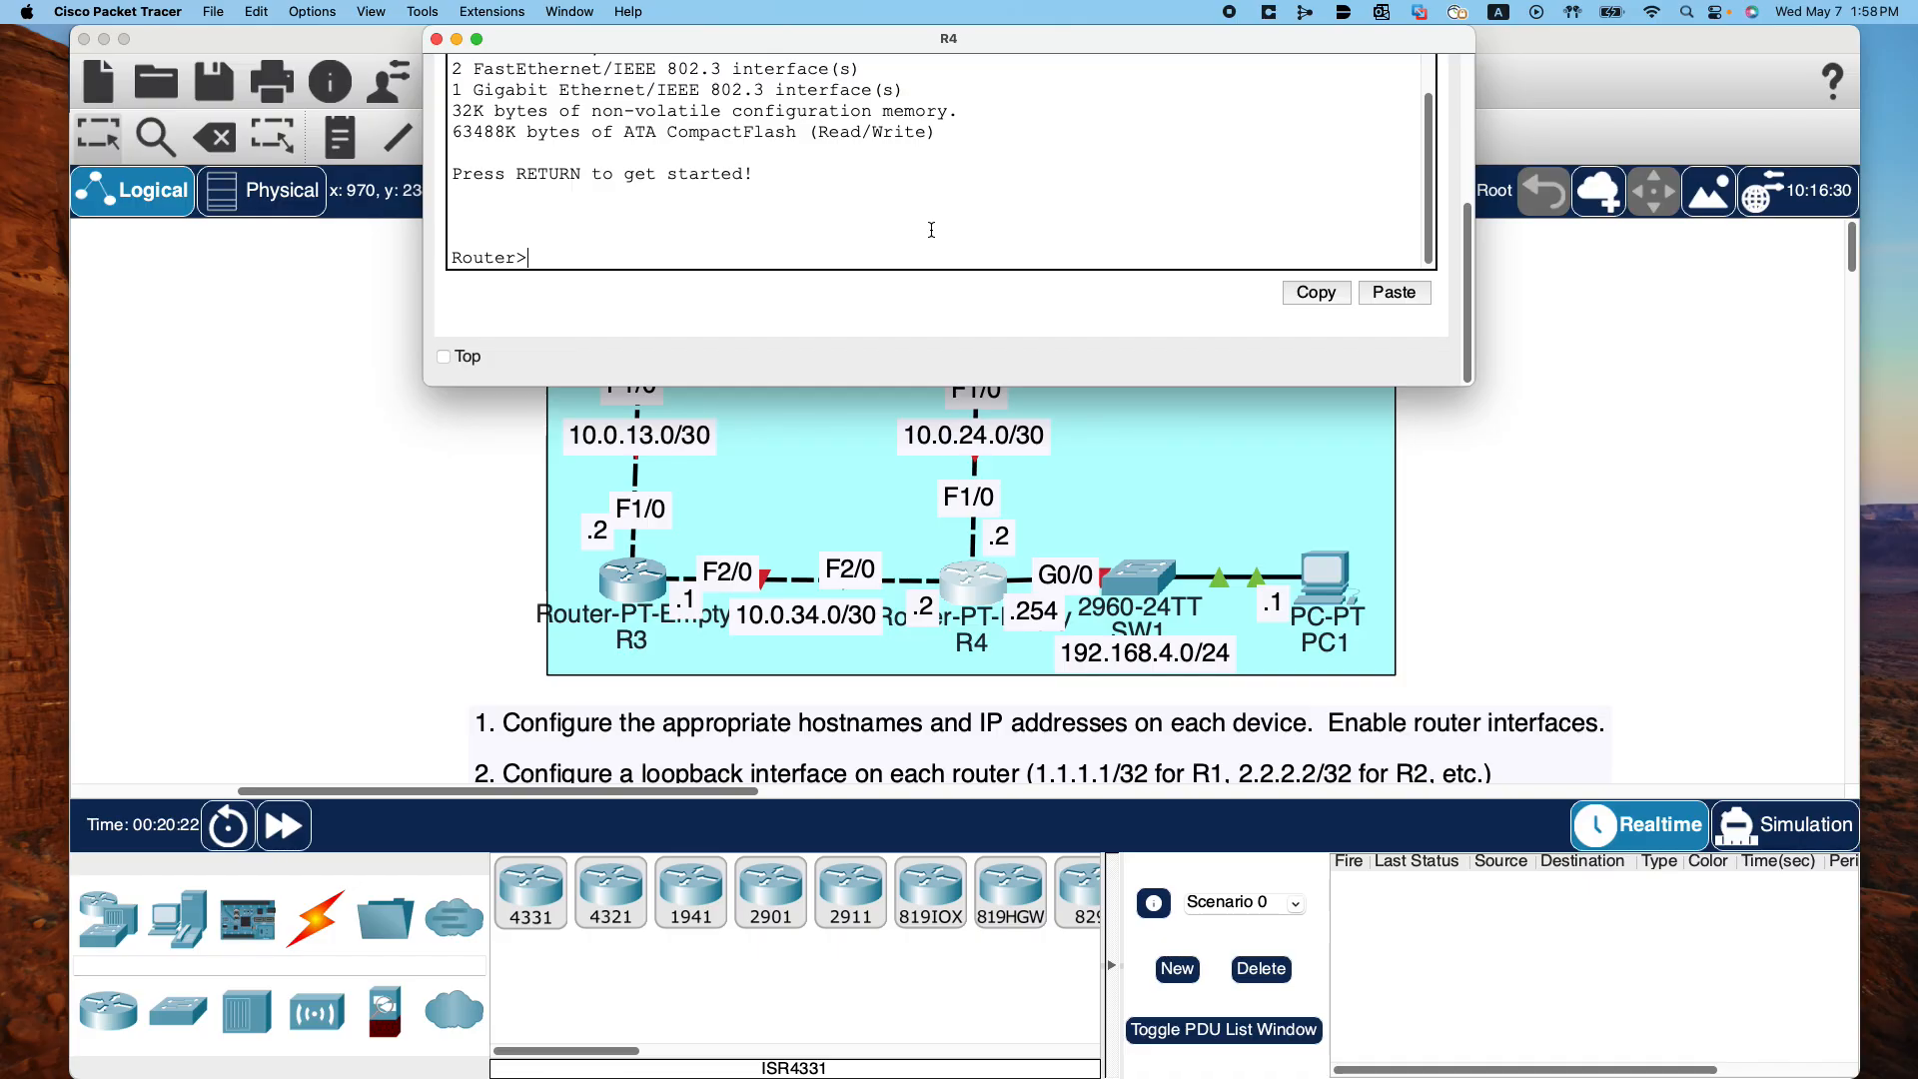
{"action": "type", "text": "host"}
{"action": "key", "text": "BackSpace"}
{"action": "key", "text": "BackSpace"}
{"action": "key", "text": "BackSpace"}
{"action": "key", "text": "BackSpace"}
{"action": "type", "text": "en"}
{"action": "key", "text": "Return"}
{"action": "type", "text": "conf t"}
{"action": "key", "text": "Return"}
Set R4's hostname to Router4
{"action": "type", "text": "hos"}
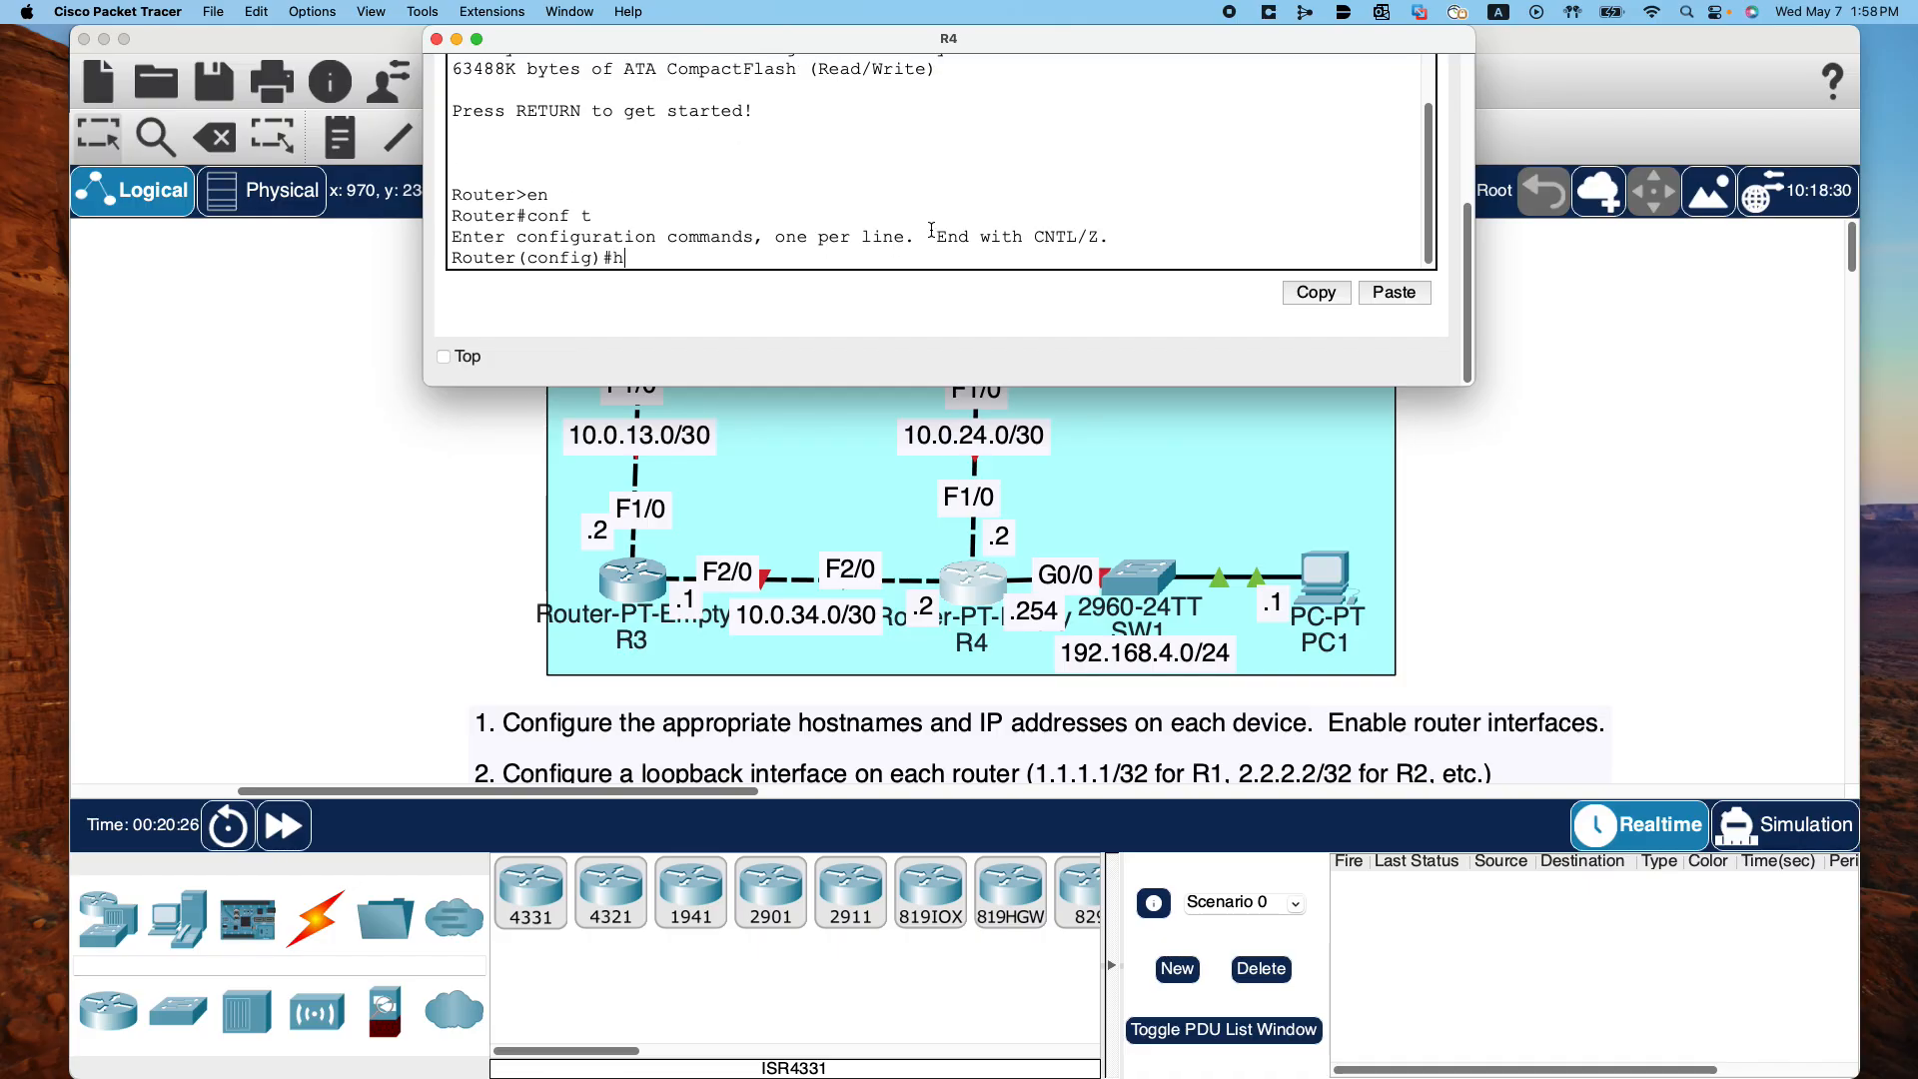
{"action": "key", "text": "Tab"}
{"action": "type", "text": "Router"}
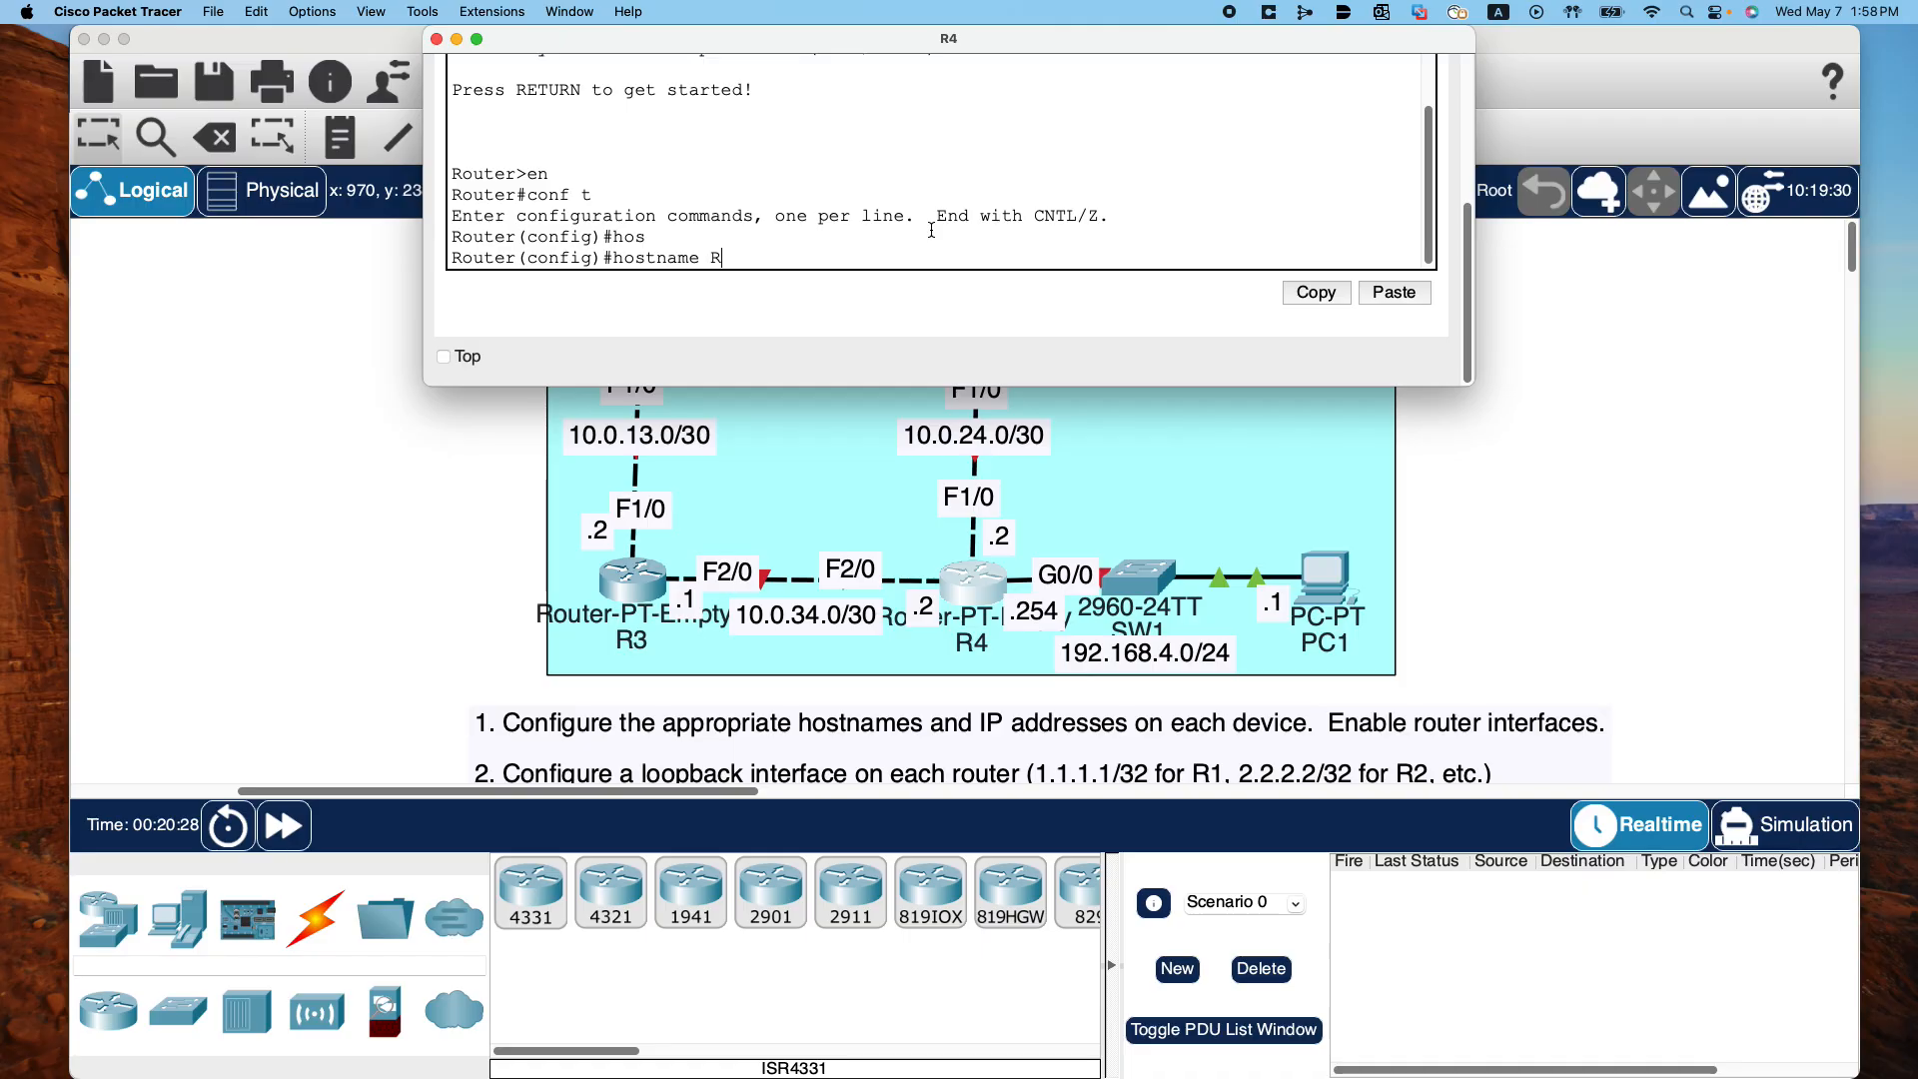
{"action": "type", "text": "4"}
{"action": "key", "text": "Return"}
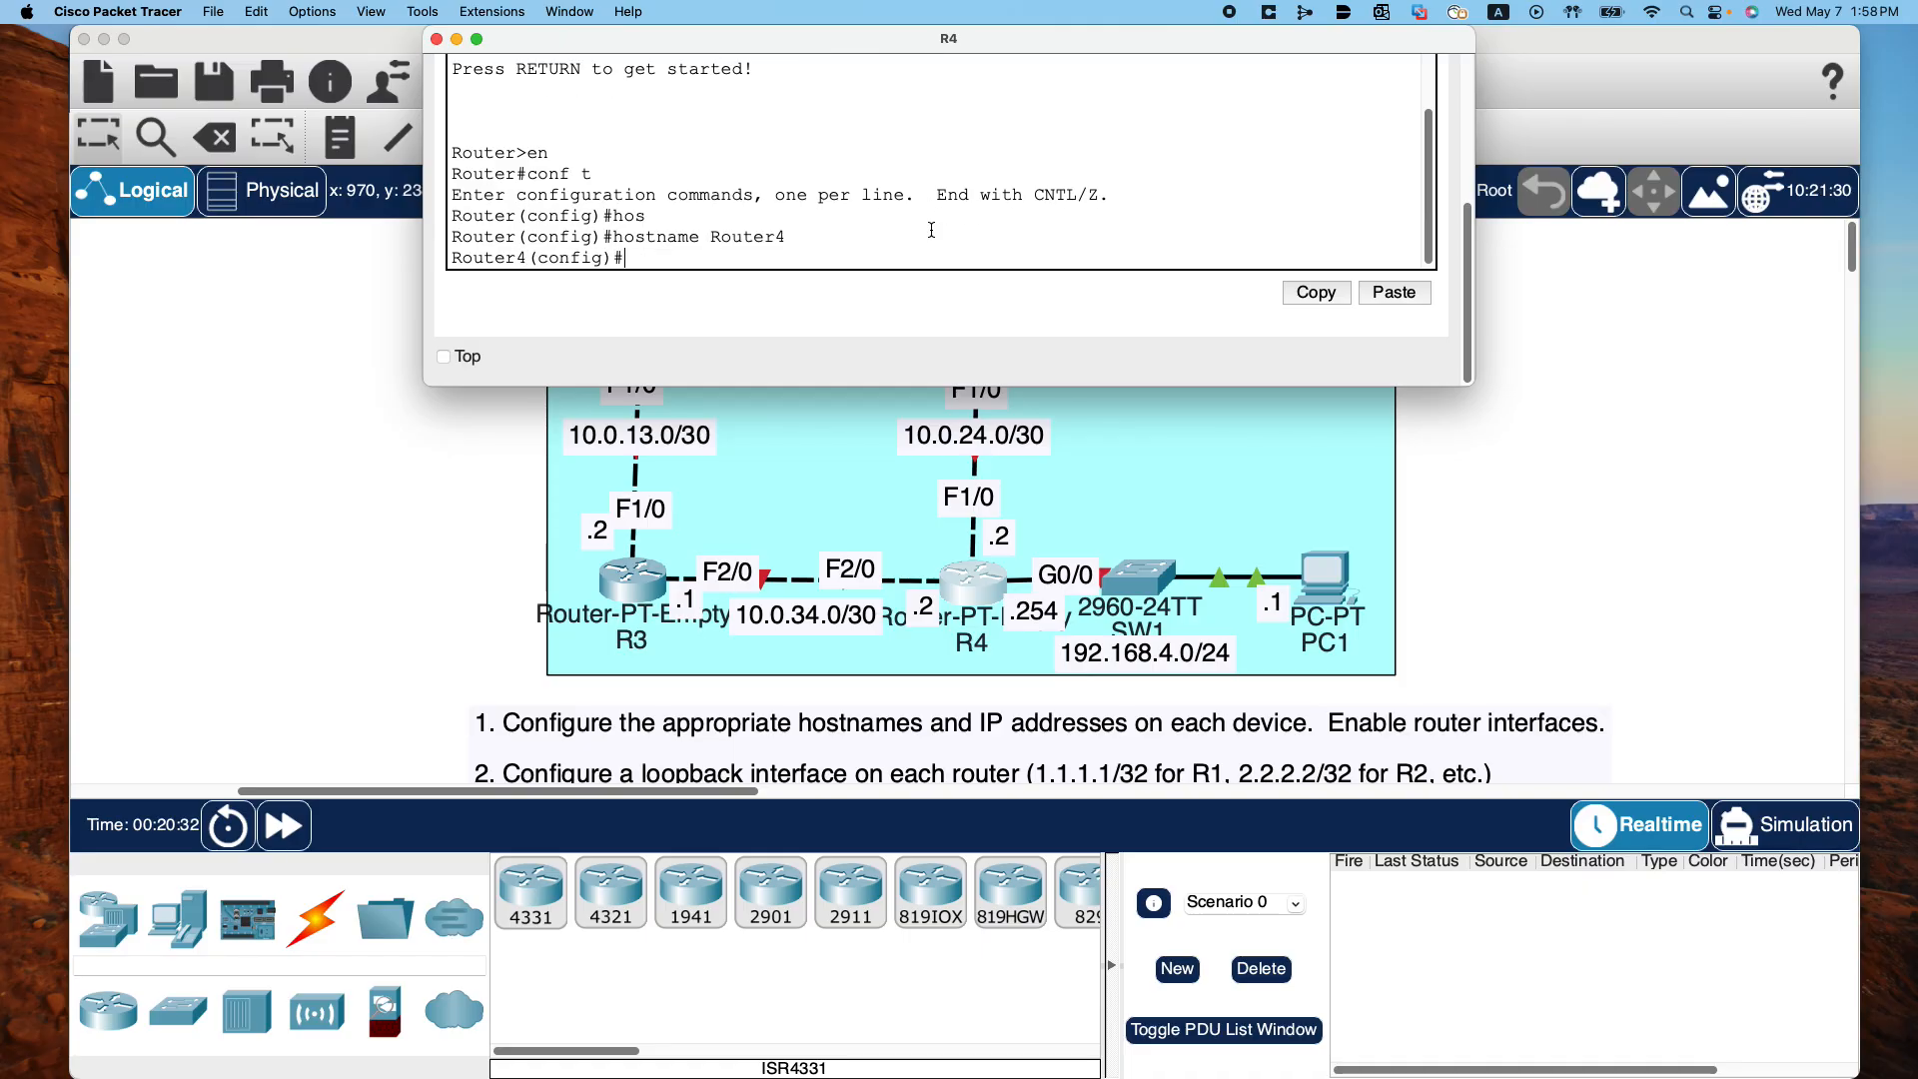
Enter interface configuration mode for fastEthernet 1/0 on Router4
{"action": "type", "text": "inter"}
{"action": "key", "text": "Tab"}
{"action": "type", "text": "f"}
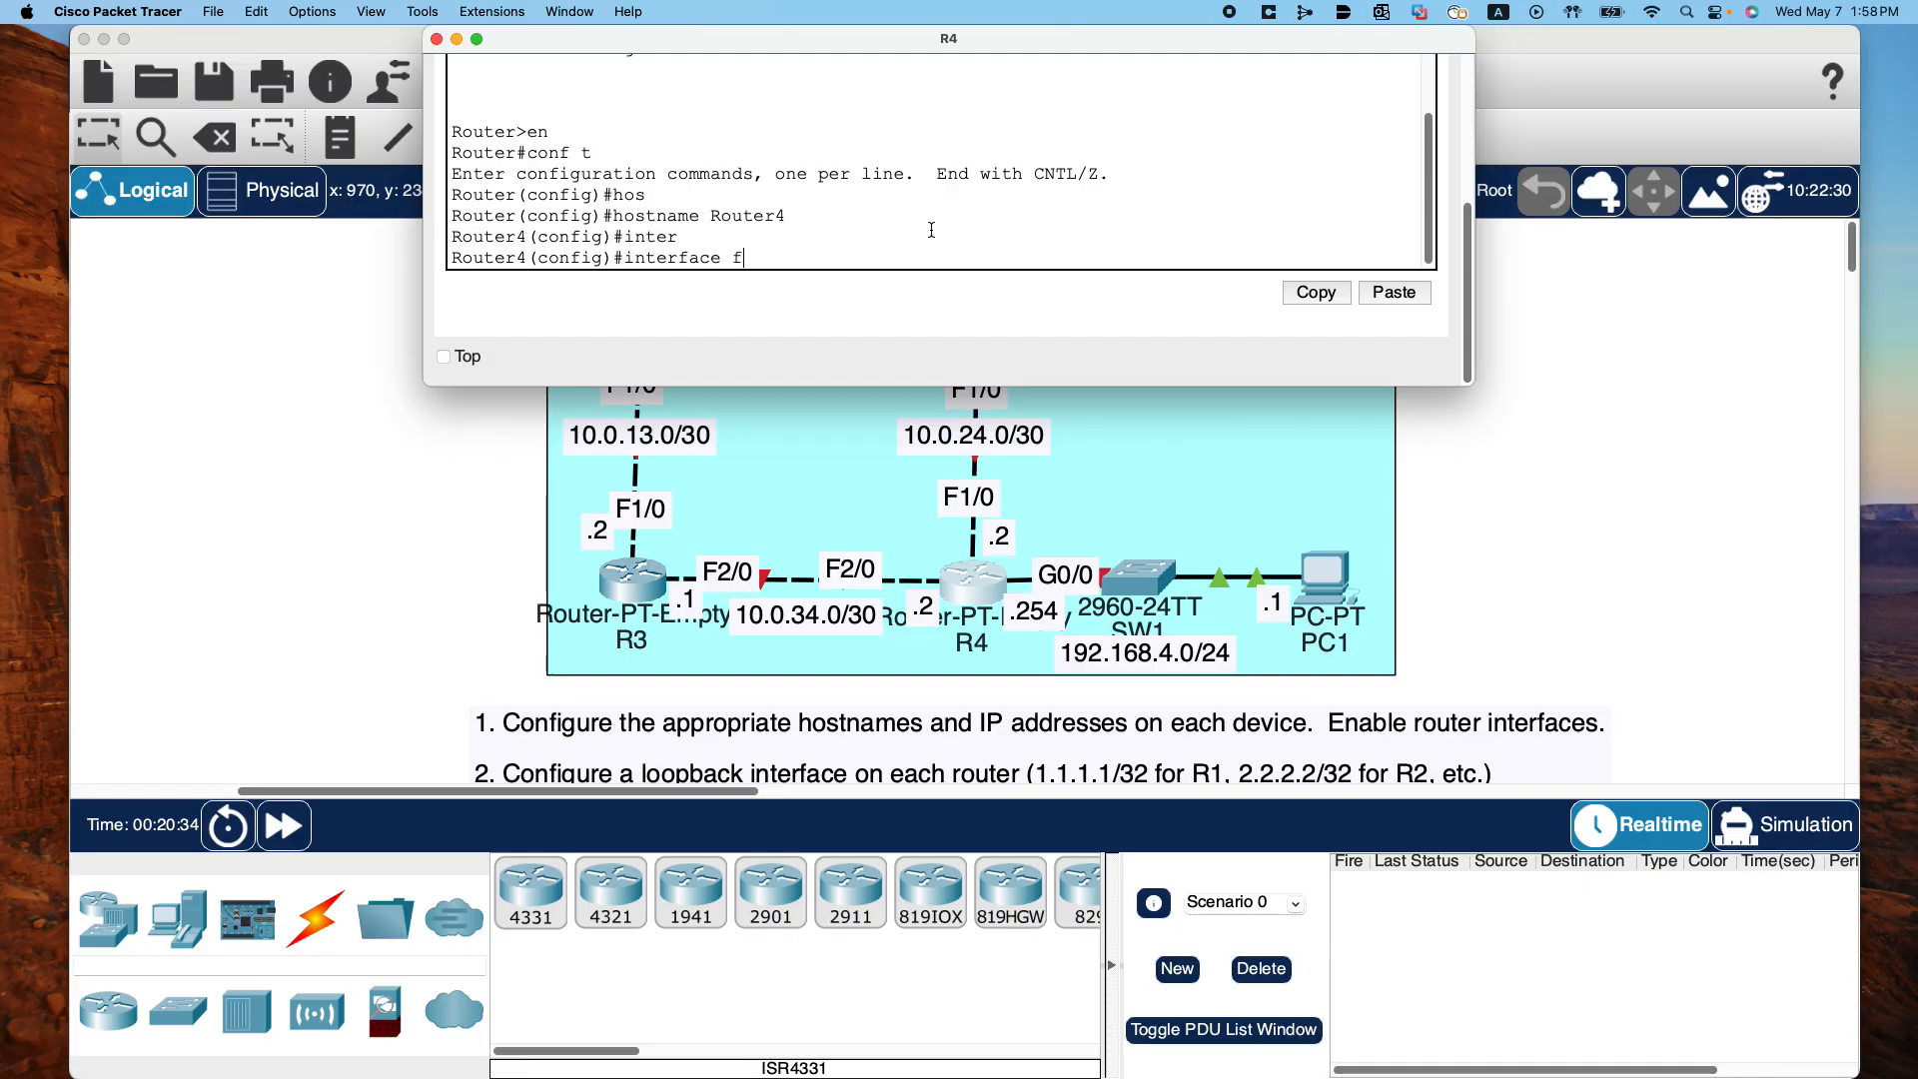
{"action": "key", "text": "Tab"}
{"action": "type", "text": "1/"}
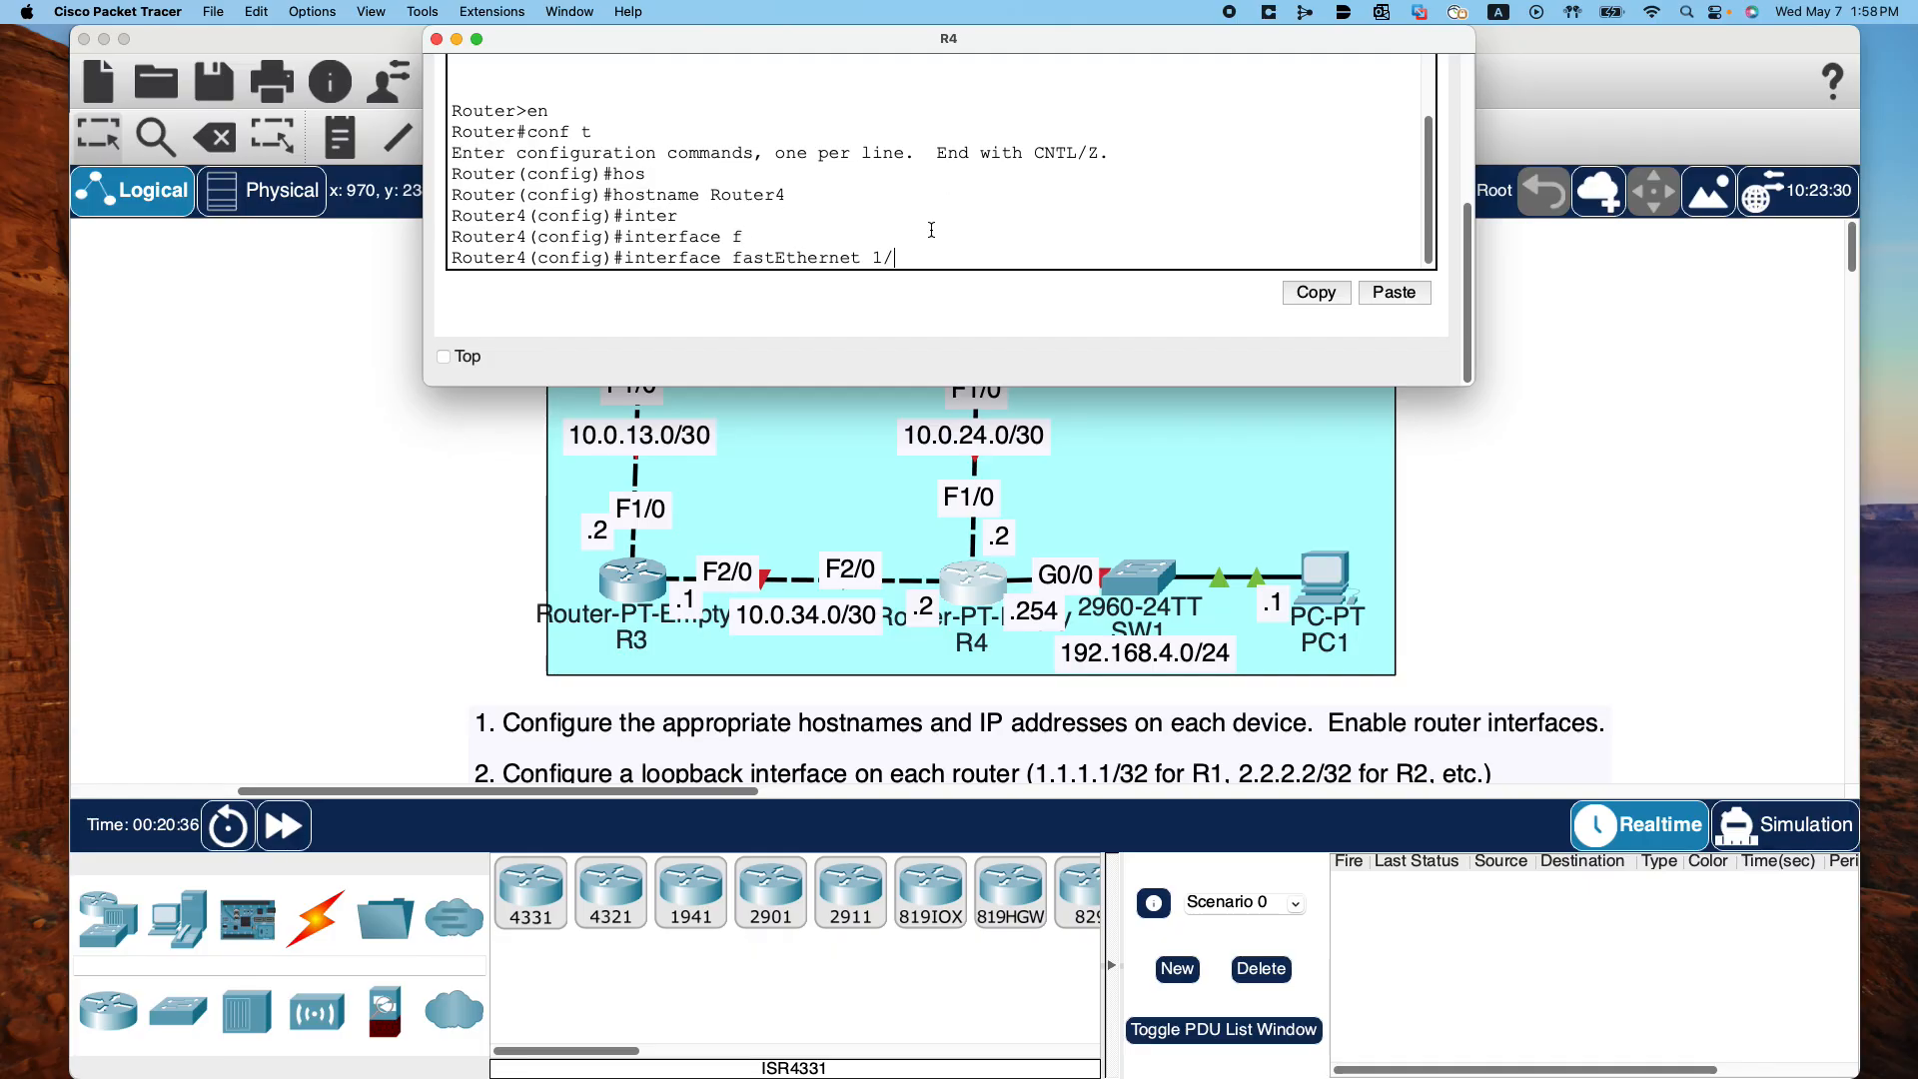
{"action": "type", "text": "0"}
{"action": "key", "text": "Return"}
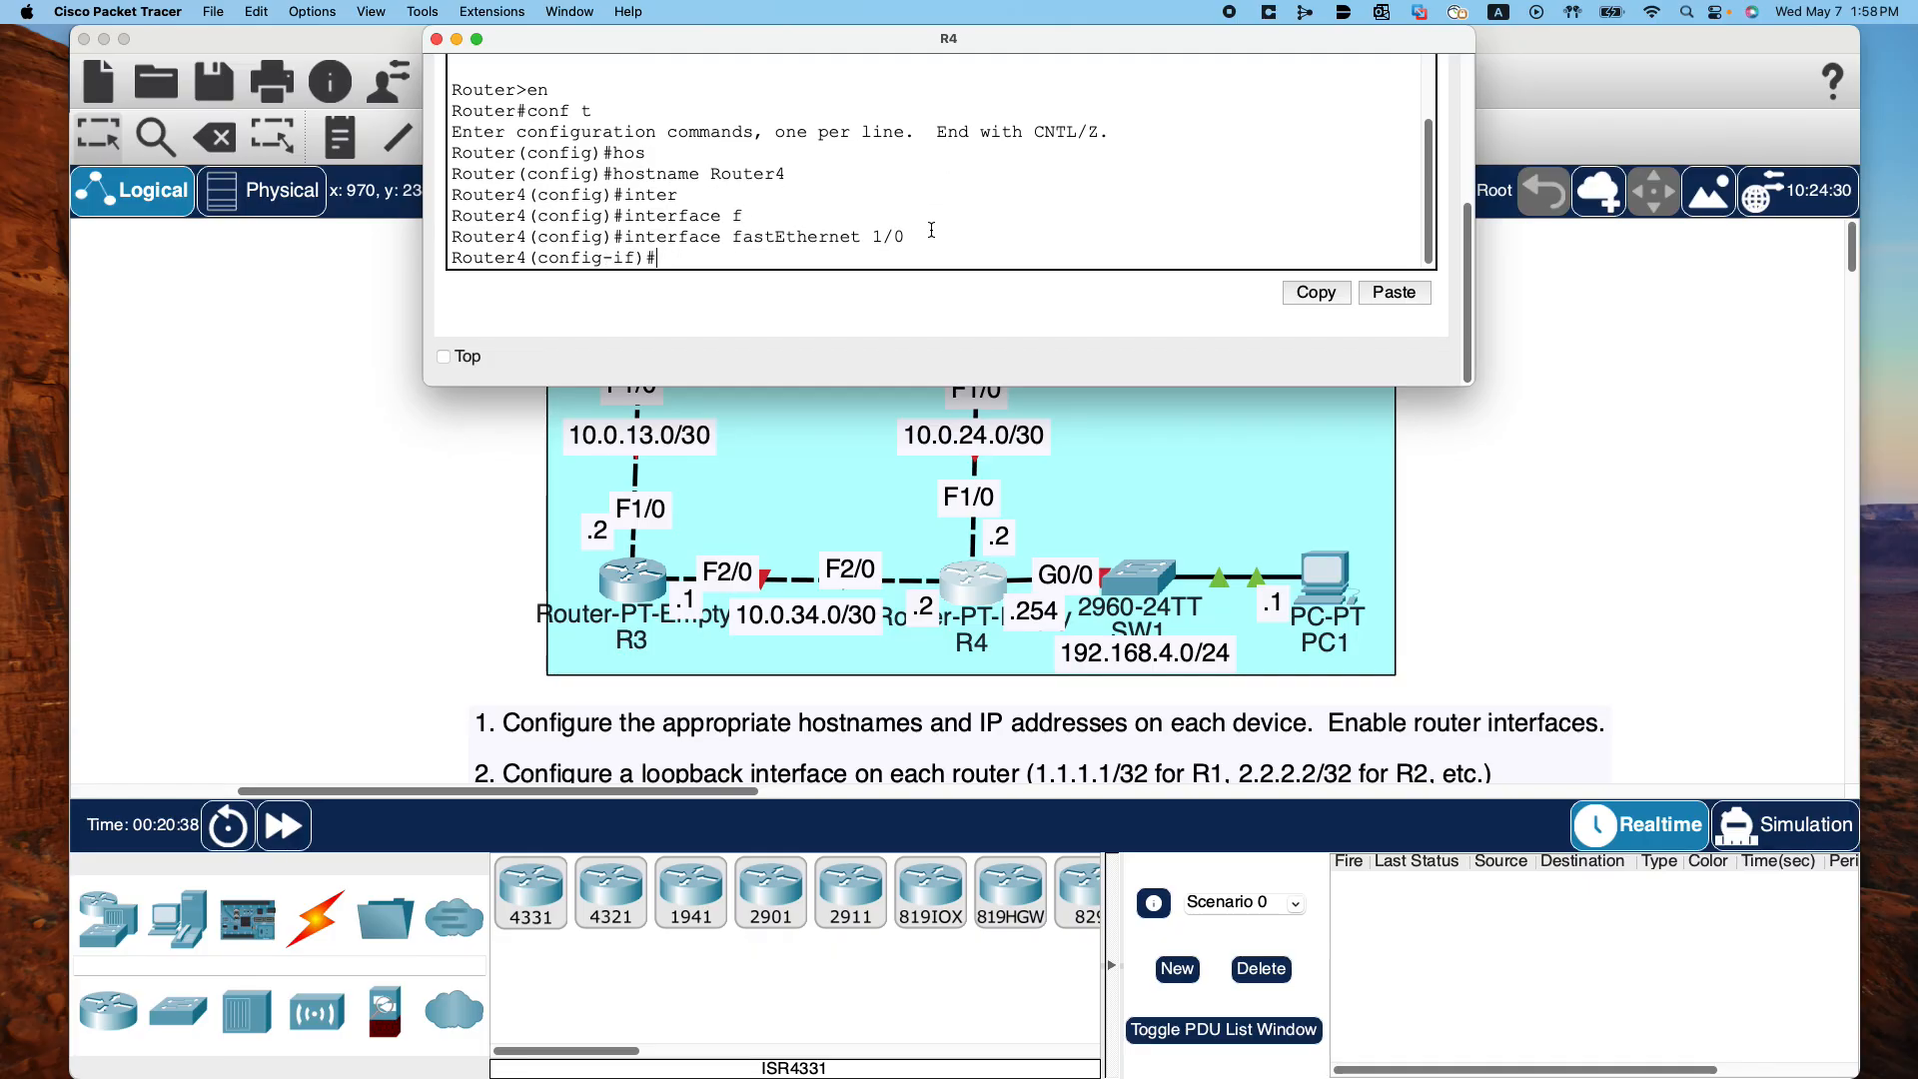
Assign the IP address 10.0.24.2 with subnet mask 255.255.255.252 to Router4's fastEthernet 1/0 interface
{"action": "type", "text": "ip add"}
{"action": "key", "text": "Tab"}
{"action": "type", "text": "10."}
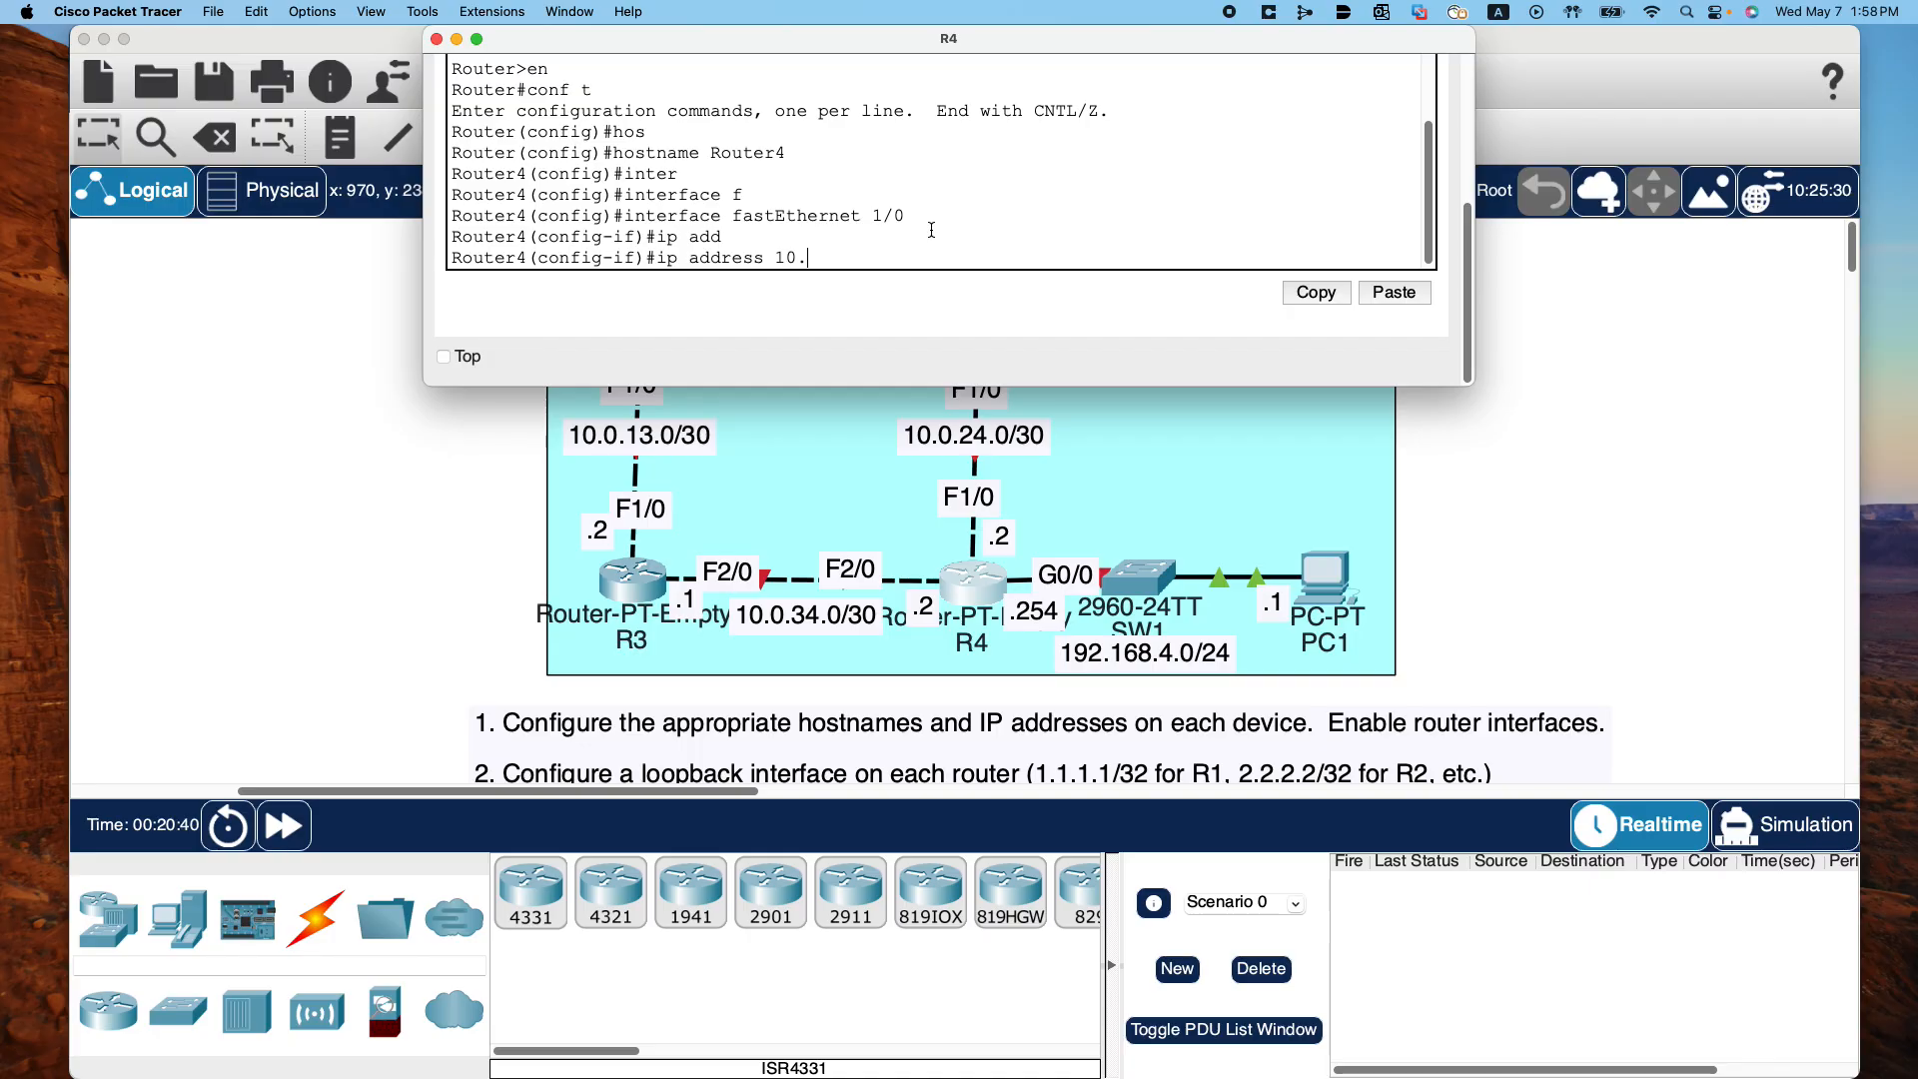
{"action": "type", "text": "0.24.2"}
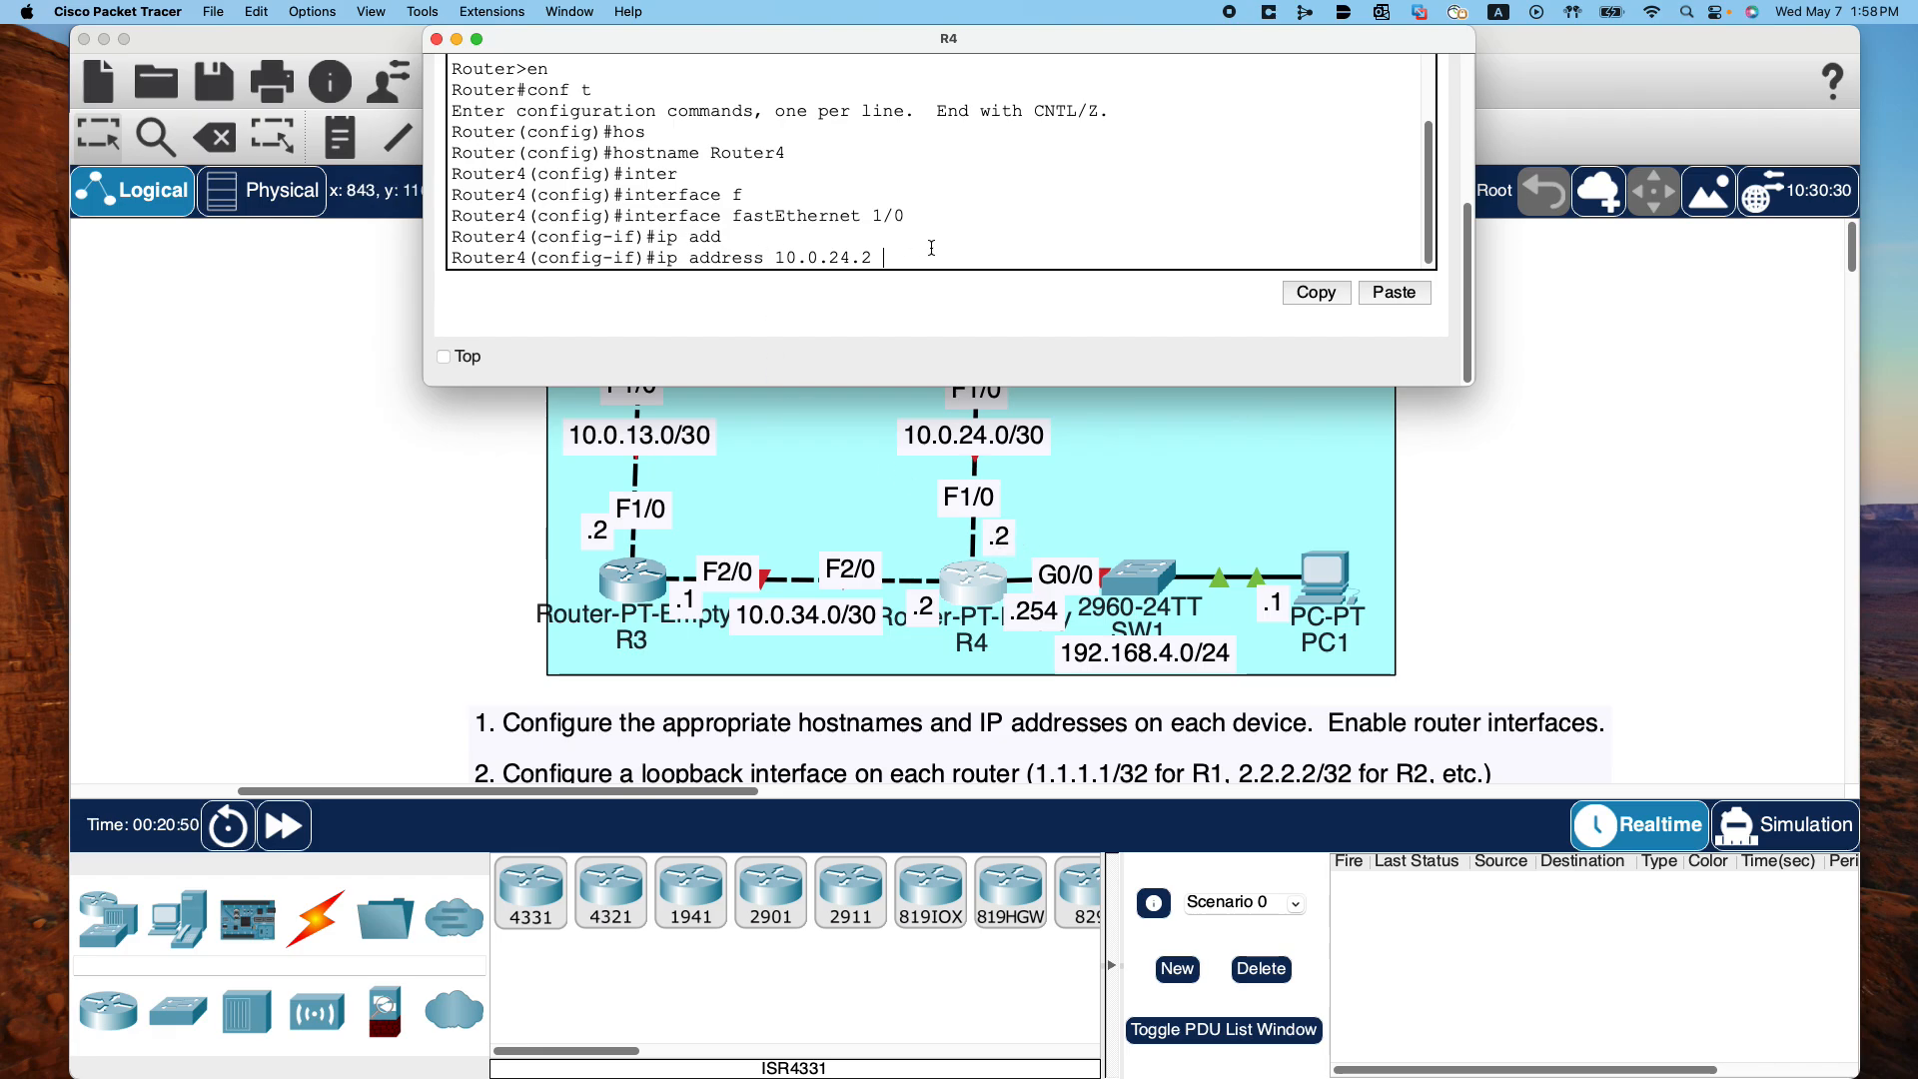
{"action": "type", "text": "255.255.255.252"}
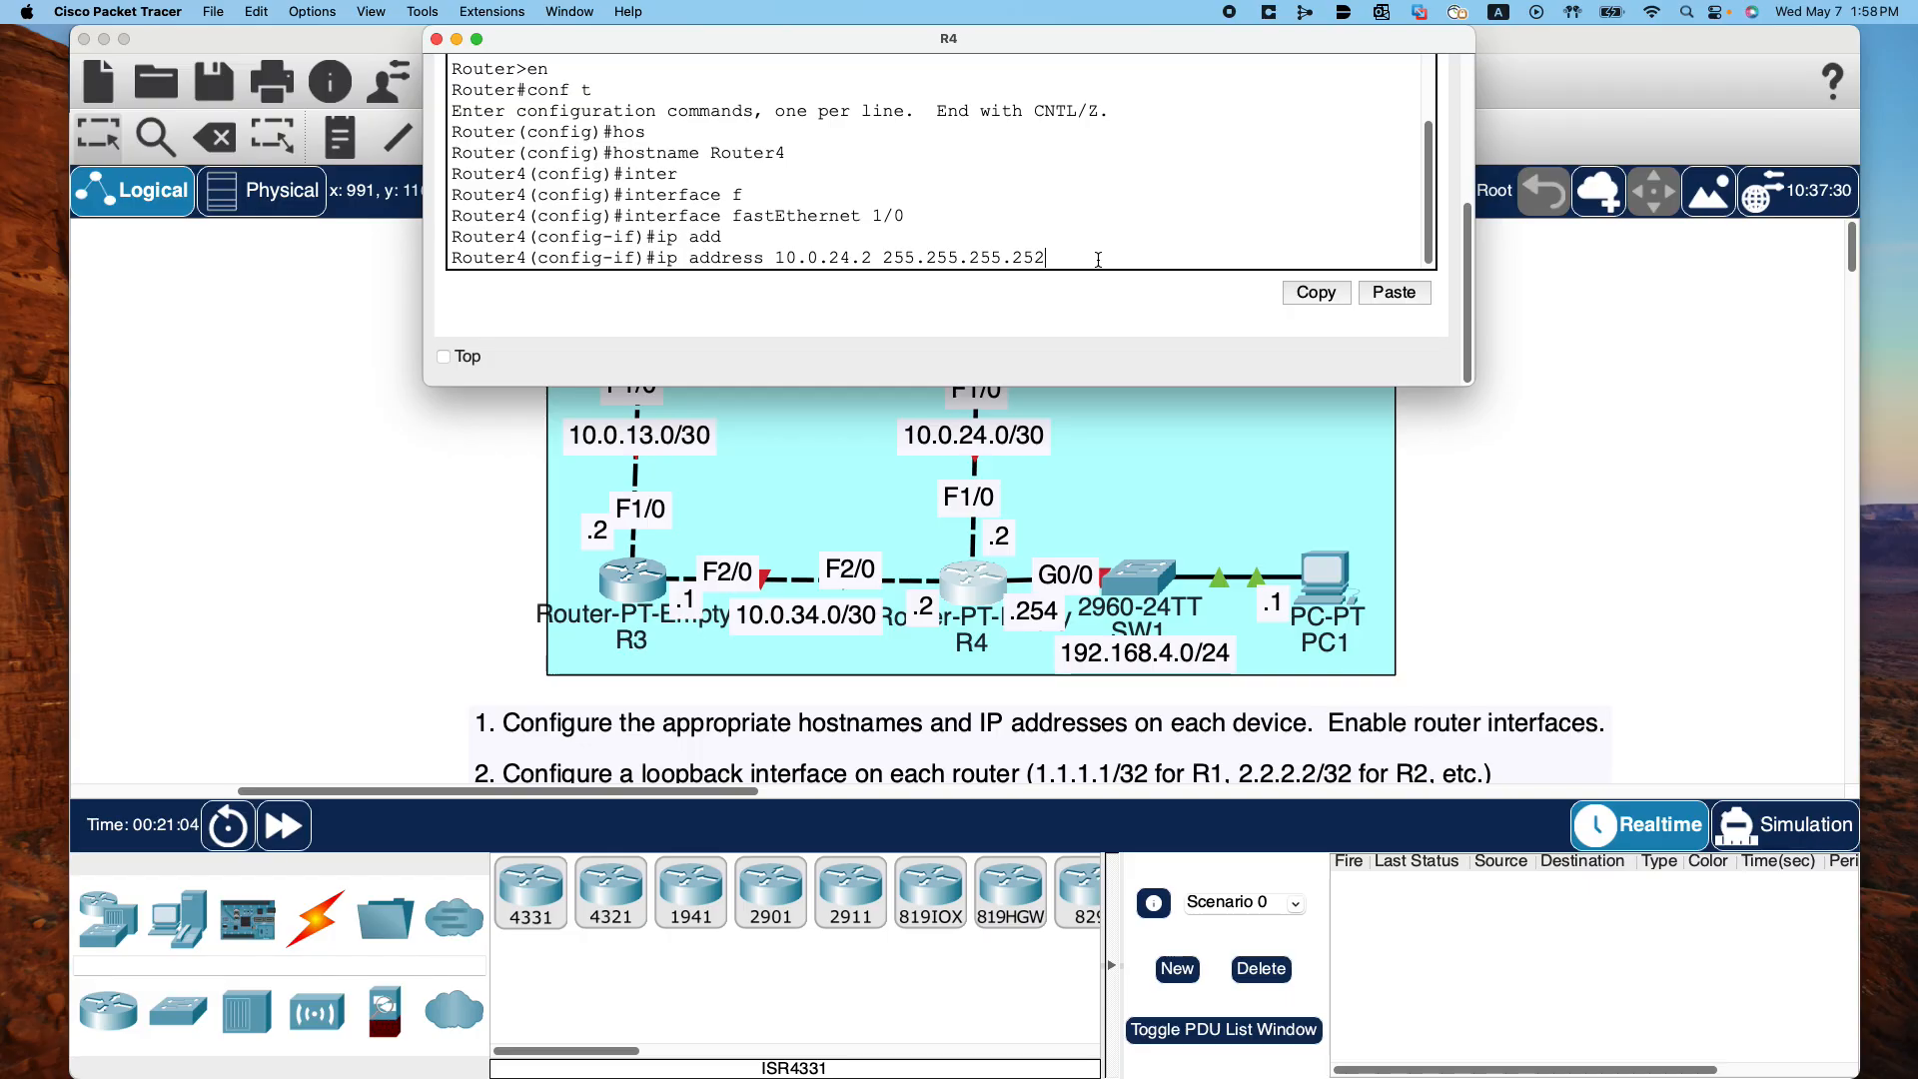
{"action": "key", "text": "Return"}
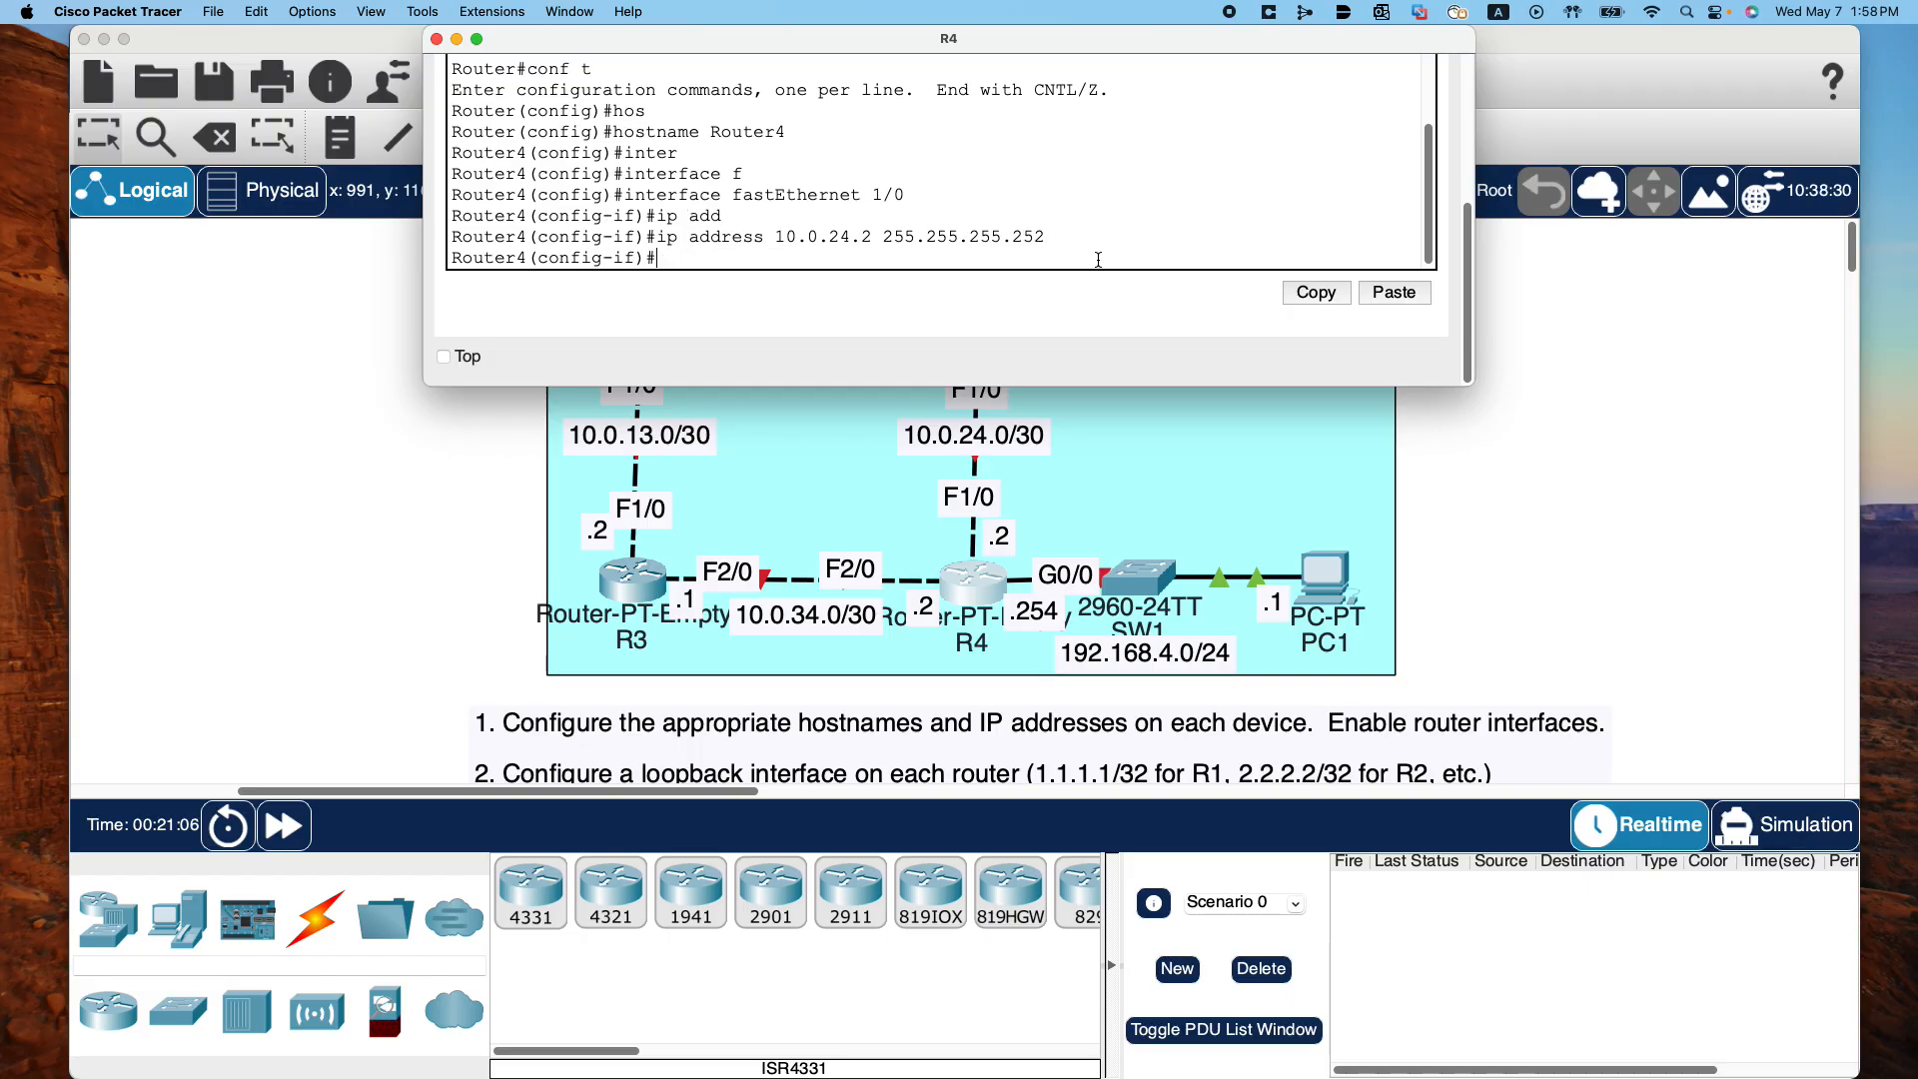
Leave the fastEthernet 1/0 configuration and enter interface configuration mode for fastEthernet 2/0 on Router4
{"action": "type", "text": "exit"}
{"action": "key", "text": "Return"}
{"action": "type", "text": "inte"}
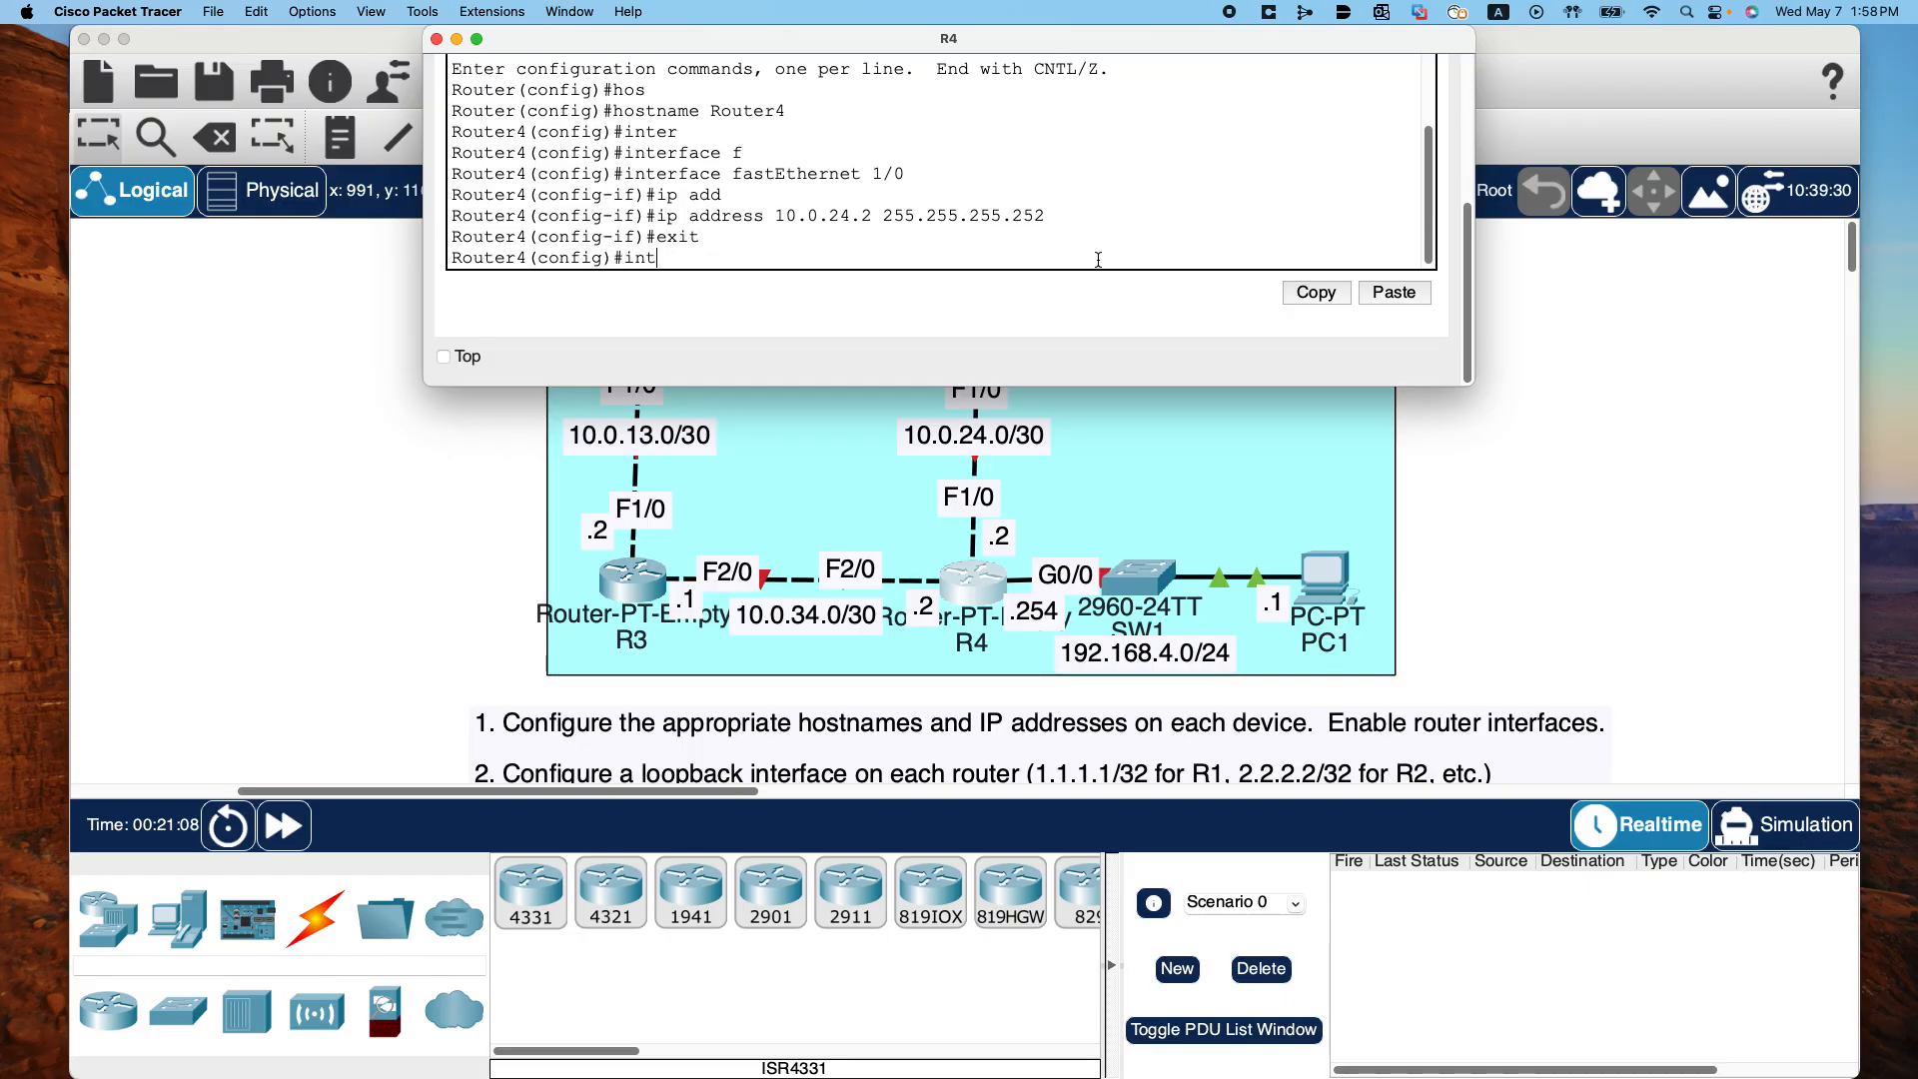
{"action": "key", "text": "Tab"}
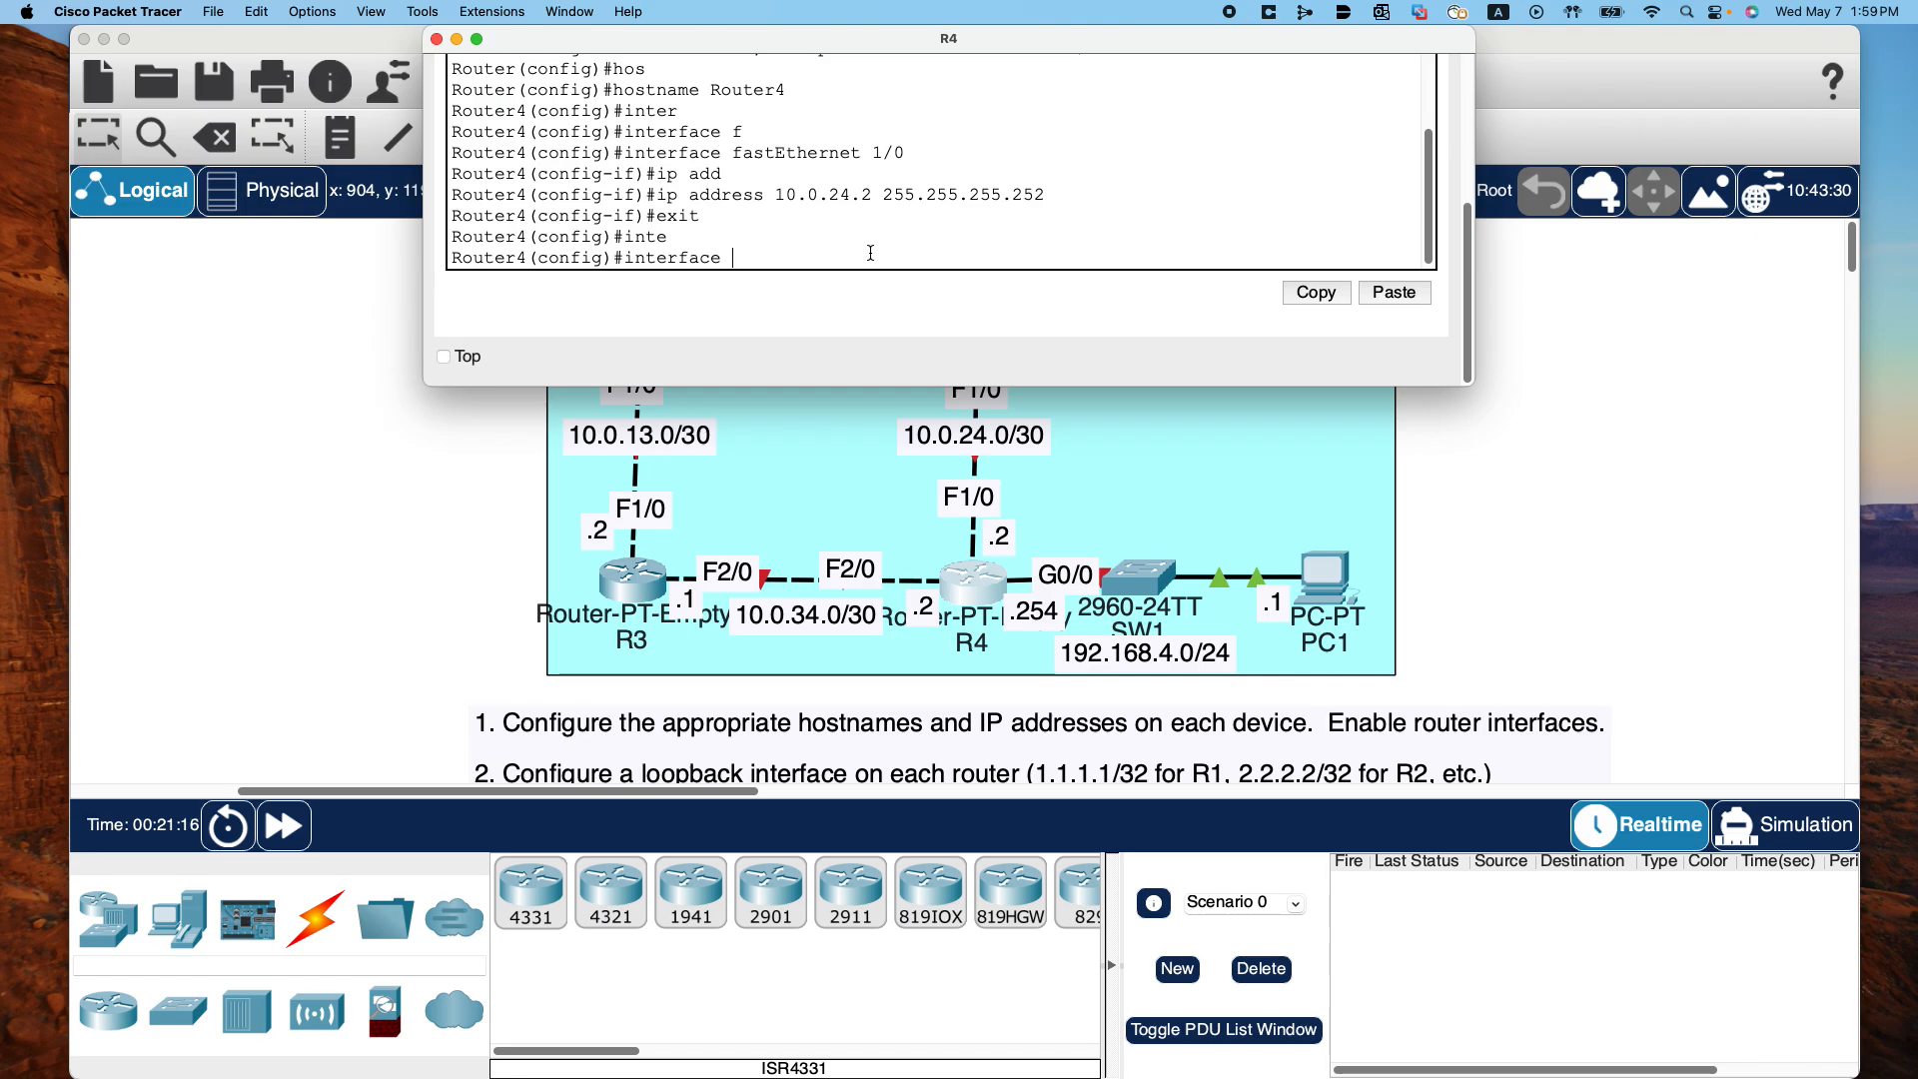
{"action": "type", "text": "fa"}
{"action": "key", "text": "Tab"}
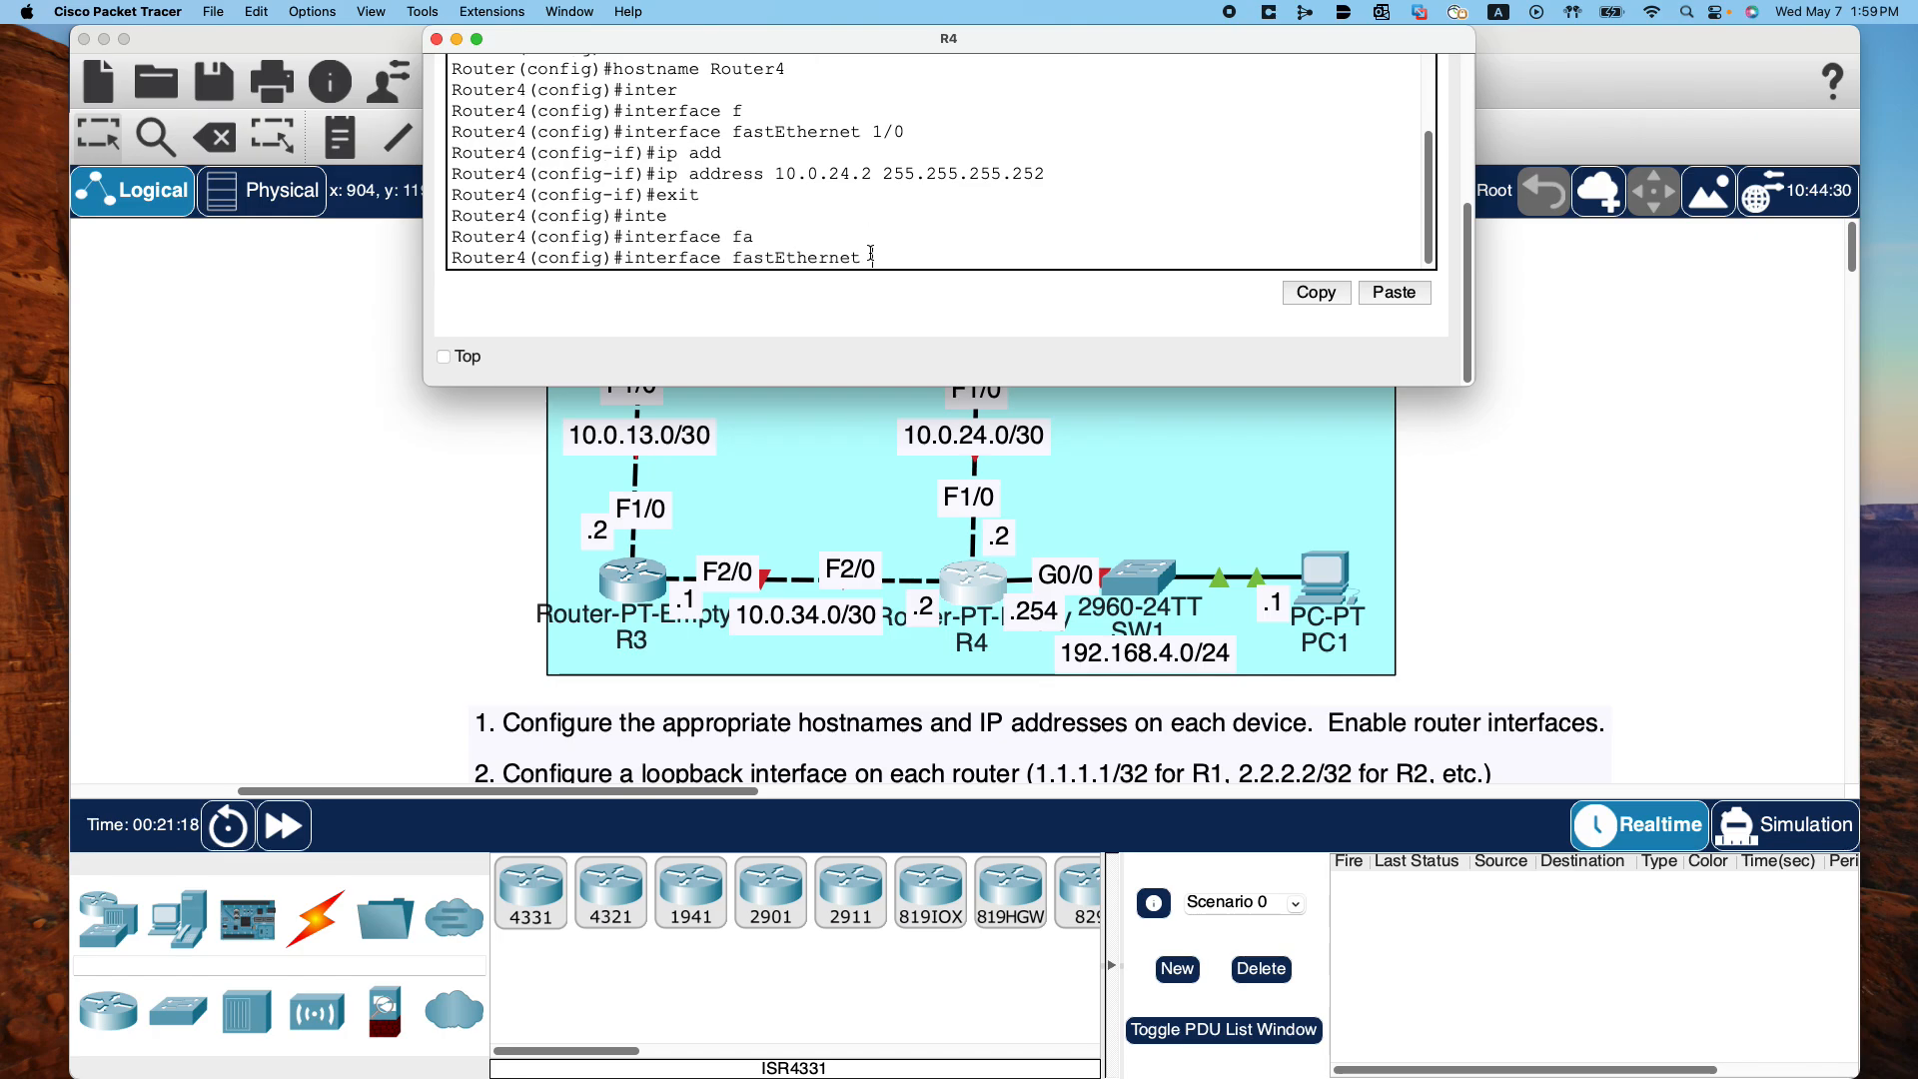
{"action": "type", "text": "2/0"}
{"action": "key", "text": "Return"}
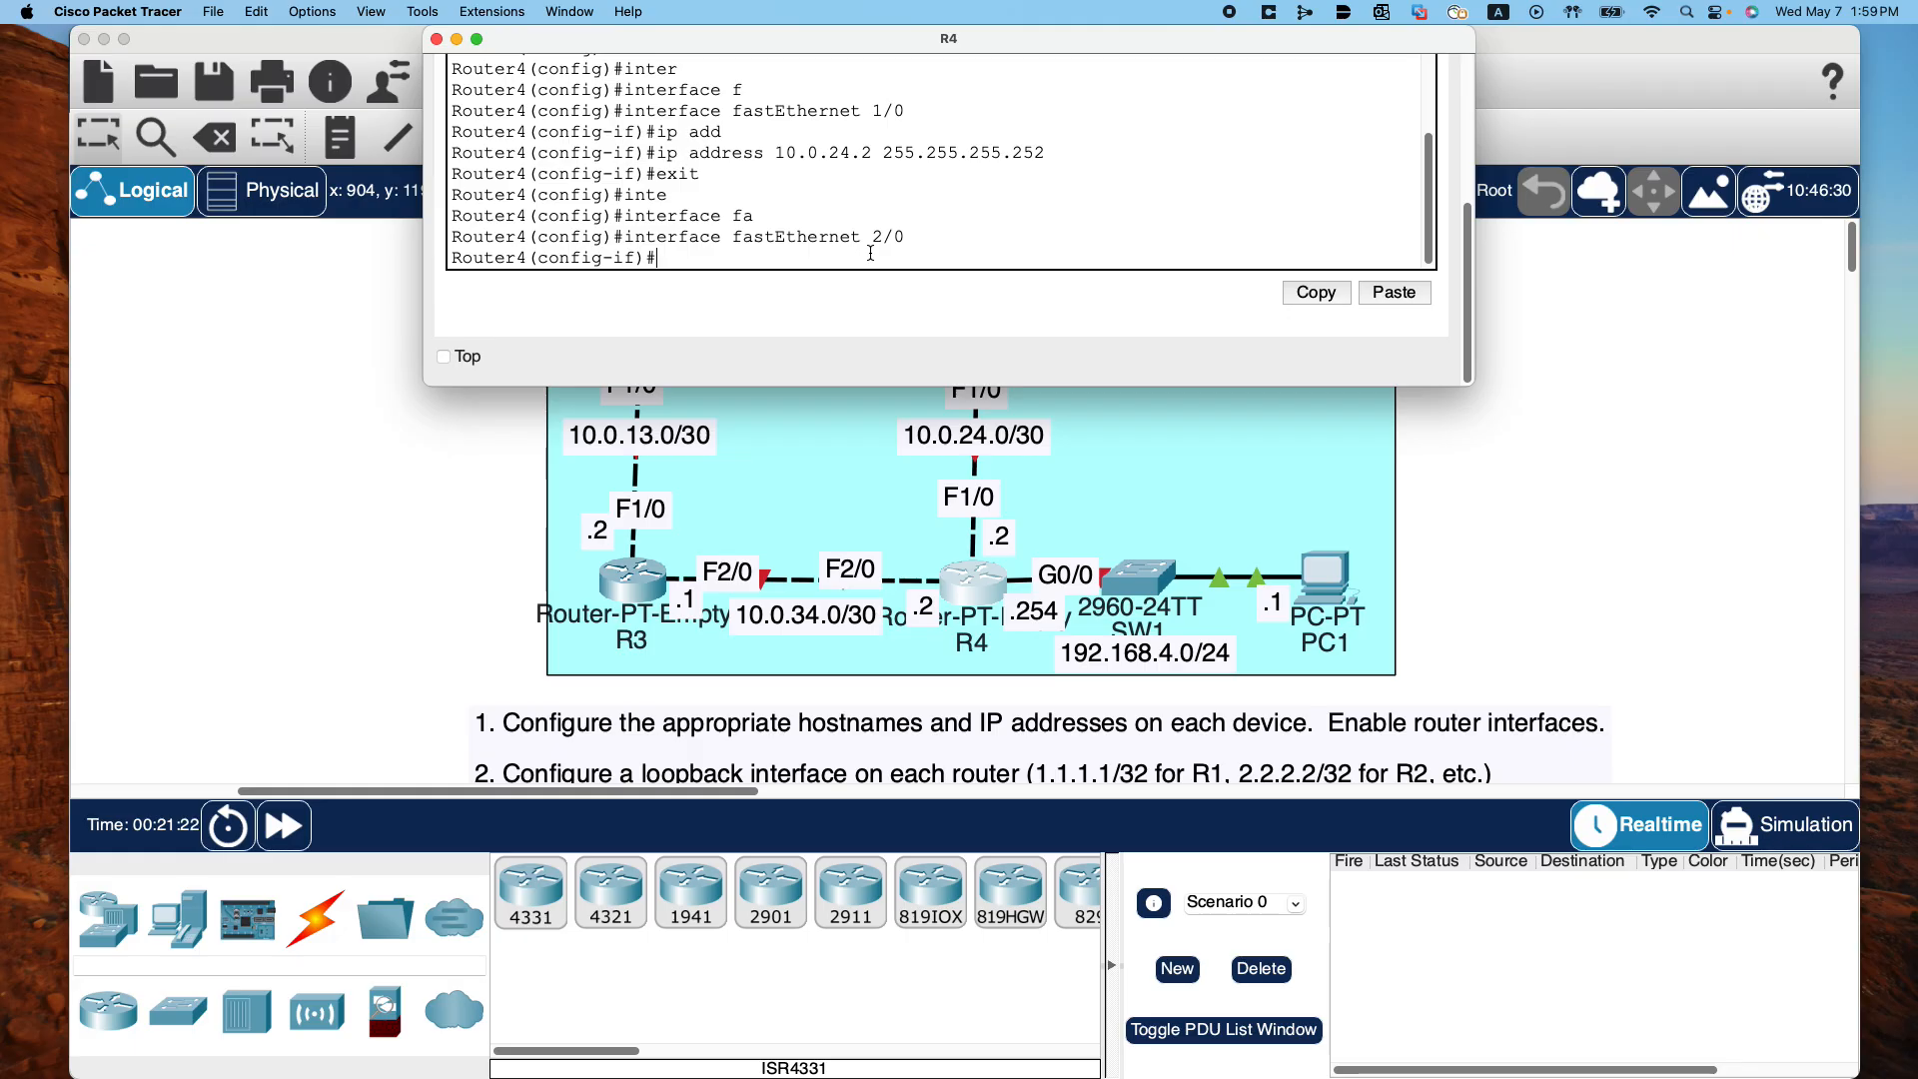
Assign the IP address 10.0.34.2 with subnet mask 255.255.255.252 to Router4's fastEthernet 2/0 interface
{"action": "type", "text": "ip add"}
{"action": "key", "text": "Tab"}
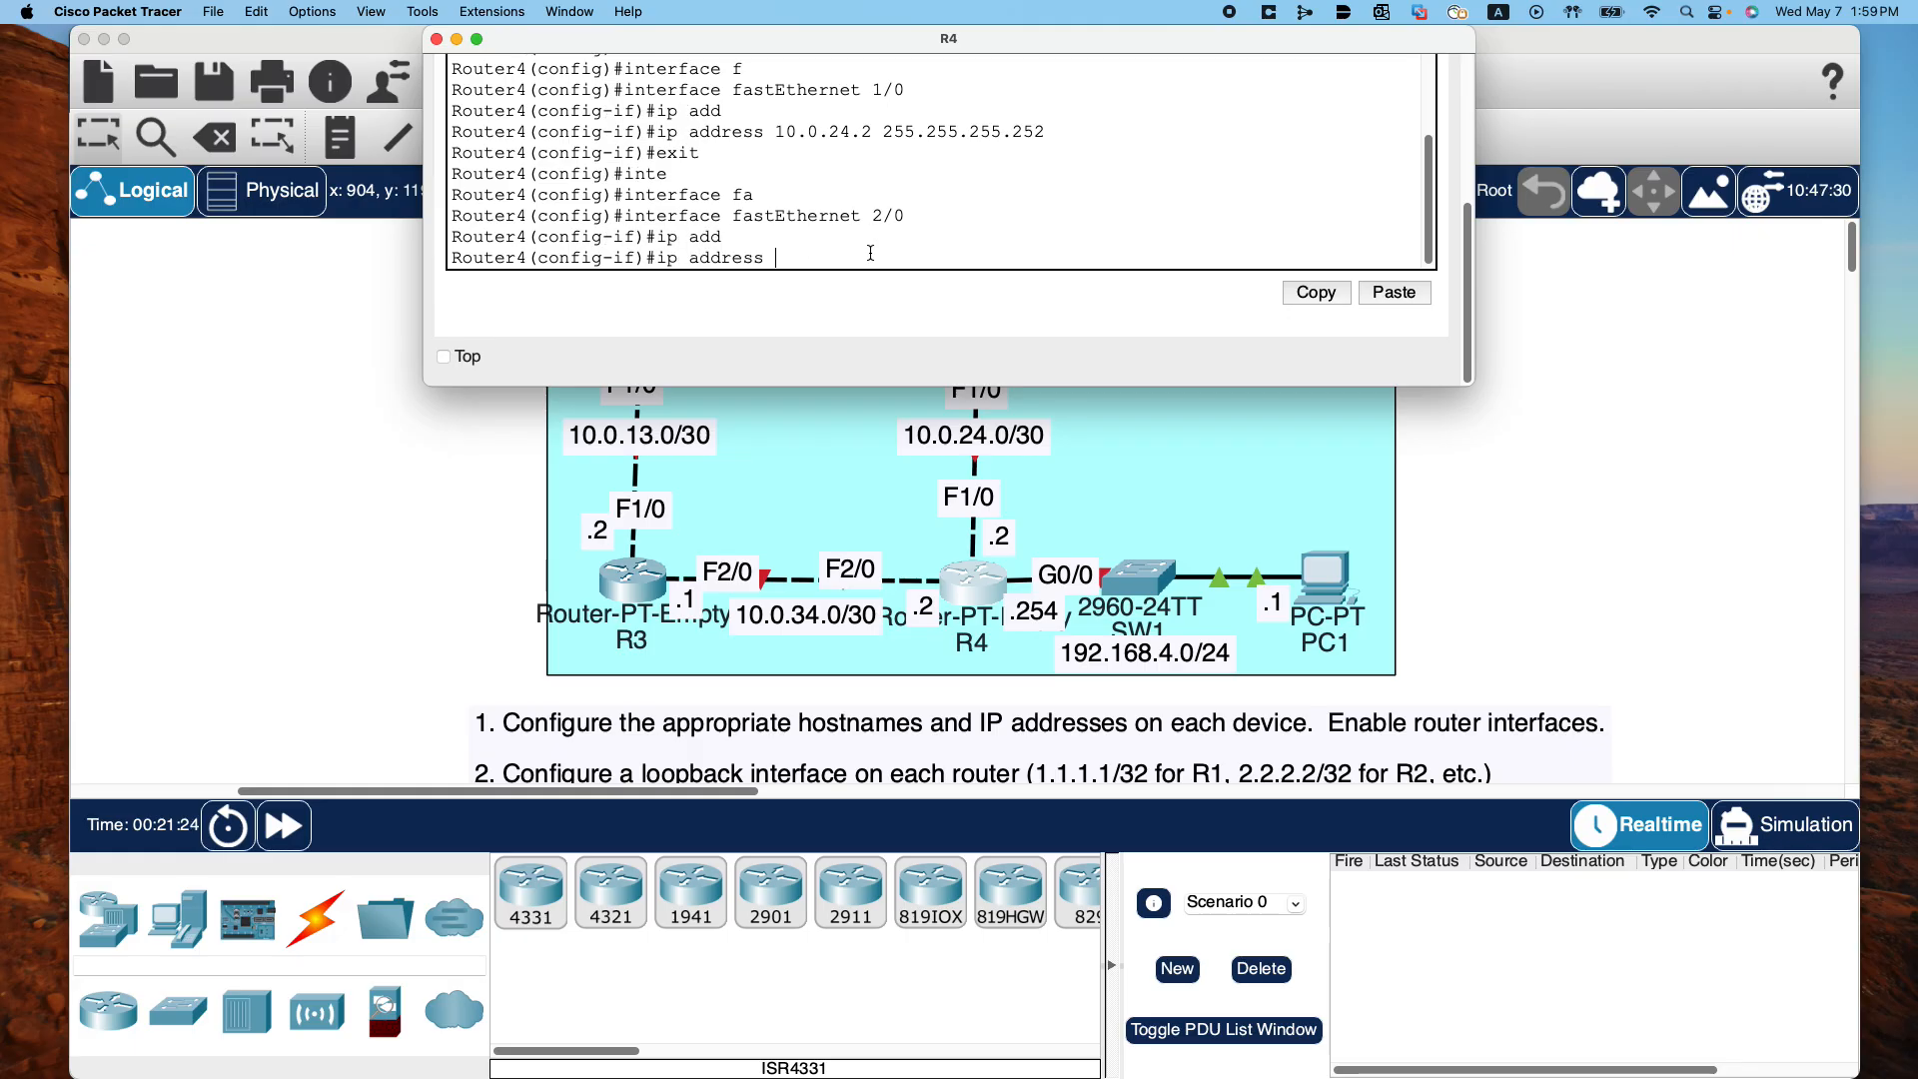
{"action": "type", "text": "10.0.34.2 255.255.255.252"}
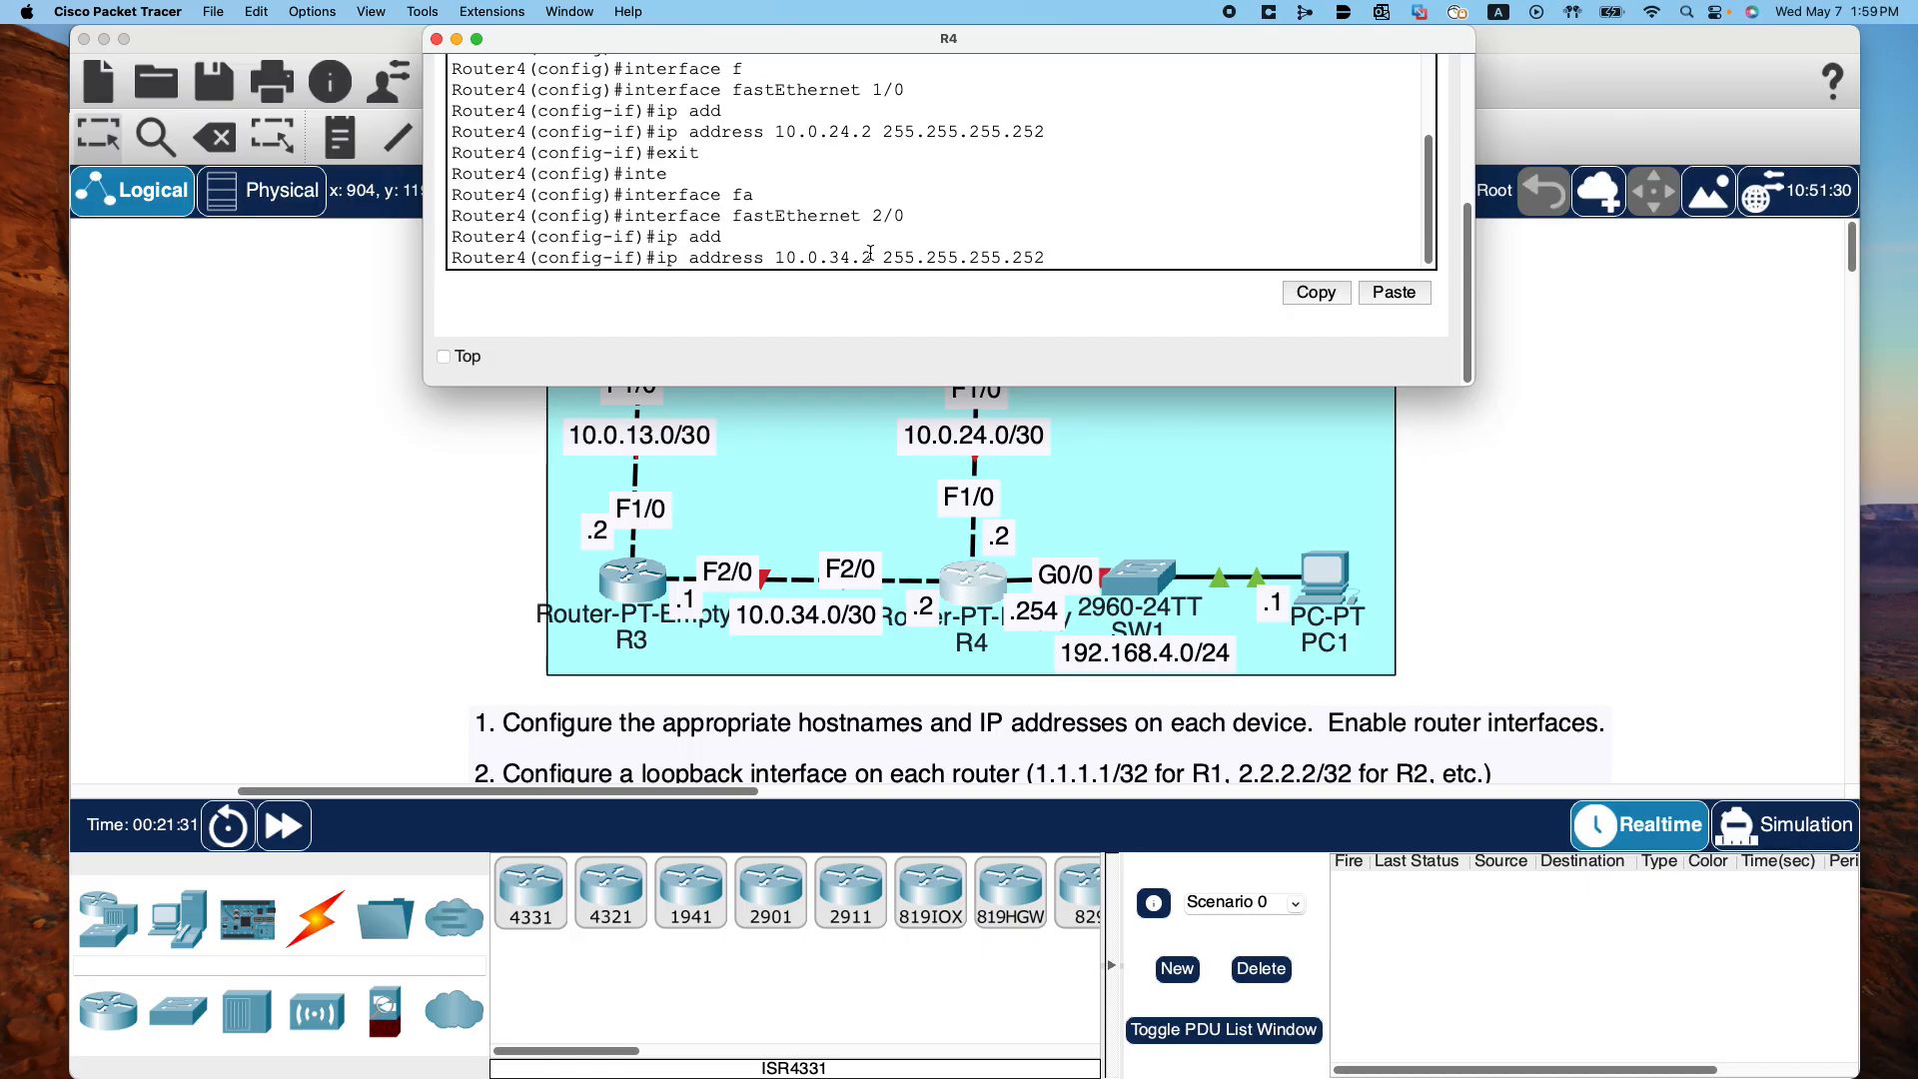
{"action": "key", "text": "Return"}
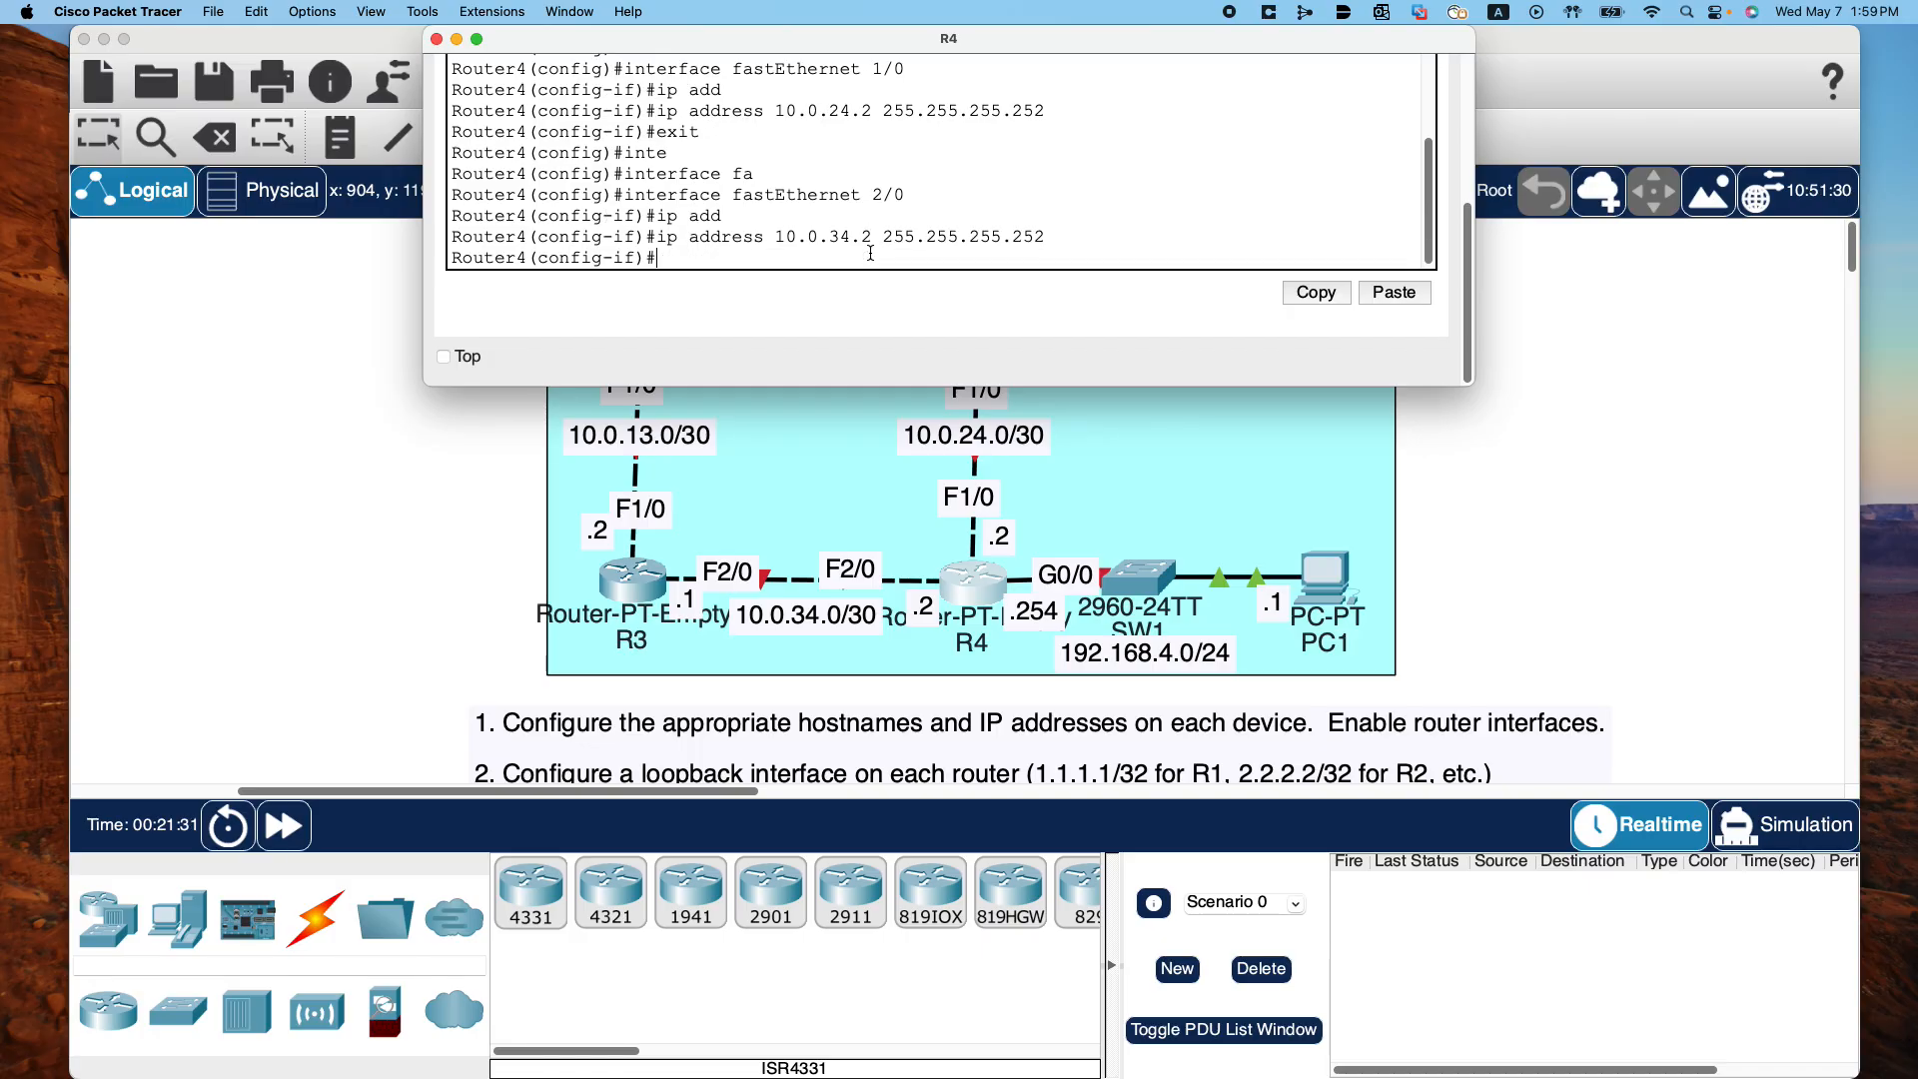
Enable Router4's fastEthernet 2/0 interface with no shut
{"action": "type", "text": "exi"}
{"action": "key", "text": "BackSpace"}
{"action": "key", "text": "BackSpace"}
{"action": "key", "text": "BackSpace"}
{"action": "type", "text": "no shut"}
{"action": "key", "text": "Return"}
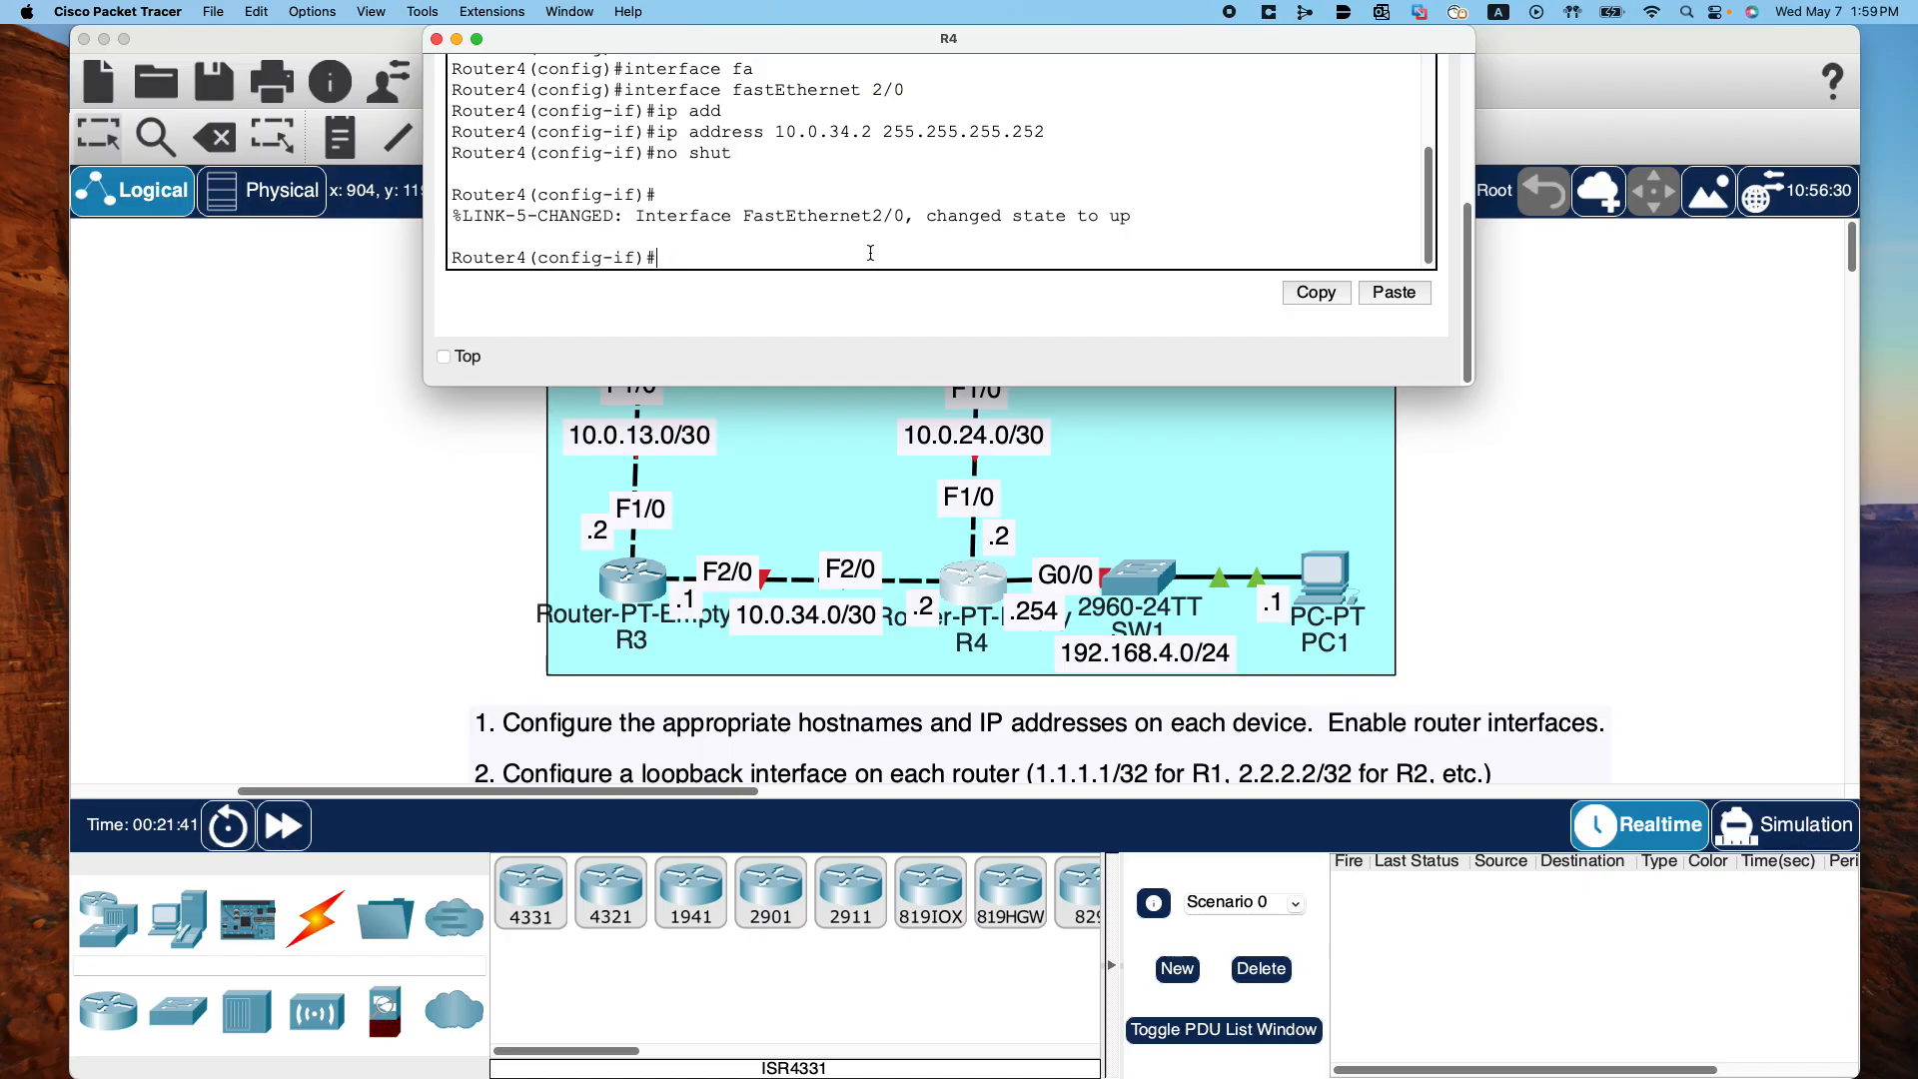
Leave the fastEthernet 2/0 configuration and return to interface configuration mode for fastEthernet 1/0 on Router4
{"action": "type", "text": "exit"}
{"action": "key", "text": "Return"}
{"action": "type", "text": "inet"}
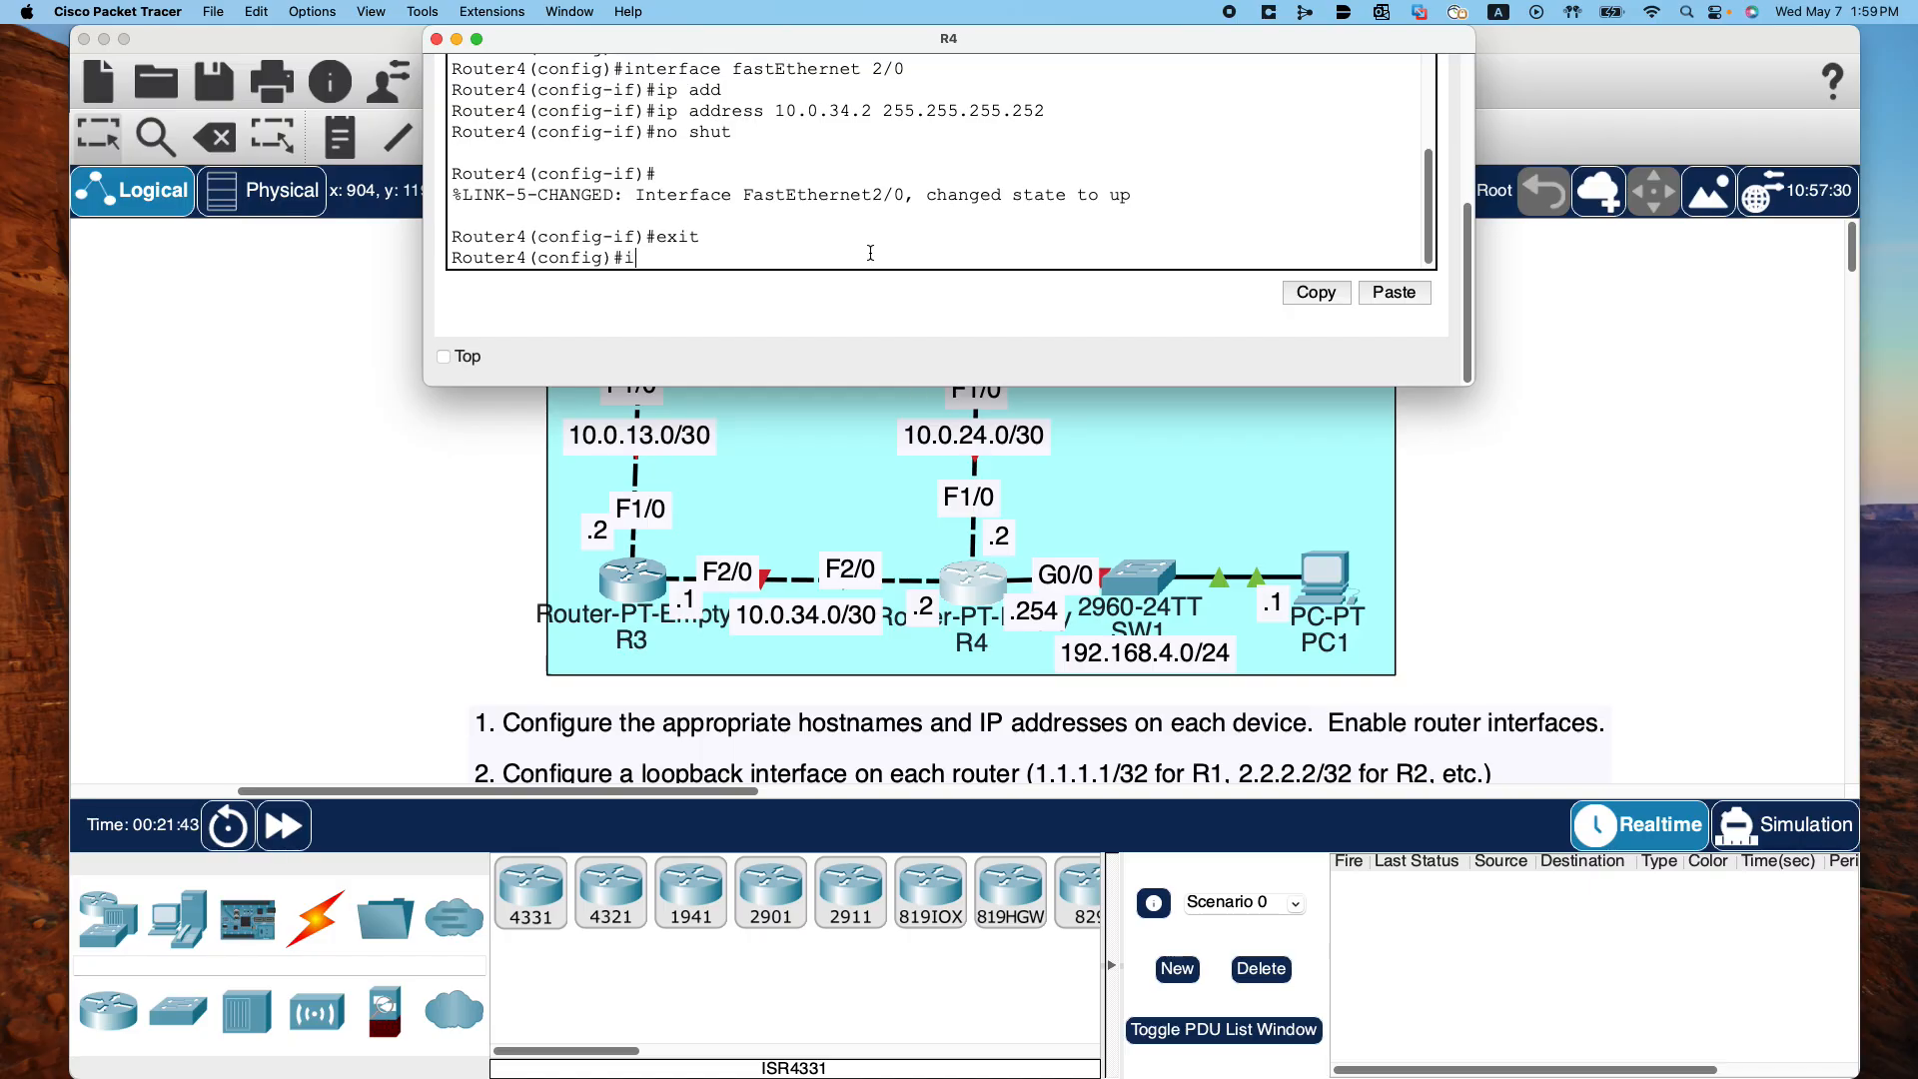
{"action": "key", "text": "Return"}
{"action": "type", "text": "int"}
{"action": "key", "text": "Tab"}
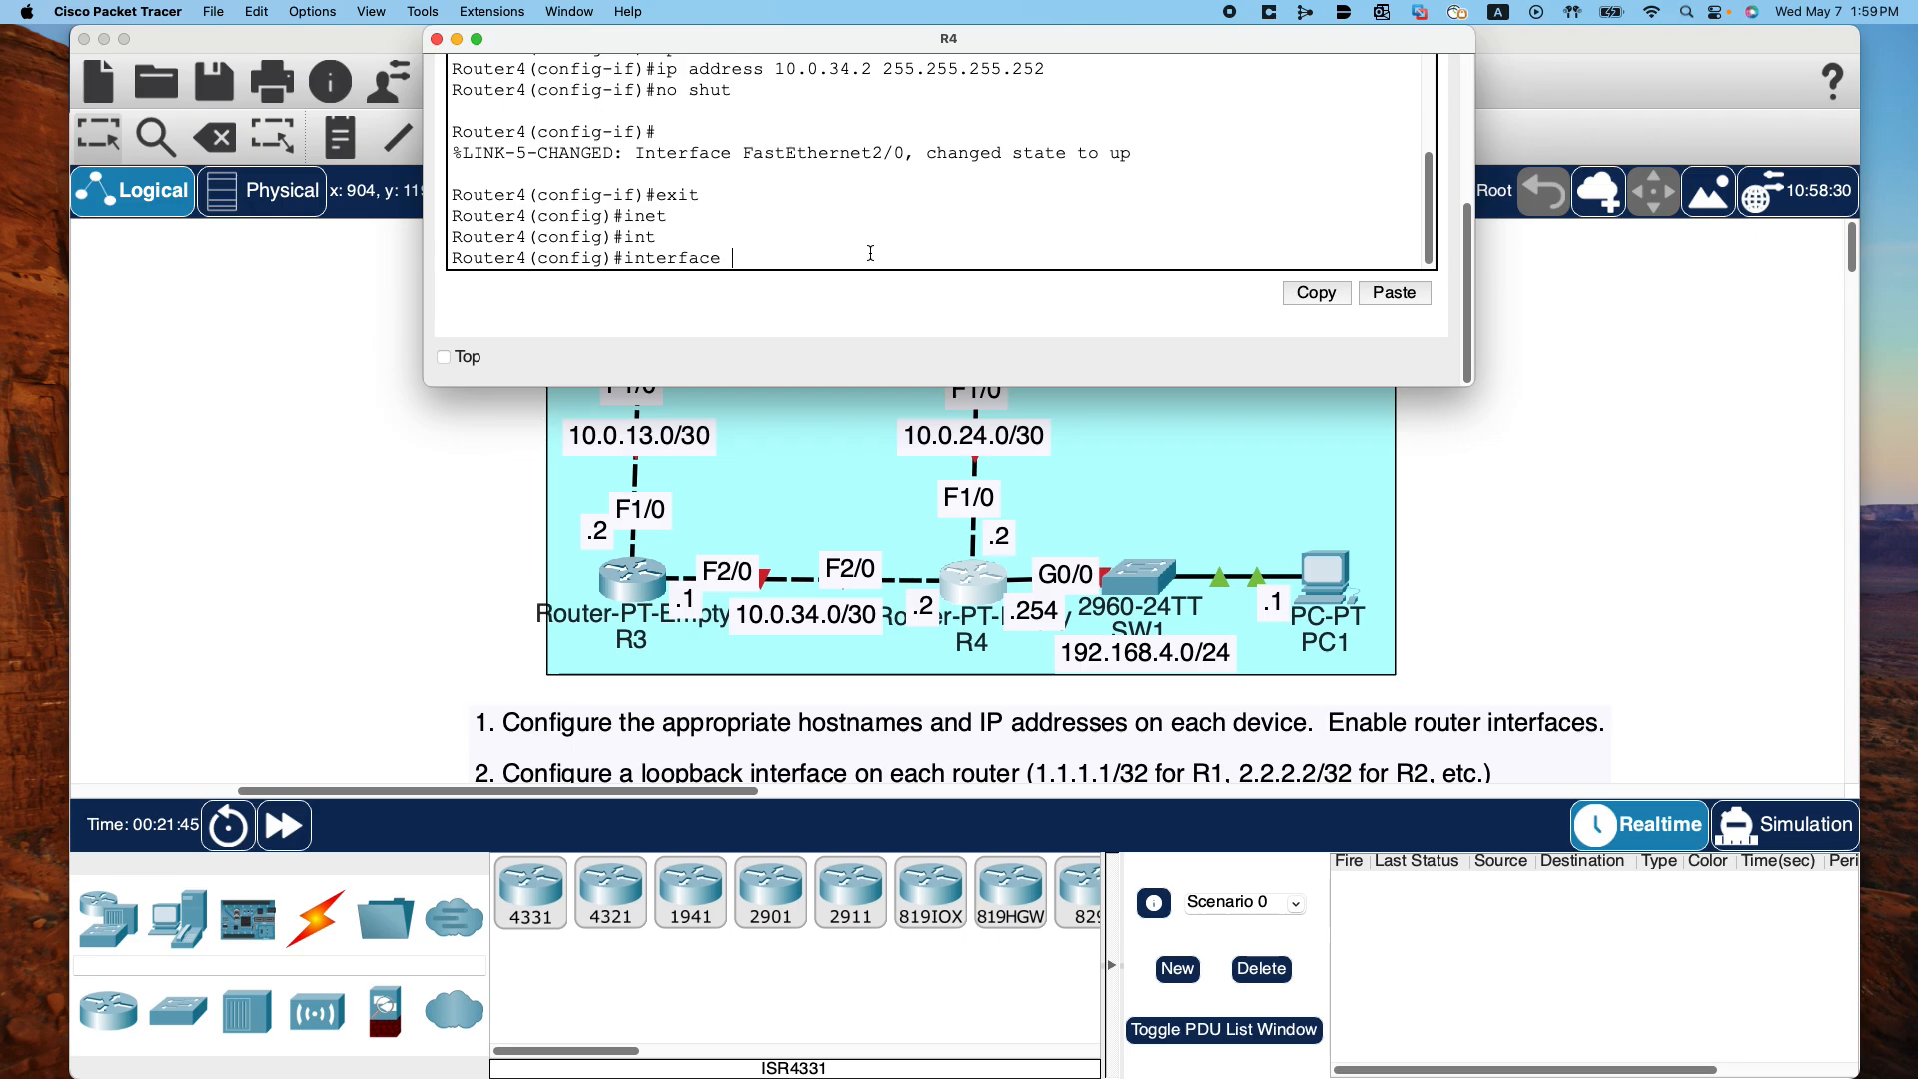
{"action": "type", "text": "f"}
{"action": "key", "text": "Tab"}
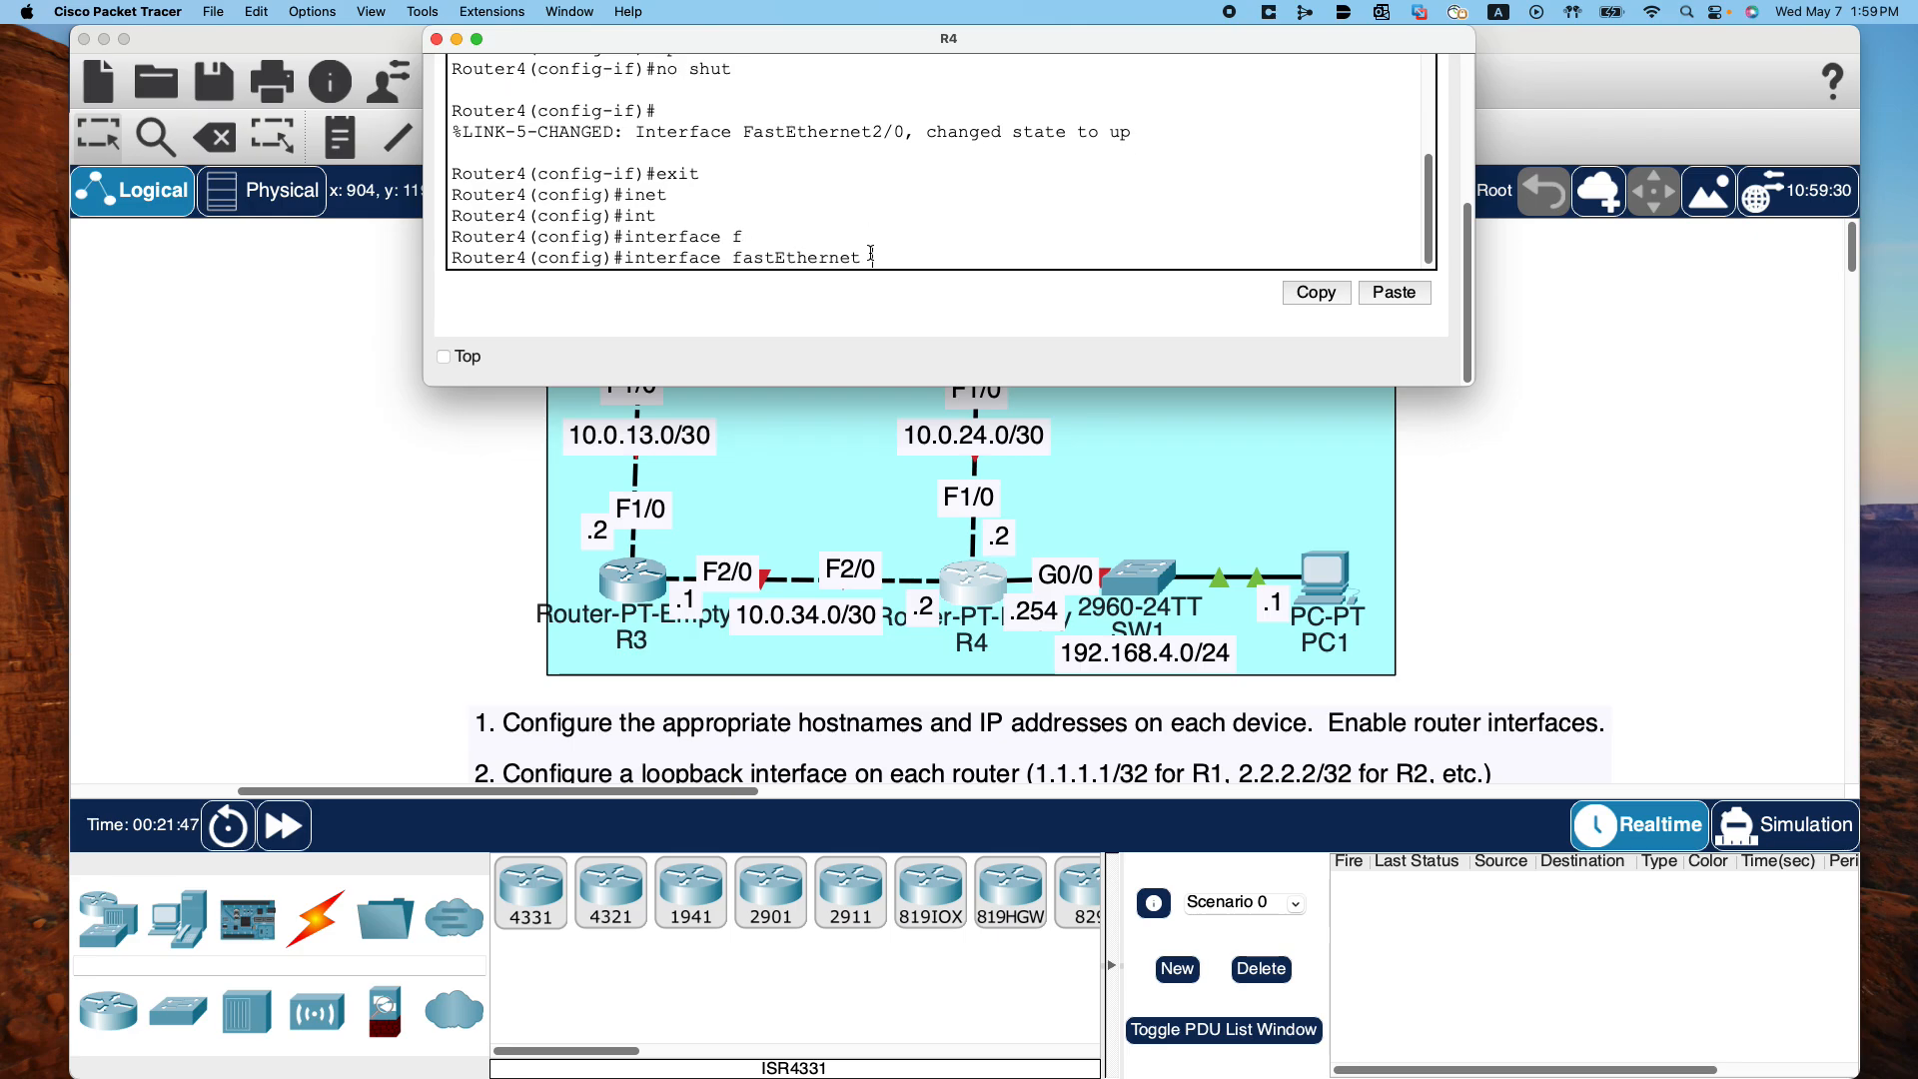
{"action": "type", "text": "1/0"}
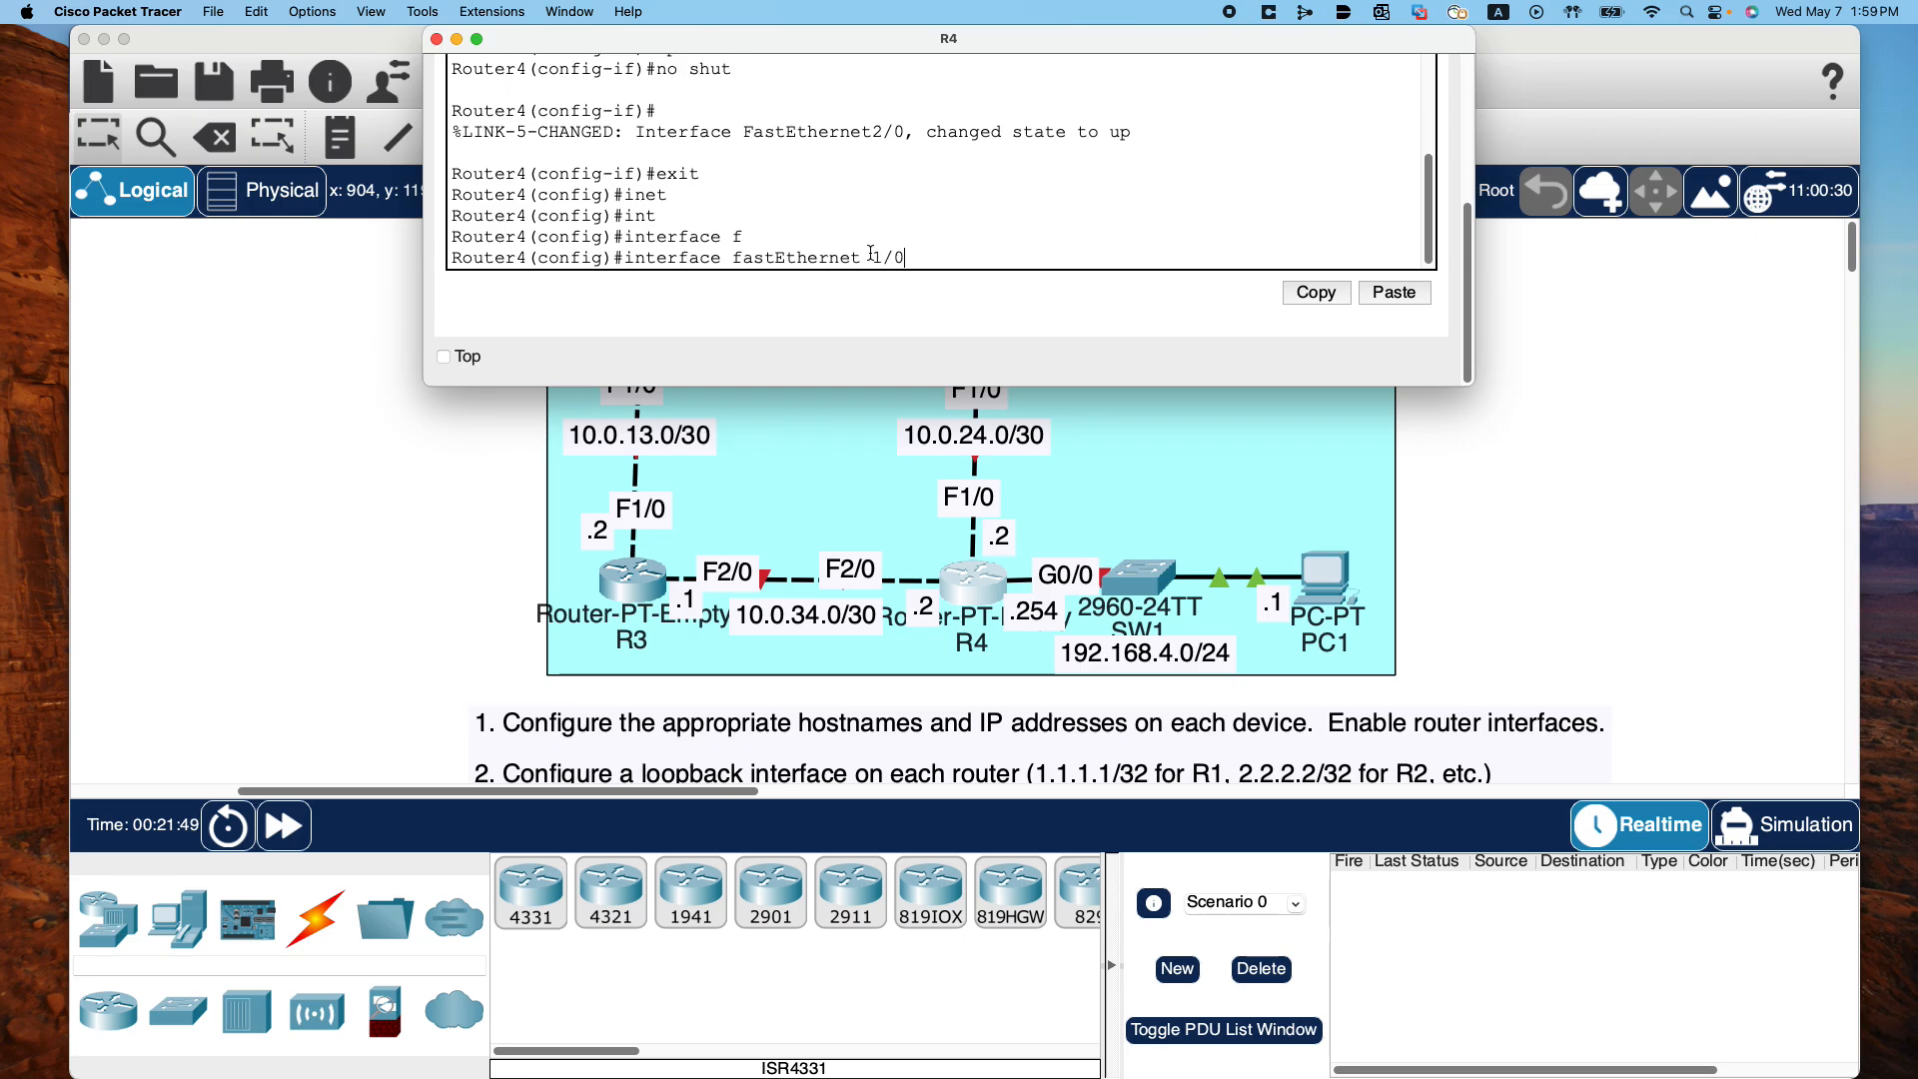
{"action": "key", "text": "Return"}
Enable Router4's fastEthernet 1/0 interface with no shut
{"action": "type", "text": "NO SH"}
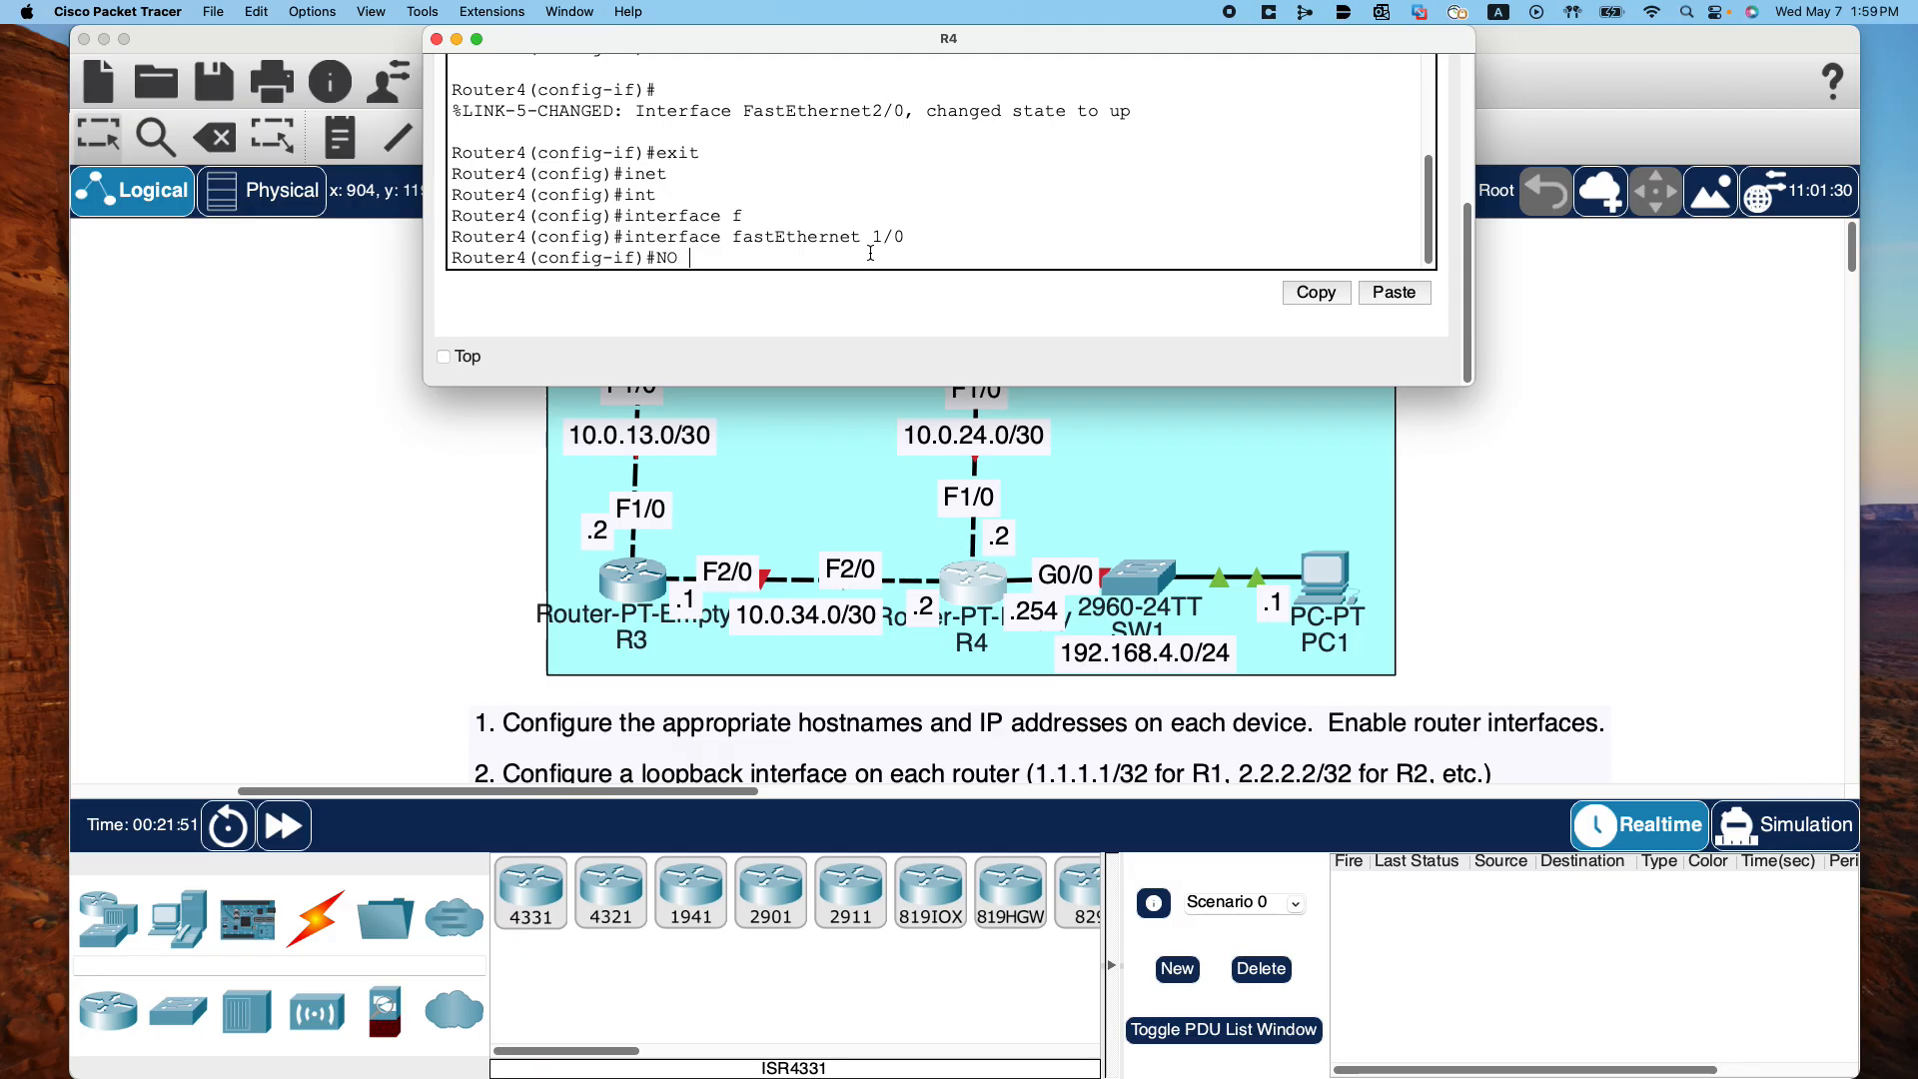
{"action": "key", "text": "BackSpace"}
{"action": "key", "text": "BackSpace"}
{"action": "key", "text": "BackSpace"}
{"action": "key", "text": "BackSpace"}
{"action": "key", "text": "BackSpace"}
{"action": "type", "text": "no shut"}
{"action": "key", "text": "Return"}
{"action": "key", "text": "Return"}
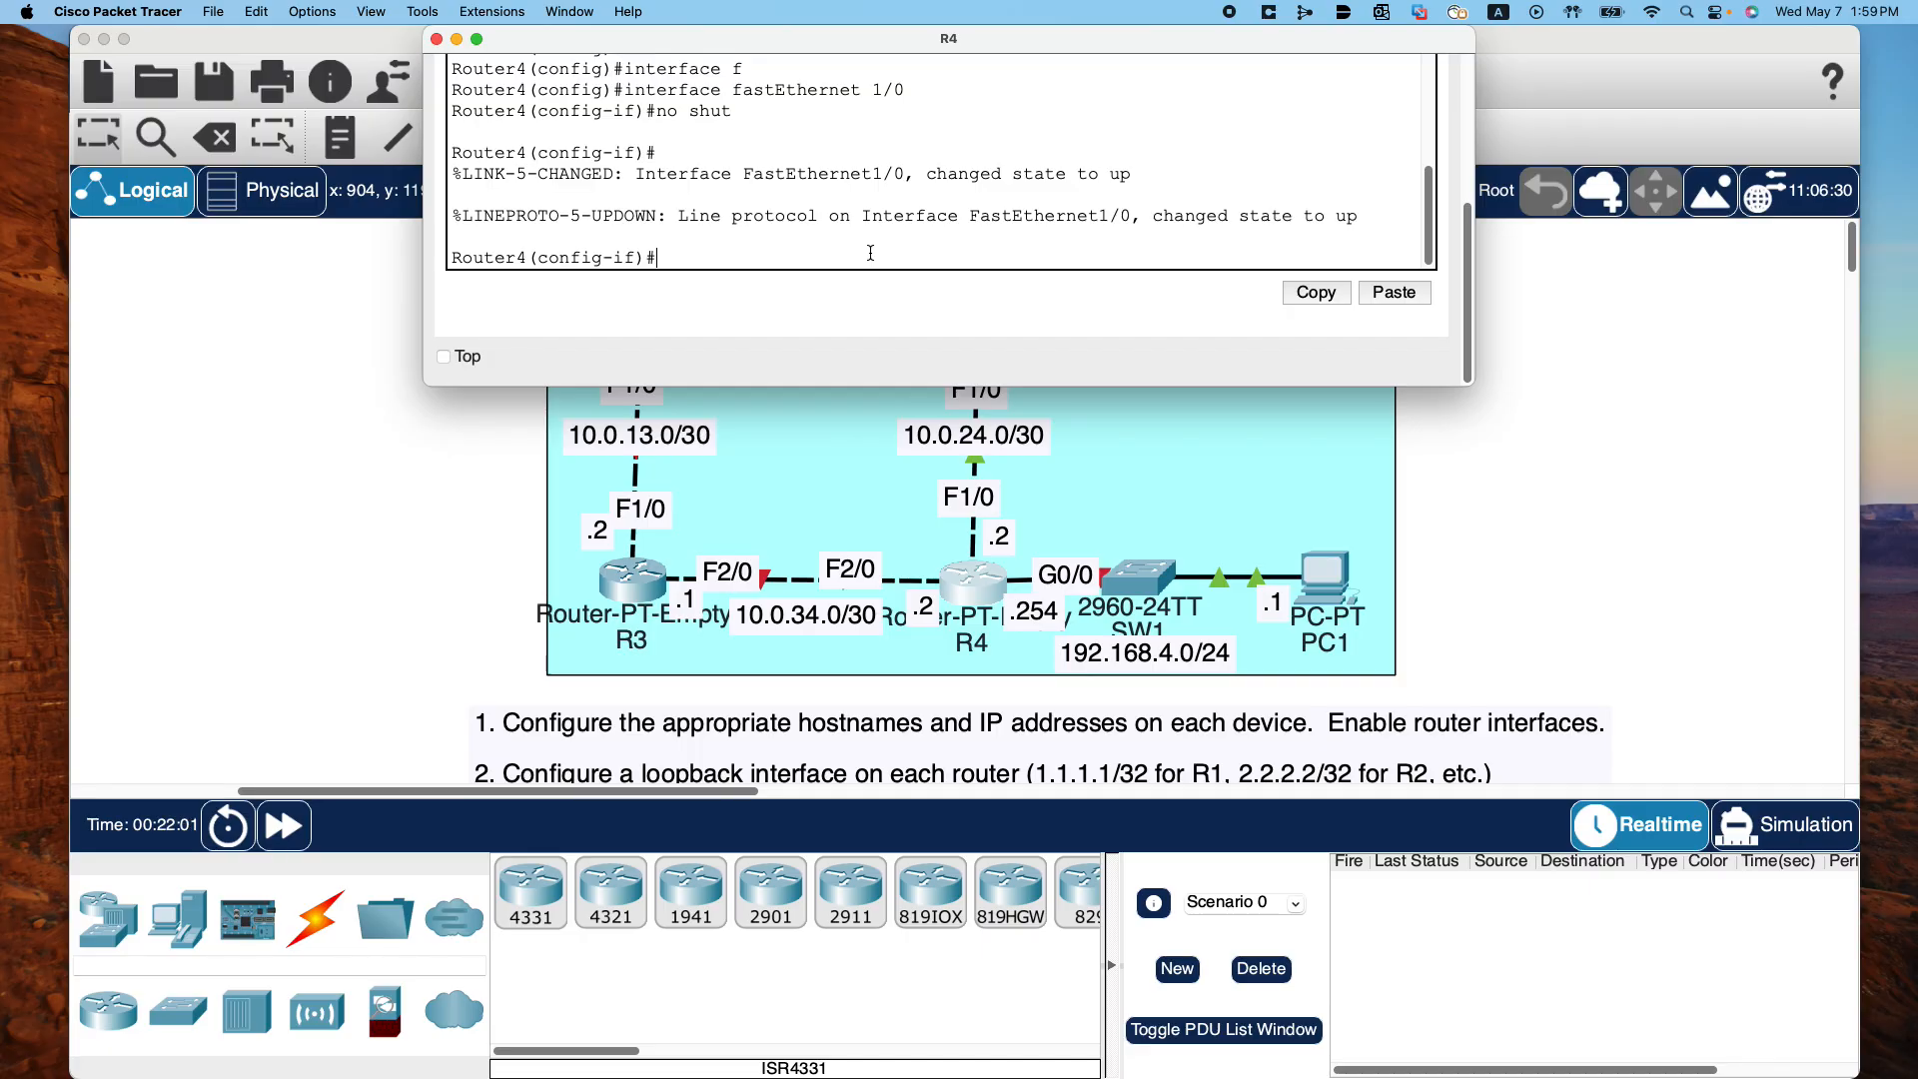
Leave the fastEthernet 1/0 configuration and enter interface configuration mode for gigabitEthernet 0/0 on Router4
{"action": "type", "text": "exit"}
{"action": "key", "text": "Return"}
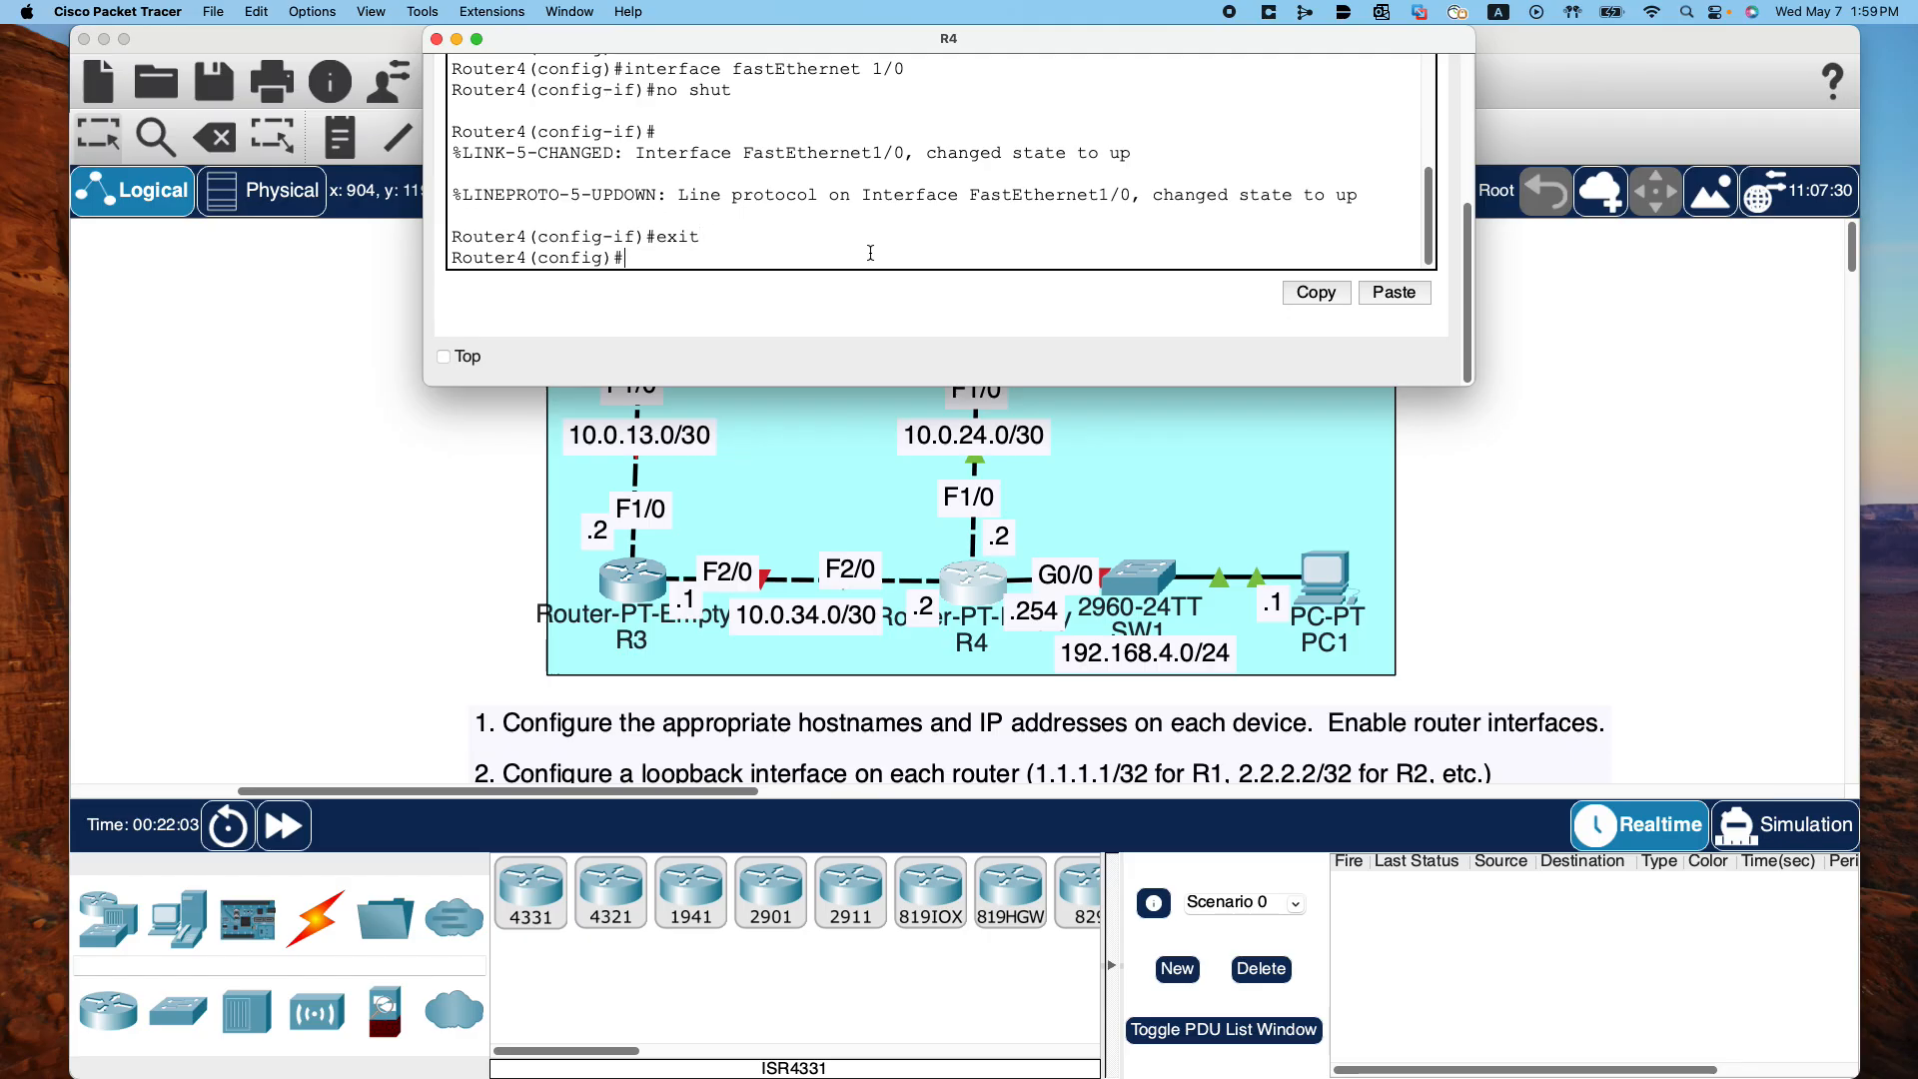
{"action": "type", "text": "inter"}
{"action": "key", "text": "Tab"}
{"action": "type", "text": "gi"}
{"action": "key", "text": "Tab"}
{"action": "type", "text": "0/0"}
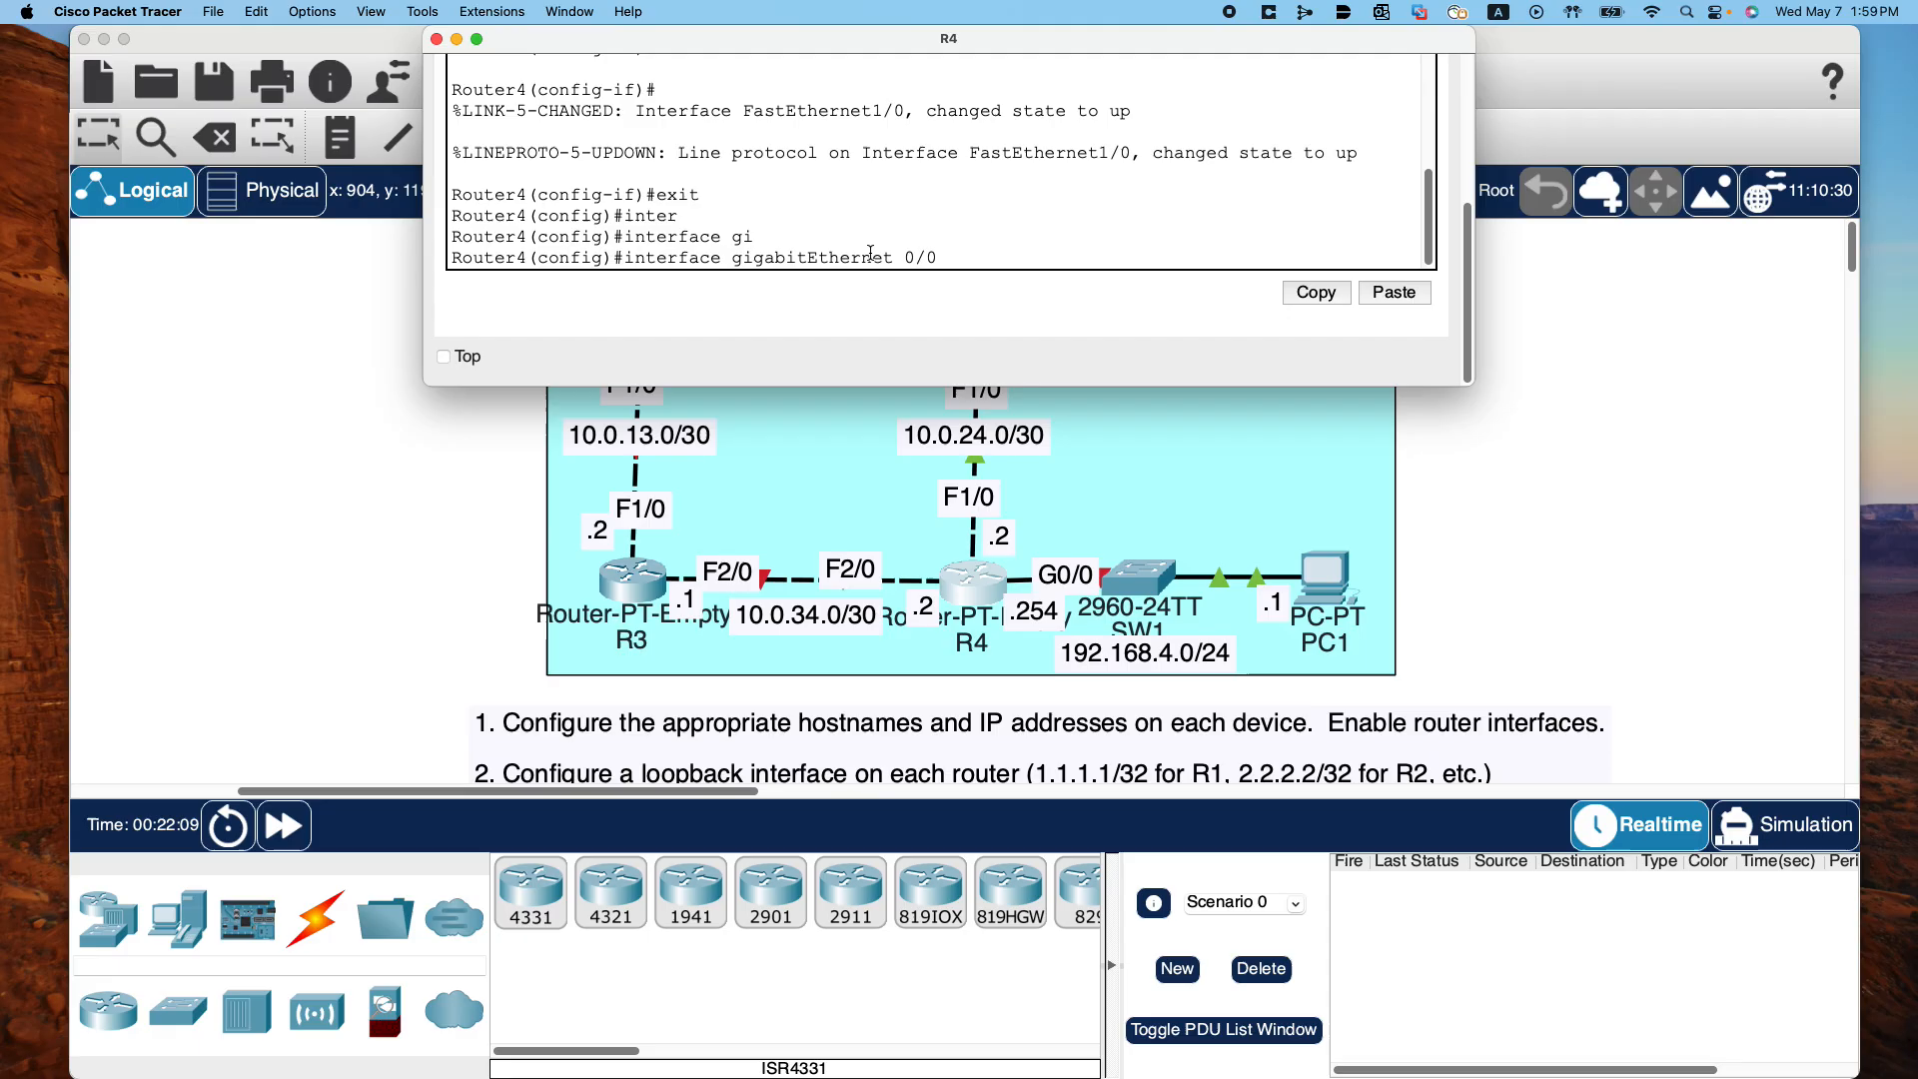
{"action": "key", "text": "Return"}
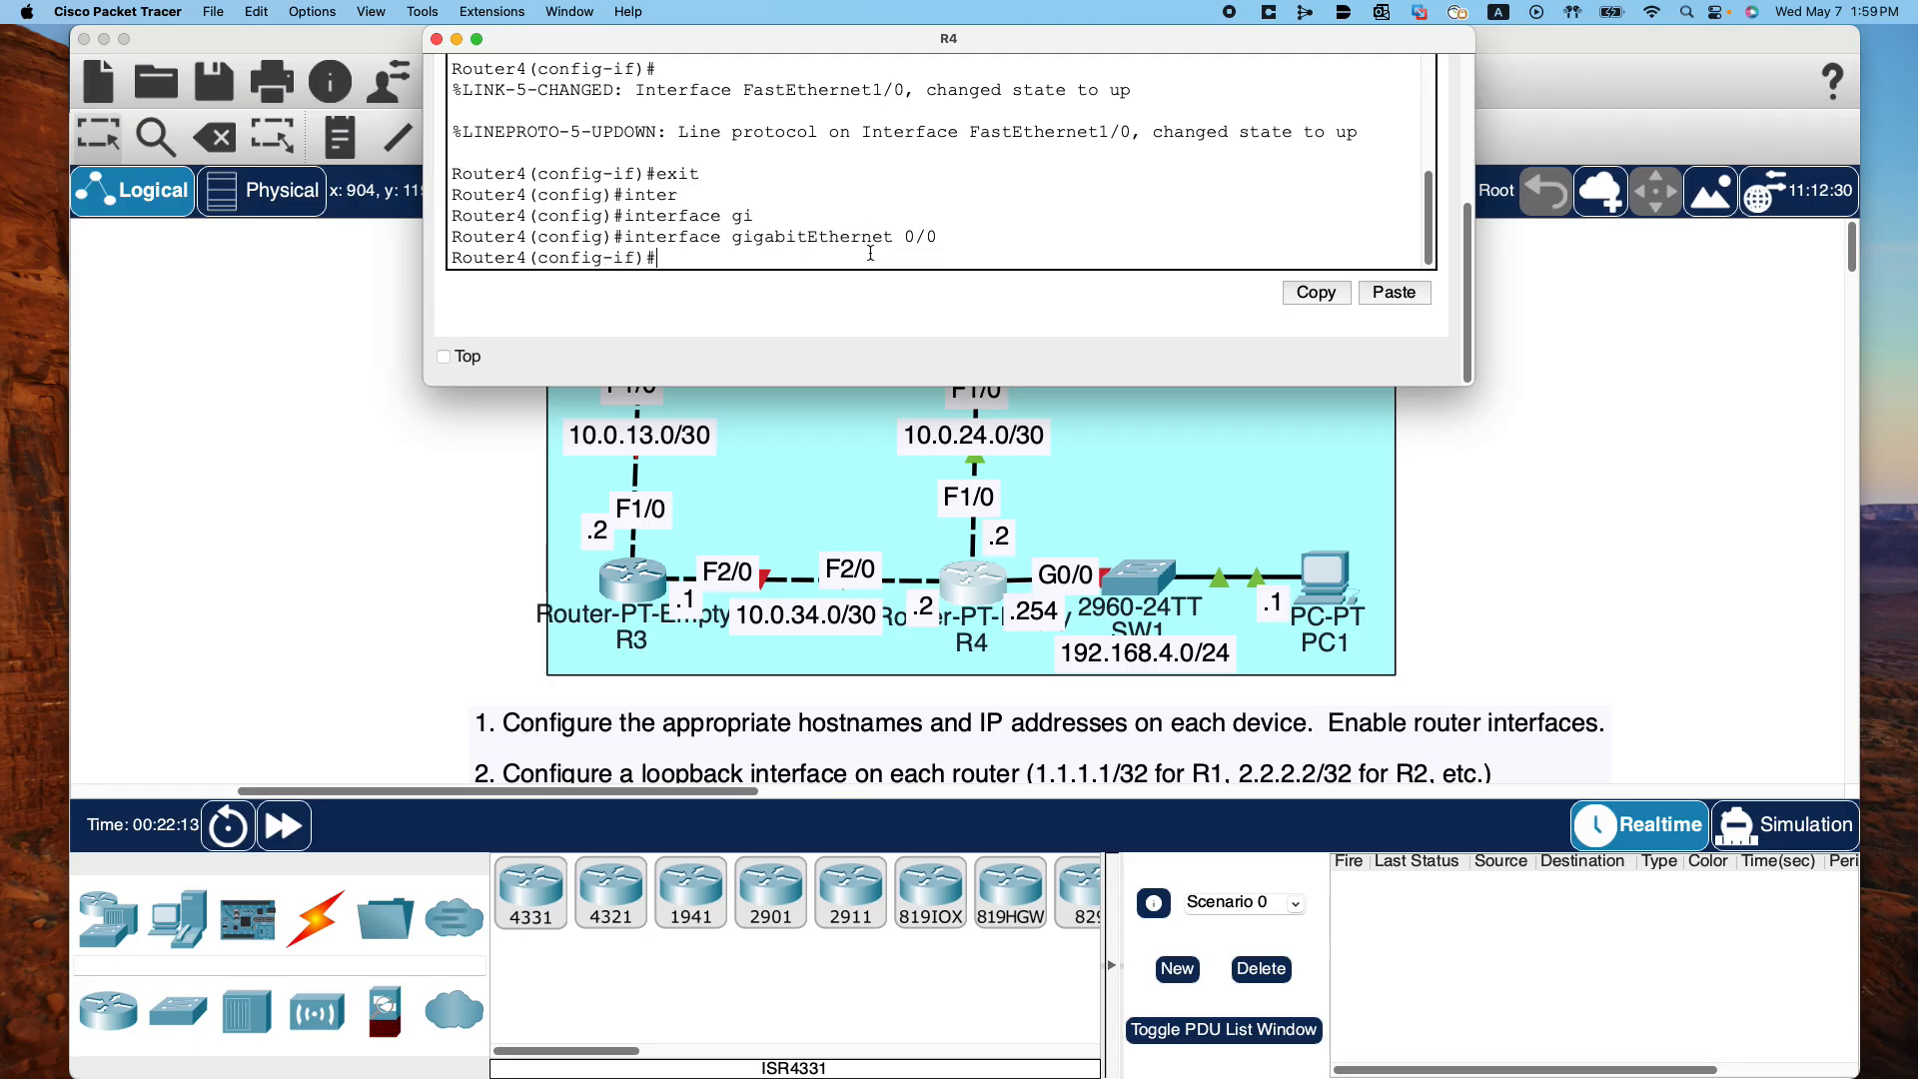
Assign the IP address 192.168.4.254 with subnet mask 255.255.255.0 to Router4's gigabitEthernet 0/0 interface
{"action": "type", "text": "ip ad"}
{"action": "key", "text": "Tab"}
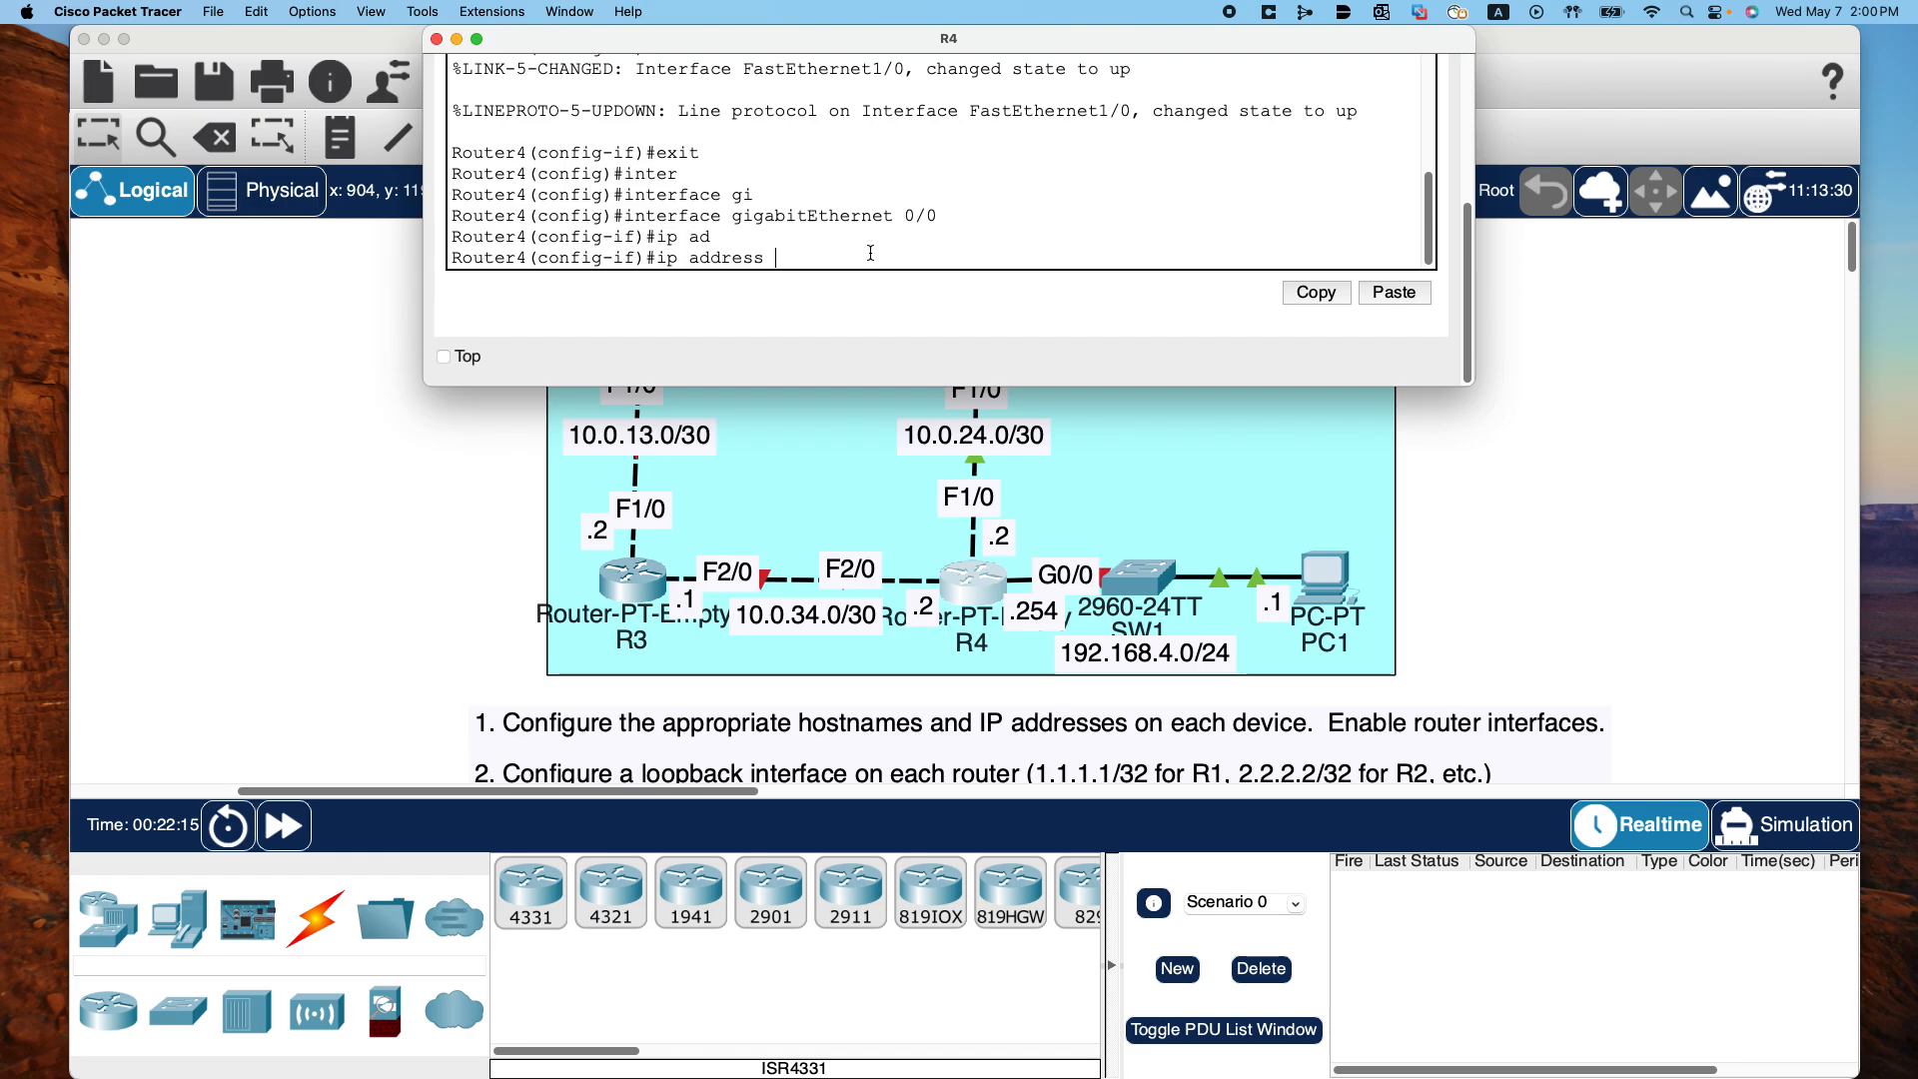
{"action": "type", "text": "192.168.4"}
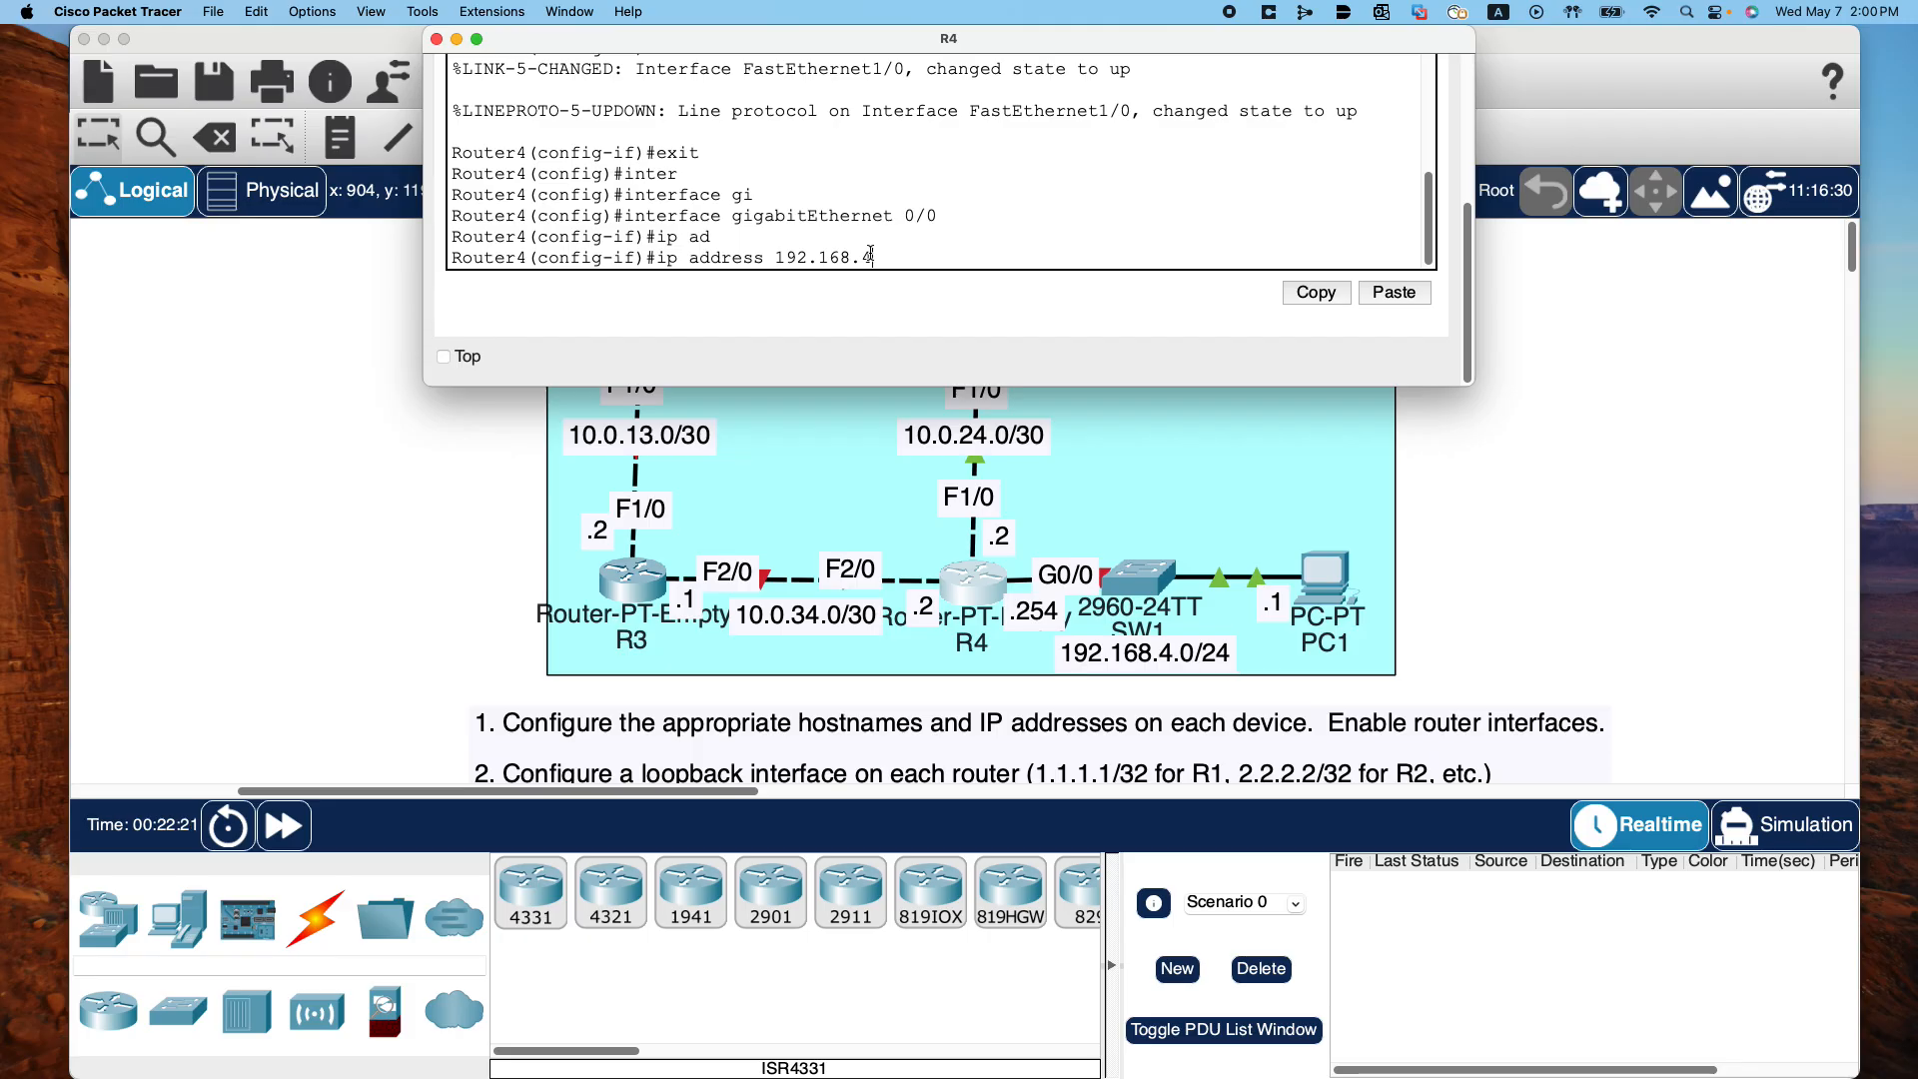
{"action": "type", "text": ".254"}
{"action": "type", "text": "255.255.255.0"}
{"action": "key", "text": "Return"}
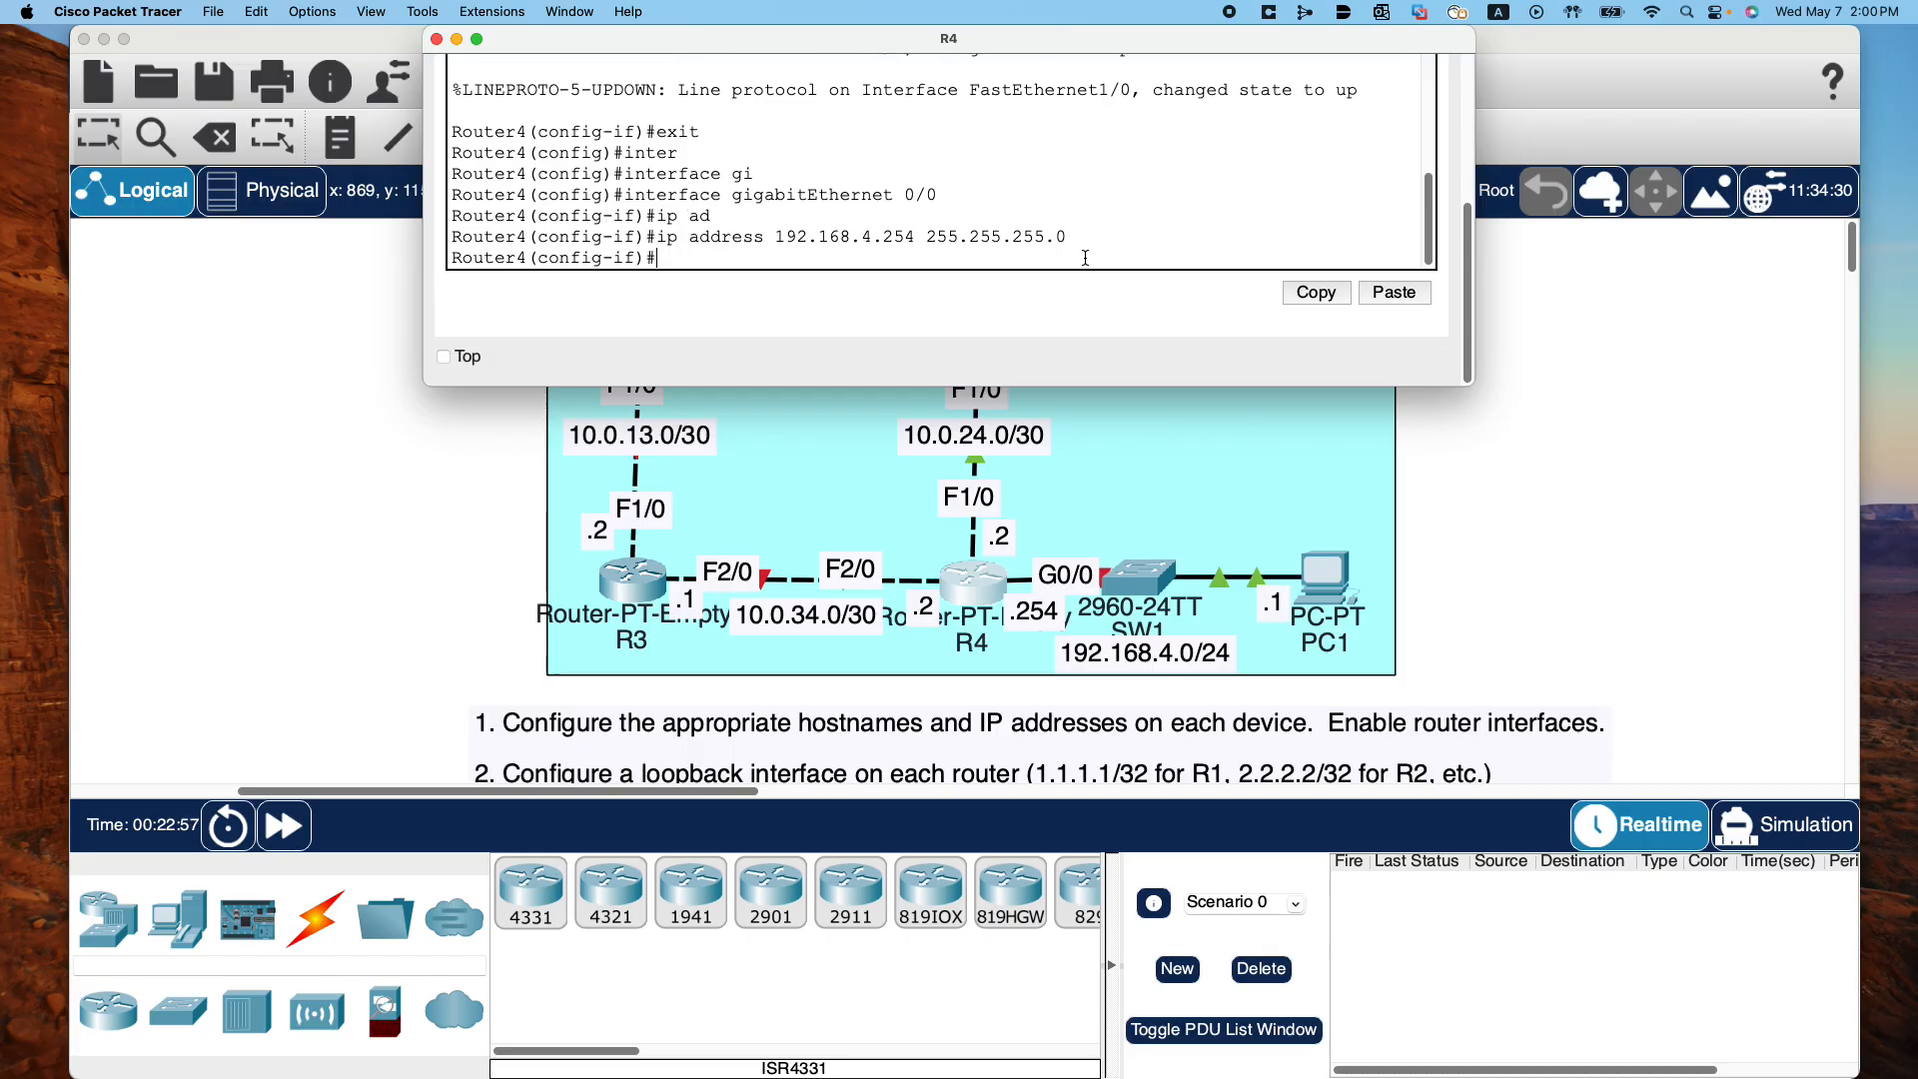
Enable Router4's gigabitEthernet 0/0 interface with no shut and close the R4 window
{"action": "type", "text": "no shut"}
{"action": "key", "text": "Return"}
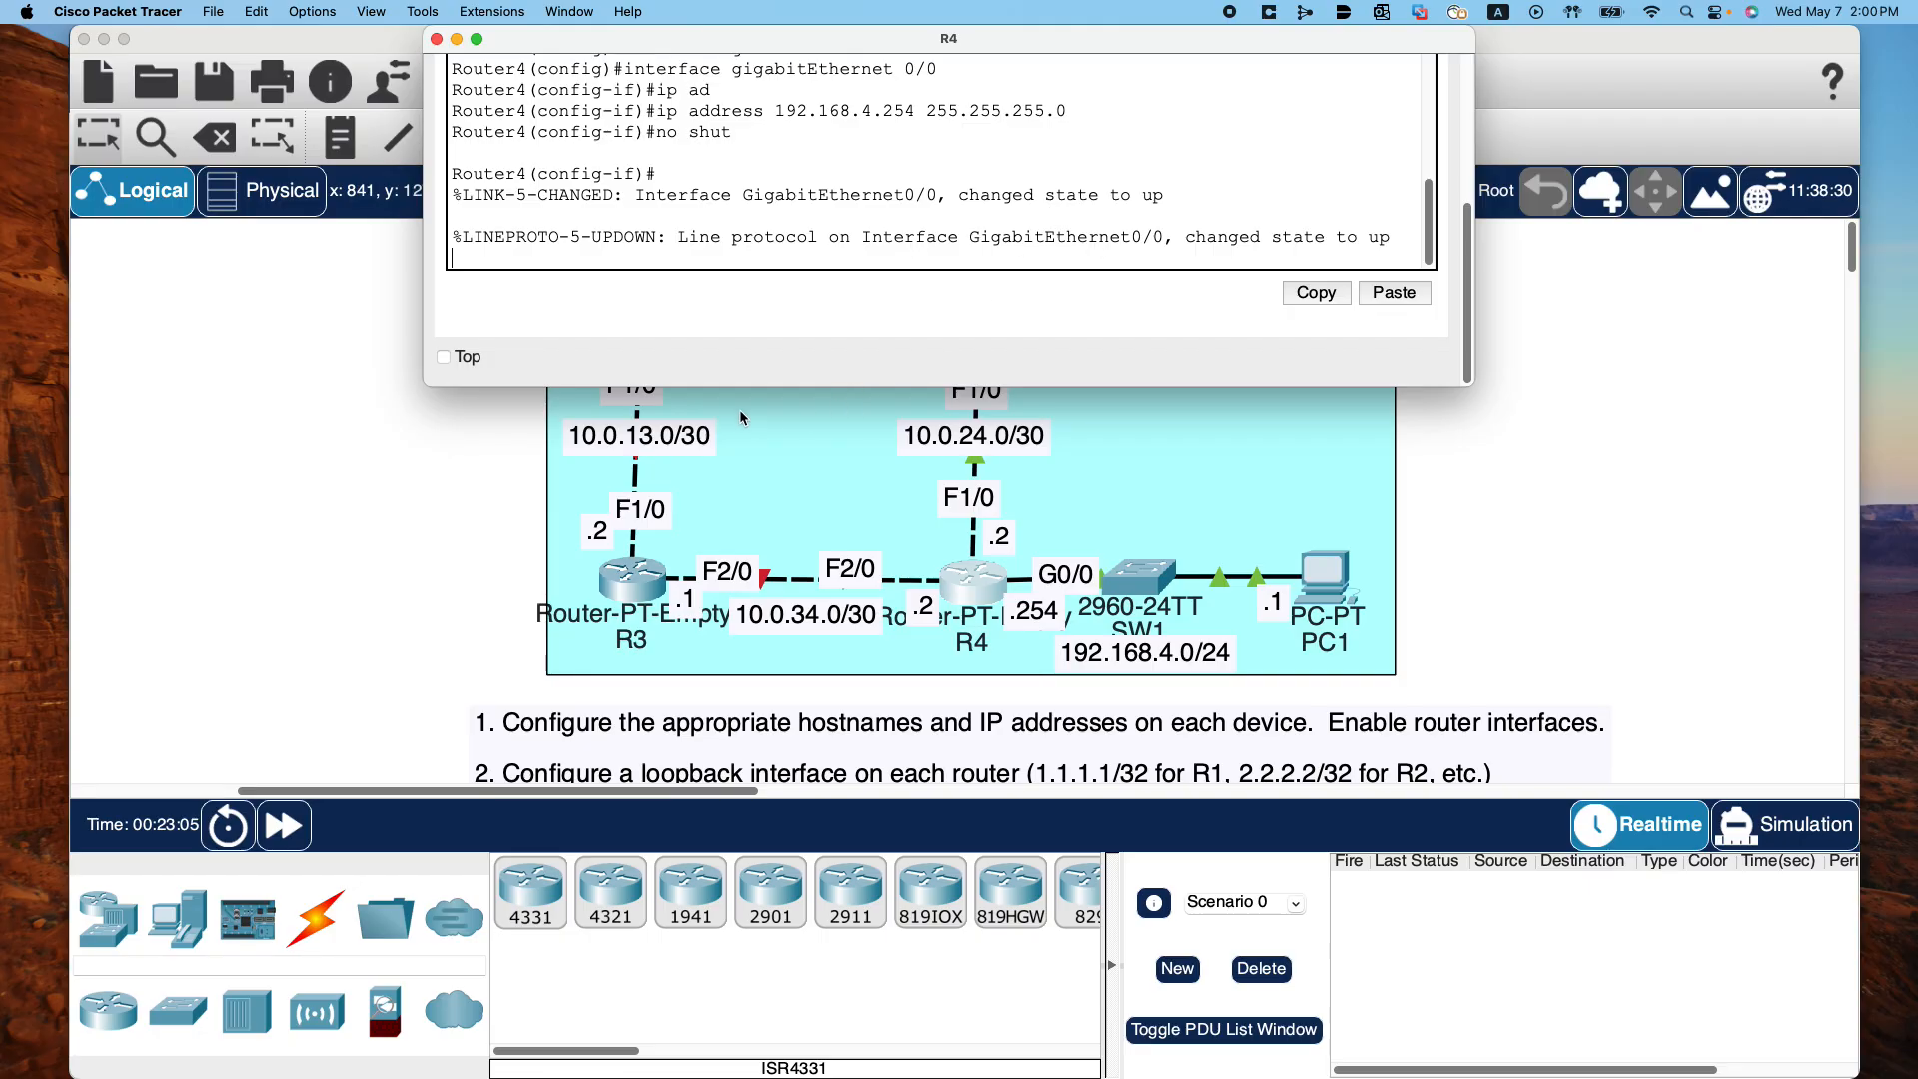
{"action": "left_click_drag", "start_coordinate": [630, 46], "coordinate": [740, 671]}
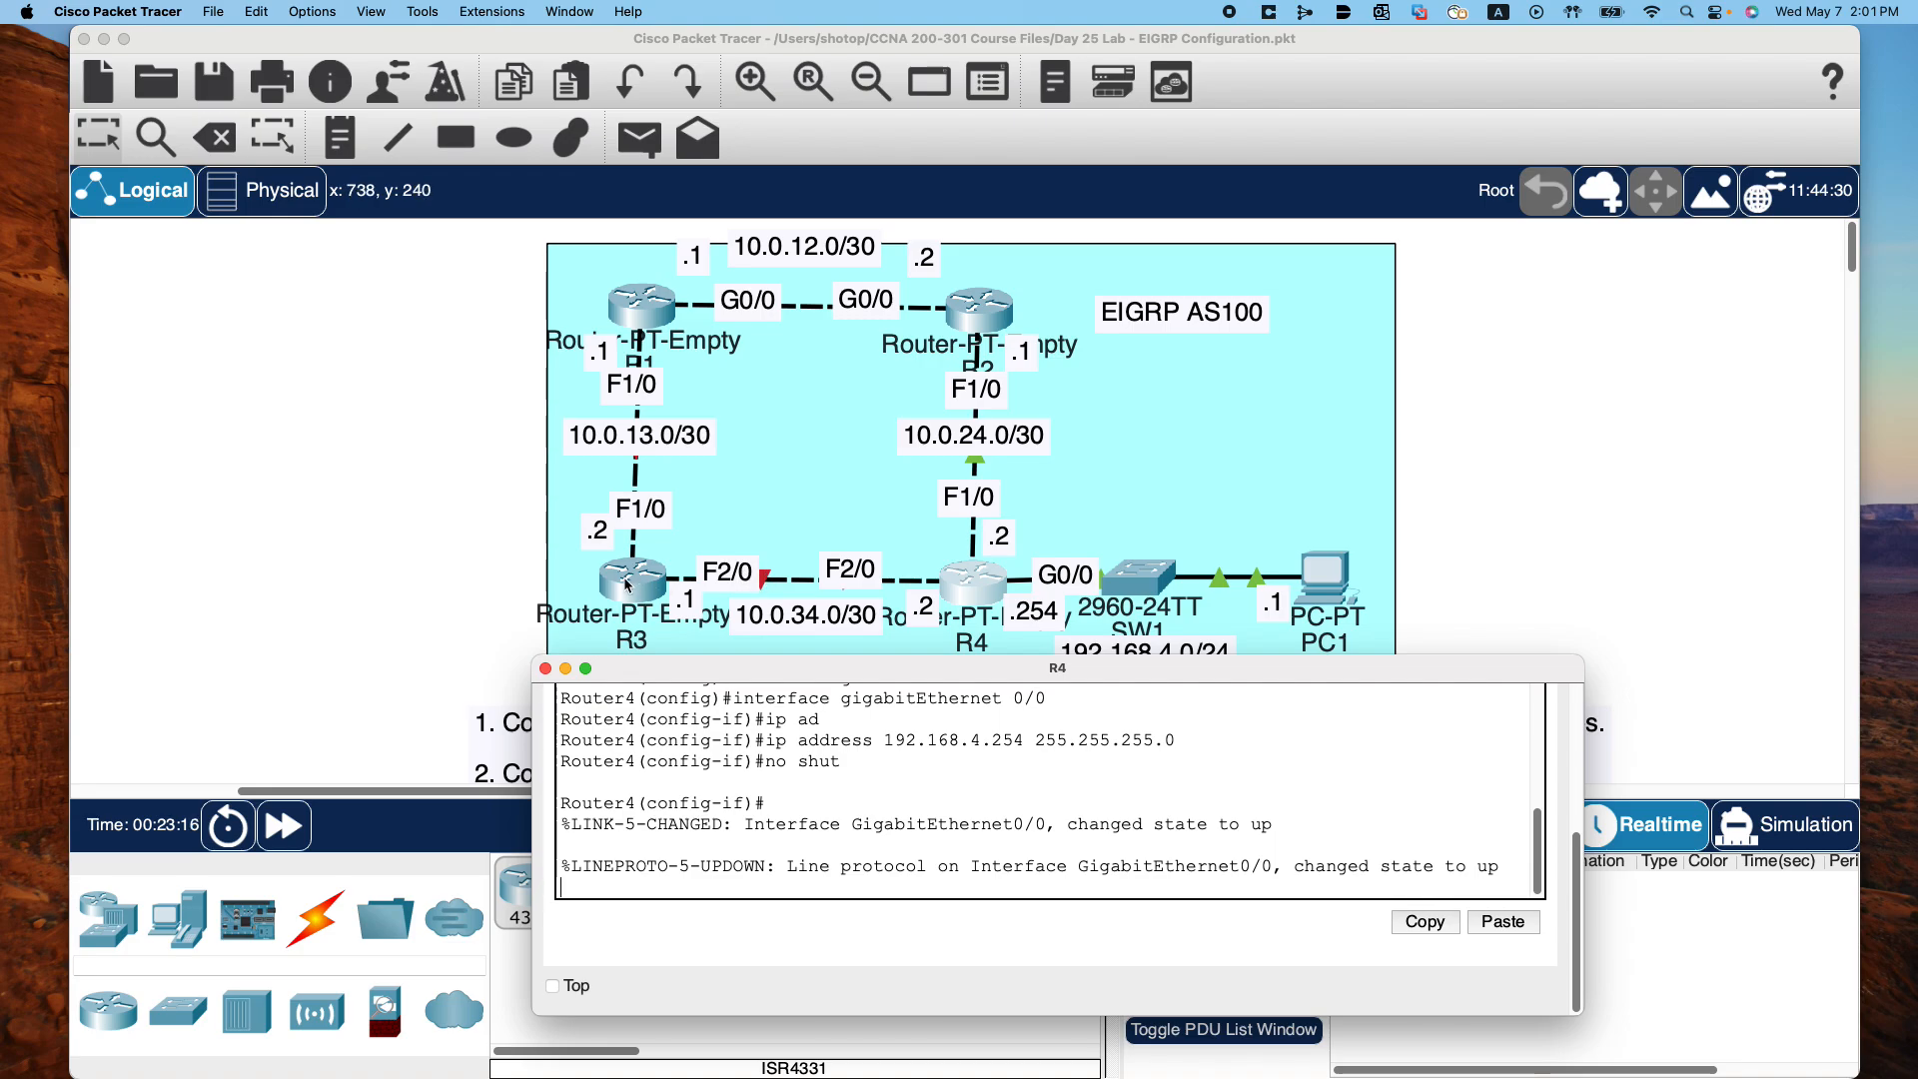
{"action": "left_click", "coordinate": [545, 669]}
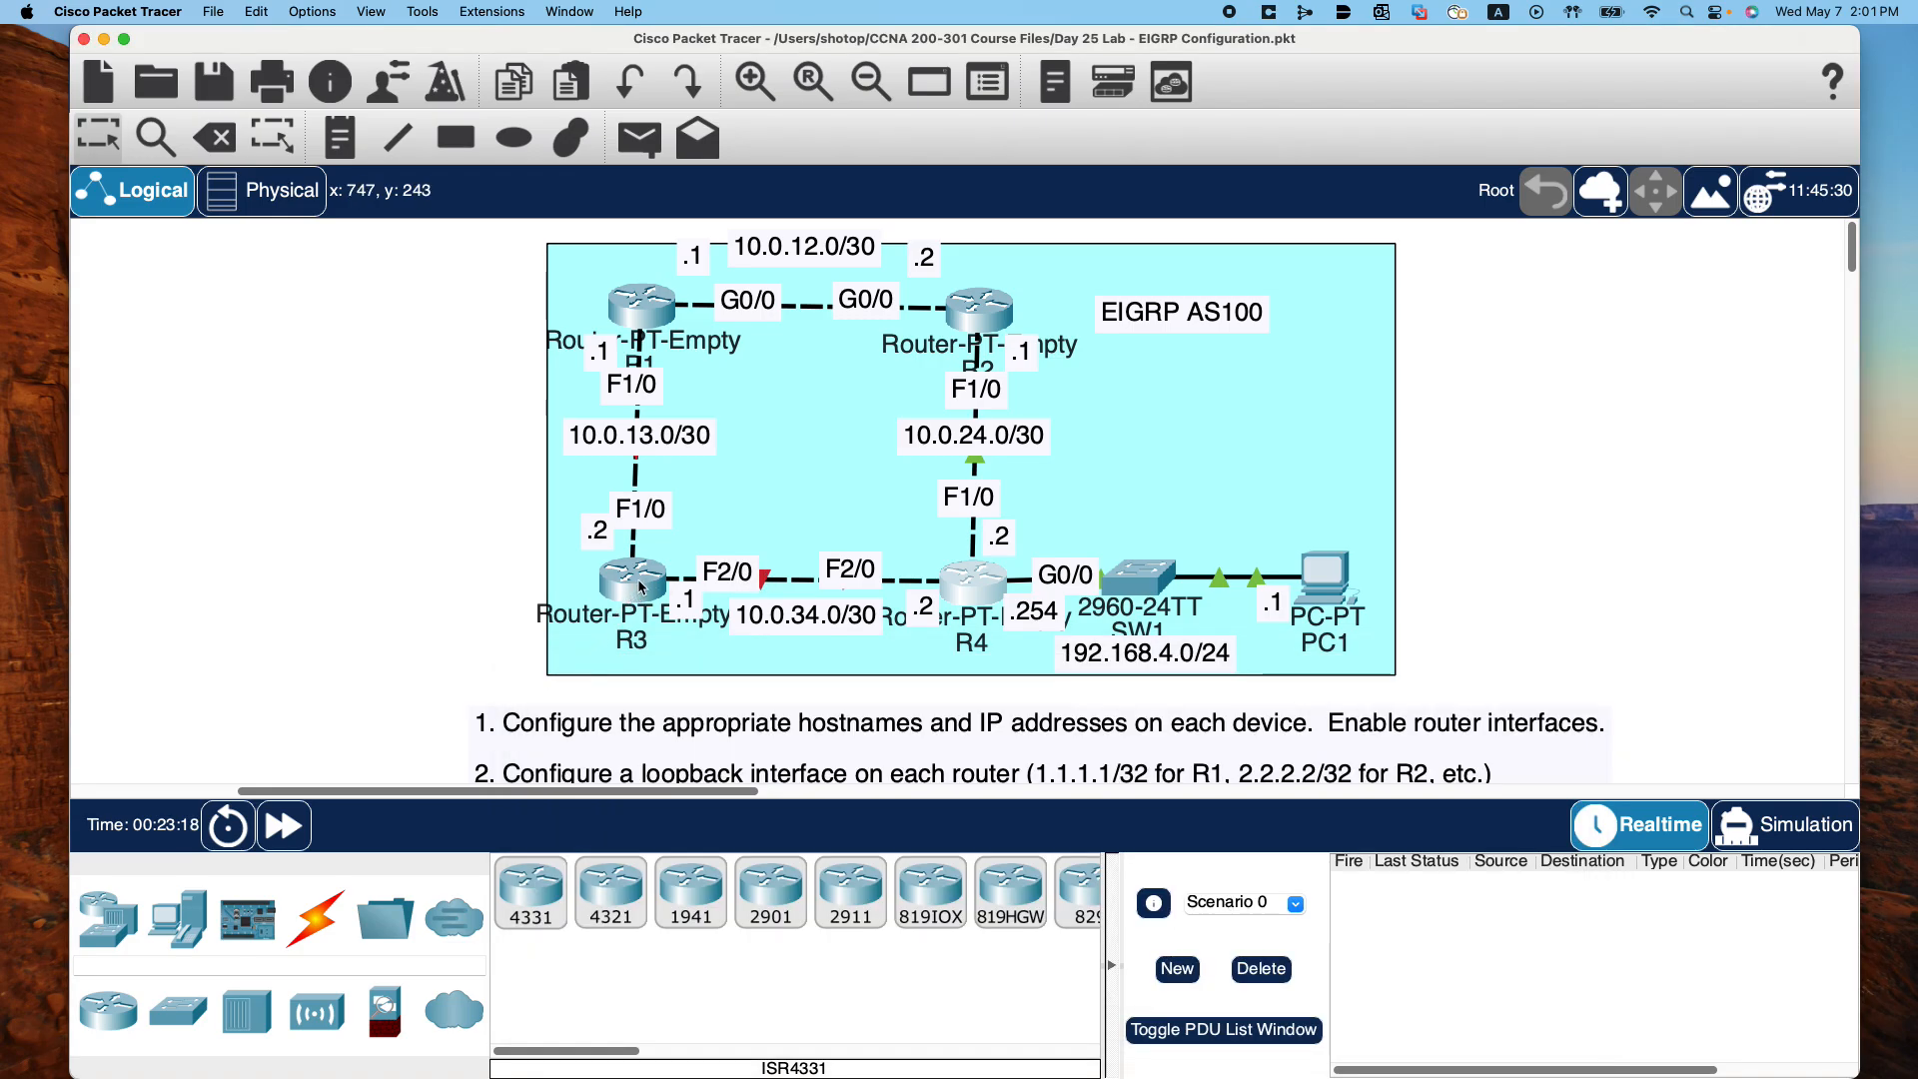
{"action": "mouse_move", "coordinate": [642, 587]}
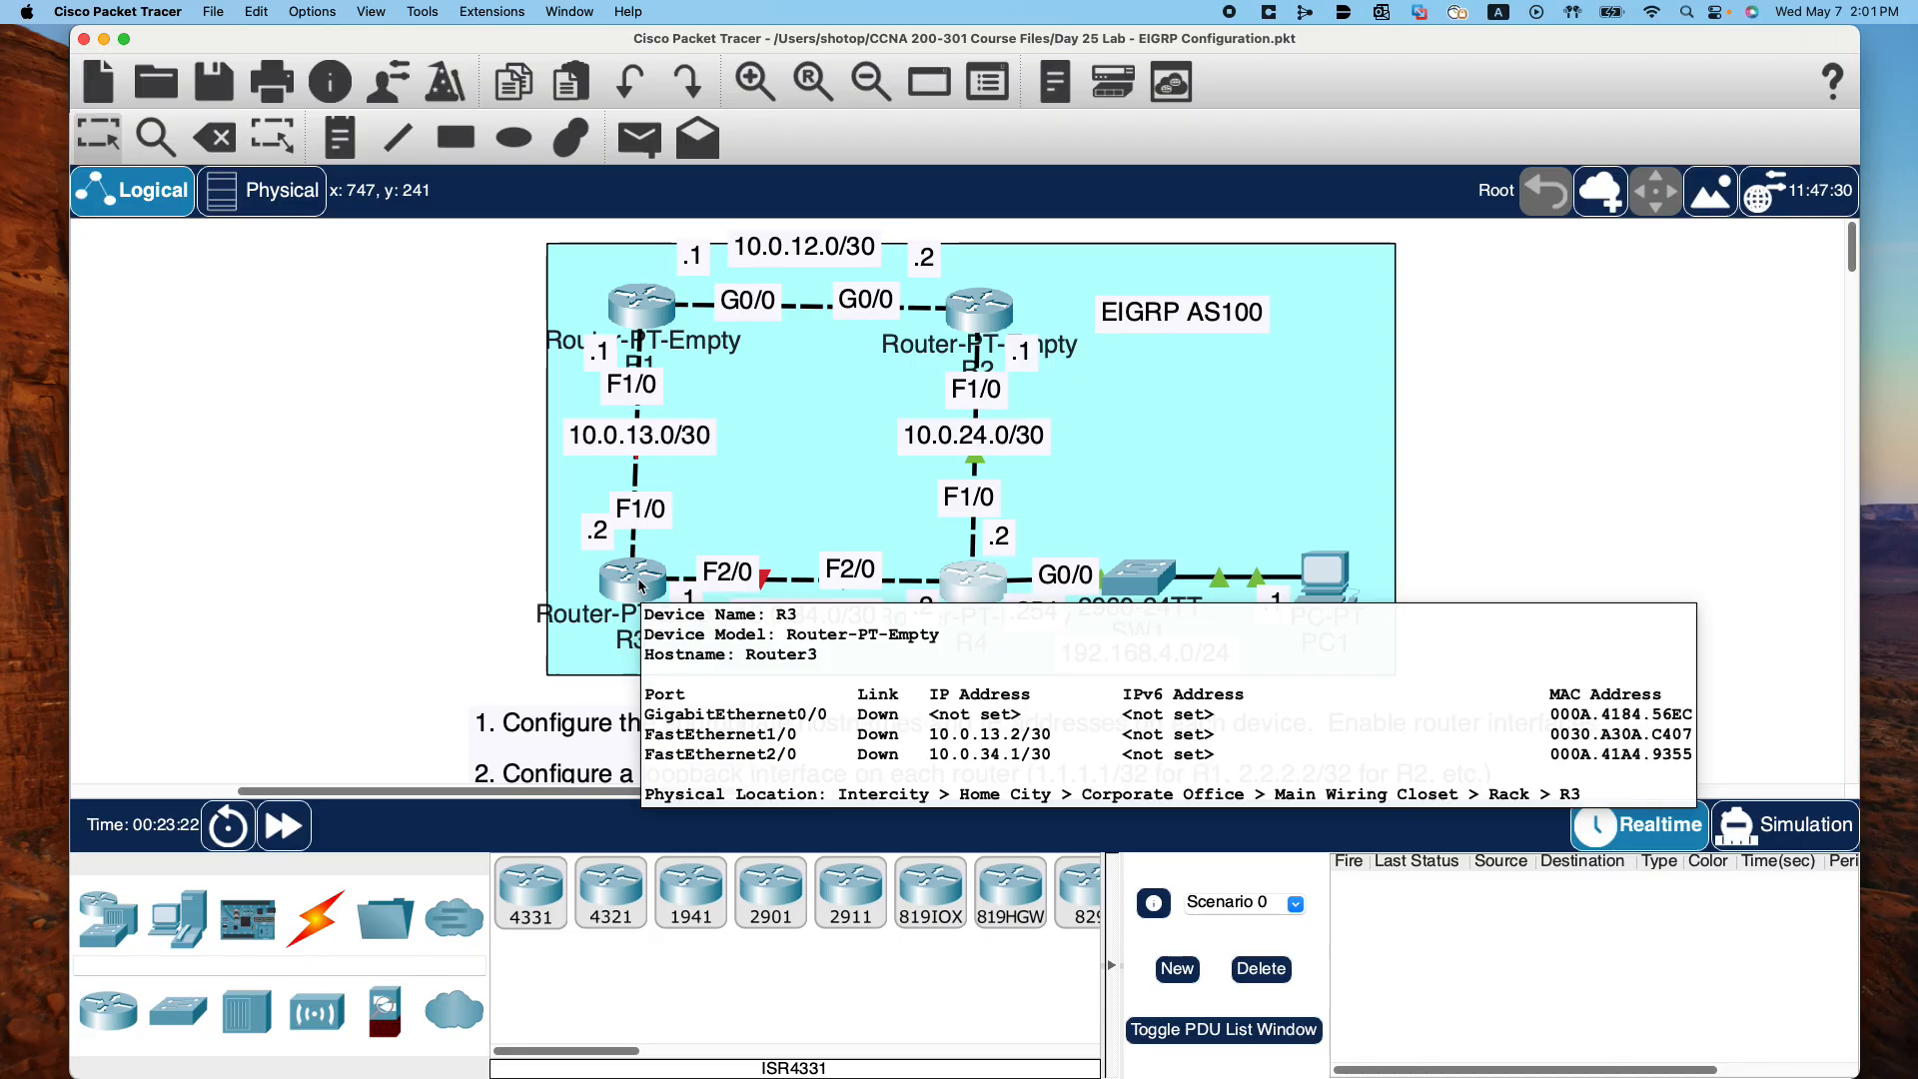
Open R3's command line and enable Router3's fastEthernet 2/0 interface with no shut
{"action": "scroll", "coordinate": [643, 586], "scroll_direction": "down", "scroll_amount": 2}
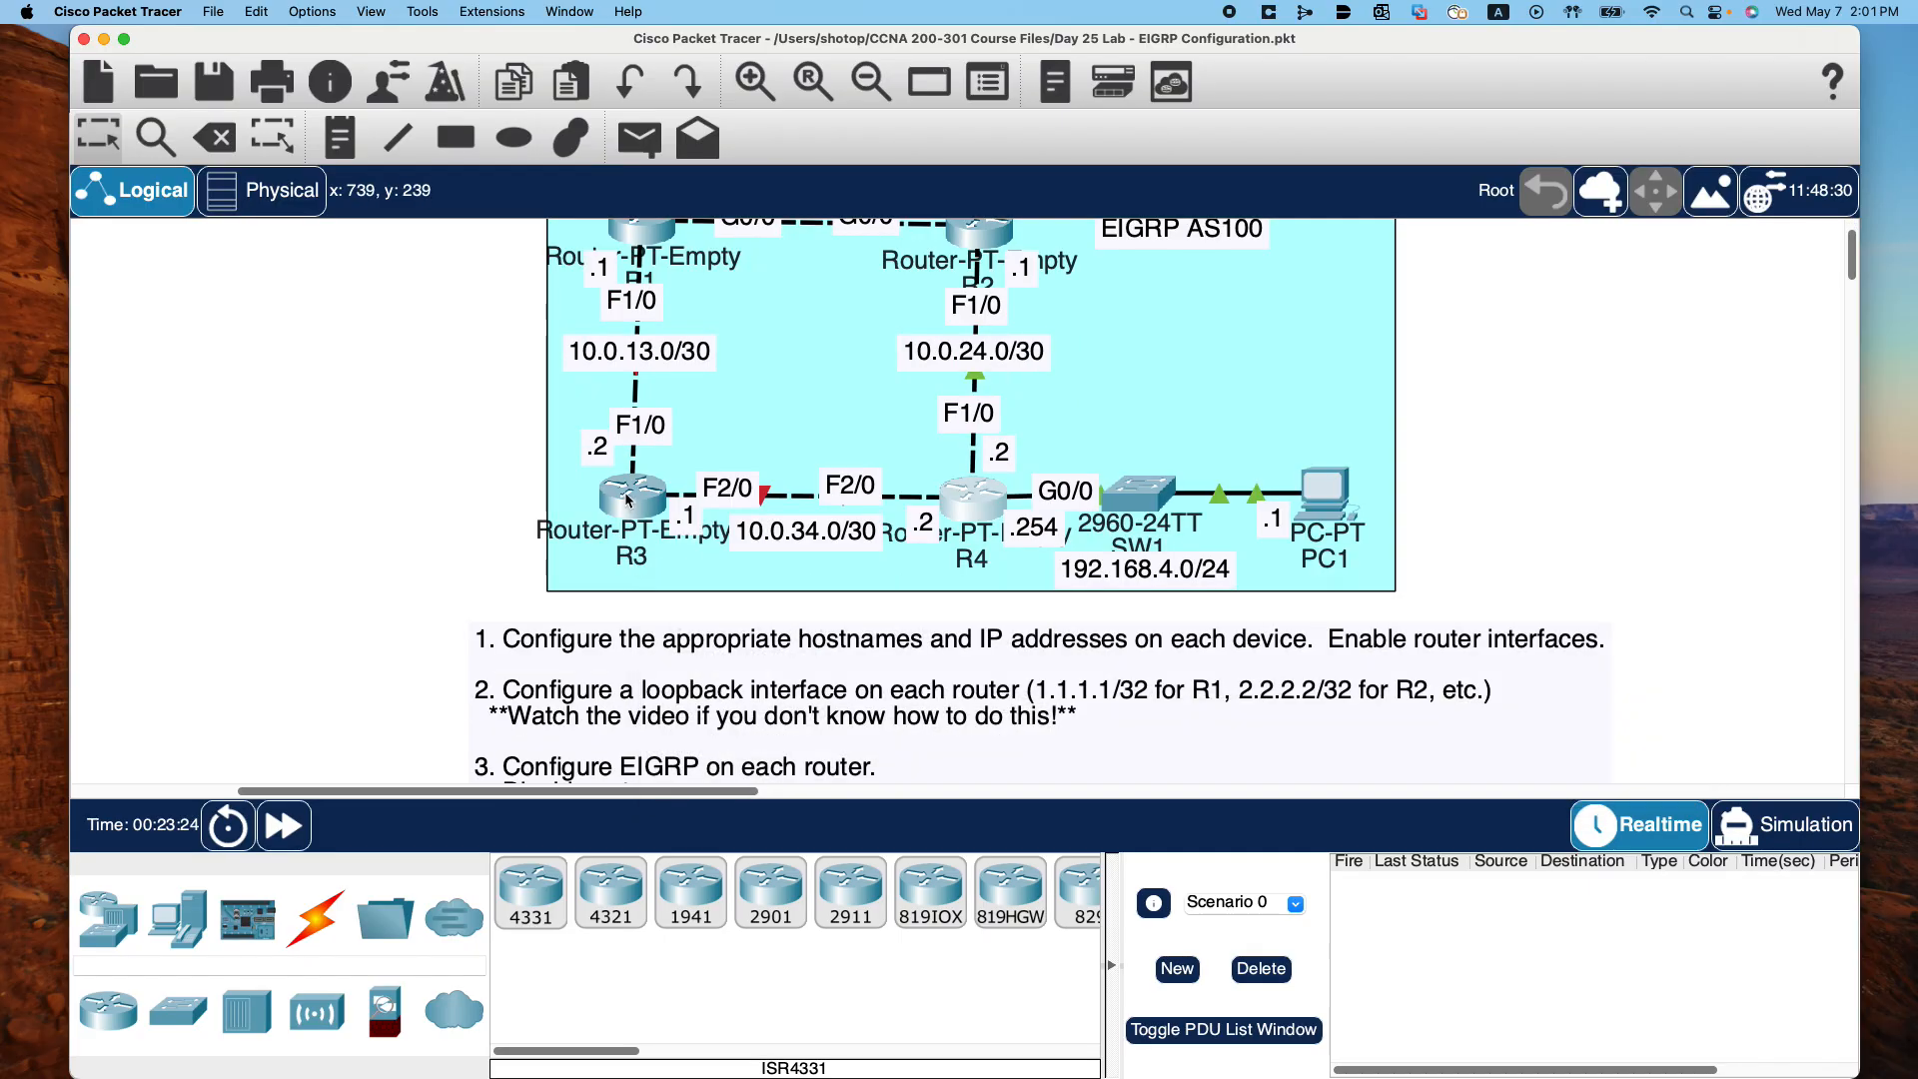
{"action": "mouse_move", "coordinate": [628, 500]}
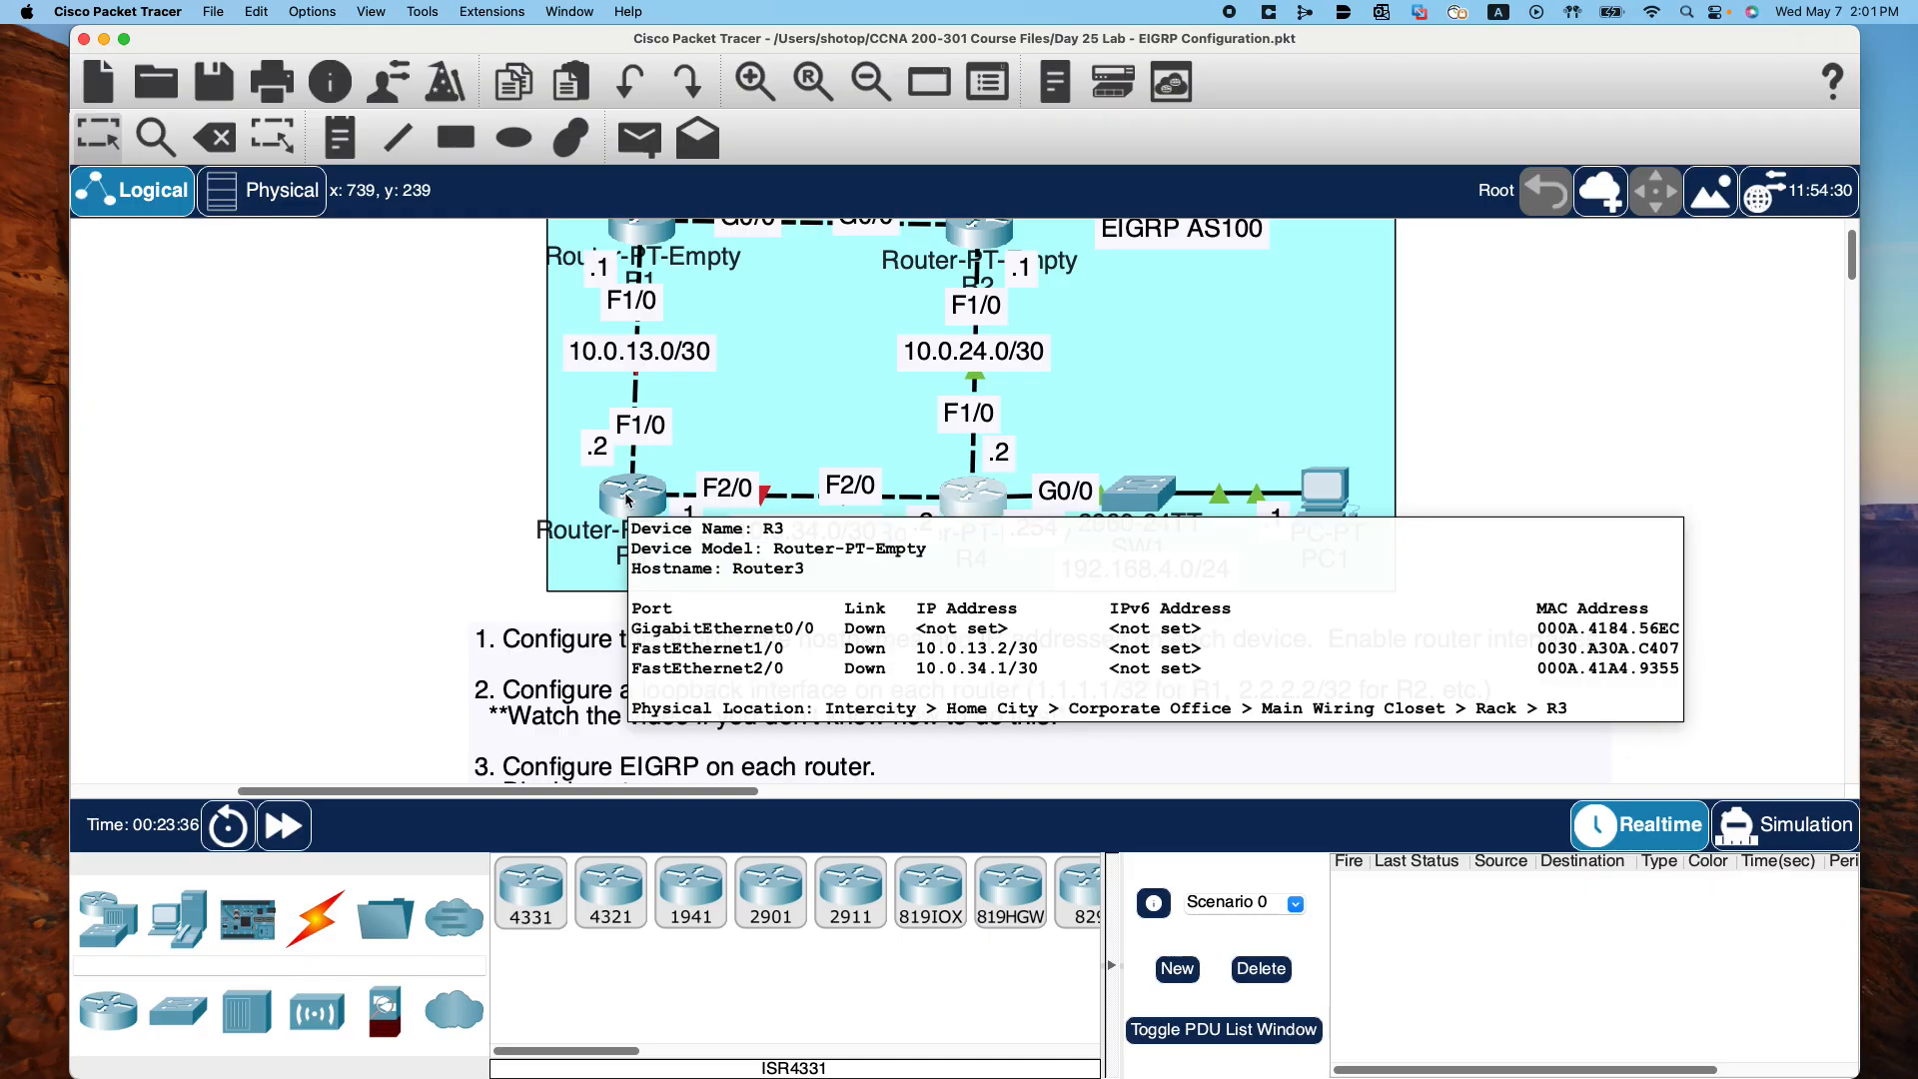
{"action": "scroll", "coordinate": [628, 499], "scroll_direction": "down", "scroll_amount": 3}
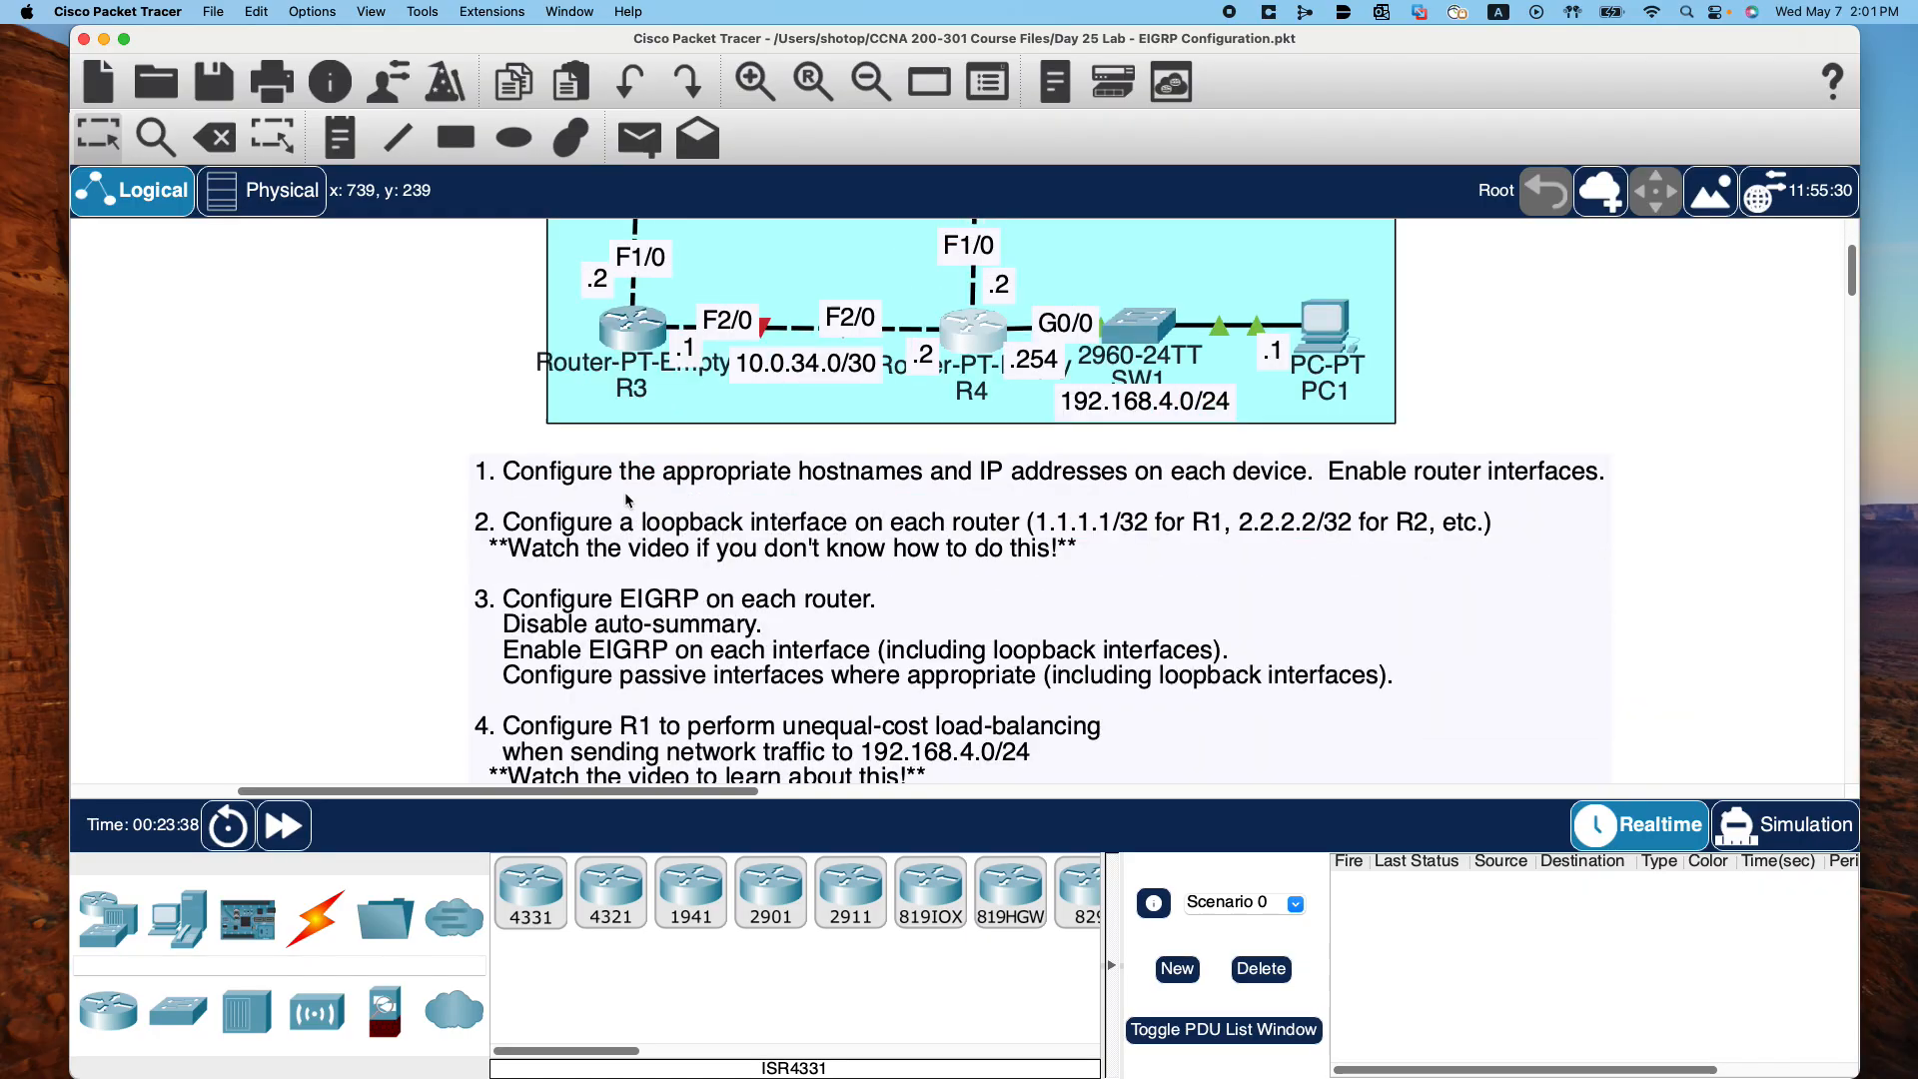
{"action": "mouse_move", "coordinate": [629, 335]}
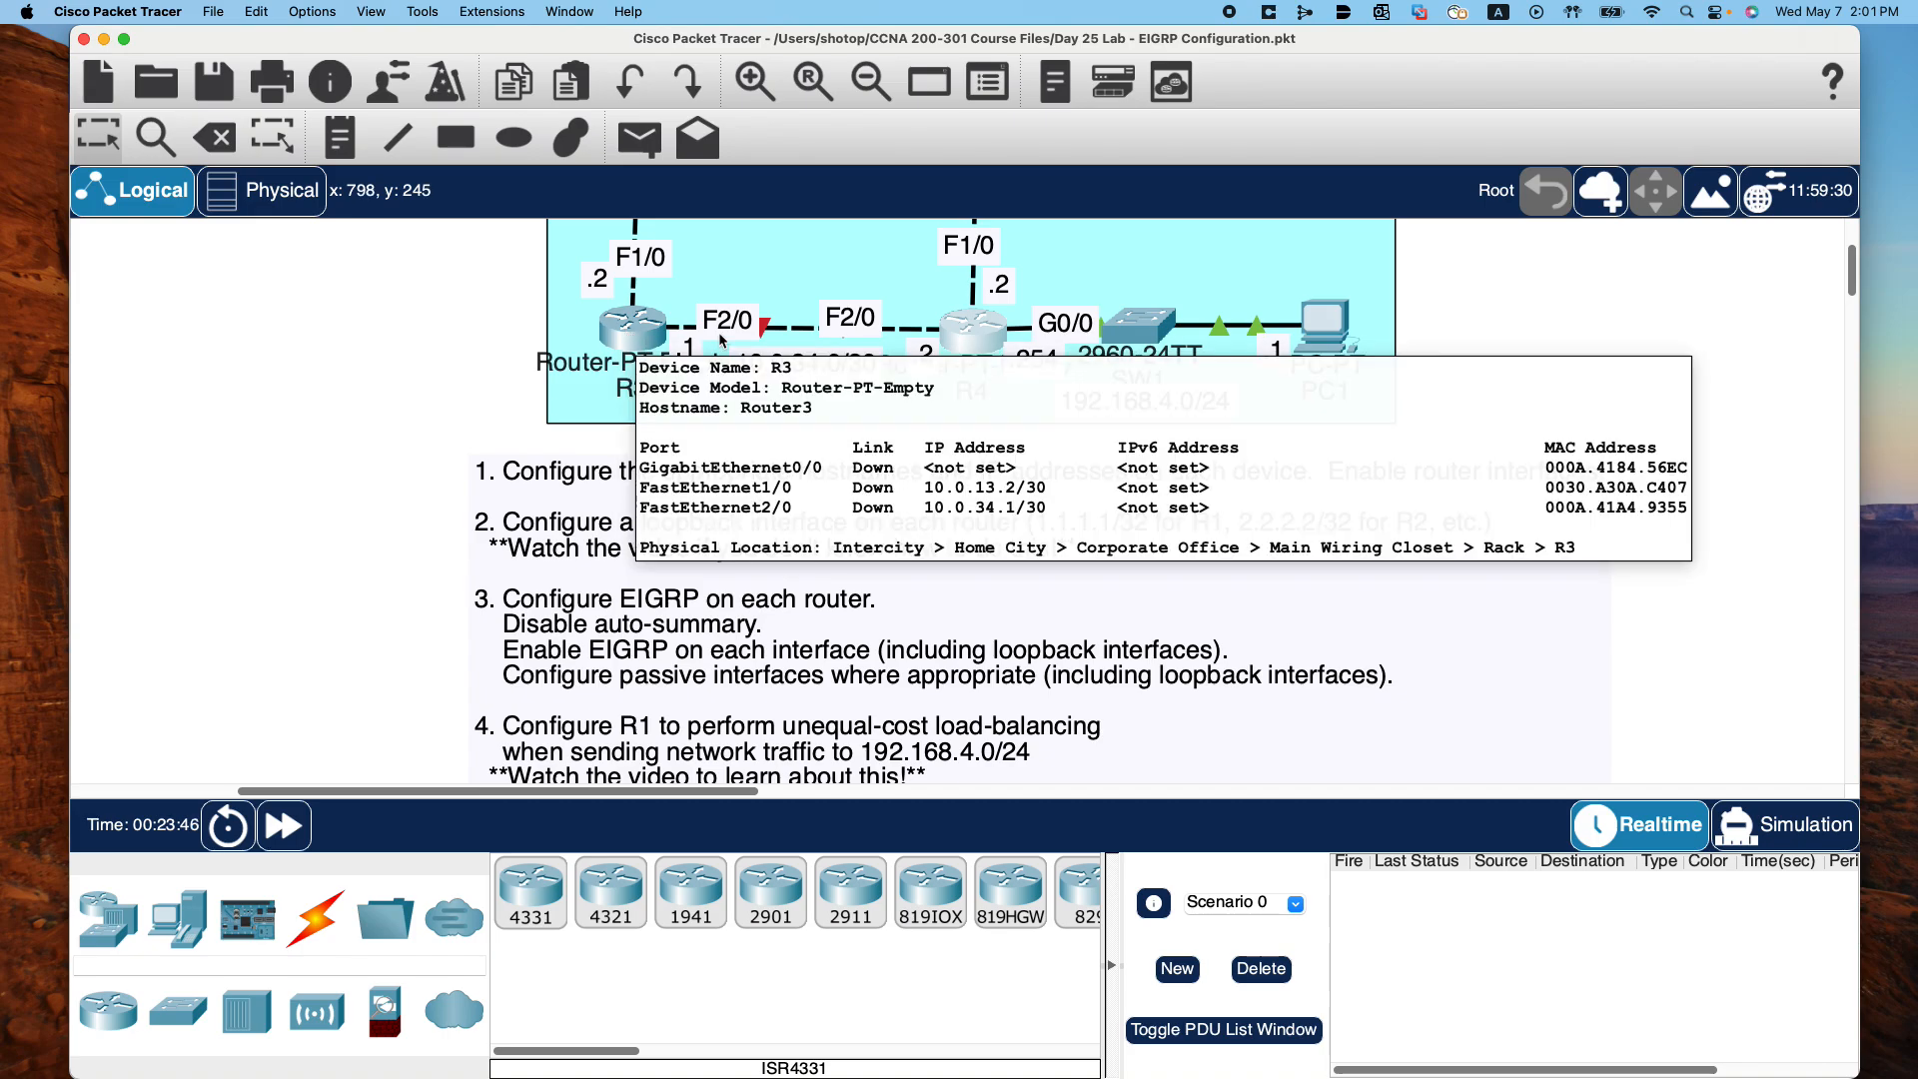
{"action": "left_click", "coordinate": [648, 334]}
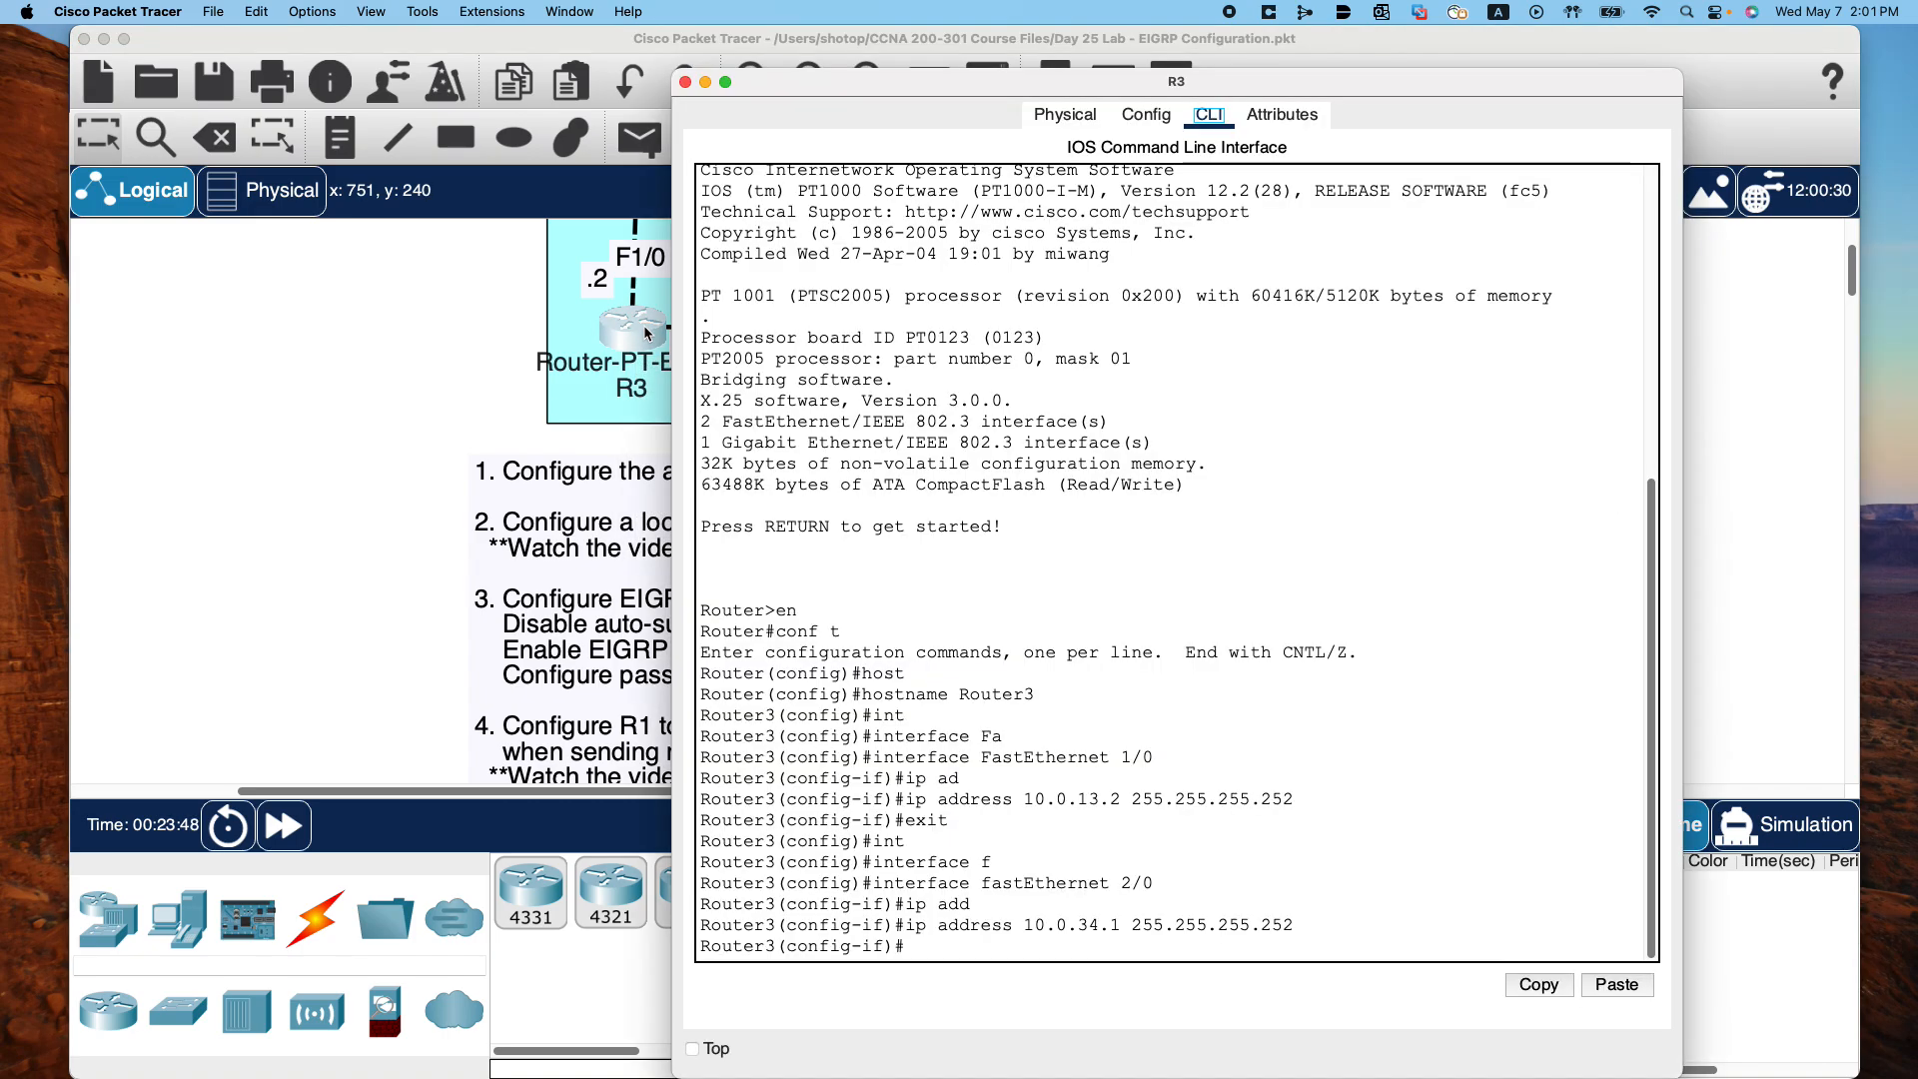
{"action": "left_click", "coordinate": [995, 862]}
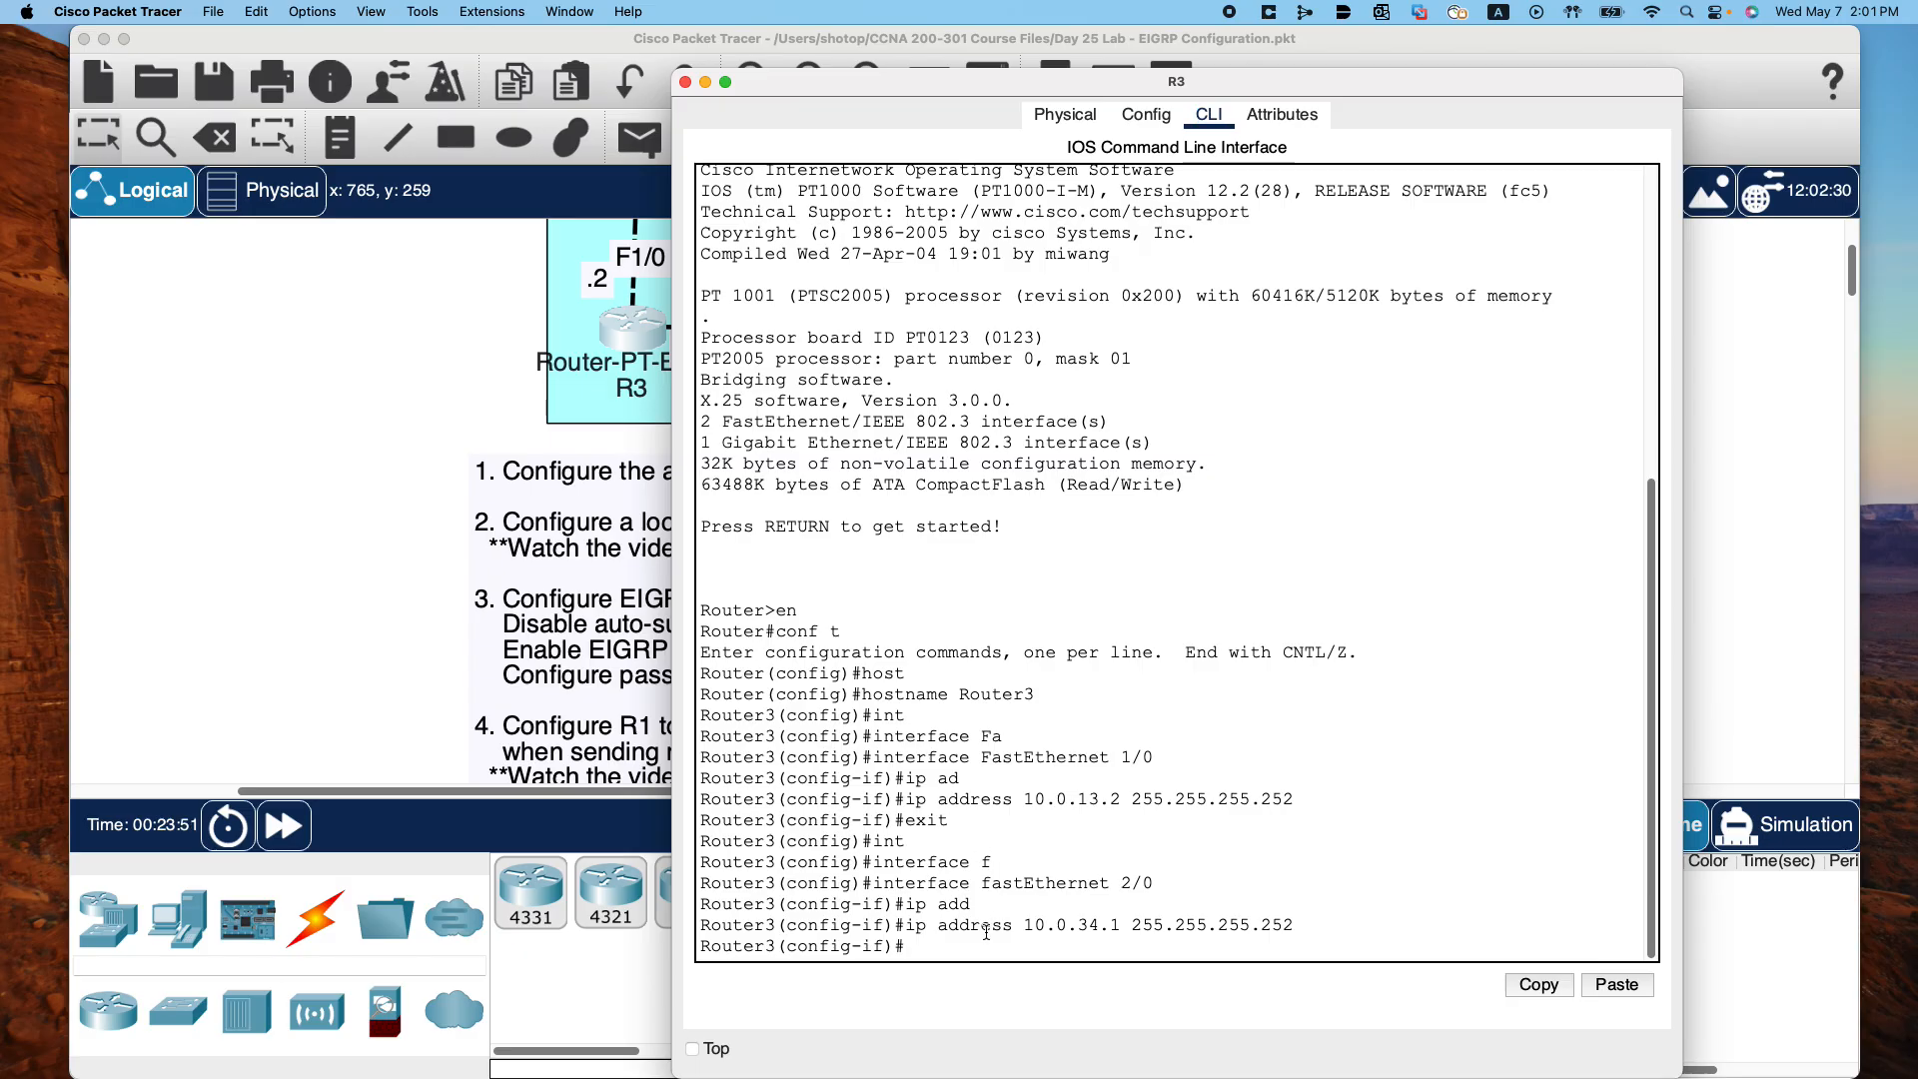
{"action": "type", "text": "no shut"}
{"action": "key", "text": "Return"}
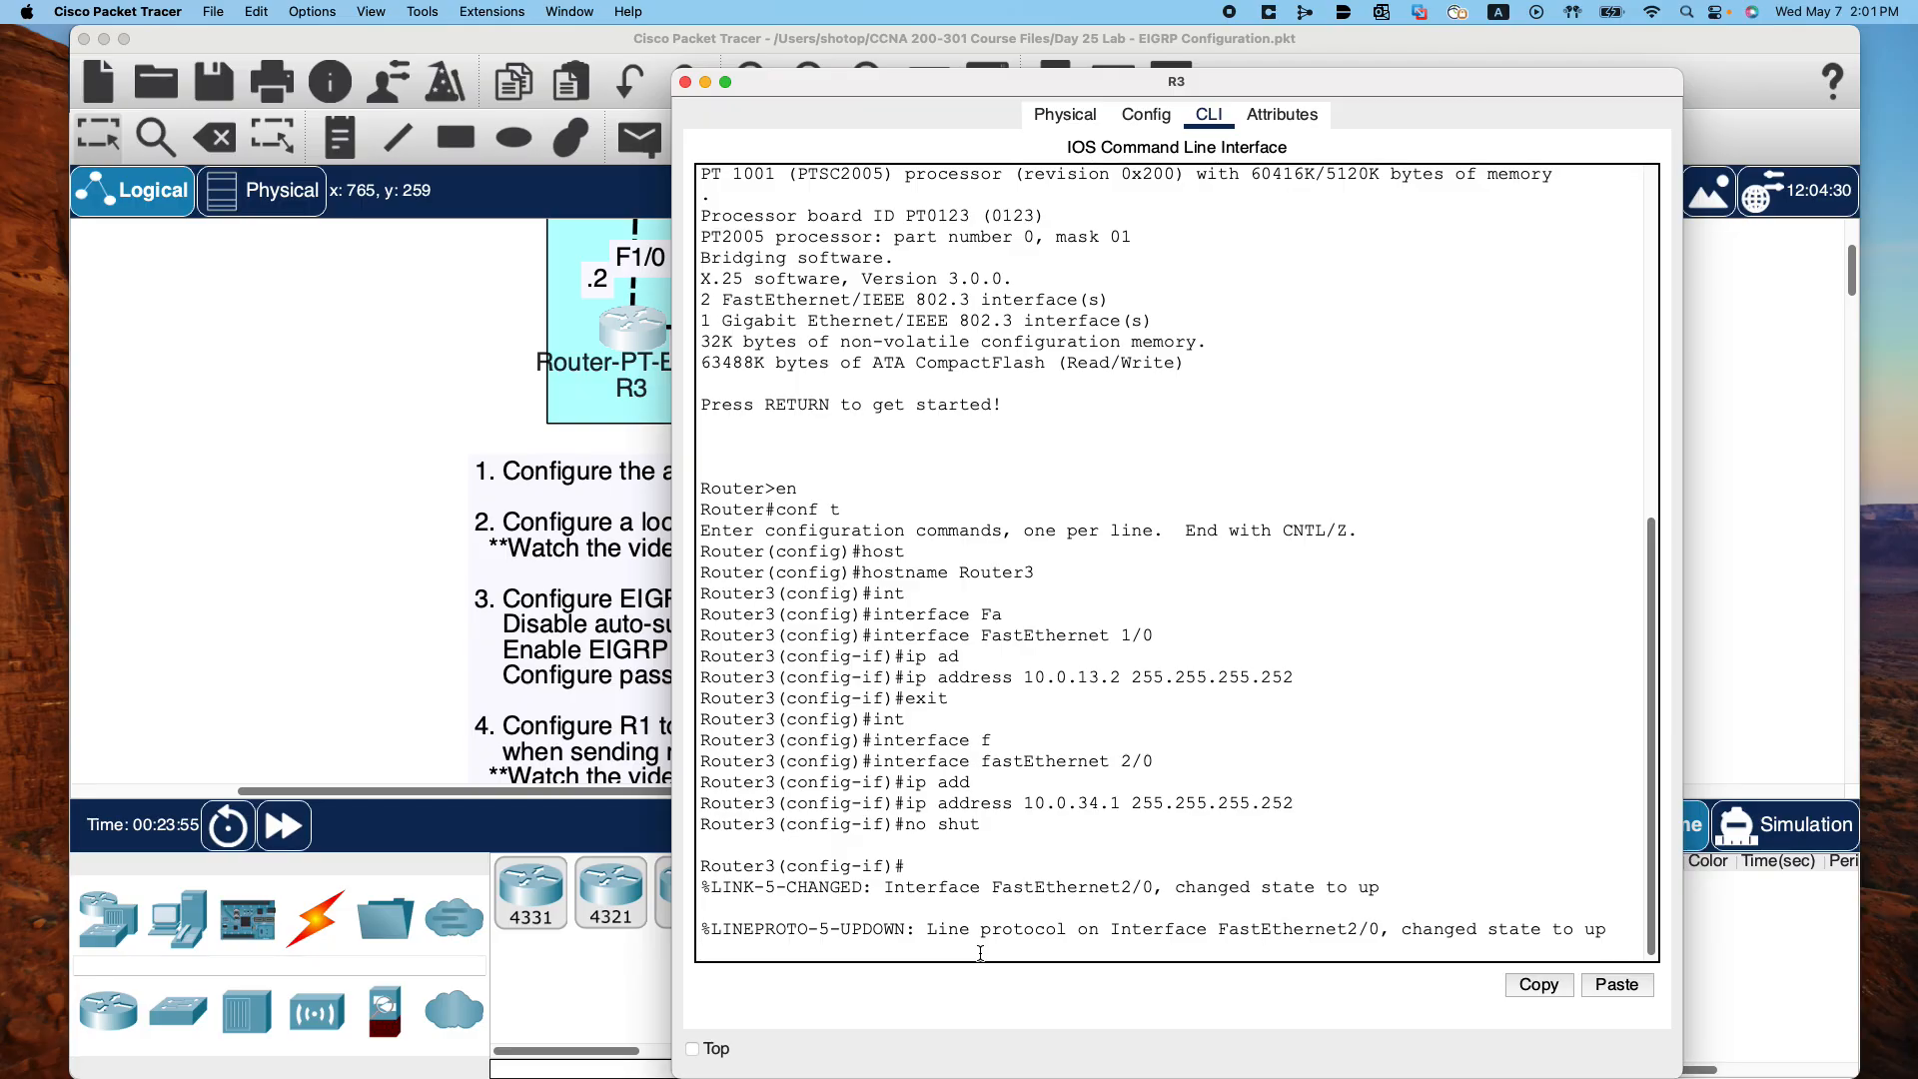
{"action": "key", "text": "Return"}
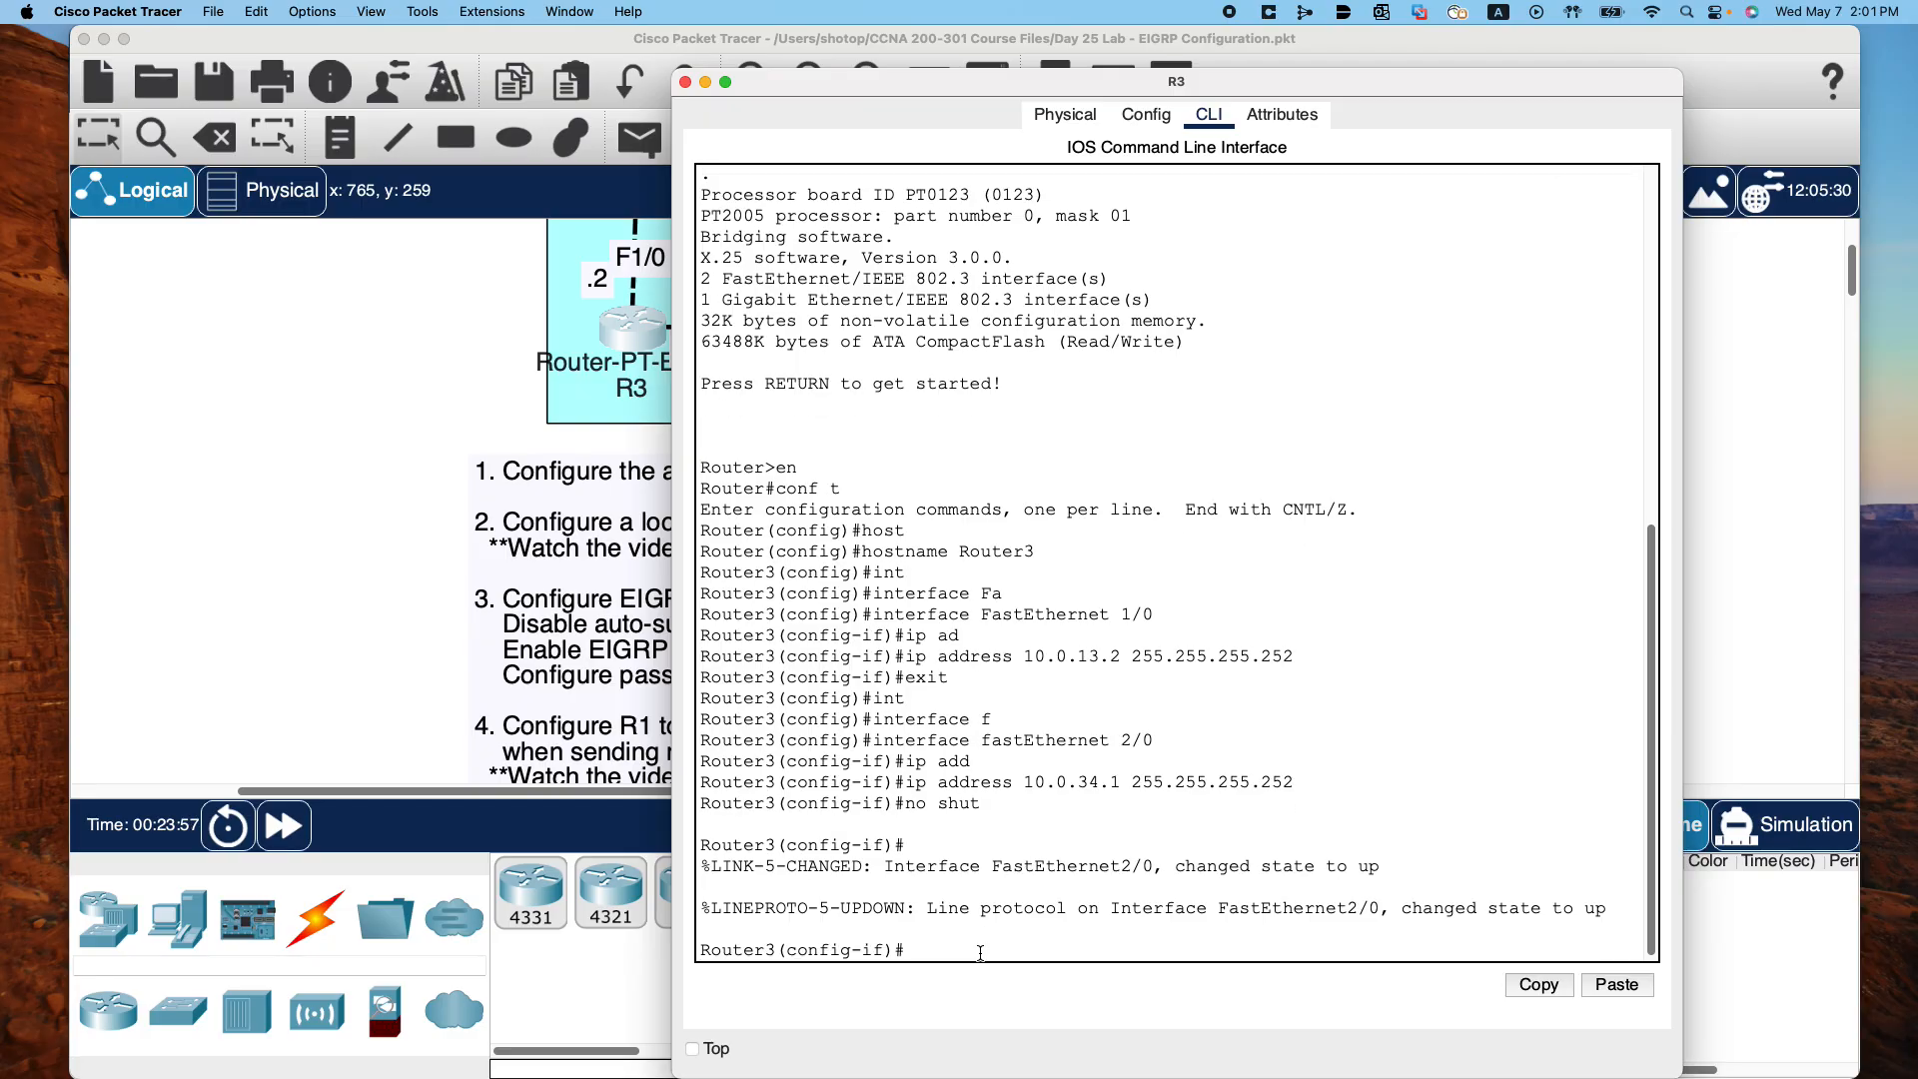
Leave the fastEthernet 2/0 configuration and enter interface configuration mode for fastEthernet 1/0 on Router3
{"action": "type", "text": "exit"}
{"action": "key", "text": "Return"}
{"action": "type", "text": "int"}
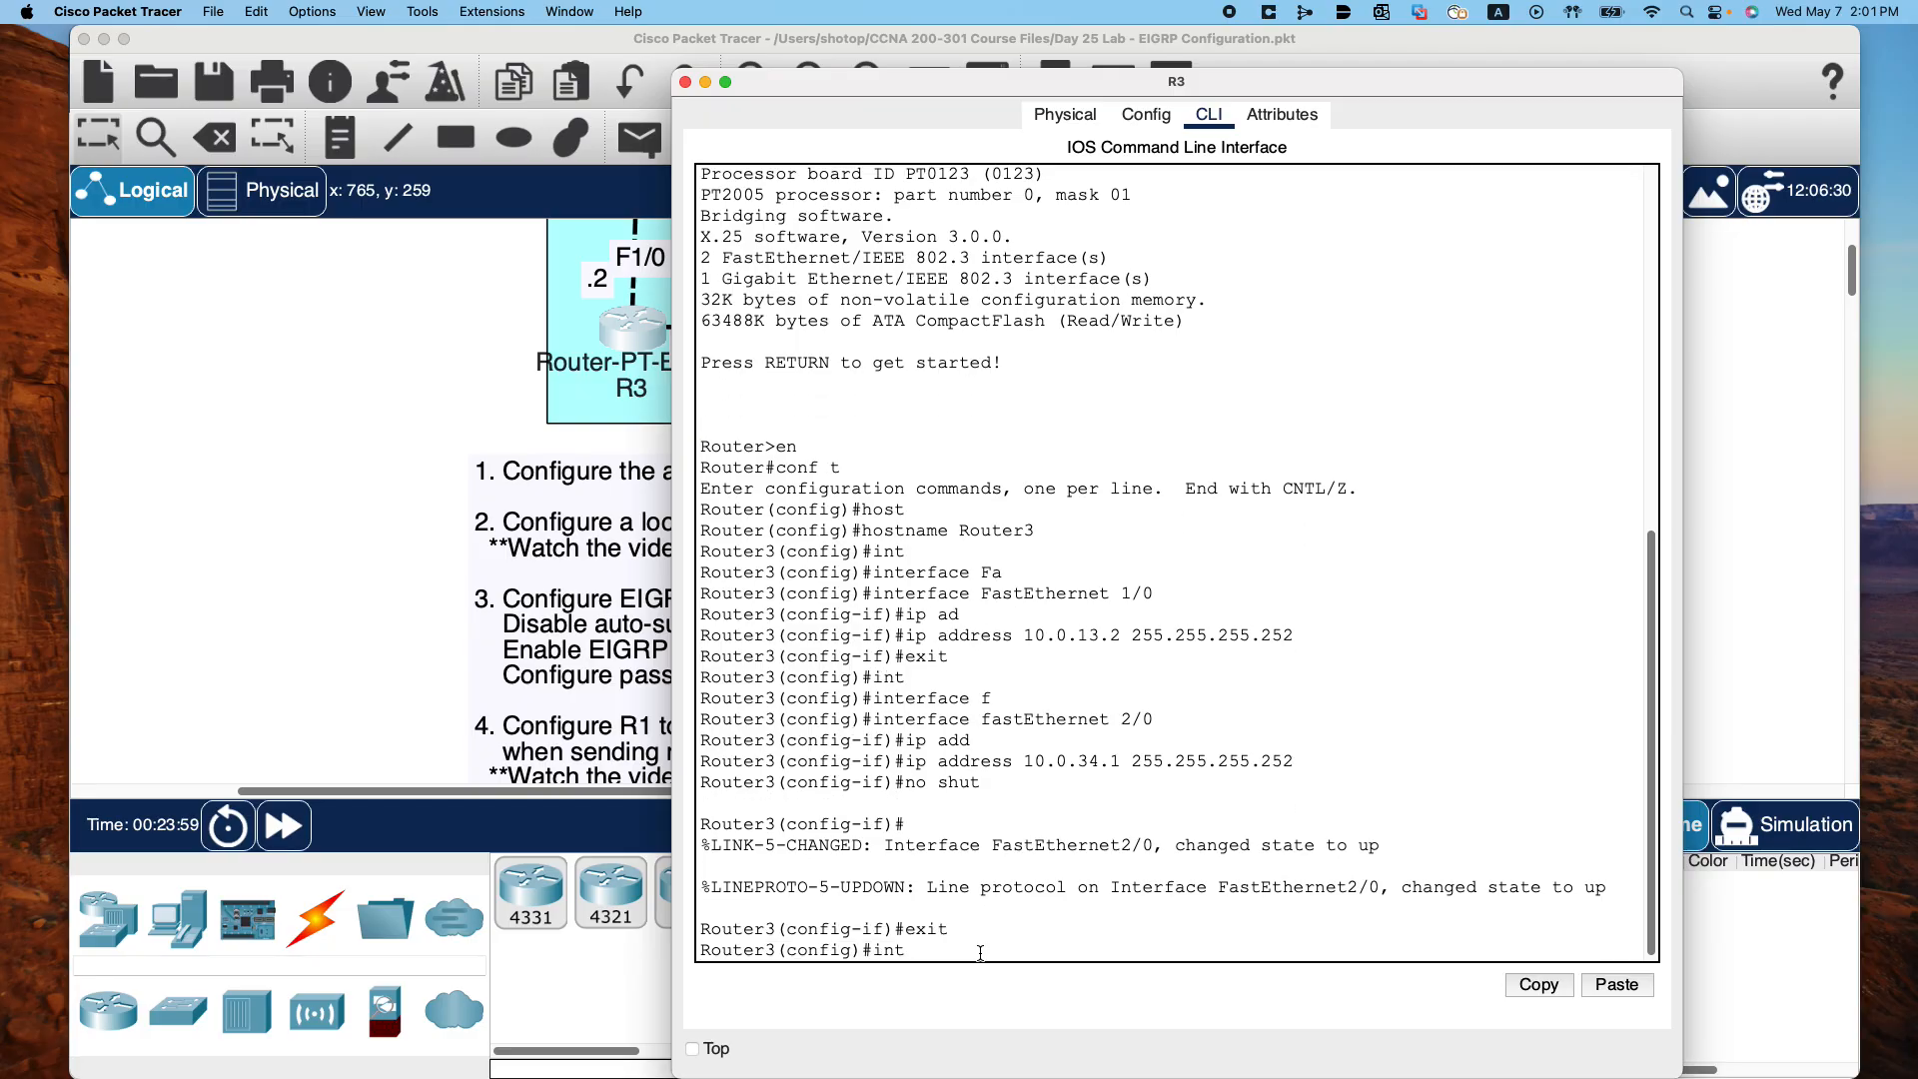
{"action": "key", "text": "Tab"}
{"action": "type", "text": "fa"}
{"action": "key", "text": "Tab"}
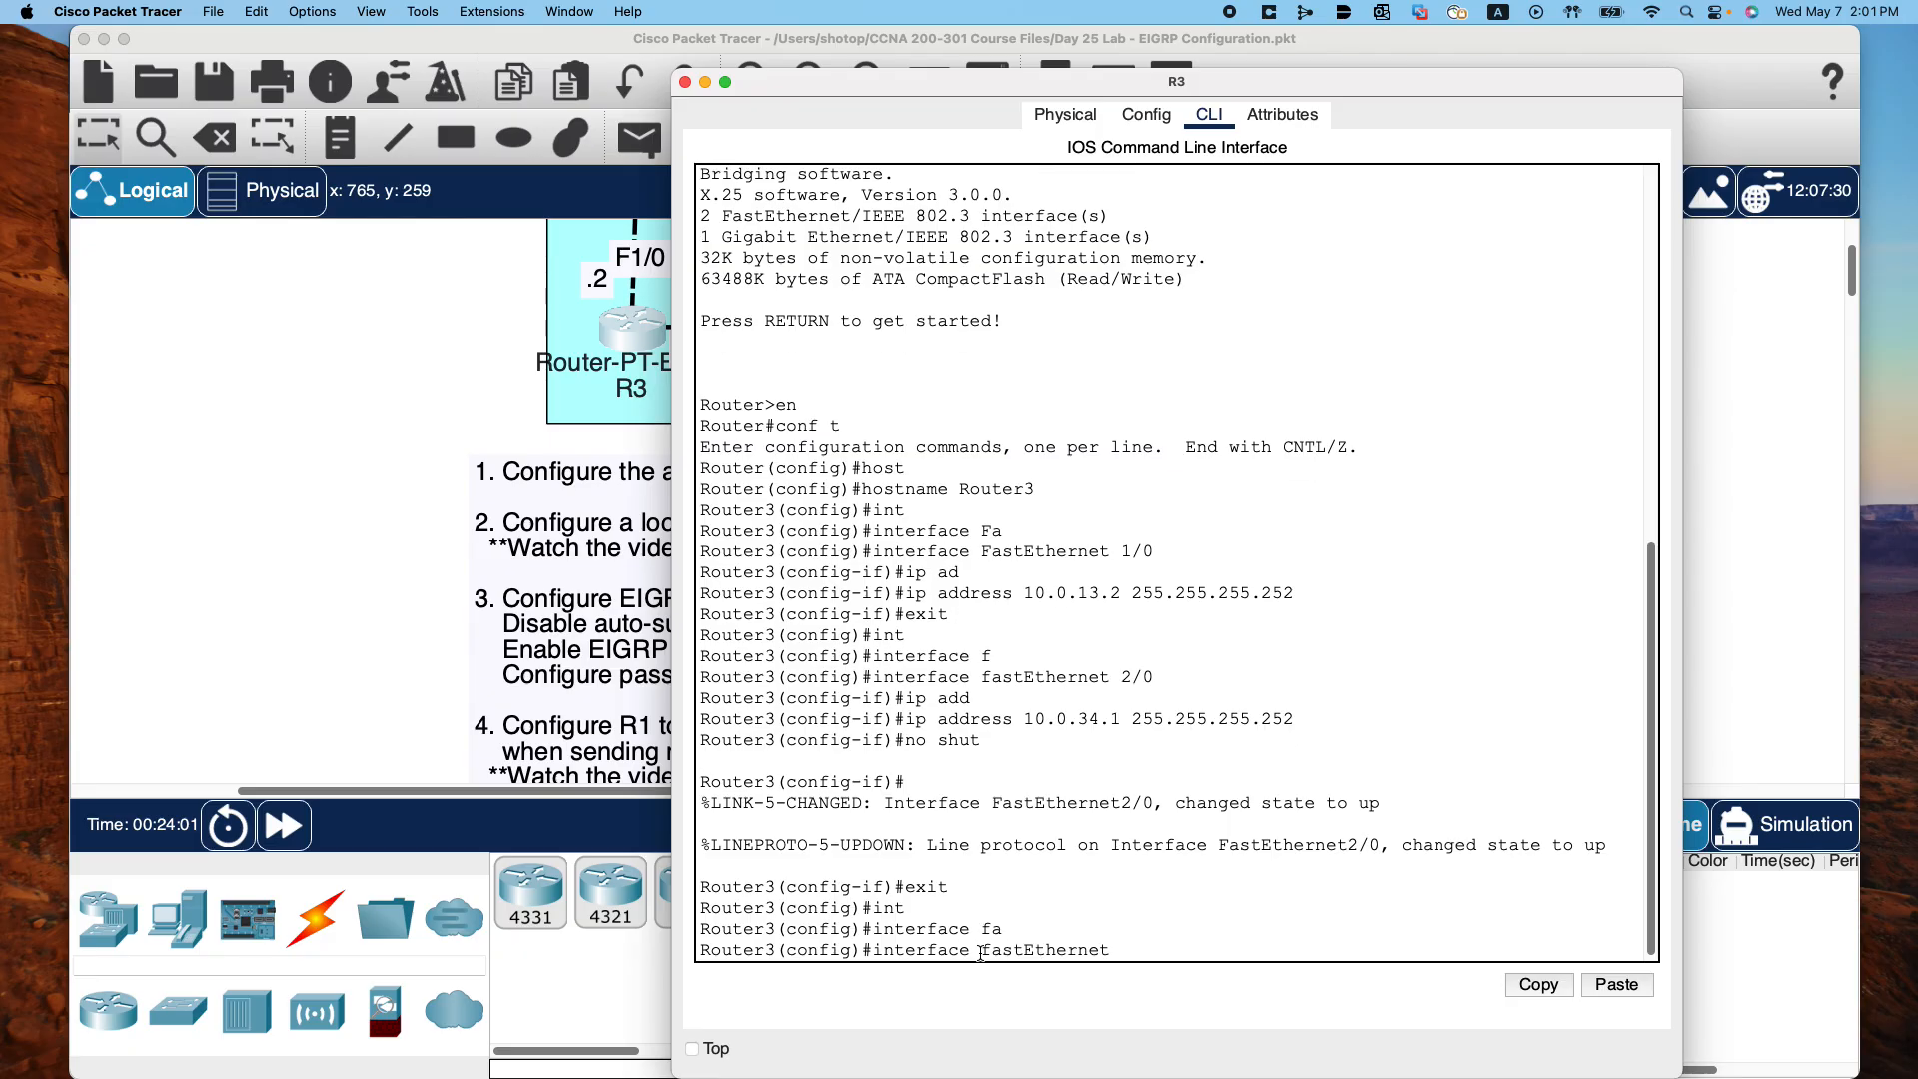
{"action": "type", "text": "1/0"}
{"action": "key", "text": "Return"}
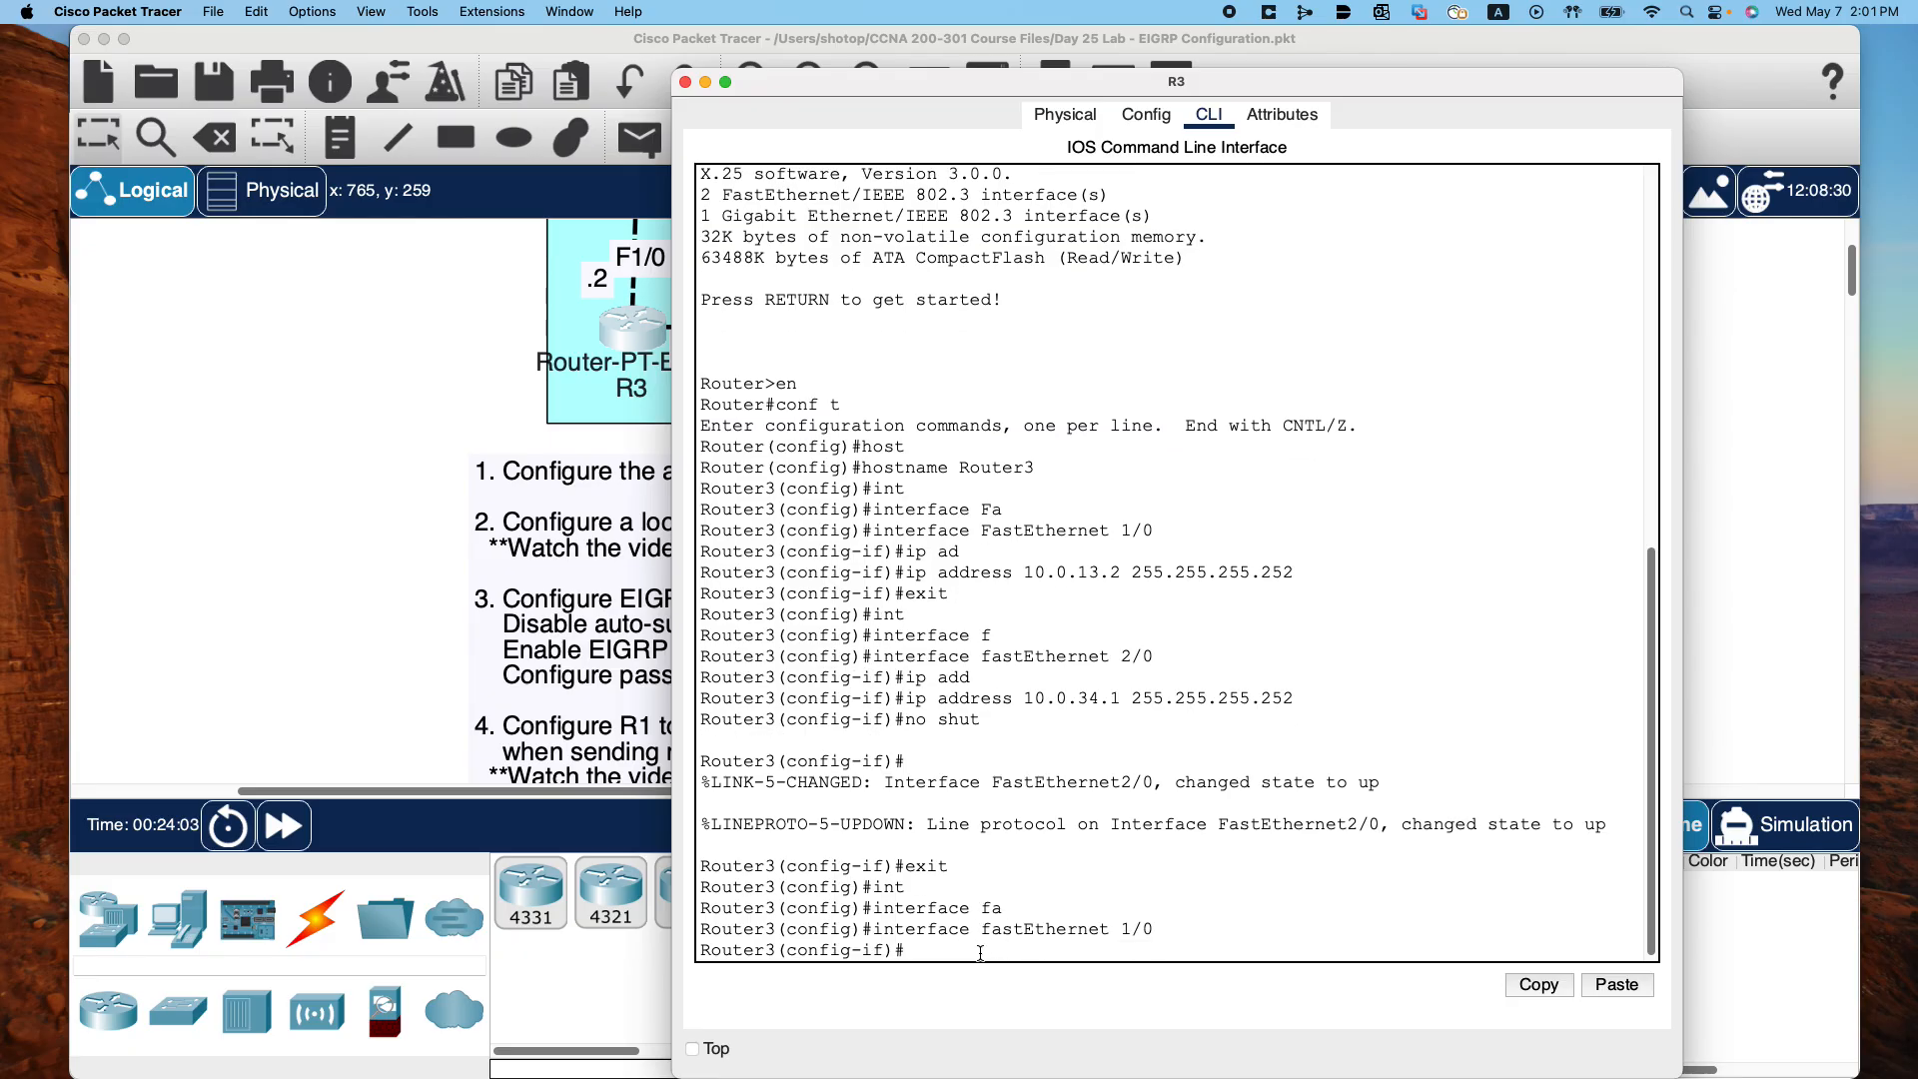
Enable Router3's fastEthernet 1/0 interface with no shut and close the R3 window
{"action": "type", "text": "no shi"}
{"action": "type", "text": "t"}
{"action": "key", "text": "Return"}
{"action": "key", "text": "Return"}
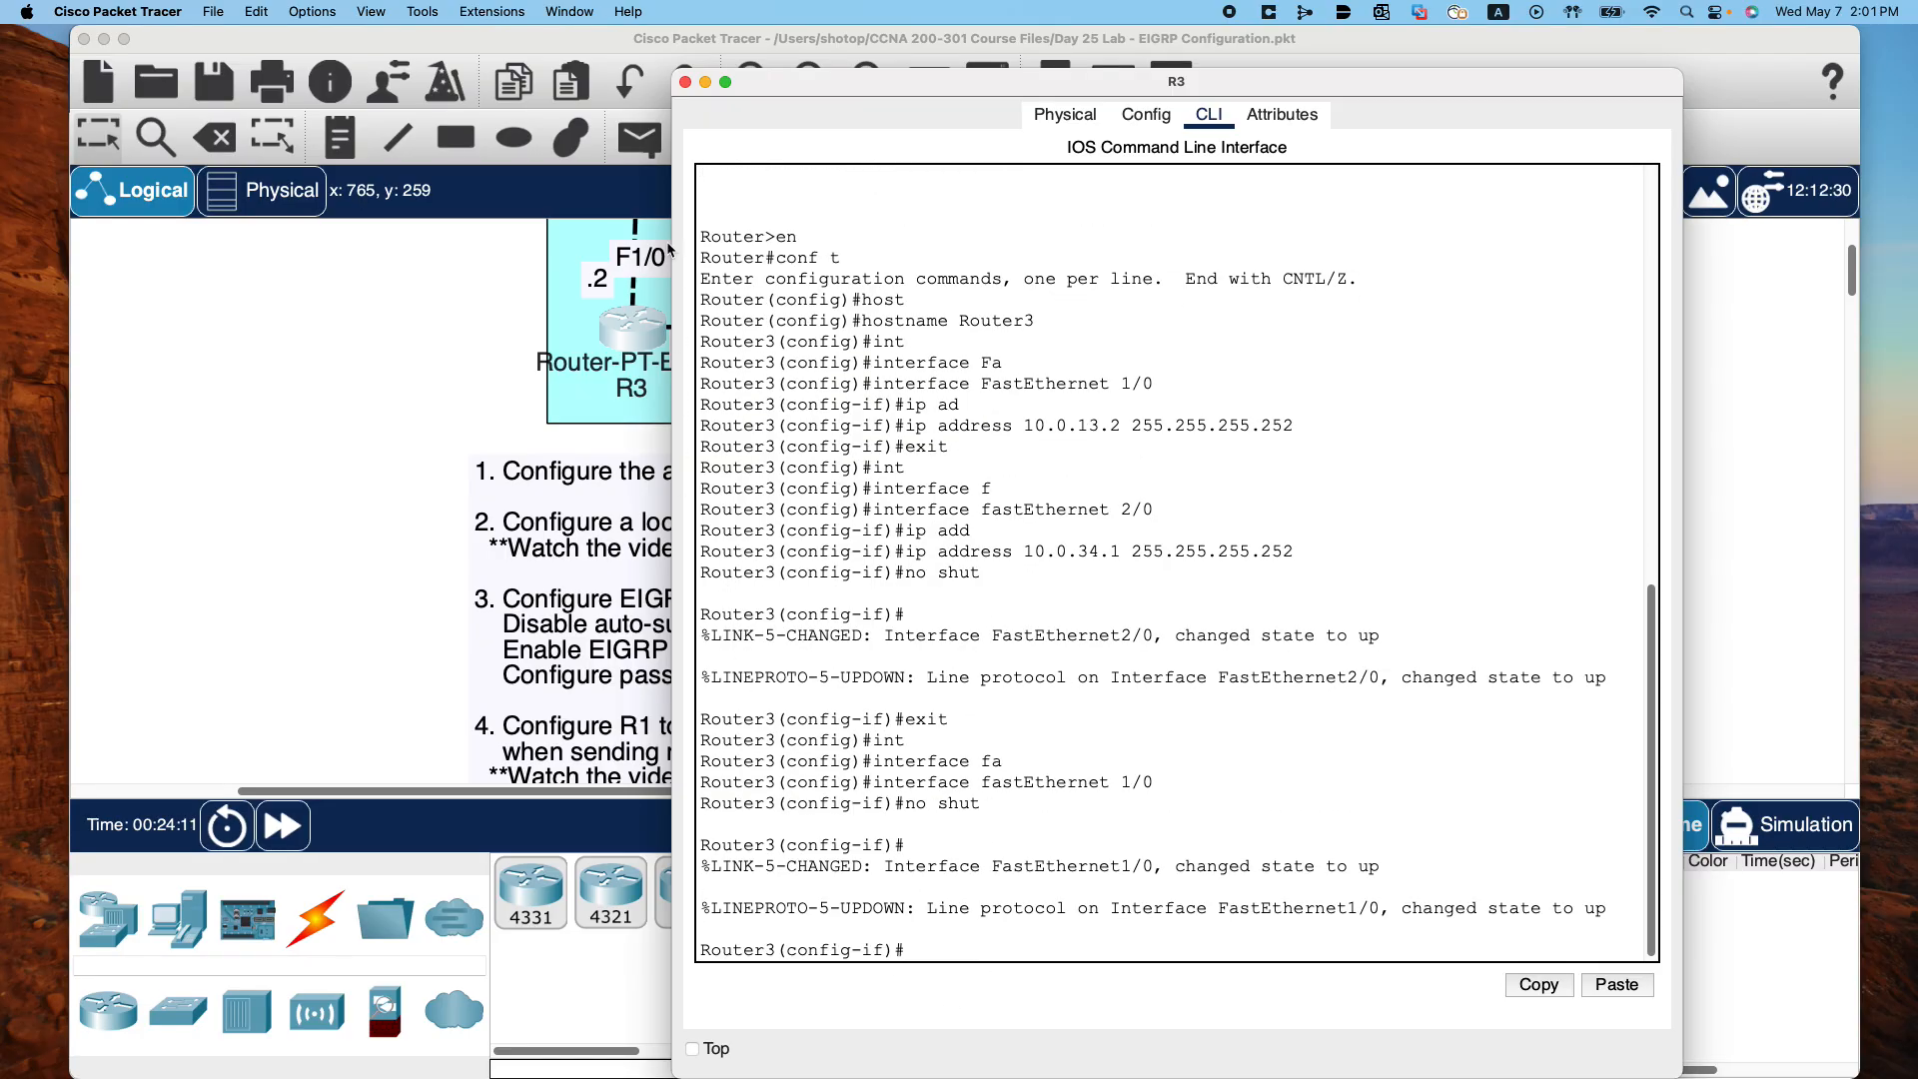
{"action": "left_click", "coordinate": [686, 82]}
Open R1's command line and exit from interface configuration back to privileged EXEC mode
{"action": "scroll", "coordinate": [781, 599], "scroll_direction": "up", "scroll_amount": 2}
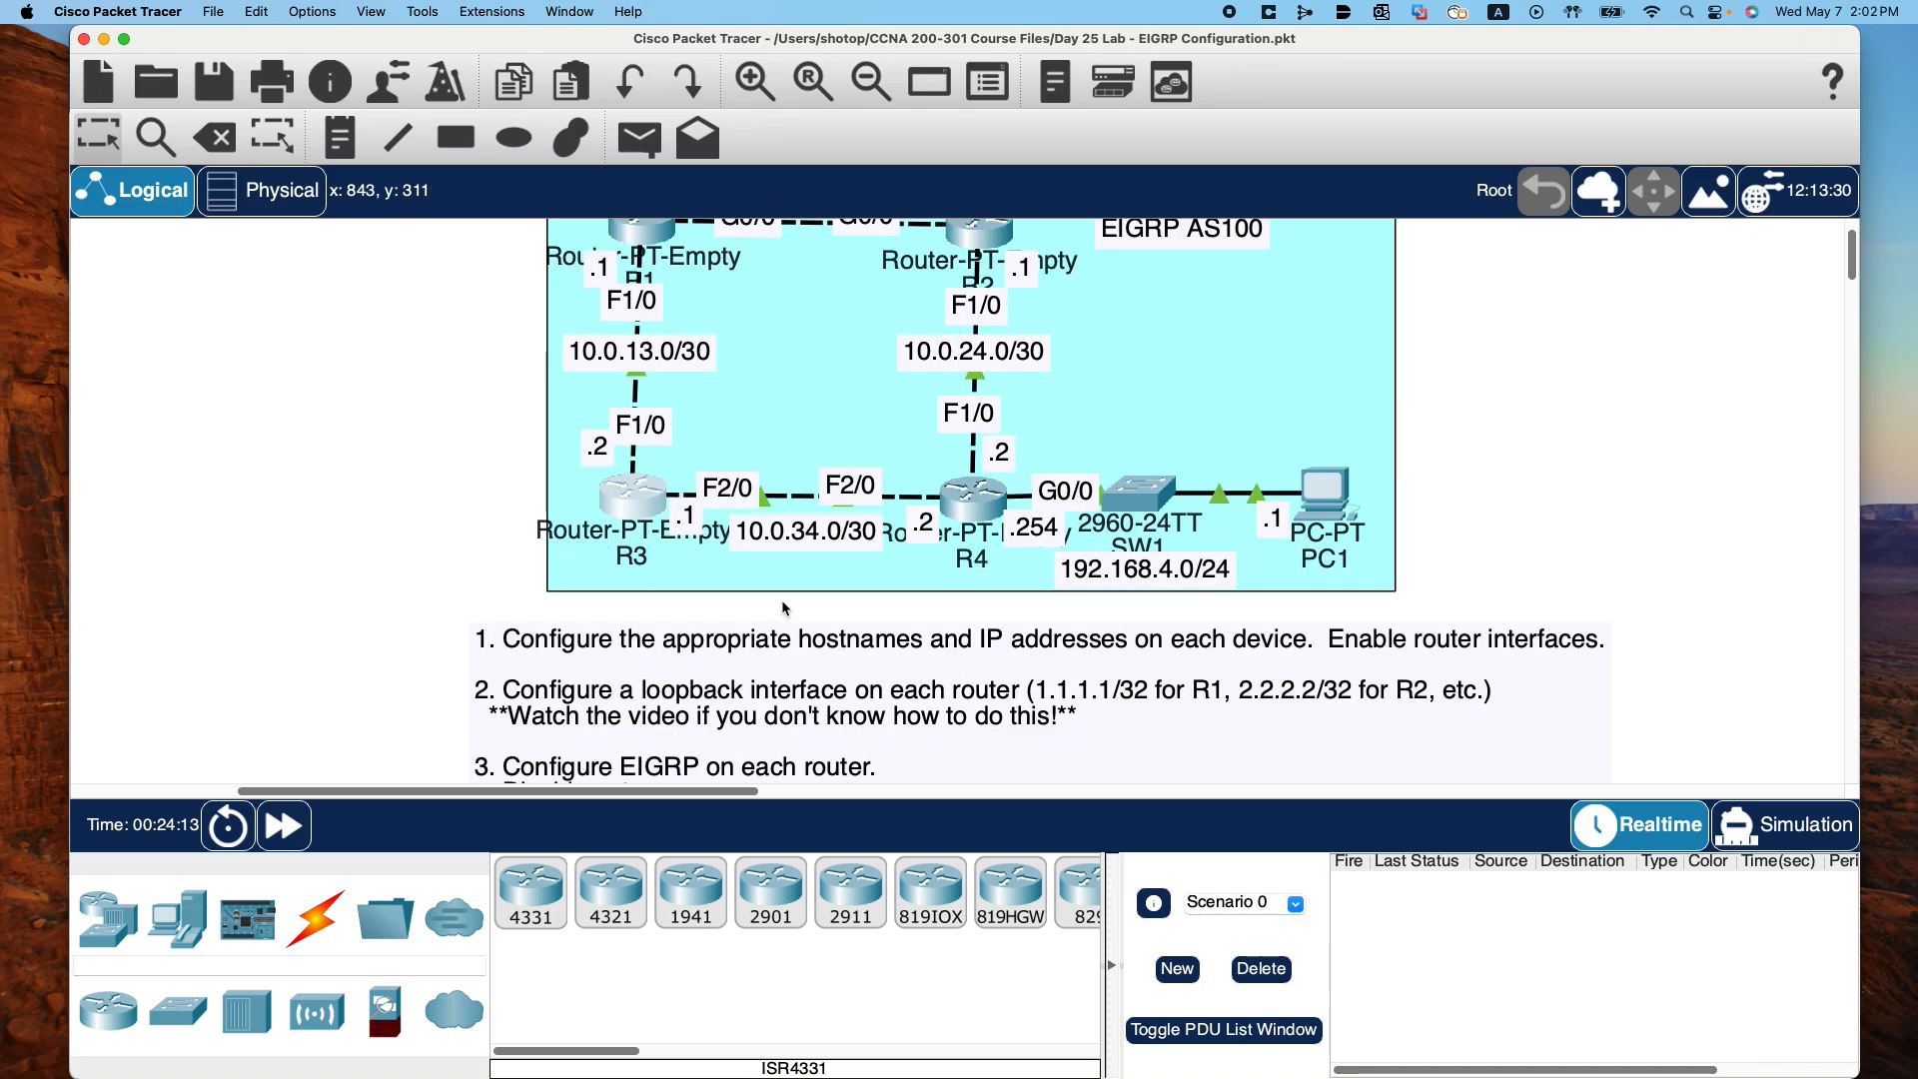
{"action": "scroll", "coordinate": [705, 518], "scroll_direction": "up", "scroll_amount": 1}
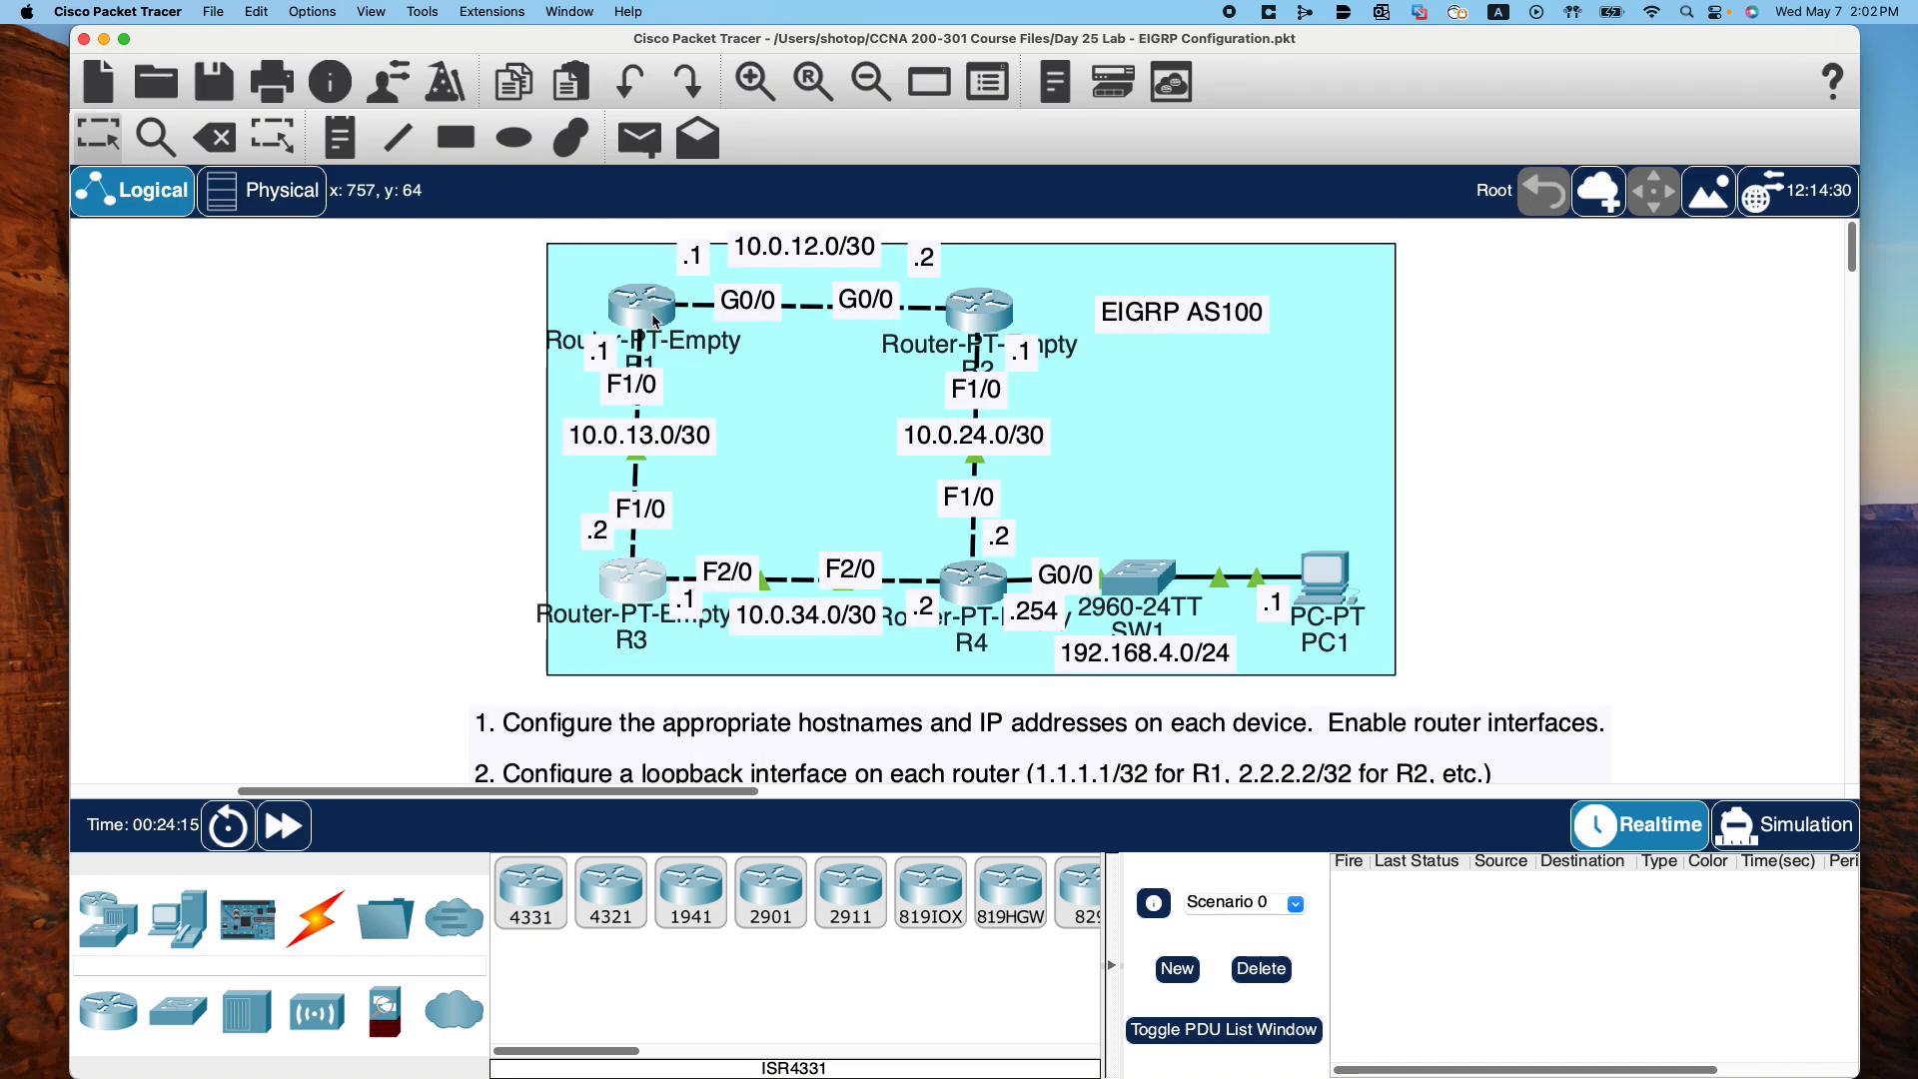
{"action": "mouse_move", "coordinate": [654, 319]}
{"action": "mouse_move", "coordinate": [977, 306]}
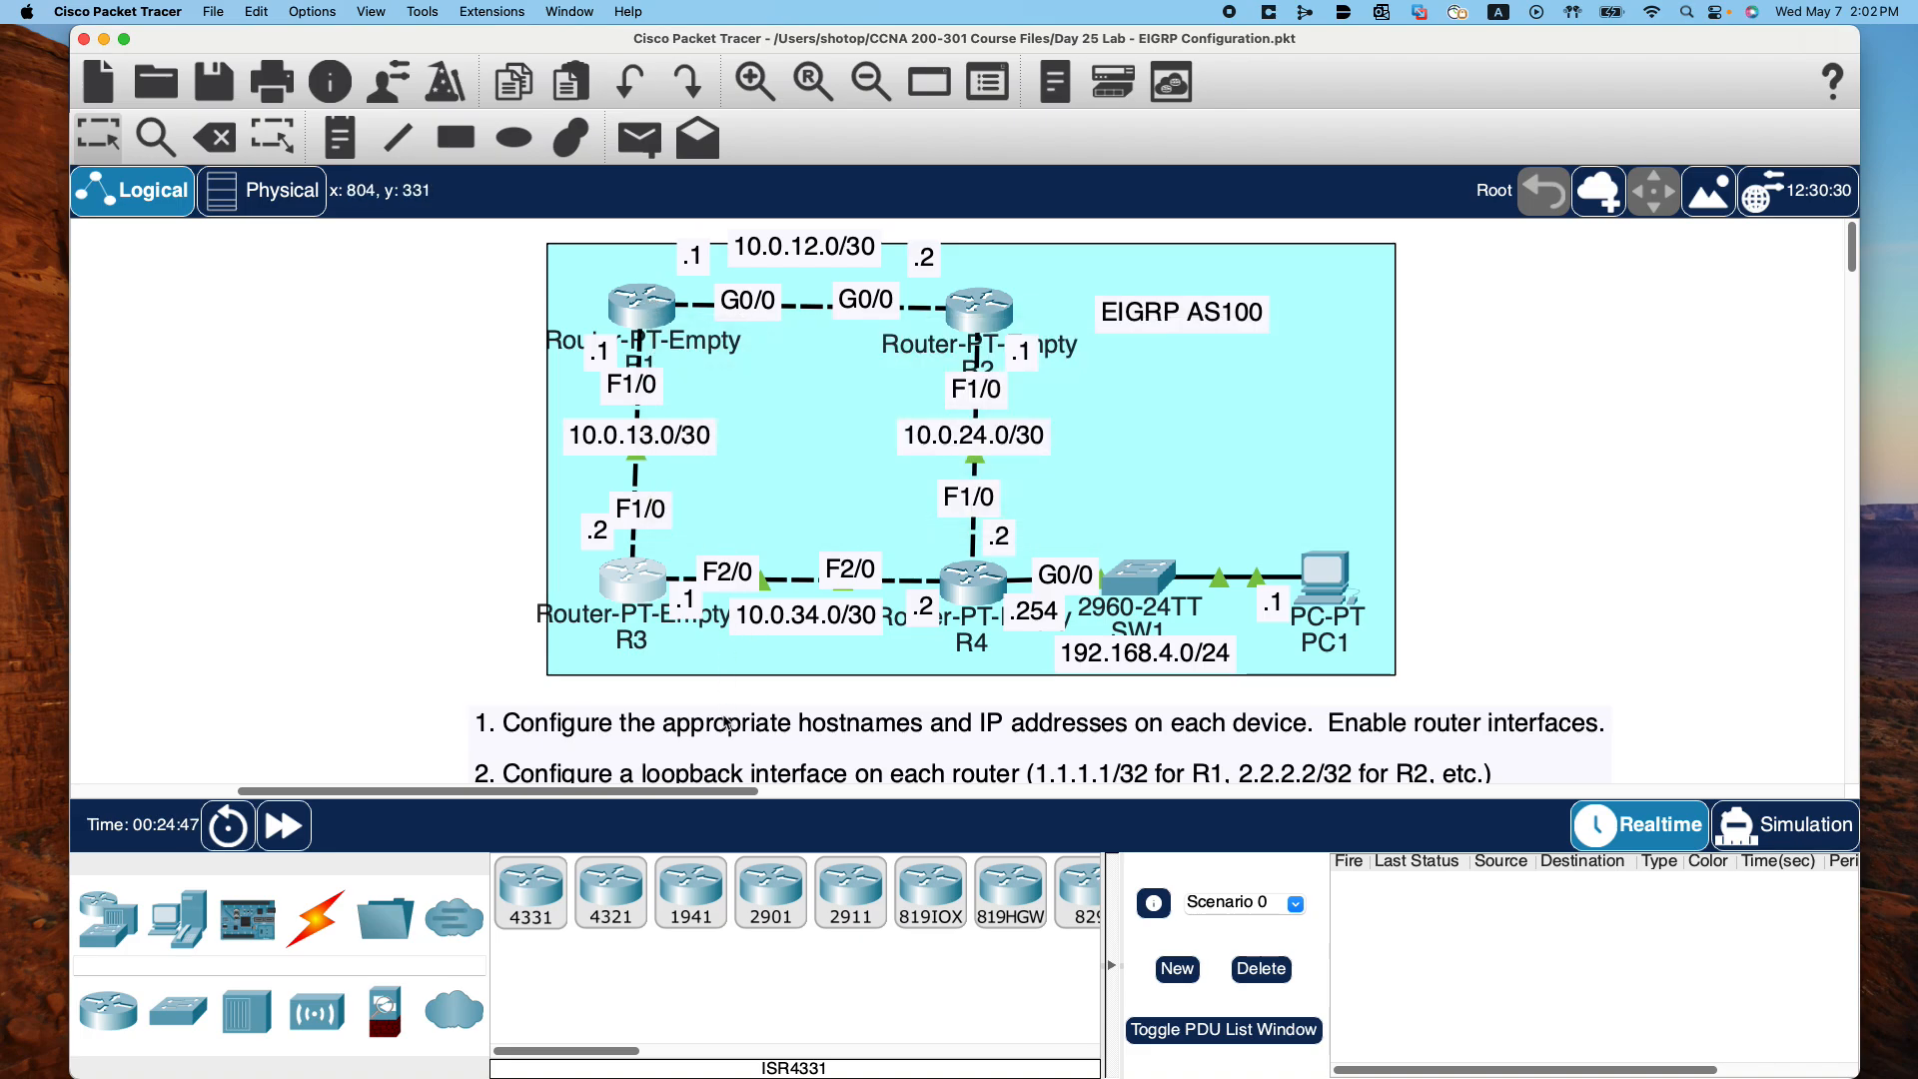
{"action": "left_click", "coordinate": [636, 305]}
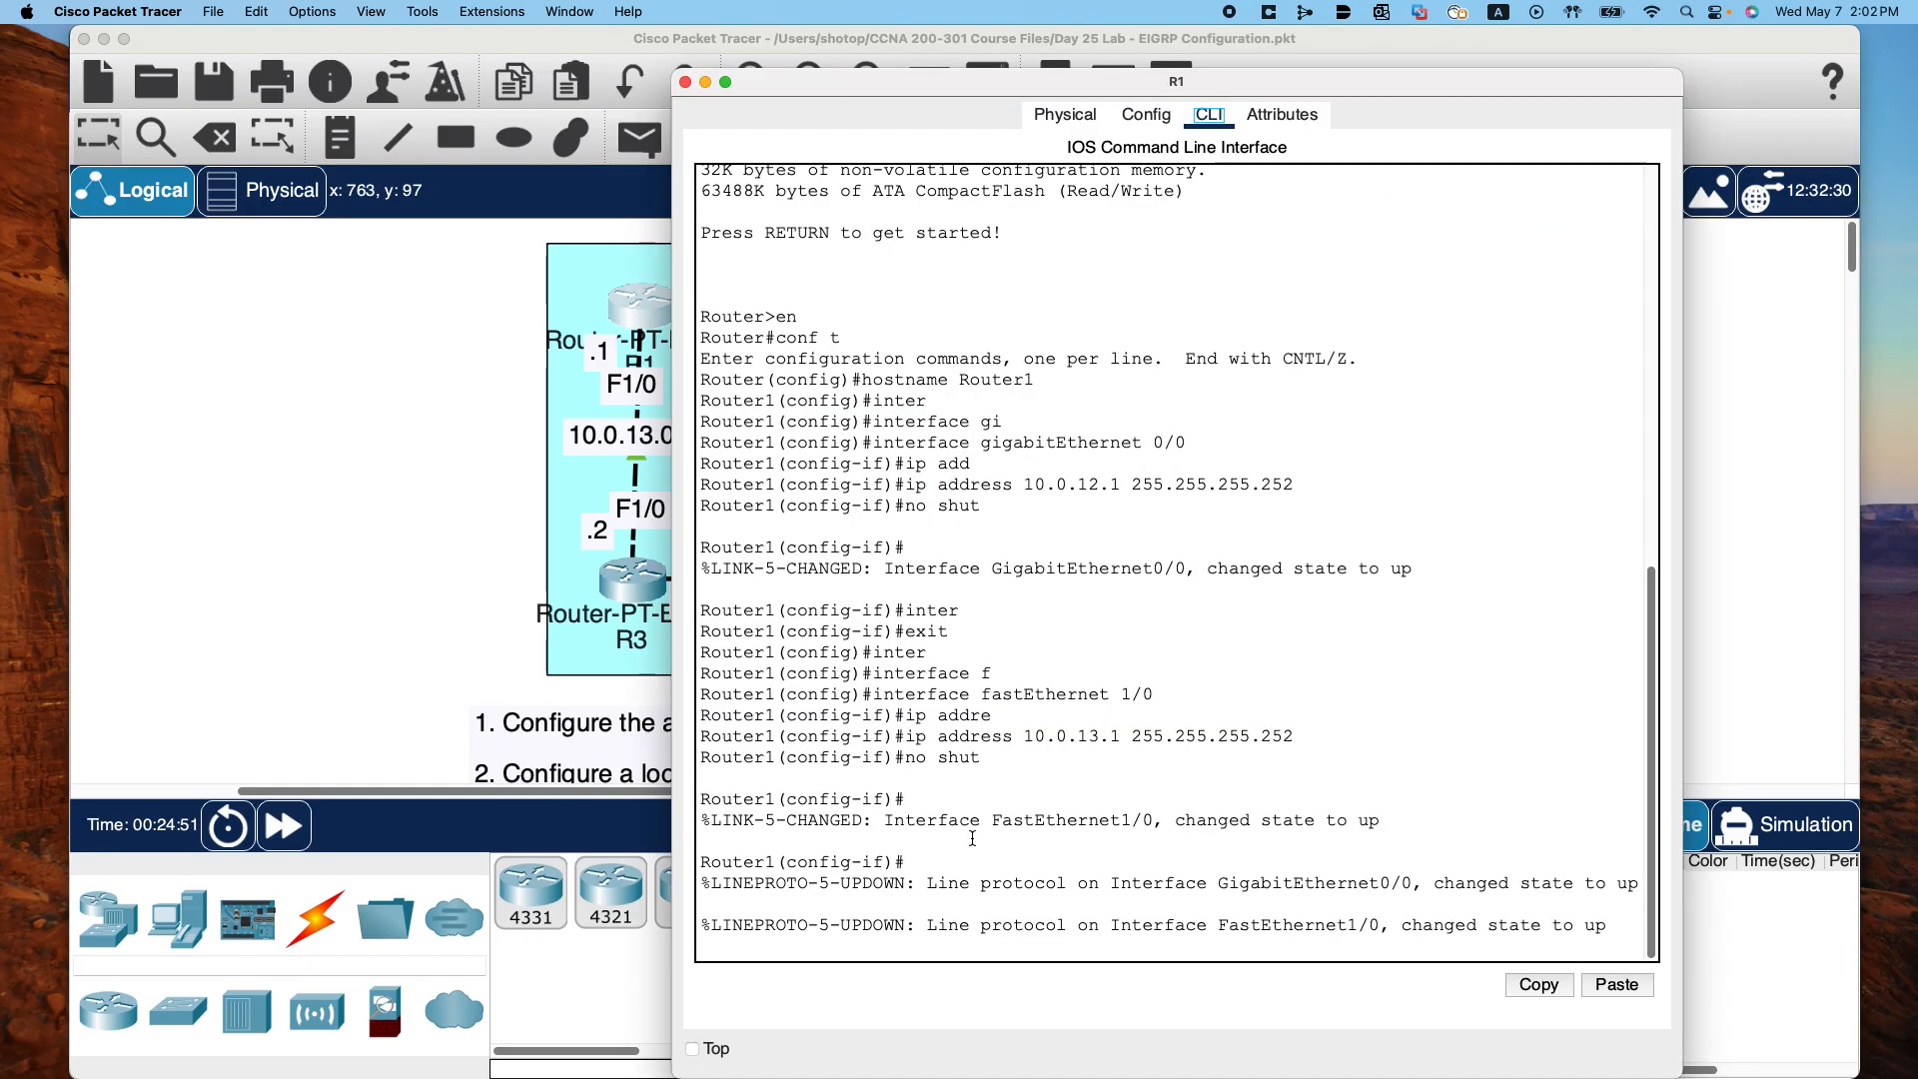
{"action": "key", "text": "Return"}
{"action": "key", "text": "Return"}
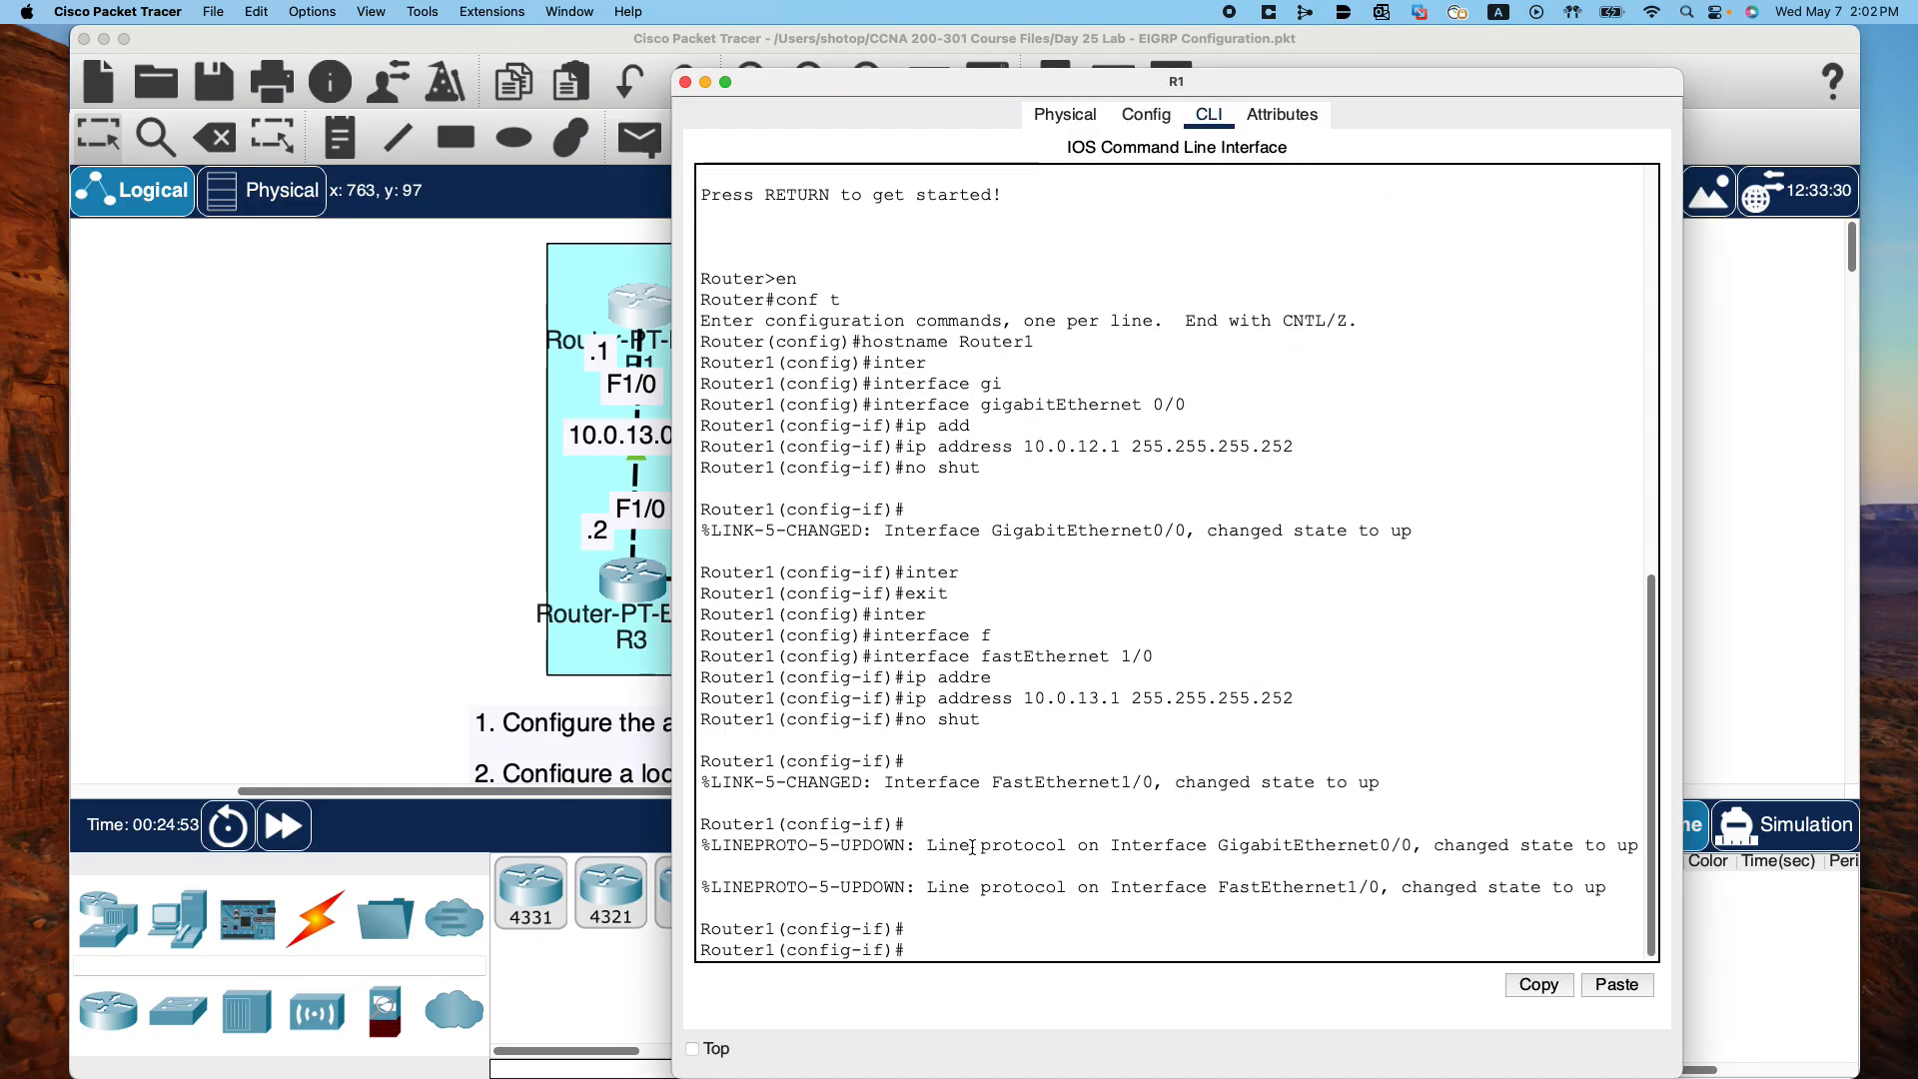
{"action": "type", "text": "exit"}
{"action": "key", "text": "Return"}
{"action": "type", "text": "exit"}
{"action": "key", "text": "Return"}
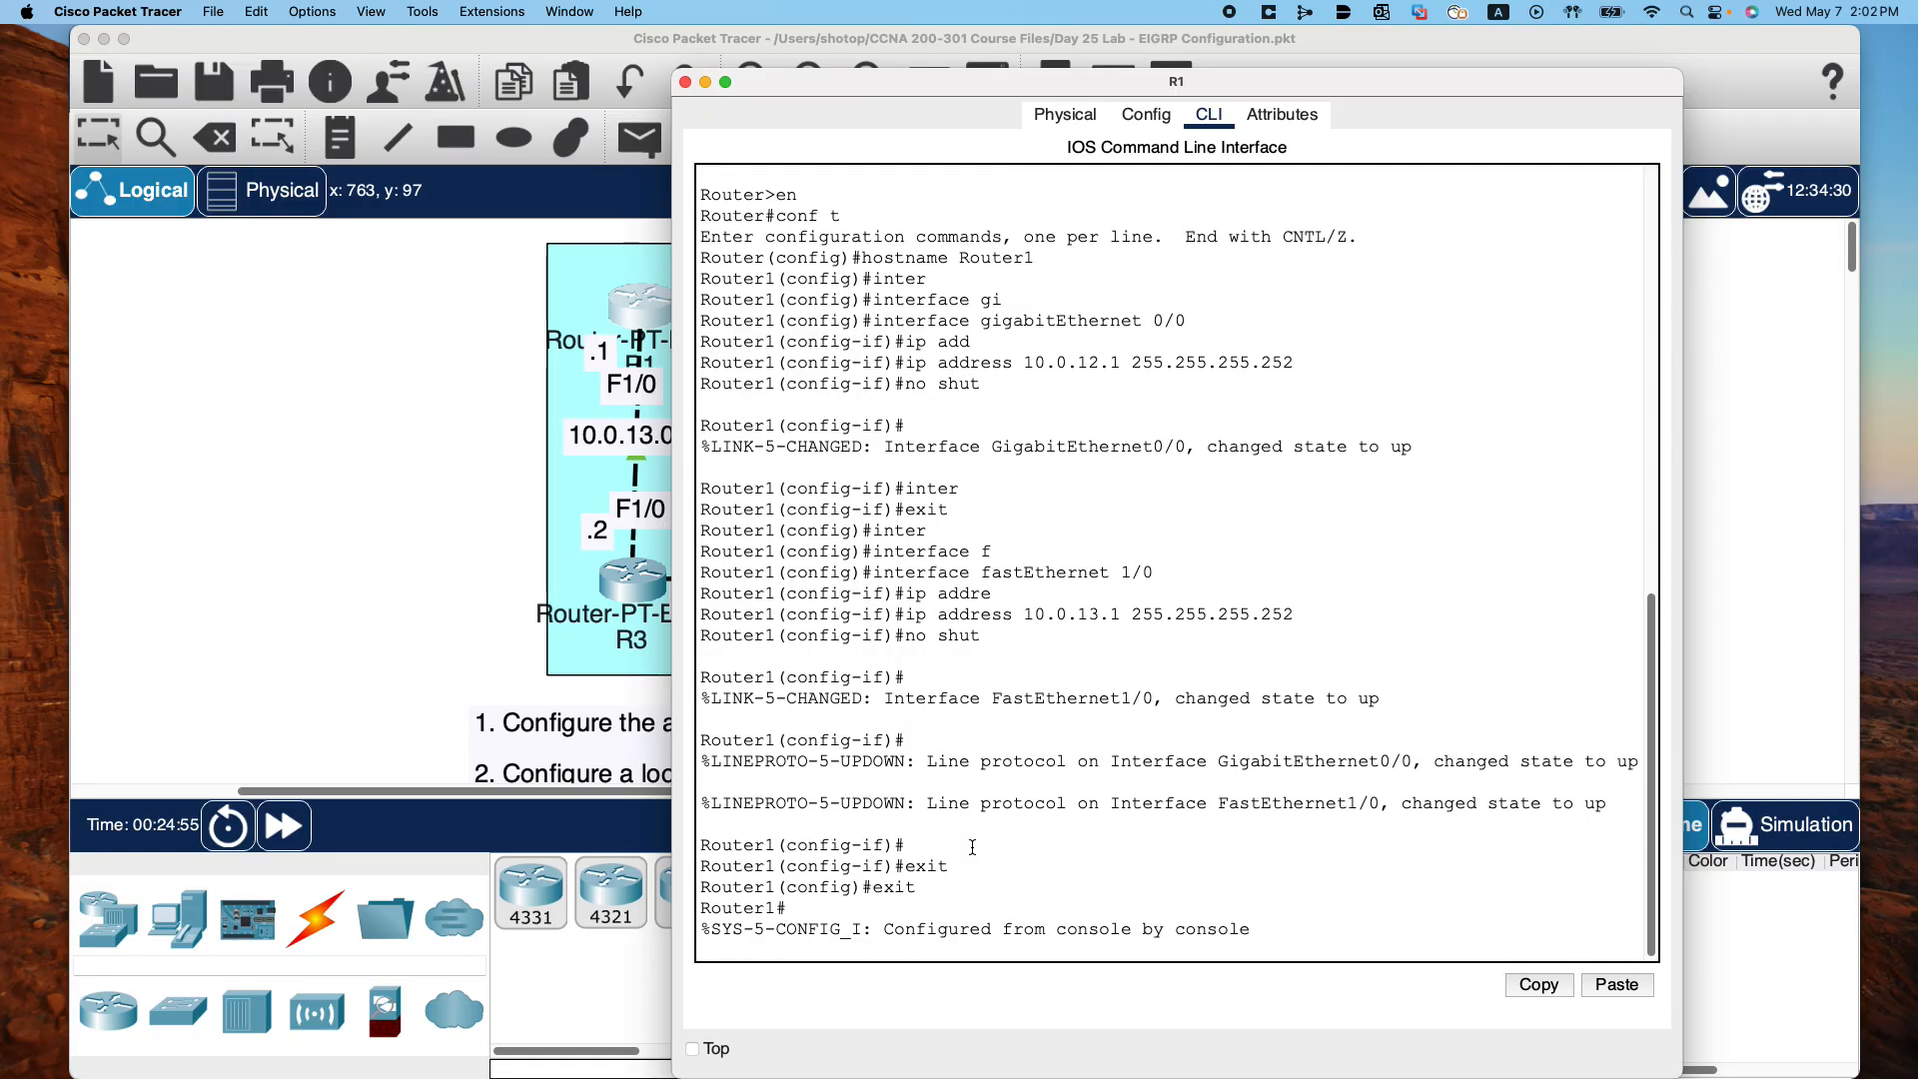
Ping Router2's address 10.0.12.2 from Router1 and close the R1 window
{"action": "key", "text": "Return"}
{"action": "type", "text": "pin"}
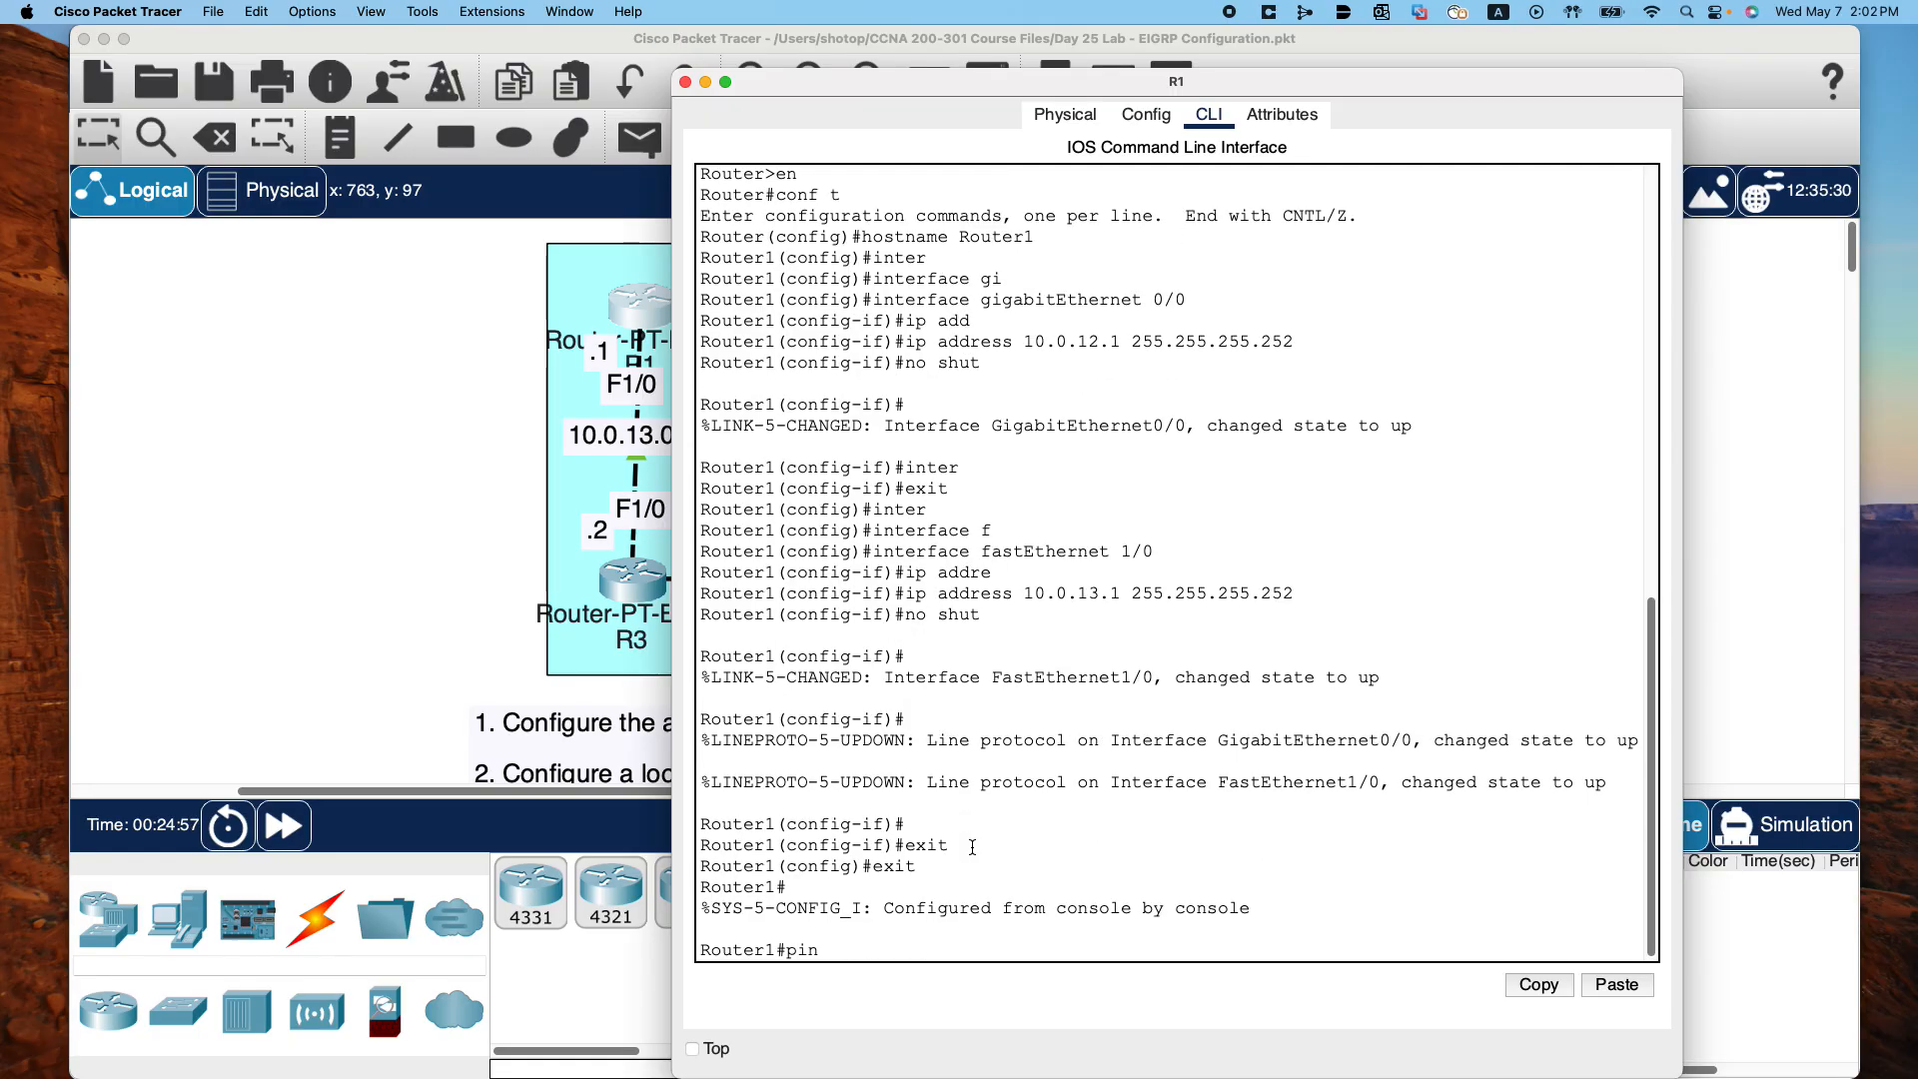
{"action": "type", "text": "g 10.0.12.2"}
{"action": "key", "text": "Return"}
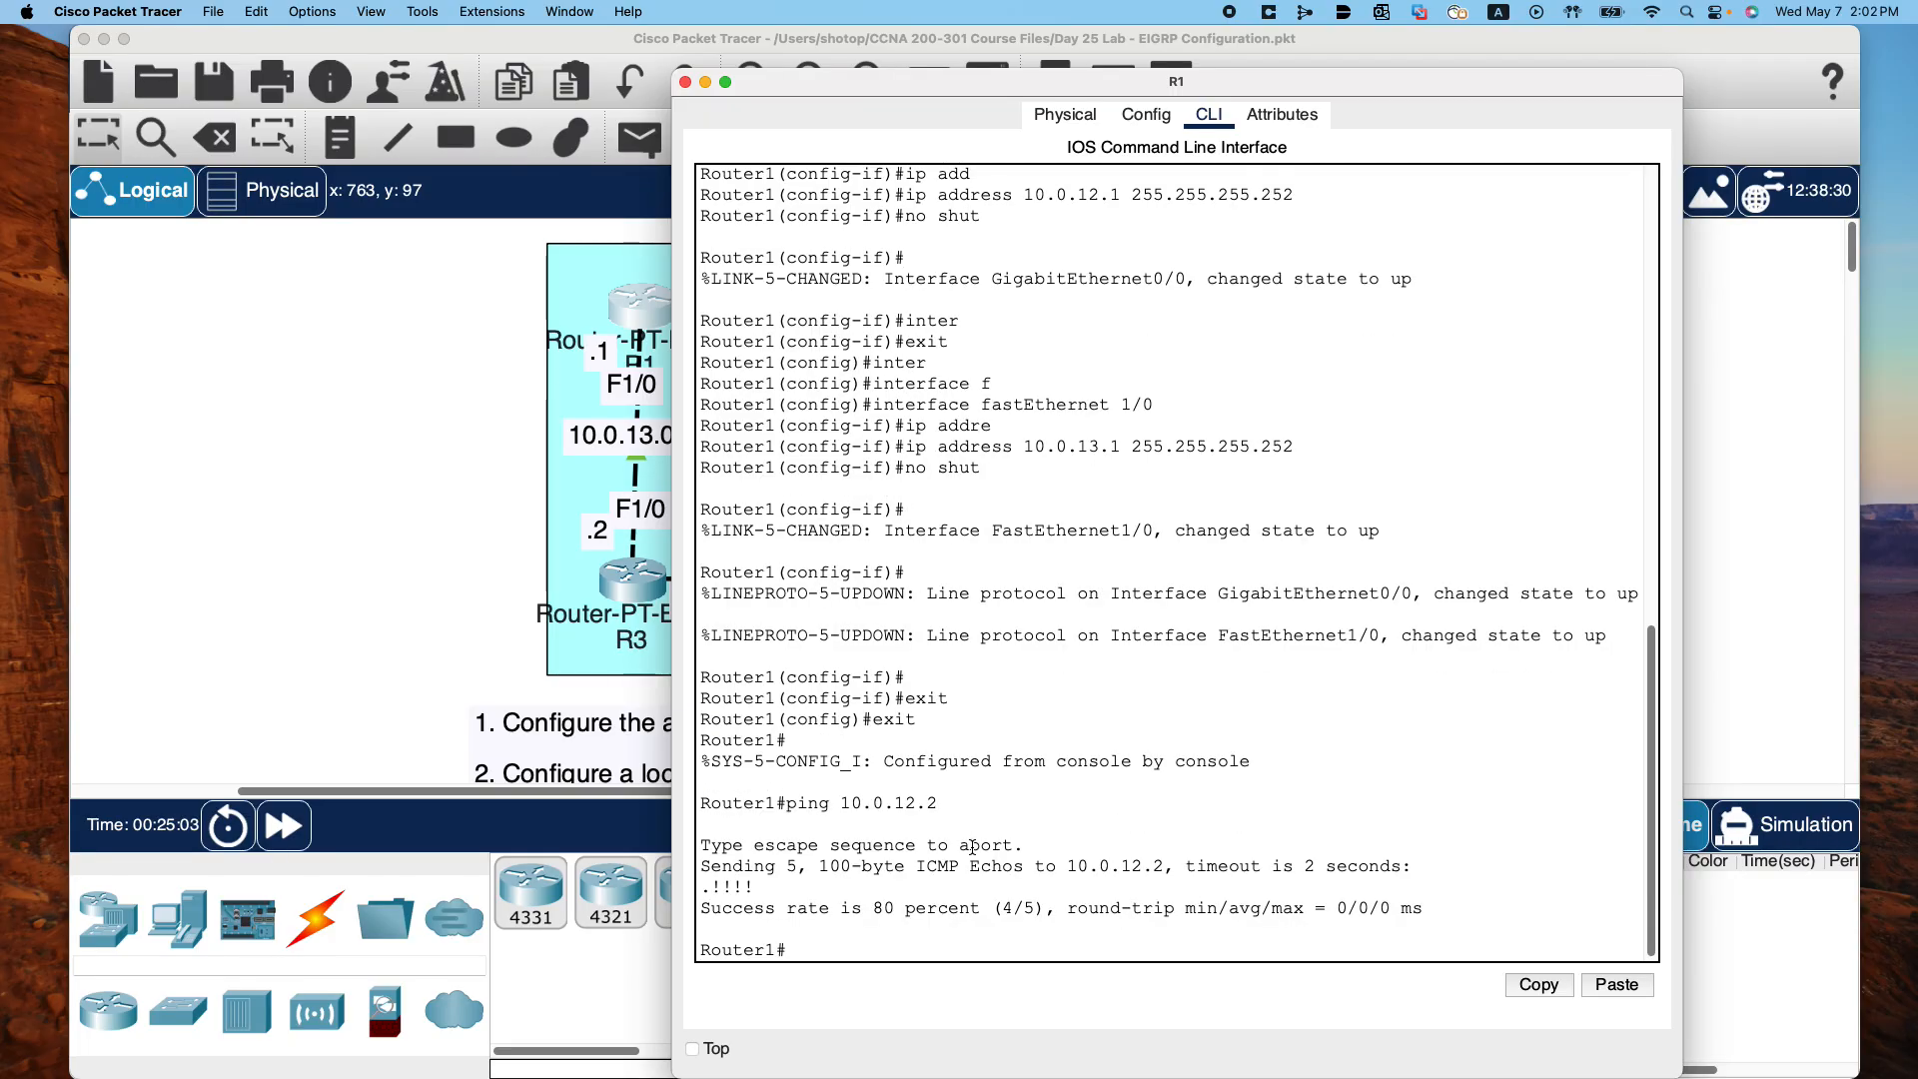
{"action": "left_click", "coordinate": [685, 83]}
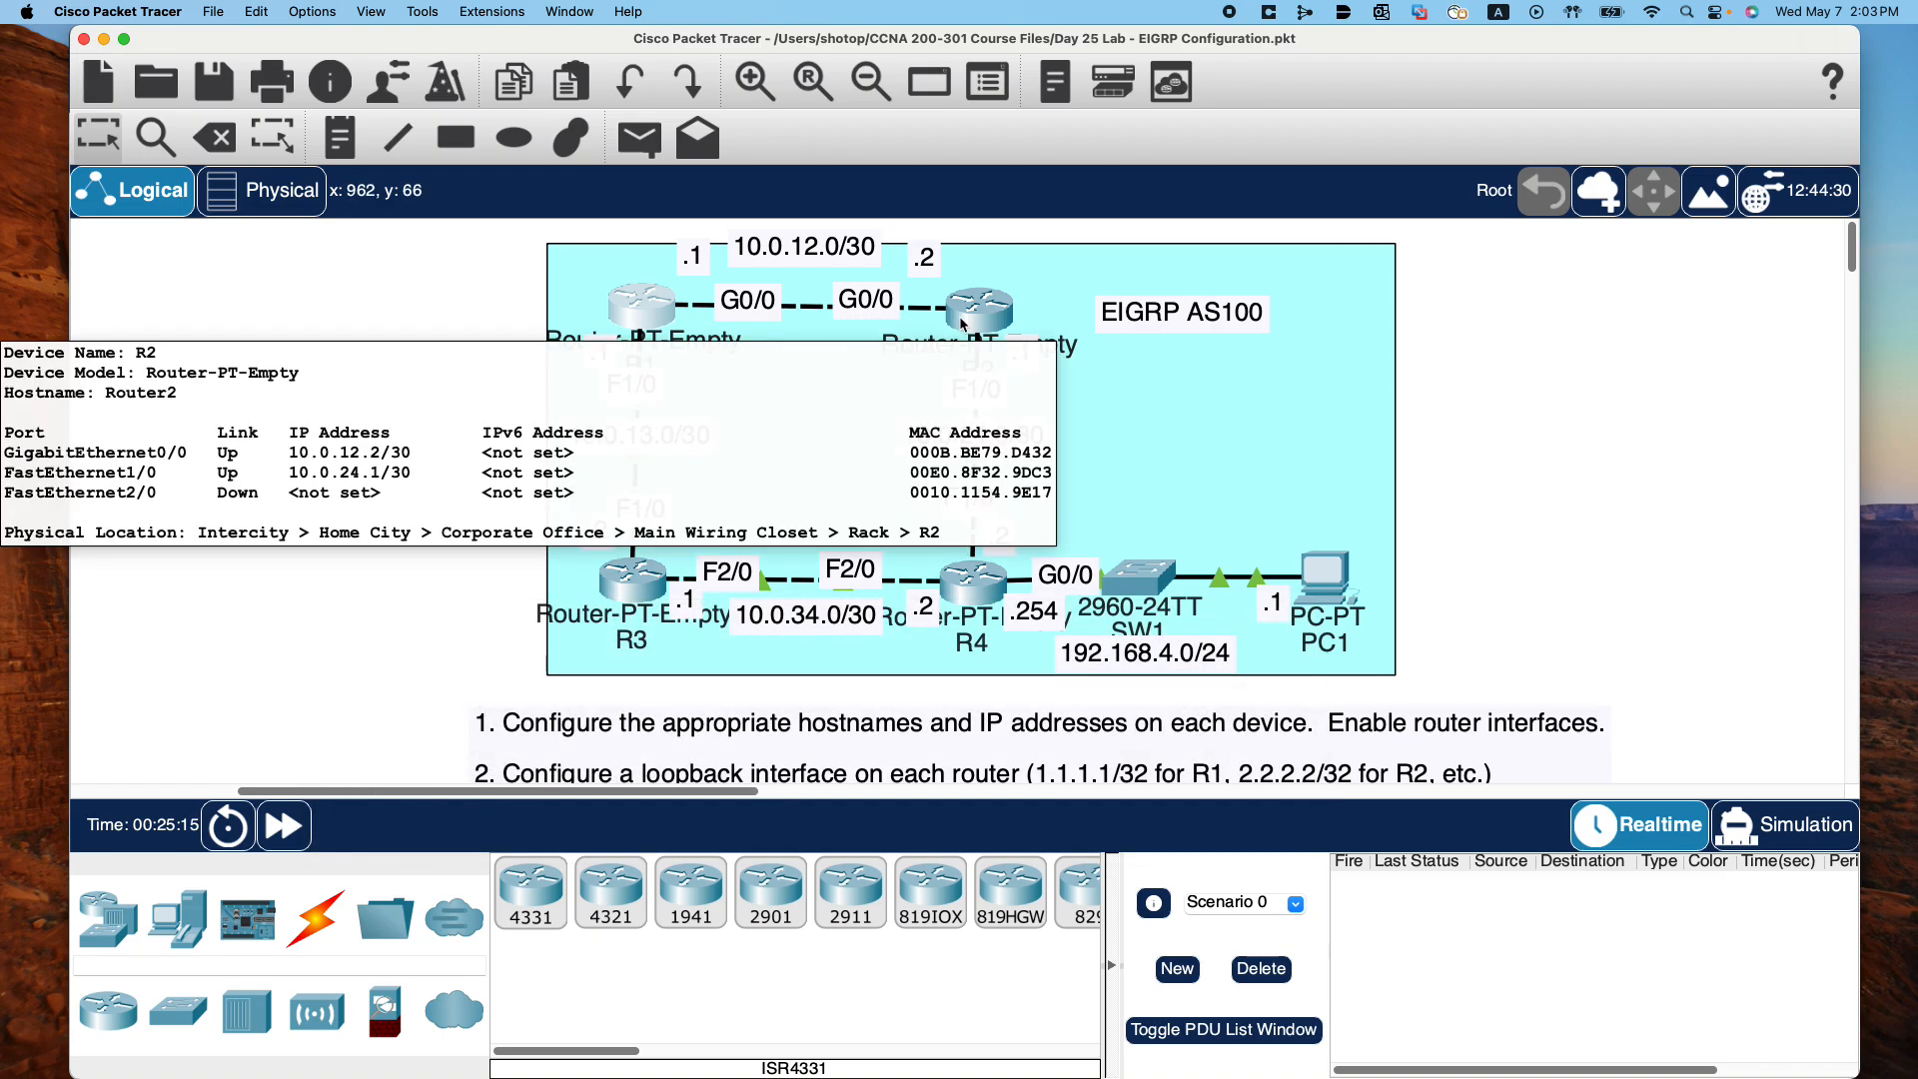
Reopen R1's command line and display its routing table with show ip route
{"action": "left_click", "coordinate": [645, 307]}
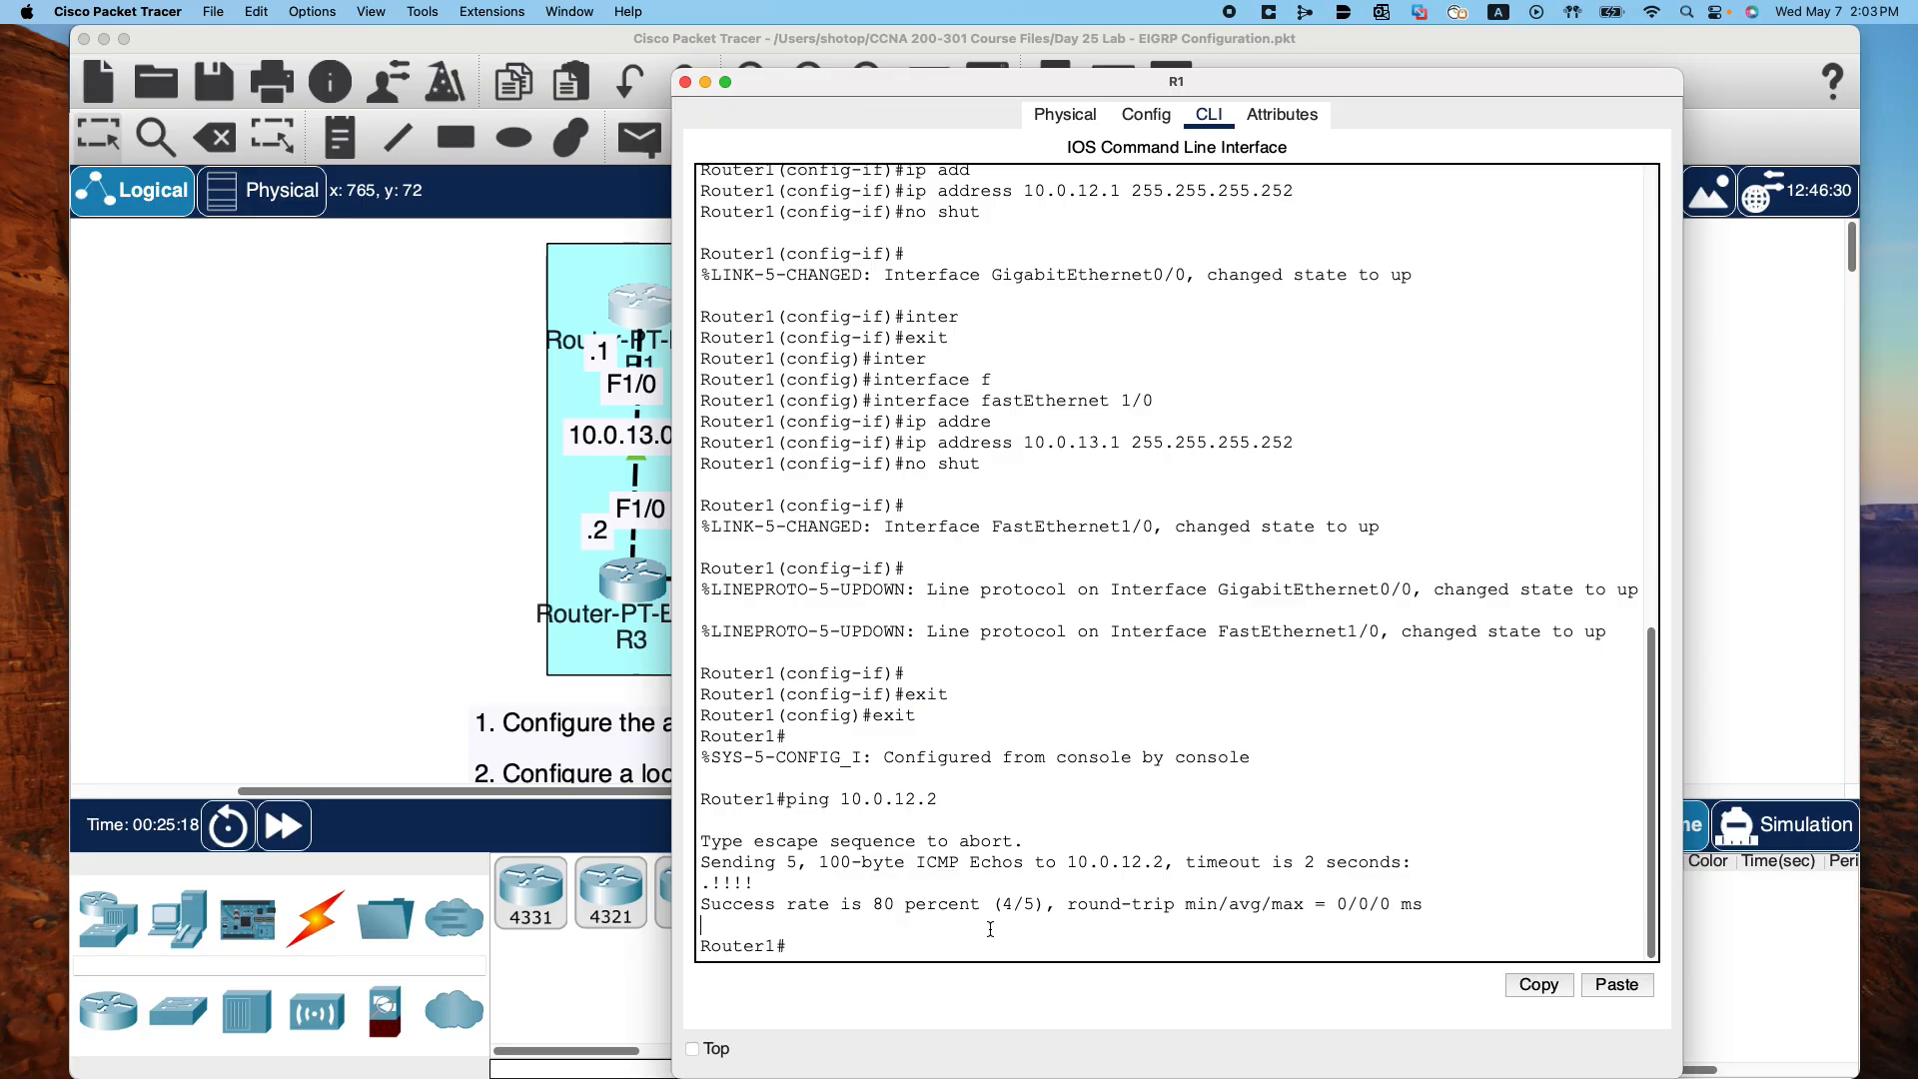
{"action": "type", "text": "show ip"}
{"action": "key", "text": "Tab"}
{"action": "type", "text": "rou"}
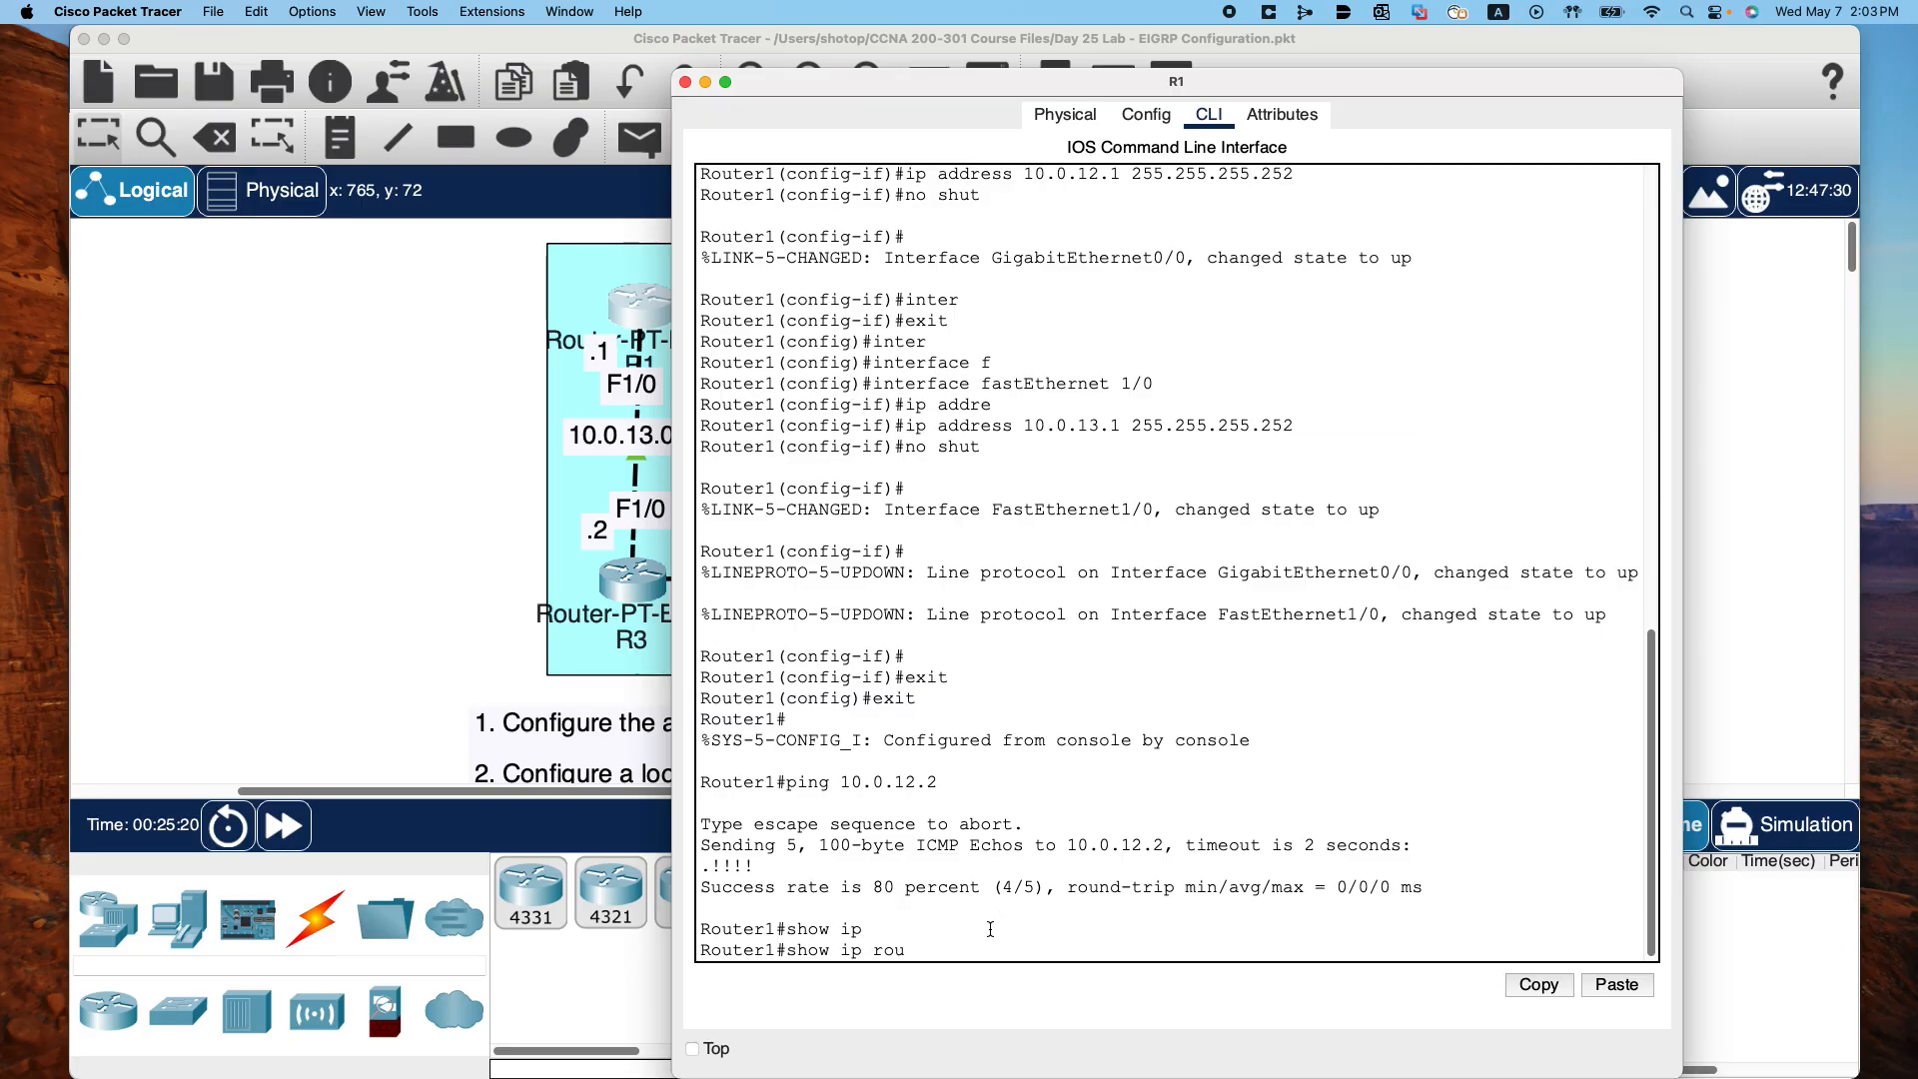
{"action": "key", "text": "Tab"}
{"action": "key", "text": "Return"}
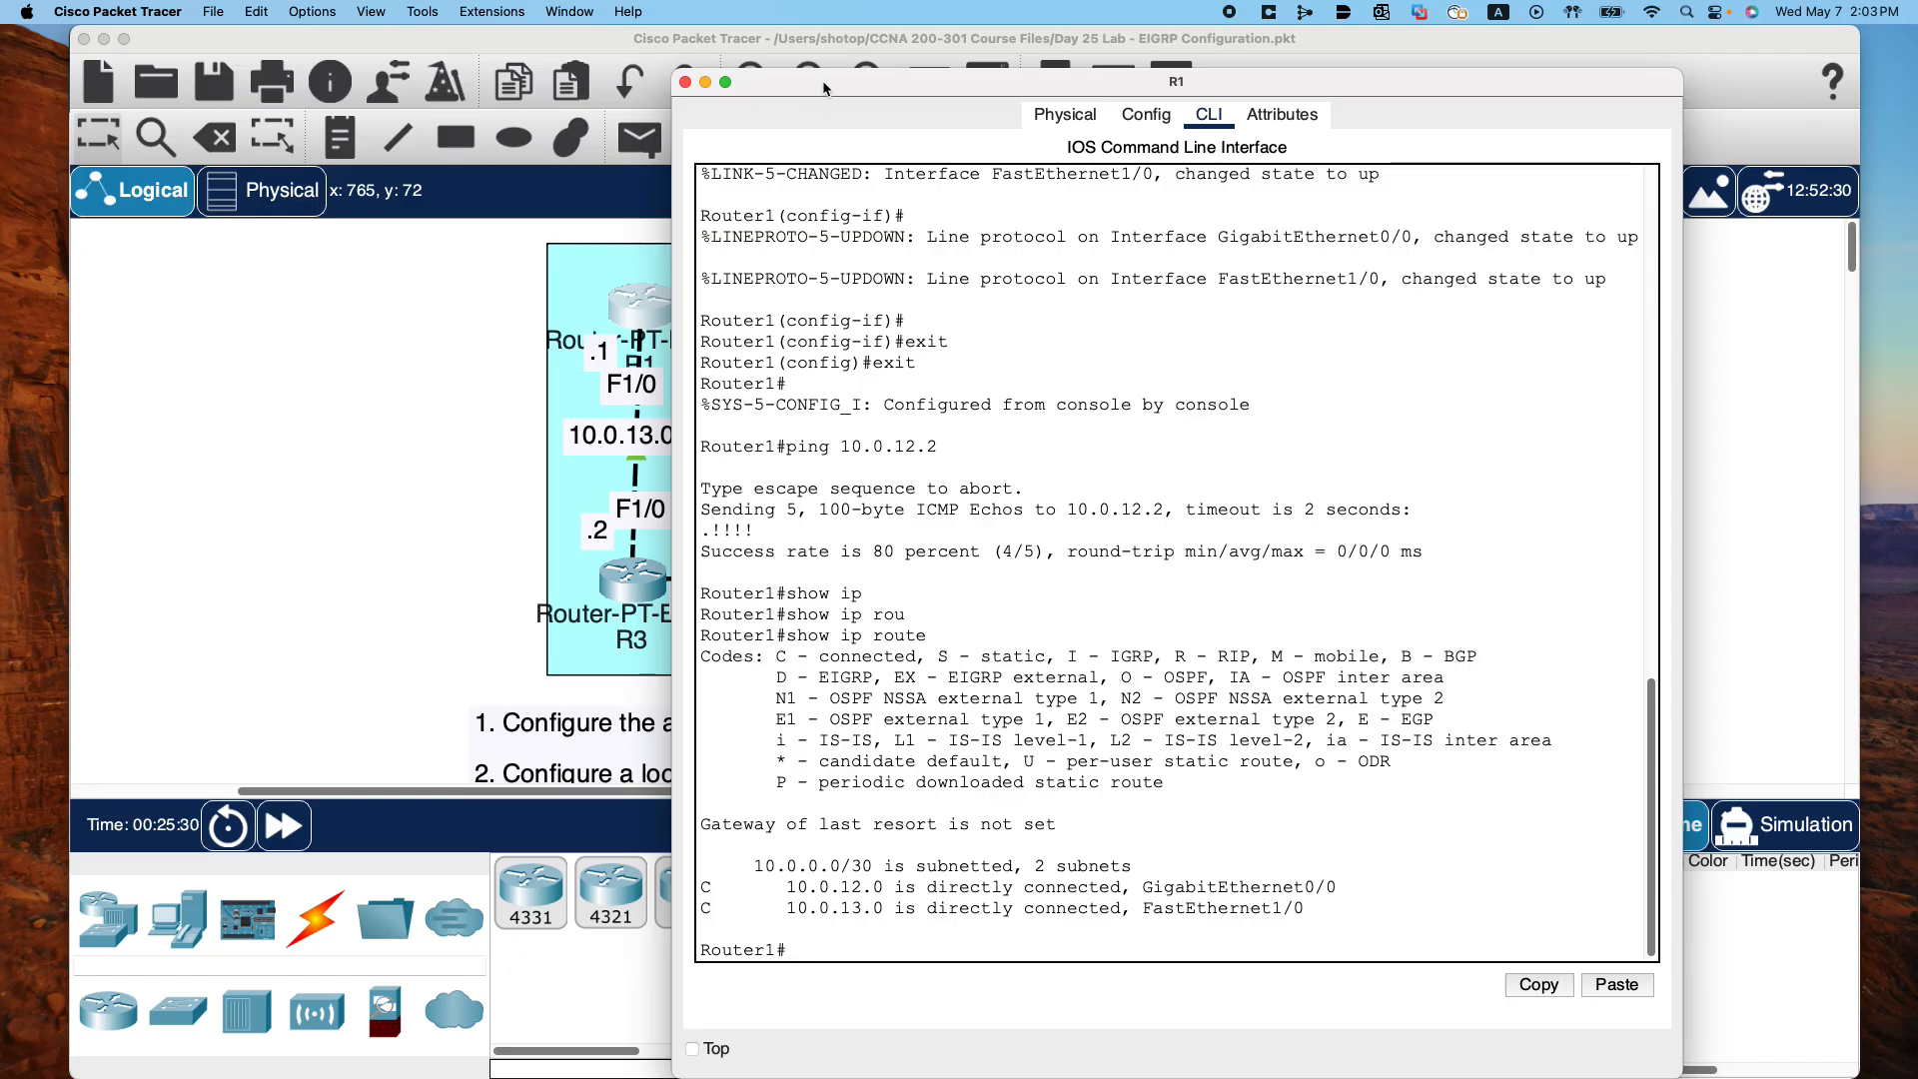
Check the topology behind the R1 window, ping Router4's address 10.0.34.2 from Router1, and close the window
{"action": "left_click_drag", "start_coordinate": [827, 92], "coordinate": [543, 661]}
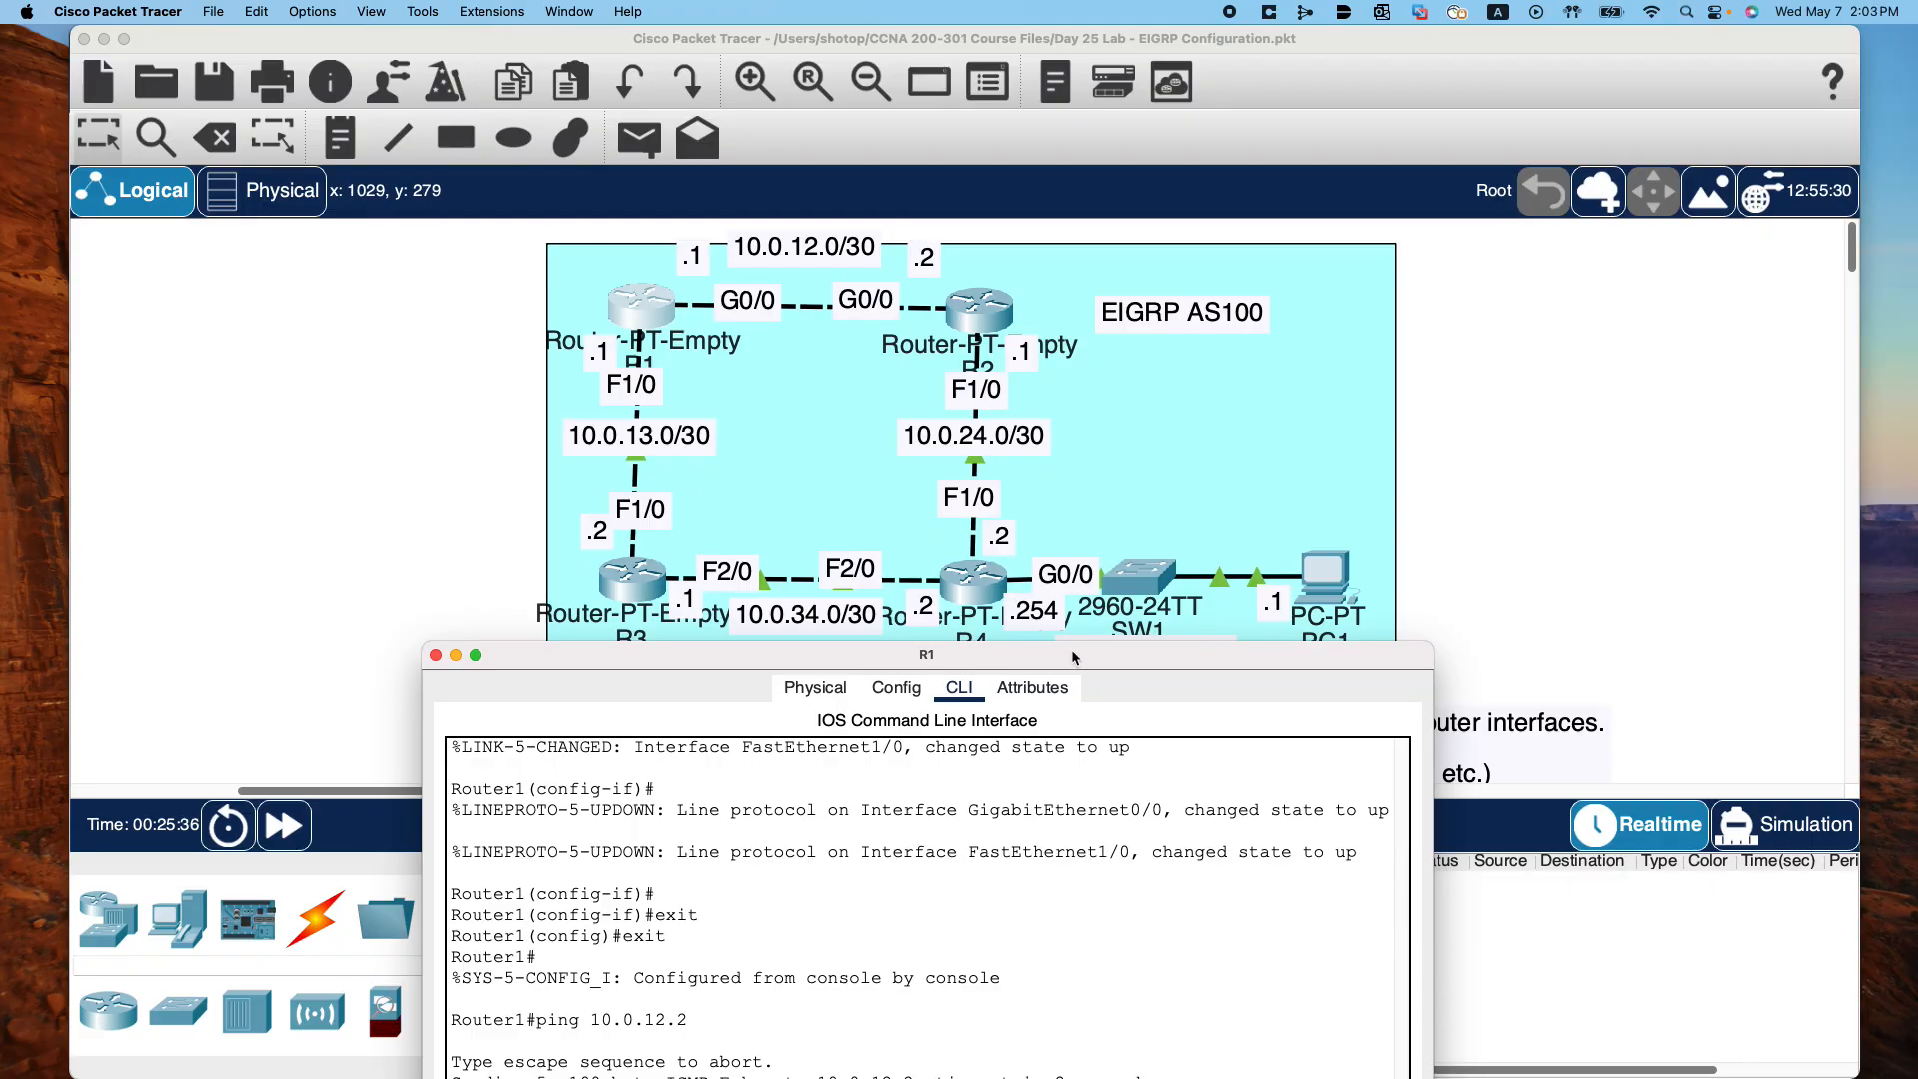
{"action": "left_click_drag", "start_coordinate": [1075, 658], "coordinate": [1239, 350]}
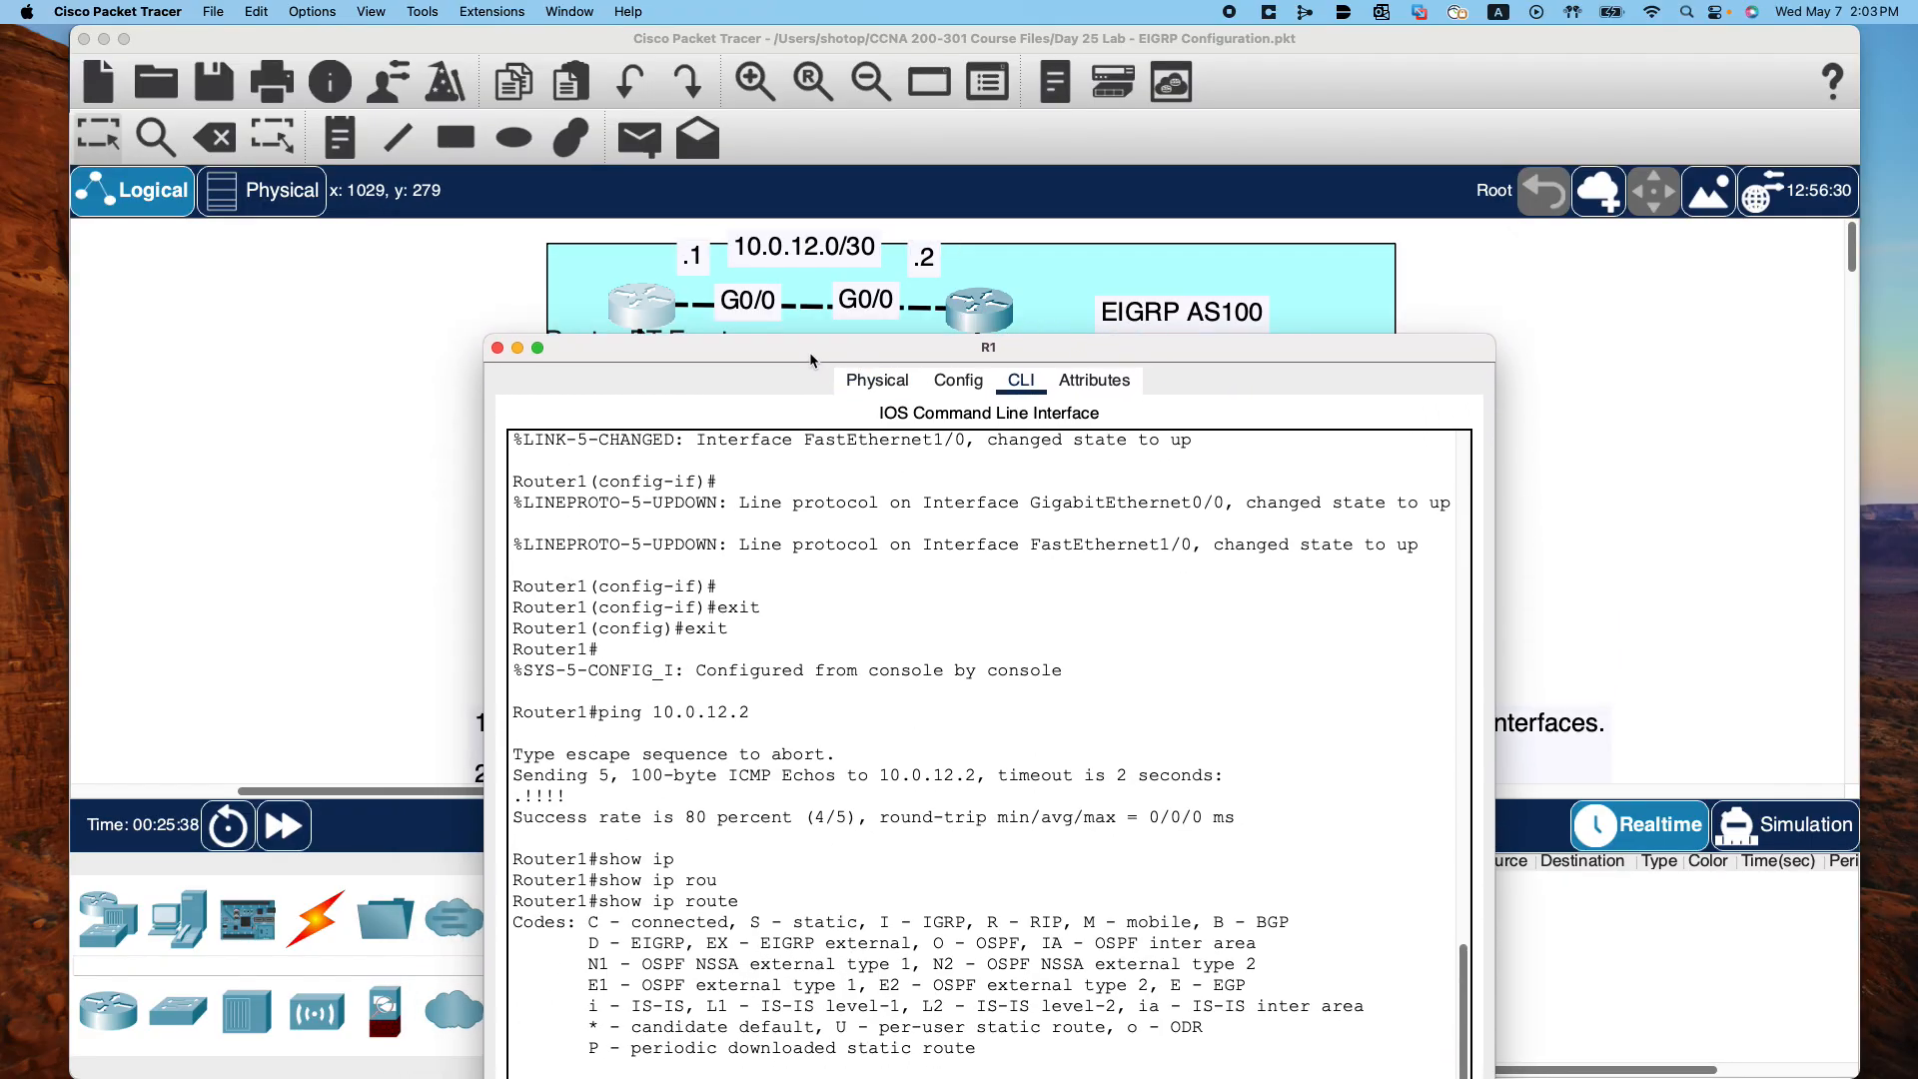
{"action": "left_click_drag", "start_coordinate": [810, 352], "coordinate": [797, 744]}
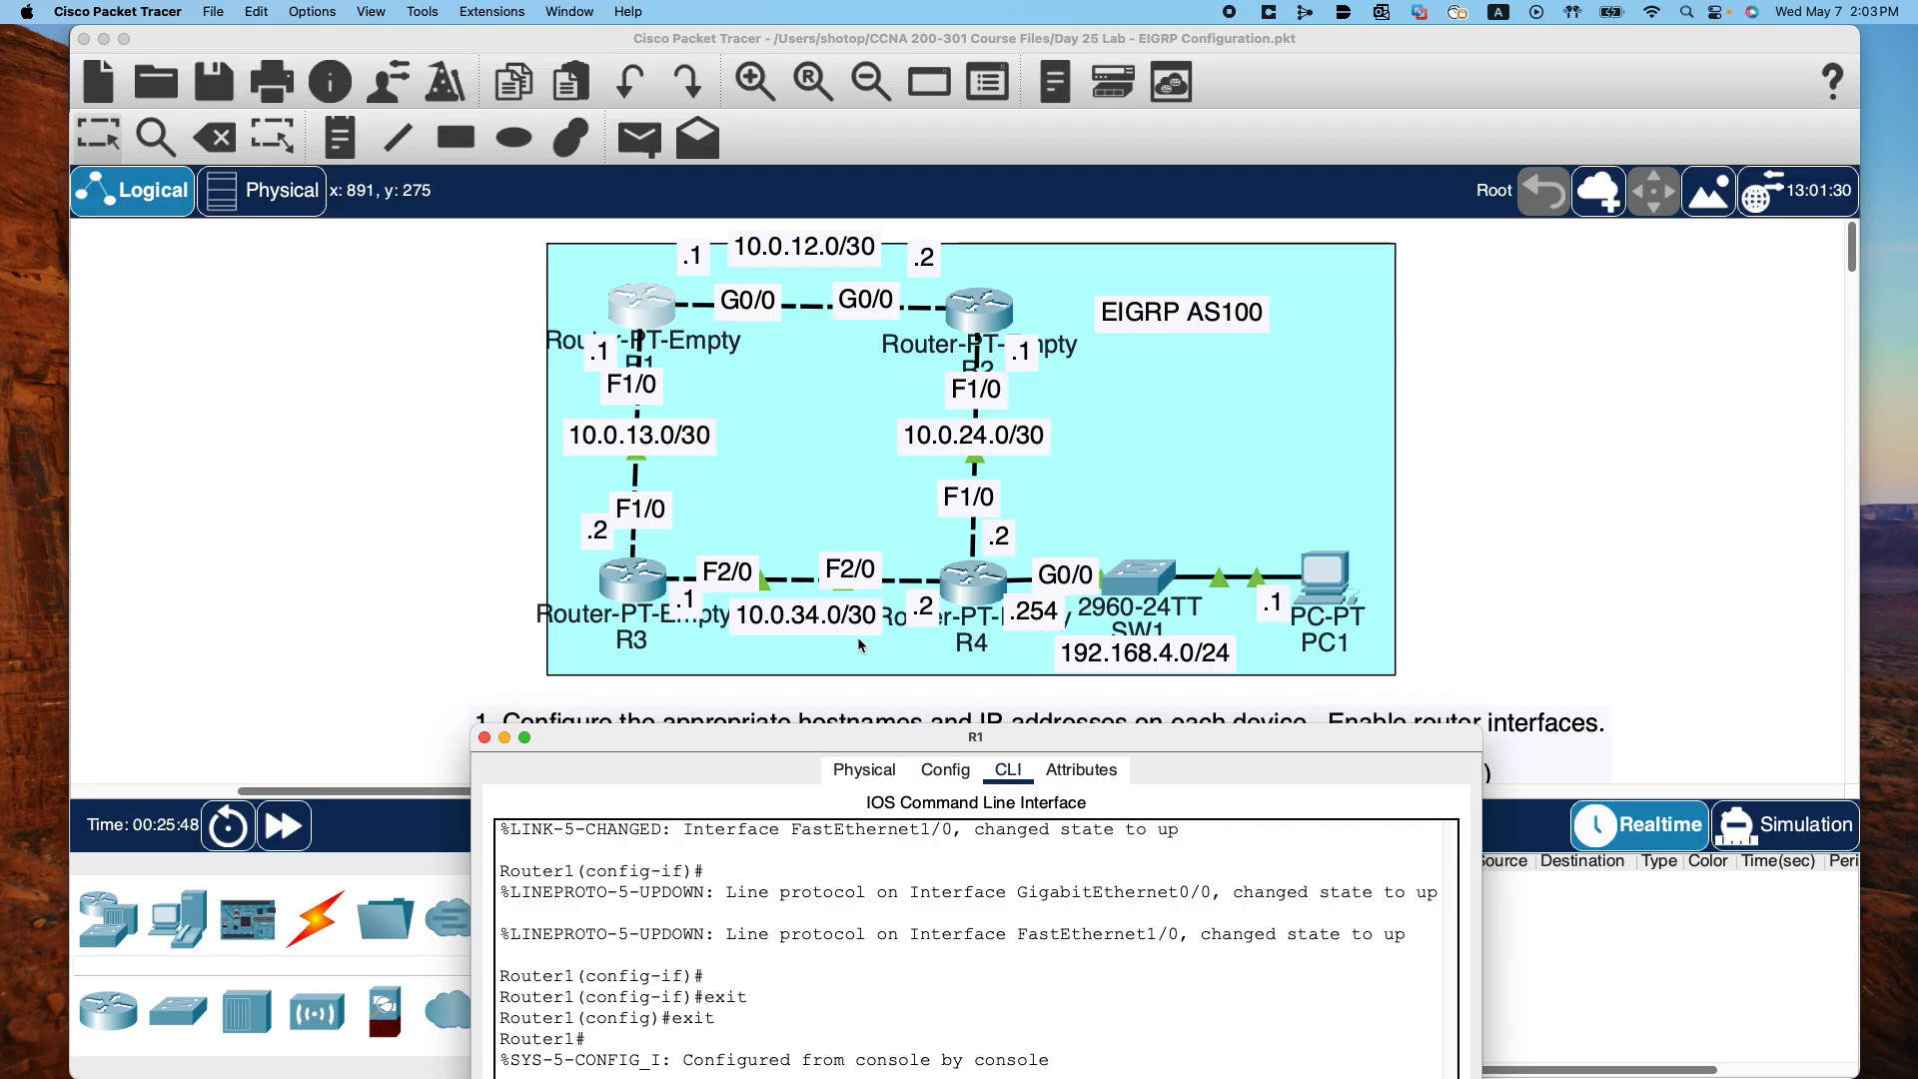
{"action": "left_click_drag", "start_coordinate": [867, 747], "coordinate": [916, 187]}
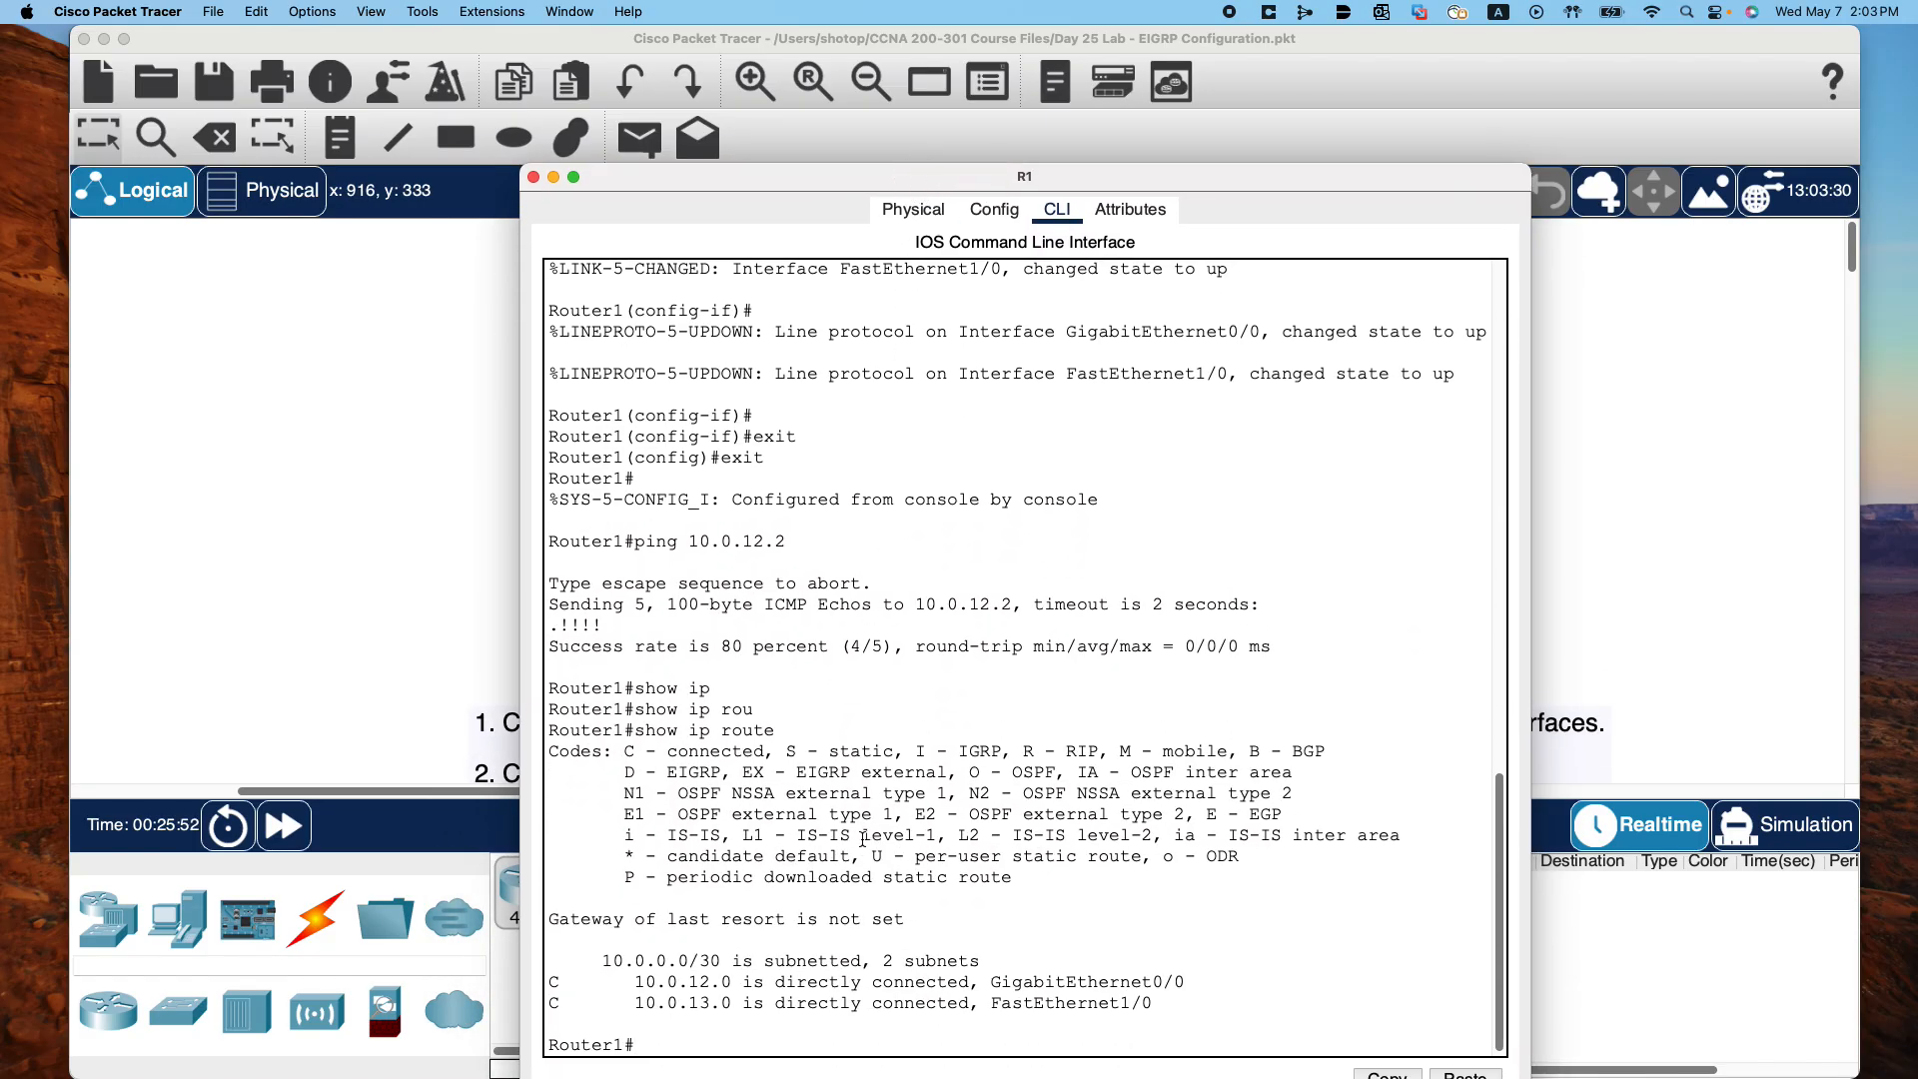
{"action": "type", "text": "ping 10.0.34.2"}
{"action": "key", "text": "Return"}
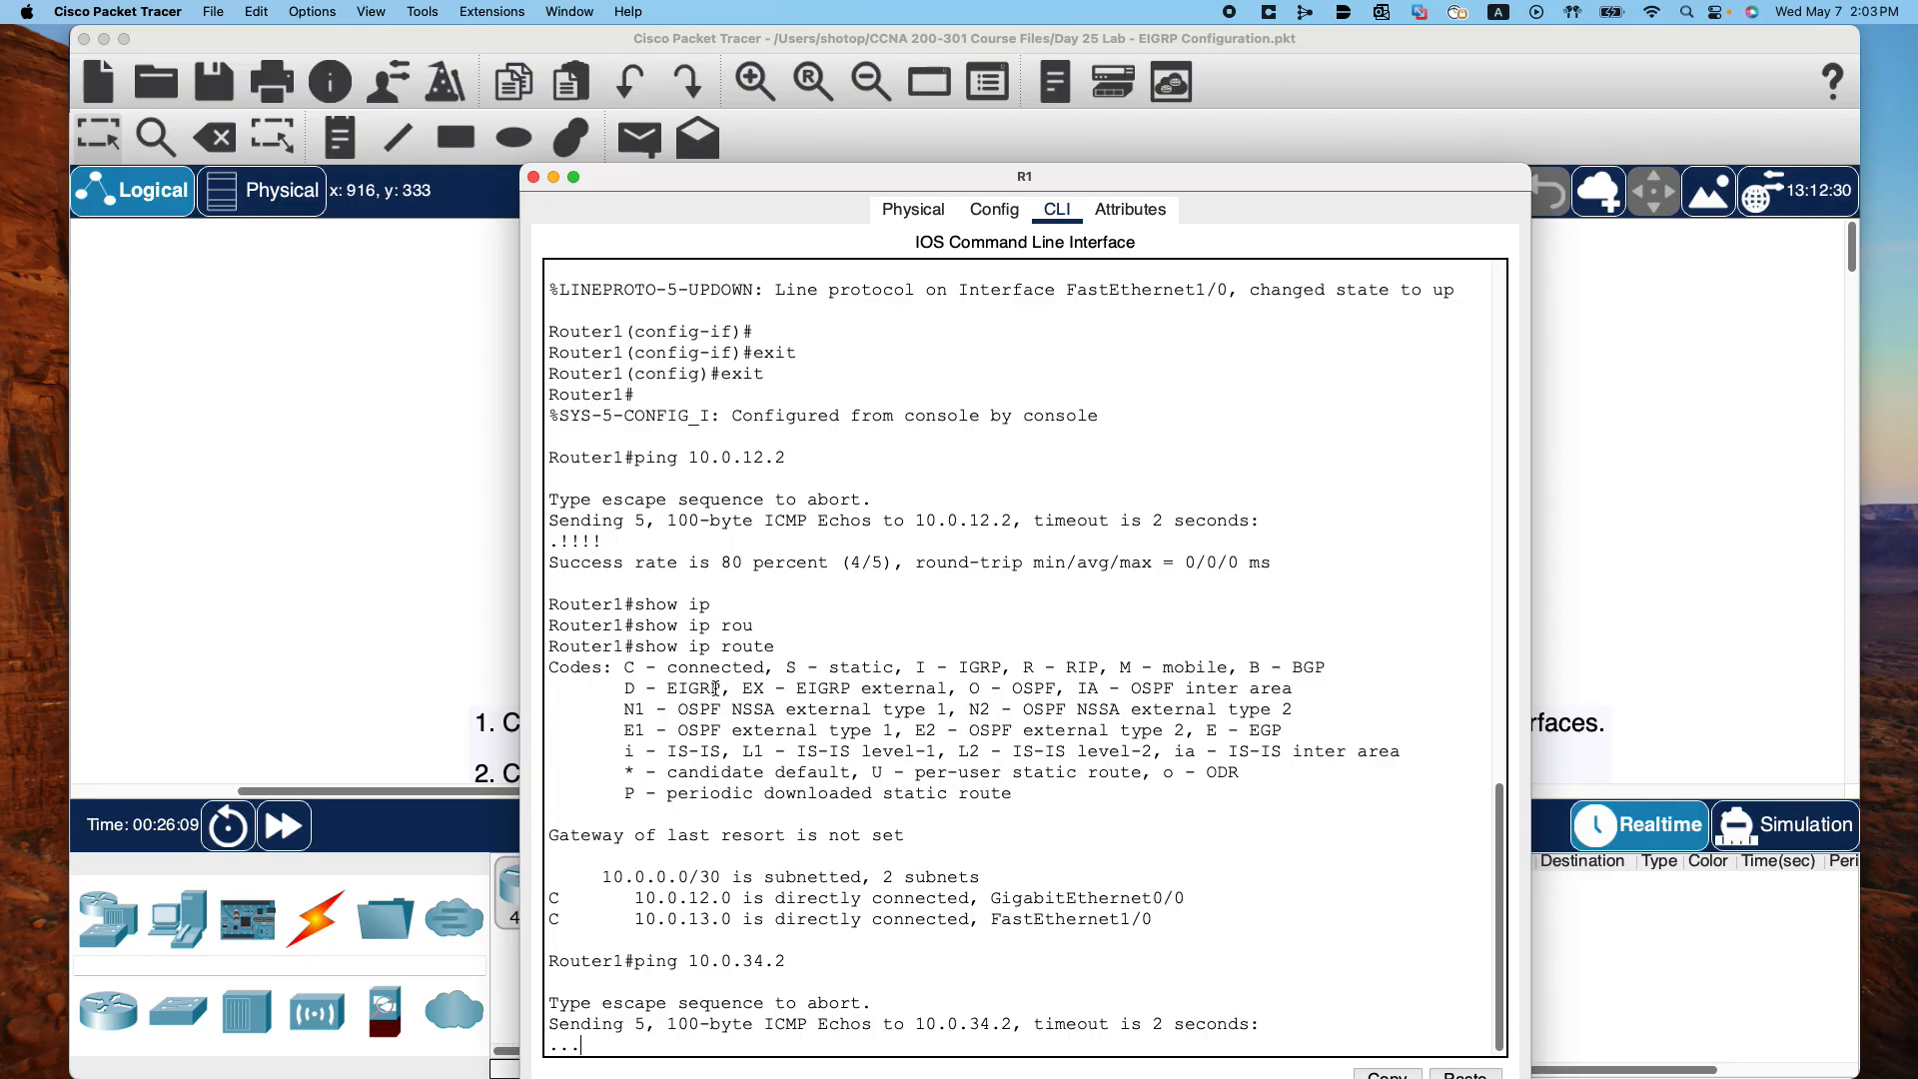
{"action": "left_click", "coordinate": [535, 178]}
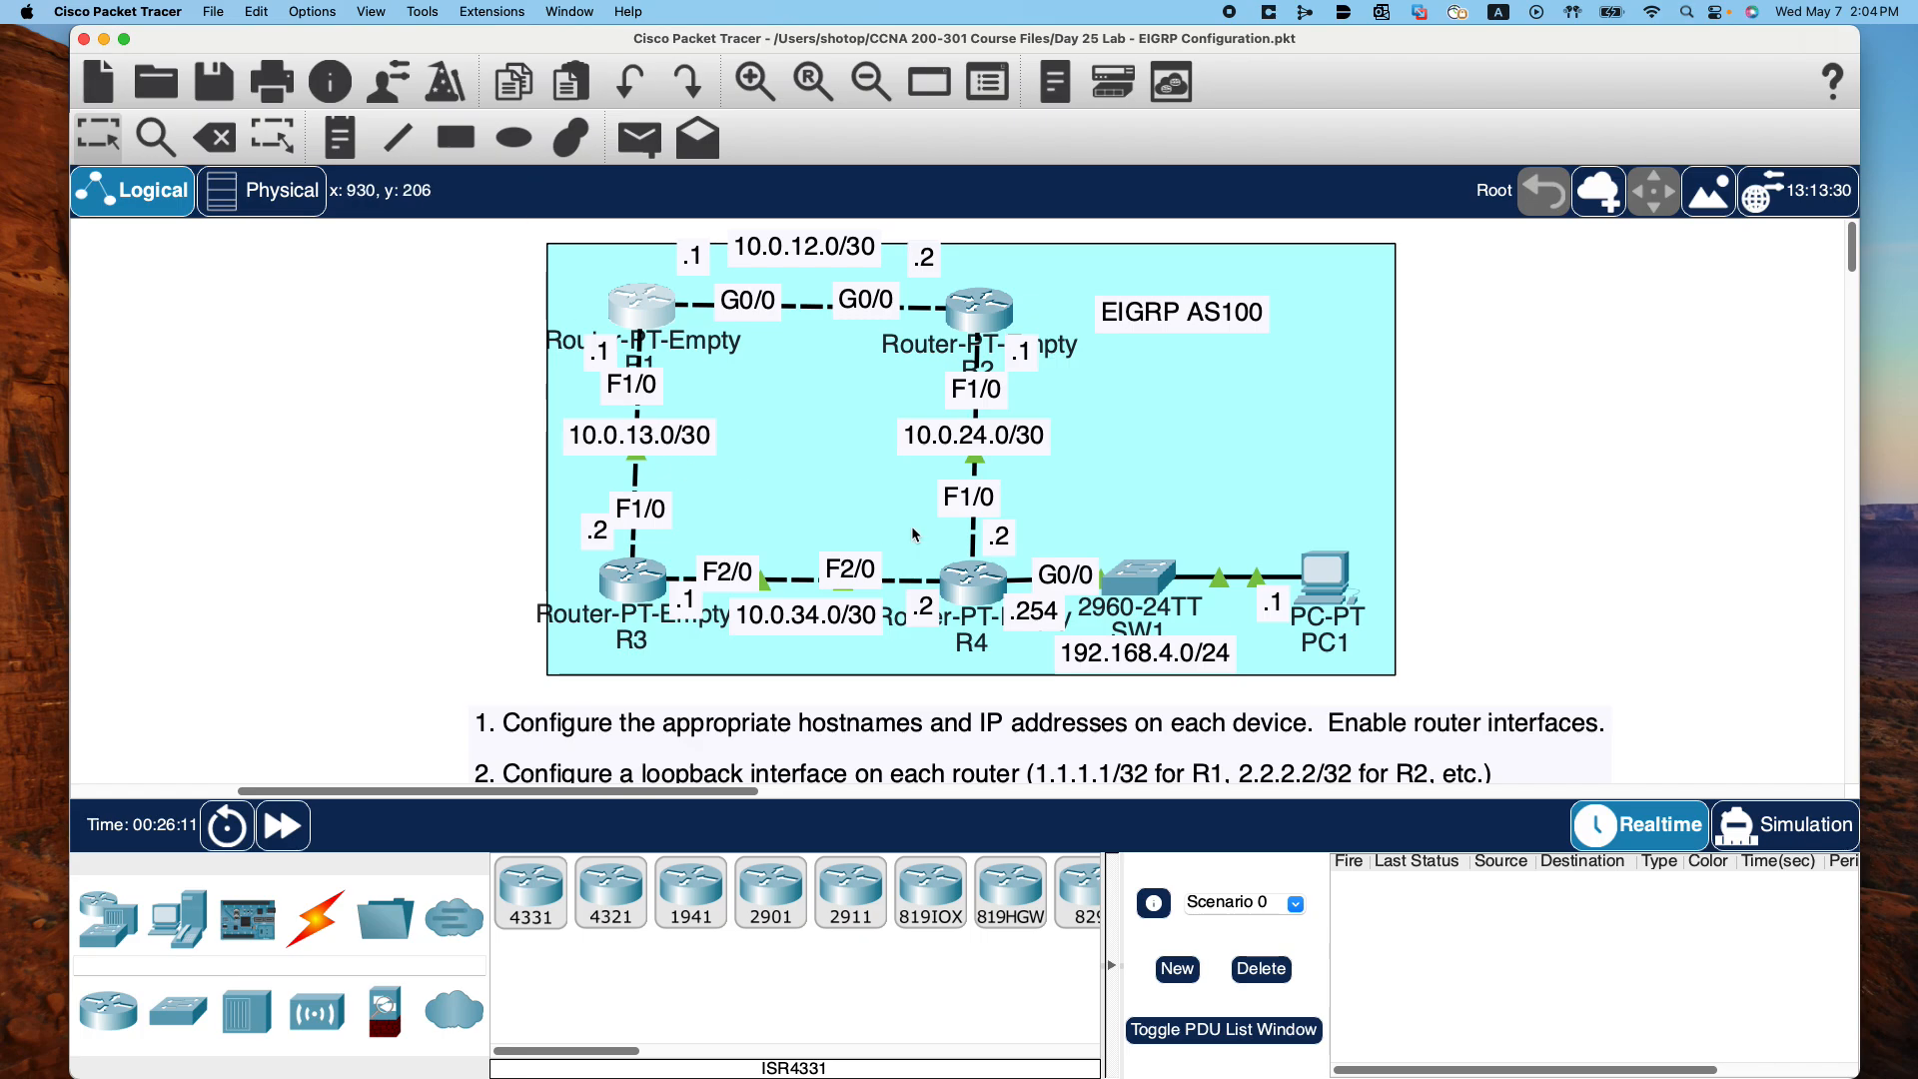
Give PC1's FastEthernet0 the static IPv4 address 192.168.4.1, fill in its subnet mask, and close PC1's window
{"action": "scroll", "coordinate": [960, 535], "scroll_direction": "down", "scroll_amount": 3}
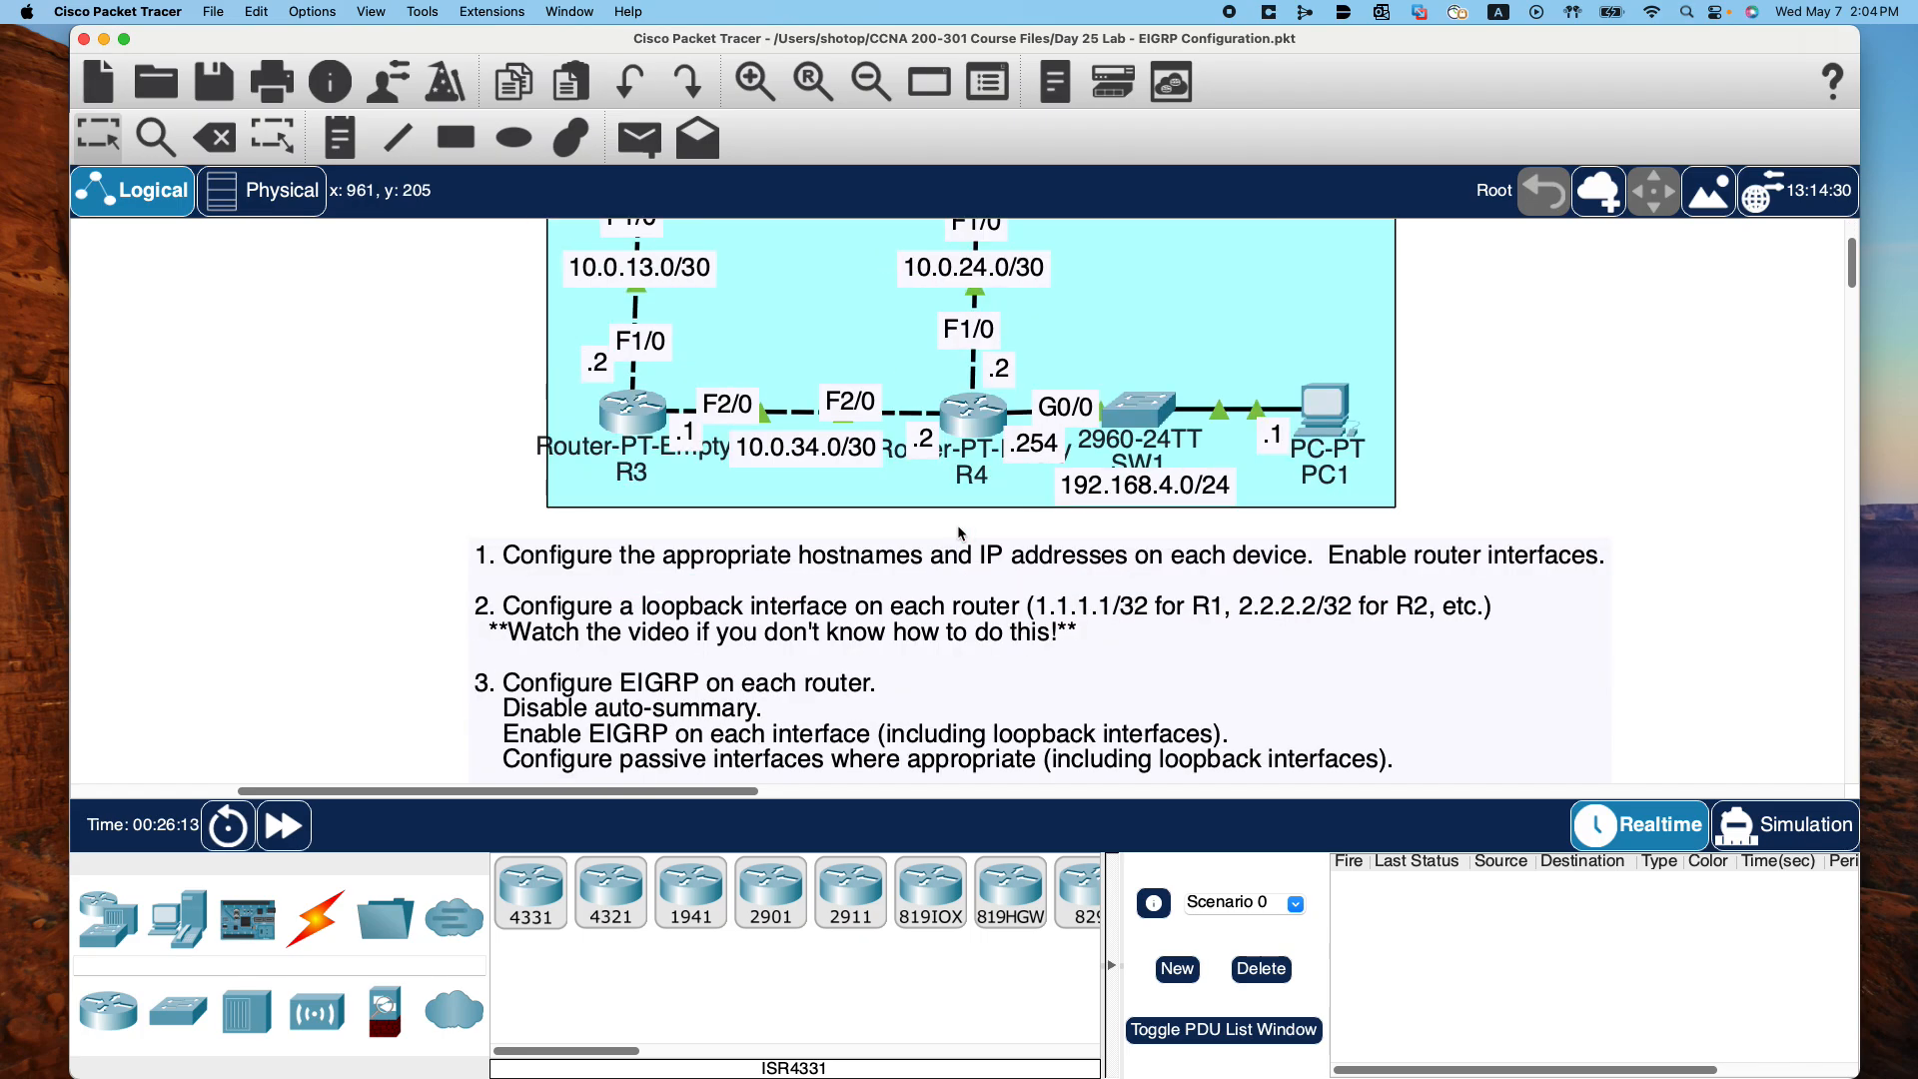
{"action": "scroll", "coordinate": [1152, 558], "scroll_direction": "up", "scroll_amount": 3}
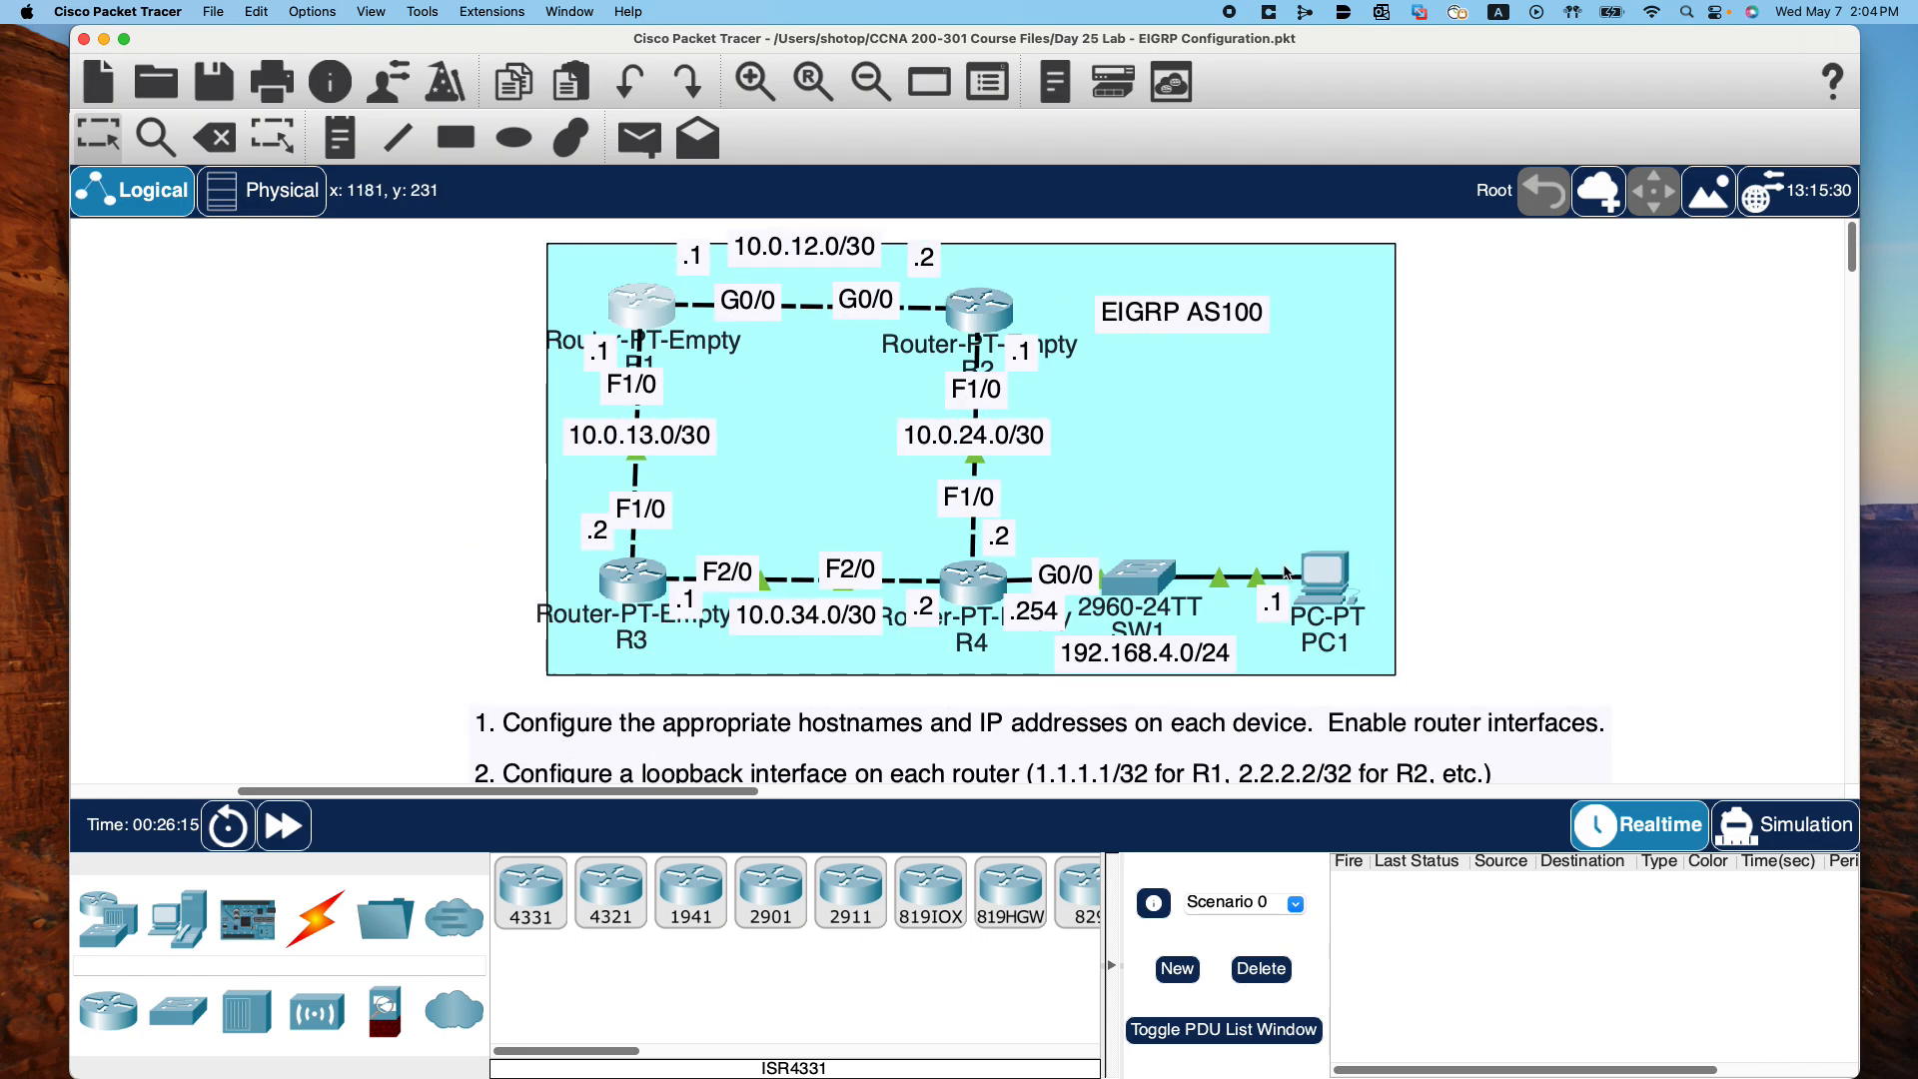
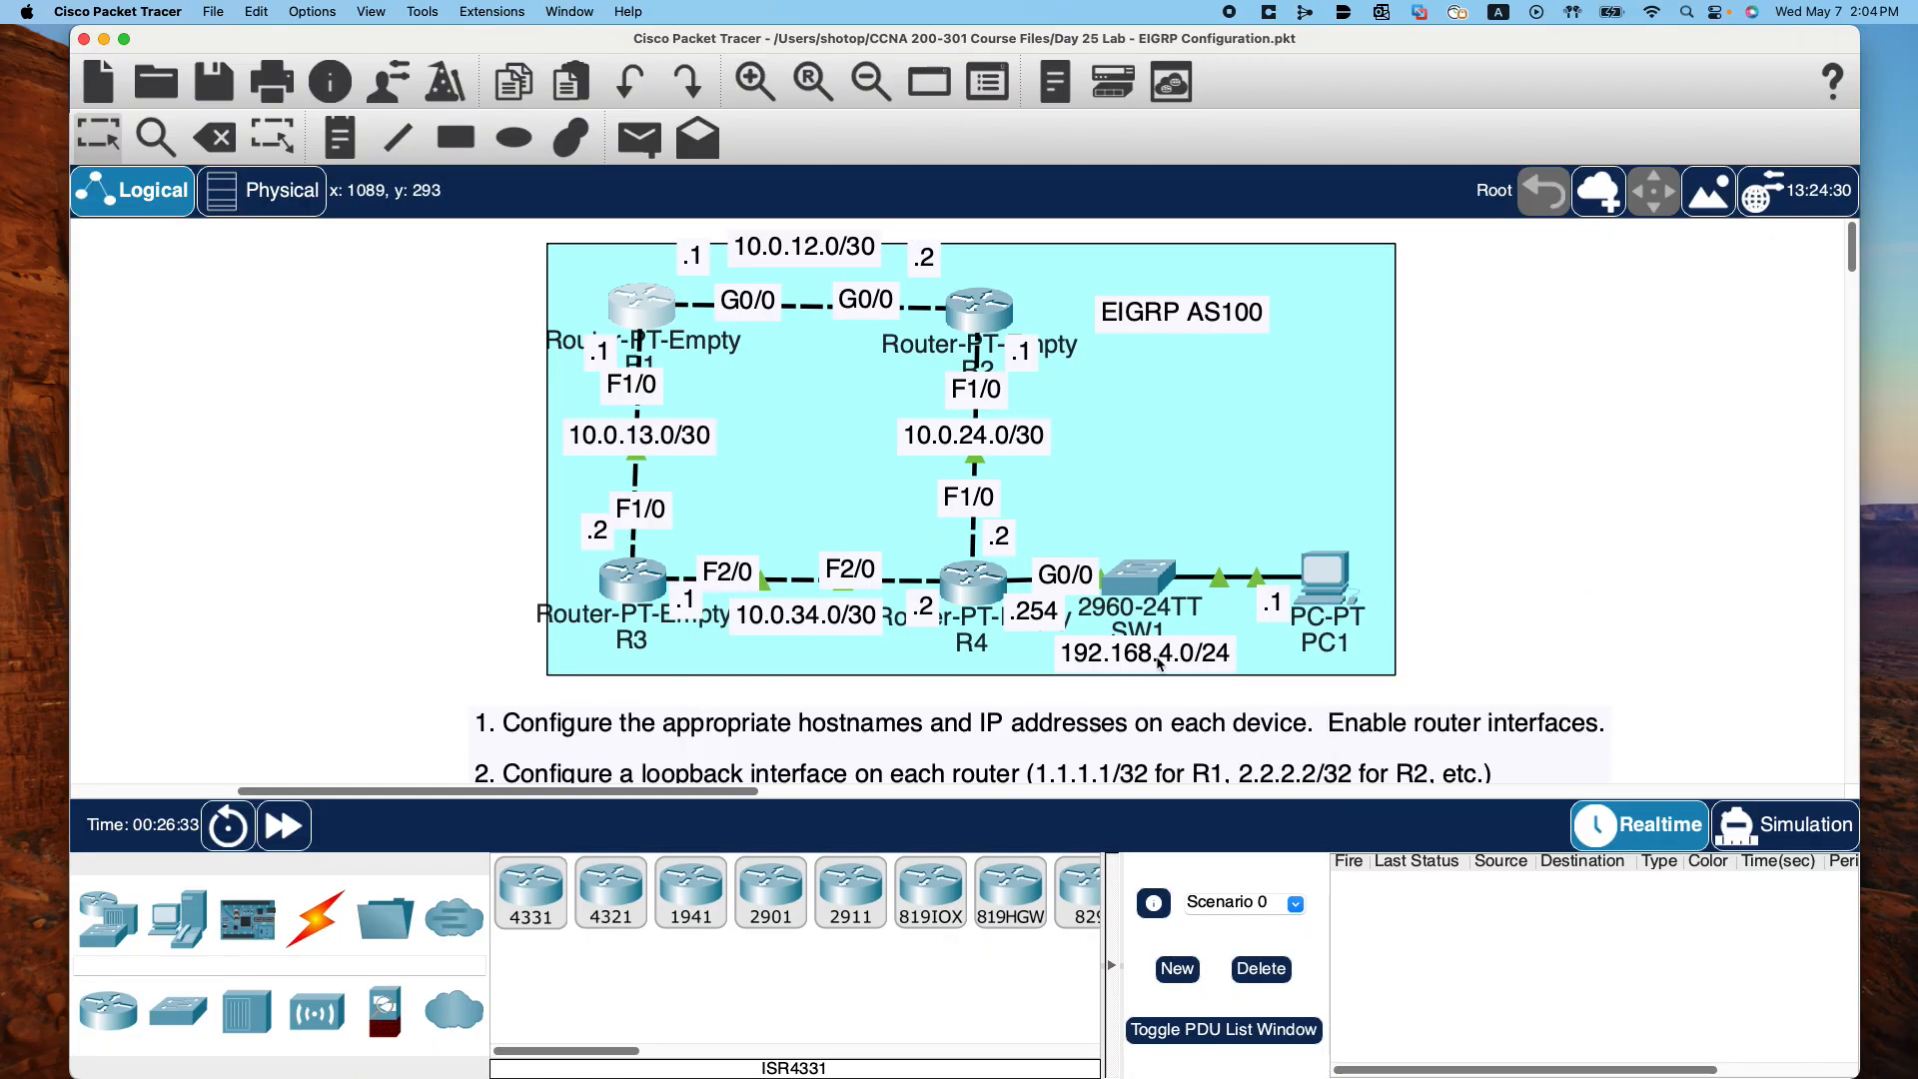
{"action": "left_click", "coordinate": [1332, 567]}
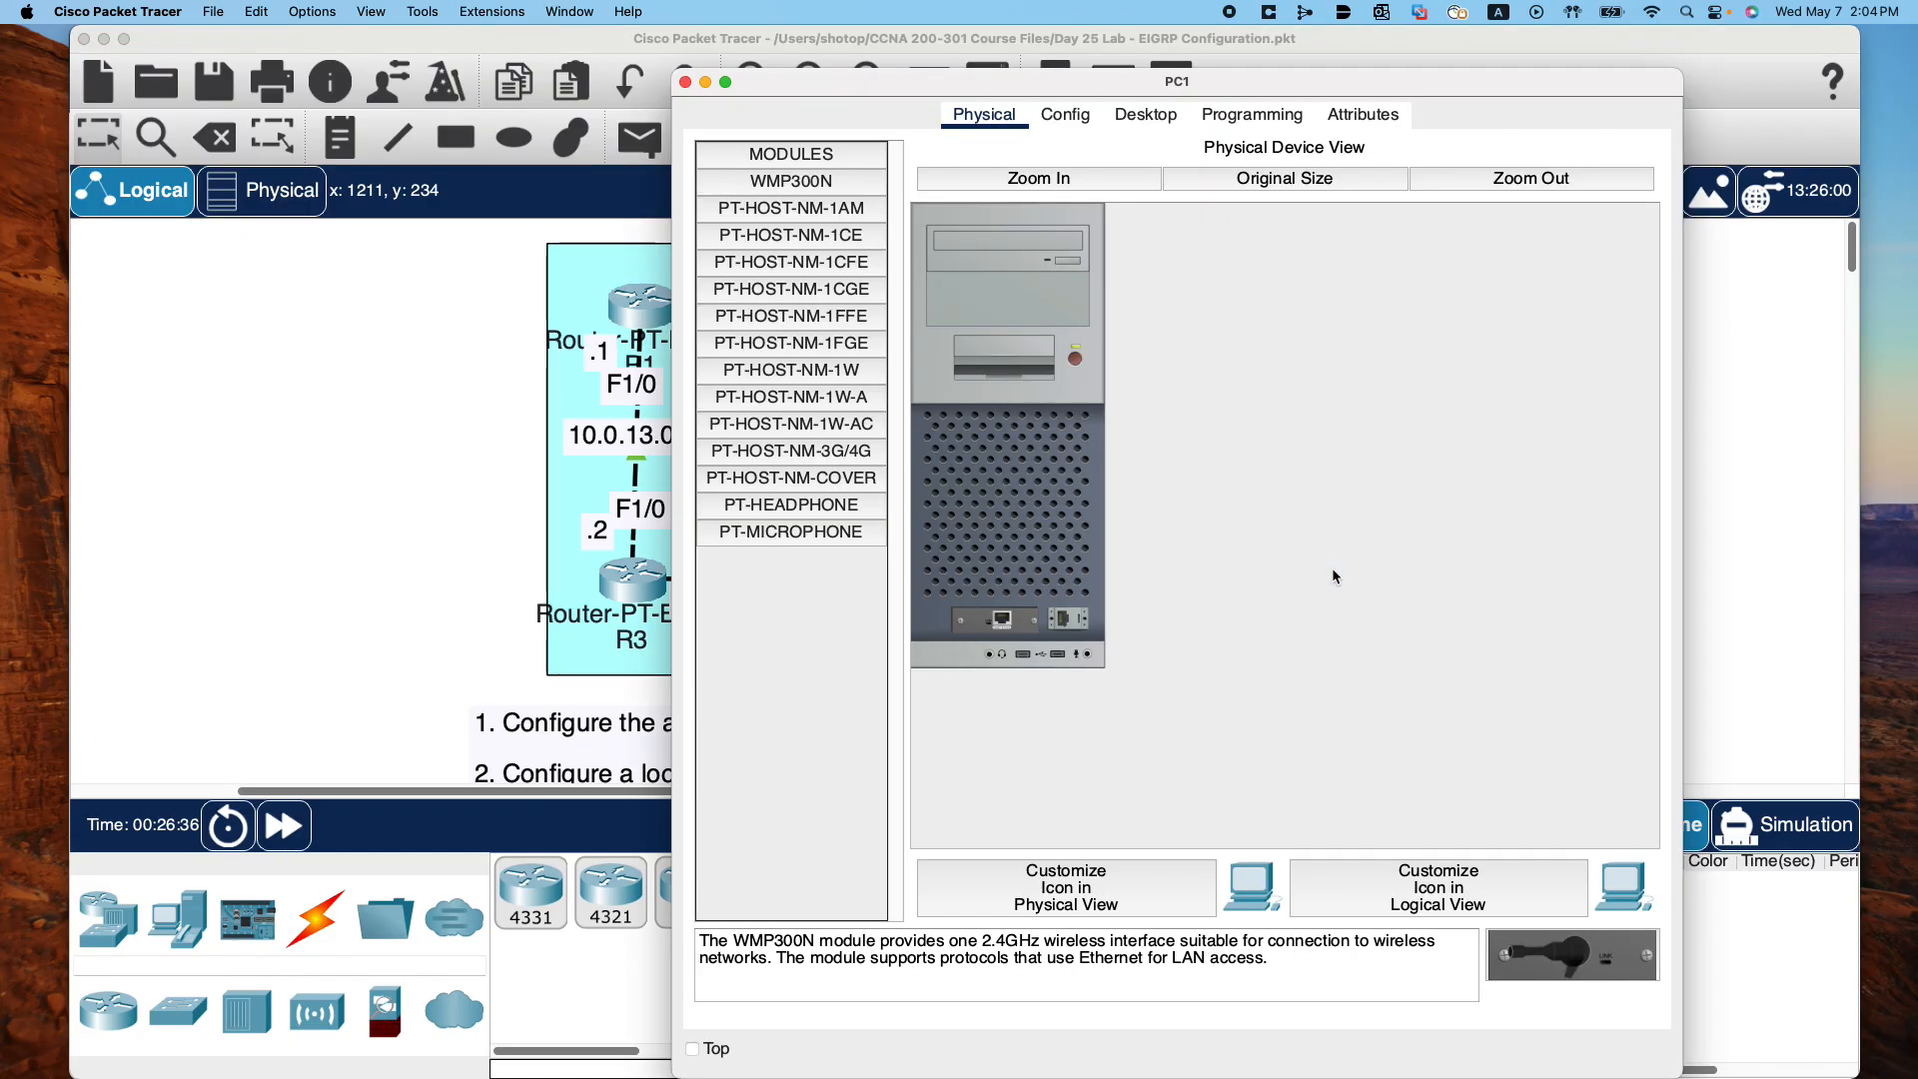
{"action": "left_click", "coordinate": [1065, 120]}
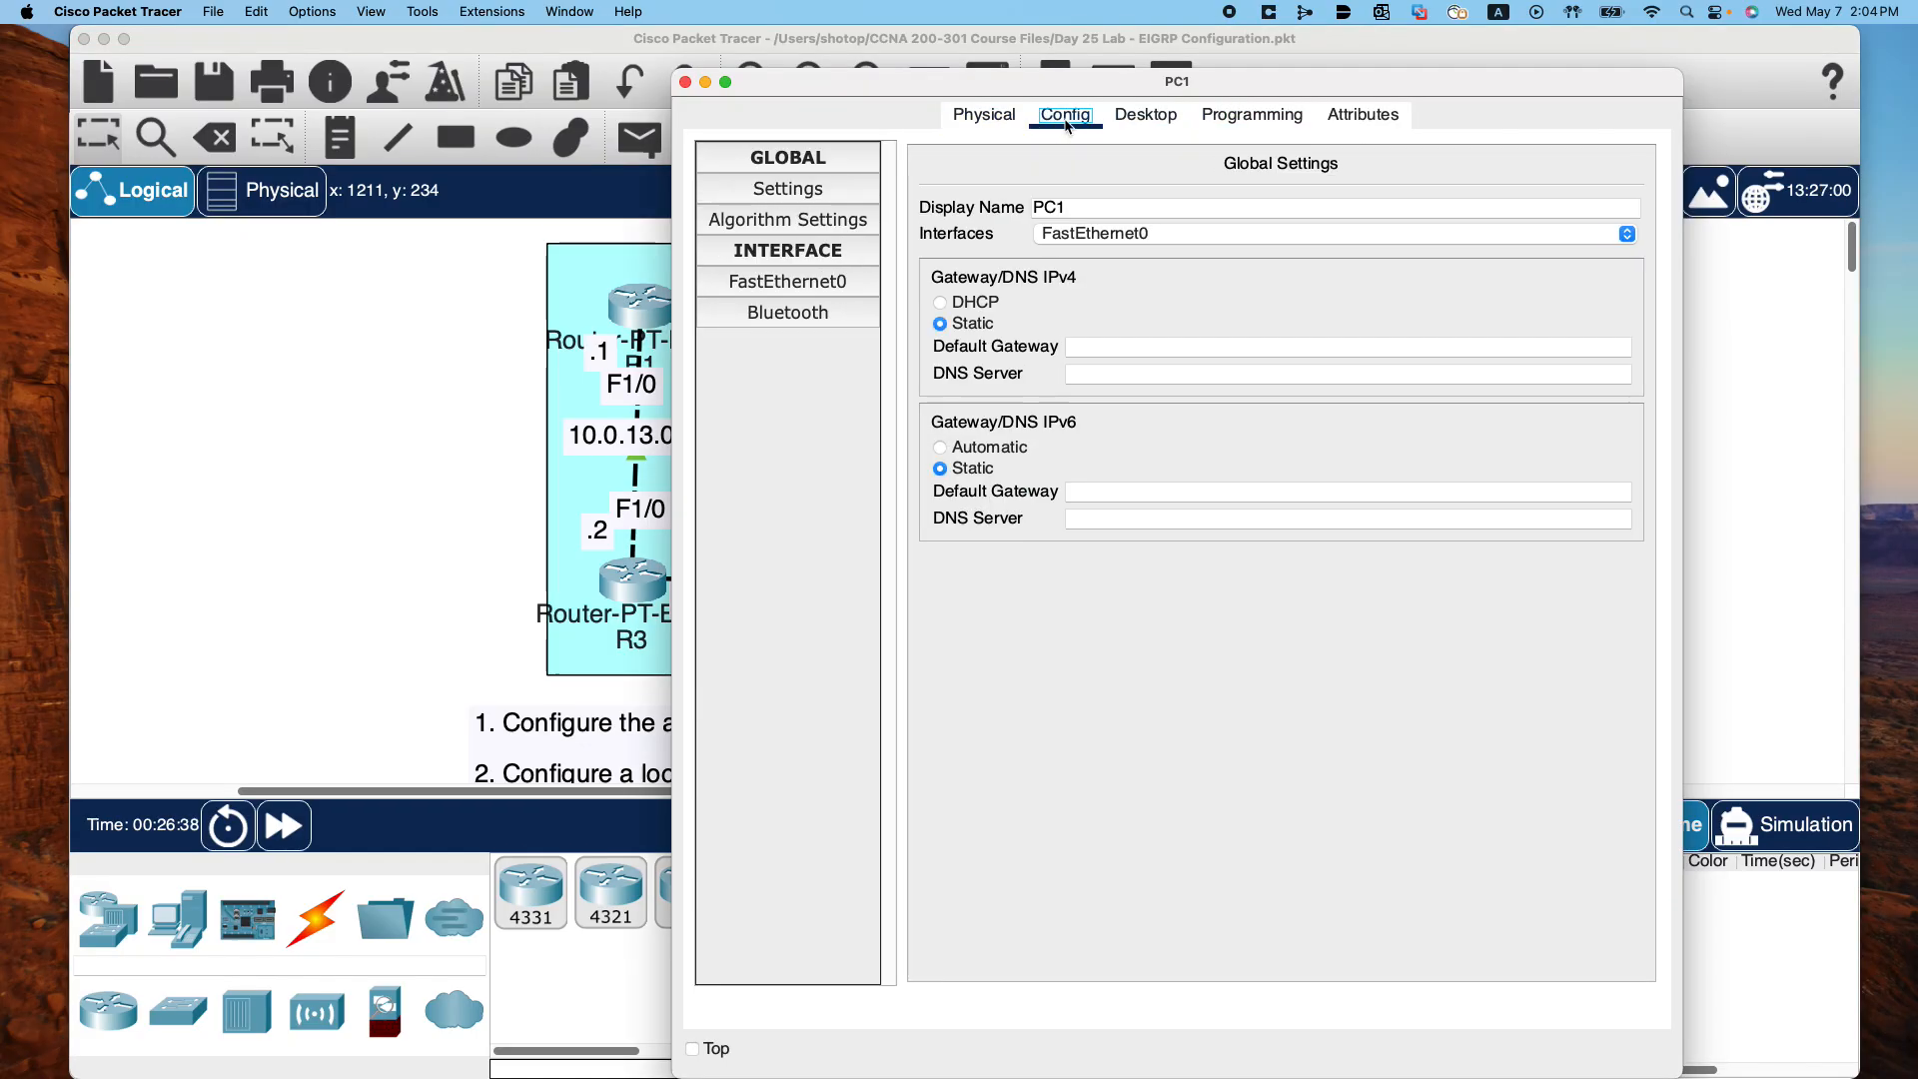
{"action": "left_click", "coordinate": [805, 284]}
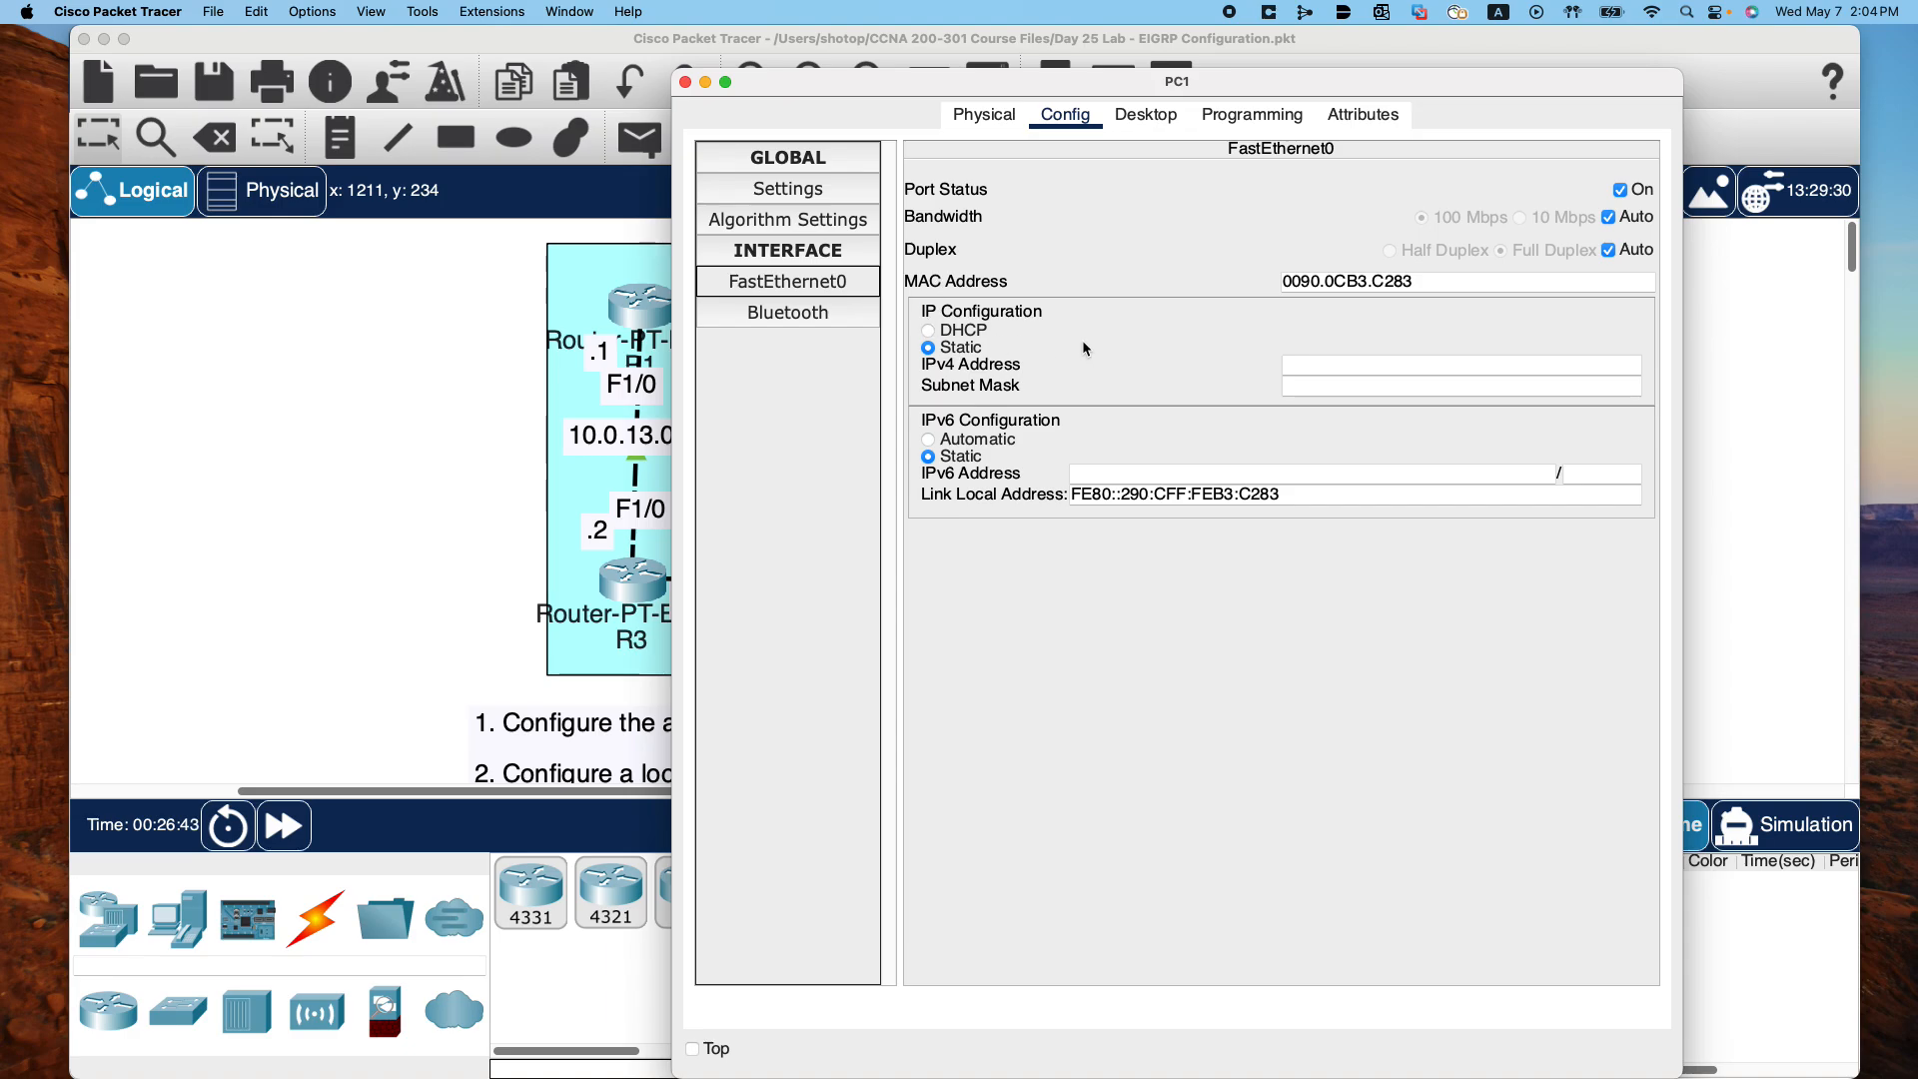
{"action": "left_click", "coordinate": [1337, 365]}
{"action": "left_click_drag", "start_coordinate": [1144, 84], "coordinate": [830, 91]}
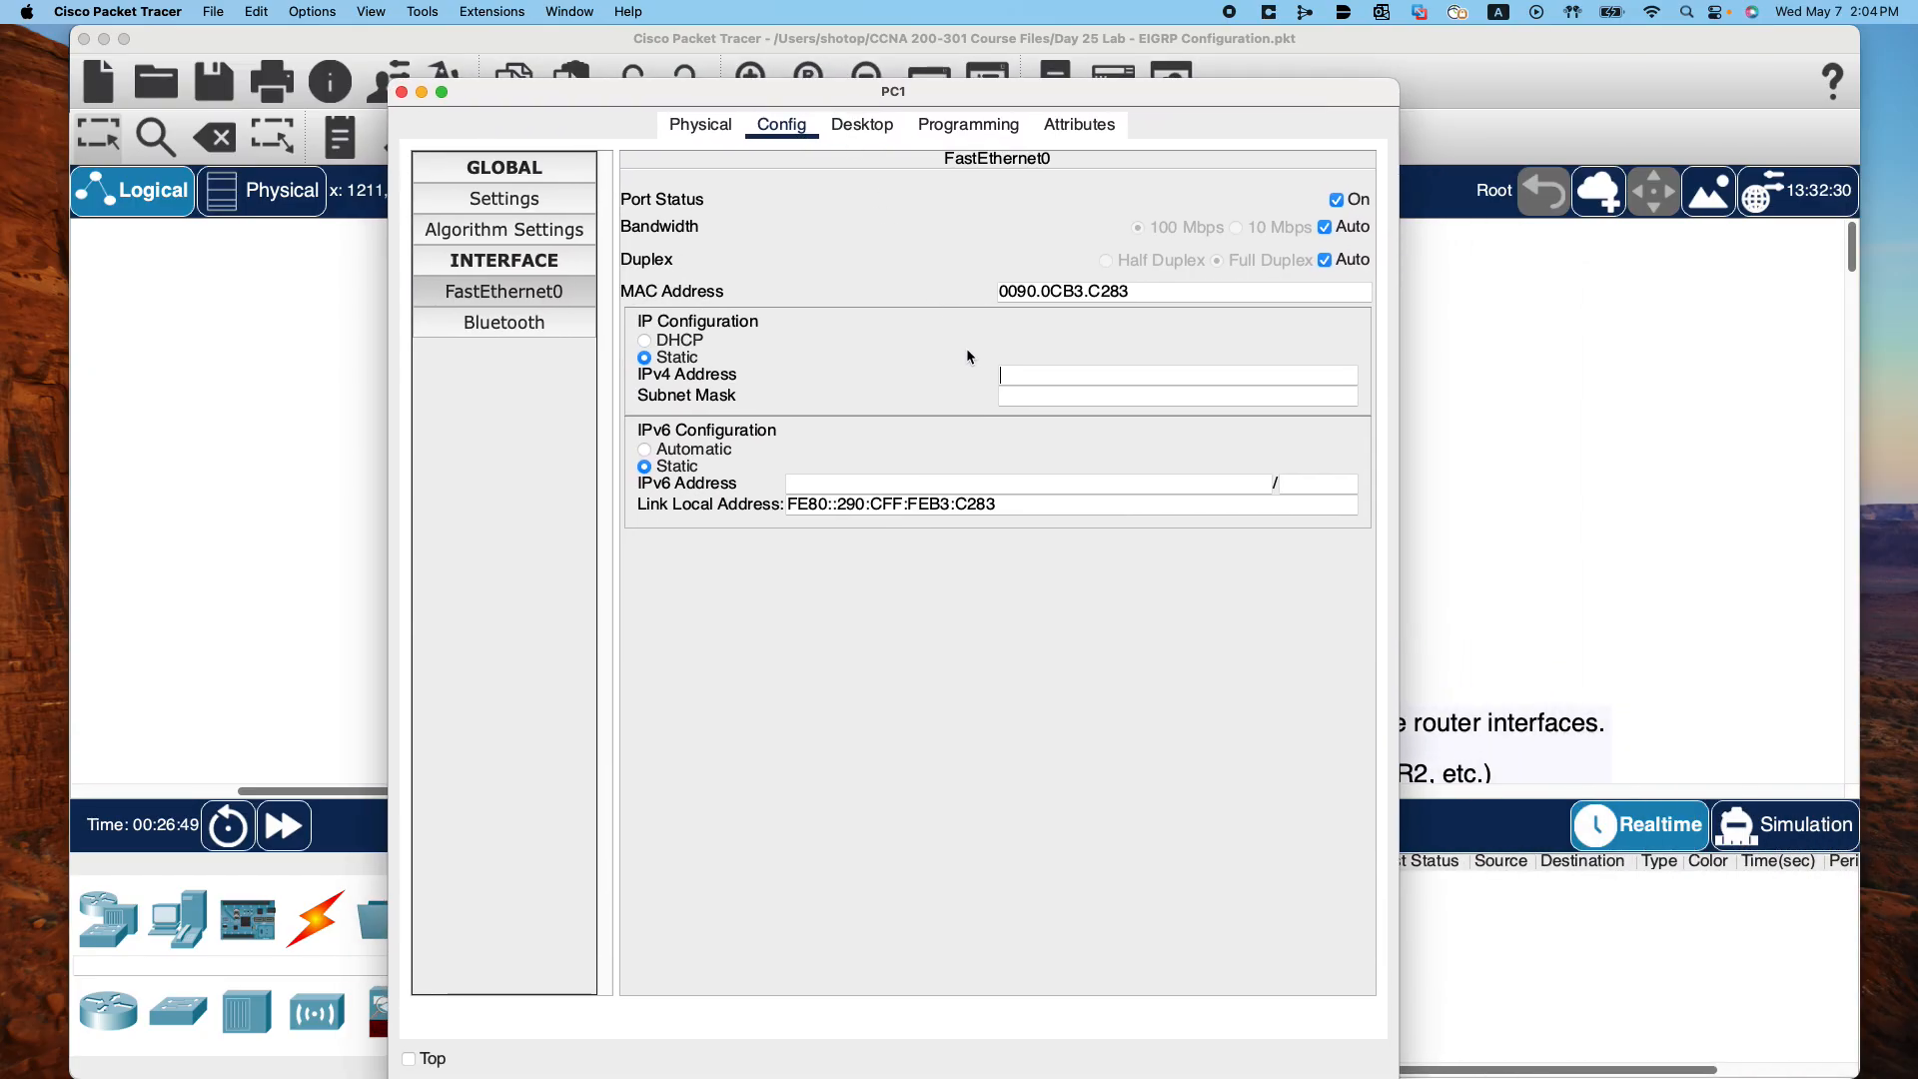
{"action": "type", "text": "192.168.4.1"}
{"action": "left_click", "coordinate": [1069, 397]}
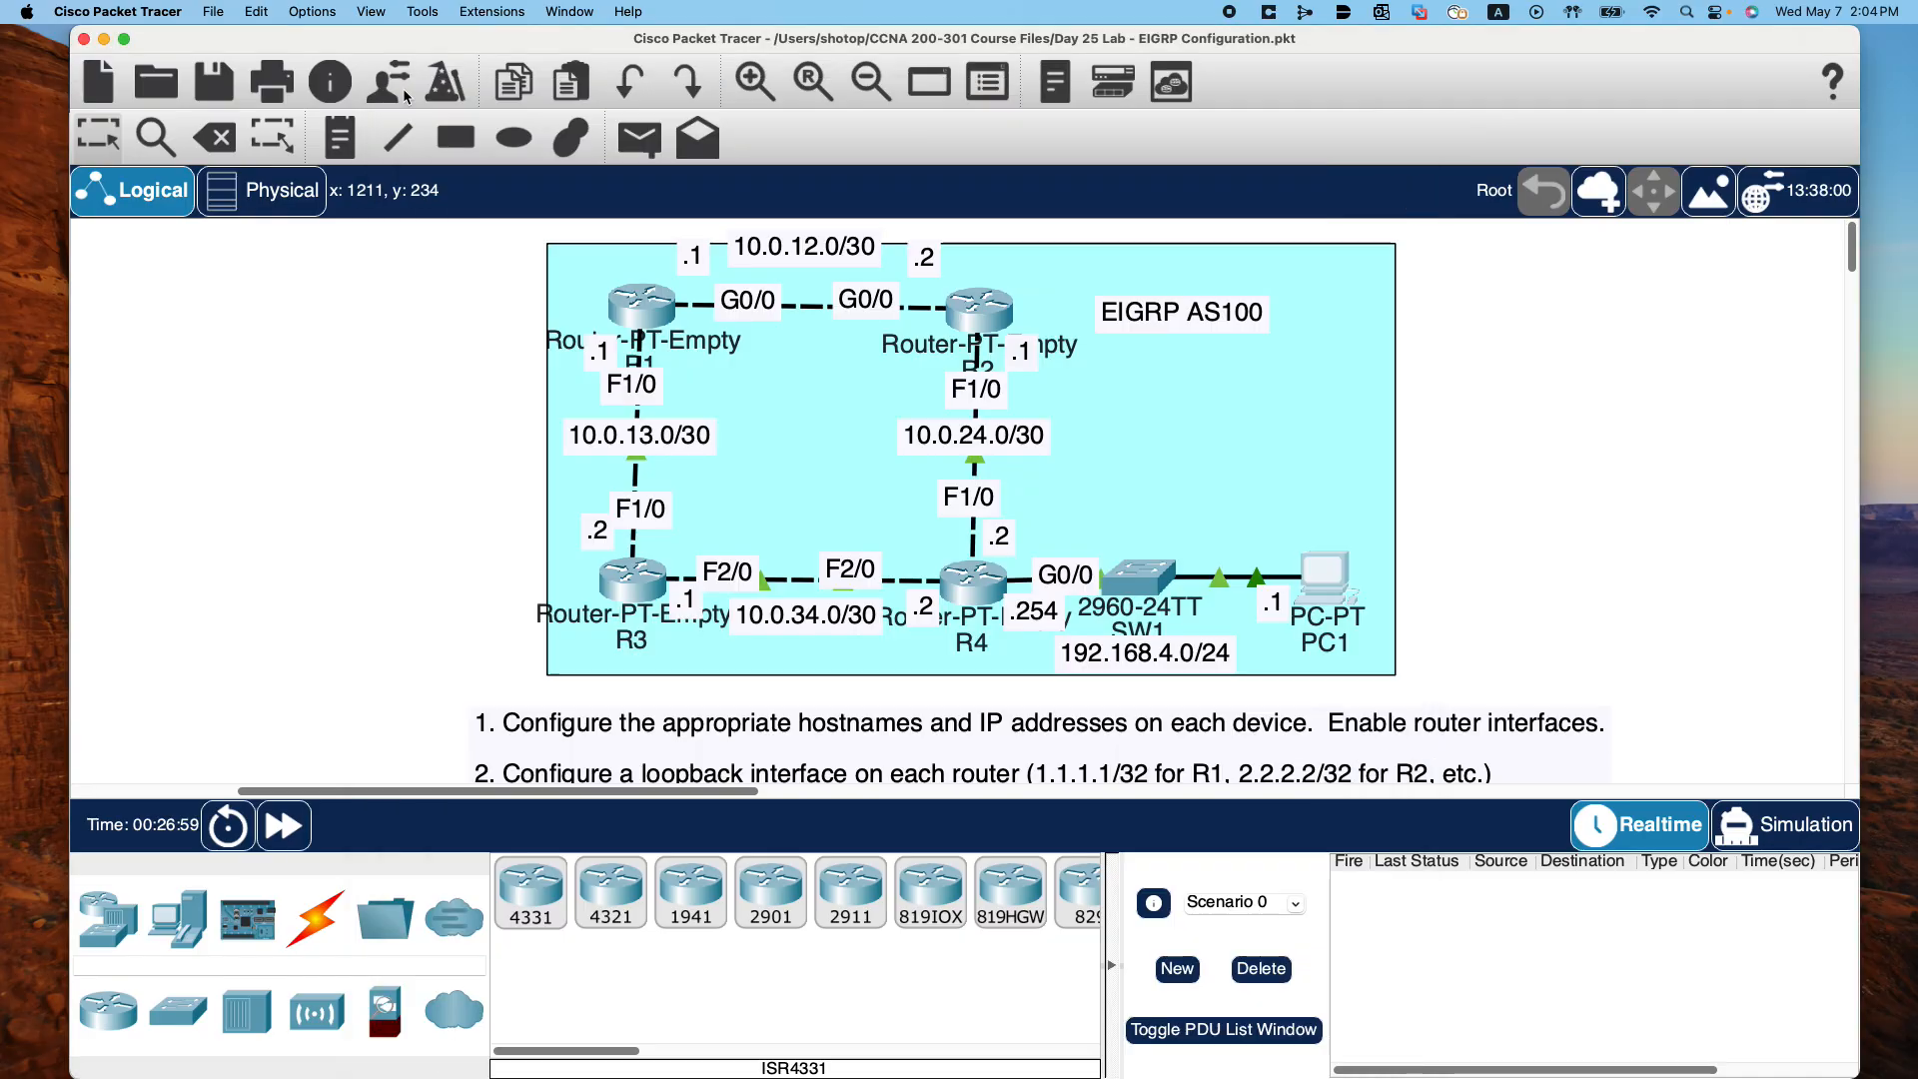
{"action": "left_click", "coordinate": [402, 92]}
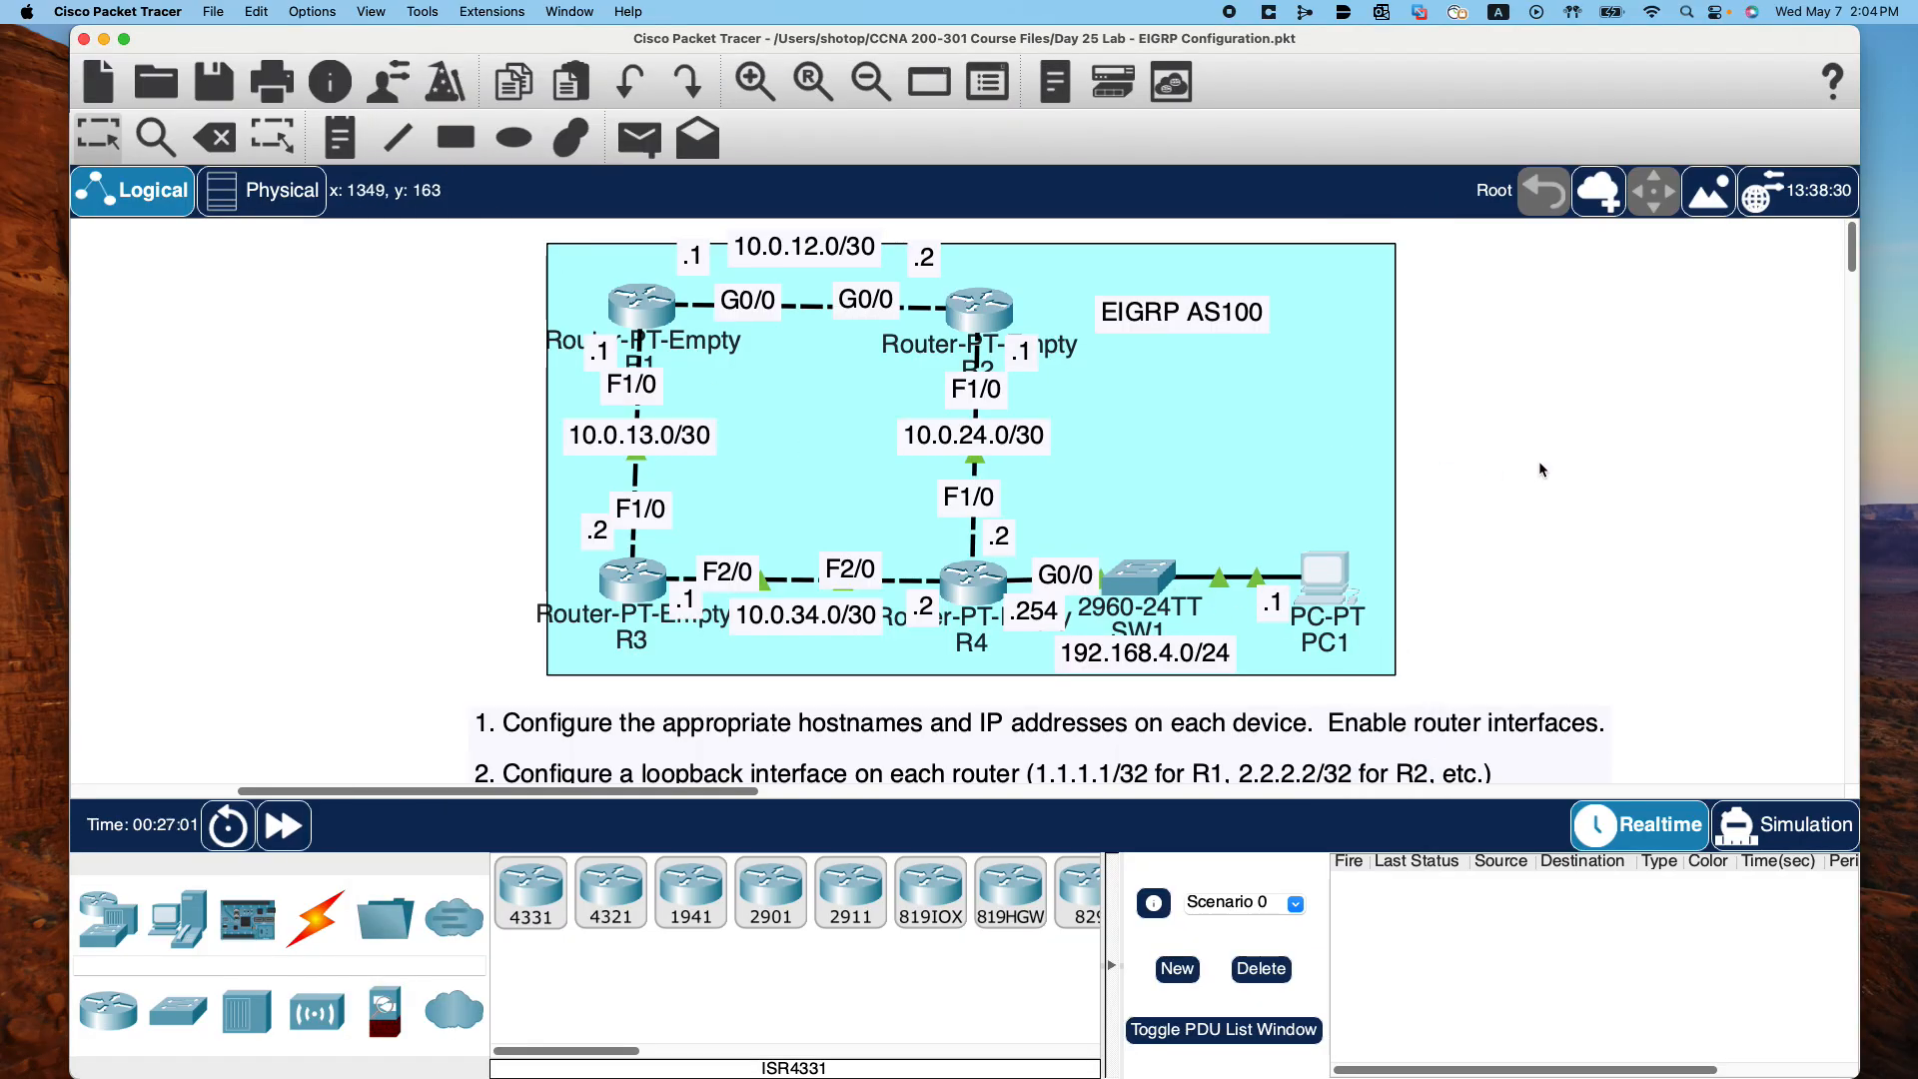
Review the loopback instructions, then open R1's command line and enter global configuration mode with conf t
{"action": "scroll", "coordinate": [1522, 470], "scroll_direction": "down", "scroll_amount": 3}
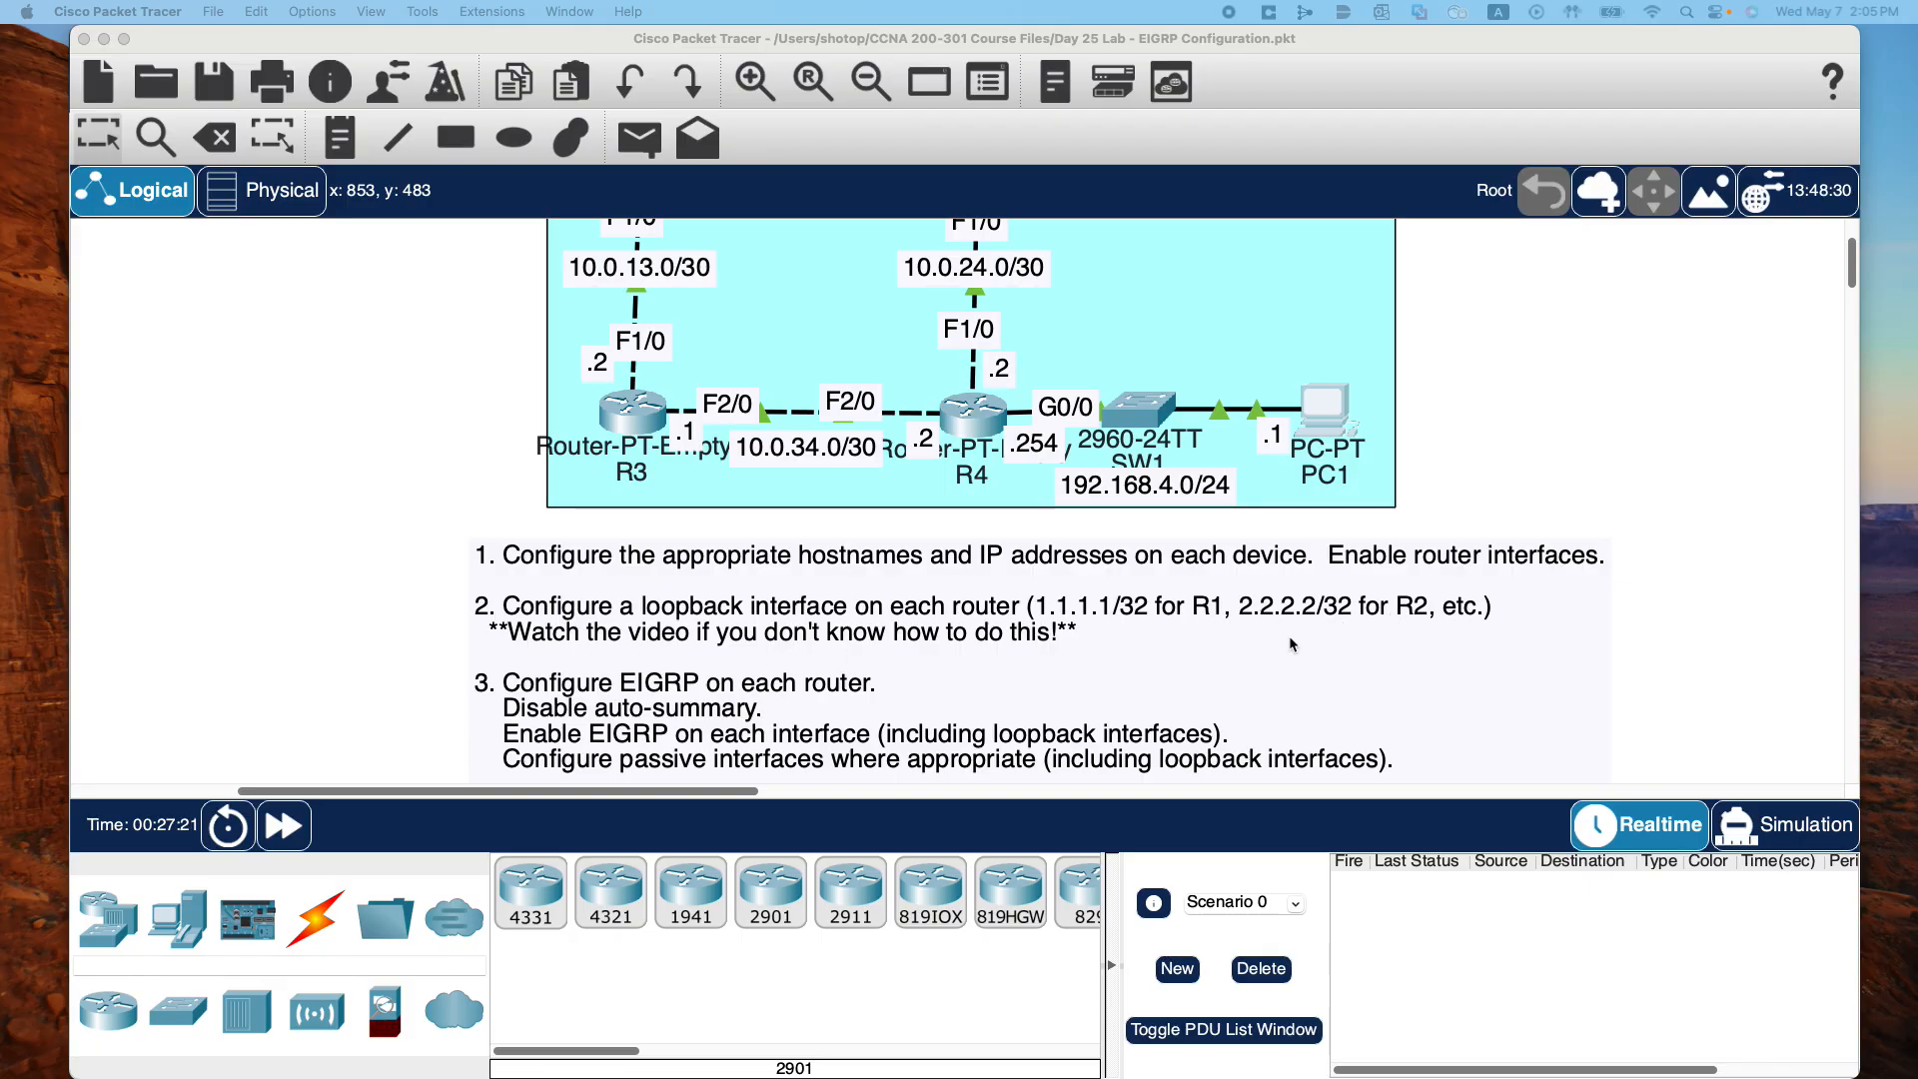
{"action": "scroll", "coordinate": [1340, 656], "scroll_direction": "up", "scroll_amount": 3}
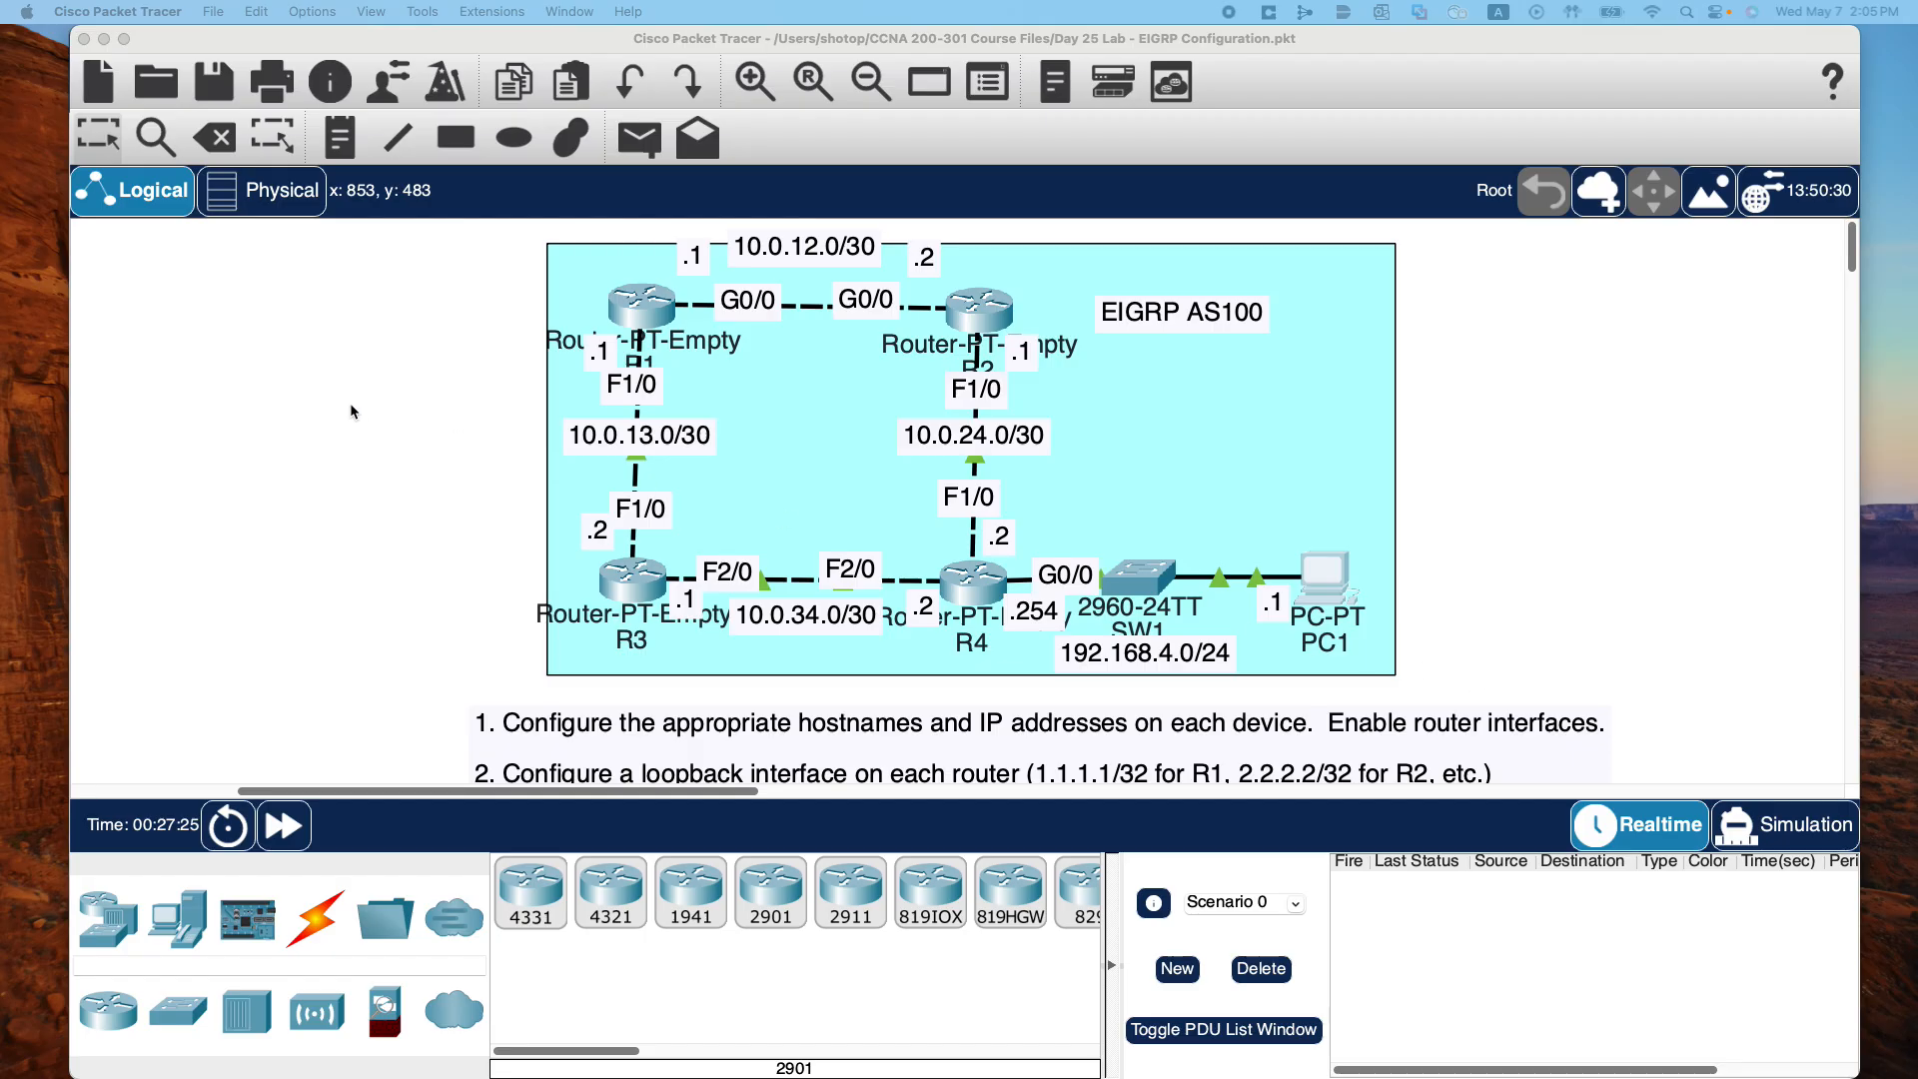
{"action": "left_click", "coordinate": [647, 309]}
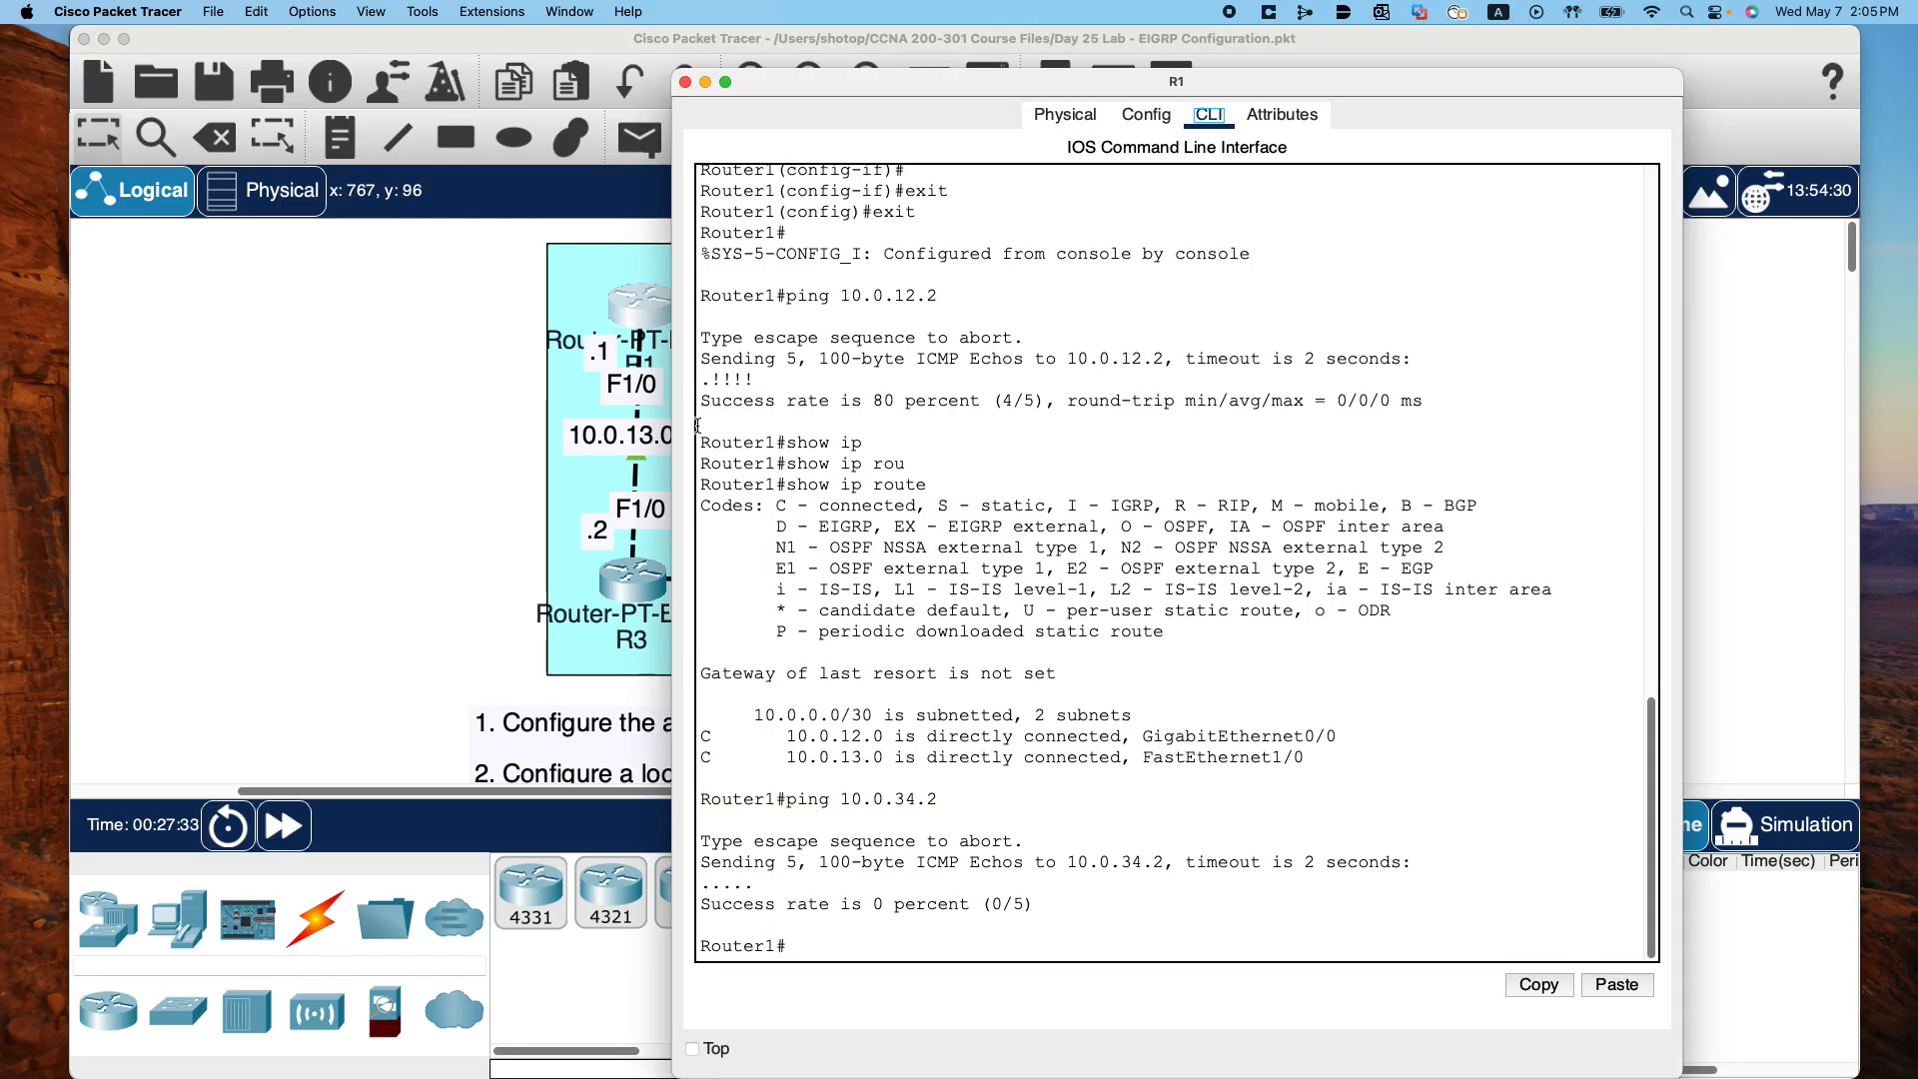
{"action": "left_click", "coordinate": [926, 939]}
{"action": "type", "text": "conf t"}
{"action": "key", "text": "Return"}
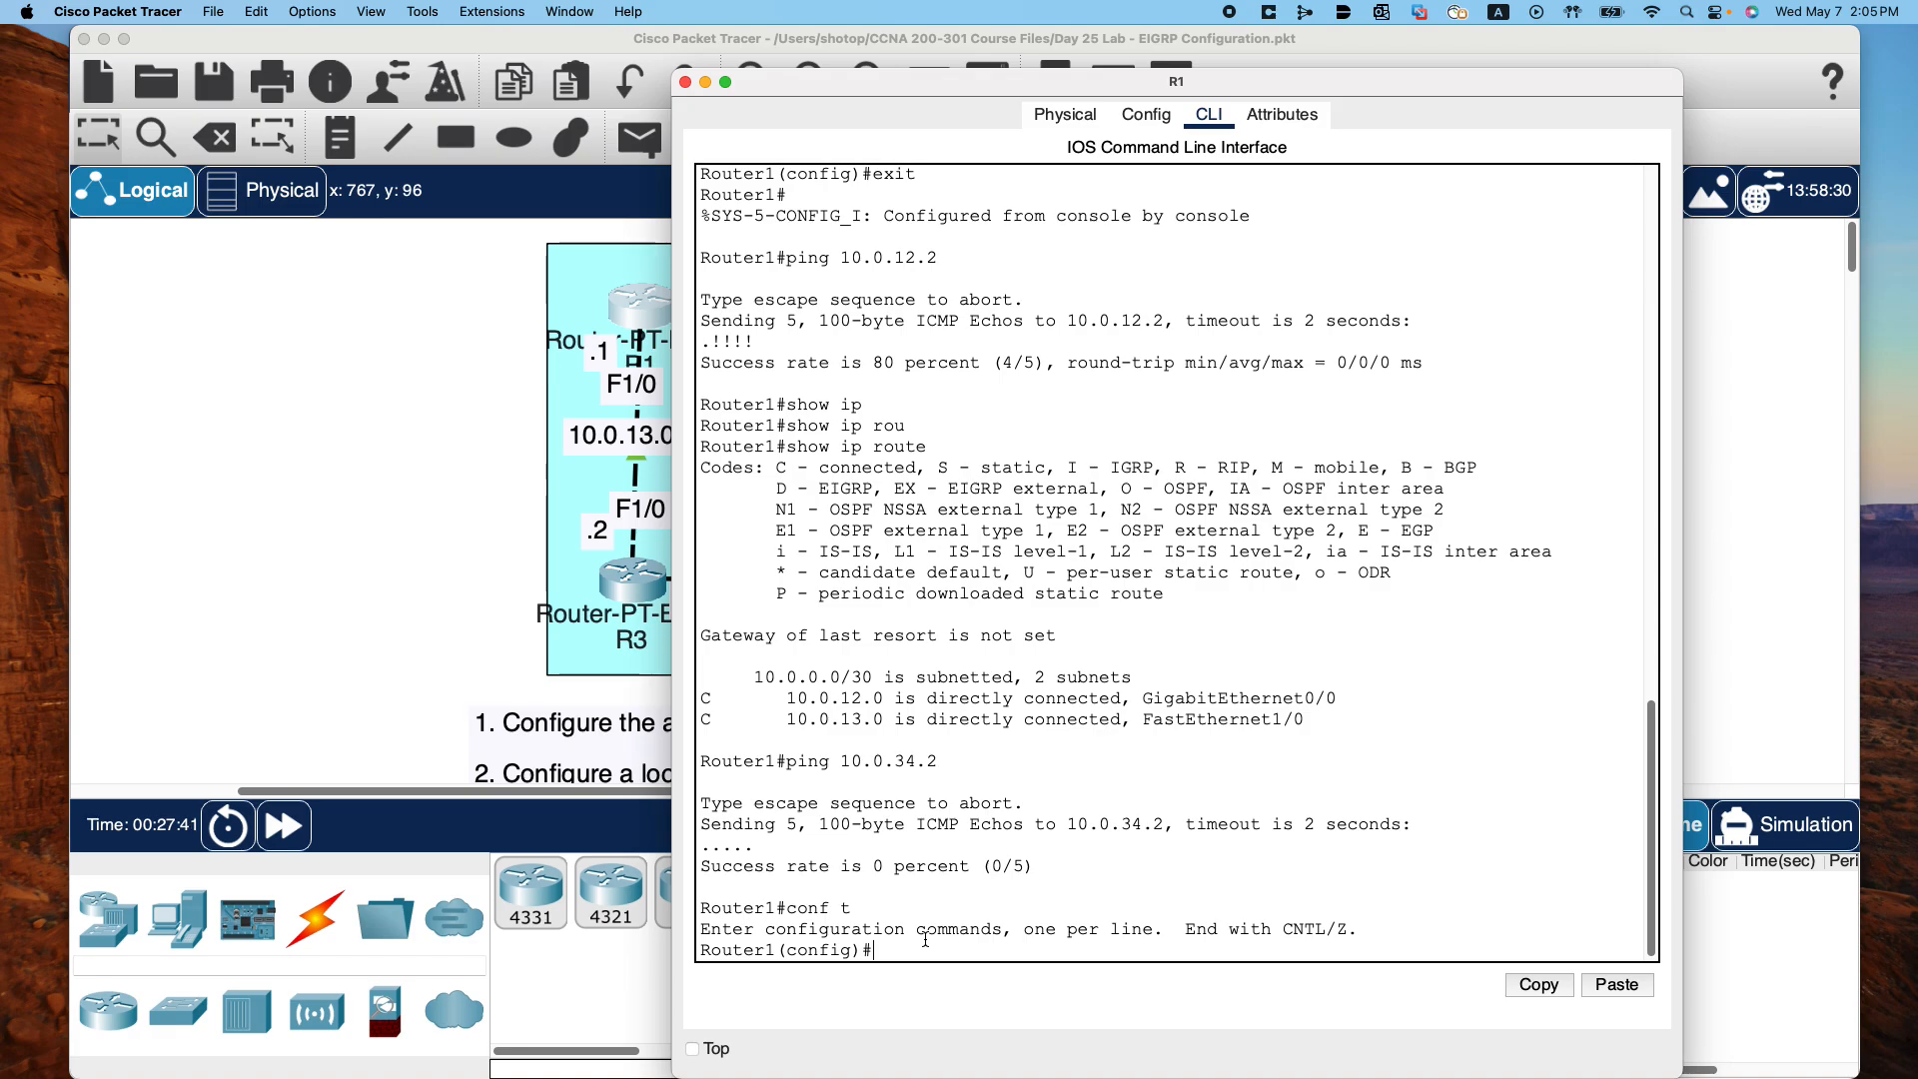
Start an interface loopback command on Router1, using ? help to list the interface types, loopback number range and options after number 1
{"action": "type", "text": "in"}
{"action": "key", "text": "Tab"}
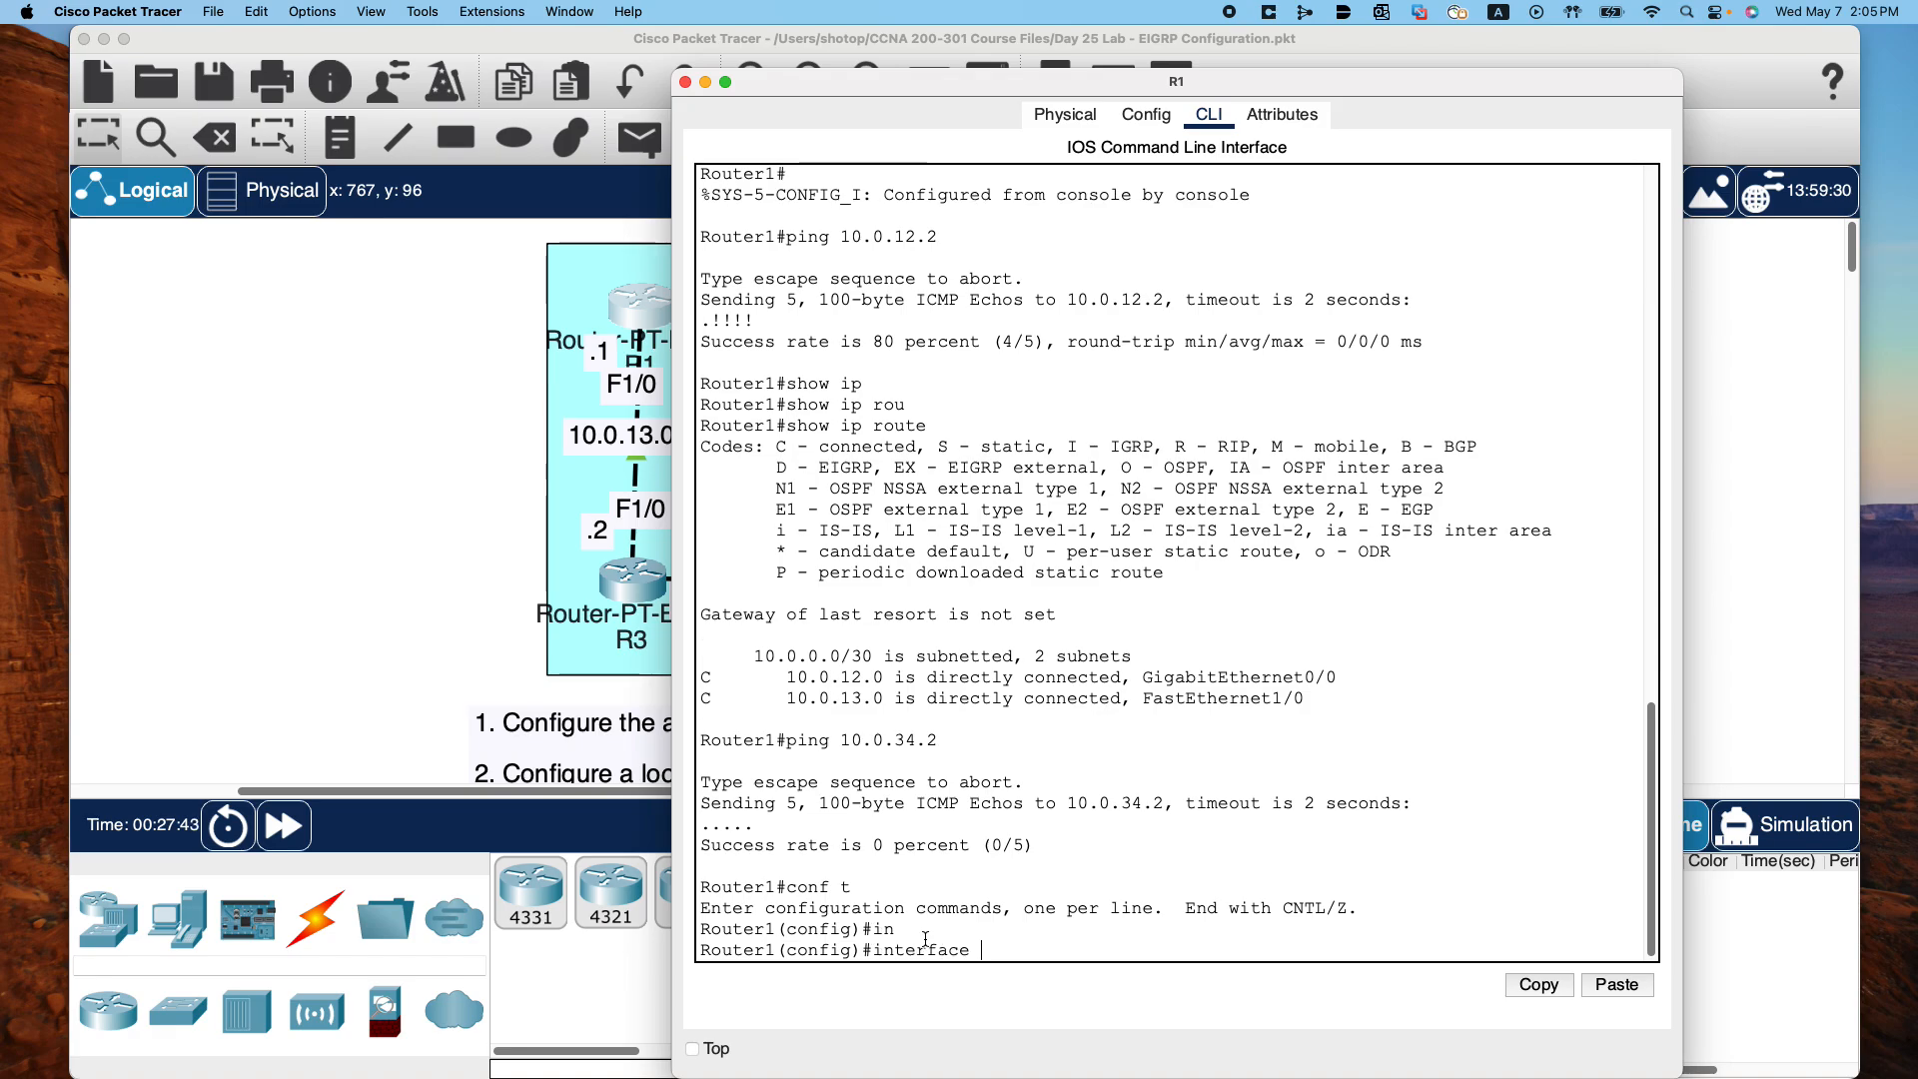
{"action": "type", "text": "?"}
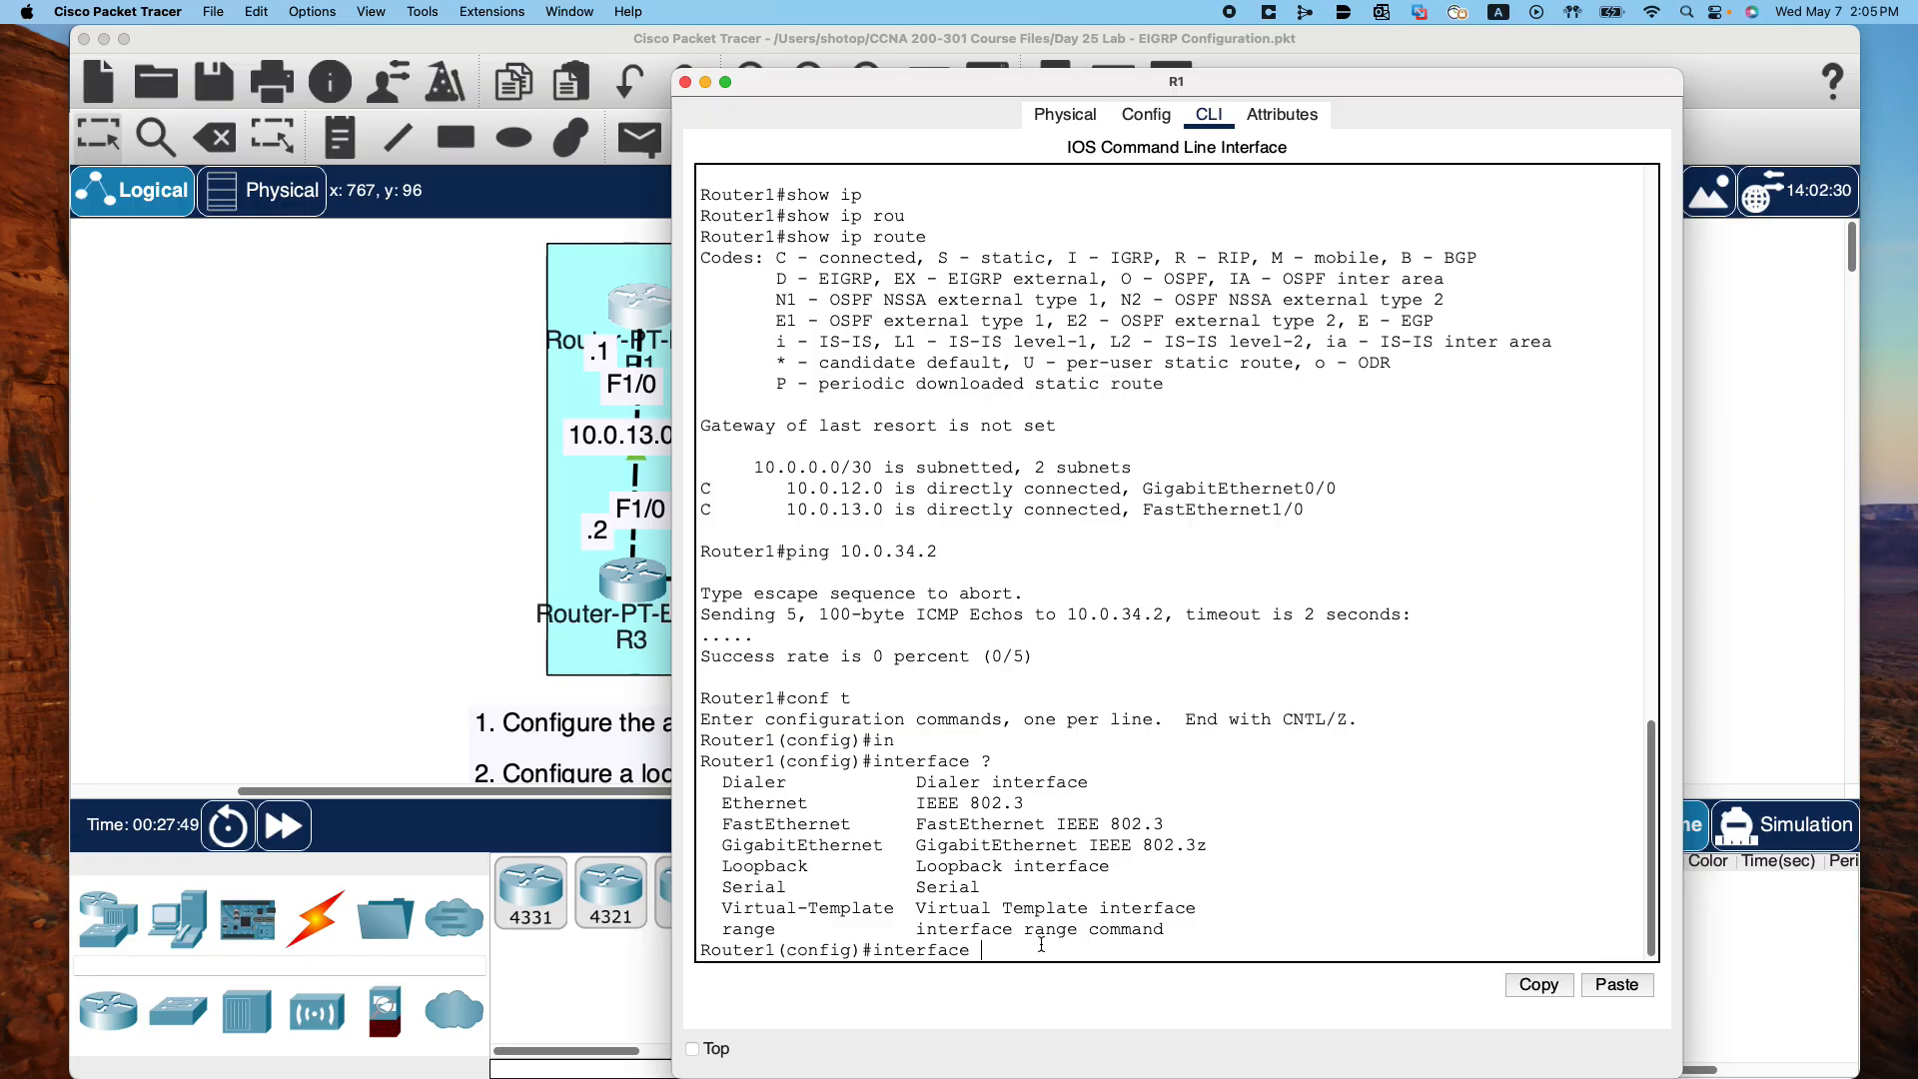
{"action": "type", "text": "lo"}
{"action": "key", "text": "Tab"}
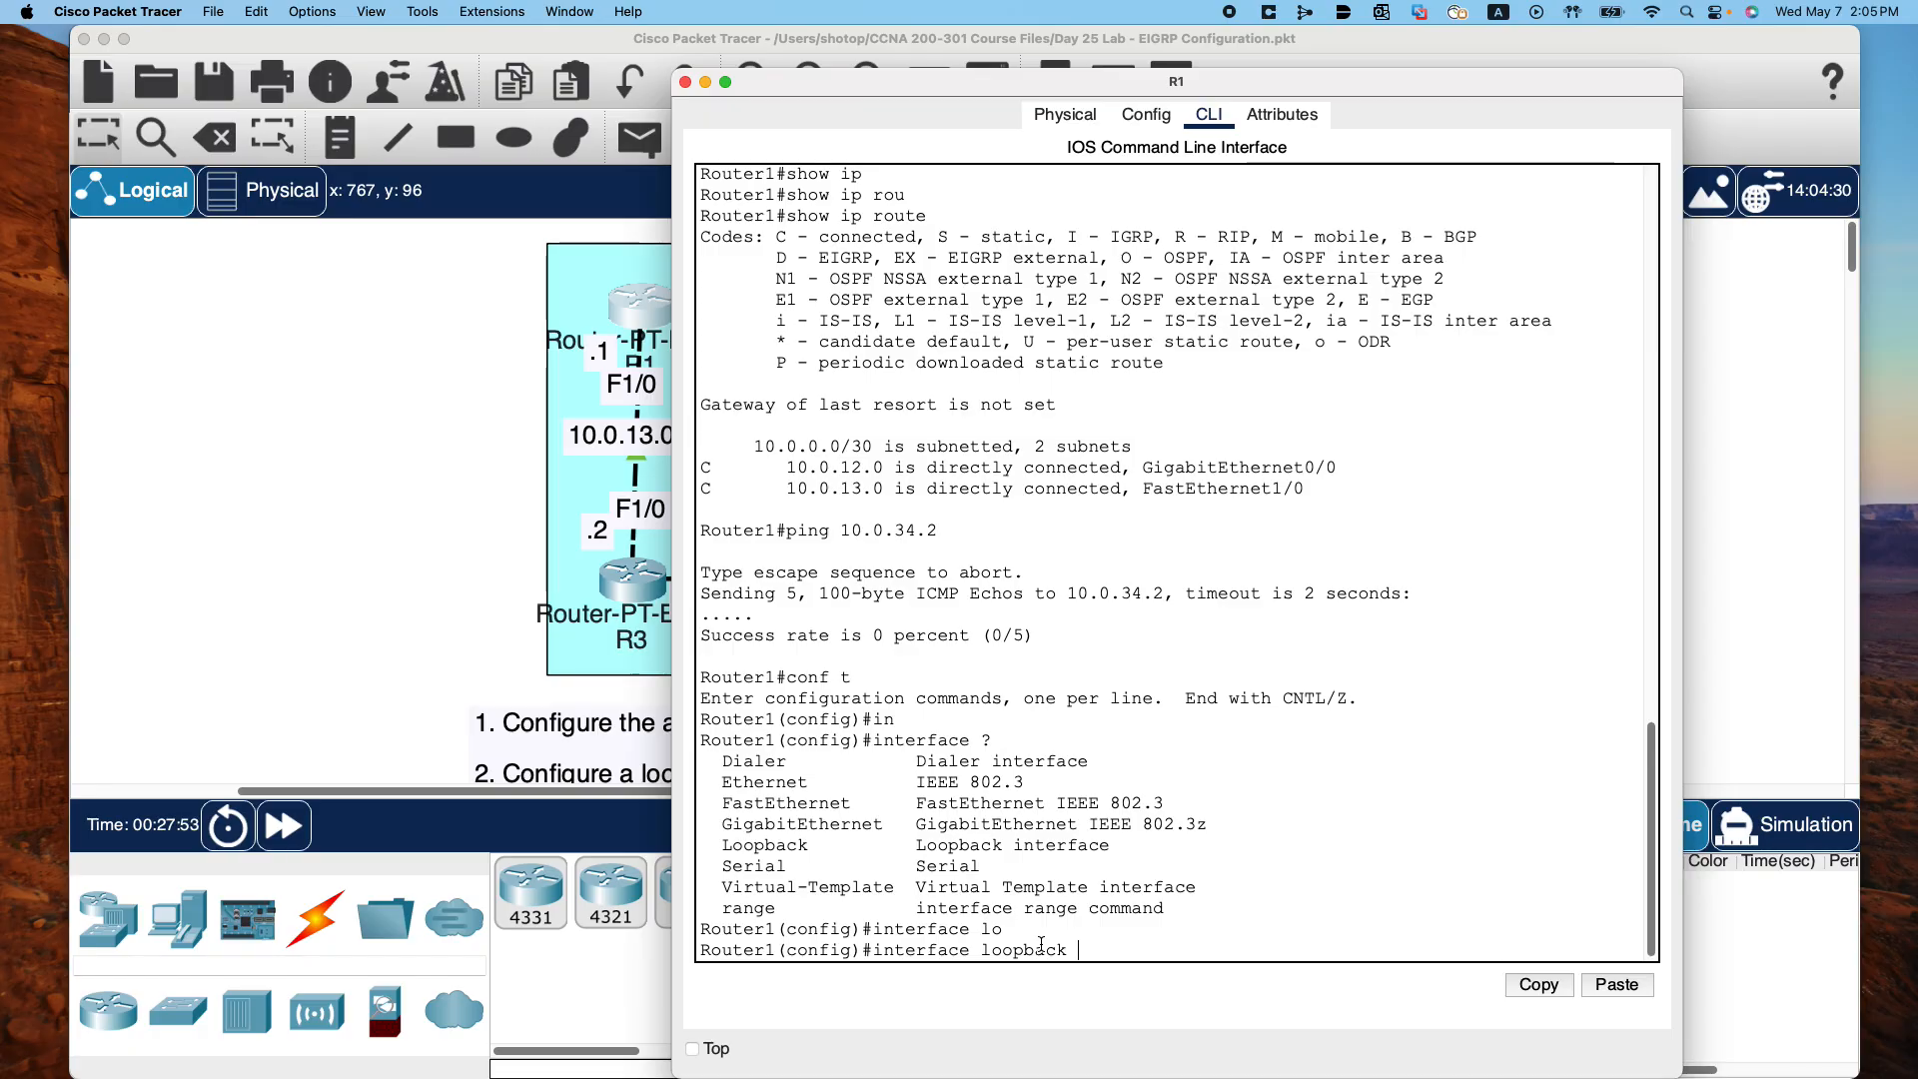
{"action": "type", "text": "?"}
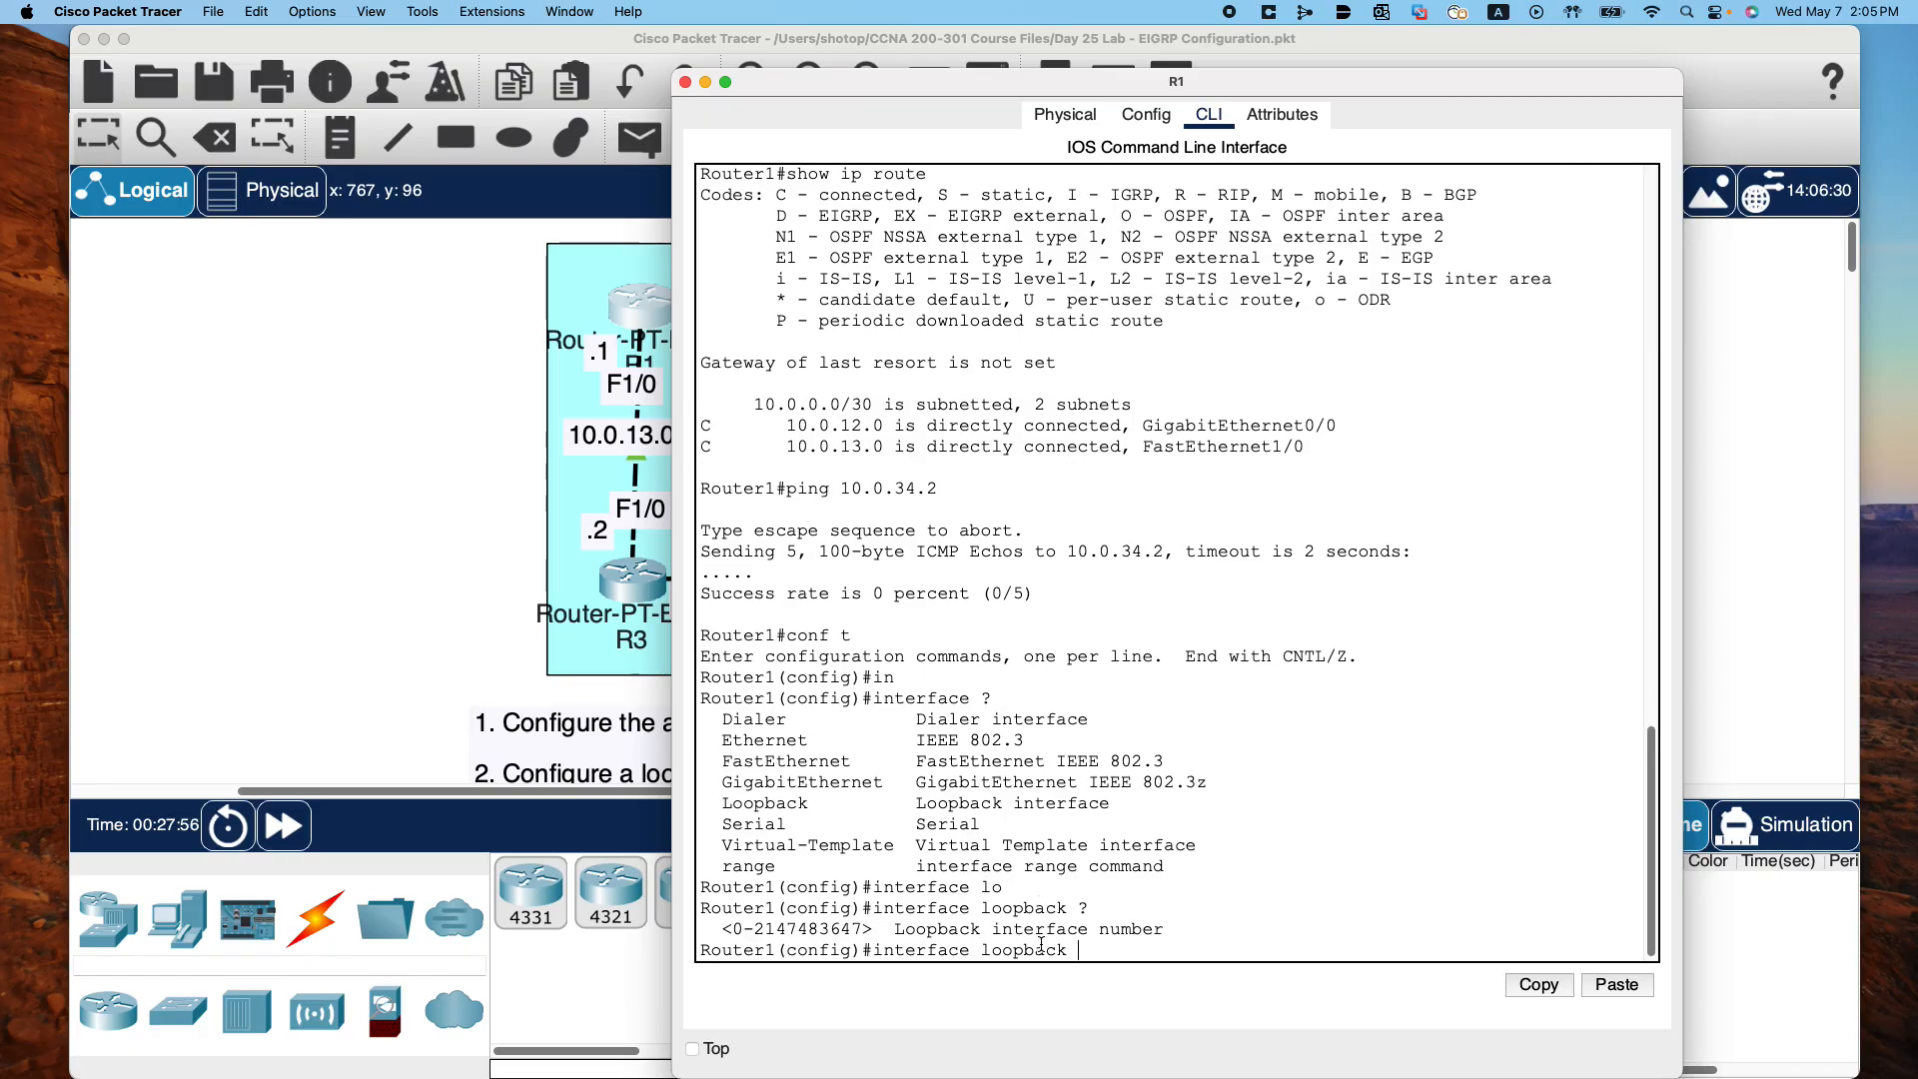
{"action": "type", "text": "1 ?"}
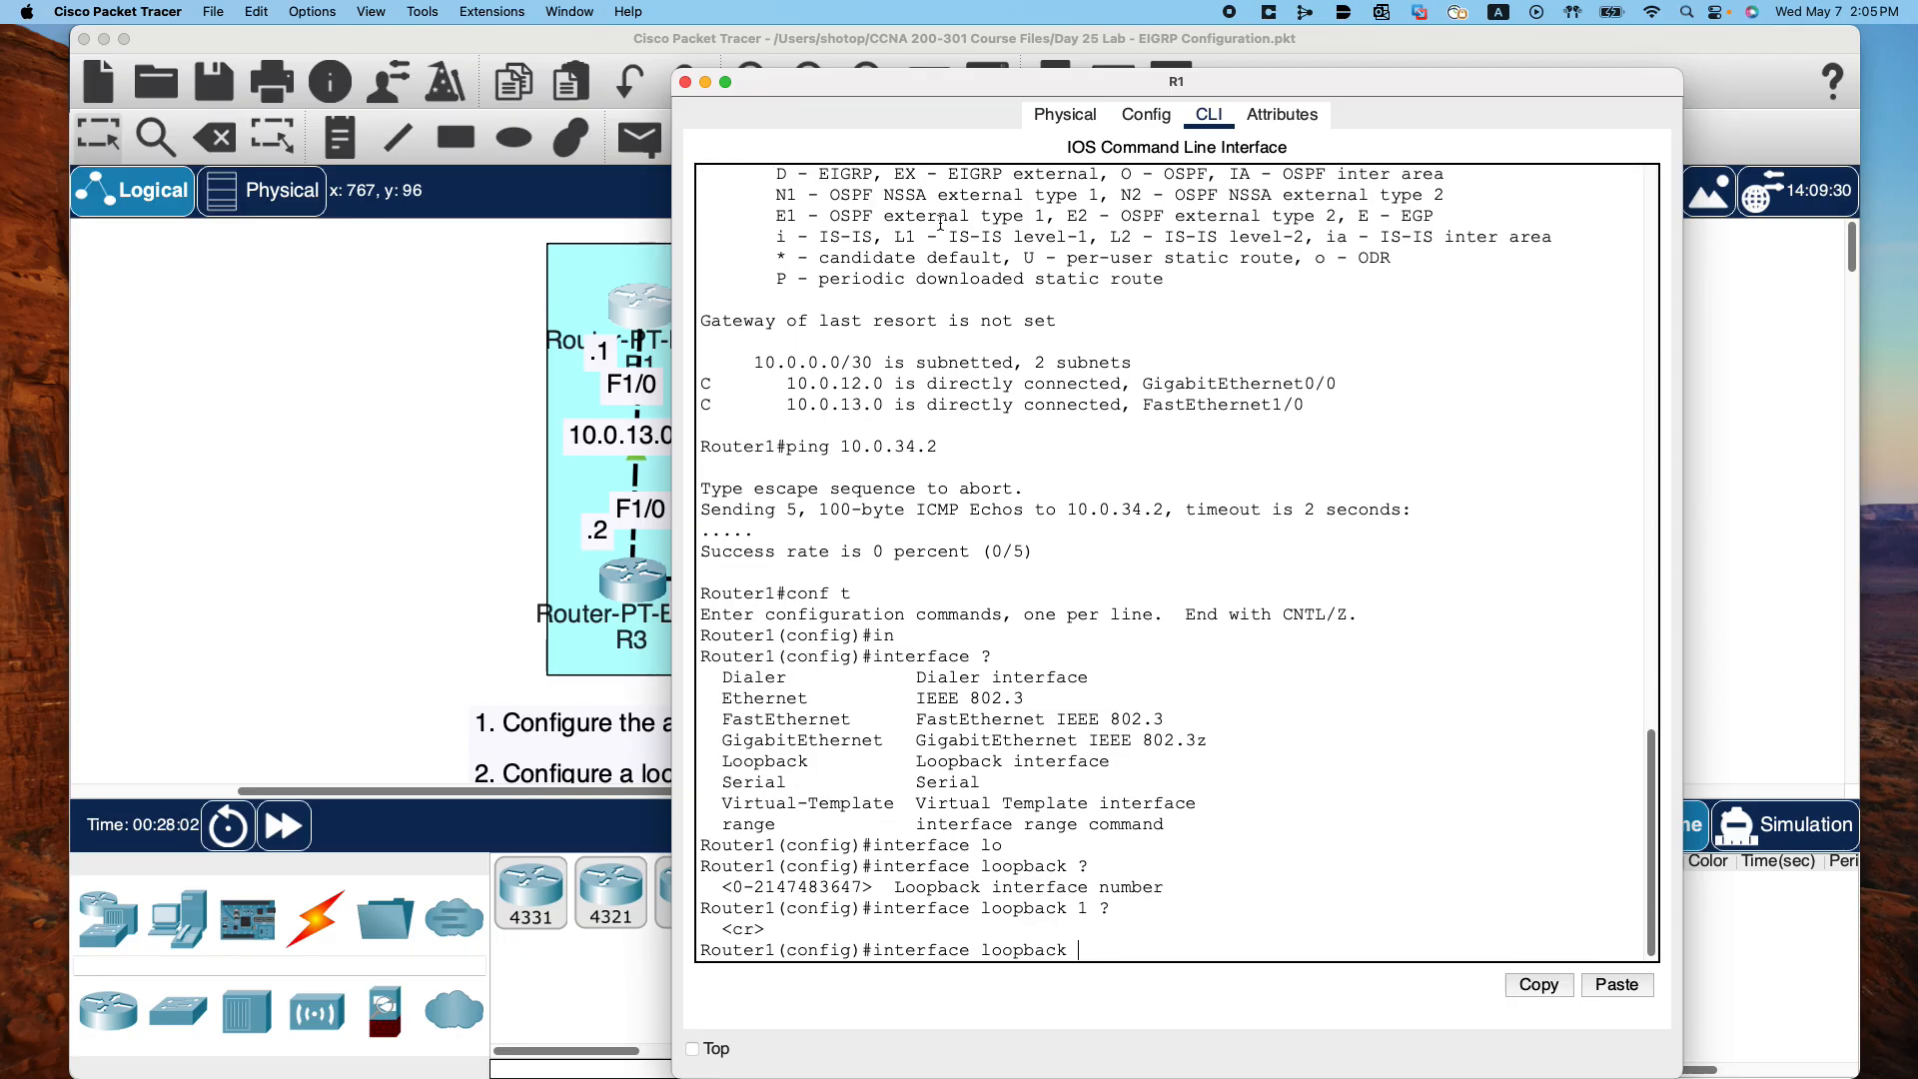
Create interface loopback 1 on Router1 and enter its interface configuration mode
{"action": "mouse_move", "coordinate": [940, 84]}
{"action": "left_mouse_down"}
{"action": "mouse_move", "coordinate": [1094, 756]}
{"action": "mouse_move", "coordinate": [1079, 842]}
{"action": "mouse_move", "coordinate": [908, 754]}
{"action": "mouse_move", "coordinate": [785, 514]}
{"action": "mouse_move", "coordinate": [958, 109]}
{"action": "left_mouse_up"}
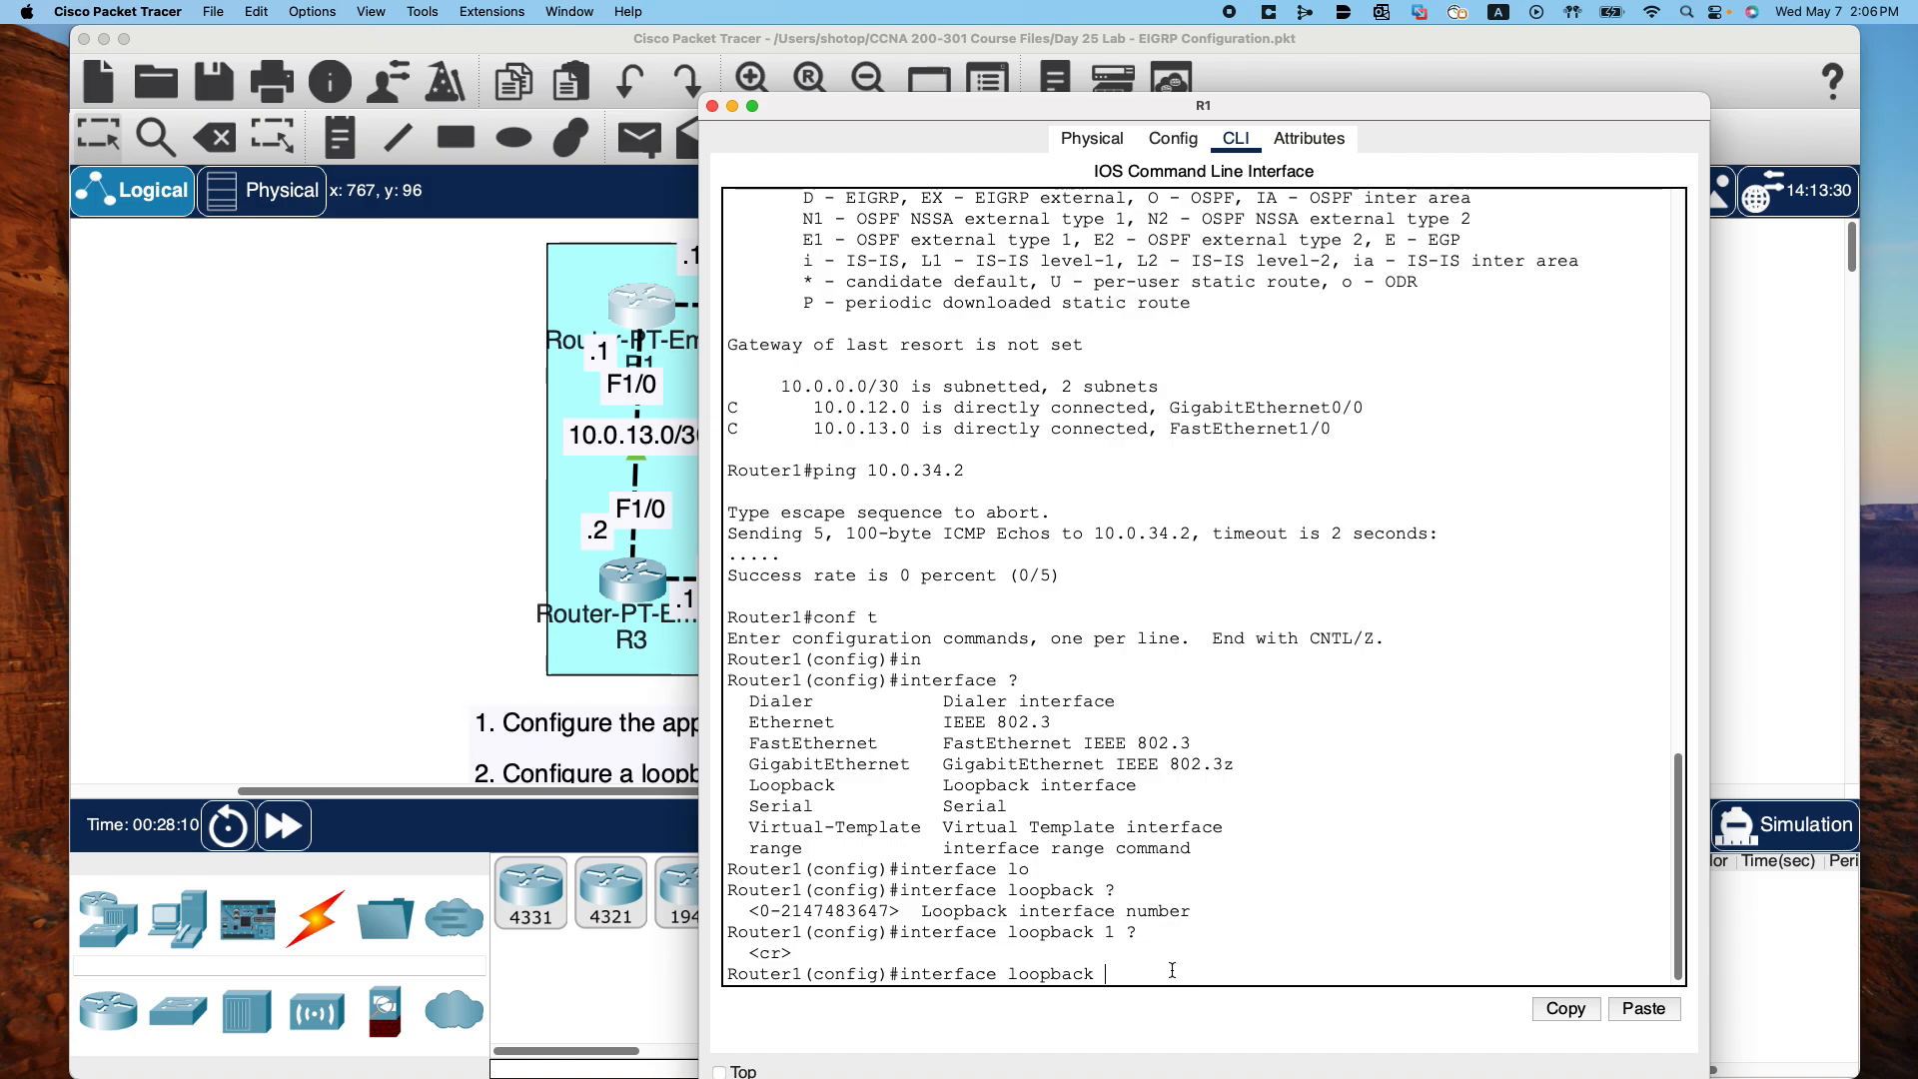
{"action": "type", "text": "1"}
{"action": "key", "text": "Return"}
{"action": "key", "text": "Return"}
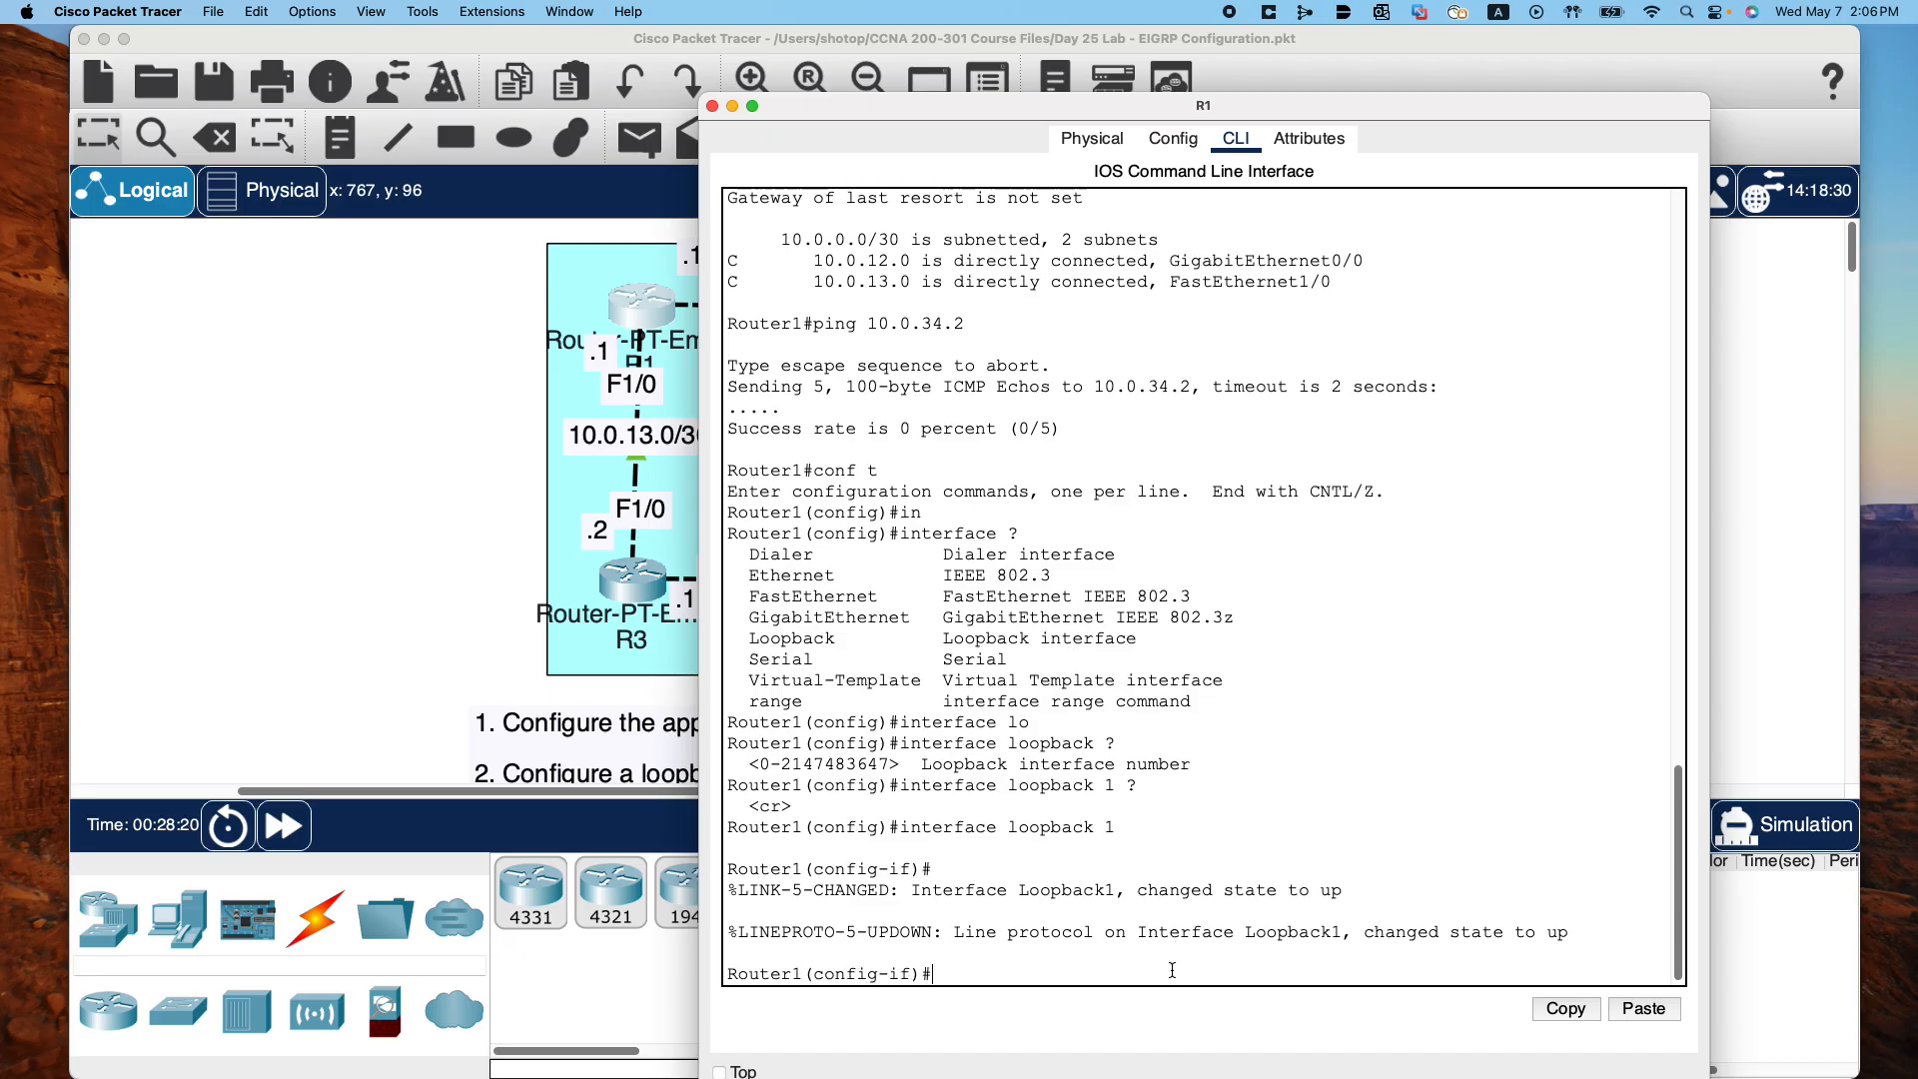
Assign IP address 1.1.1.1 with mask 255.255.255.255 to Router1's loopback 1 and enable it with no shut
{"action": "type", "text": "ip addre"}
{"action": "key", "text": "Tab"}
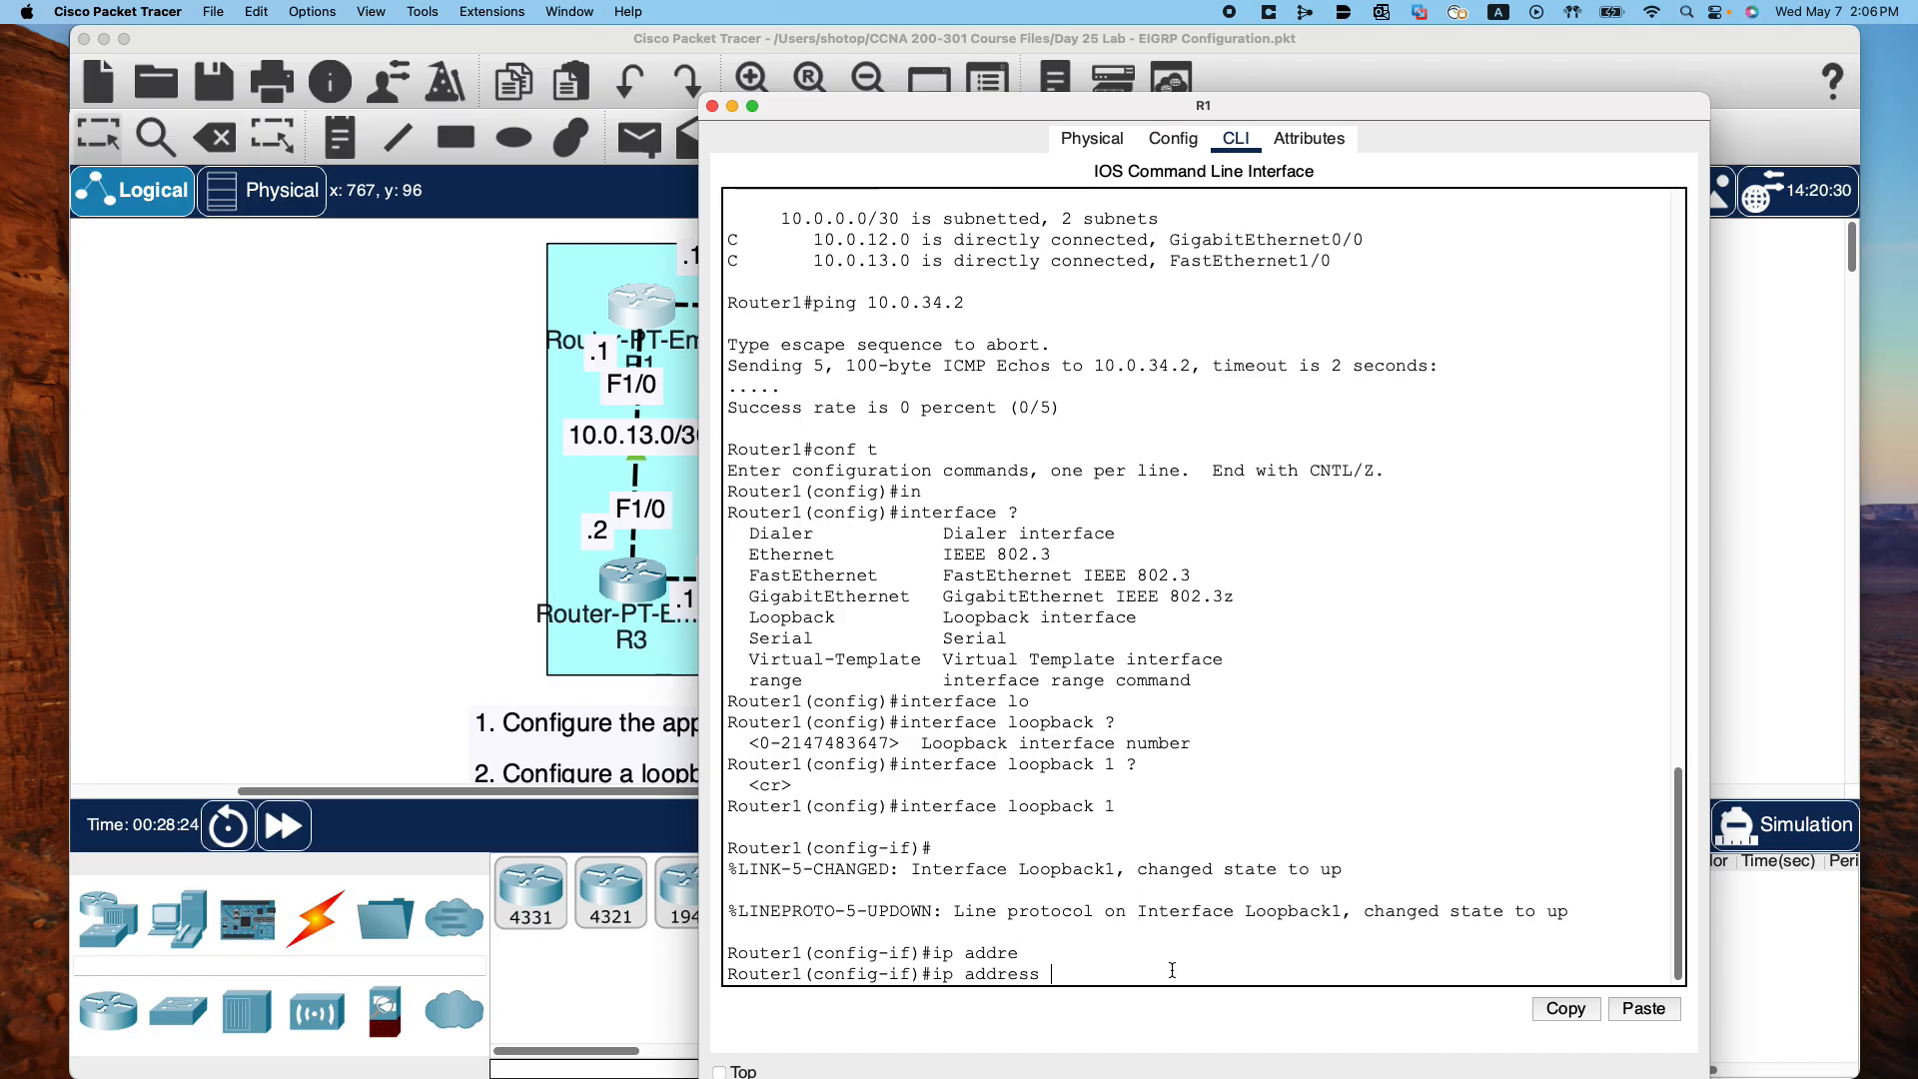
{"action": "type", "text": "1.1.1.1 255.255.255.255"}
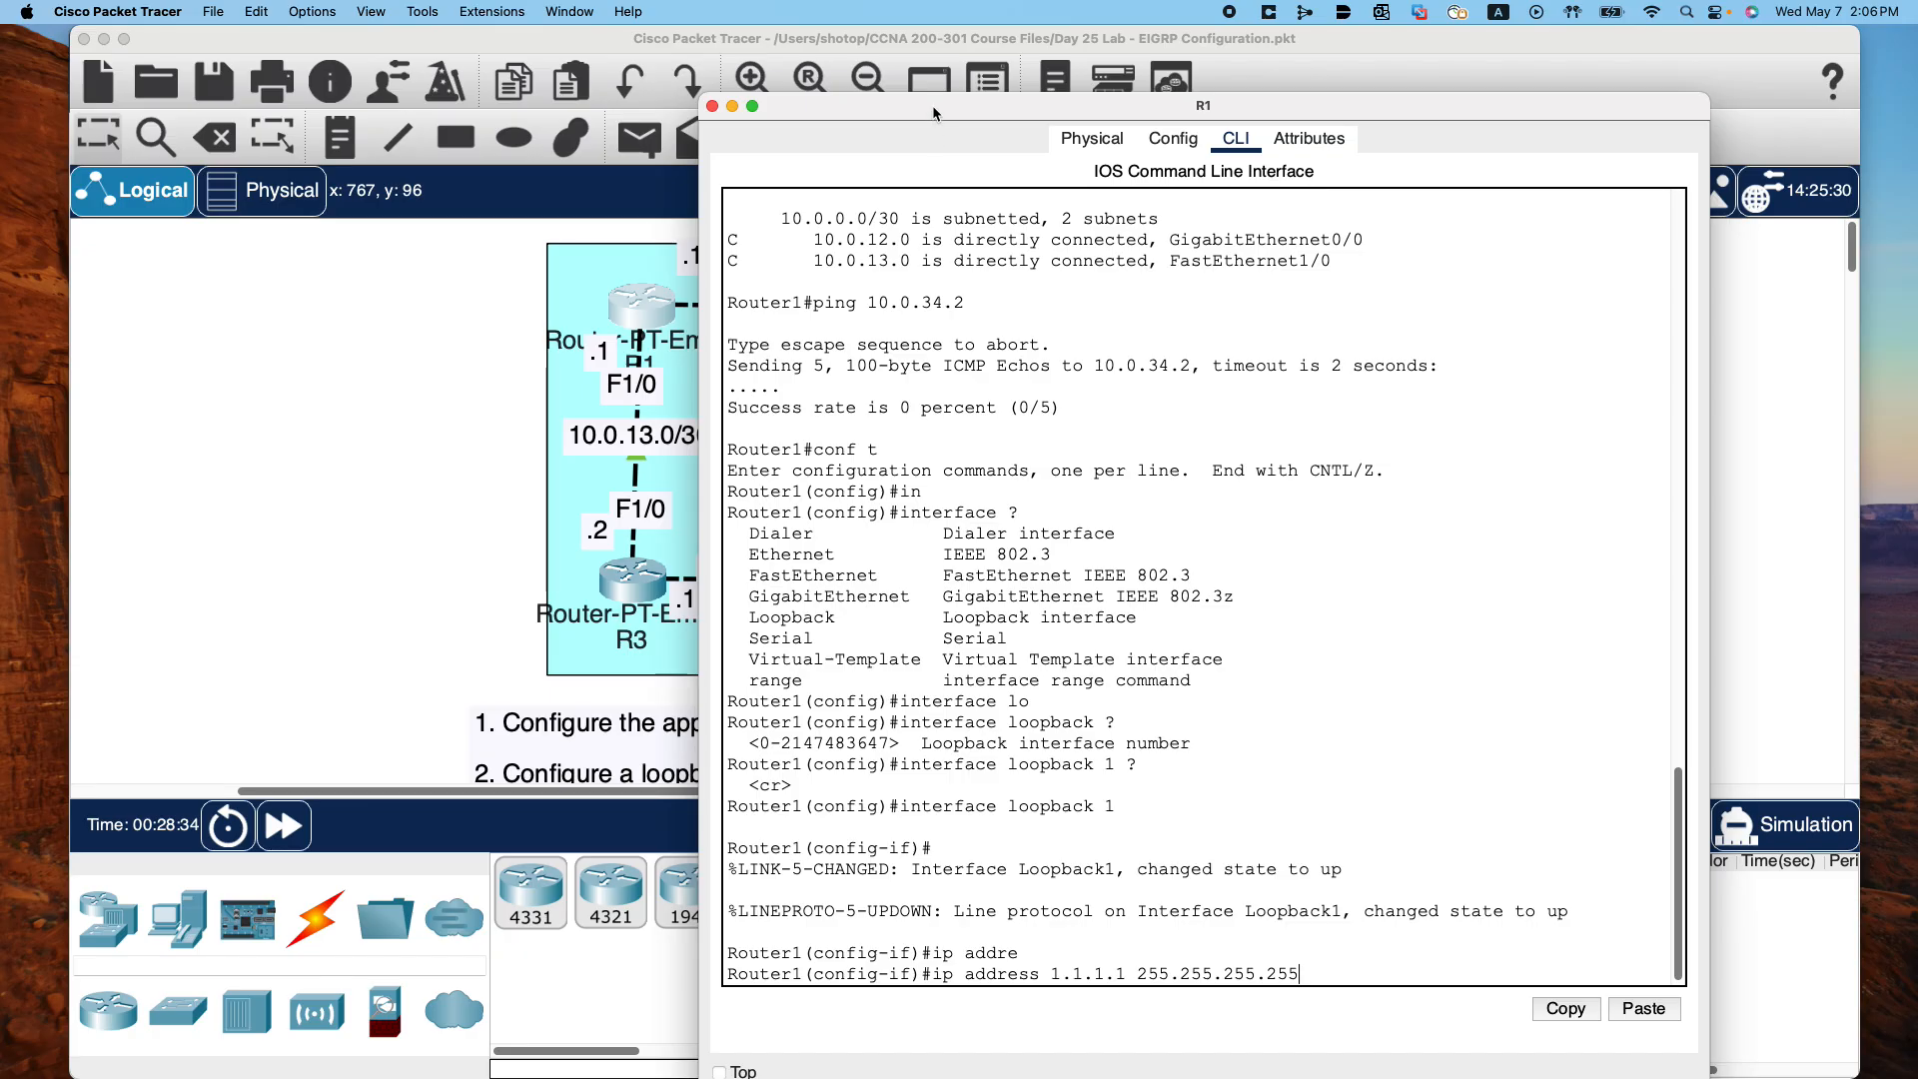
{"action": "mouse_move", "coordinate": [914, 104]}
{"action": "left_mouse_down"}
{"action": "mouse_move", "coordinate": [1099, 629]}
{"action": "mouse_move", "coordinate": [924, 811]}
{"action": "mouse_move", "coordinate": [981, 77]}
{"action": "mouse_move", "coordinate": [944, 92]}
{"action": "left_mouse_up"}
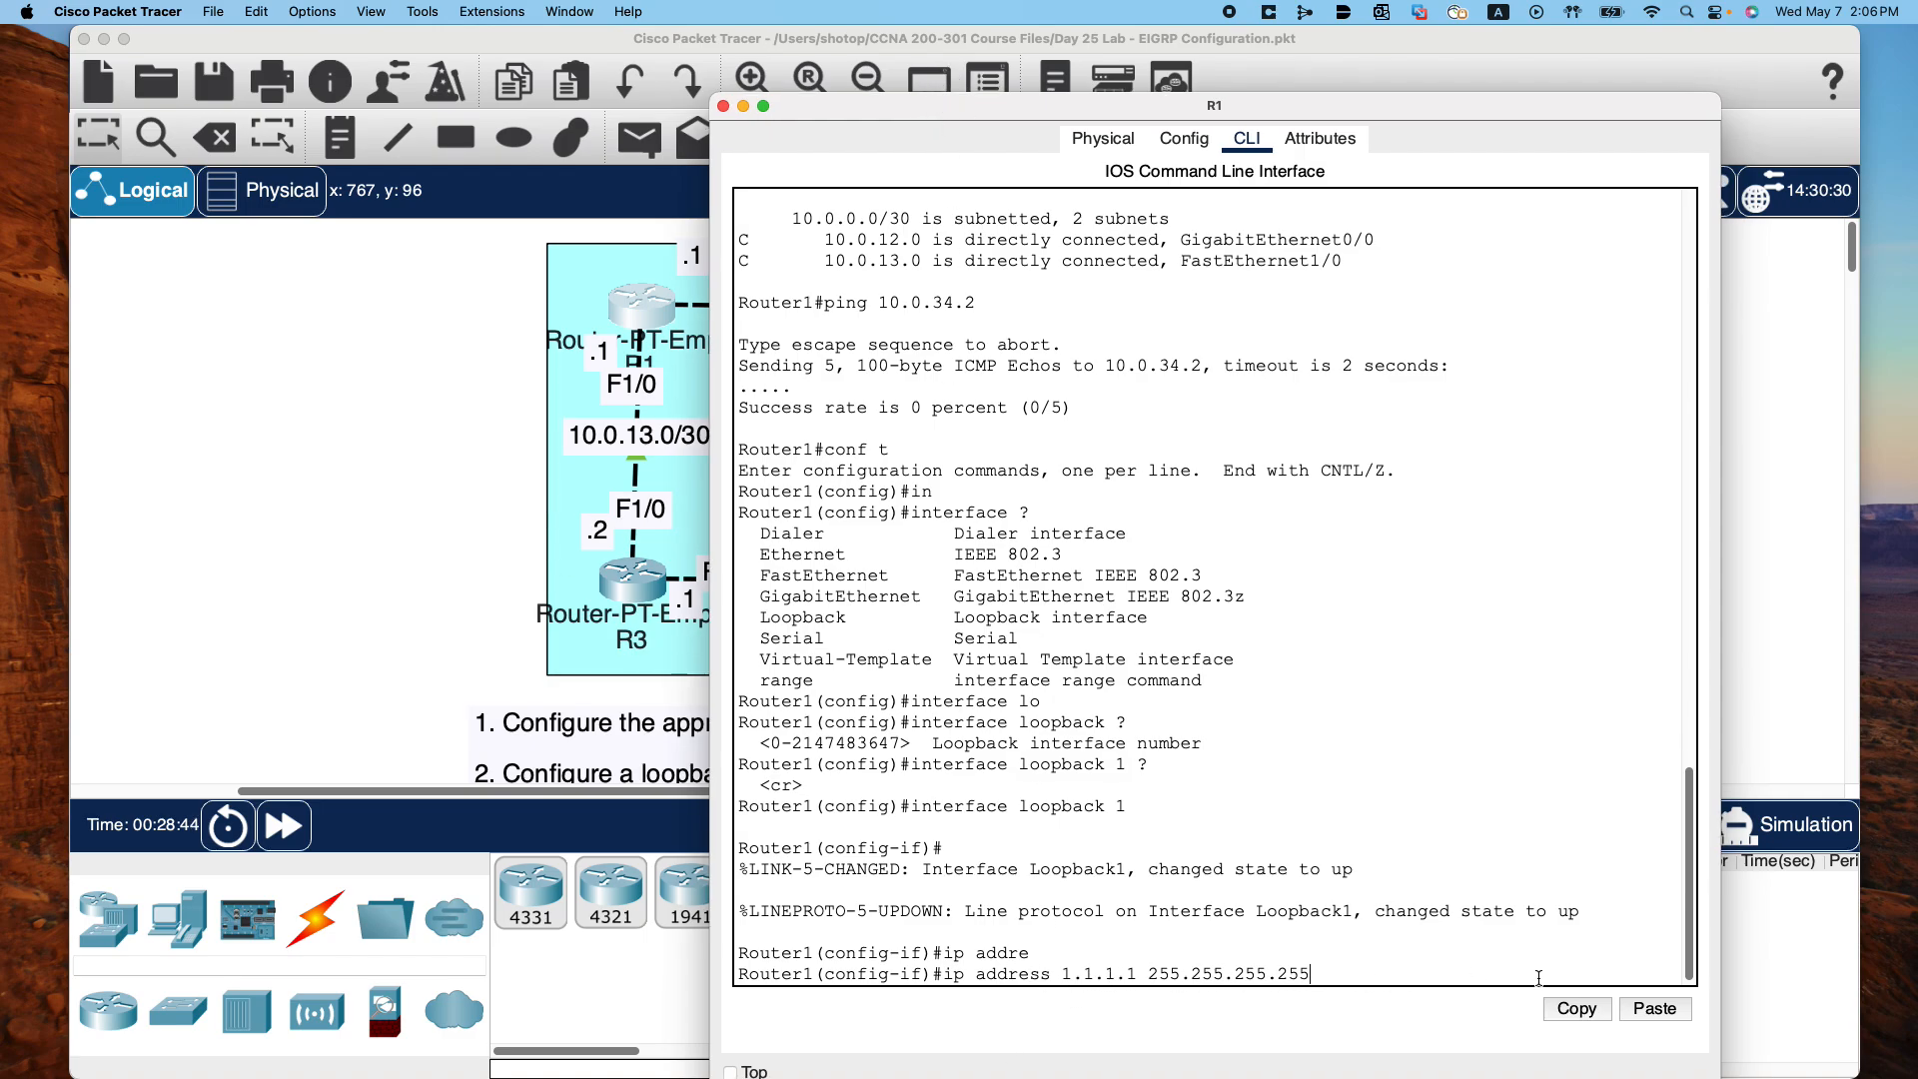
{"action": "key", "text": "Return"}
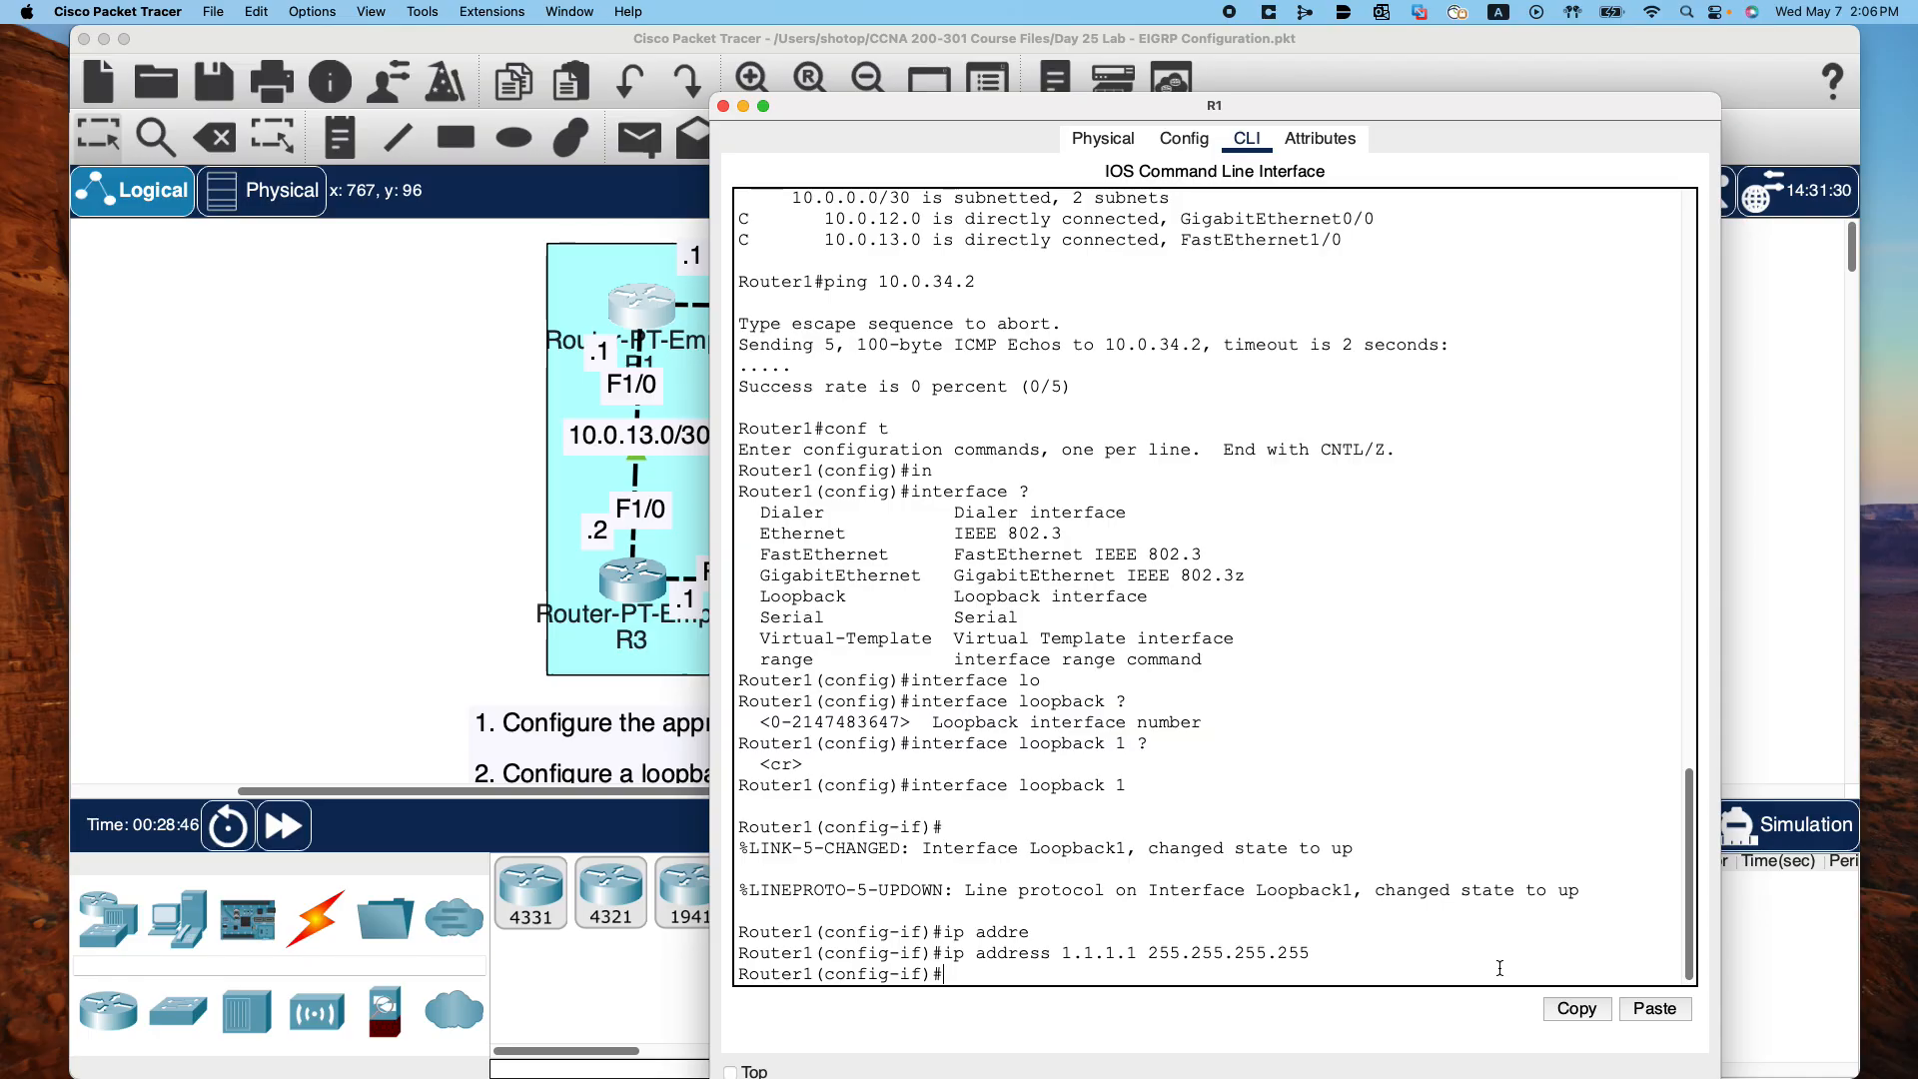
{"action": "type", "text": "no shut"}
{"action": "key", "text": "Return"}
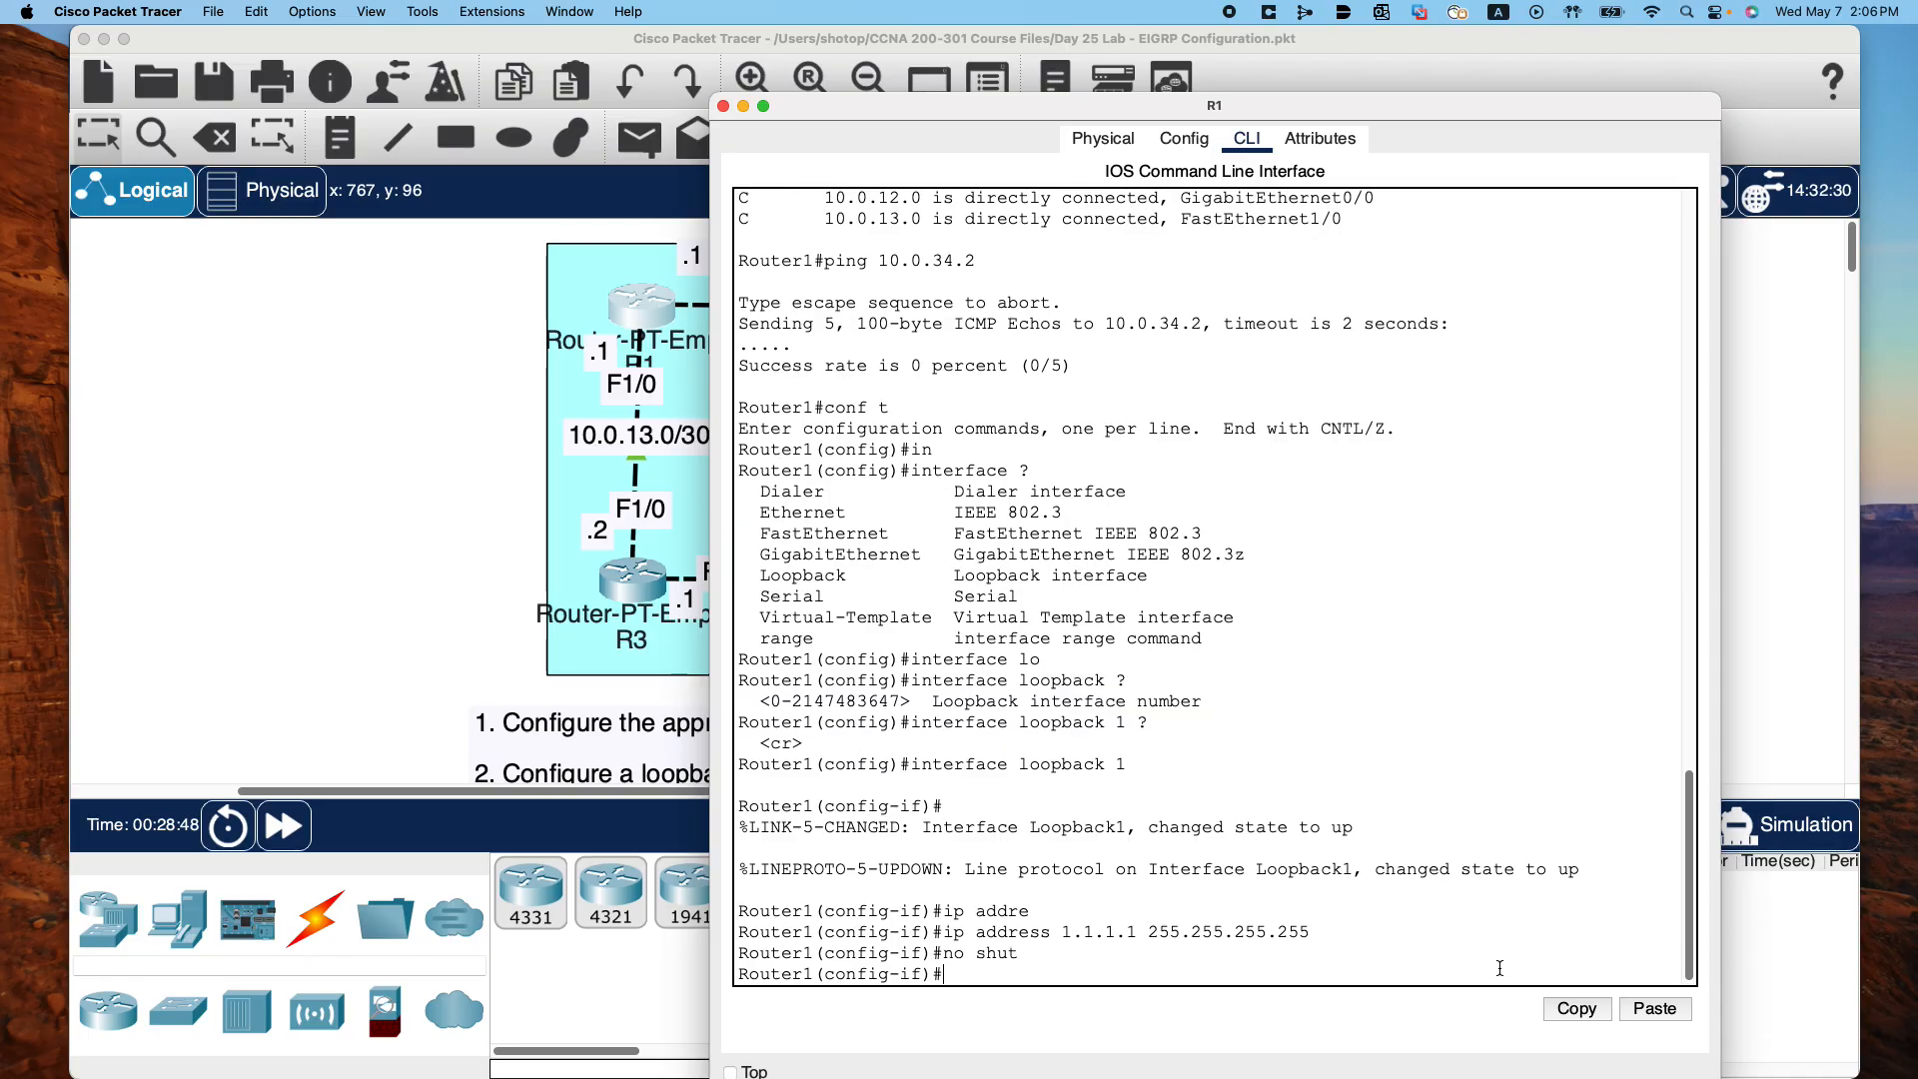
Exit Router1's interface configuration, display its interface summary with do show ip interface brief, and close the R1 window
{"action": "type", "text": "eixxit"}
{"action": "key", "text": "Return"}
{"action": "type", "text": "d"}
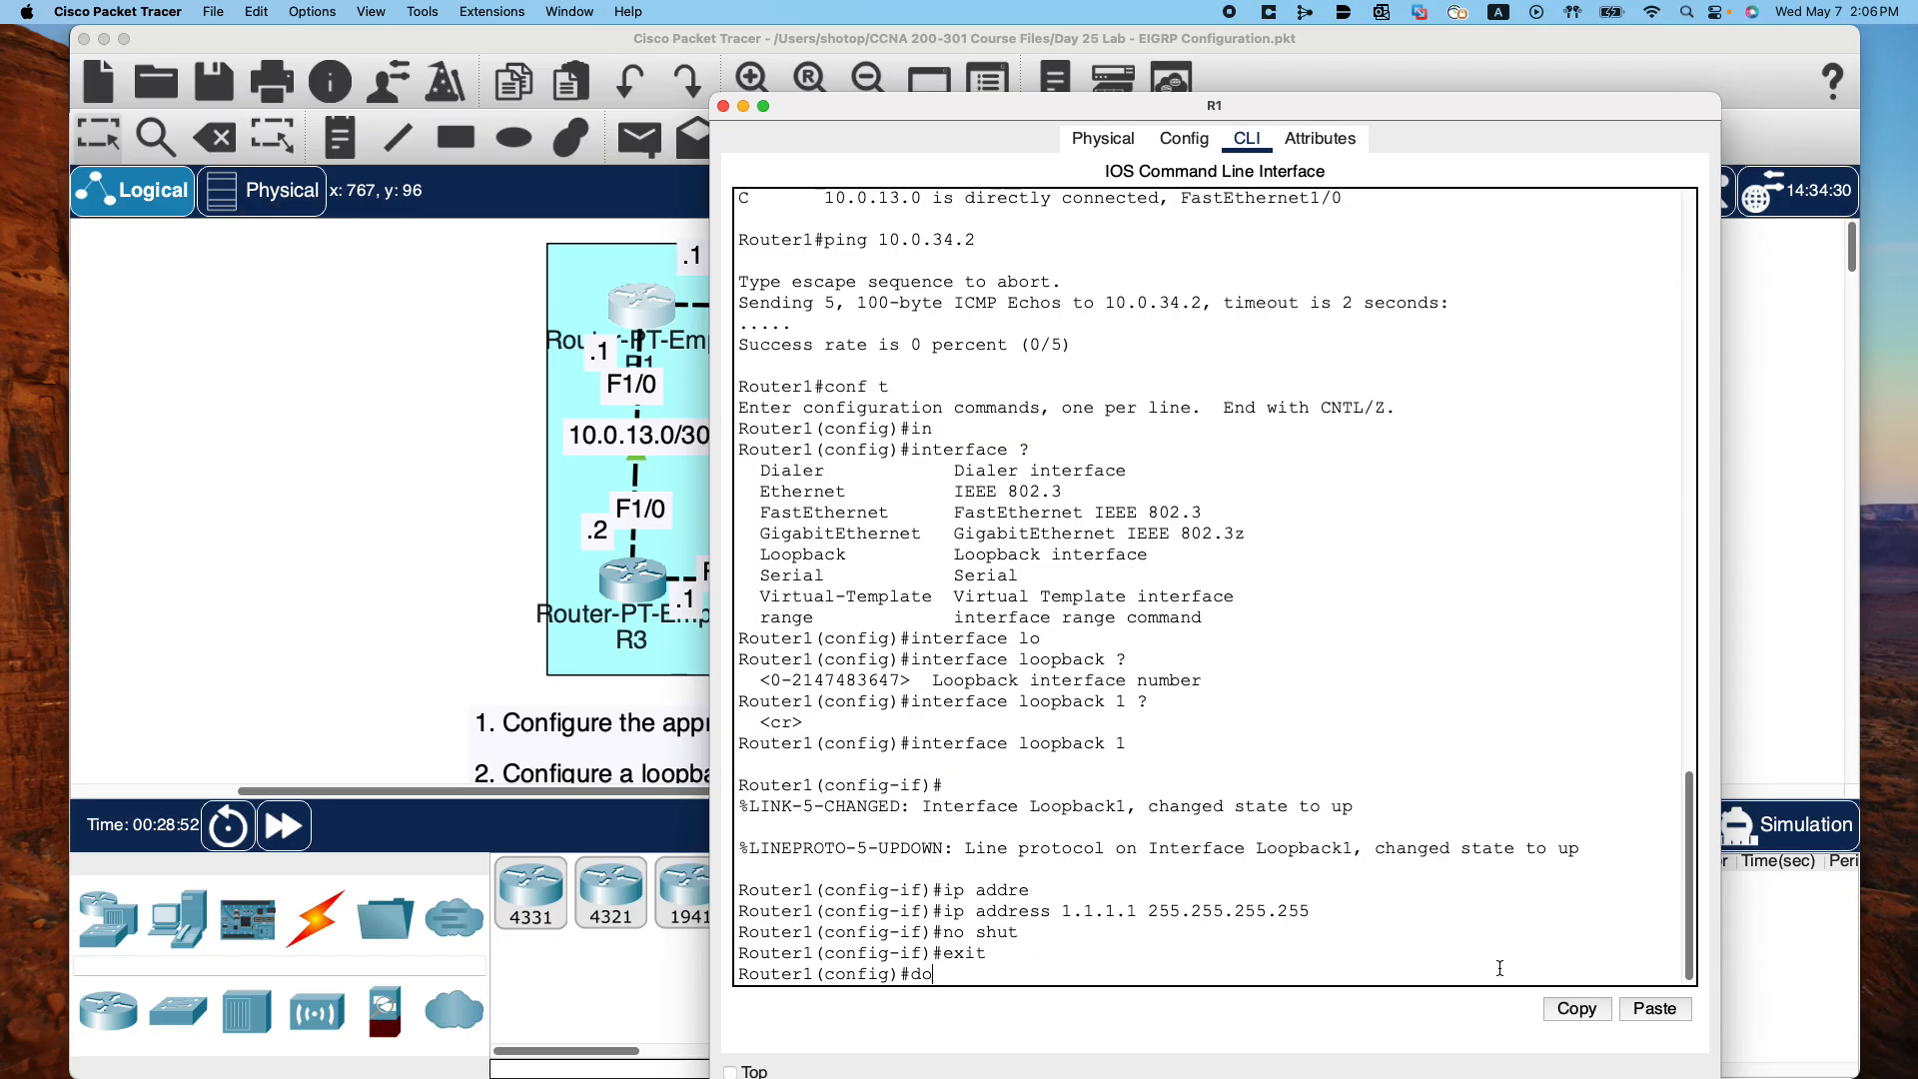
{"action": "type", "text": "o sho"}
{"action": "key", "text": "Tab"}
{"action": "type", "text": "i"}
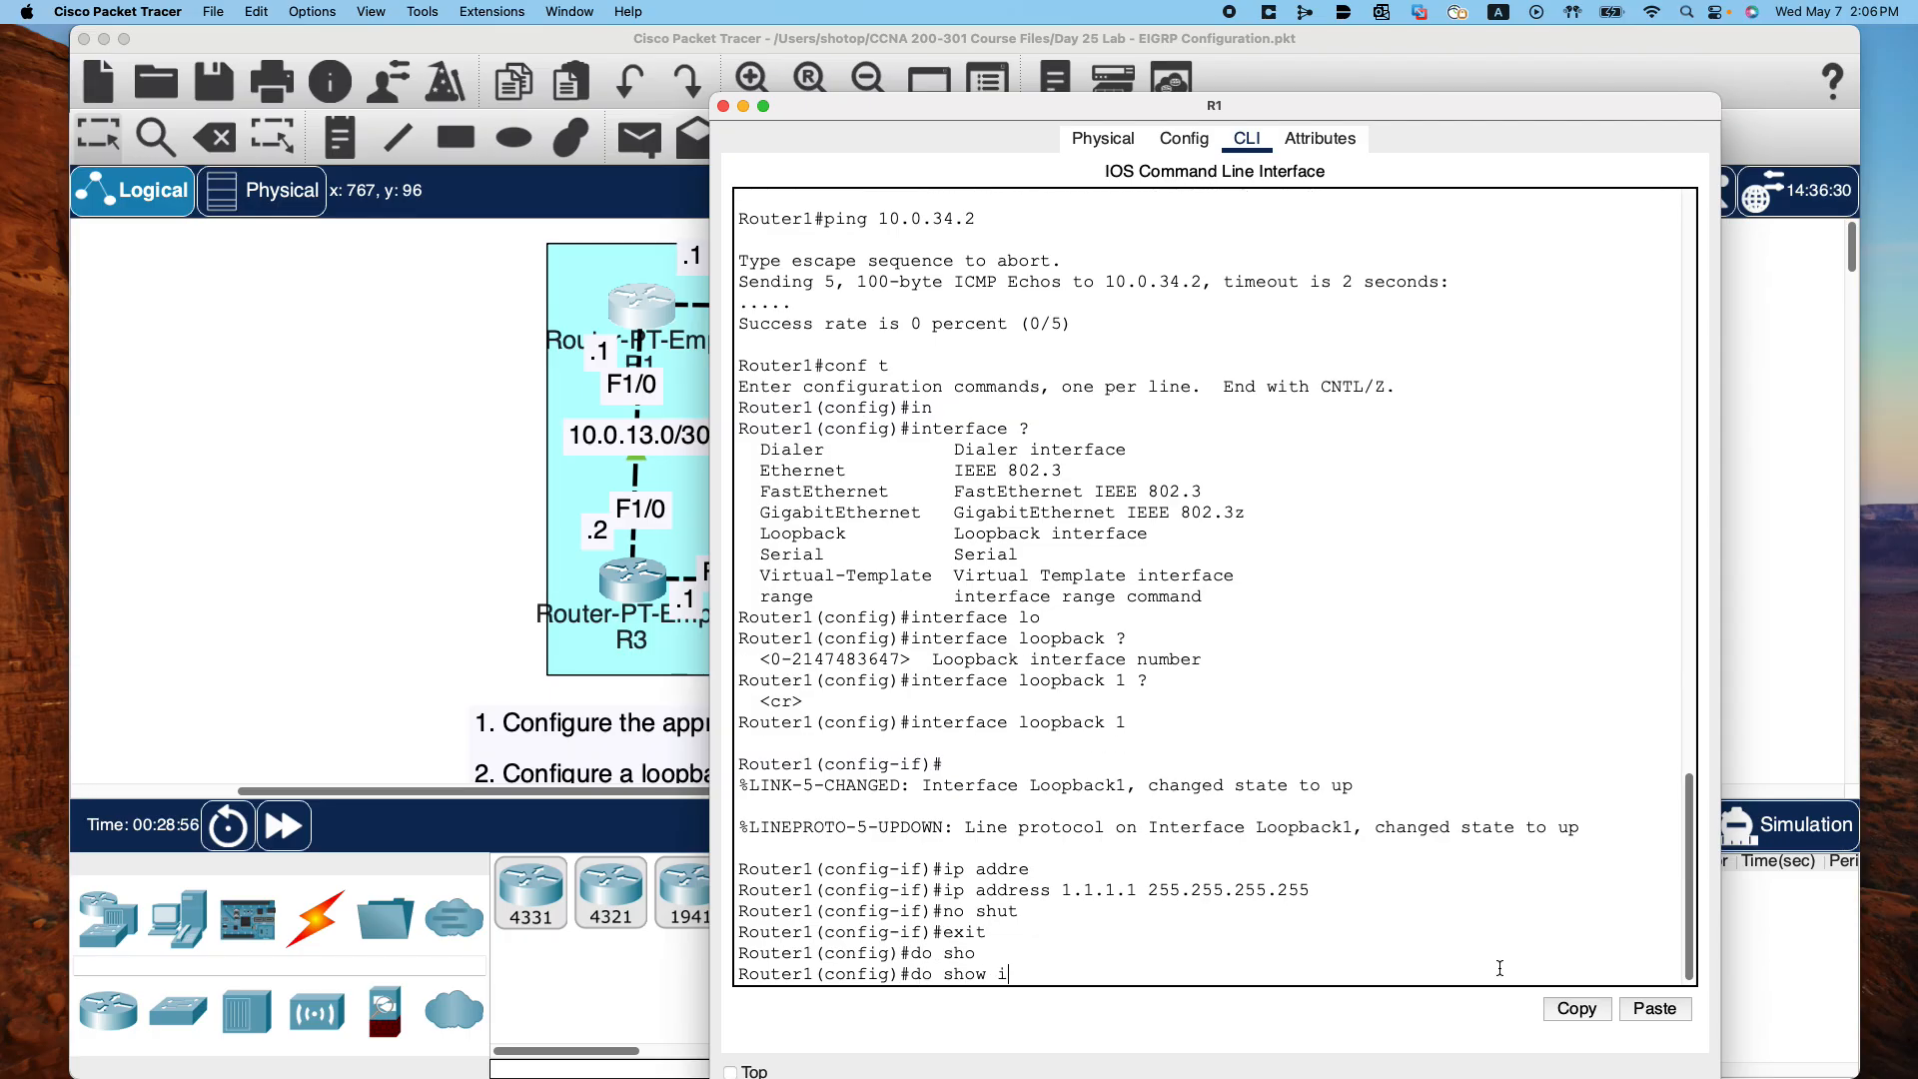
{"action": "type", "text": "p inter"}
{"action": "key", "text": "Tab"}
{"action": "type", "text": "fac"}
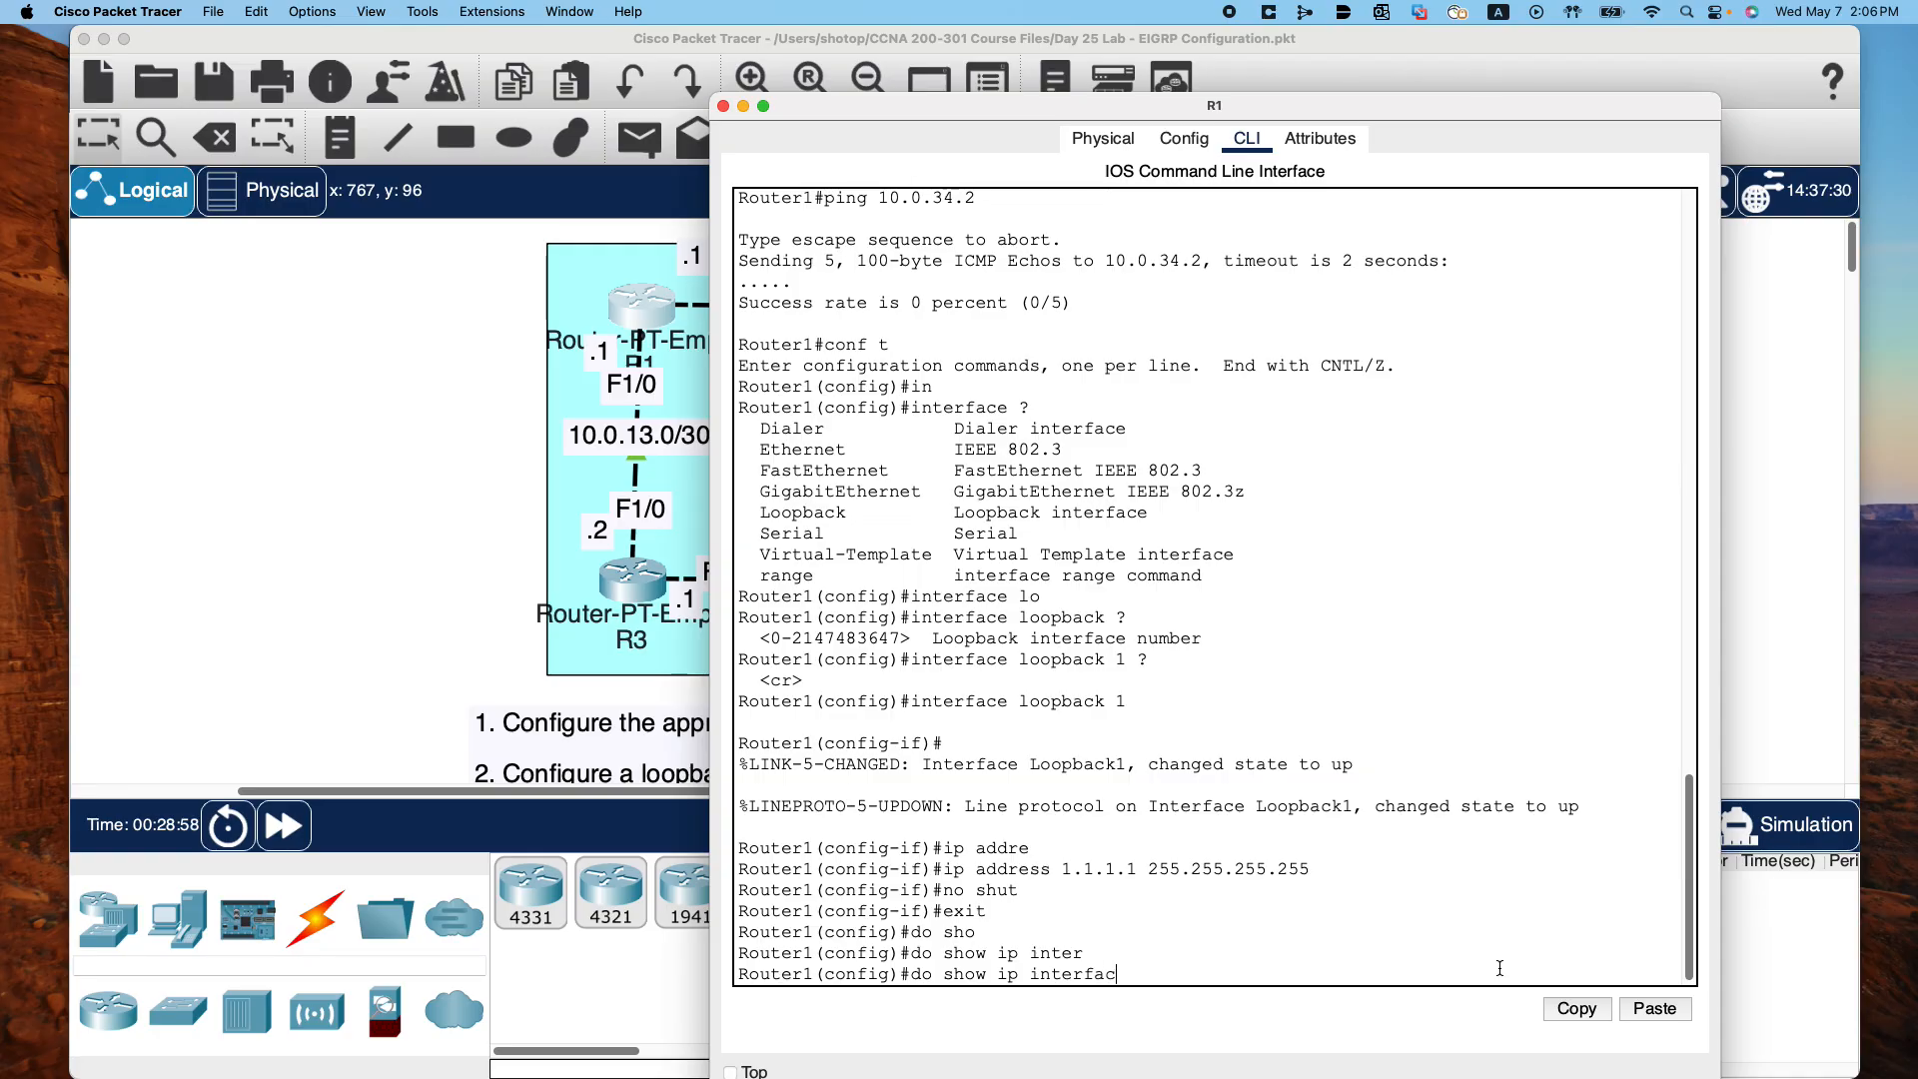
{"action": "type", "text": "e brief"}
{"action": "key", "text": "Return"}
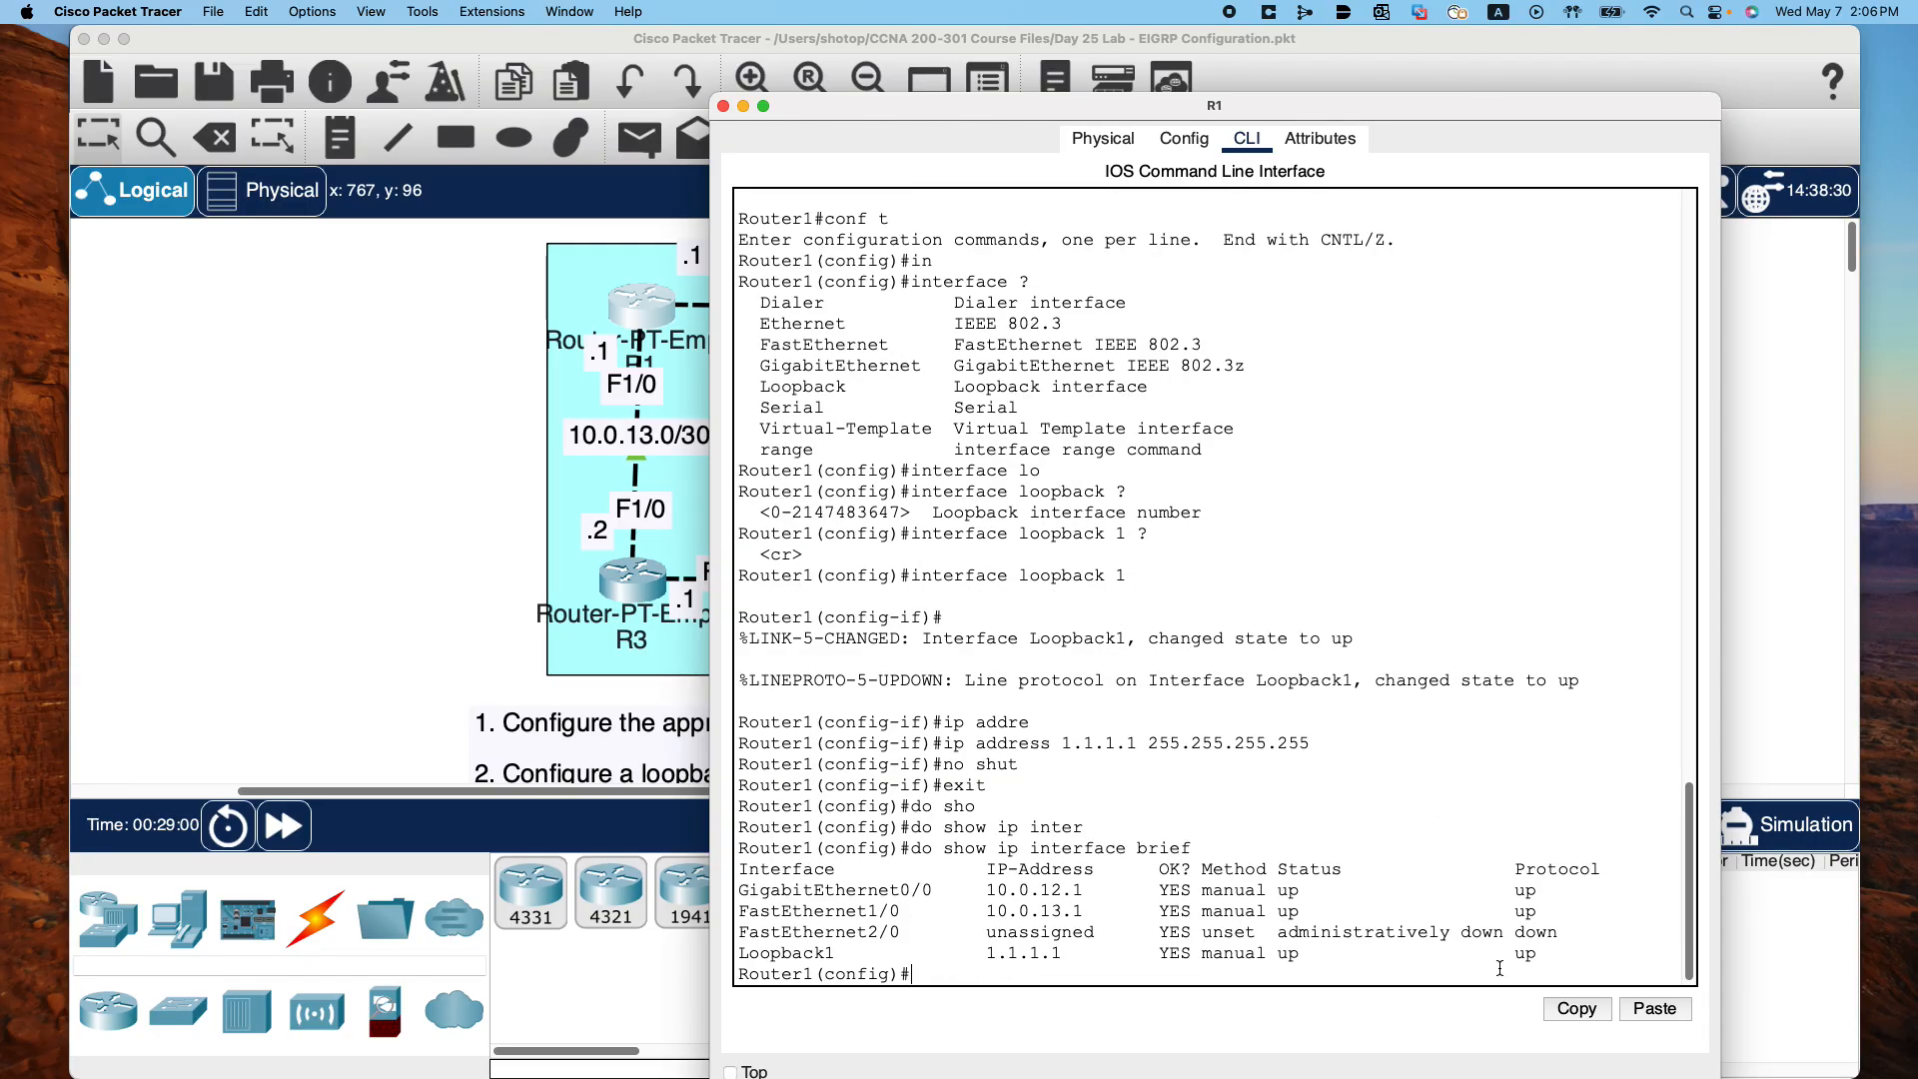
{"action": "left_click", "coordinate": [724, 106]}
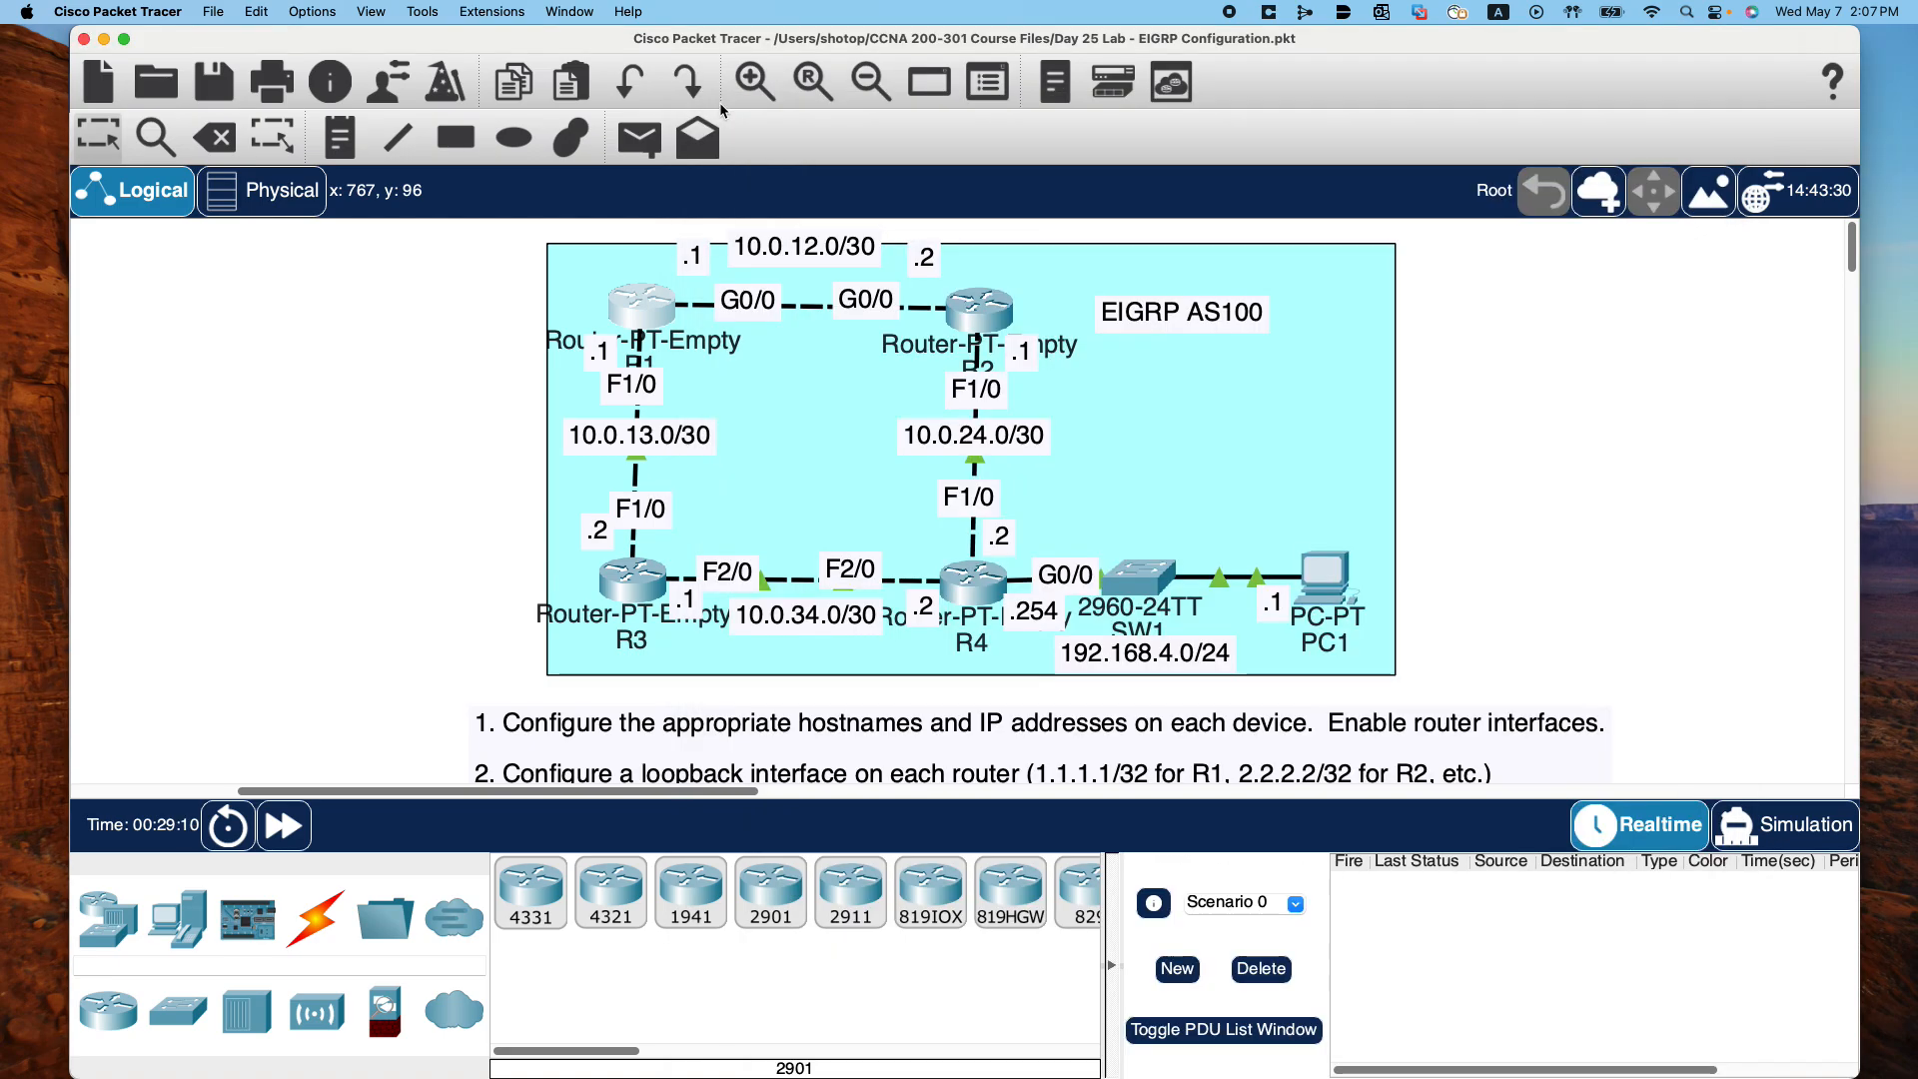
Open R2's command line and enter privileged EXEC mode and global configuration mode with en and conf t
{"action": "left_click", "coordinate": [984, 317]}
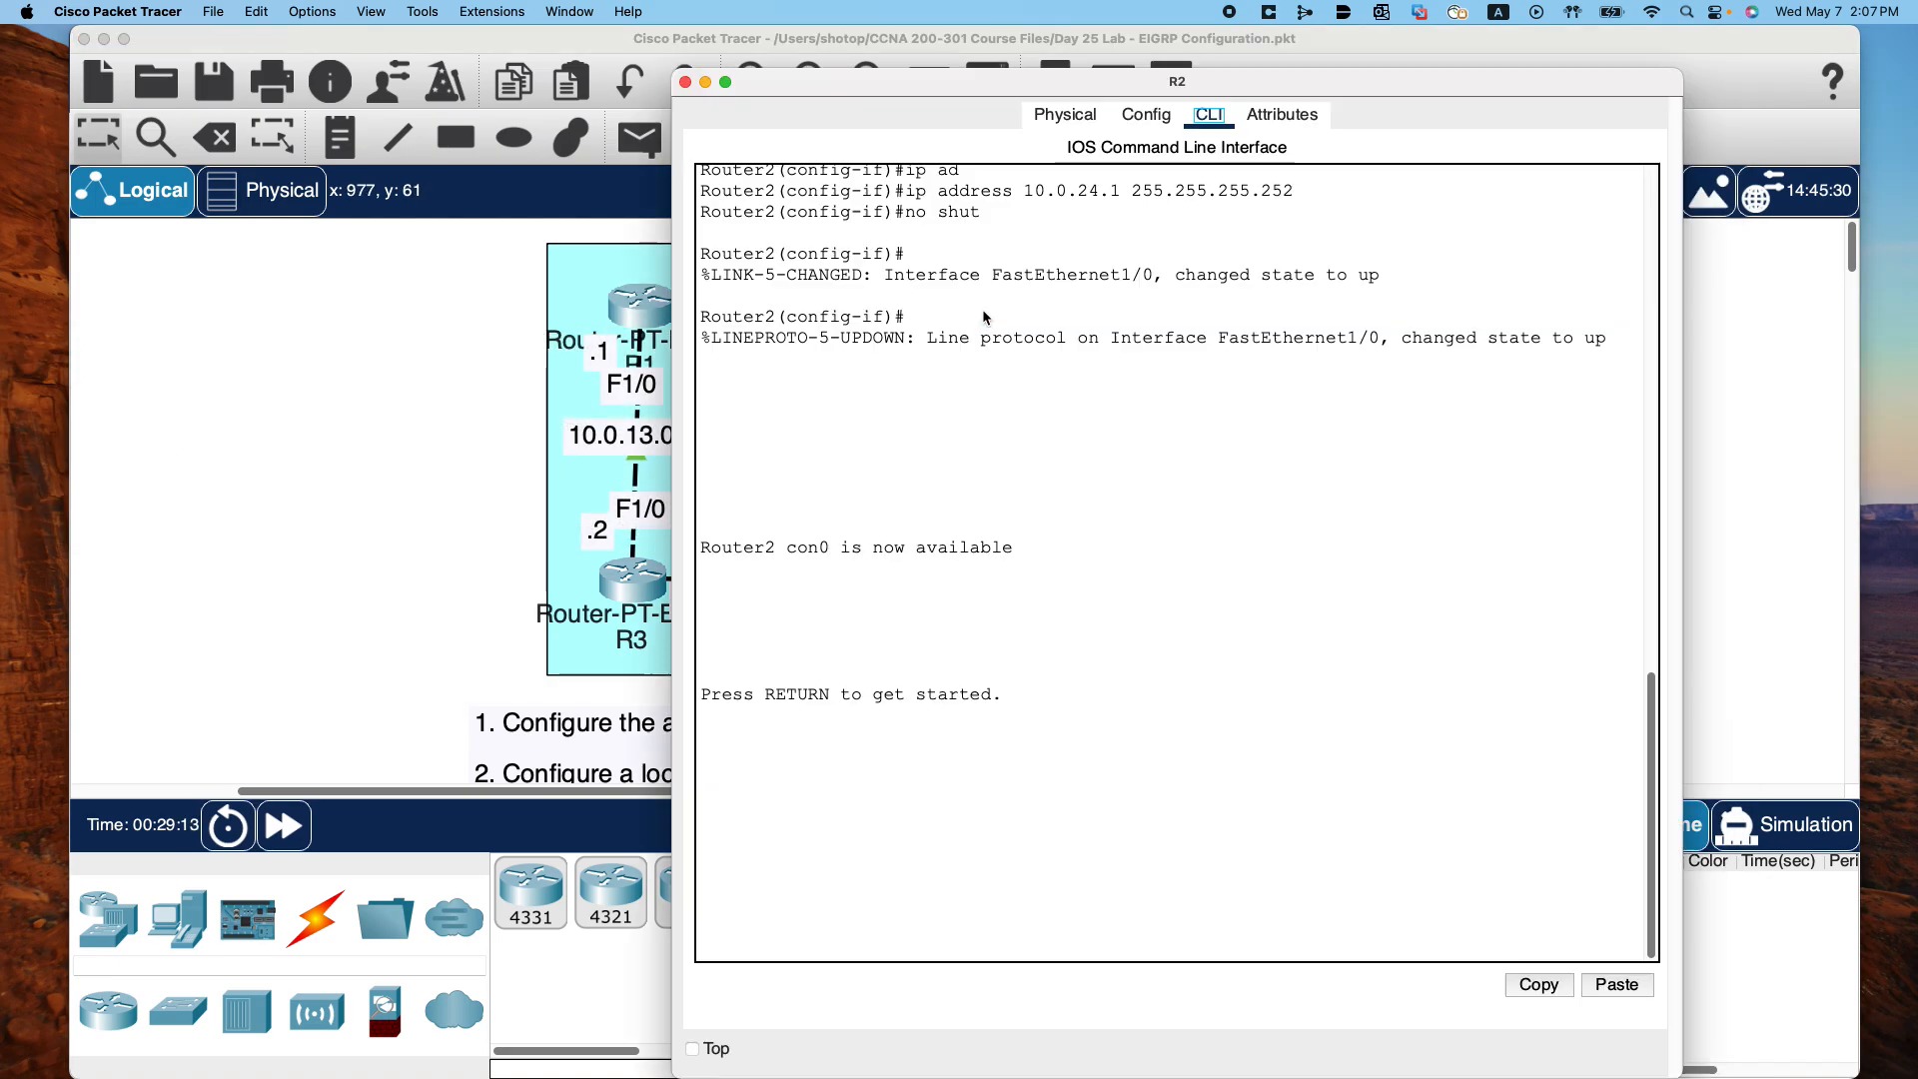
{"action": "key", "text": "Return"}
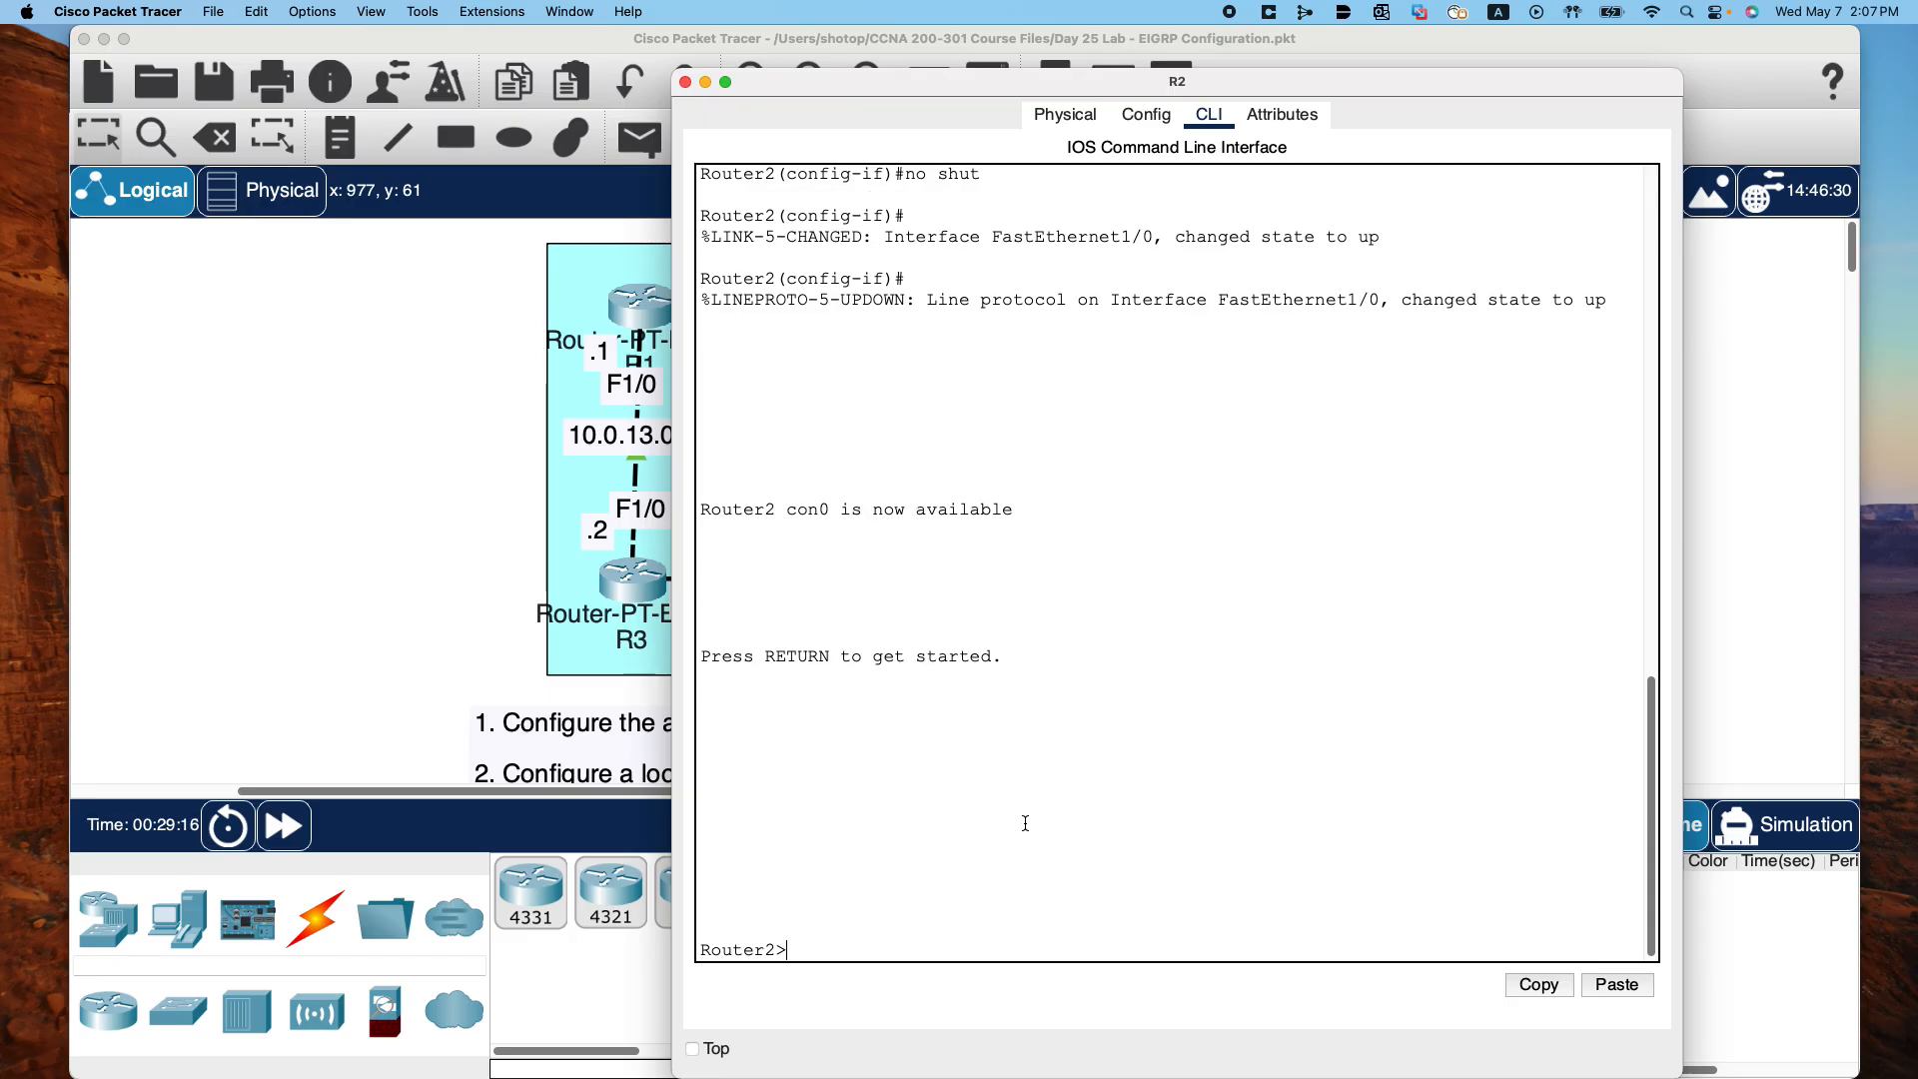
{"action": "type", "text": "en"}
{"action": "key", "text": "Return"}
{"action": "type", "text": "conf t"}
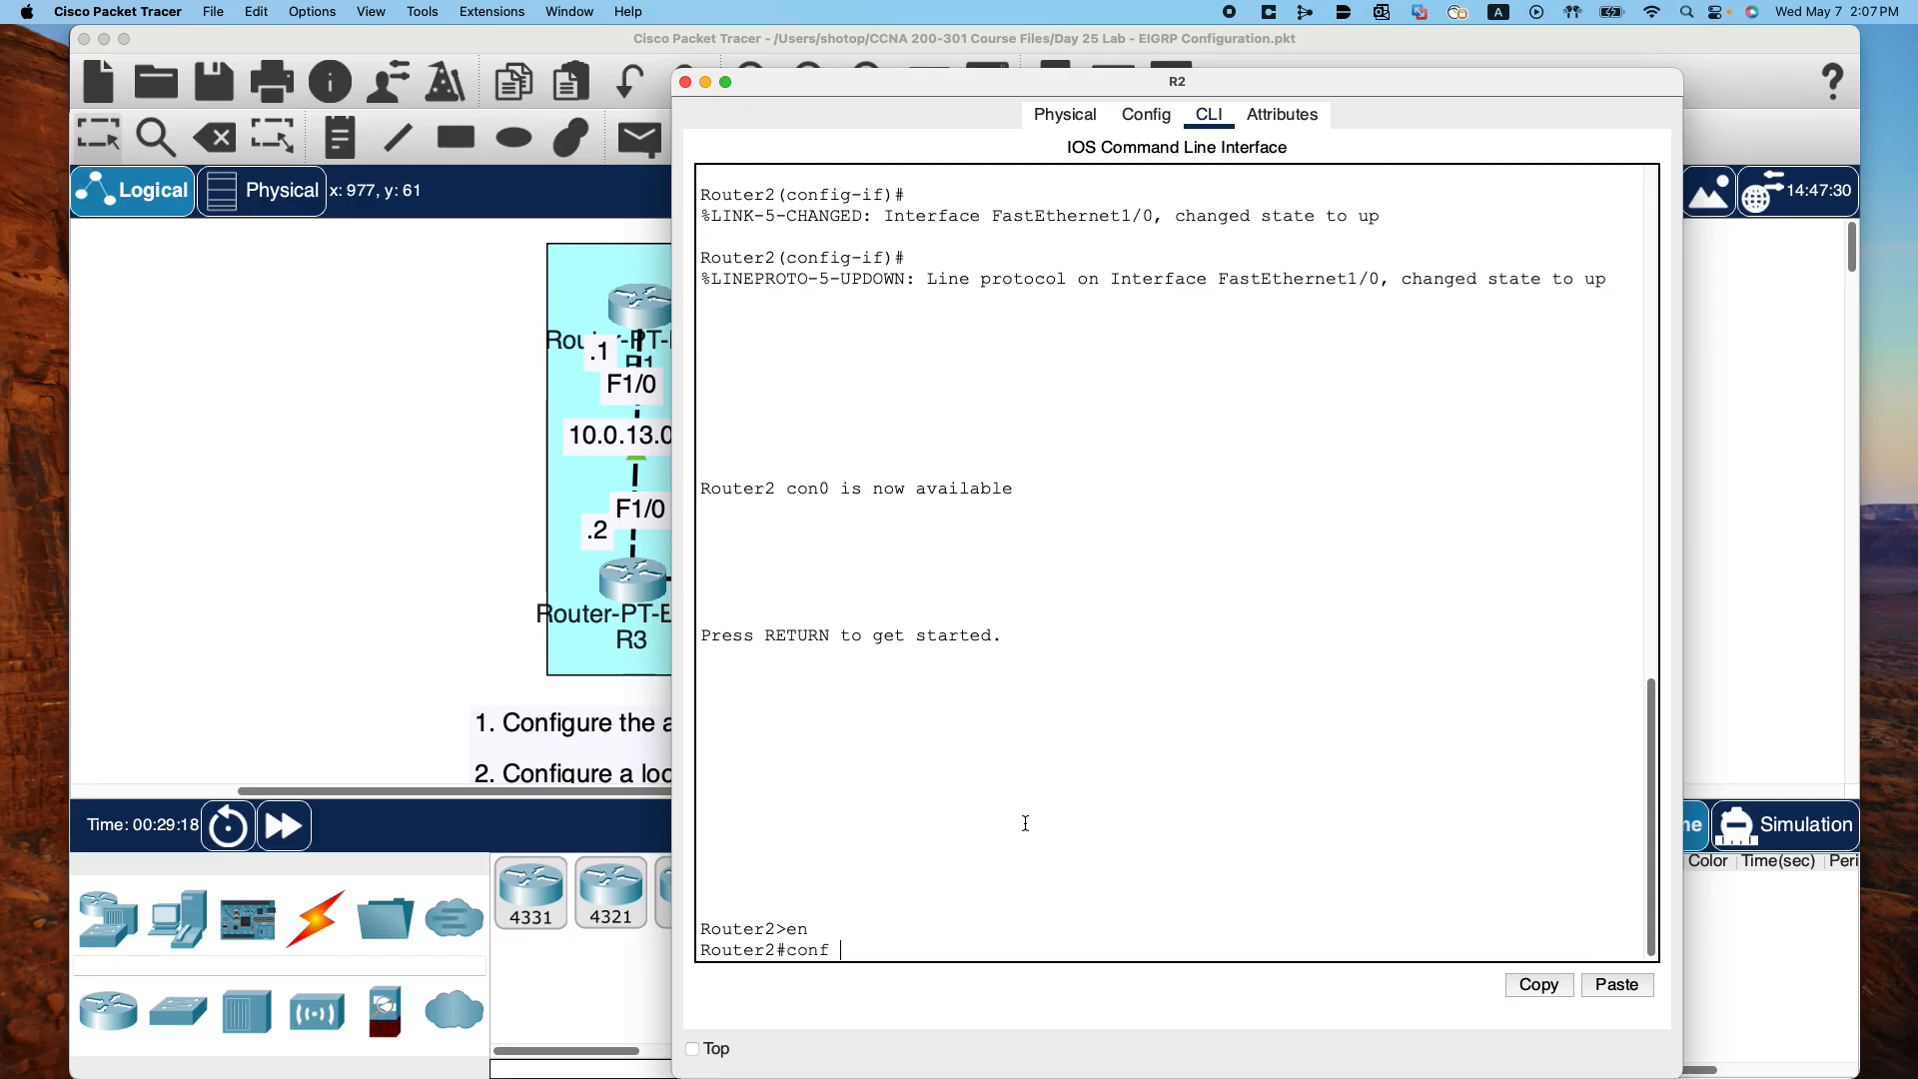
{"action": "key", "text": "Return"}
Create interface loopback 2 on Router2 and enter its interface configuration mode
{"action": "type", "text": "inte"}
{"action": "key", "text": "Tab"}
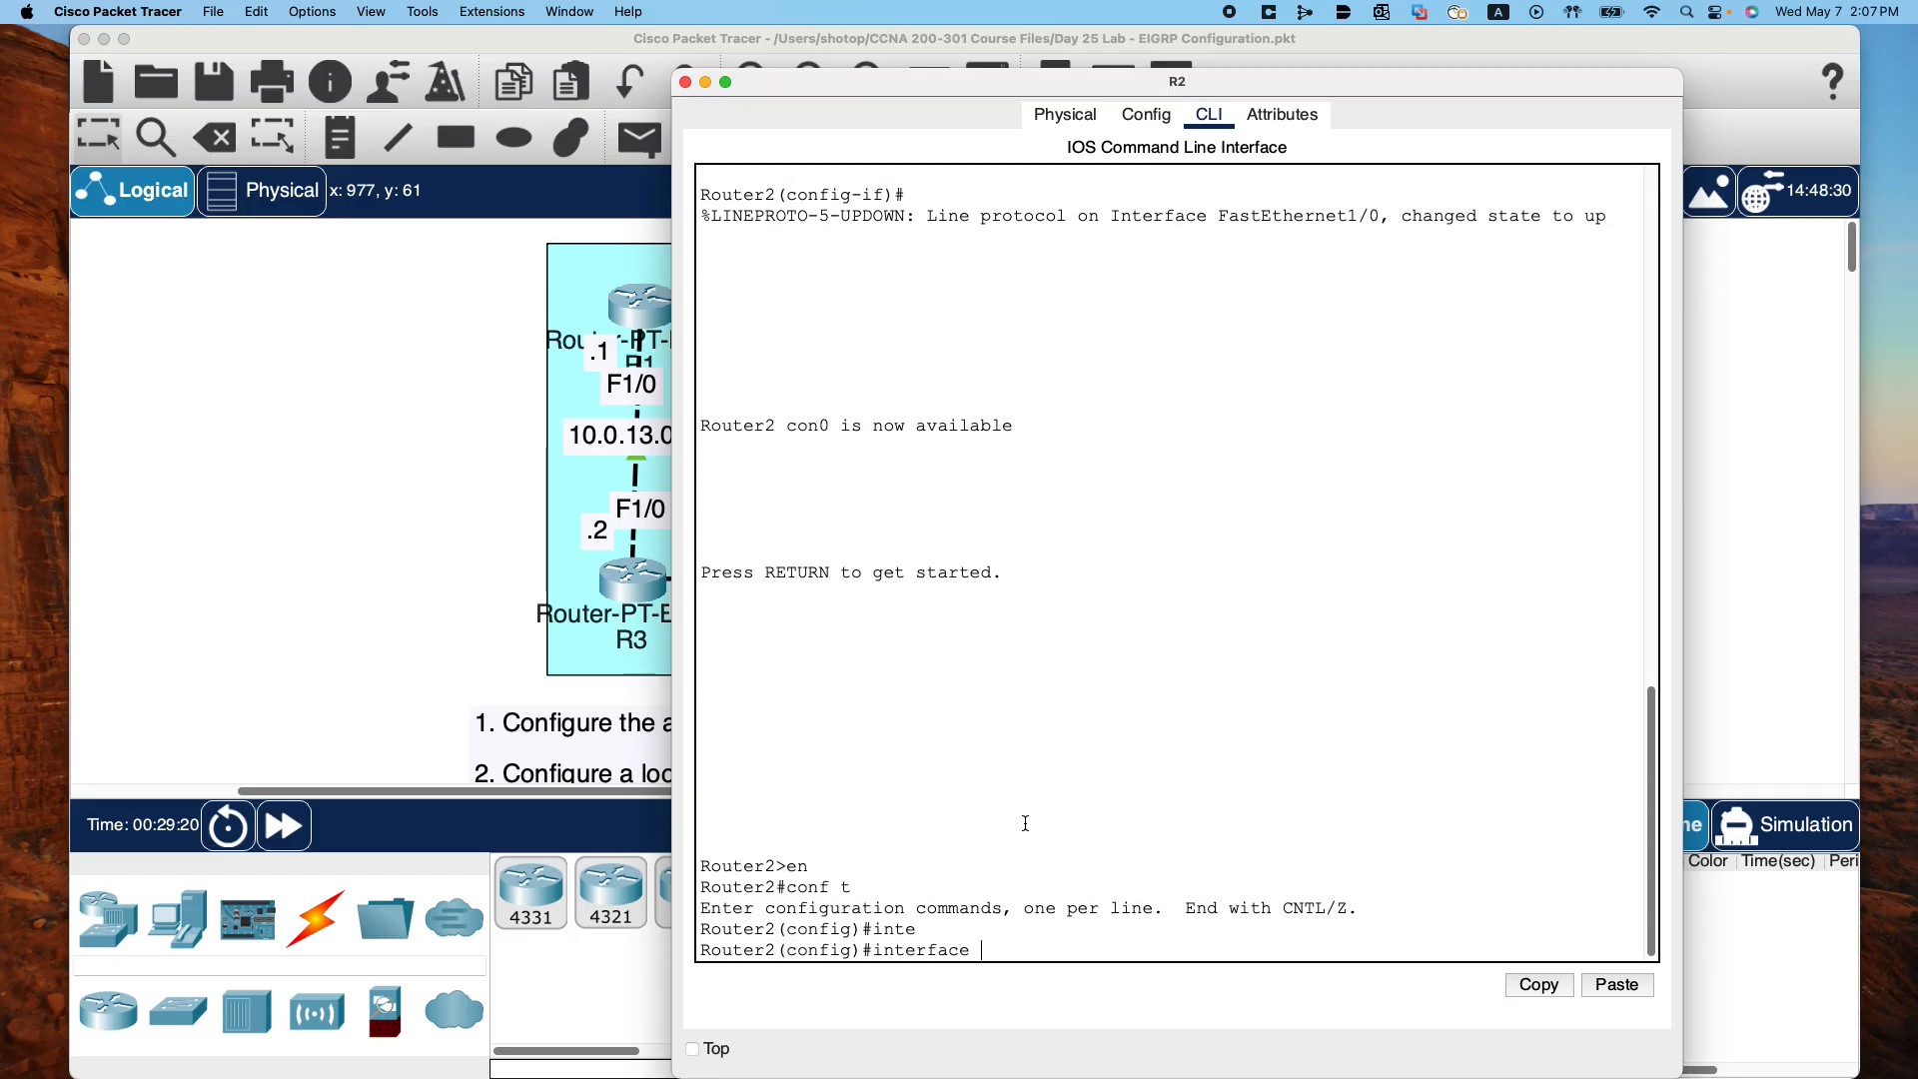
{"action": "type", "text": "lo"}
{"action": "key", "text": "Tab"}
{"action": "type", "text": "2"}
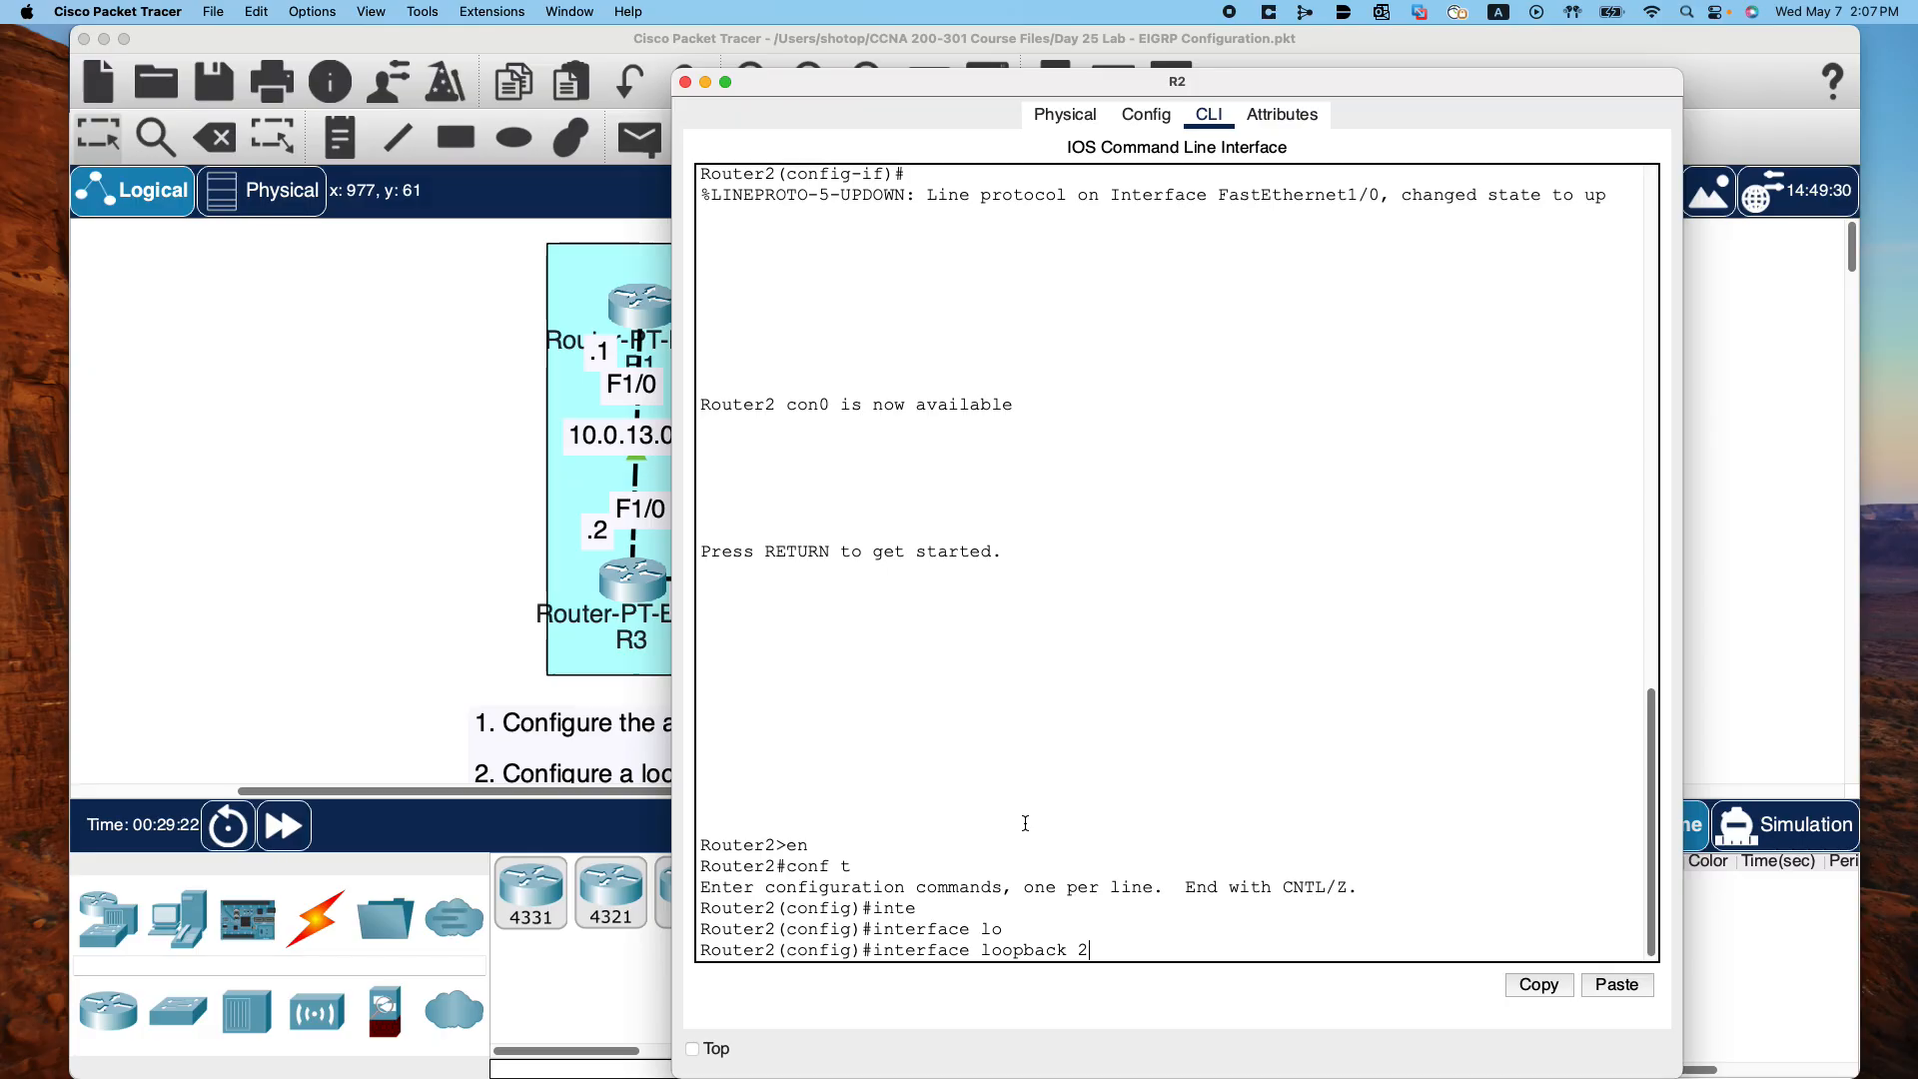
{"action": "key", "text": "Return"}
{"action": "key", "text": "Return"}
Assign IP address 2.2.2.2 with mask 255.255.255.255 to Router2's loopback 2 and enable it with no shut
{"action": "type", "text": "ip ad"}
{"action": "key", "text": "Tab"}
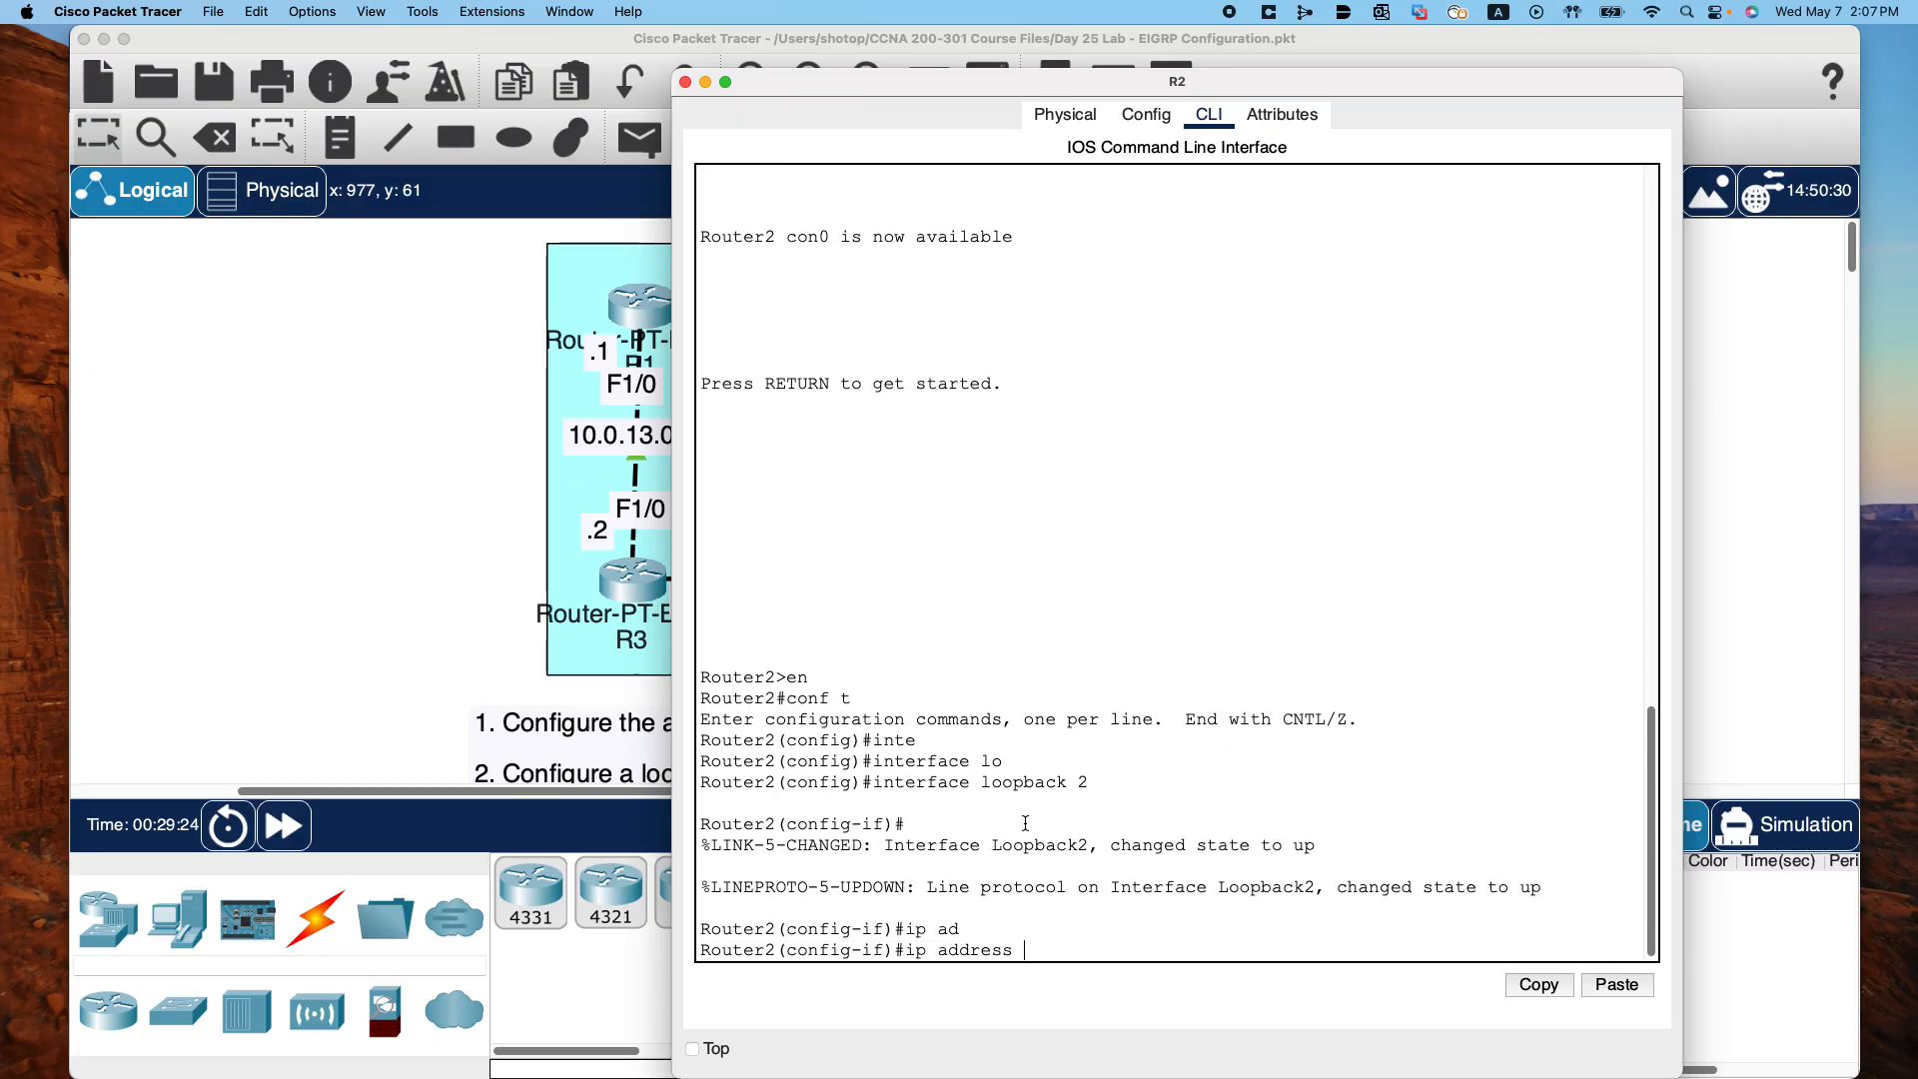
{"action": "type", "text": "2.2.2"}
{"action": "type", "text": " 255.25"}
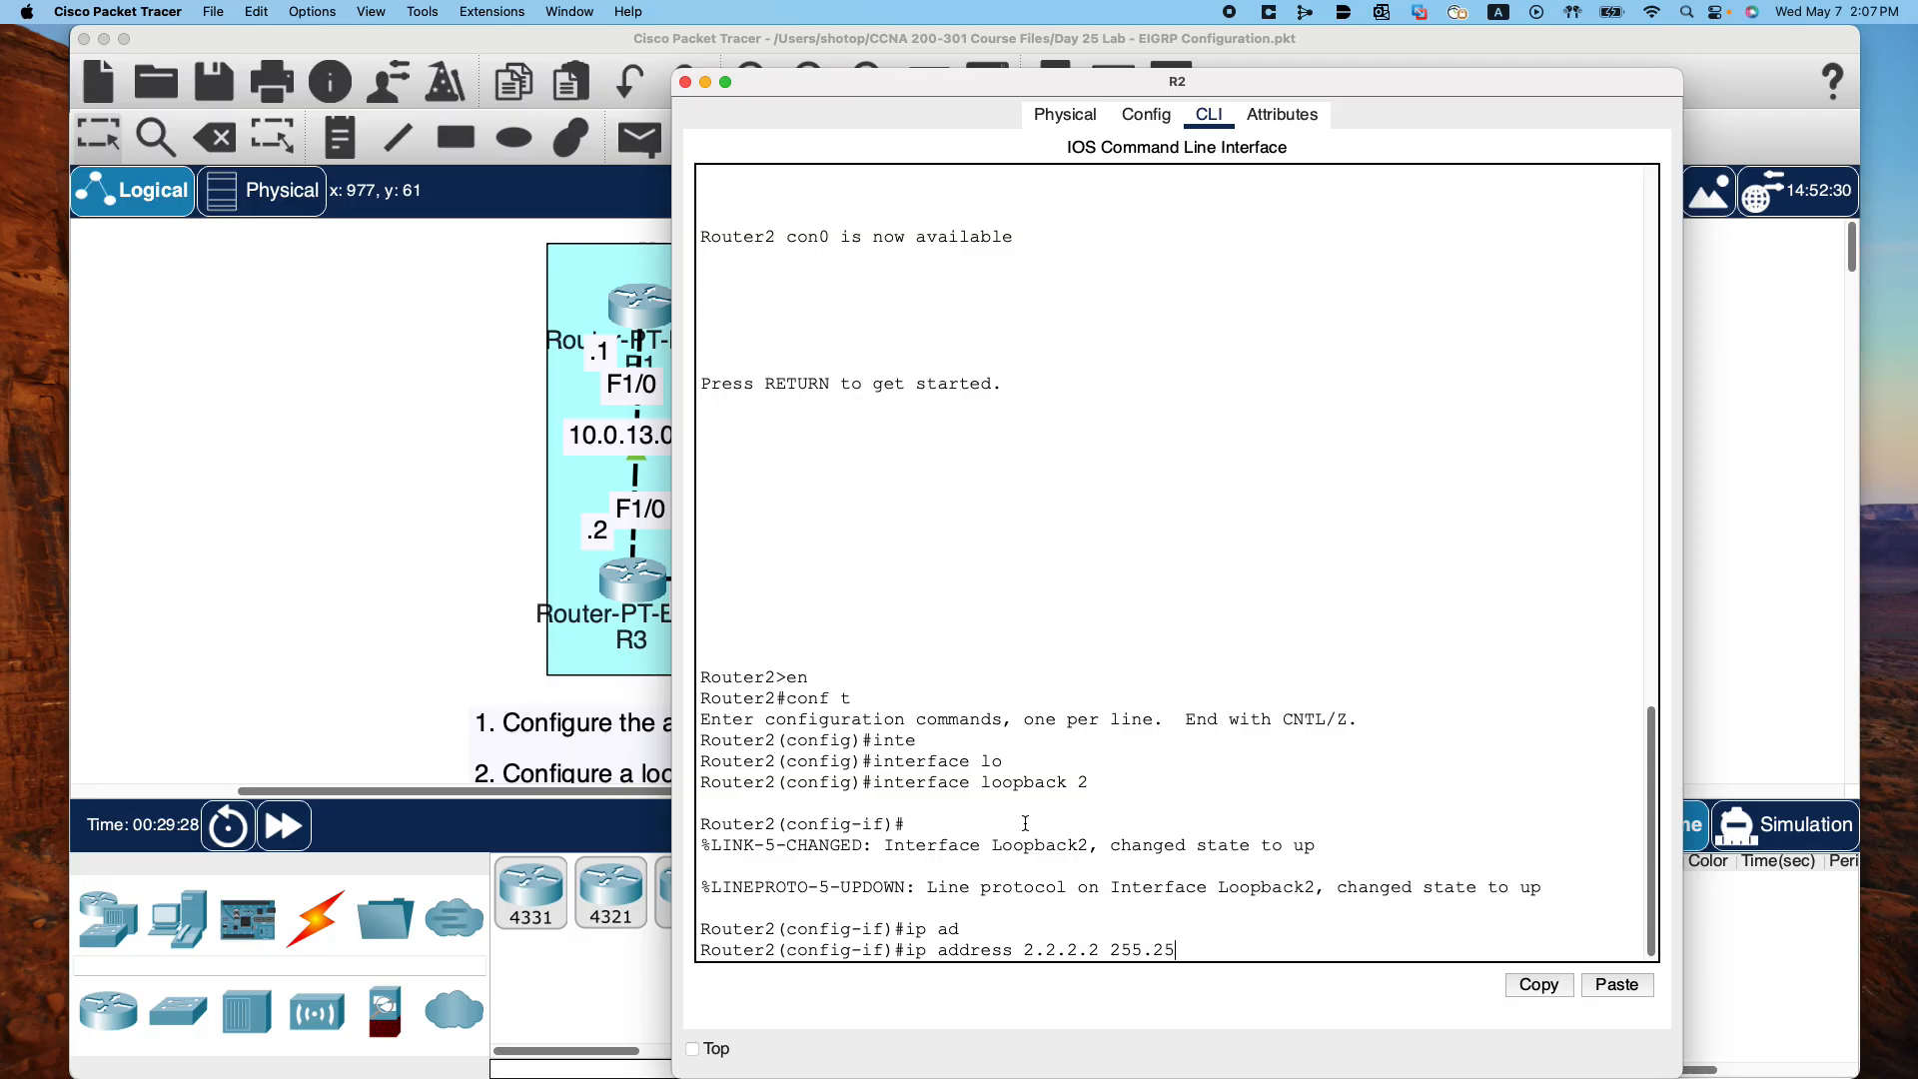
{"action": "type", "text": "5.255.255"}
{"action": "key", "text": "Return"}
{"action": "type", "text": "no shut"}
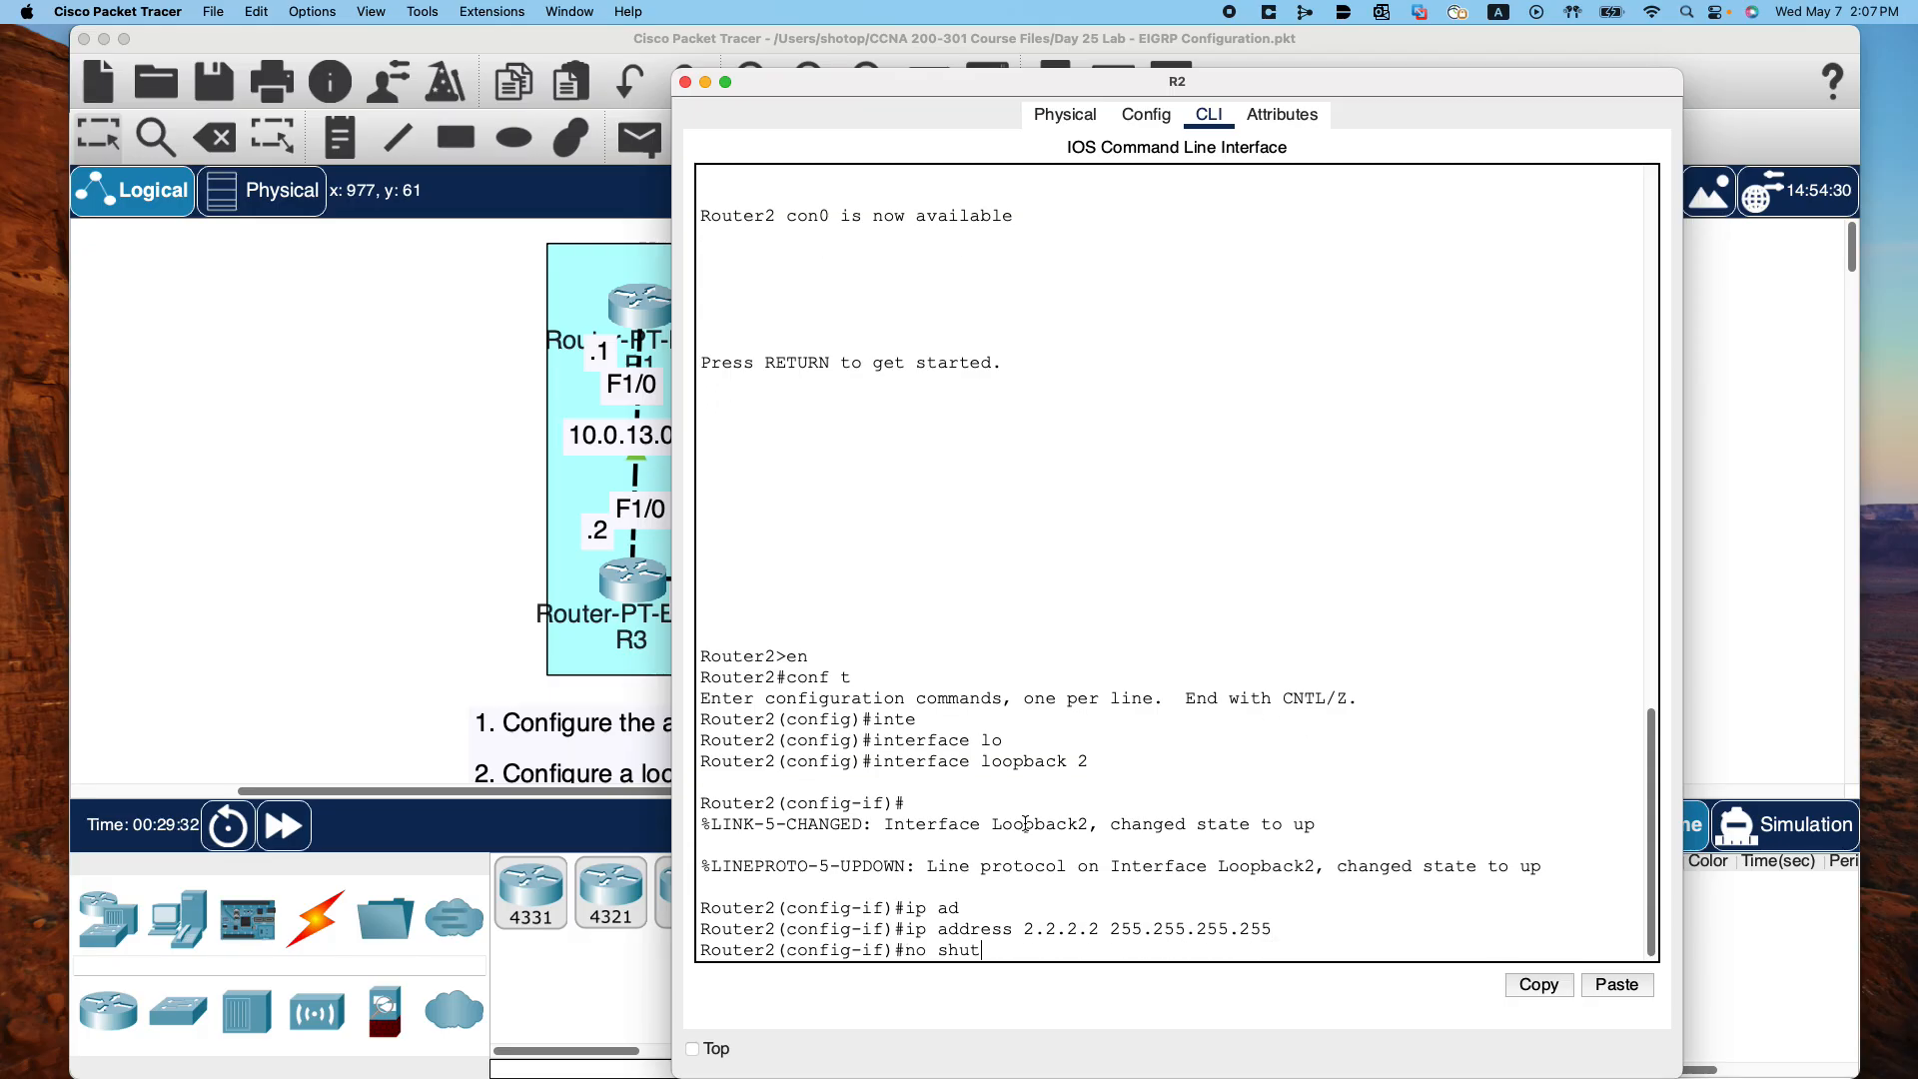
{"action": "key", "text": "Return"}
Exit Router2's loopback interface configuration and return to global configuration mode
{"action": "type", "text": "eixt"}
{"action": "key", "text": "Return"}
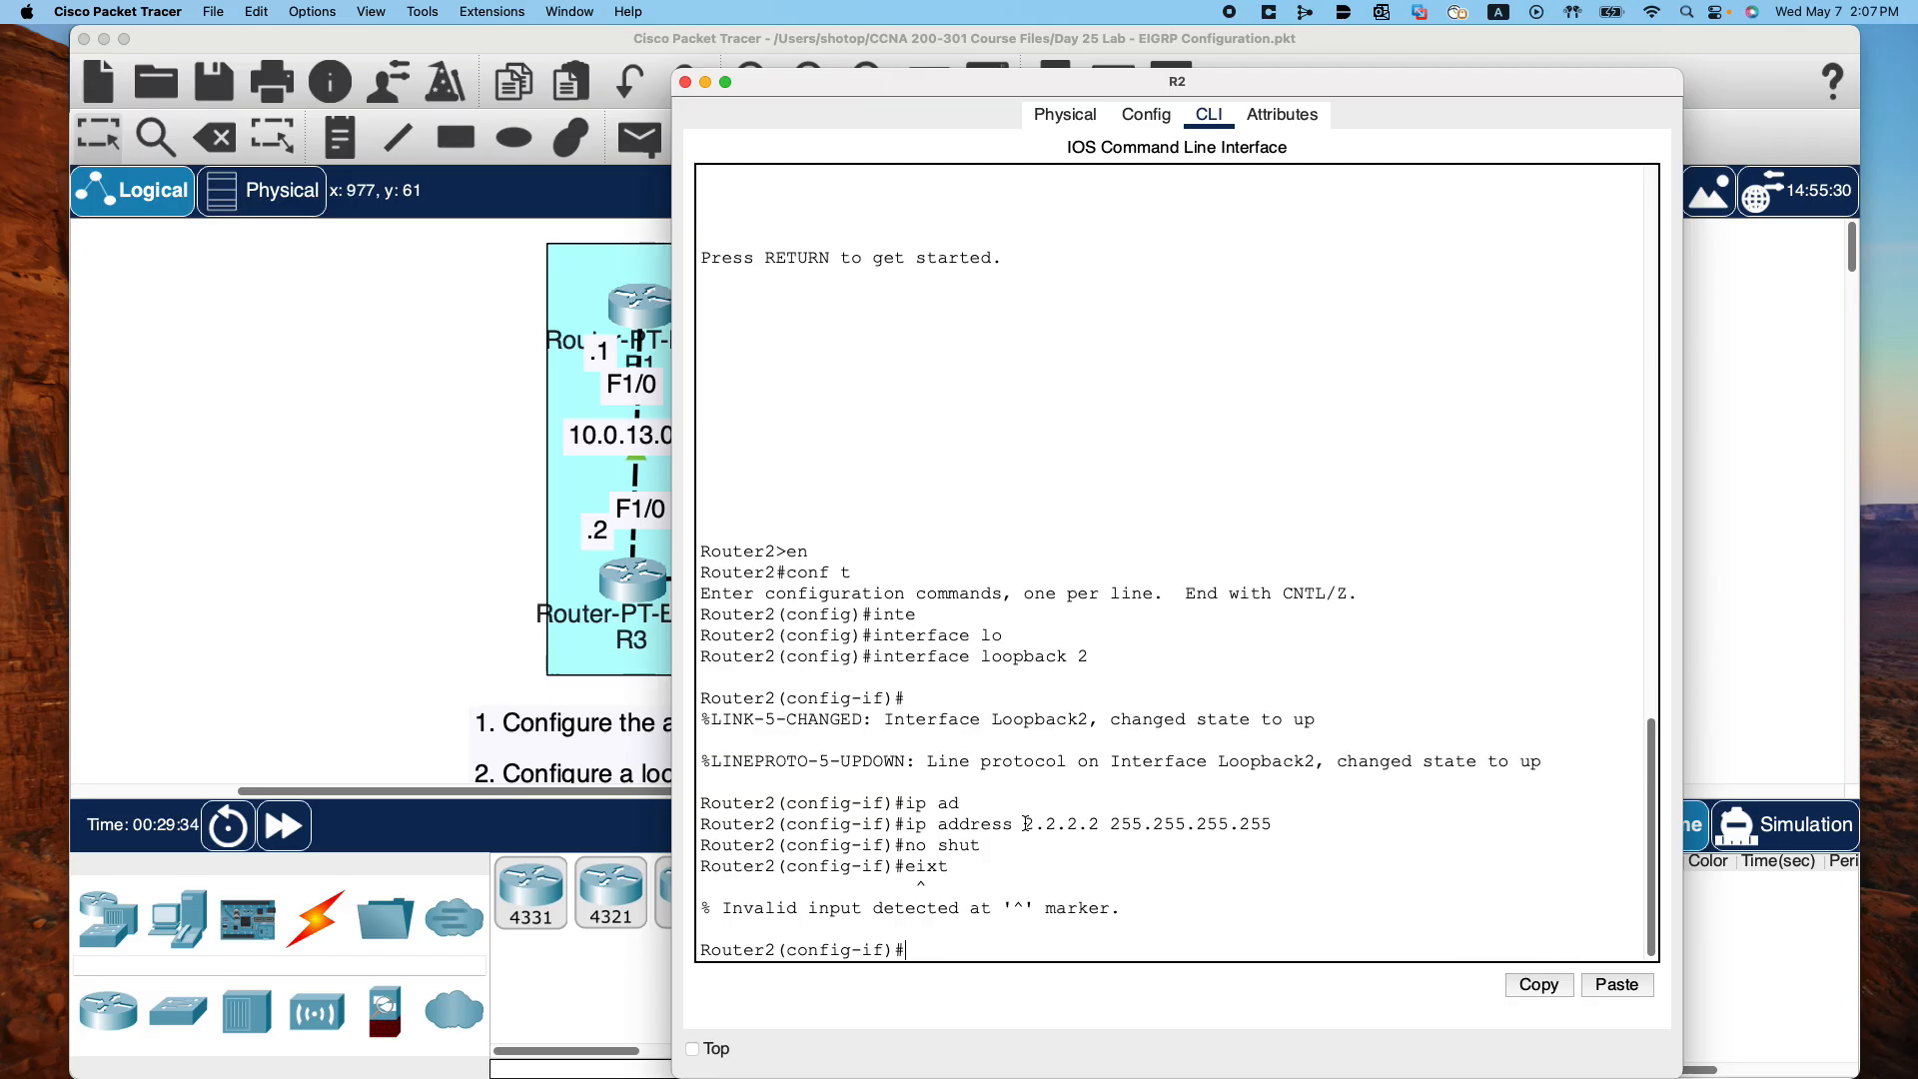
{"action": "type", "text": "exit"}
{"action": "key", "text": "Return"}
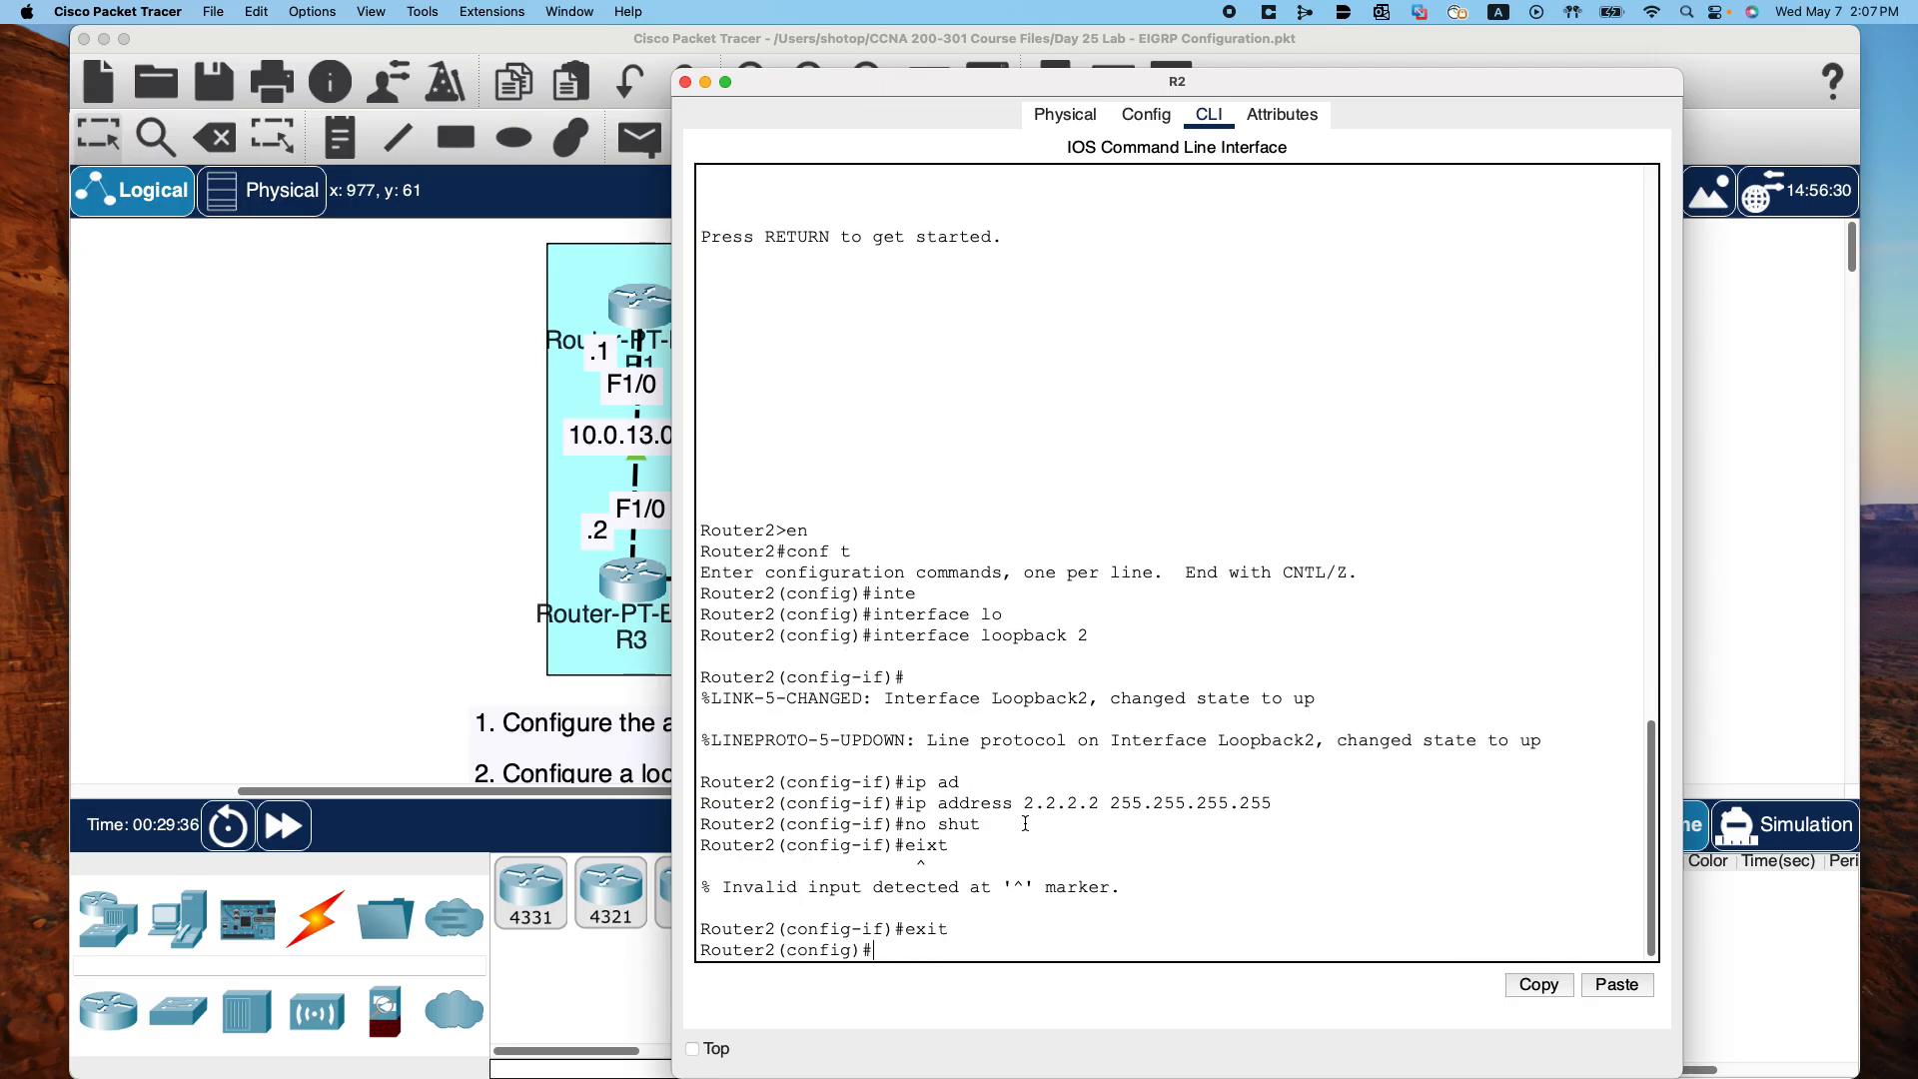
Check Router2's Loopback2 entry with do show ip interface brief, and close the R2 window
{"action": "type", "text": "do show ip interface breif"}
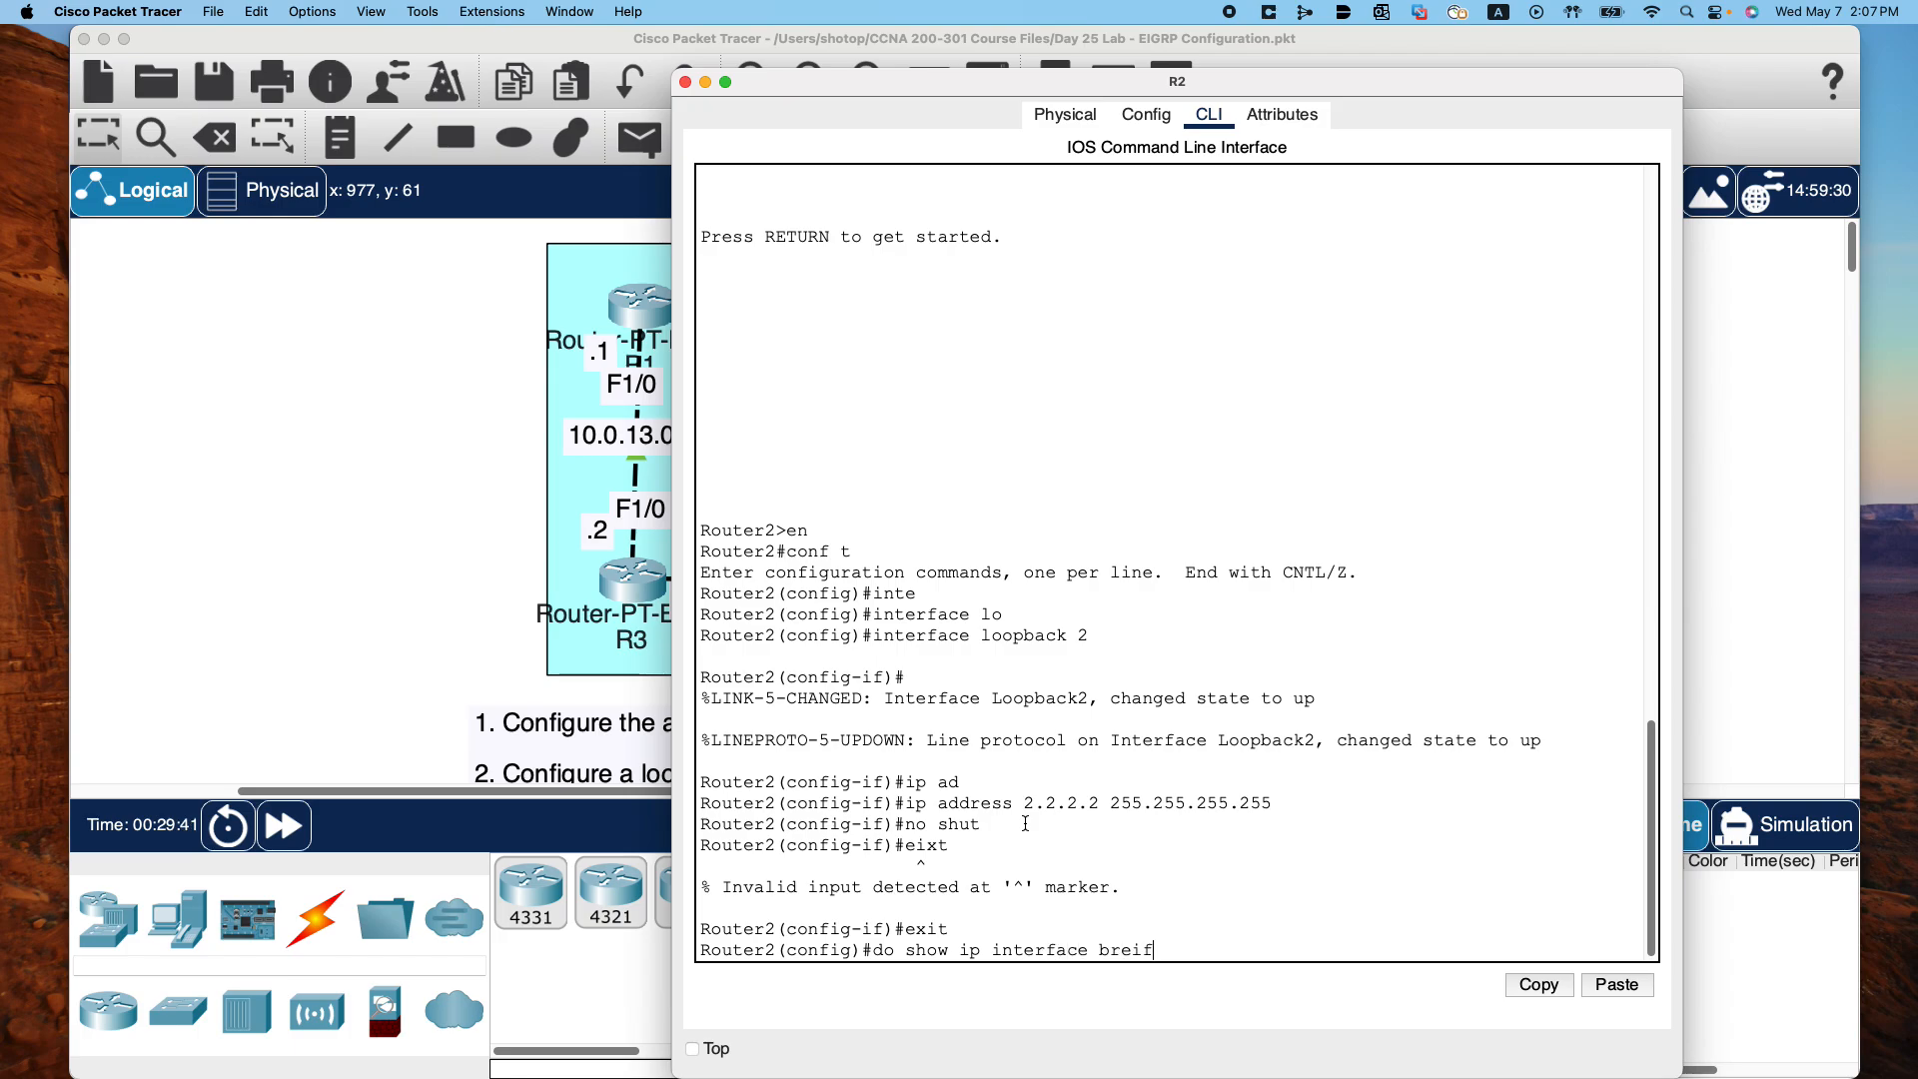
{"action": "key", "text": "BackSpace"}
{"action": "key", "text": "BackSpace"}
{"action": "key", "text": "BackSpace"}
{"action": "type", "text": "eif"}
{"action": "key", "text": "BackSpace"}
{"action": "key", "text": "BackSpace"}
{"action": "key", "text": "BackSpace"}
{"action": "type", "text": "ief"}
{"action": "key", "text": "Return"}
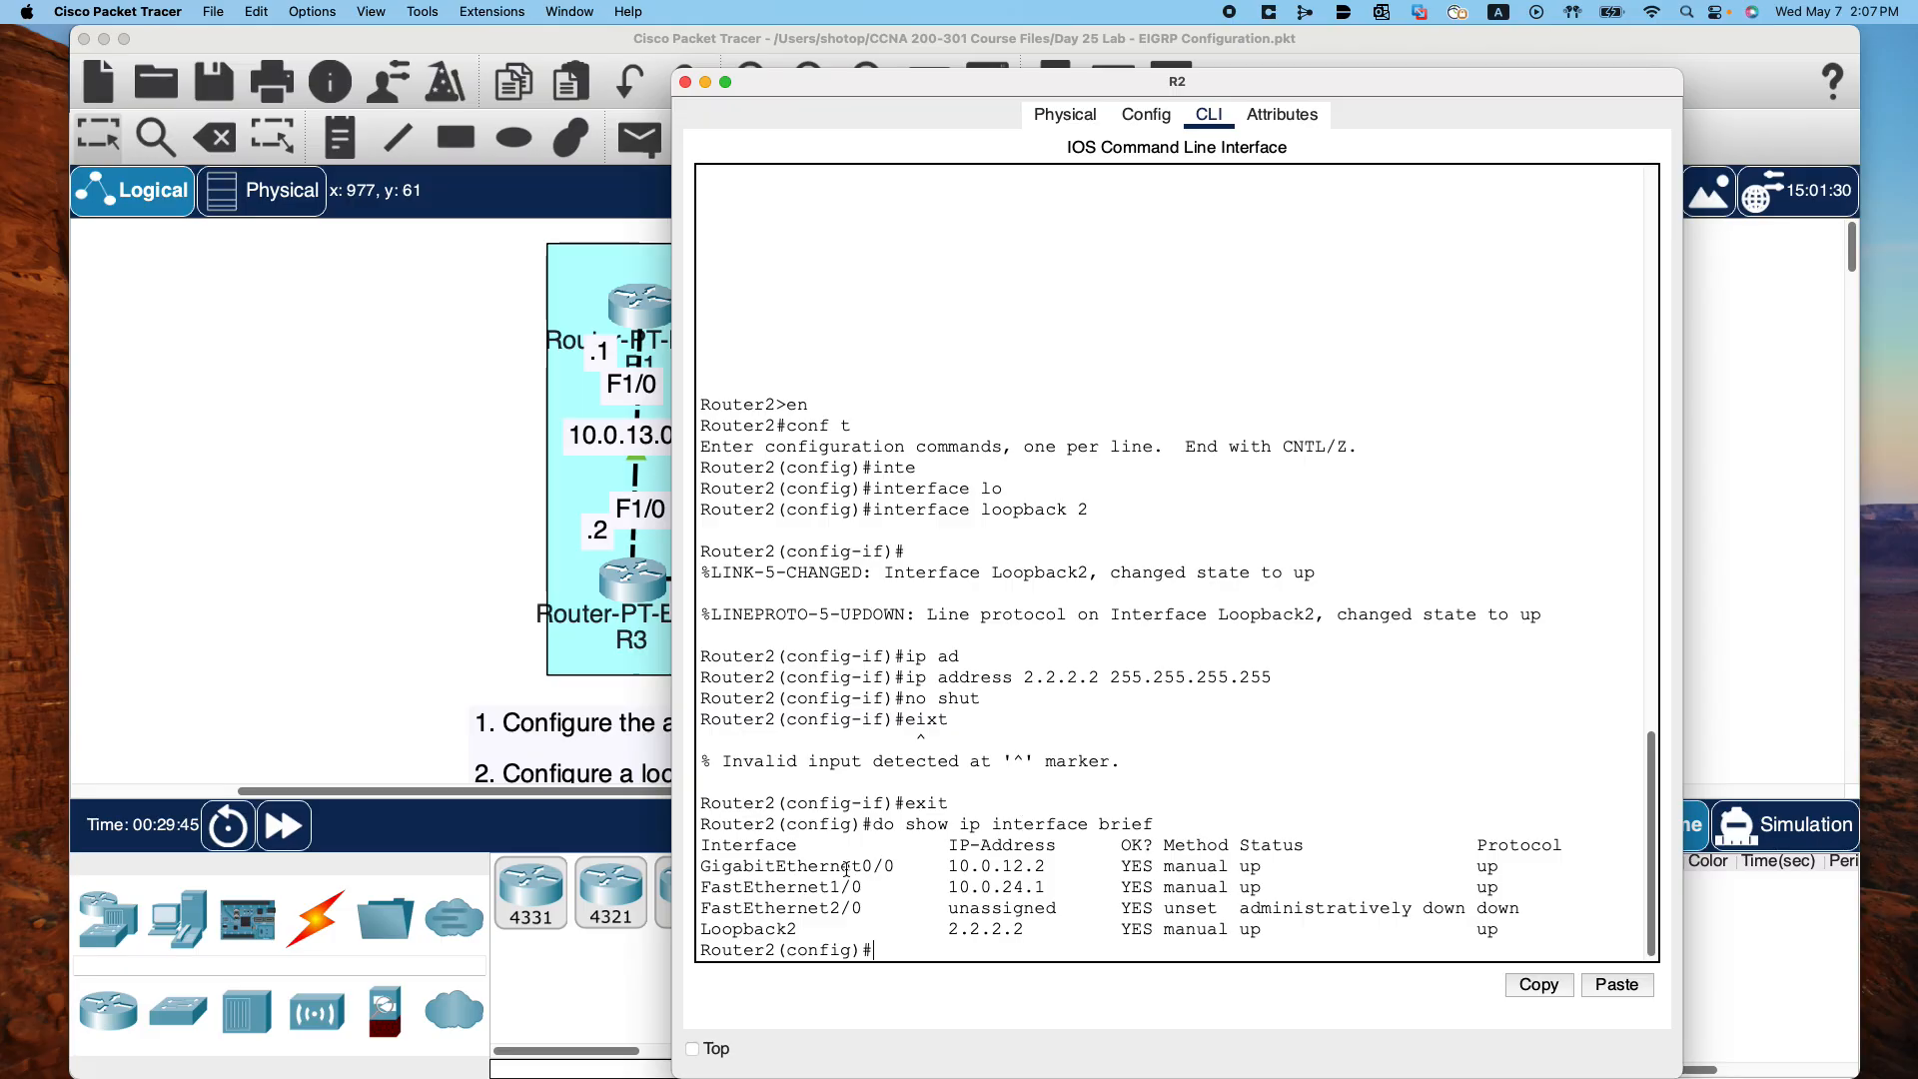
{"action": "double_click", "coordinate": [756, 929]}
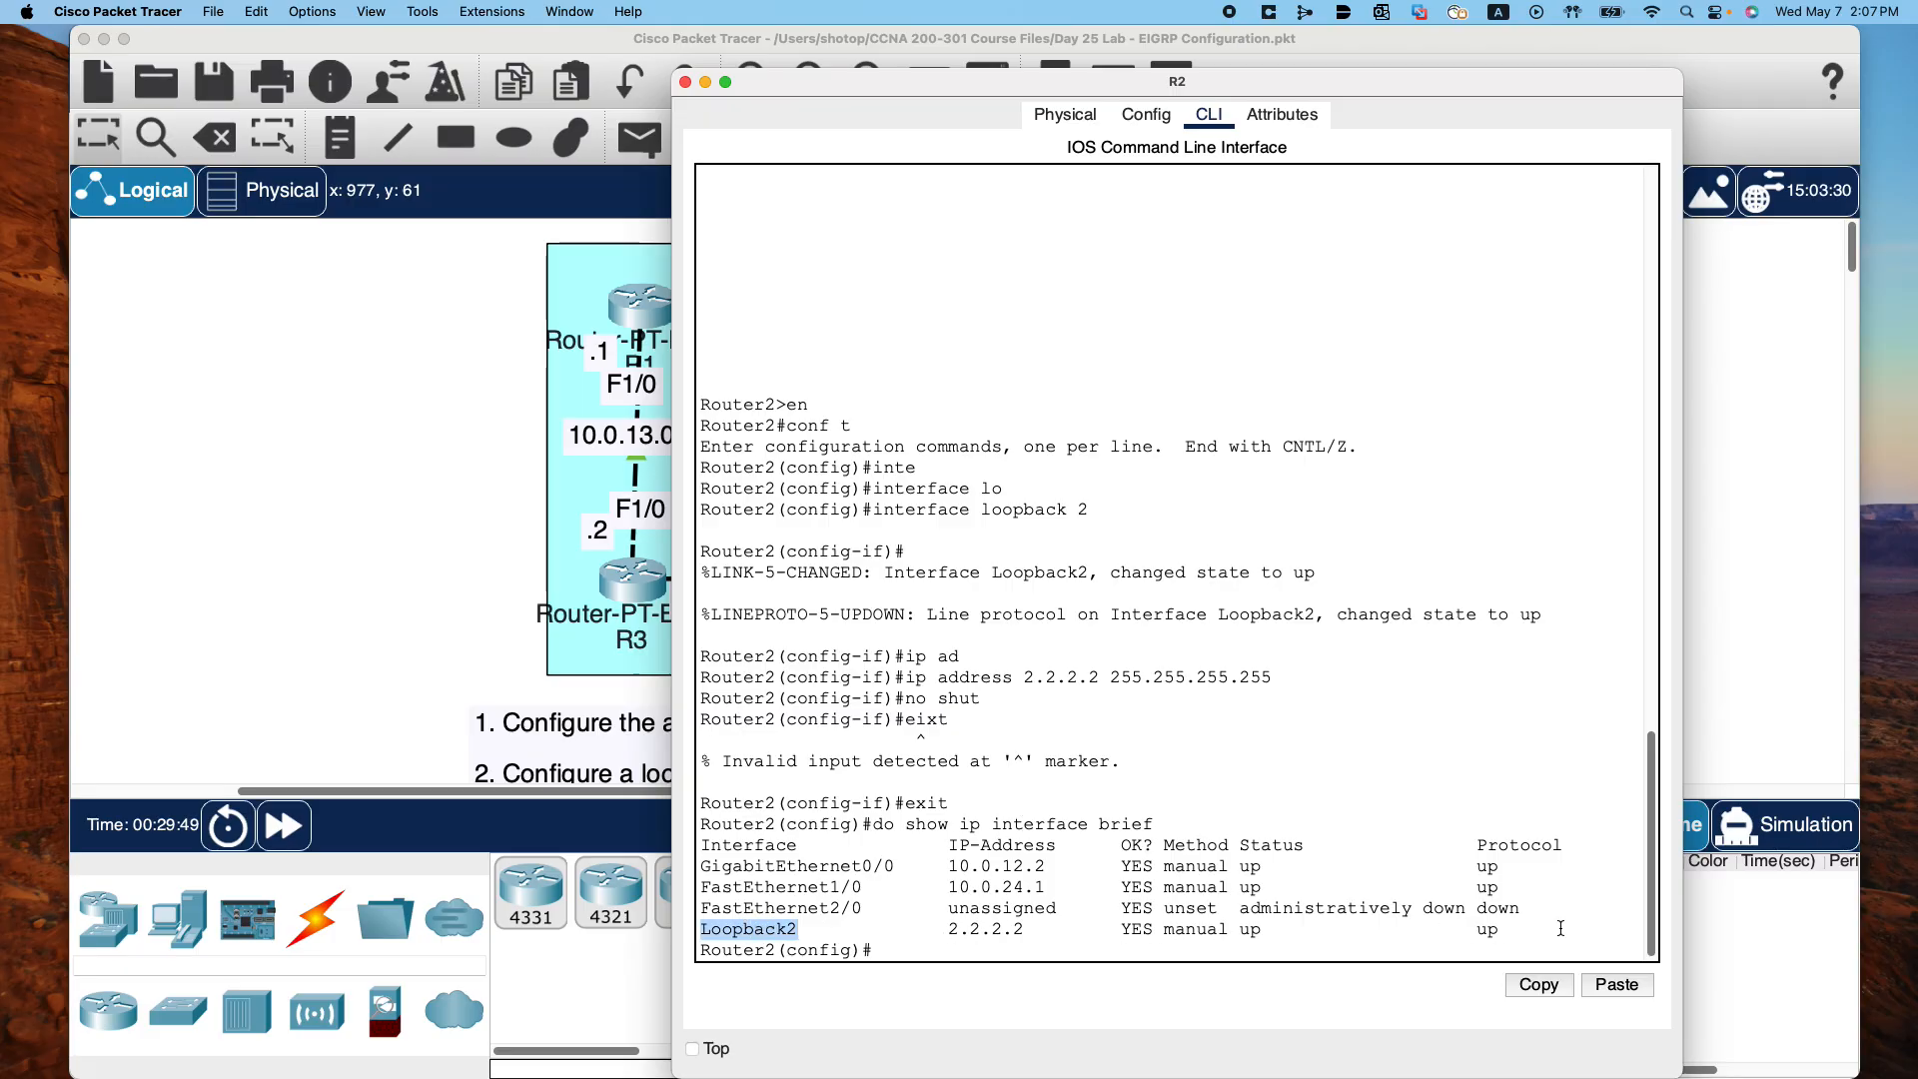
{"action": "left_click", "coordinate": [685, 82]}
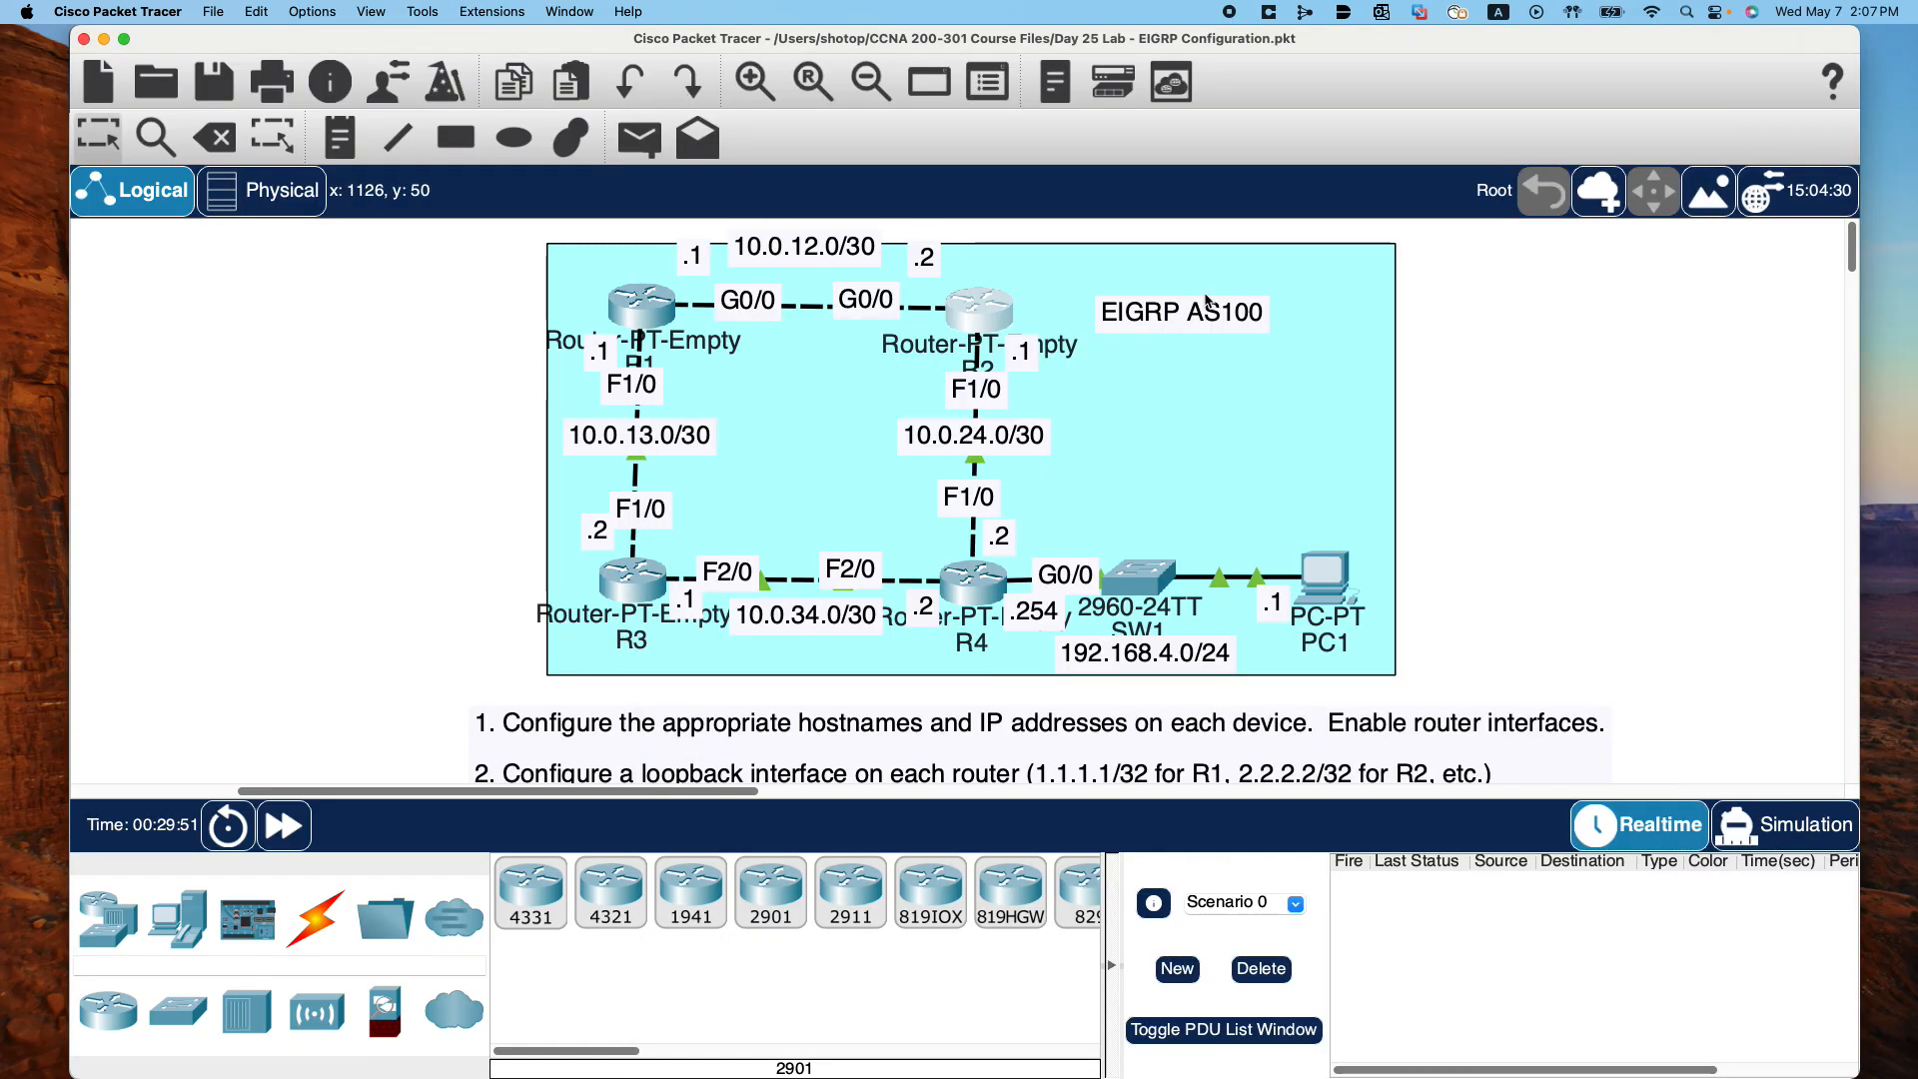
Open R3's command line and exit its FastEthernet interface configuration back to global configuration mode
{"action": "left_click", "coordinate": [644, 580]}
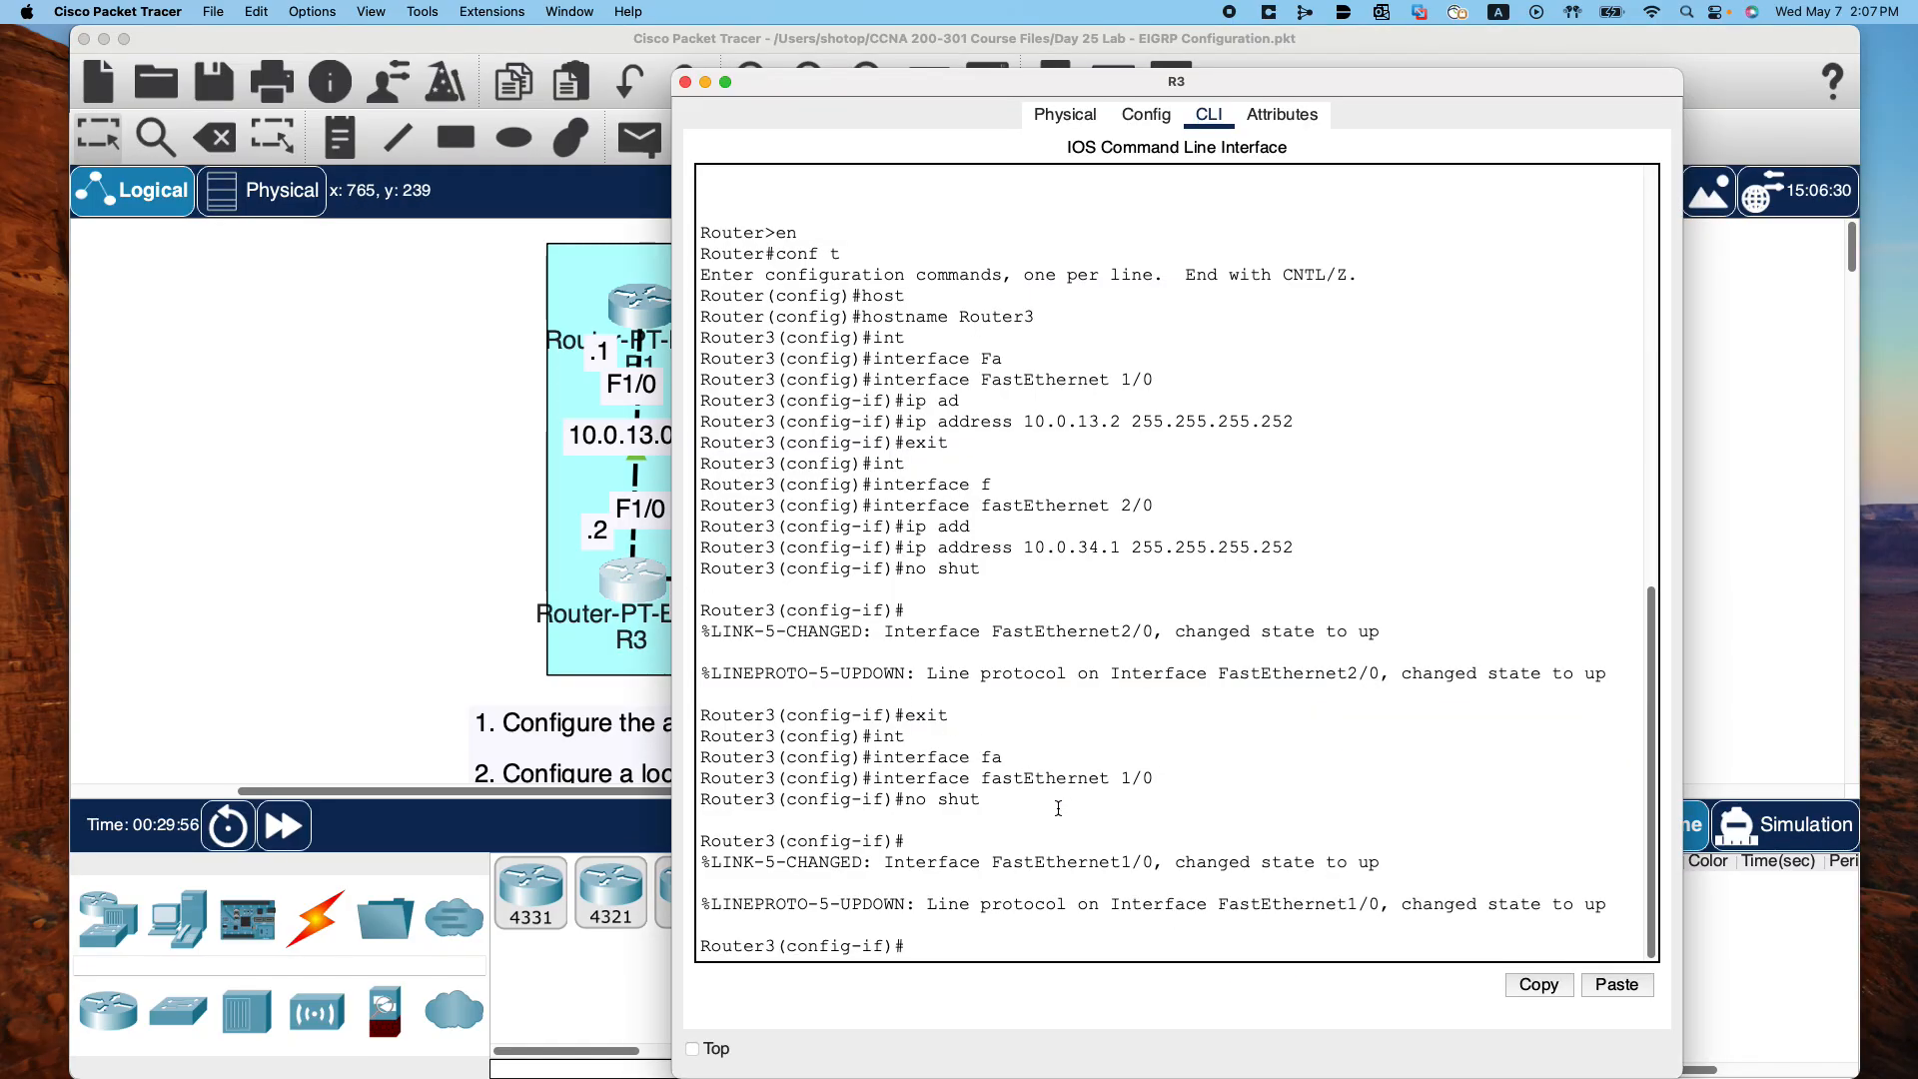
{"action": "type", "text": "eixt"}
{"action": "key", "text": "Return"}
{"action": "type", "text": "exit"}
{"action": "key", "text": "Return"}
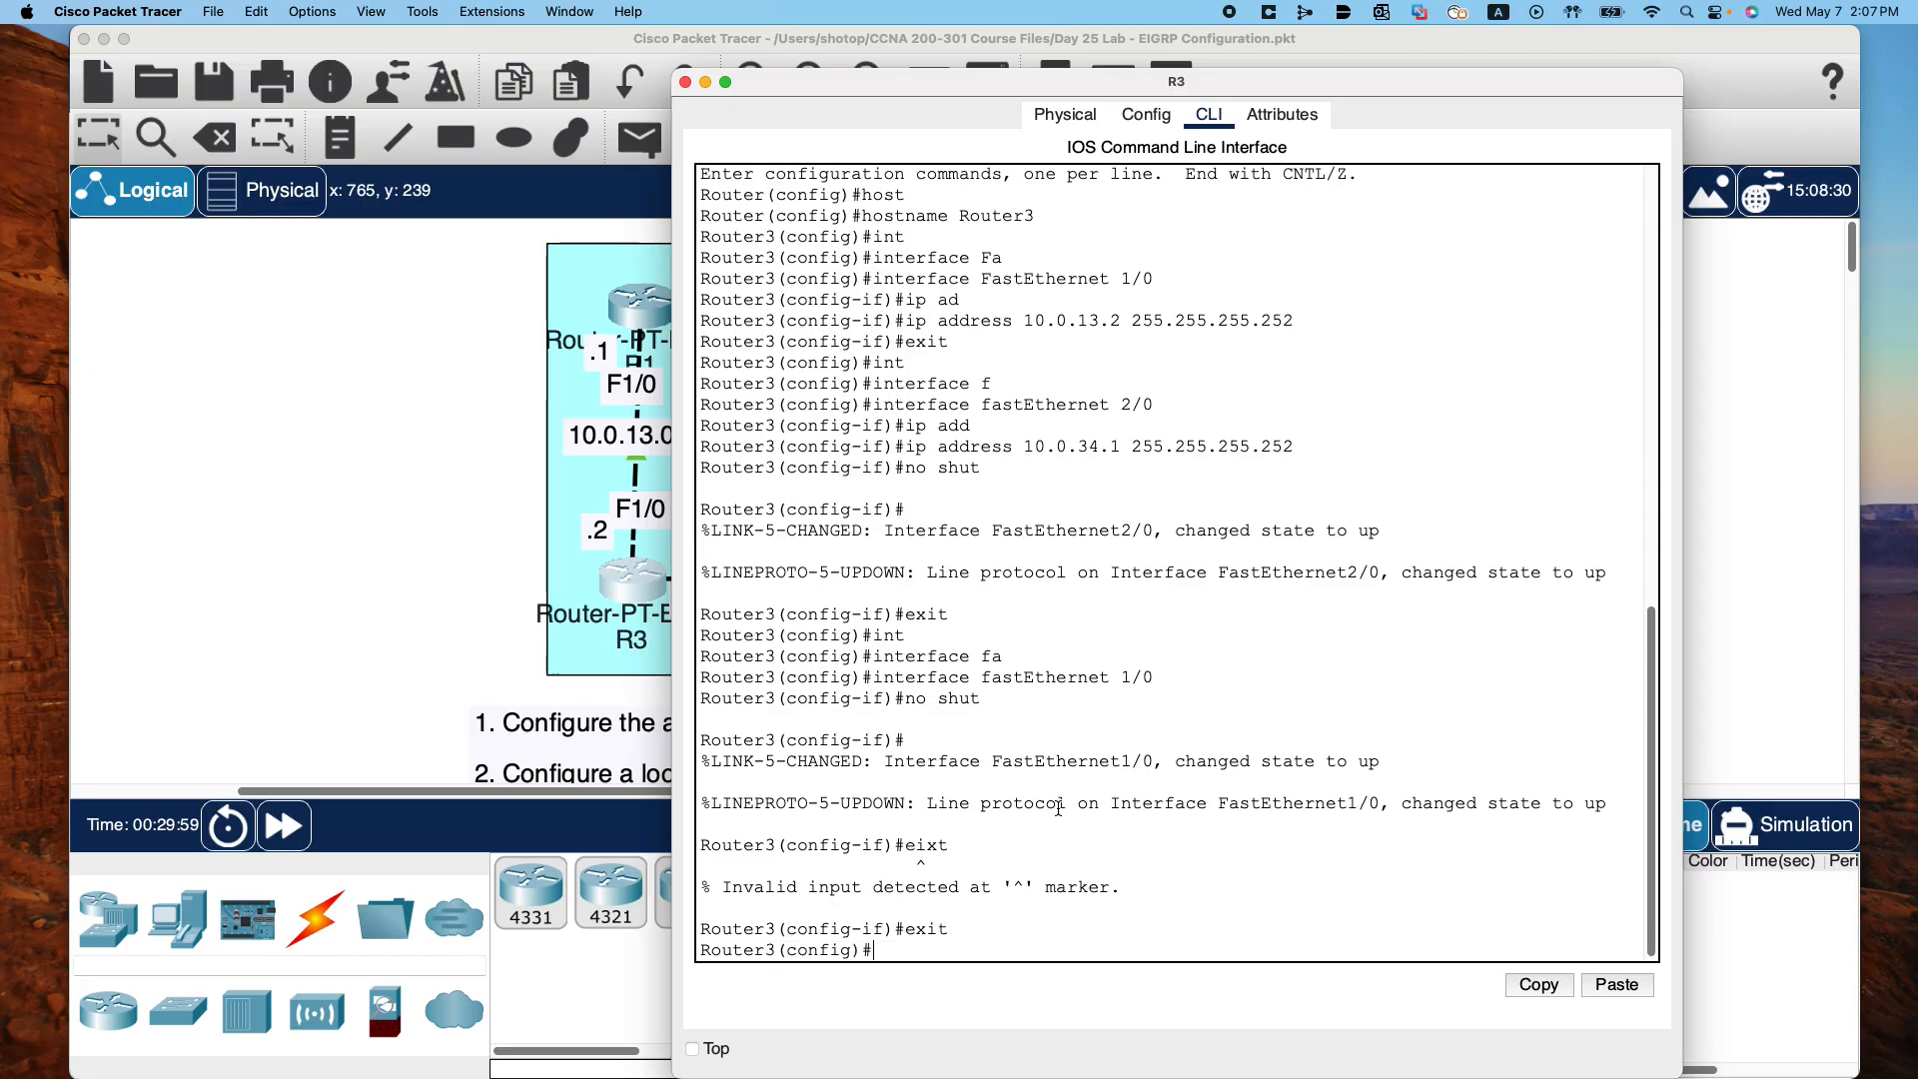
Create interface loopback 3 on Router3 and enter its interface configuration mode
{"action": "type", "text": "inter"}
{"action": "key", "text": "Tab"}
{"action": "type", "text": "lo"}
{"action": "key", "text": "Tab"}
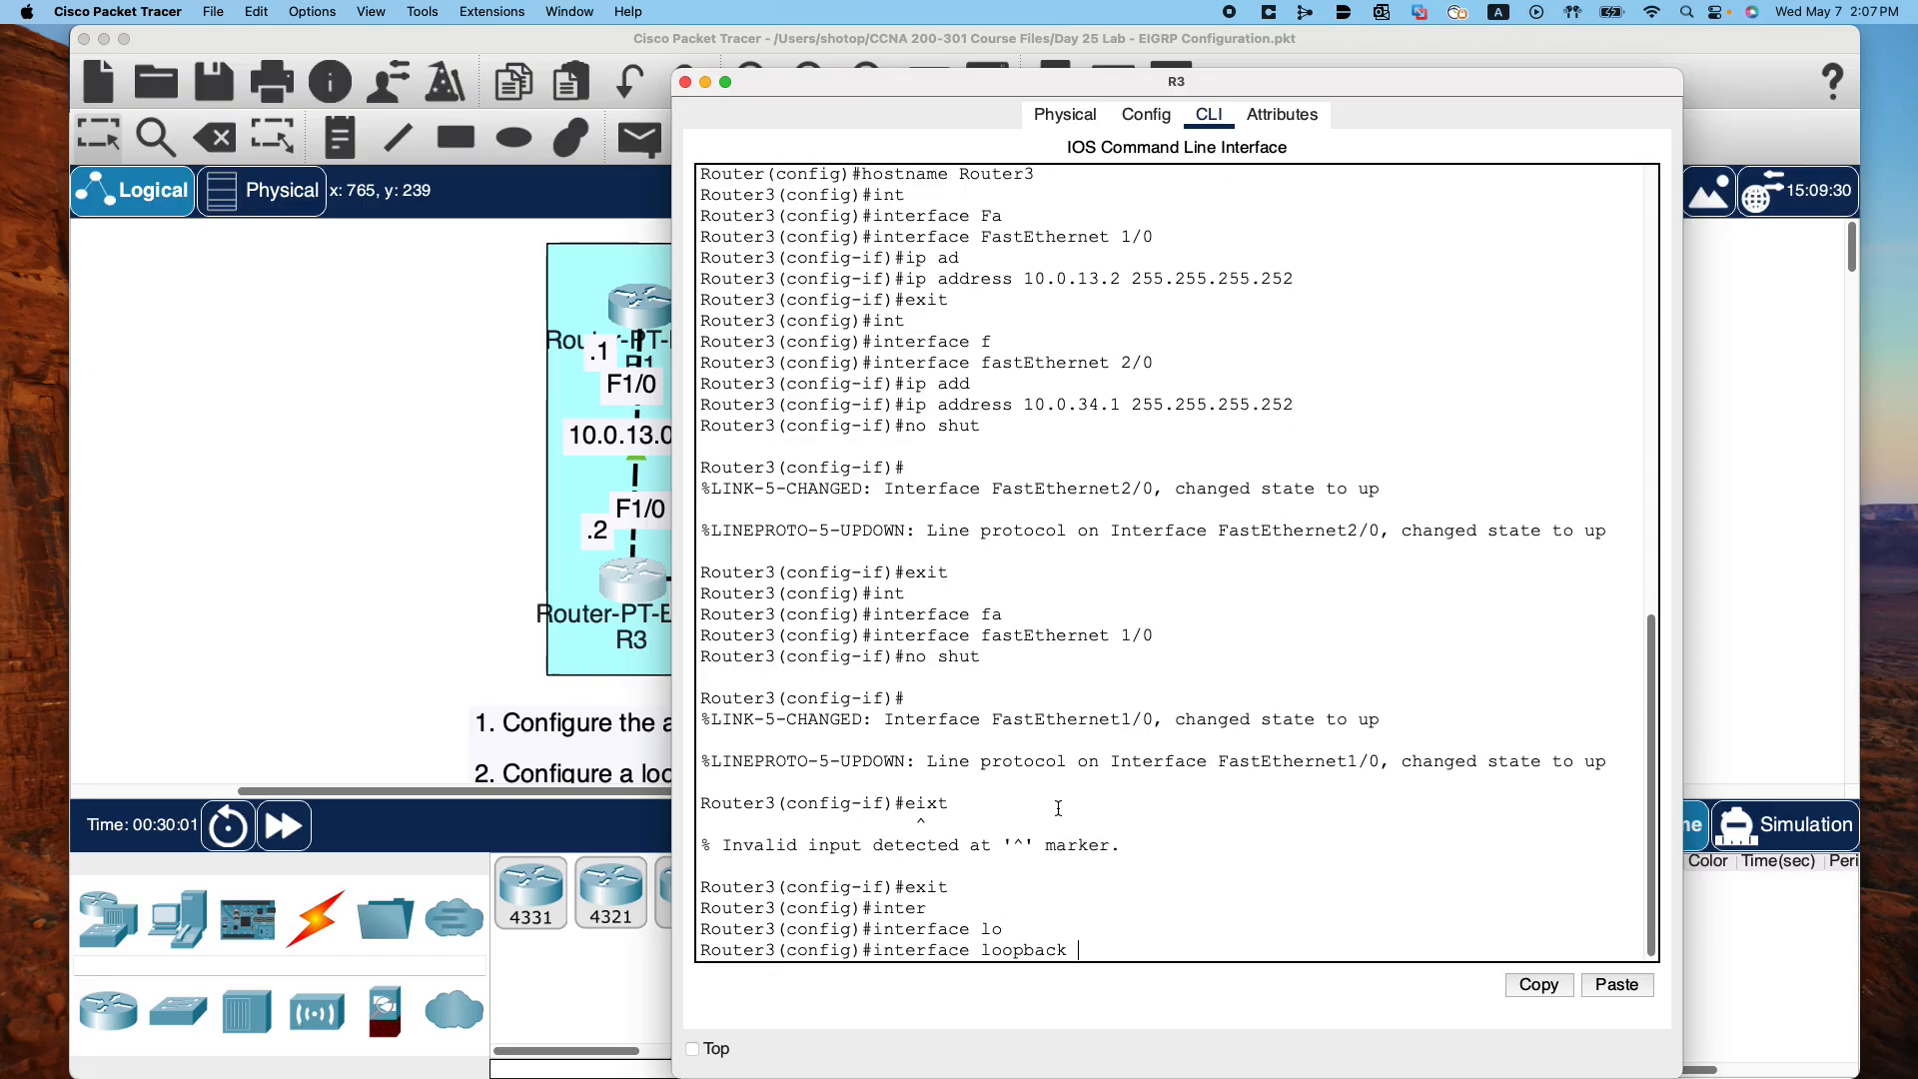
{"action": "type", "text": "3"}
{"action": "key", "text": "Return"}
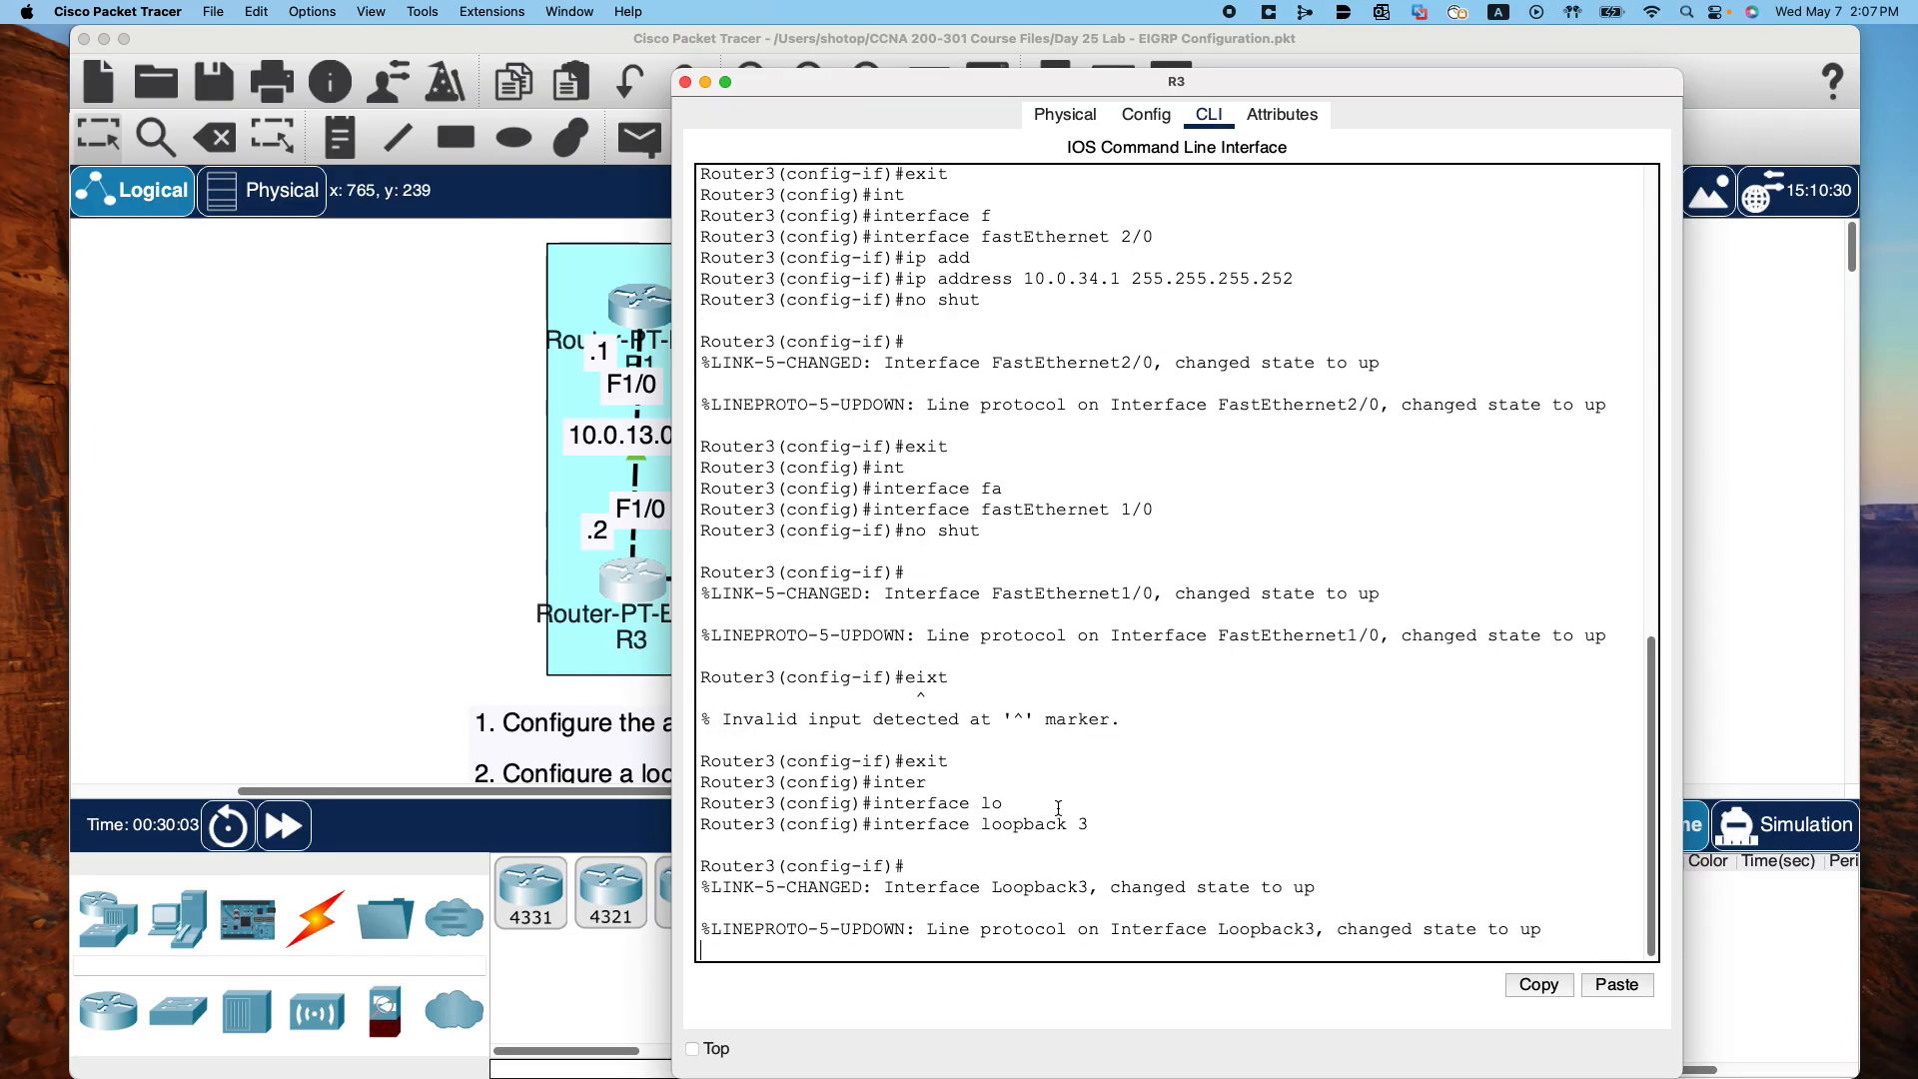
{"action": "key", "text": "Return"}
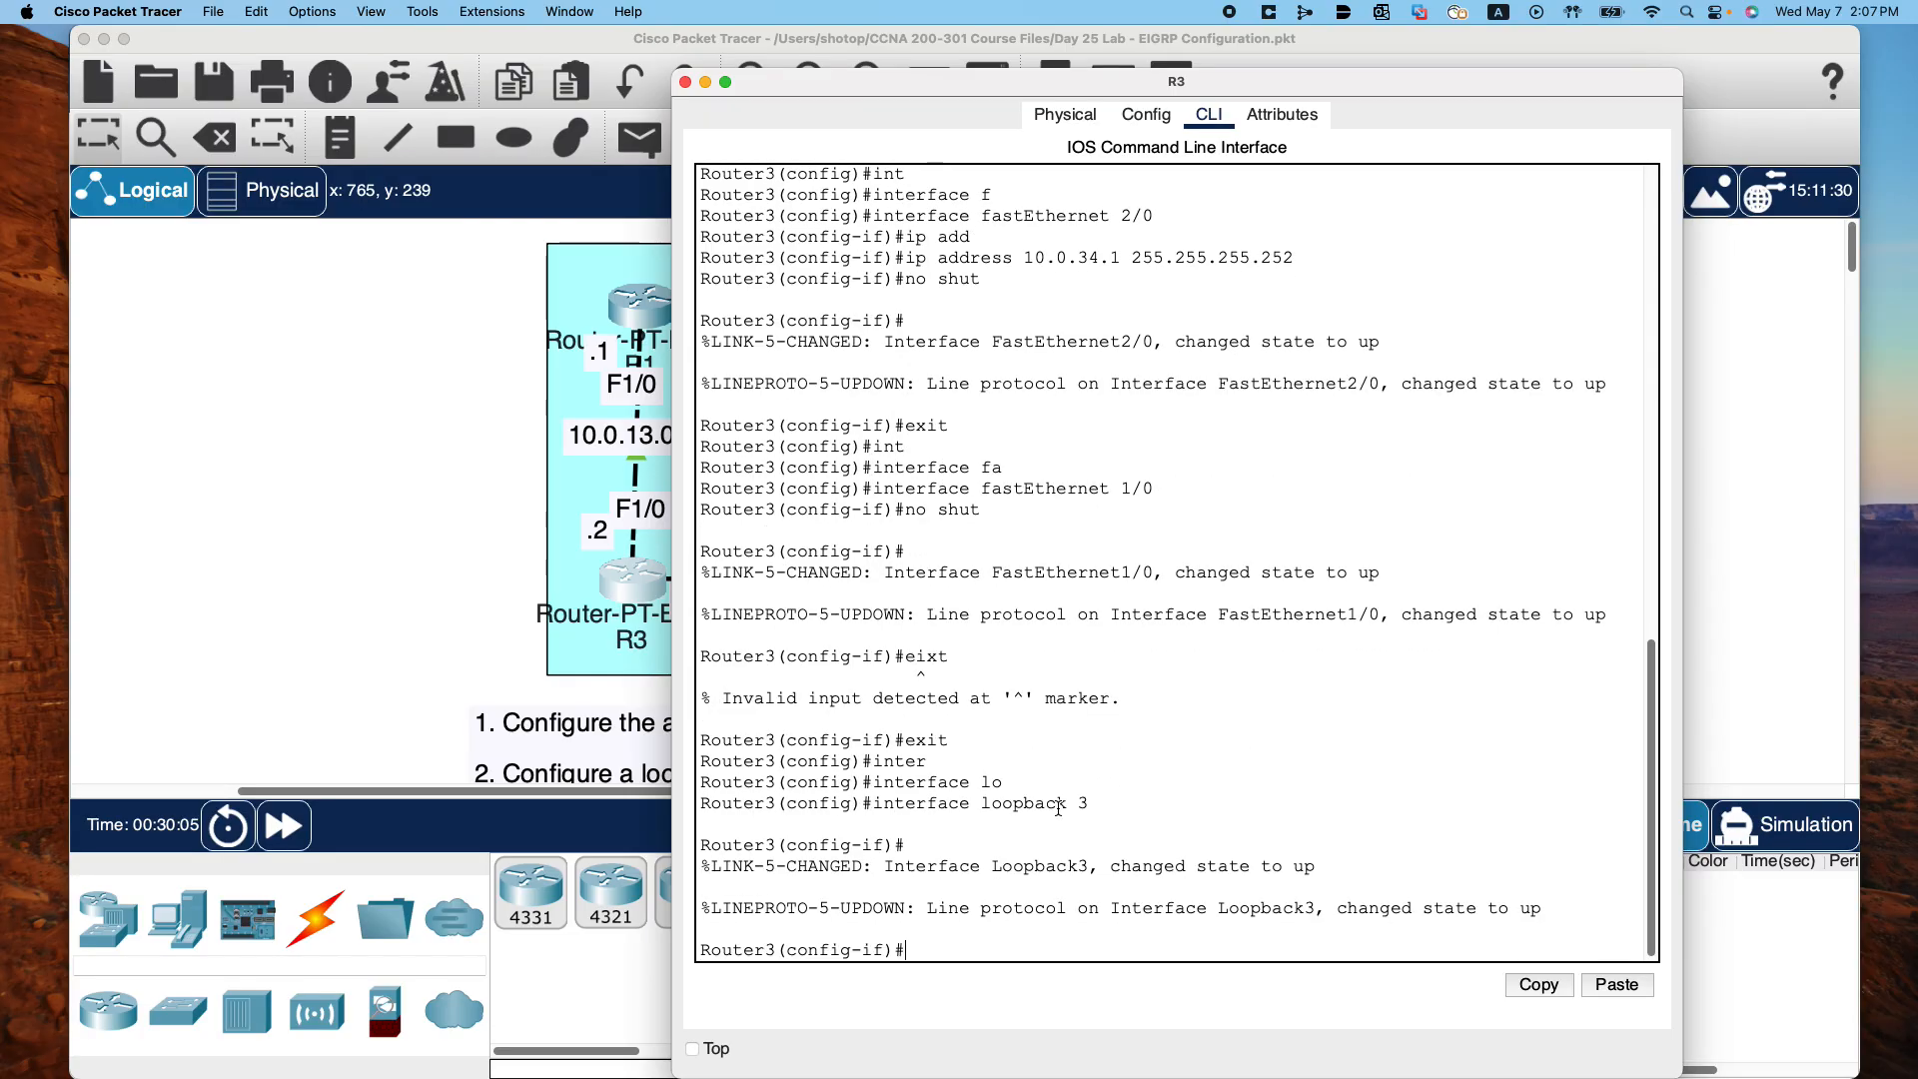
Assign IP address 3.3.3.3 with mask 255.255.255.255 to Router3's loopback 3 and enable it with no shut
{"action": "type", "text": "ip ad"}
{"action": "key", "text": "Tab"}
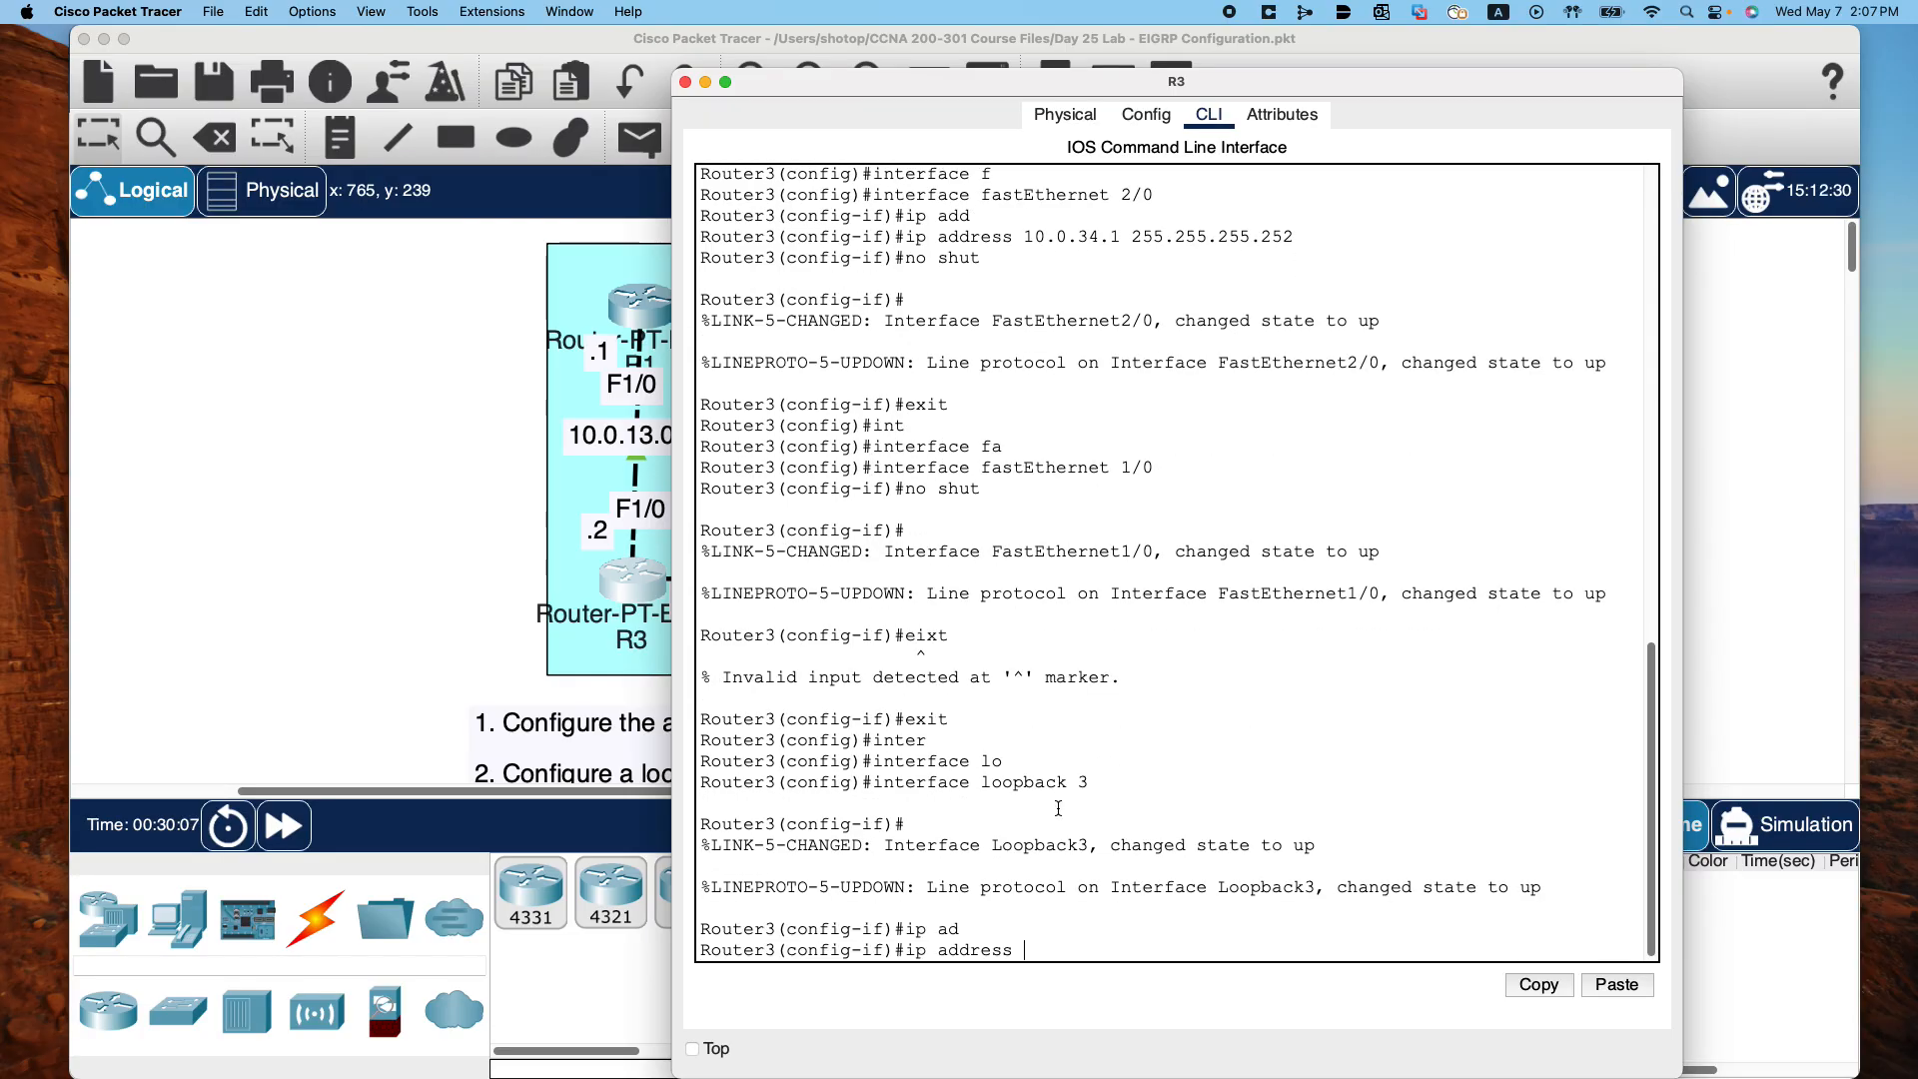
{"action": "type", "text": "3.3.3.3 "}
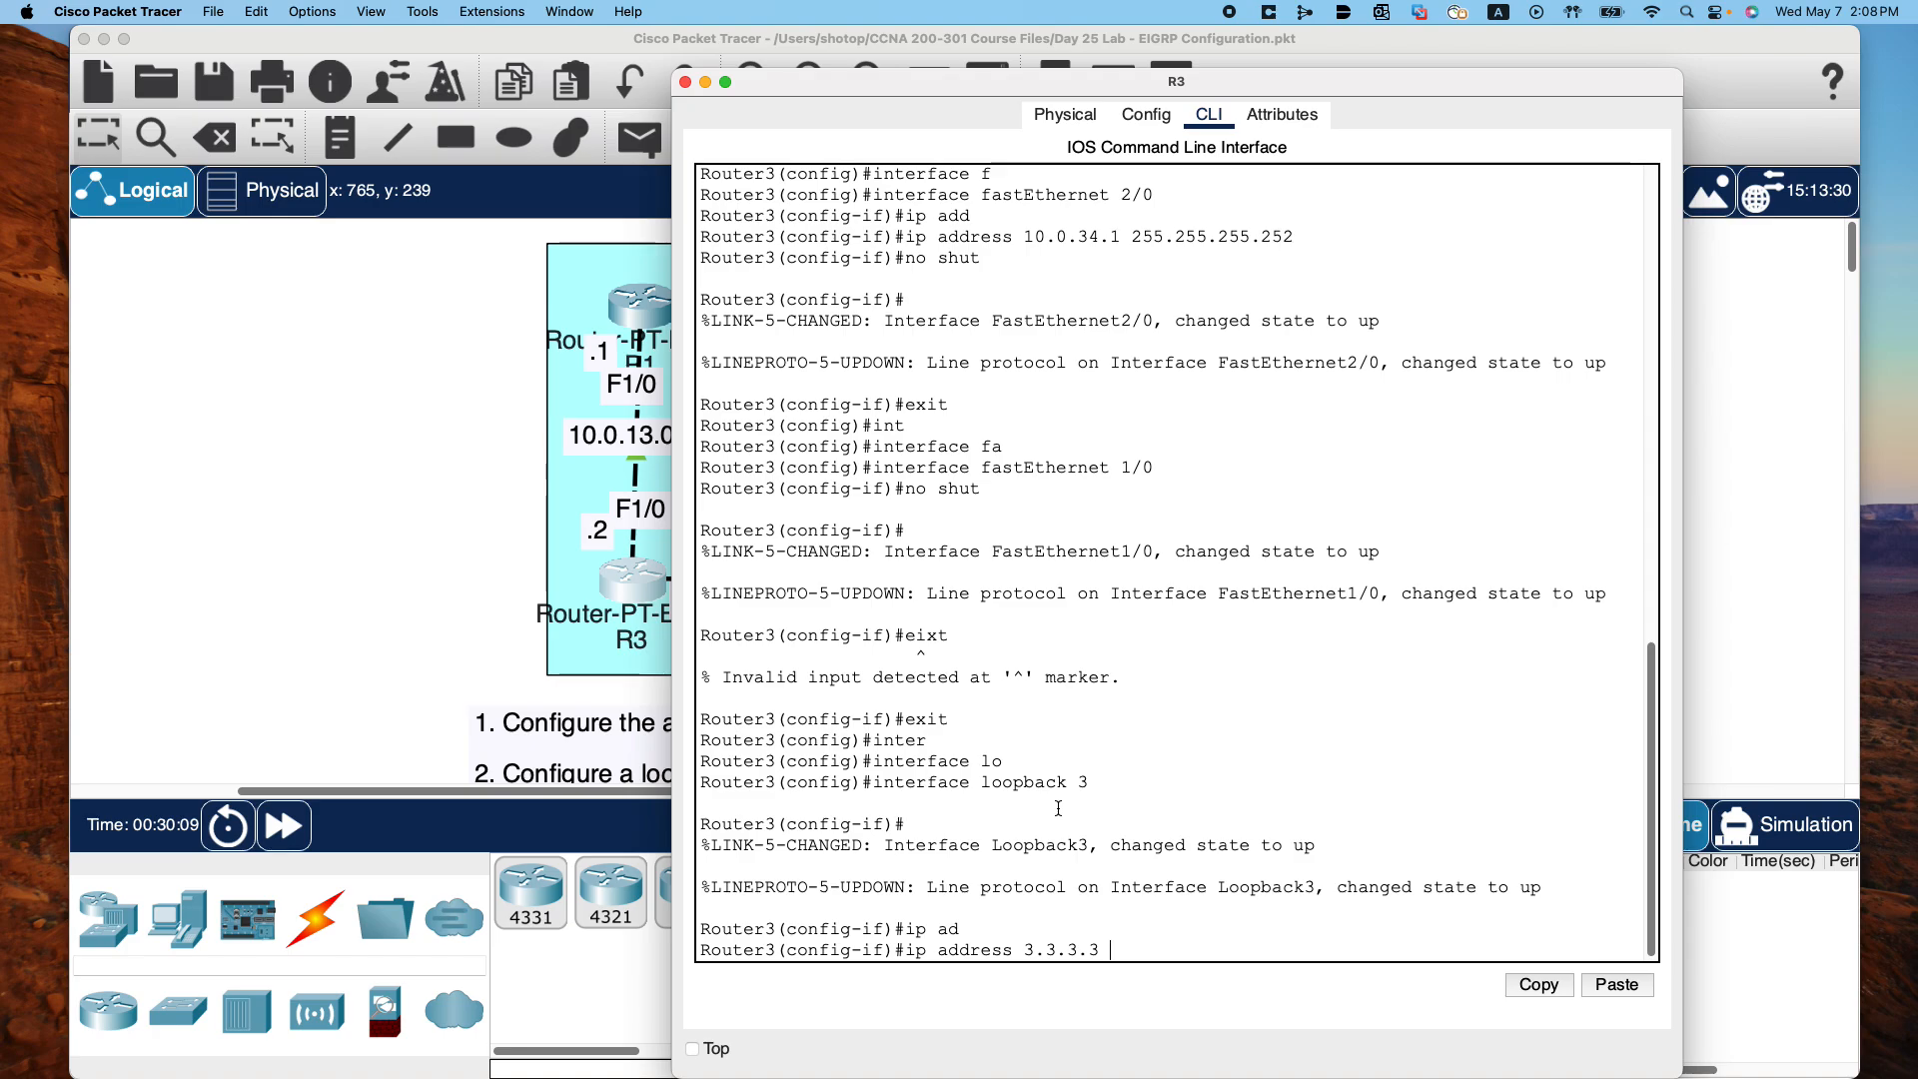
{"action": "type", "text": "255.255.25"}
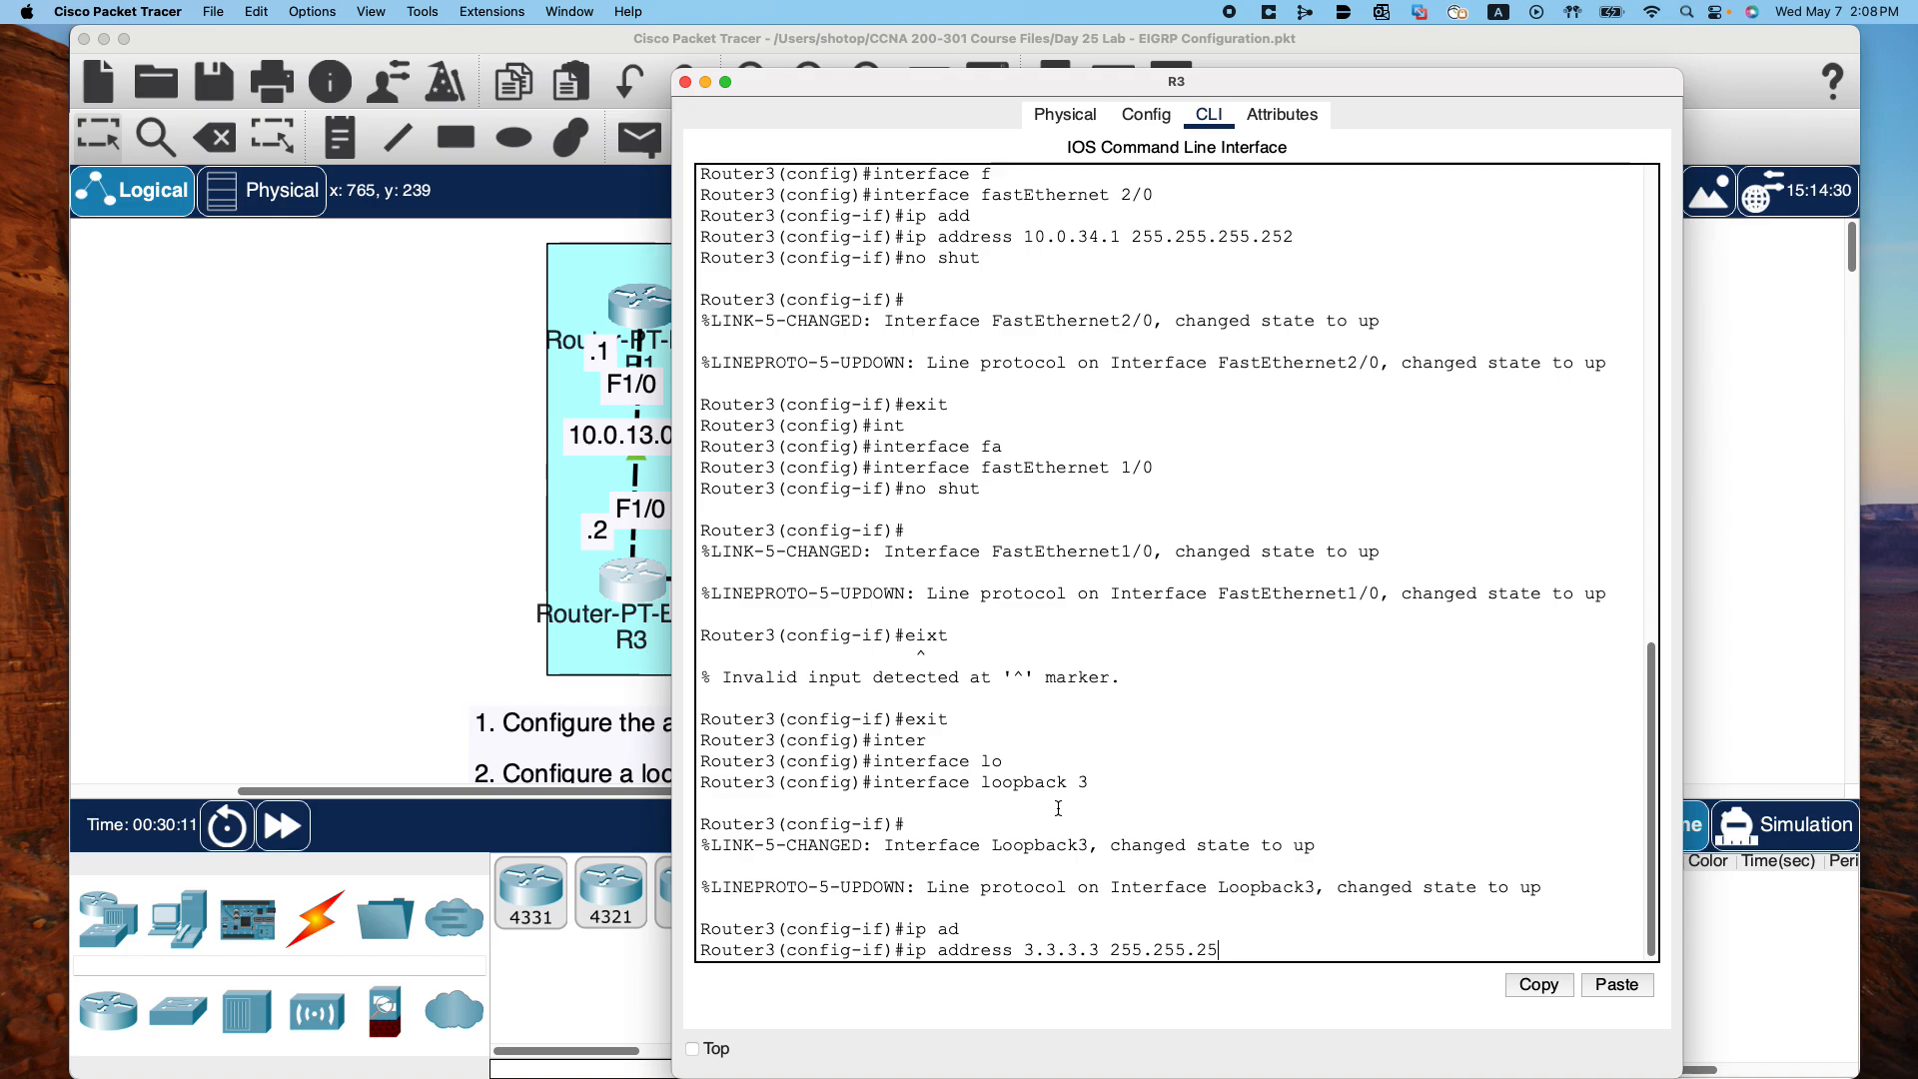
{"action": "type", "text": "5.255.255.255"}
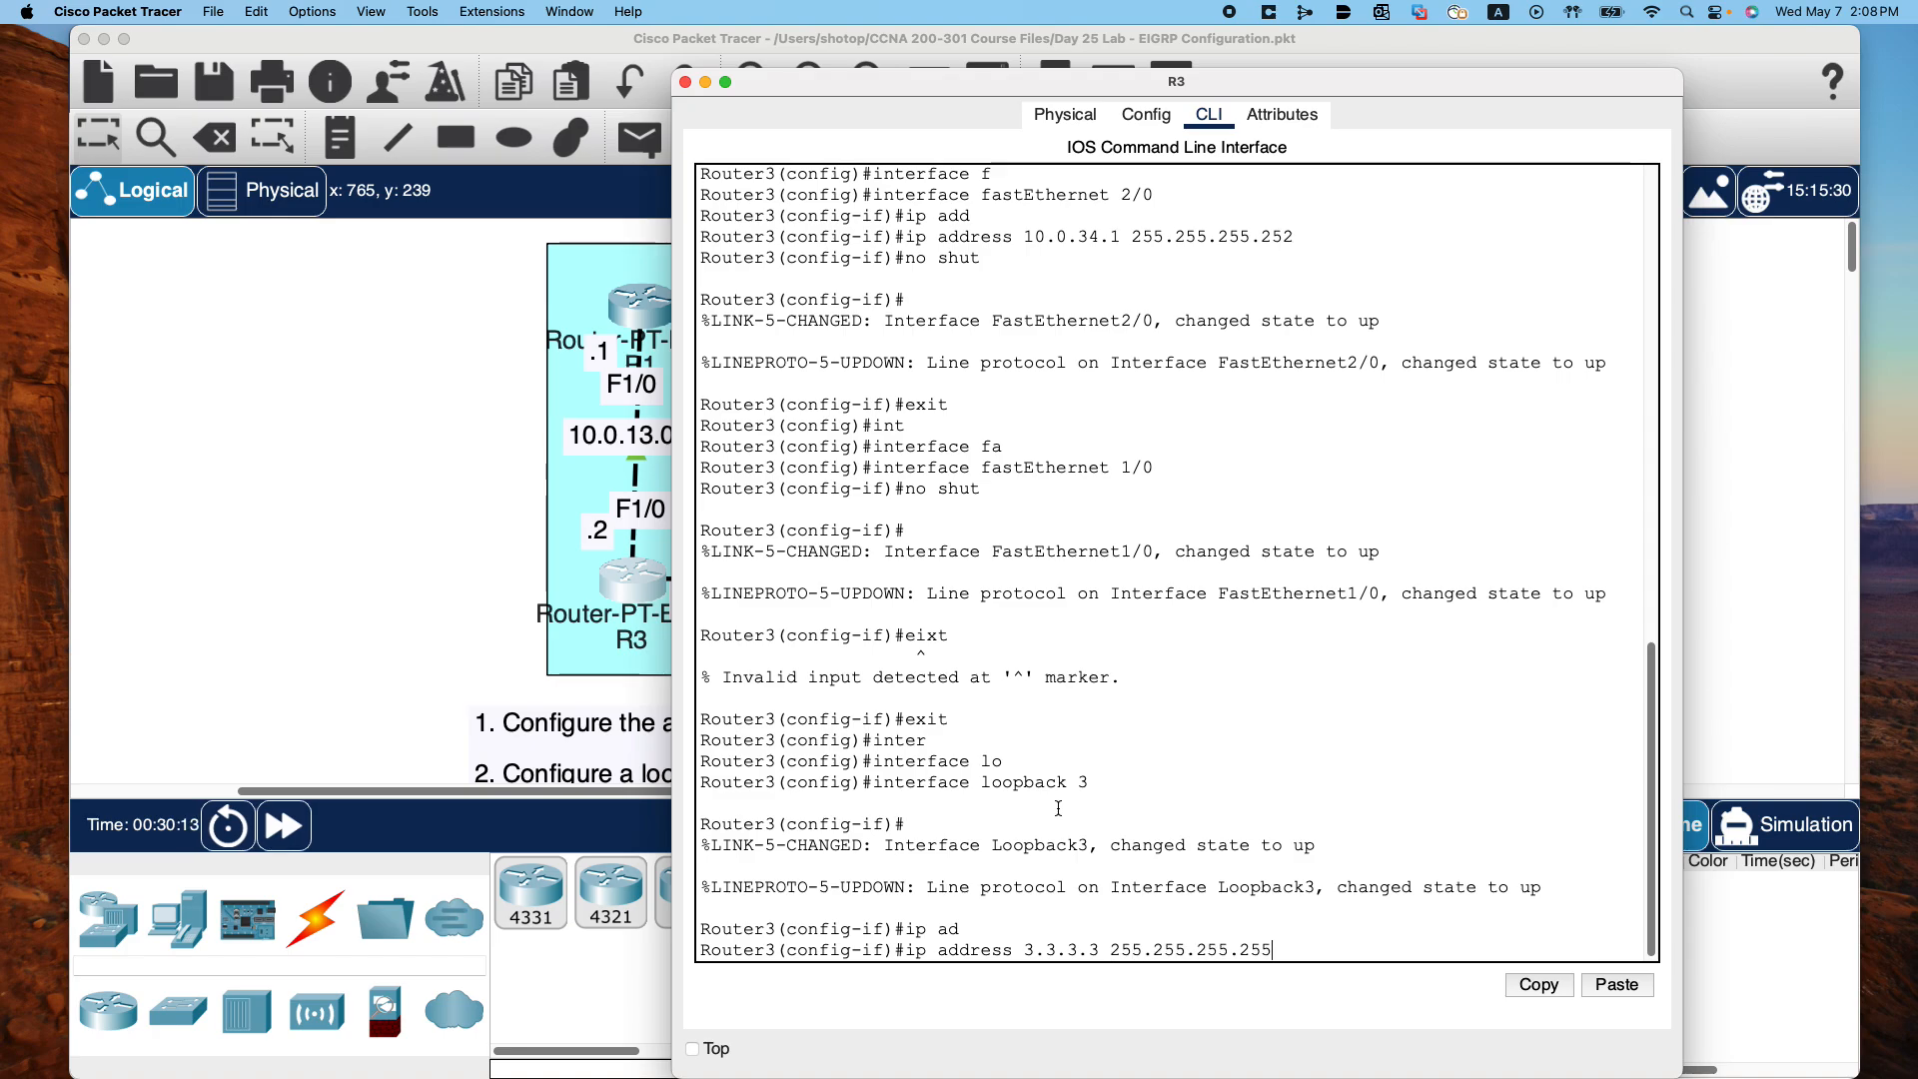
{"action": "key", "text": "Return"}
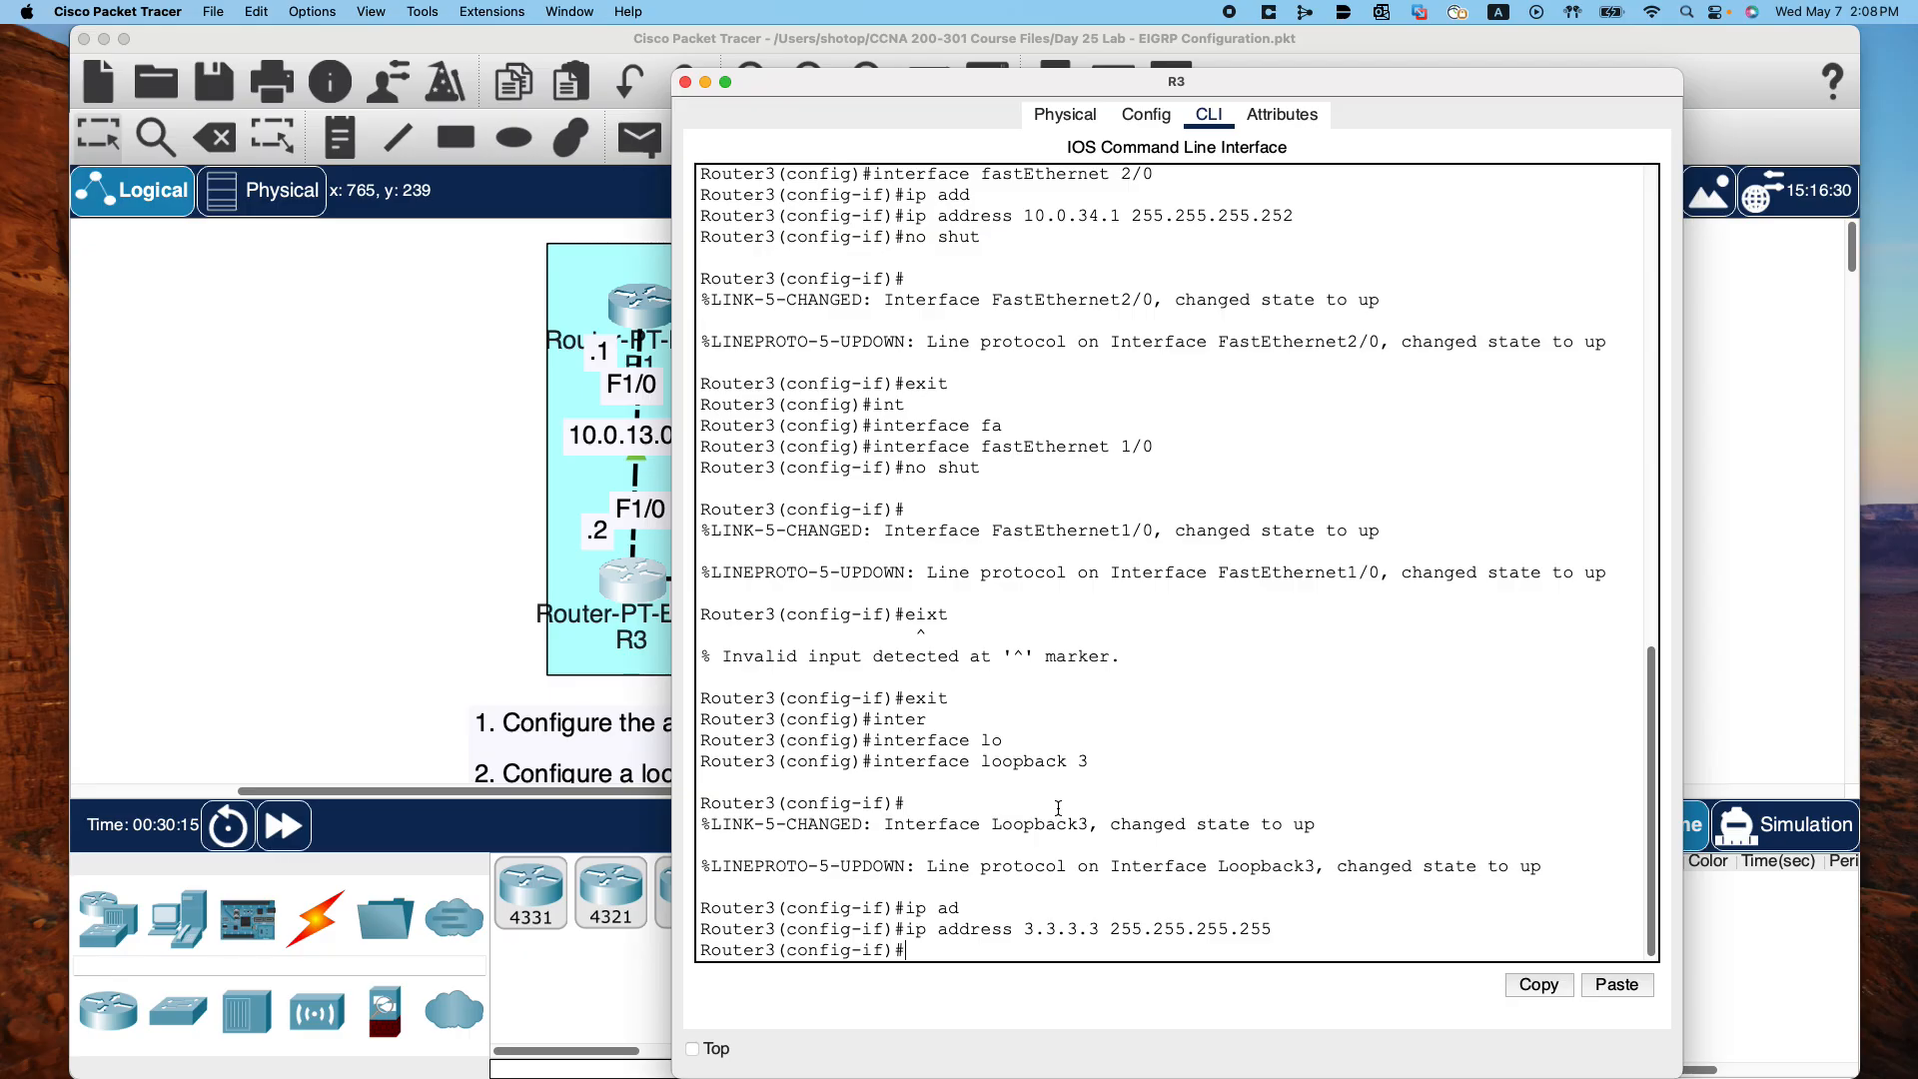
{"action": "type", "text": "no shut"}
{"action": "key", "text": "Return"}
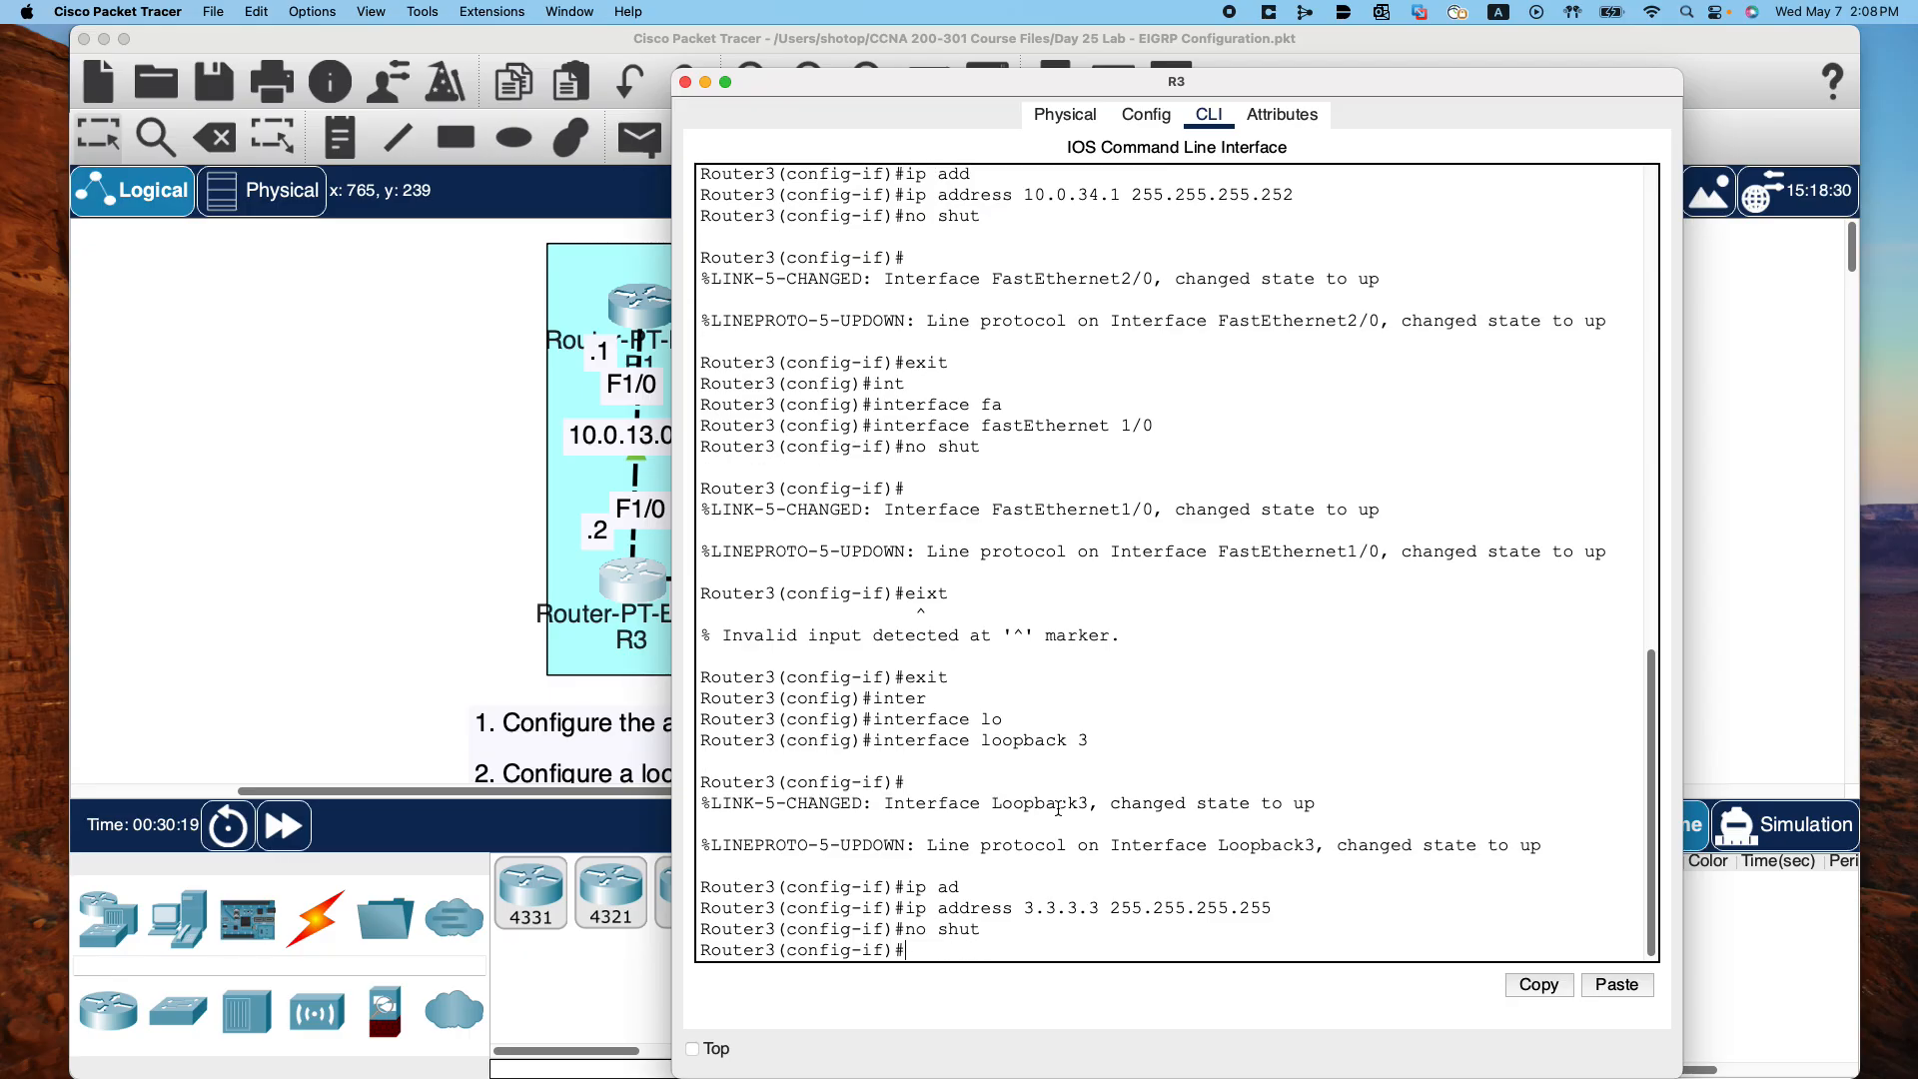
Exit Router3's loopback interface configuration and return to global configuration mode
{"action": "type", "text": "eixt"}
{"action": "key", "text": "Return"}
{"action": "type", "text": "xit"}
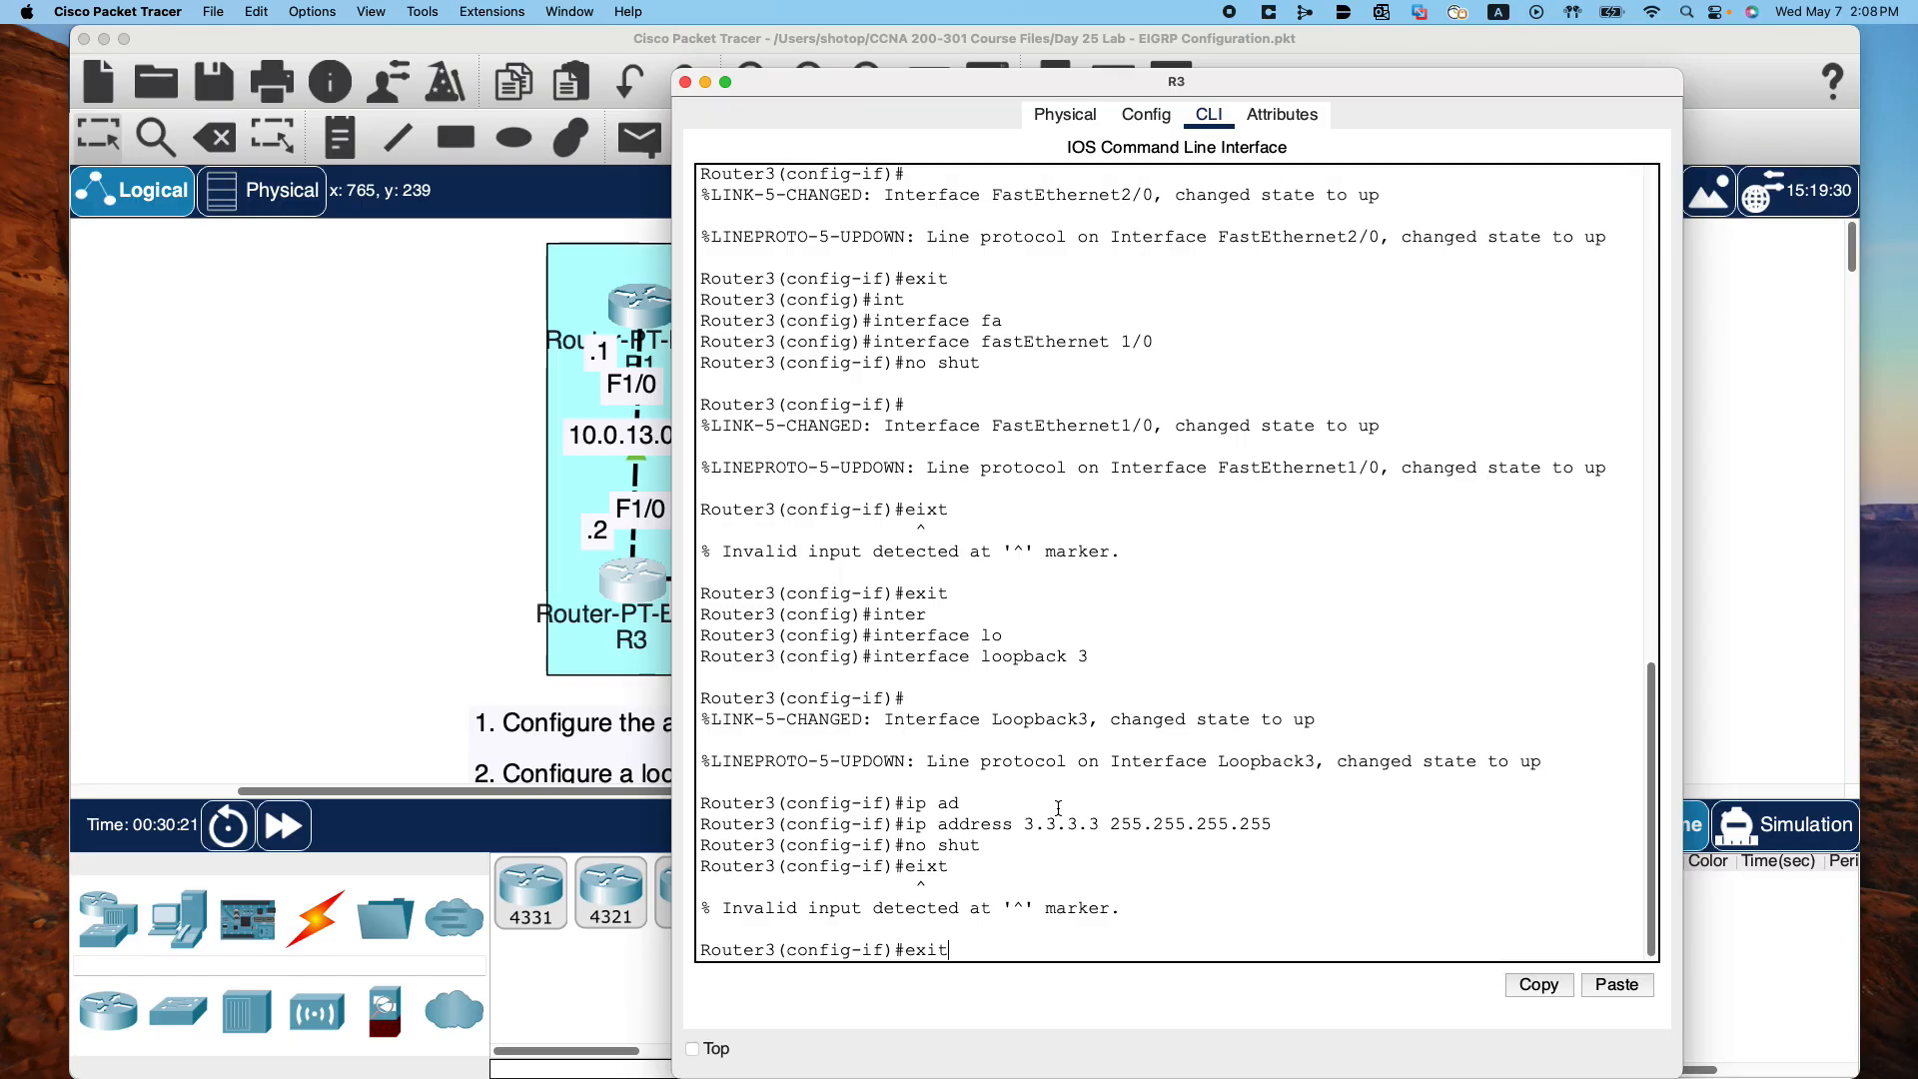
{"action": "key", "text": "Return"}
Display Router3's interface summary with do show ip interface brief, and close the R3 window
{"action": "type", "text": "do sho"}
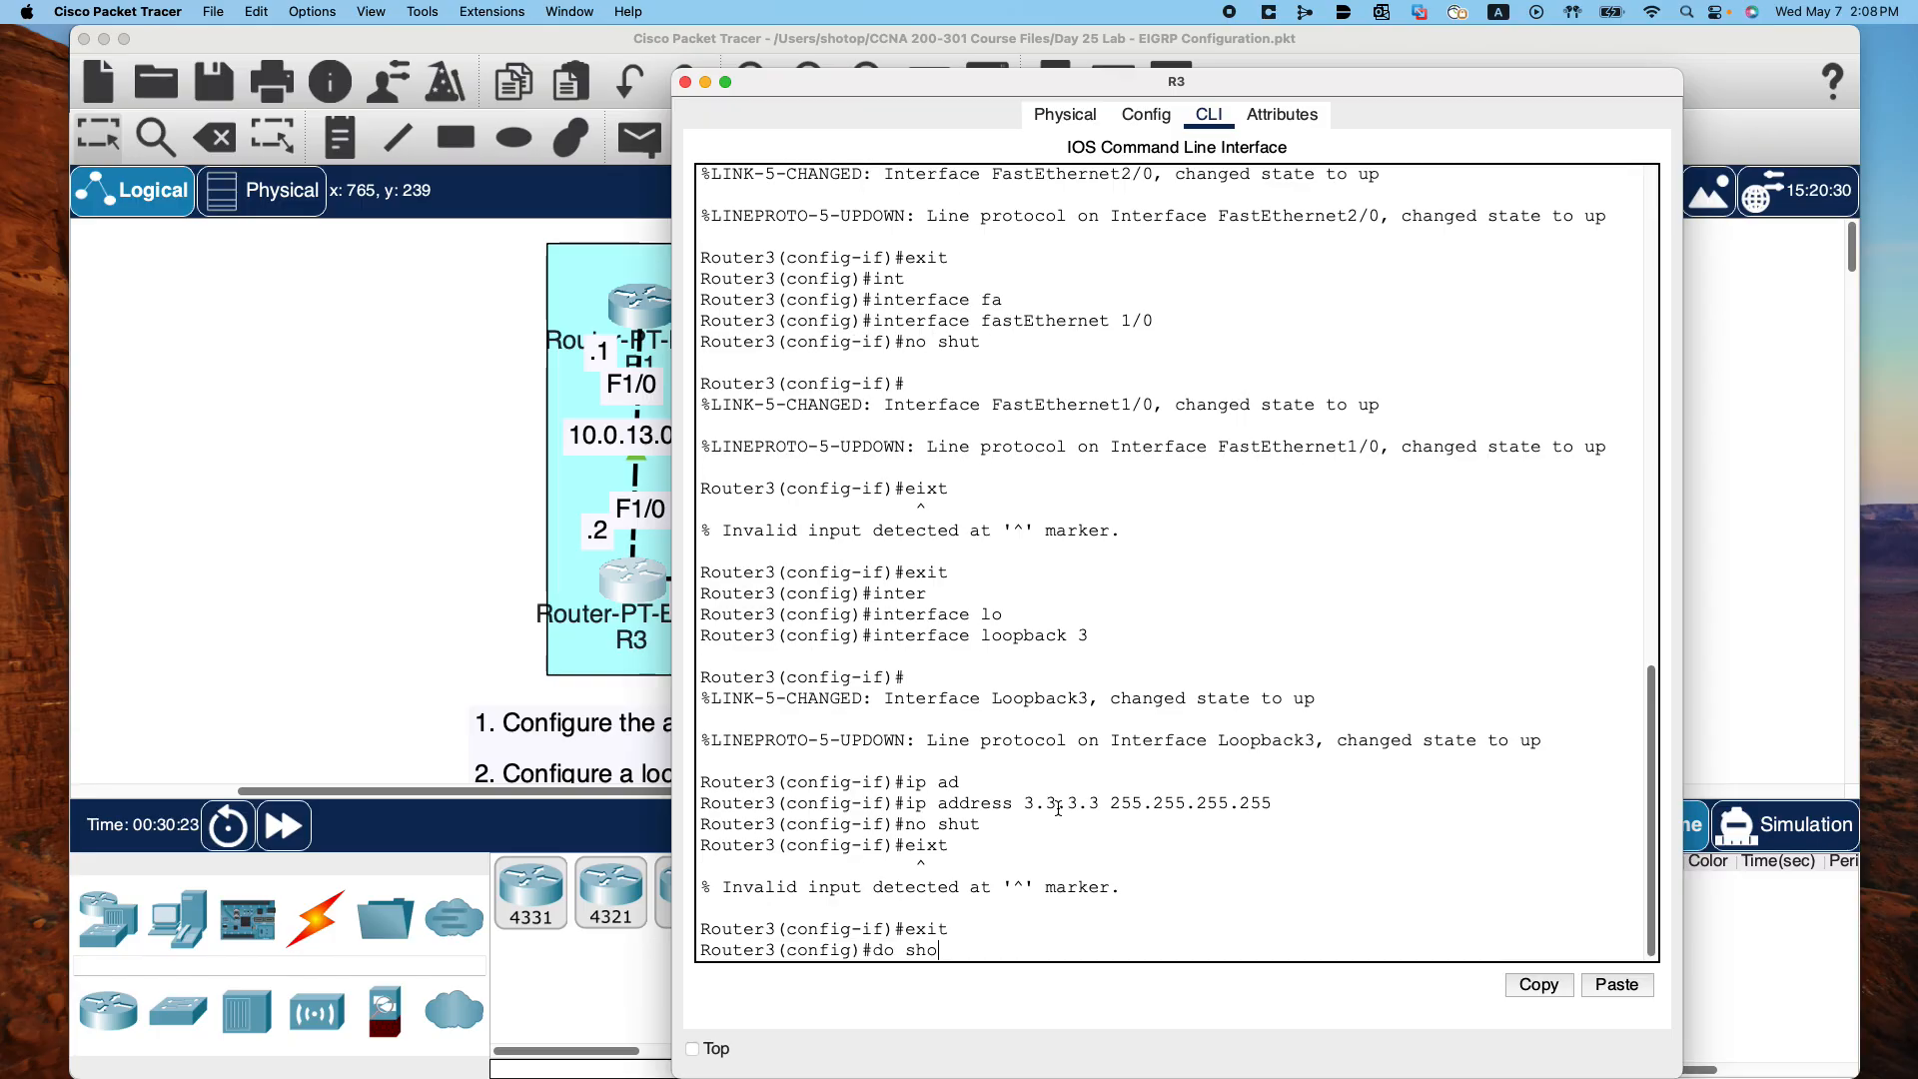
{"action": "type", "text": "w up i"}
{"action": "key", "text": "BackSpace"}
{"action": "type", "text": "interface brei"}
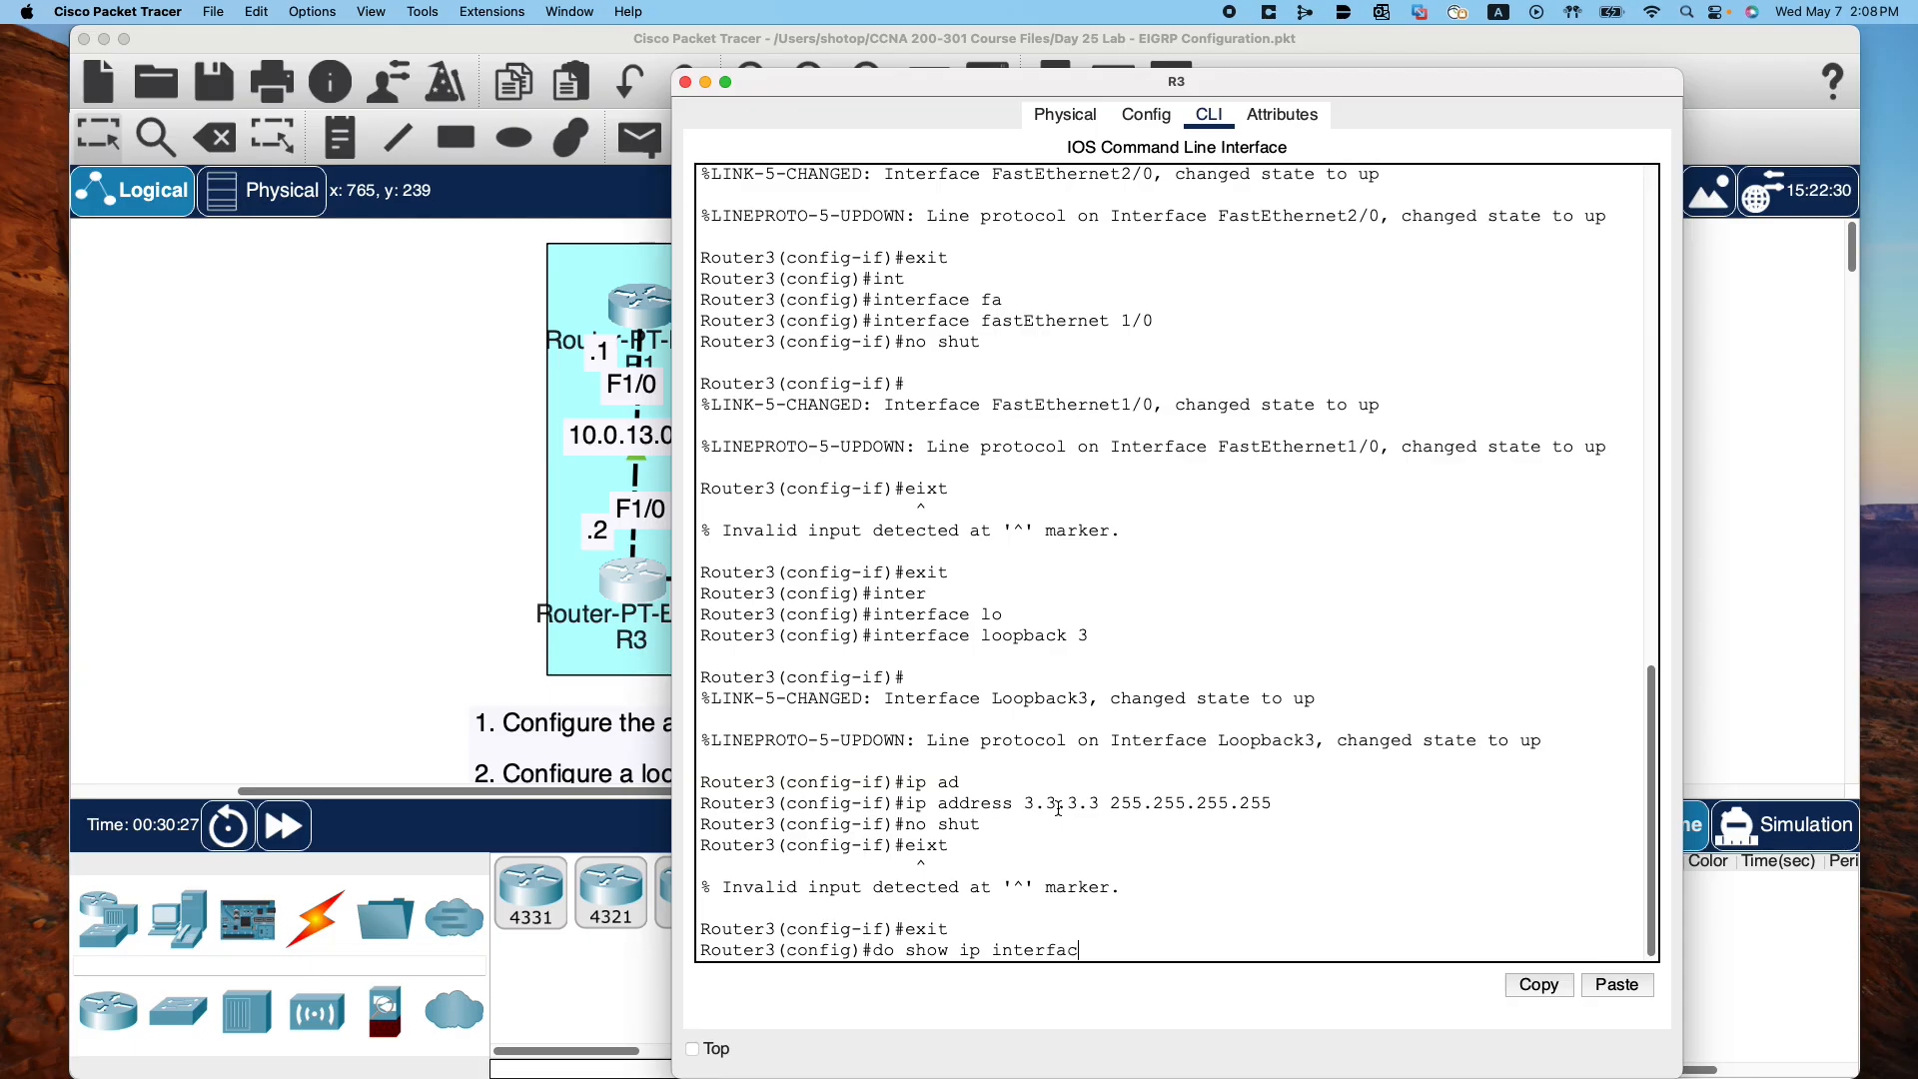
{"action": "key", "text": "BackSpace"}
{"action": "key", "text": "BackSpace"}
{"action": "key", "text": "BackSpace"}
{"action": "type", "text": "ief"}
{"action": "key", "text": "Return"}
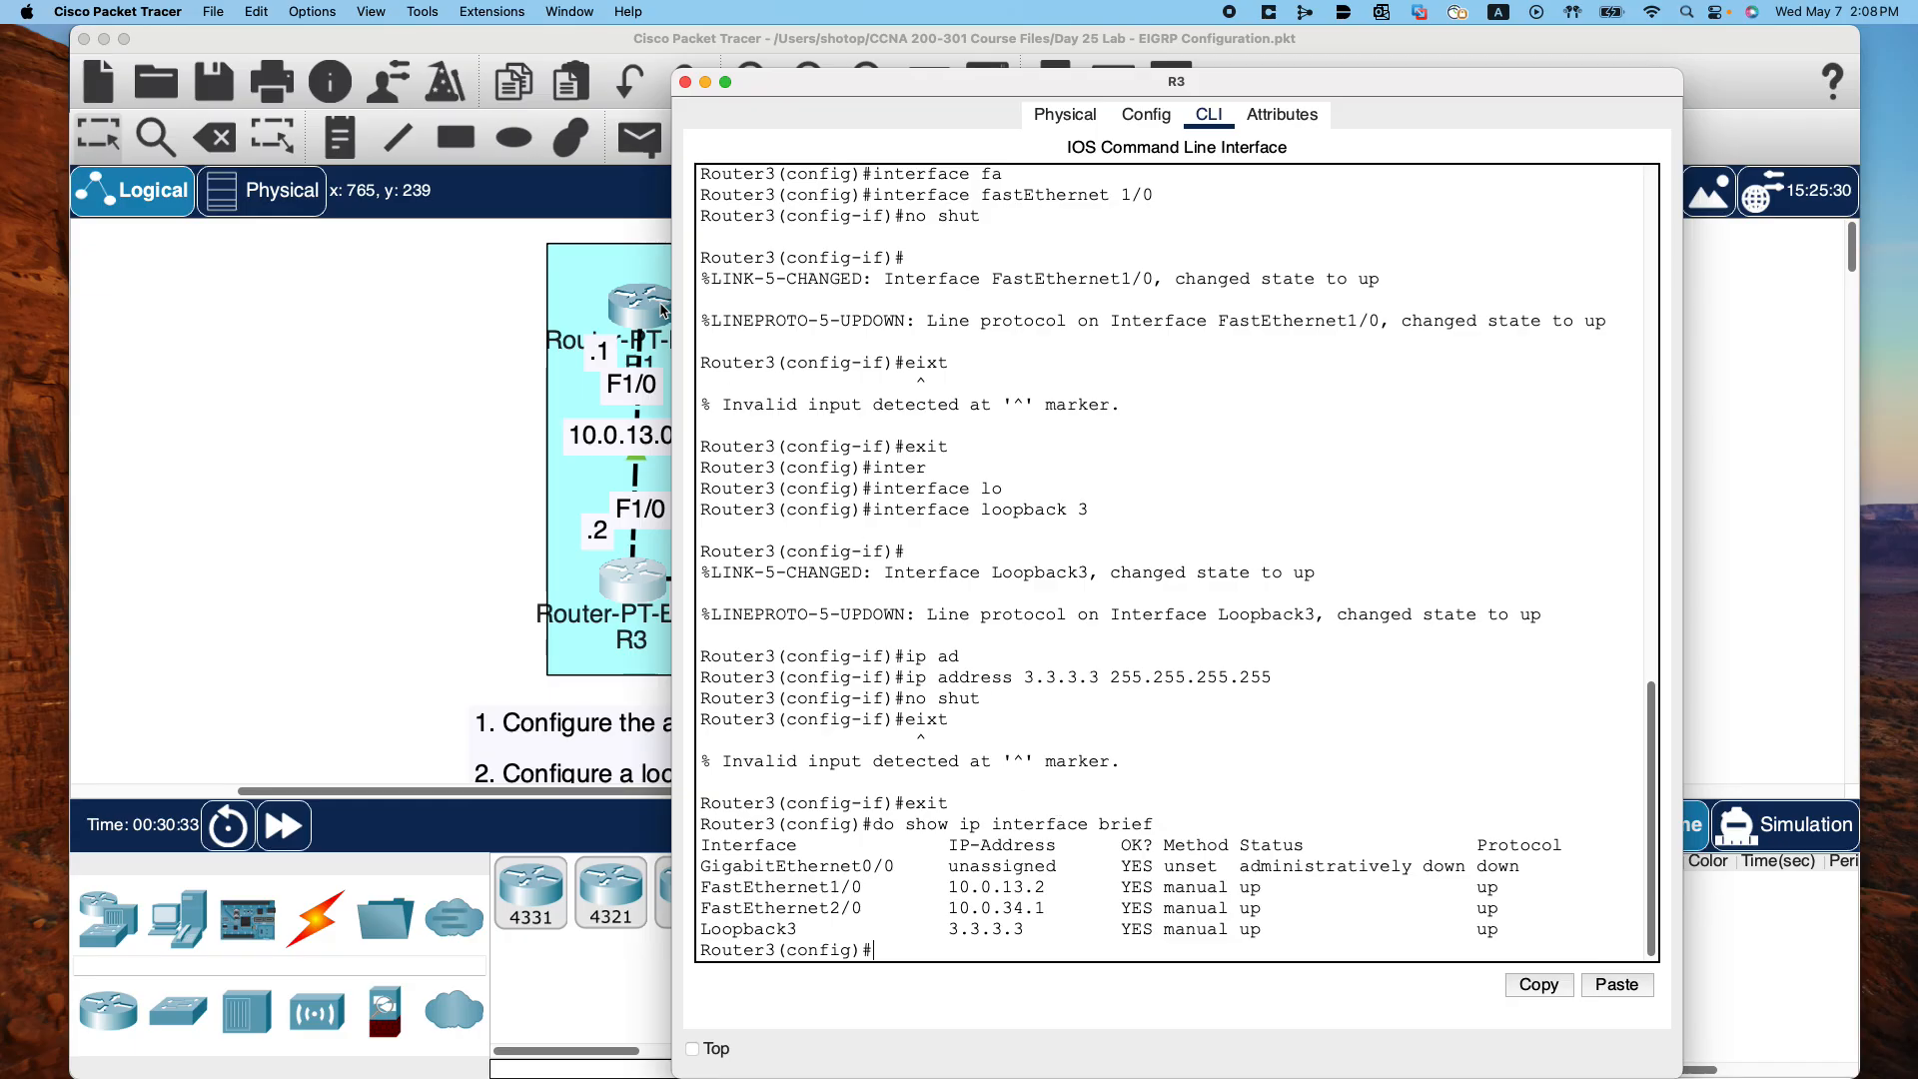
{"action": "left_click", "coordinate": [685, 83]}
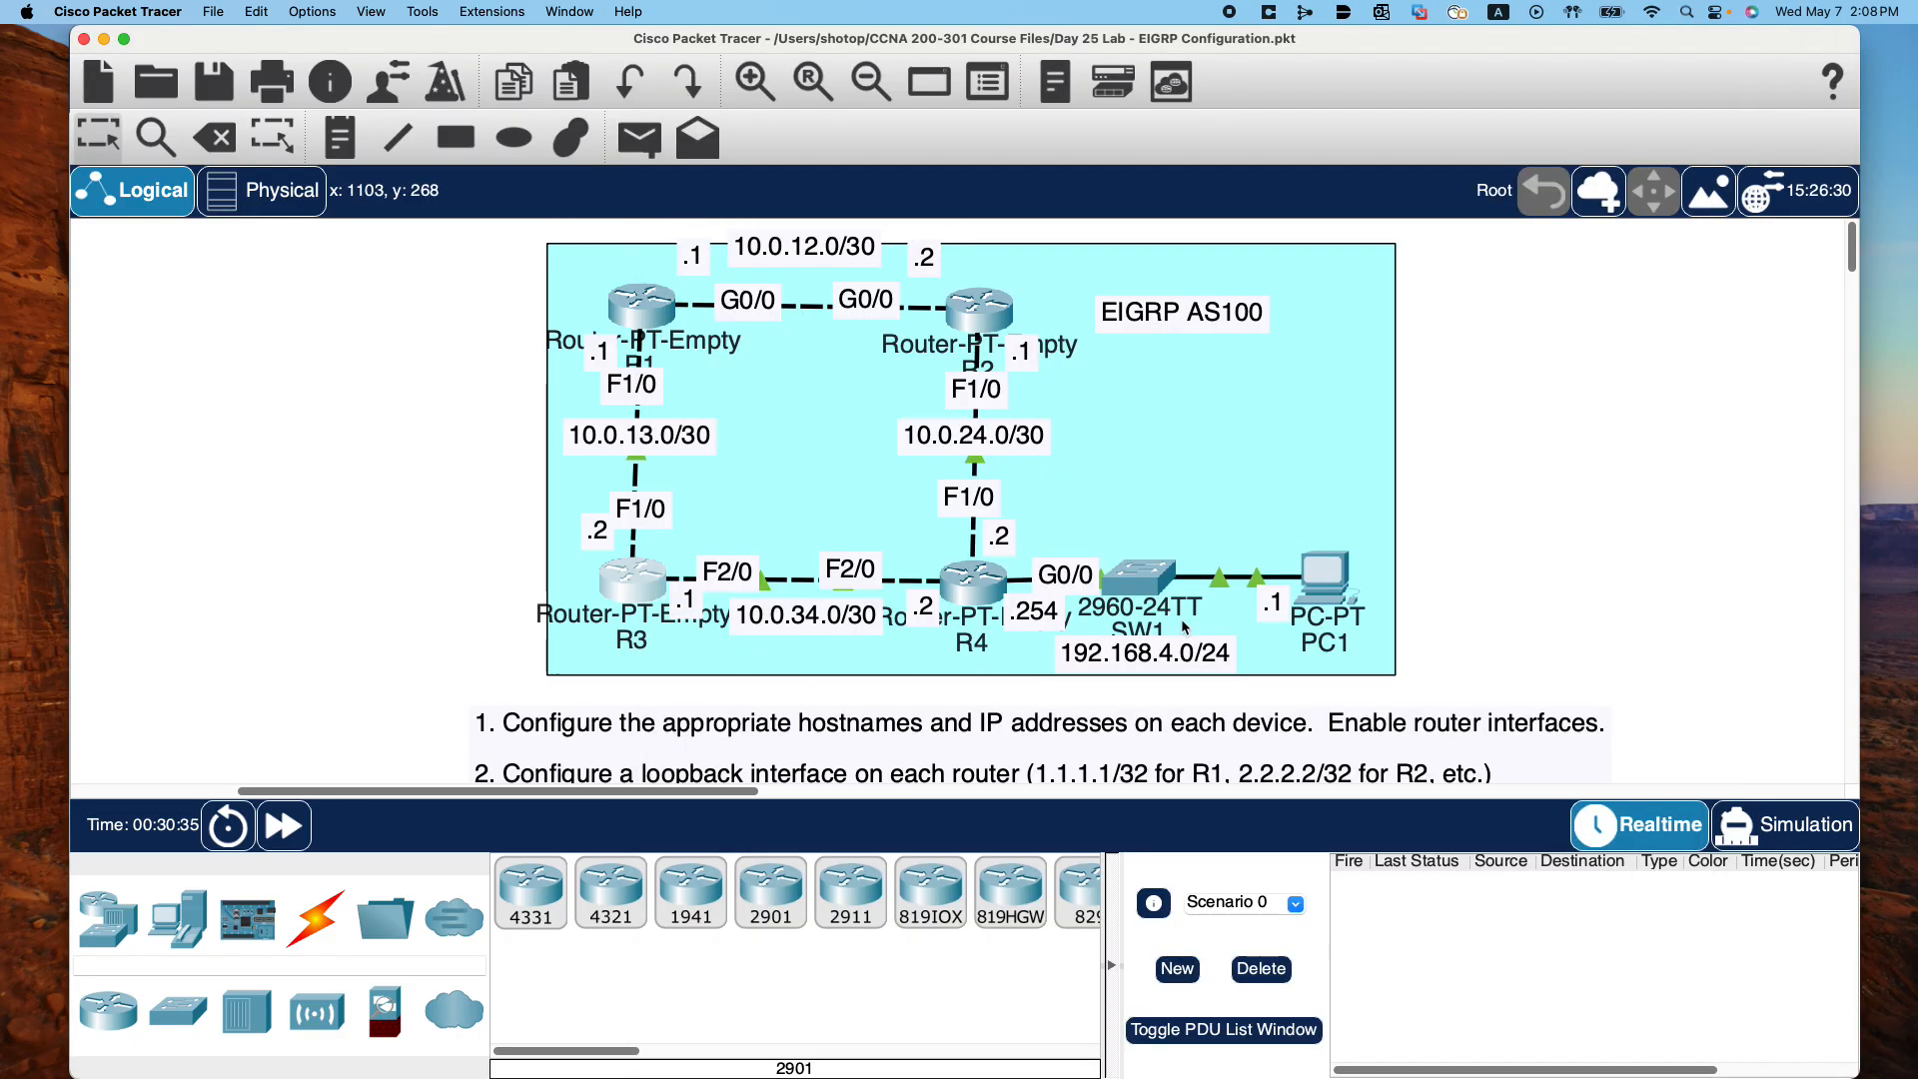
Open R4's command line and exit its GigabitEthernet interface configuration back to global configuration mode
{"action": "left_click", "coordinate": [969, 590]}
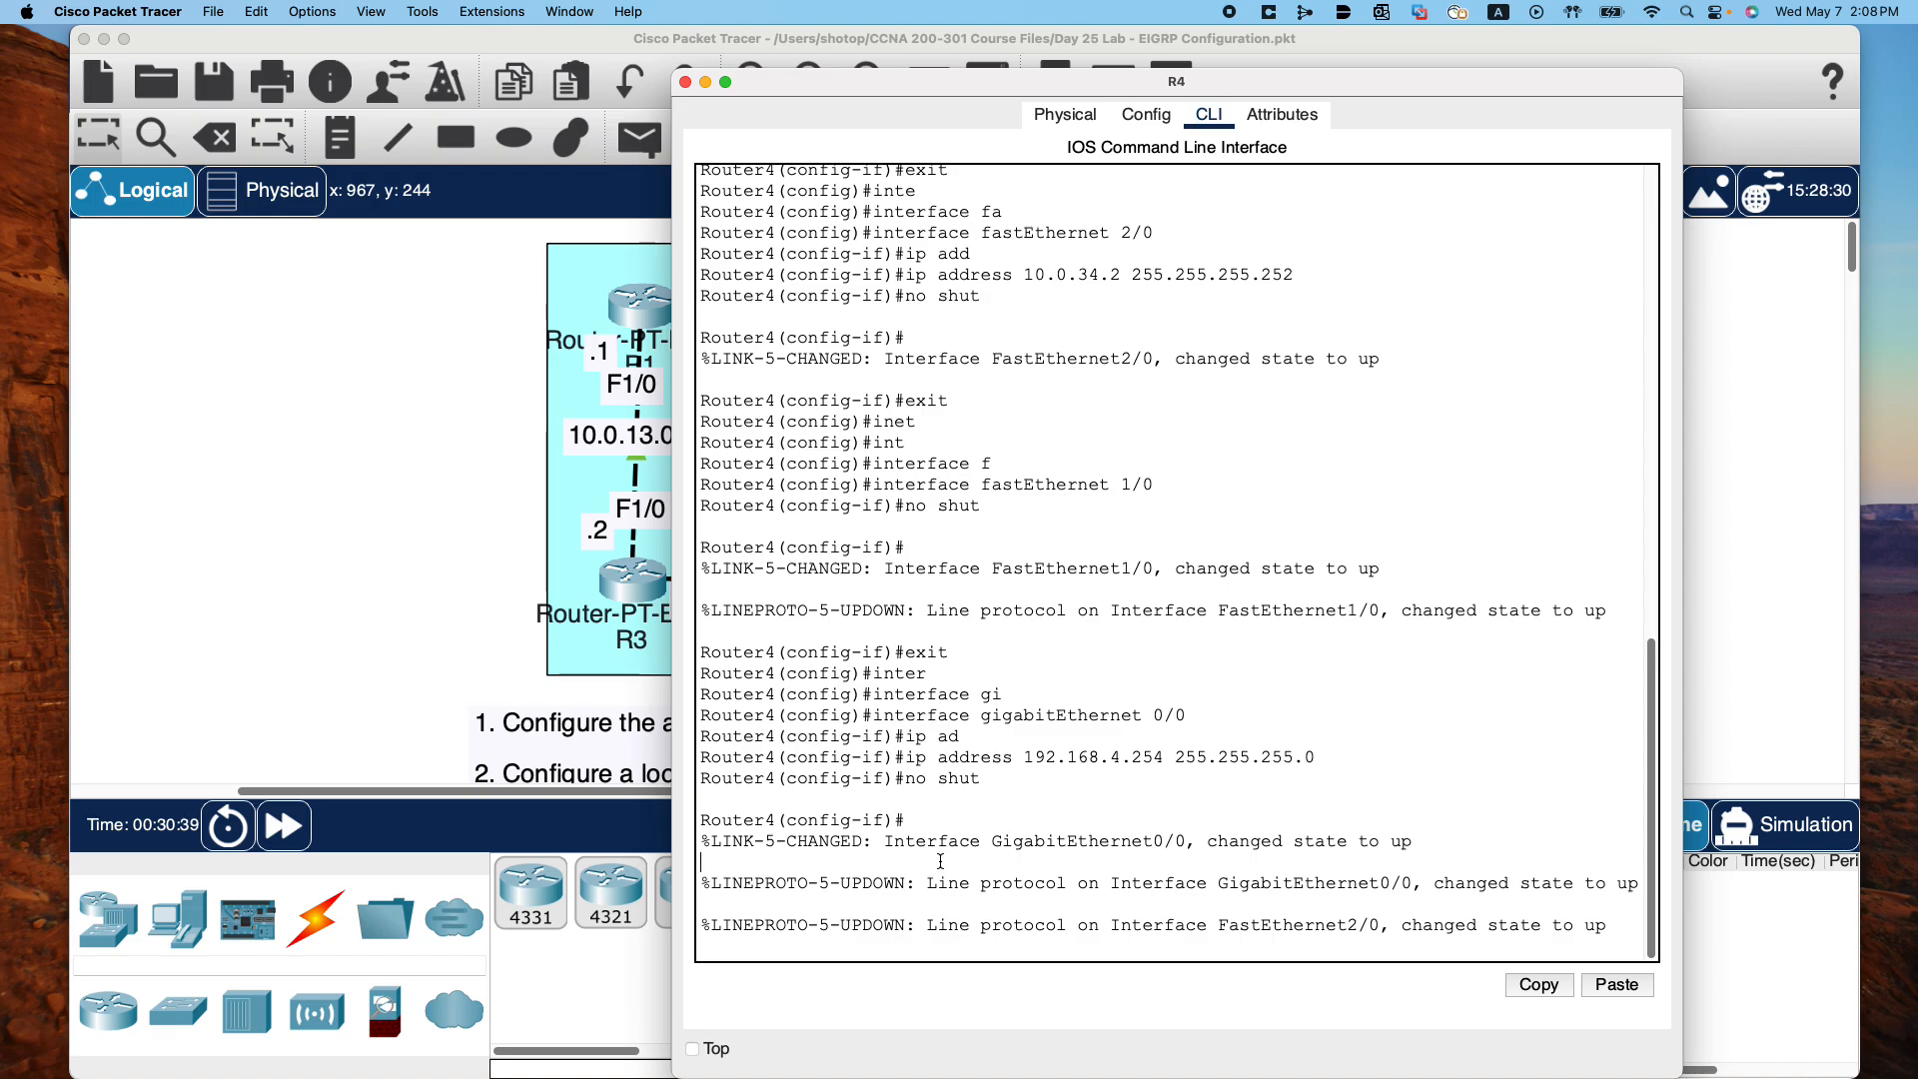
{"action": "key", "text": "Return"}
{"action": "key", "text": "Return"}
{"action": "type", "text": "exit"}
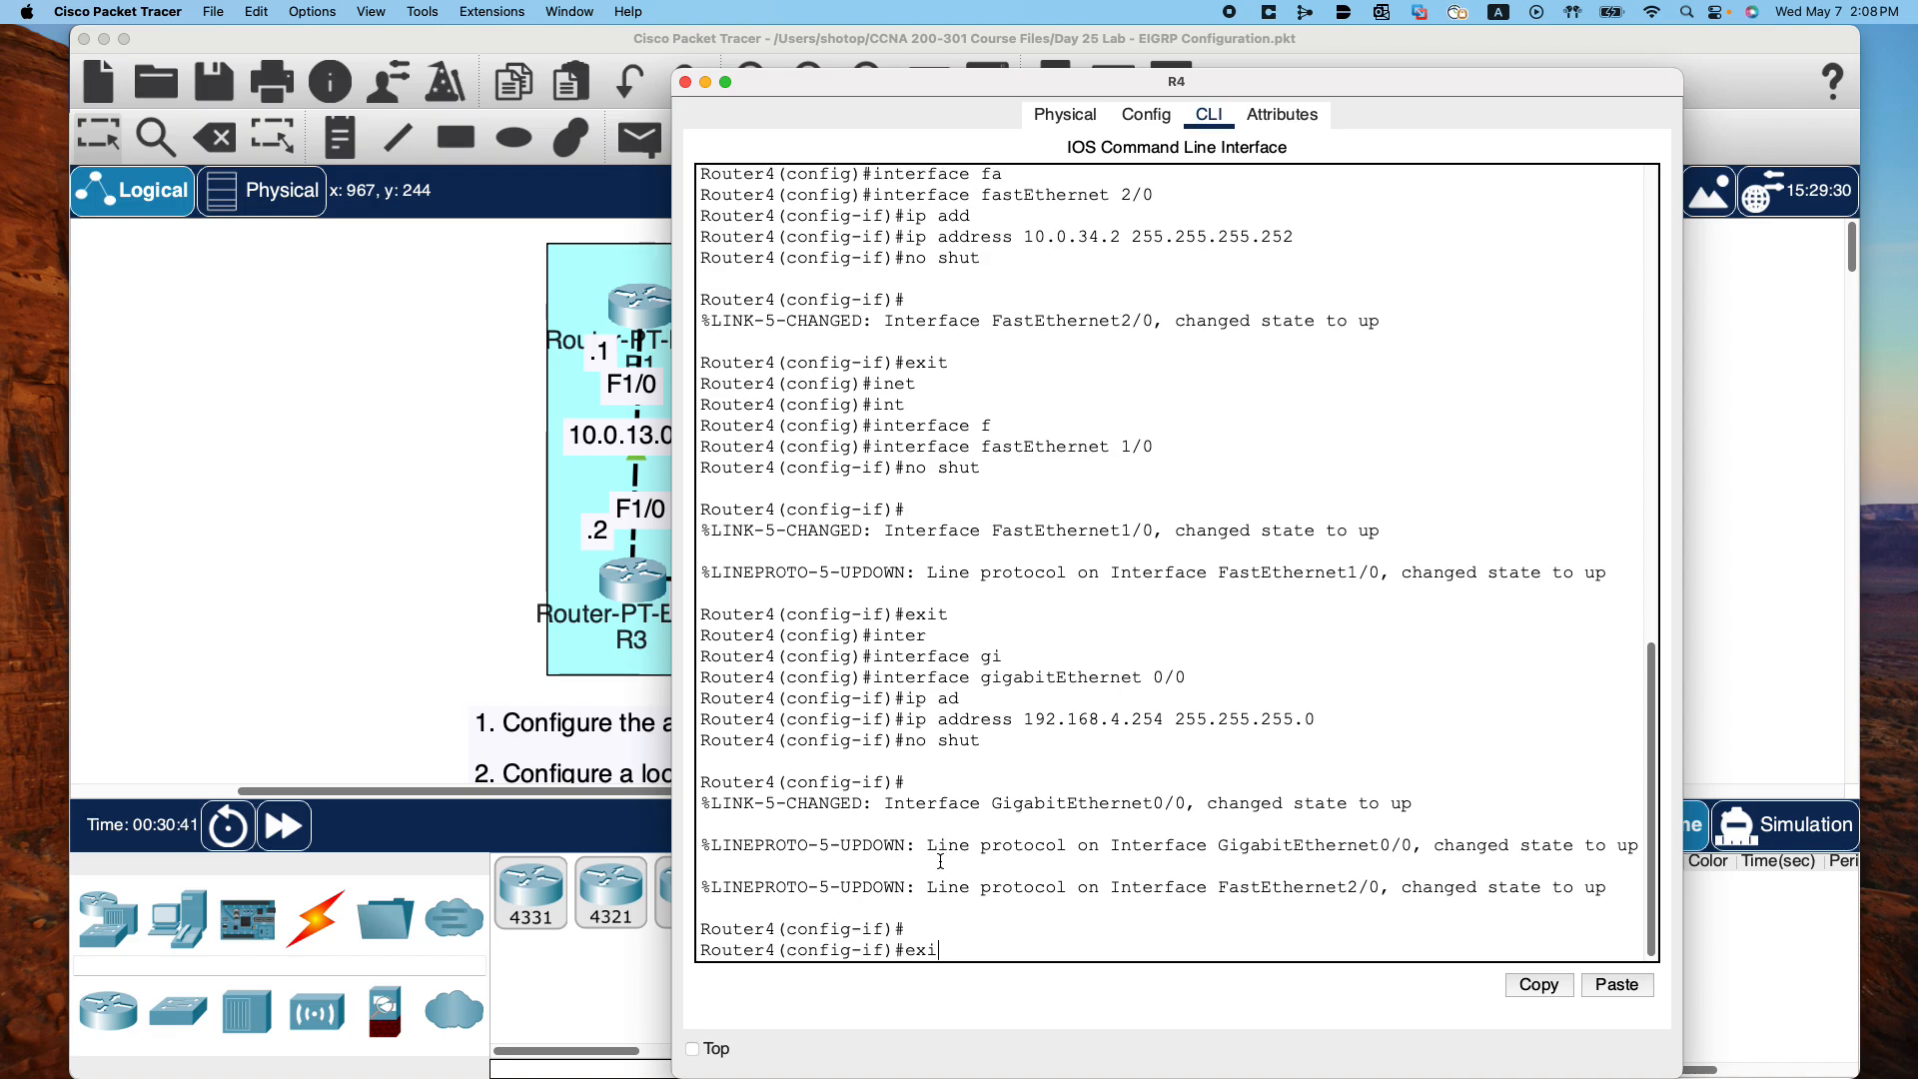
{"action": "key", "text": "Return"}
Create interface loopback 4 on Router4 and enter its interface configuration mode
{"action": "type", "text": "inter"}
{"action": "key", "text": "Tab"}
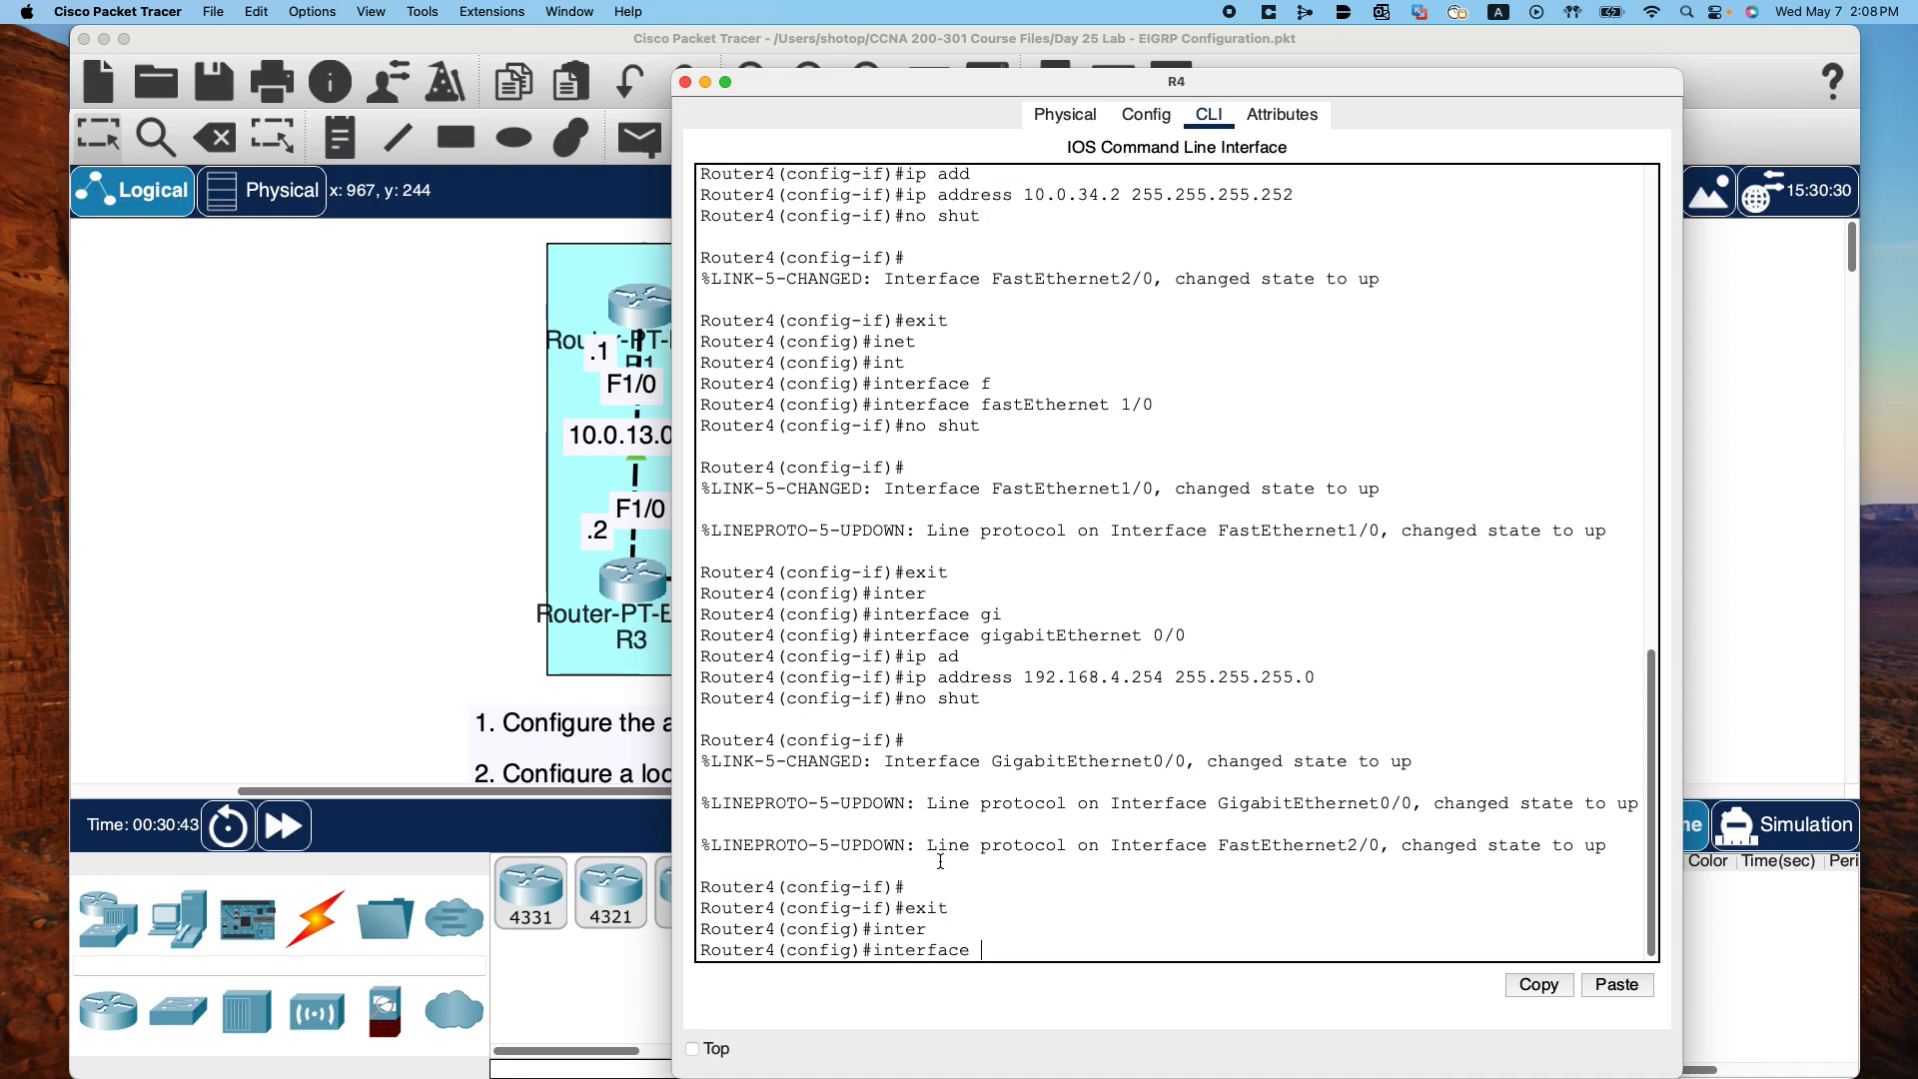
{"action": "type", "text": "lo"}
{"action": "key", "text": "Tab"}
{"action": "type", "text": "4"}
{"action": "key", "text": "Return"}
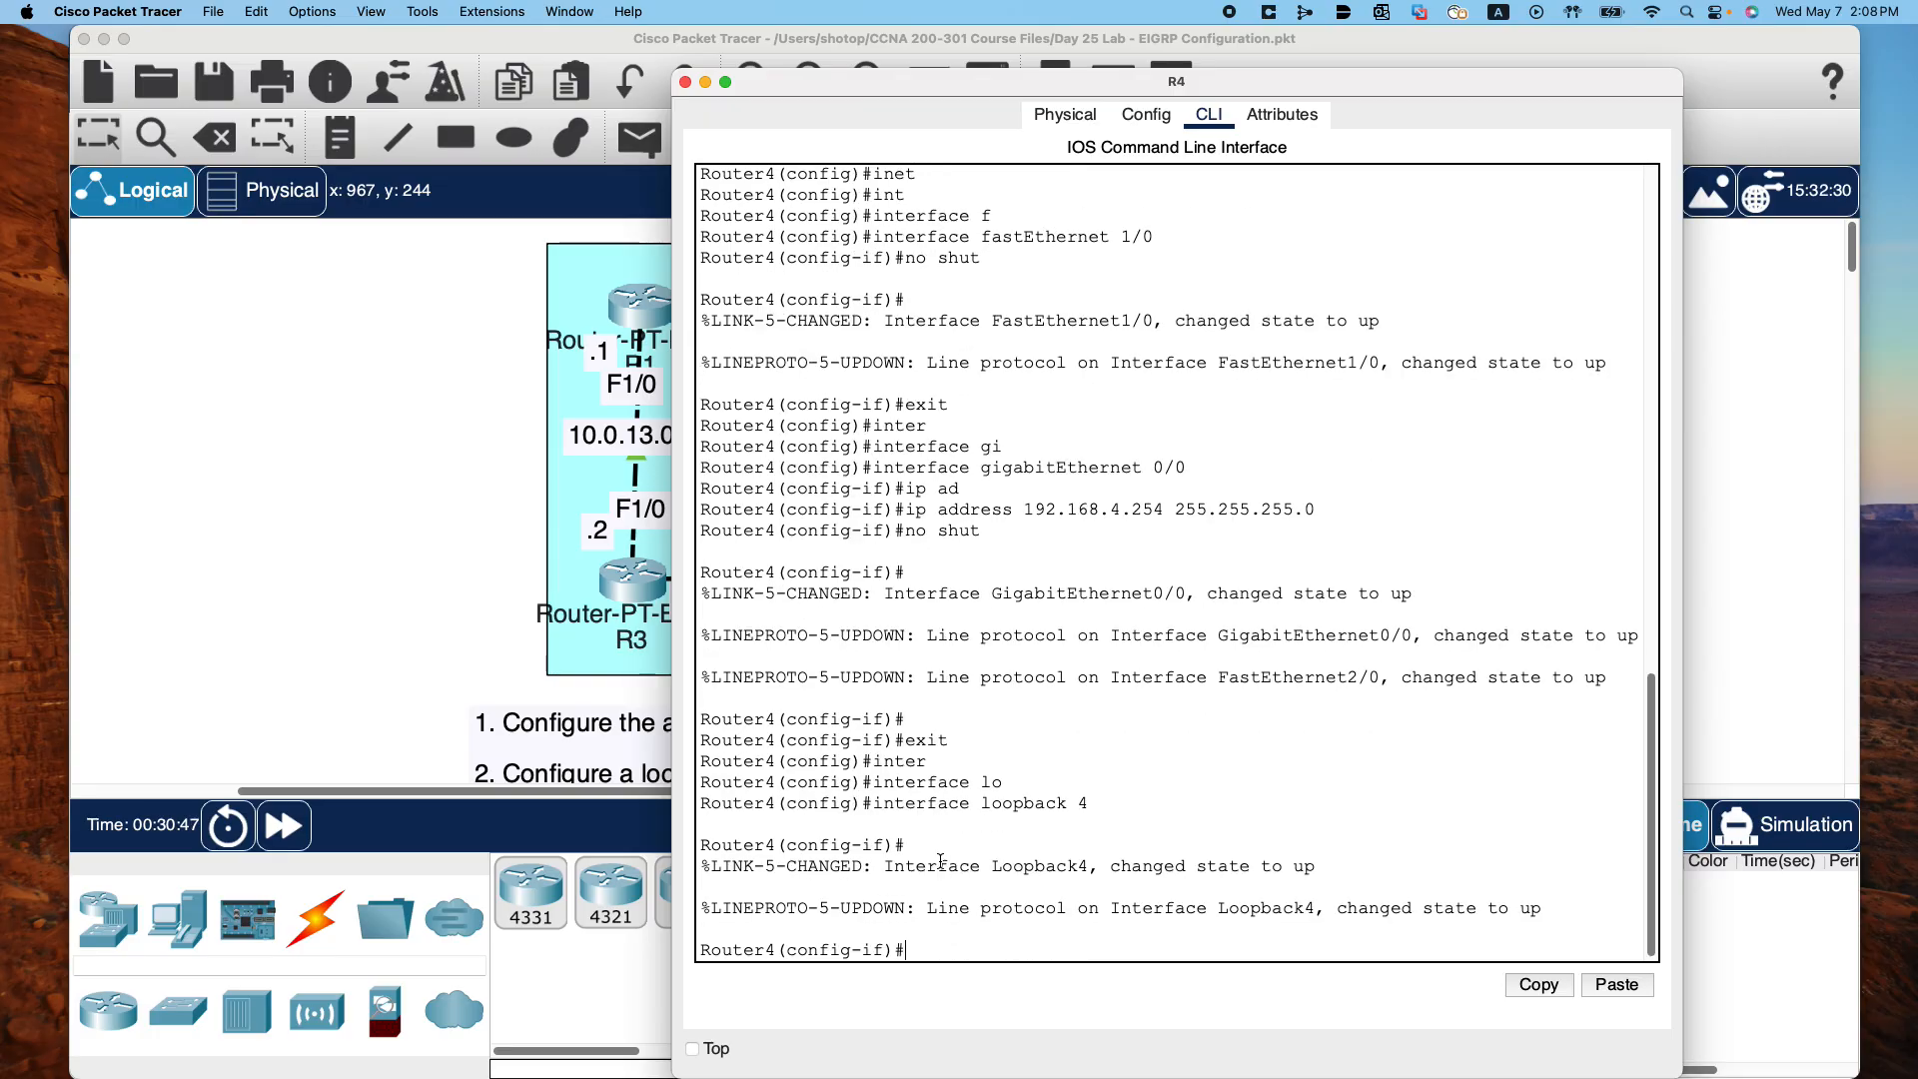
Assign IP address 4.4.4.4 with mask 255.255.255.255 to Router4's loopback 4 interface
{"action": "type", "text": "ip adre"}
{"action": "key", "text": "Tab"}
{"action": "key", "text": "BackSpace"}
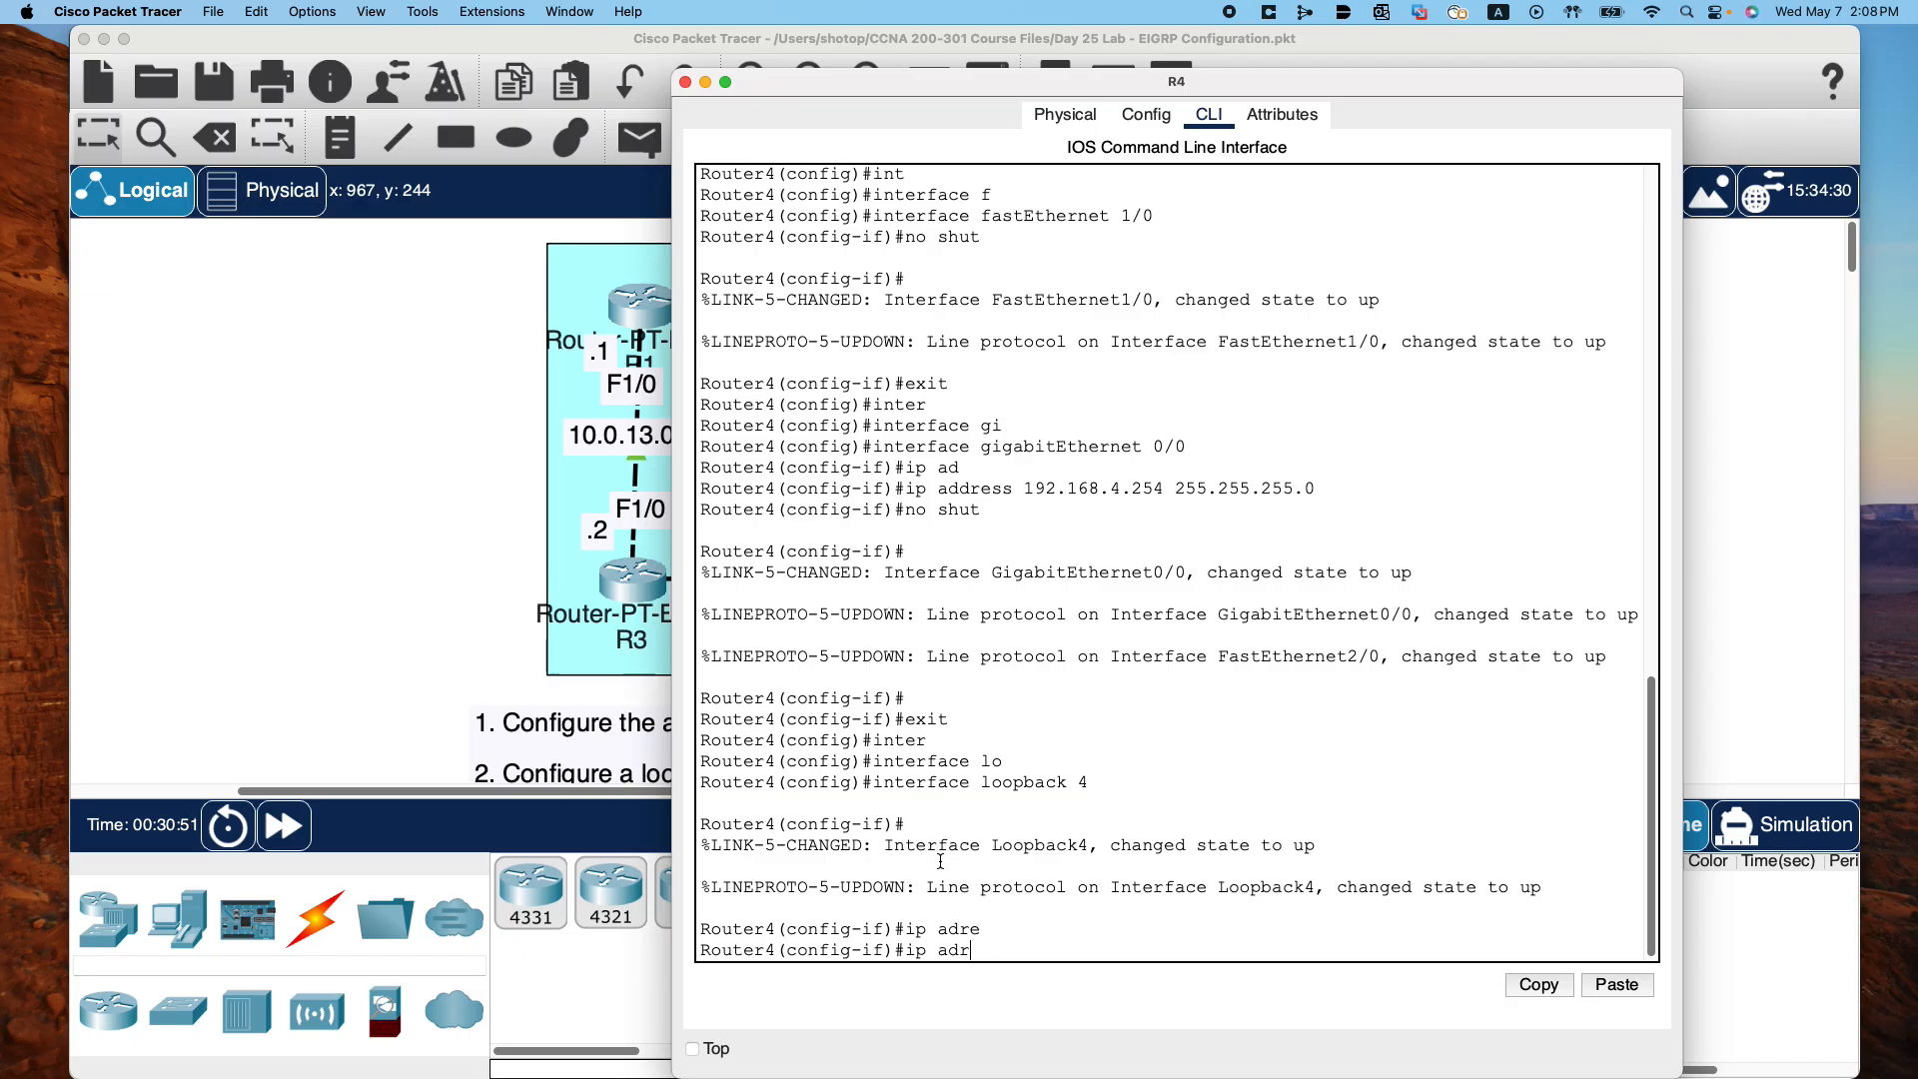
{"action": "key", "text": "BackSpace"}
{"action": "type", "text": "d"}
{"action": "key", "text": "Tab"}
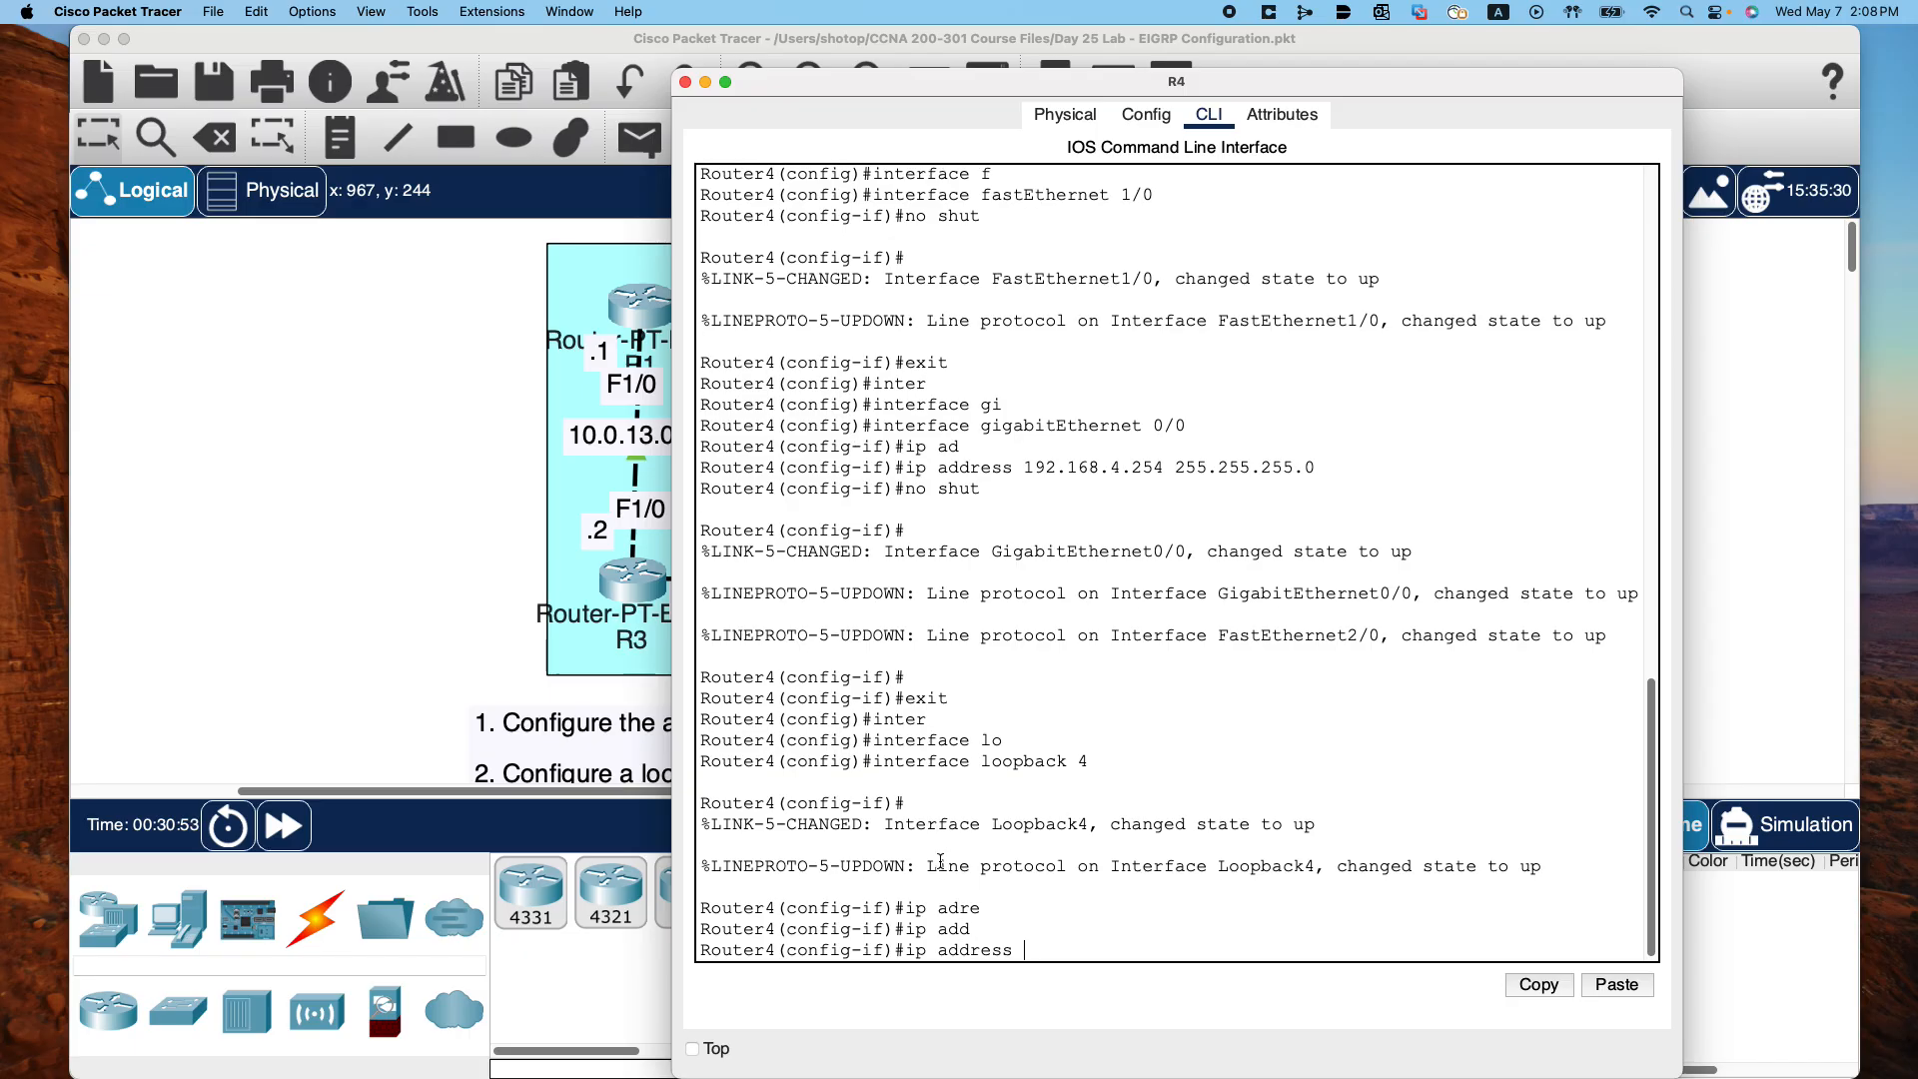
{"action": "type", "text": "4.4.4.4 255.255.255.255"}
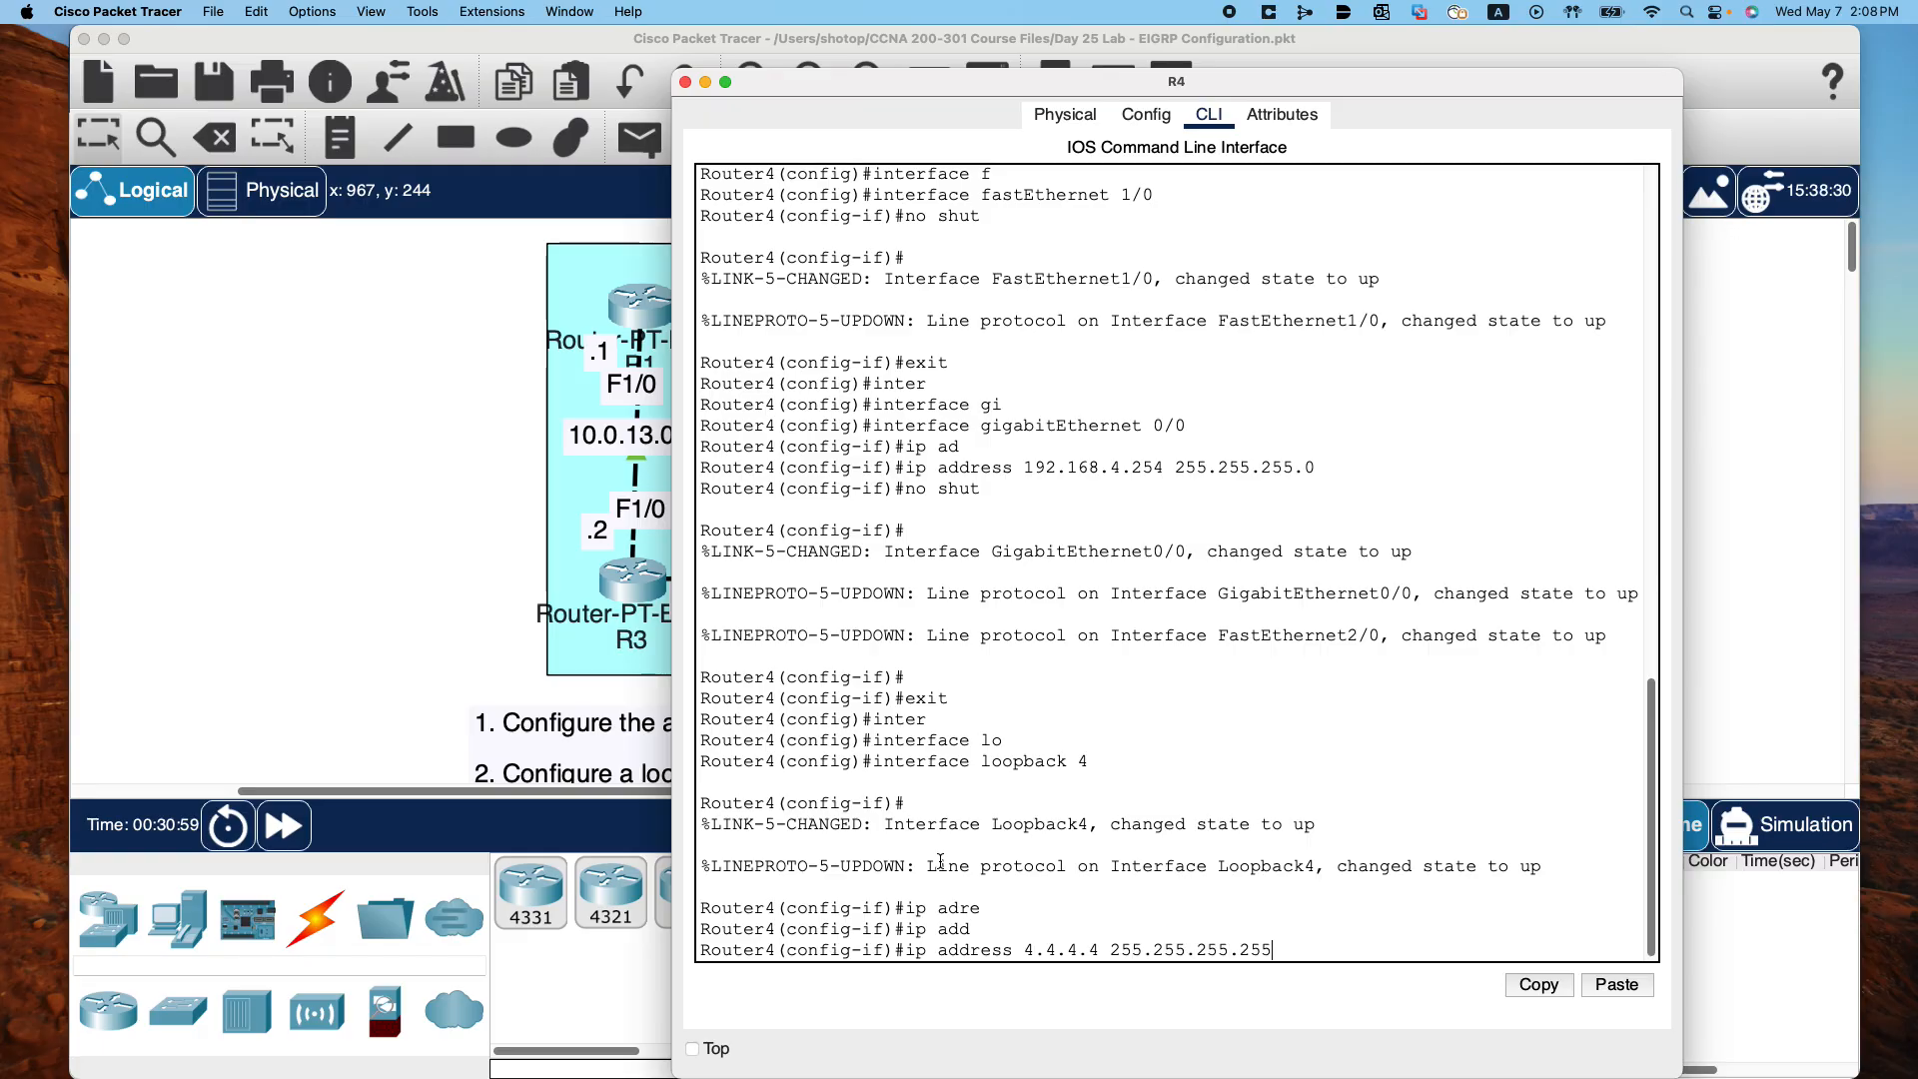
{"action": "key", "text": "Return"}
Enable loopback 4 with no shut and exit to global configuration mode on Router4
{"action": "type", "text": "nfig-if)#n"}
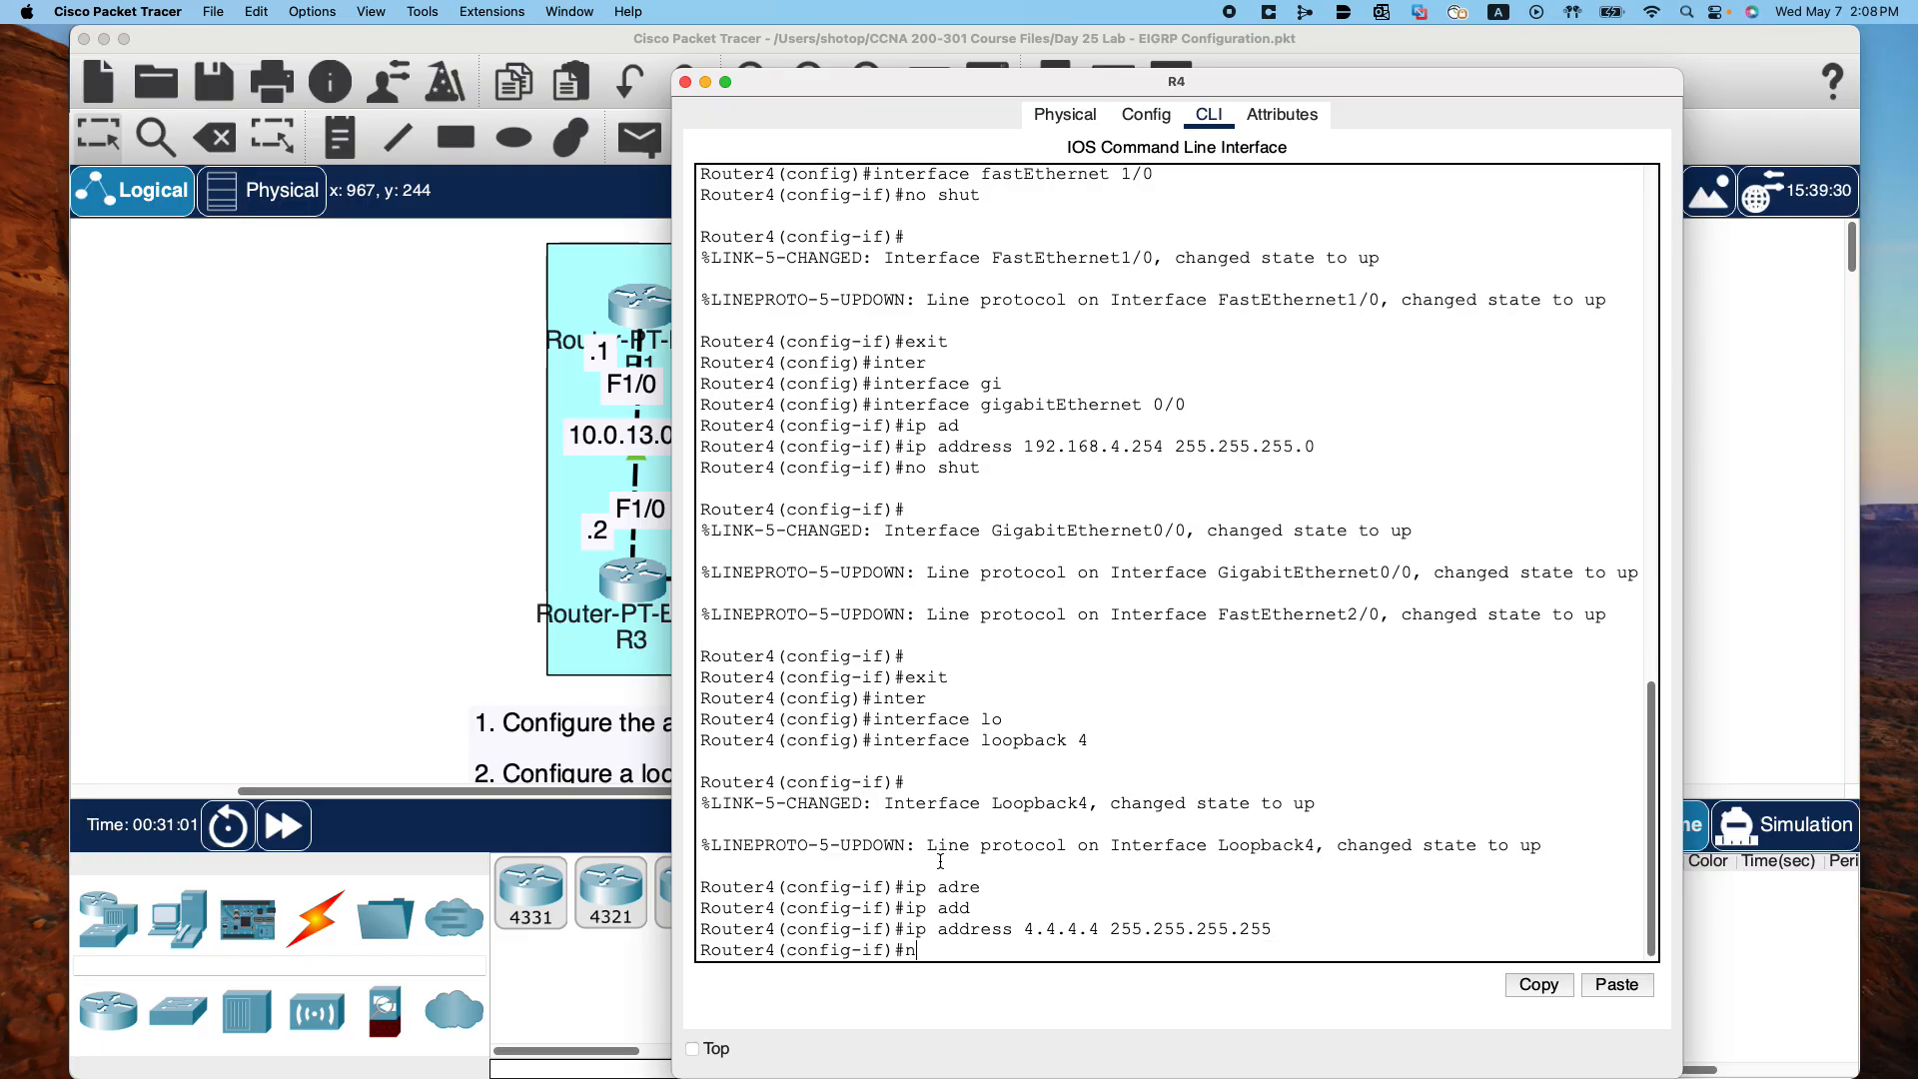
{"action": "type", "text": "o shut"}
{"action": "key", "text": "Return"}
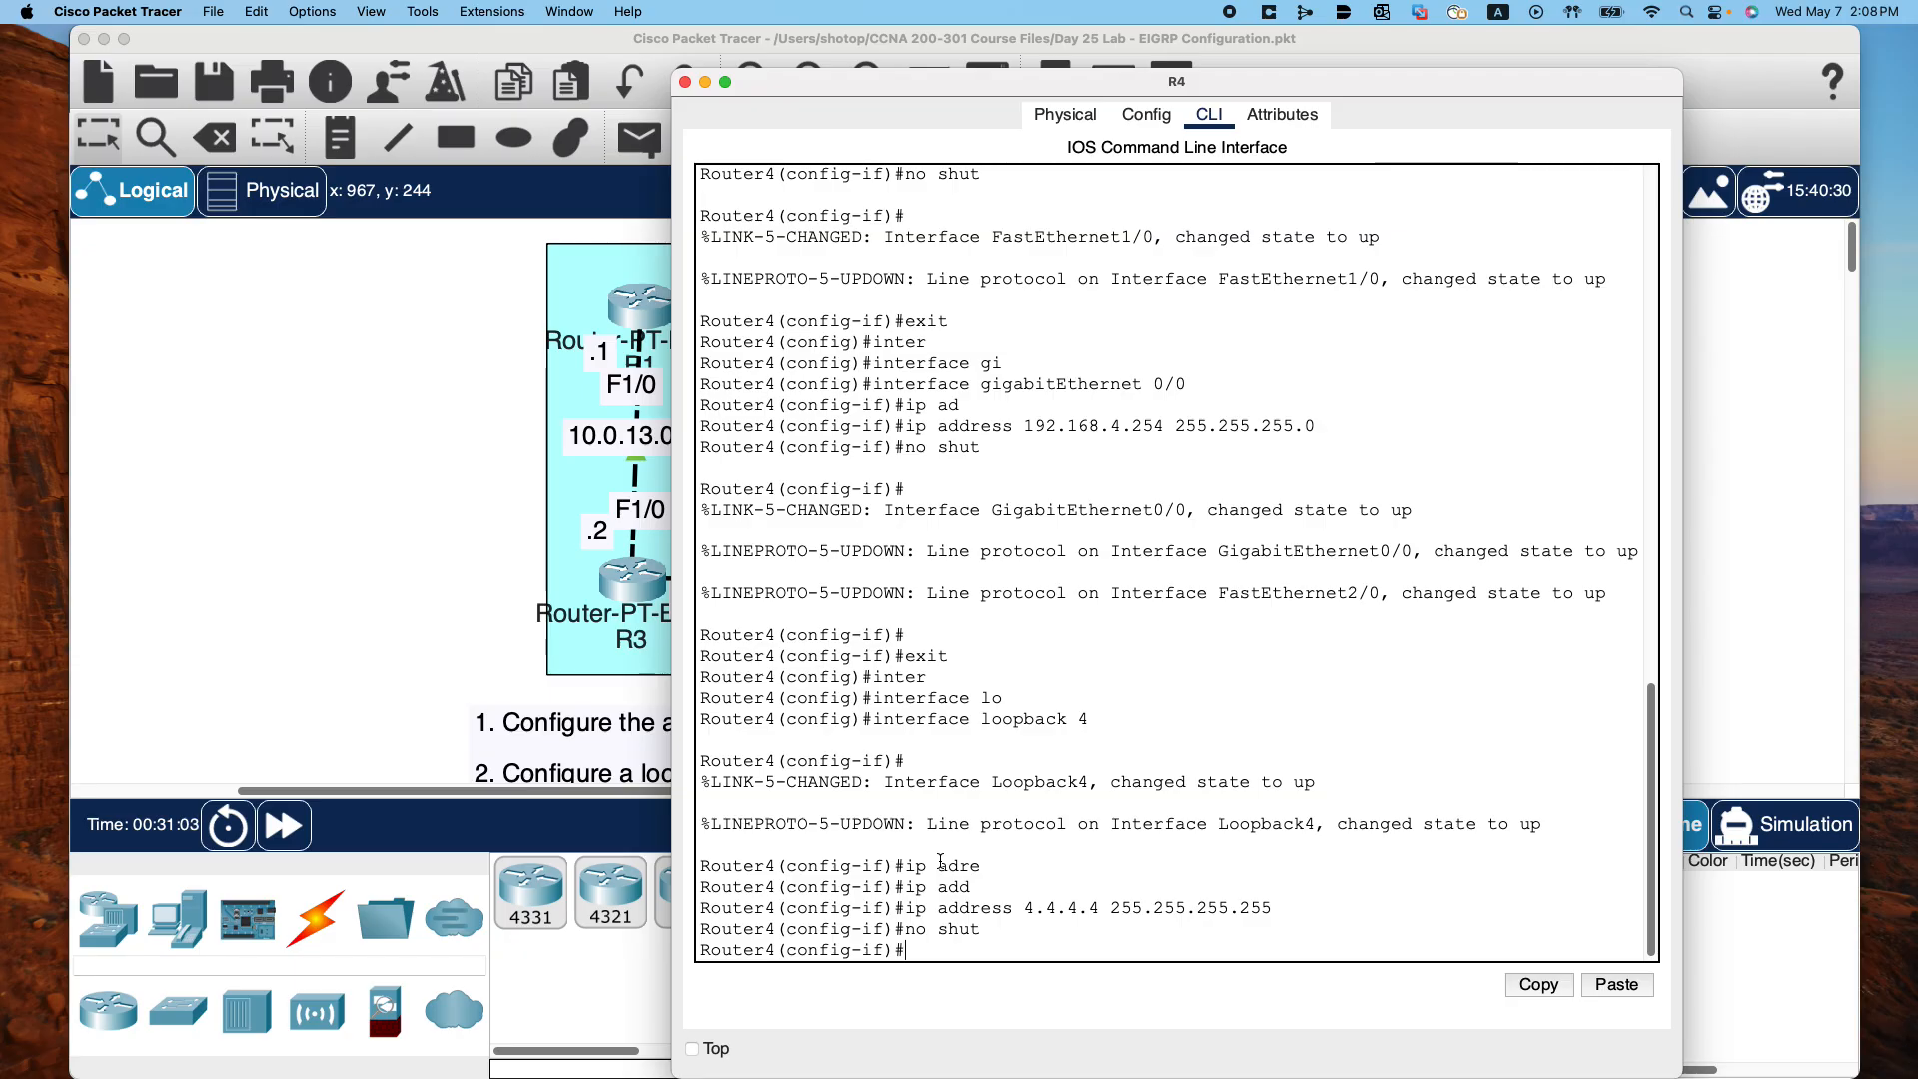
{"action": "type", "text": "exit"}
{"action": "key", "text": "Return"}
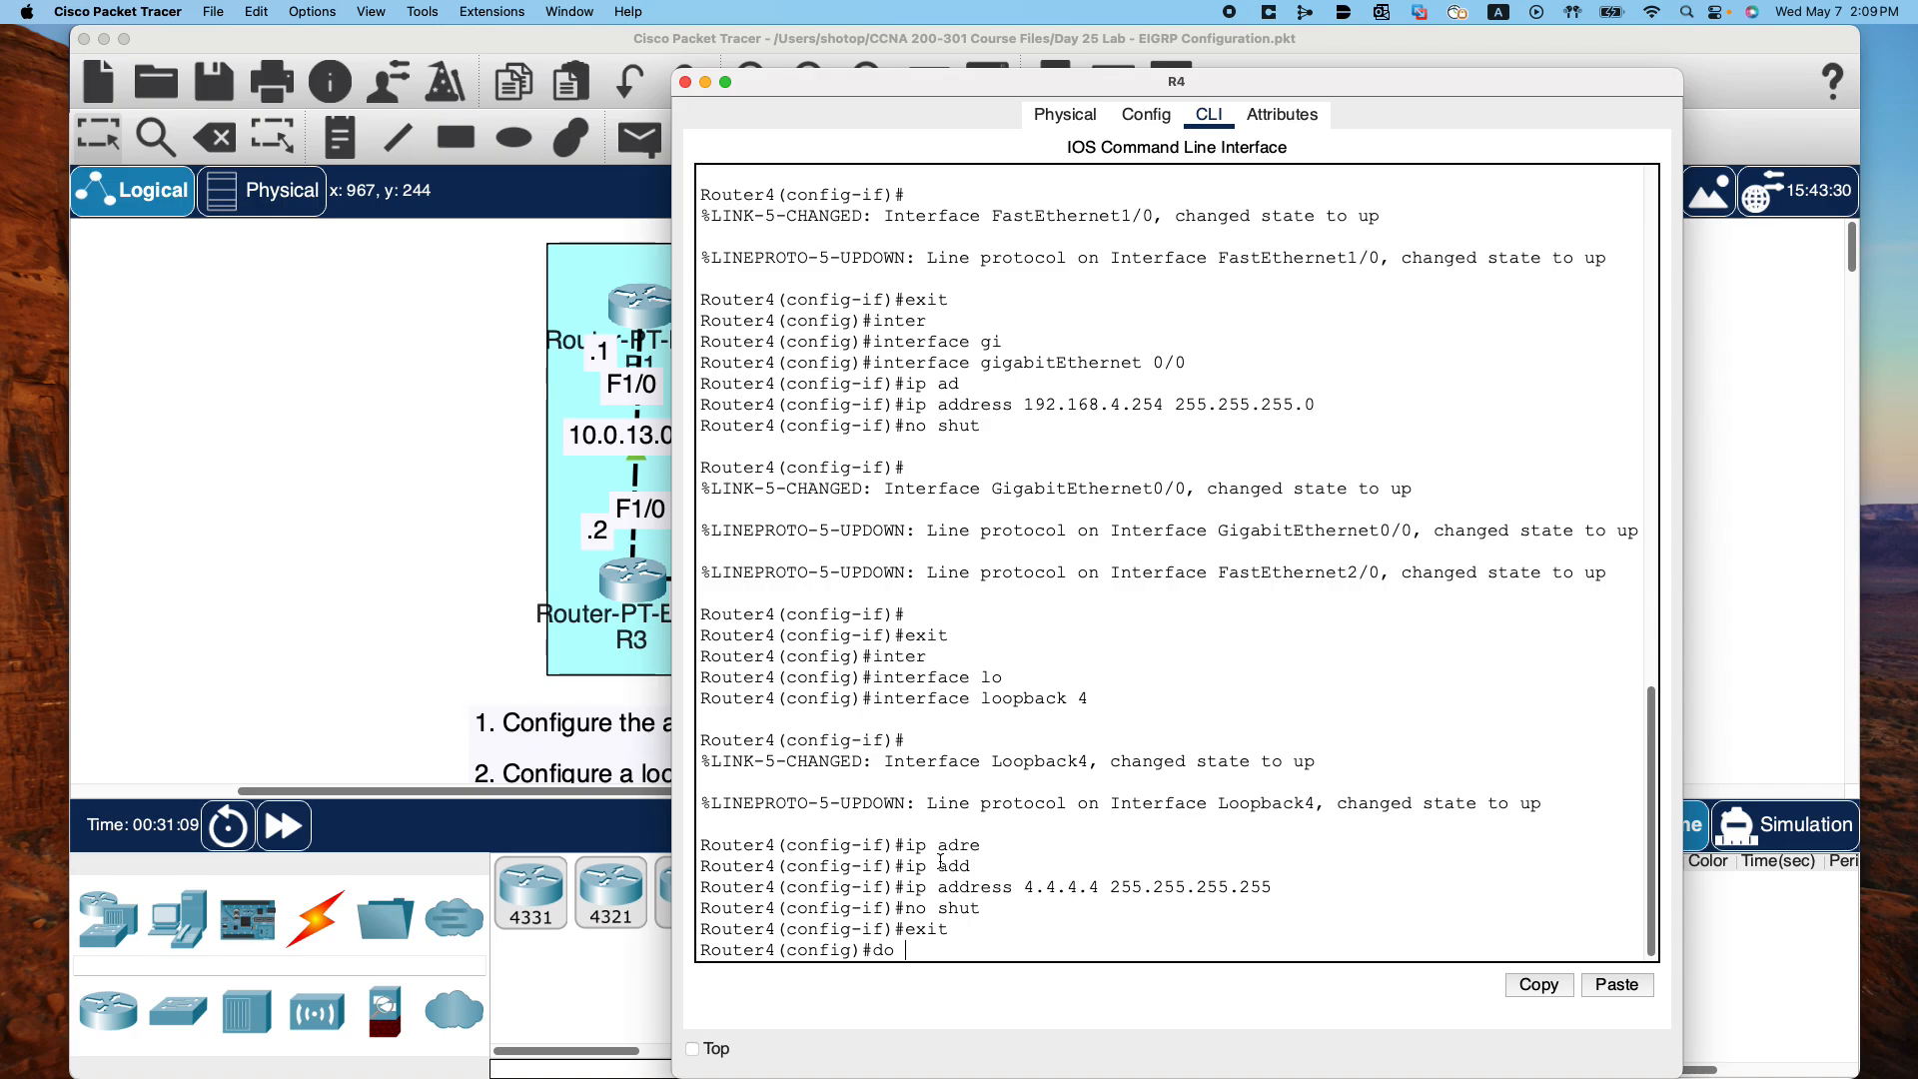
Display Router4's interface summary with do show ip interface brief, and close the R4 window
{"action": "type", "text": "do show i"}
{"action": "key", "text": "Tab"}
{"action": "key", "text": "Tab"}
{"action": "key", "text": "Tab"}
{"action": "key", "text": "Tab"}
{"action": "key", "text": "Tab"}
{"action": "type", "text": "p"}
{"action": "key", "text": "Tab"}
{"action": "key", "text": "Tab"}
{"action": "key", "text": "Tab"}
{"action": "key", "text": "Tab"}
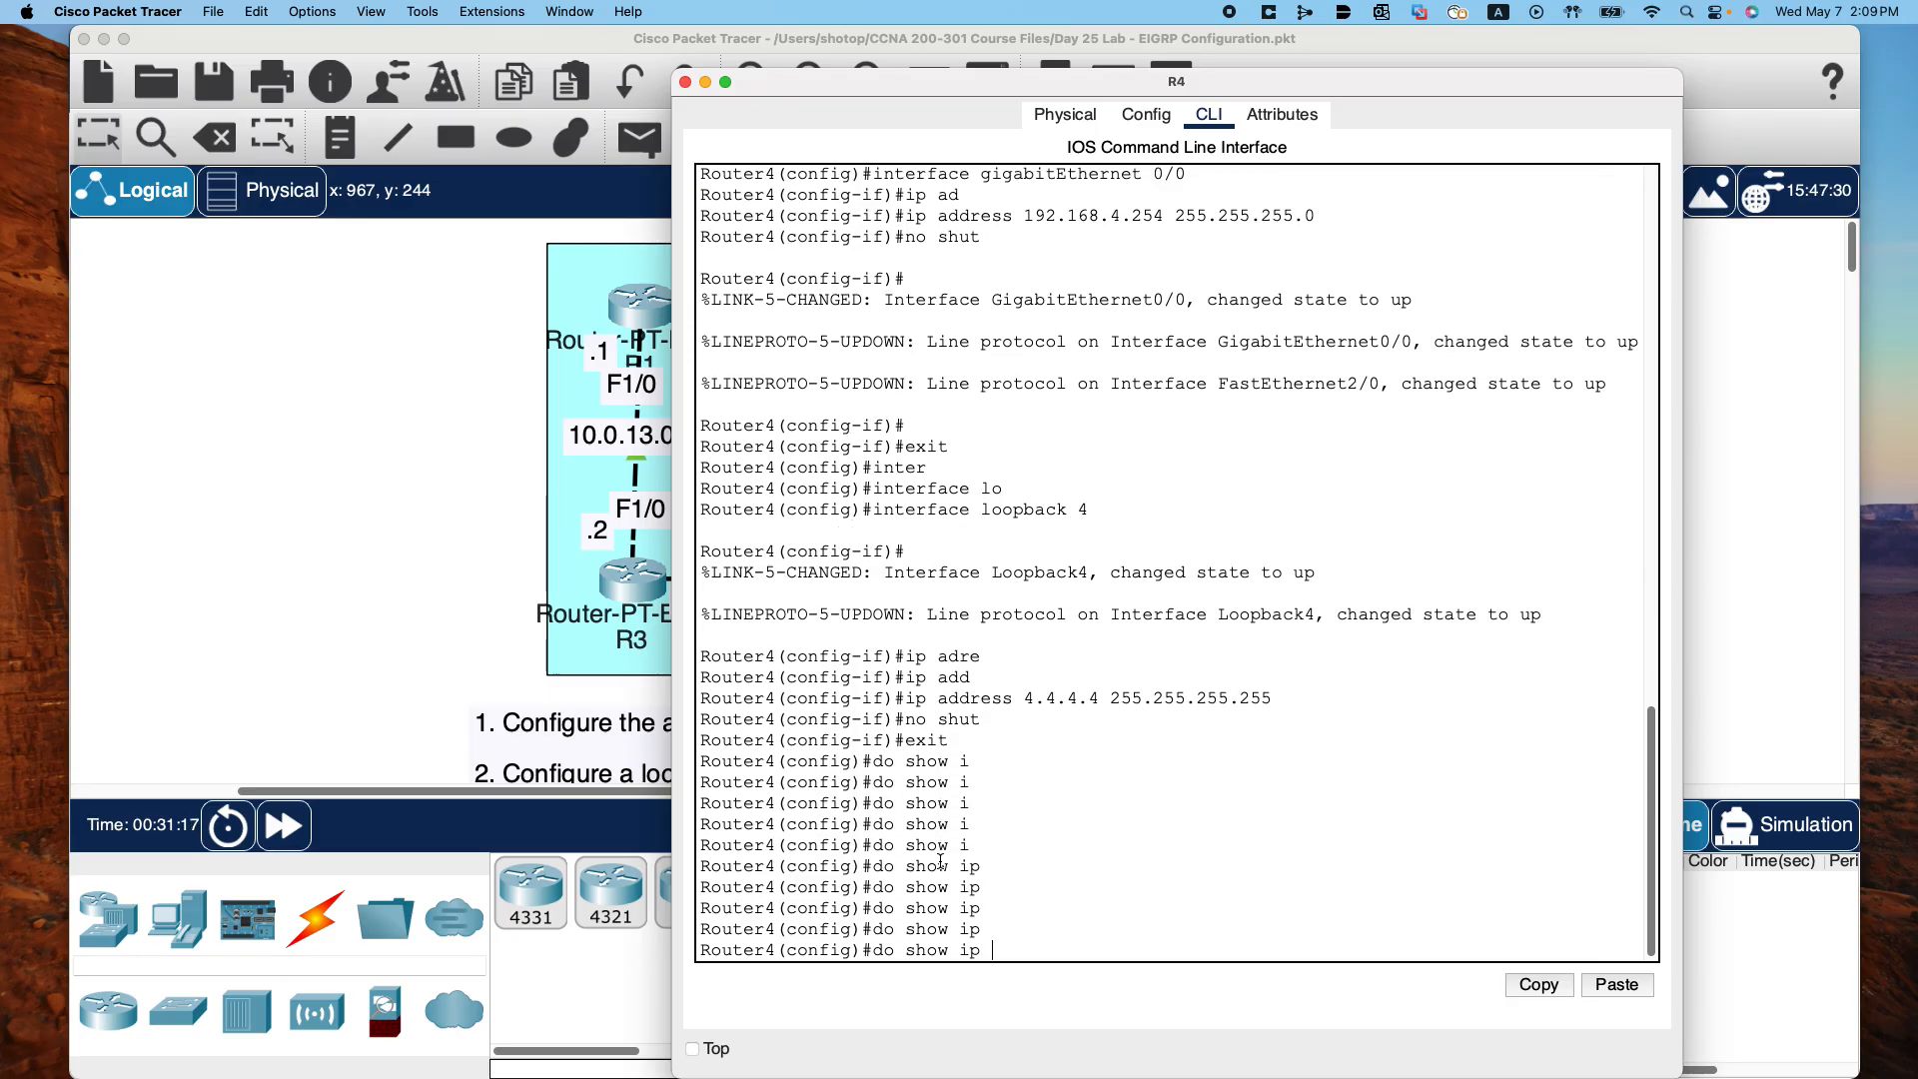
{"action": "key", "text": "Tab"}
{"action": "key", "text": "Tab"}
{"action": "key", "text": "Tab"}
{"action": "key", "text": "Tab"}
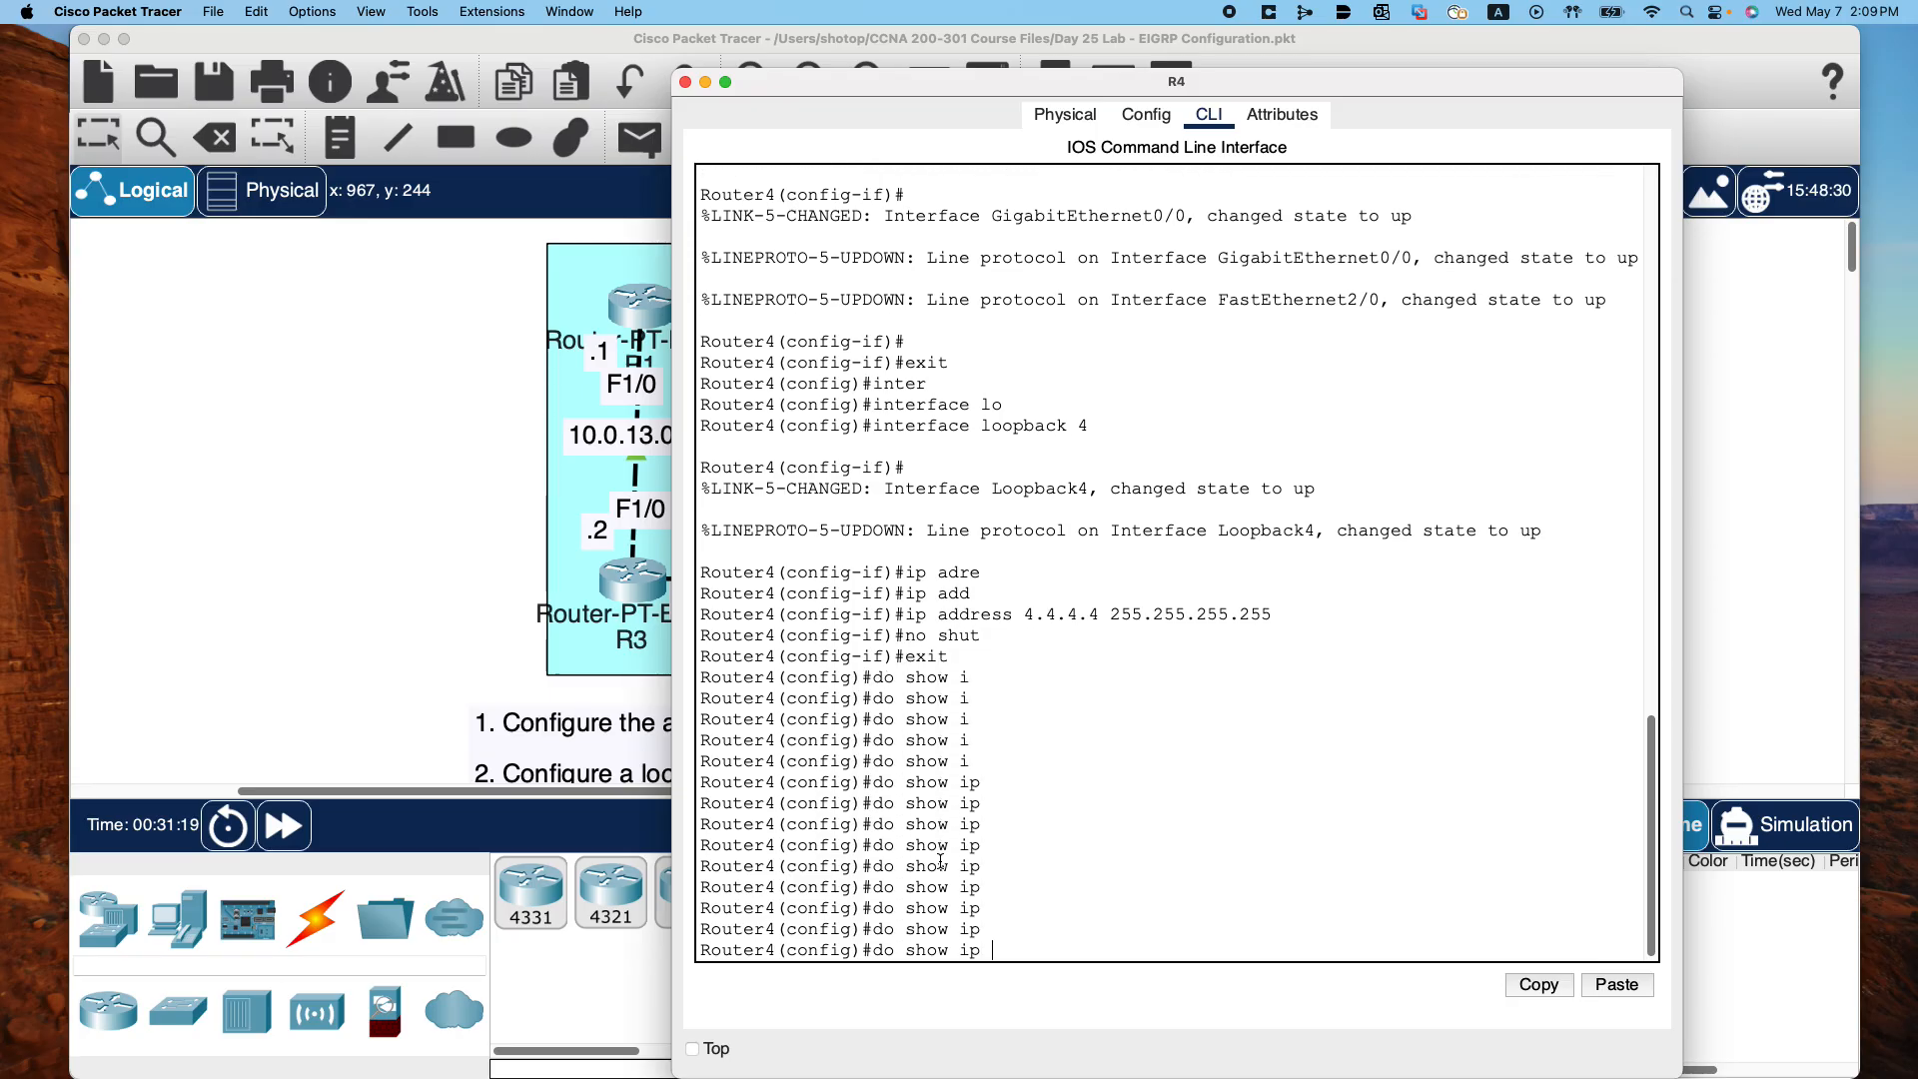
{"action": "type", "text": "inter"}
{"action": "key", "text": "Tab"}
{"action": "key", "text": "Tab"}
{"action": "key", "text": "Tab"}
{"action": "key", "text": "Tab"}
{"action": "type", "text": "face"}
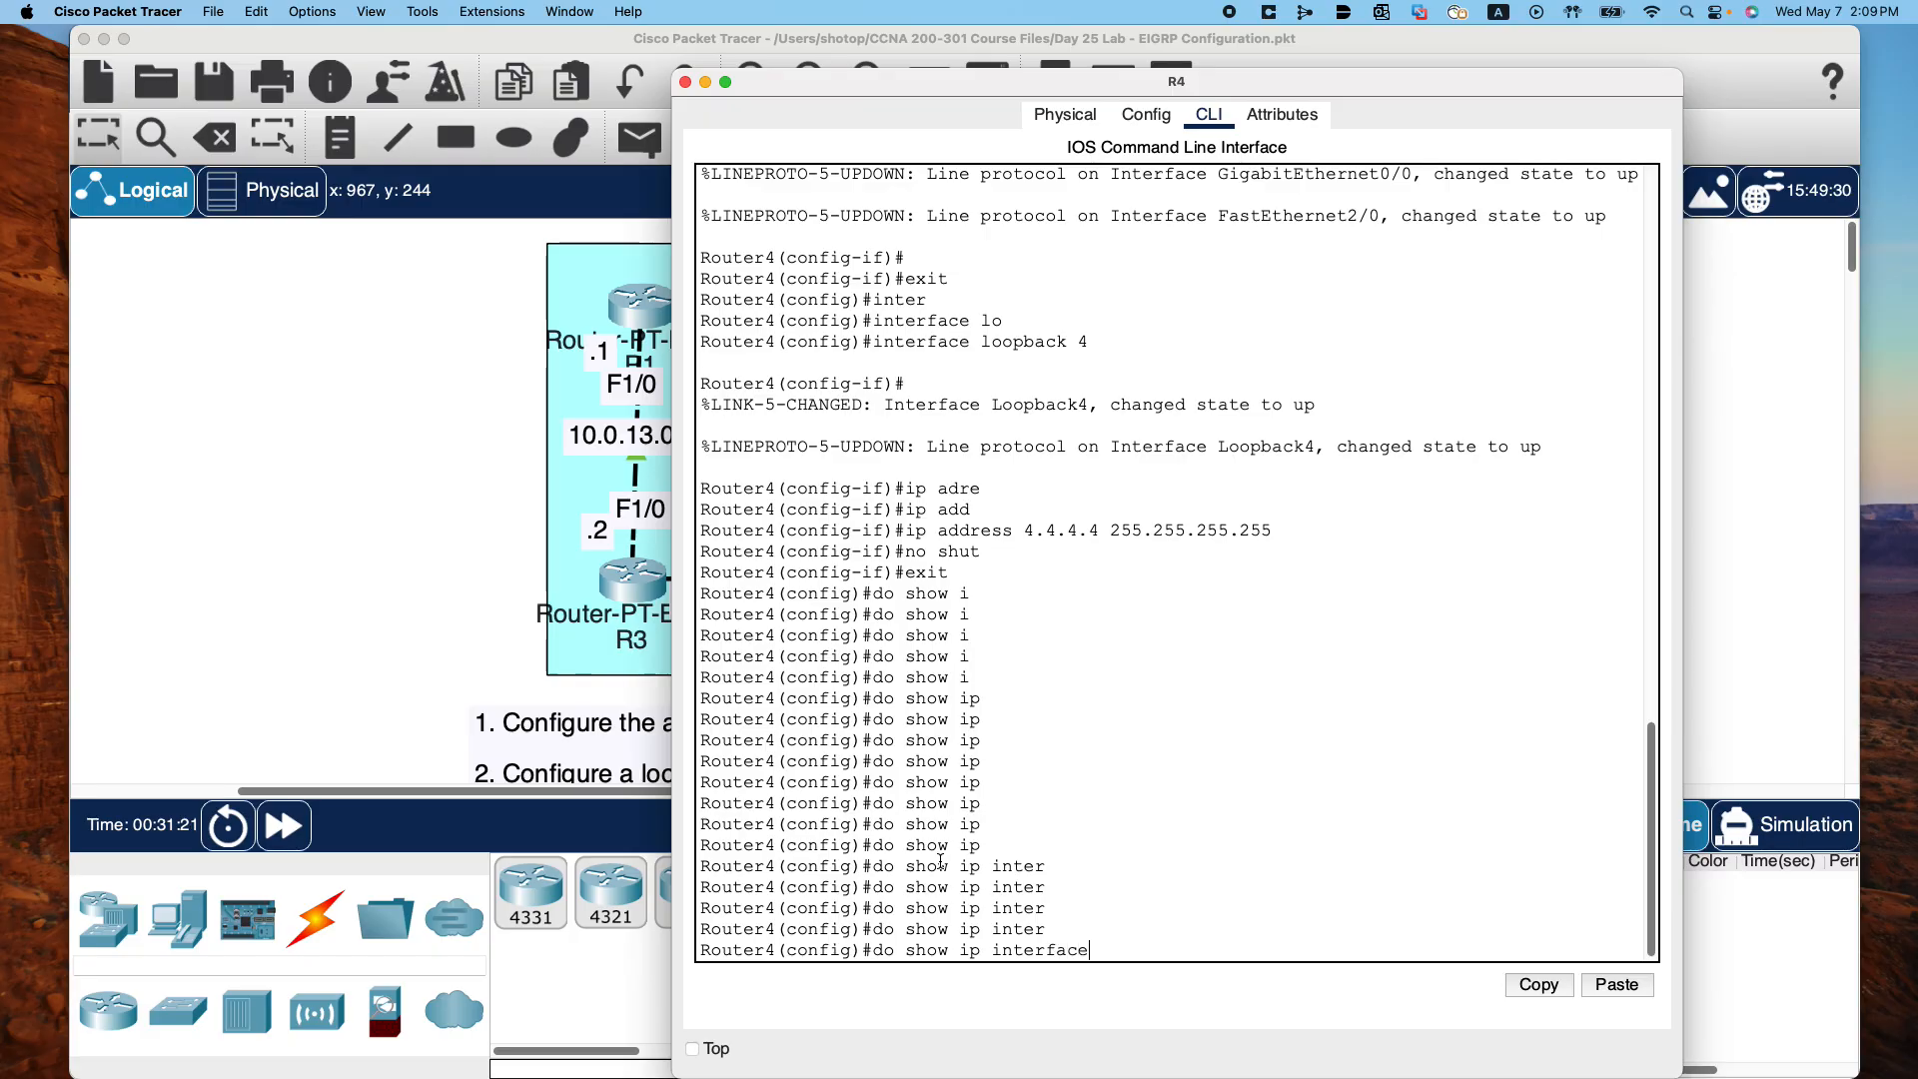
{"action": "type", "text": " breif"}
{"action": "key", "text": "BackSpace"}
{"action": "key", "text": "BackSpace"}
{"action": "type", "text": "ief"}
{"action": "key", "text": "Return"}
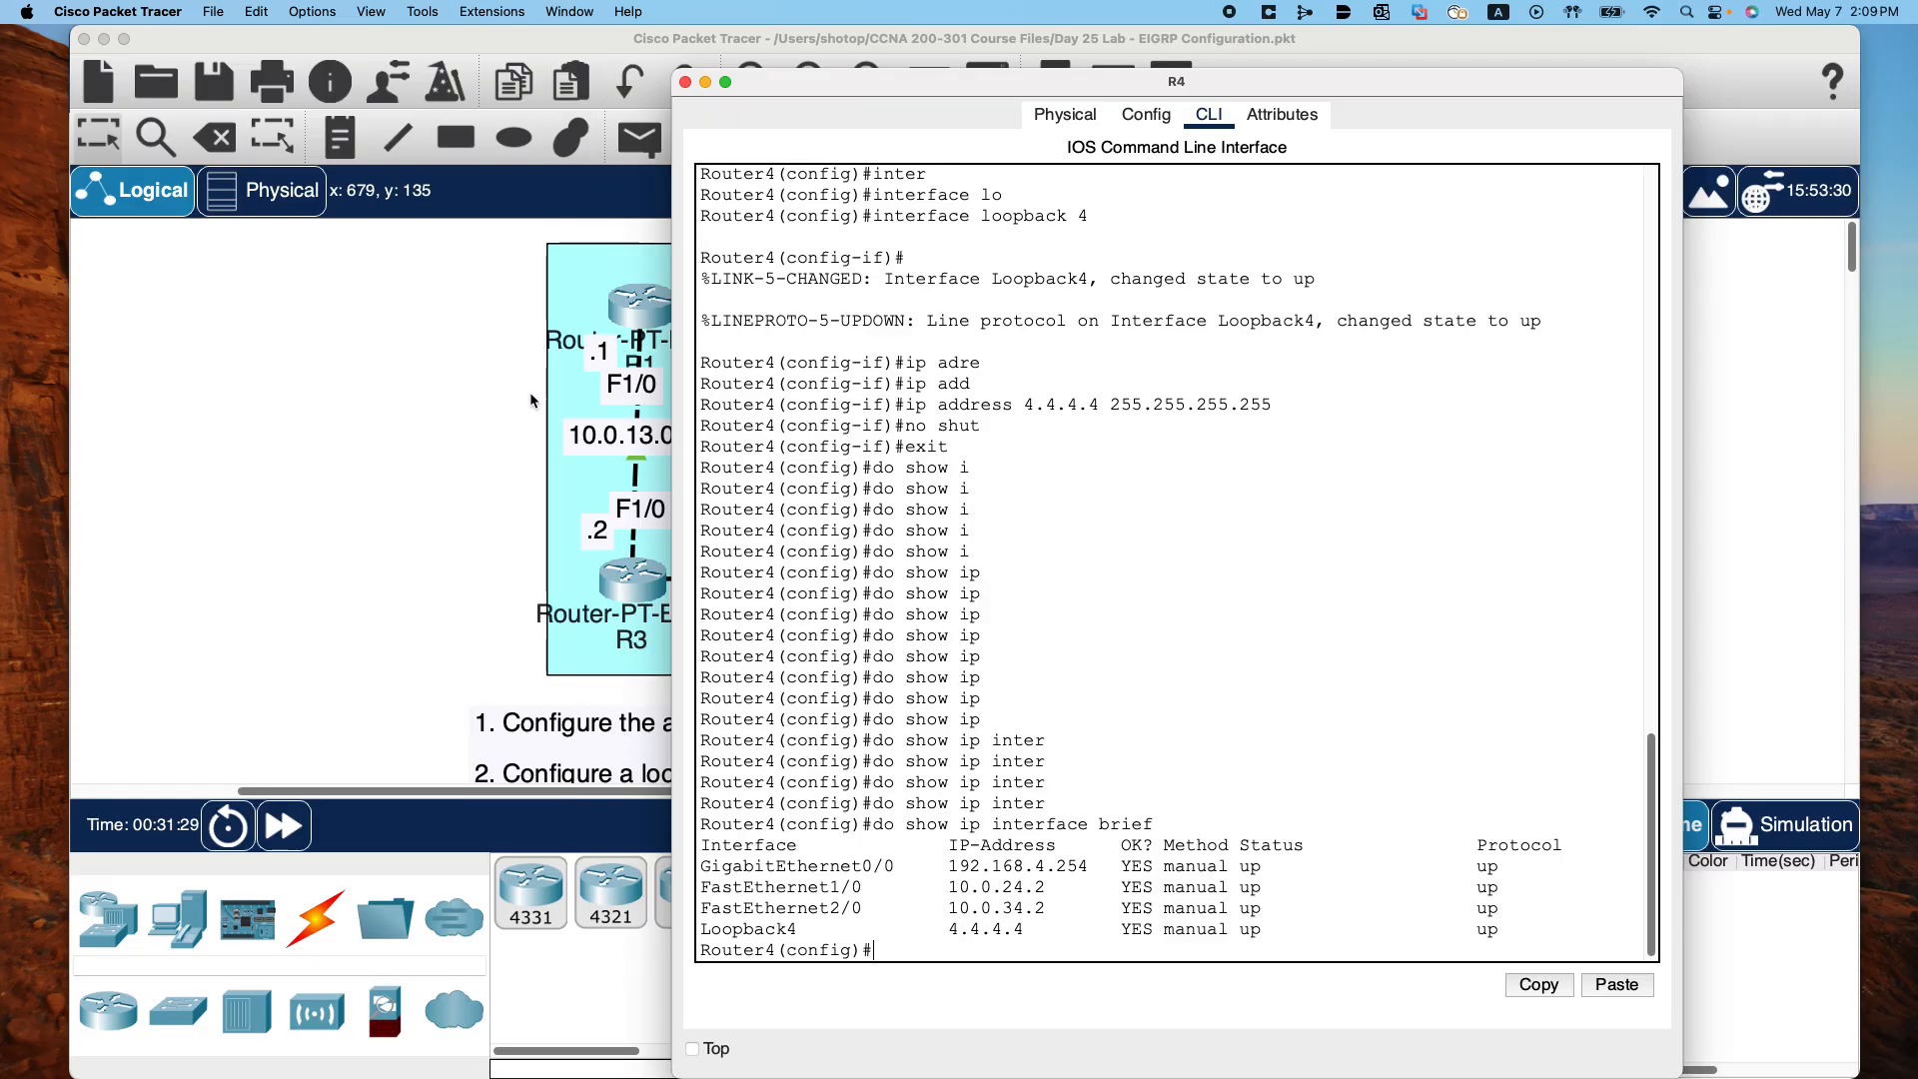
{"action": "left_click", "coordinate": [685, 82]}
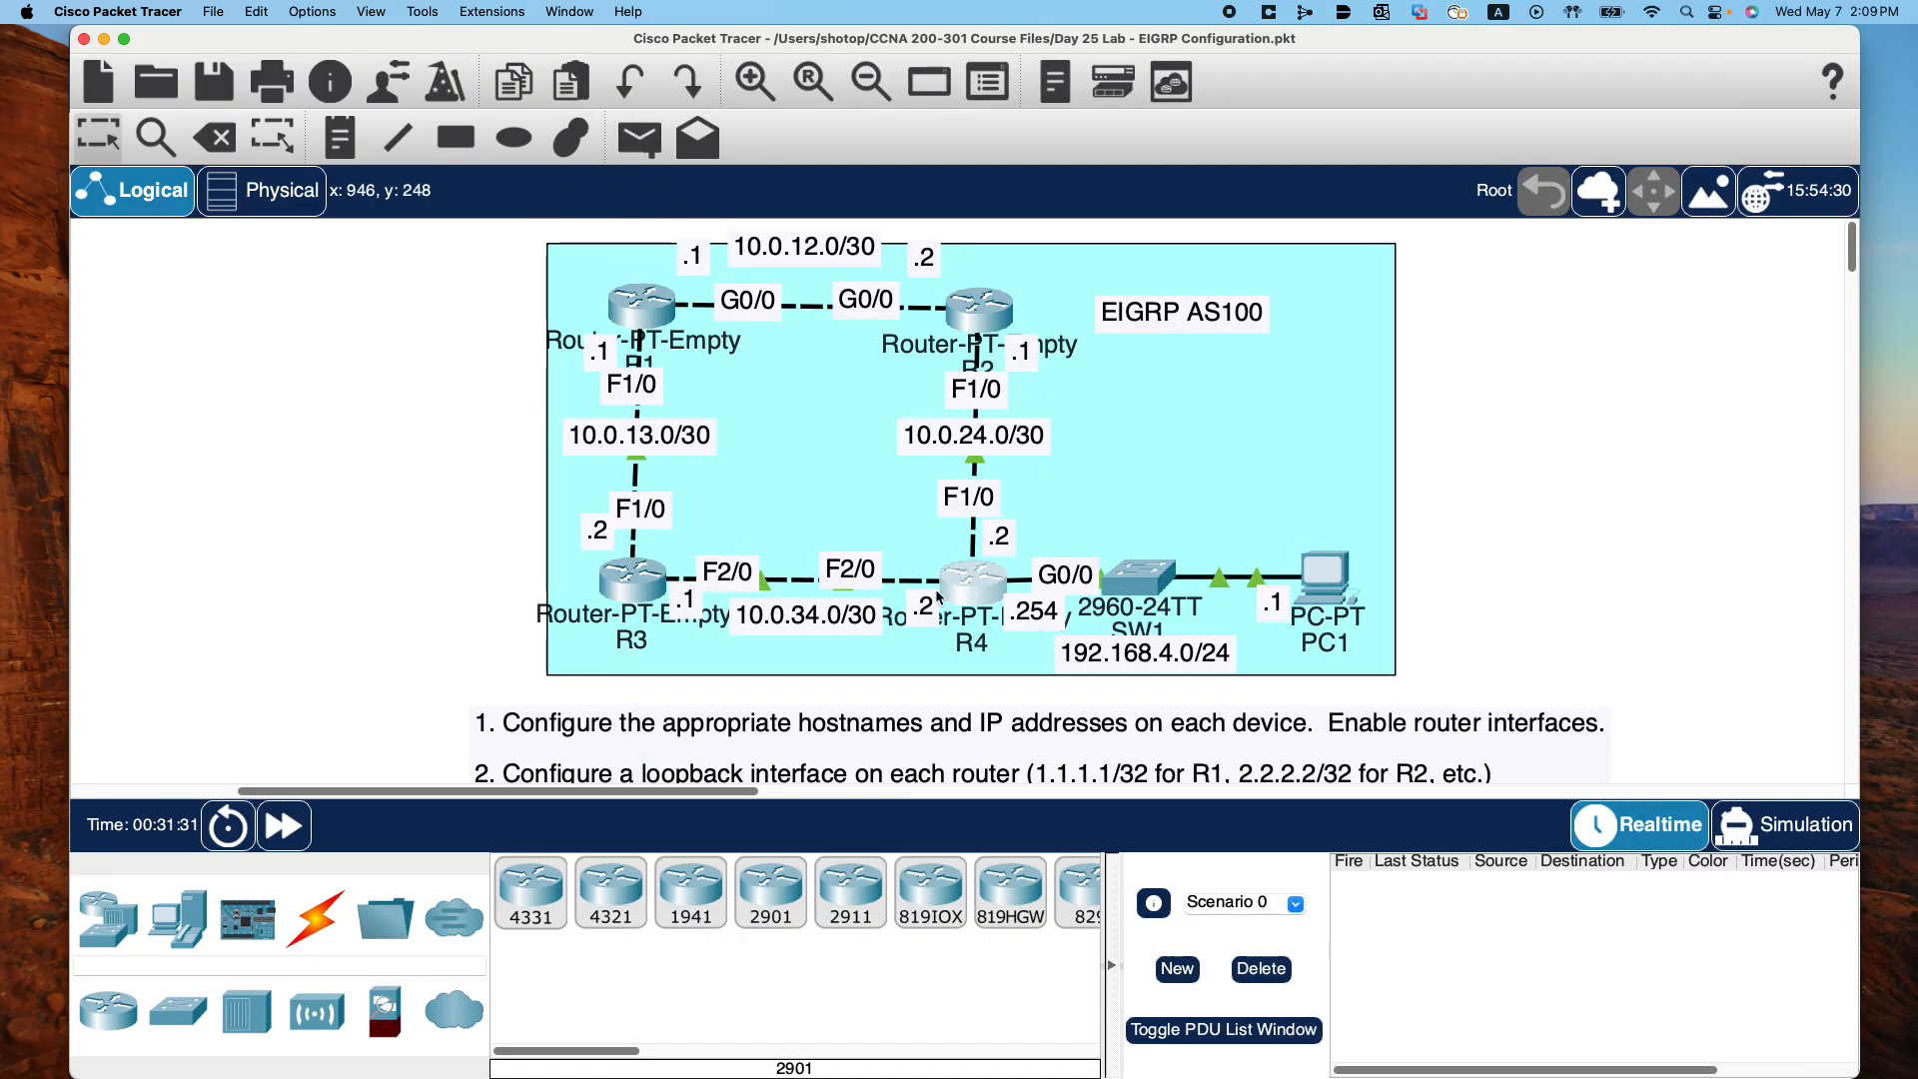
Review the remaining lab tasks, open R1's command line and exit to privileged EXEC mode
{"action": "scroll", "coordinate": [1071, 567], "scroll_direction": "down", "scroll_amount": 2}
{"action": "scroll", "coordinate": [1071, 567], "scroll_direction": "down", "scroll_amount": 2}
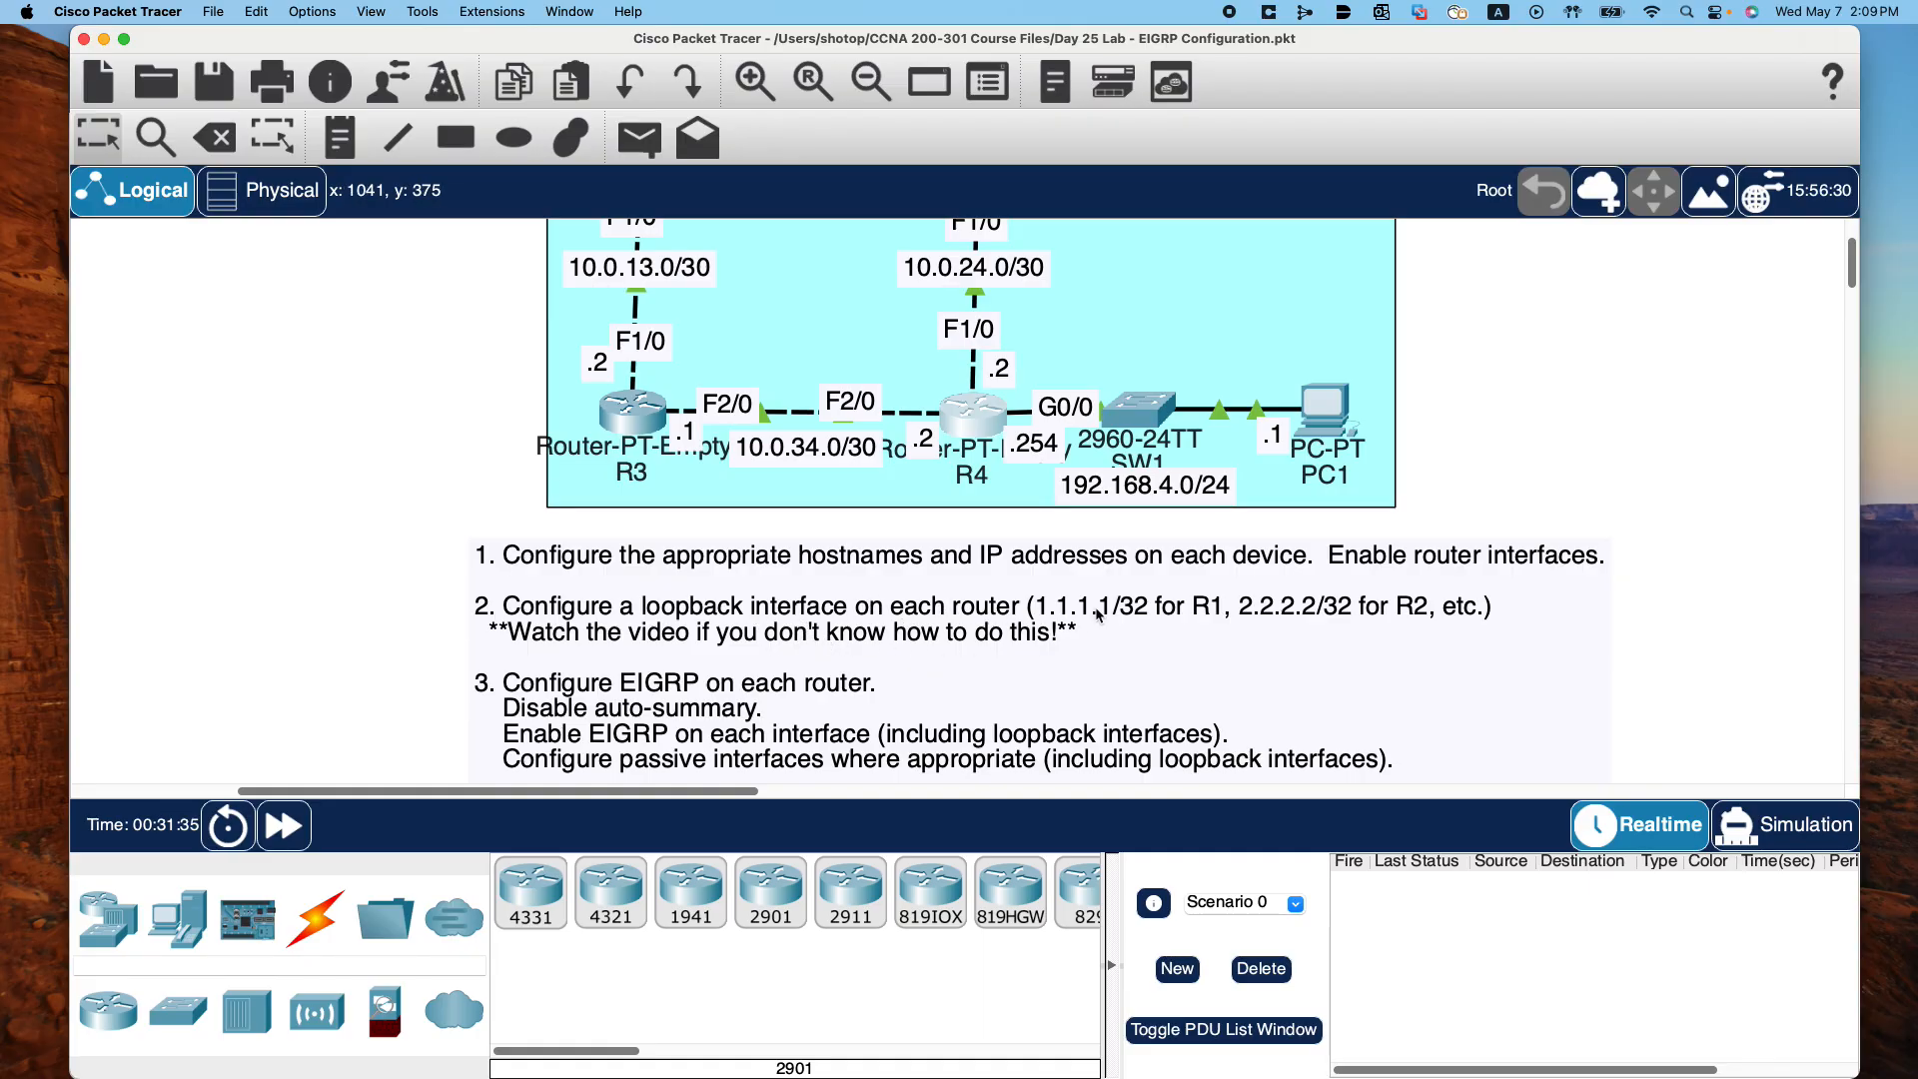
{"action": "scroll", "coordinate": [1123, 602], "scroll_direction": "down", "scroll_amount": 2}
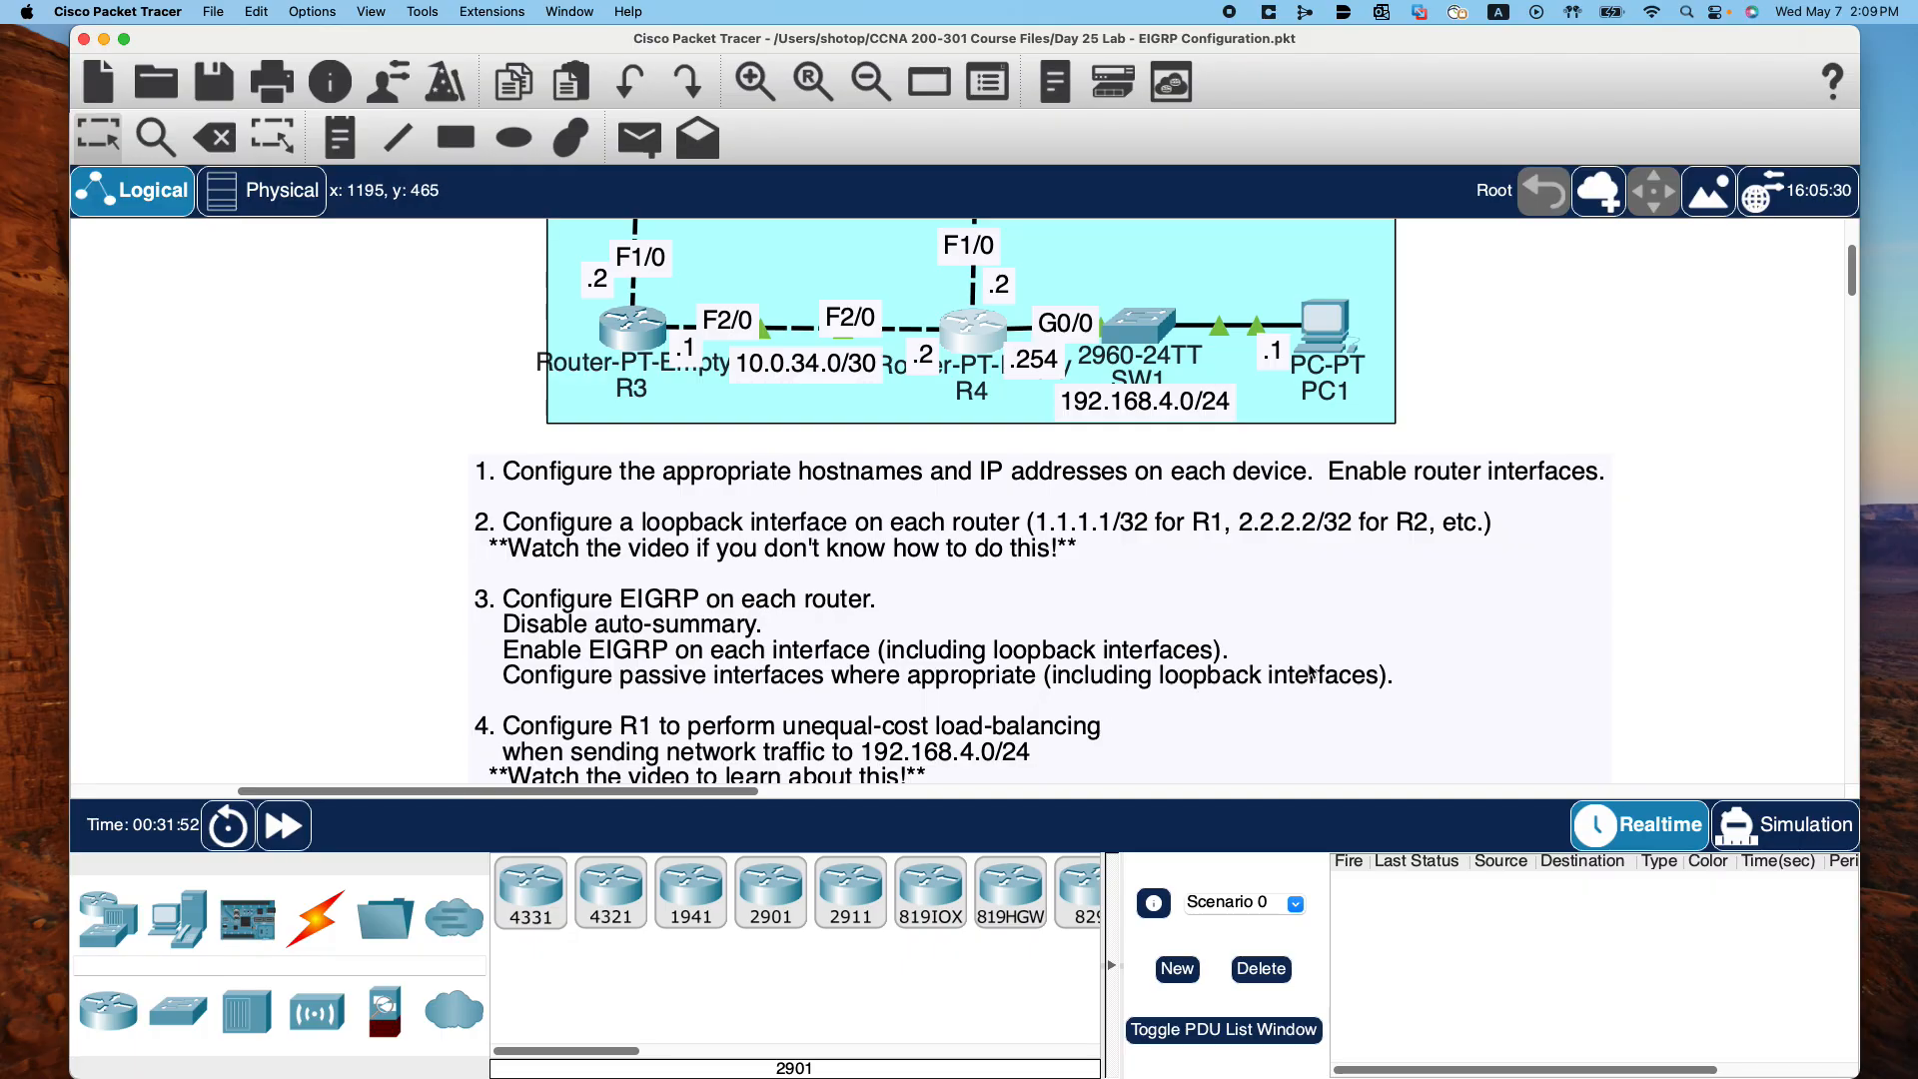
{"action": "scroll", "coordinate": [1311, 673], "scroll_direction": "down", "scroll_amount": 3}
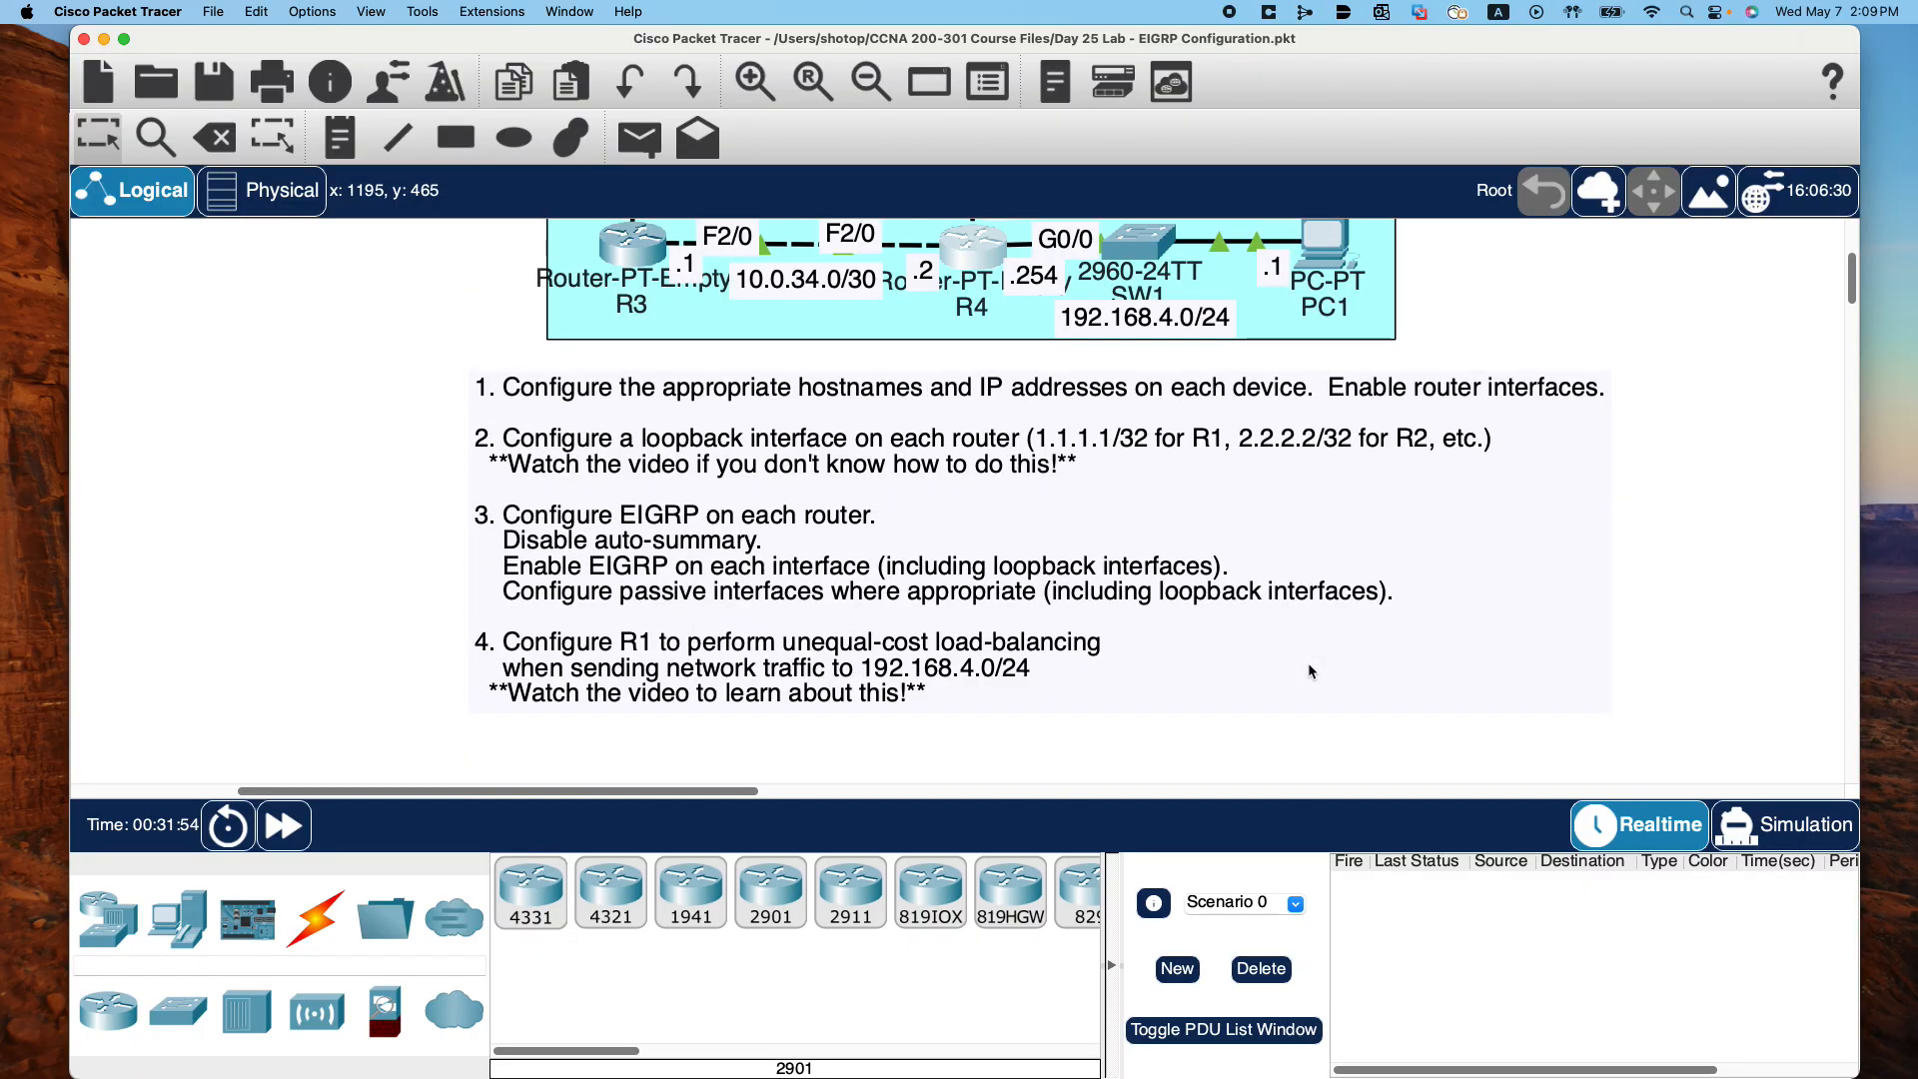
{"action": "scroll", "coordinate": [1301, 620], "scroll_direction": "up", "scroll_amount": 10}
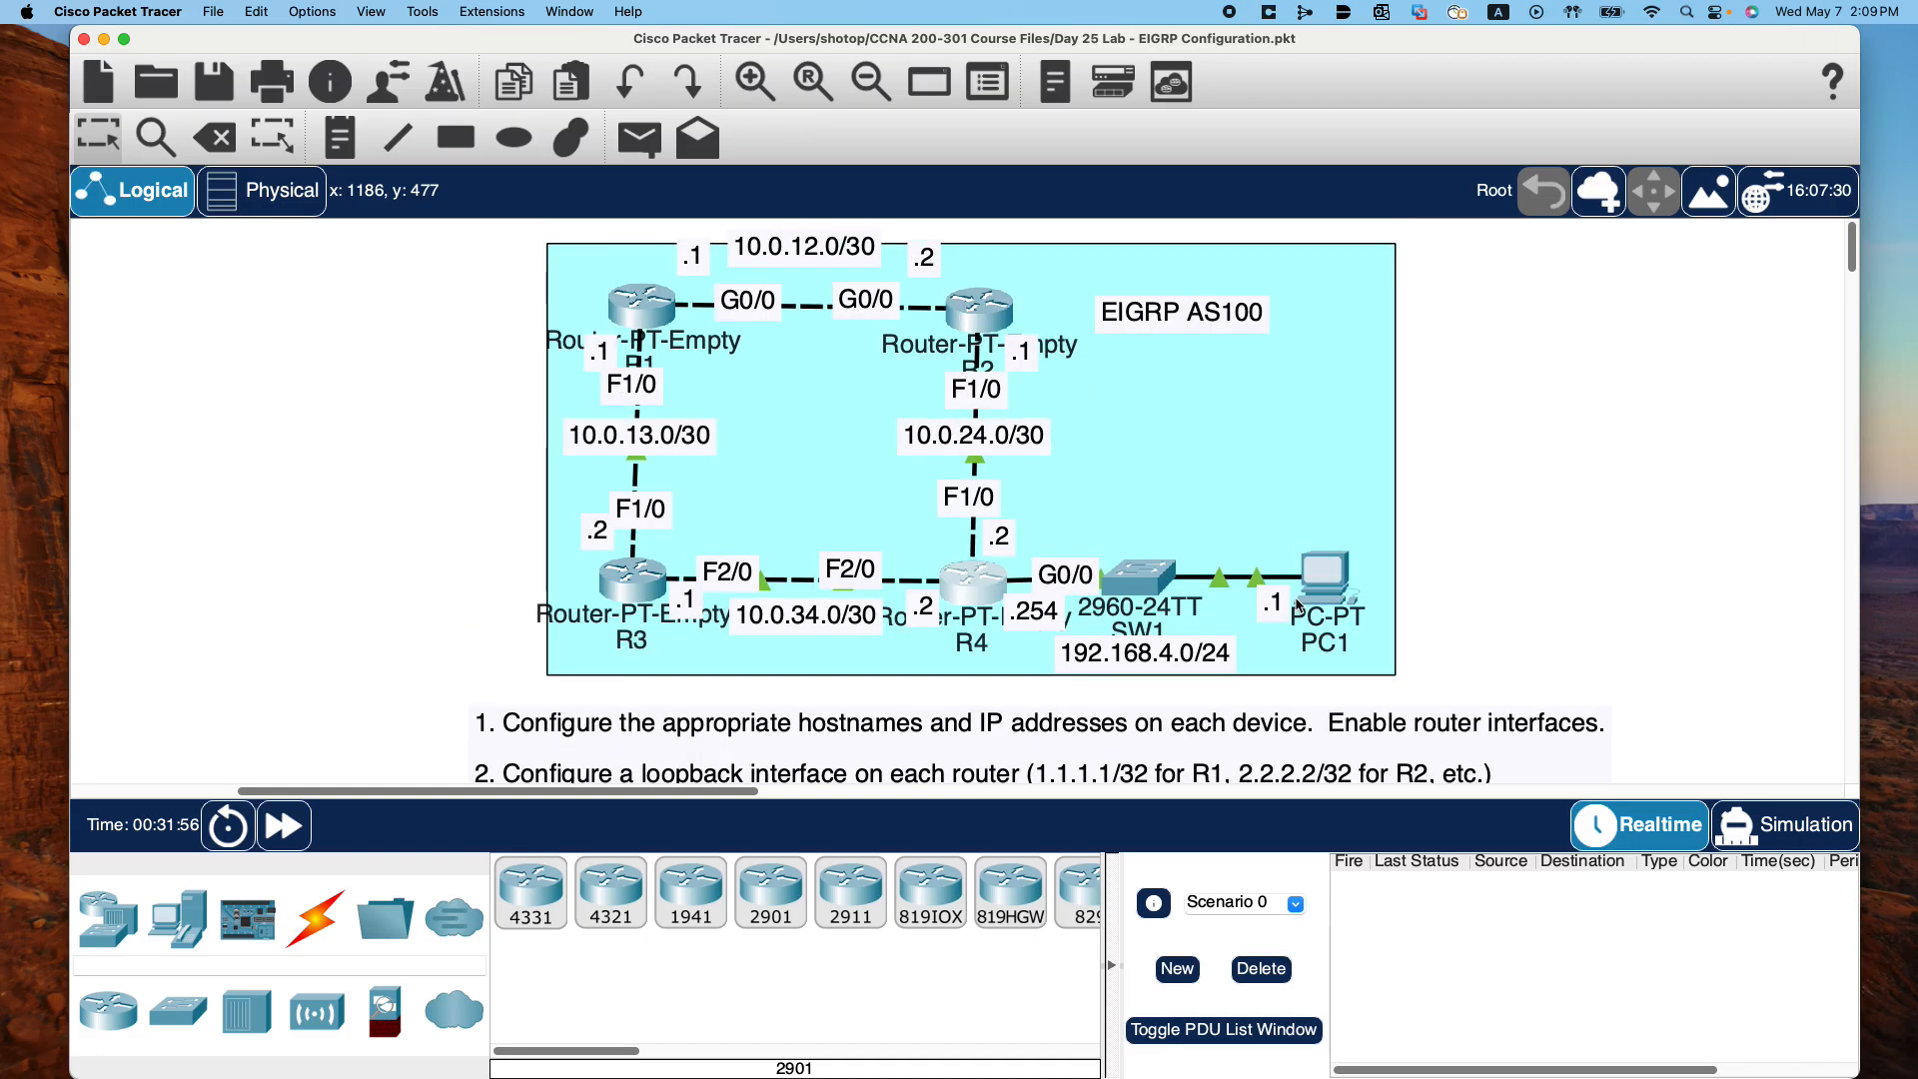
{"action": "left_click", "coordinate": [644, 318]}
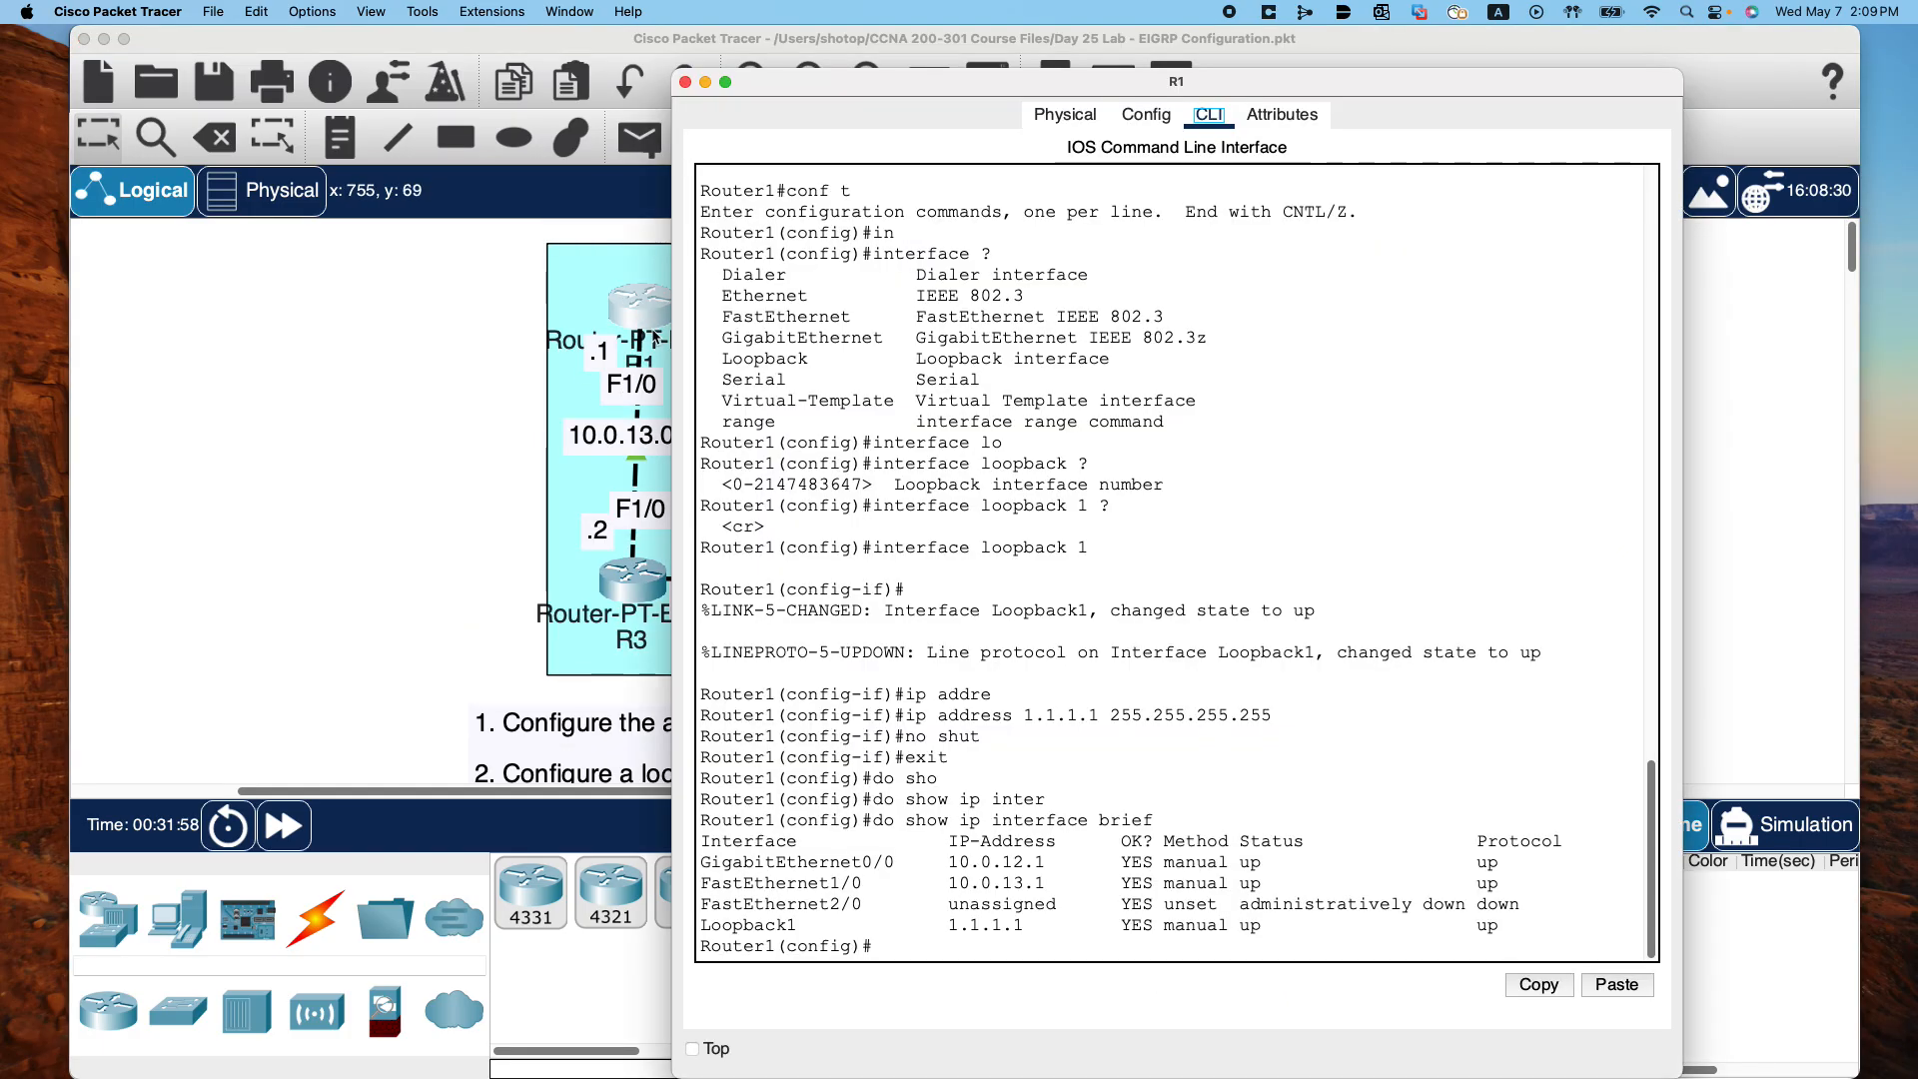
{"action": "left_click", "coordinate": [1061, 822]}
{"action": "type", "text": "exit"}
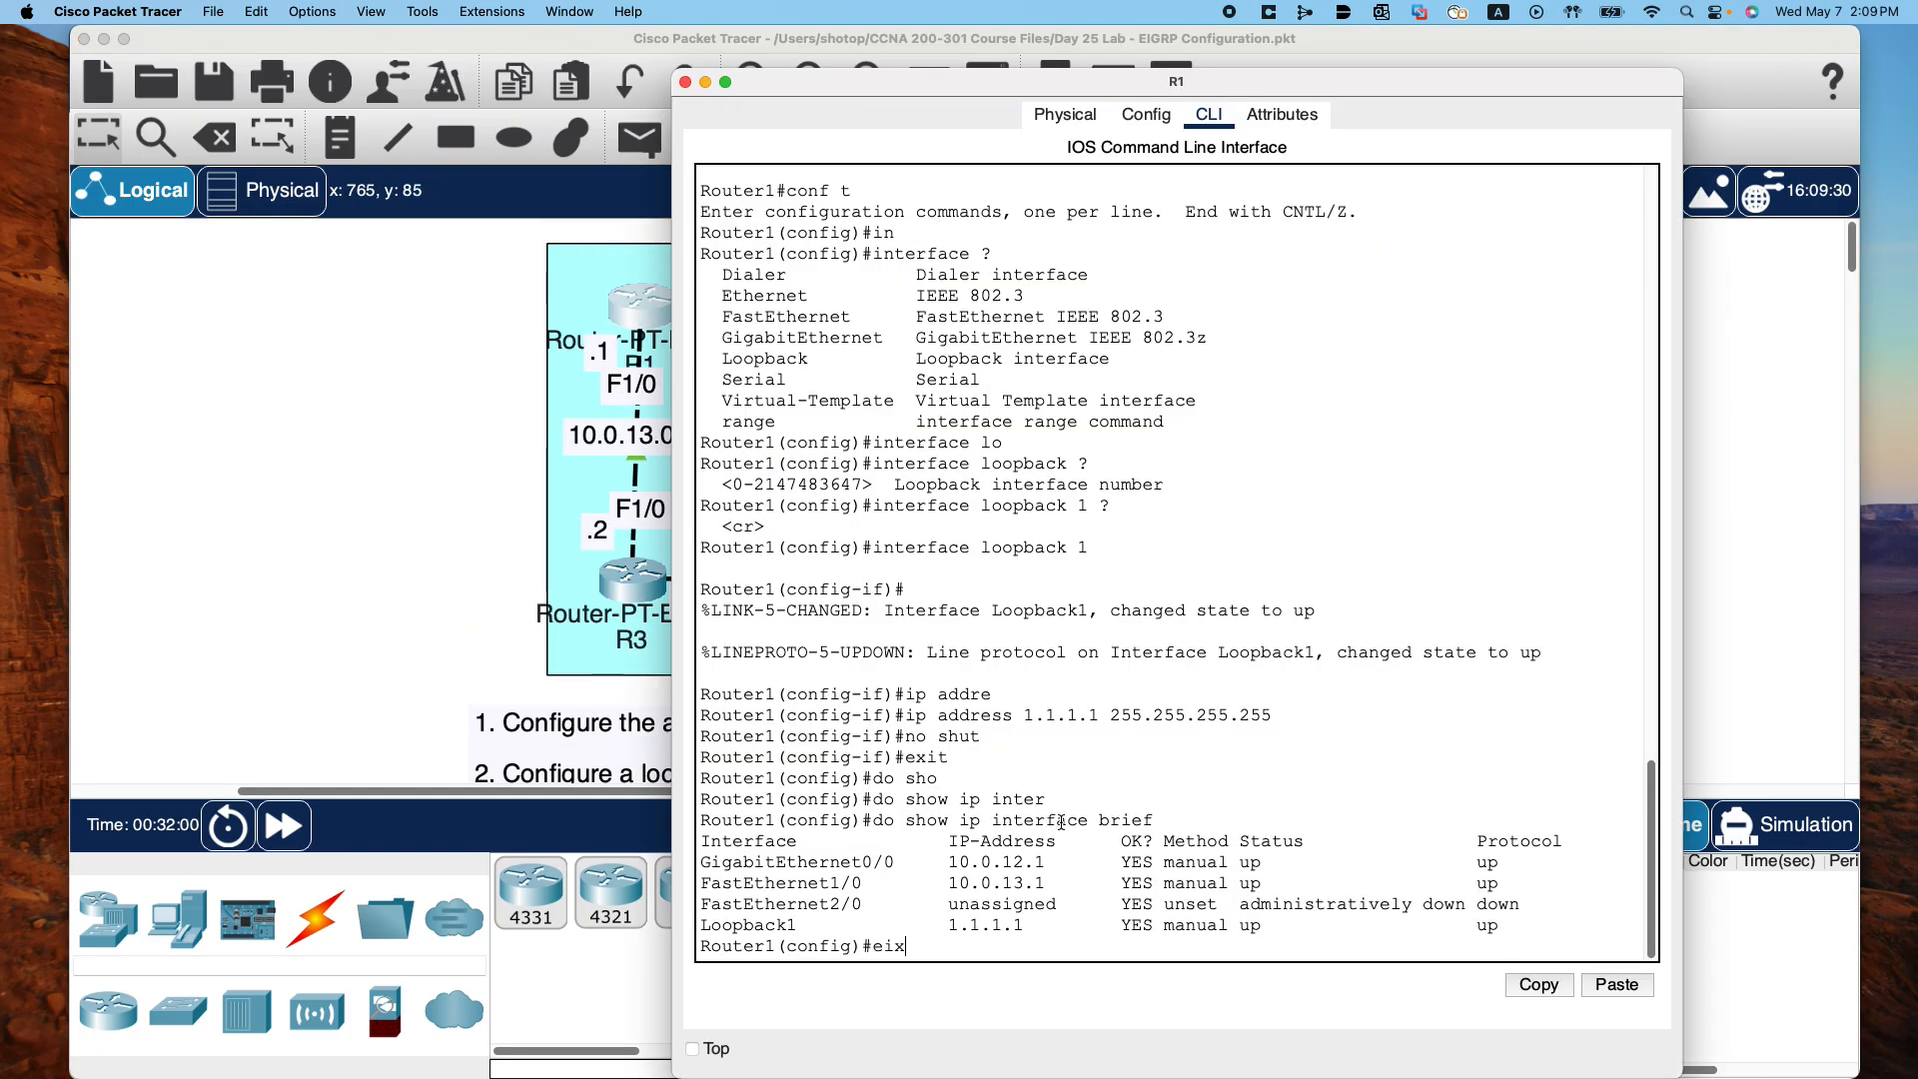
{"action": "key", "text": "Return"}
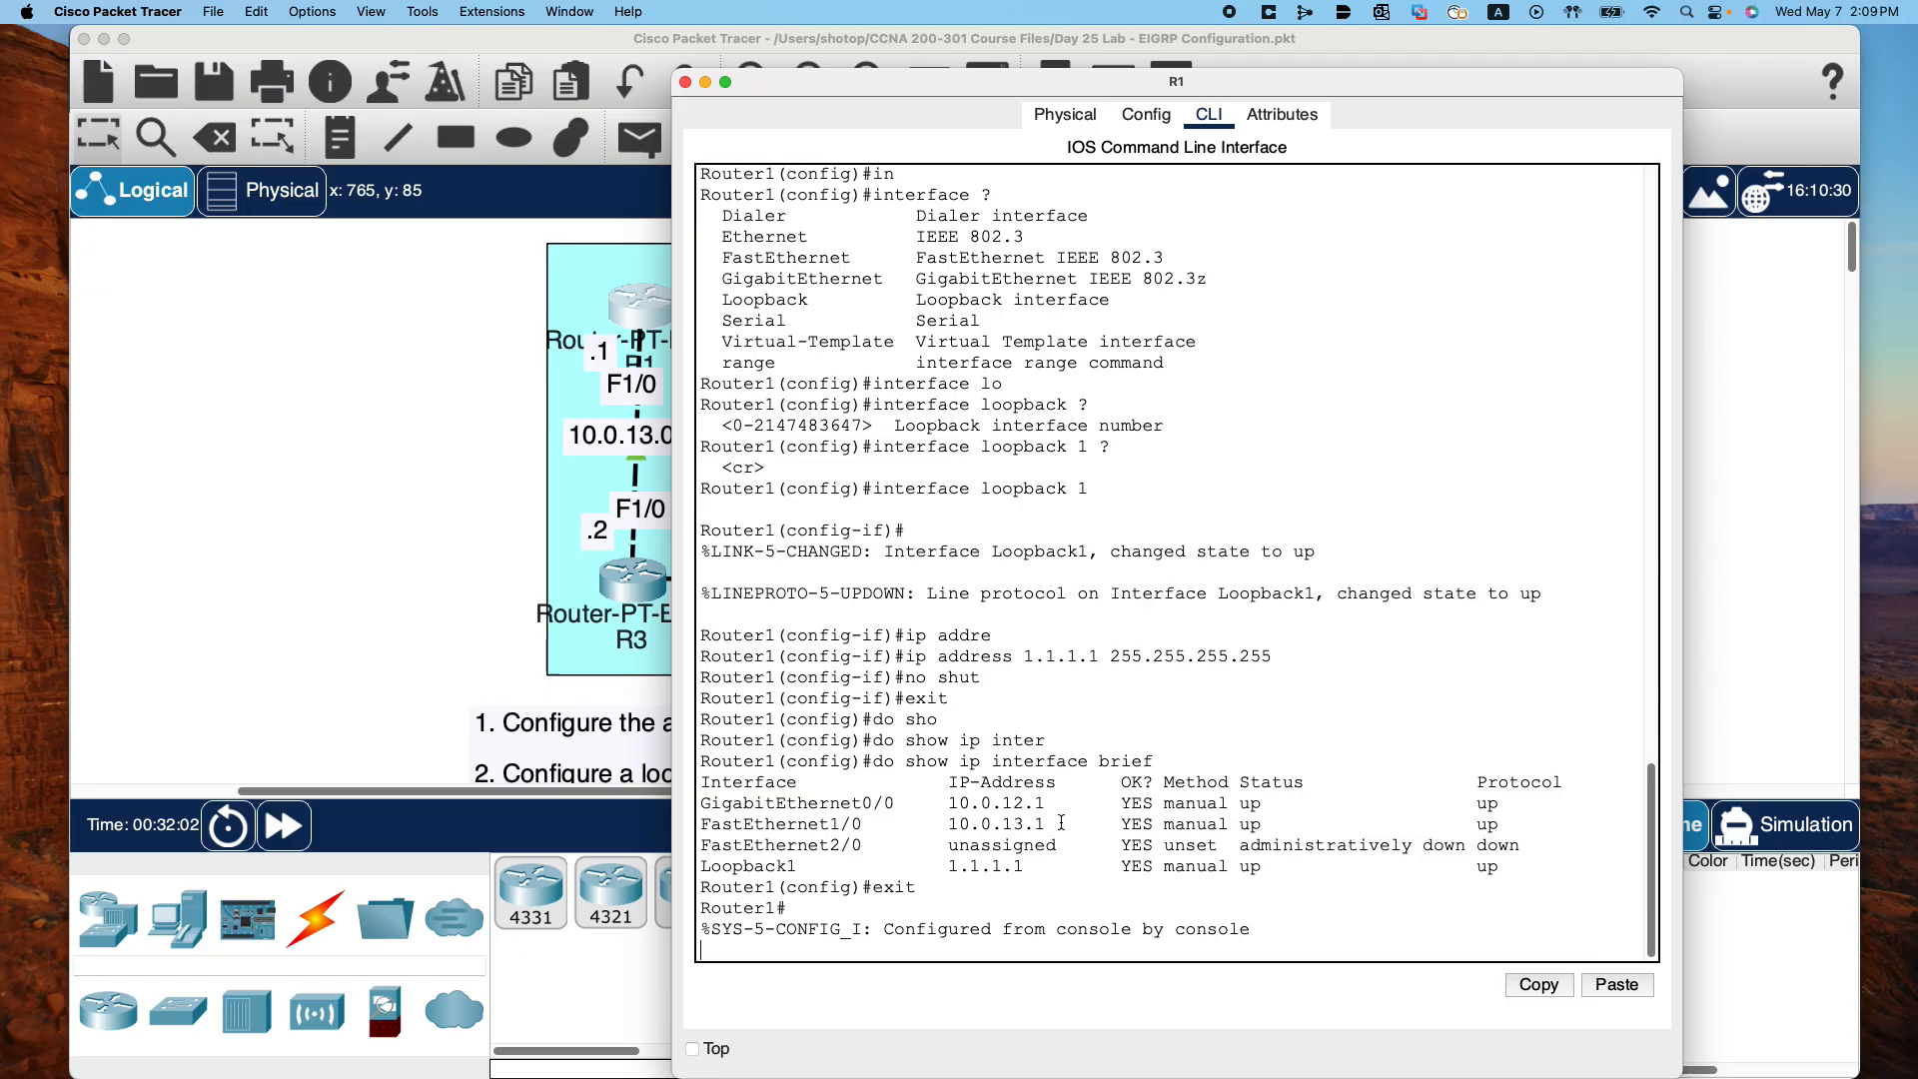
Enter global configuration mode on Router1 with conf terminal
{"action": "key", "text": "Return"}
{"action": "type", "text": "conf"}
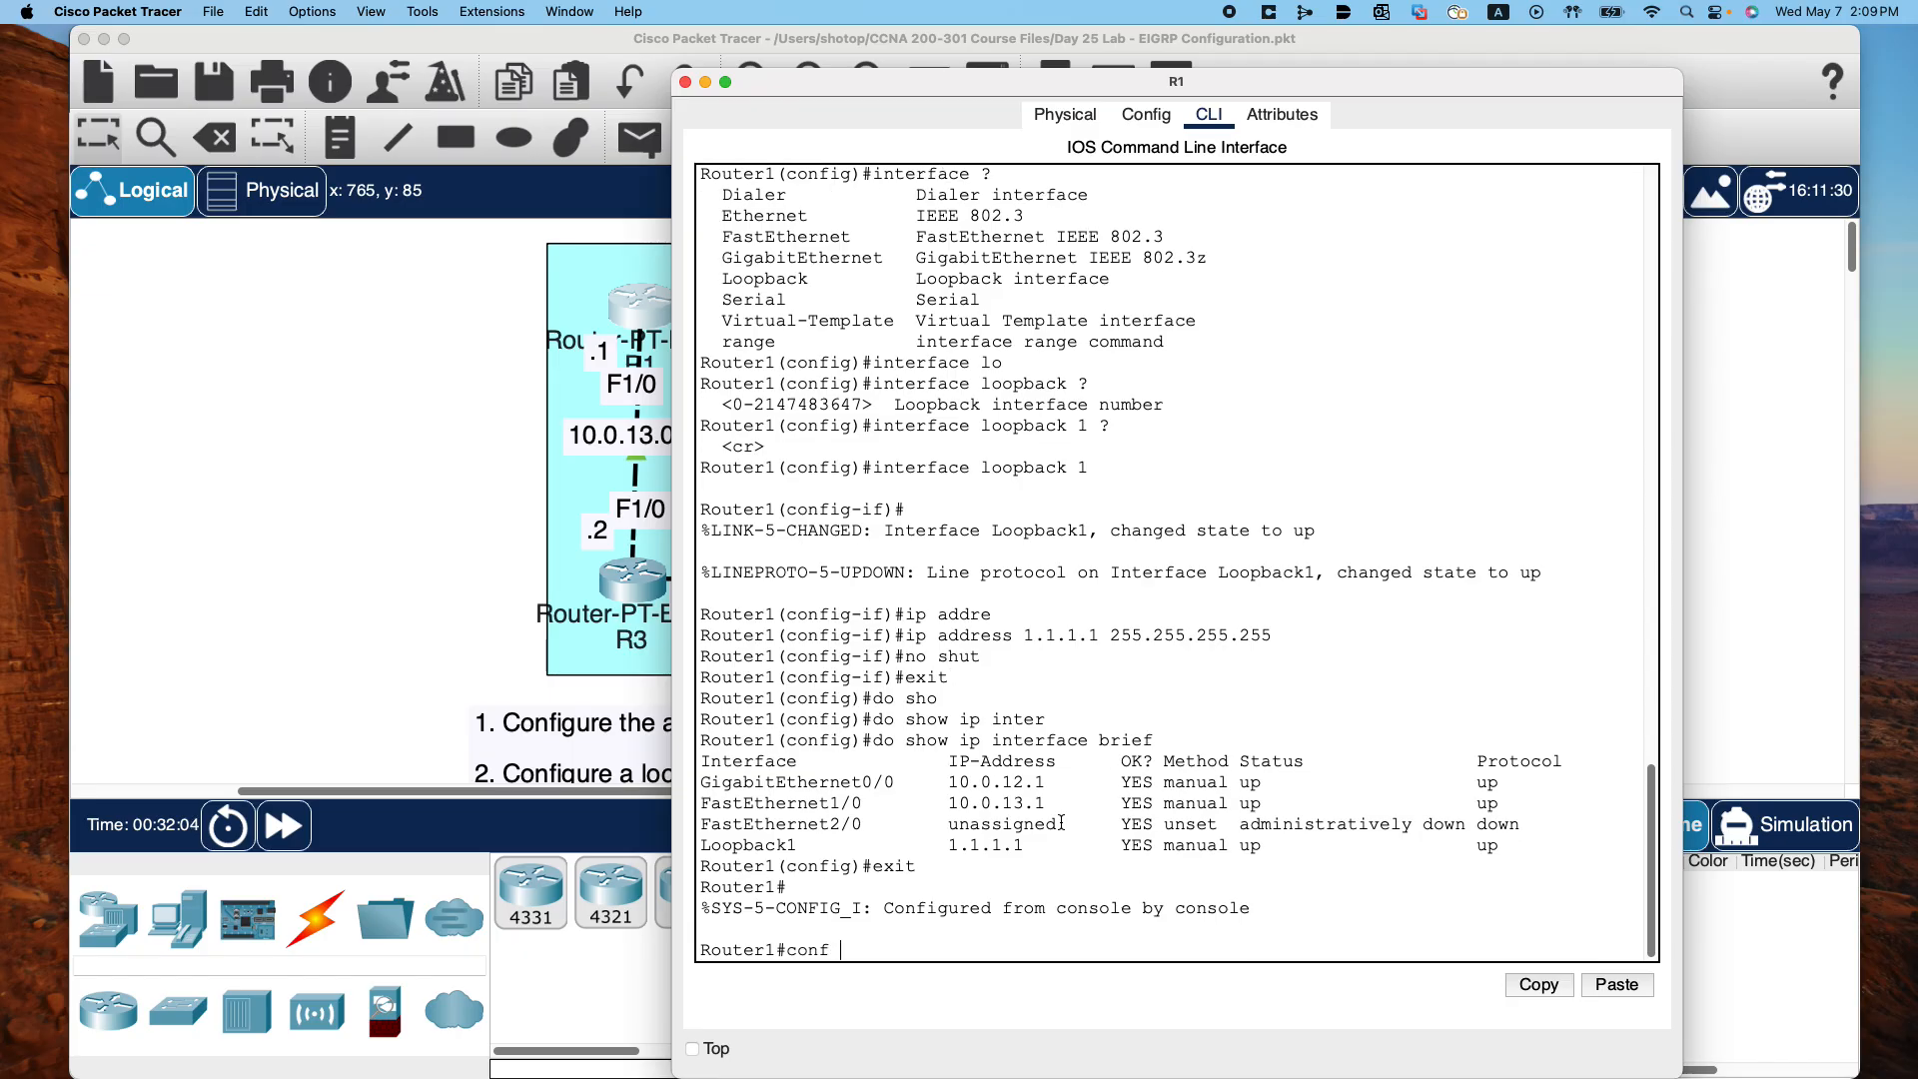
{"action": "key", "text": "Tab"}
{"action": "key", "text": "Return"}
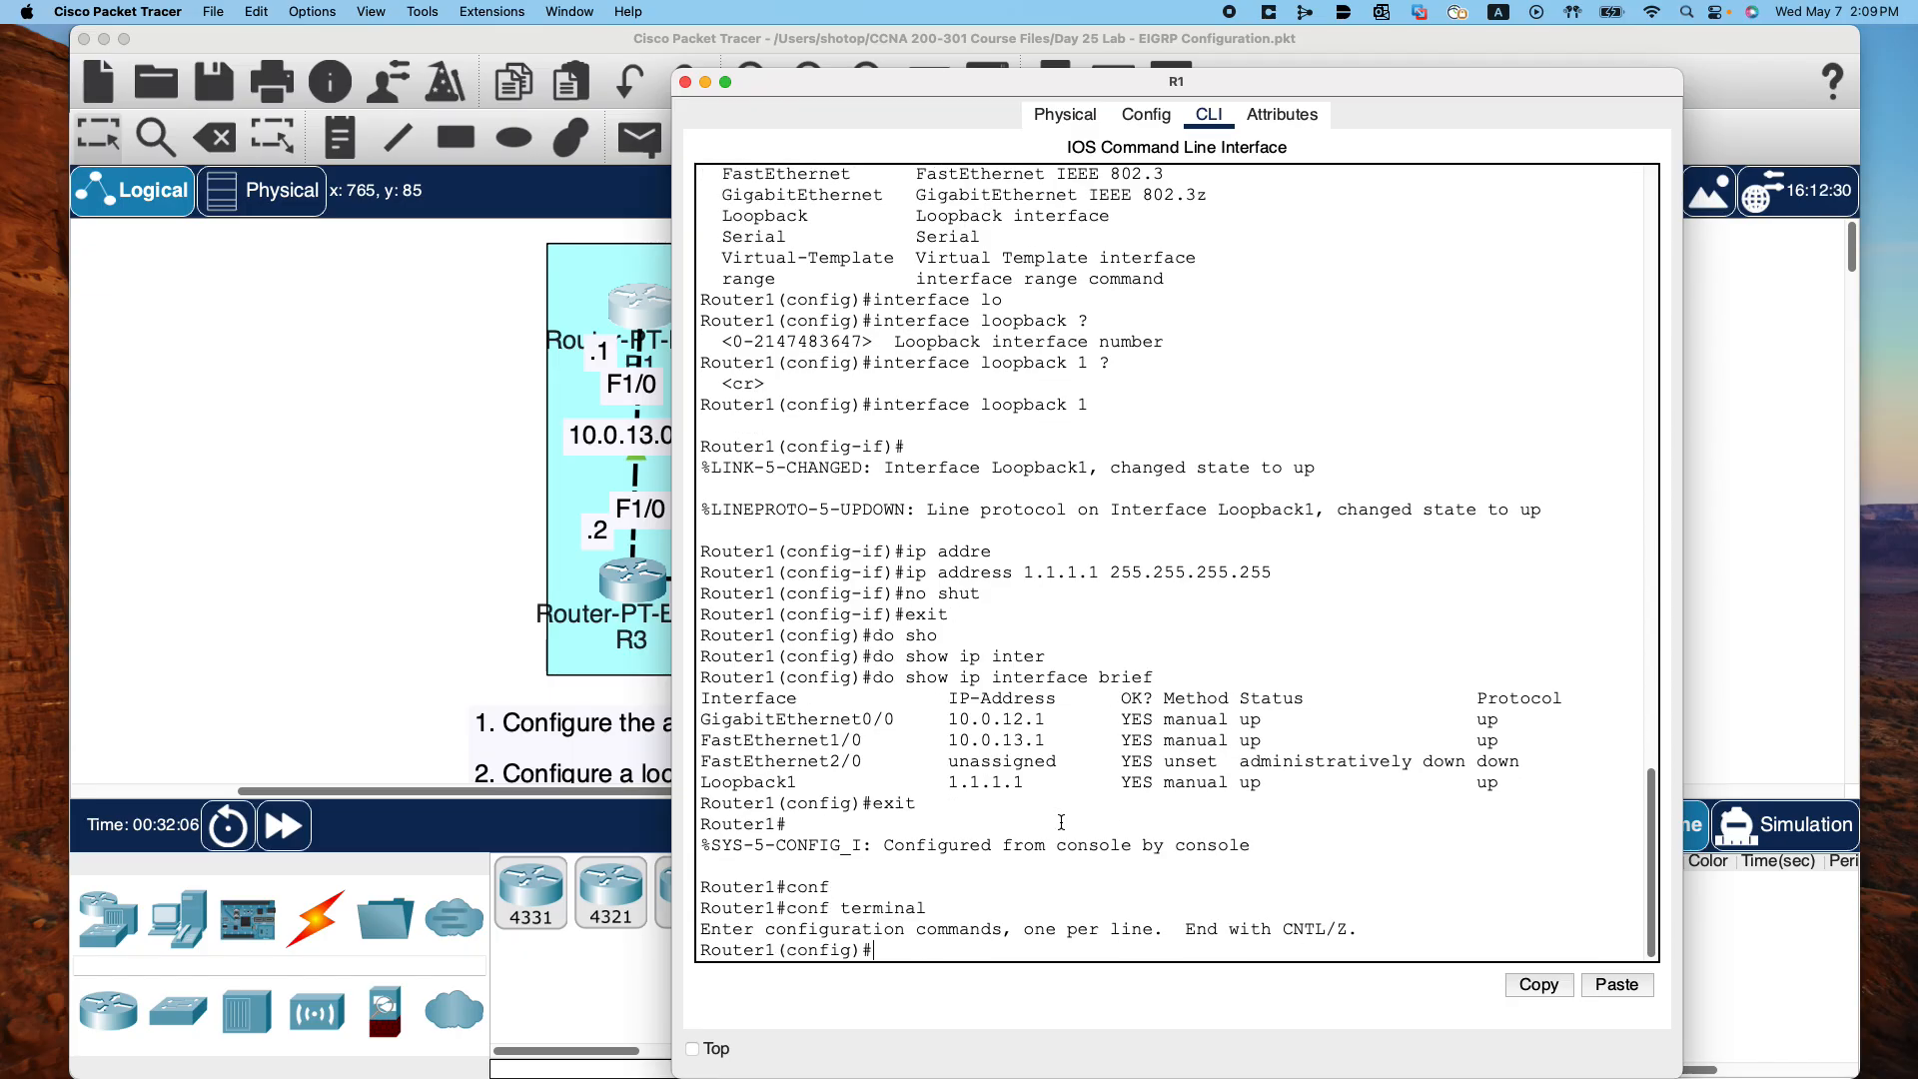
List all global configuration commands on Router1 with the ? help and locate the router command
{"action": "type", "text": "?"}
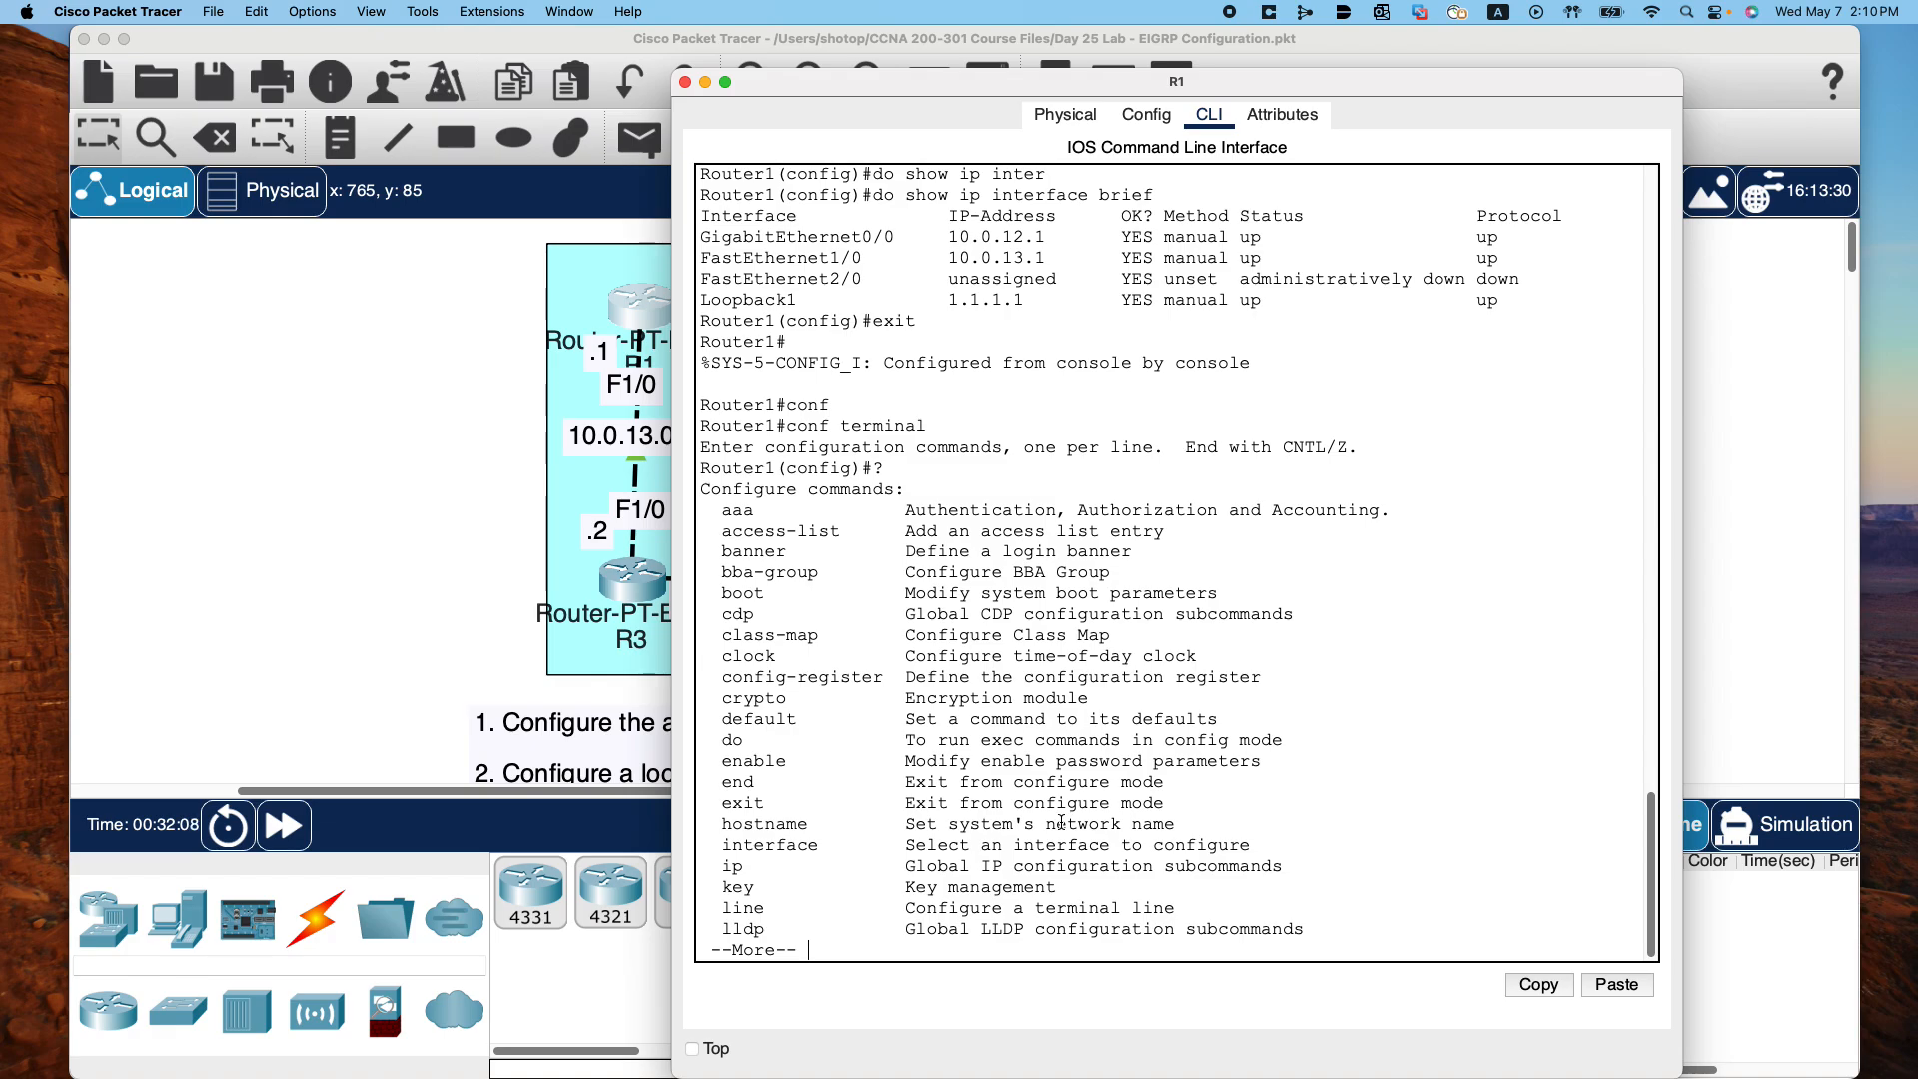
{"action": "key", "text": "space"}
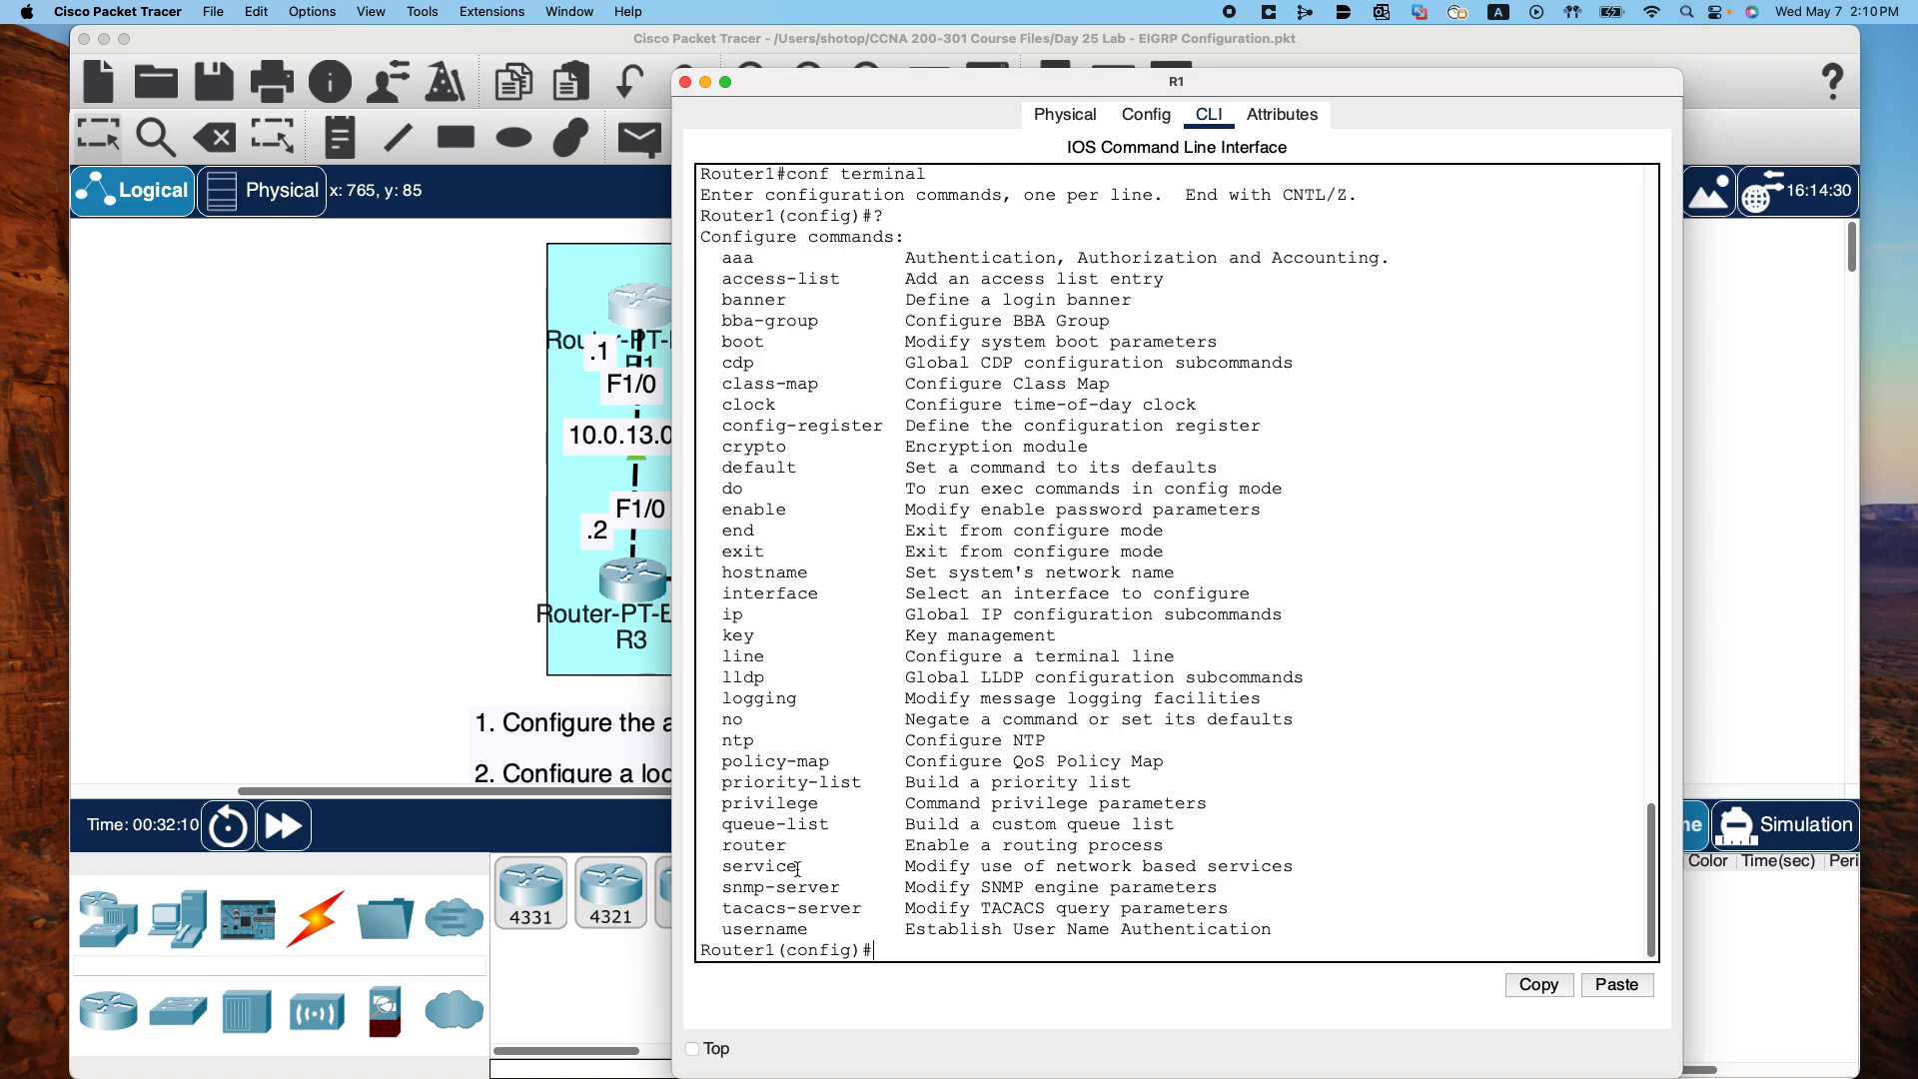
{"action": "double_click", "coordinate": [768, 848]}
{"action": "left_click", "coordinate": [988, 920]}
Start EIGRP for autonomous system 100 on Router1 with router eigrp 100, consulting the ? help for each parameter
{"action": "type", "text": "router ?"}
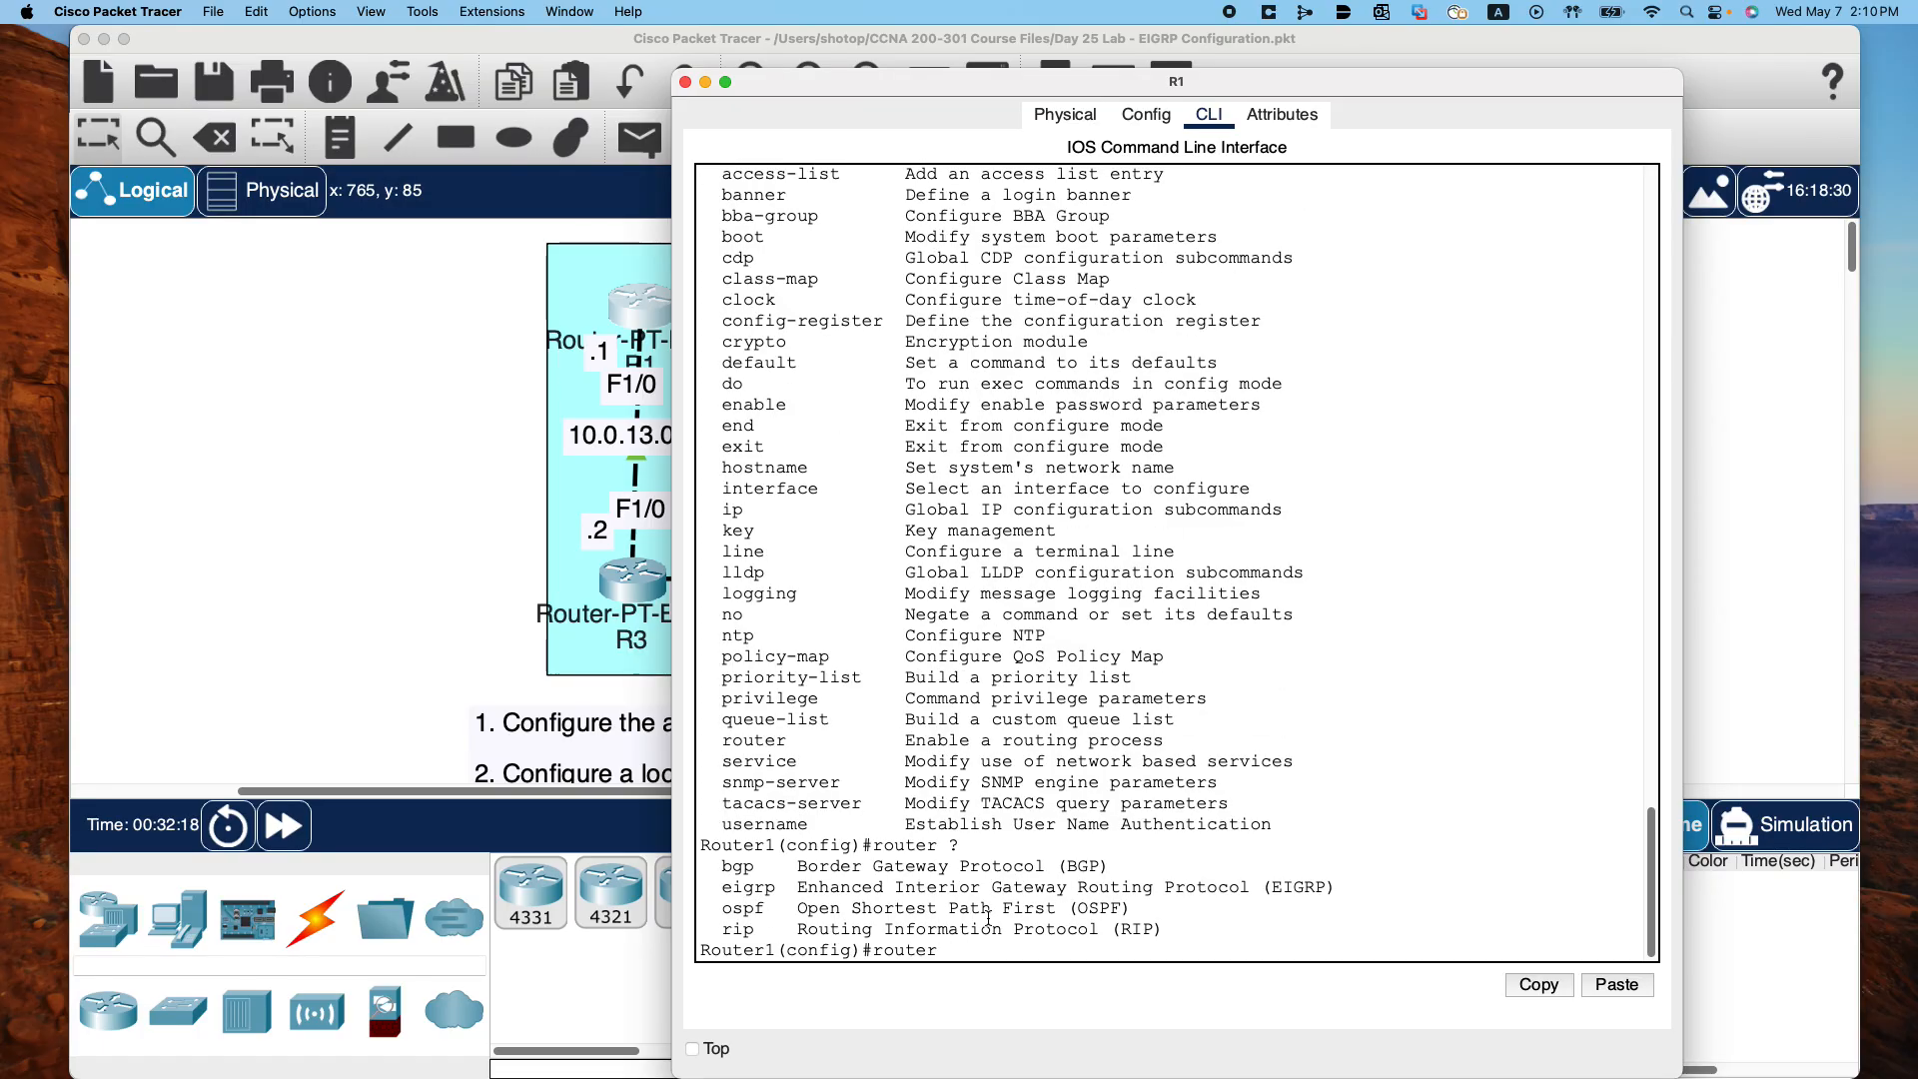
{"action": "double_click", "coordinate": [749, 888]}
{"action": "left_click", "coordinate": [991, 950]}
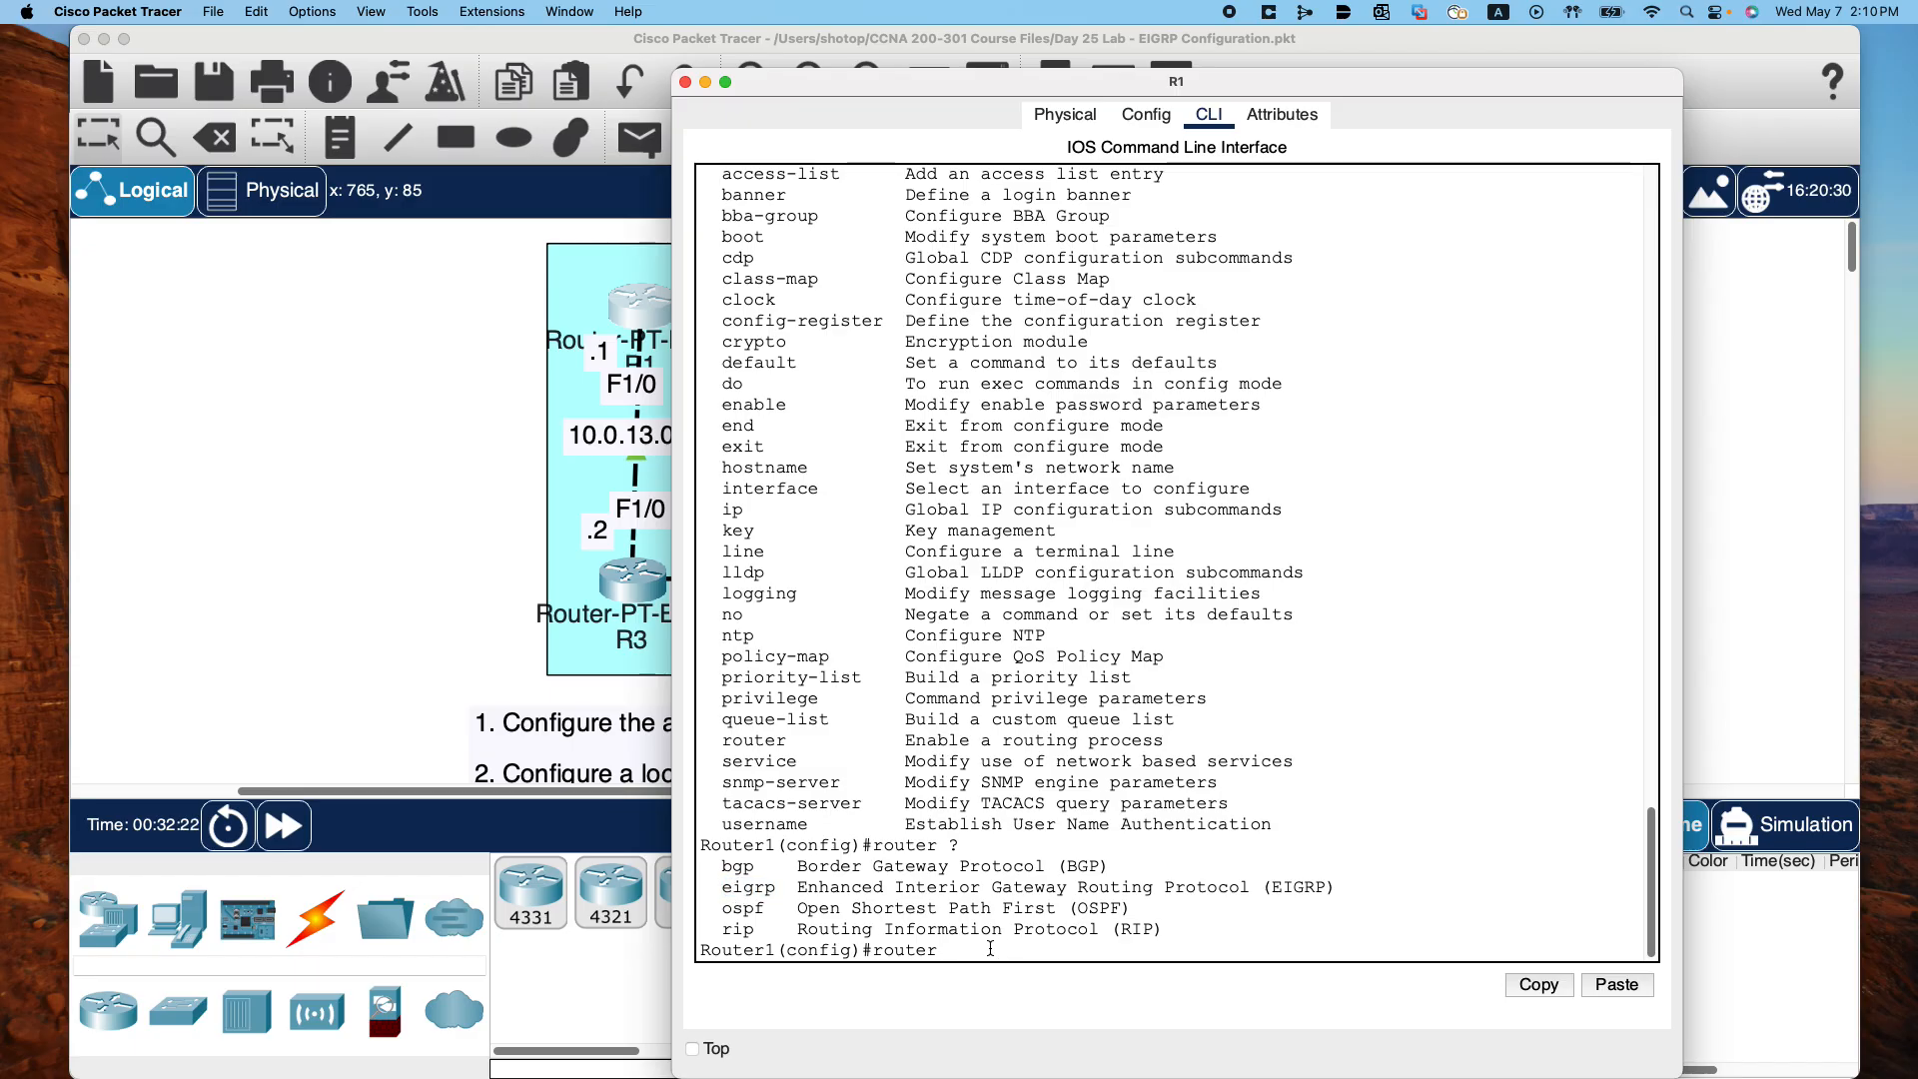
{"action": "type", "text": "eigrp ?"}
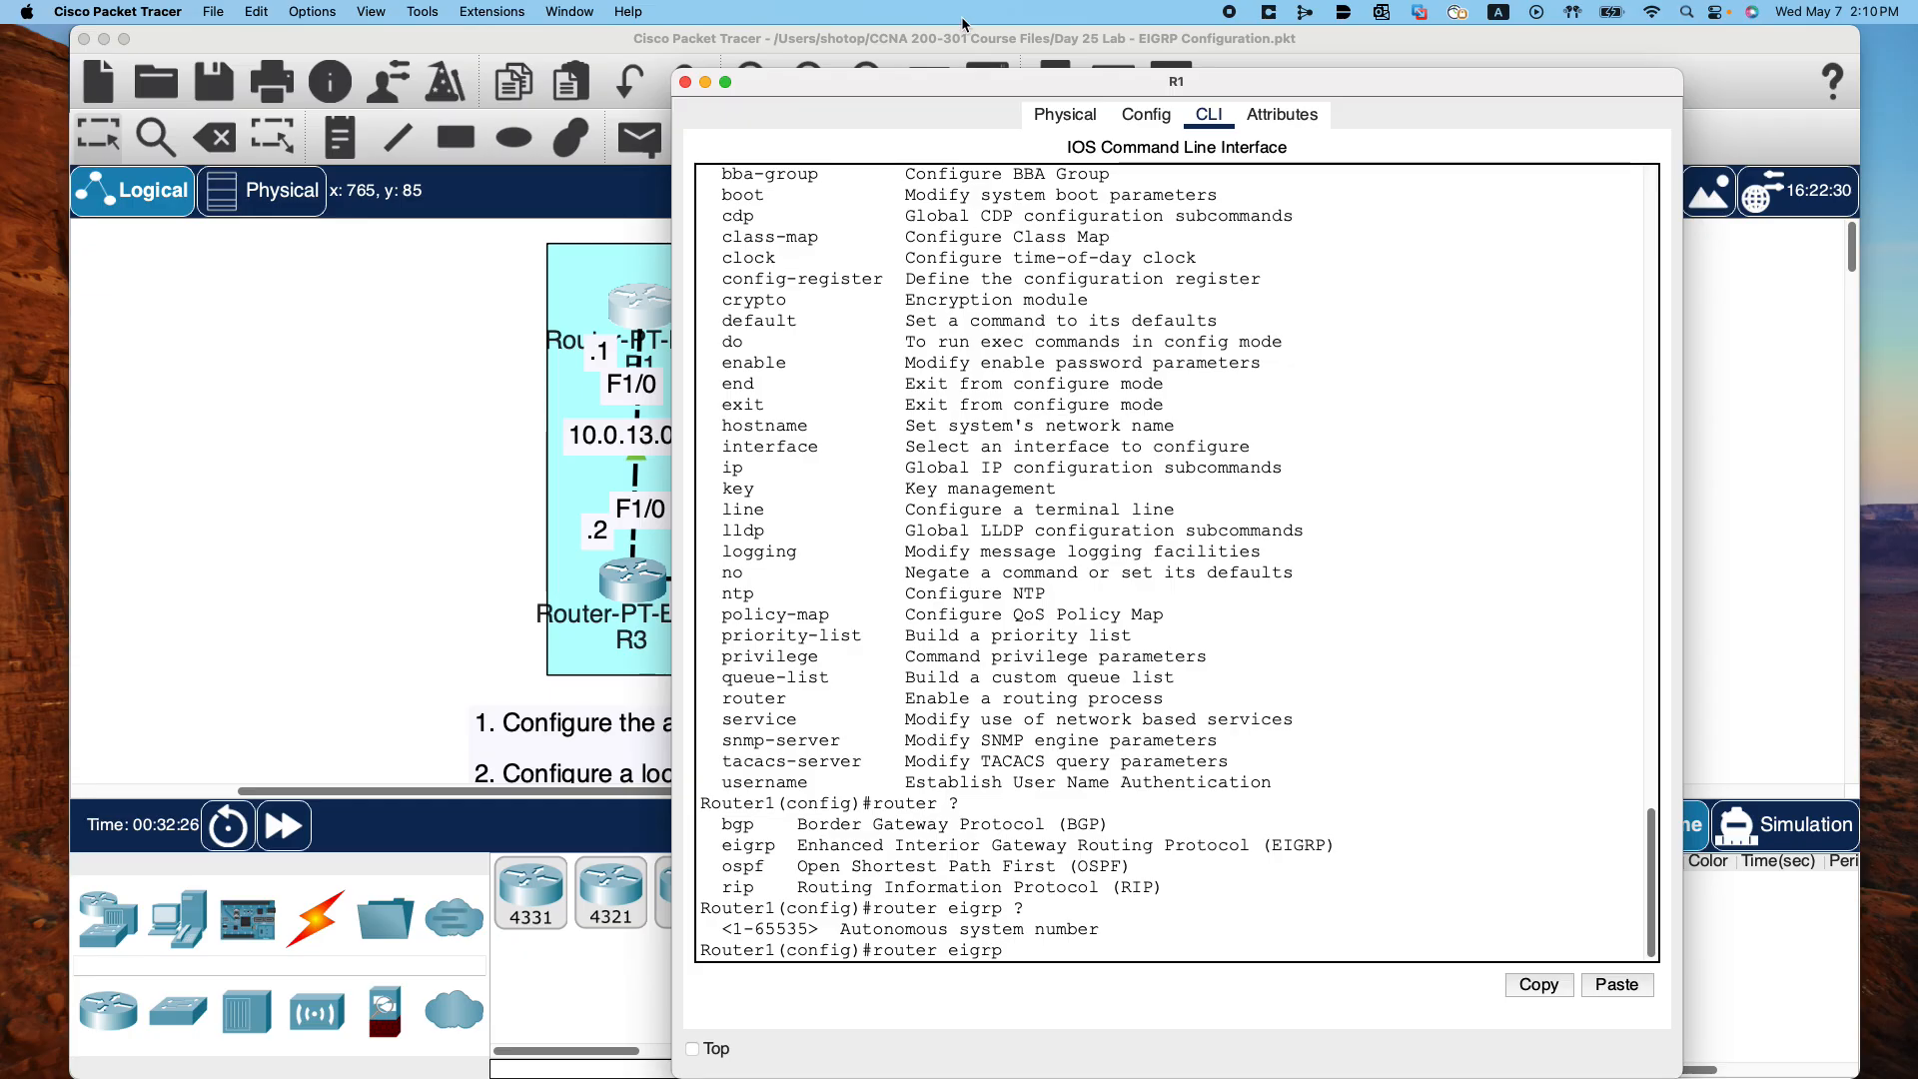
{"action": "left_click_drag", "start_coordinate": [917, 82], "coordinate": [864, 446]}
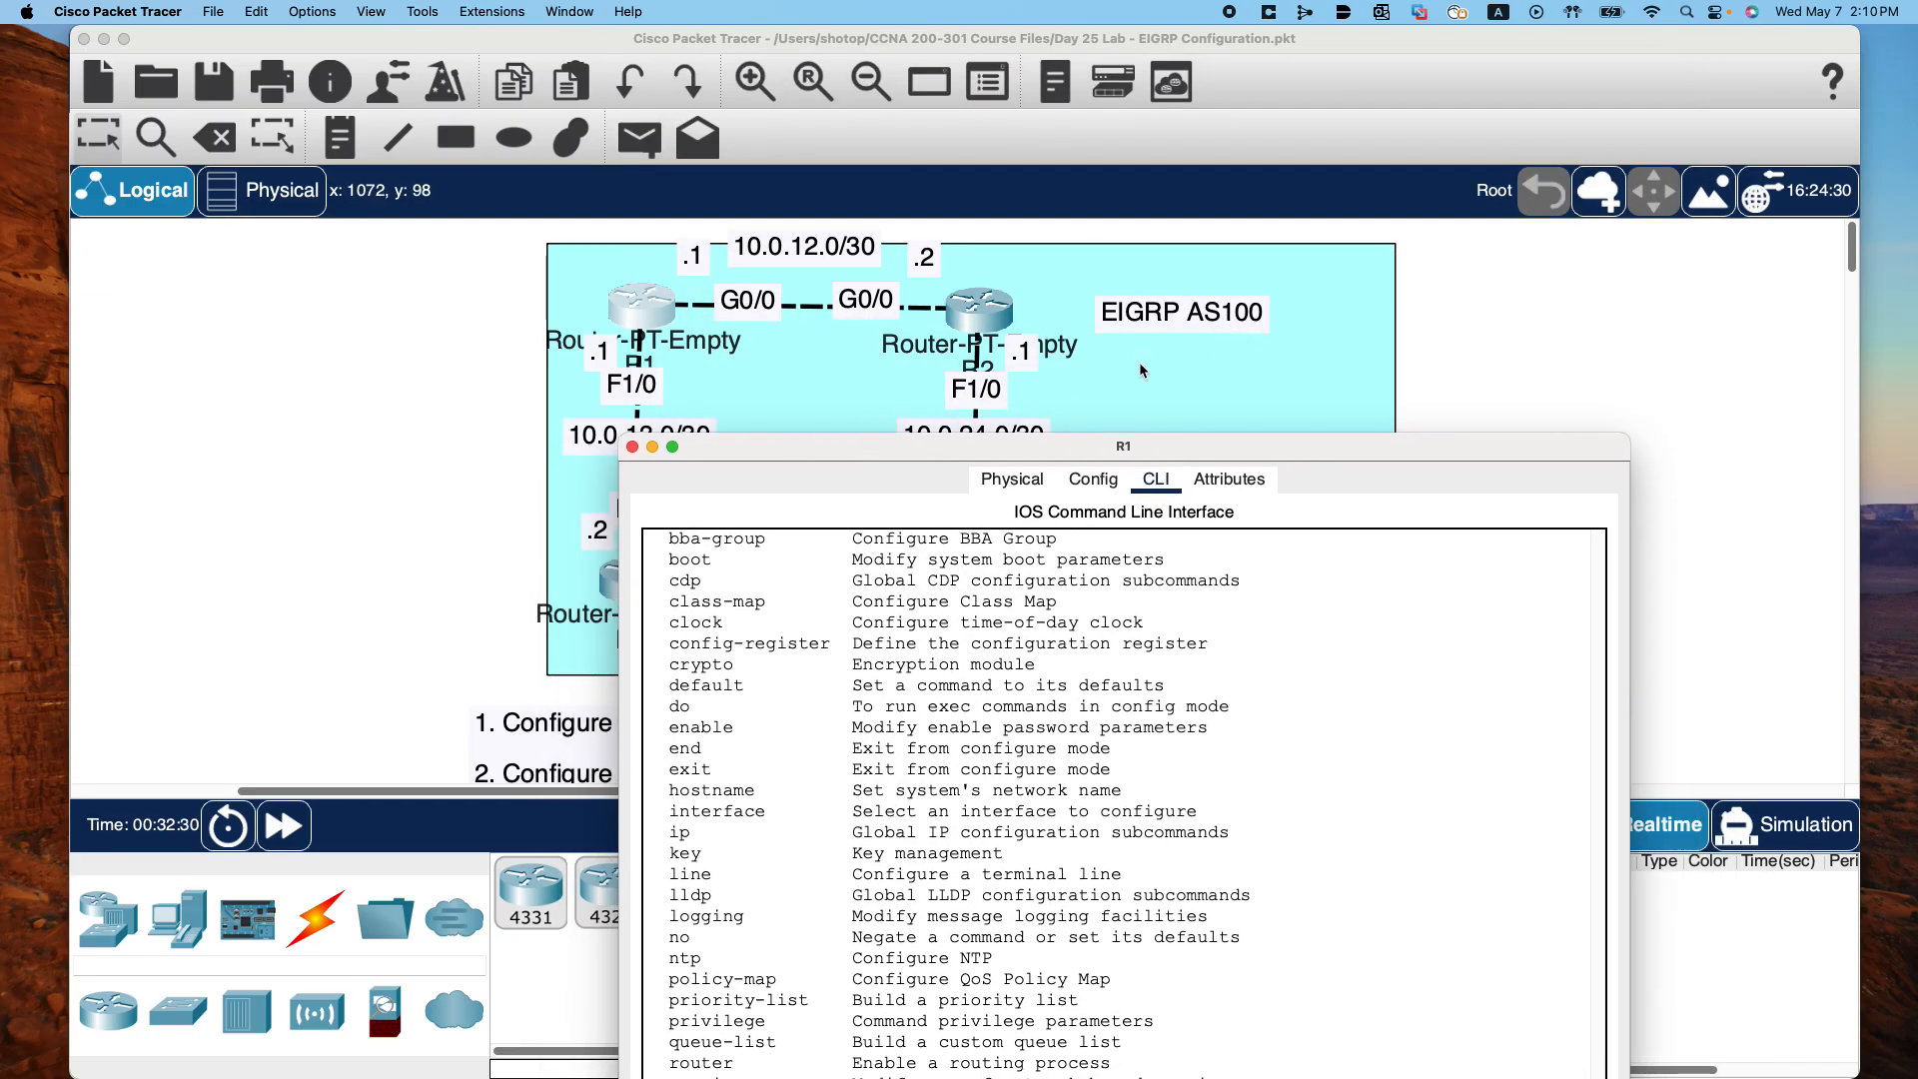
{"action": "left_click_drag", "start_coordinate": [906, 441], "coordinate": [969, 34]}
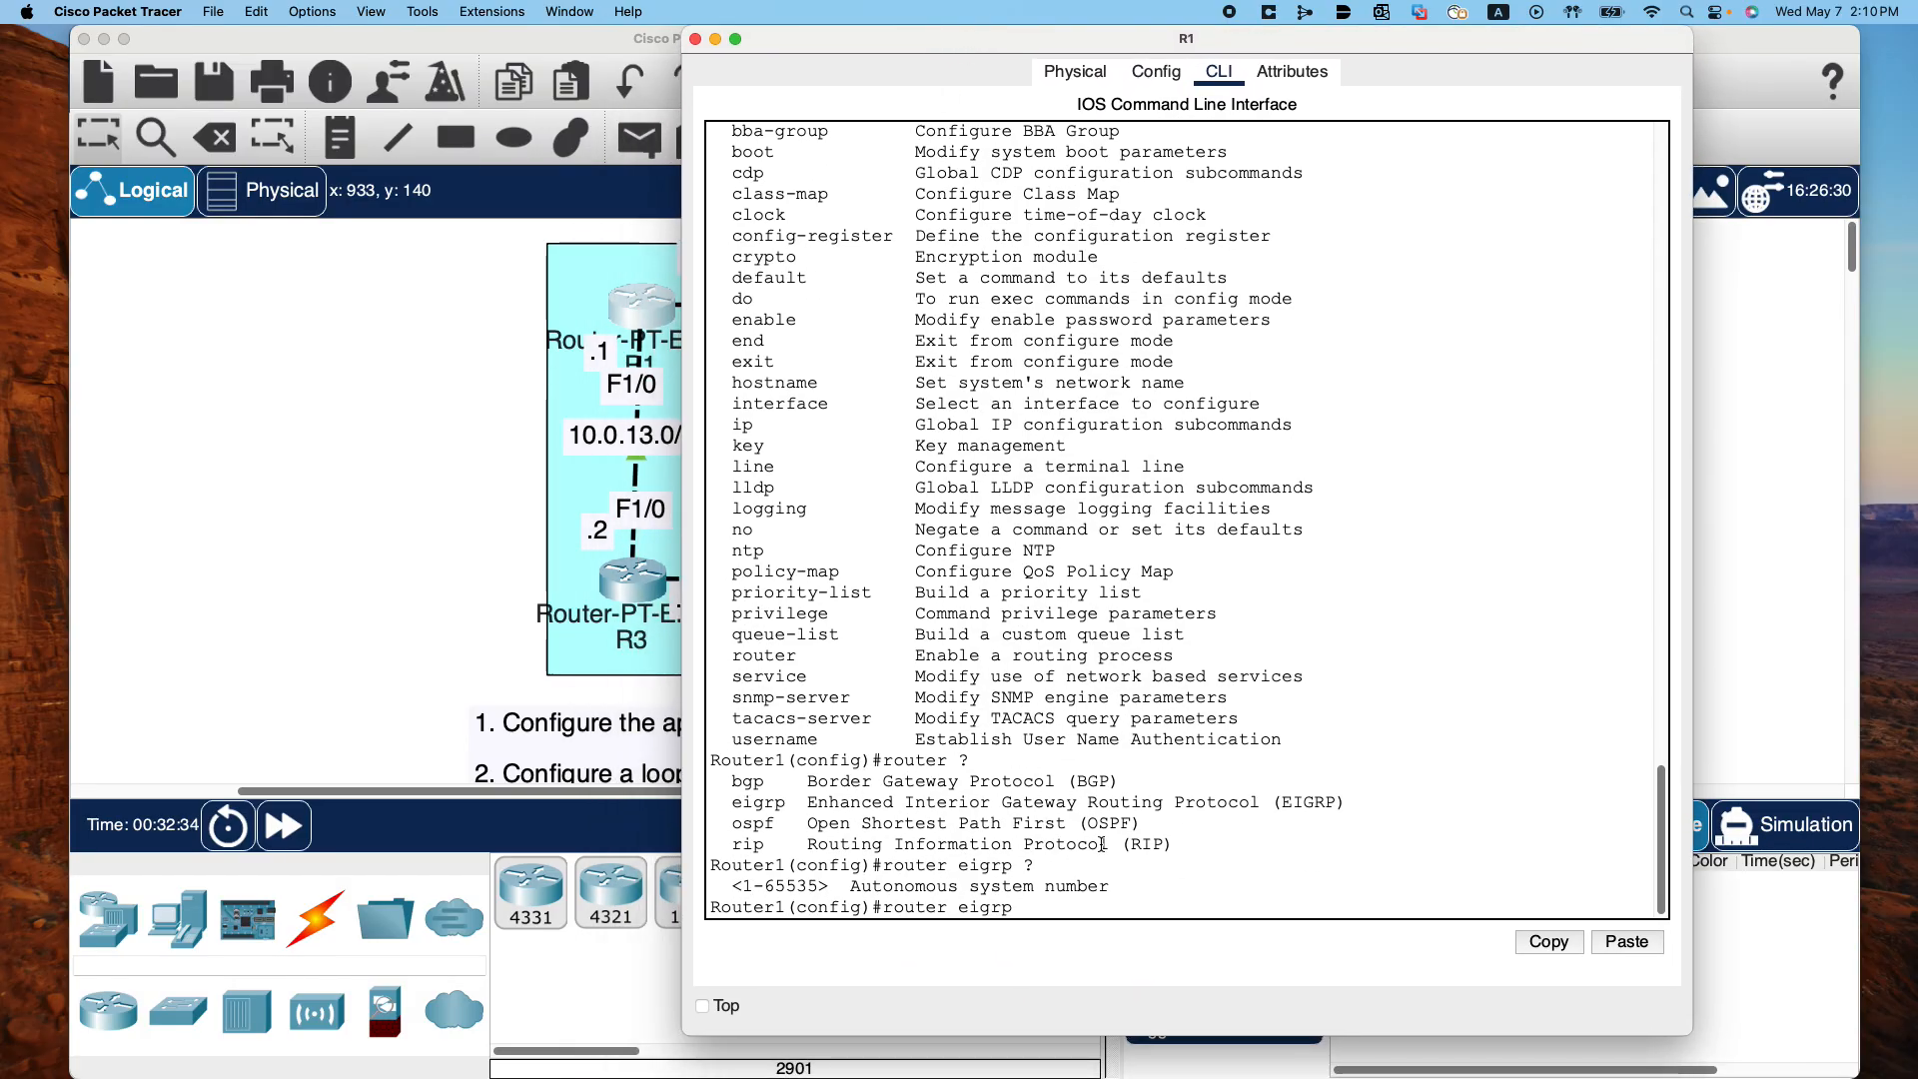
{"action": "type", "text": "100 ?"}
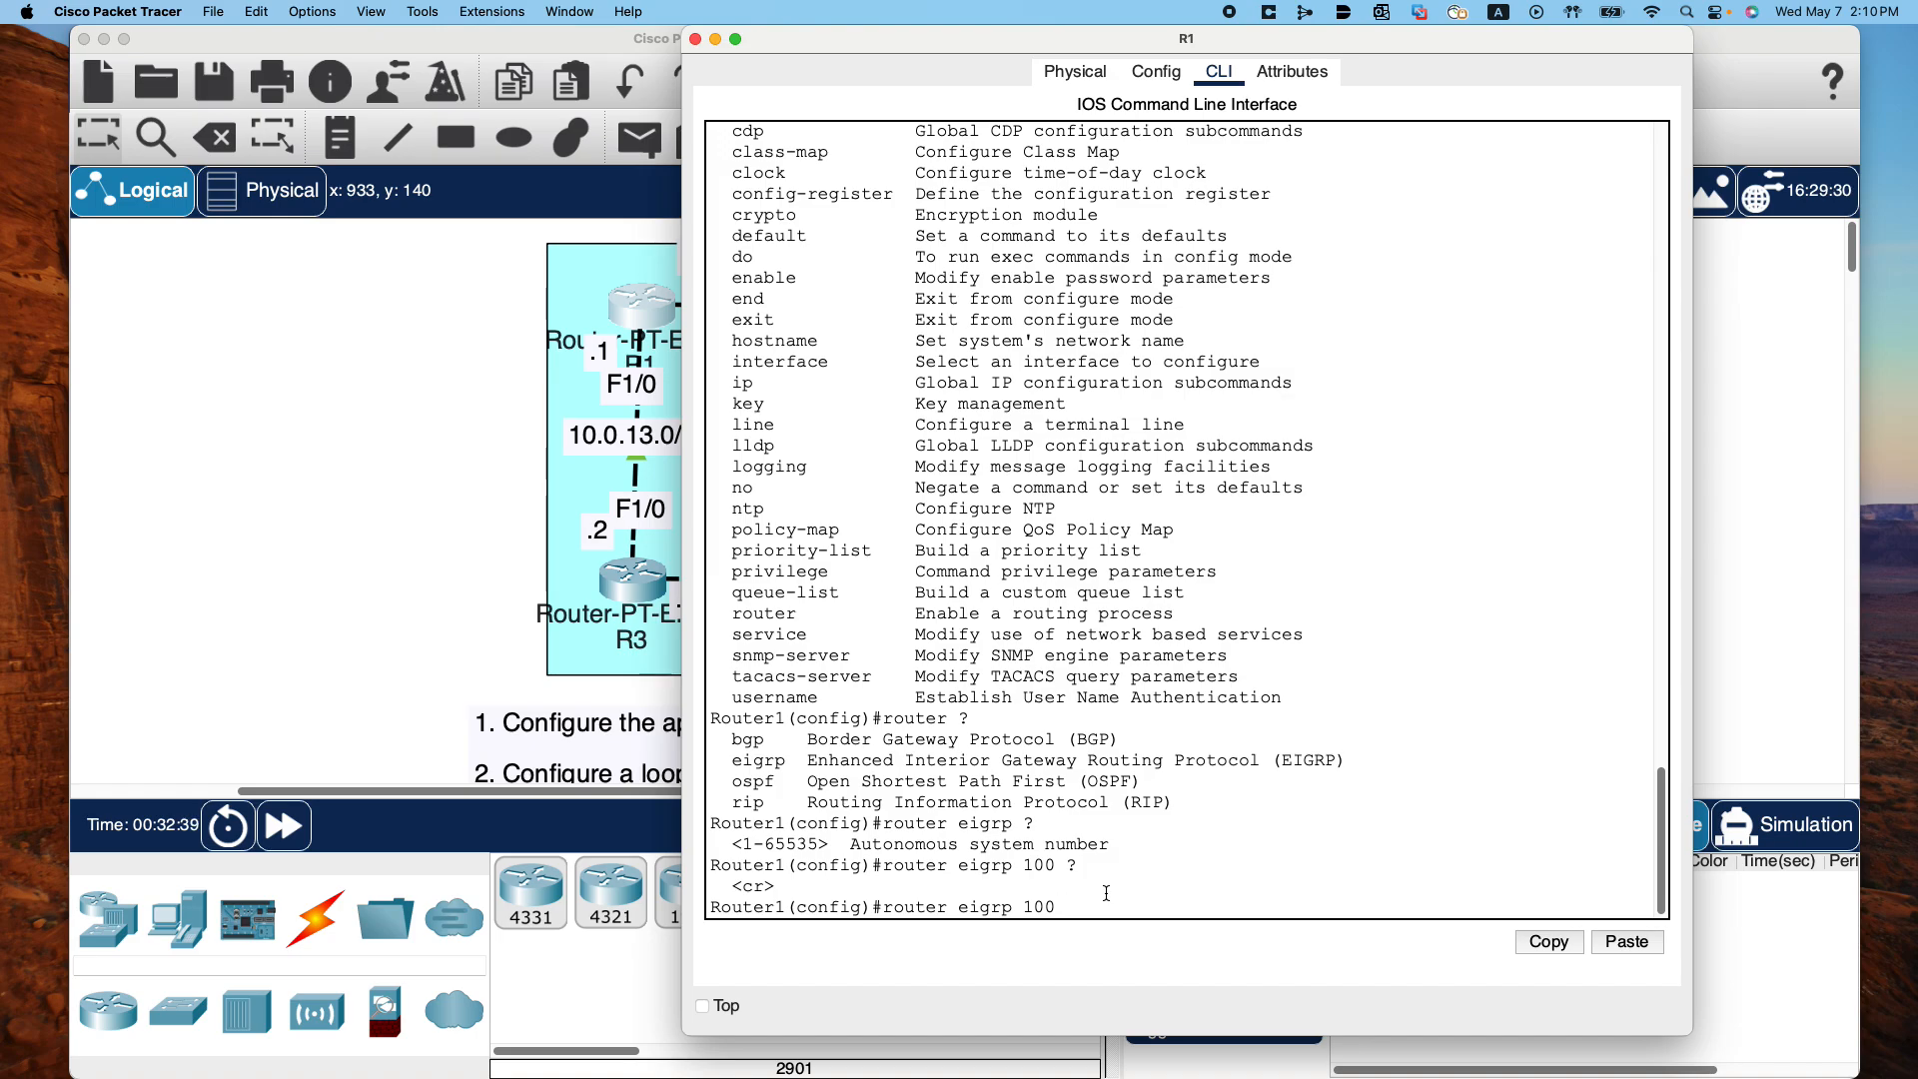
{"action": "key", "text": "Return"}
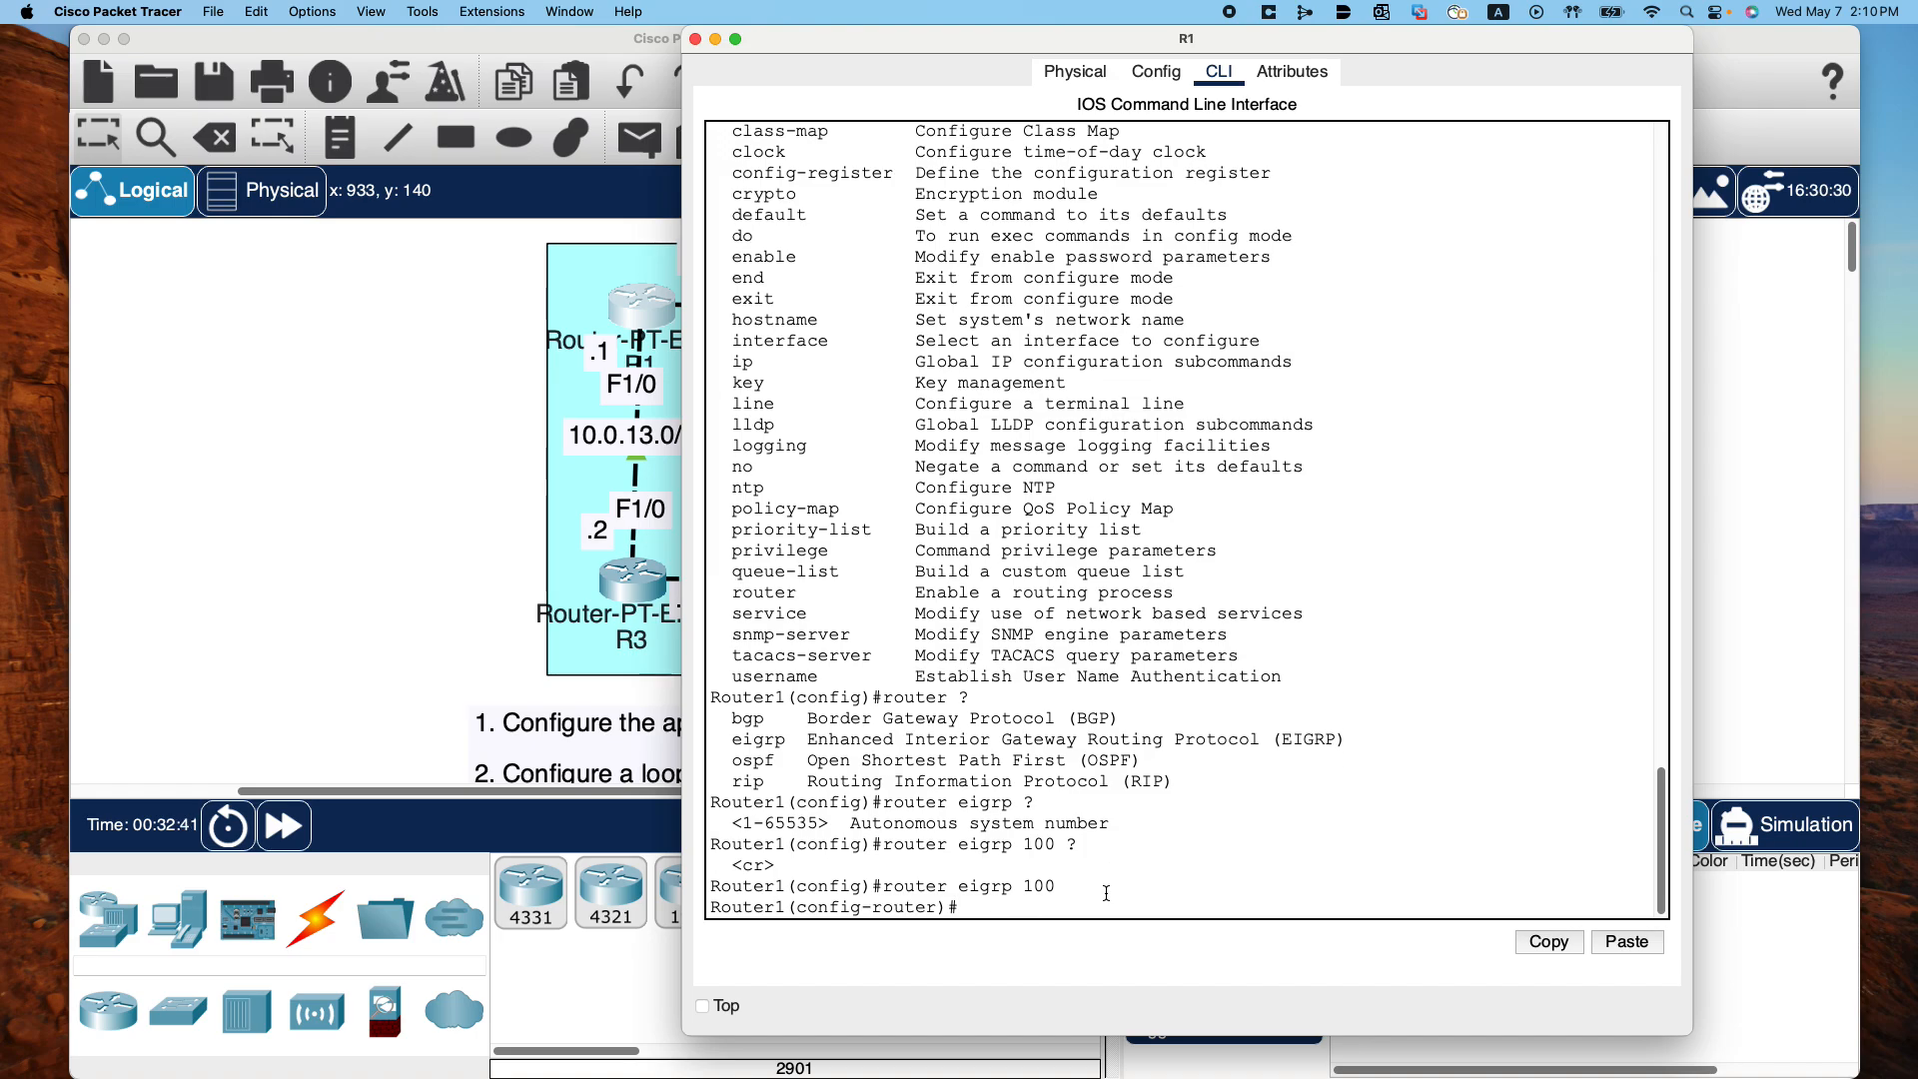
List the EIGRP configuration commands, check the lab instructions and disable automatic summarization with no auto-summary
{"action": "type", "text": "?"}
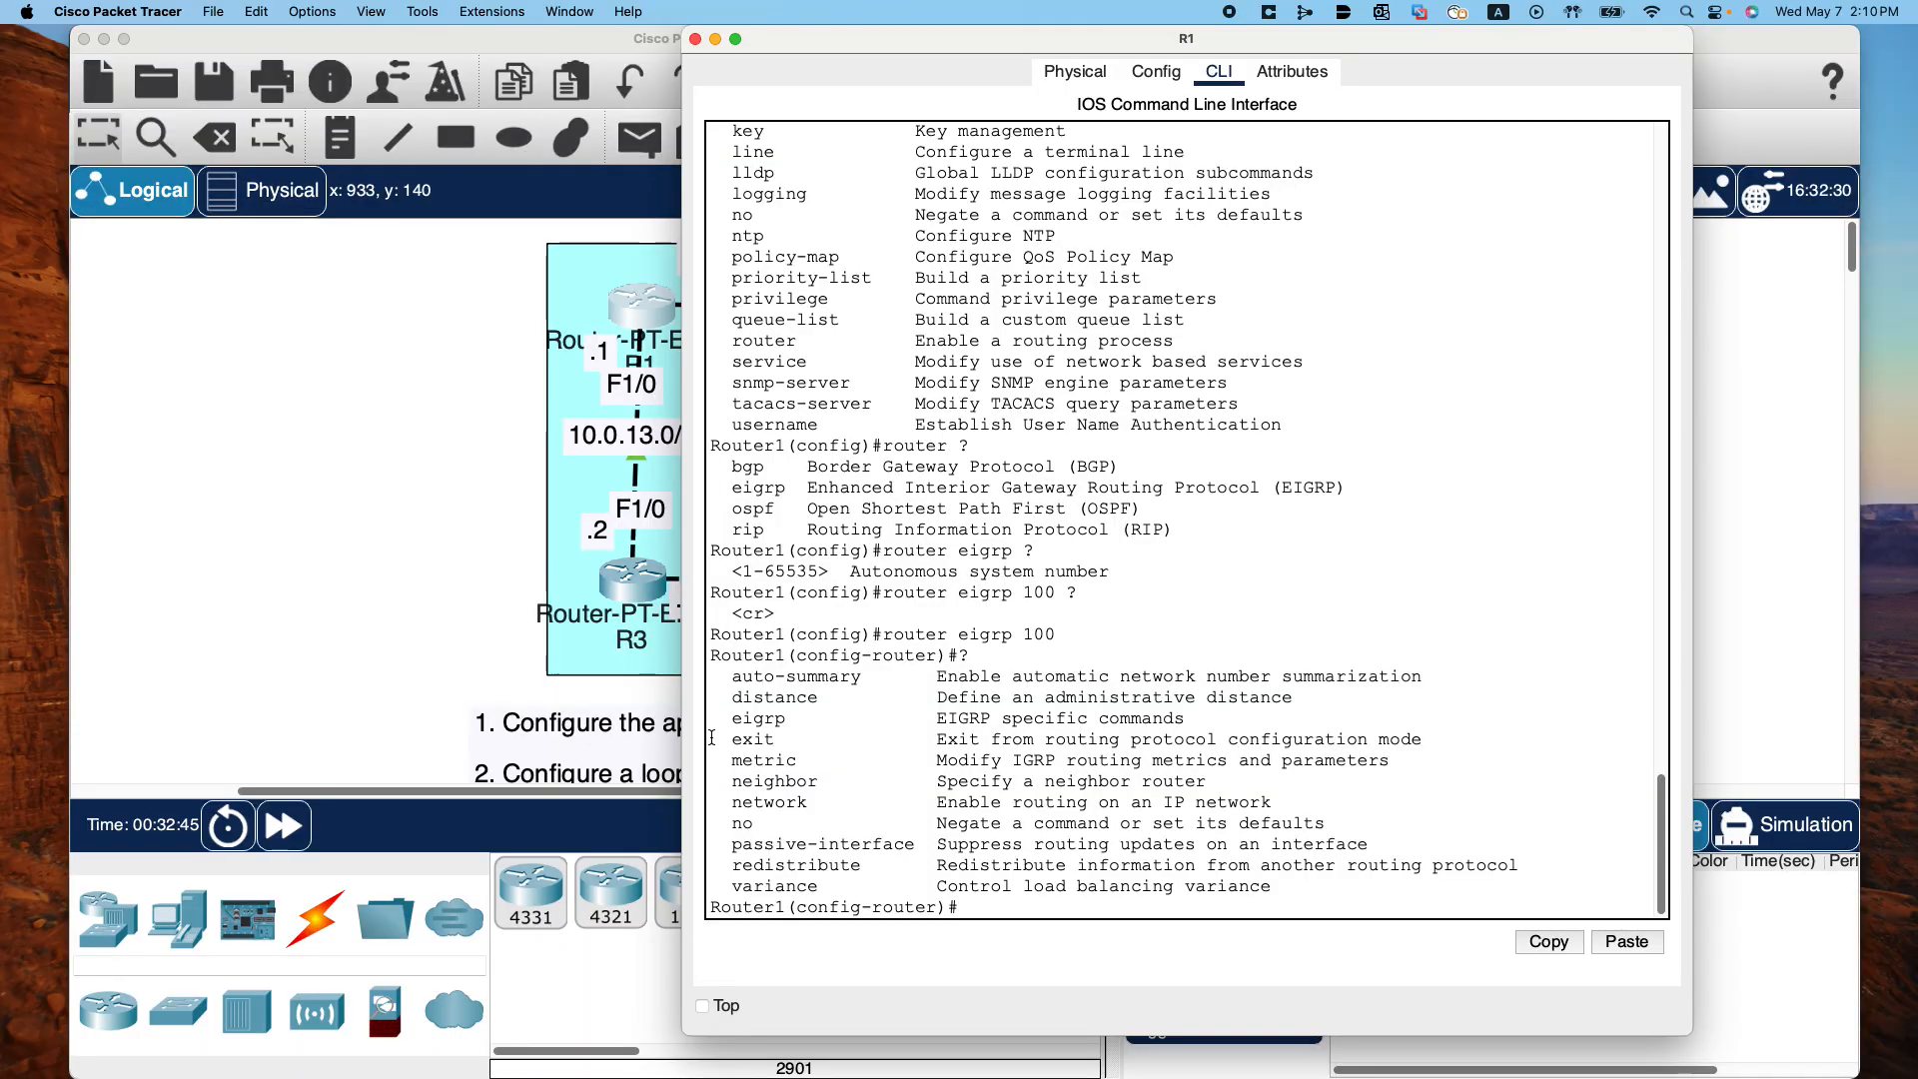
{"action": "scroll", "coordinate": [414, 595], "scroll_direction": "down", "scroll_amount": 5}
{"action": "left_click_drag", "start_coordinate": [917, 30], "coordinate": [799, 164]}
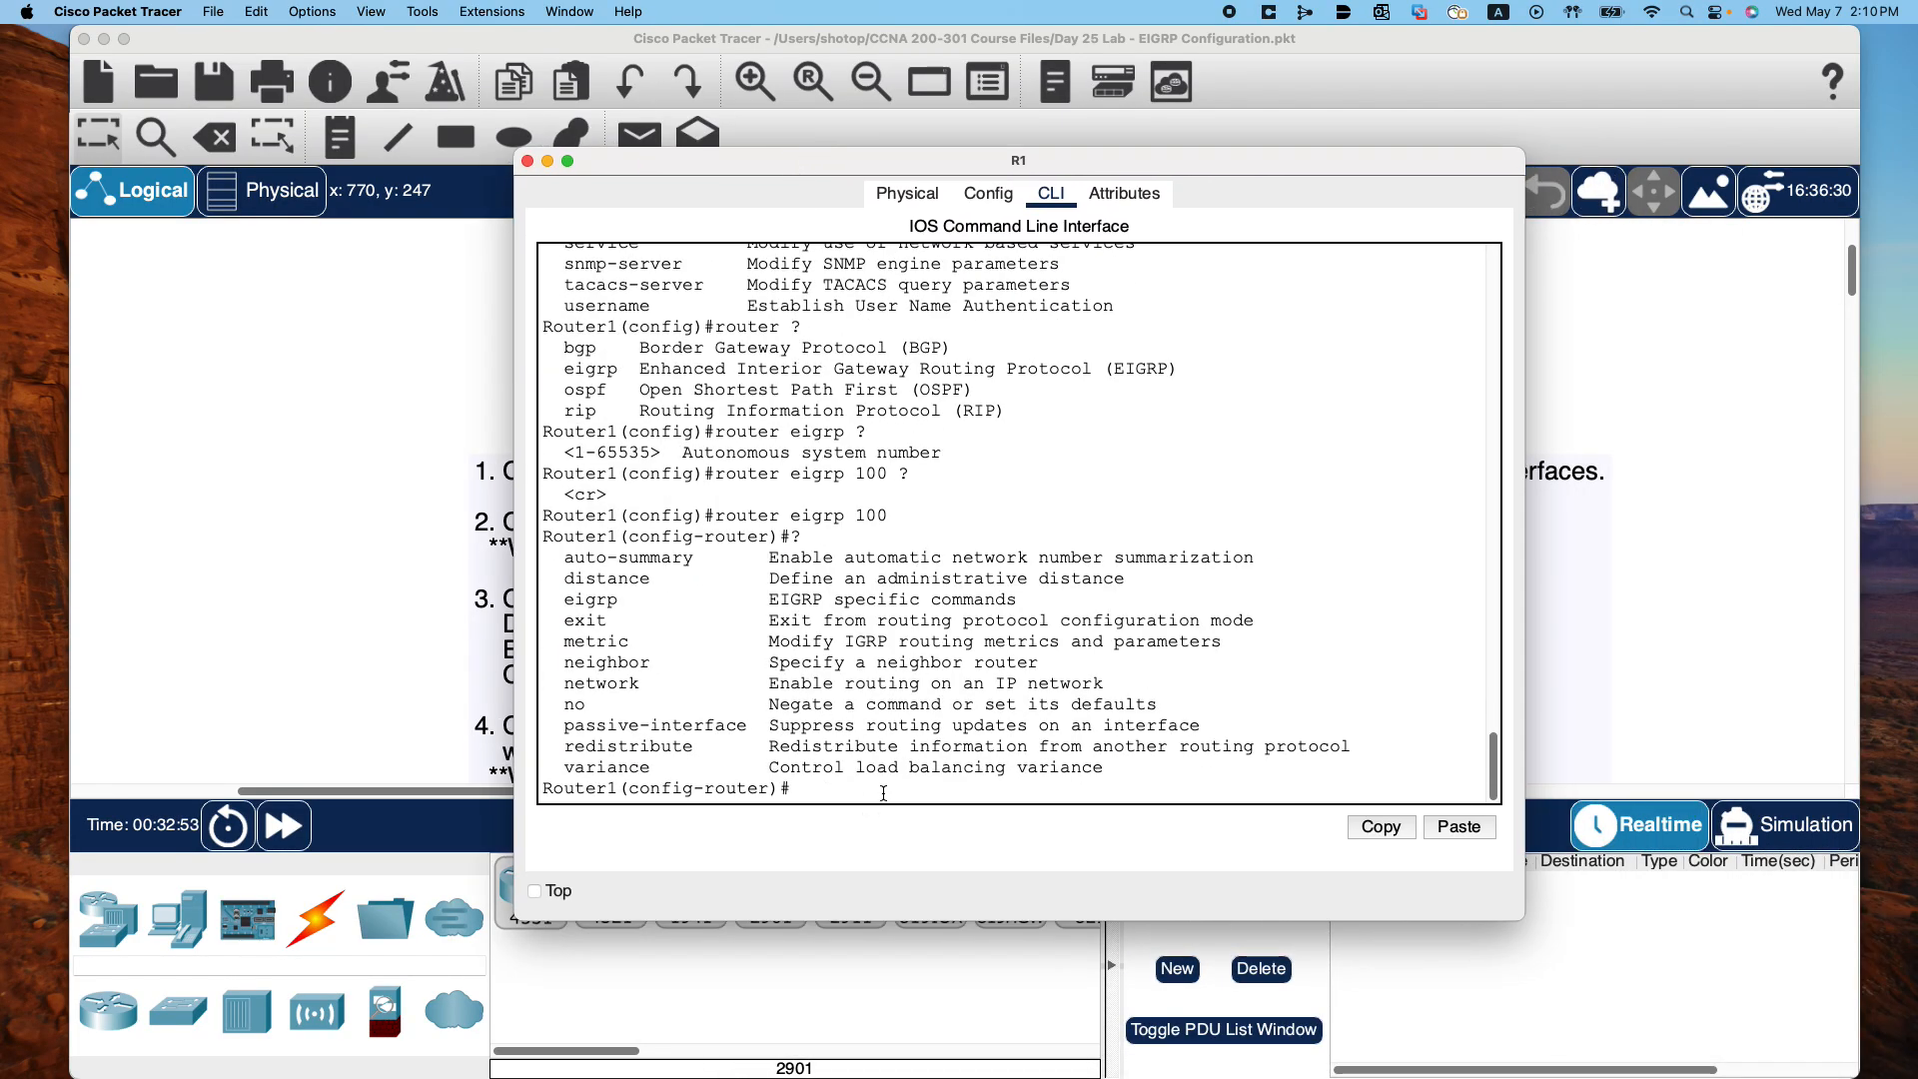
{"action": "type", "text": "no au"}
{"action": "key", "text": "Tab"}
{"action": "key", "text": "Return"}
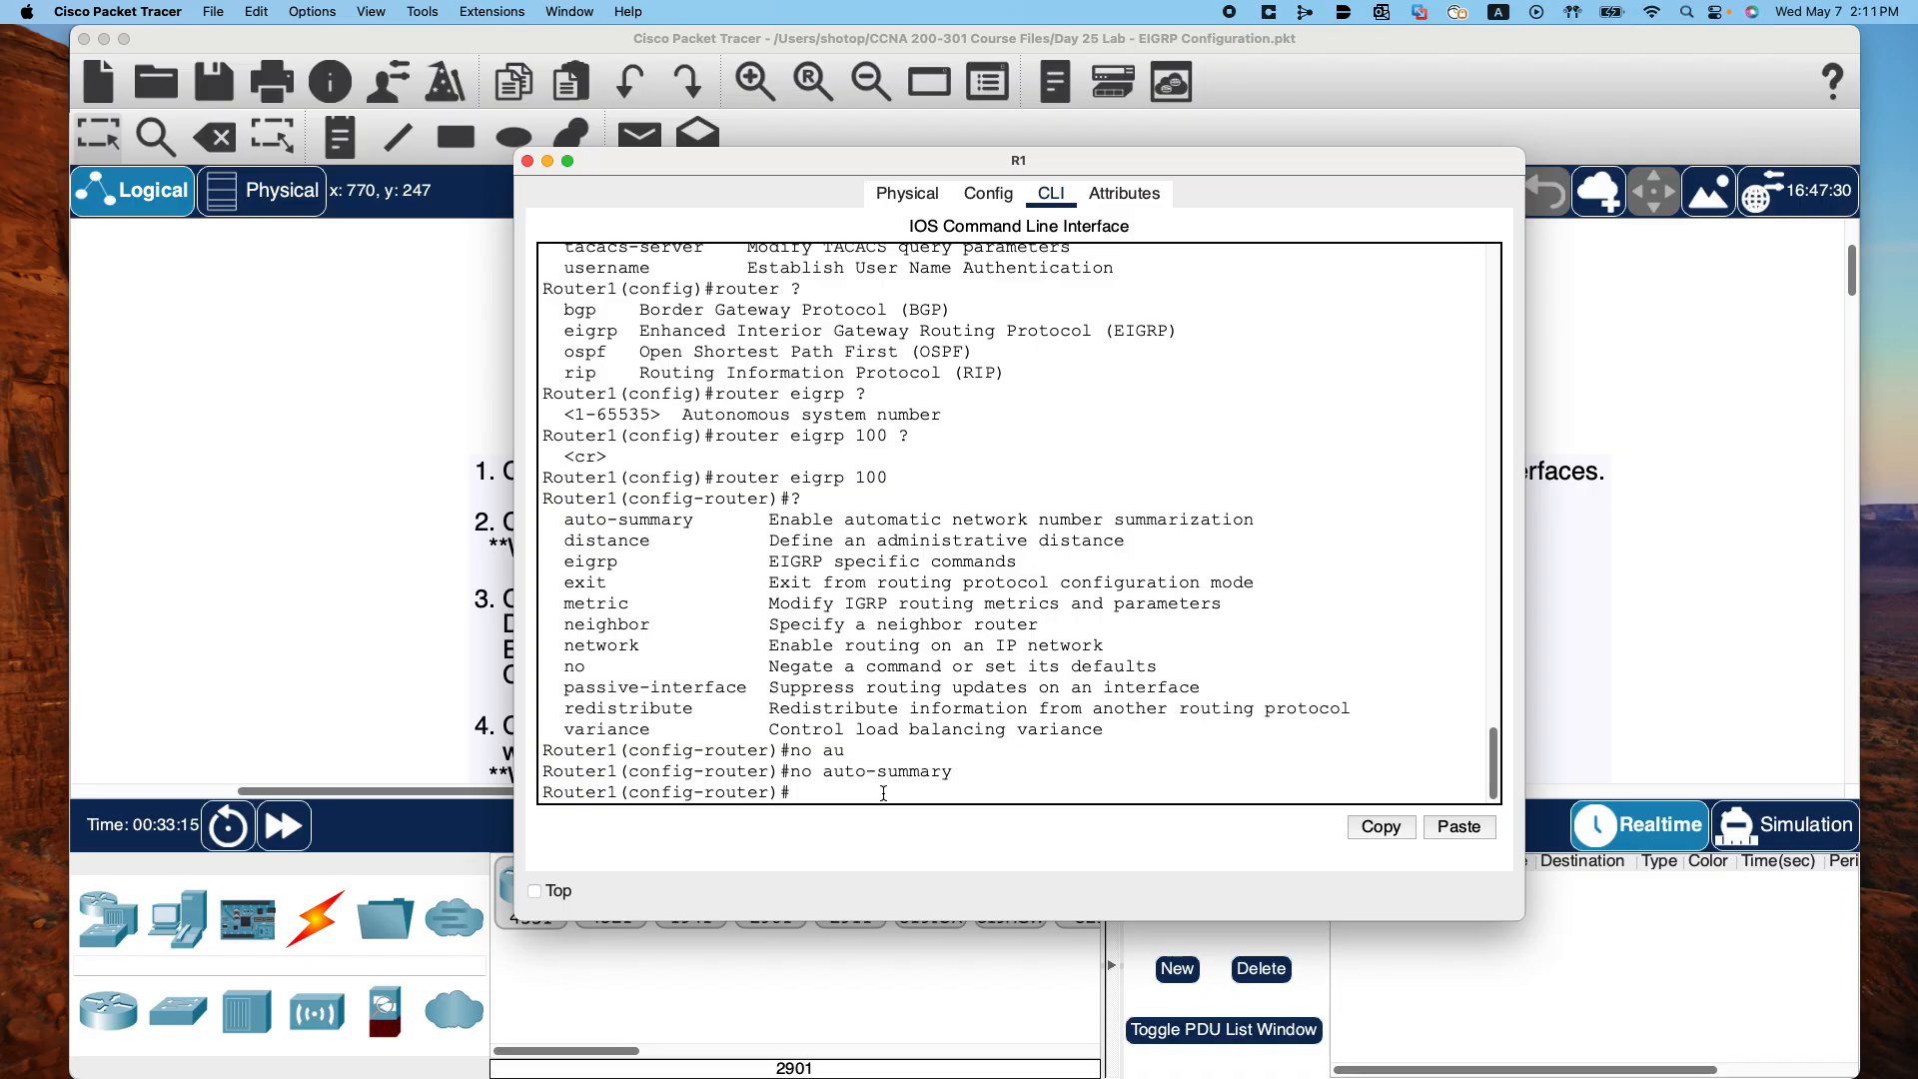
Begin a network command in Router1's EIGRP configuration and show its parameter help with ?
{"action": "type", "text": "tq"}
{"action": "key", "text": "BackSpace"}
{"action": "type", "text": "wo"}
{"action": "key", "text": "Tab"}
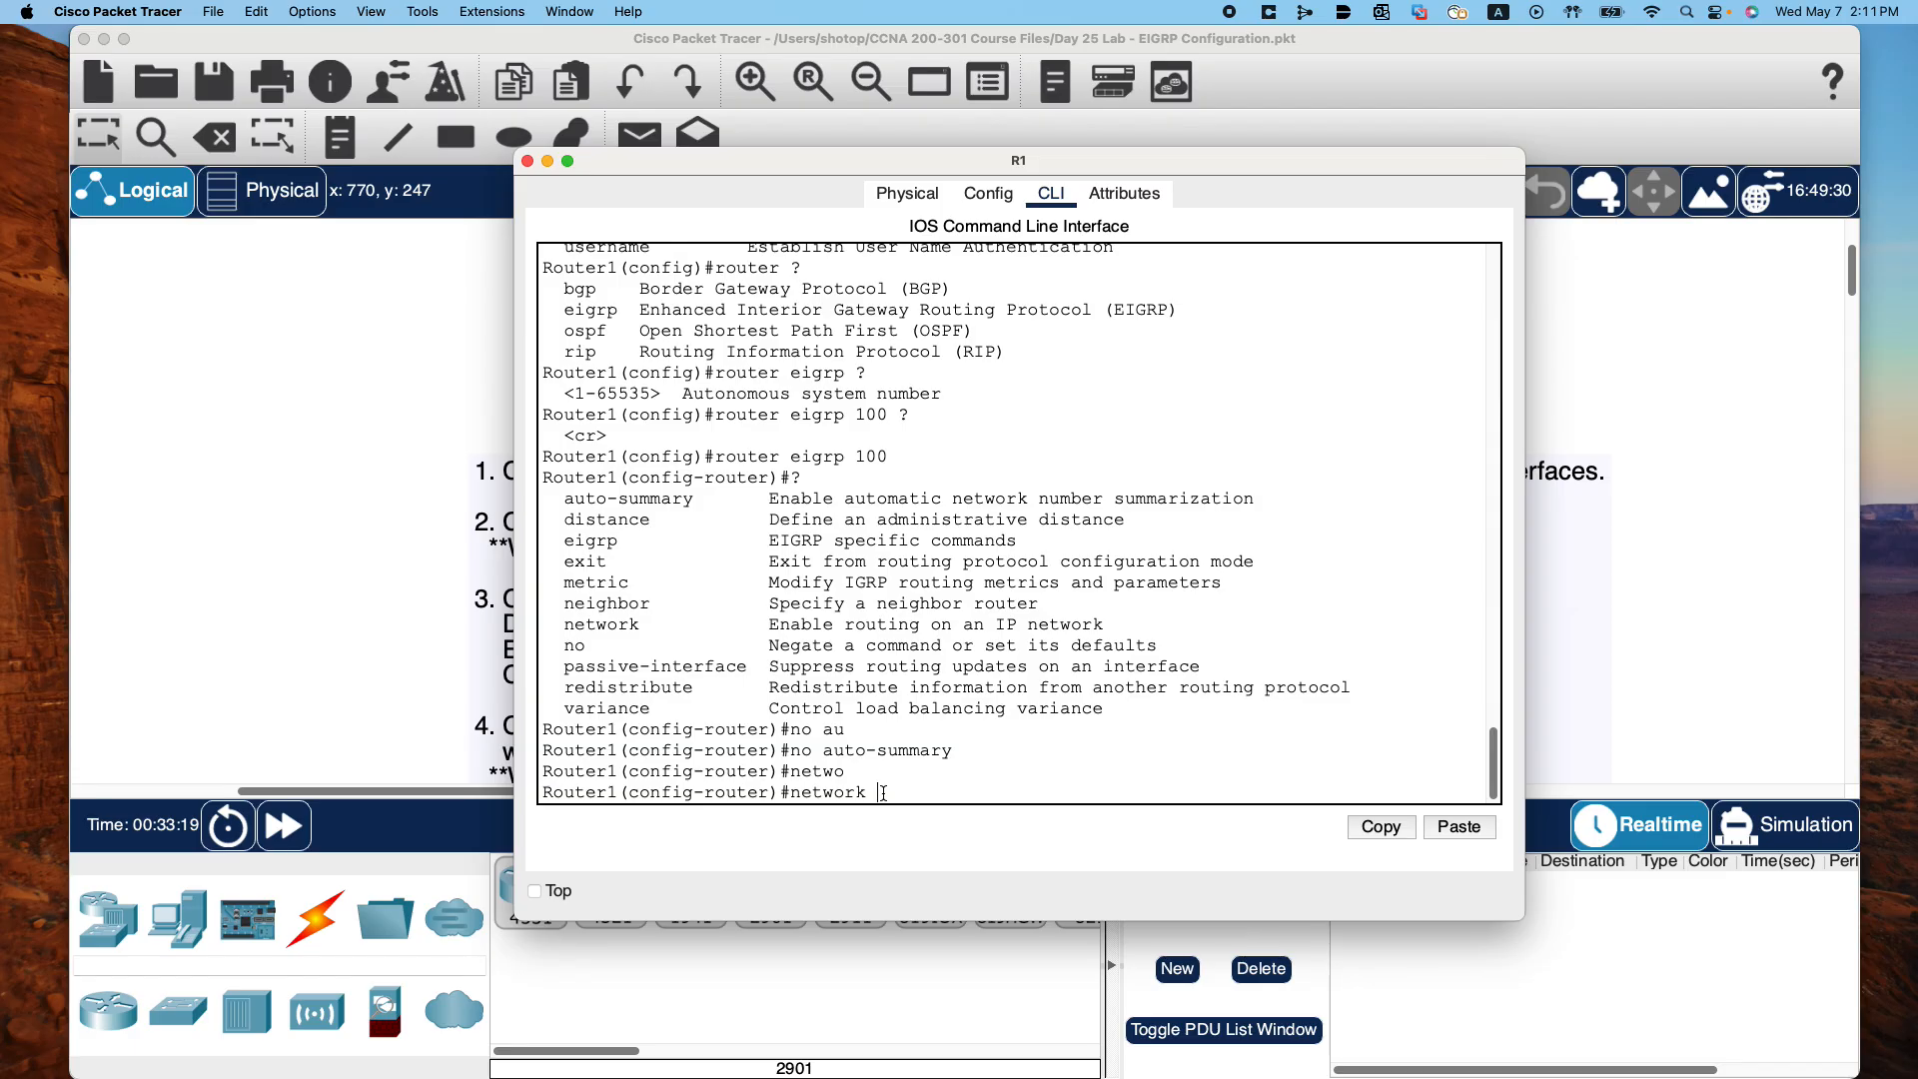
{"action": "type", "text": "?"}
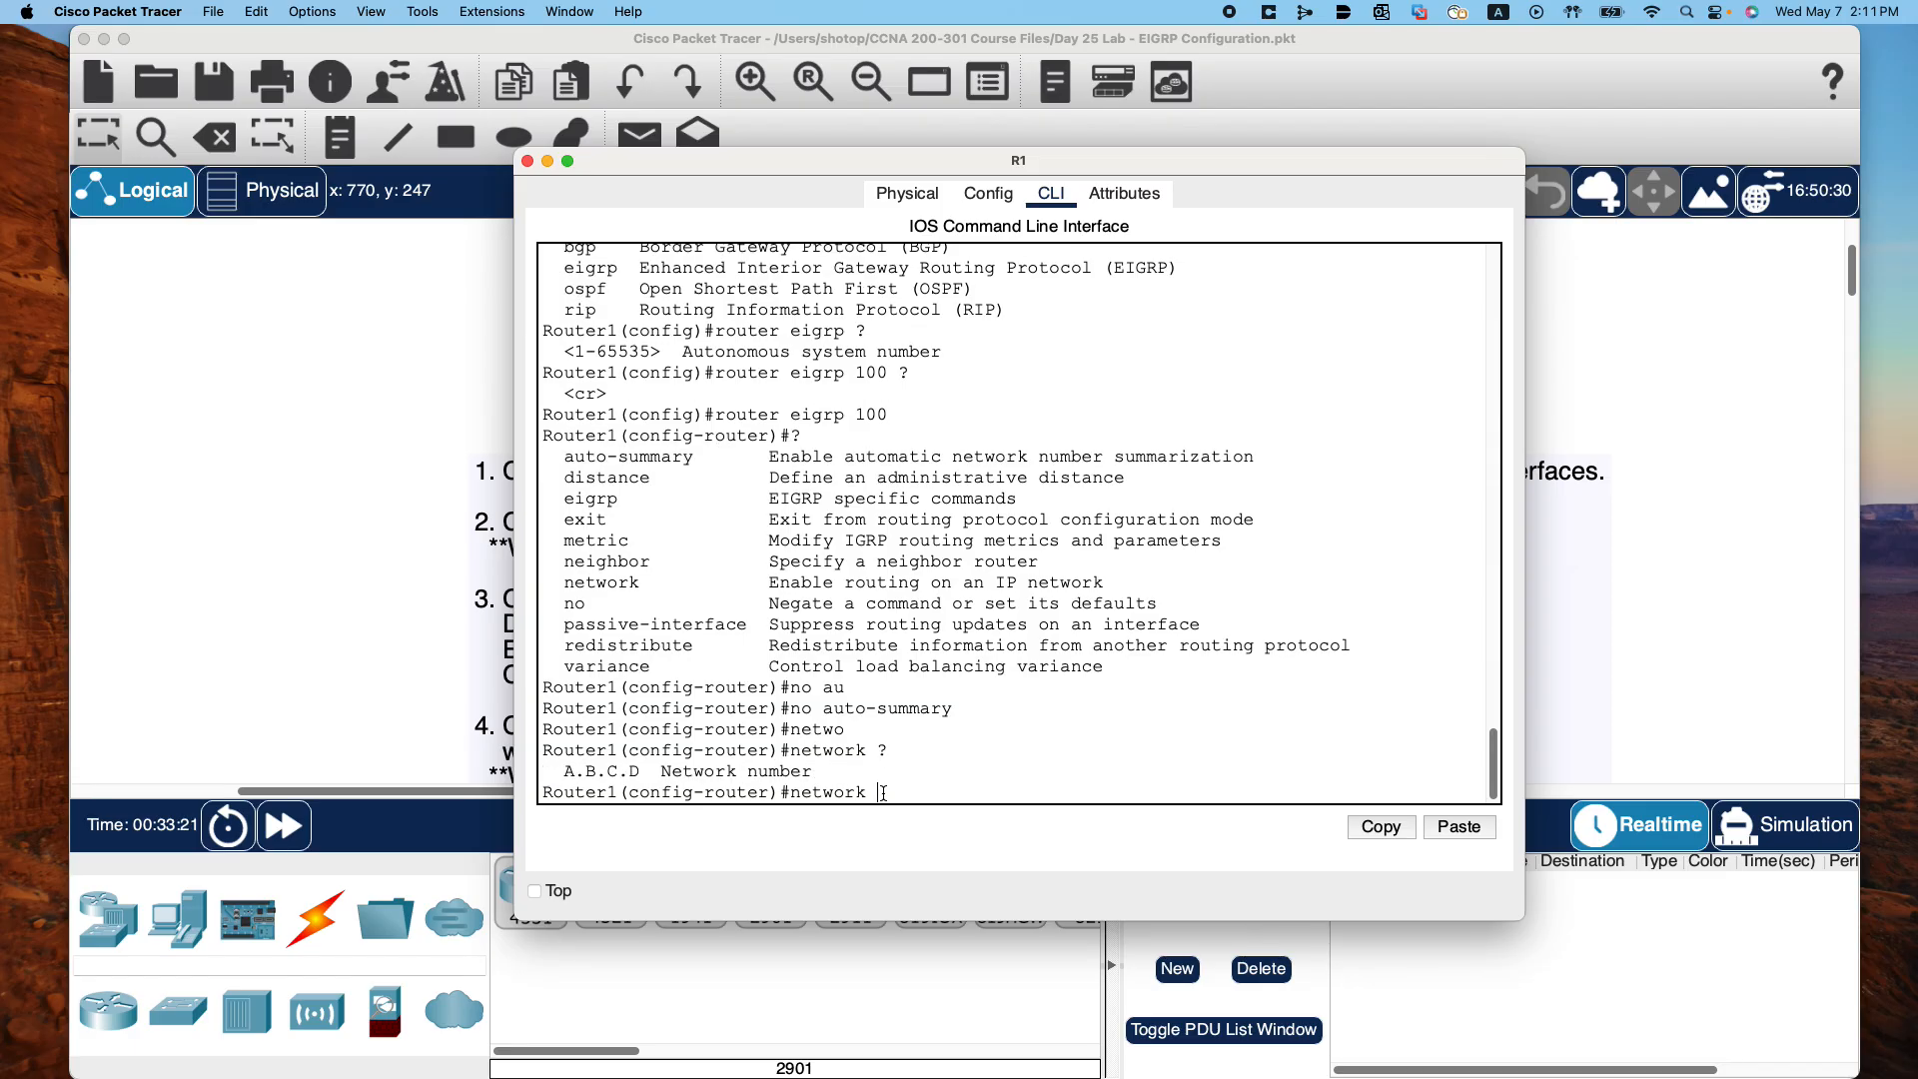
Move and resize the R1 window to expose the topology, and begin the EIGRP network address with 10.0
{"action": "left_click_drag", "start_coordinate": [736, 168], "coordinate": [1046, 354]}
{"action": "scroll", "coordinate": [549, 405], "scroll_direction": "up", "scroll_amount": 3}
{"action": "scroll", "coordinate": [549, 405], "scroll_direction": "up", "scroll_amount": 2}
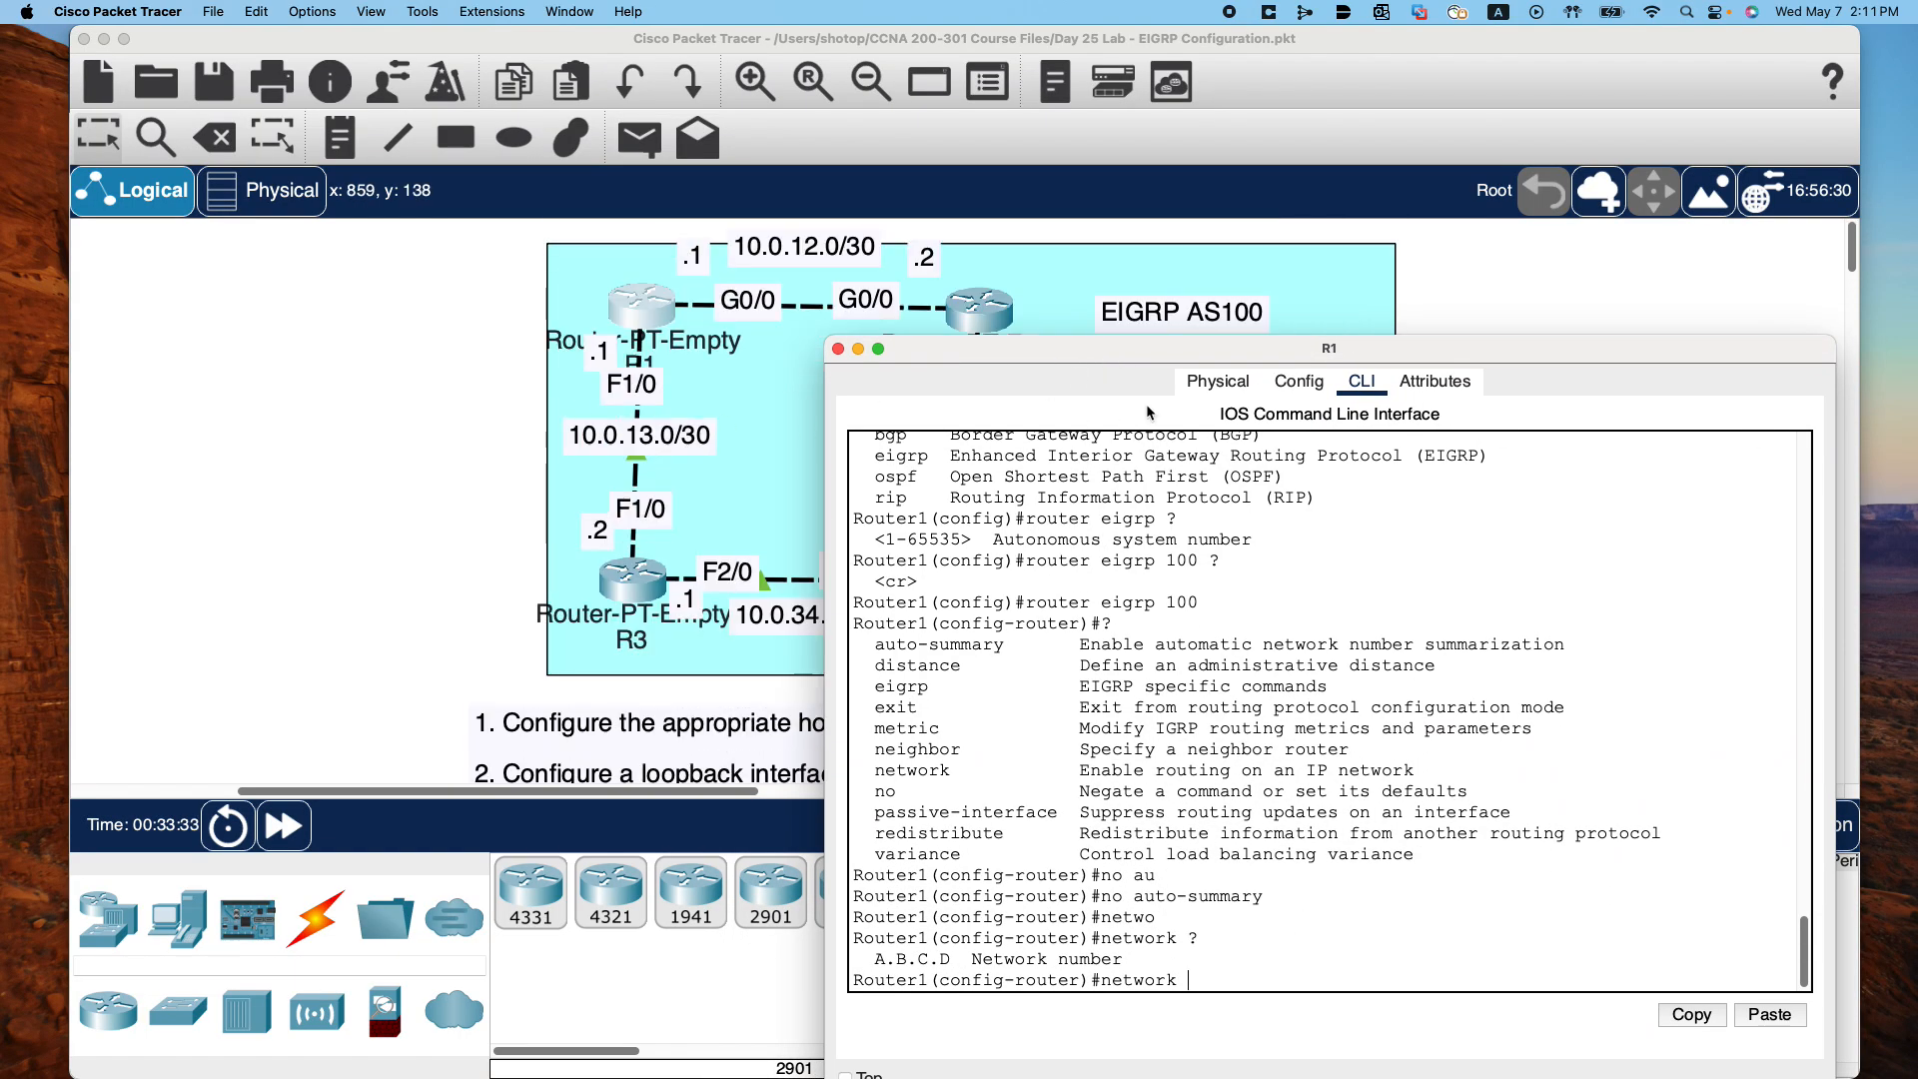
{"action": "left_click_drag", "start_coordinate": [1398, 341], "coordinate": [1366, 392]}
{"action": "left_click_drag", "start_coordinate": [1406, 333], "coordinate": [991, 333]}
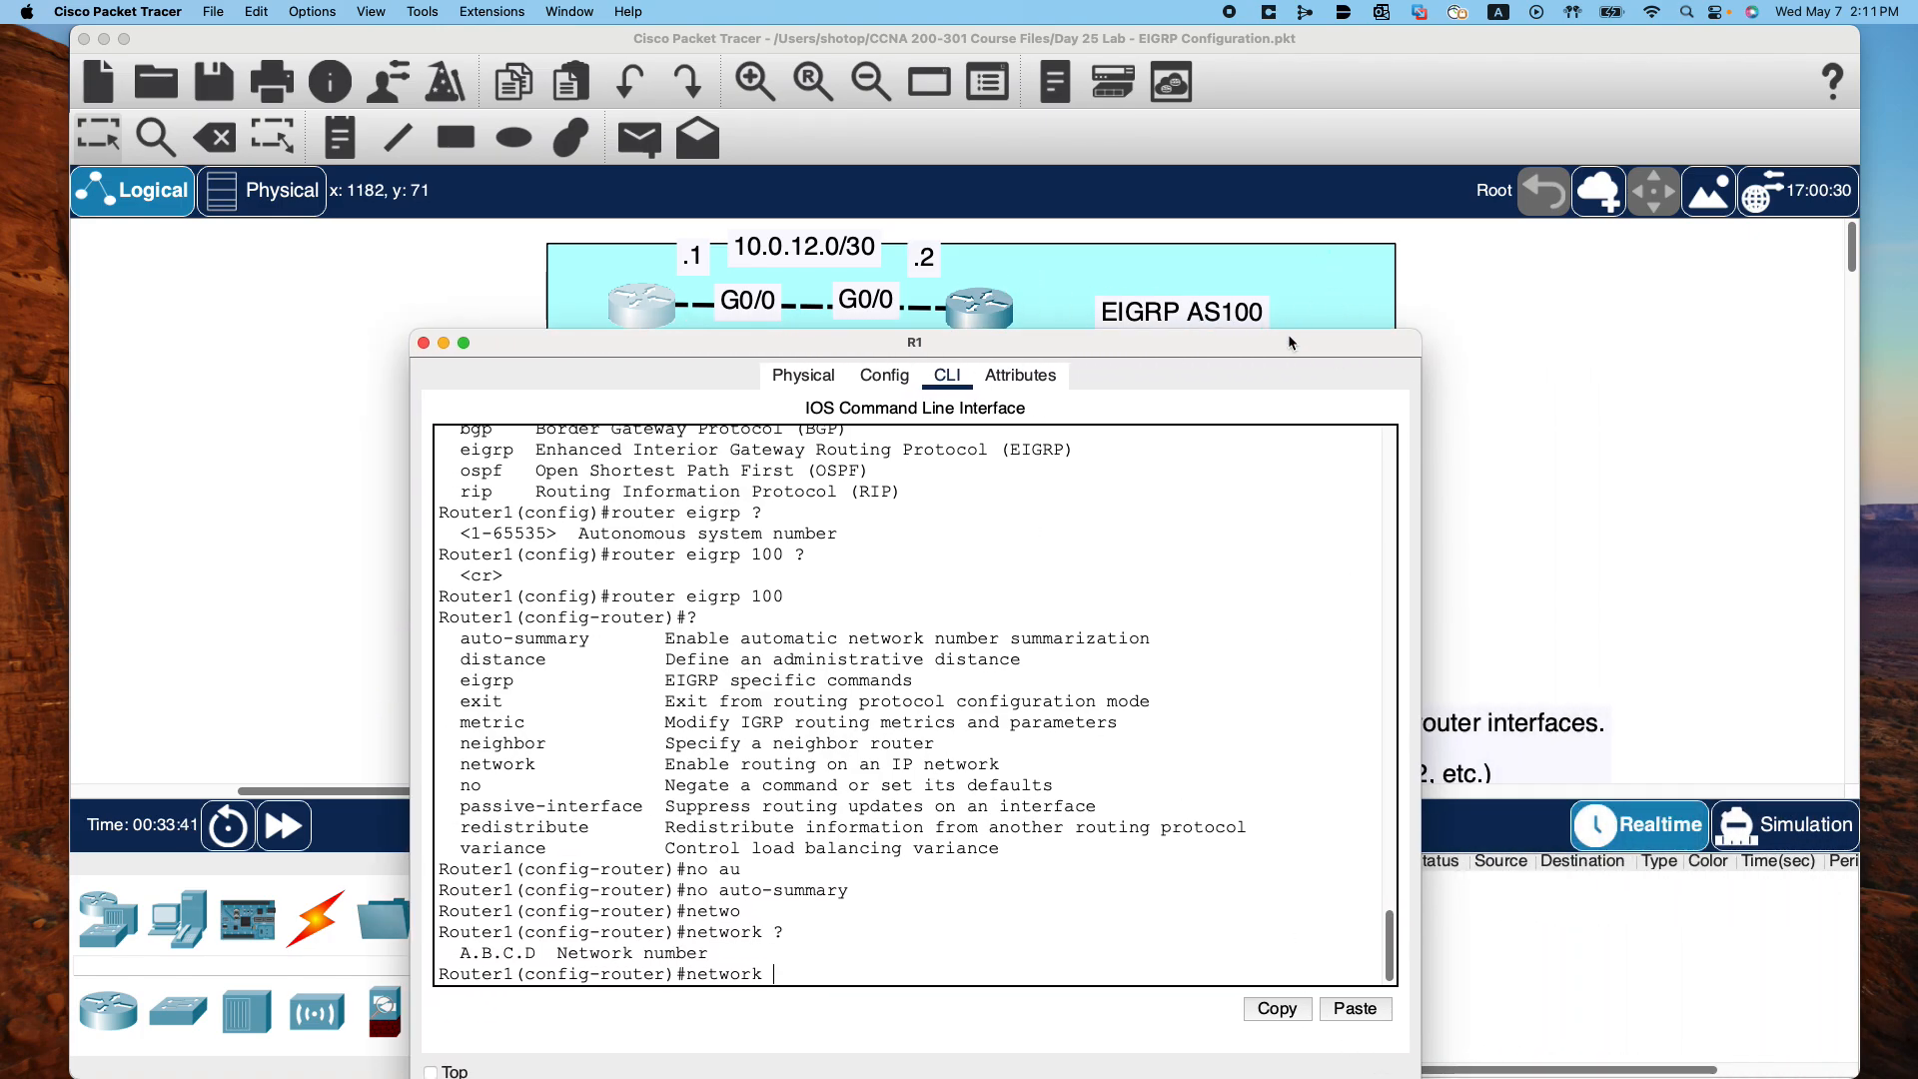
{"action": "left_click_drag", "start_coordinate": [1291, 342], "coordinate": [1352, 182]}
{"action": "left_click_drag", "start_coordinate": [1477, 944], "coordinate": [1693, 718]}
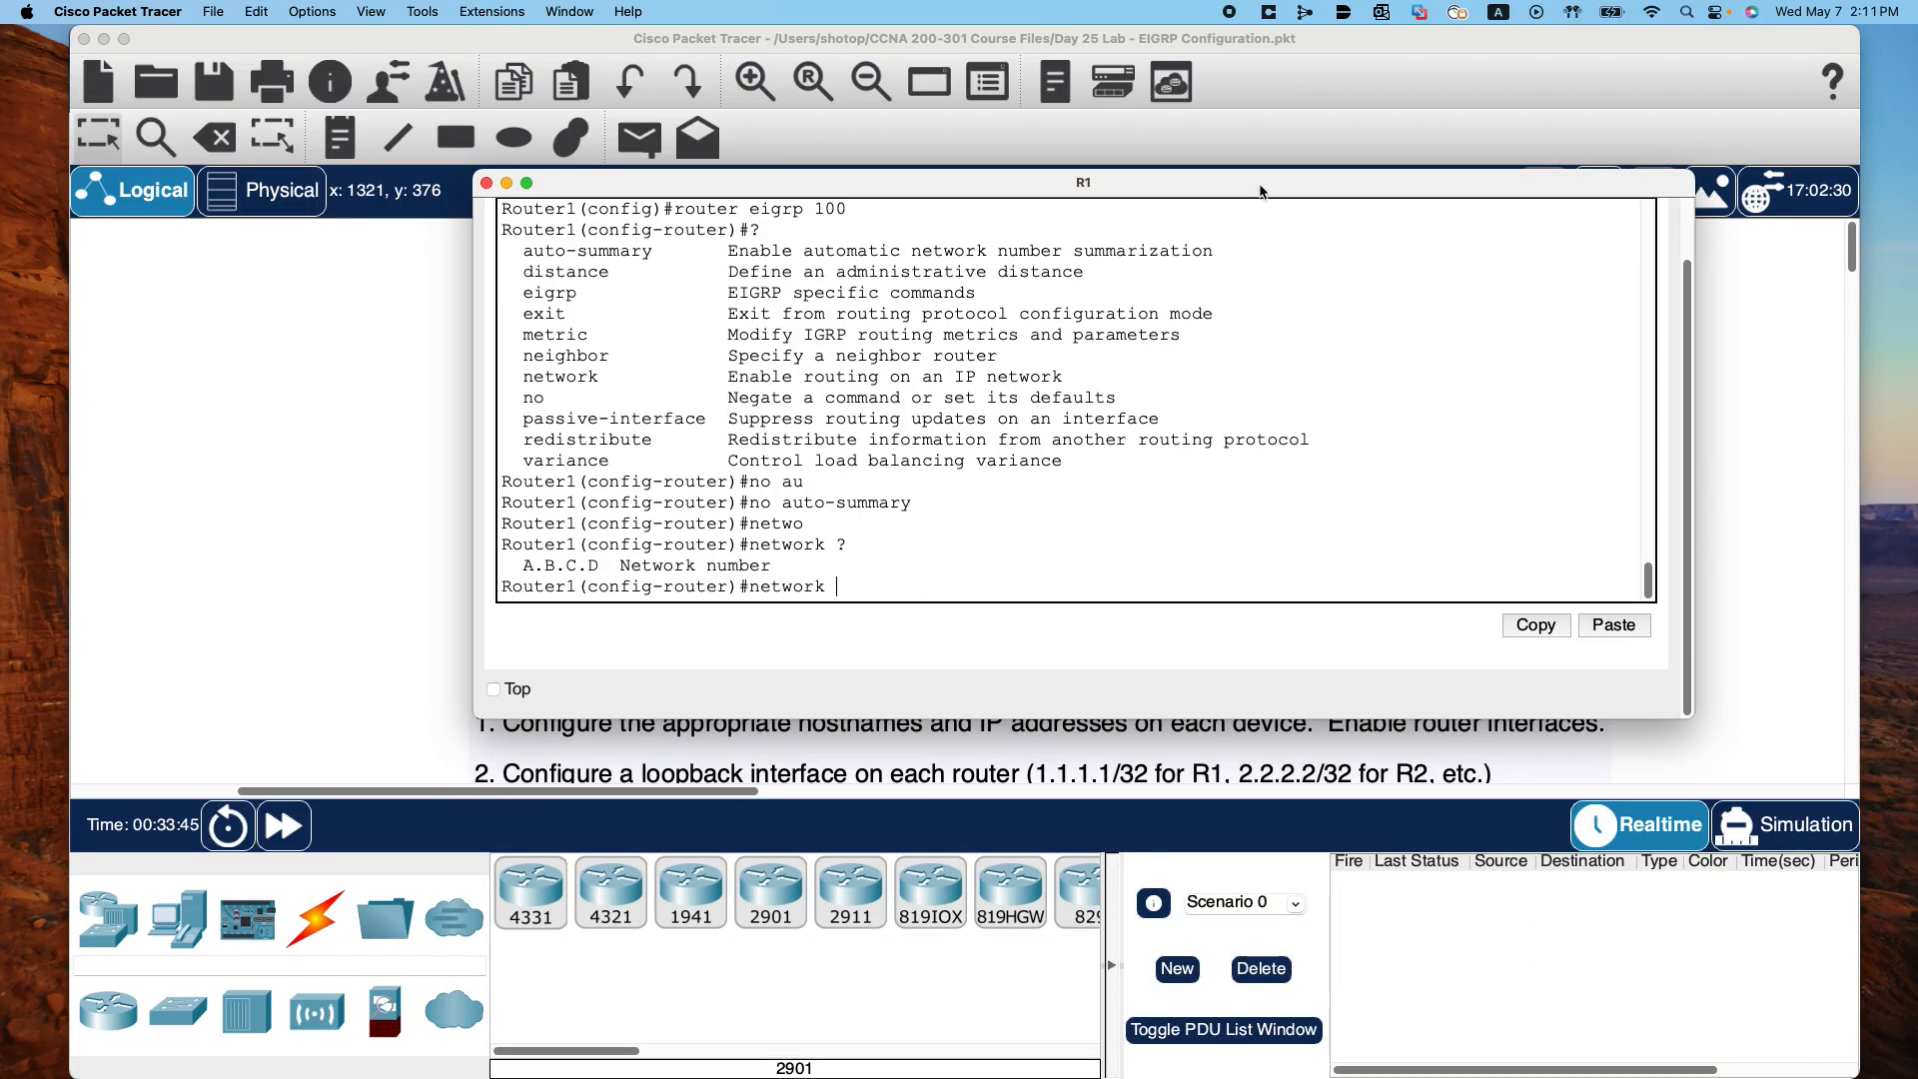
{"action": "left_click_drag", "start_coordinate": [1260, 183], "coordinate": [1243, 500]}
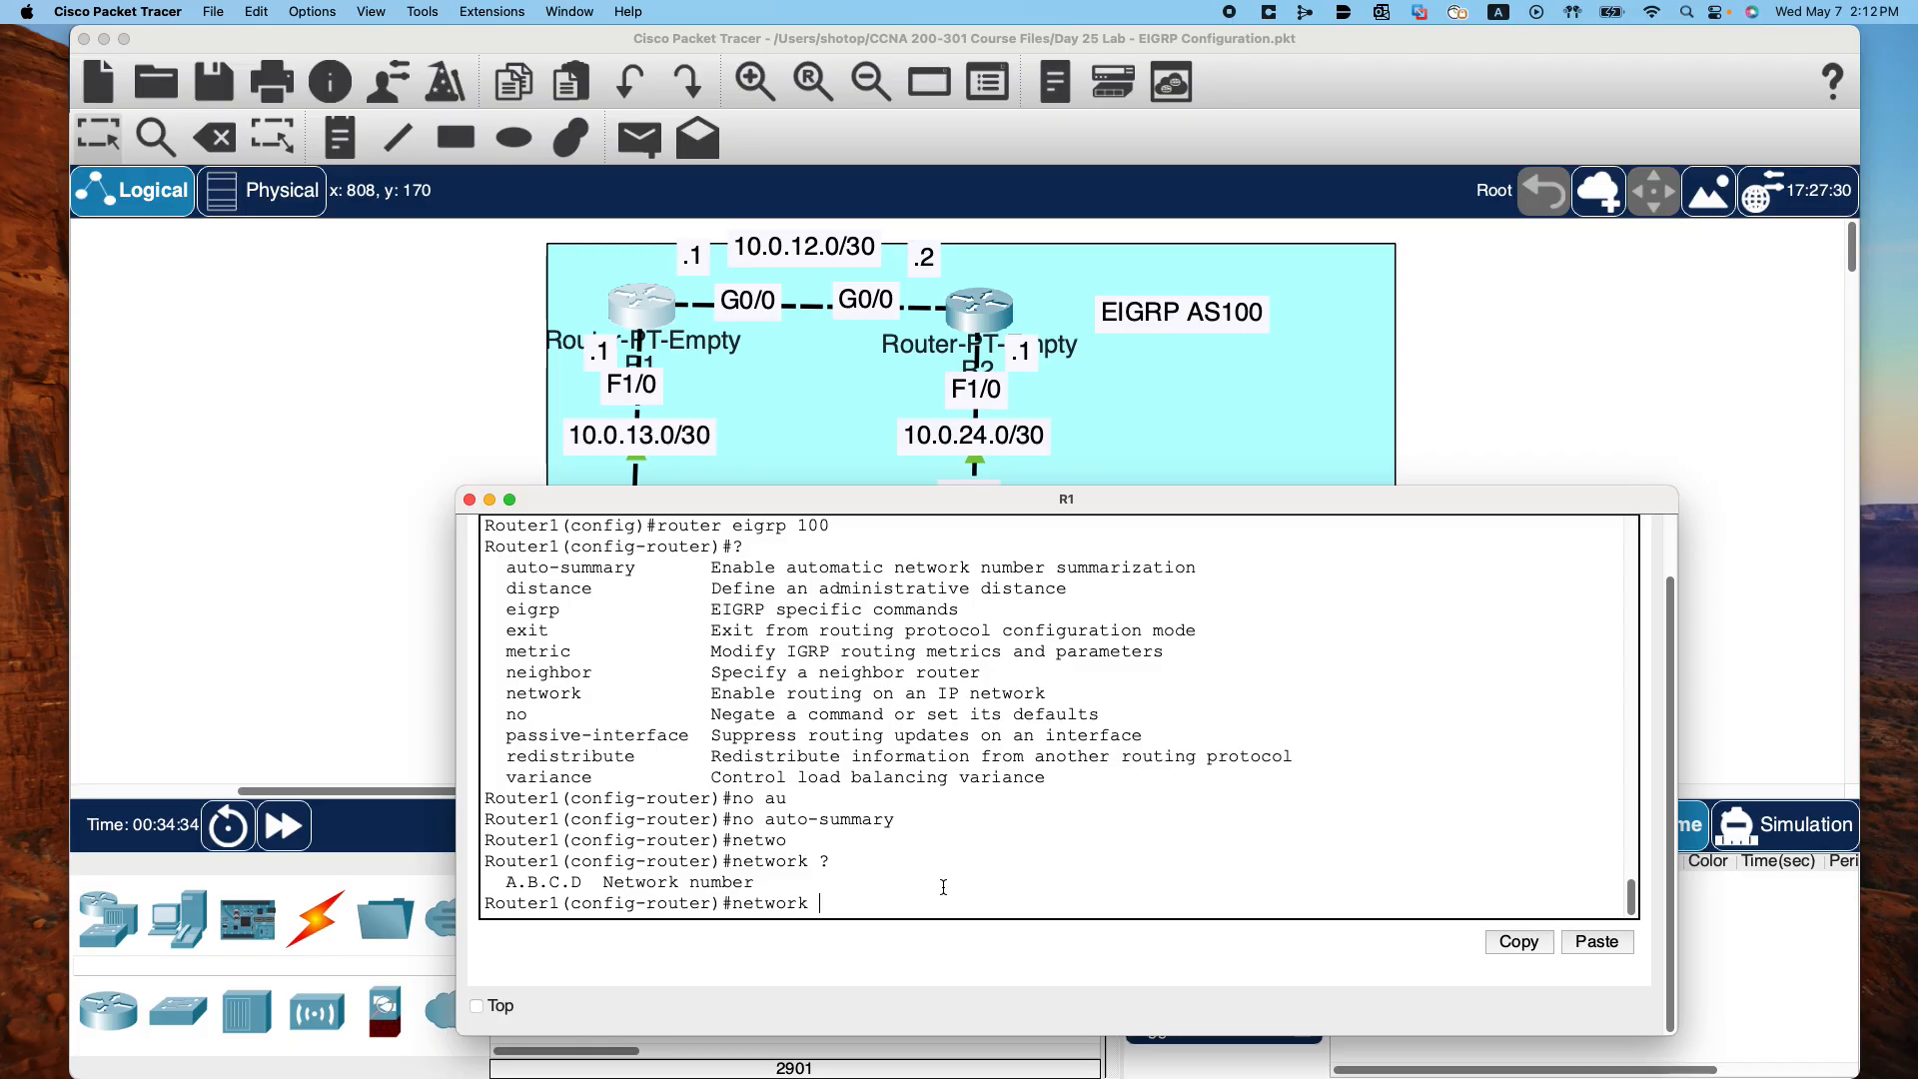
{"action": "type", "text": "10.0."}
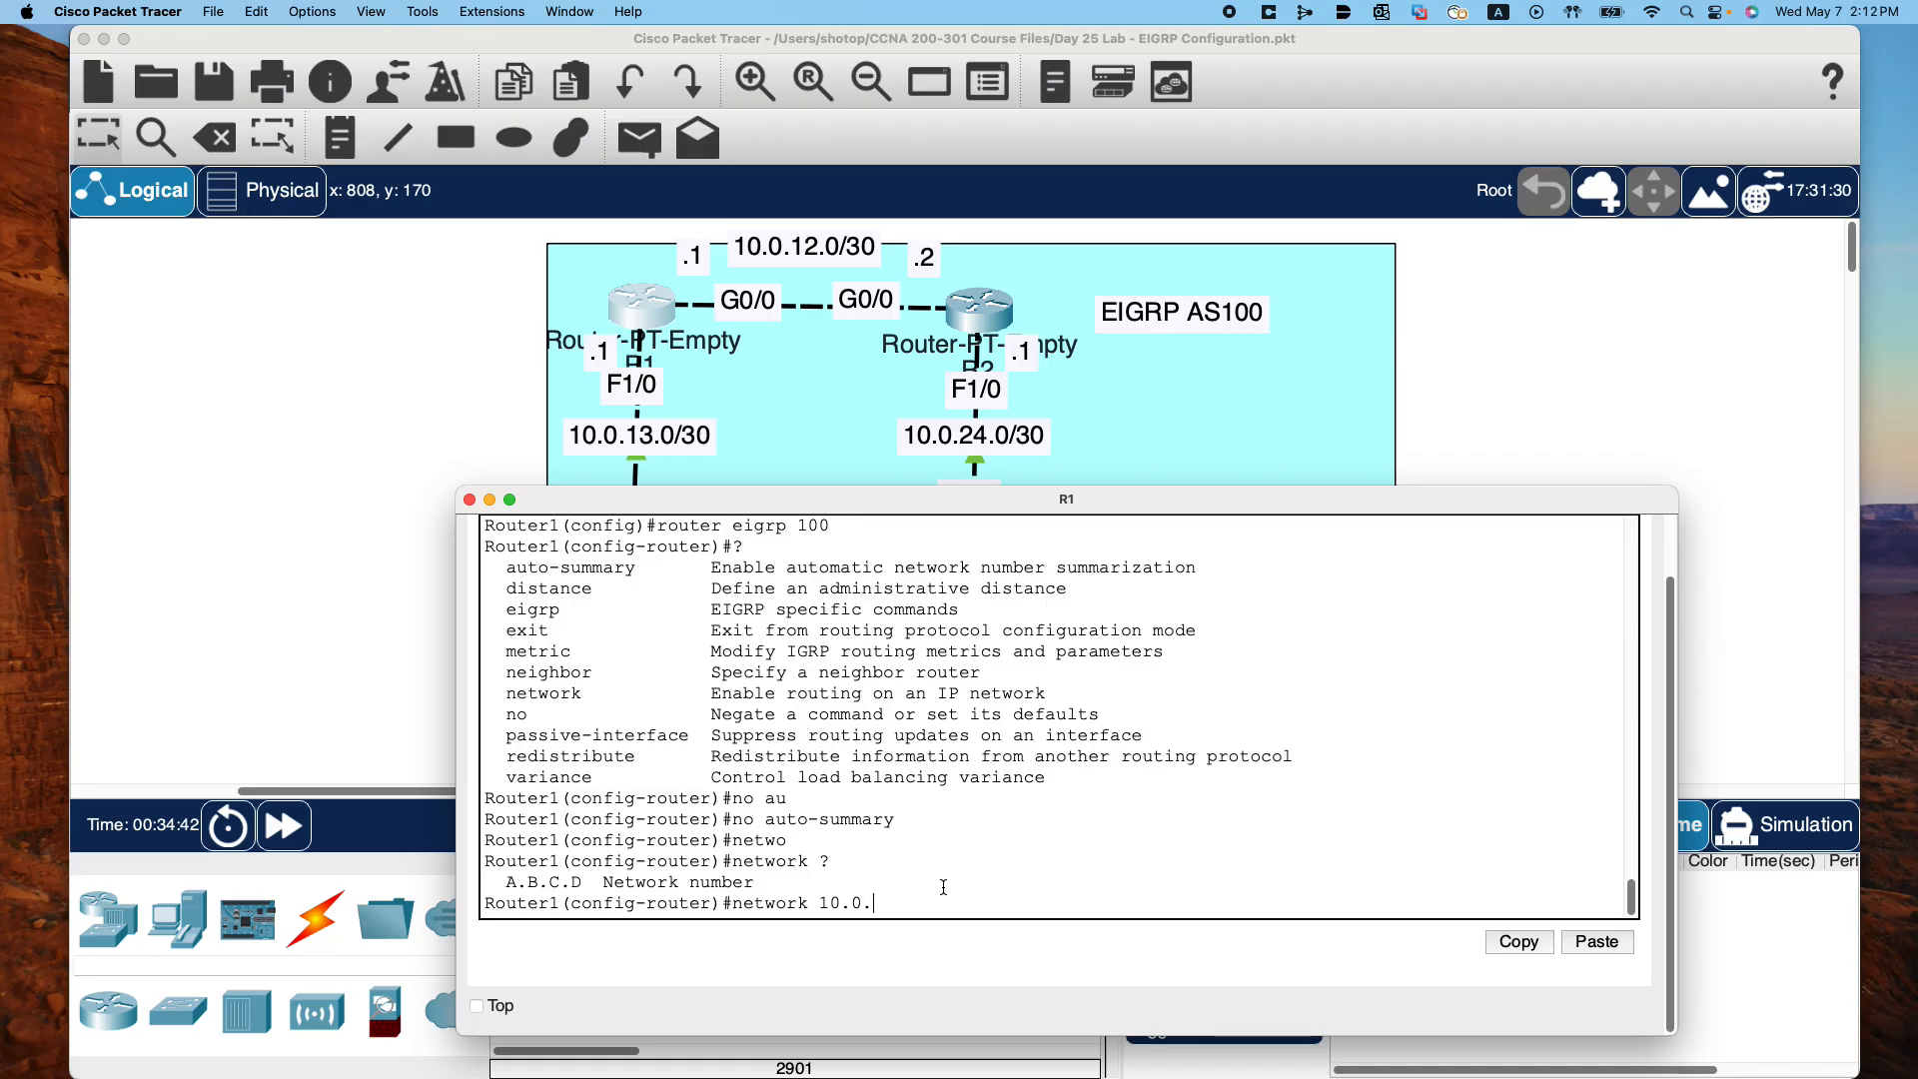
Advertise network 10.0.0.0 with wildcard mask 0.0.255.255 in Router1's EIGRP process, checking the command's options along the way
{"action": "type", "text": "0.0 ?"}
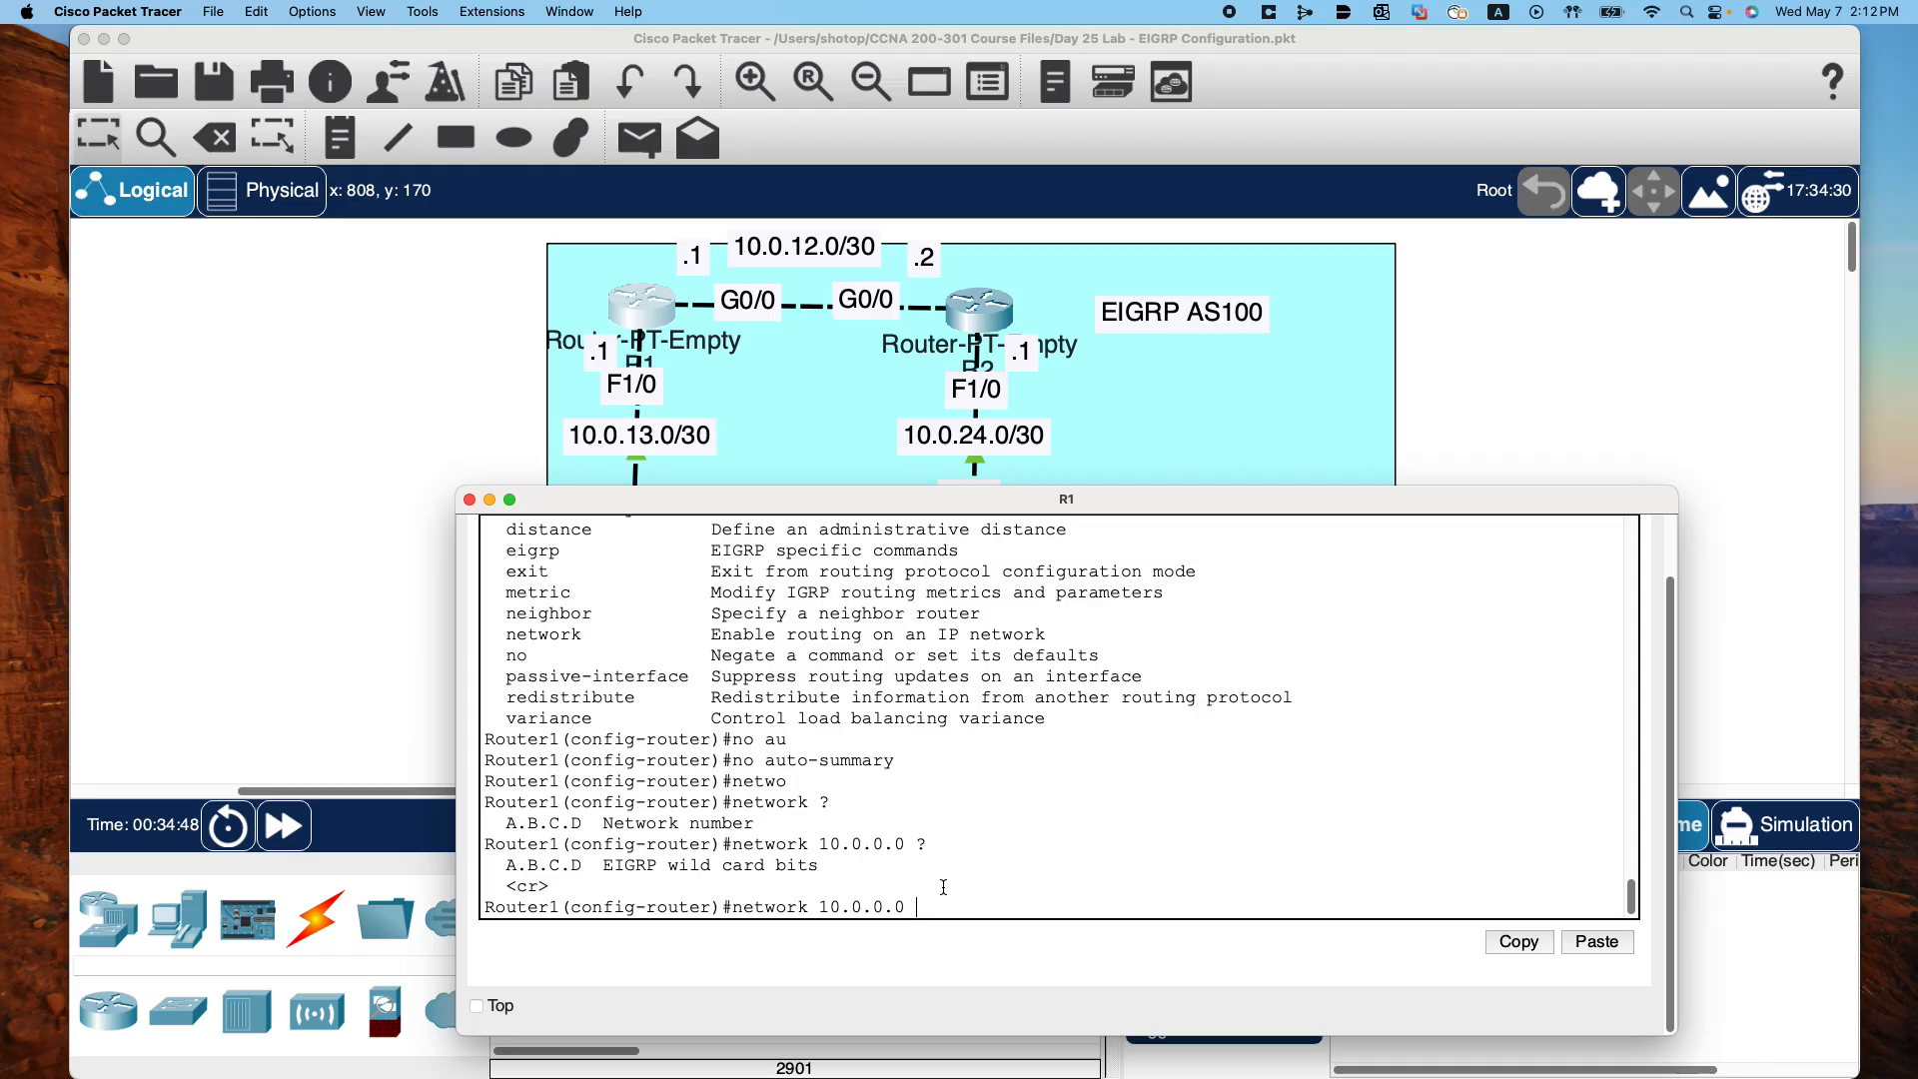
{"action": "type", "text": "0.0.255.255"}
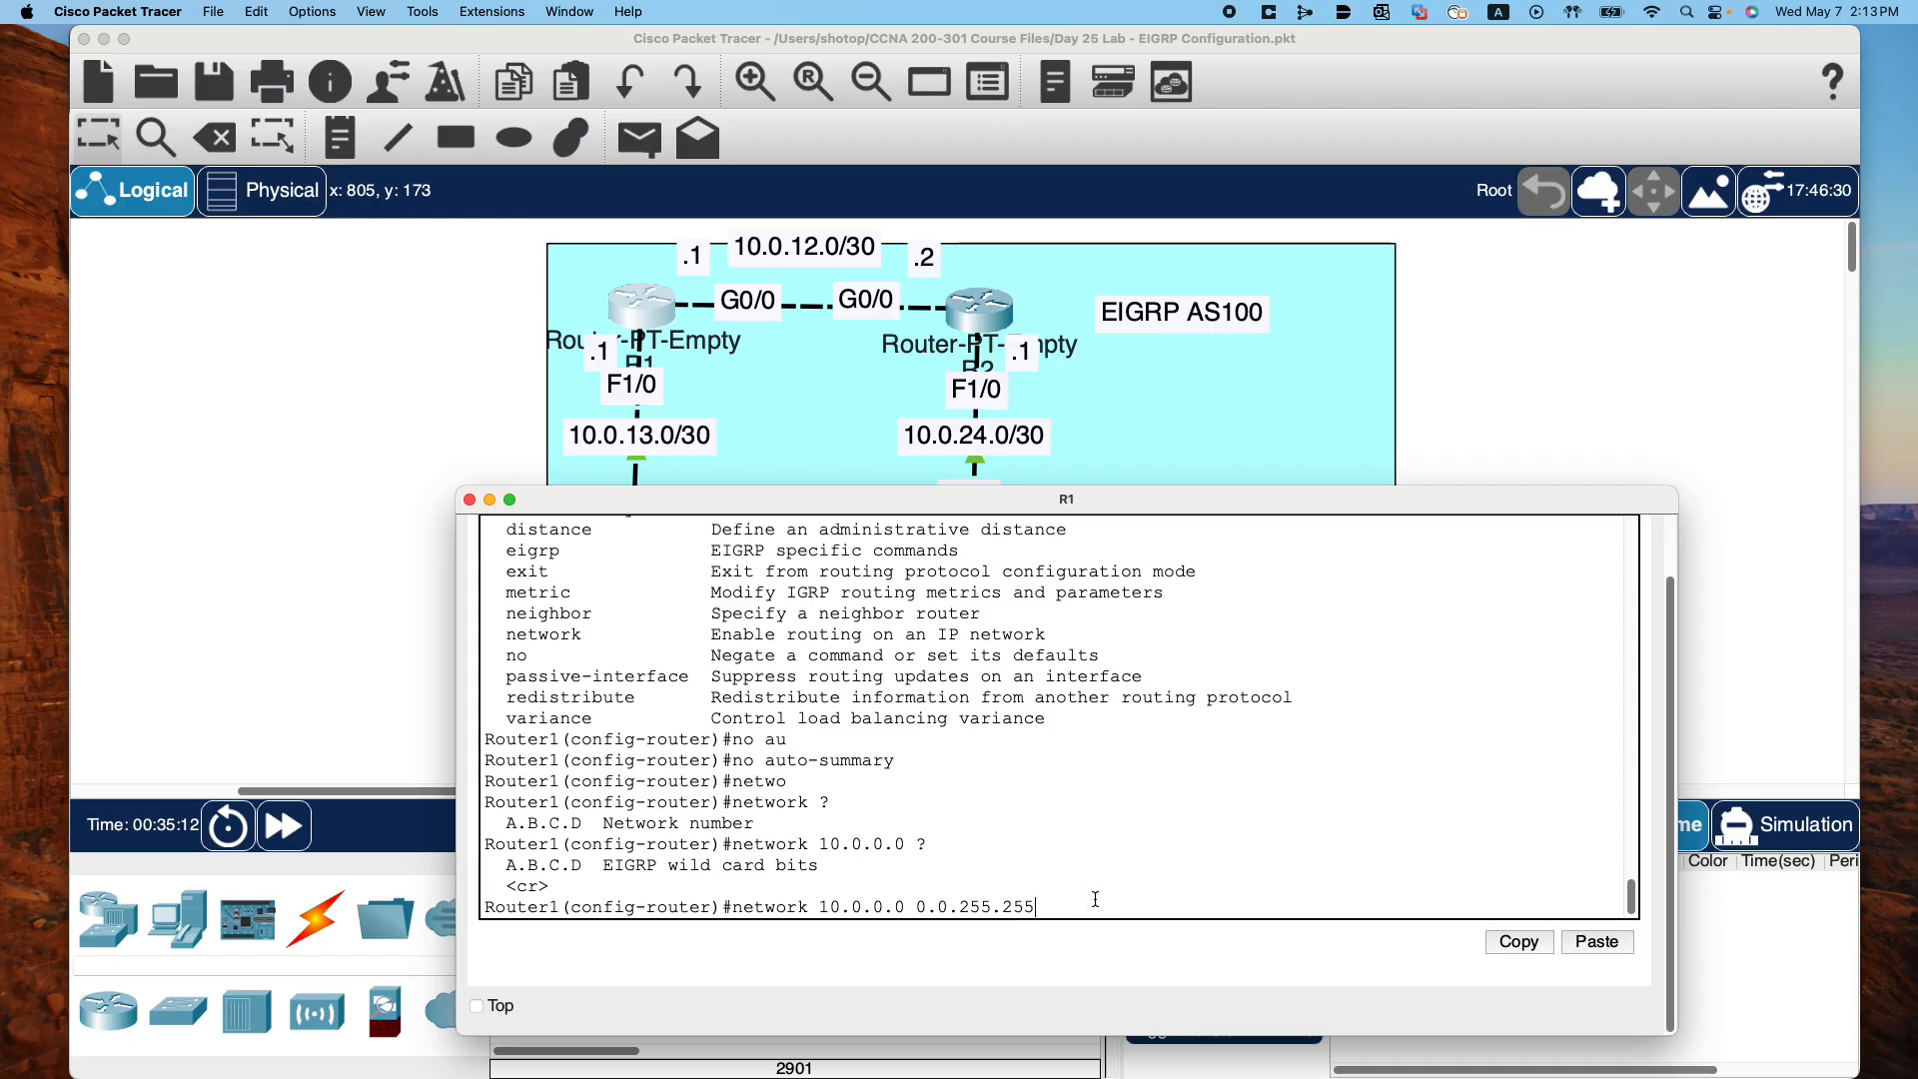
{"action": "type", "text": "?"}
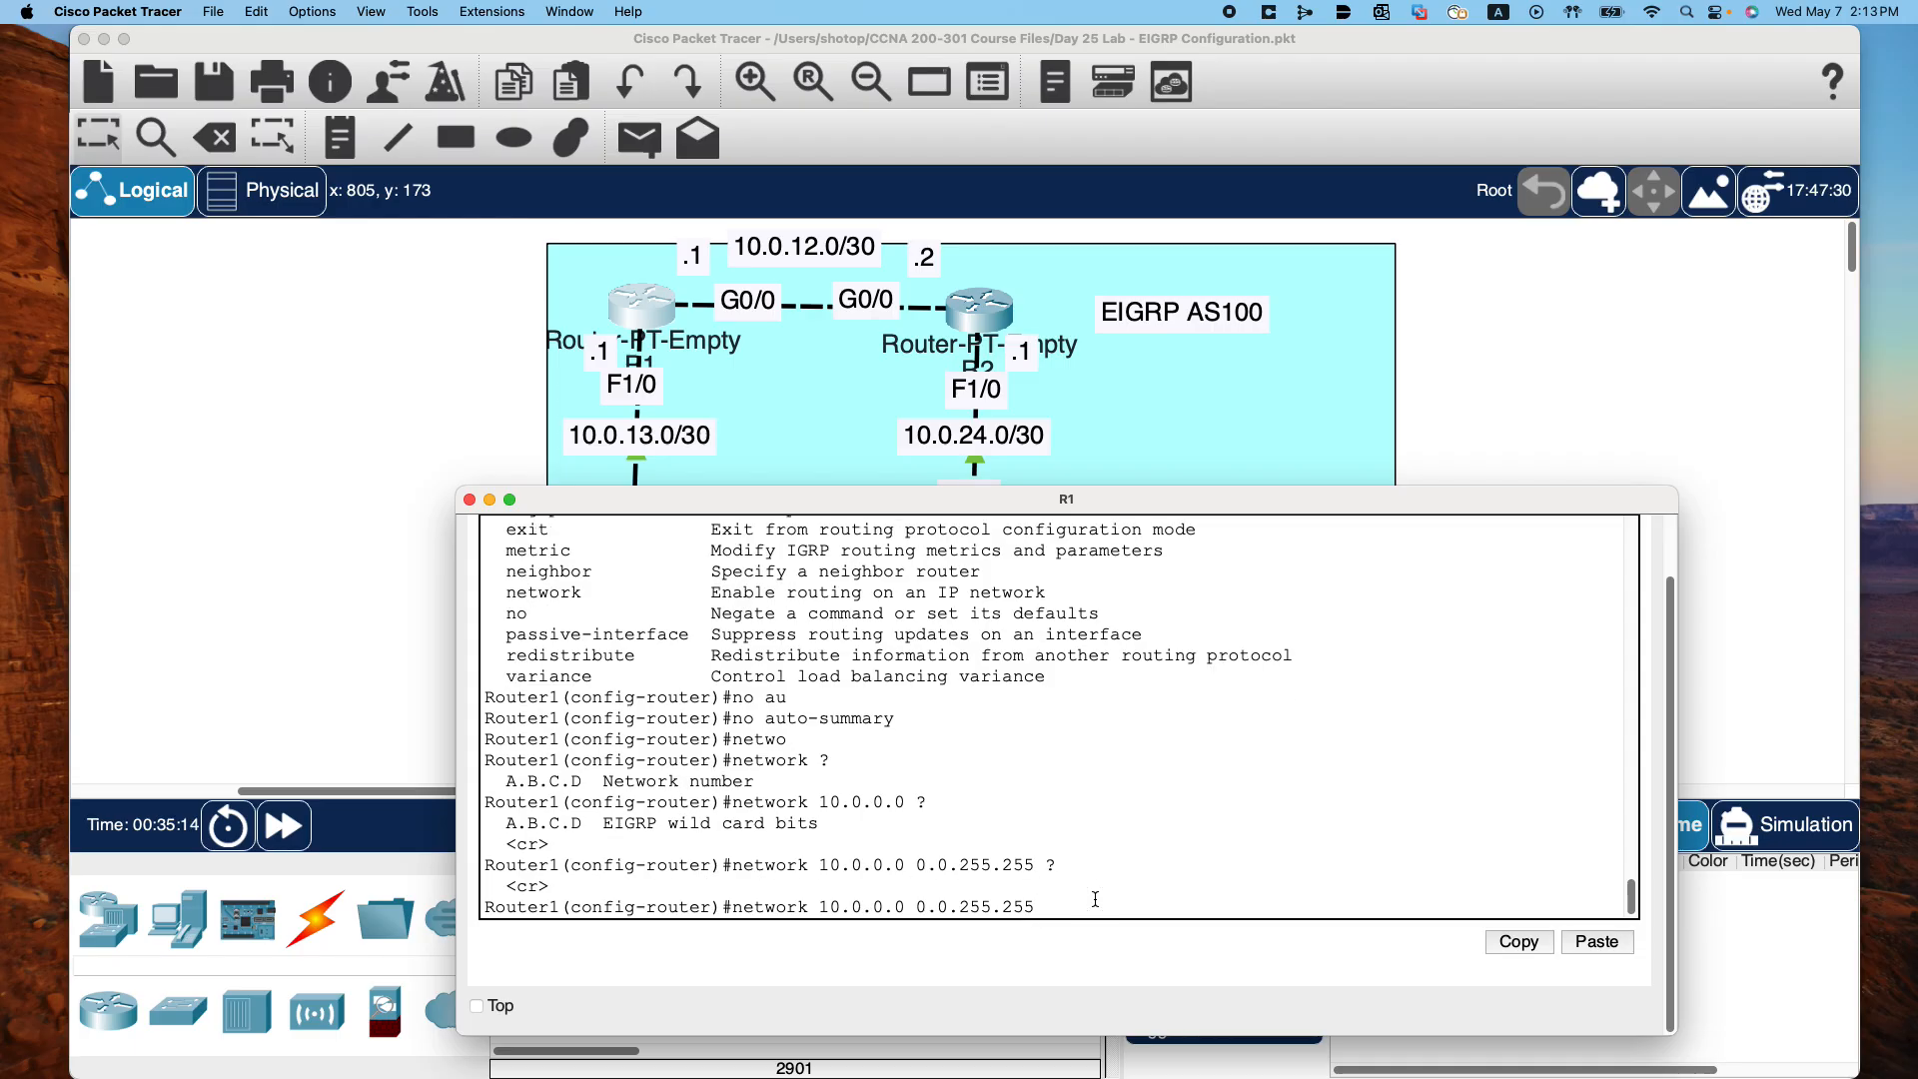
{"action": "key", "text": "Return"}
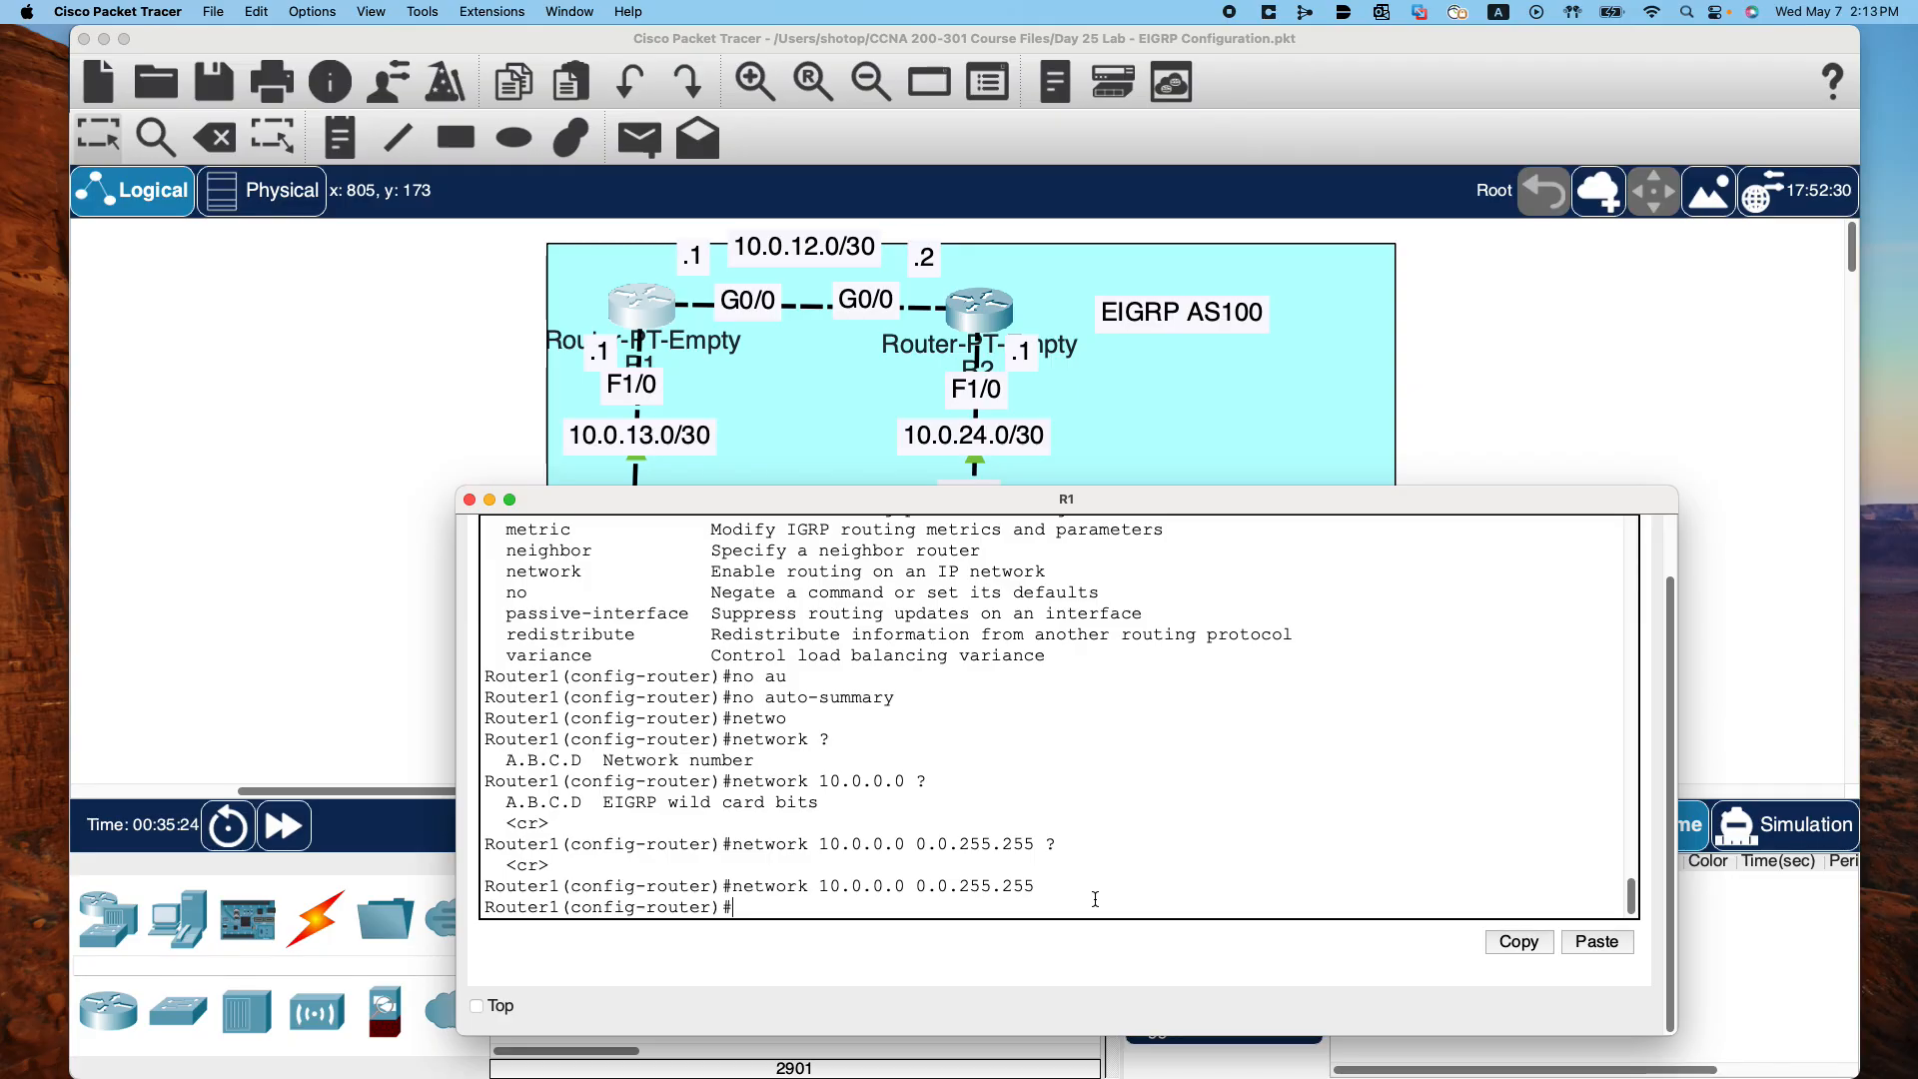
Leave router and global configuration modes on Router1 and return to the privileged EXEC prompt
{"action": "type", "text": "exit"}
{"action": "key", "text": "Return"}
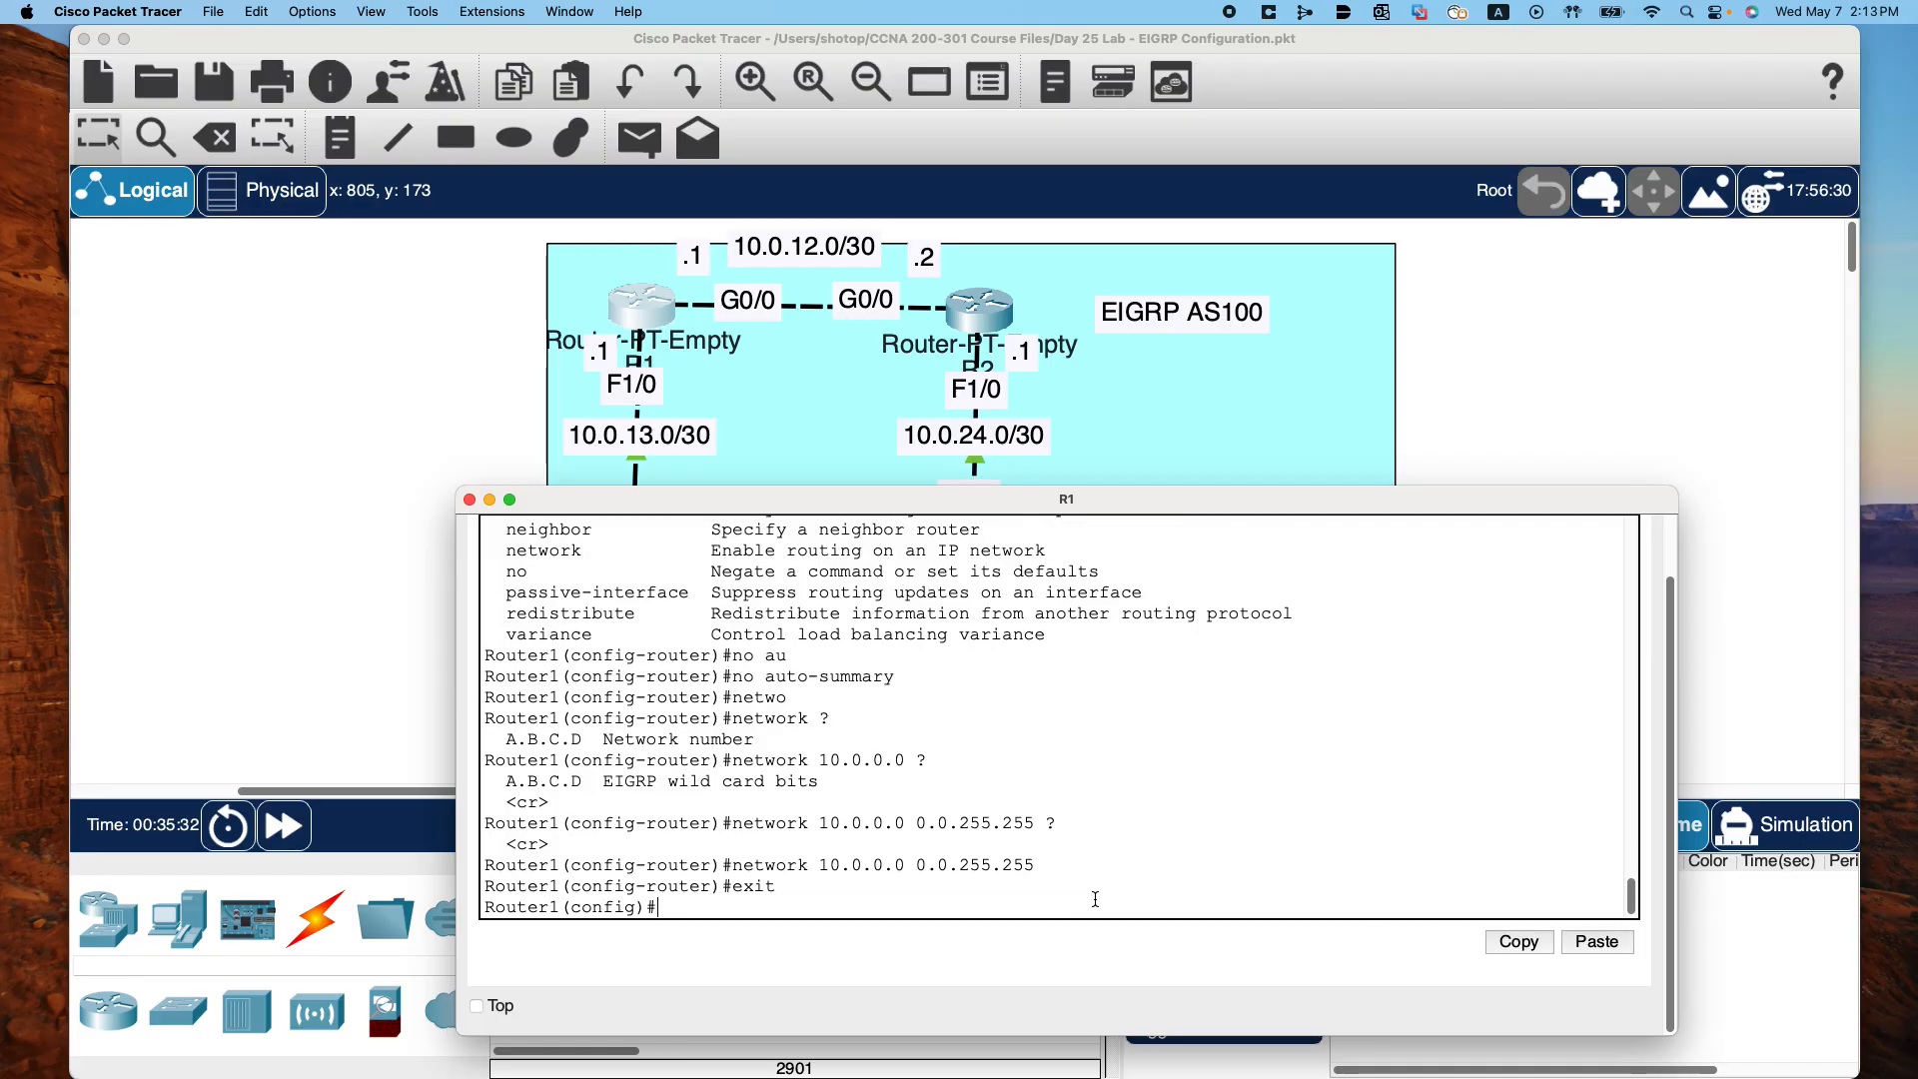
{"action": "type", "text": "exit"}
{"action": "key", "text": "Return"}
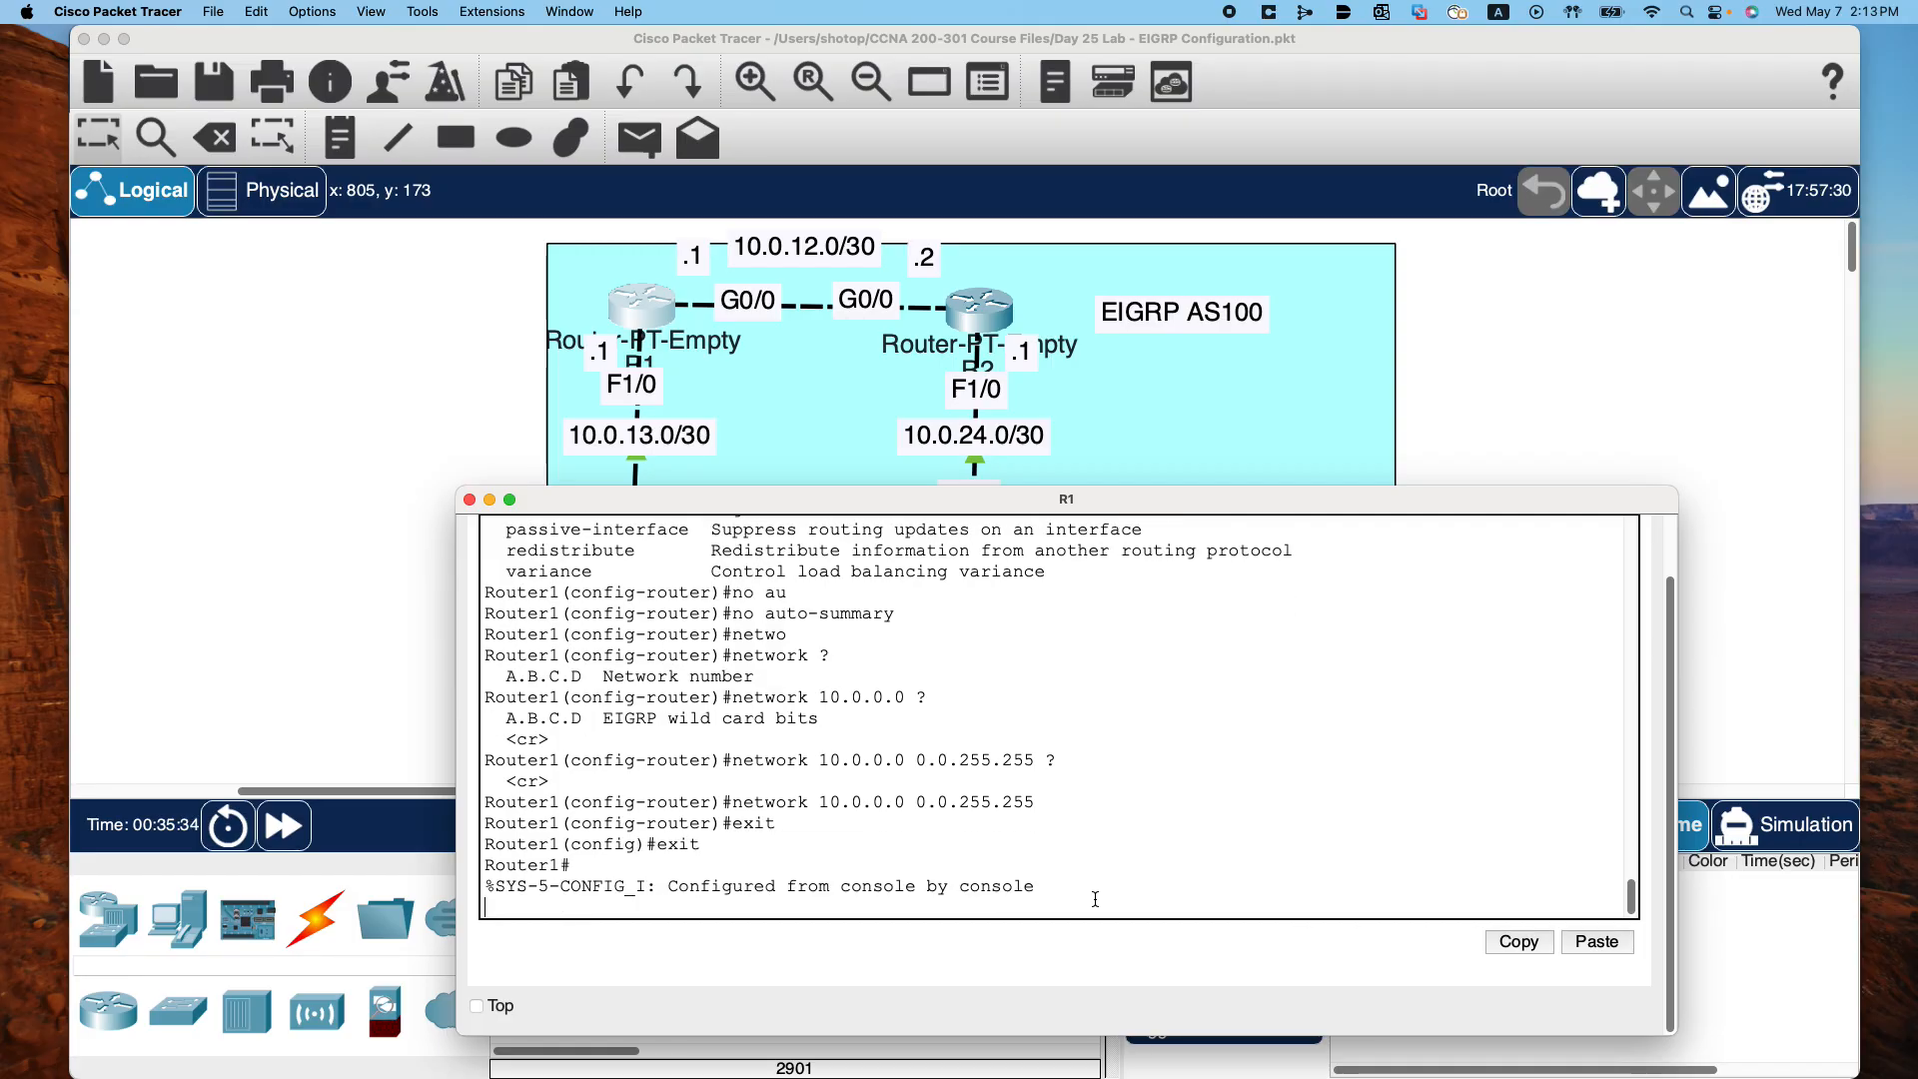
{"action": "key", "text": "Return"}
List the available show commands on Router1 and examine the protocols entry and its description
{"action": "type", "text": "show ?"}
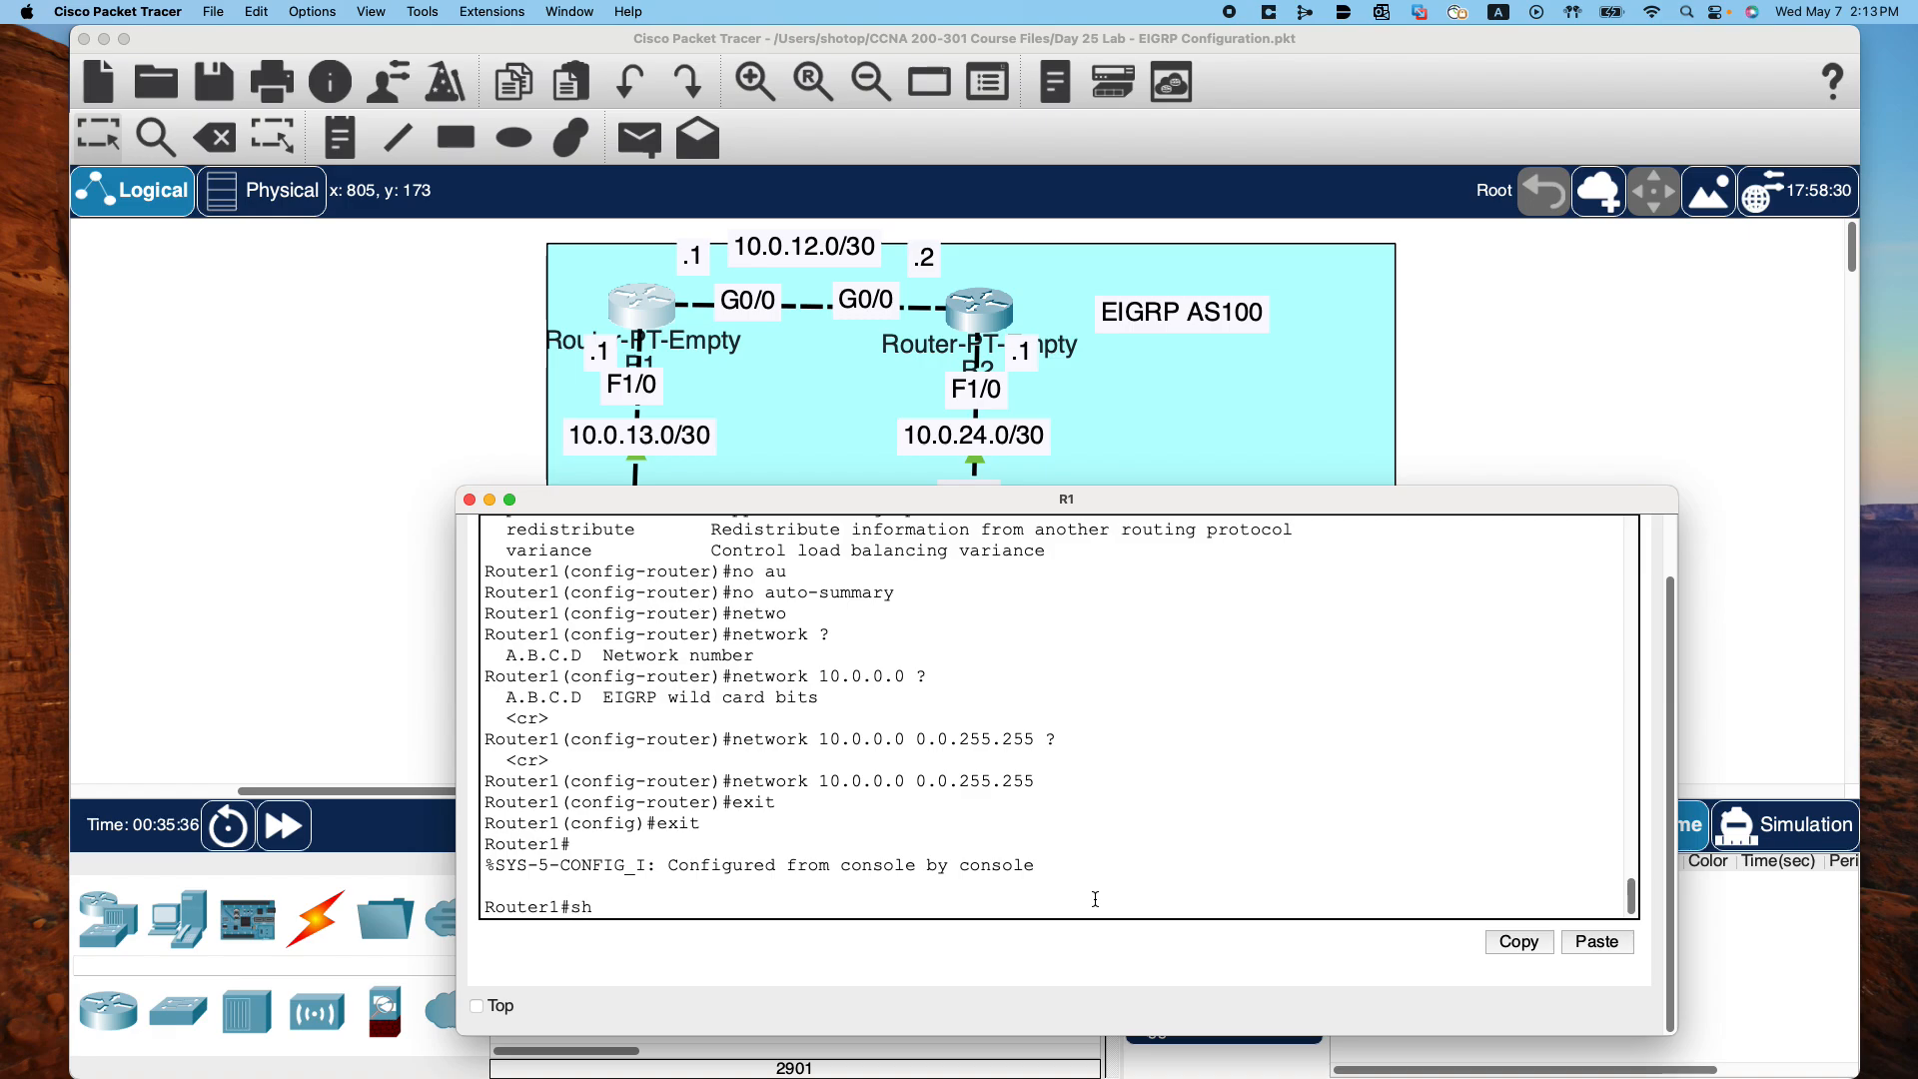
{"action": "key", "text": "space"}
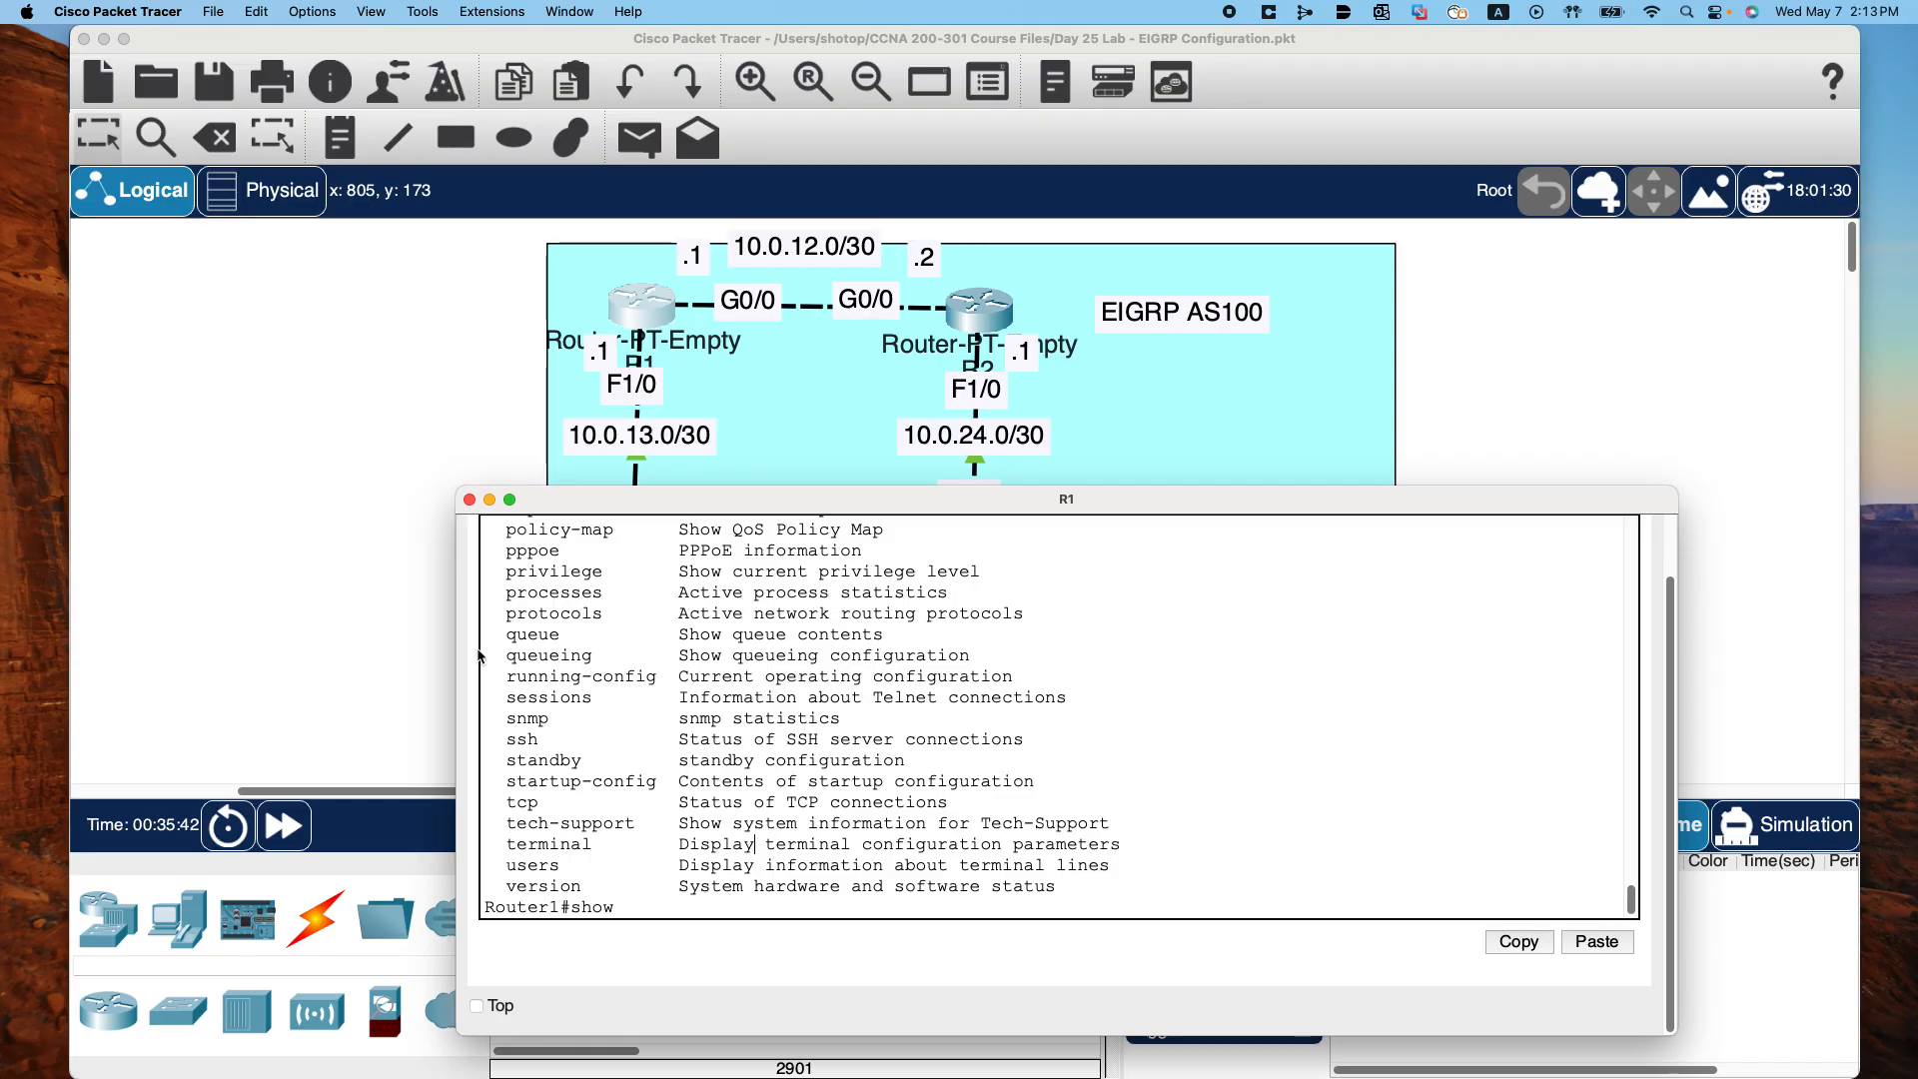
{"action": "double_click", "coordinate": [539, 614]}
{"action": "left_click_drag", "start_coordinate": [680, 613], "coordinate": [1024, 614]}
Run show protocols on Router1 and page through the full output
{"action": "left_click", "coordinate": [811, 912]}
{"action": "type", "text": "prot"}
{"action": "key", "text": "Tab"}
{"action": "key", "text": "Return"}
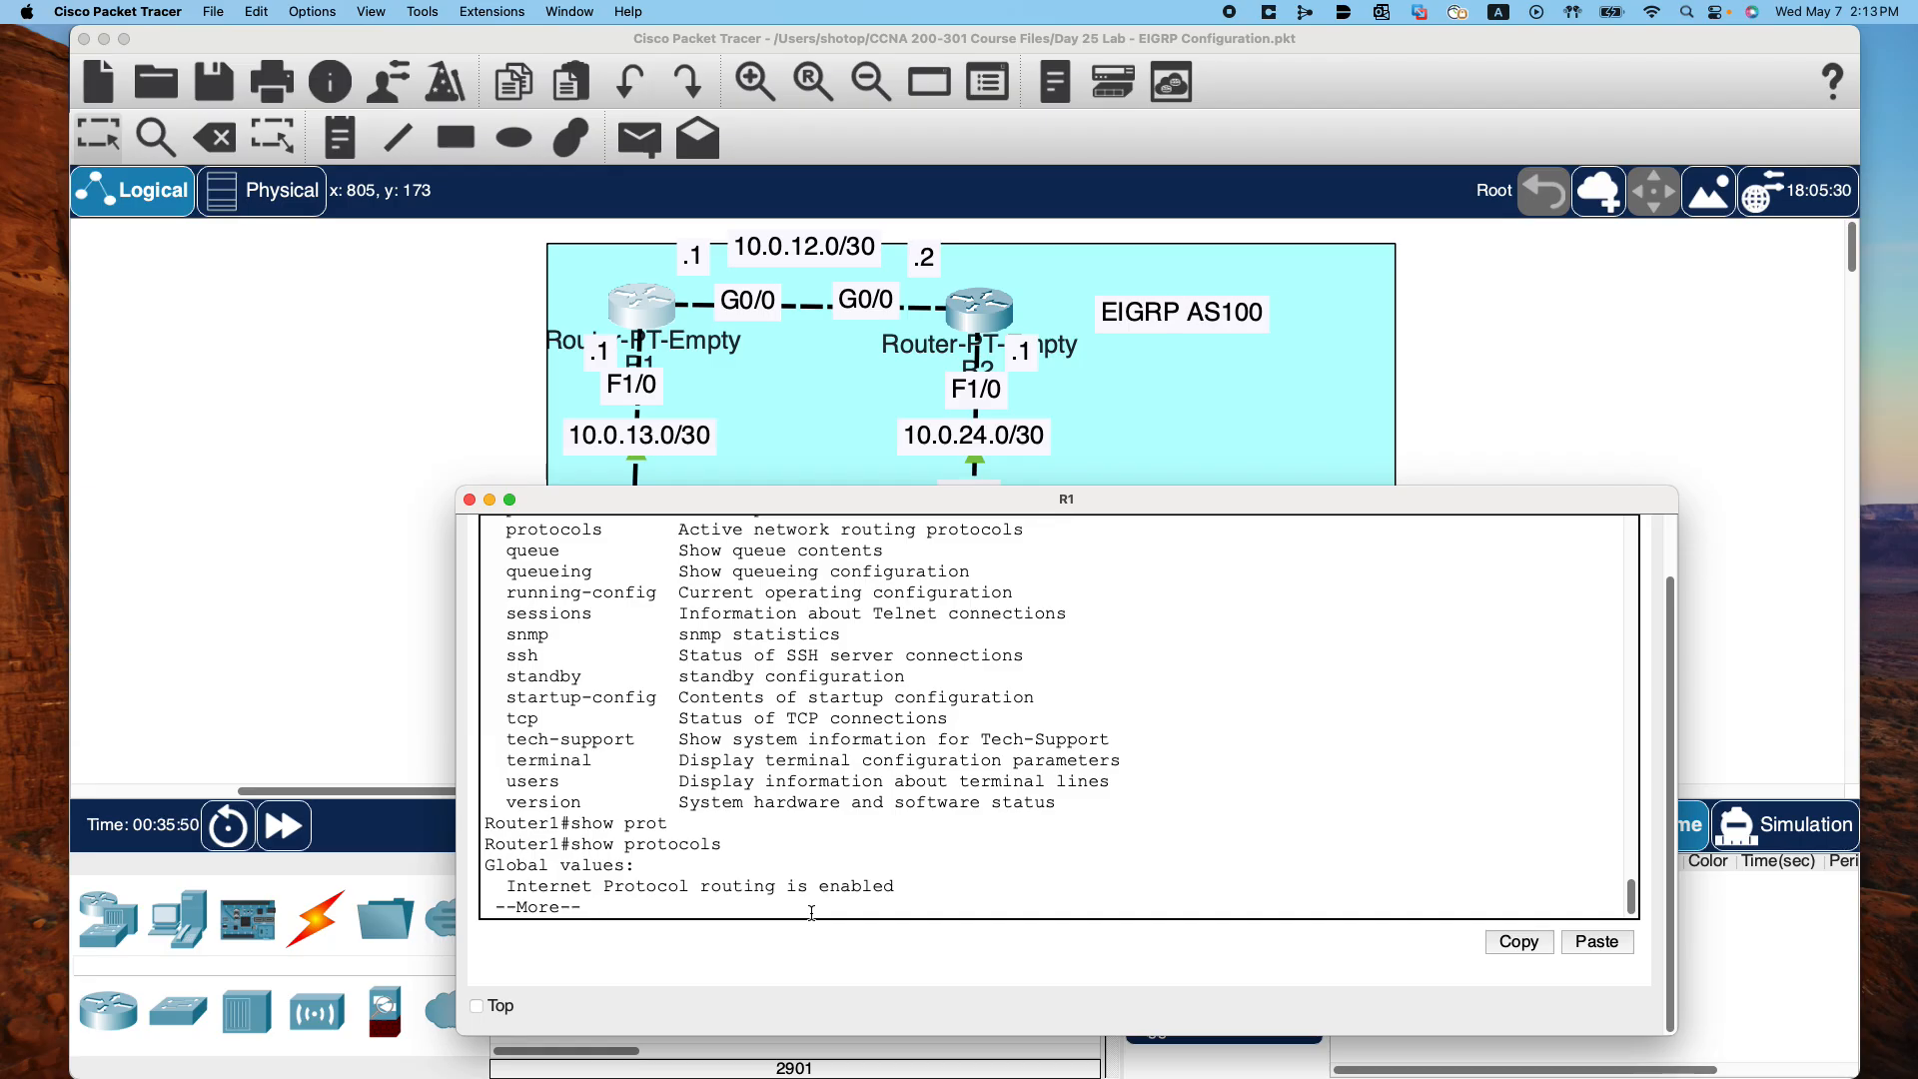
{"action": "key", "text": "Return"}
{"action": "key", "text": "Return"}
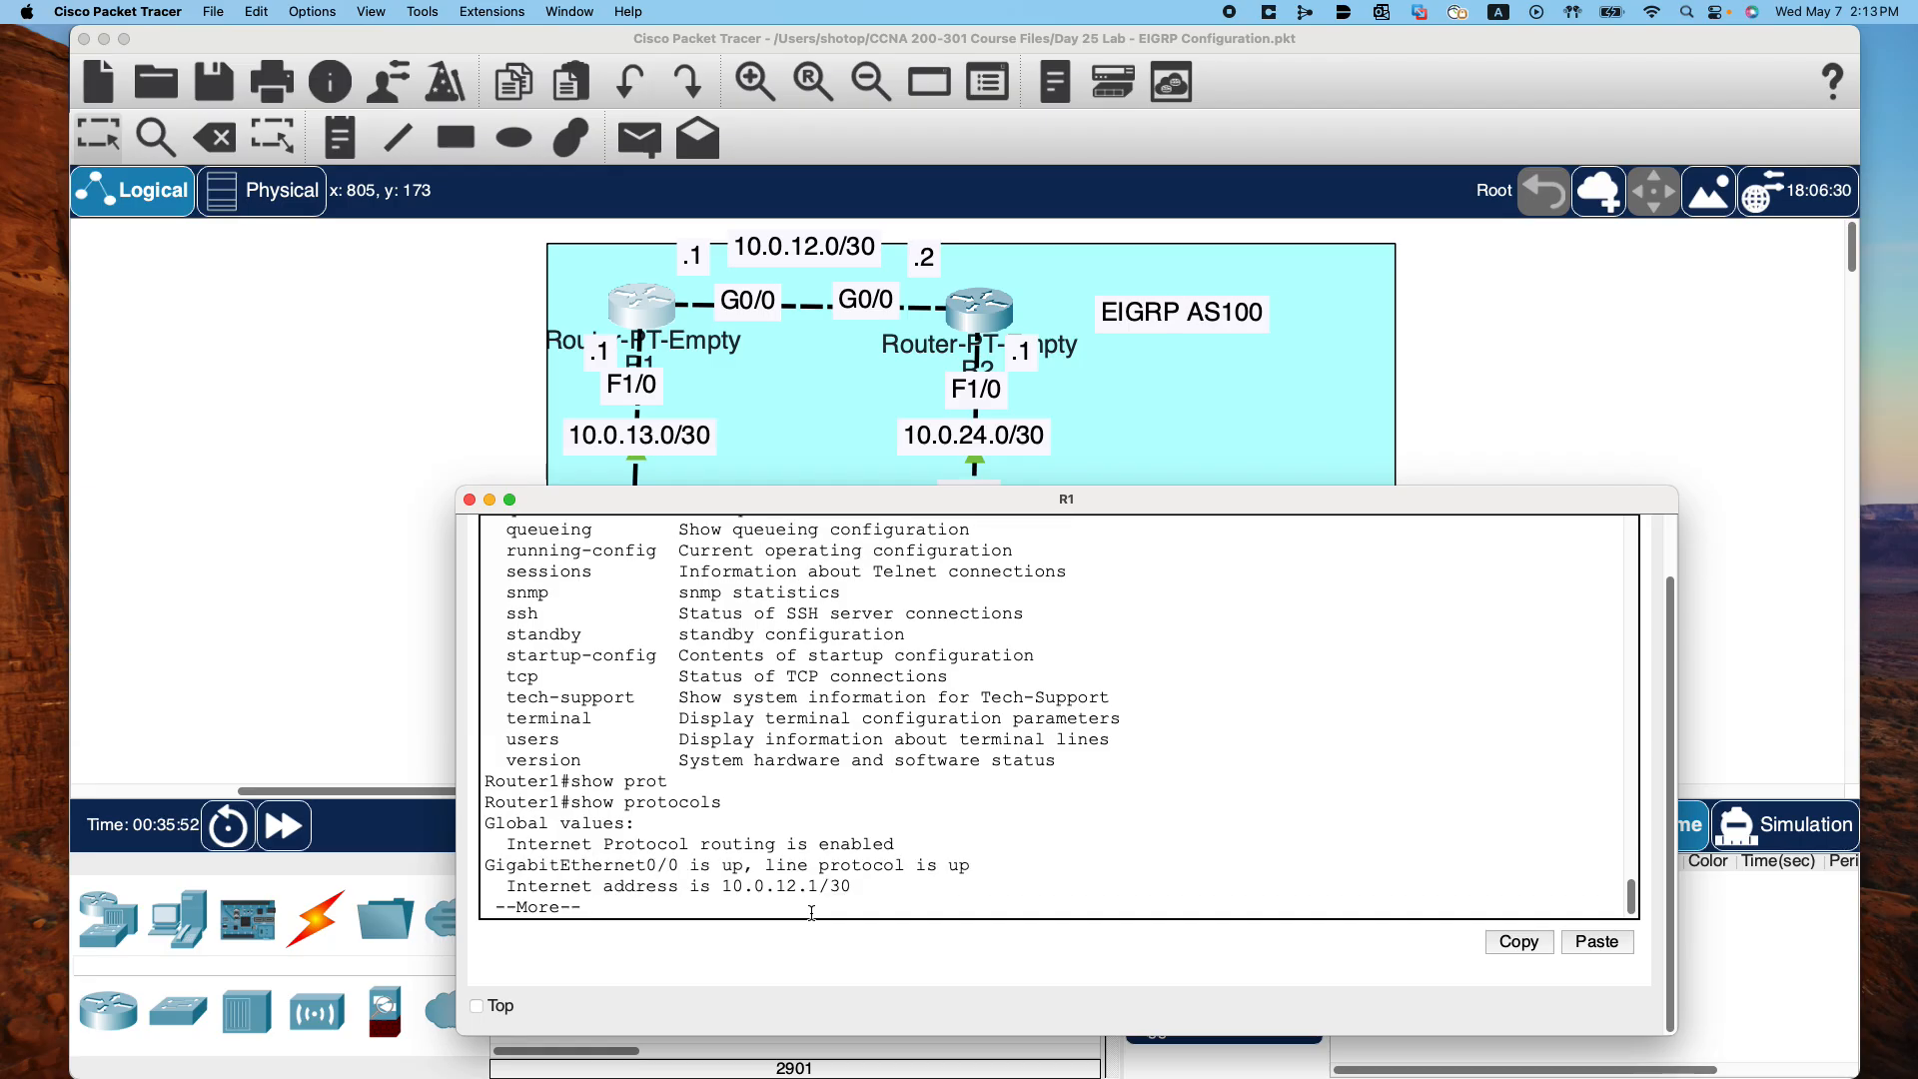
{"action": "key", "text": "Return"}
{"action": "key", "text": "Return"}
{"action": "key", "text": "Return"}
{"action": "key", "text": "Return"}
{"action": "key", "text": "Return"}
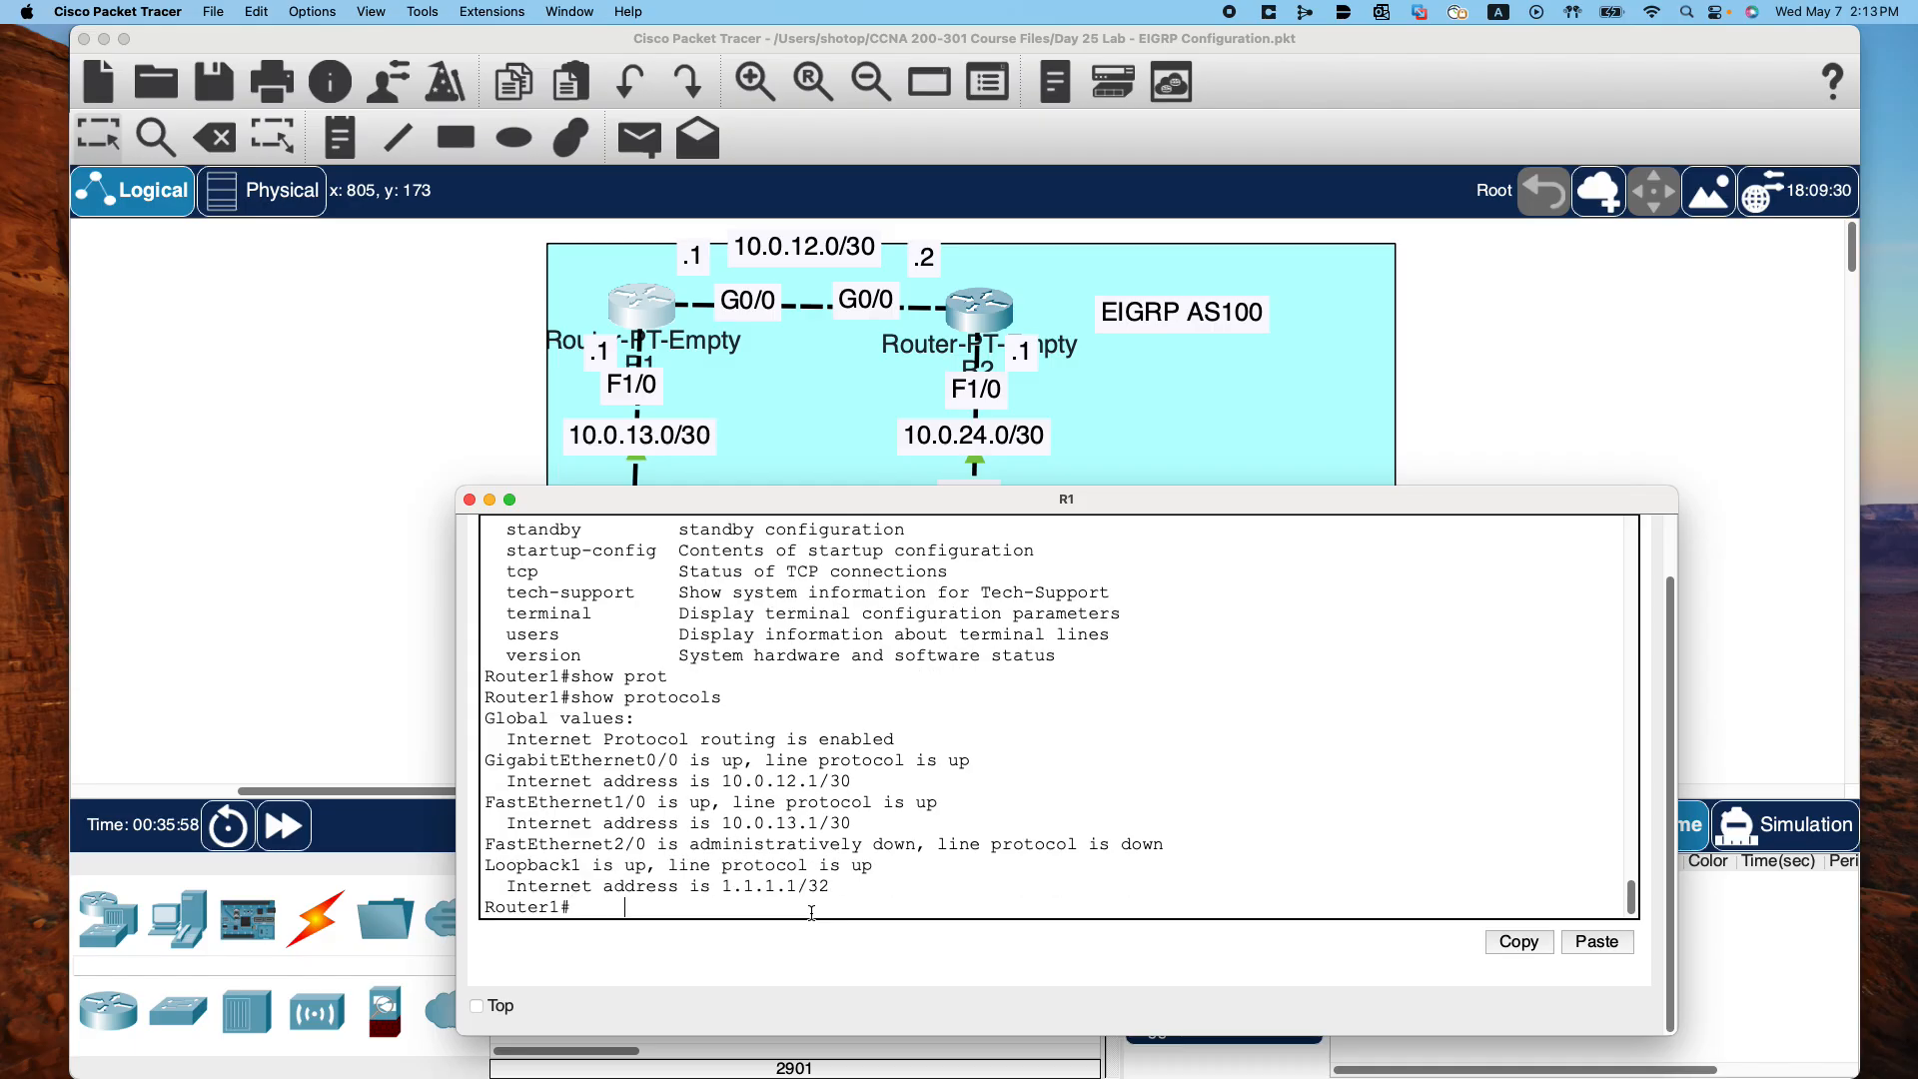
Check which further options show protocols accepts, then trim the command line back to show
{"action": "key", "text": "Up"}
{"action": "type", "text": "?"}
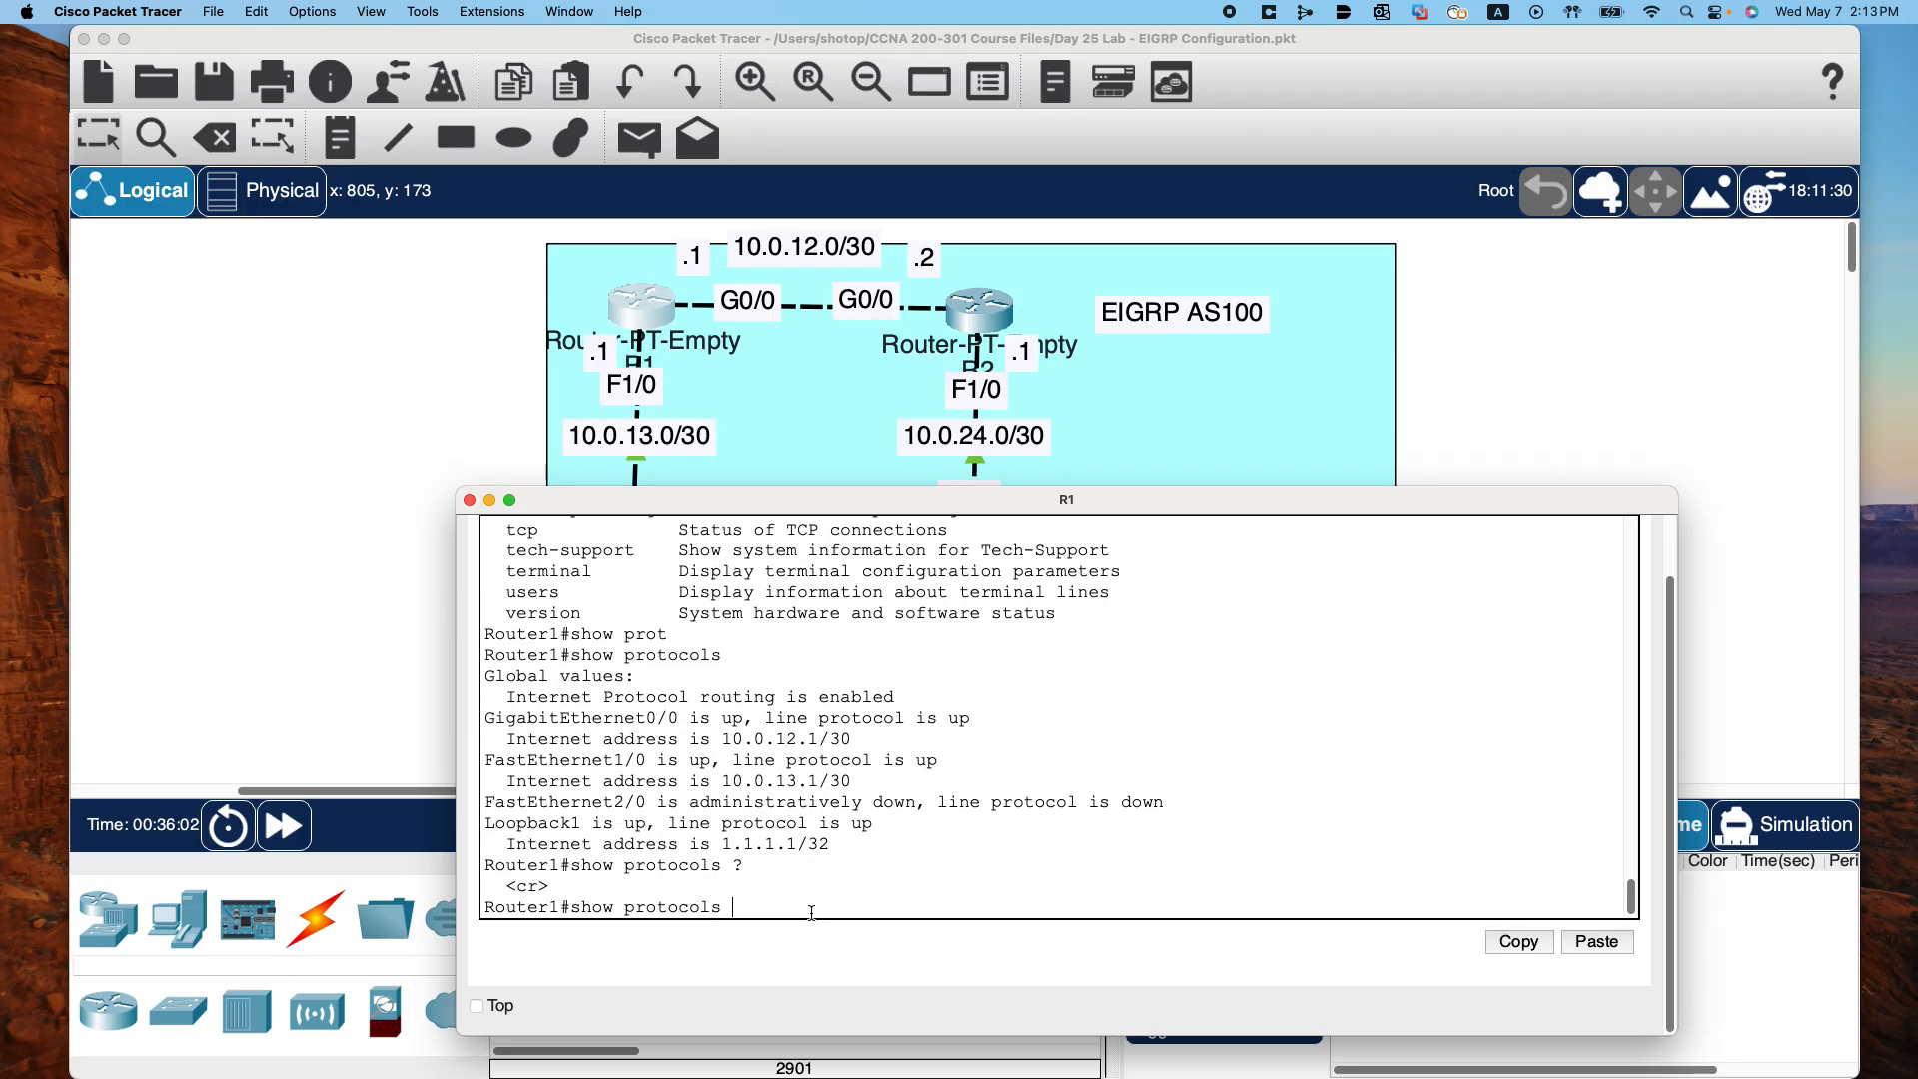
{"action": "key", "text": "BackSpace"}
{"action": "key", "text": "BackSpace"}
{"action": "key", "text": "BackSpace"}
{"action": "key", "text": "BackSpace"}
{"action": "key", "text": "BackSpace"}
{"action": "key", "text": "BackSpace"}
{"action": "key", "text": "BackSpace"}
{"action": "key", "text": "BackSpace"}
{"action": "key", "text": "BackSpace"}
{"action": "key", "text": "BackSpace"}
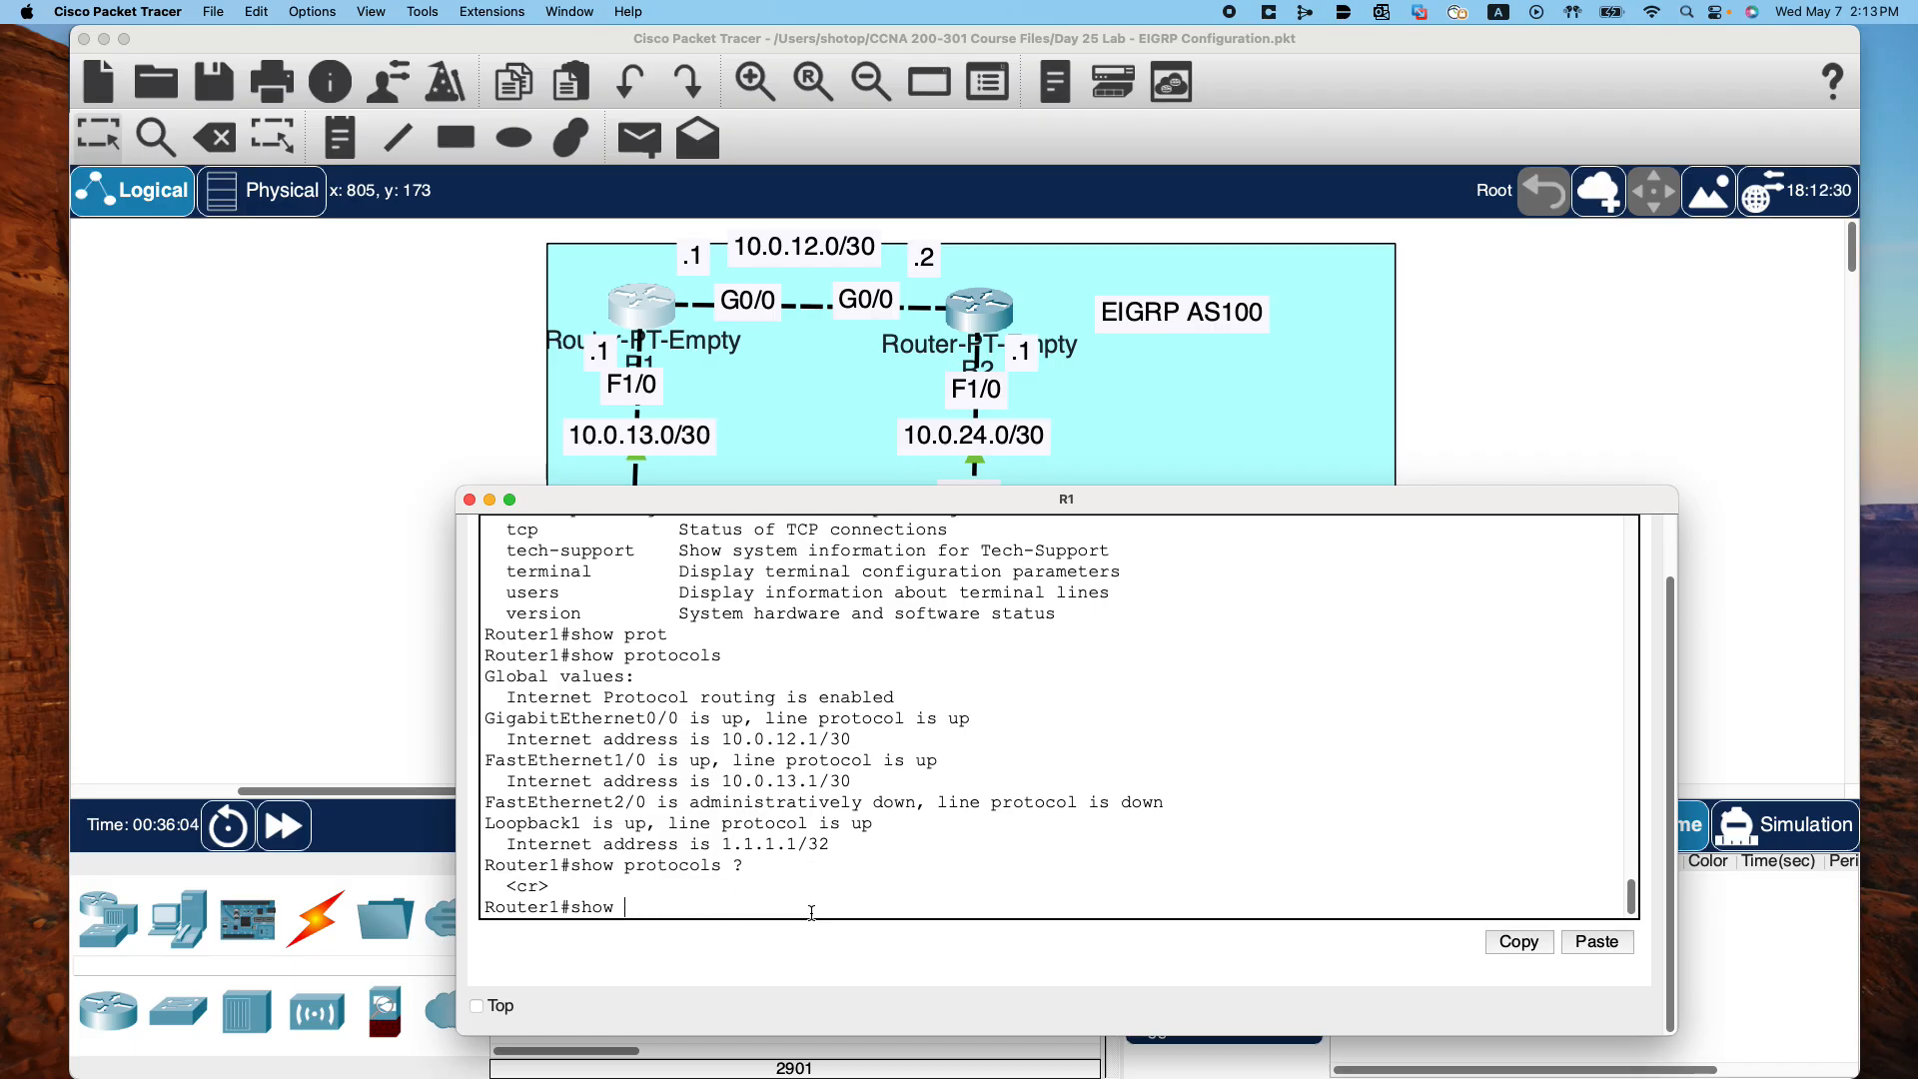
{"action": "type", "text": "ei"}
{"action": "key", "text": "Tab"}
{"action": "key", "text": "Tab"}
{"action": "type", "text": "g"}
{"action": "key", "text": "Tab"}
{"action": "key", "text": "Tab"}
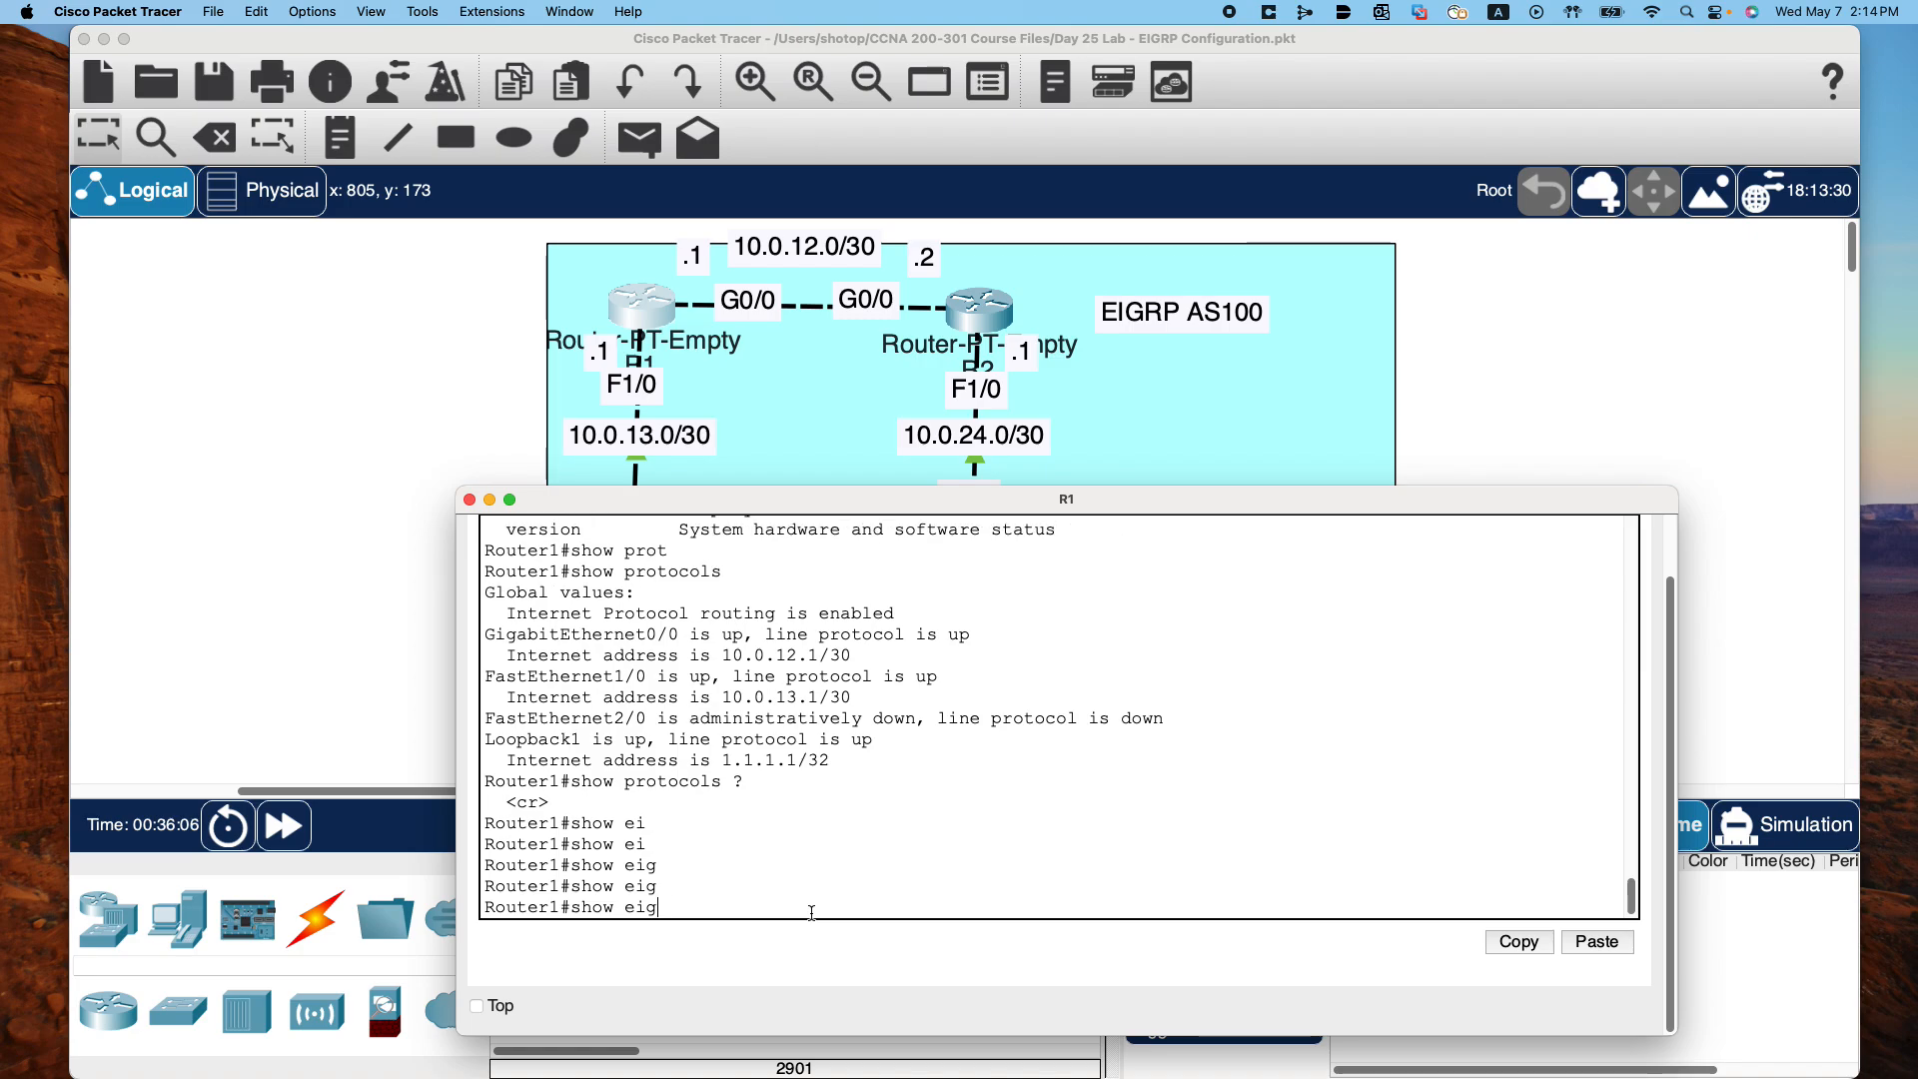
{"action": "key", "text": "BackSpace"}
{"action": "key", "text": "BackSpace"}
{"action": "key", "text": "BackSpace"}
{"action": "type", "text": "pro"}
{"action": "key", "text": "Tab"}
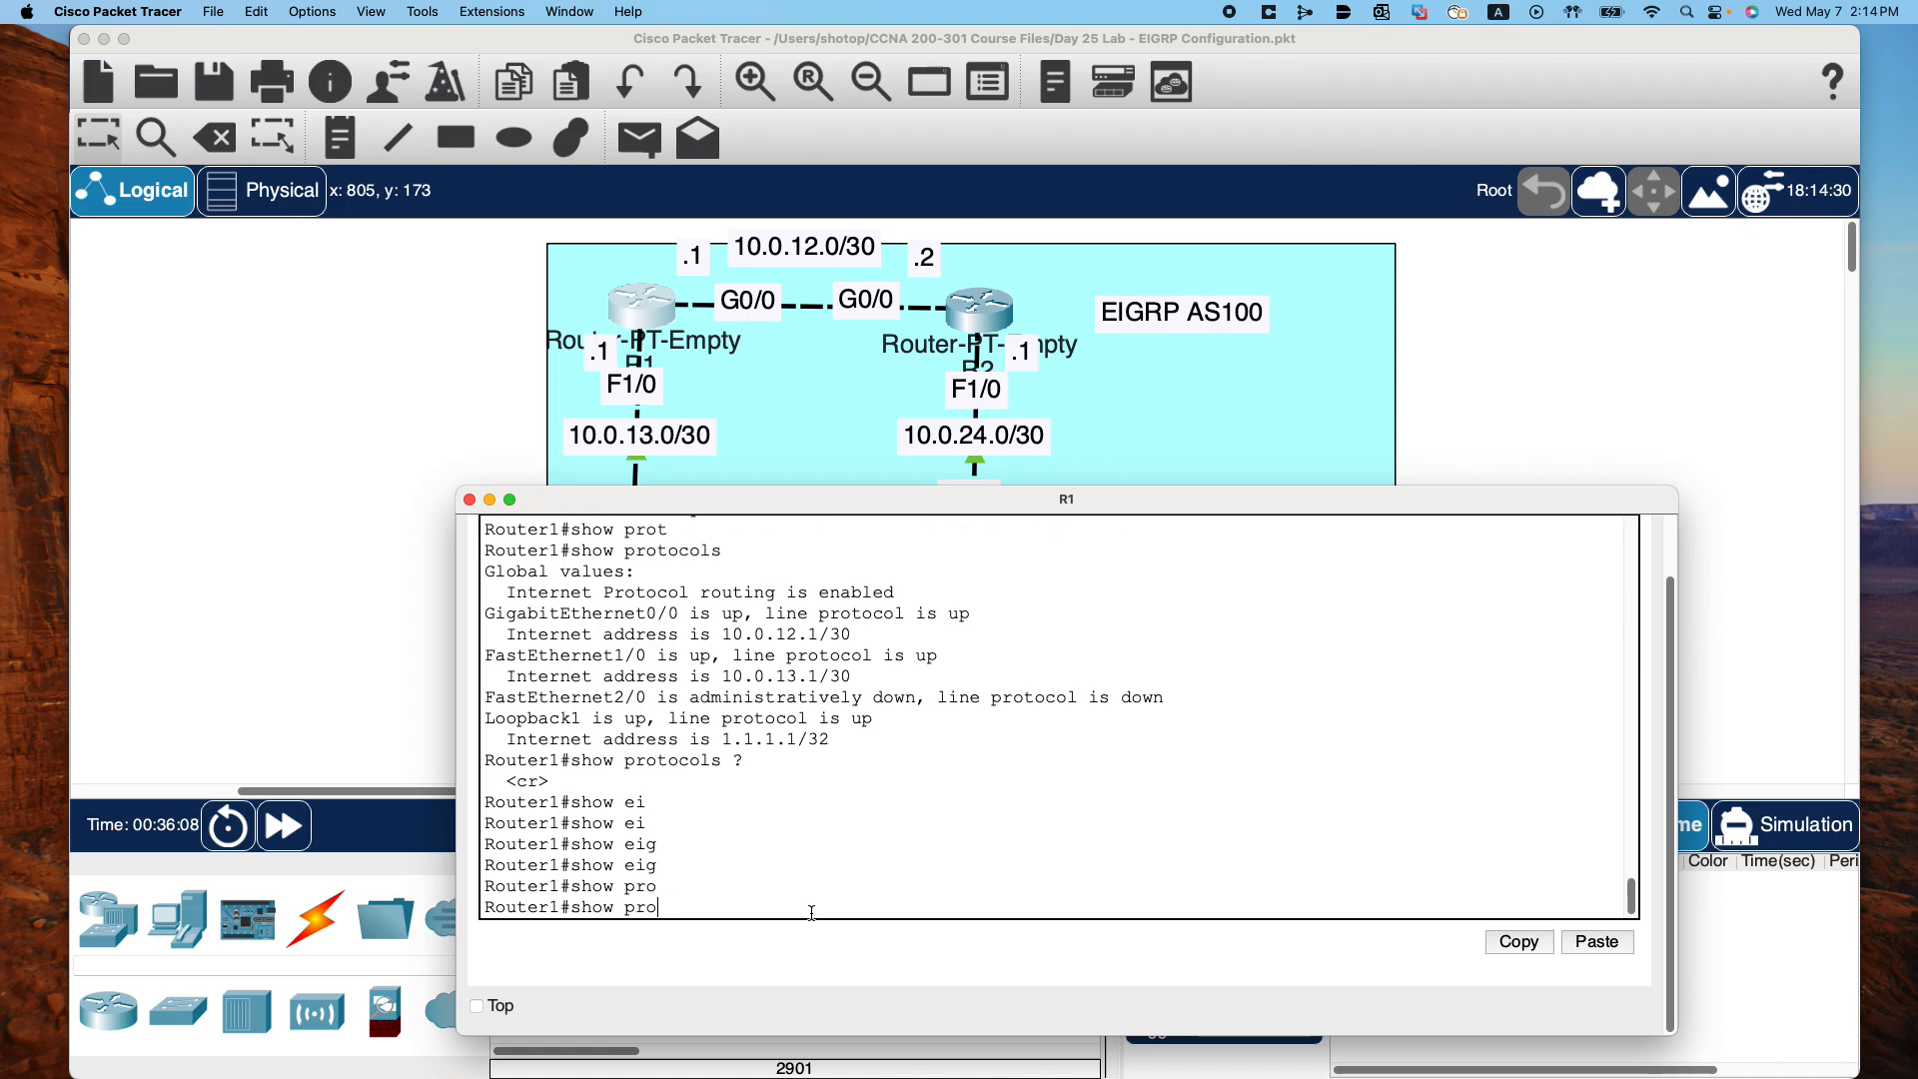
{"action": "key", "text": "BackSpace"}
{"action": "key", "text": "BackSpace"}
{"action": "key", "text": "BackSpace"}
List the subcommands available under show ip and under show ip eigrp
{"action": "type", "text": "ip"}
{"action": "key", "text": "Tab"}
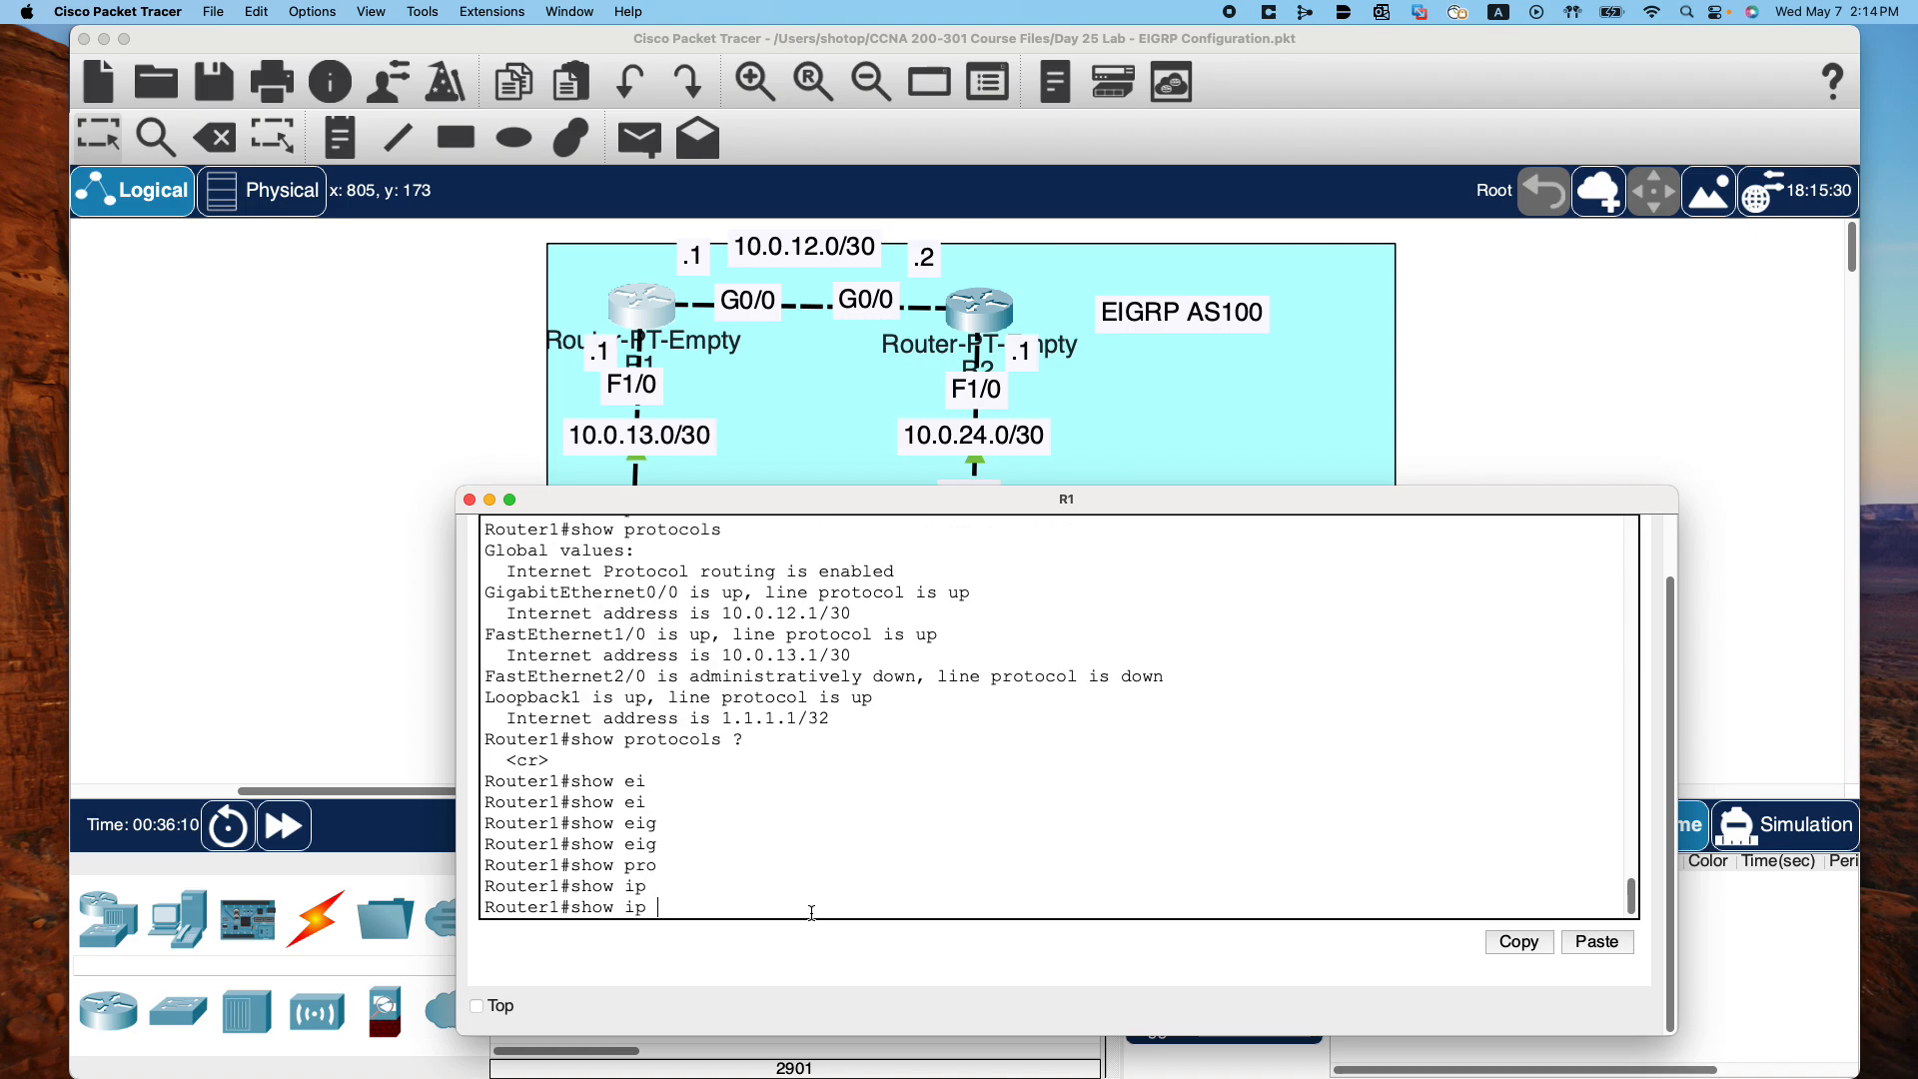
{"action": "type", "text": "?"}
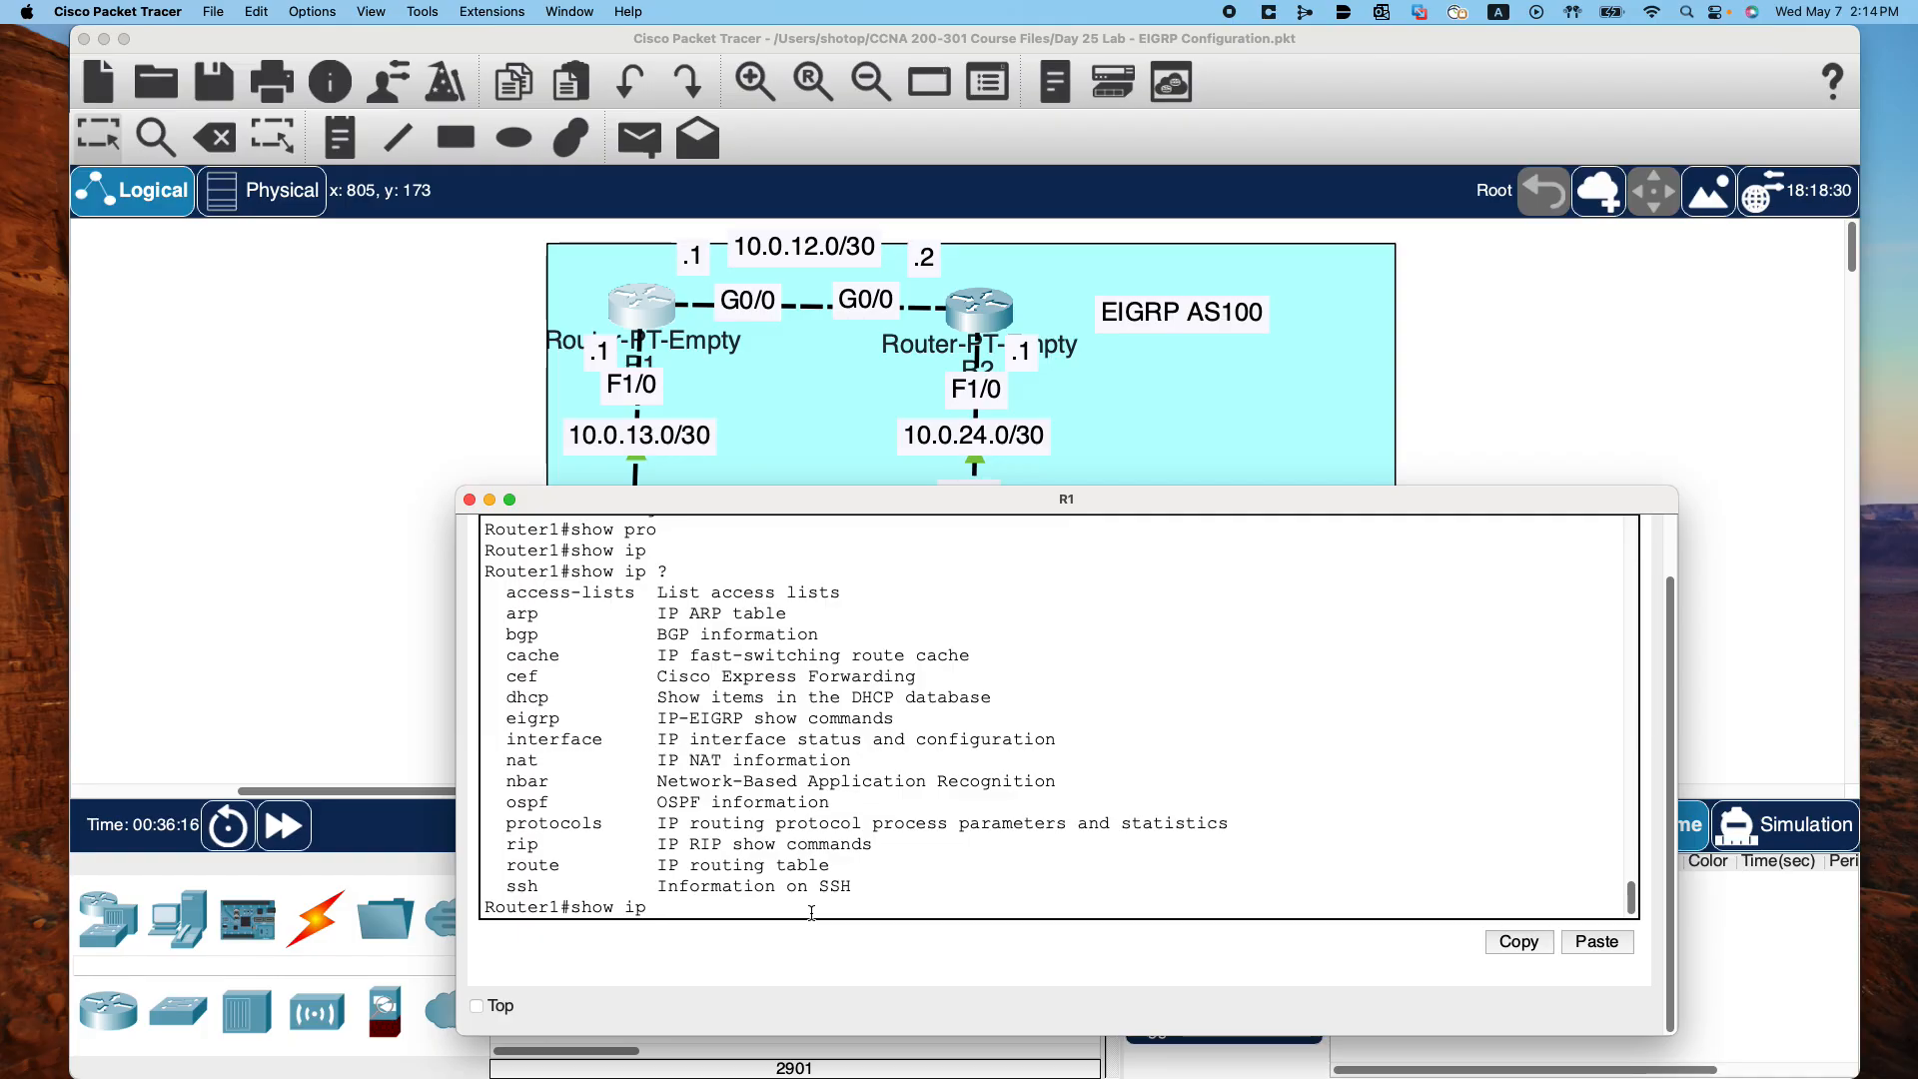
{"action": "type", "text": "ei"}
{"action": "key", "text": "Tab"}
{"action": "type", "text": "?"}
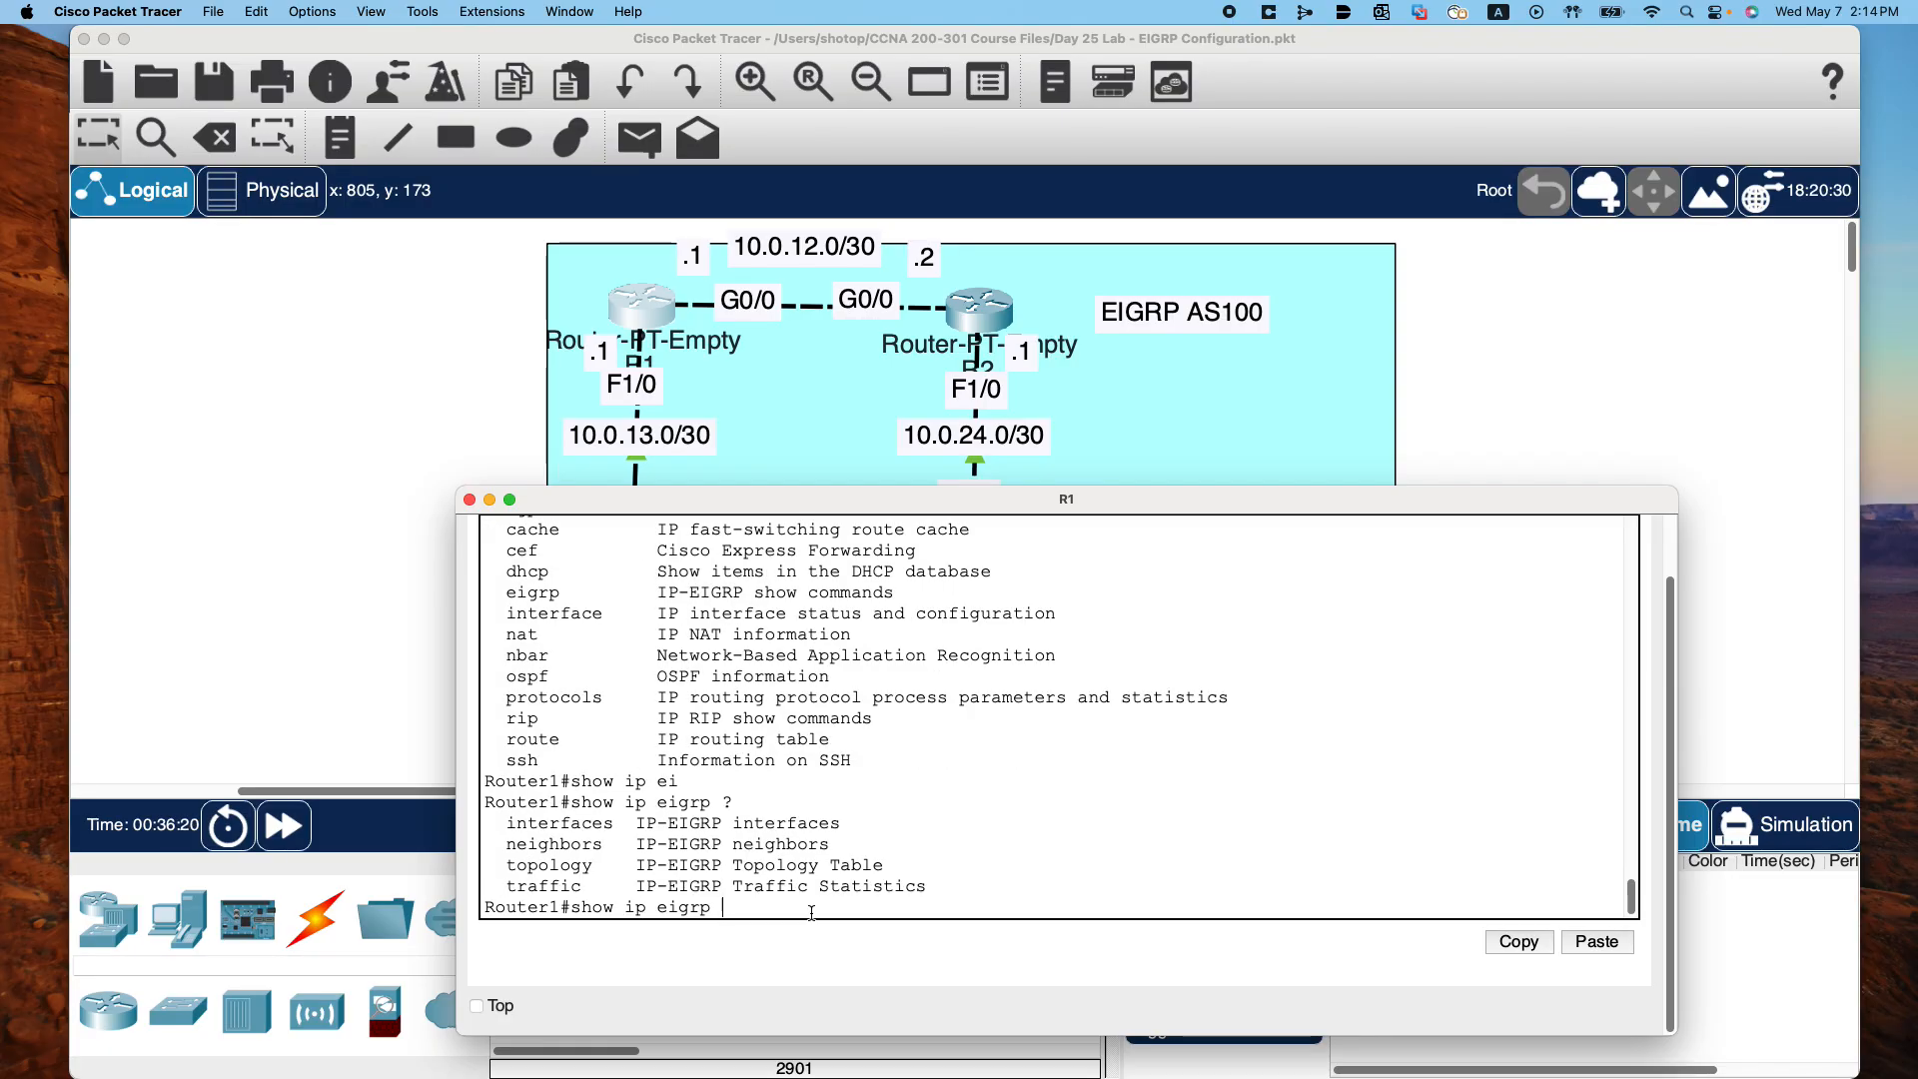
Check the options of show ip eigrp interfaces and run it to view Router1's EIGRP interfaces
{"action": "type", "text": "inter"}
{"action": "key", "text": "Tab"}
{"action": "type", "text": "?"}
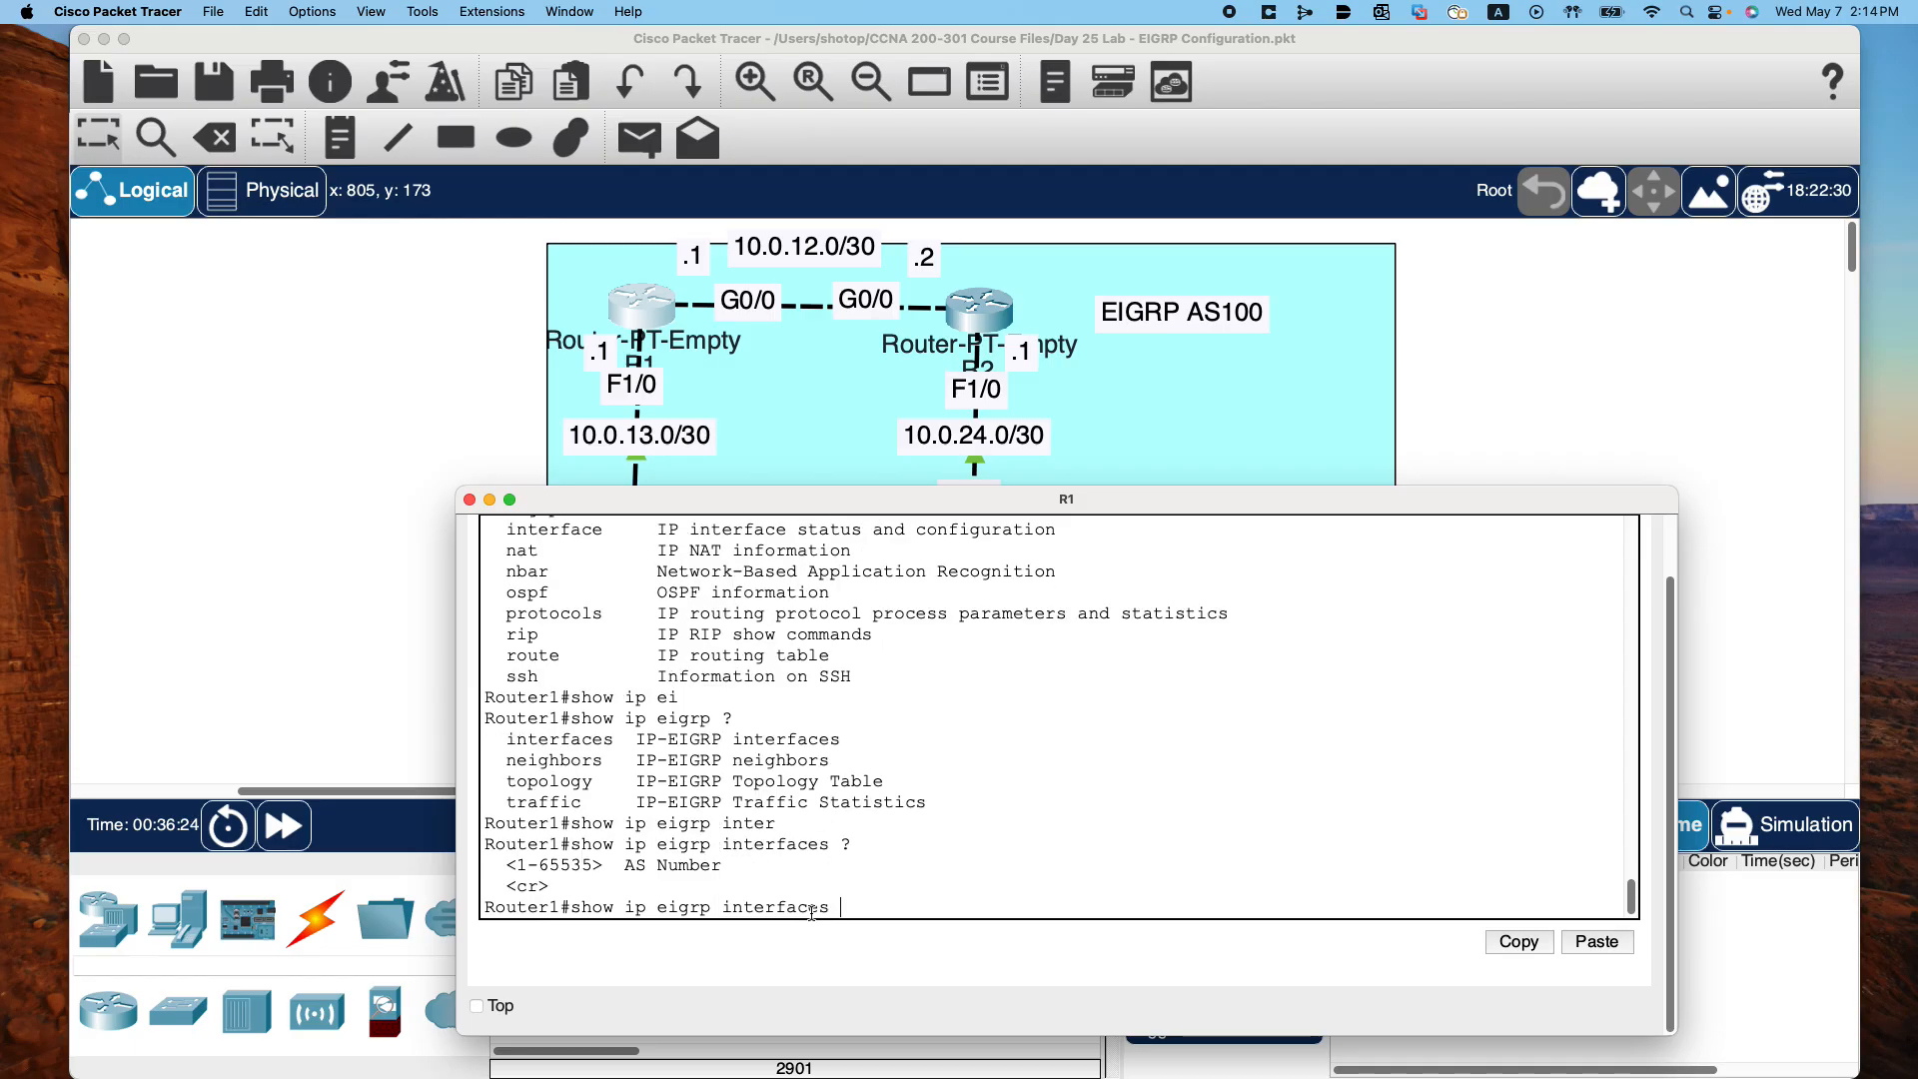
{"action": "key", "text": "Return"}
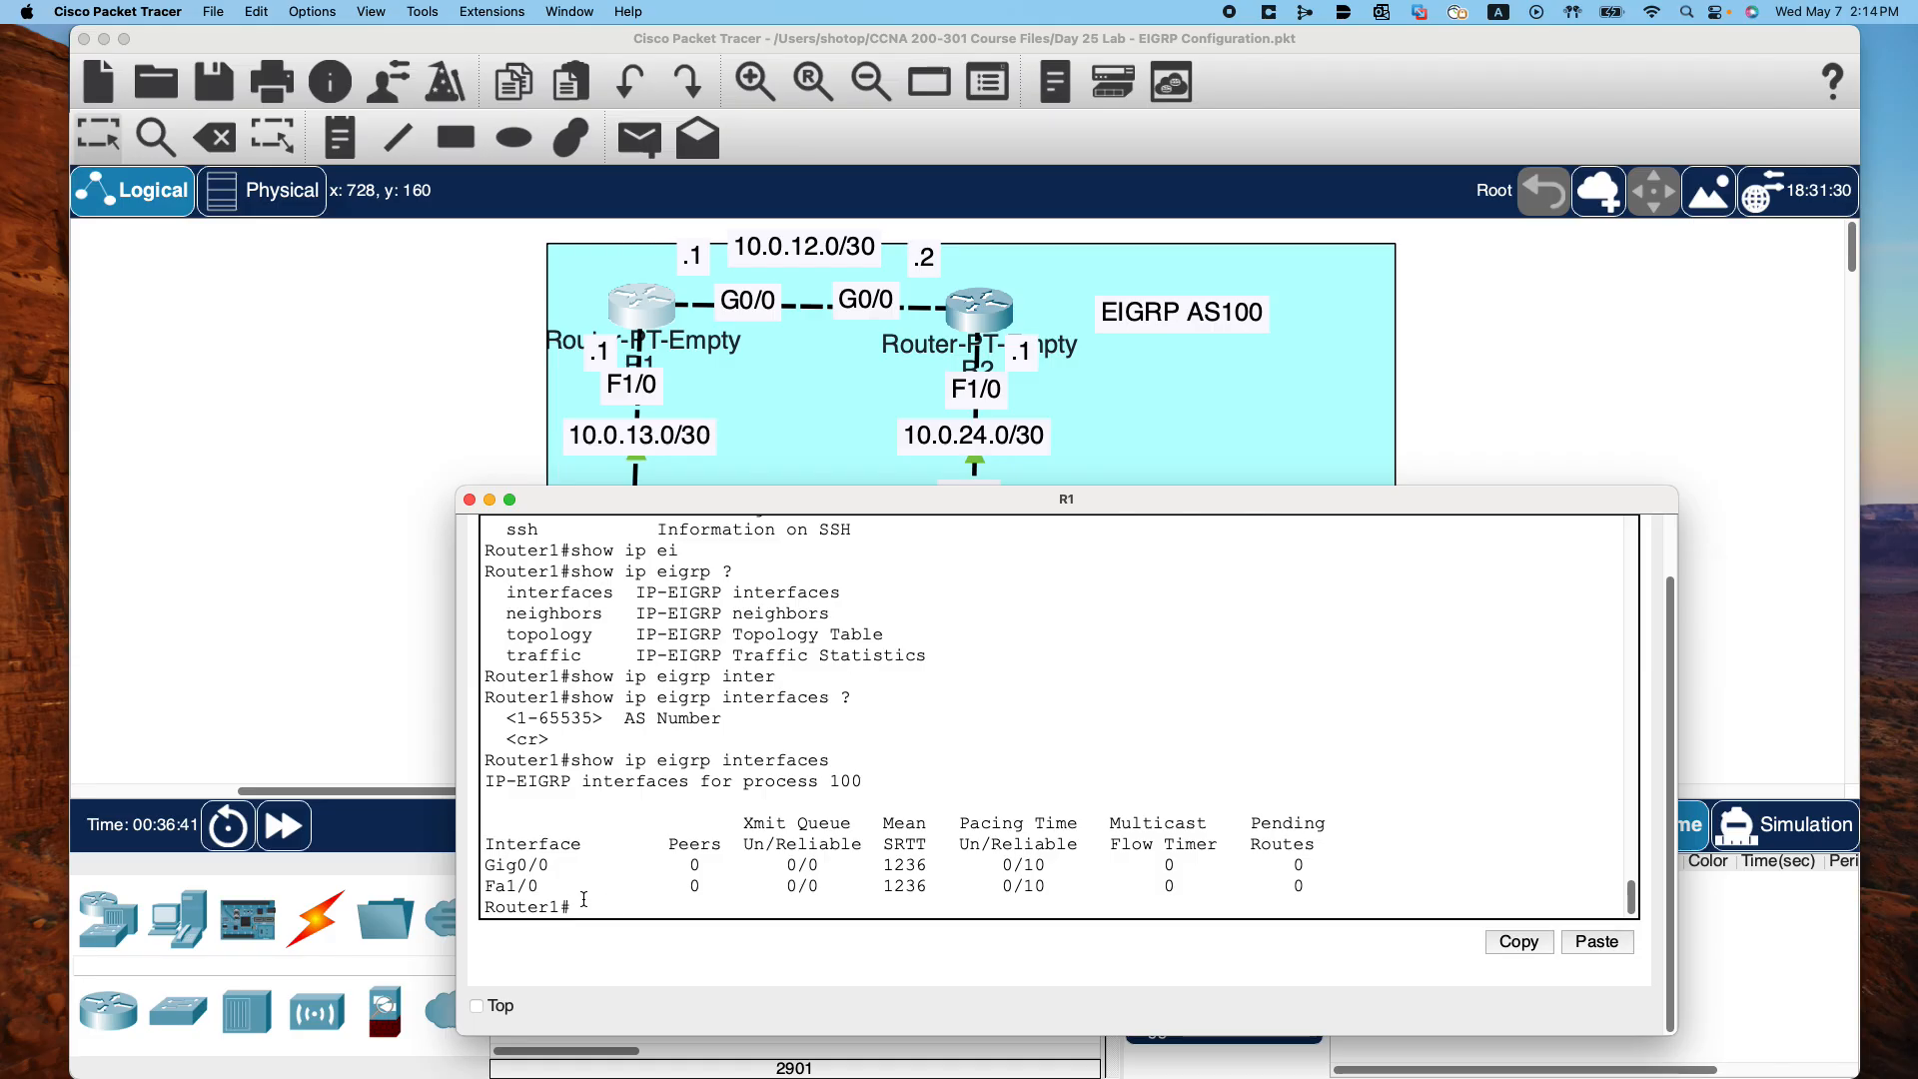
Move the R1 console window aside to read the lab's EIGRP instructions and review the topology diagram
{"action": "left_click_drag", "start_coordinate": [785, 502], "coordinate": [874, 722]}
{"action": "scroll", "coordinate": [238, 502], "scroll_direction": "down", "scroll_amount": 5}
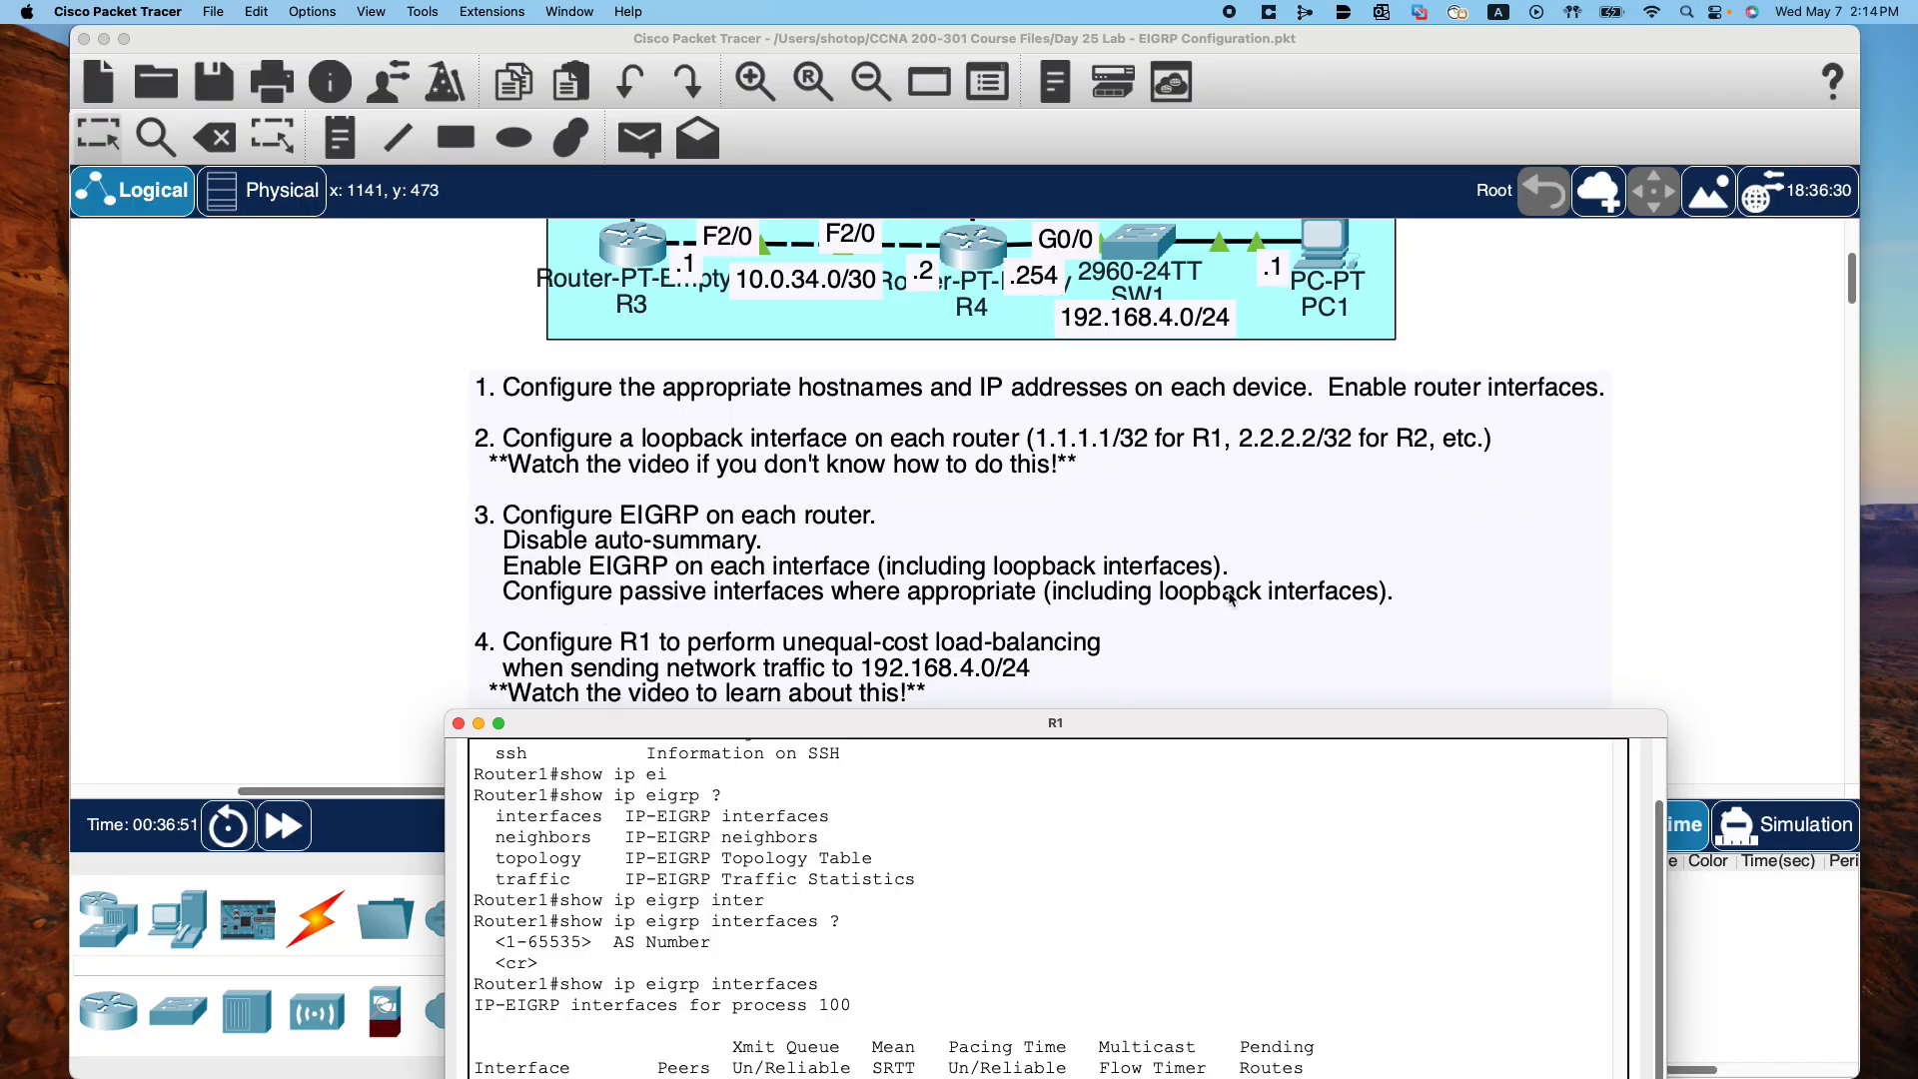
{"action": "left_click_drag", "start_coordinate": [1058, 727], "coordinate": [1021, 544]}
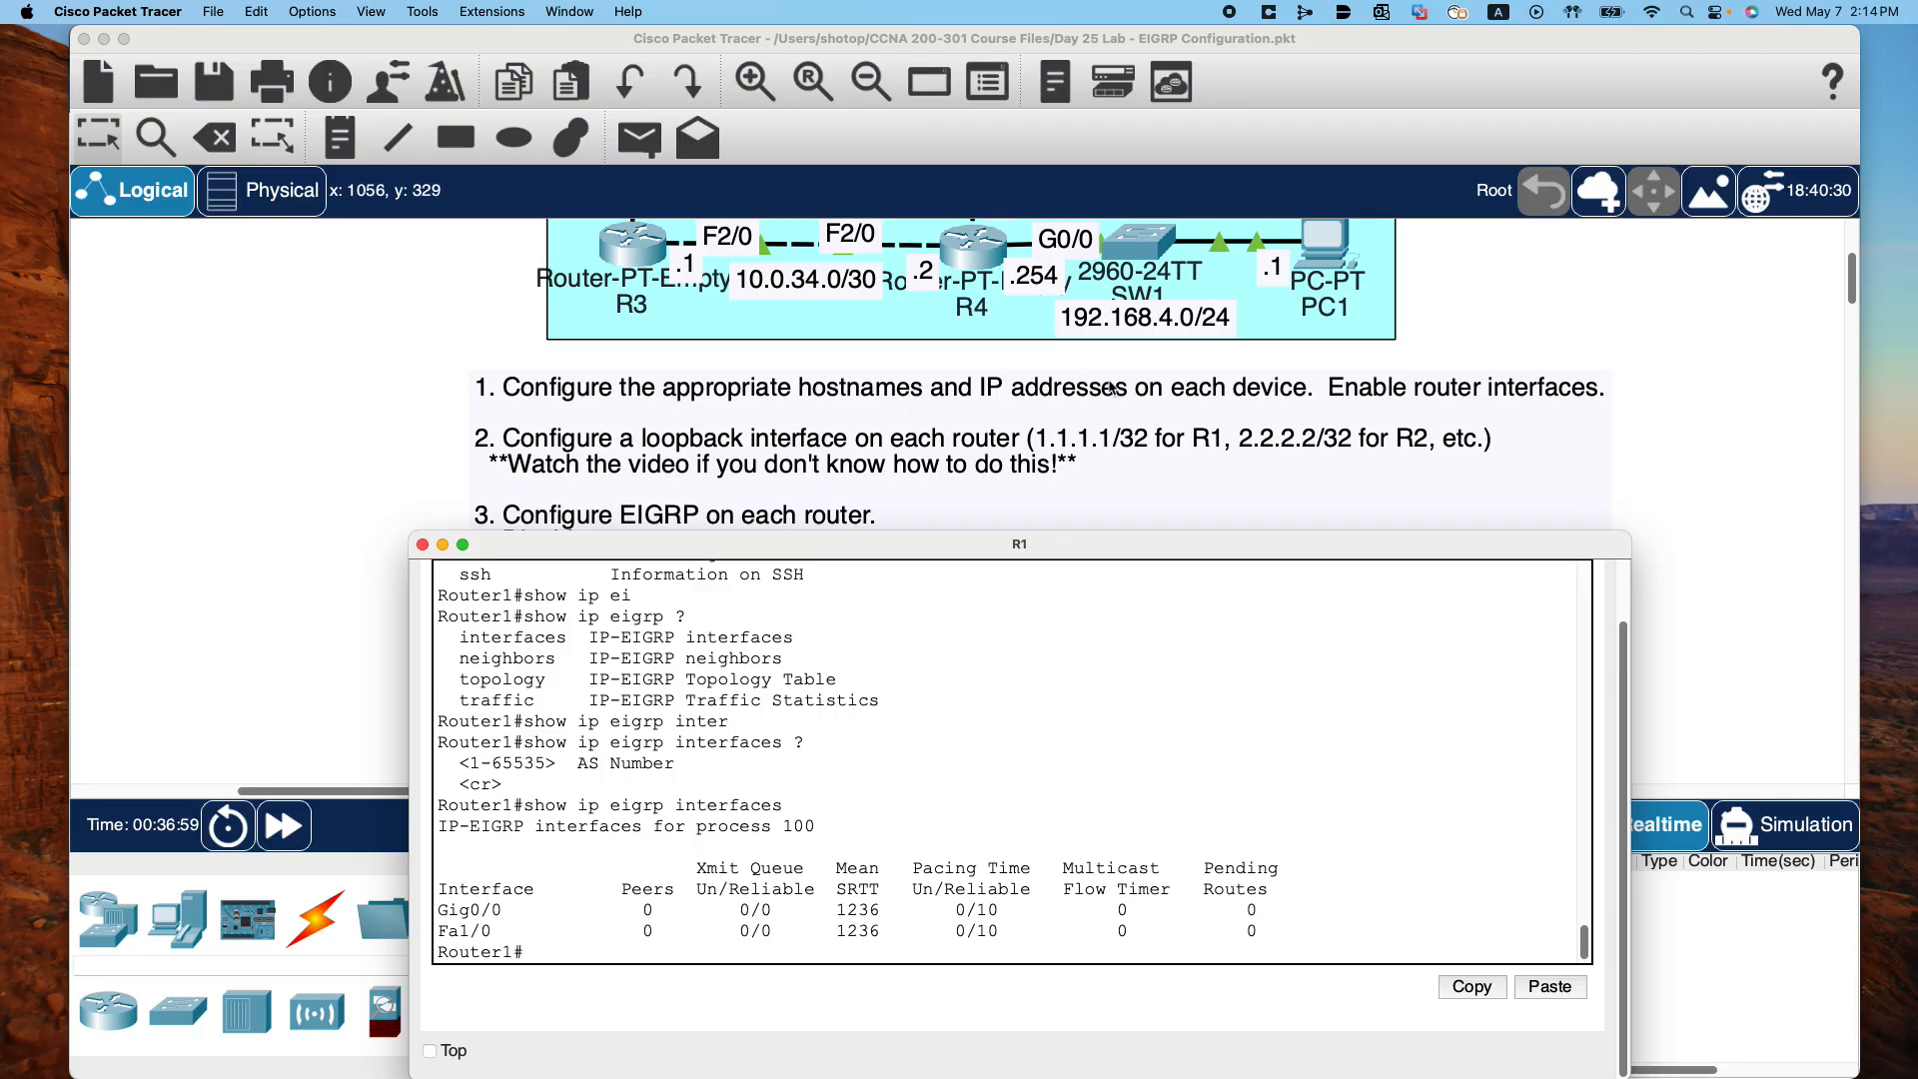
{"action": "scroll", "coordinate": [729, 337], "scroll_direction": "up", "scroll_amount": 5}
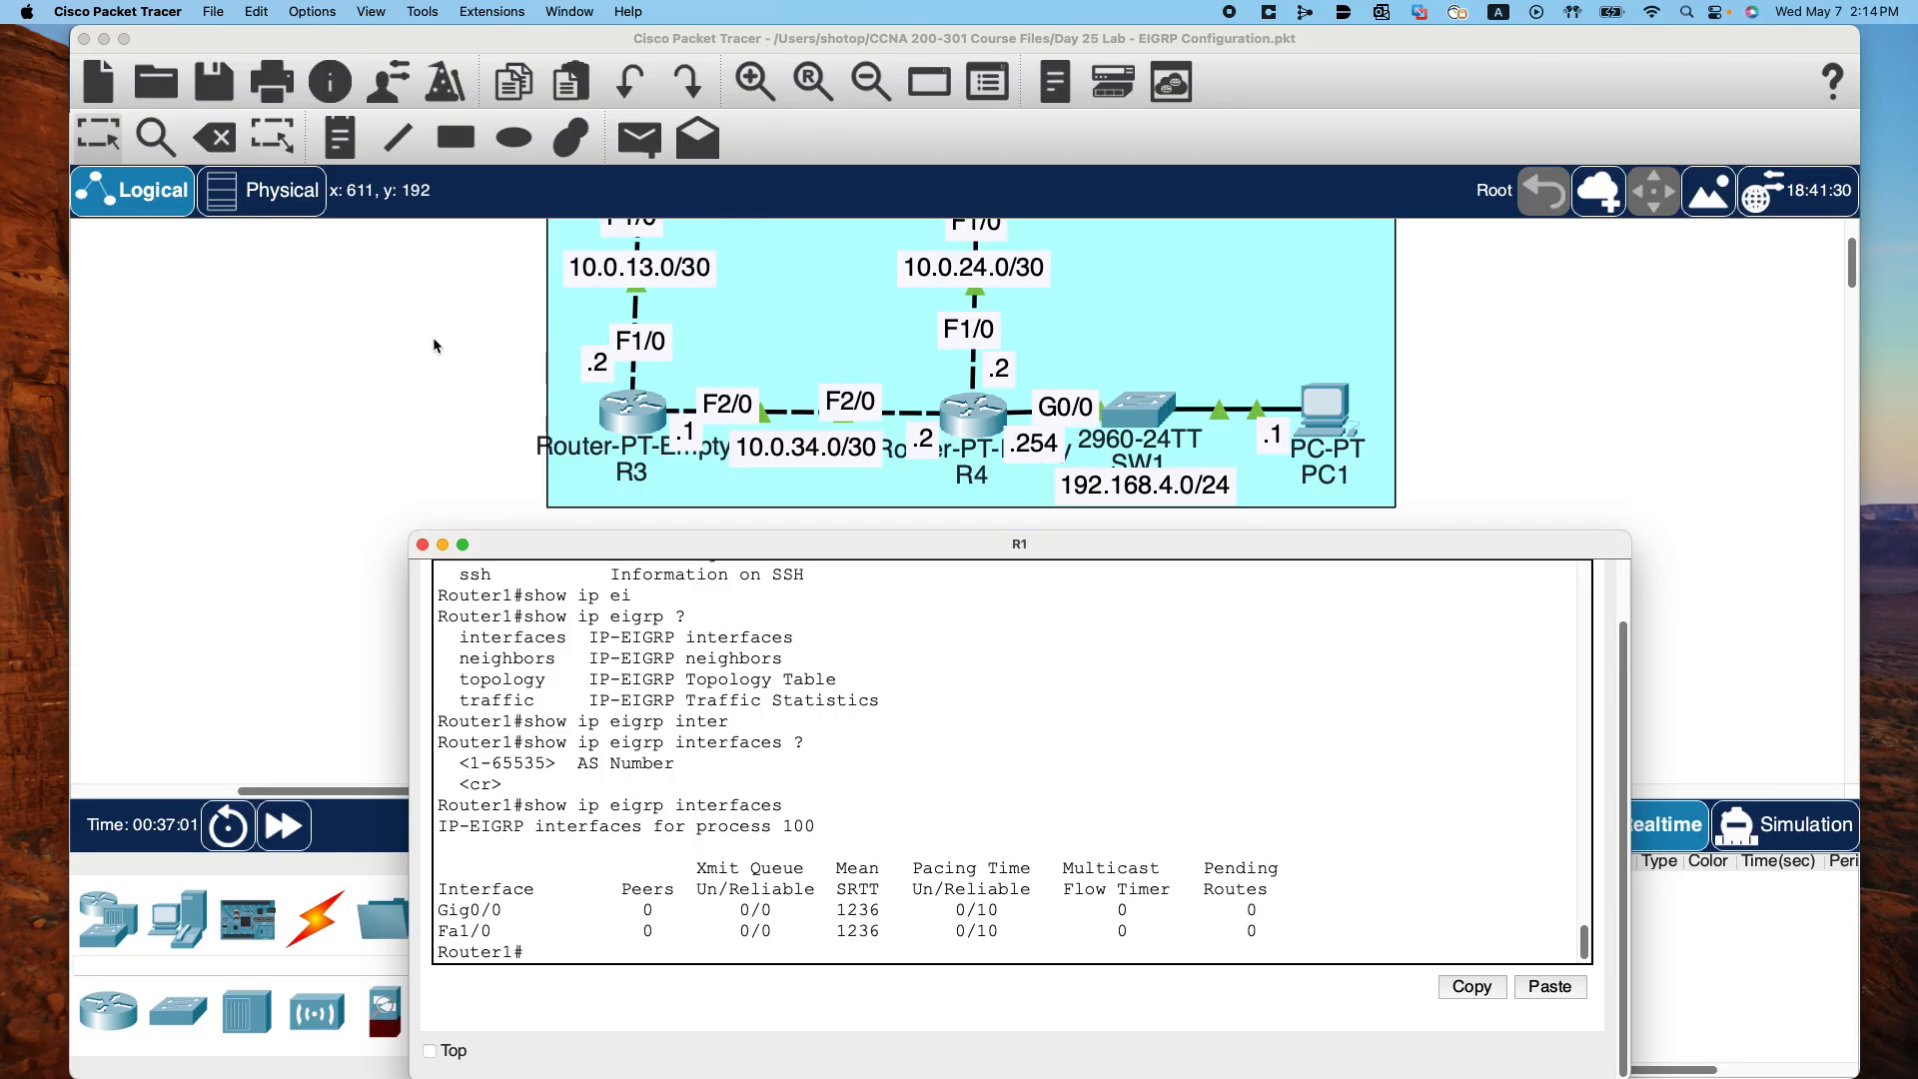
{"action": "scroll", "coordinate": [730, 337], "scroll_direction": "down", "scroll_amount": 2}
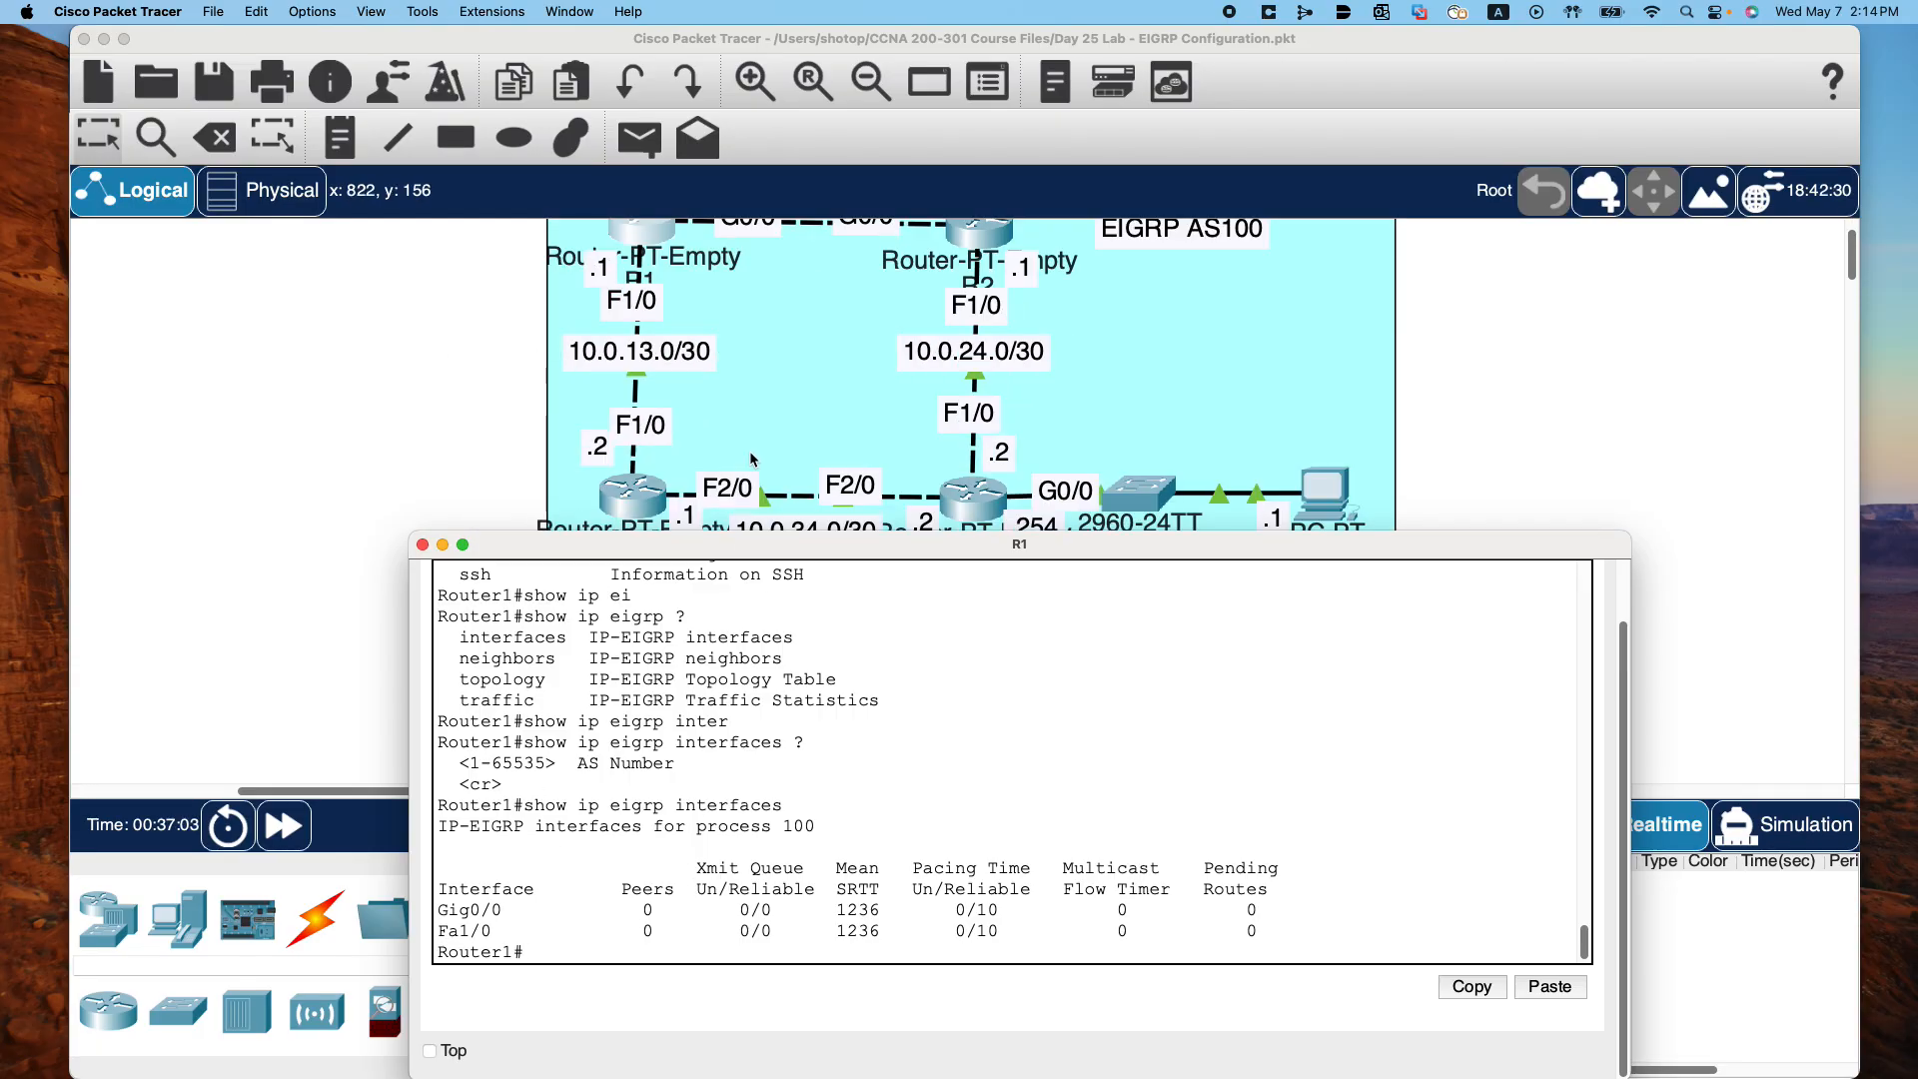
Enter global configuration mode on Router1 and open the EIGRP process for autonomous system 100
{"action": "left_click", "coordinate": [637, 961]}
{"action": "type", "text": "conf t"}
{"action": "key", "text": "Return"}
{"action": "type", "text": "rou"}
{"action": "key", "text": "Tab"}
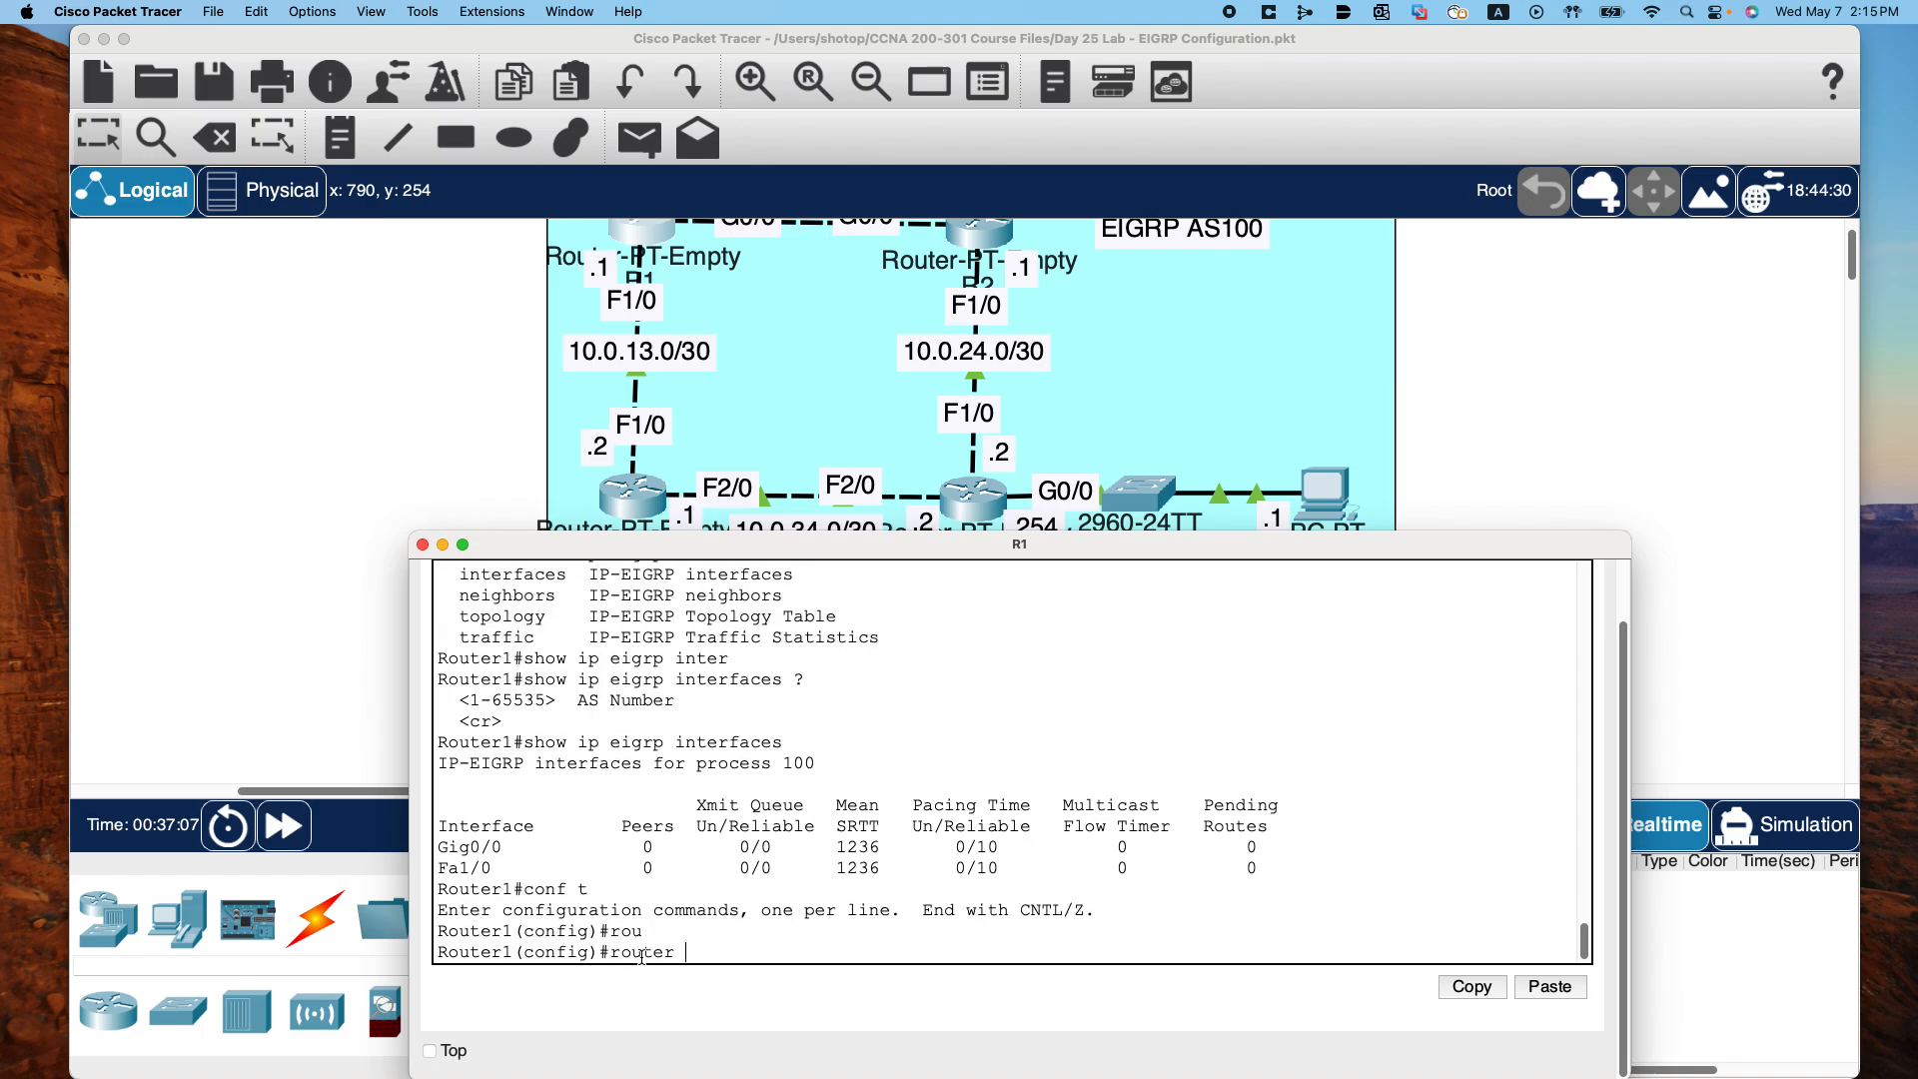
{"action": "type", "text": "?ei"}
{"action": "key", "text": "Tab"}
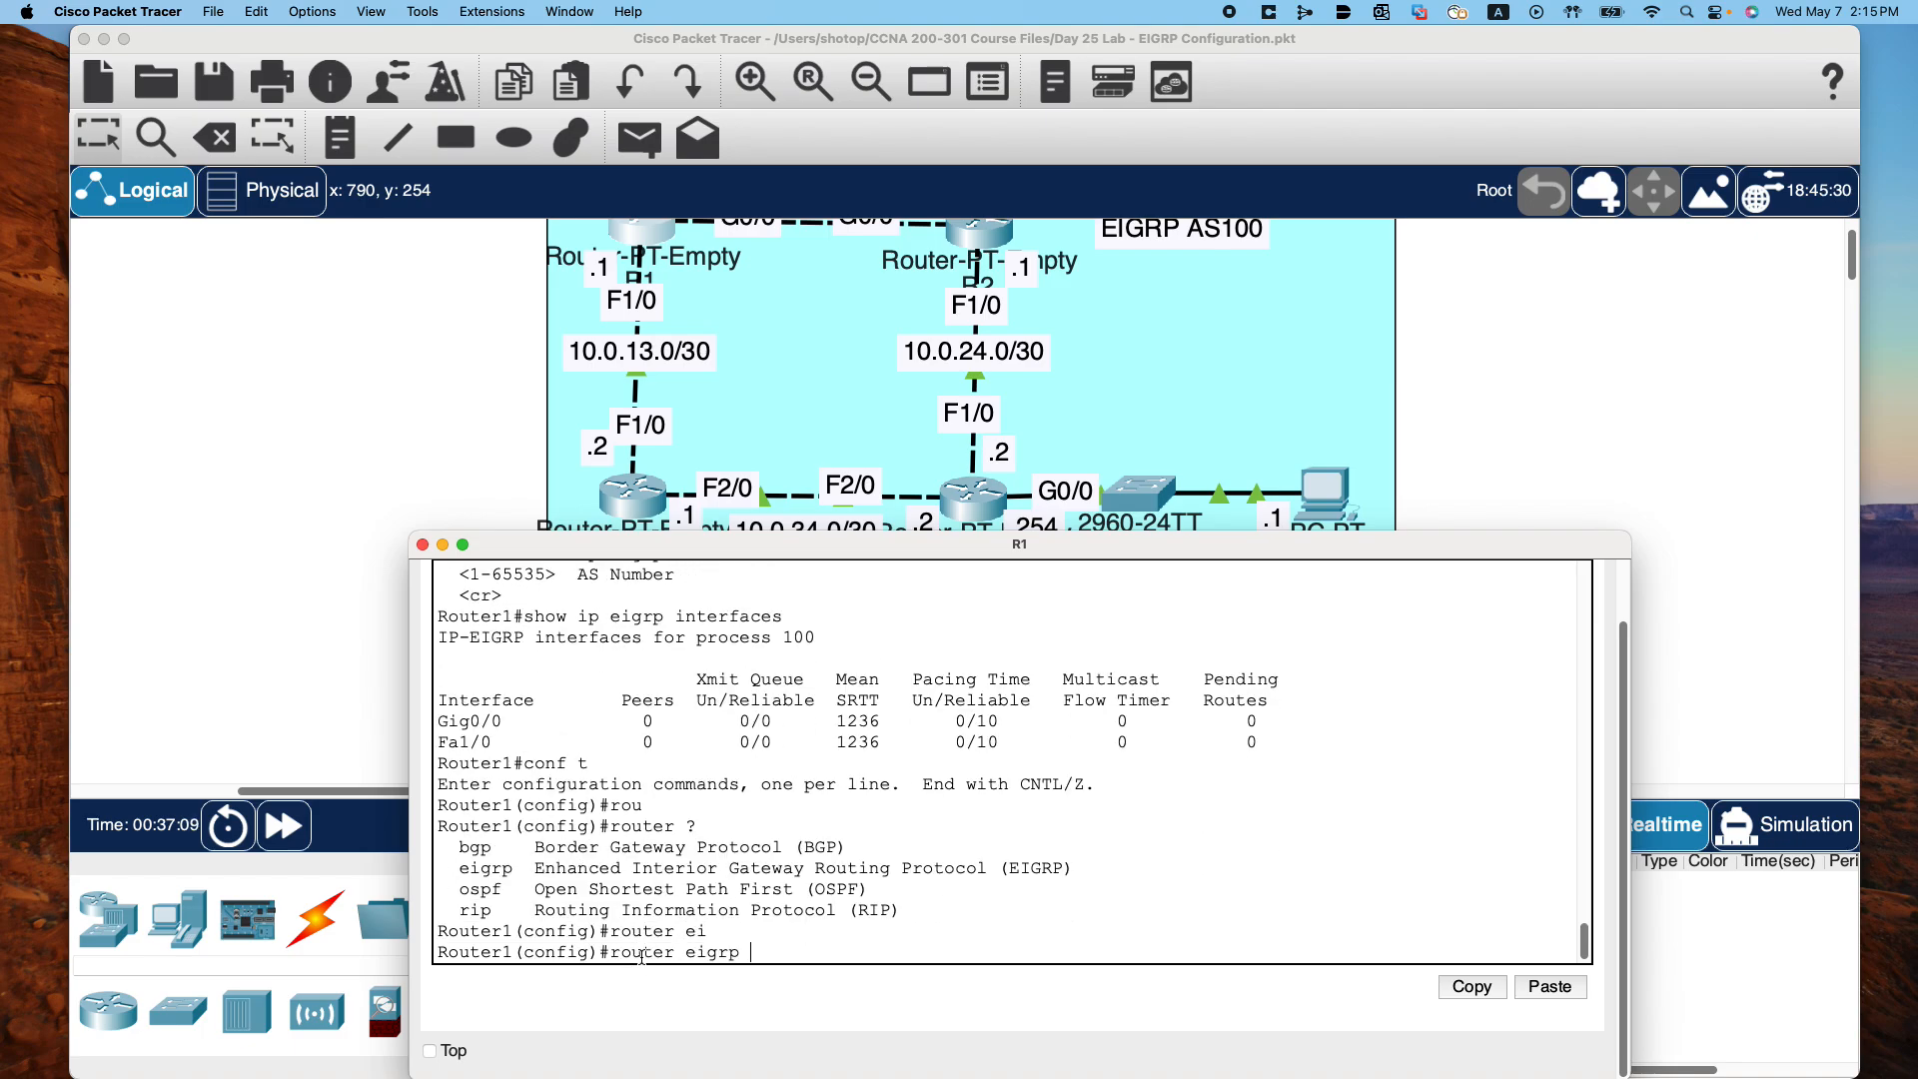
{"action": "key", "text": "Return"}
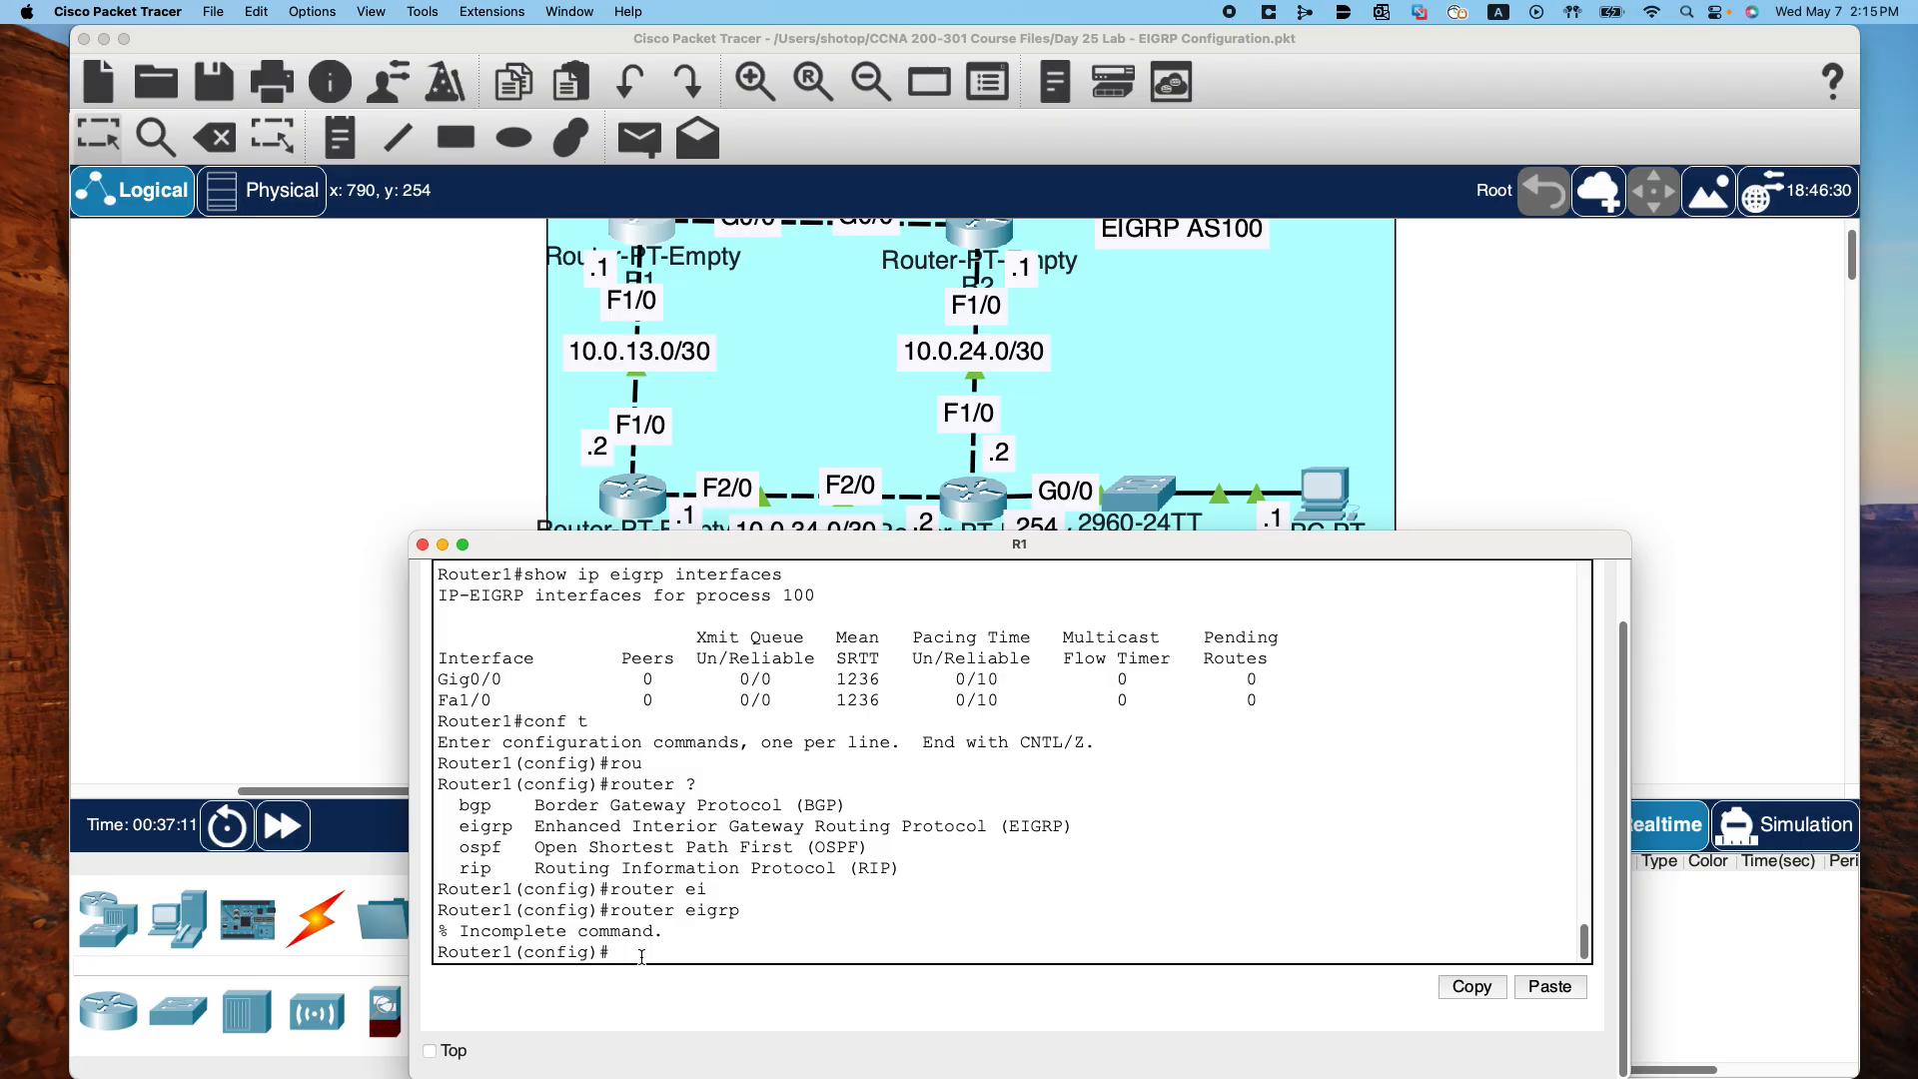
{"action": "key", "text": "Up"}
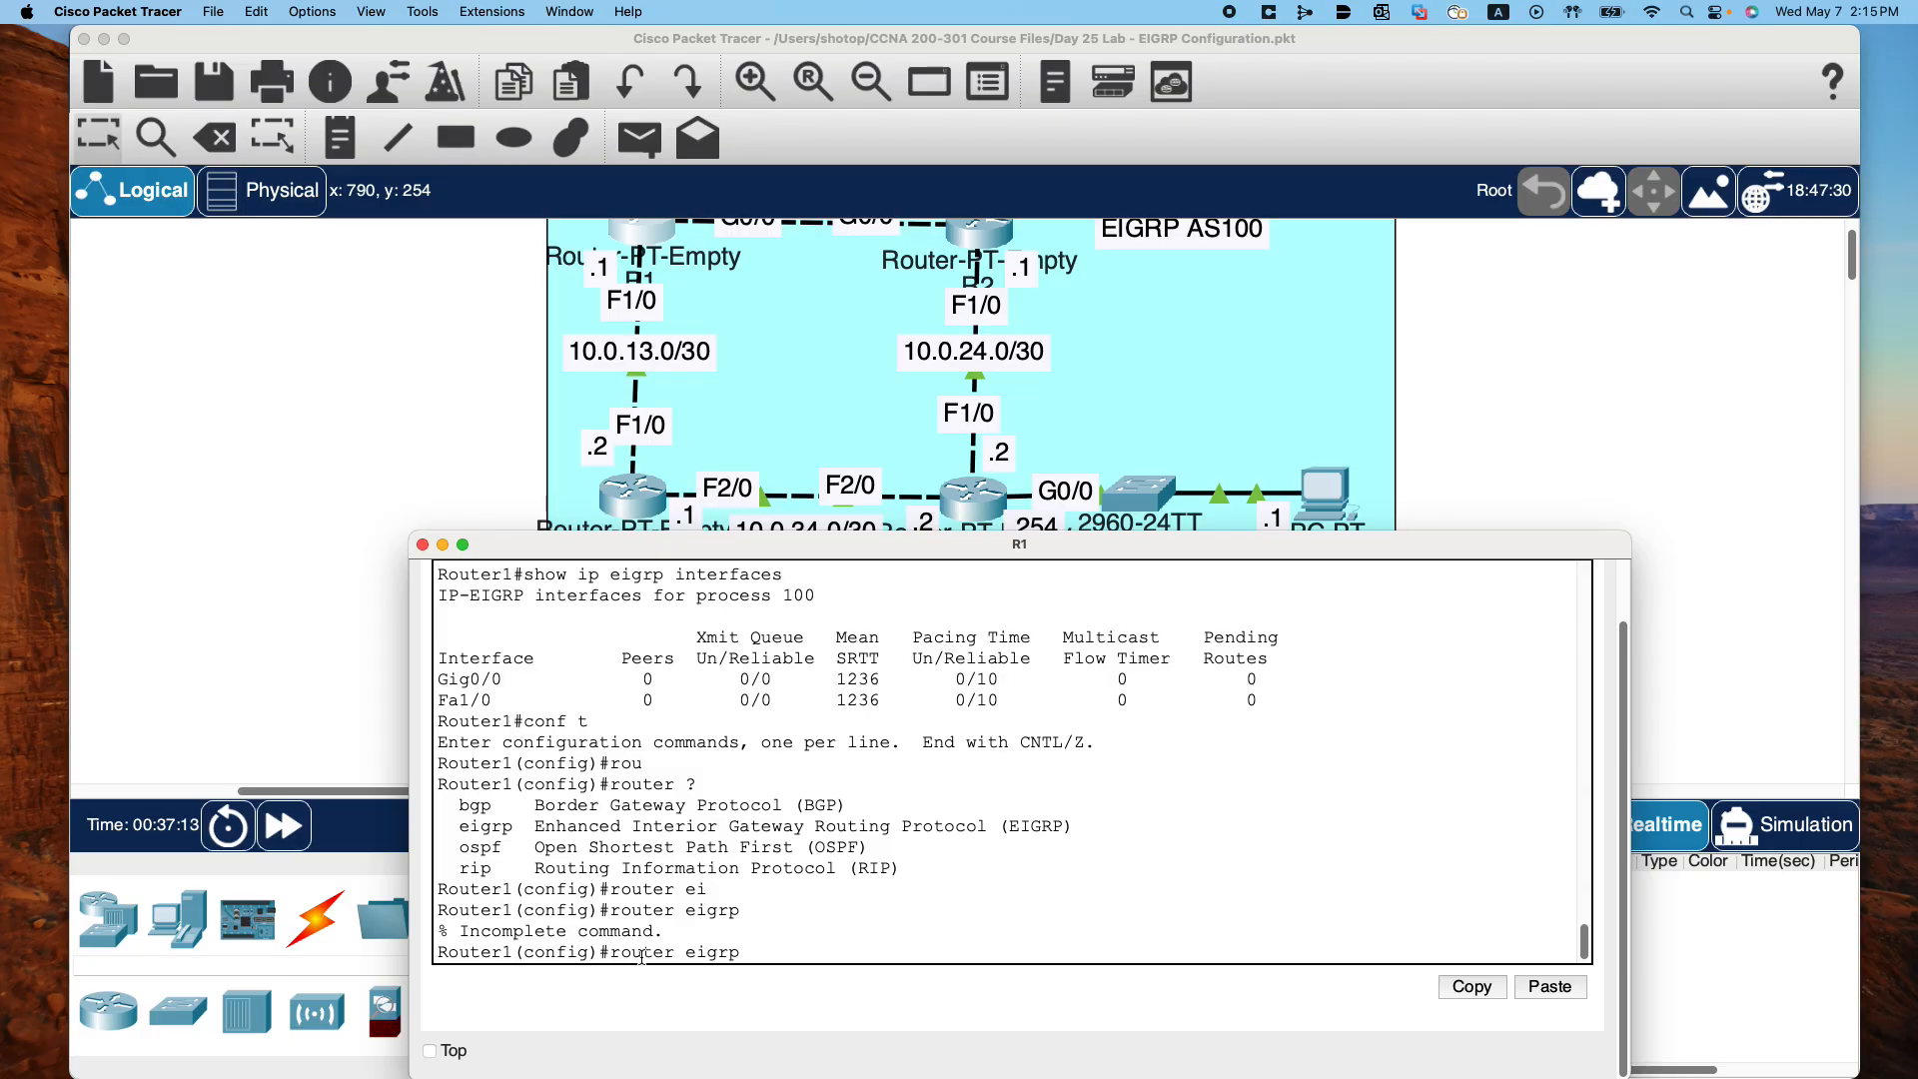
{"action": "type", "text": "?"}
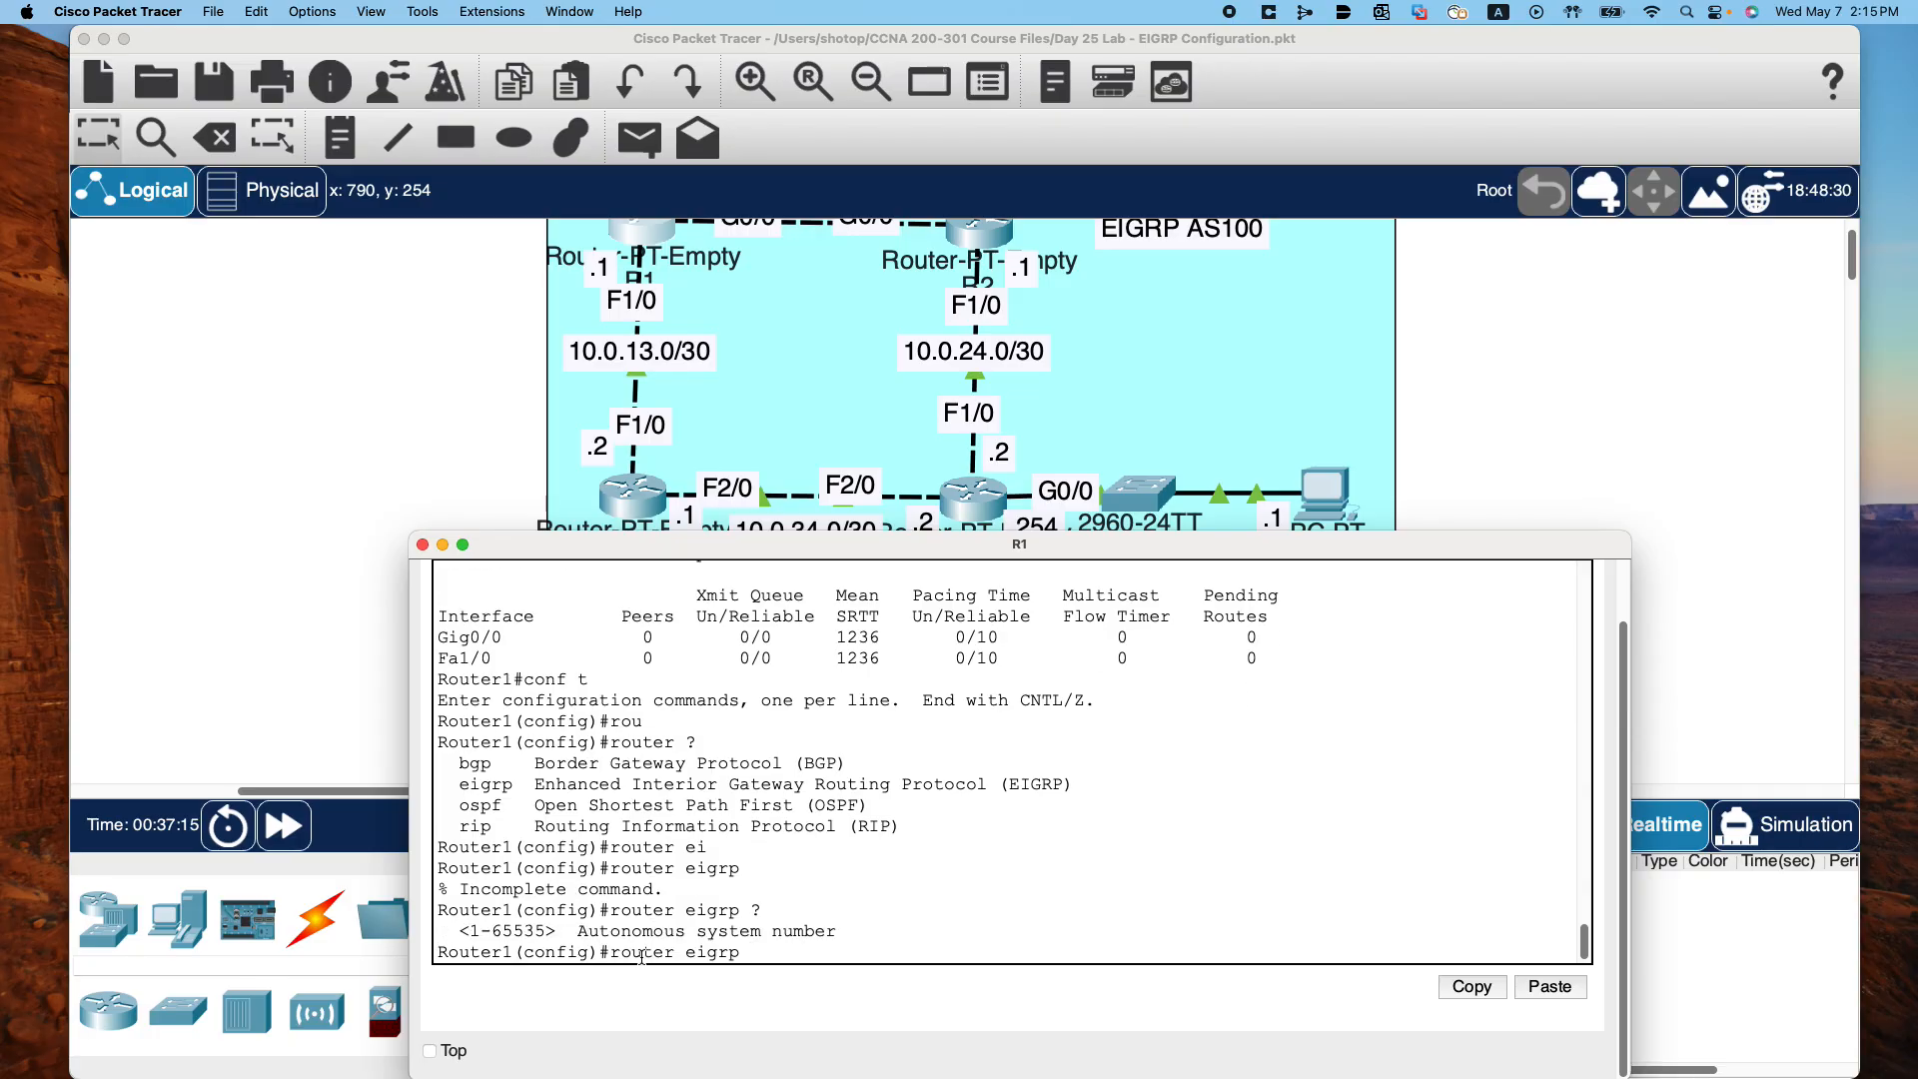
{"action": "type", "text": "100 ?"}
{"action": "key", "text": "Return"}
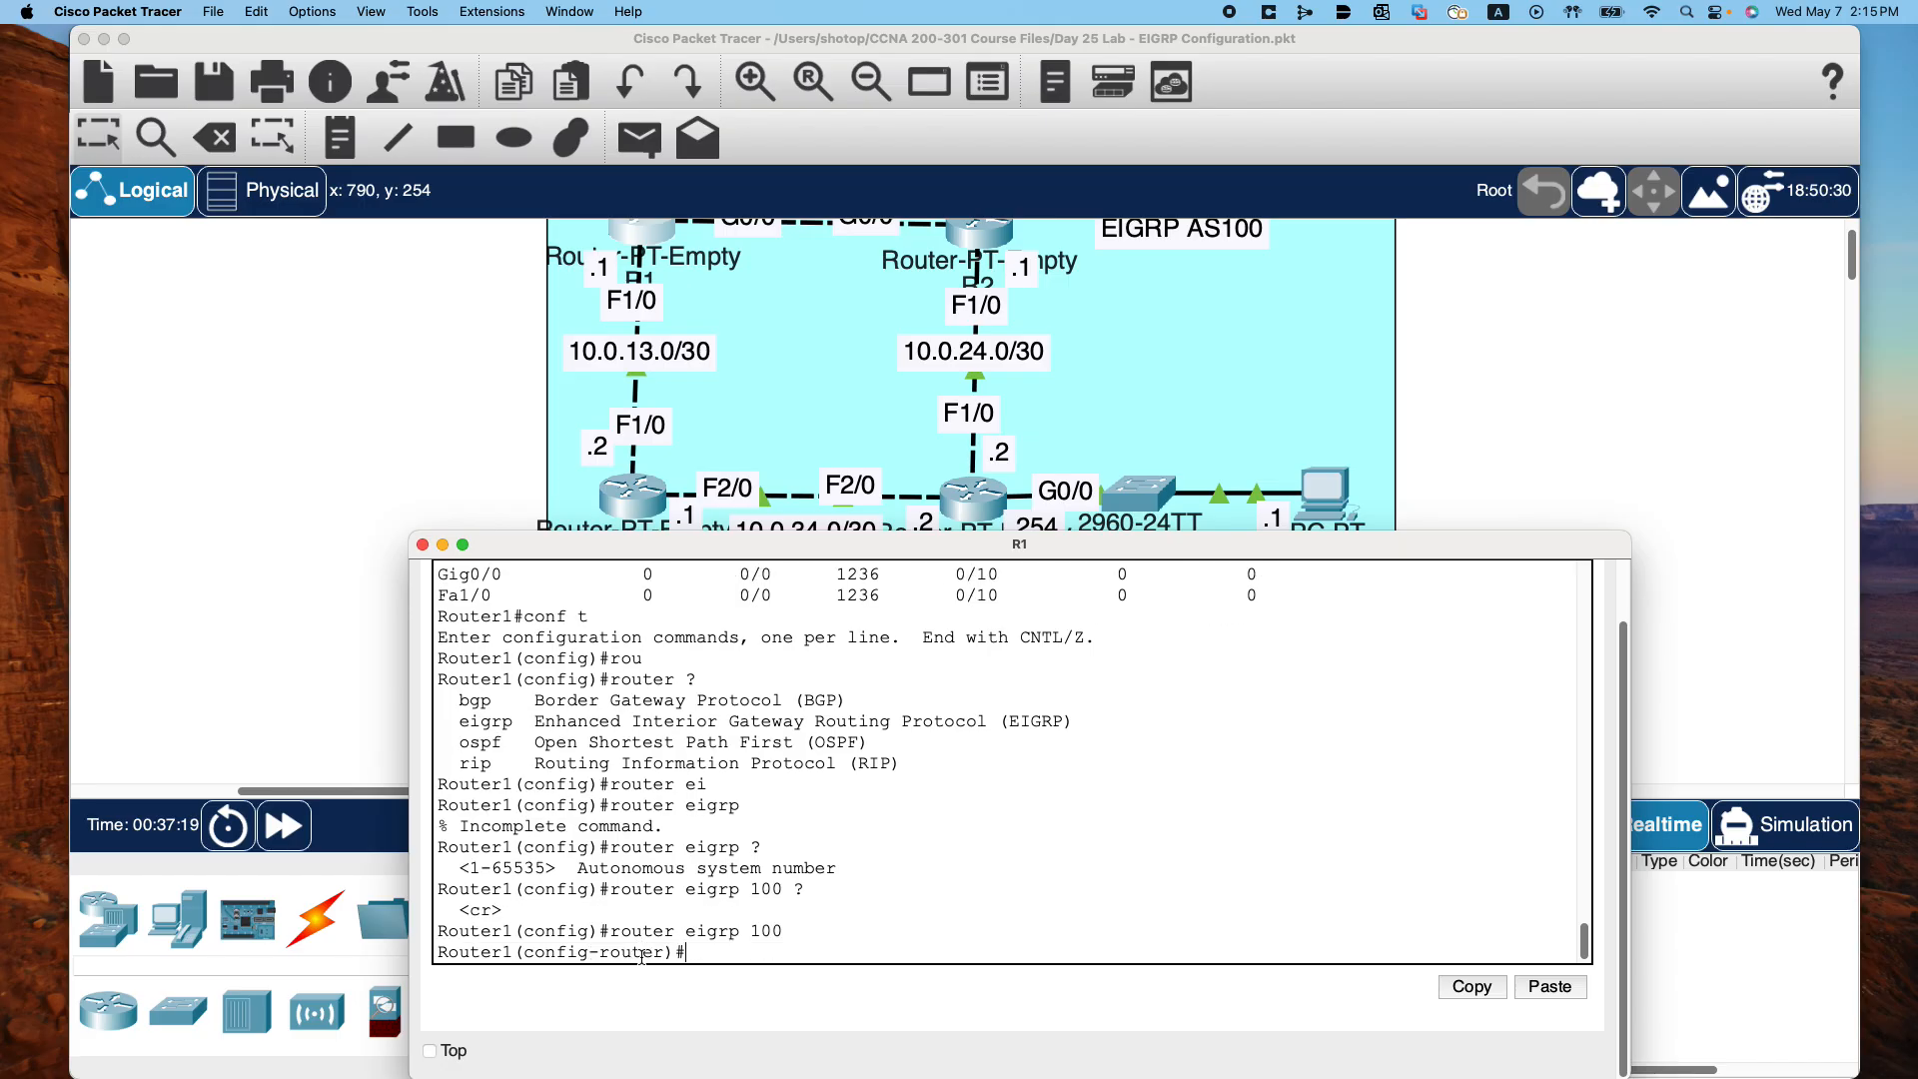
Add the loopback network to EIGRP 100 with network 1.1.1.1 255.255.255.255, consulting the command help
{"action": "type", "text": "?"}
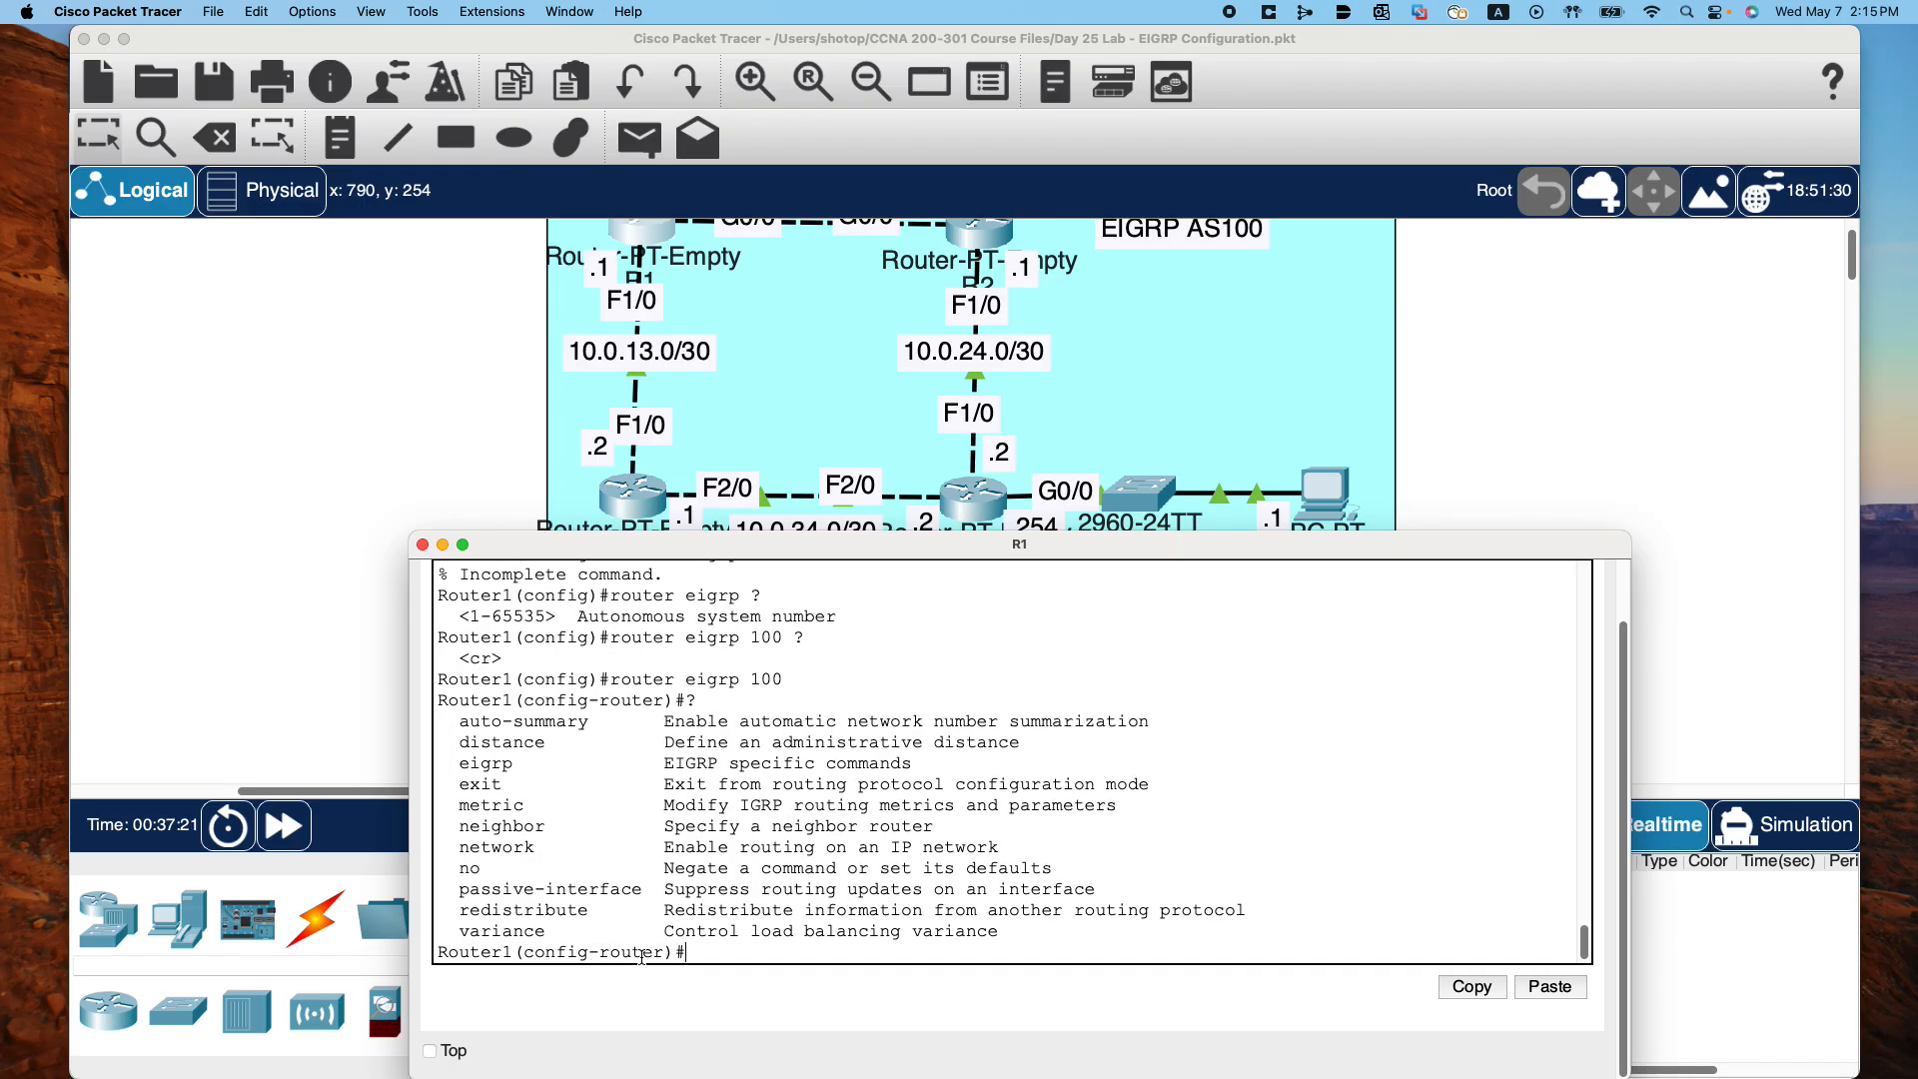
{"action": "type", "text": "netw"}
{"action": "key", "text": "Tab"}
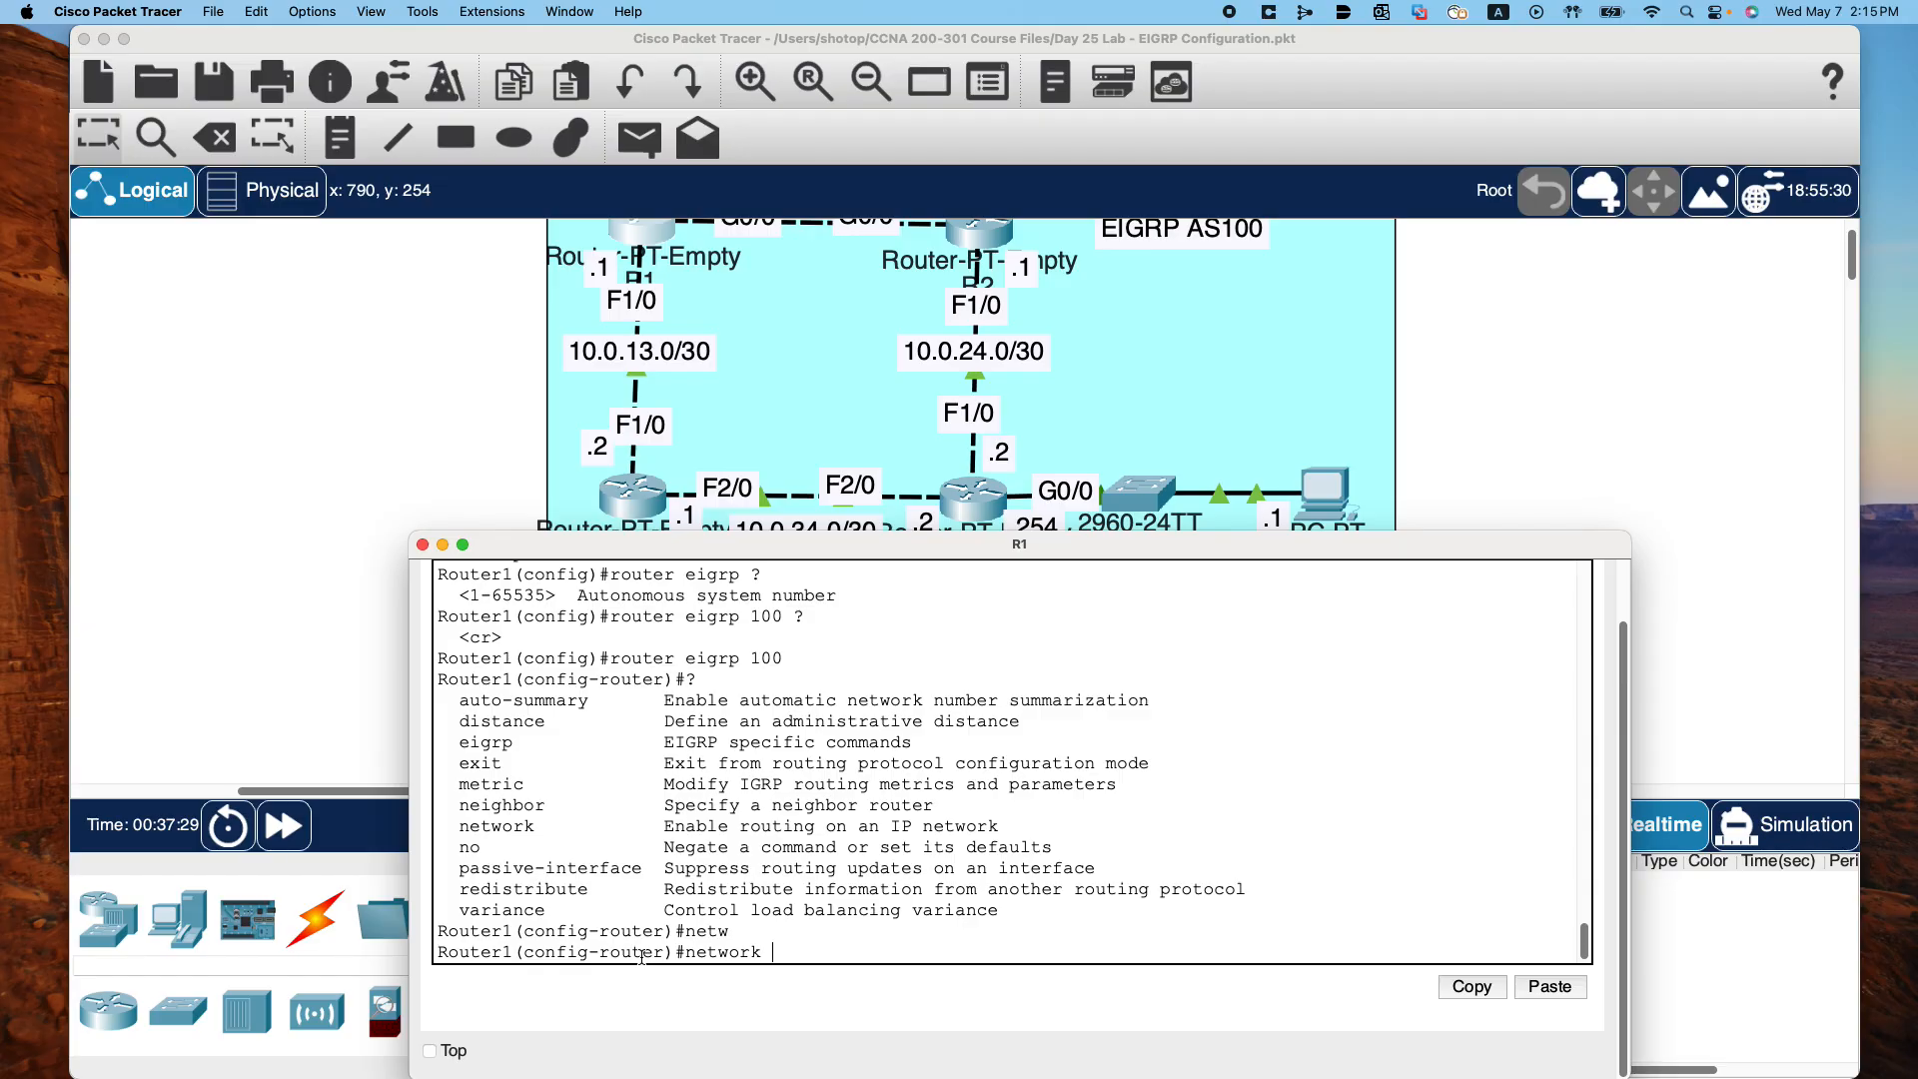
{"action": "type", "text": "1.1.1.1 ?"}
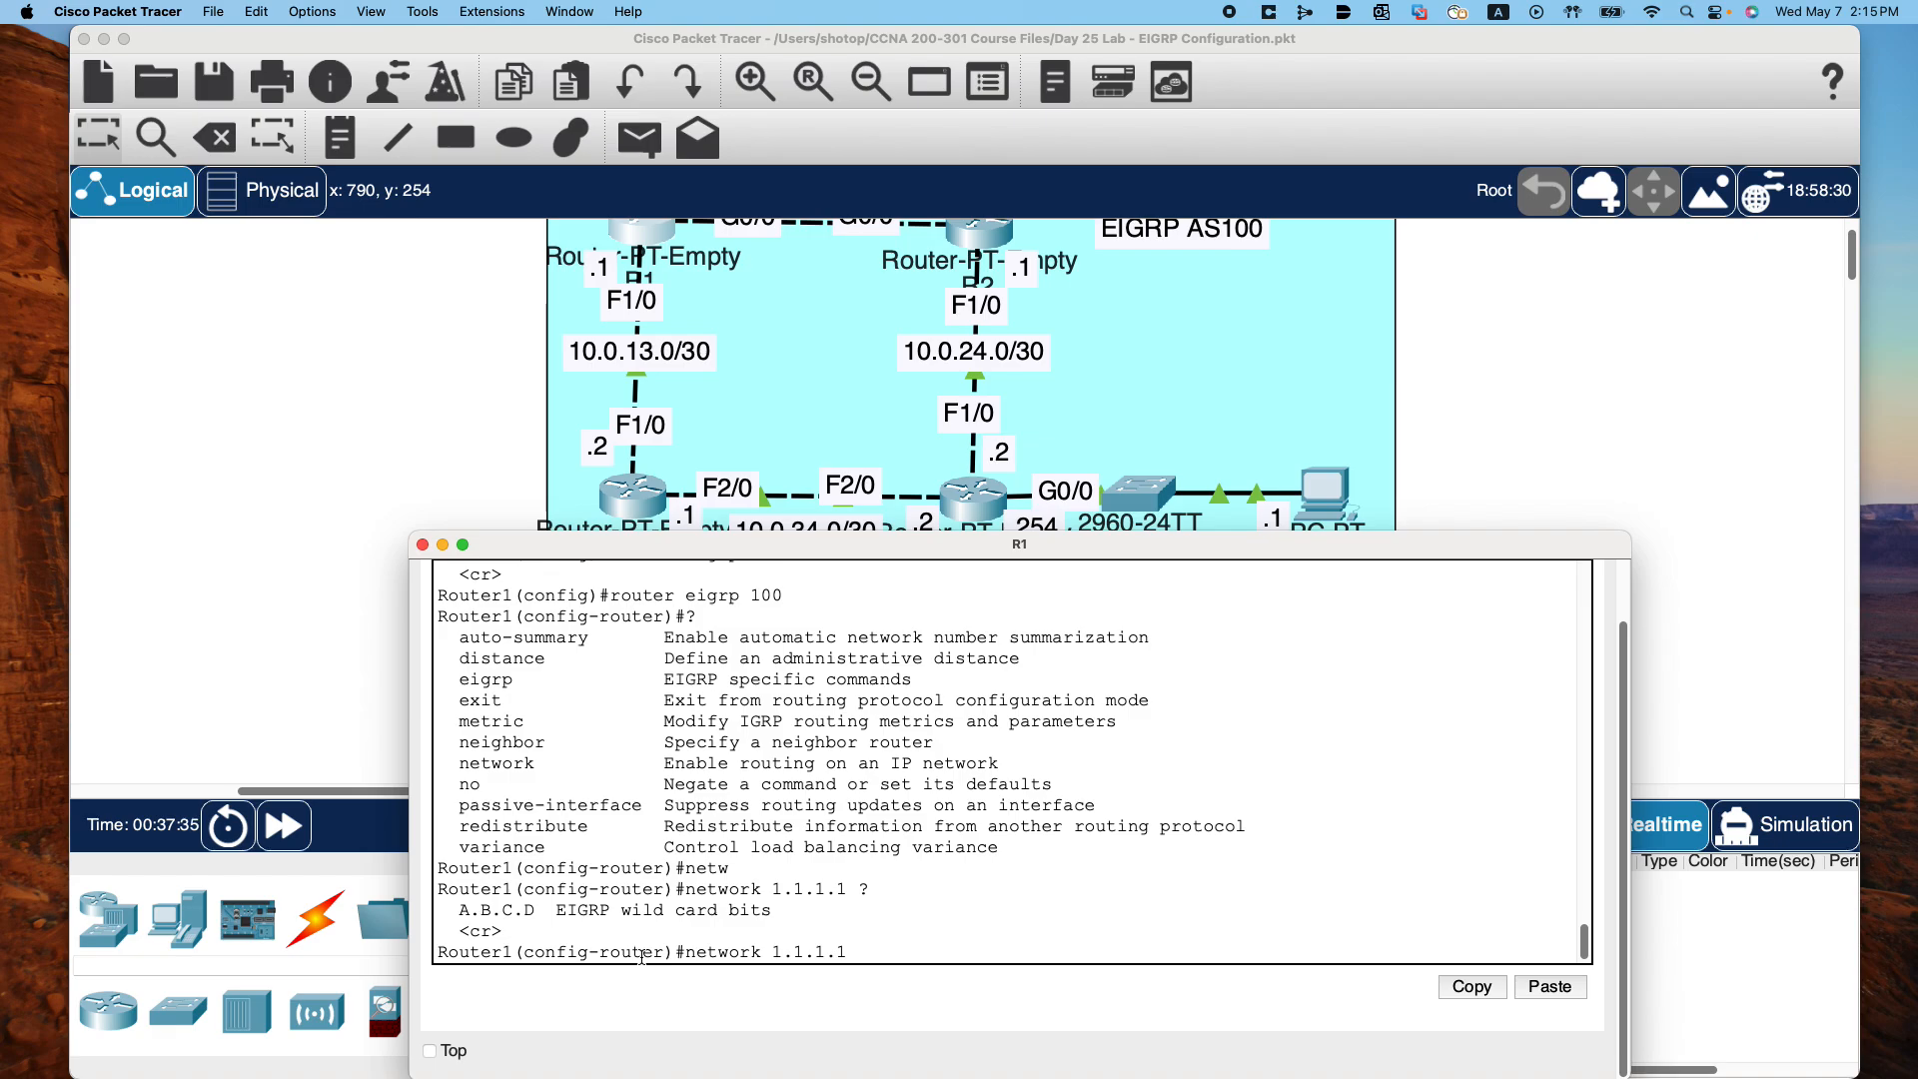
{"action": "type", "text": "255.255.255.255"}
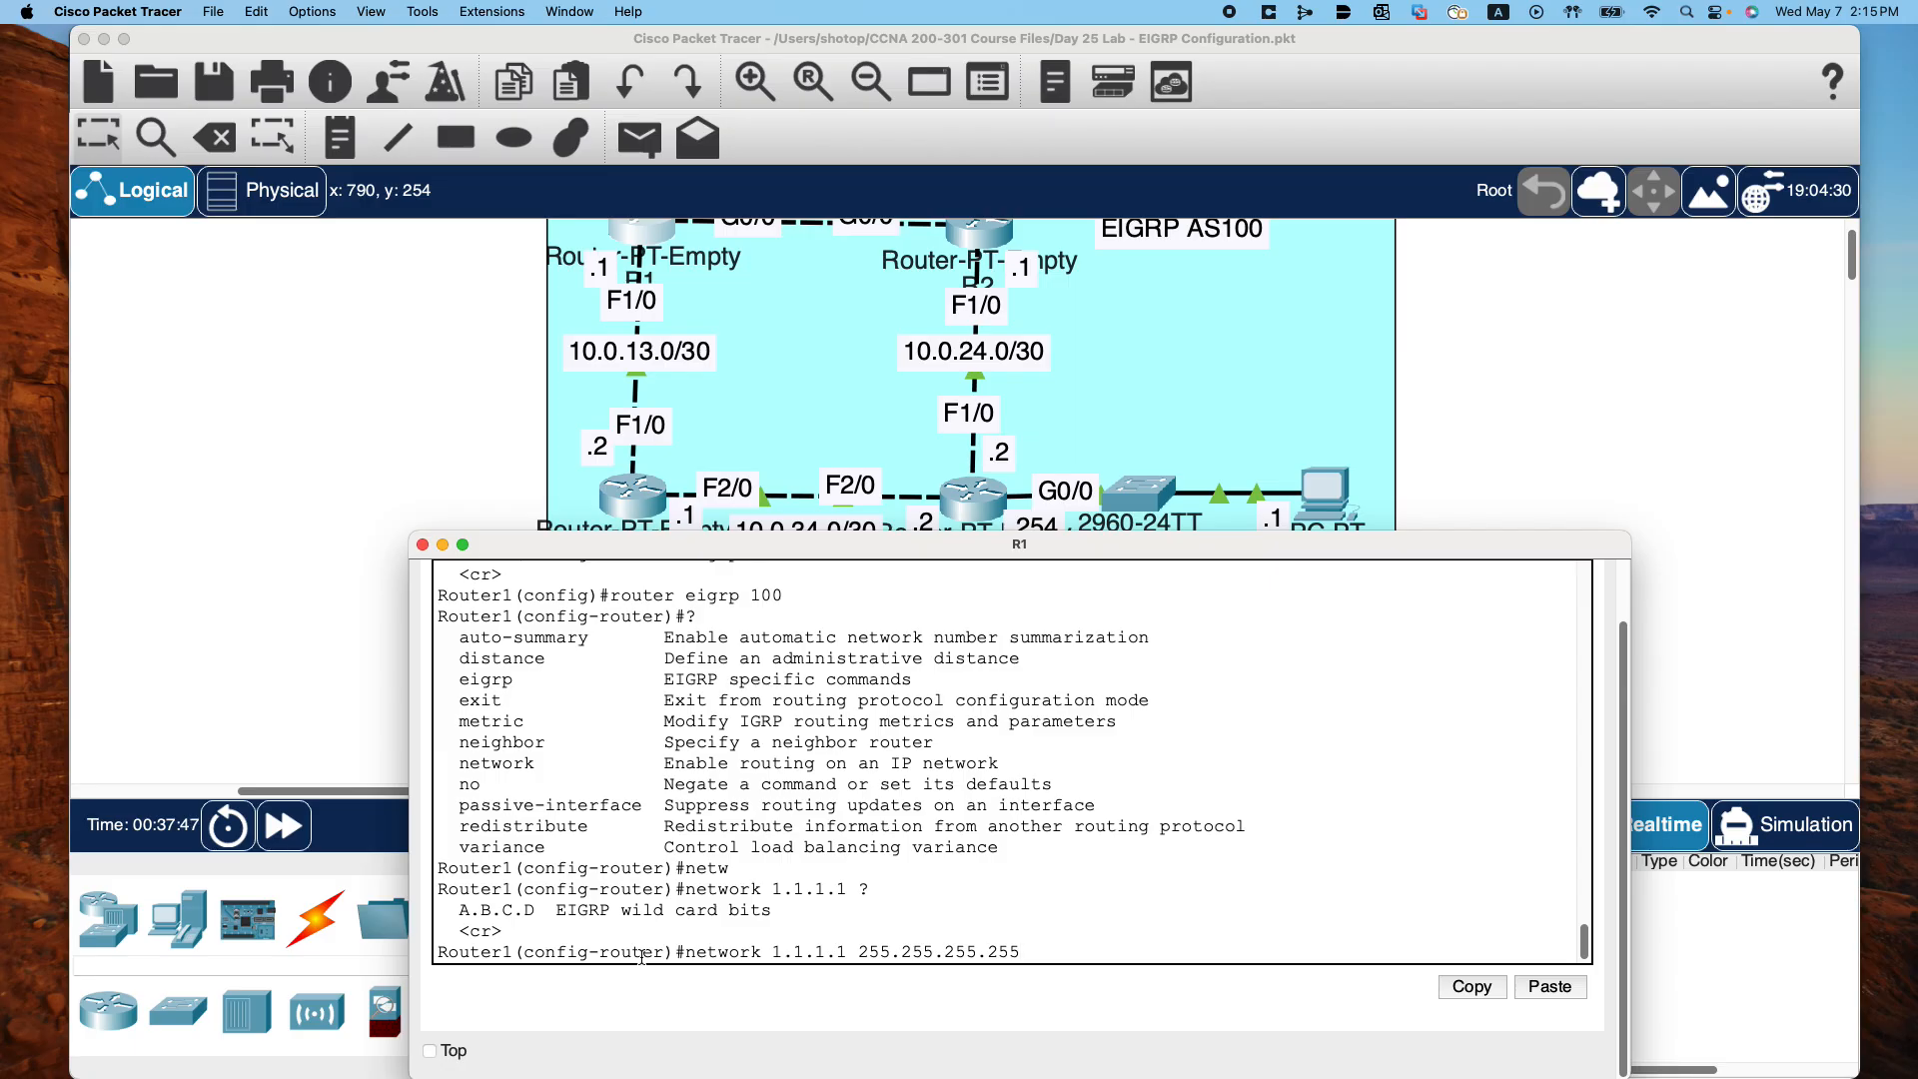
{"action": "key", "text": "Return"}
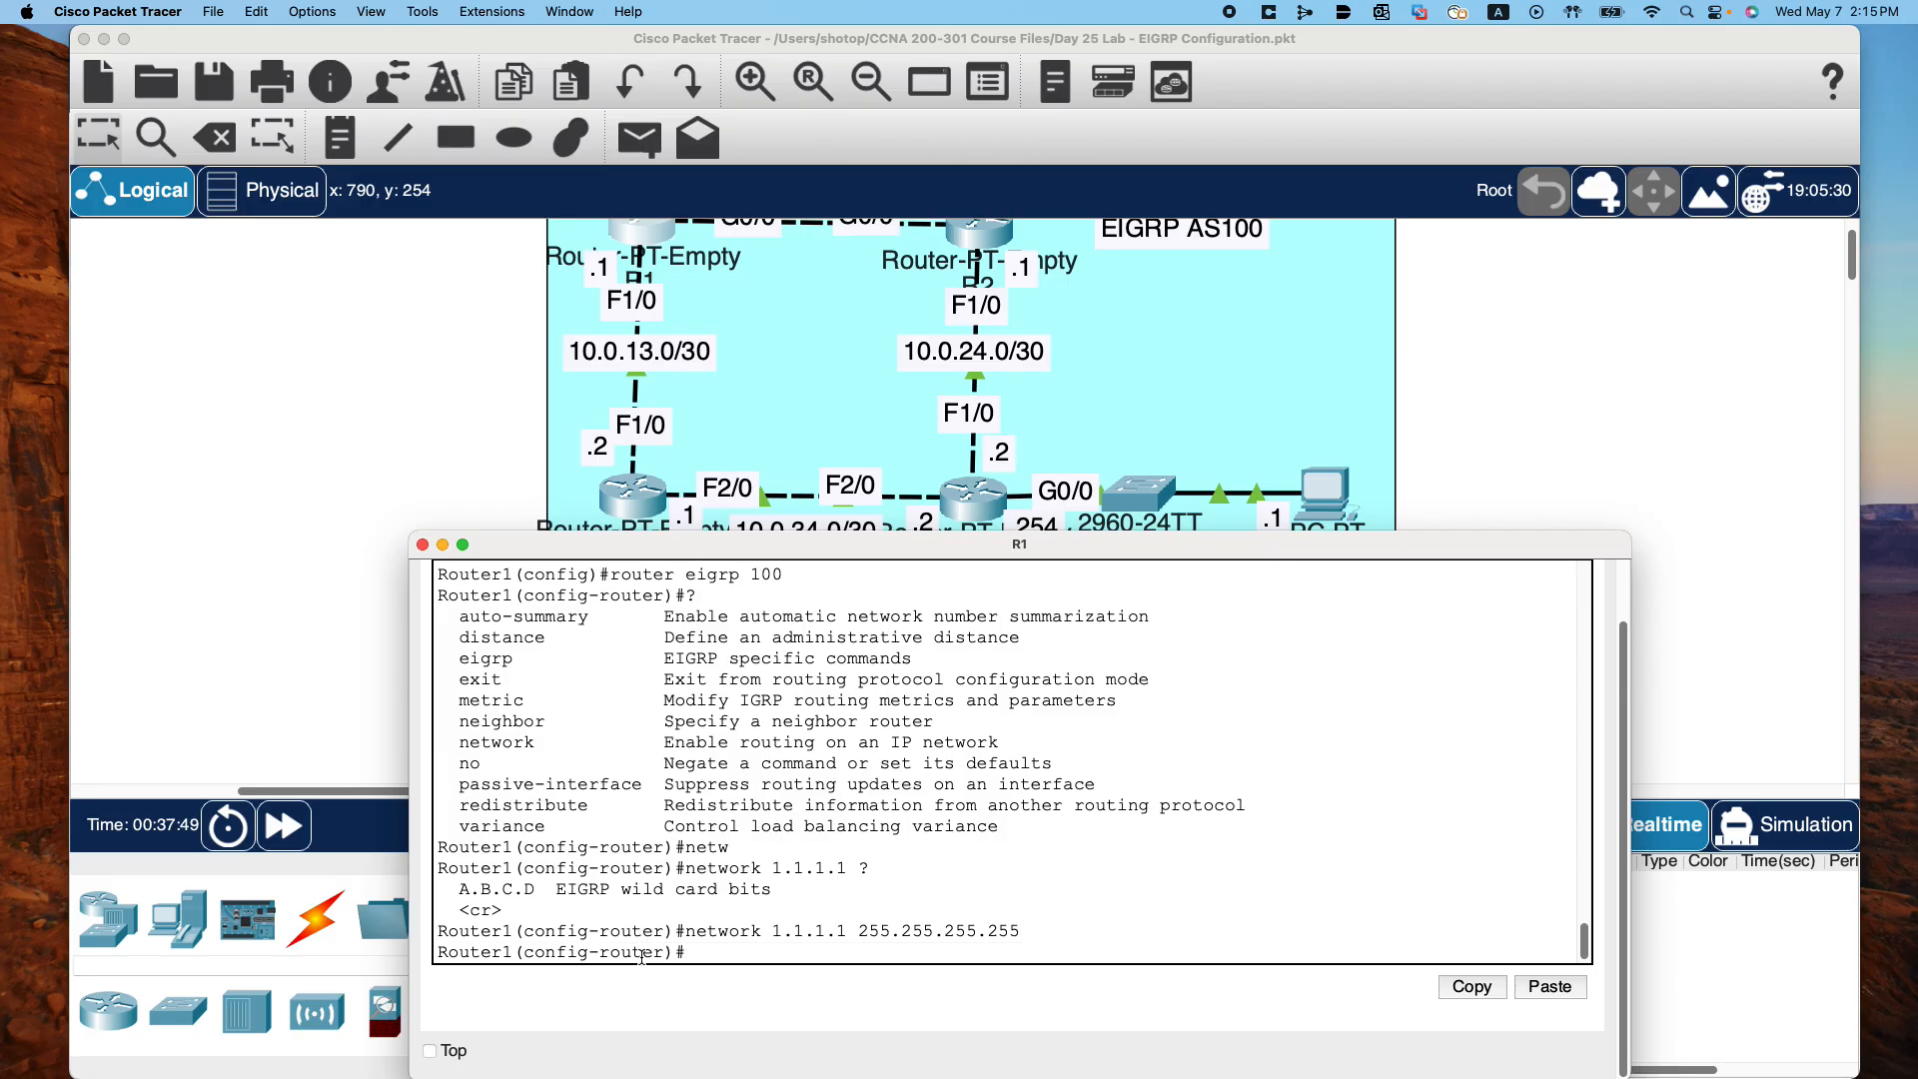
Leave configuration mode on Router1 and run show ip eigrp interfaces to check which interfaces take part in EIGRP
{"action": "type", "text": "exit"}
{"action": "key", "text": "Return"}
{"action": "type", "text": "exit"}
{"action": "key", "text": "Return"}
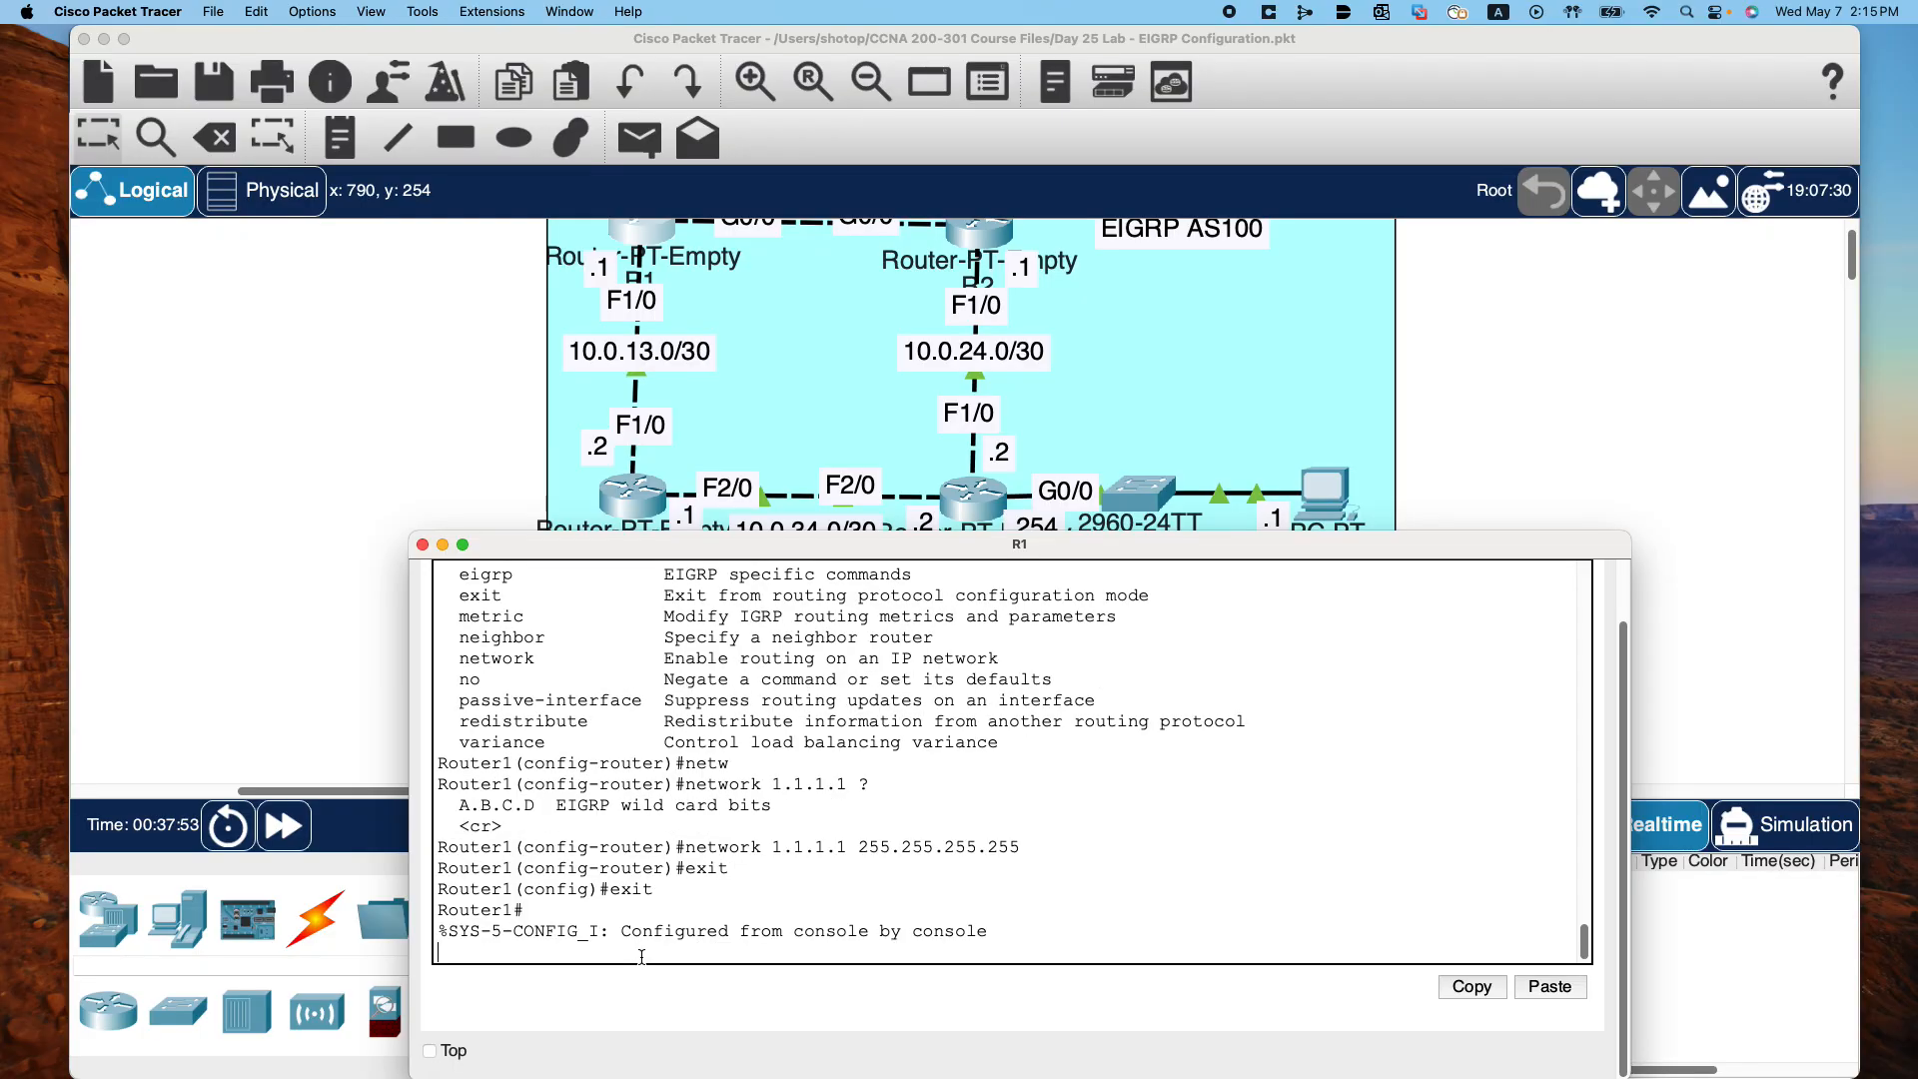
{"action": "type", "text": "conf t"}
{"action": "key", "text": "Up"}
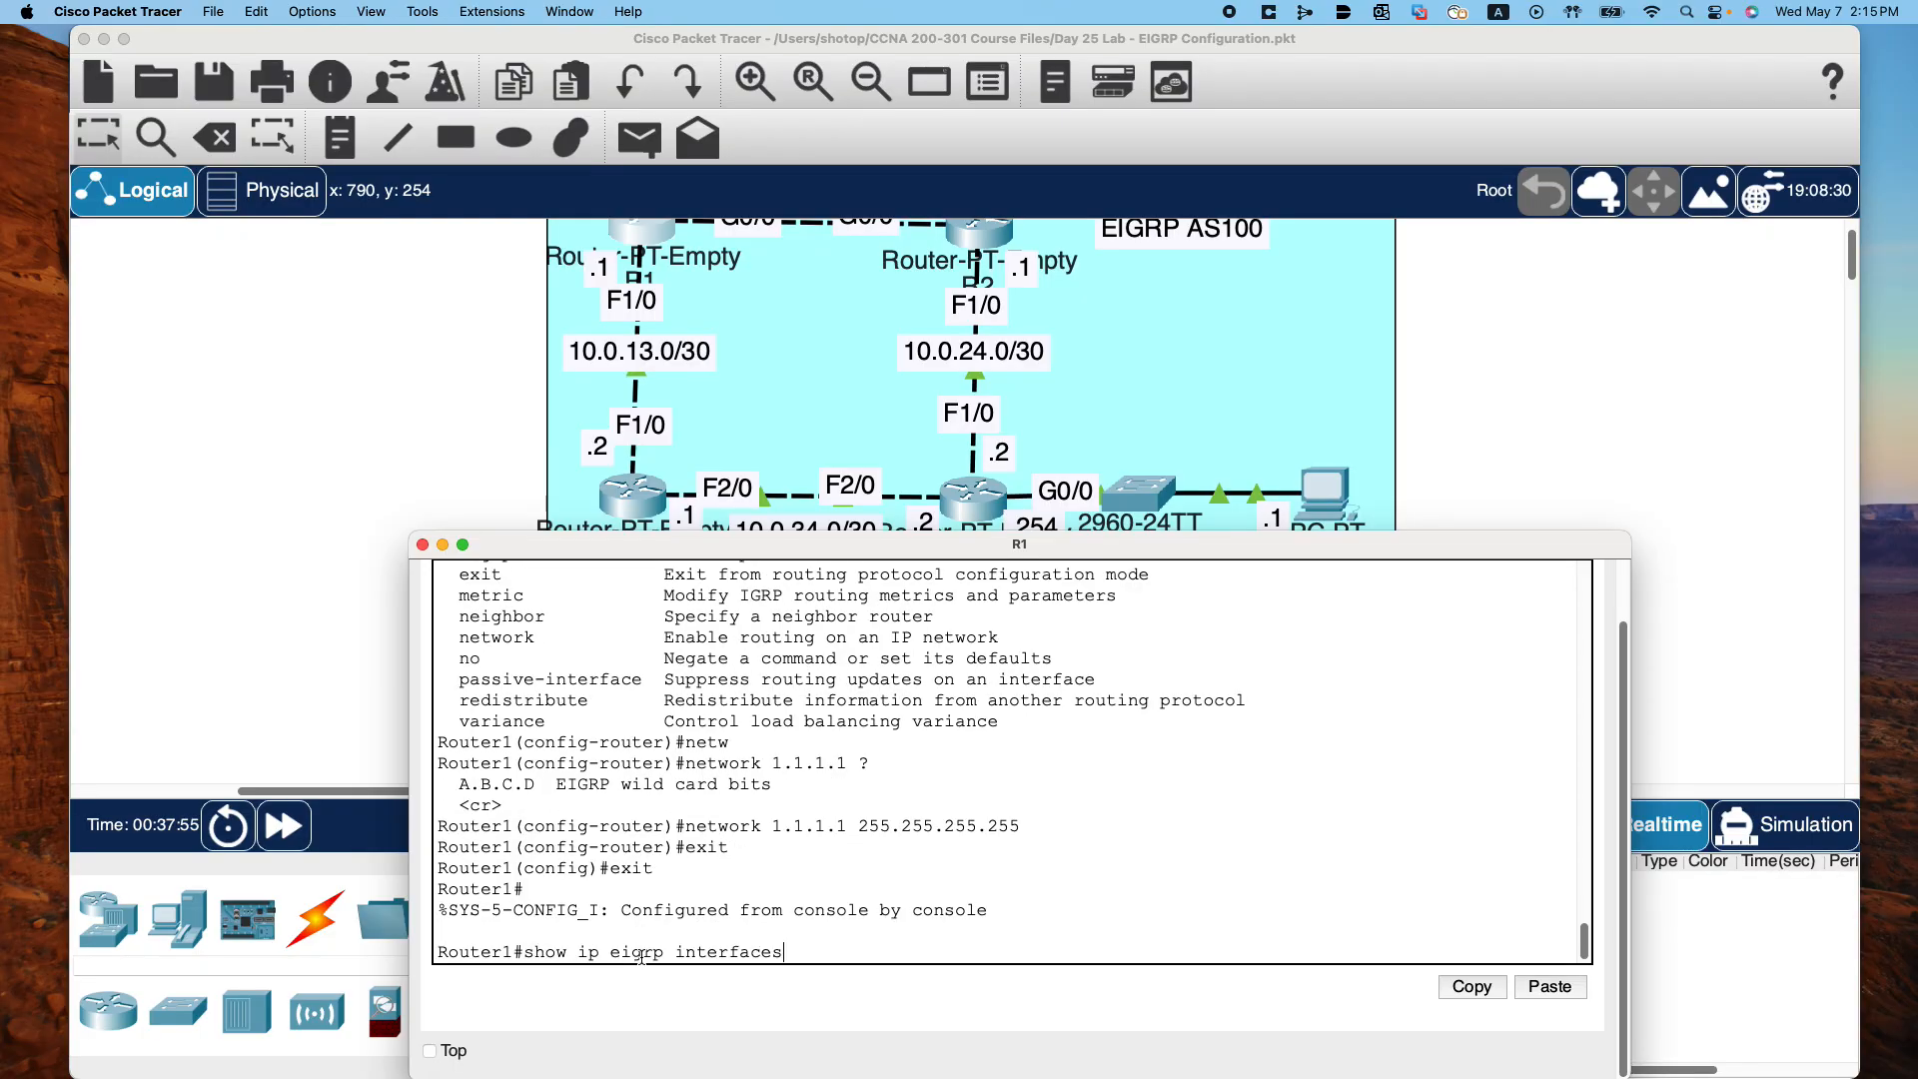
{"action": "key", "text": "Return"}
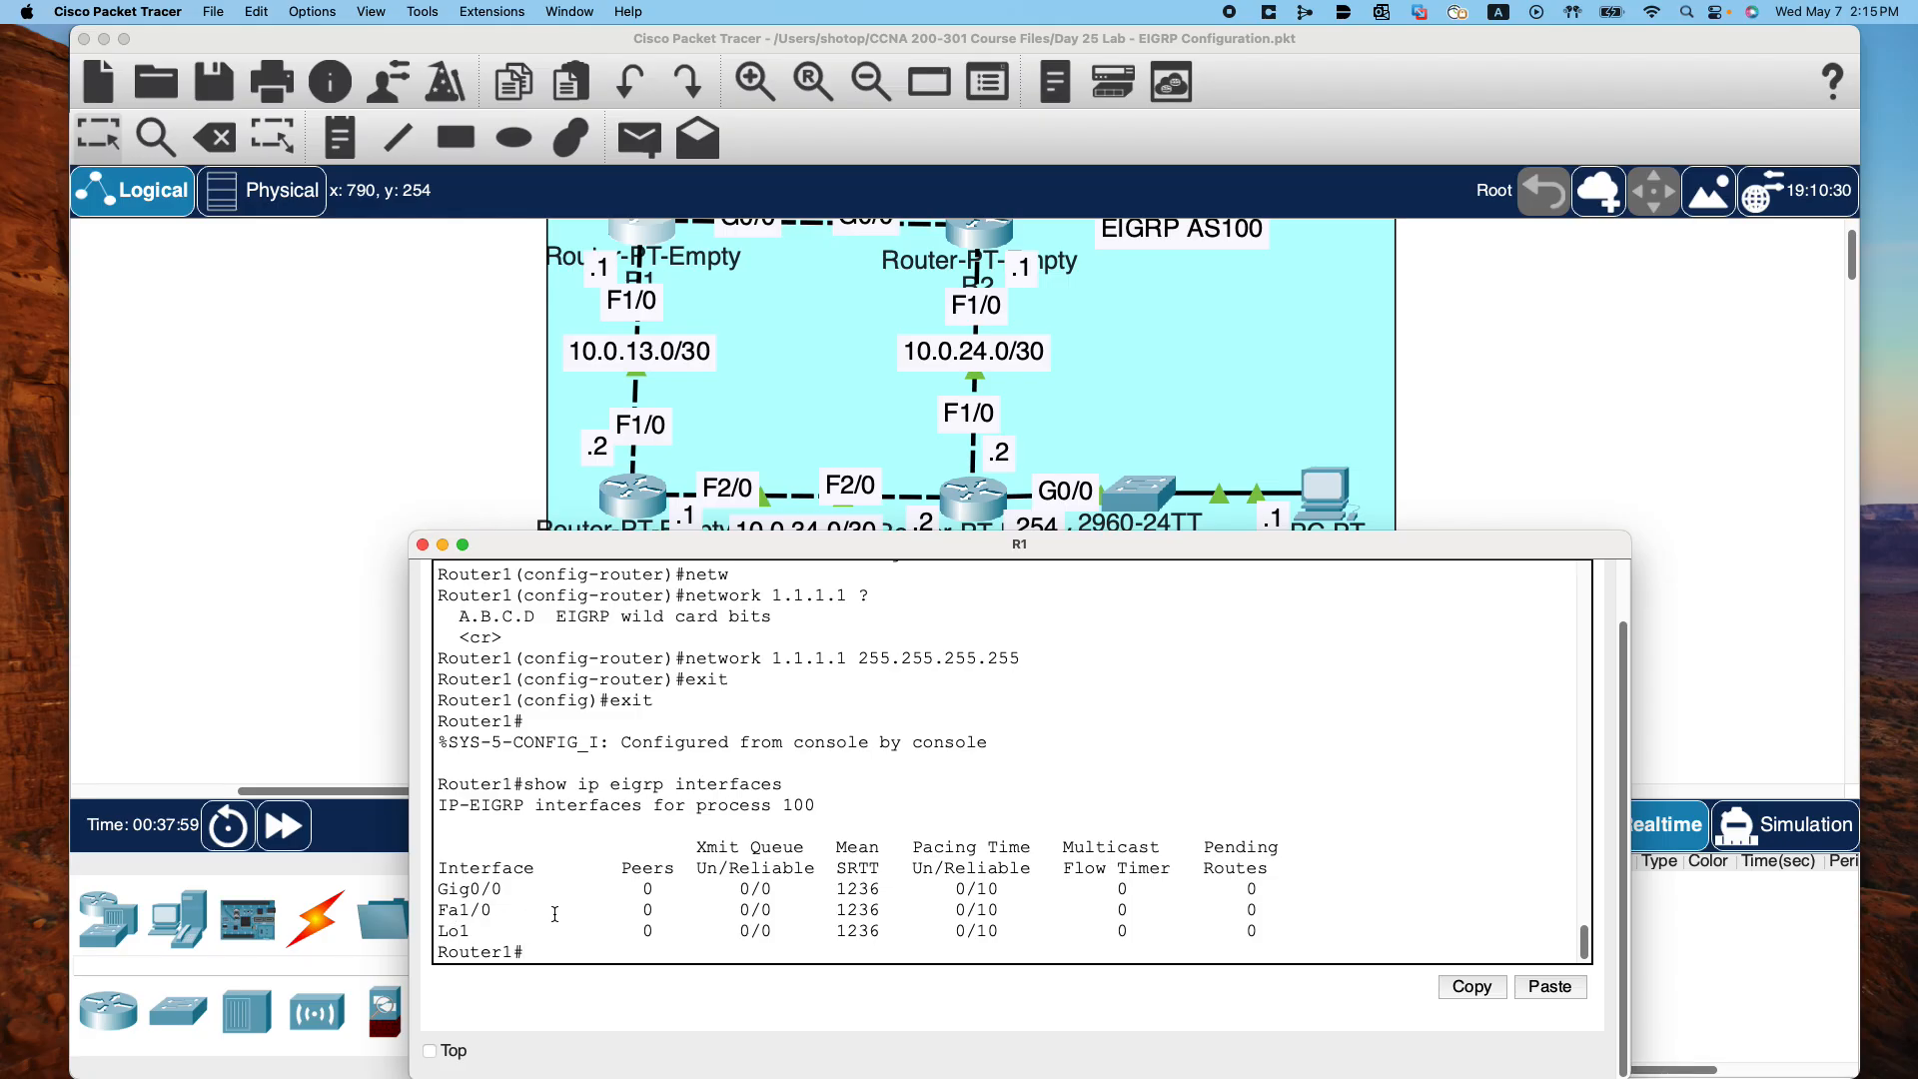
Move the R1 console aside, close it, and review the topology and the lab's instructions on EIGRP and passive interfaces
{"action": "mouse_move", "coordinate": [592, 540]}
{"action": "left_mouse_down"}
{"action": "mouse_move", "coordinate": [605, 574]}
{"action": "mouse_move", "coordinate": [617, 565]}
{"action": "left_mouse_up"}
{"action": "scroll", "coordinate": [799, 414], "scroll_direction": "up", "scroll_amount": 2}
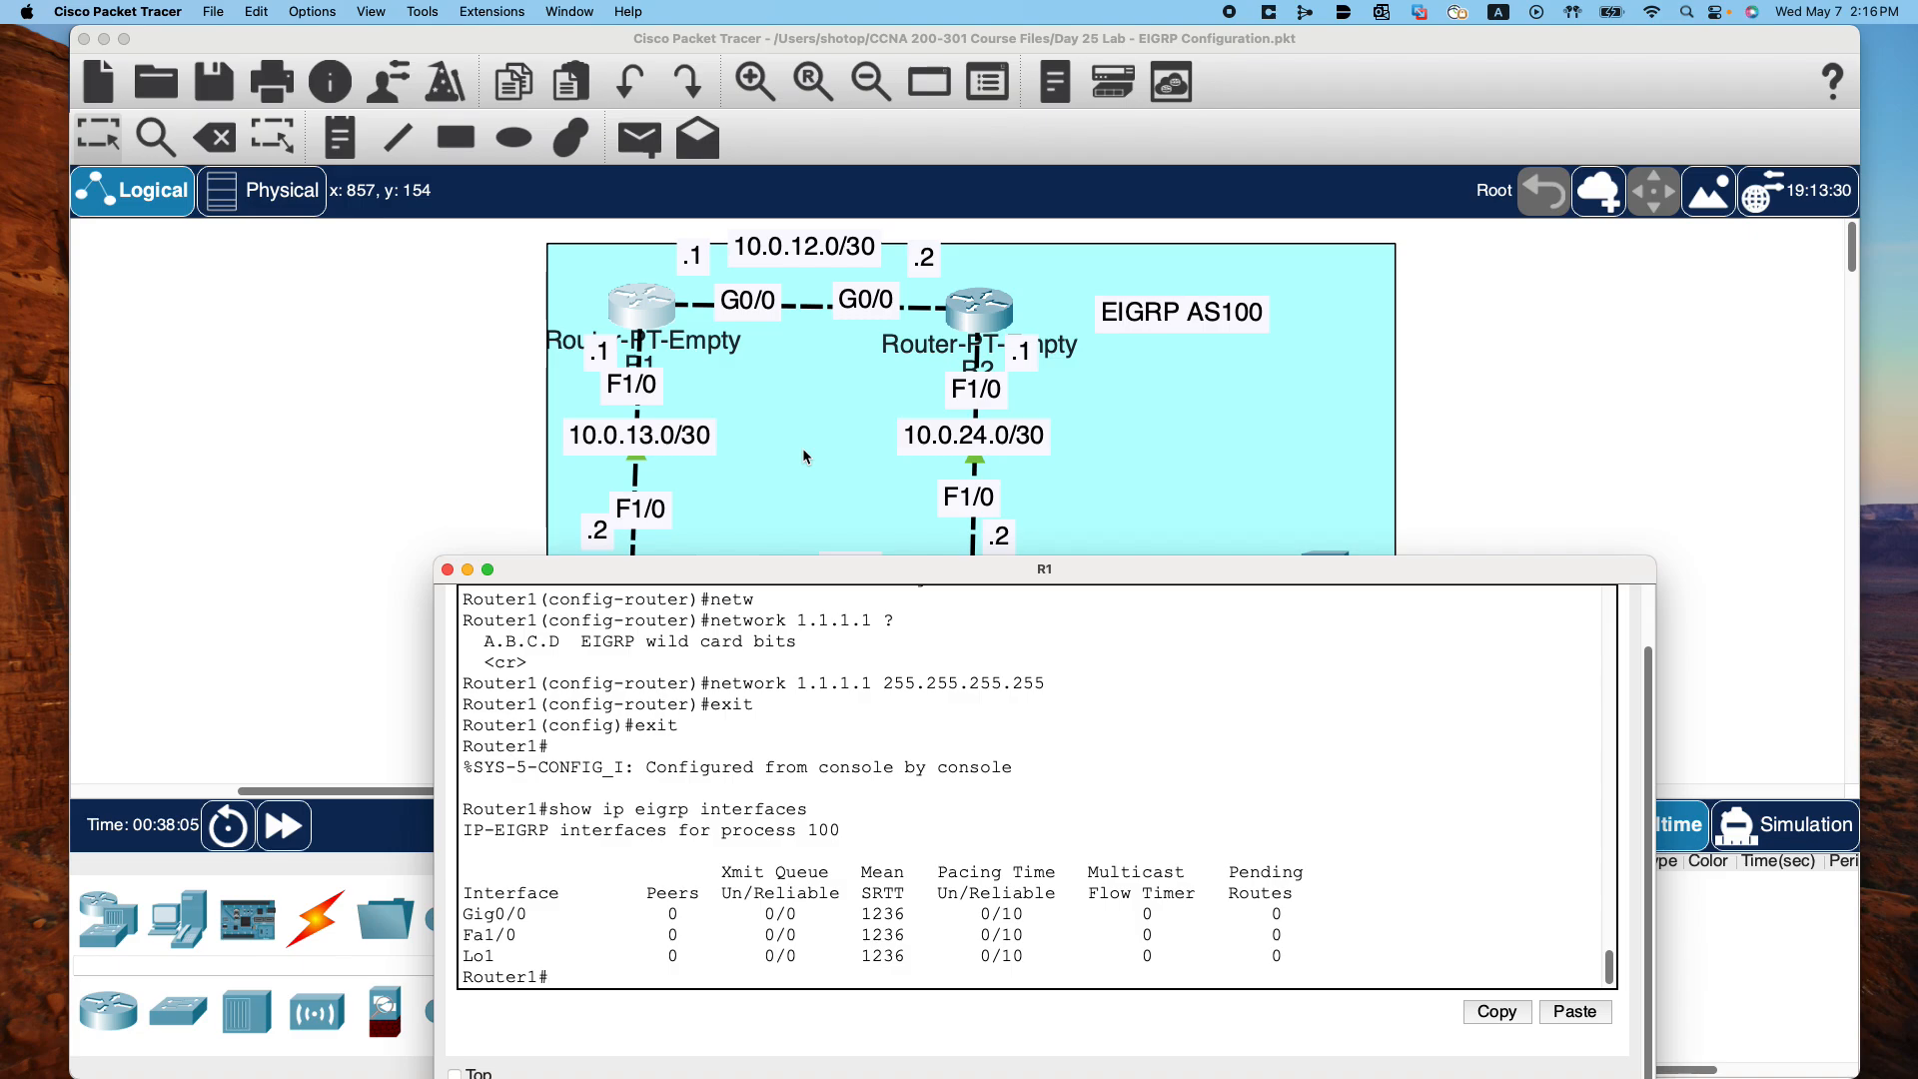
{"action": "scroll", "coordinate": [804, 455], "scroll_direction": "down", "scroll_amount": 2}
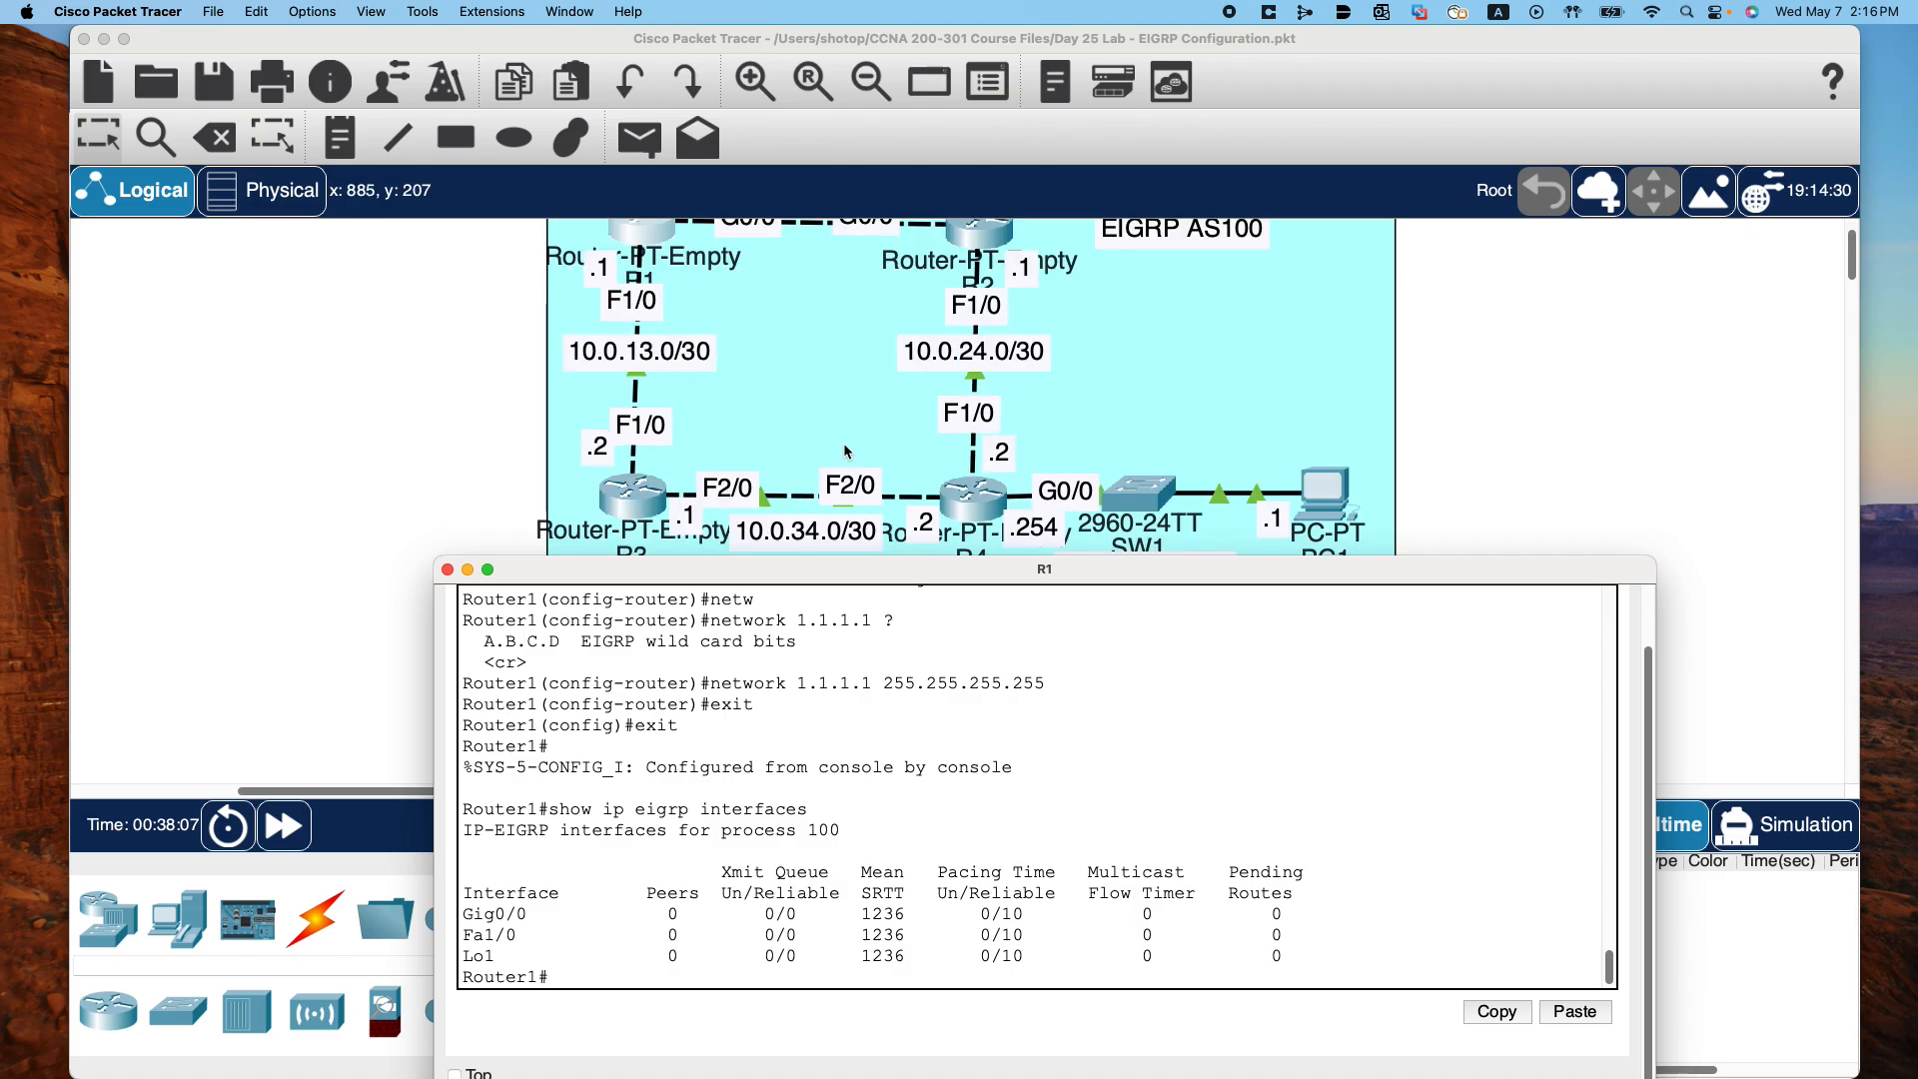
{"action": "scroll", "coordinate": [844, 450], "scroll_direction": "up", "scroll_amount": 2}
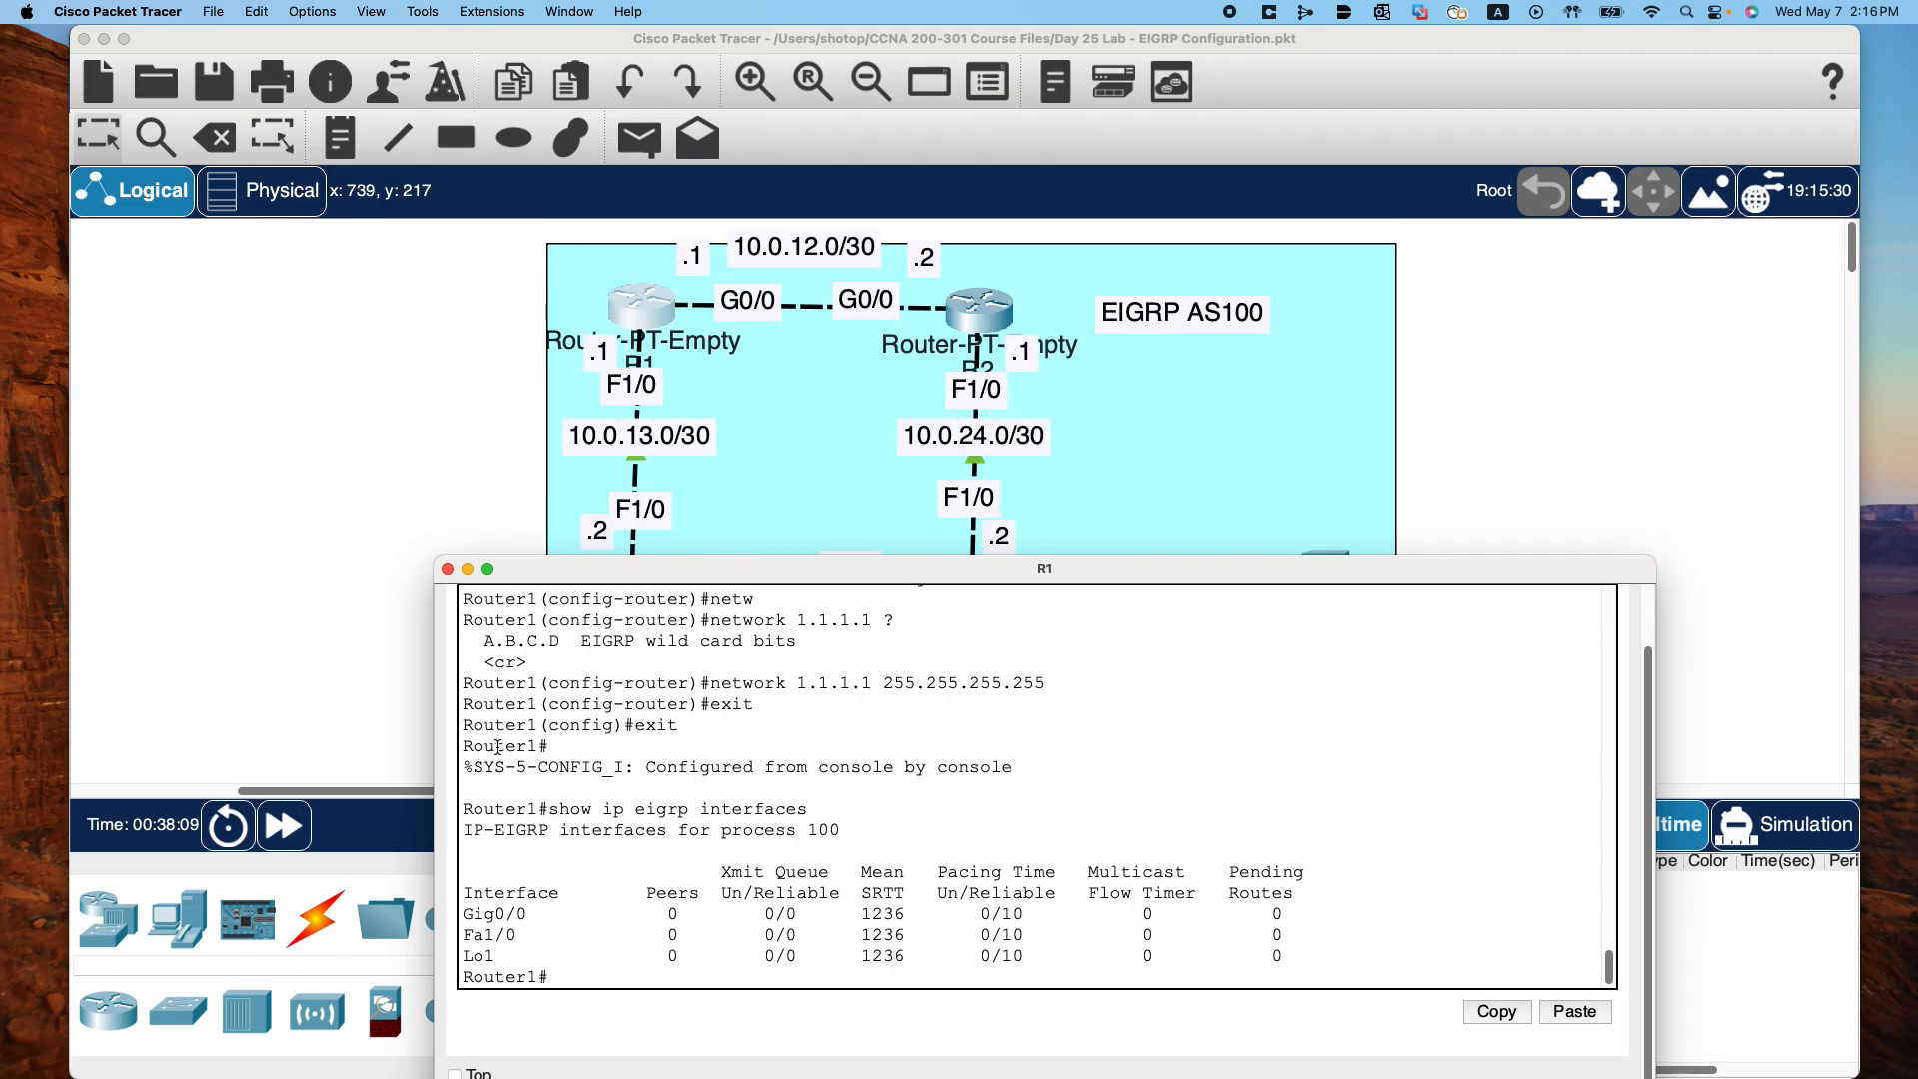
{"action": "left_click", "coordinate": [447, 570]}
{"action": "scroll", "coordinate": [553, 628], "scroll_direction": "down", "scroll_amount": 3}
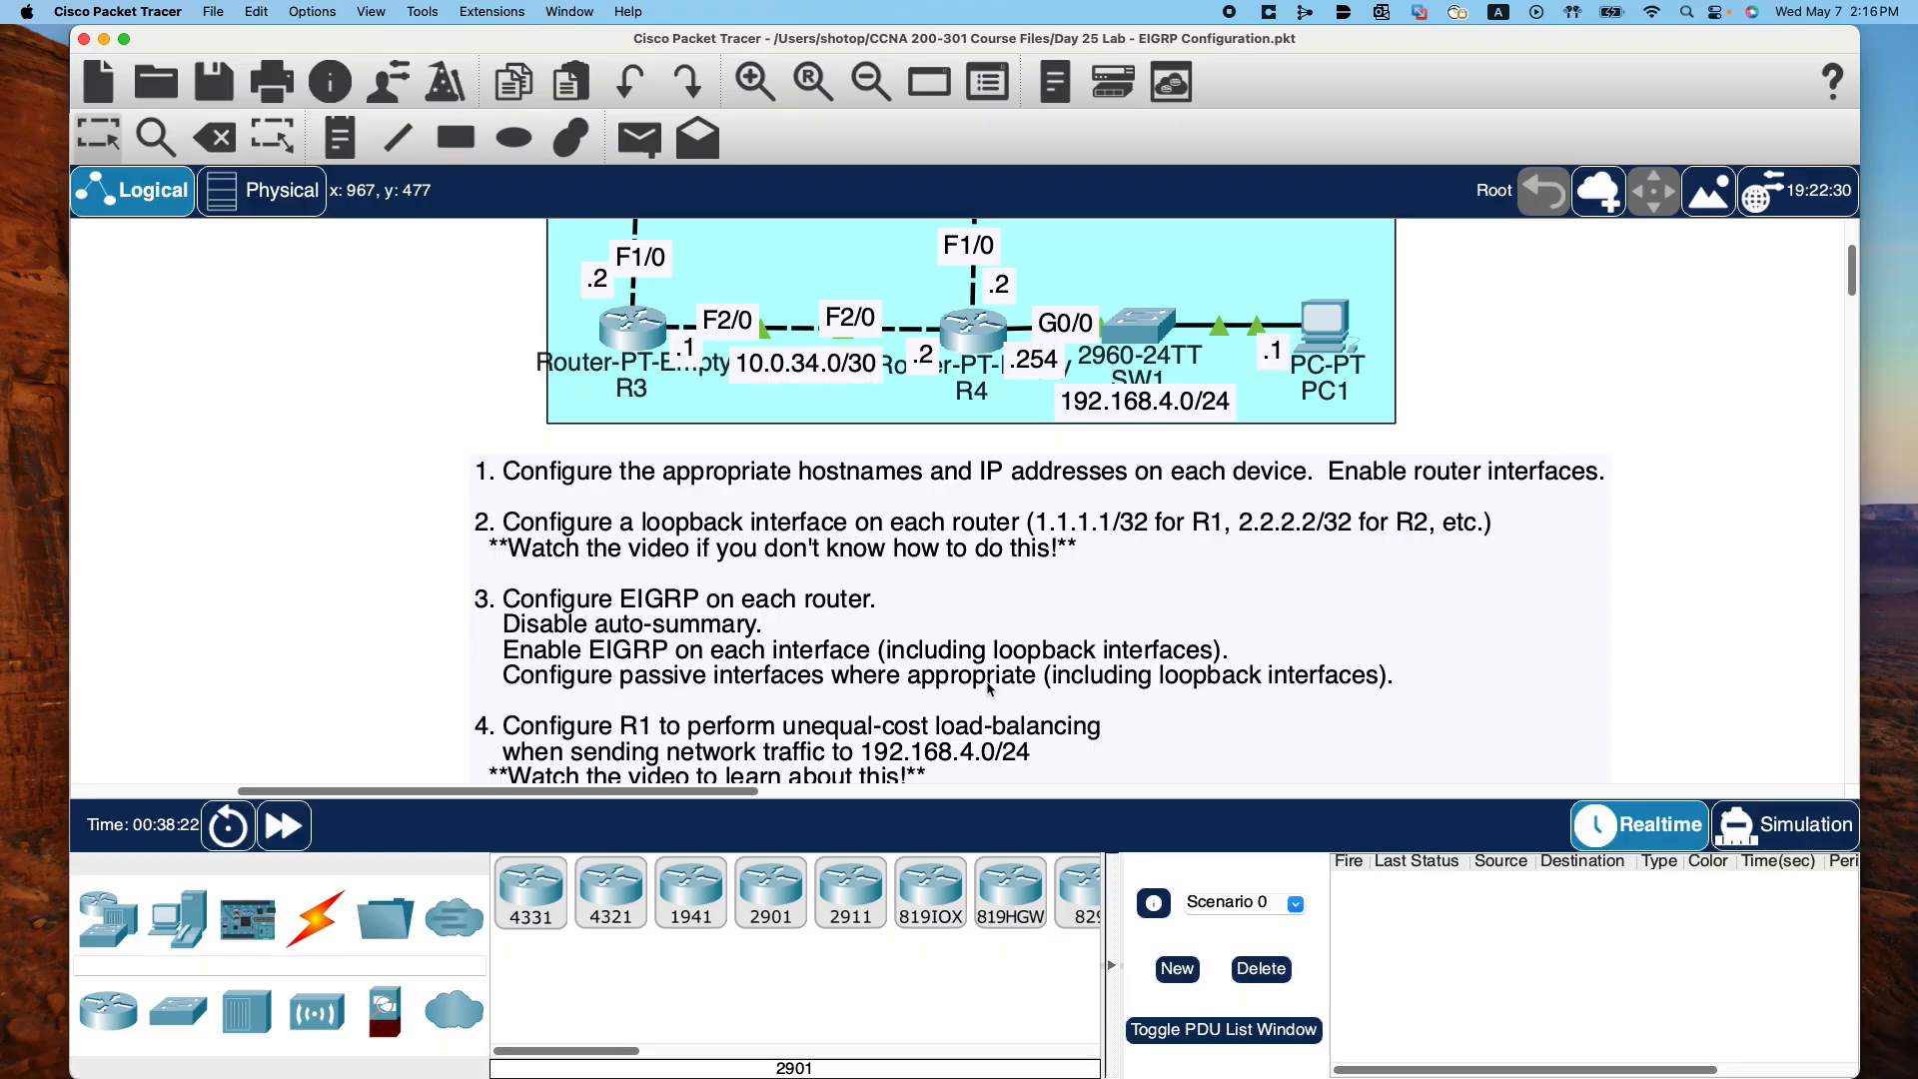
{"action": "scroll", "coordinate": [1230, 684], "scroll_direction": "up", "scroll_amount": 2}
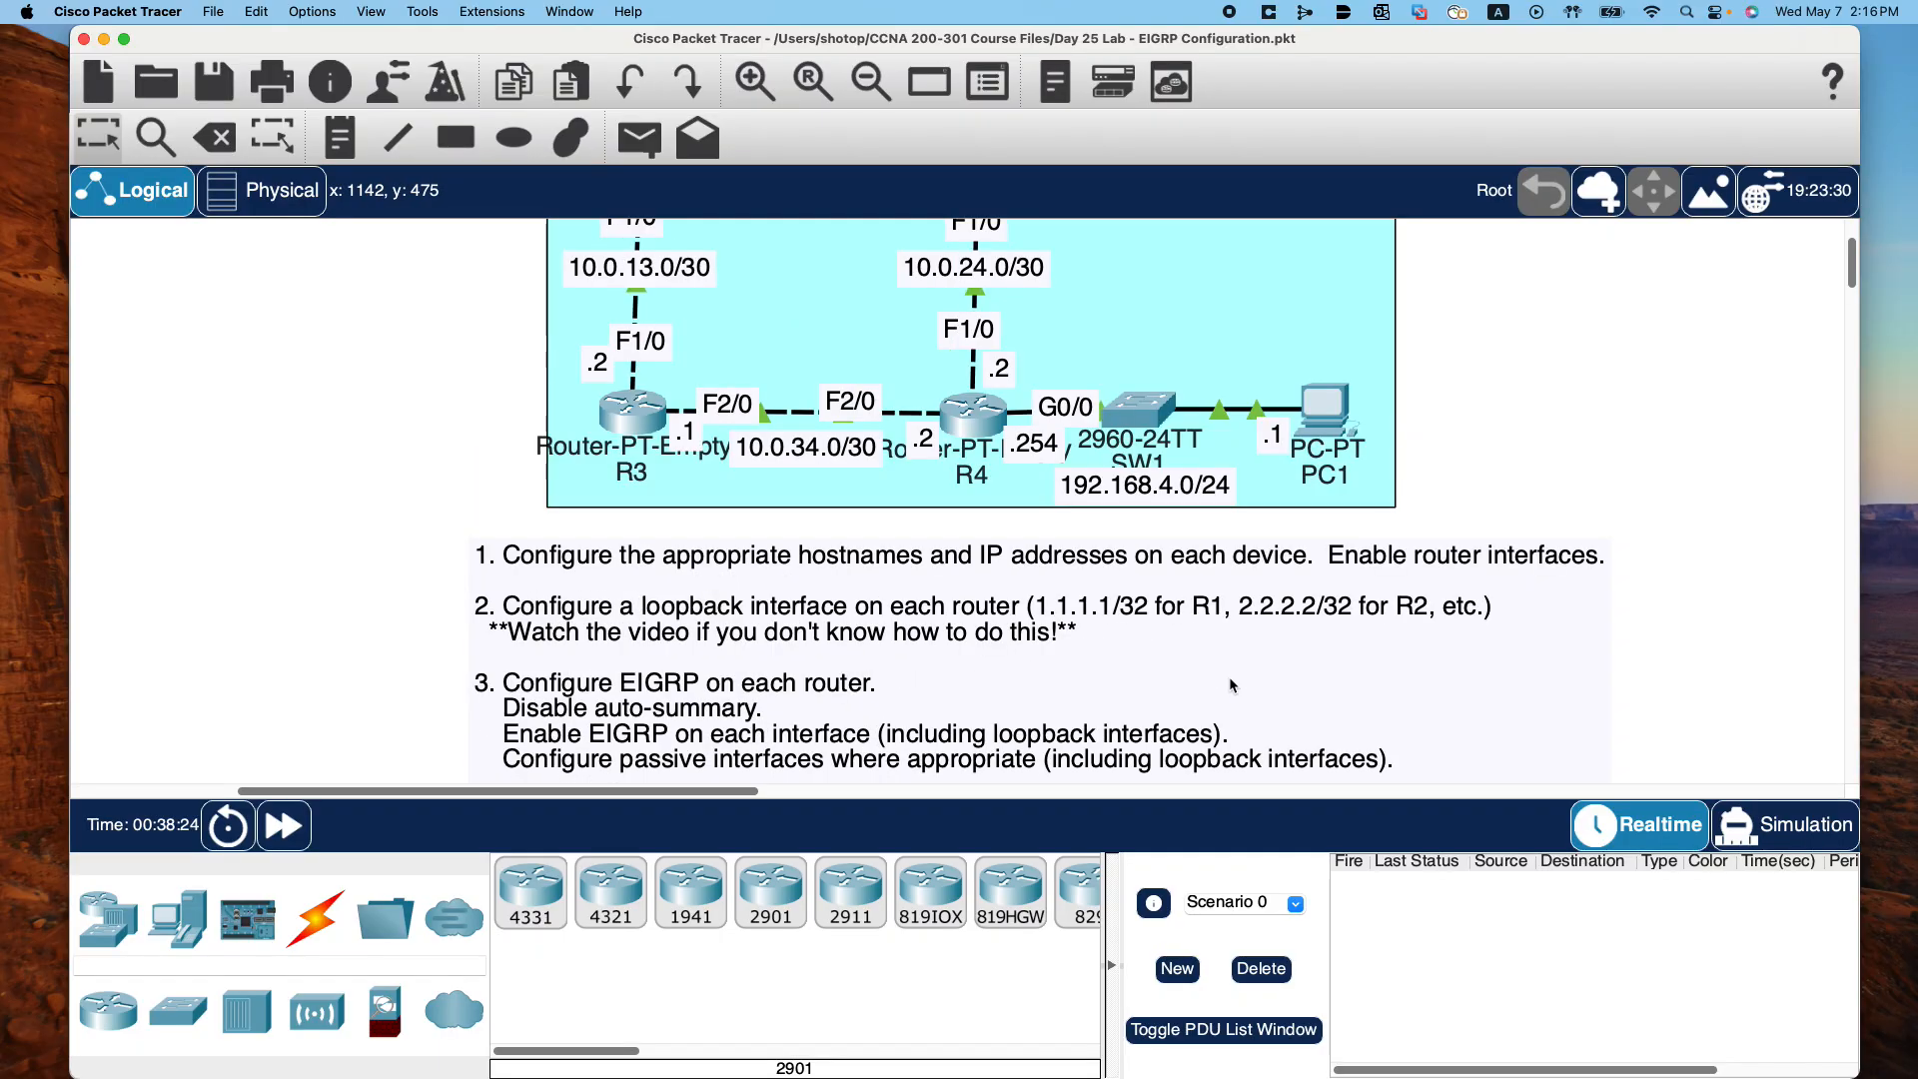
{"action": "scroll", "coordinate": [1230, 684], "scroll_direction": "up", "scroll_amount": 4}
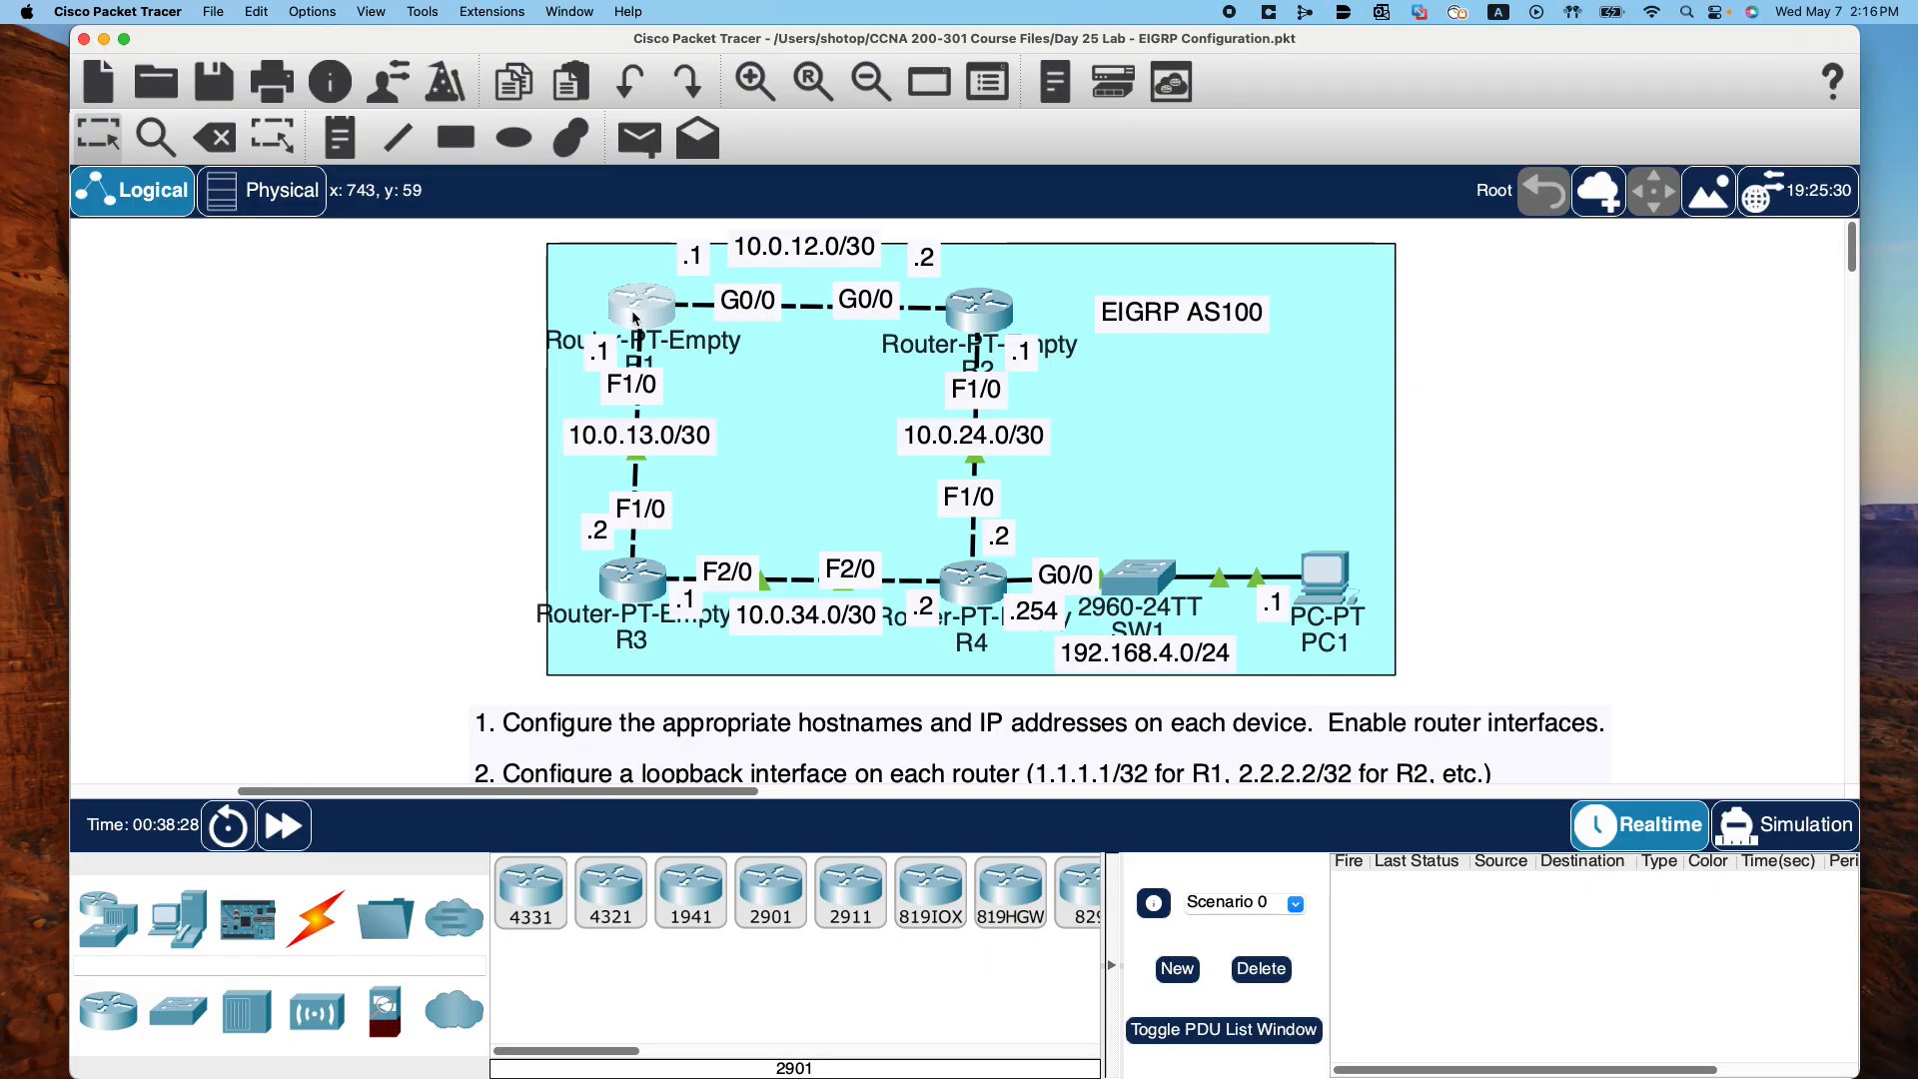
{"action": "scroll", "coordinate": [640, 329], "scroll_direction": "down", "scroll_amount": 6}
{"action": "scroll", "coordinate": [943, 598], "scroll_direction": "up", "scroll_amount": 4}
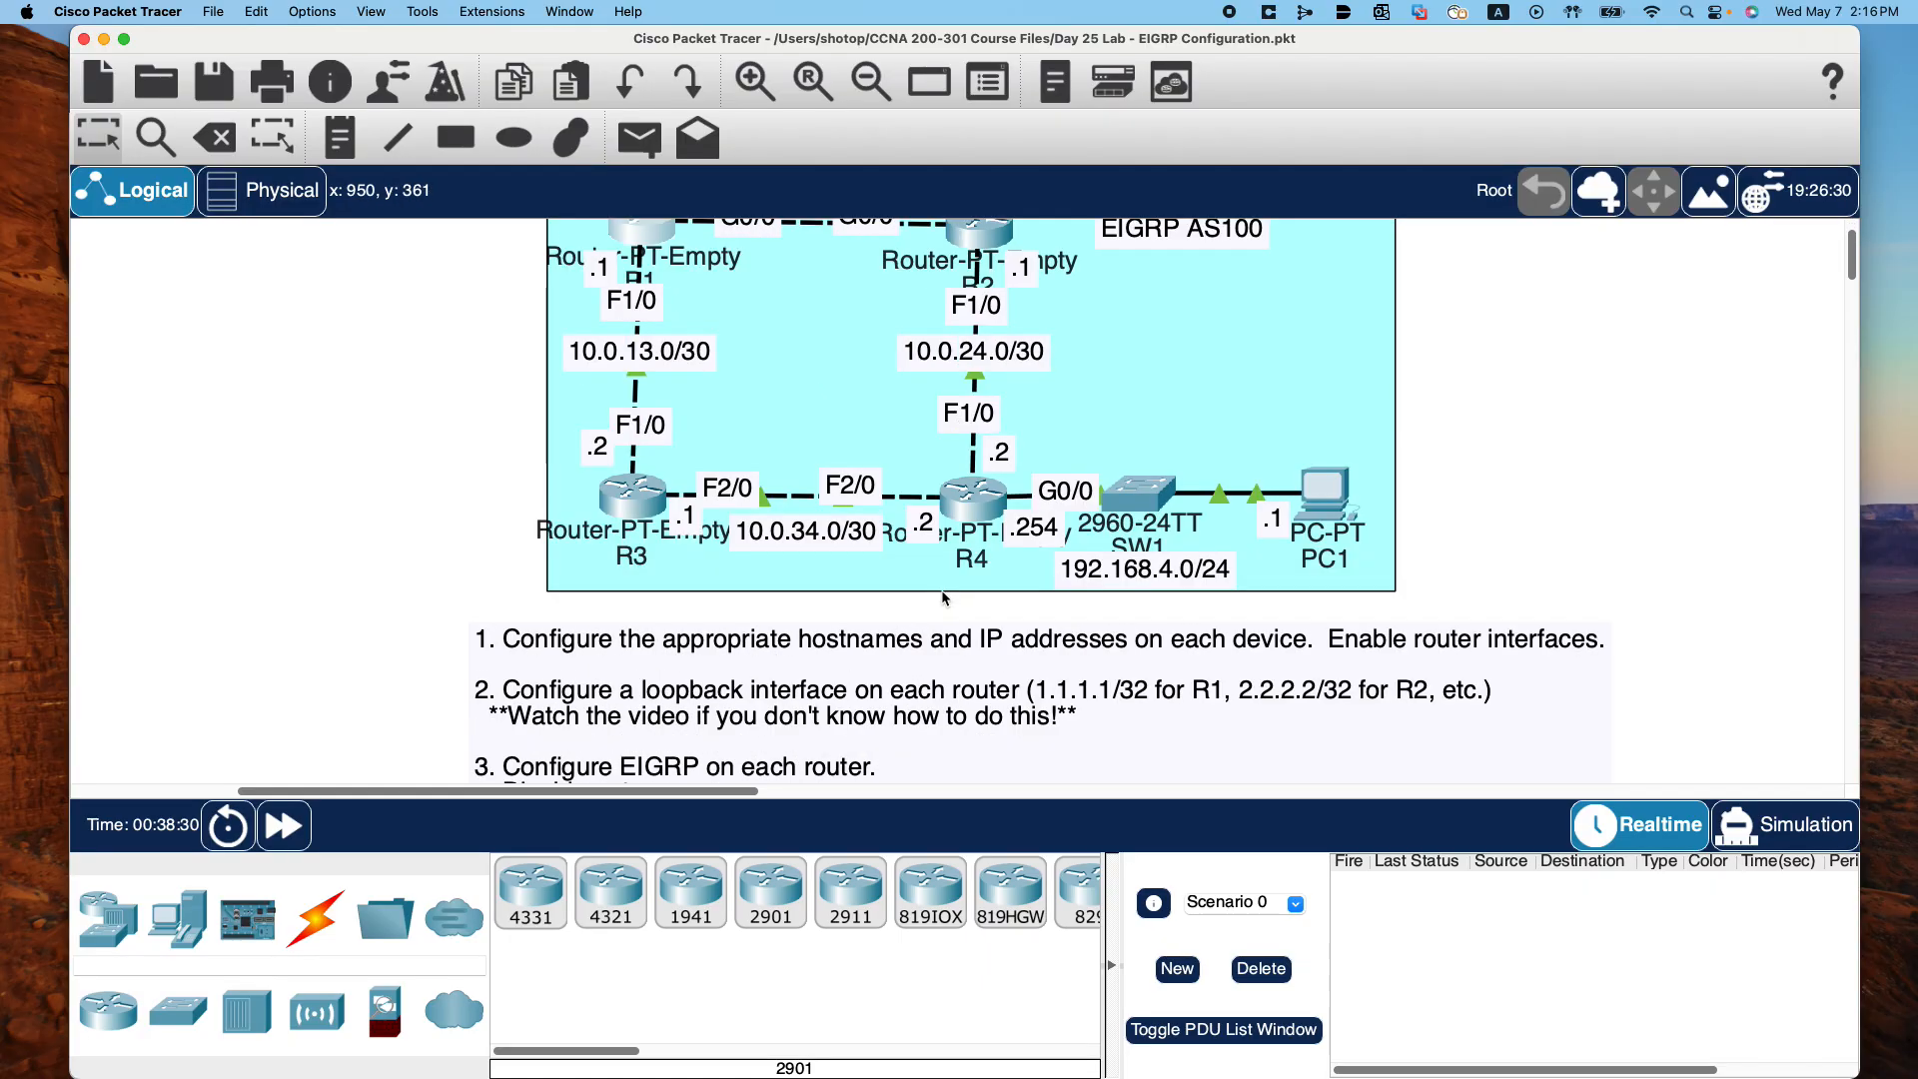
{"action": "scroll", "coordinate": [943, 597], "scroll_direction": "up", "scroll_amount": 2}
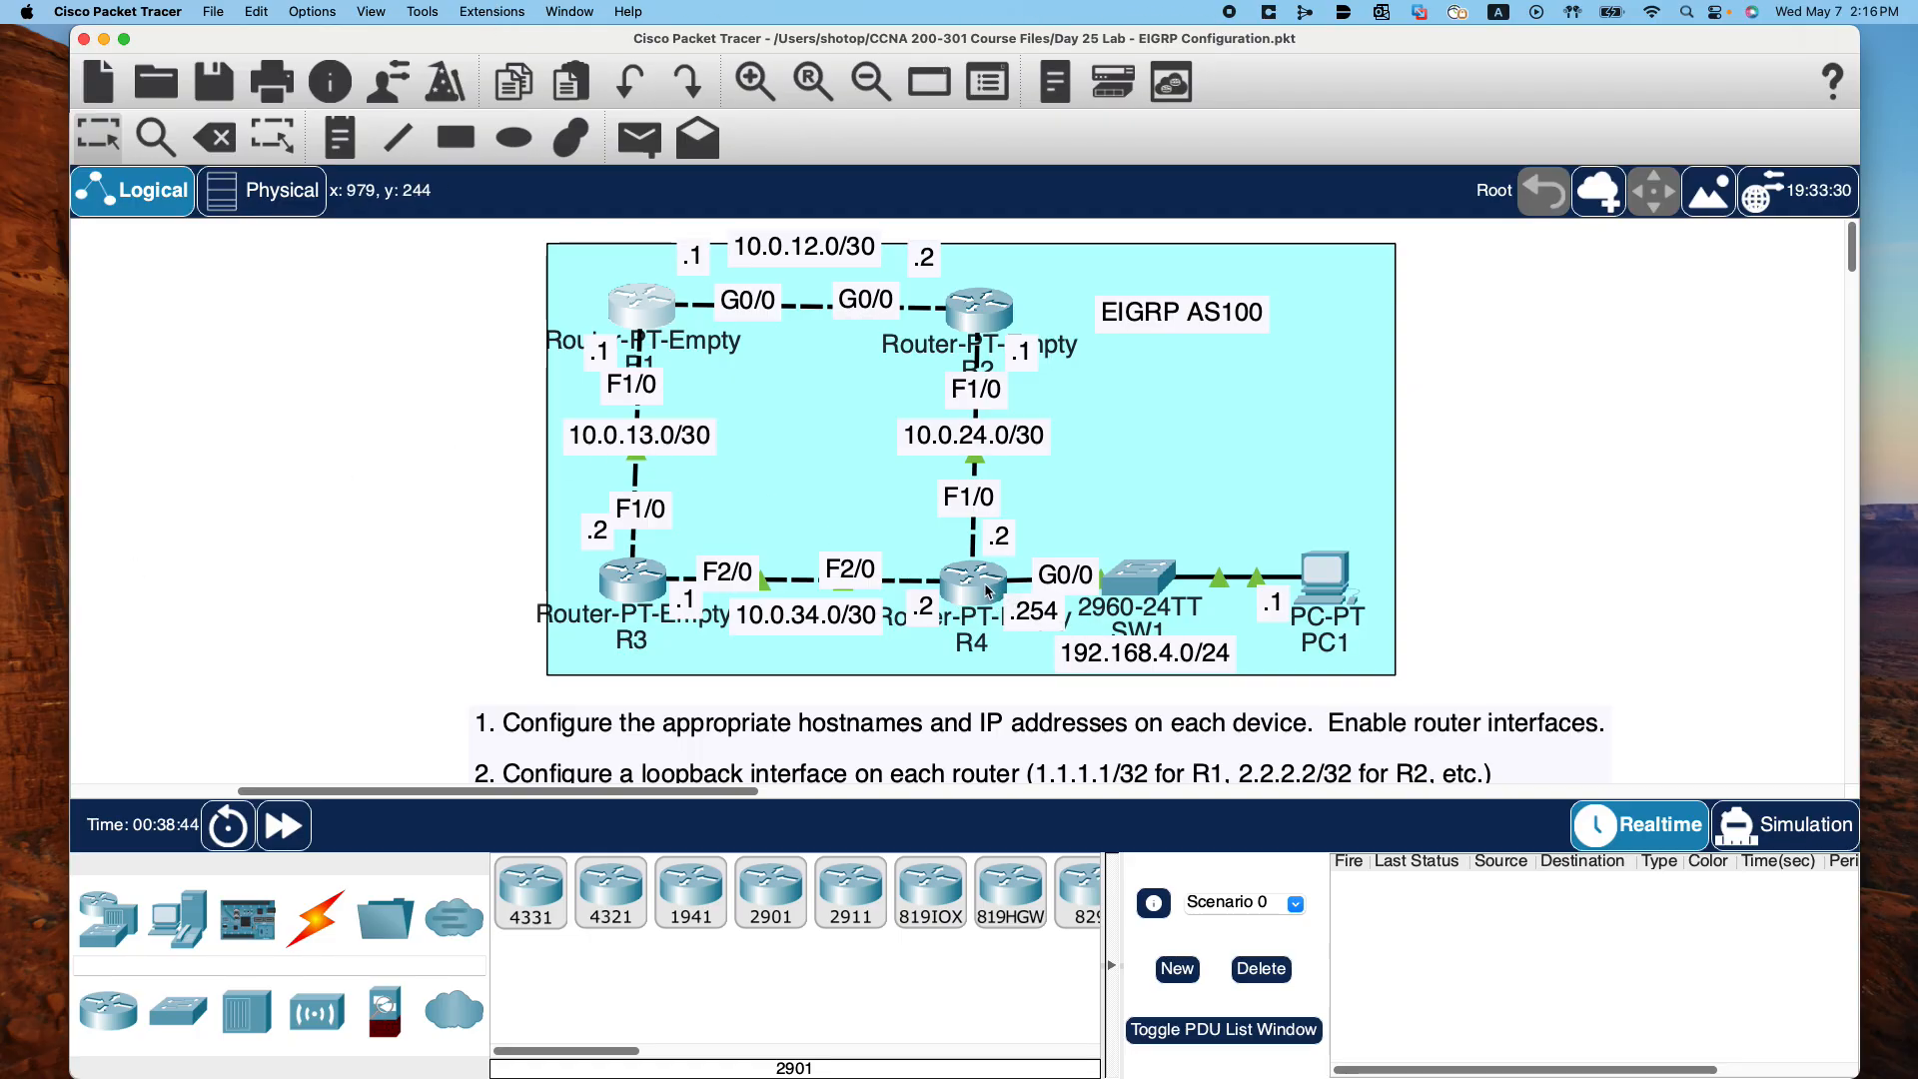
{"action": "mouse_move", "coordinate": [987, 591]}
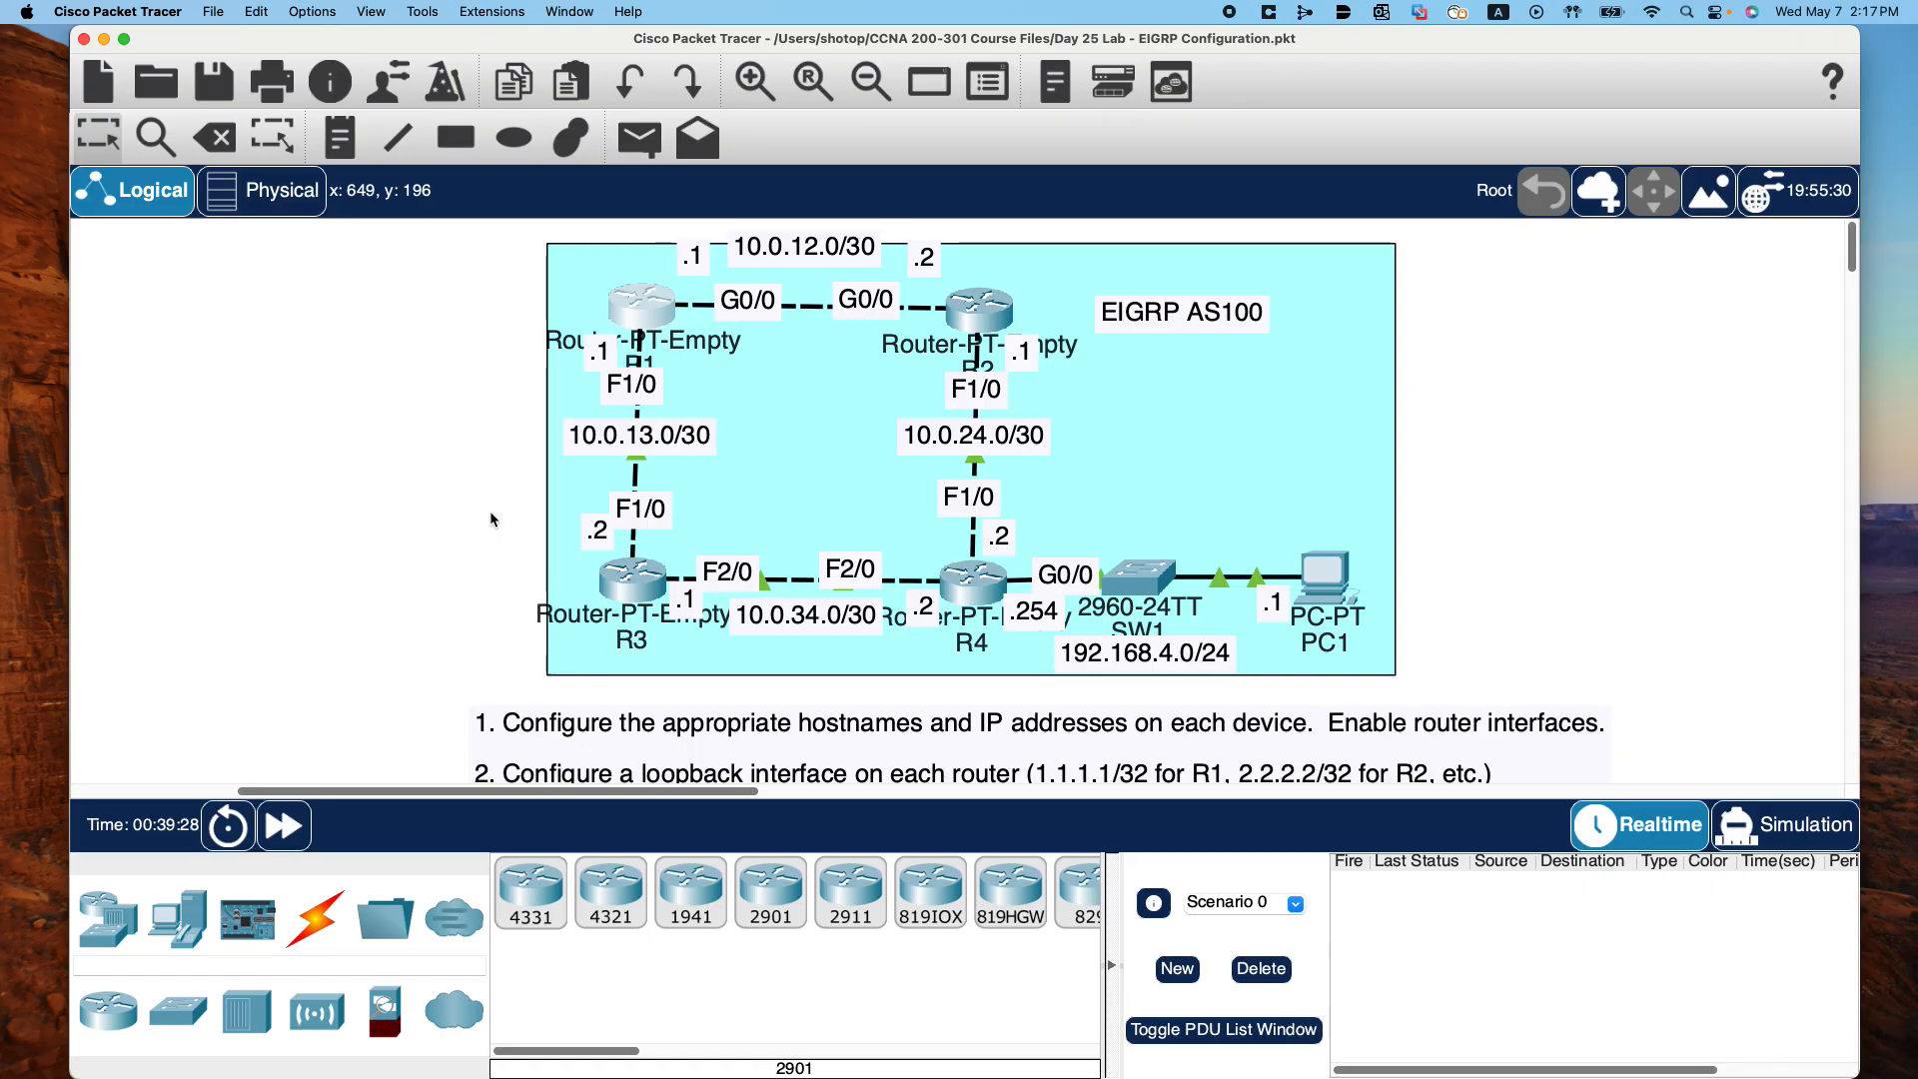
Reopen R1's command line, enter global configuration mode, and open router eigrp 100, listing its available commands
{"action": "left_click", "coordinate": [652, 305]}
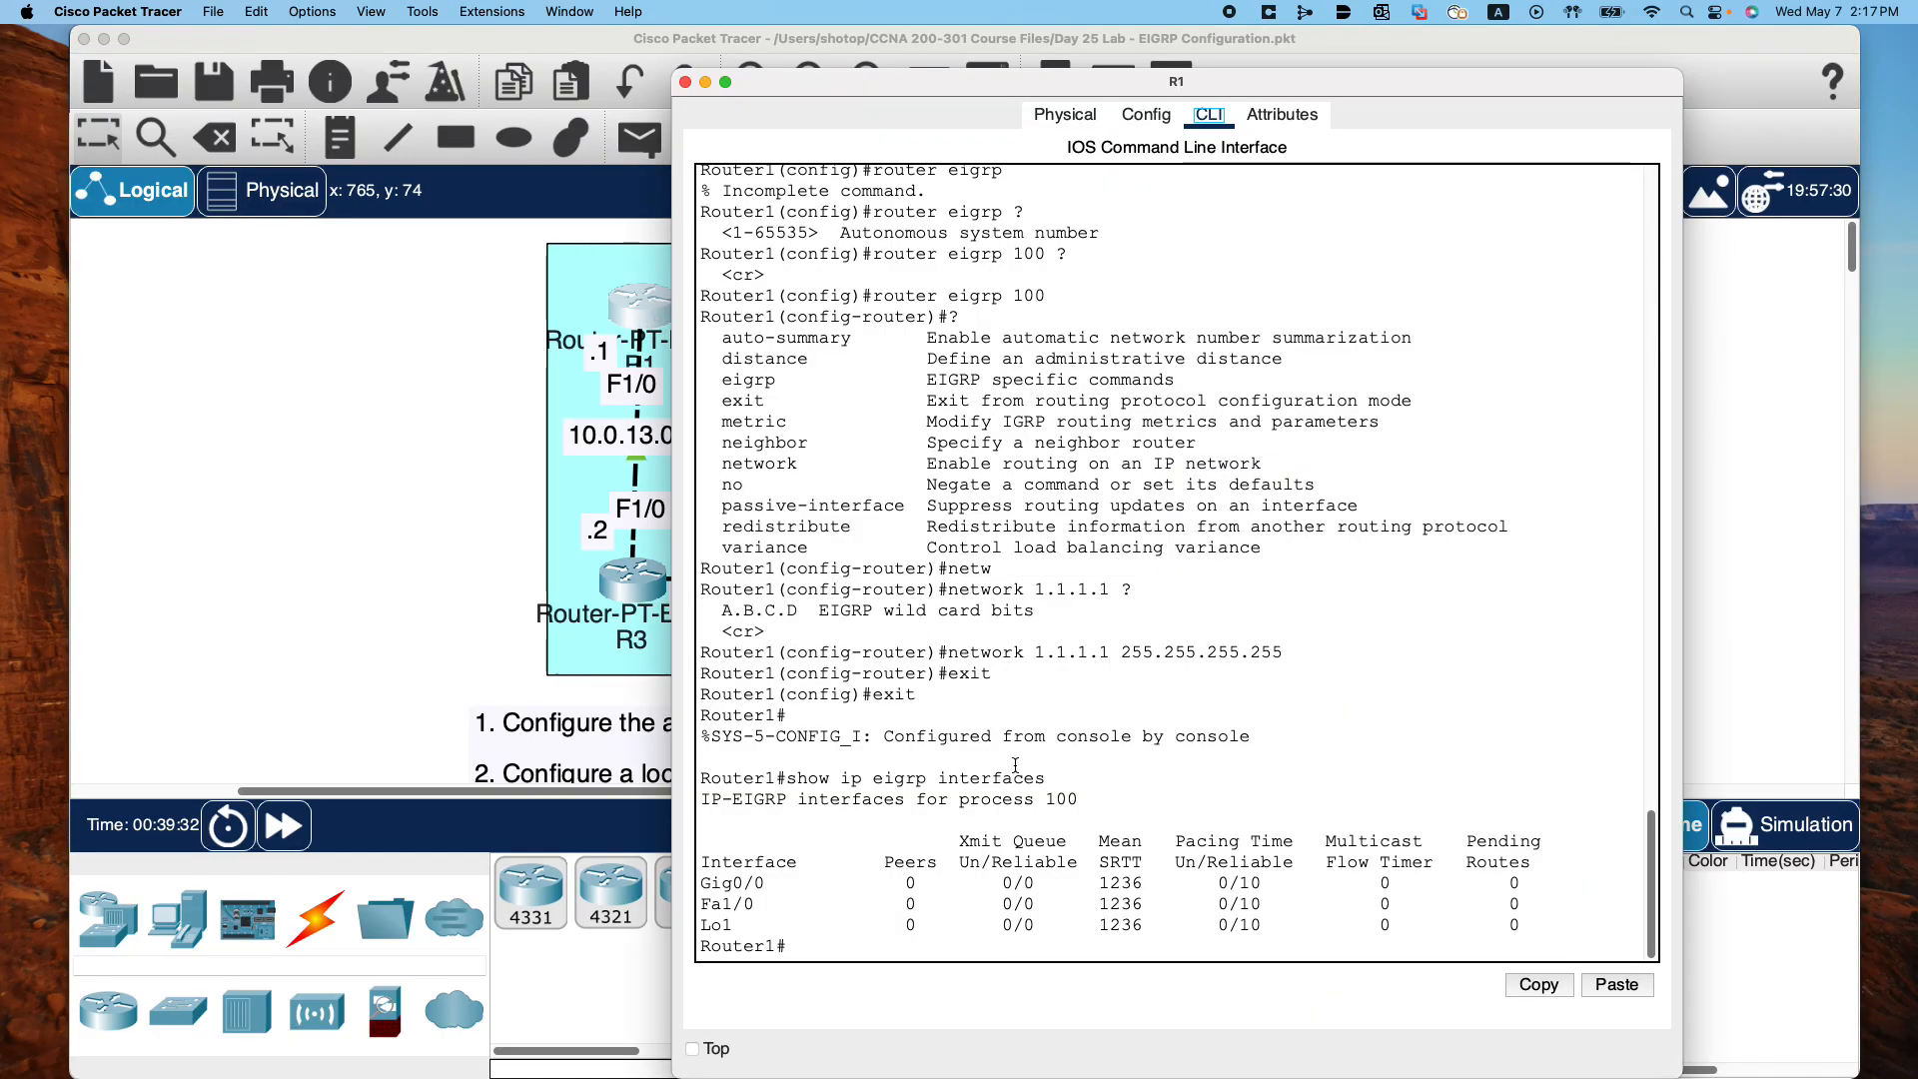
{"action": "left_click", "coordinate": [952, 954]}
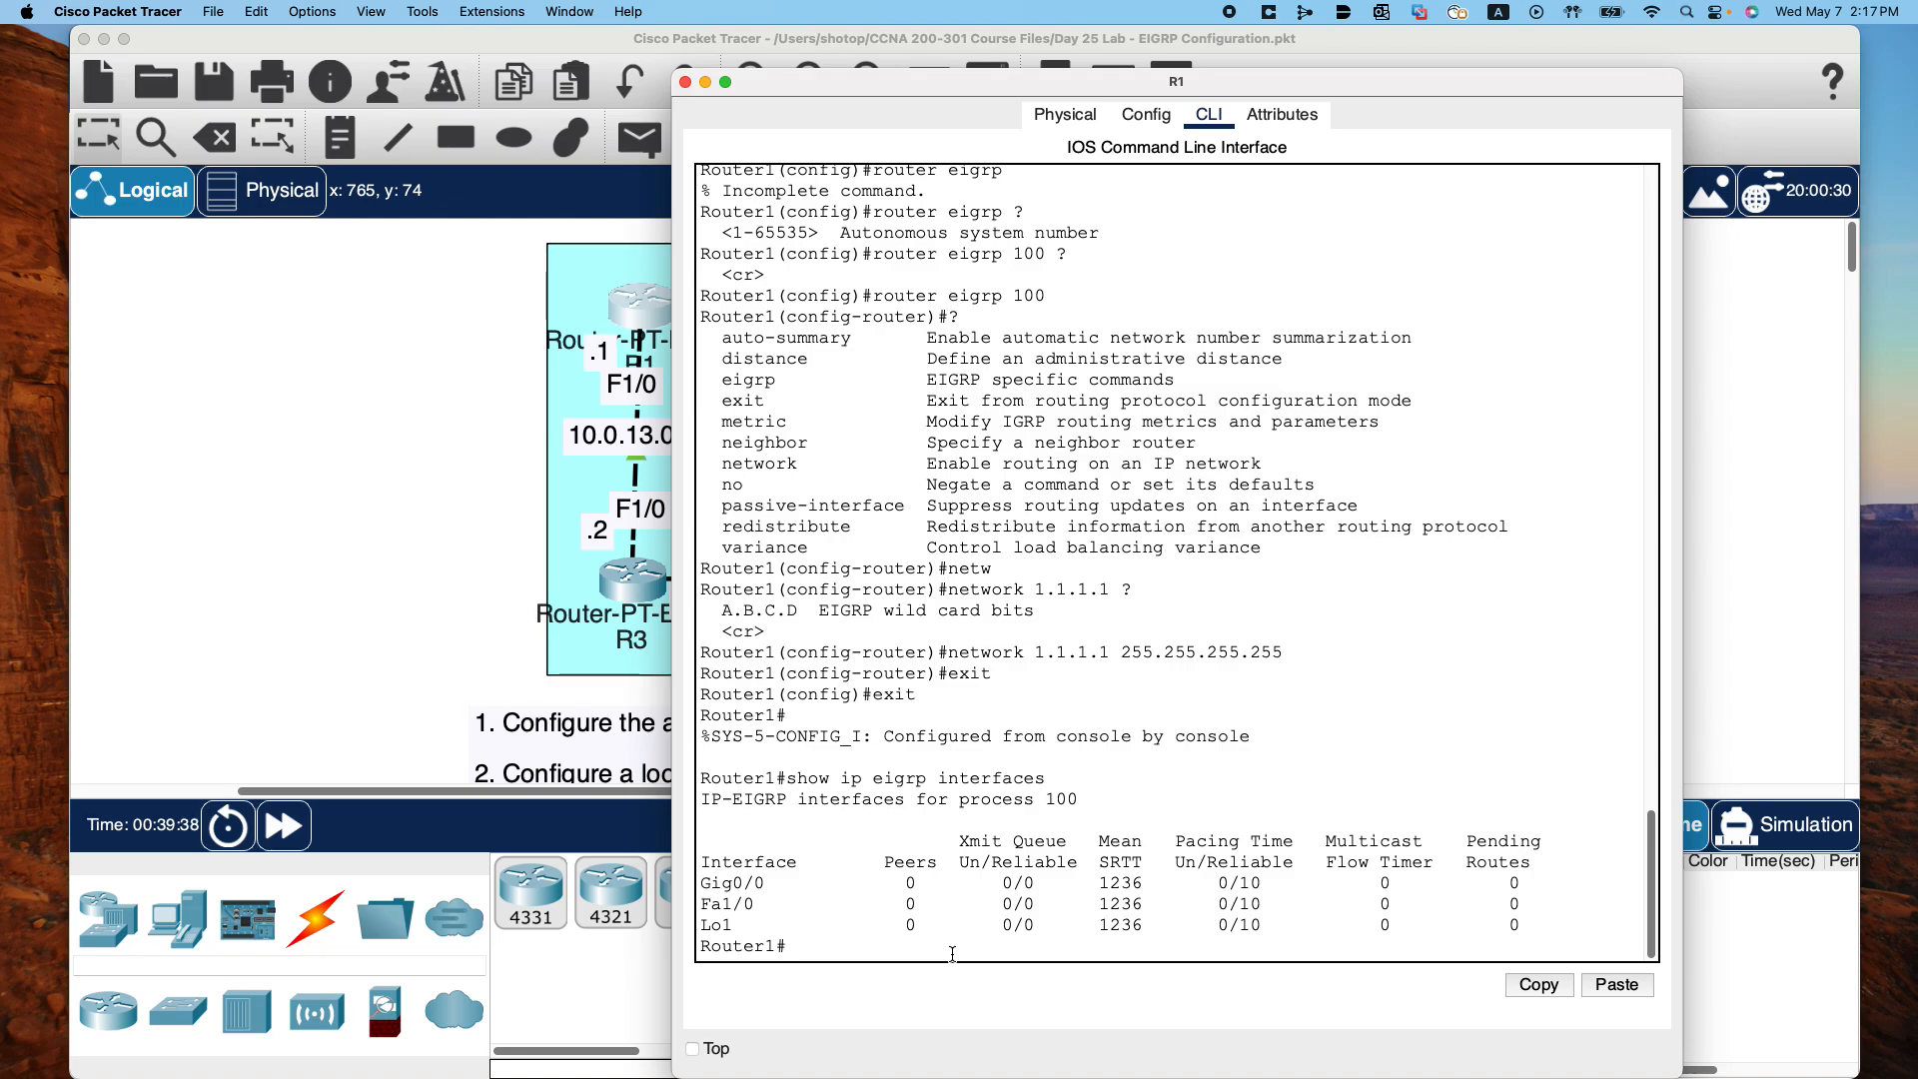
{"action": "type", "text": "conf t"}
{"action": "key", "text": "Return"}
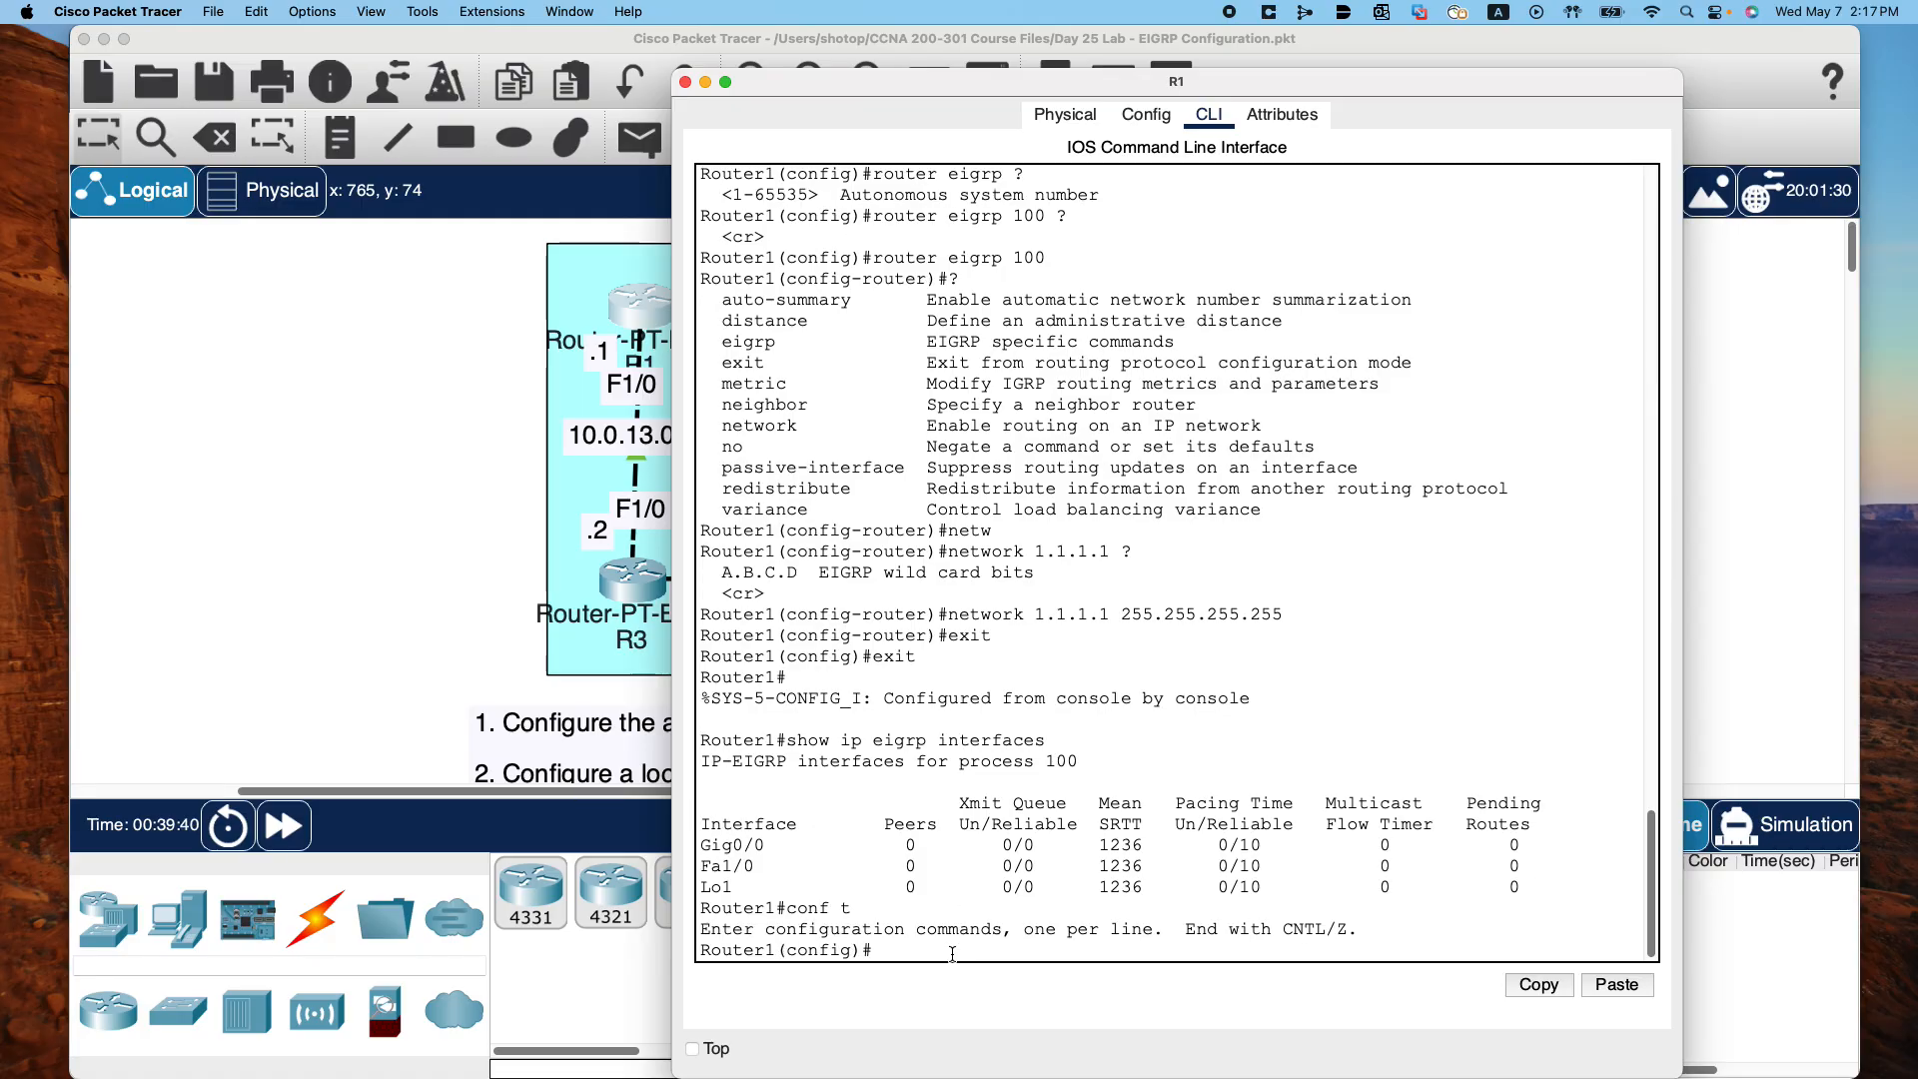
{"action": "type", "text": "rou"}
{"action": "key", "text": "Tab"}
{"action": "type", "text": "ei"}
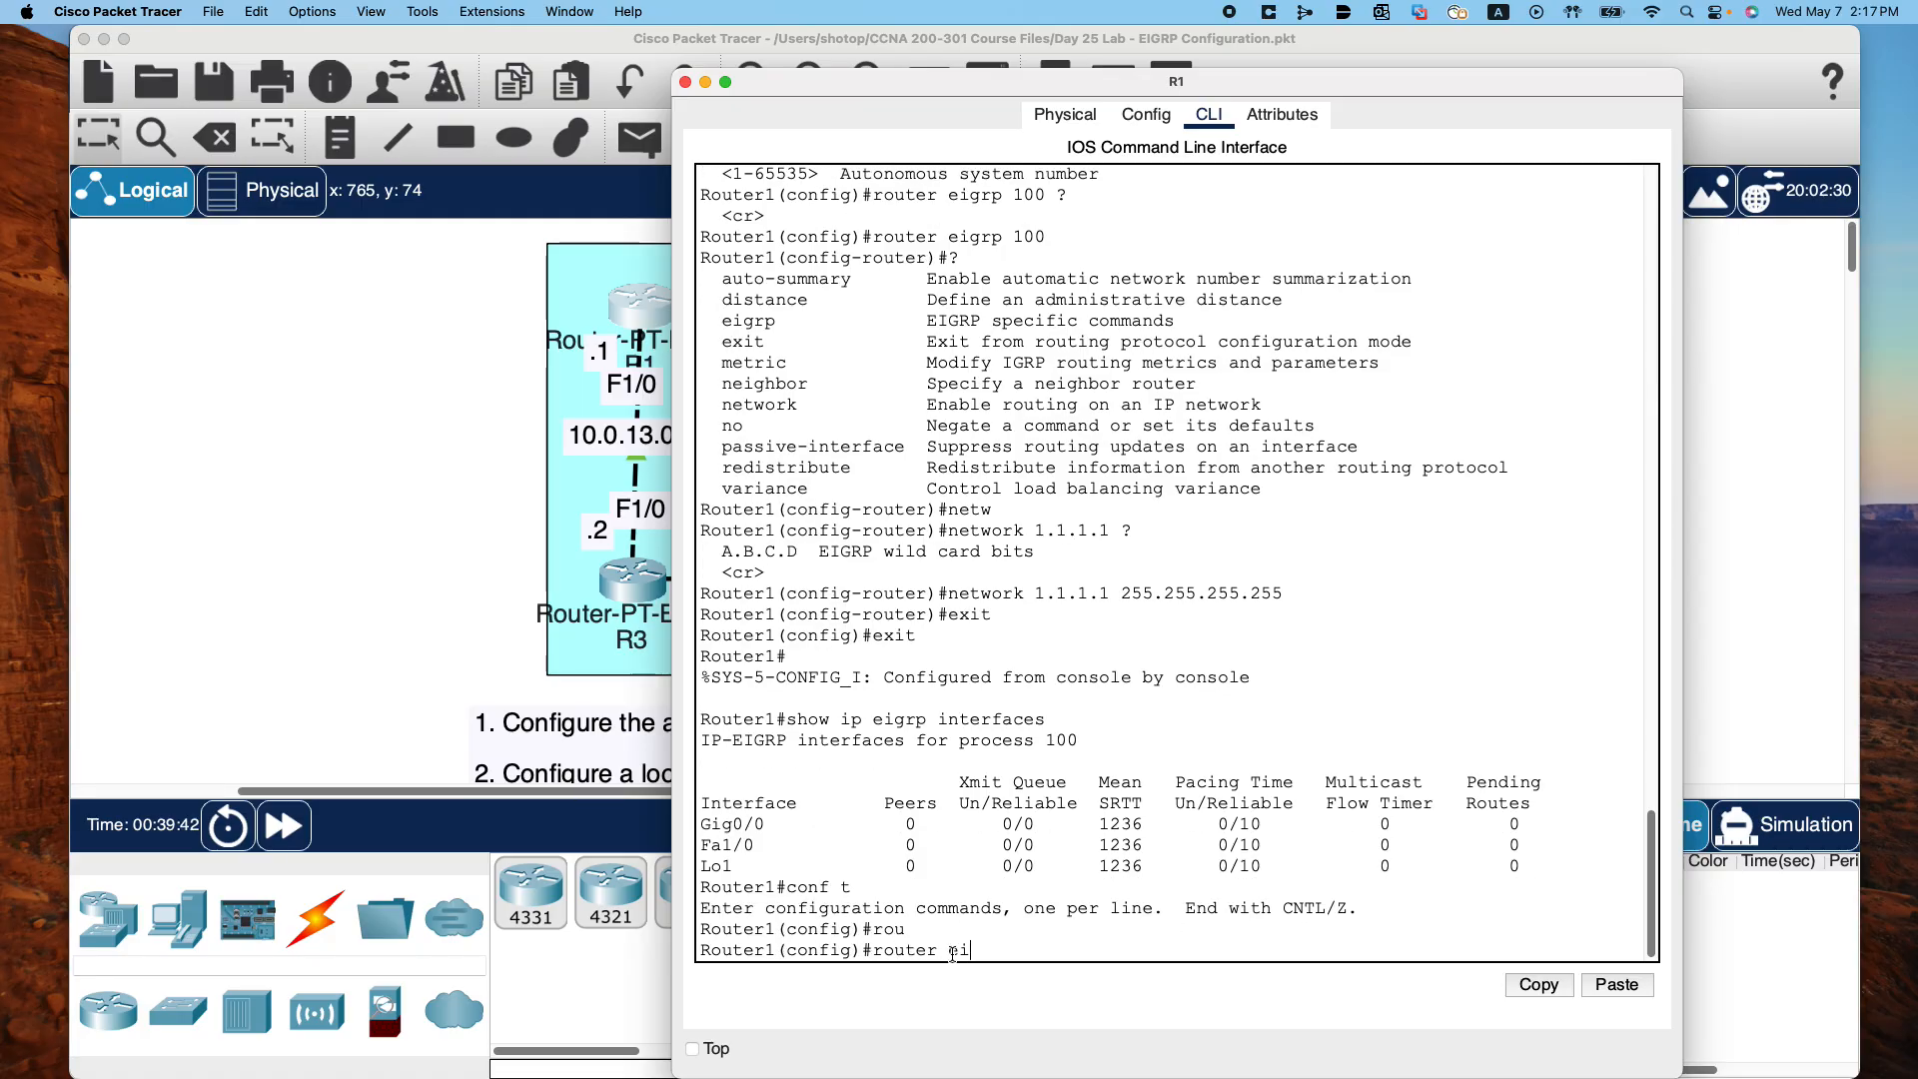
{"action": "key", "text": "Tab"}
{"action": "type", "text": "?"}
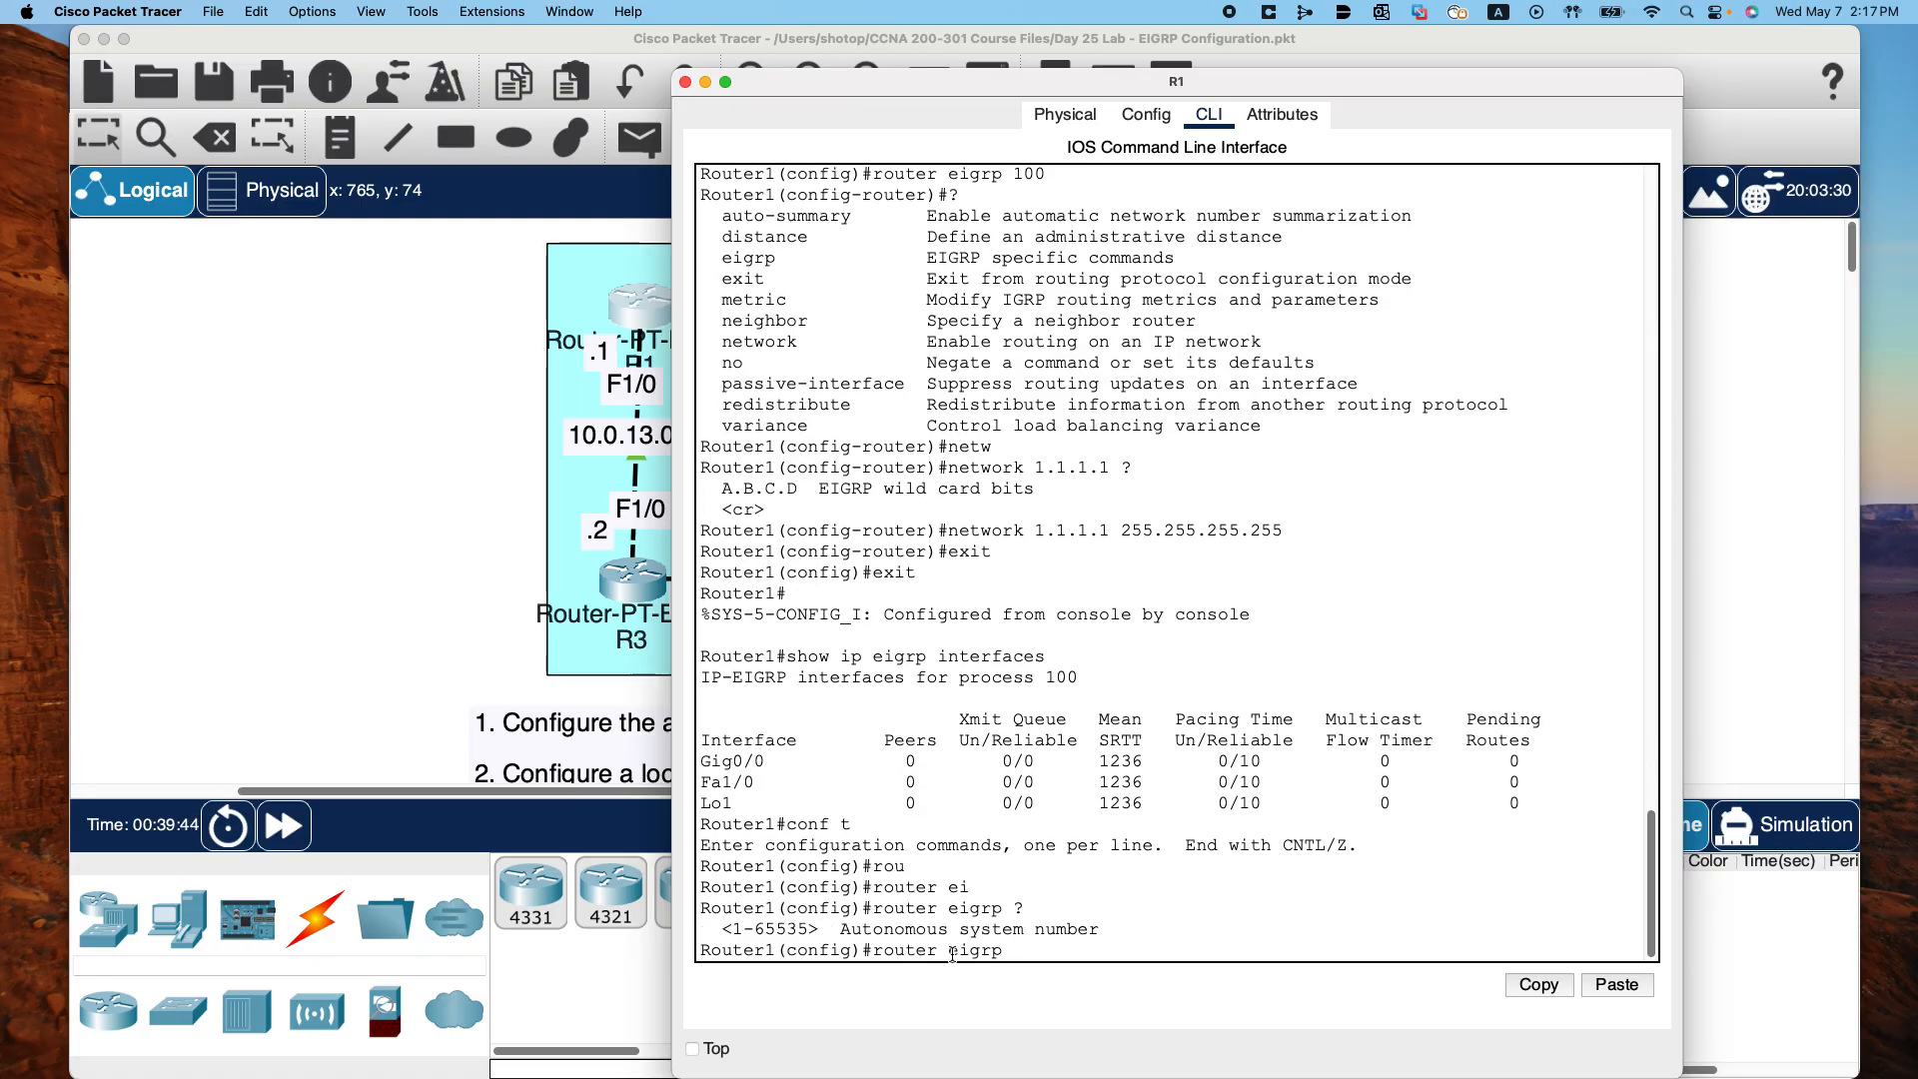
{"action": "type", "text": "100 ?"}
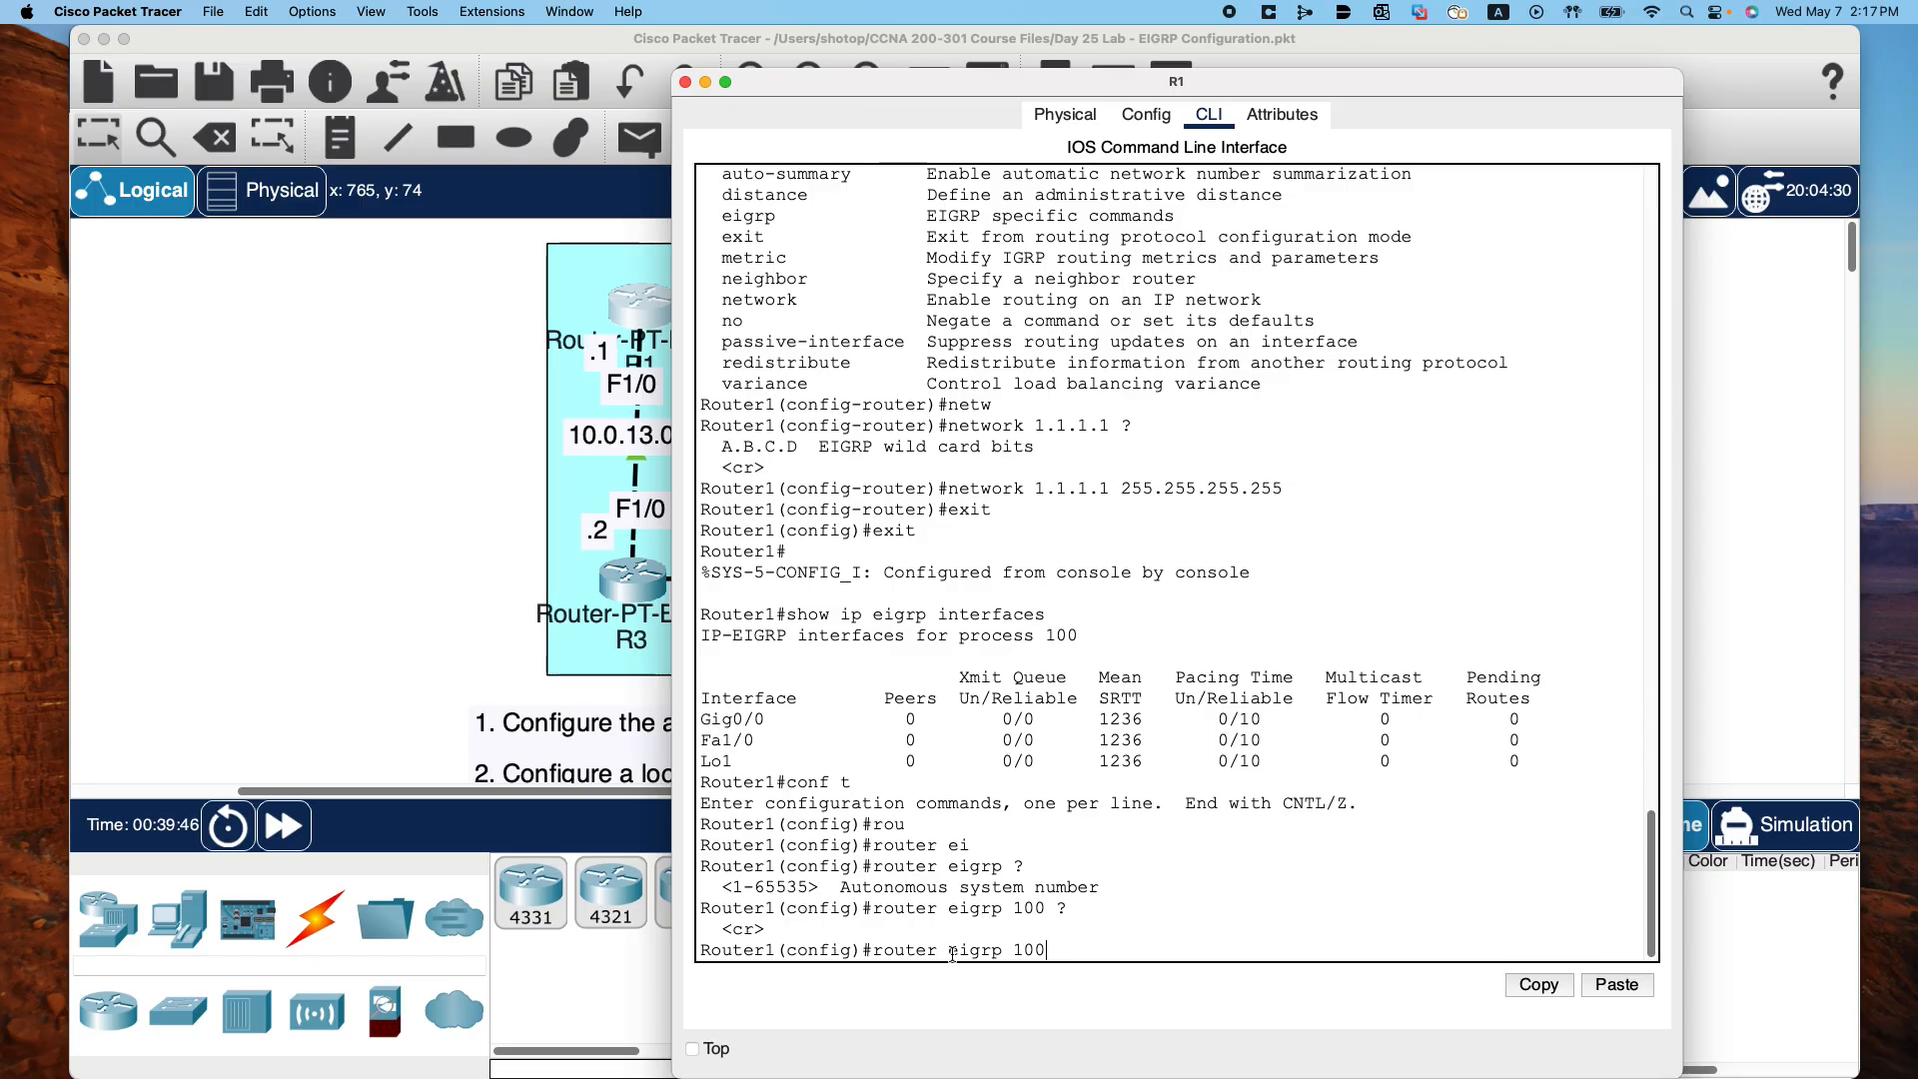
{"action": "key", "text": "Return"}
{"action": "type", "text": "?"}
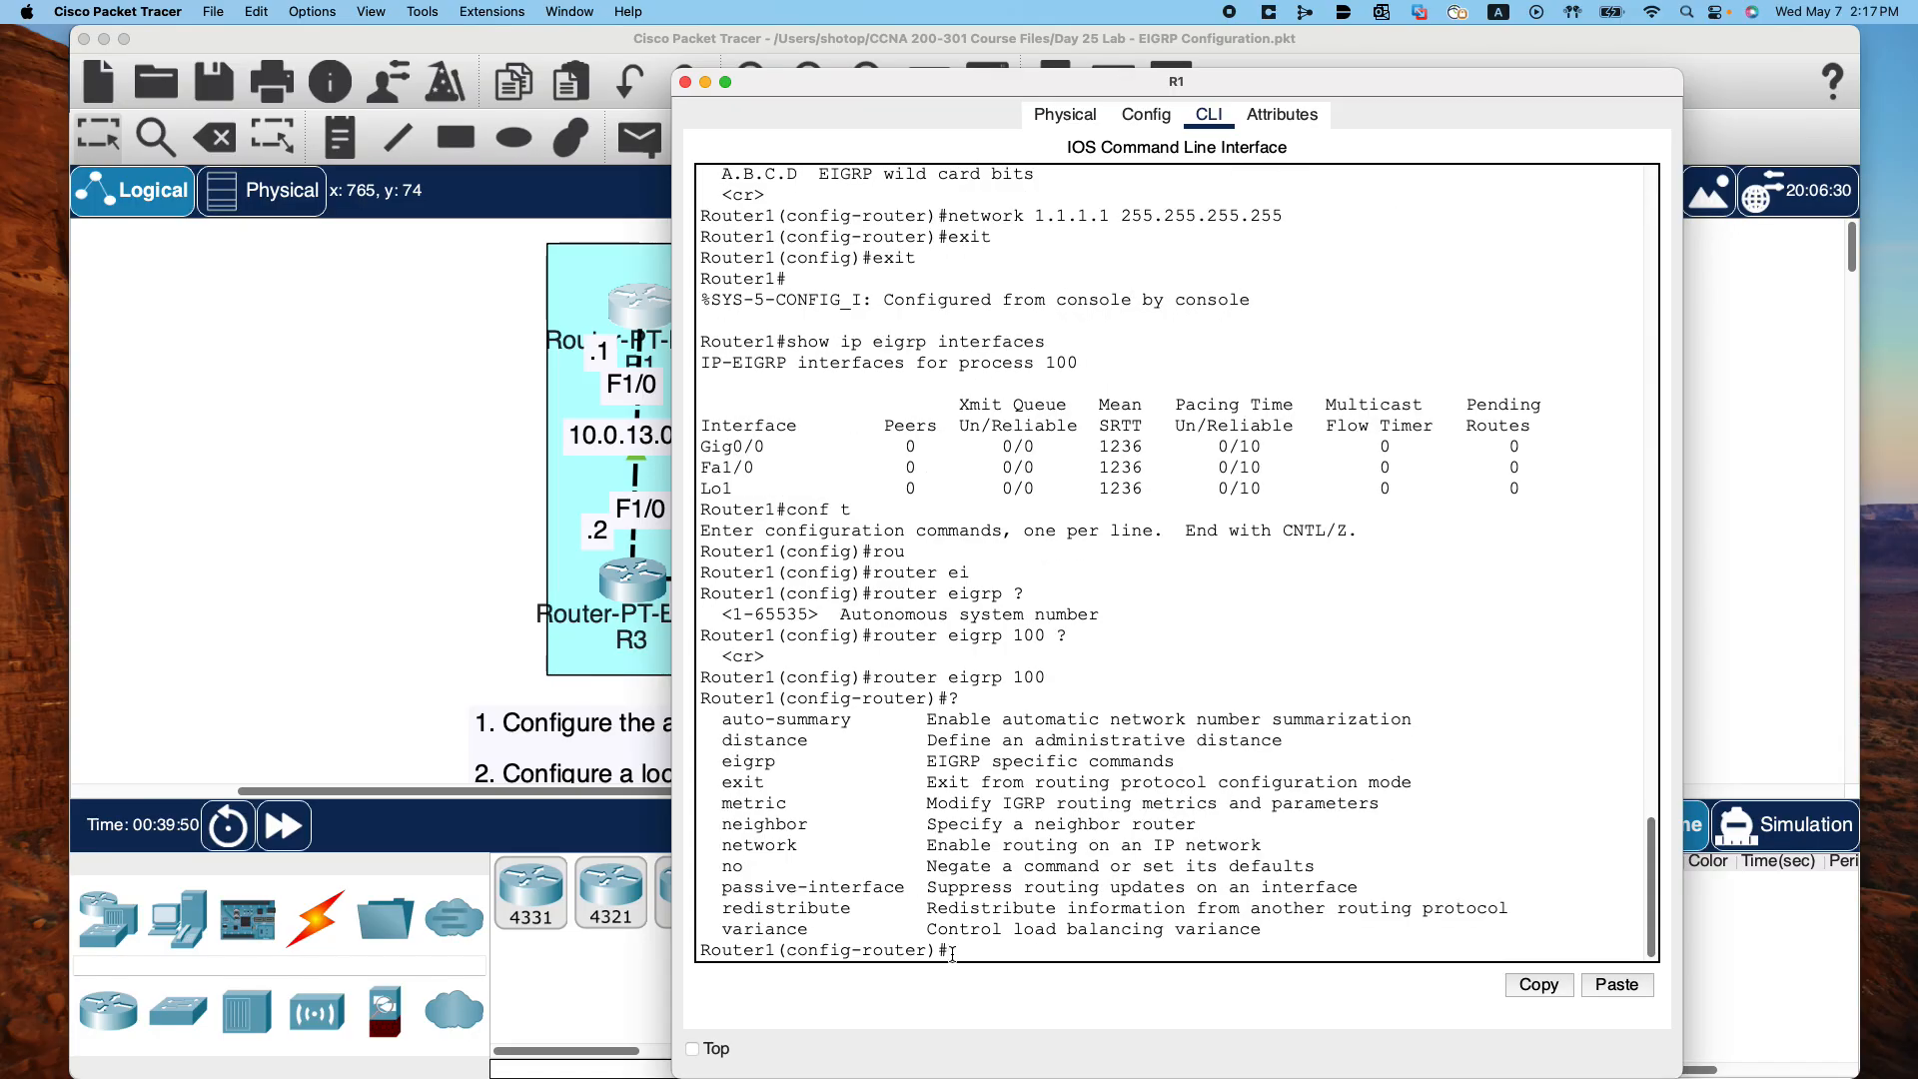
Make the loopback passive in EIGRP 100 with passive-interface Loopback 1, consulting the command help, and return to privileged mode
{"action": "type", "text": "pass"}
{"action": "key", "text": "Tab"}
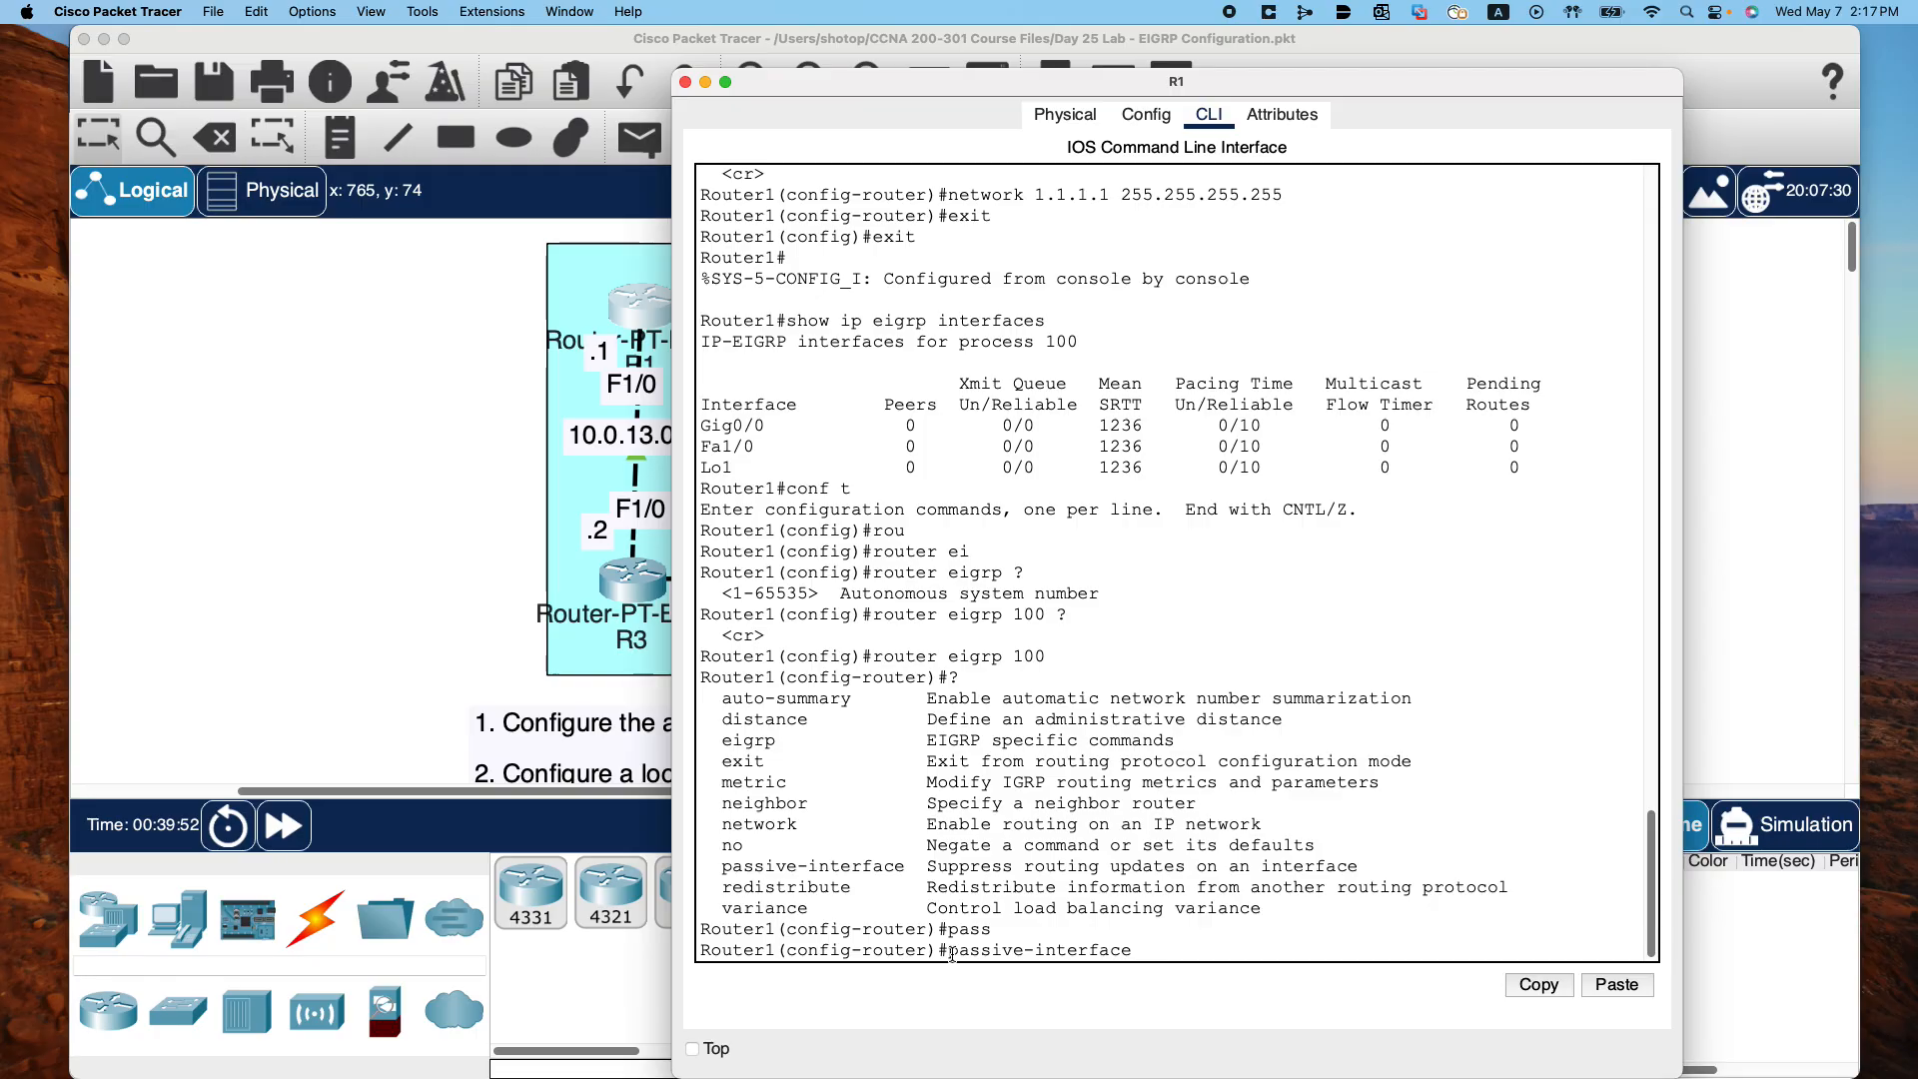
{"action": "type", "text": "?"}
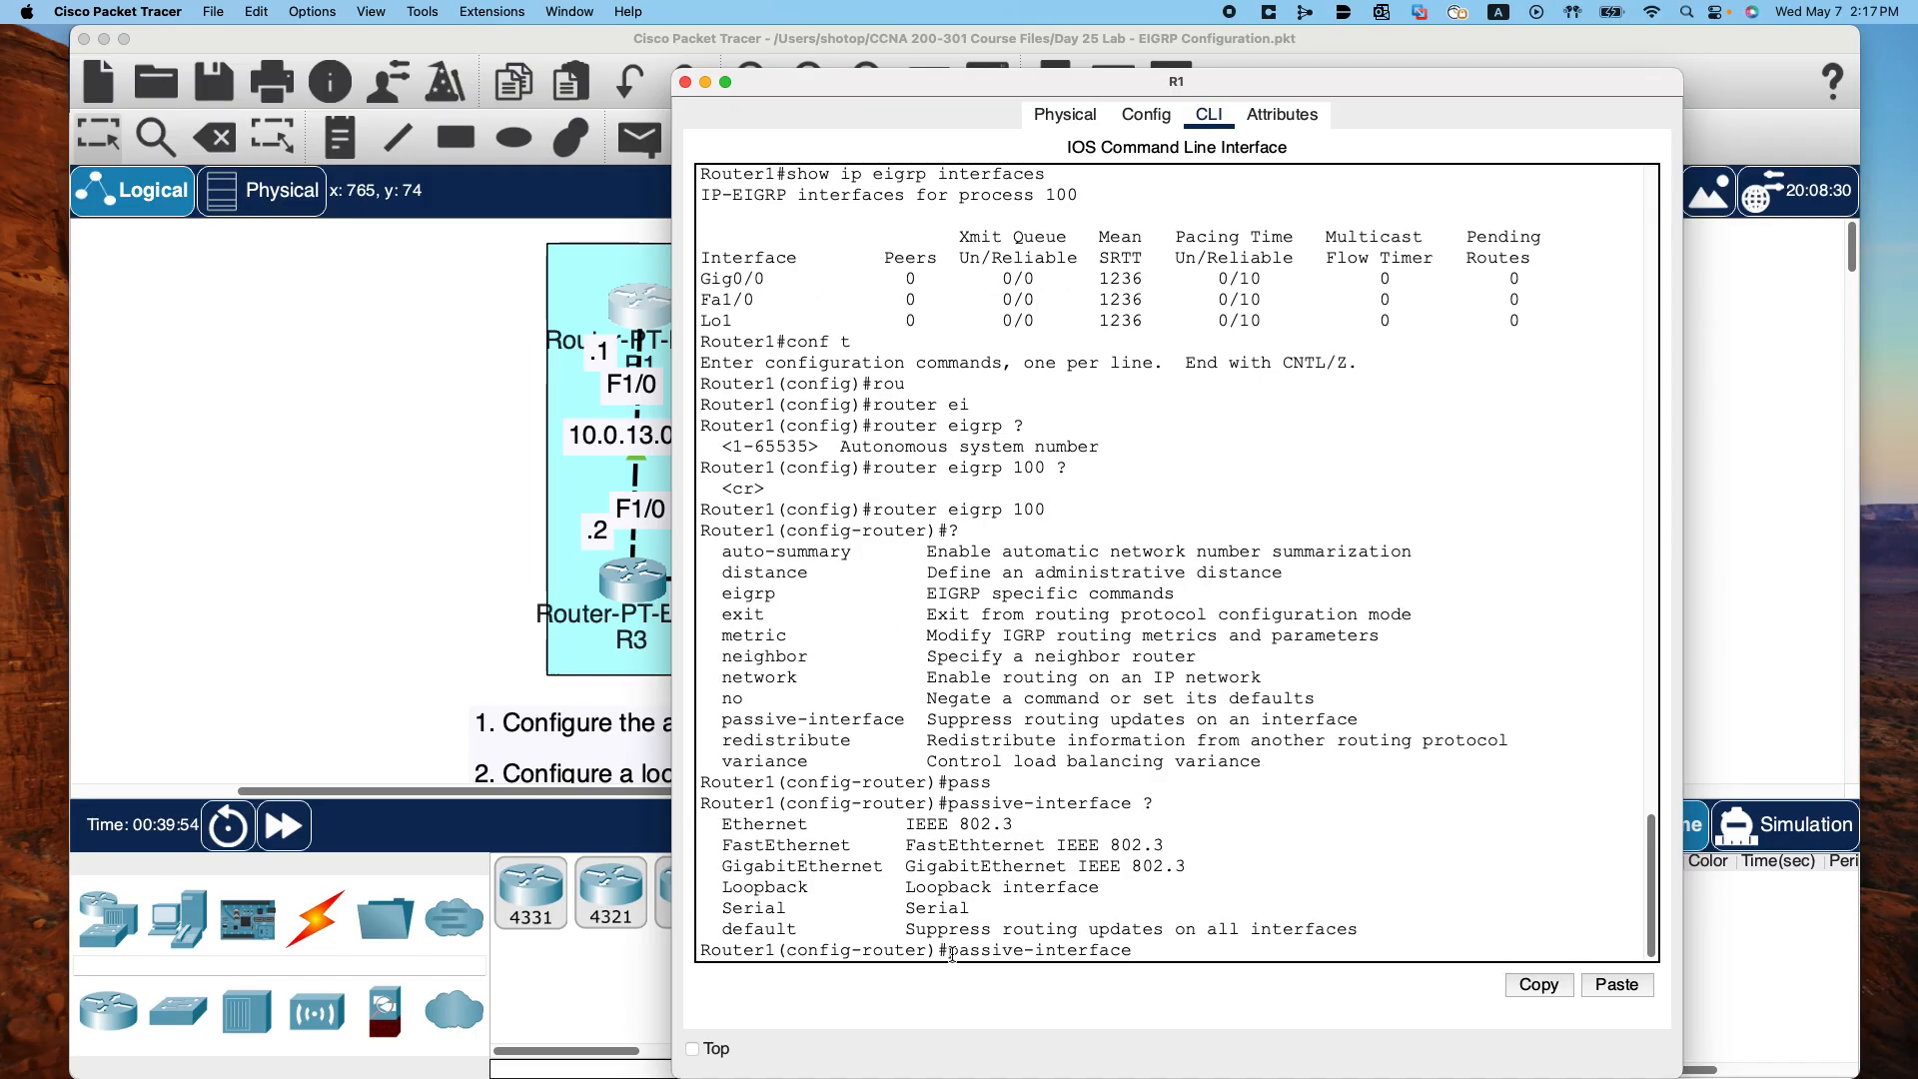
{"action": "type", "text": "L"}
{"action": "key", "text": "Tab"}
{"action": "type", "text": "?"}
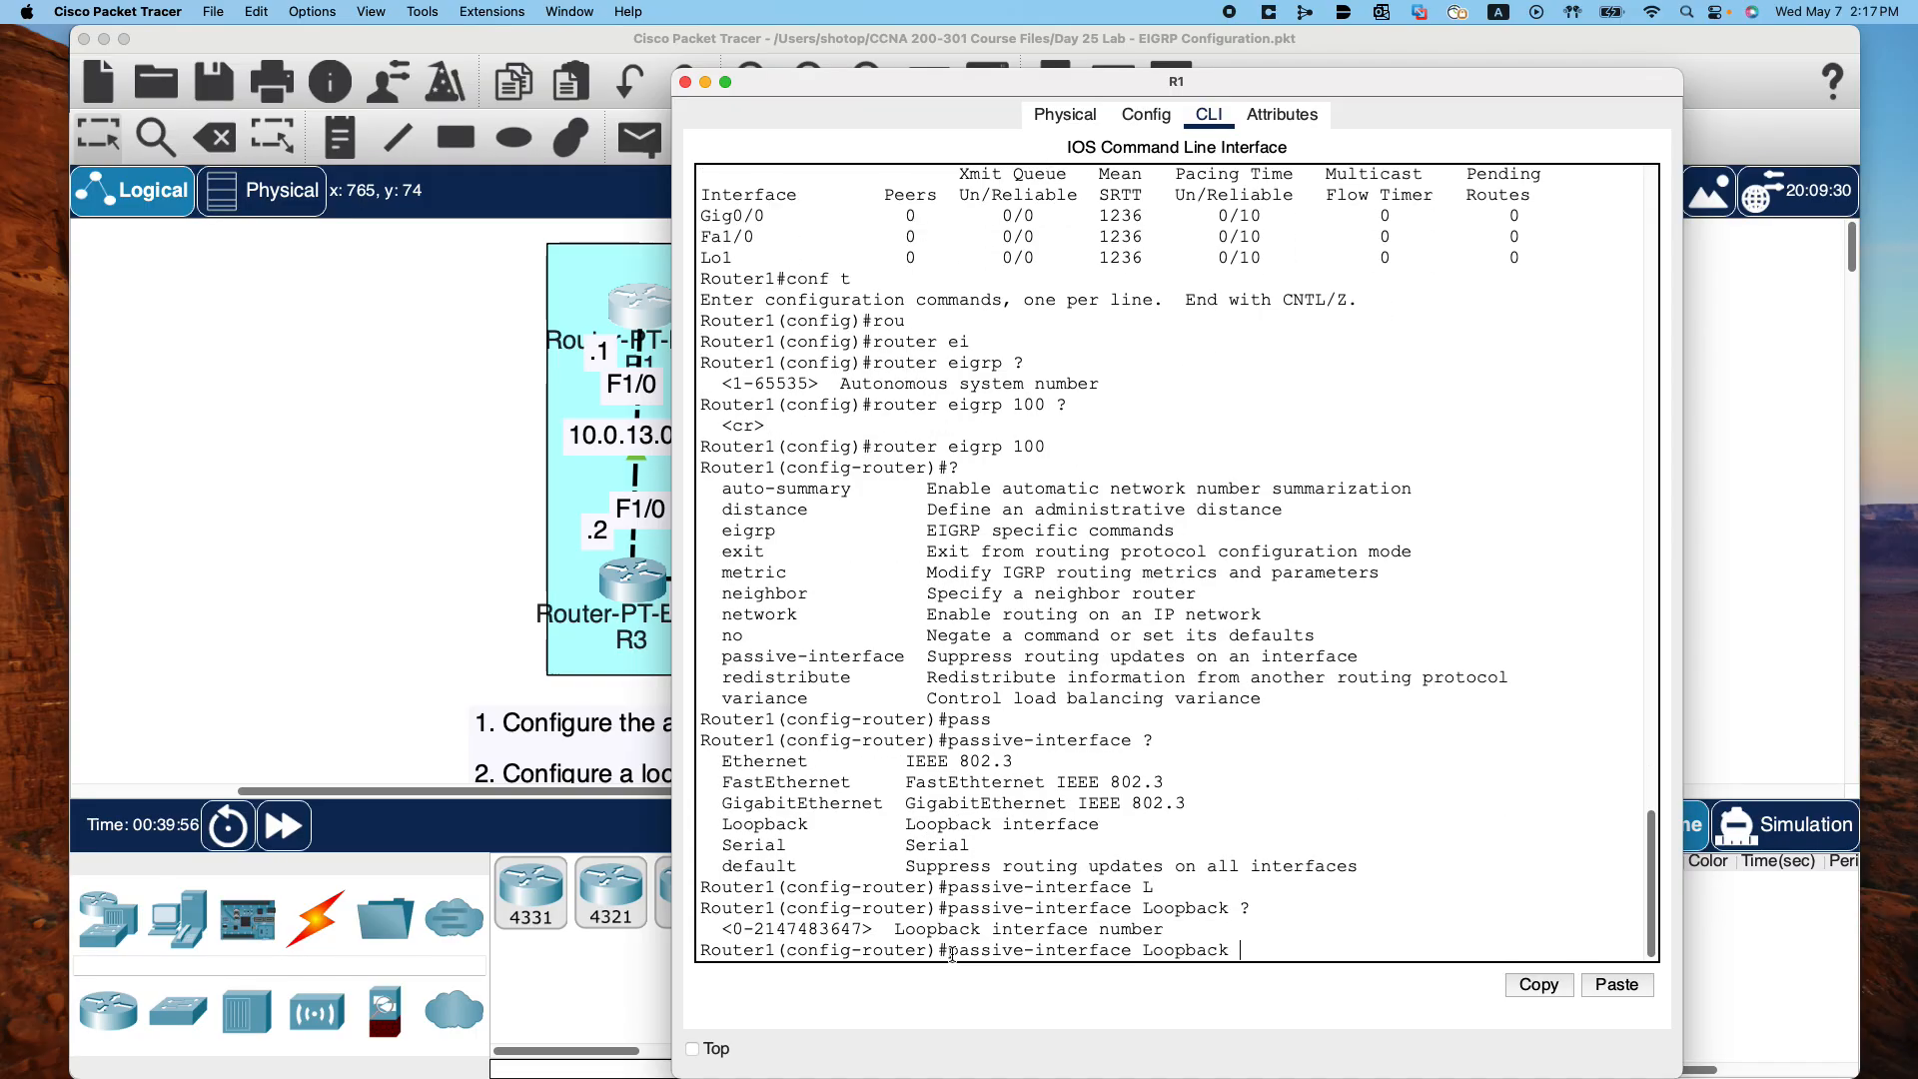
{"action": "type", "text": "1 ?"}
{"action": "key", "text": "Return"}
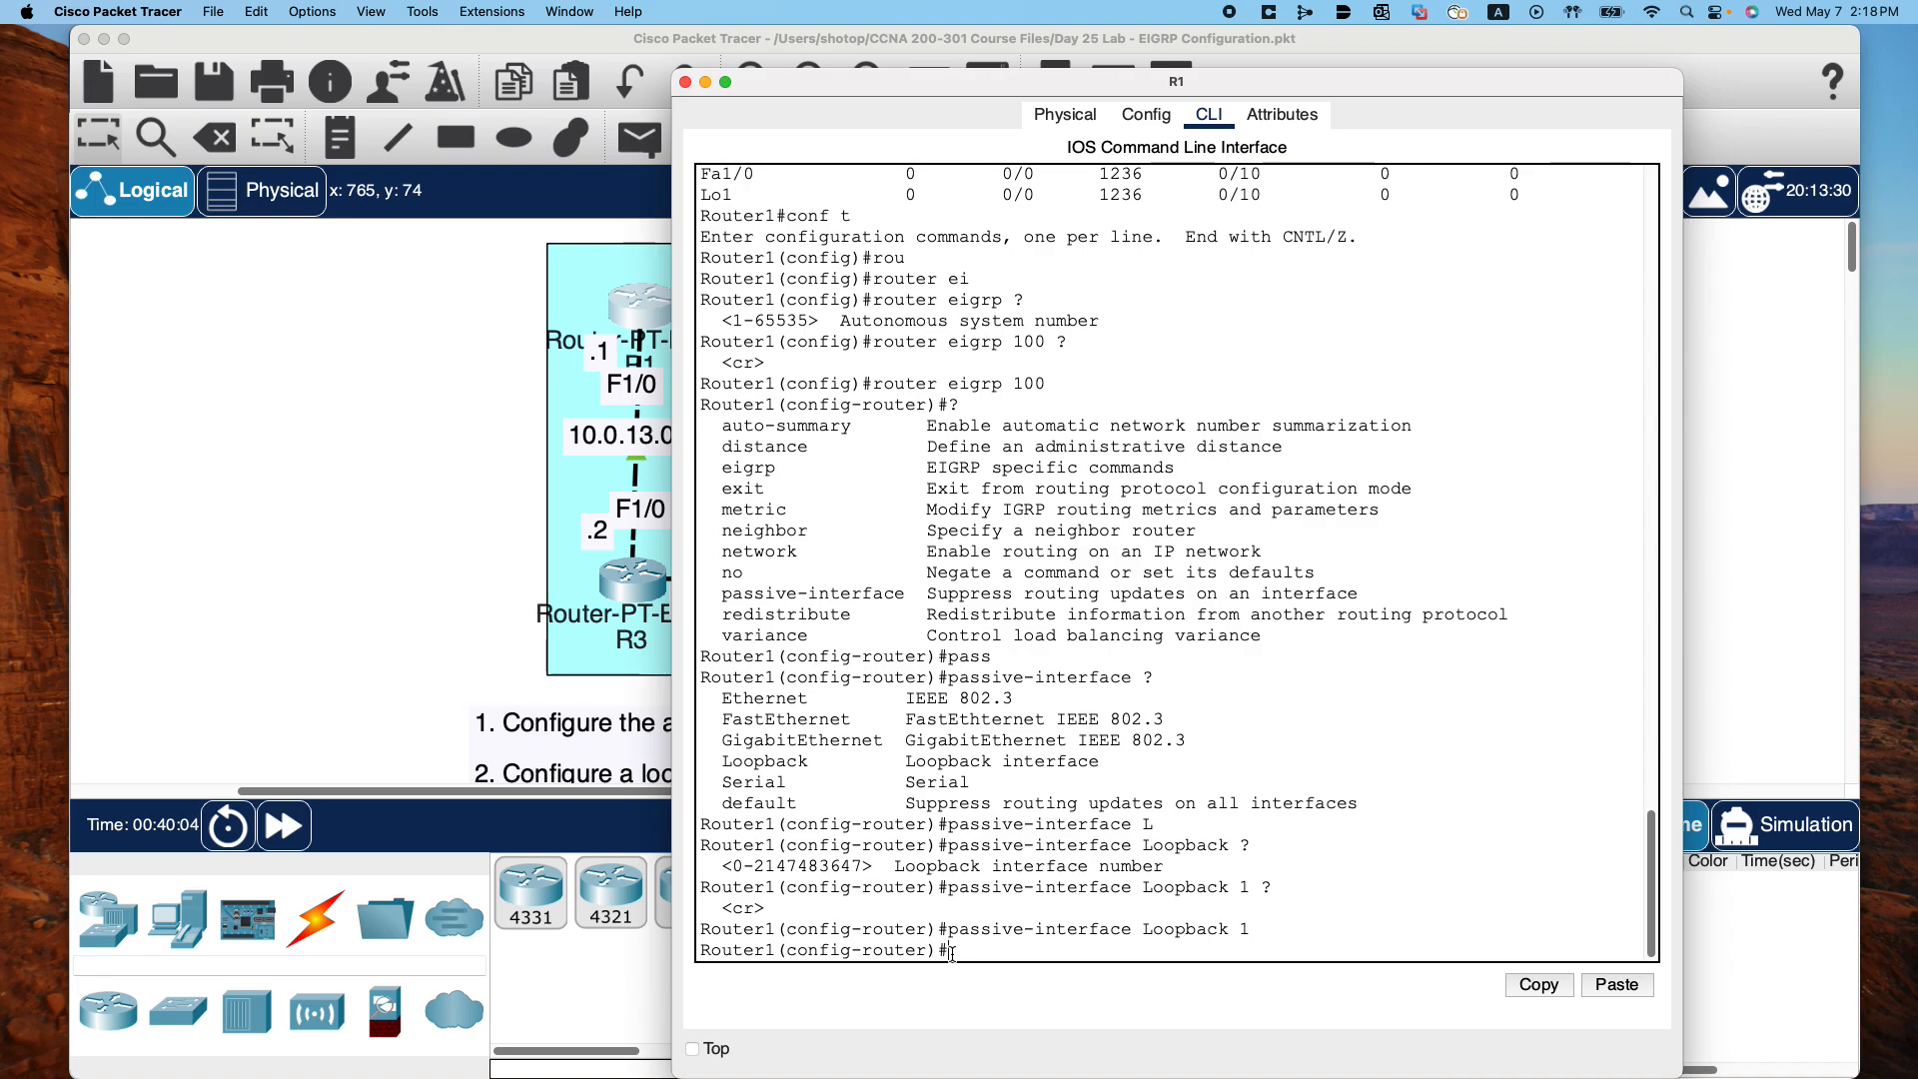
{"action": "type", "text": "exit"}
{"action": "key", "text": "Return"}
{"action": "type", "text": "exit"}
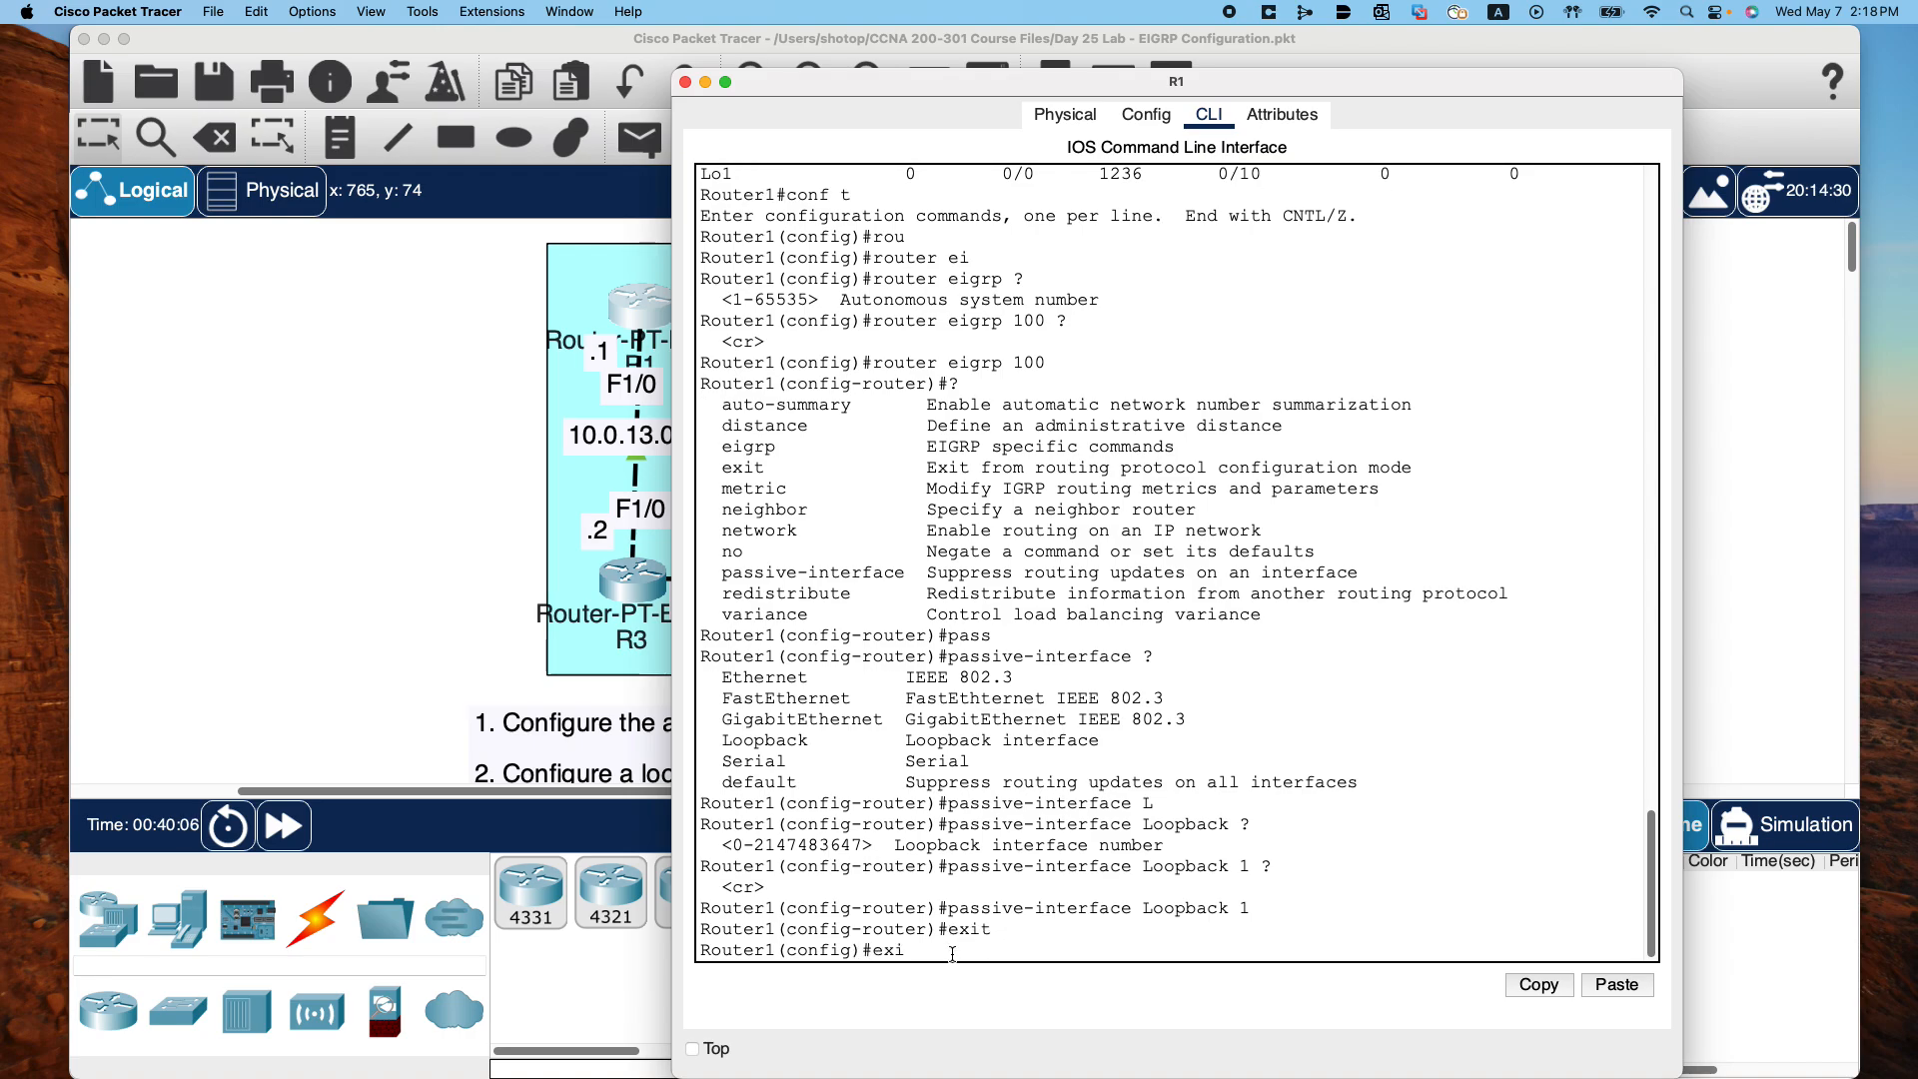
{"action": "key", "text": "Return"}
Run show protocols on Router1 and page through its complete output
{"action": "type", "text": "sho"}
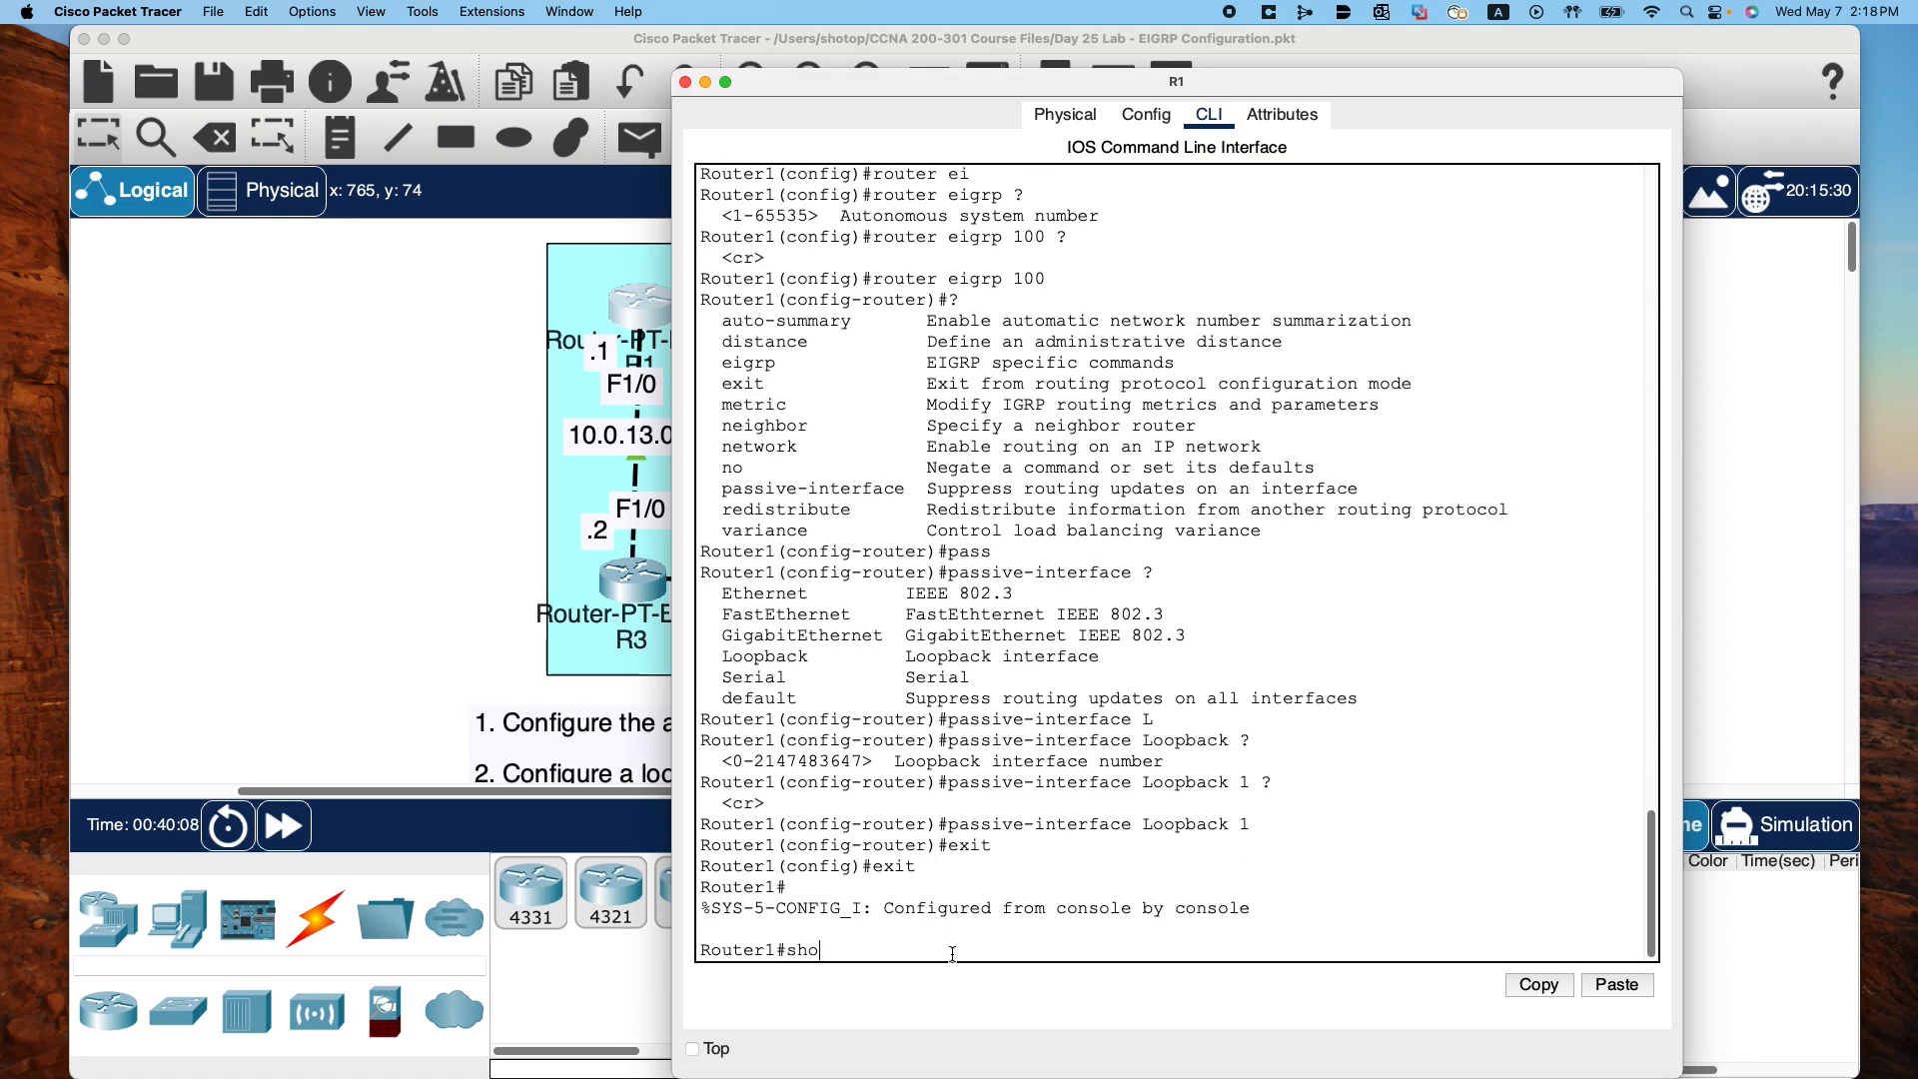
{"action": "type", "text": "w pro"}
{"action": "key", "text": "Tab"}
{"action": "type", "text": "t"}
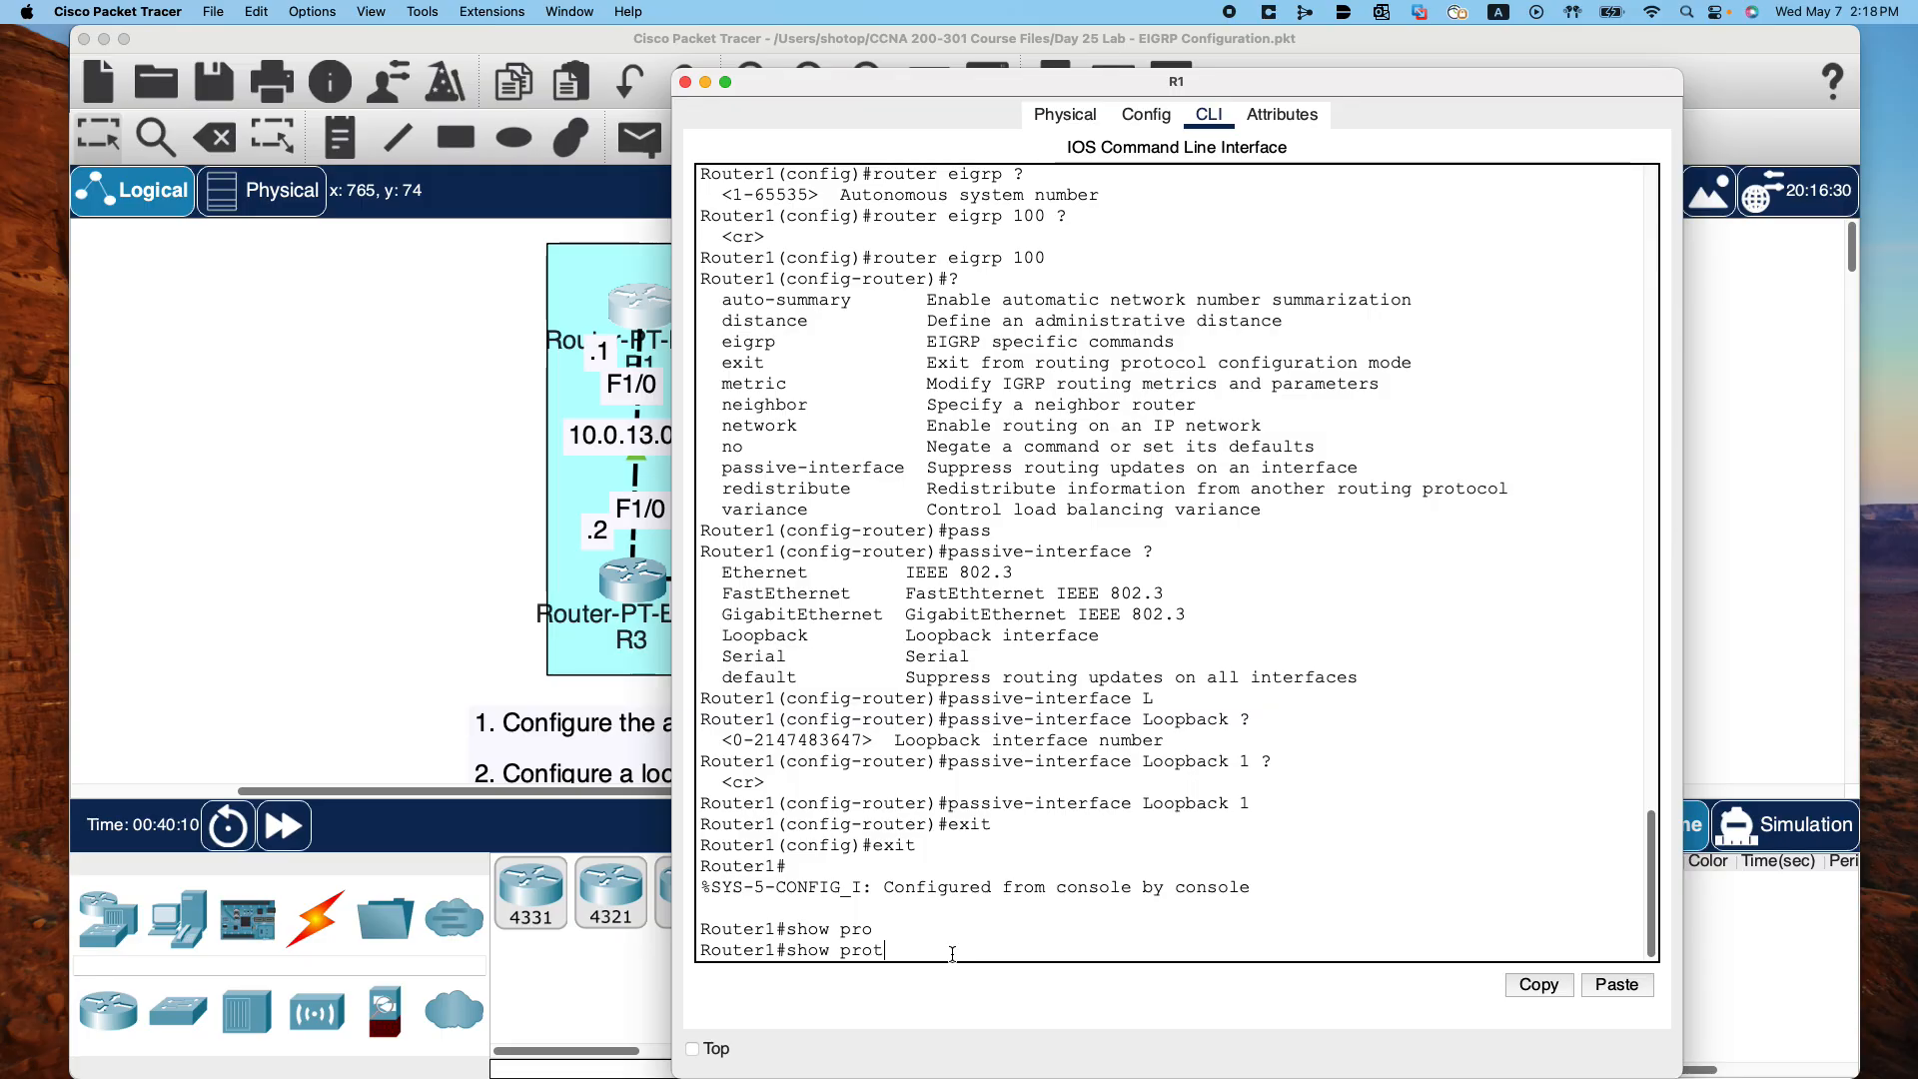
{"action": "type", "text": "o"}
{"action": "key", "text": "Tab"}
{"action": "key", "text": "Tab"}
{"action": "key", "text": "Return"}
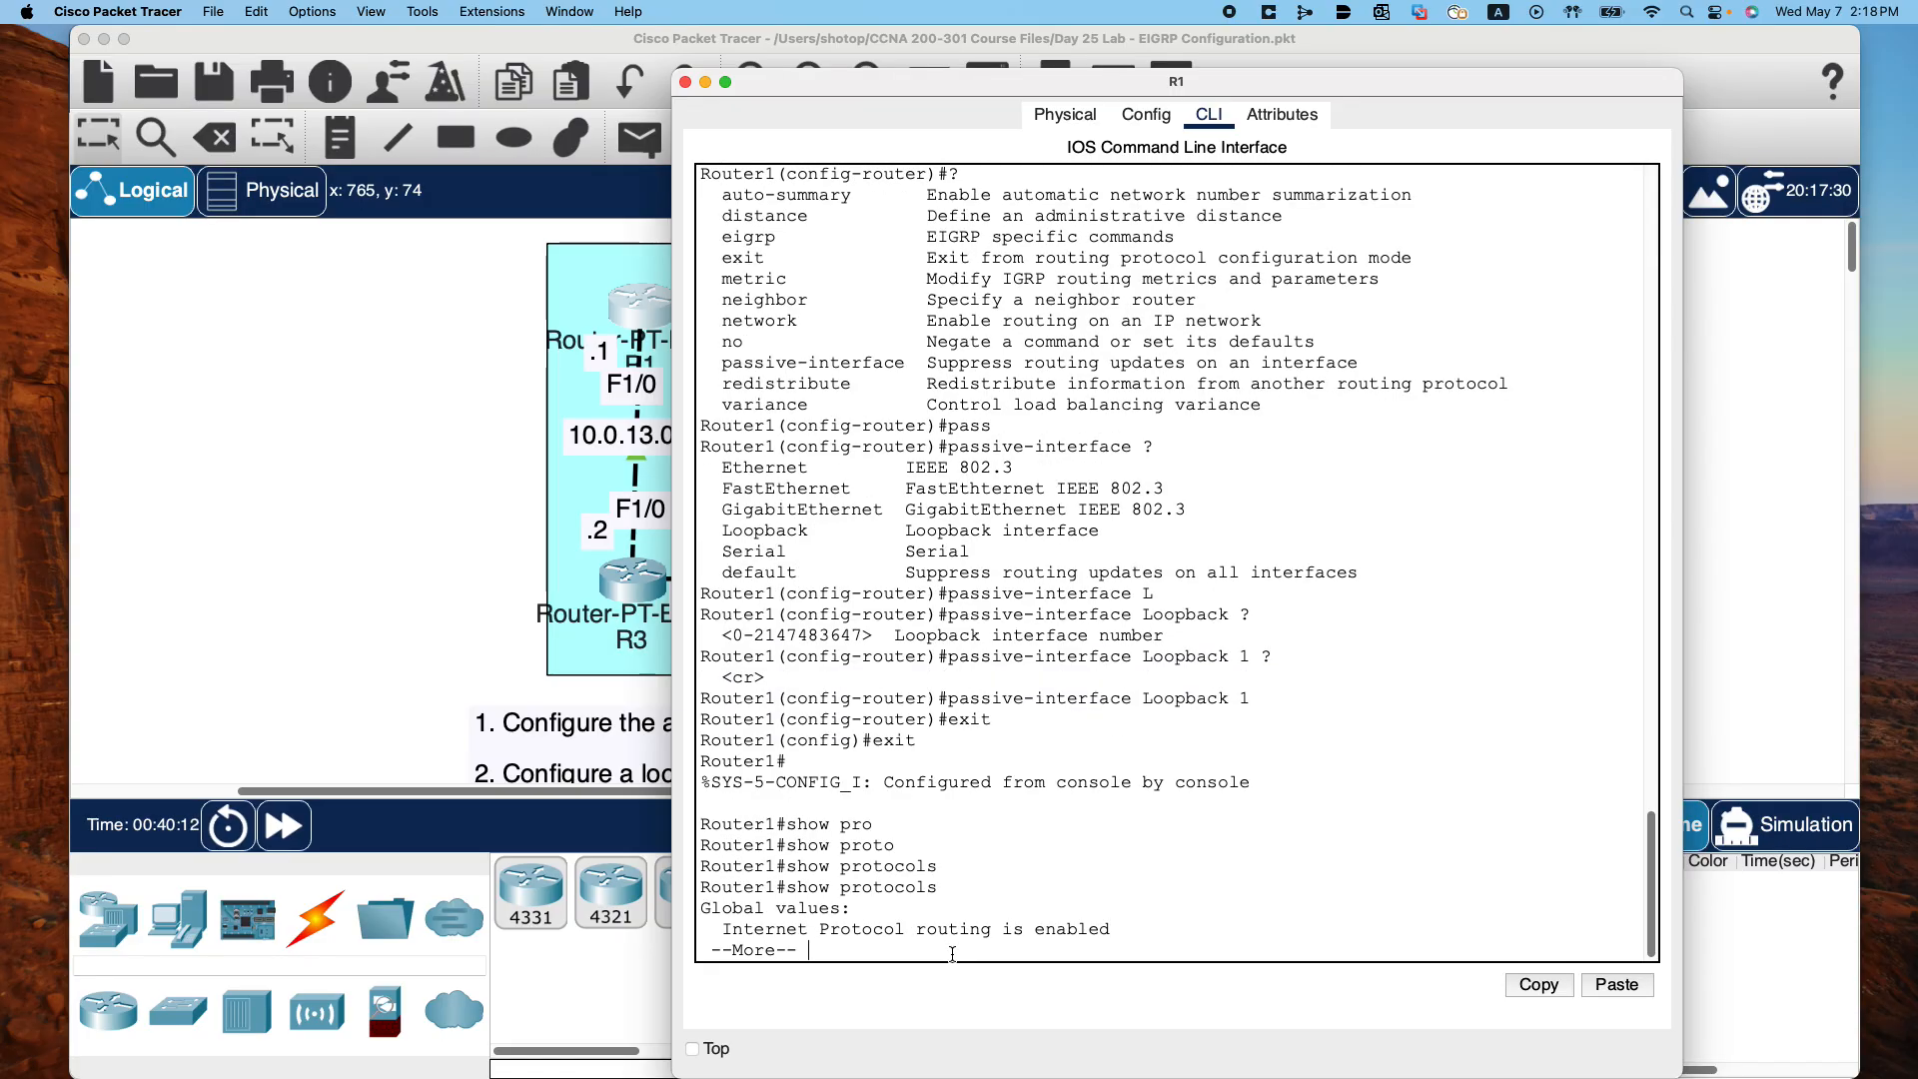
{"action": "key", "text": "Return"}
{"action": "key", "text": "Return"}
{"action": "key", "text": "Return"}
{"action": "key", "text": "Return"}
{"action": "key", "text": "Return"}
{"action": "key", "text": "Return"}
{"action": "key", "text": "Return"}
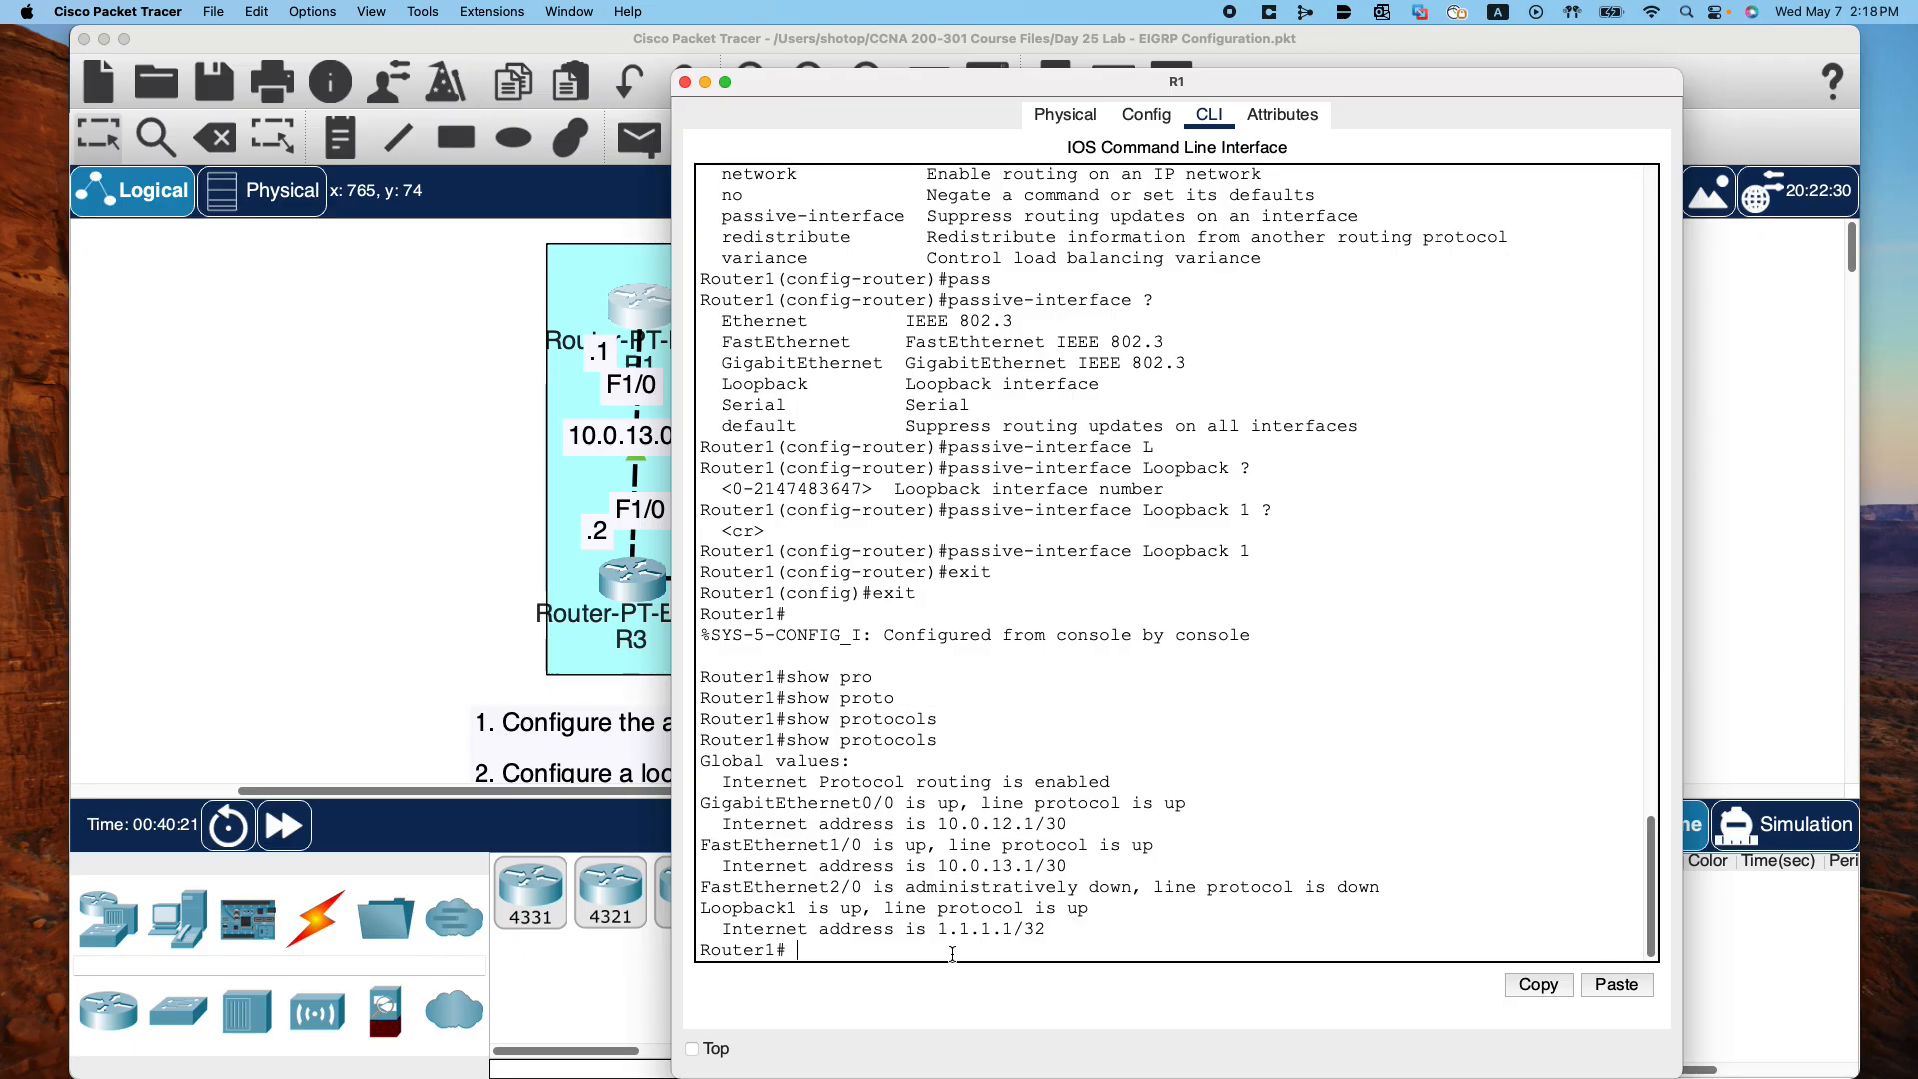
Check the available options of show protocols and of show ip on Router1
{"action": "key", "text": "Up"}
{"action": "type", "text": "?"}
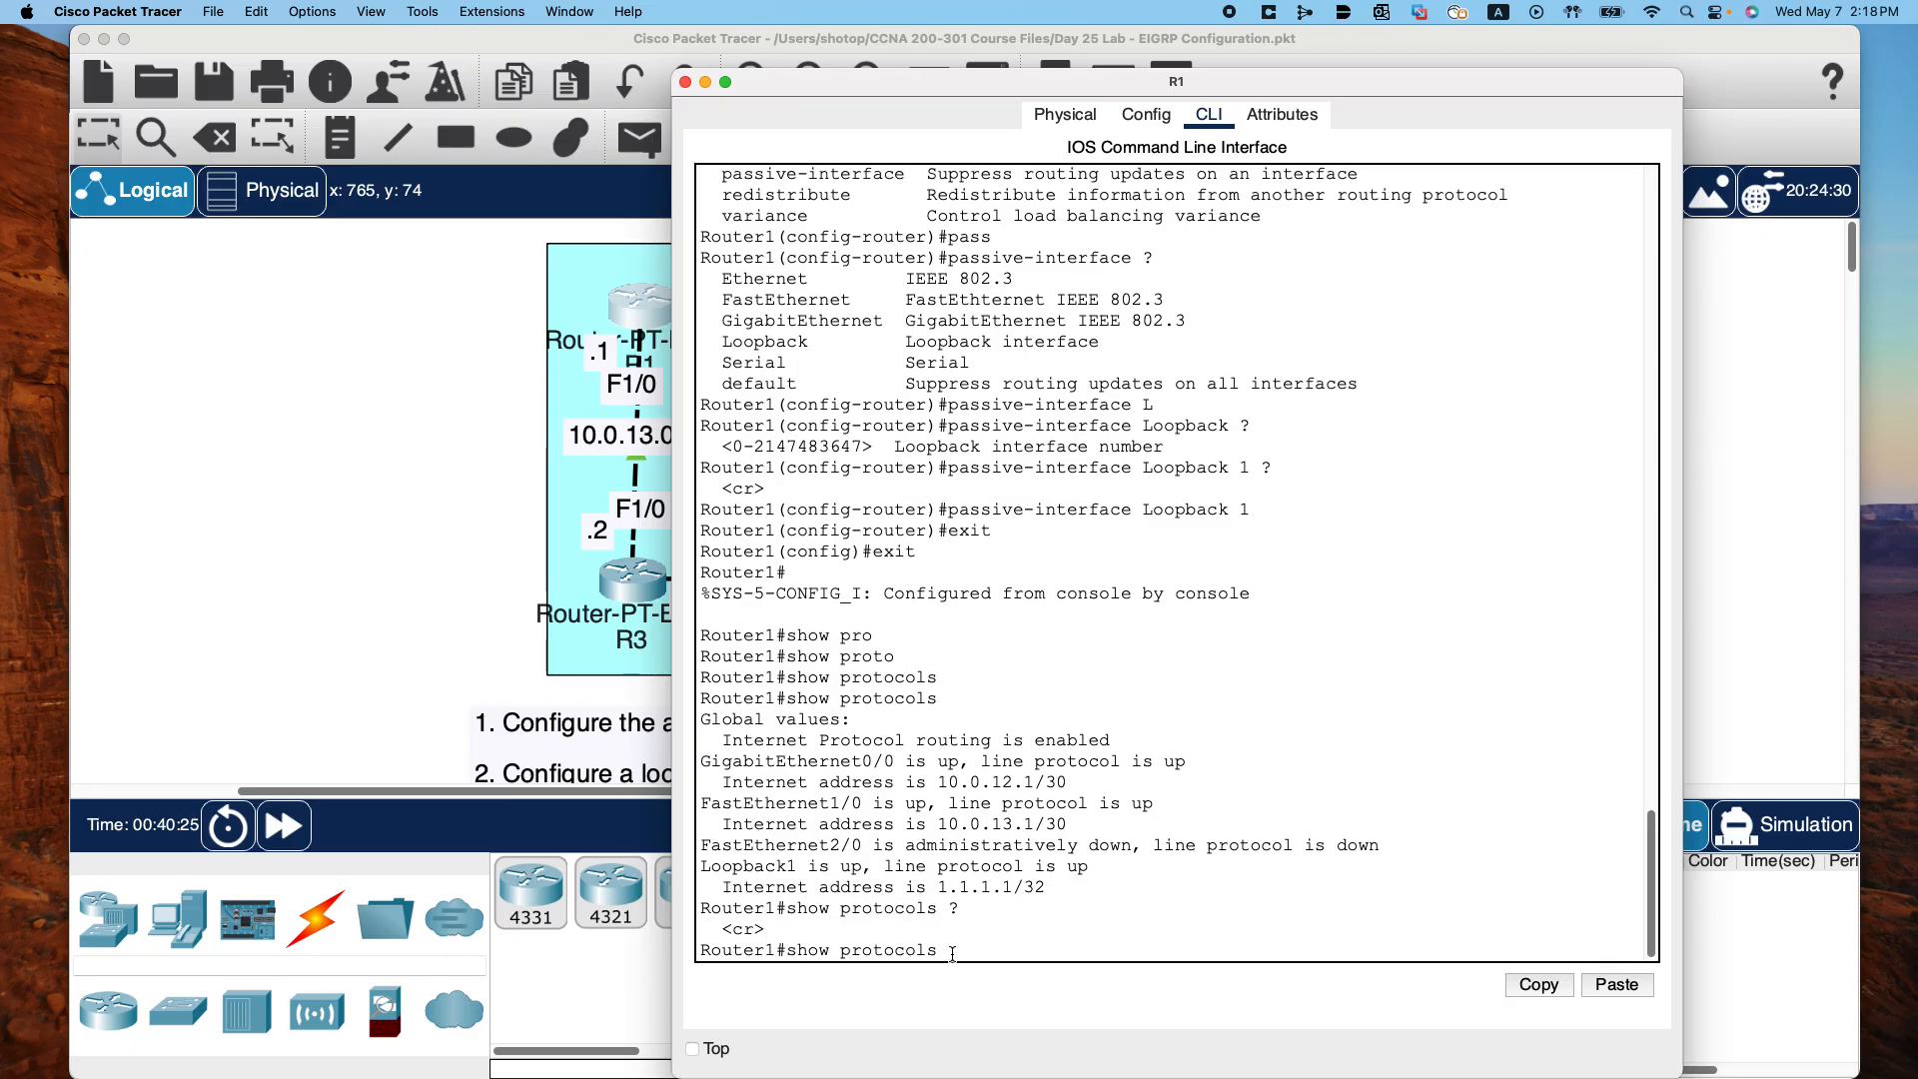
{"action": "key", "text": "BackSpace"}
{"action": "key", "text": "BackSpace"}
{"action": "key", "text": "BackSpace"}
{"action": "key", "text": "BackSpace"}
{"action": "key", "text": "BackSpace"}
{"action": "key", "text": "BackSpace"}
{"action": "key", "text": "BackSpace"}
{"action": "key", "text": "BackSpace"}
{"action": "key", "text": "BackSpace"}
{"action": "key", "text": "BackSpace"}
{"action": "type", "text": "ip"}
{"action": "key", "text": "Tab"}
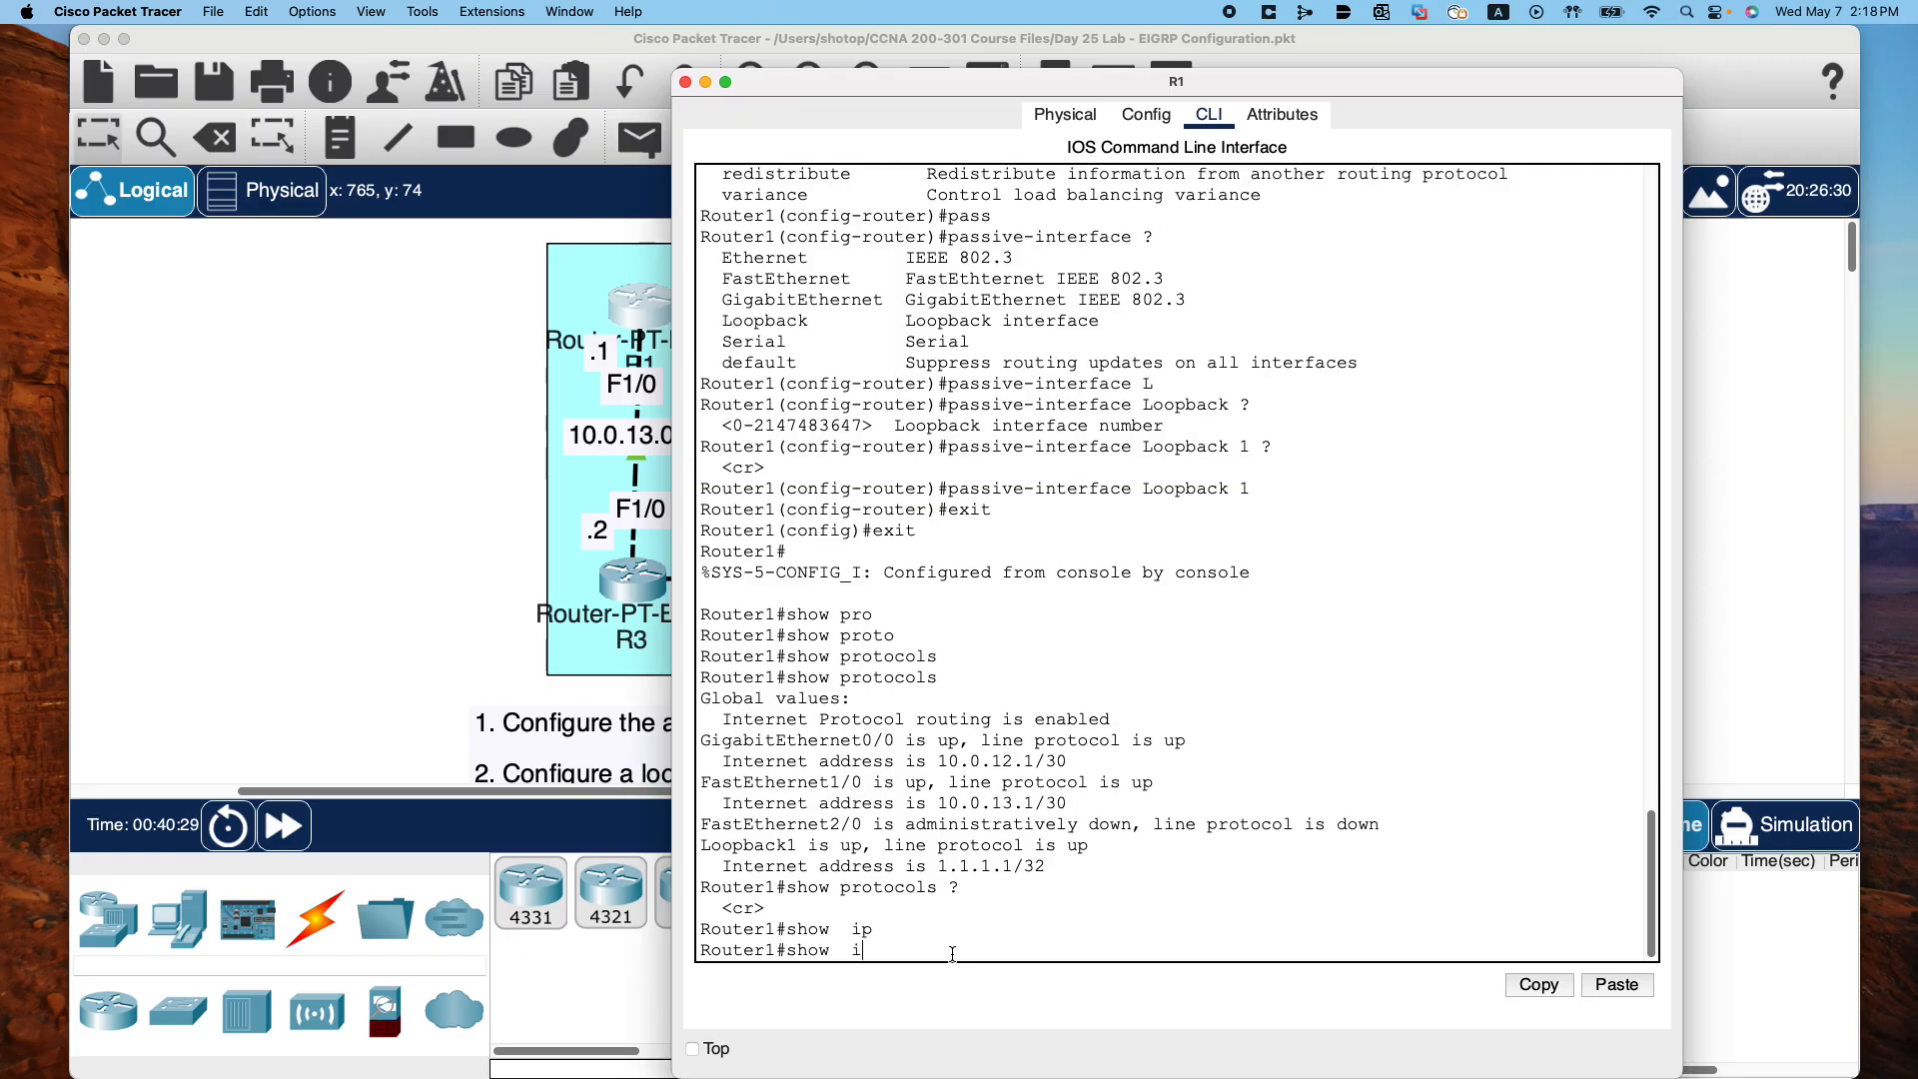
{"action": "key", "text": "BackSpace"}
{"action": "type", "text": "ip ?"}
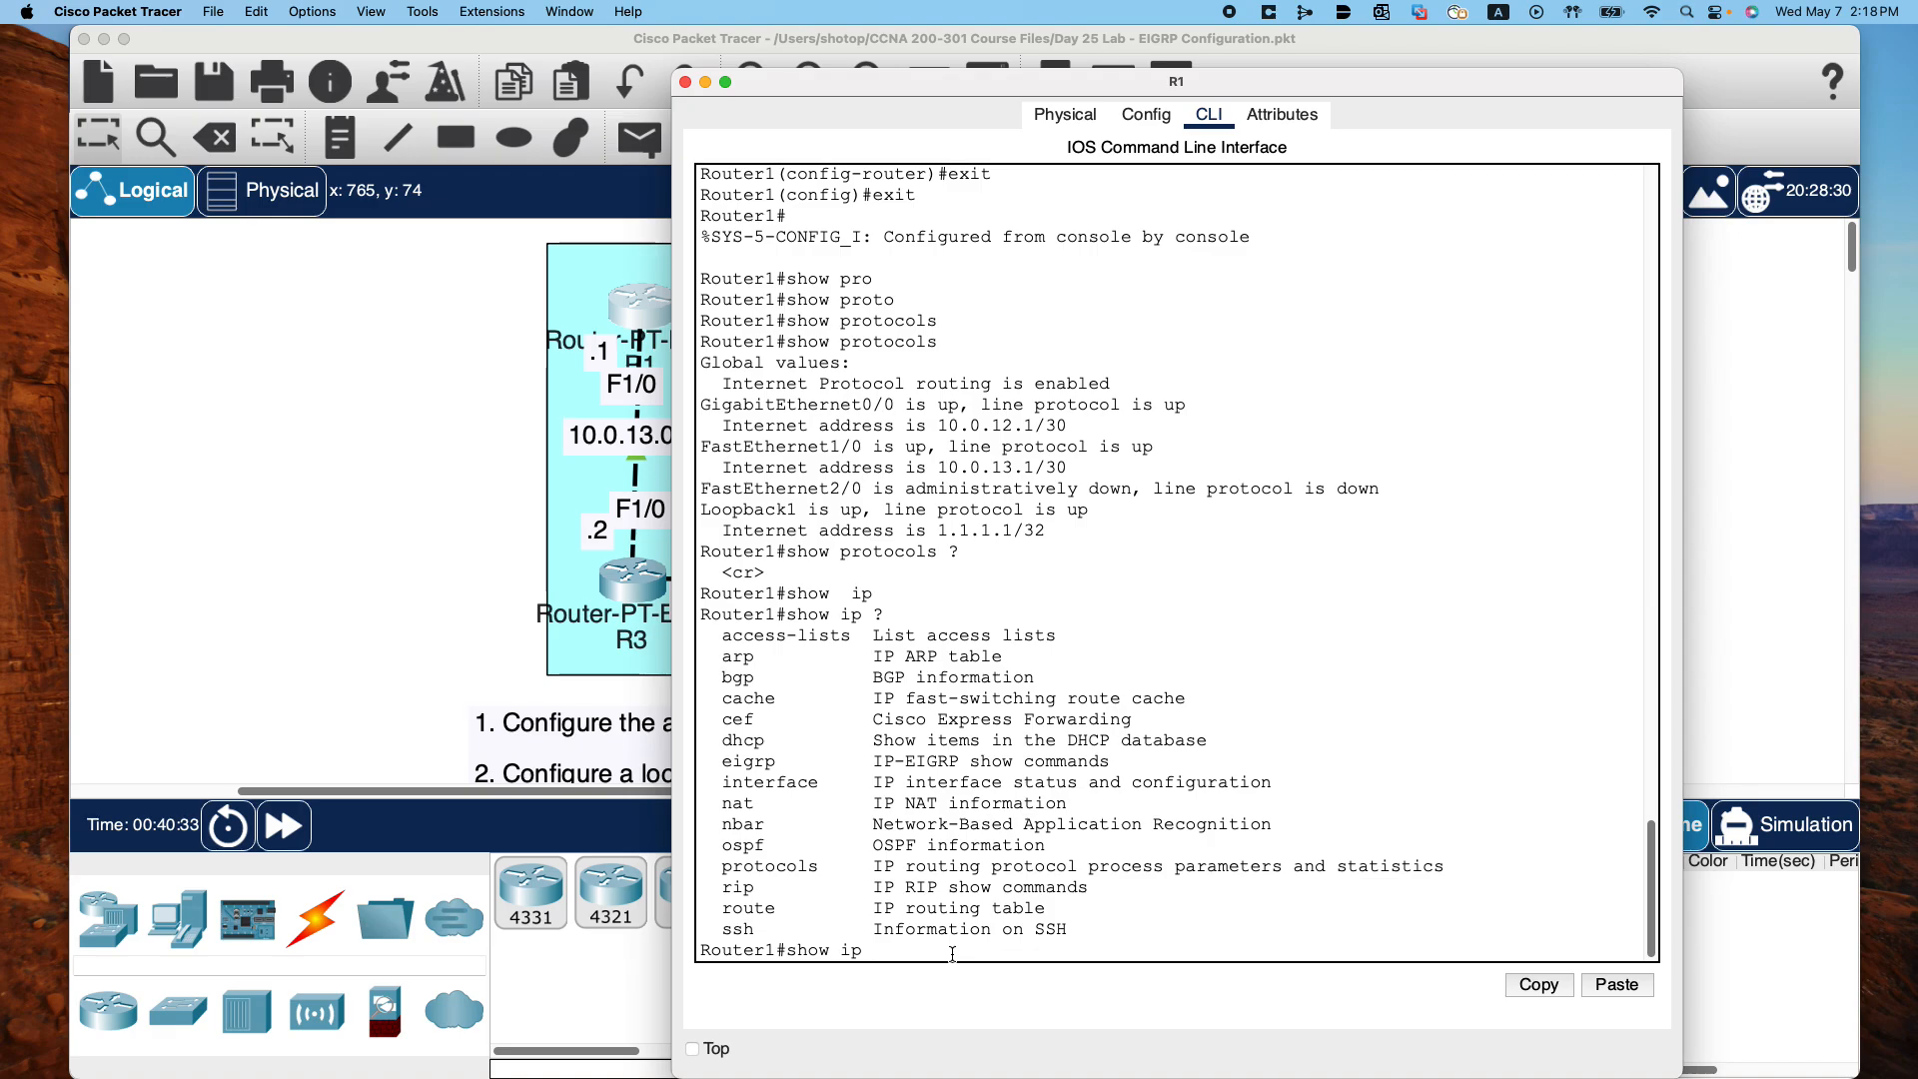
Check the options of show ip eigrp, run show ip eigrp topology, and highlight the loopback's entry in the table
{"action": "type", "text": "ei"}
{"action": "key", "text": "Tab"}
{"action": "type", "text": "?"}
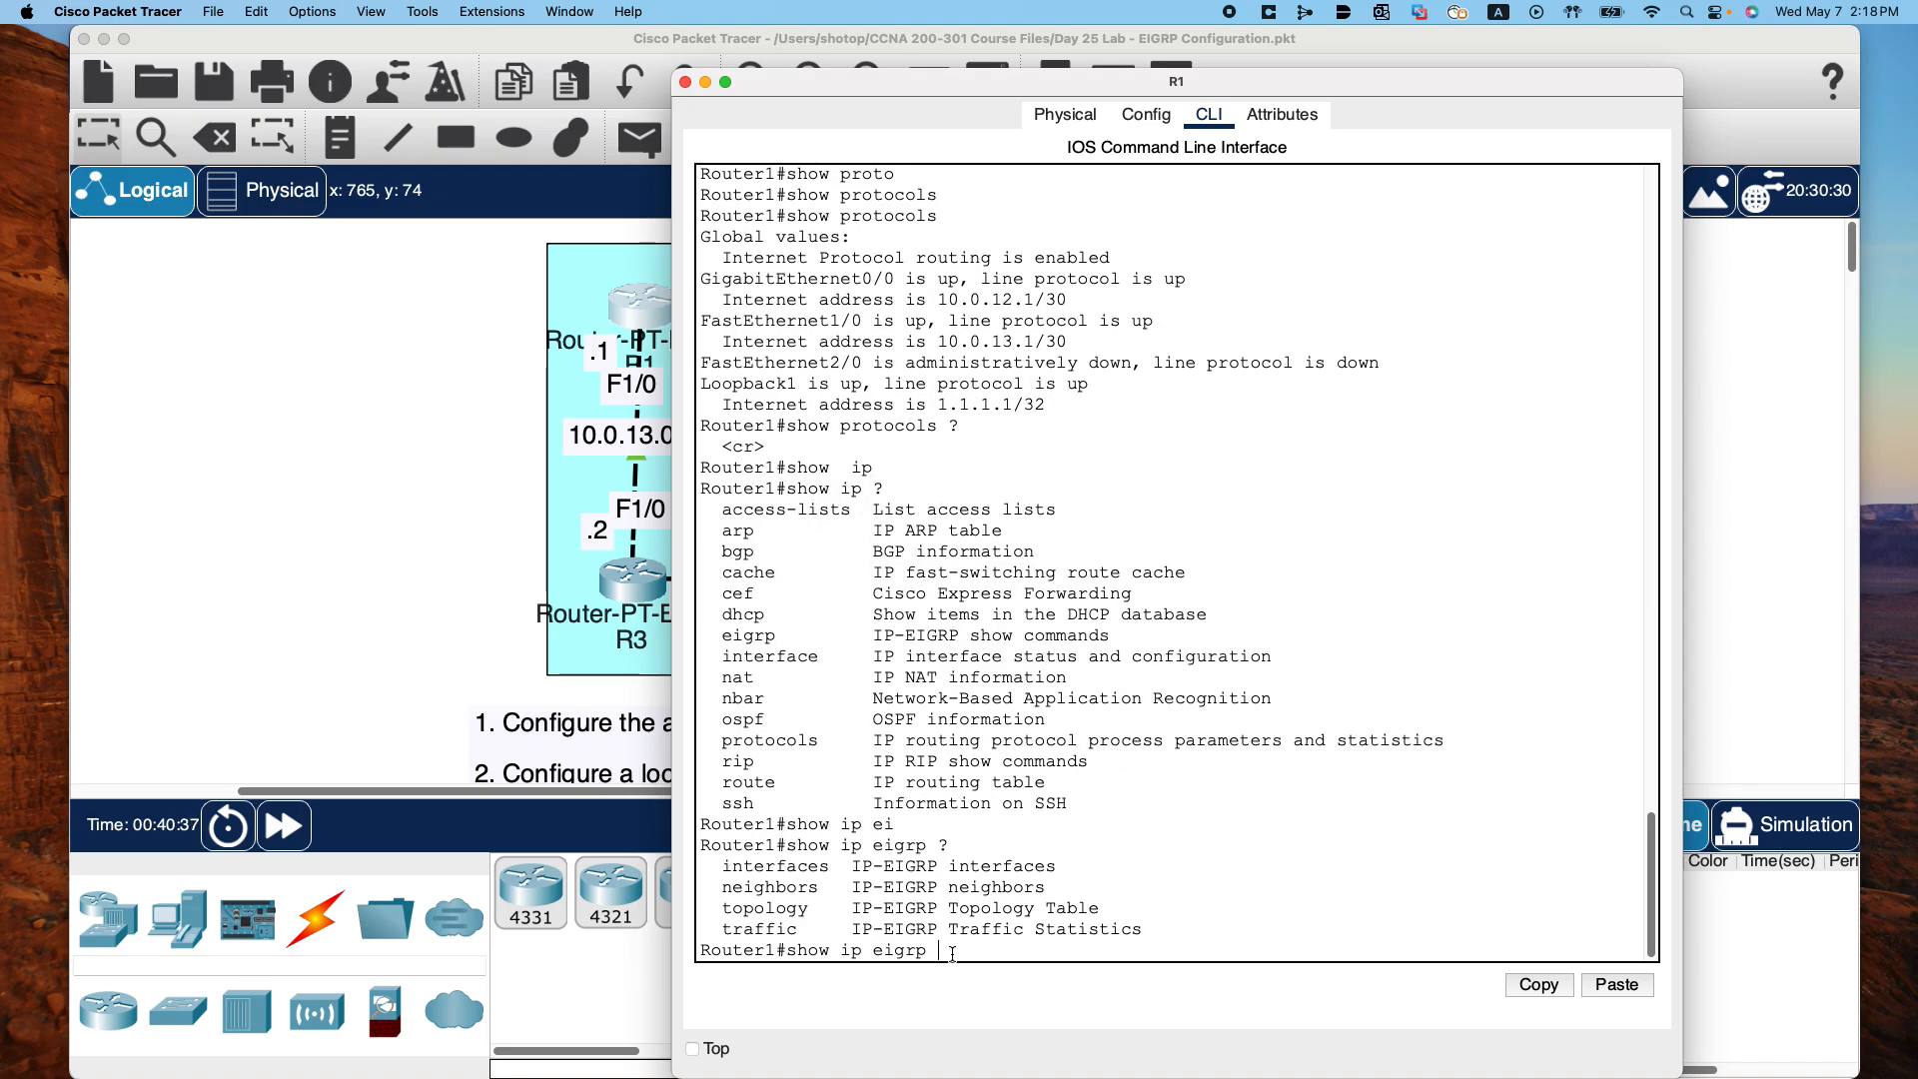
{"action": "type", "text": "top"}
{"action": "key", "text": "Tab"}
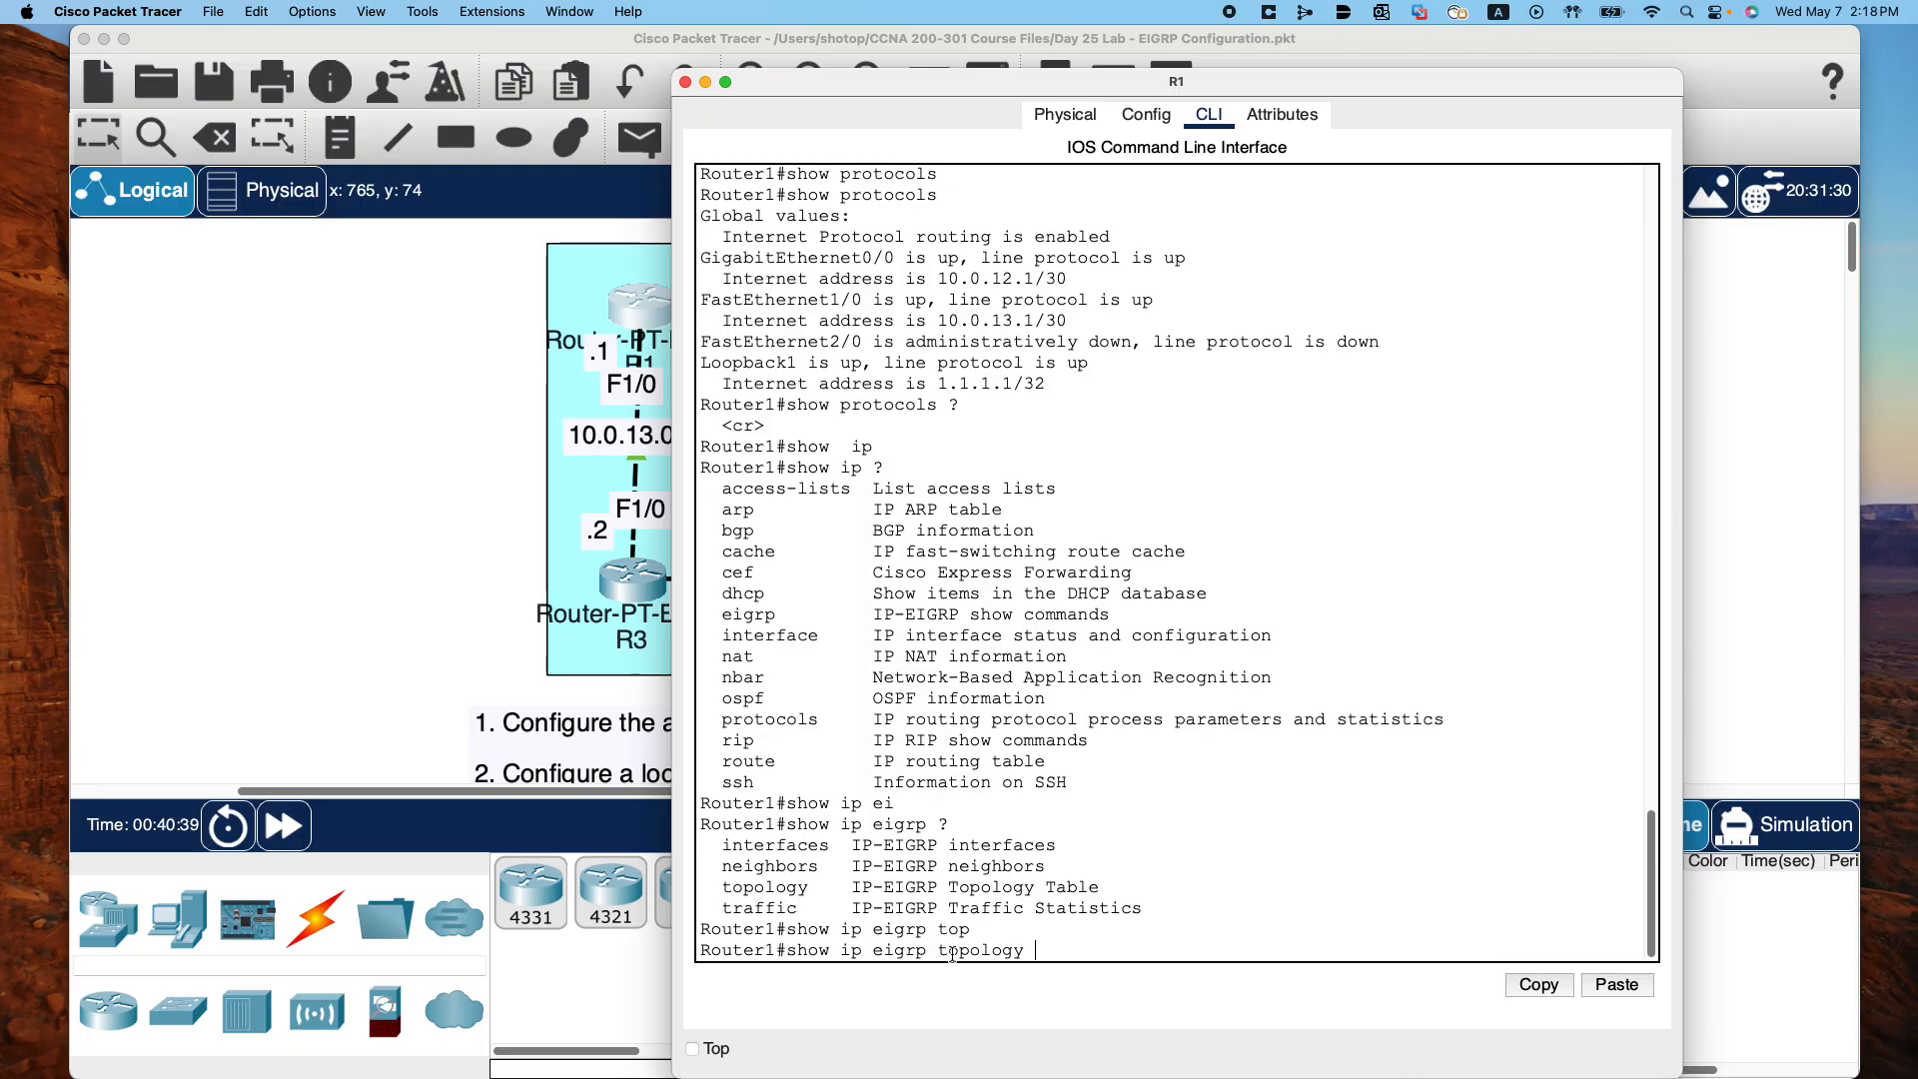
{"action": "key", "text": "Return"}
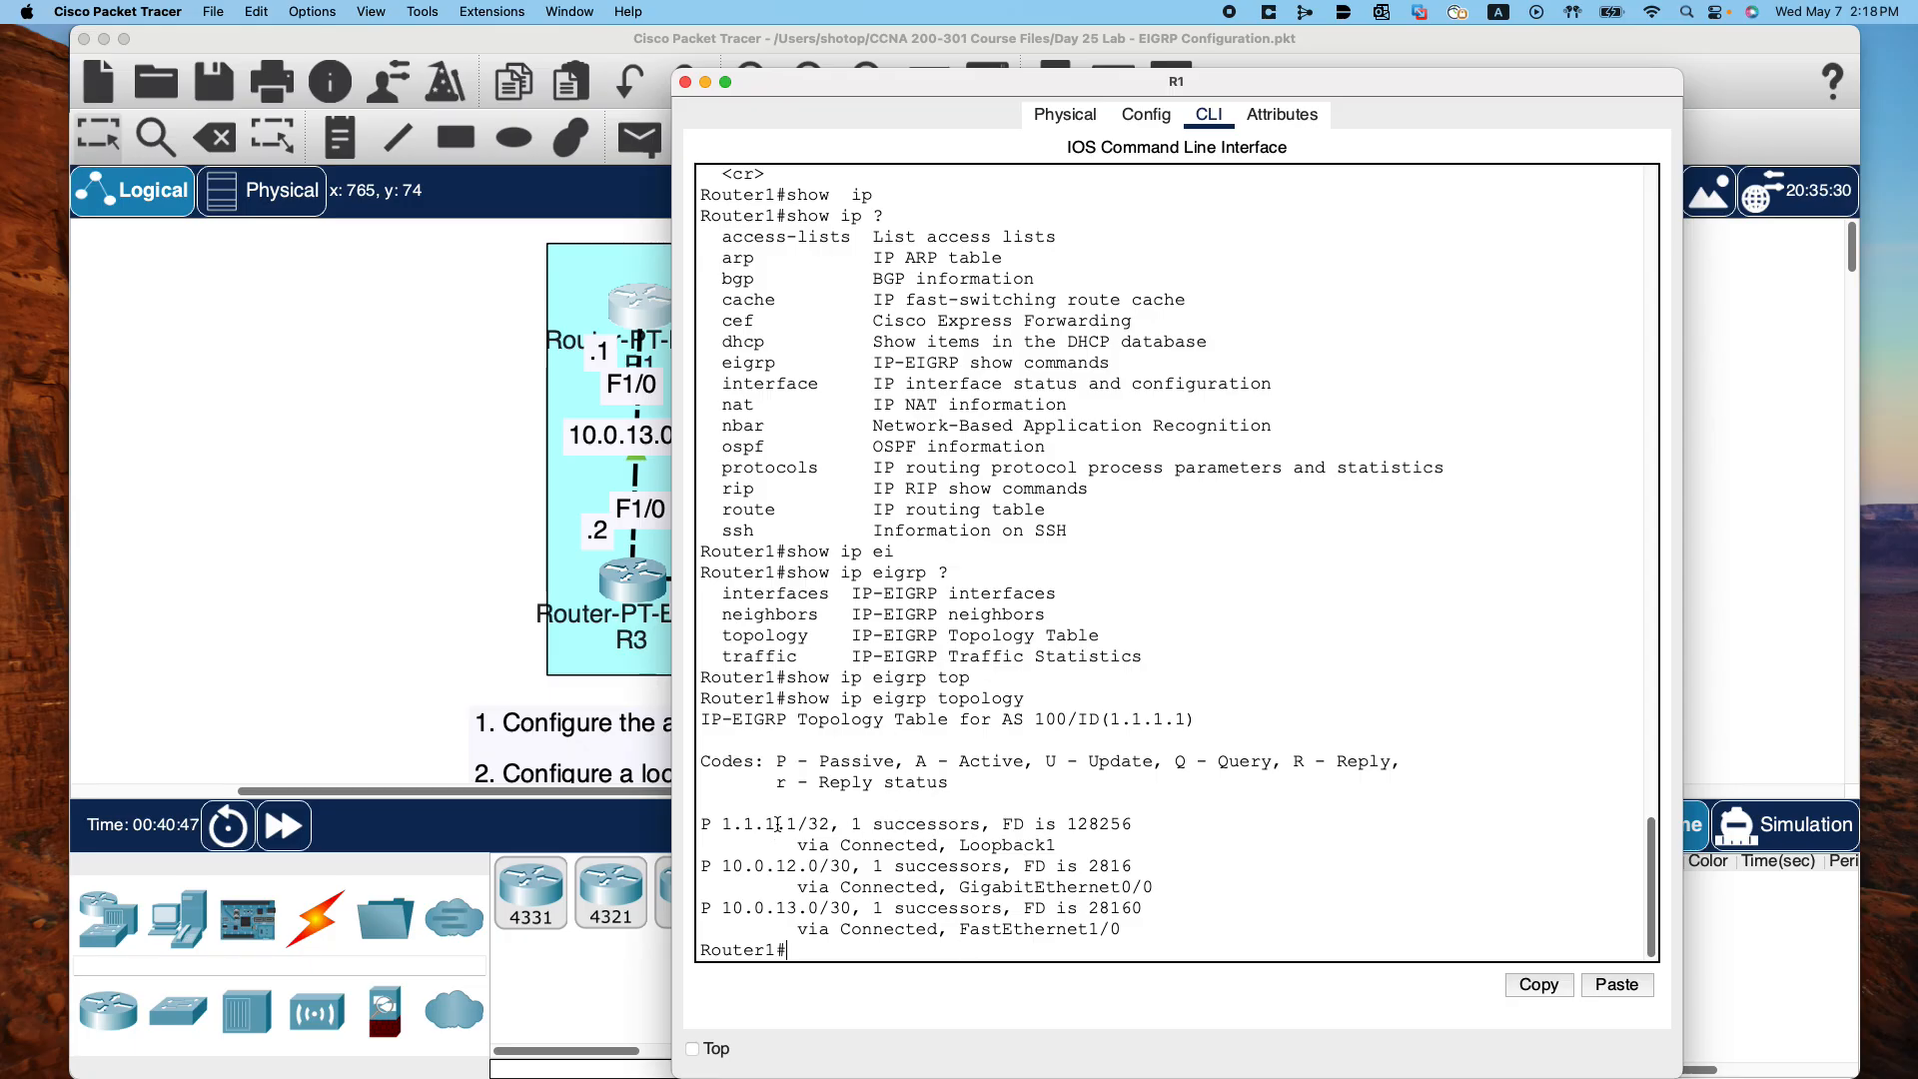
{"action": "left_click_drag", "start_coordinate": [699, 824], "coordinate": [1194, 843]}
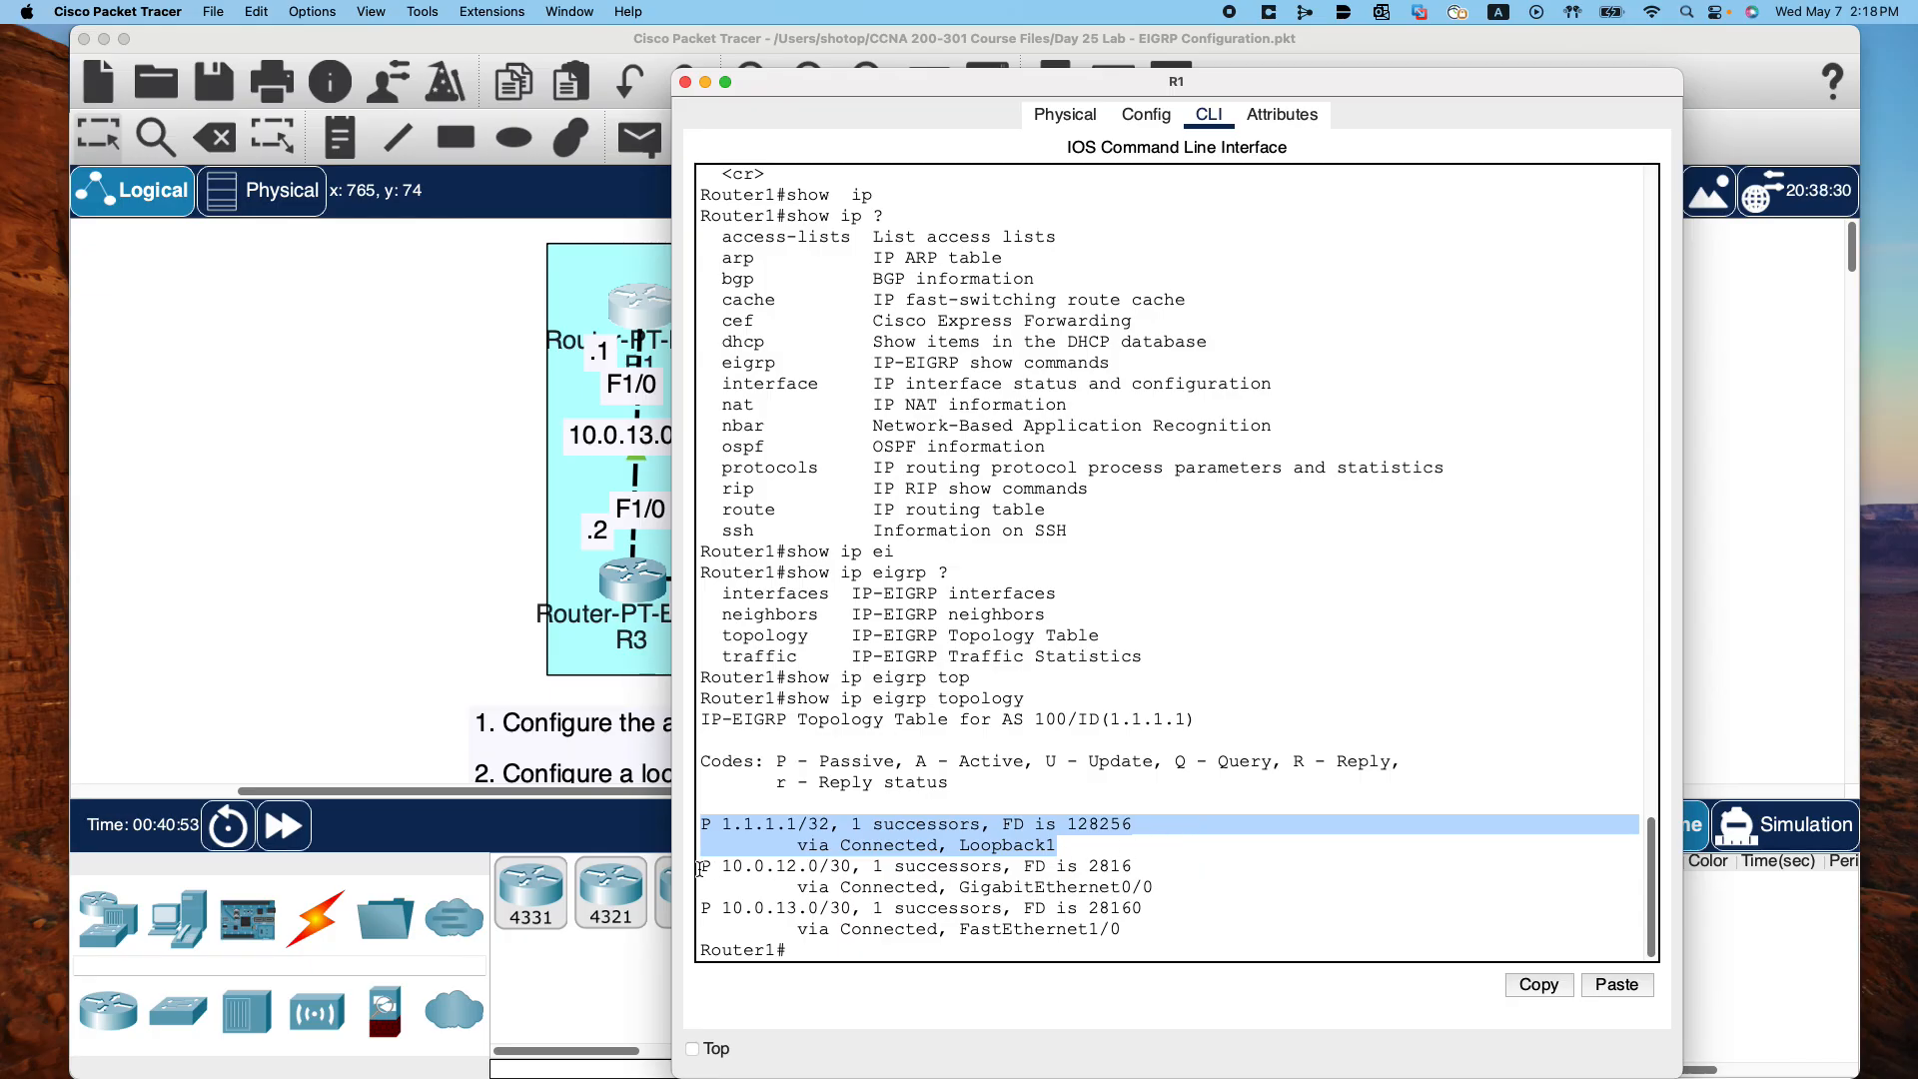
Highlight the 10.0.12.0/30 and 10.0.13.0/30 entries in Router1's EIGRP topology table and close its window
{"action": "left_click_drag", "start_coordinate": [702, 866], "coordinate": [1221, 927]}
{"action": "left_click", "coordinate": [1222, 909]}
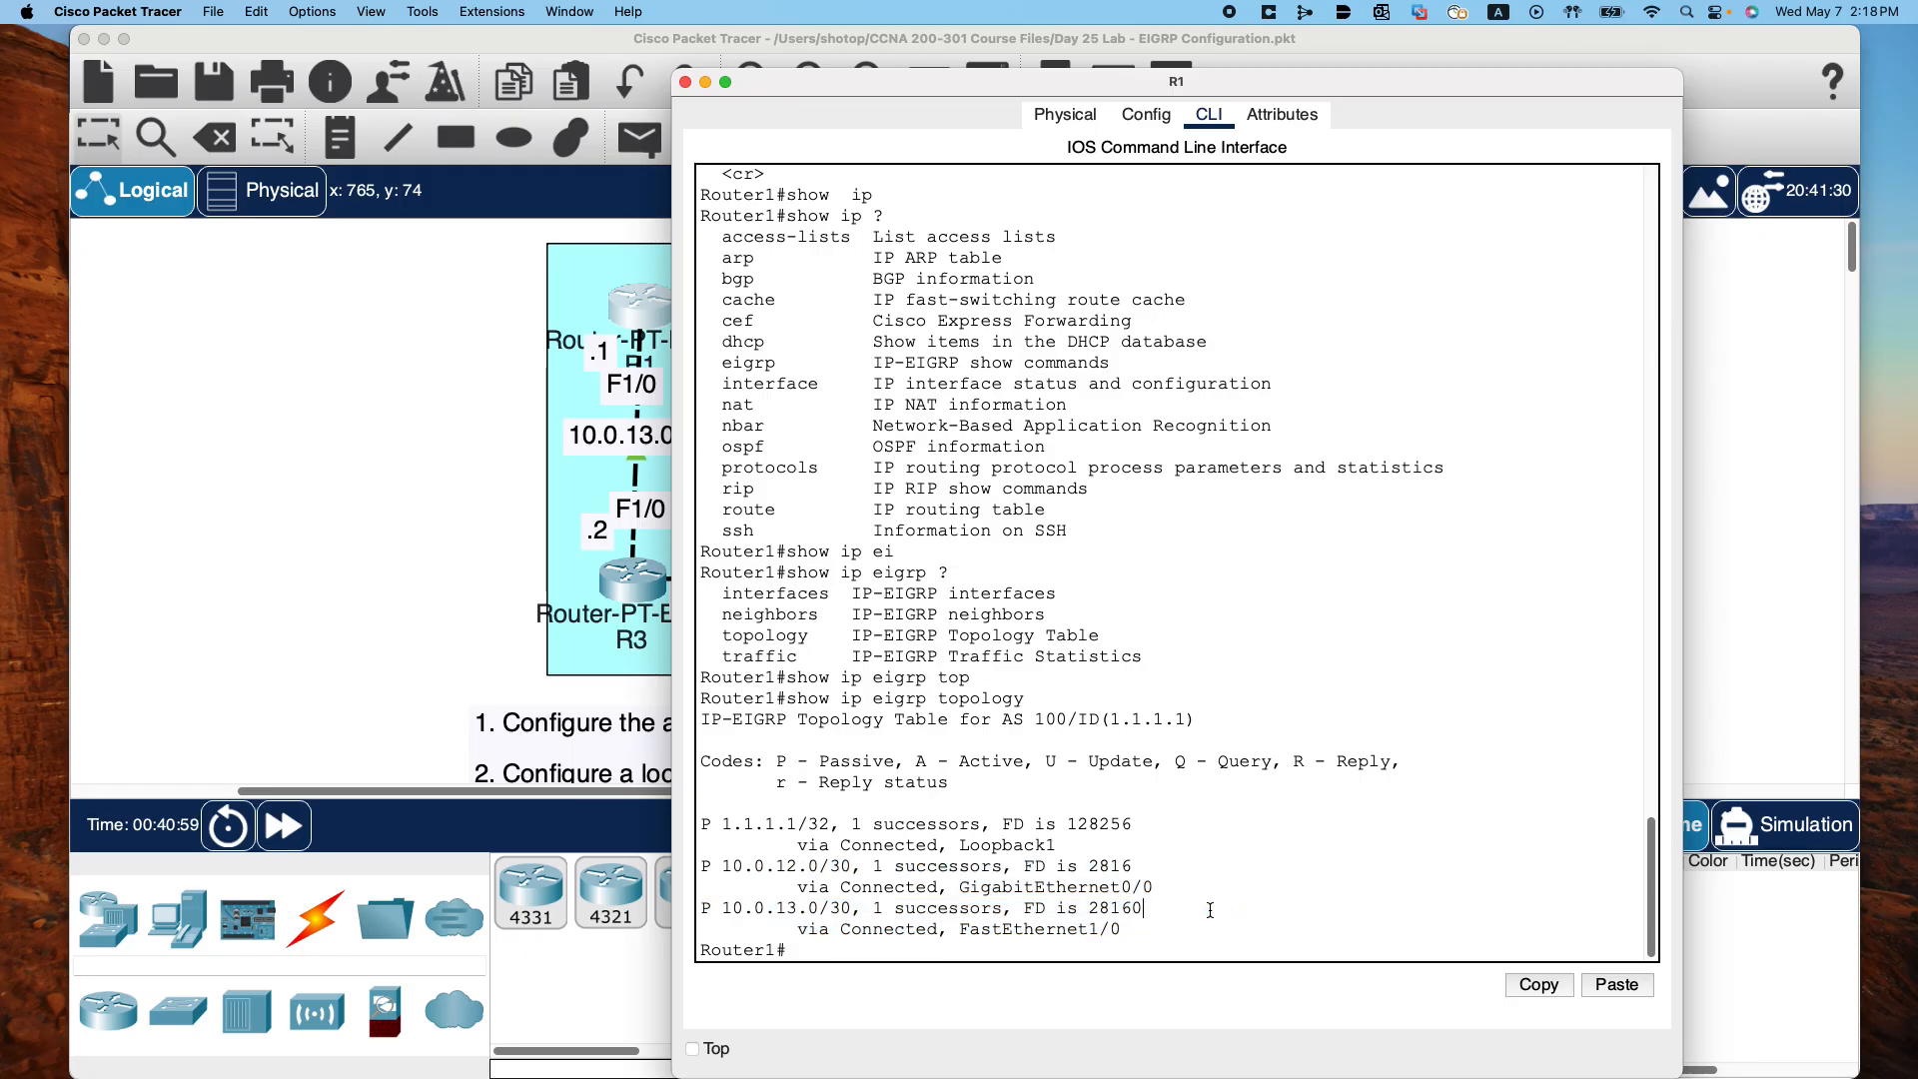
{"action": "left_click", "coordinate": [685, 84]}
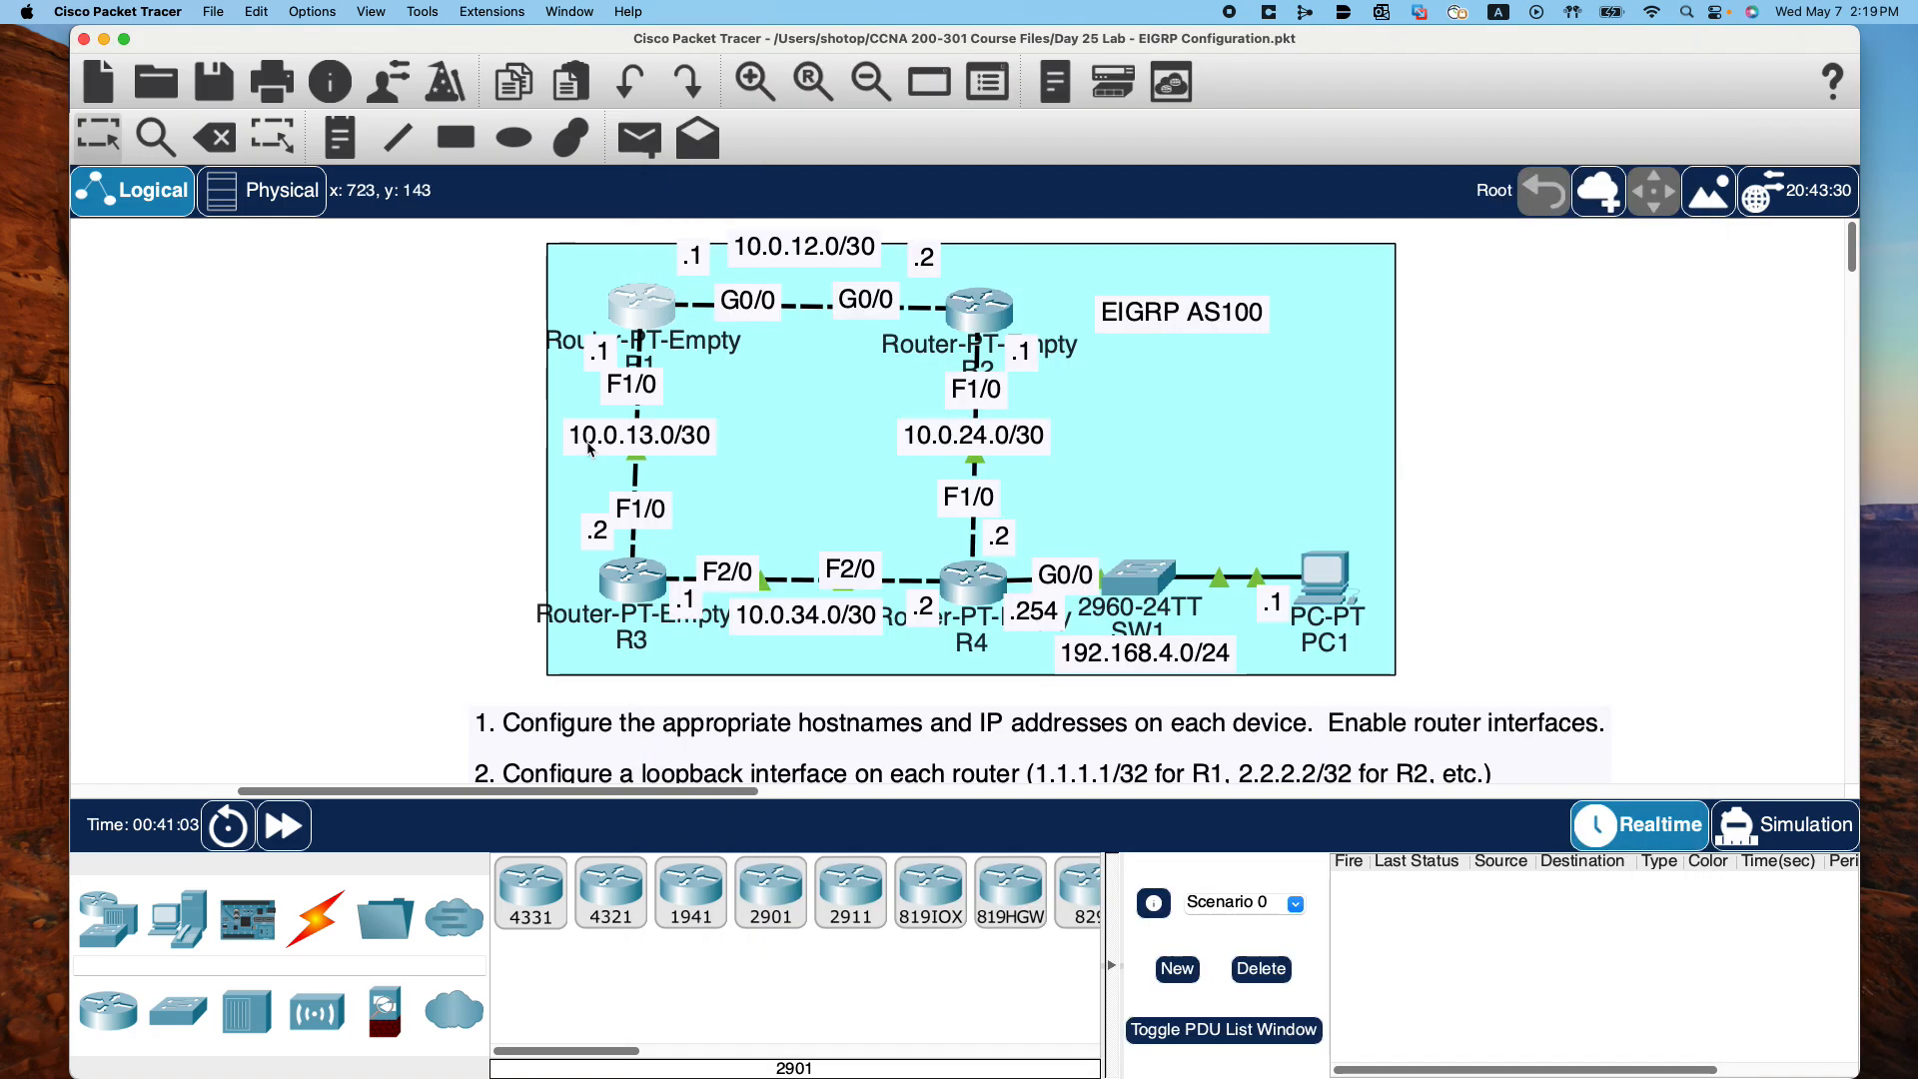
Review the lab instructions, open Router2's console and enter global configuration mode
{"action": "scroll", "coordinate": [965, 580], "scroll_direction": "down", "scroll_amount": 3}
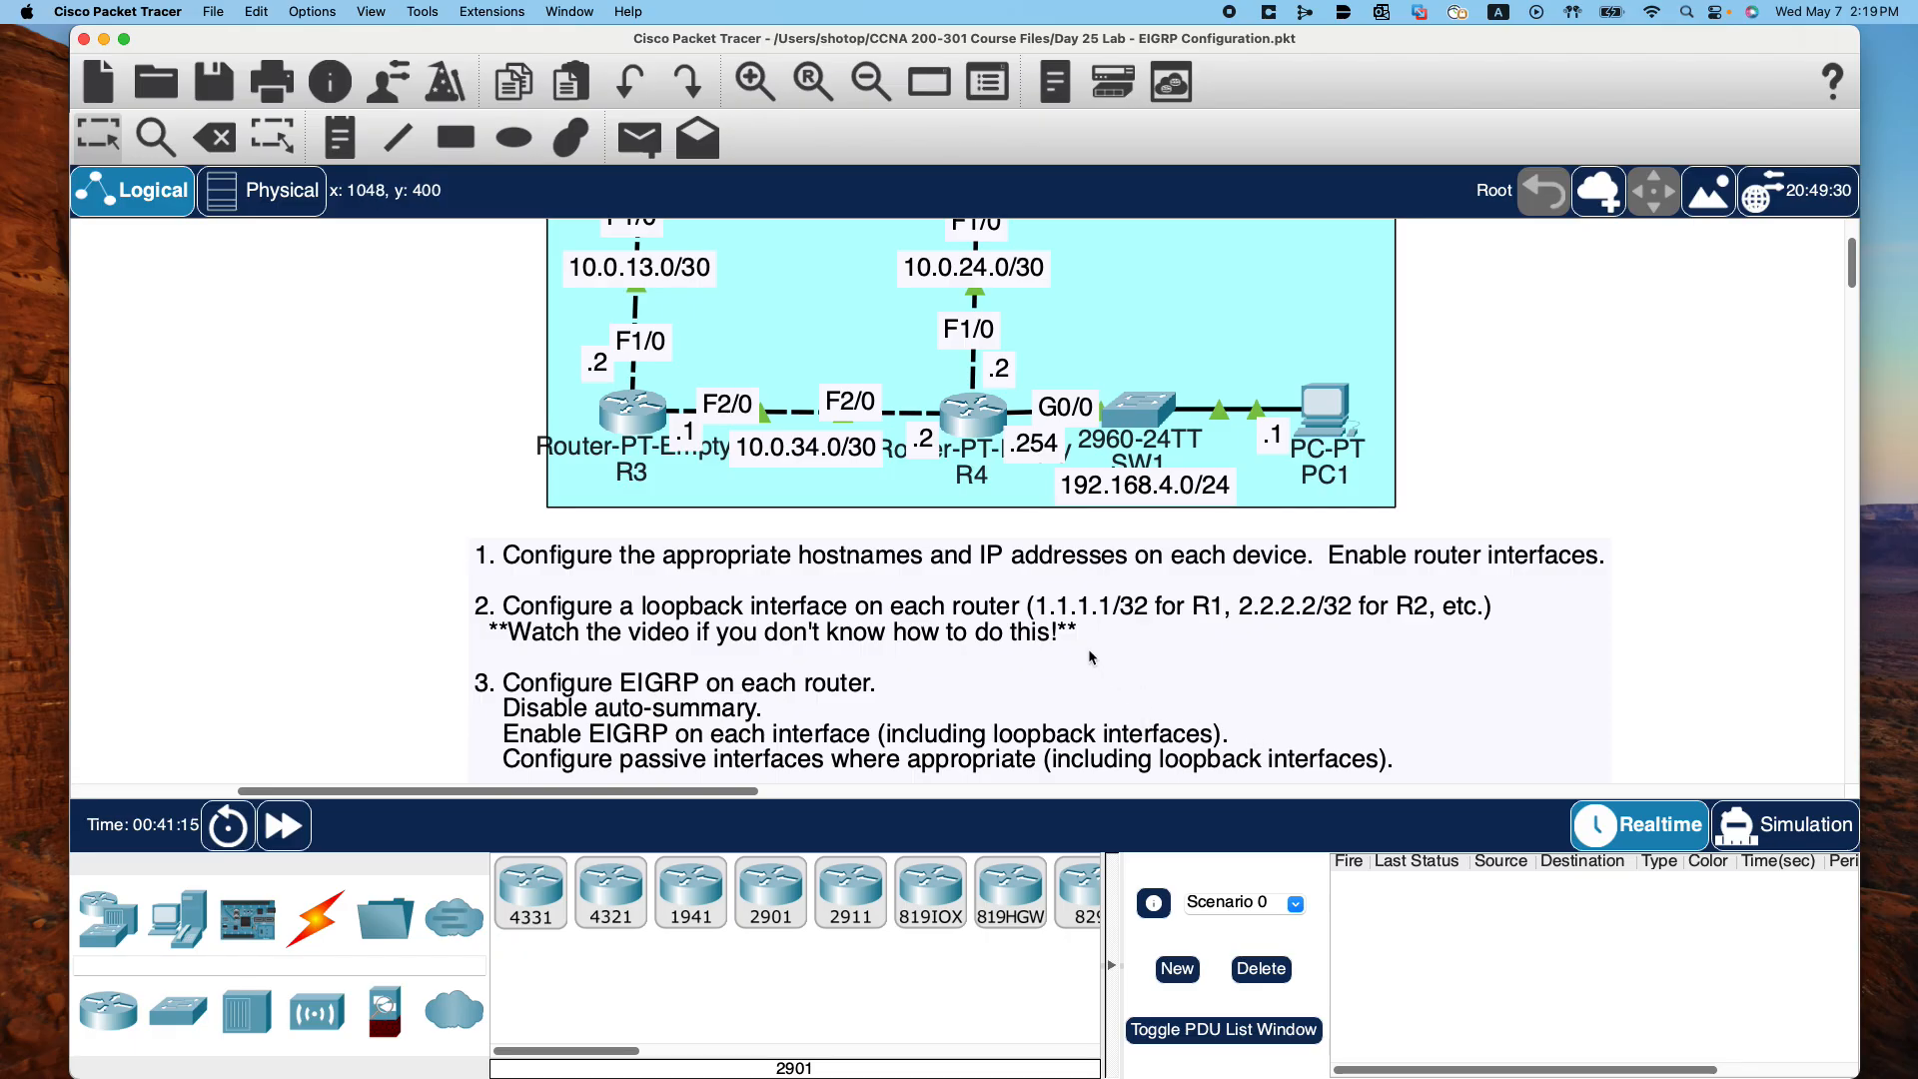
{"action": "scroll", "coordinate": [1048, 621], "scroll_direction": "up", "scroll_amount": 2}
{"action": "scroll", "coordinate": [1049, 619], "scroll_direction": "down", "scroll_amount": 1}
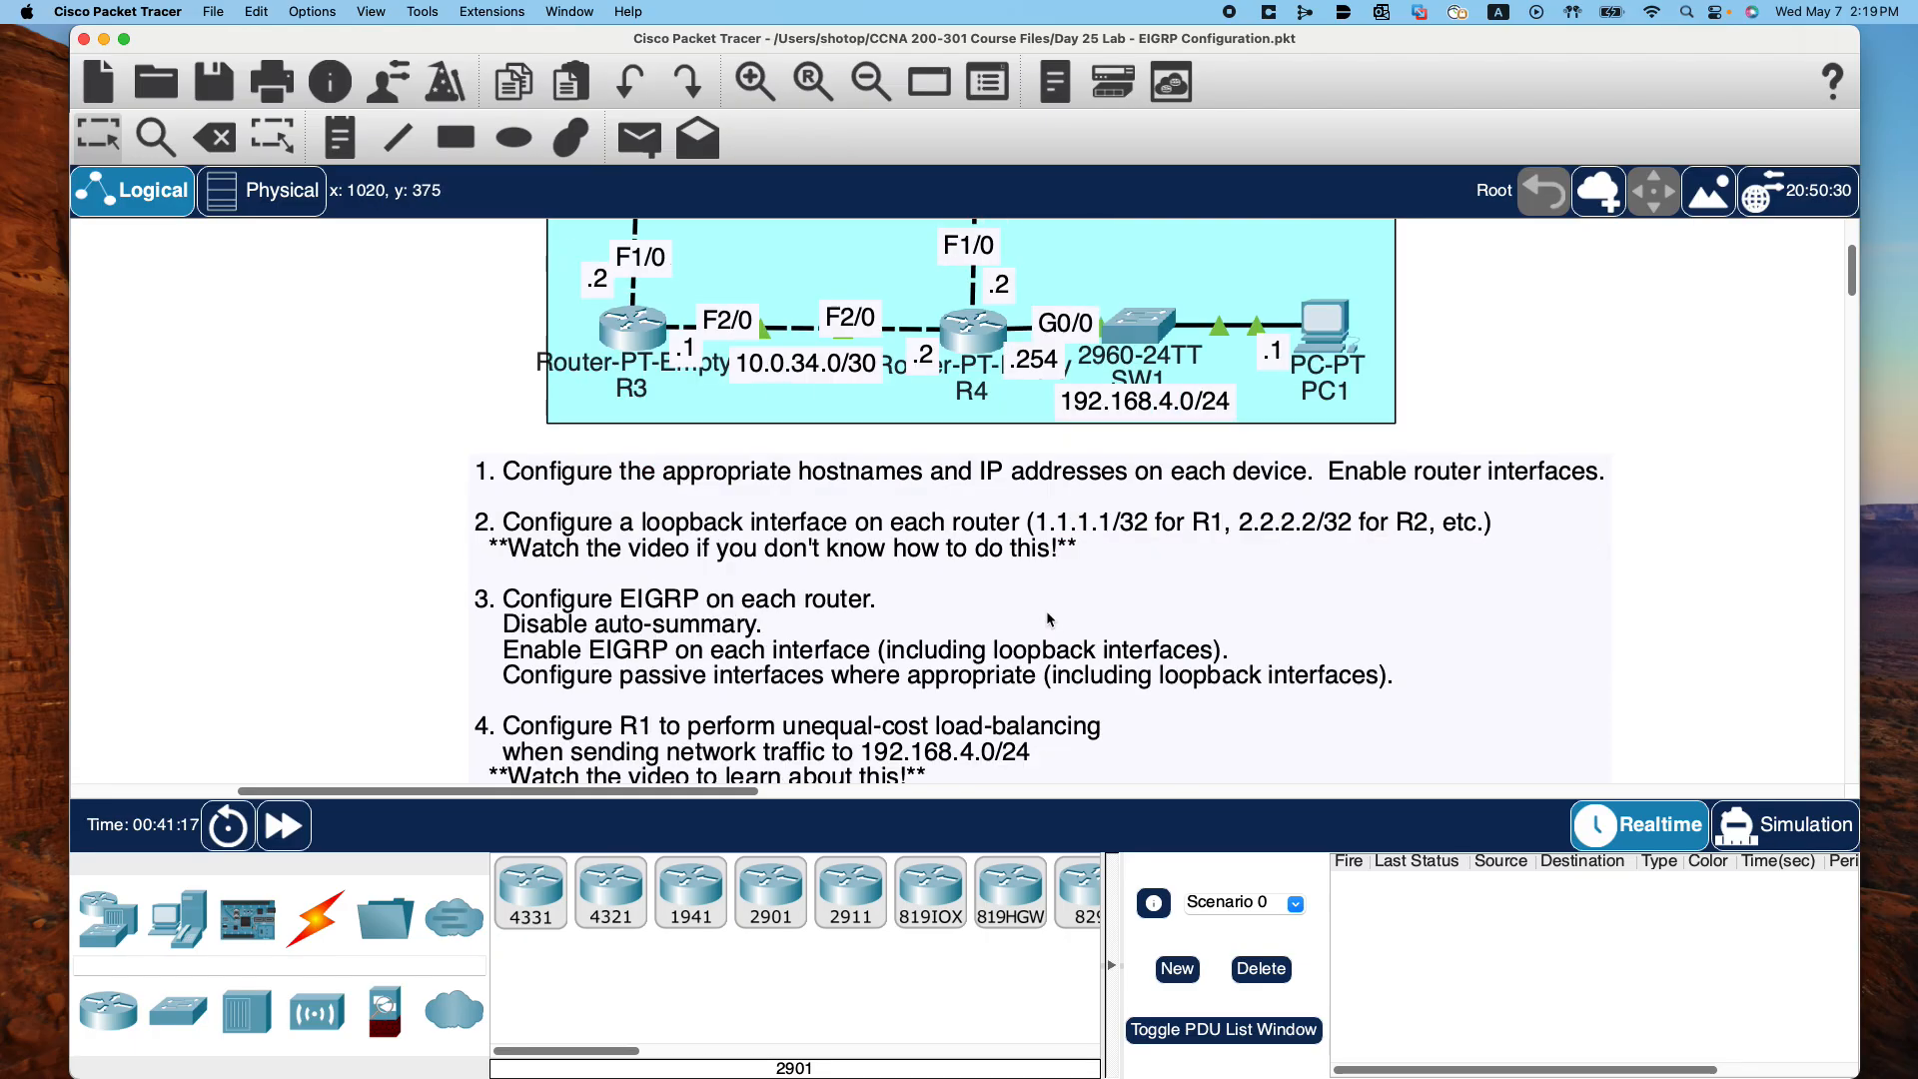
{"action": "scroll", "coordinate": [1054, 616], "scroll_direction": "up", "scroll_amount": 3}
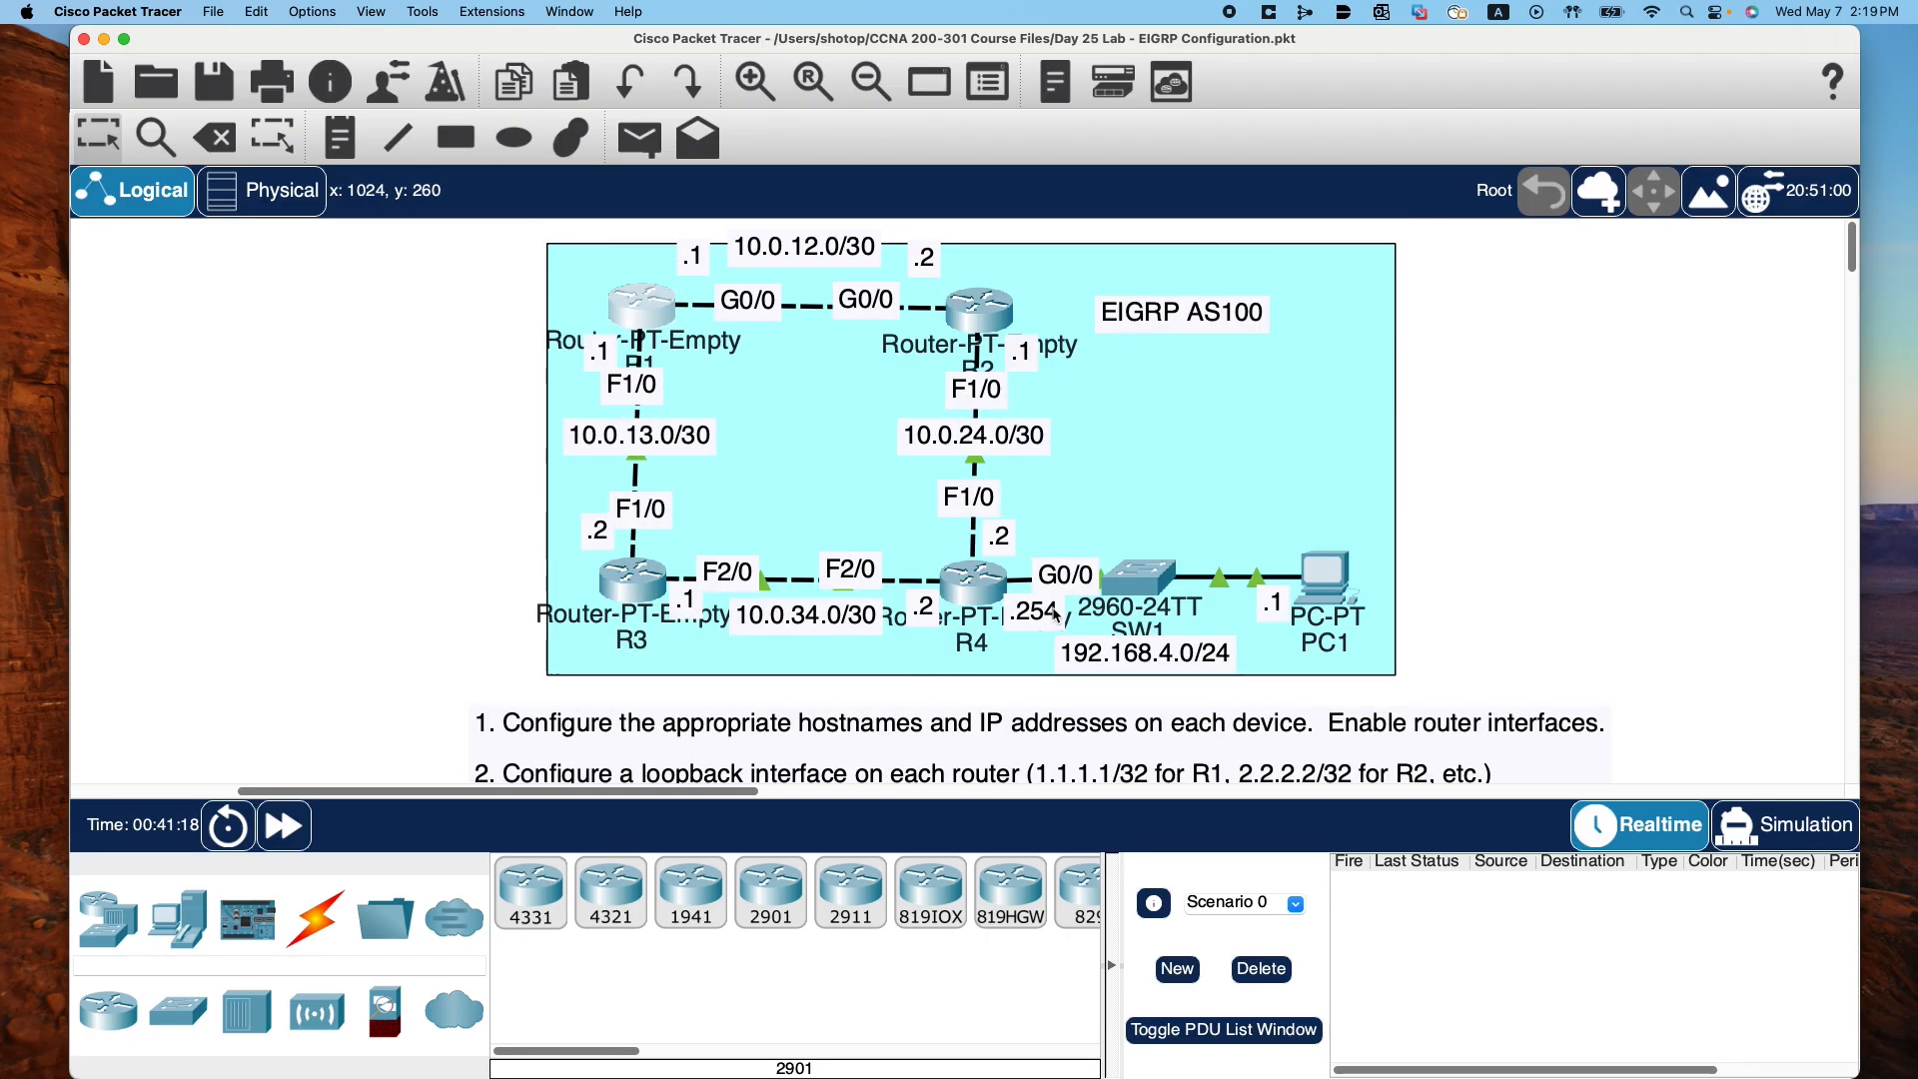
{"action": "left_click", "coordinate": [978, 313]}
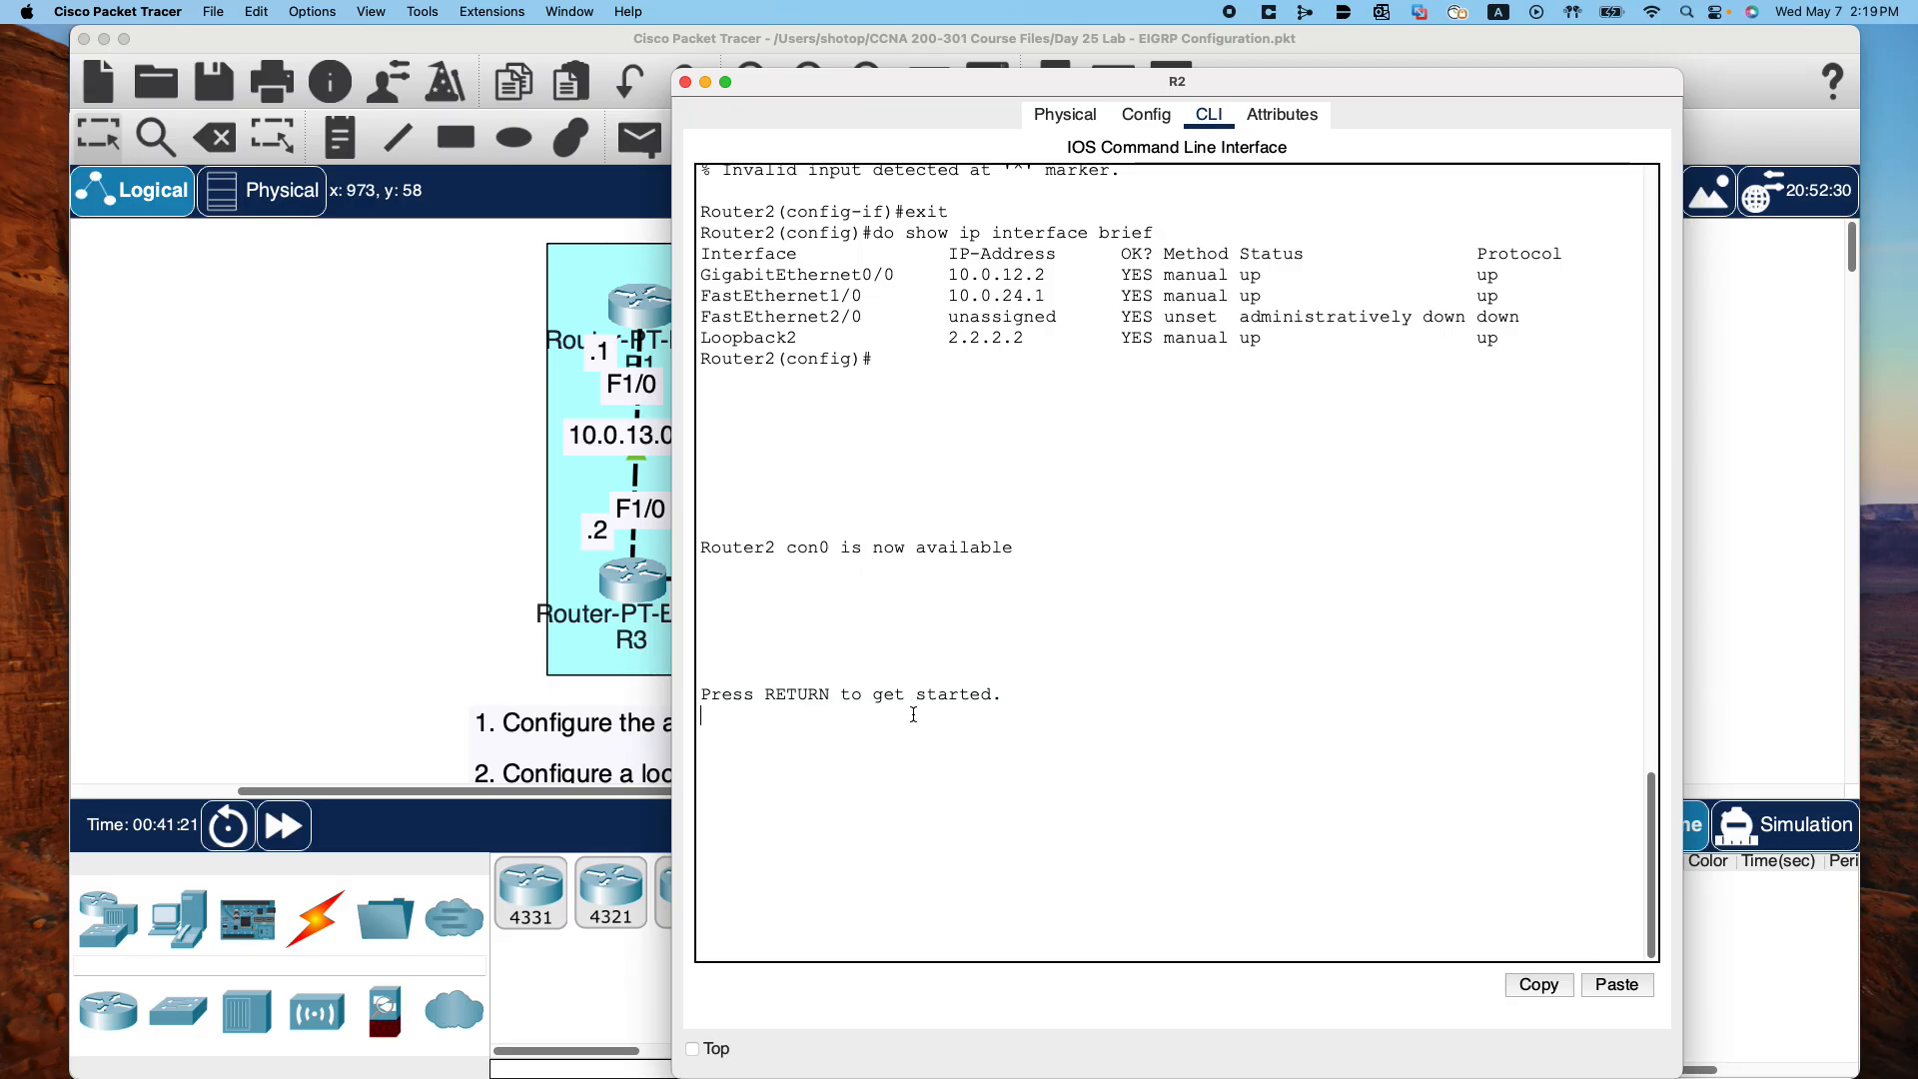
{"action": "key", "text": "Return"}
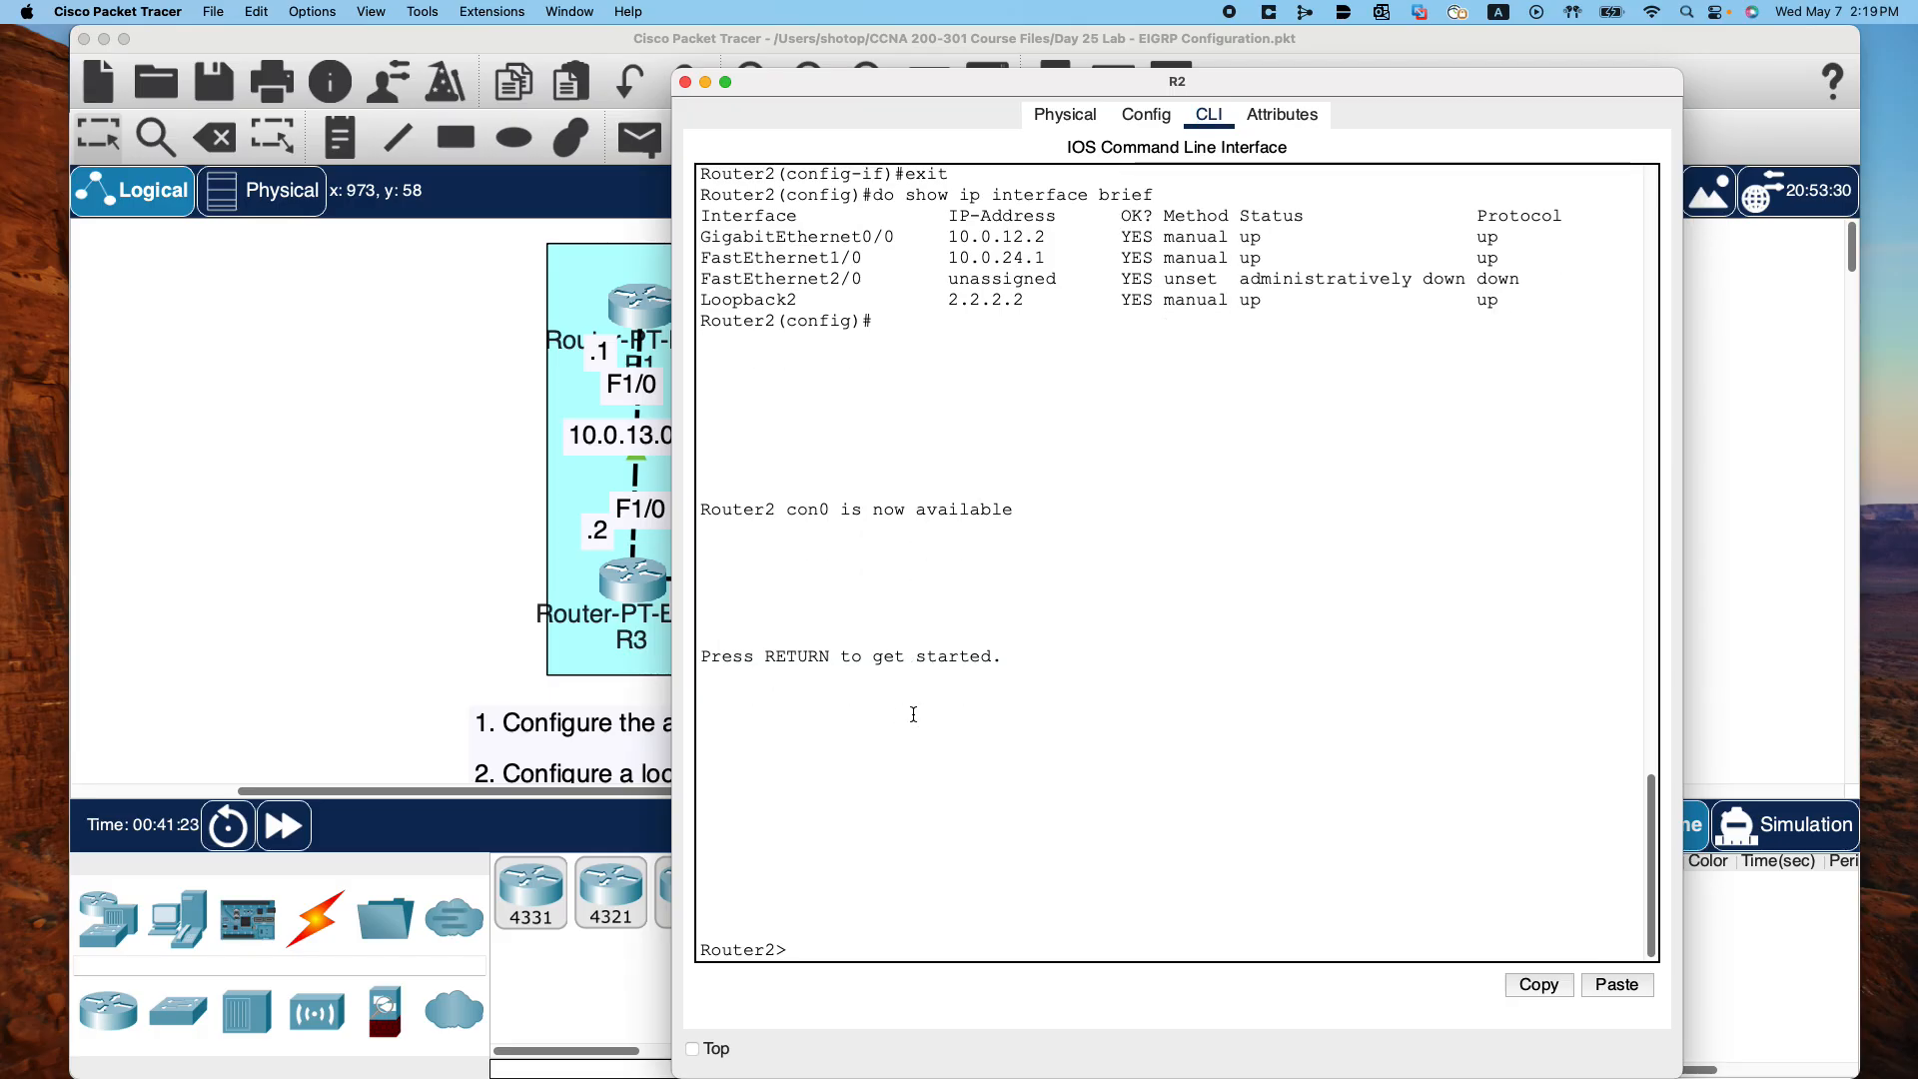
{"action": "type", "text": "en"}
{"action": "key", "text": "Return"}
{"action": "type", "text": "cond"}
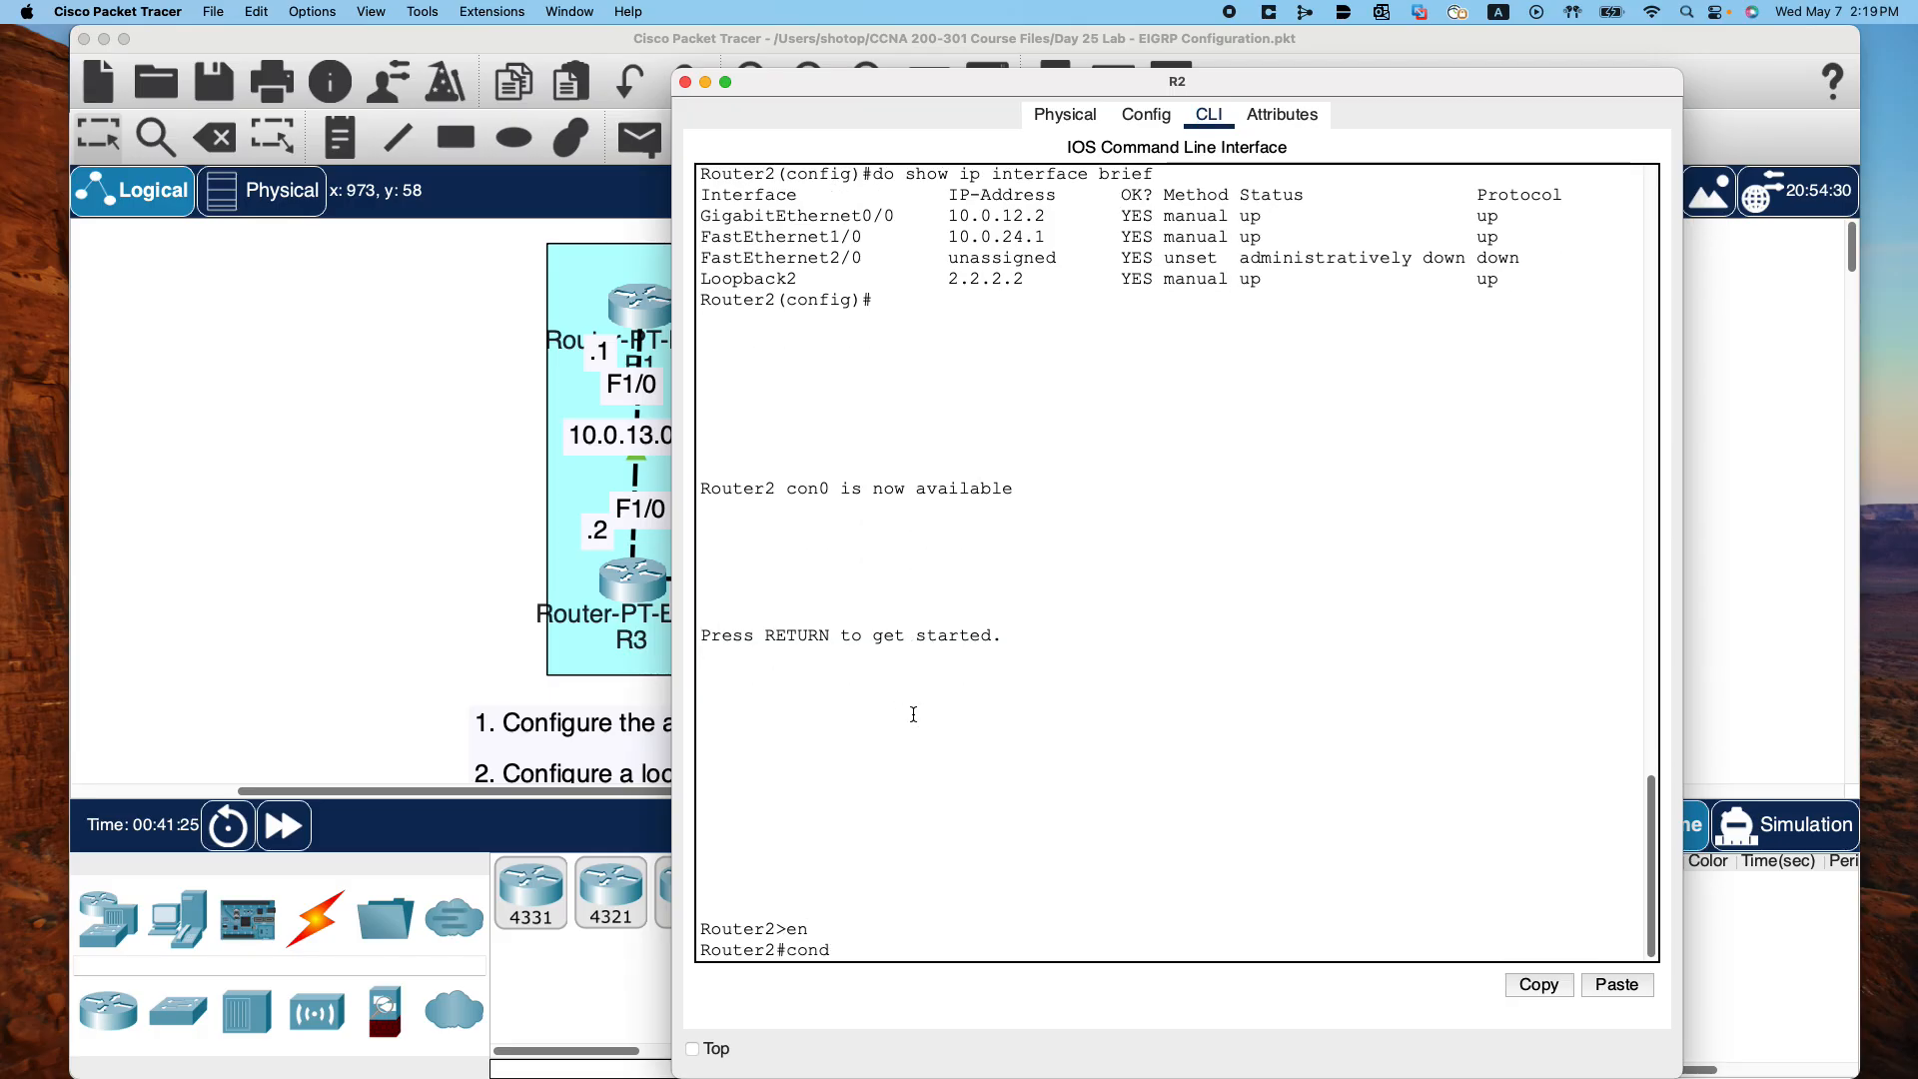
{"action": "key", "text": "BackSpace"}
{"action": "type", "text": "f t"}
{"action": "key", "text": "Return"}
Start EIGRP with autonomous system 100 on Router2, consulting the command help for its arguments
{"action": "type", "text": "rou"}
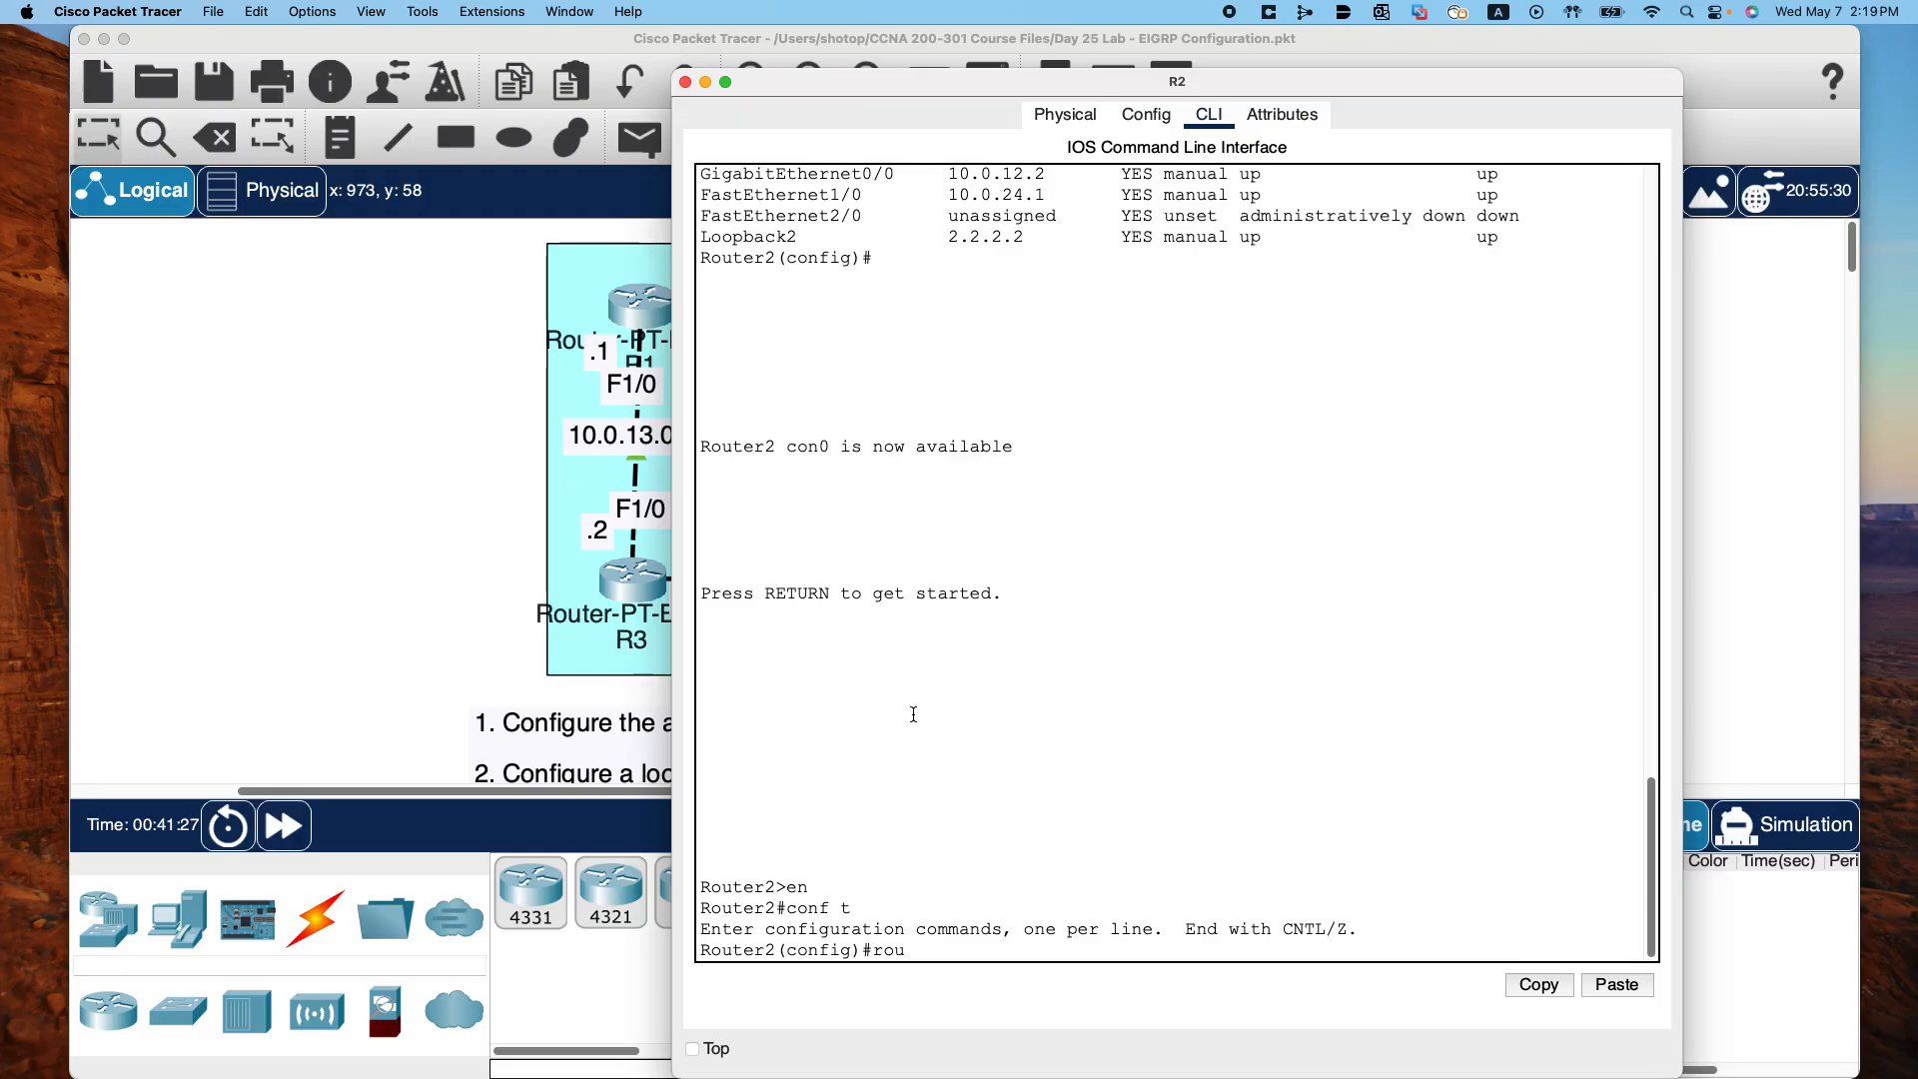
{"action": "key", "text": "Tab"}
{"action": "type", "text": "ei"}
{"action": "key", "text": "Tab"}
{"action": "type", "text": "?"}
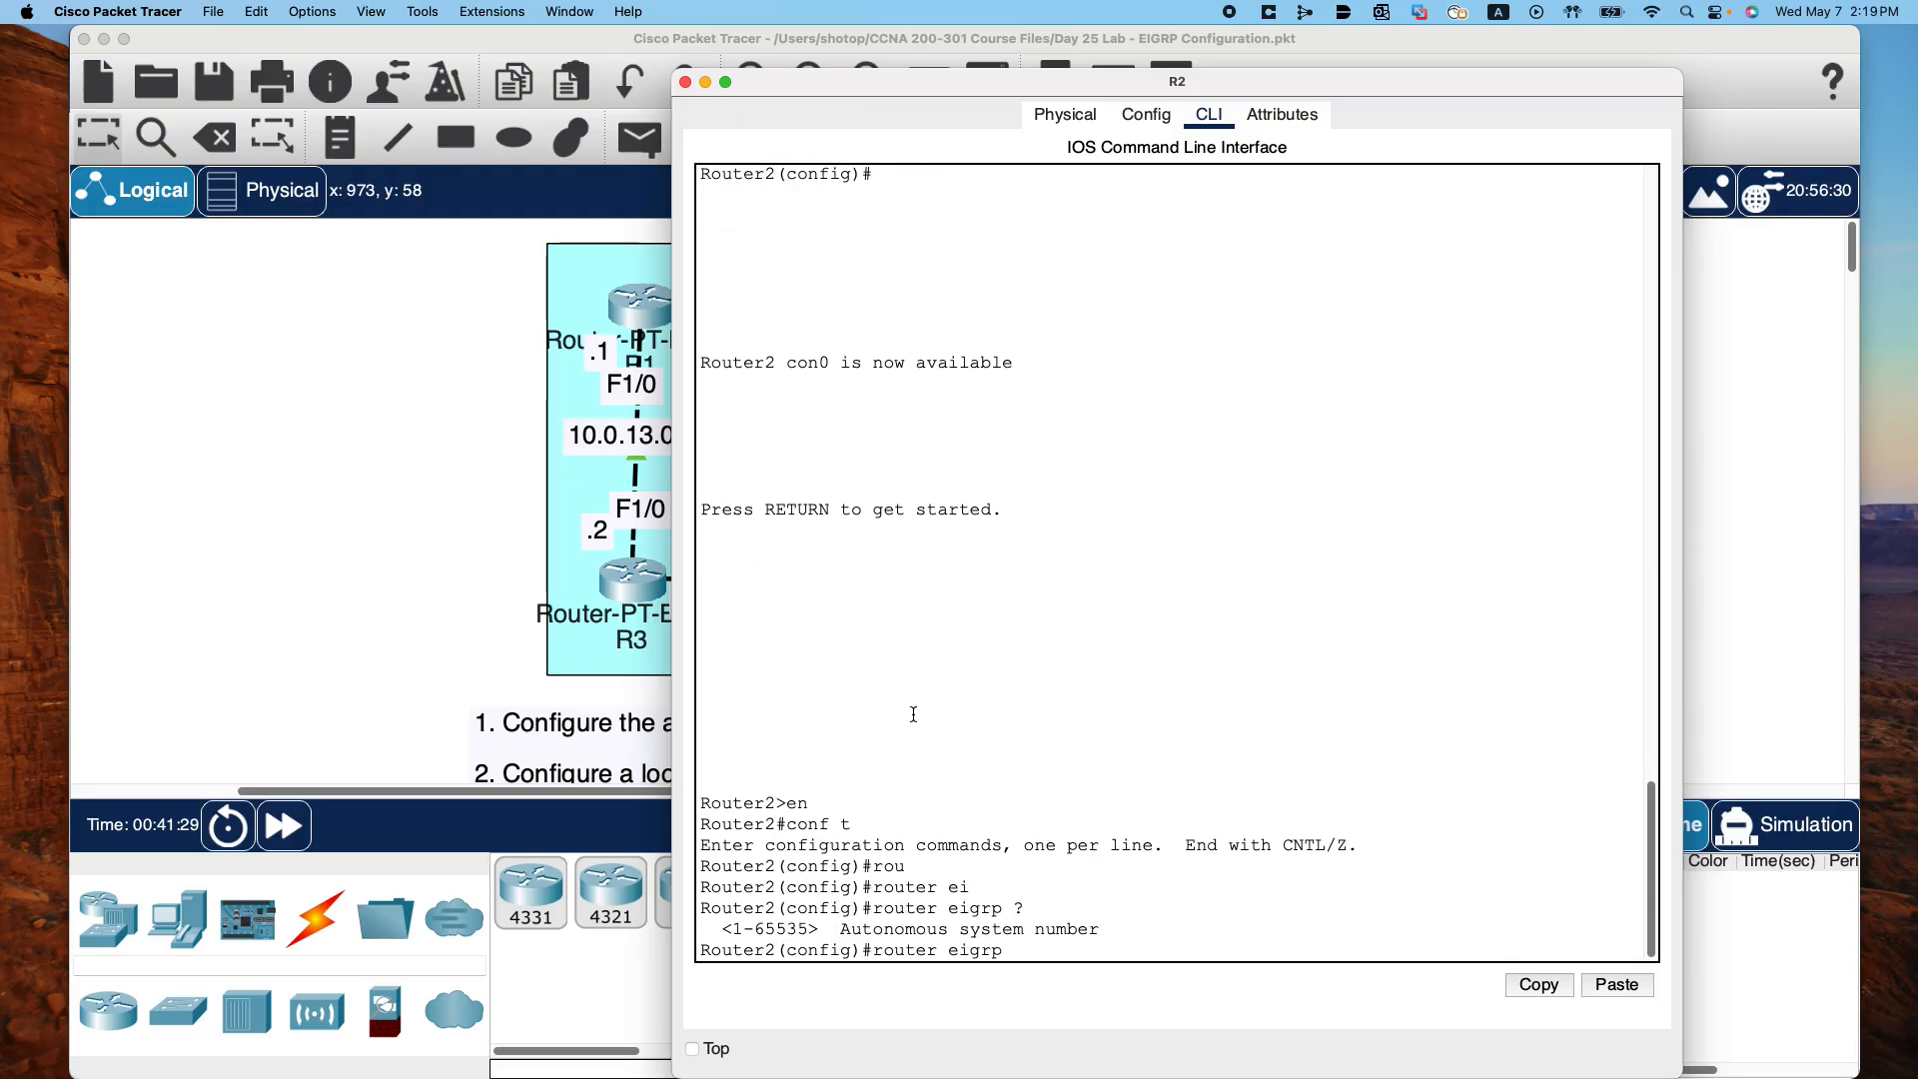
{"action": "type", "text": "100"}
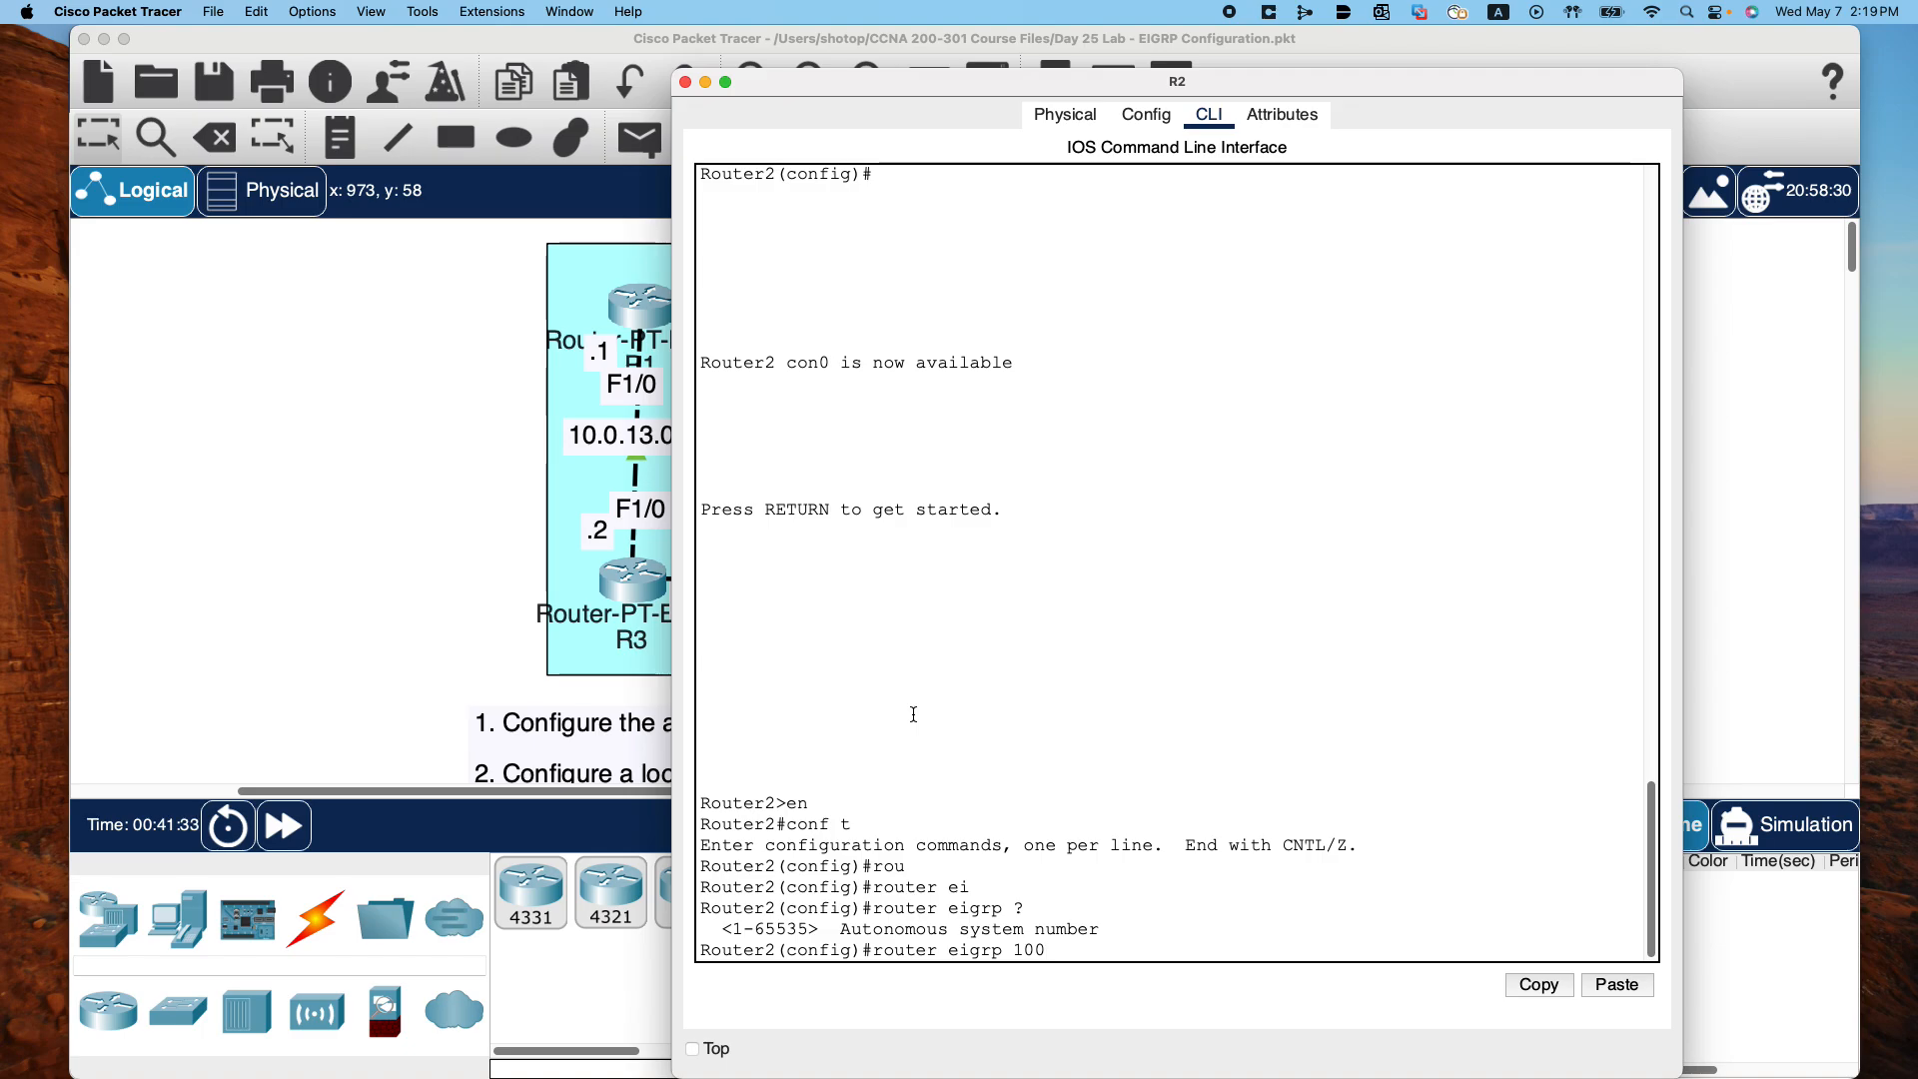
{"action": "type", "text": " ?"}
{"action": "key", "text": "Return"}
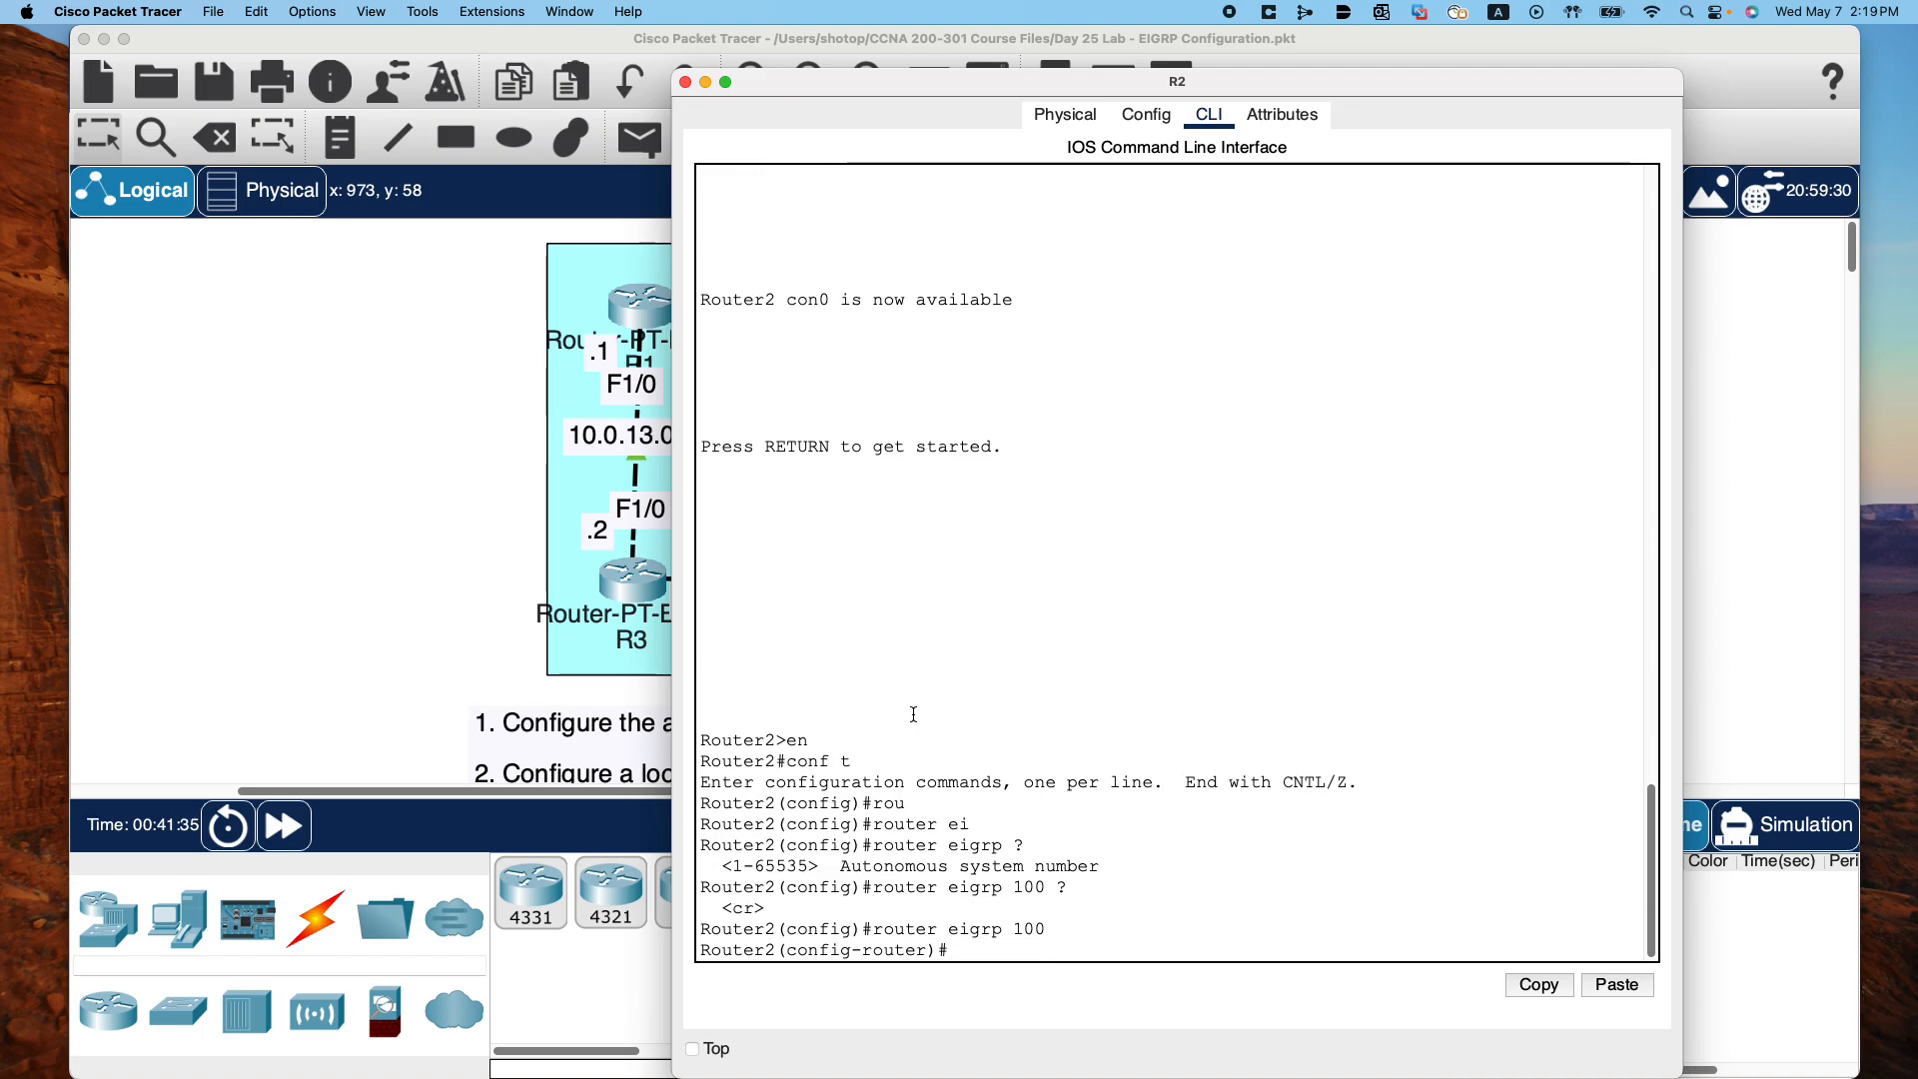
List the router configuration commands and disable auto-summary for EIGRP 100 on Router2
{"action": "type", "text": "?"}
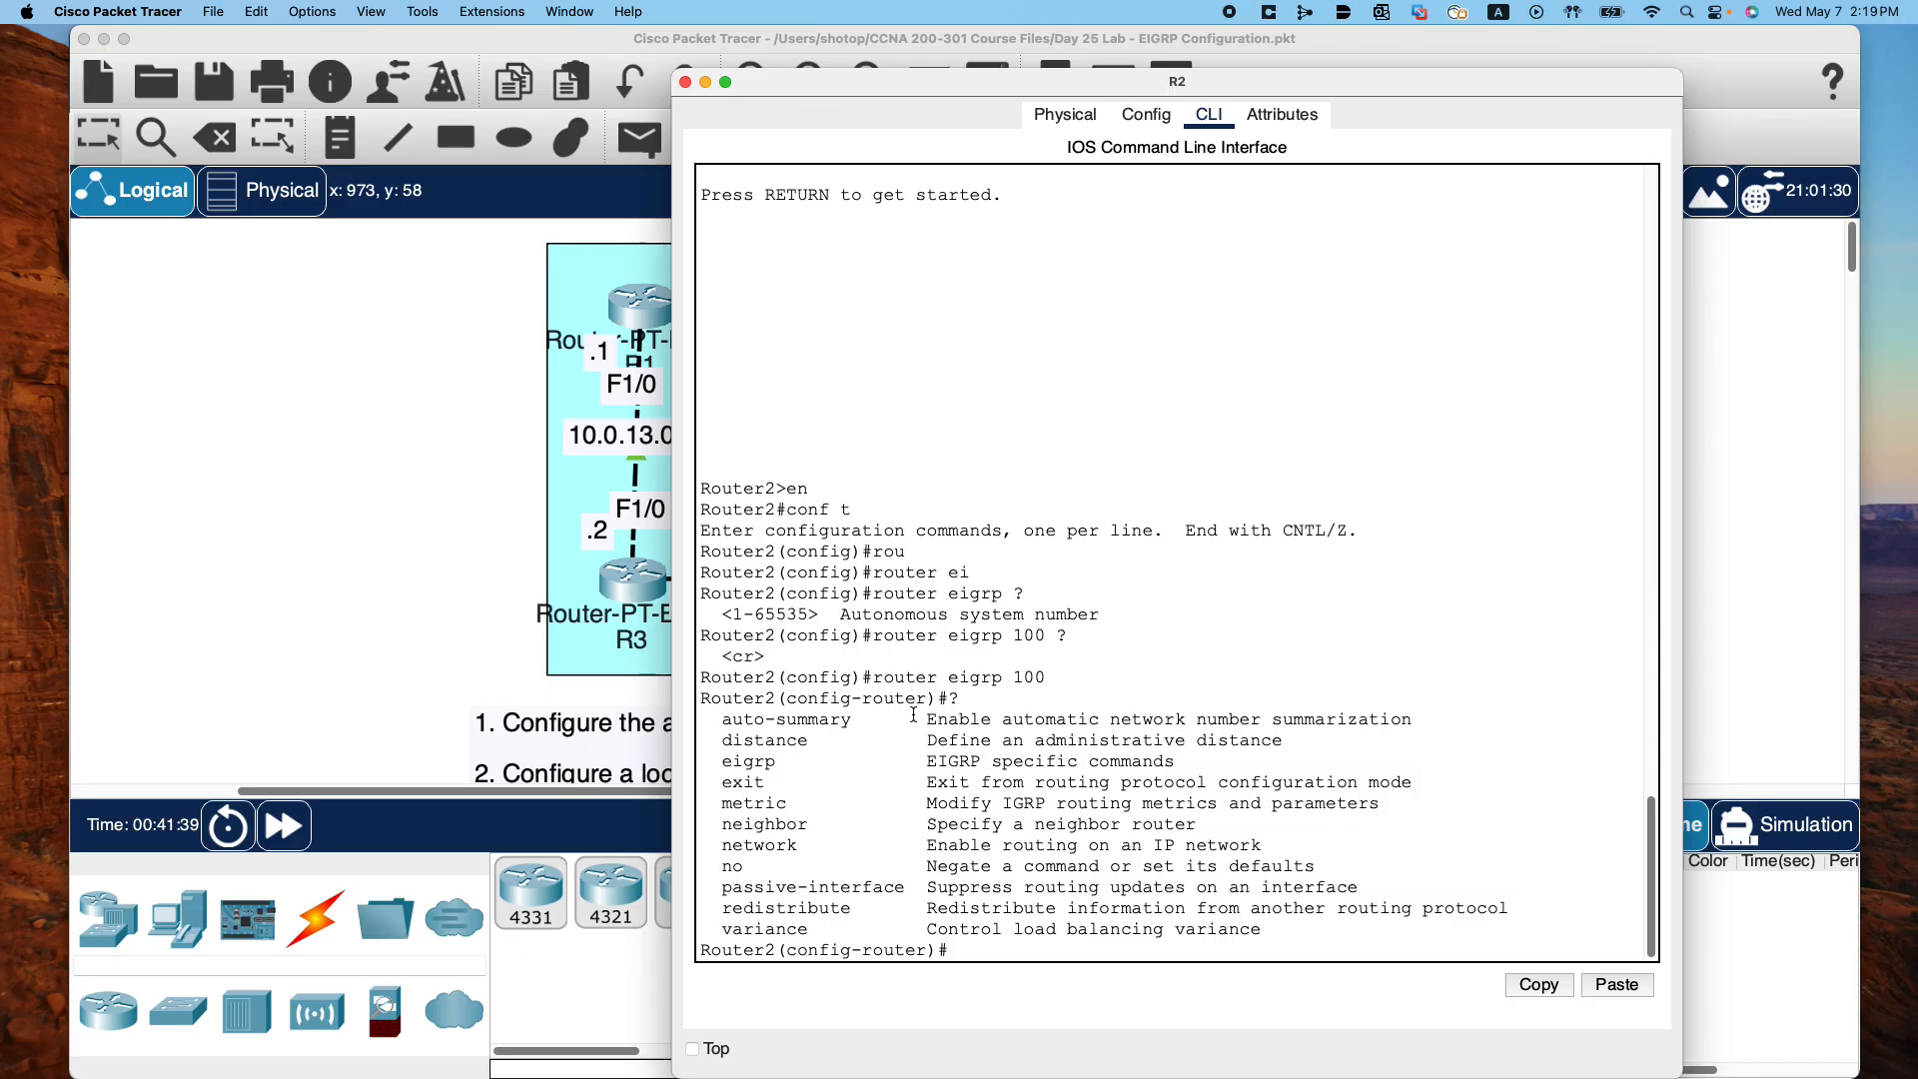
{"action": "type", "text": "no au"}
{"action": "key", "text": "Tab"}
{"action": "key", "text": "Return"}
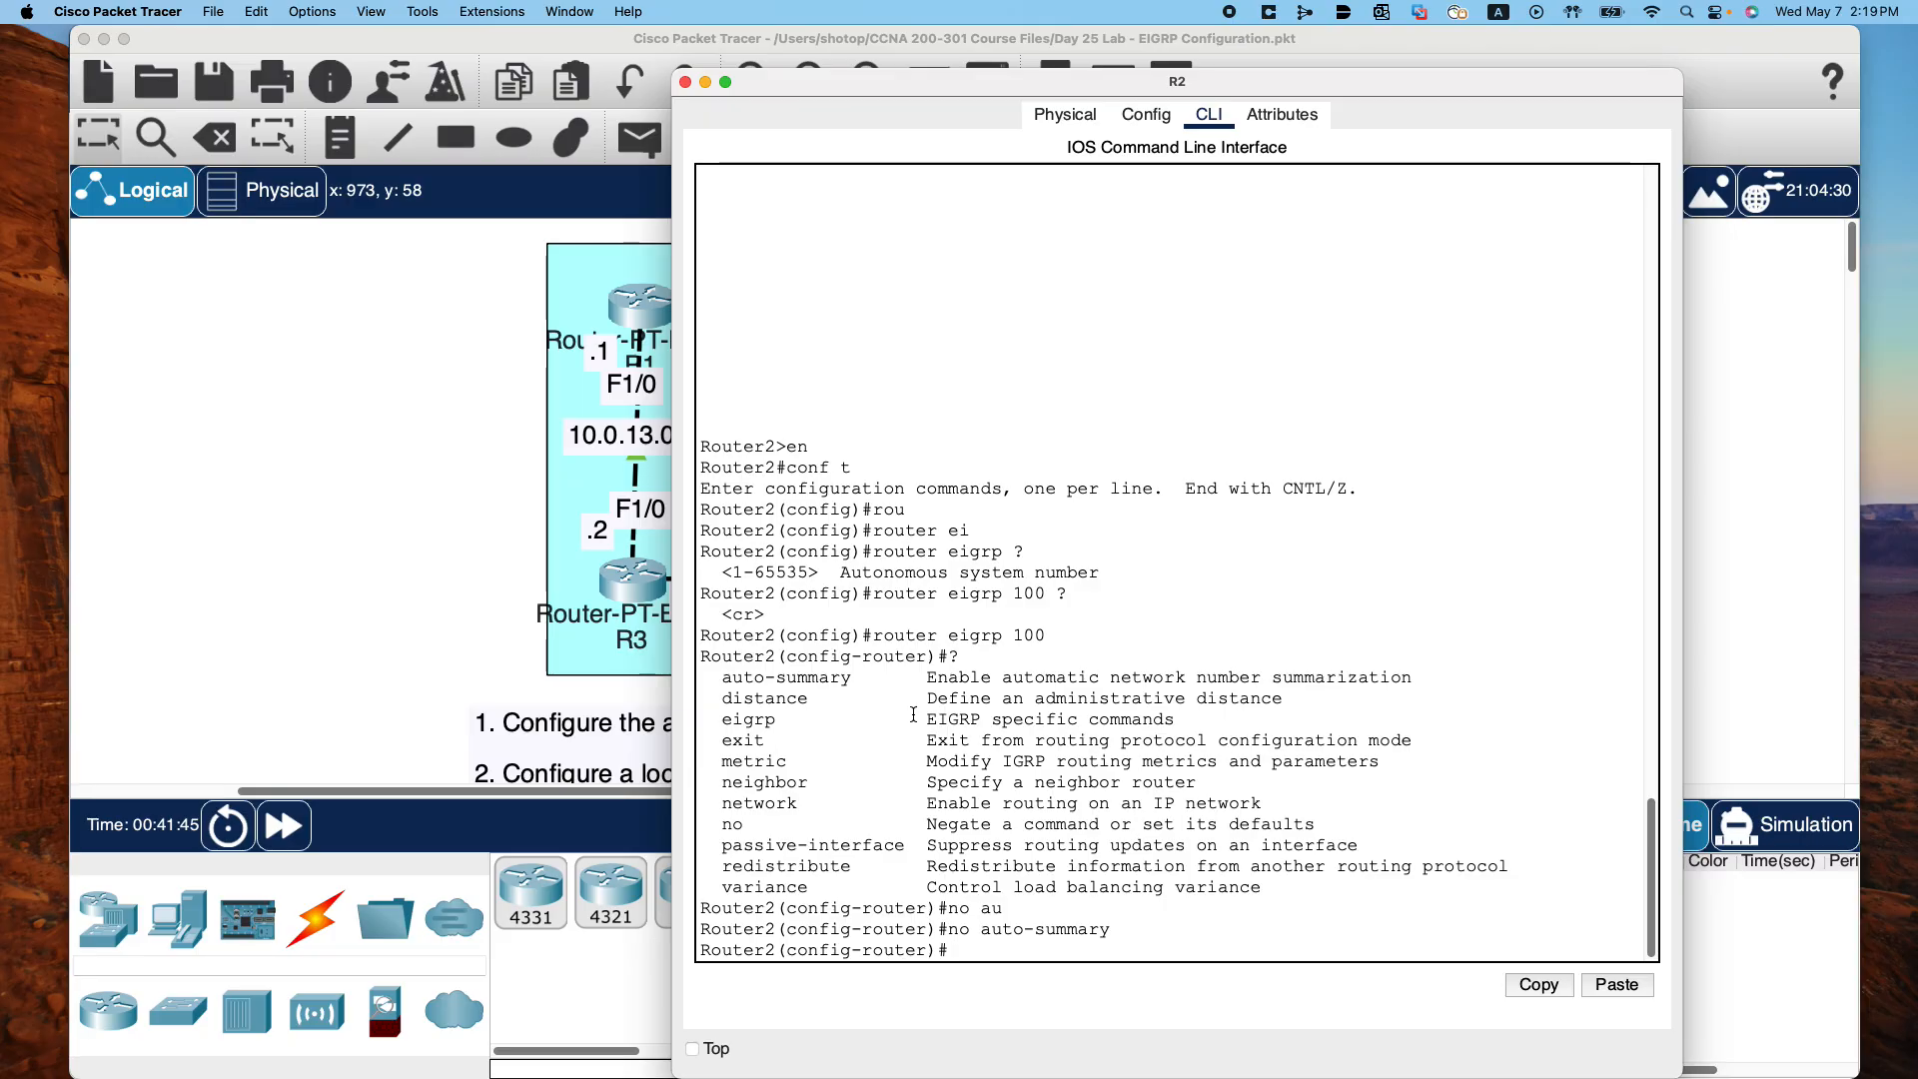
Advertise network 10.0.0.0 with wildcard 0.0.255.255 in Router2's EIGRP, rearranging the console window to keep the topology in view
{"action": "type", "text": "ne"}
{"action": "key", "text": "Tab"}
{"action": "type", "text": "two"}
{"action": "key", "text": "Tab"}
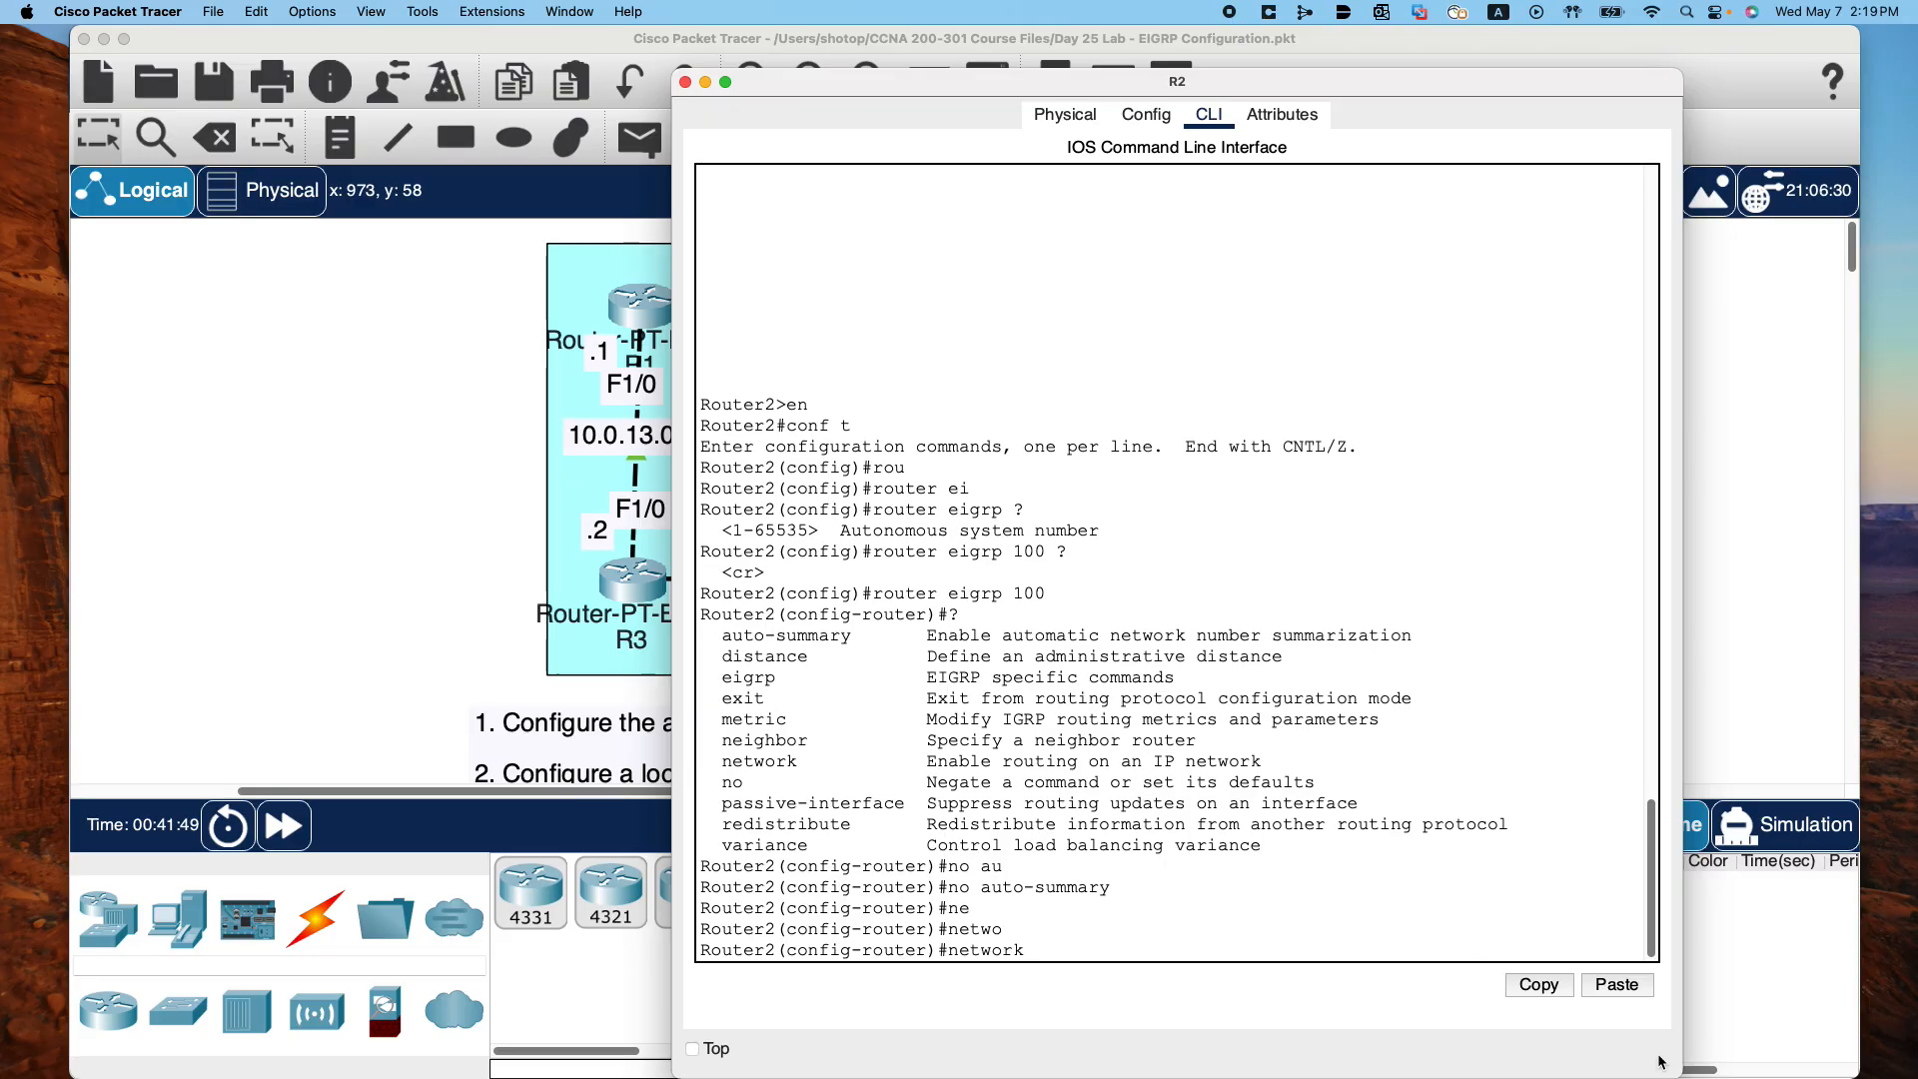
{"action": "left_click_drag", "start_coordinate": [1672, 1067], "coordinate": [1836, 527]}
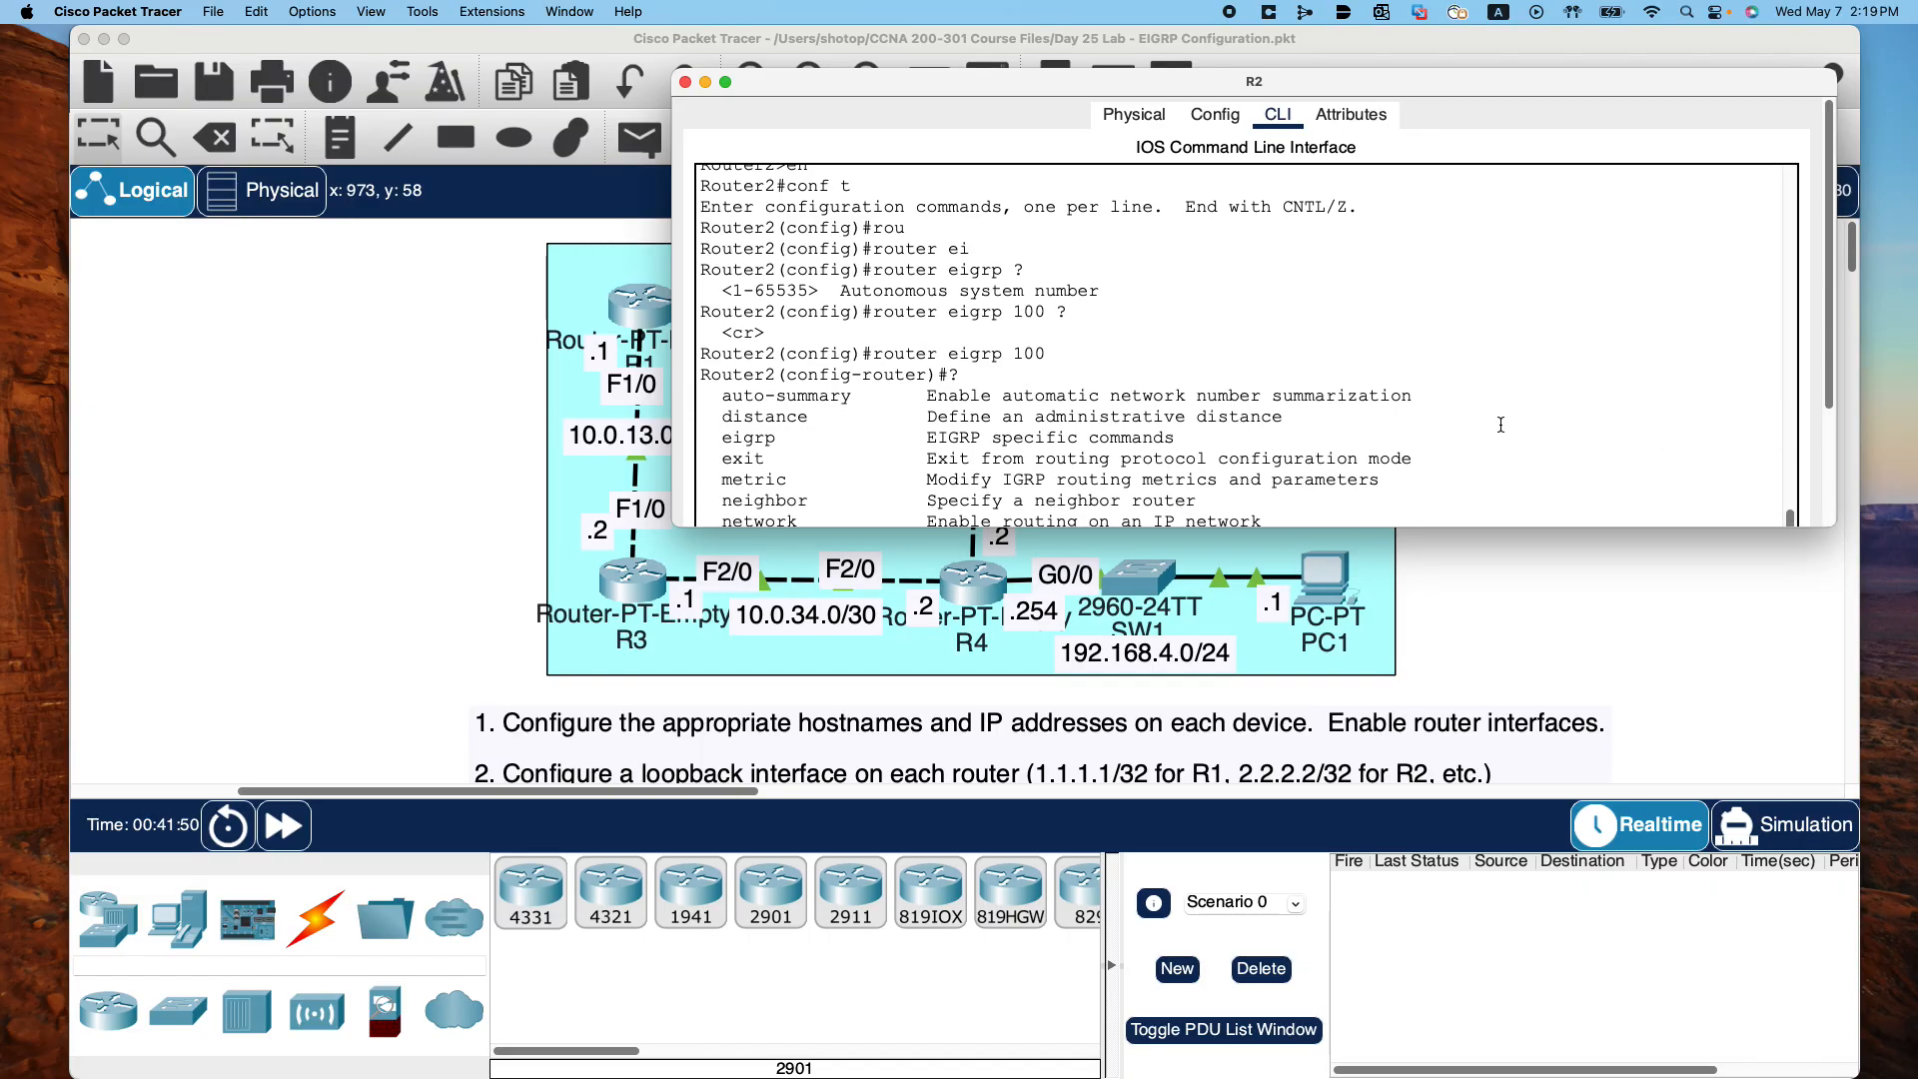
{"action": "scroll", "coordinate": [1501, 425], "scroll_direction": "down", "scroll_amount": 5}
{"action": "left_click_drag", "start_coordinate": [1428, 76], "coordinate": [1312, 465]}
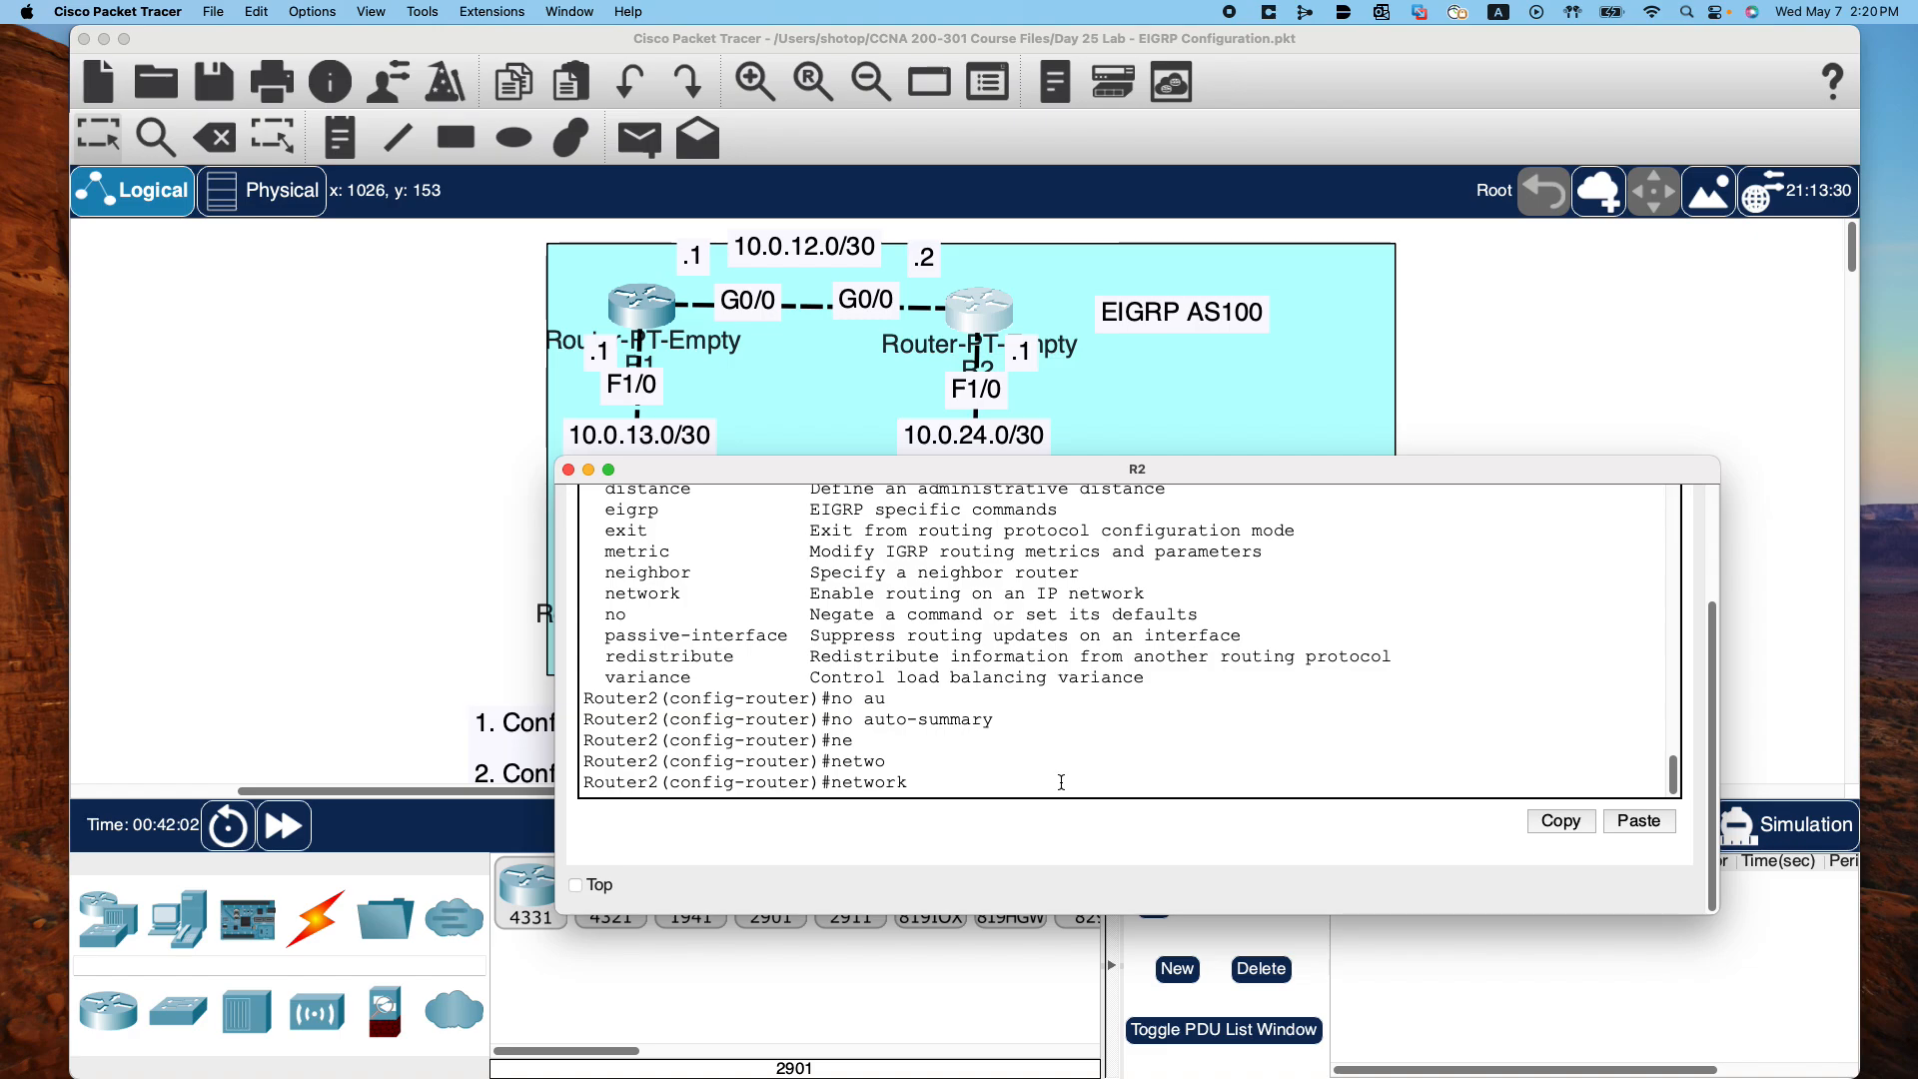
{"action": "type", "text": "10.0.0"}
{"action": "type", "text": " ?"}
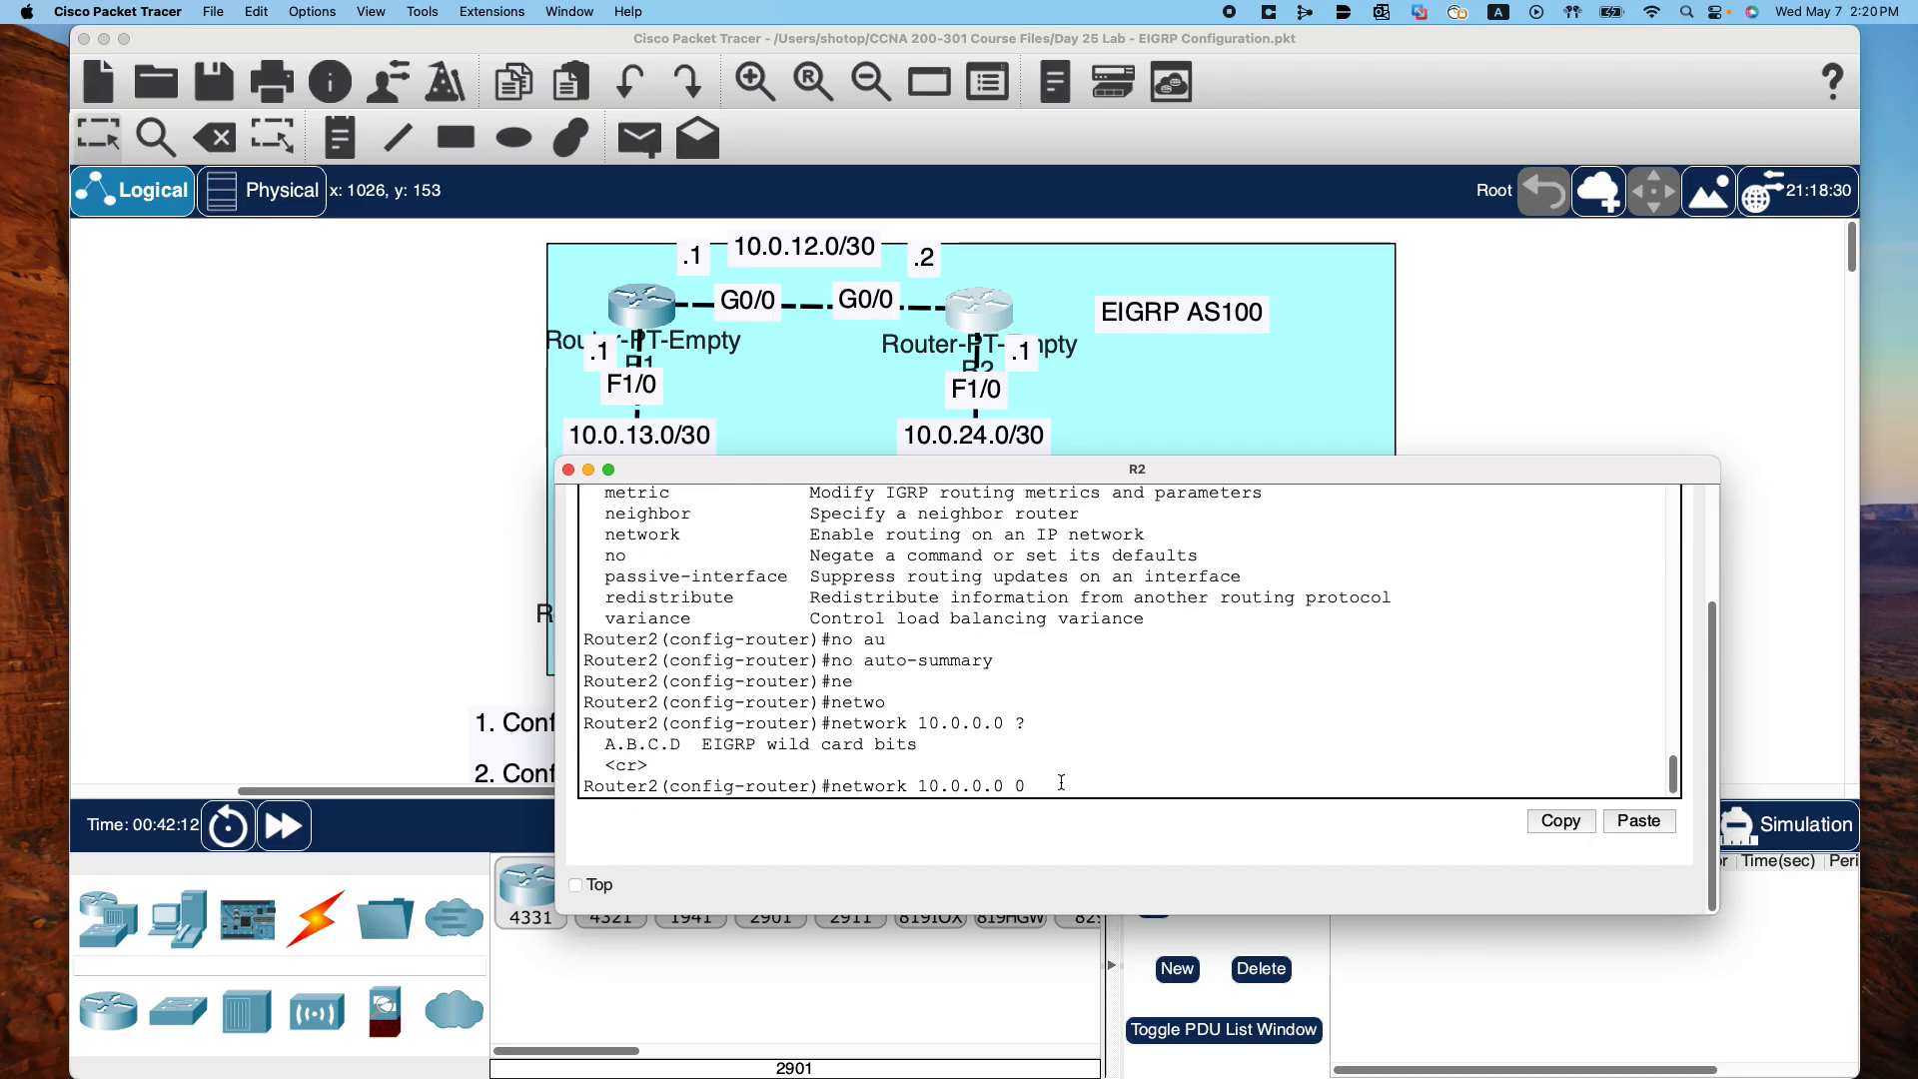
{"action": "type", "text": "0.0.255.255"}
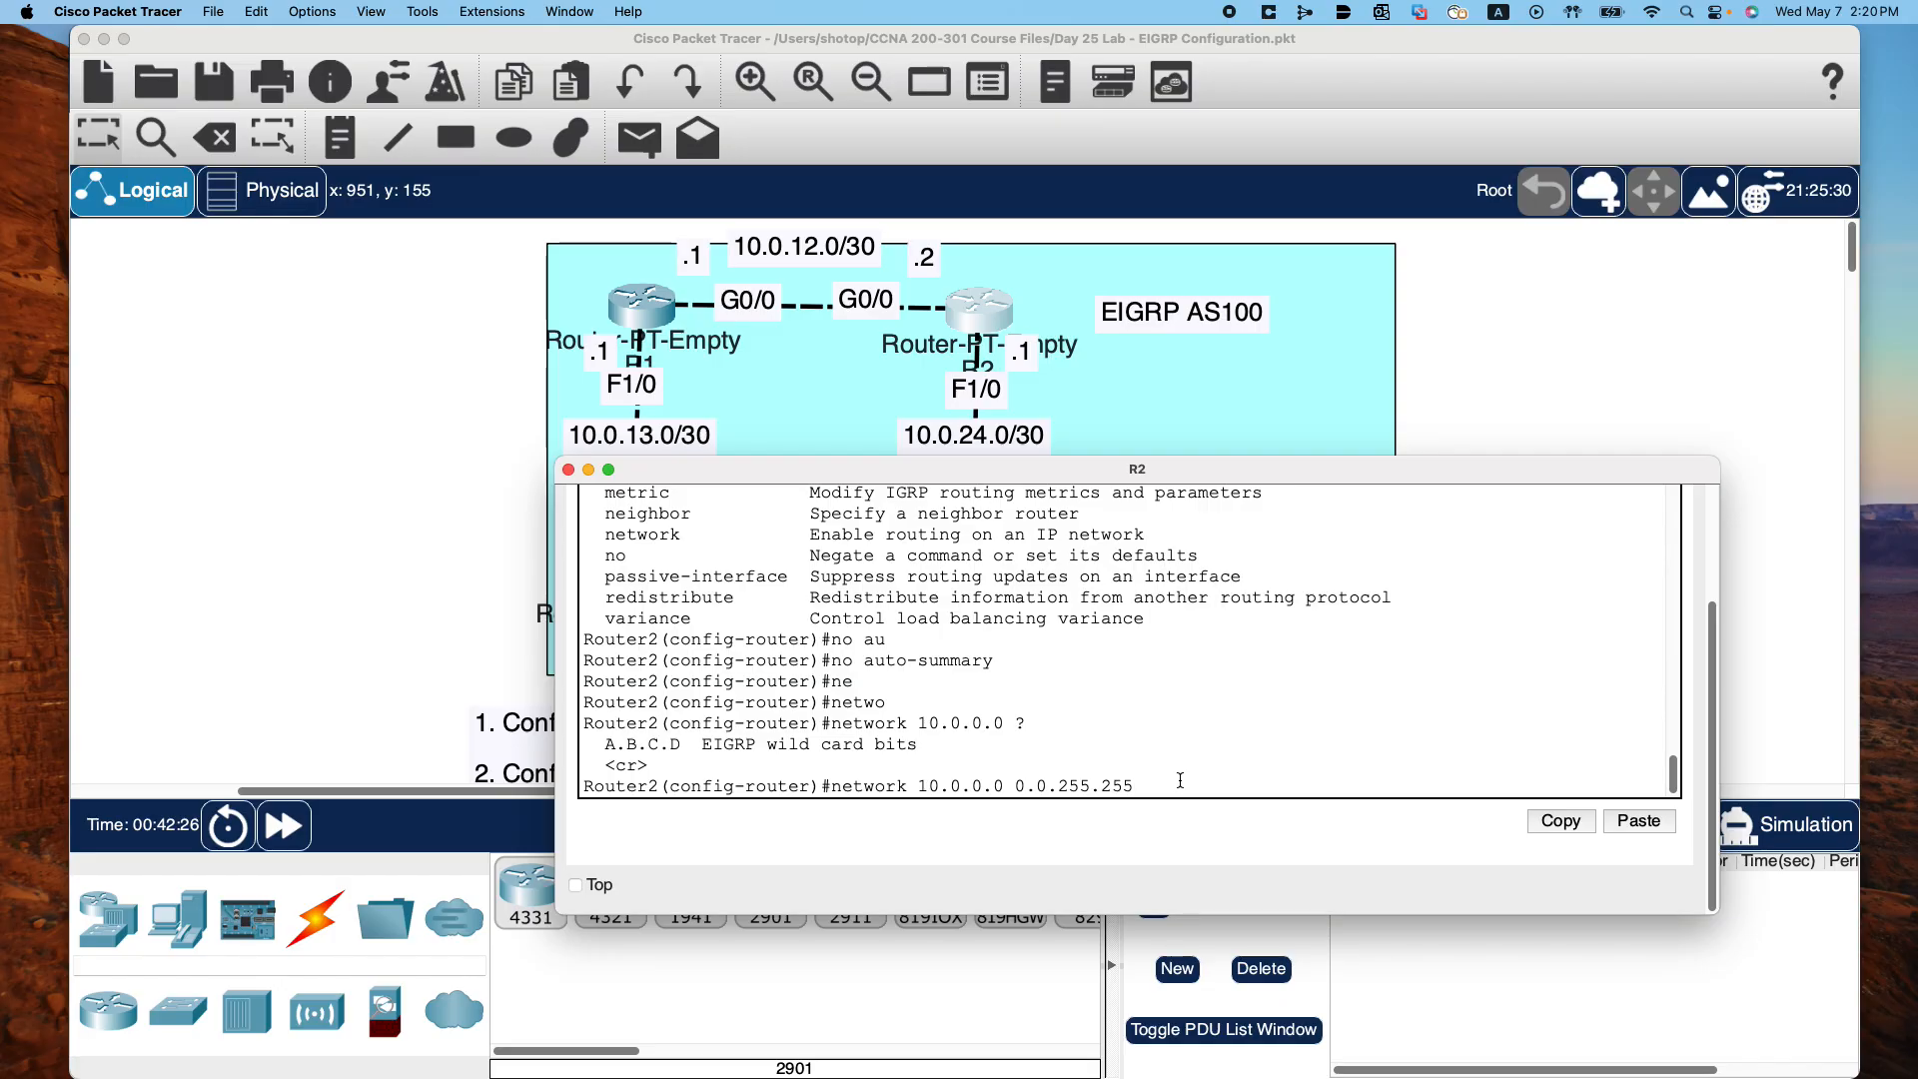
{"action": "key", "text": "Return"}
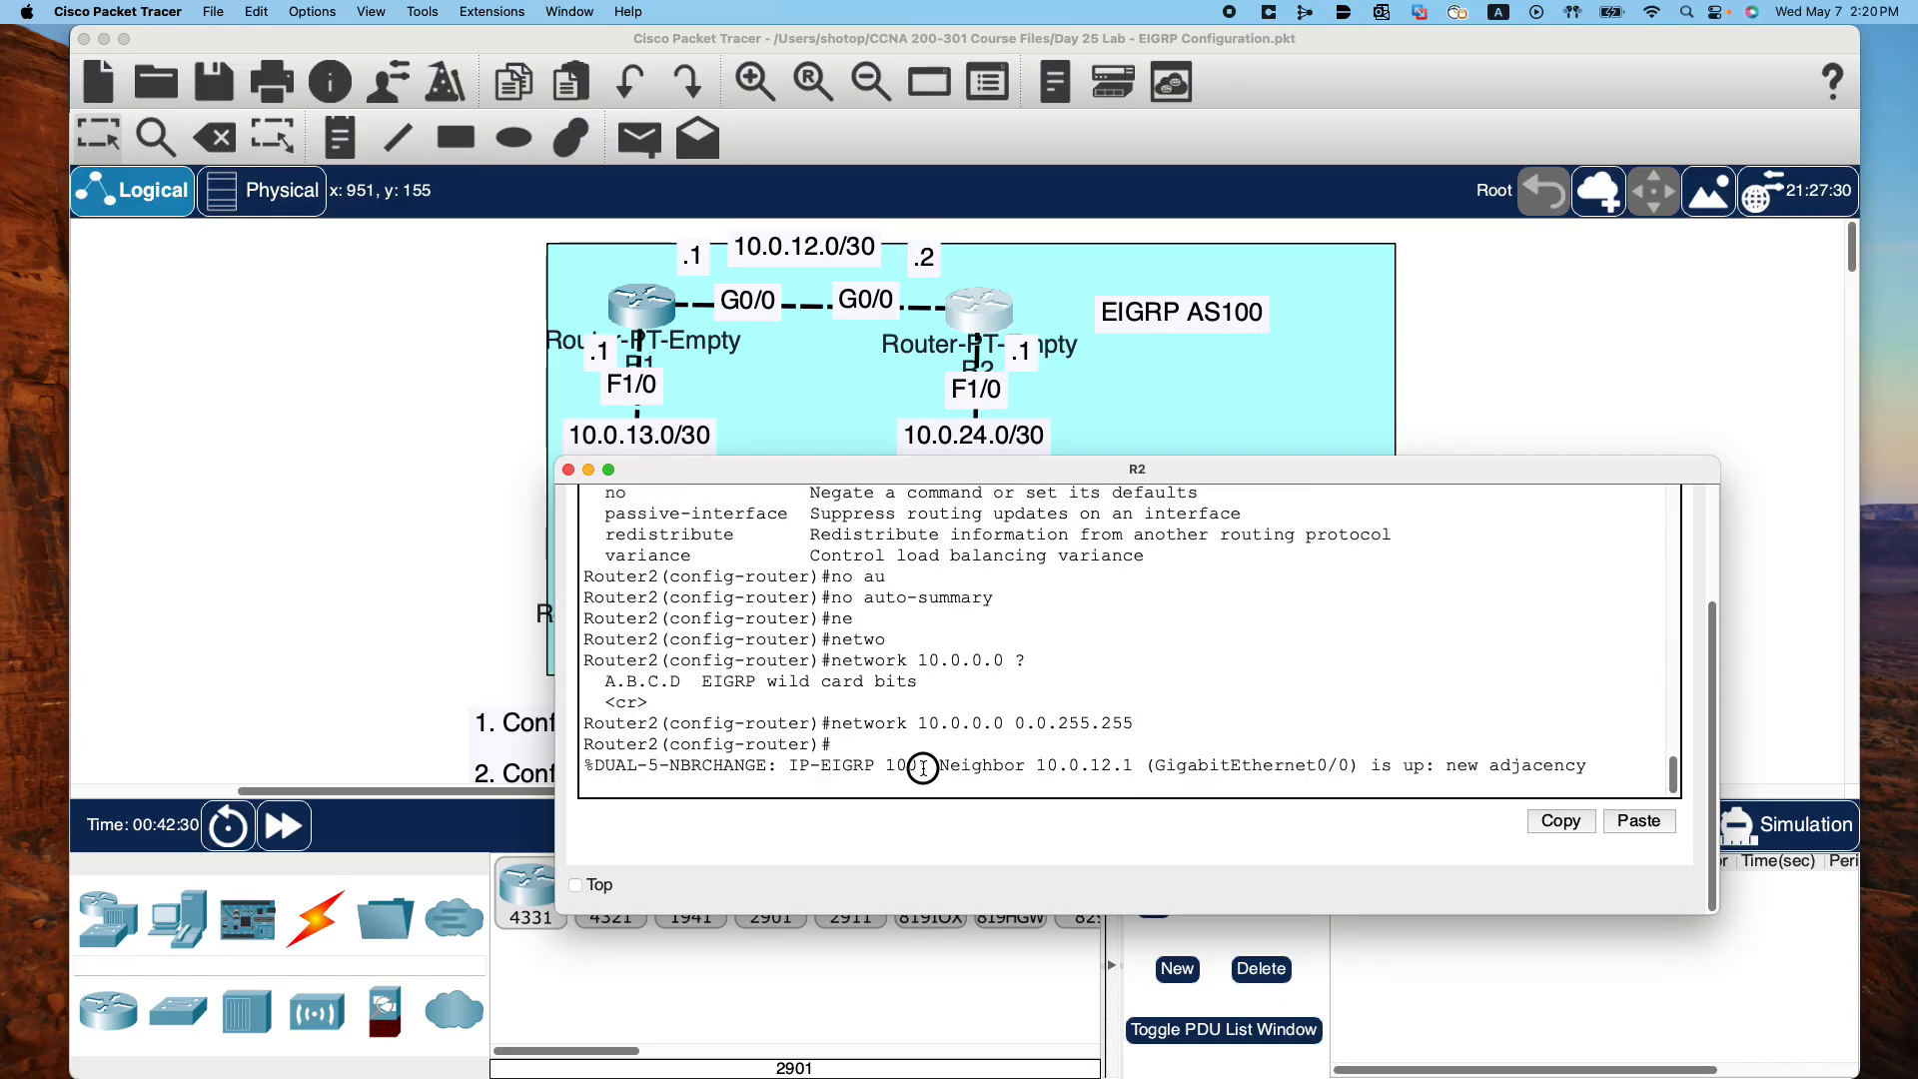
Examine the EIGRP neighbor notification in Router2's console and return to a clean prompt
{"action": "left_click_drag", "start_coordinate": [917, 767], "coordinate": [1463, 783]}
{"action": "left_click", "coordinate": [1354, 785]}
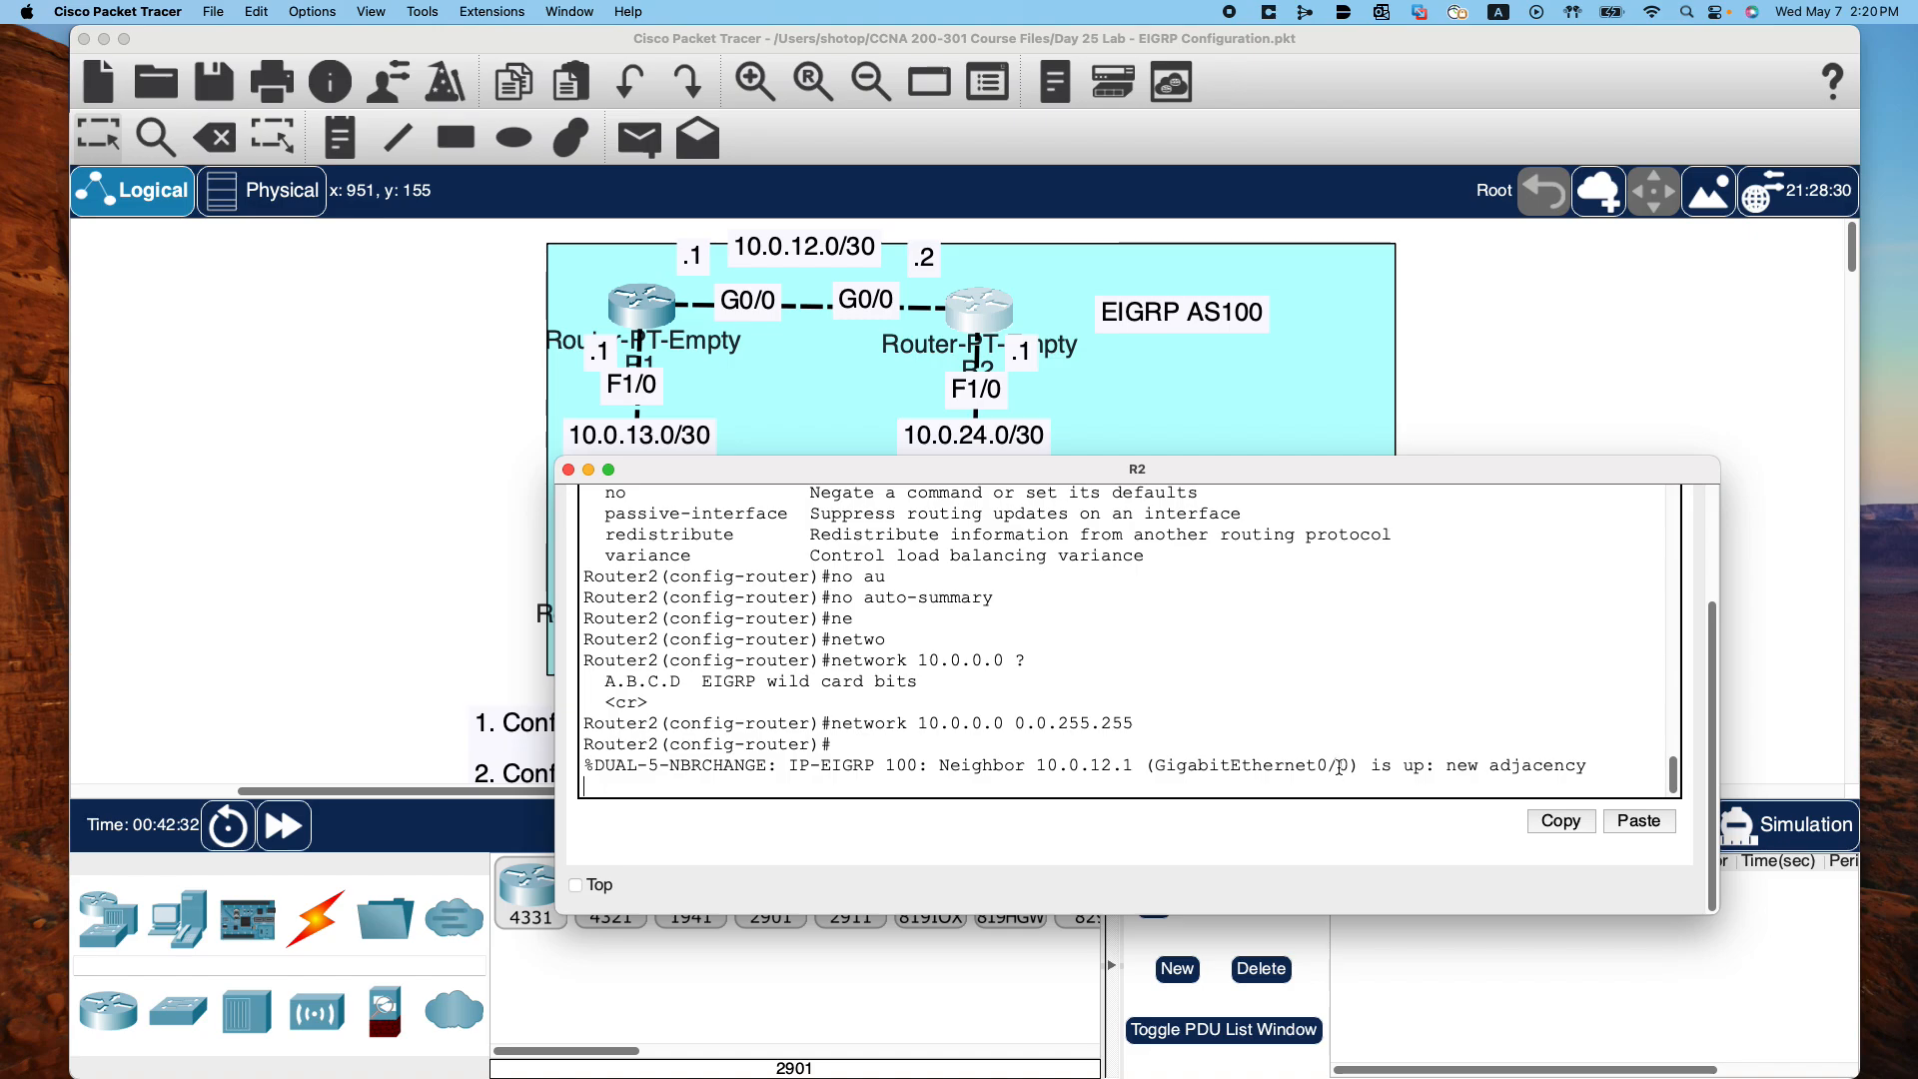
{"action": "key", "text": "Return"}
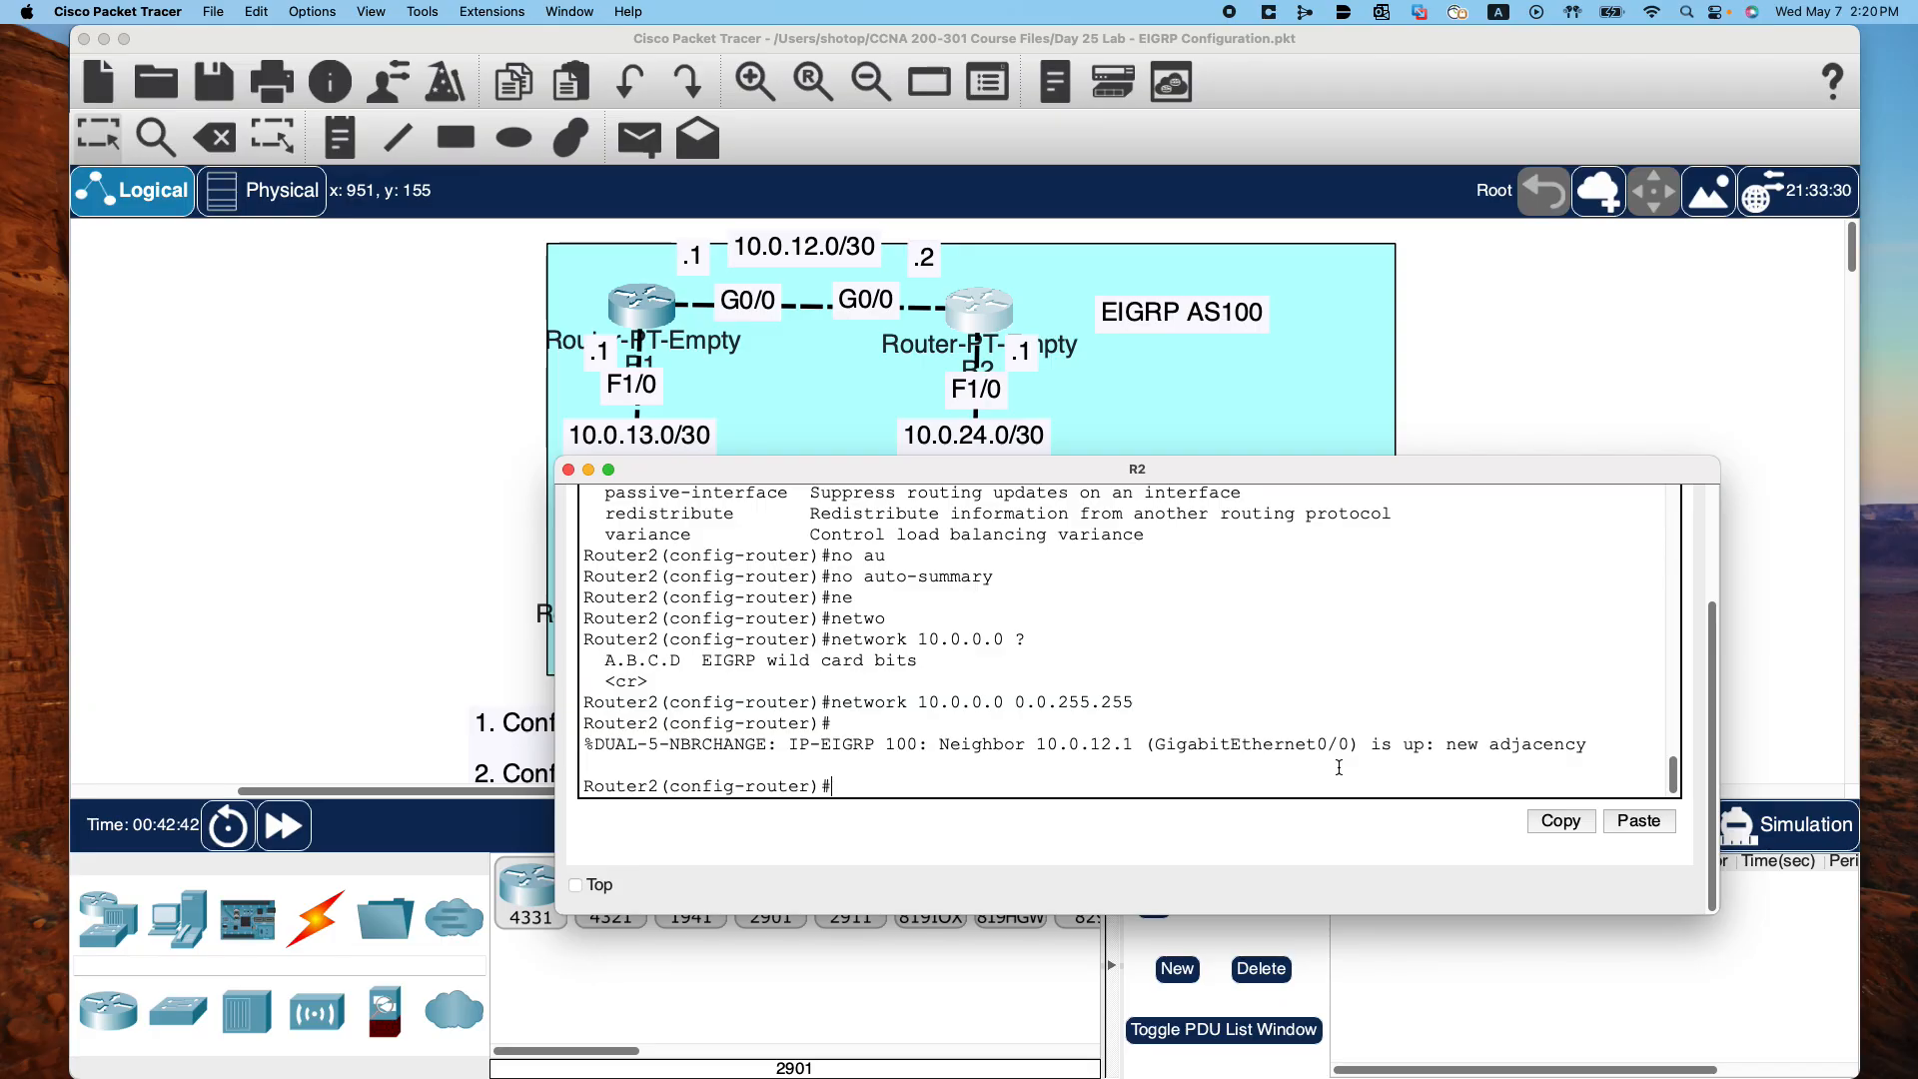
{"action": "type", "text": "?pas"}
{"action": "key", "text": "Tab"}
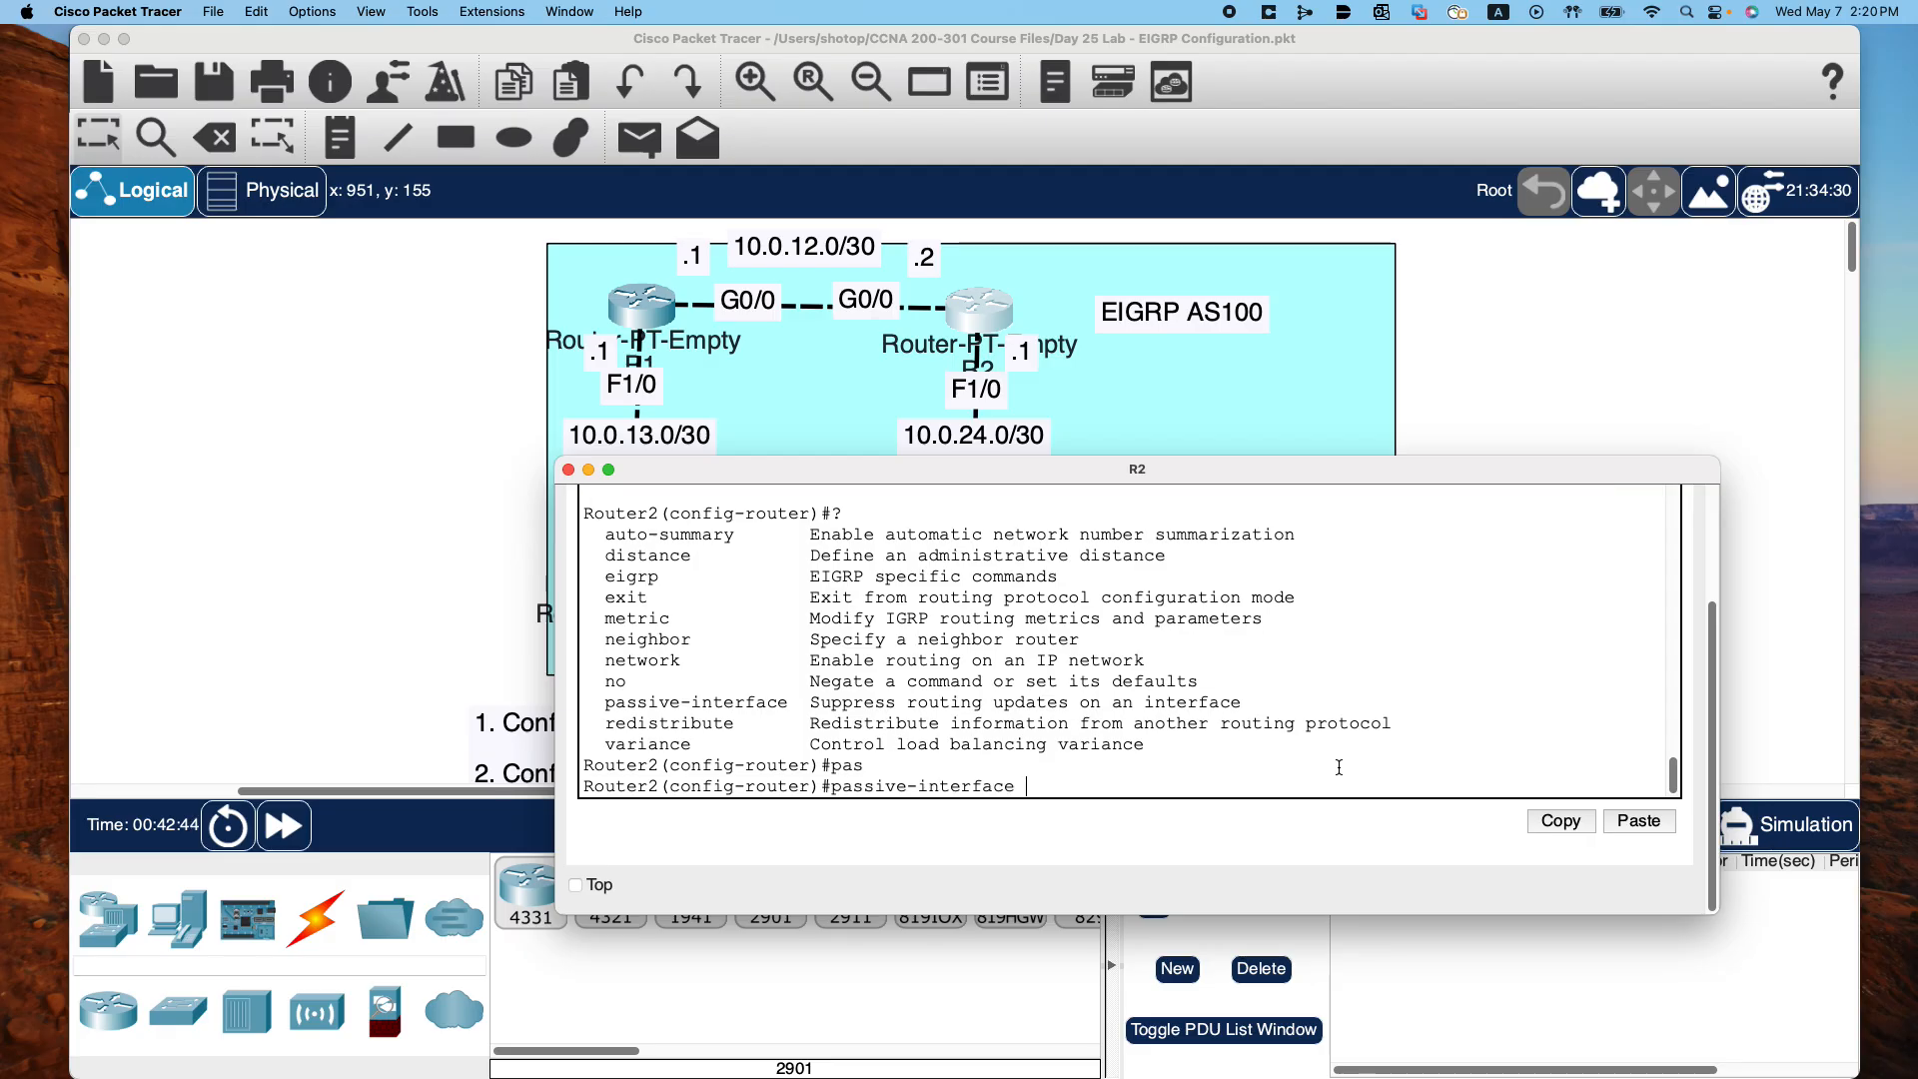
{"action": "key", "text": "BackSpace"}
{"action": "key", "text": "BackSpace"}
{"action": "key", "text": "BackSpace"}
{"action": "key", "text": "BackSpace"}
{"action": "key", "text": "BackSpace"}
{"action": "key", "text": "BackSpace"}
{"action": "key", "text": "BackSpace"}
{"action": "key", "text": "BackSpace"}
{"action": "key", "text": "BackSpace"}
{"action": "key", "text": "BackSpace"}
{"action": "key", "text": "BackSpace"}
{"action": "key", "text": "BackSpace"}
{"action": "key", "text": "BackSpace"}
{"action": "key", "text": "BackSpace"}
{"action": "key", "text": "BackSpace"}
{"action": "key", "text": "BackSpace"}
{"action": "key", "text": "BackSpace"}
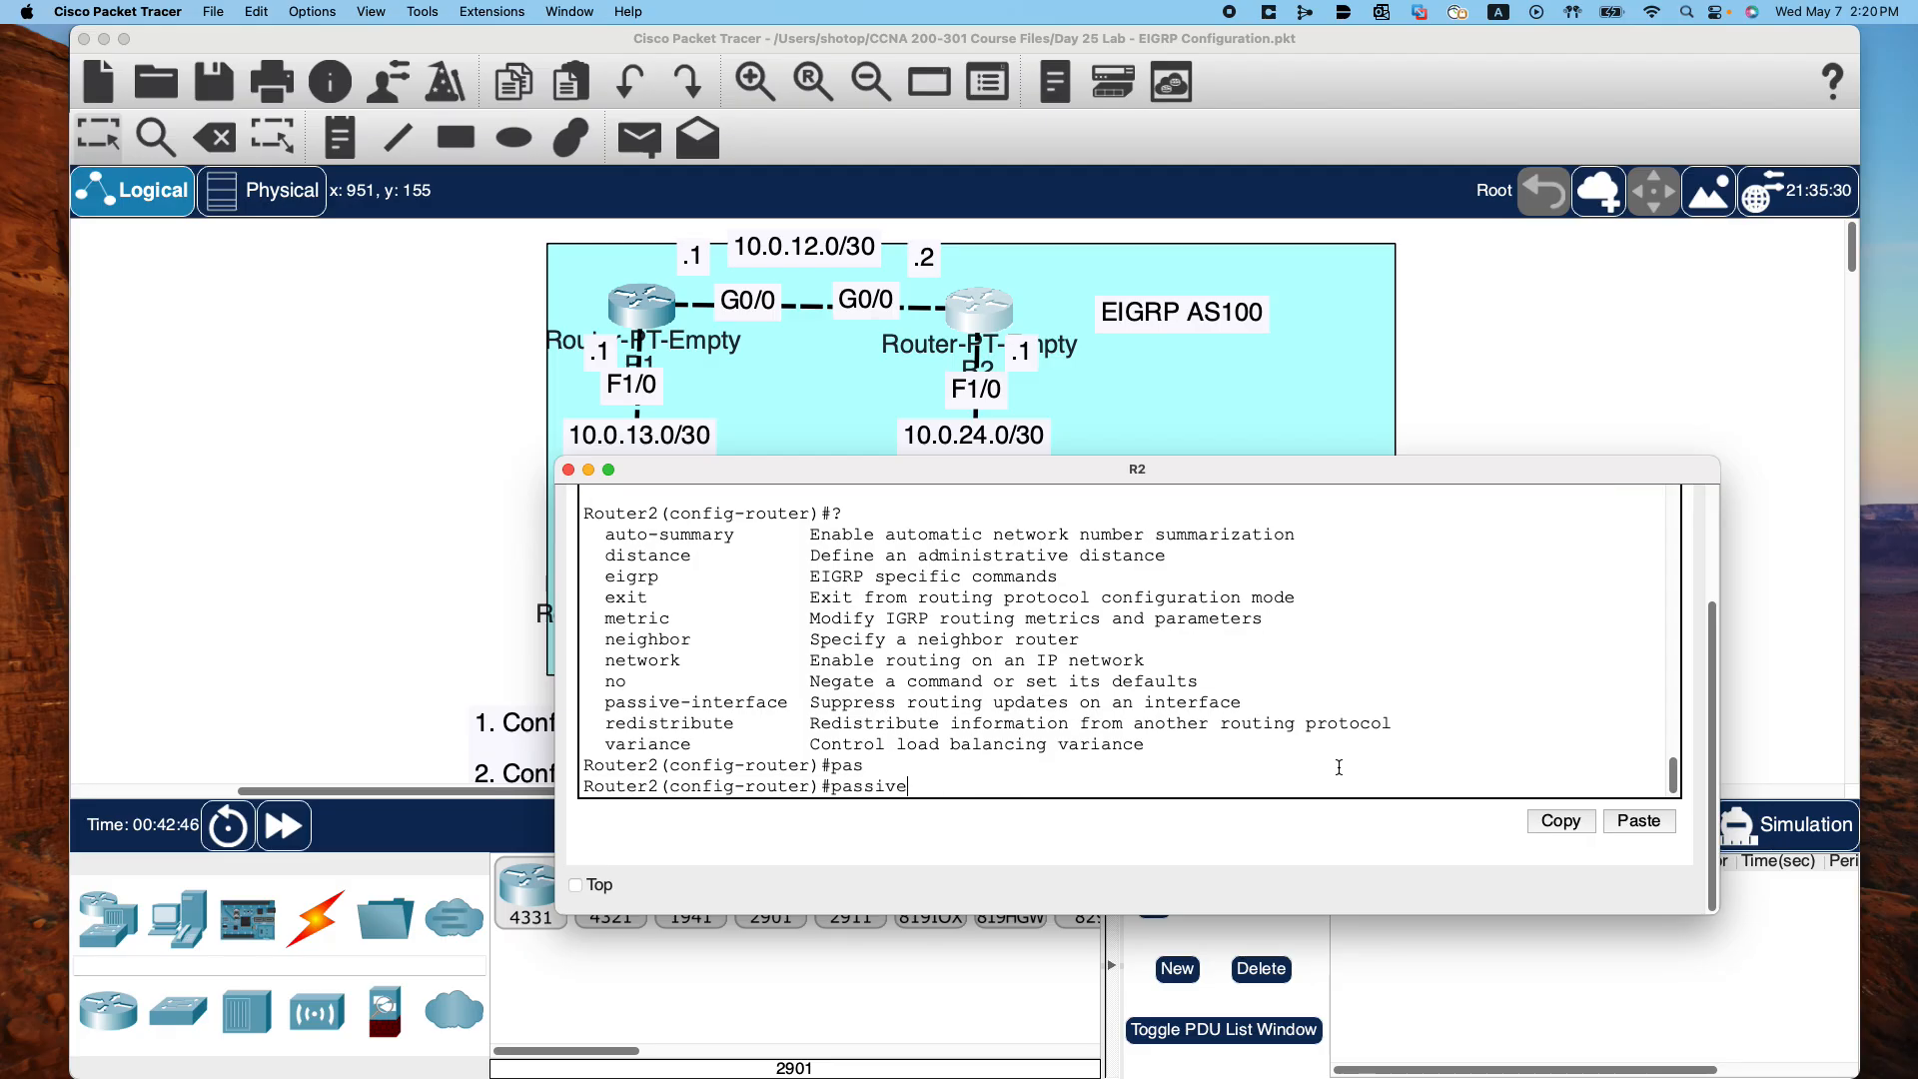
Advertise Router2's loopback in EIGRP 100 with network 2.2.2.2 255.255.255.255
{"action": "type", "text": "ne"}
{"action": "key", "text": "Tab"}
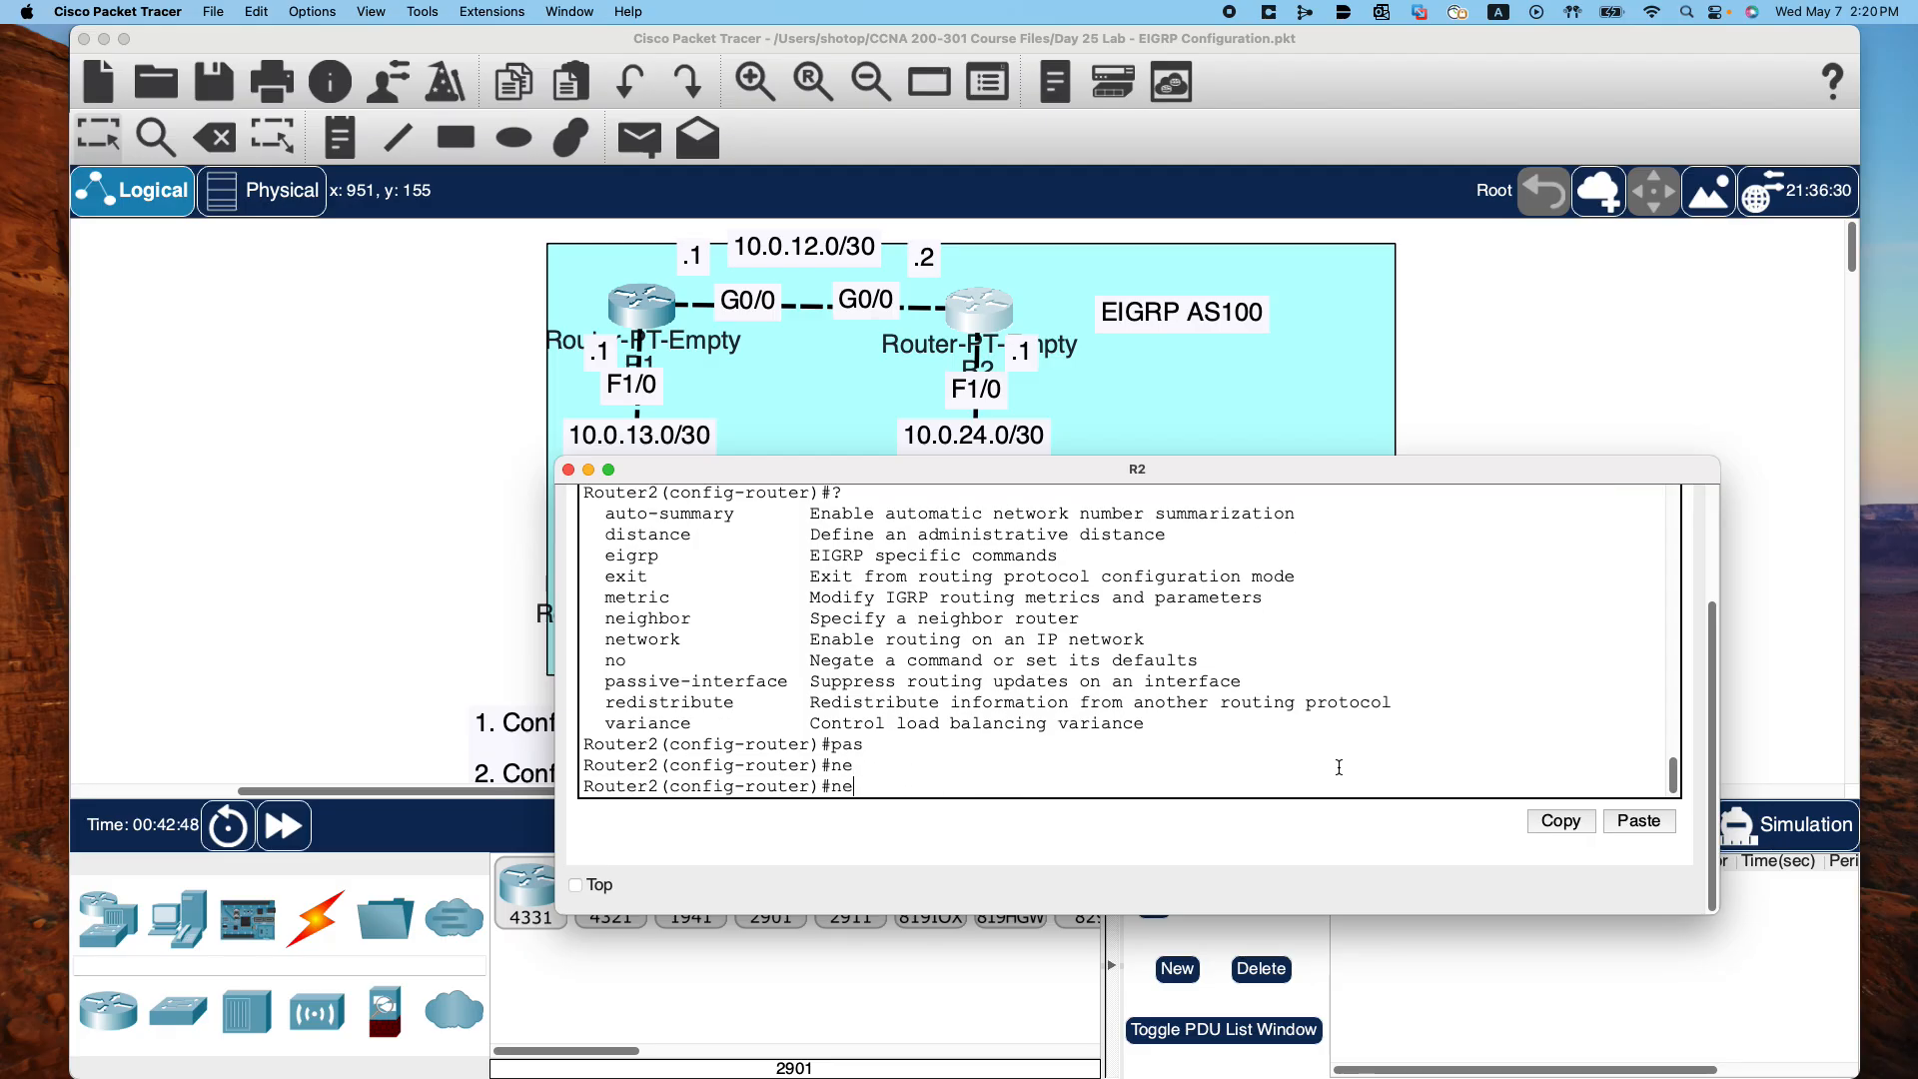
{"action": "type", "text": "two"}
{"action": "key", "text": "Tab"}
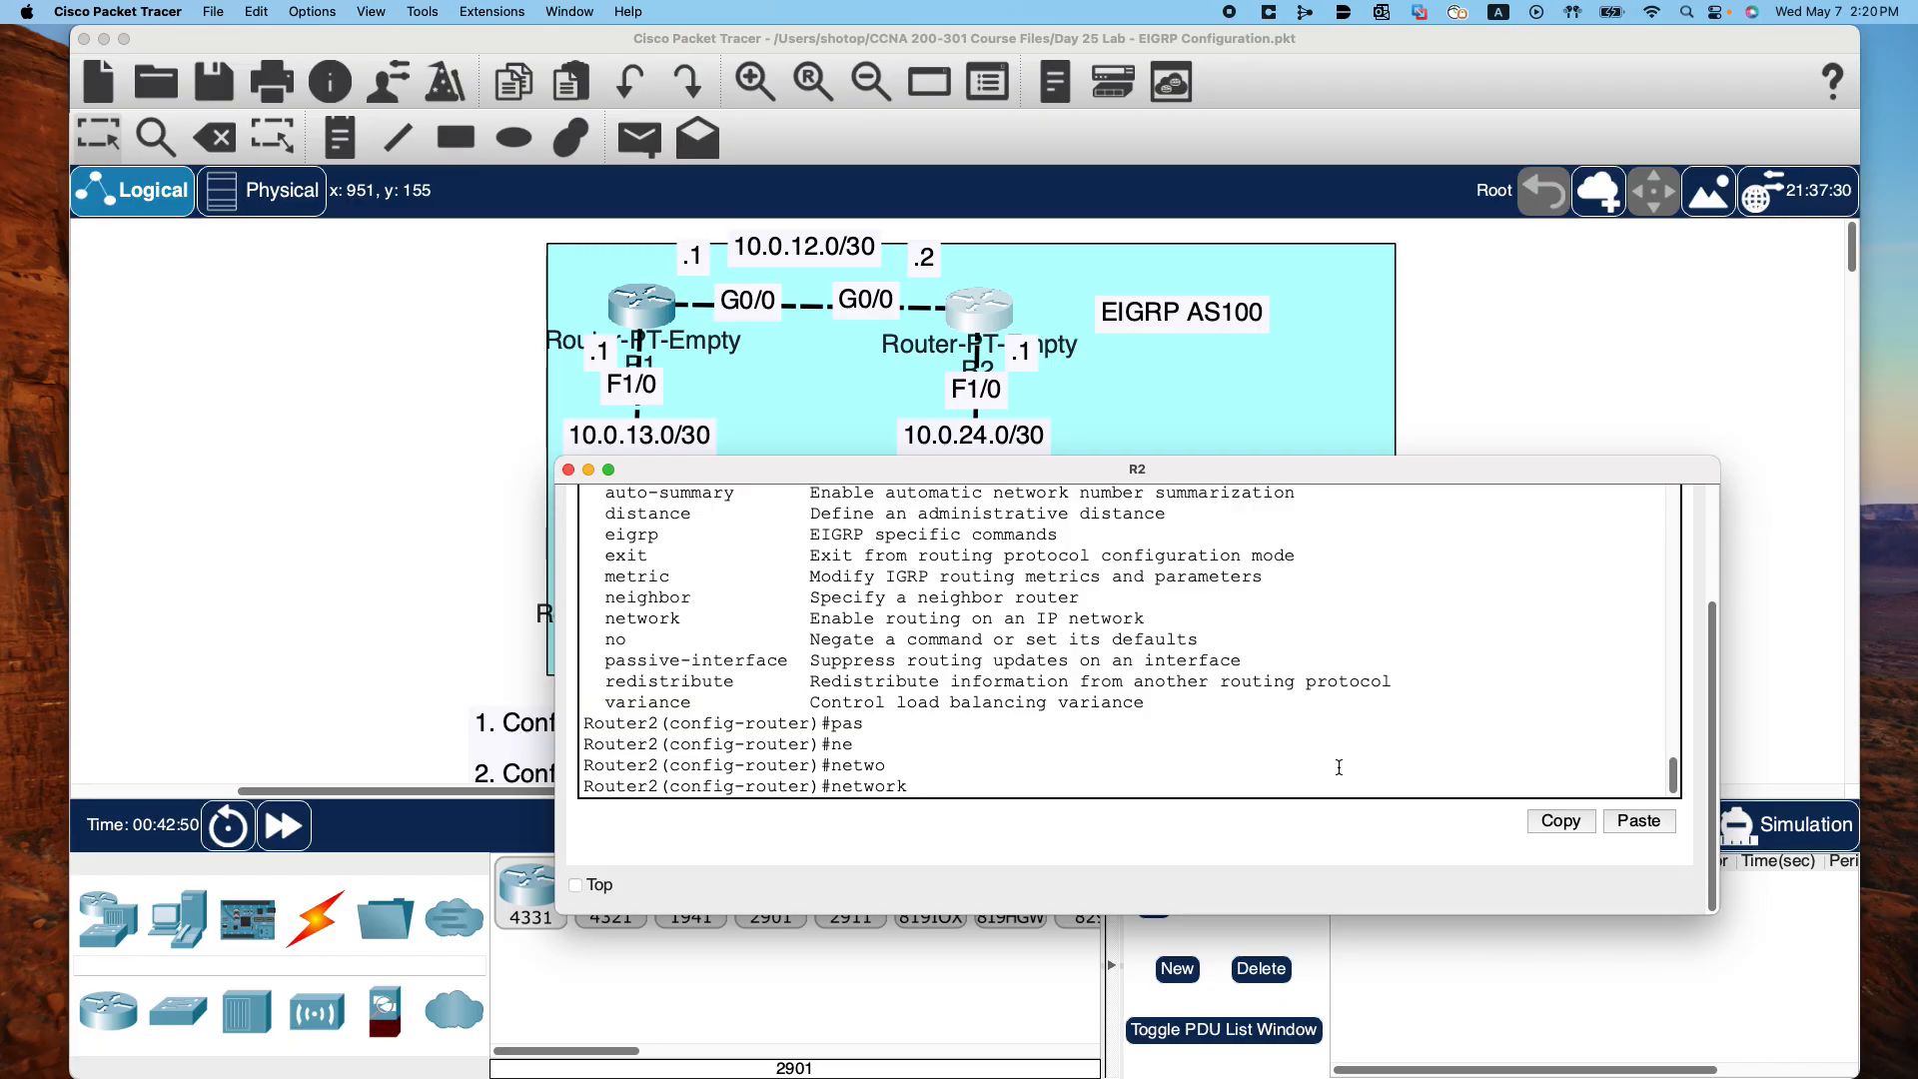
{"action": "type", "text": "2.2.2.2 255.255.255.255"}
{"action": "key", "text": "Return"}
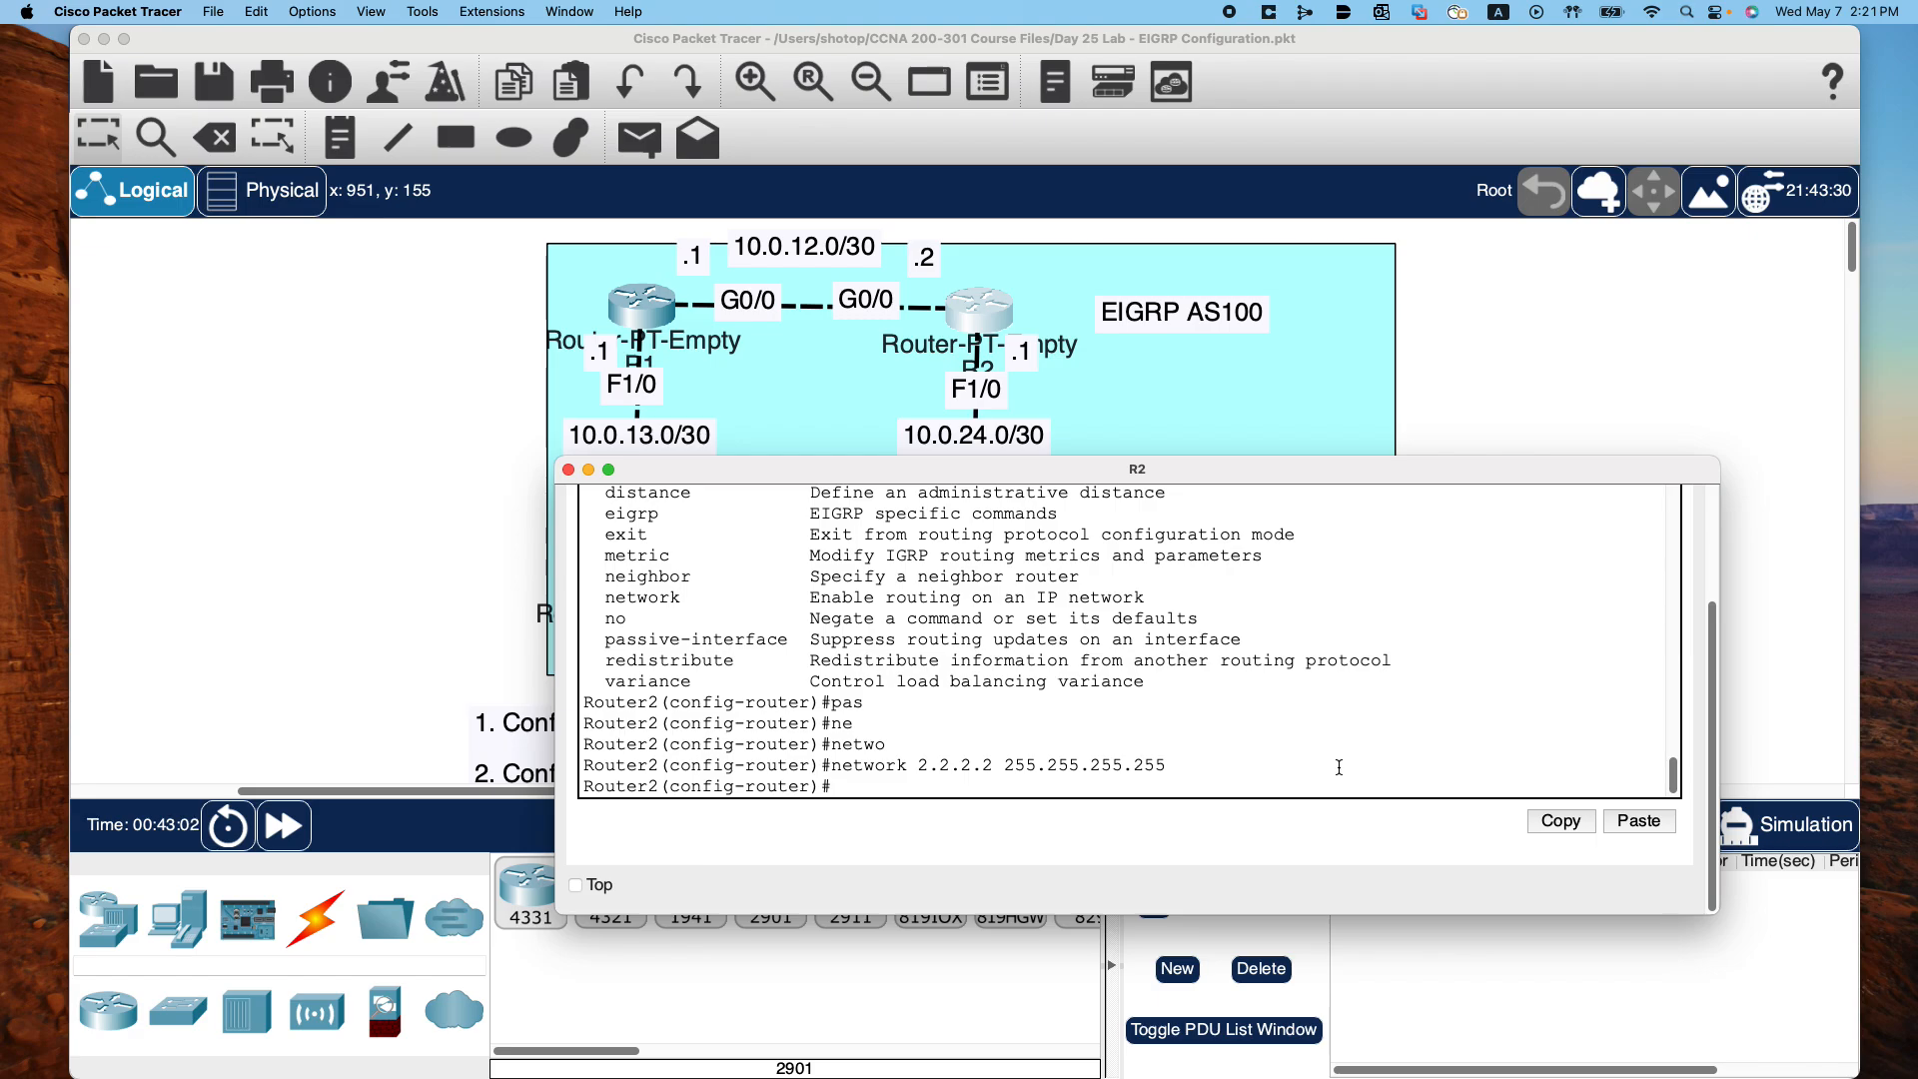
Make Router2's loopback passive in EIGRP 100 with passive-interface loopback 2
{"action": "type", "text": "pas"}
{"action": "key", "text": "Tab"}
{"action": "type", "text": "lo"}
{"action": "key", "text": "Tab"}
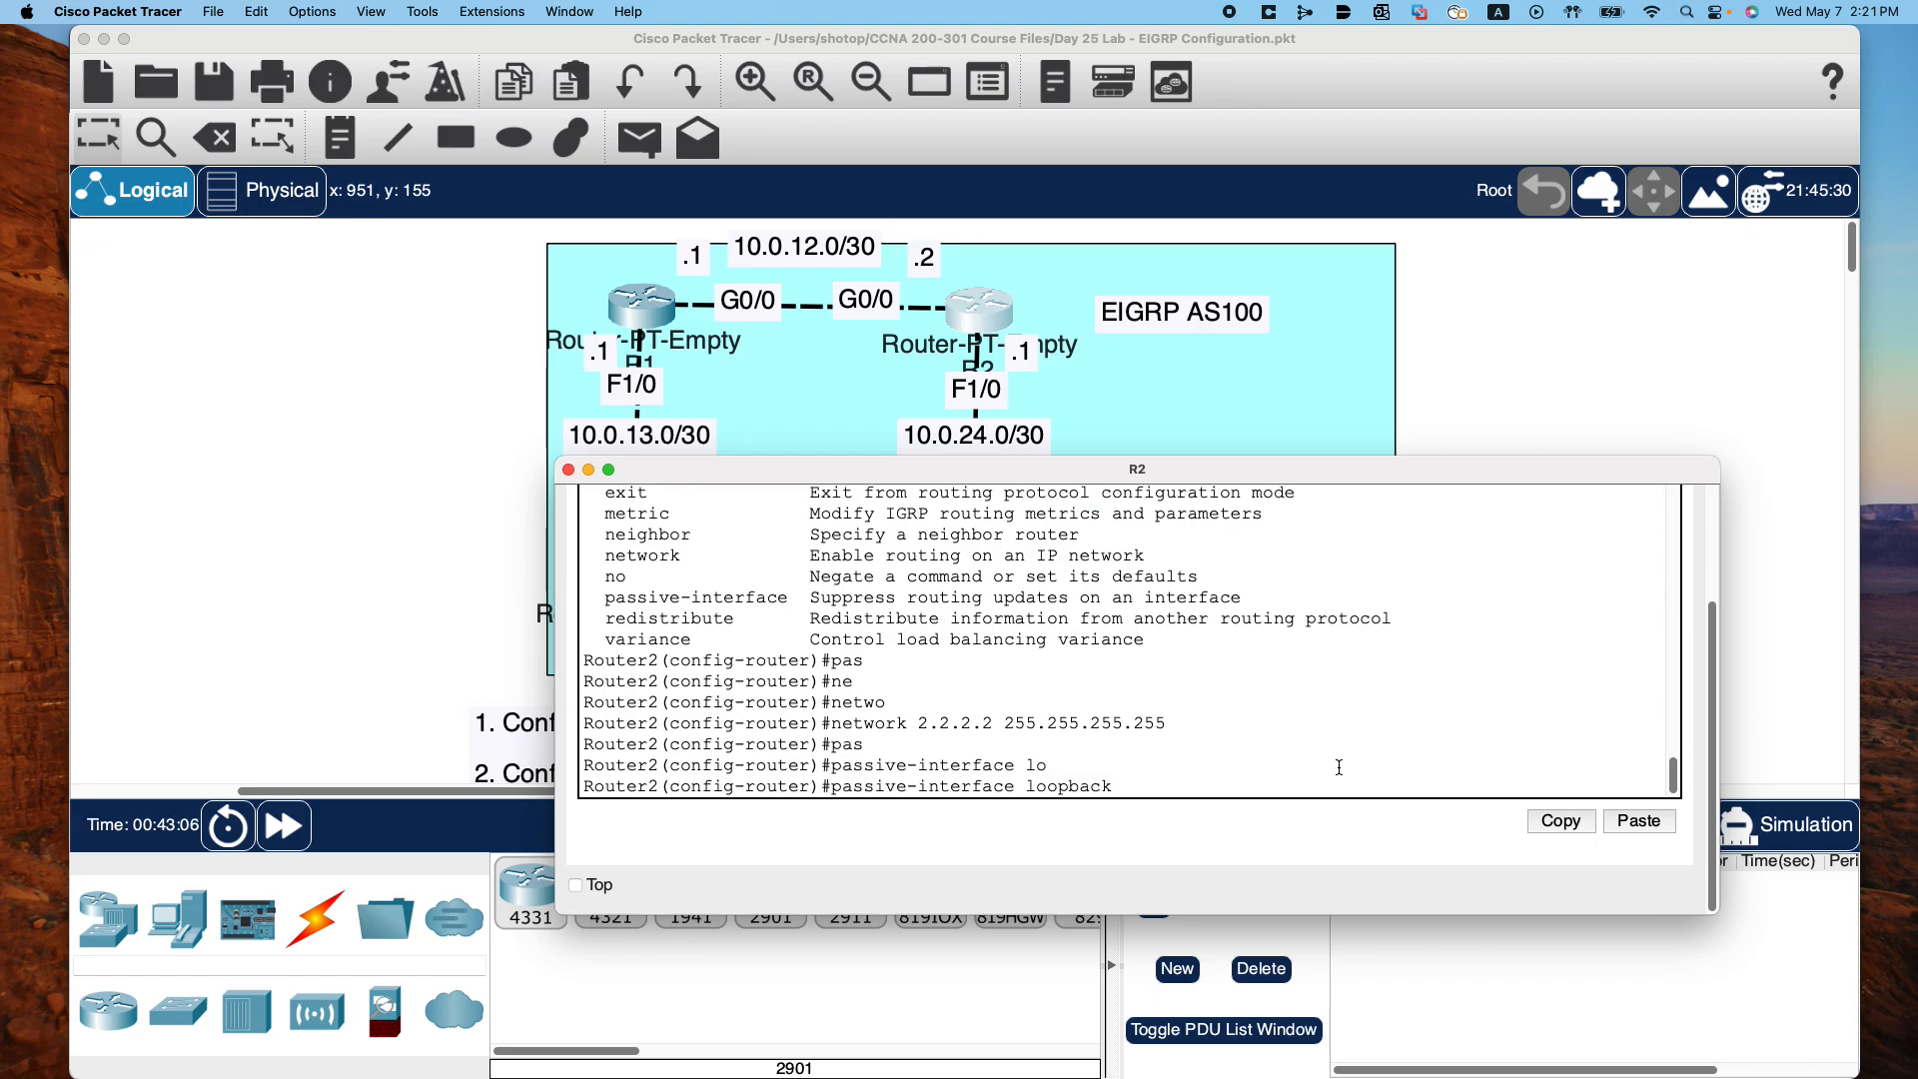
{"action": "type", "text": "2"}
{"action": "key", "text": "Return"}
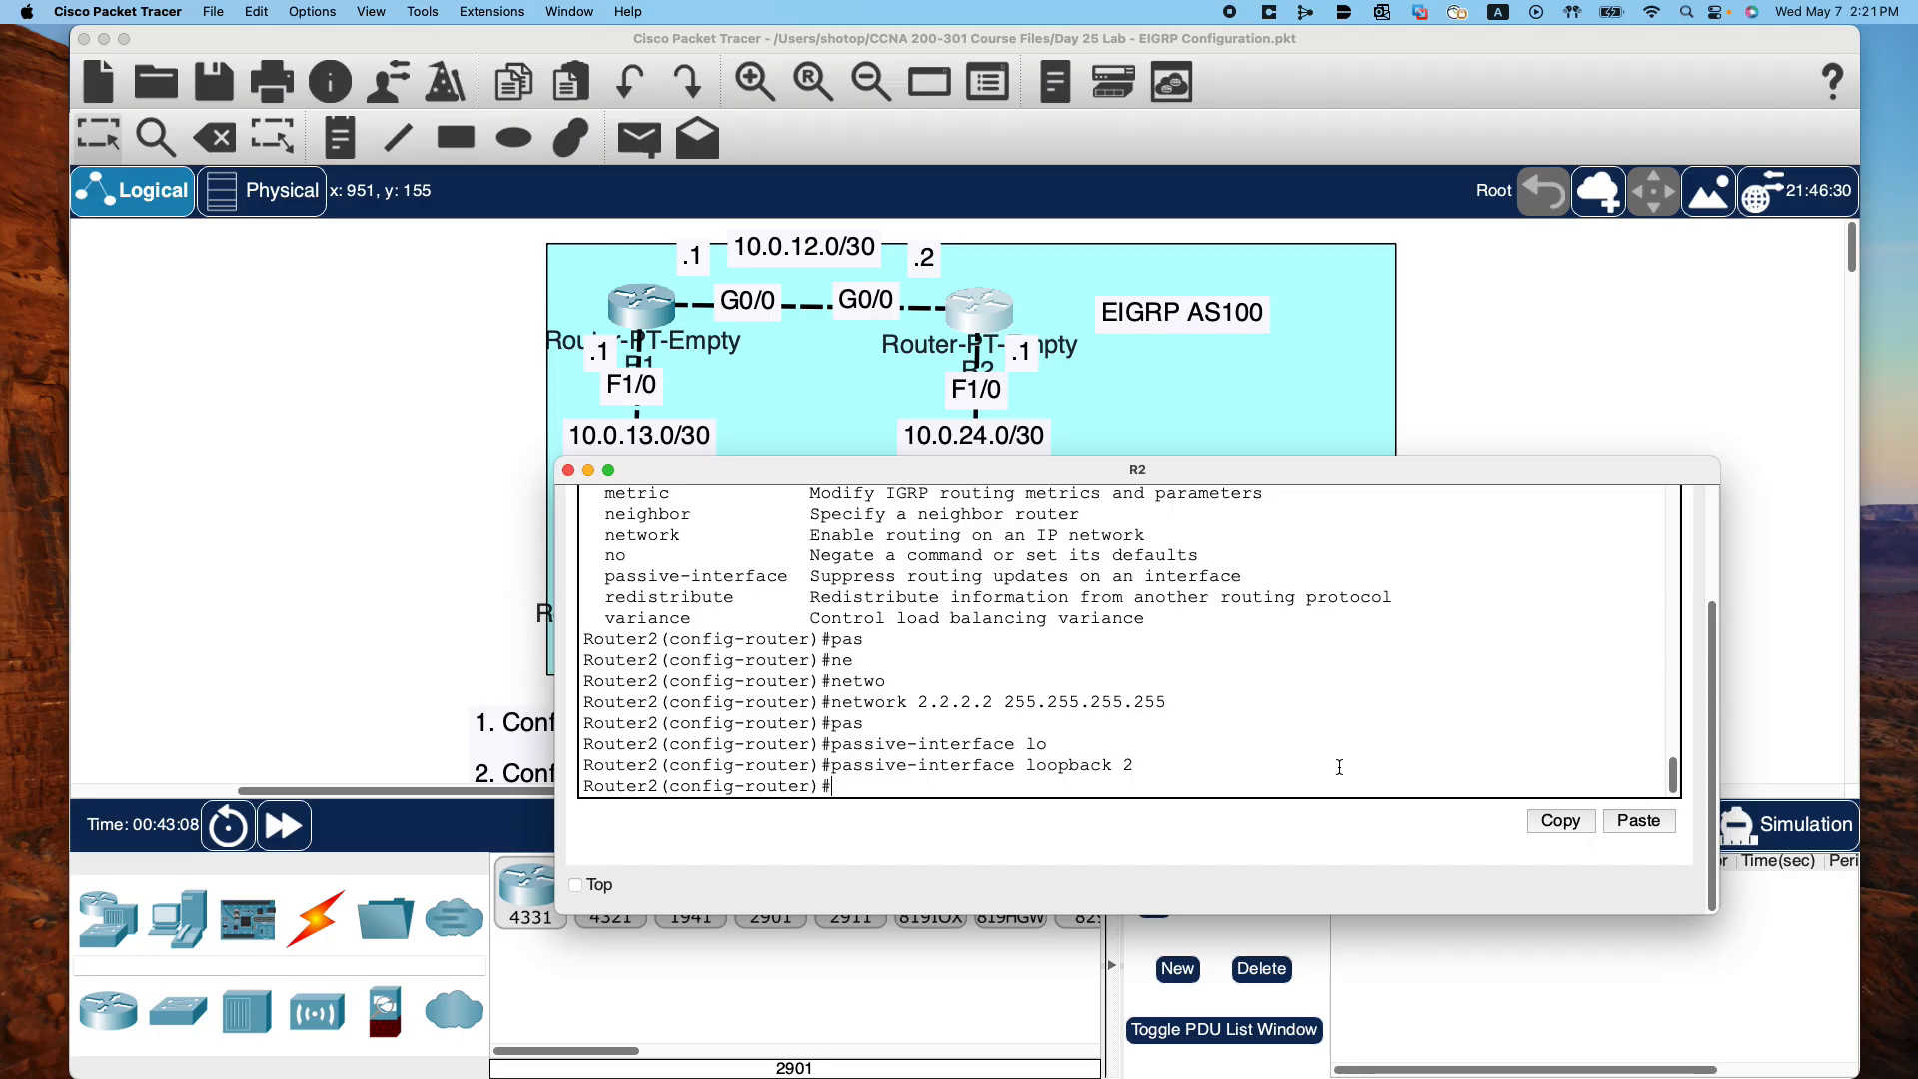
Leave router and global configuration on Router2, returning to privileged mode
{"action": "type", "text": "eixt"}
{"action": "key", "text": "Return"}
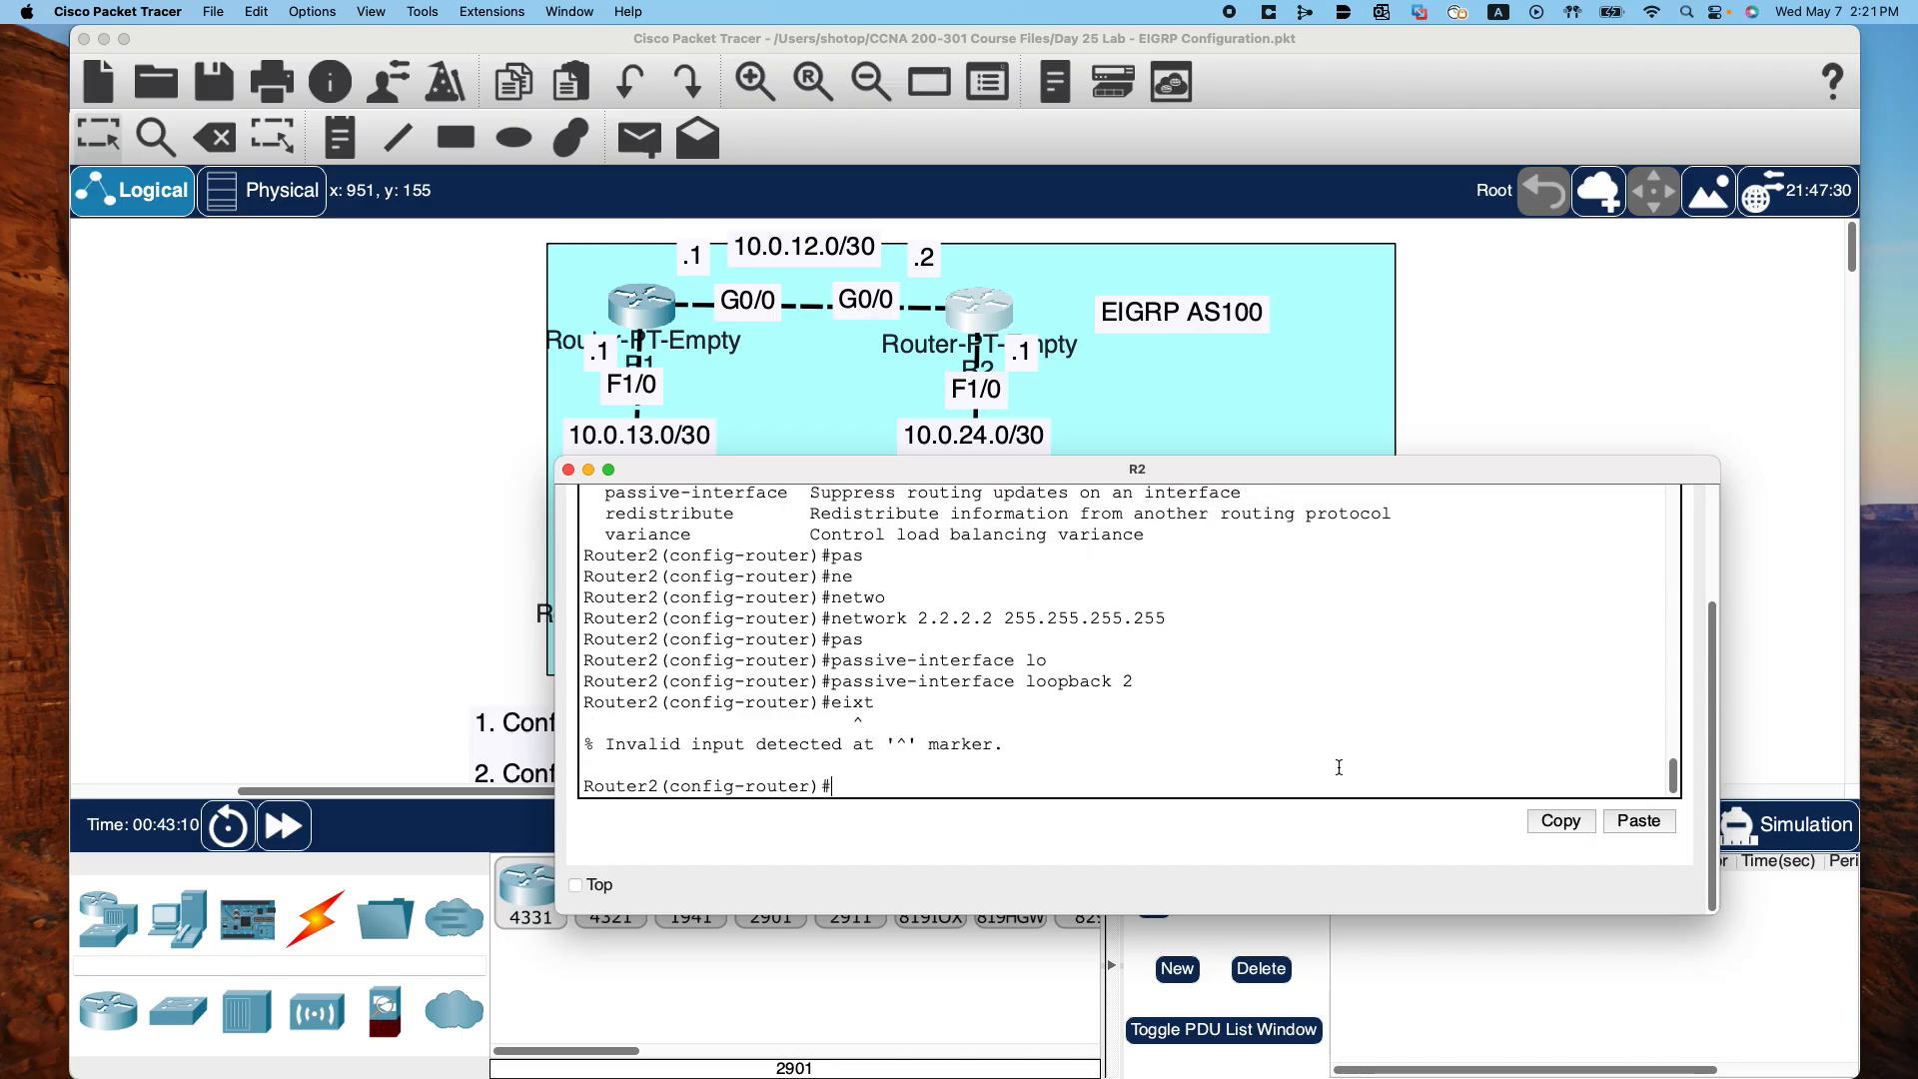
{"action": "type", "text": "exit"}
{"action": "key", "text": "Return"}
{"action": "type", "text": "exit"}
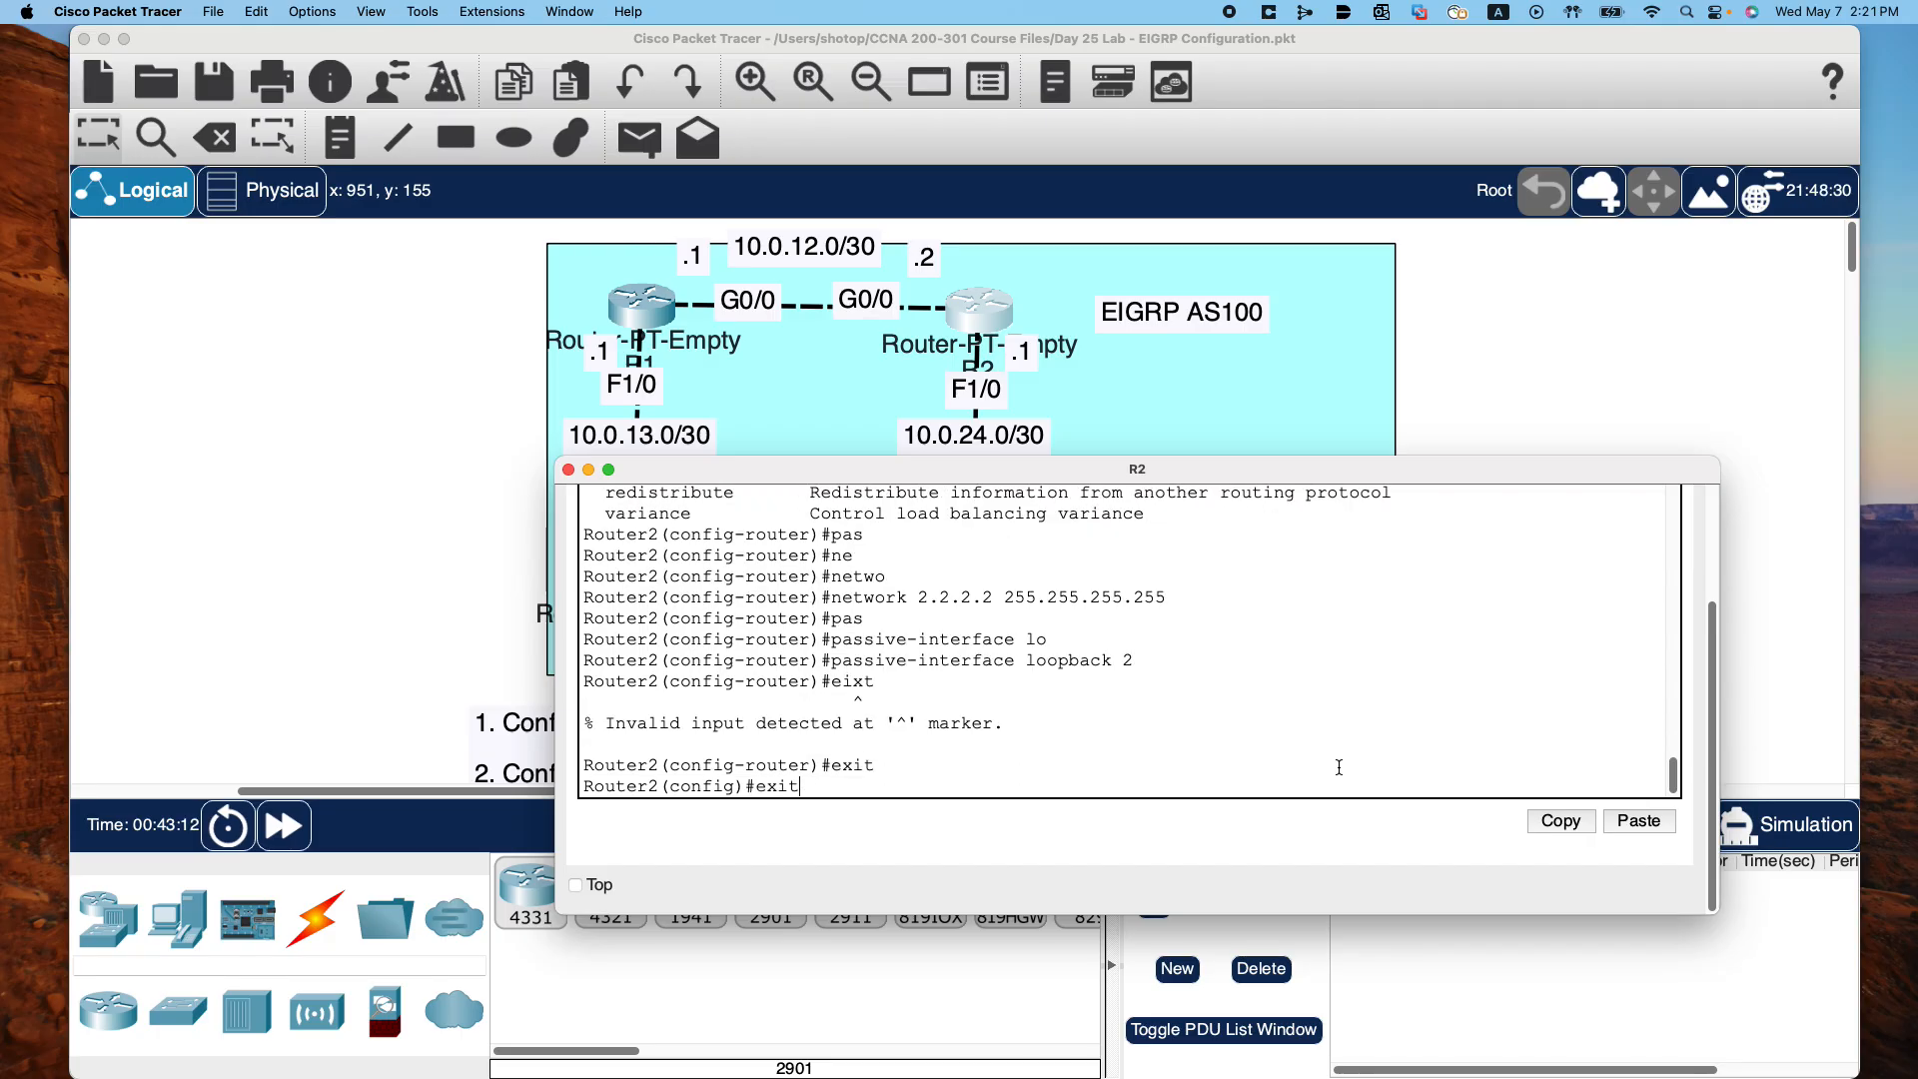
{"action": "key", "text": "Return"}
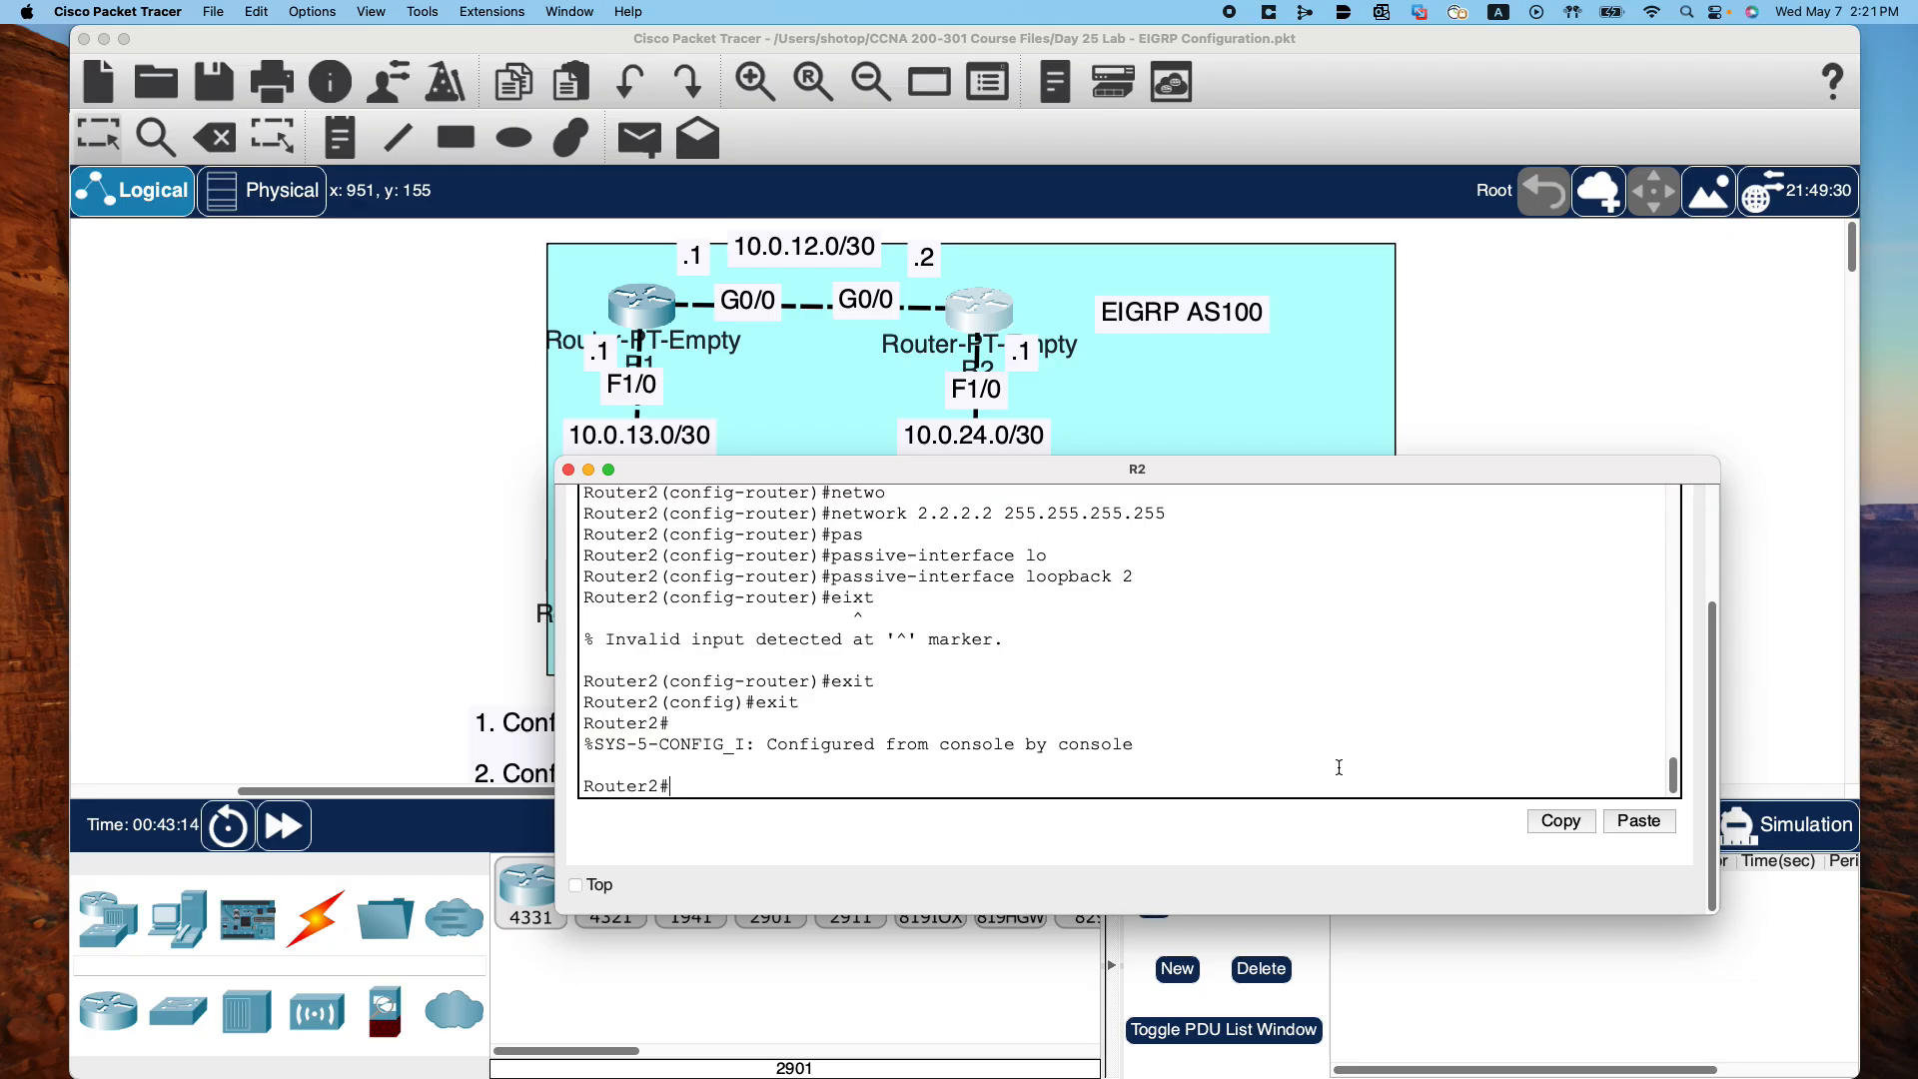
Display Router2's EIGRP topology table with show ip eigrp topology and read through its entries
{"action": "type", "text": "show ip"}
{"action": "key", "text": "Tab"}
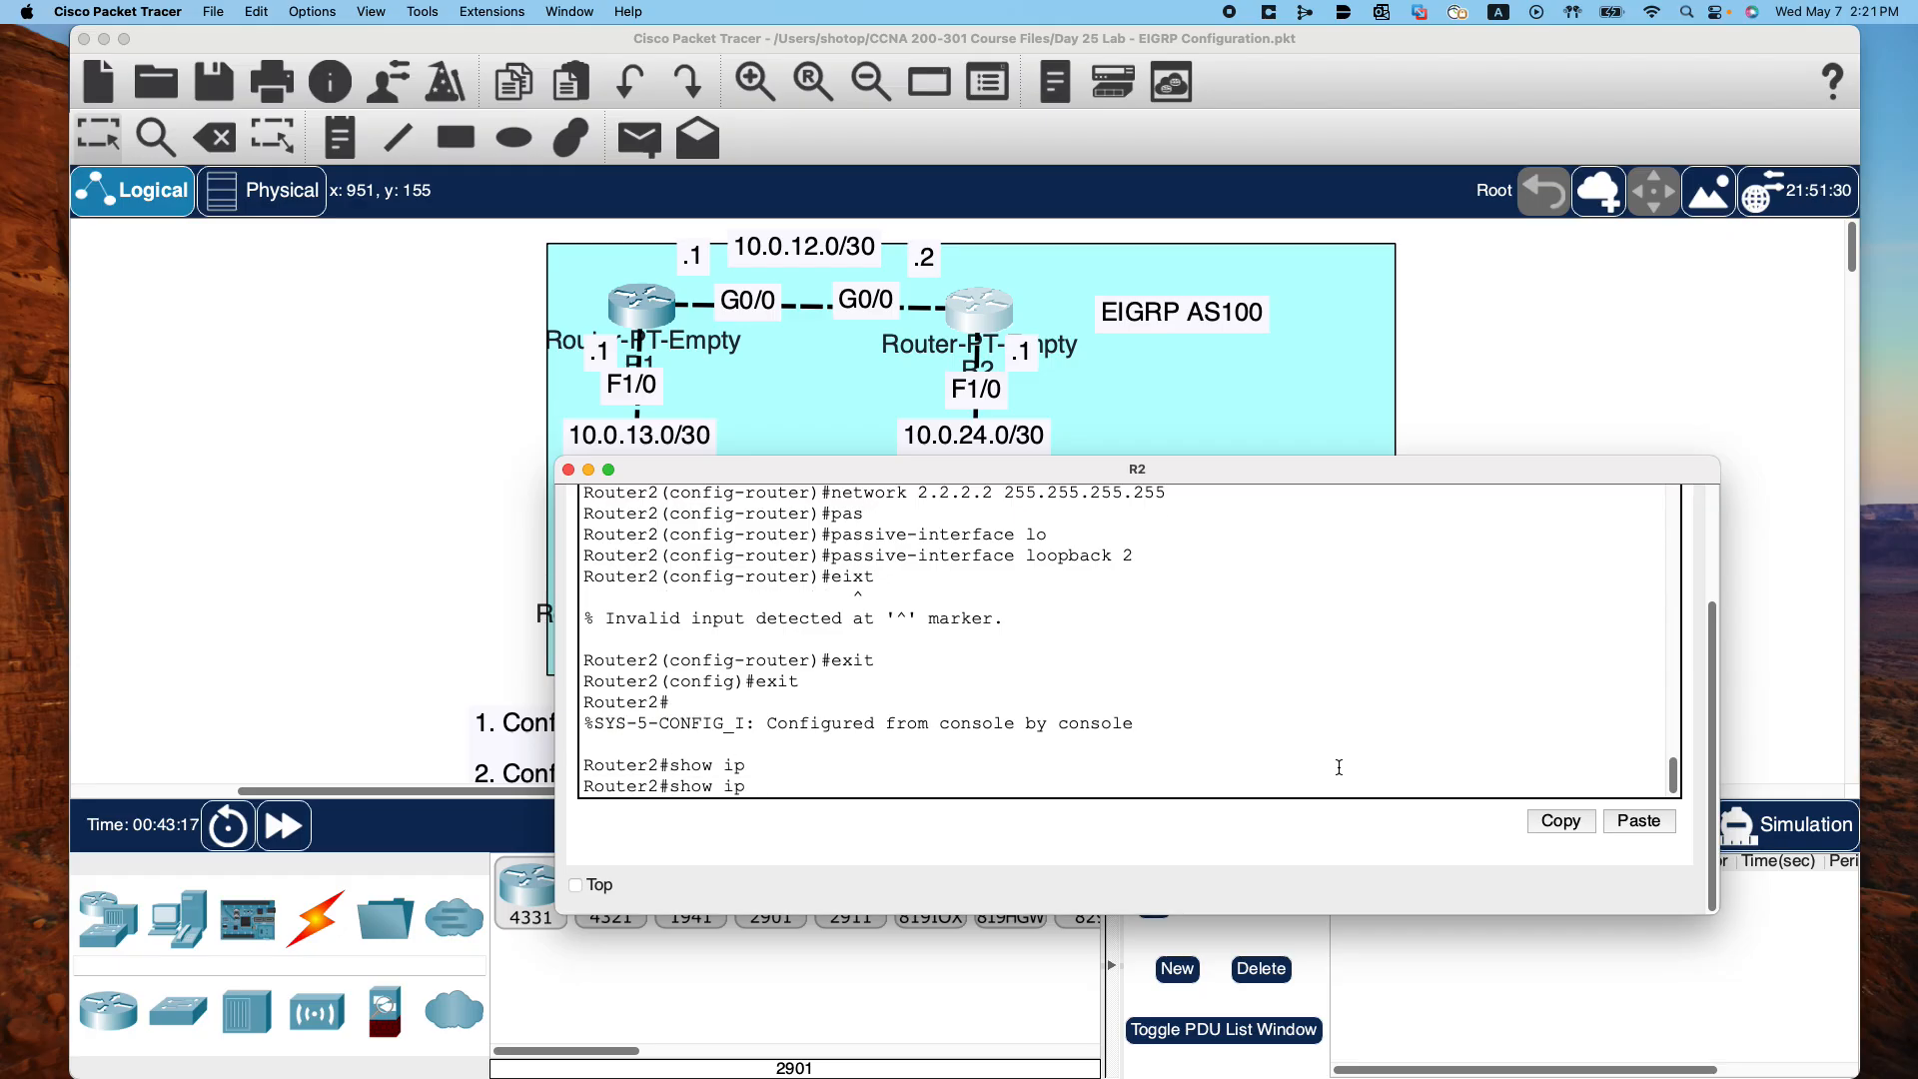
{"action": "type", "text": "ei"}
{"action": "key", "text": "Tab"}
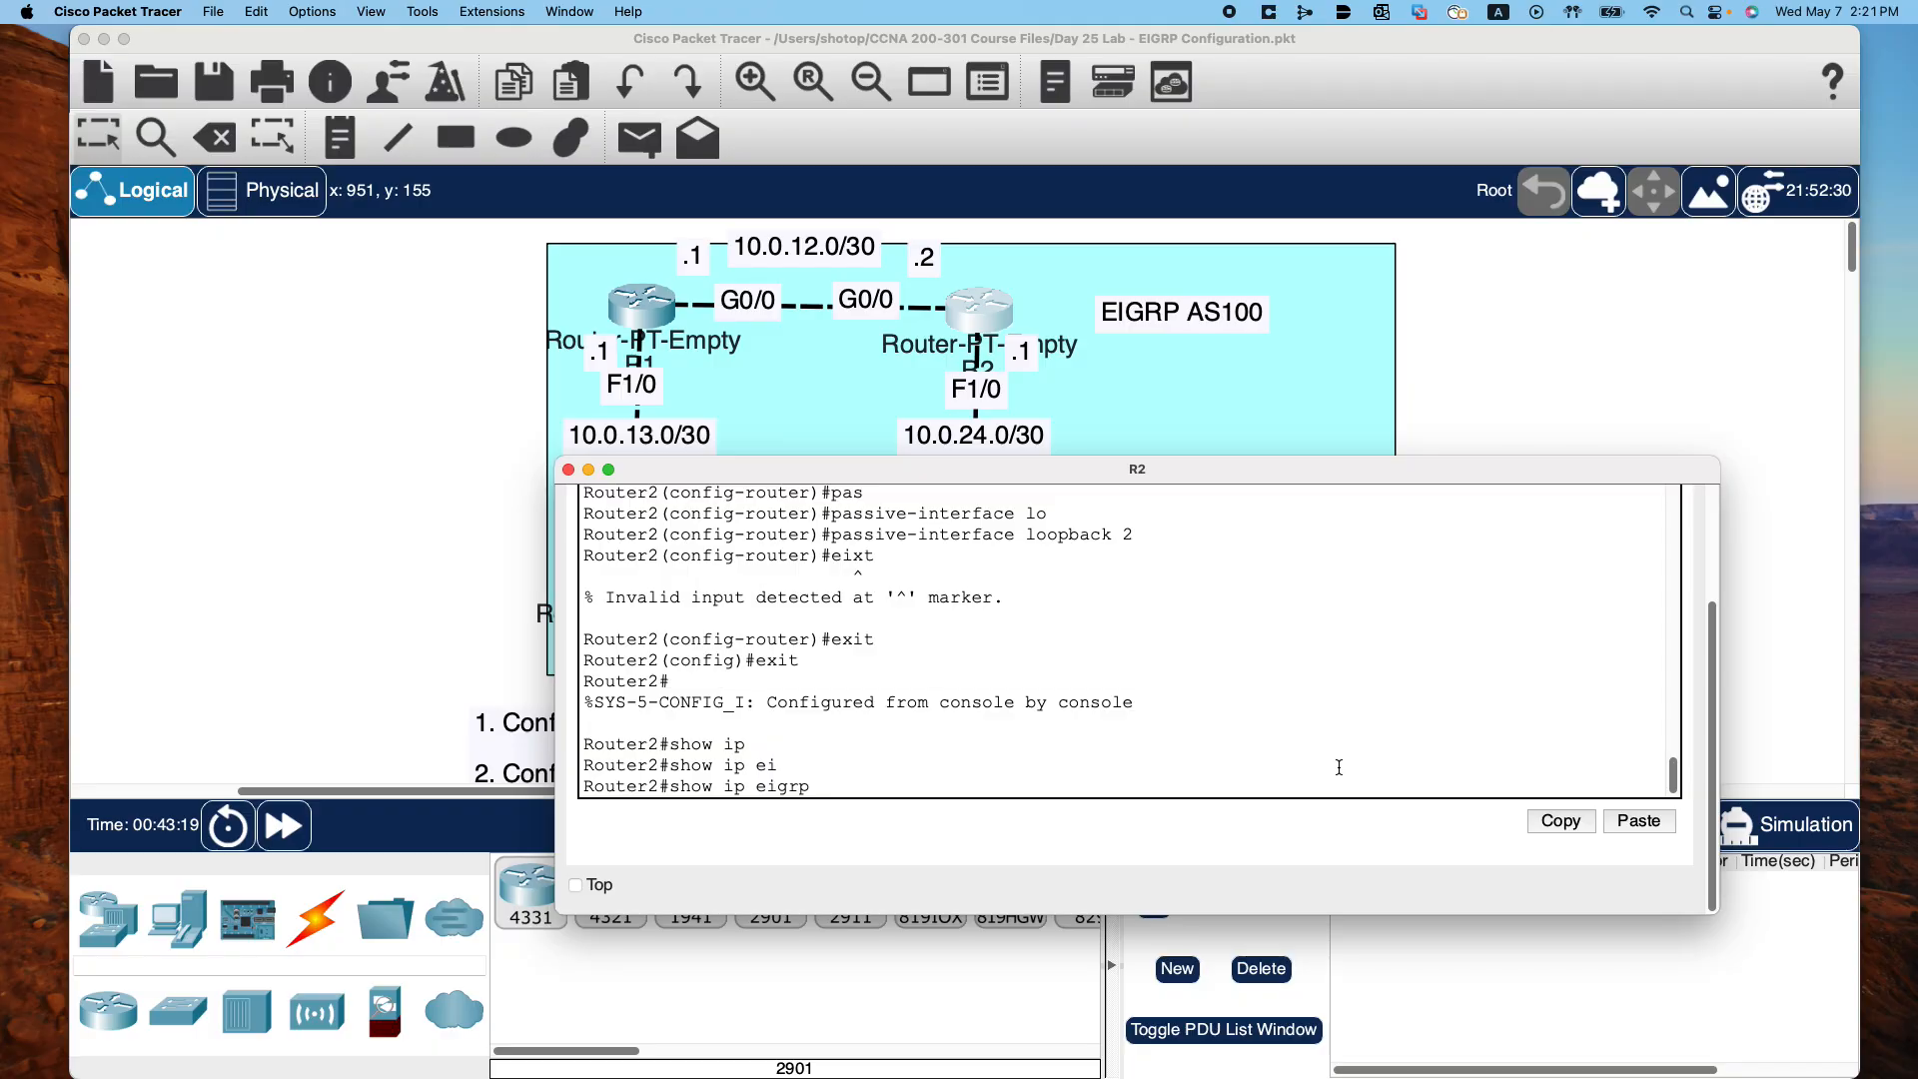
{"action": "type", "text": "?top"}
{"action": "key", "text": "Tab"}
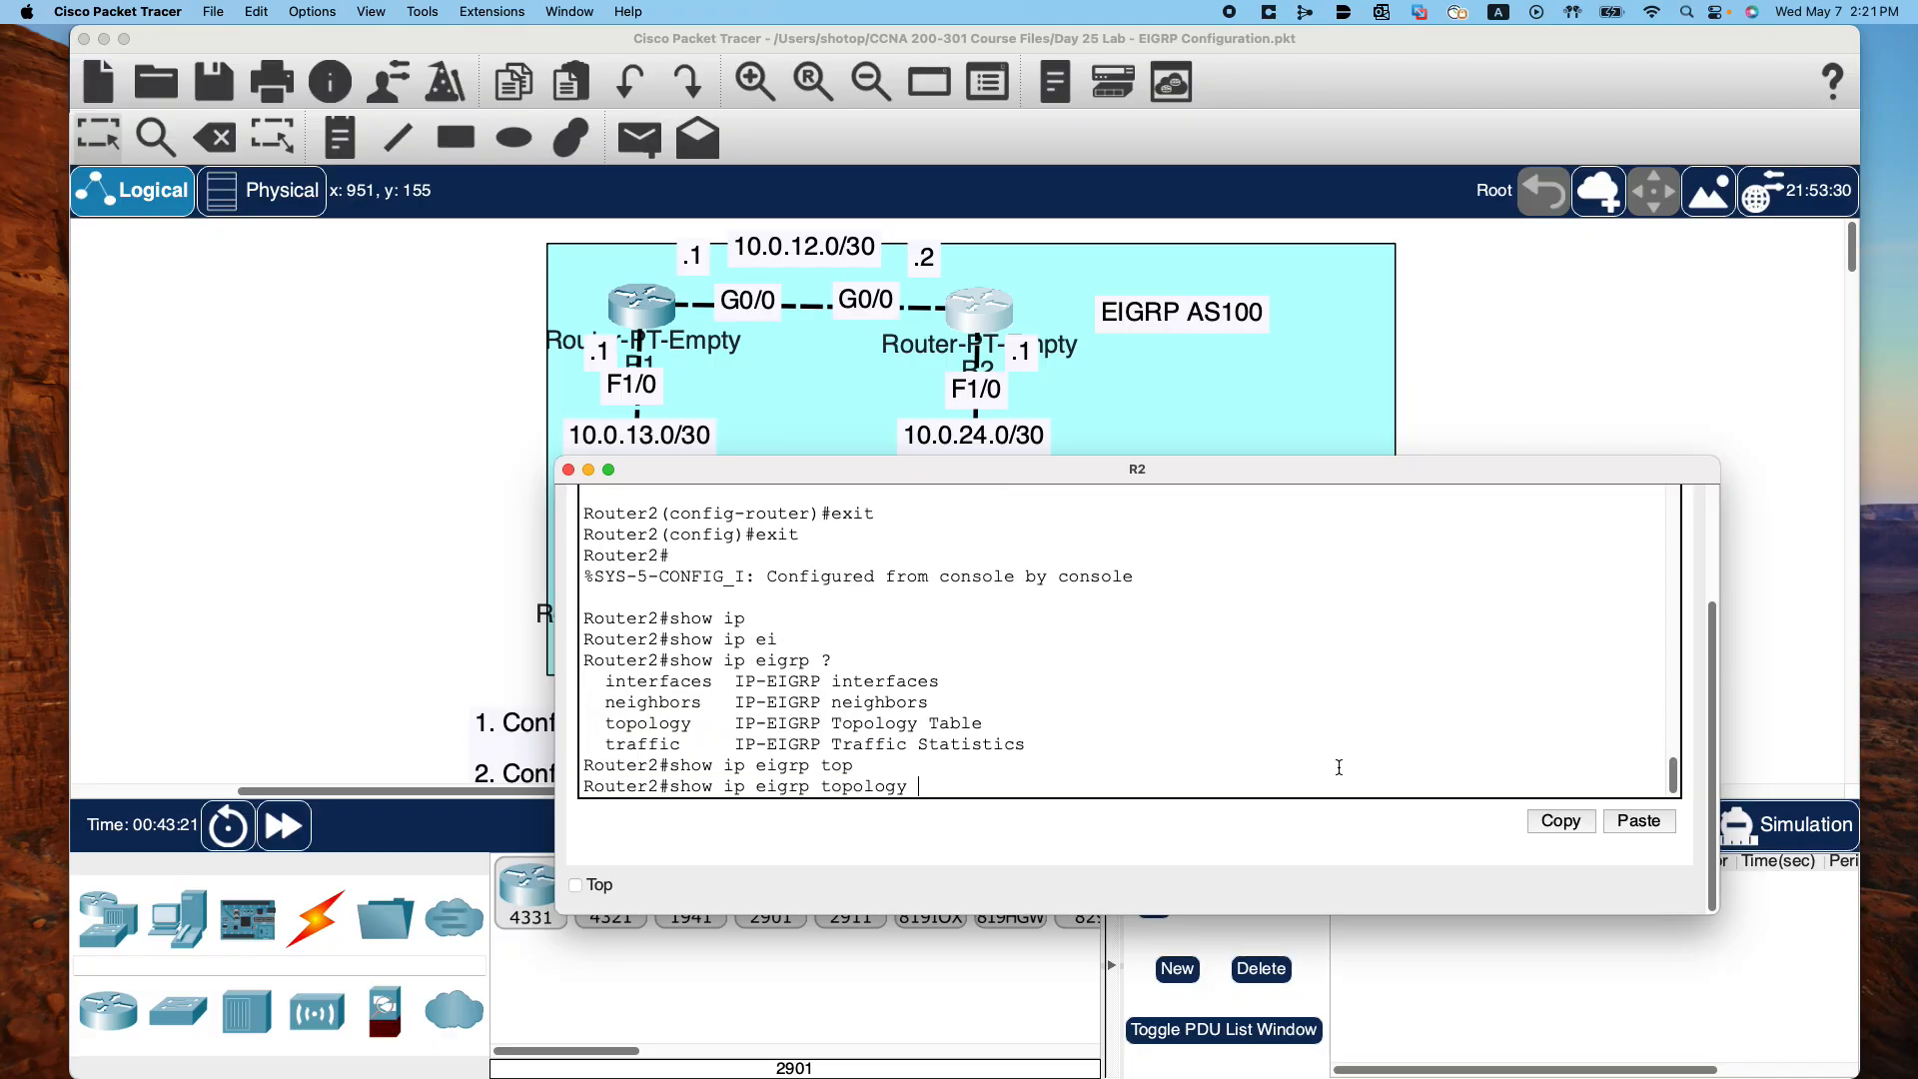
{"action": "key", "text": "Return"}
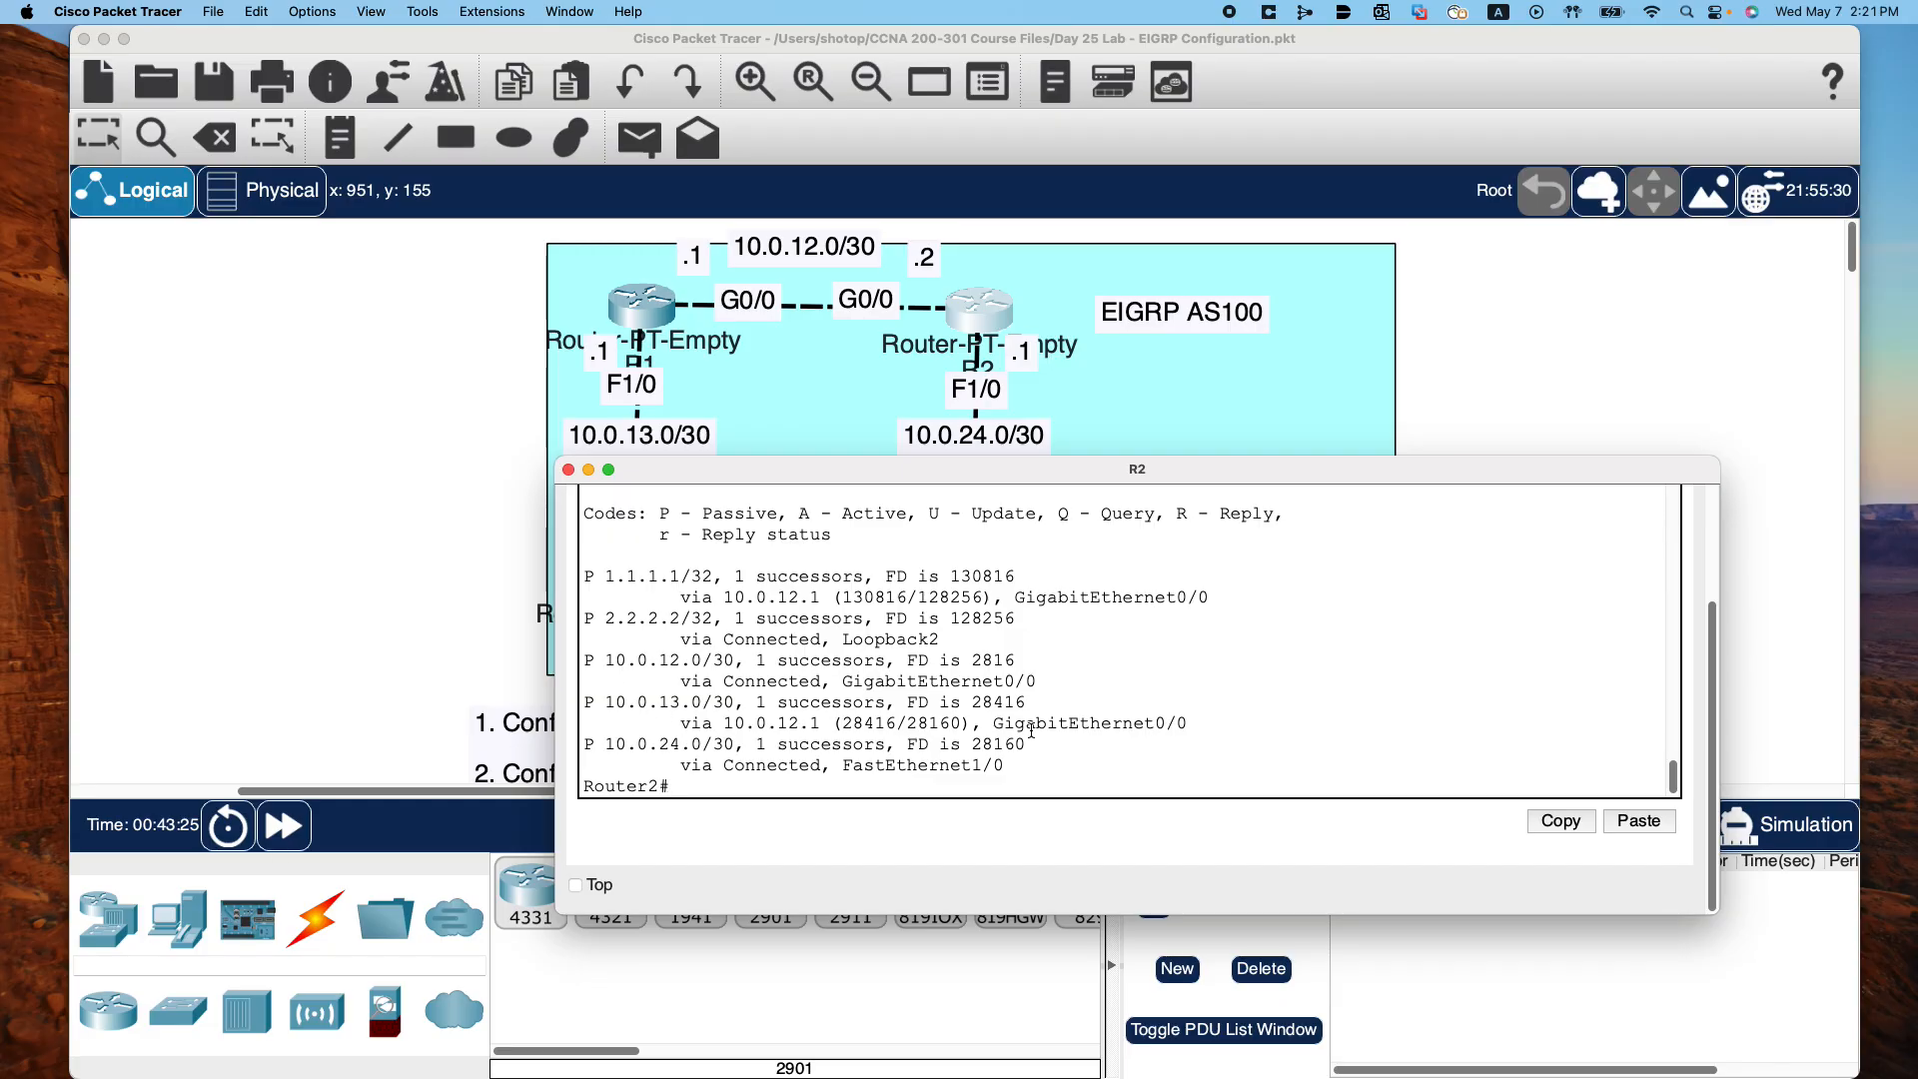
{"action": "scroll", "coordinate": [1155, 727], "scroll_direction": "up", "scroll_amount": 1}
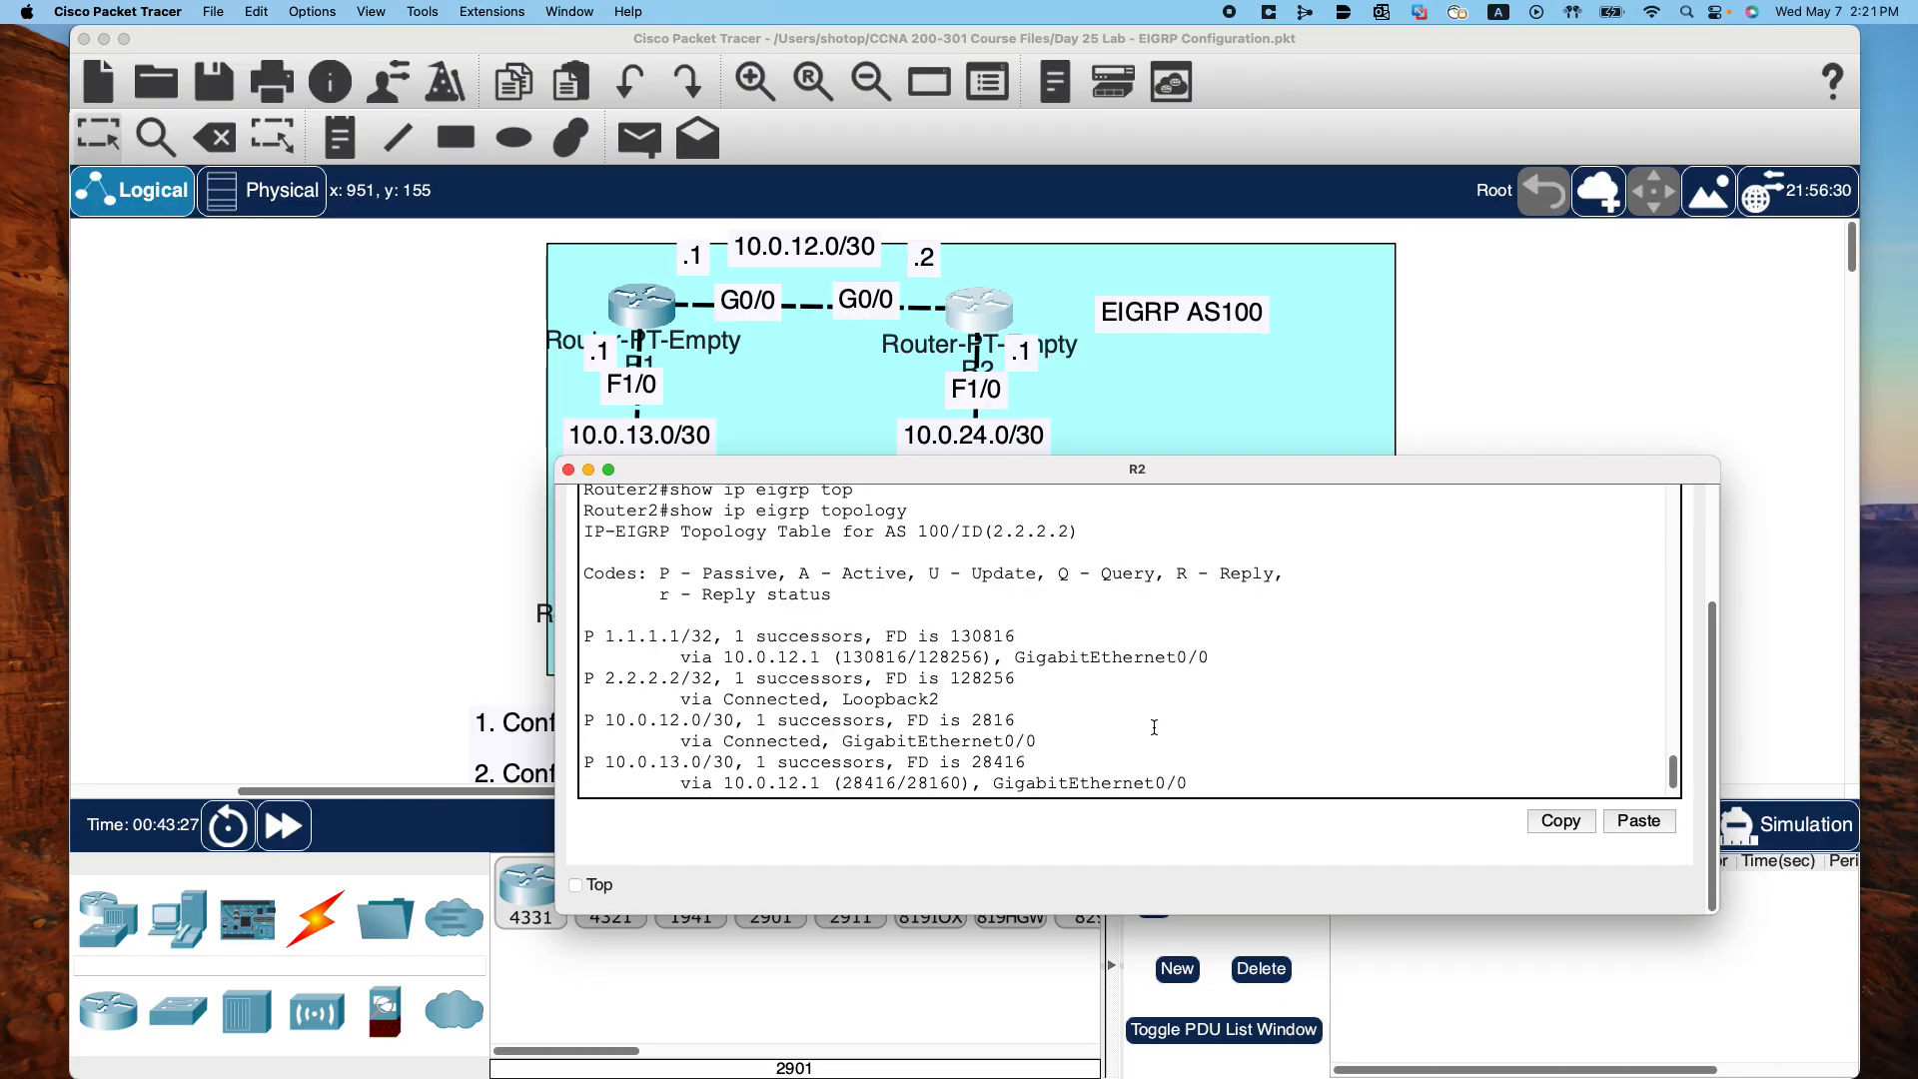
{"action": "scroll", "coordinate": [1155, 728], "scroll_direction": "down", "scroll_amount": 1}
Display Router2's EIGRP neighbors with show ip eigrp neighbors
{"action": "key", "text": "Up"}
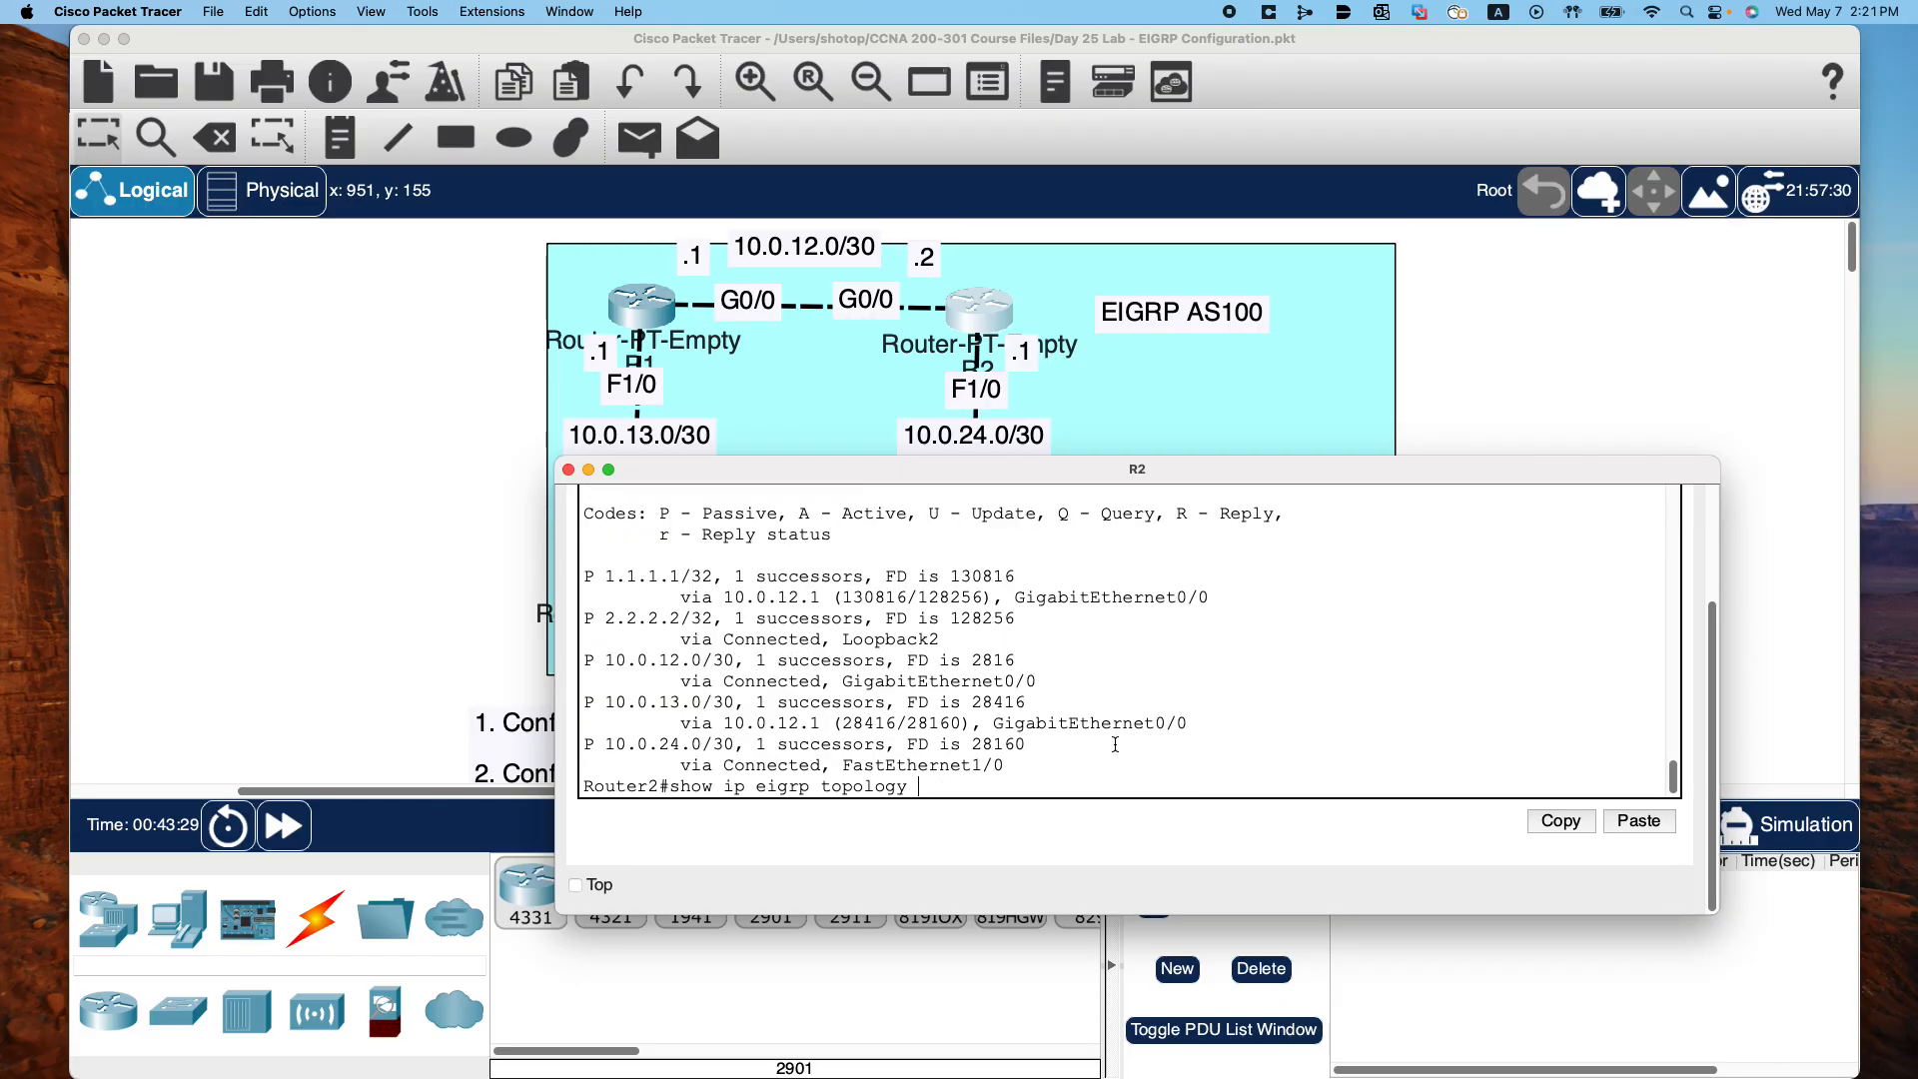
{"action": "key", "text": "BackSpace"}
{"action": "key", "text": "BackSpace"}
{"action": "key", "text": "BackSpace"}
{"action": "key", "text": "BackSpace"}
{"action": "key", "text": "BackSpace"}
{"action": "key", "text": "BackSpace"}
{"action": "key", "text": "BackSpace"}
{"action": "key", "text": "BackSpace"}
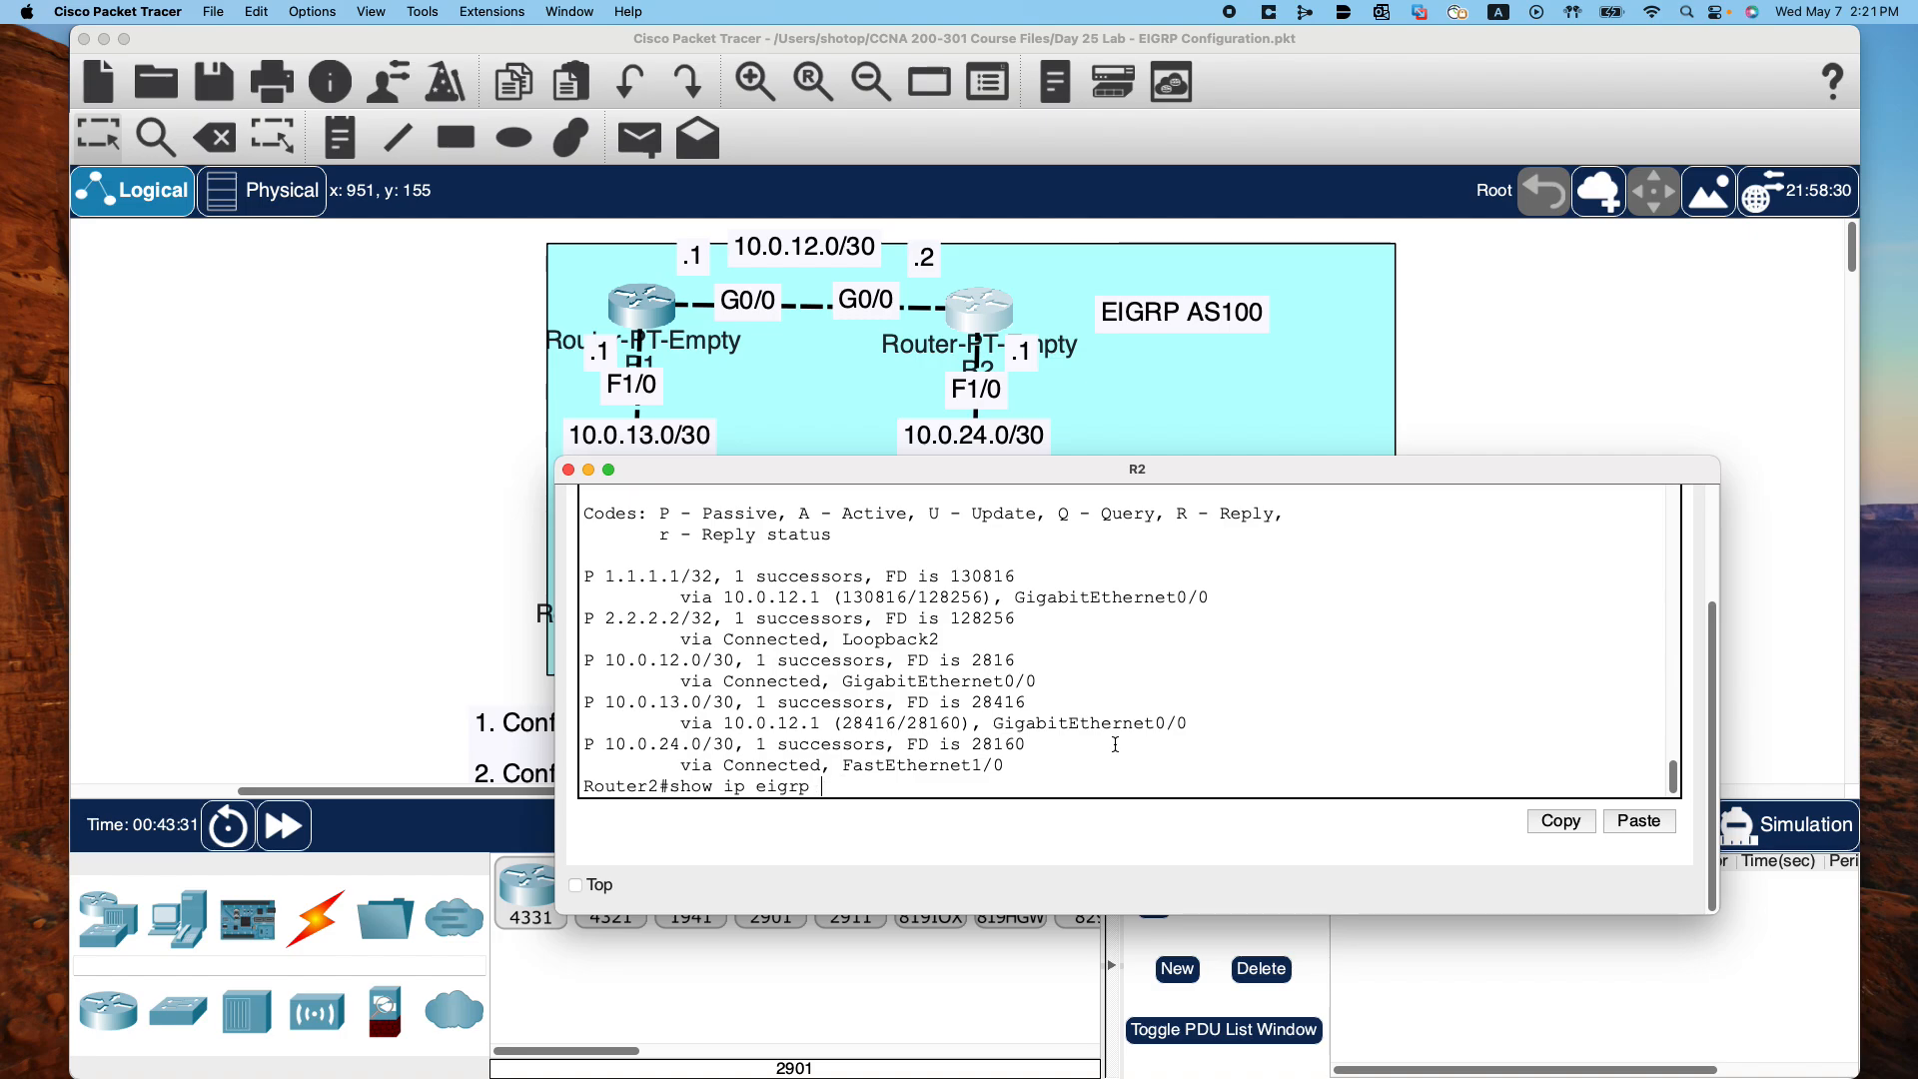
{"action": "type", "text": "ne"}
{"action": "key", "text": "Tab"}
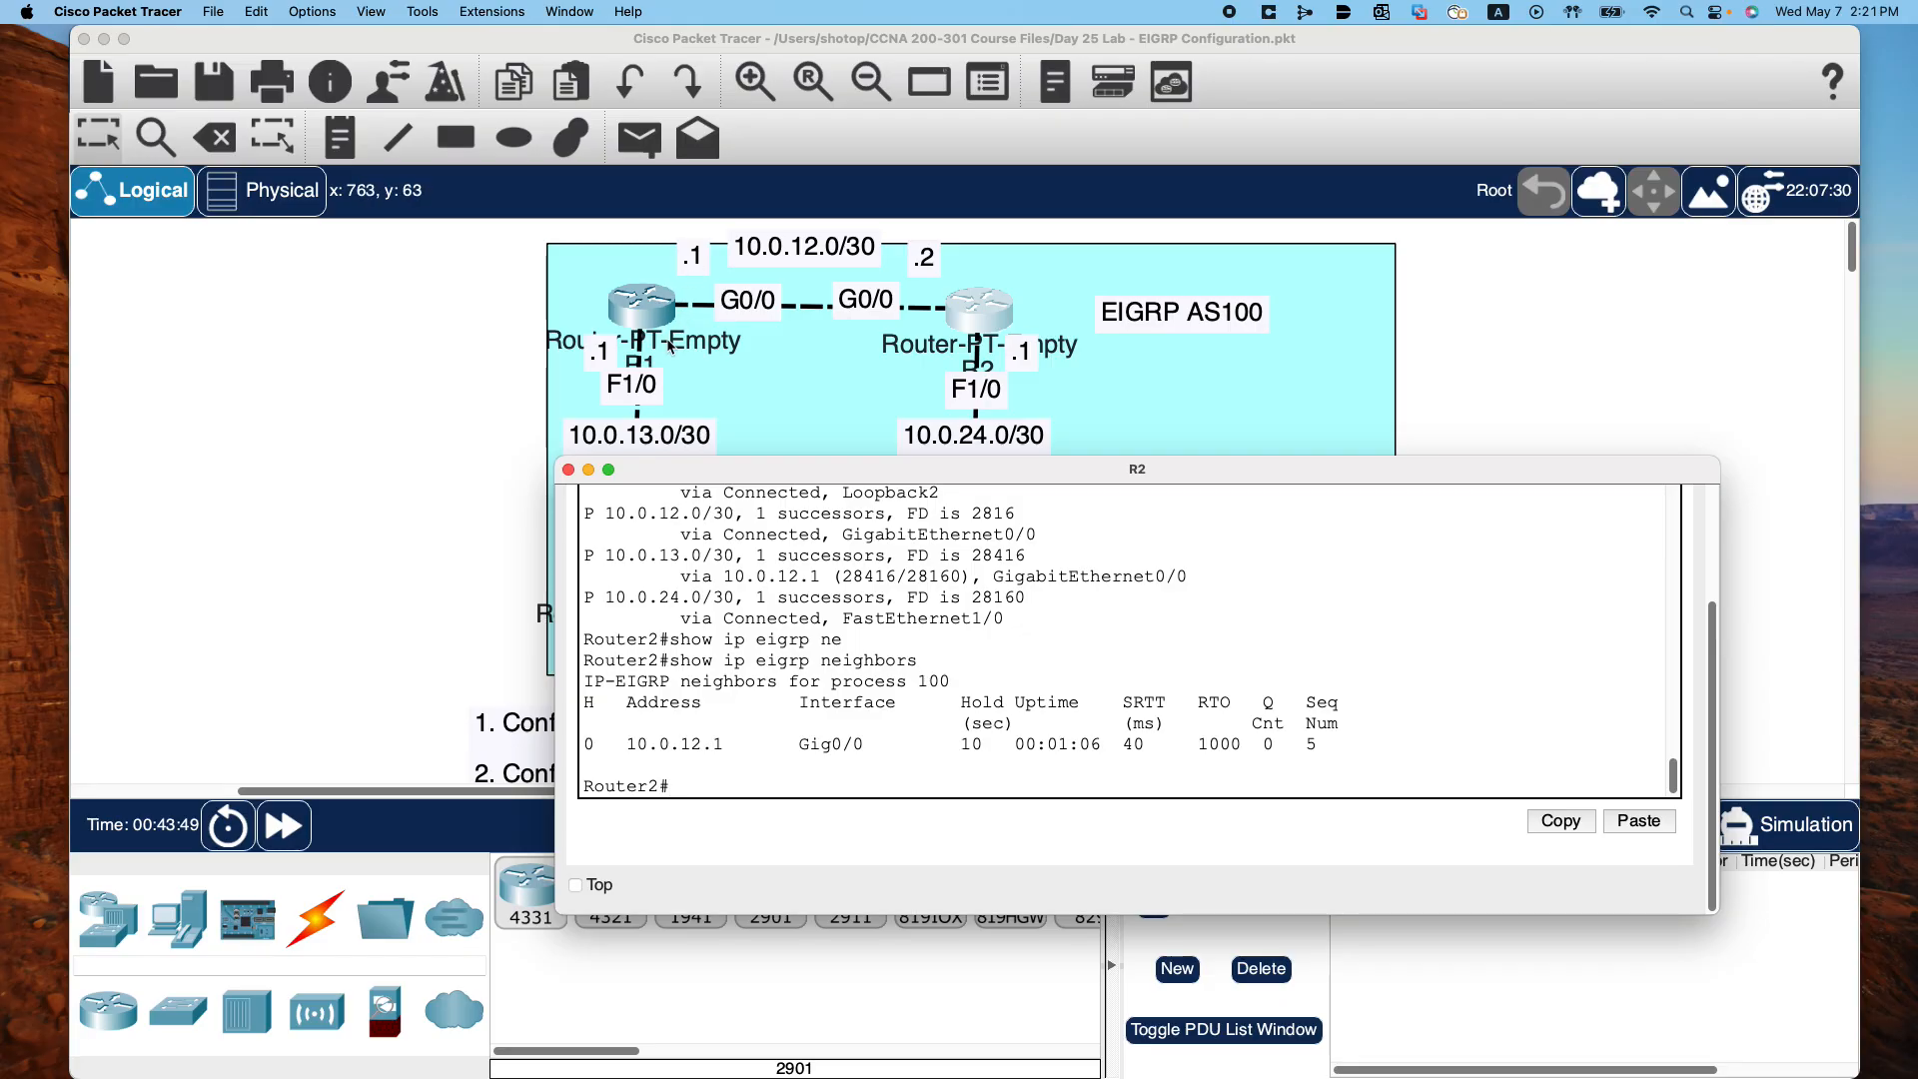
Display the interfaces taking part in EIGRP on Router2 with show ip eigrp interfaces
{"action": "left_click", "coordinate": [788, 777]}
{"action": "key", "text": "Up"}
{"action": "key", "text": "BackSpace"}
{"action": "key", "text": "BackSpace"}
{"action": "key", "text": "BackSpace"}
{"action": "key", "text": "BackSpace"}
{"action": "key", "text": "BackSpace"}
{"action": "key", "text": "BackSpace"}
{"action": "key", "text": "BackSpace"}
{"action": "key", "text": "BackSpace"}
{"action": "key", "text": "BackSpace"}
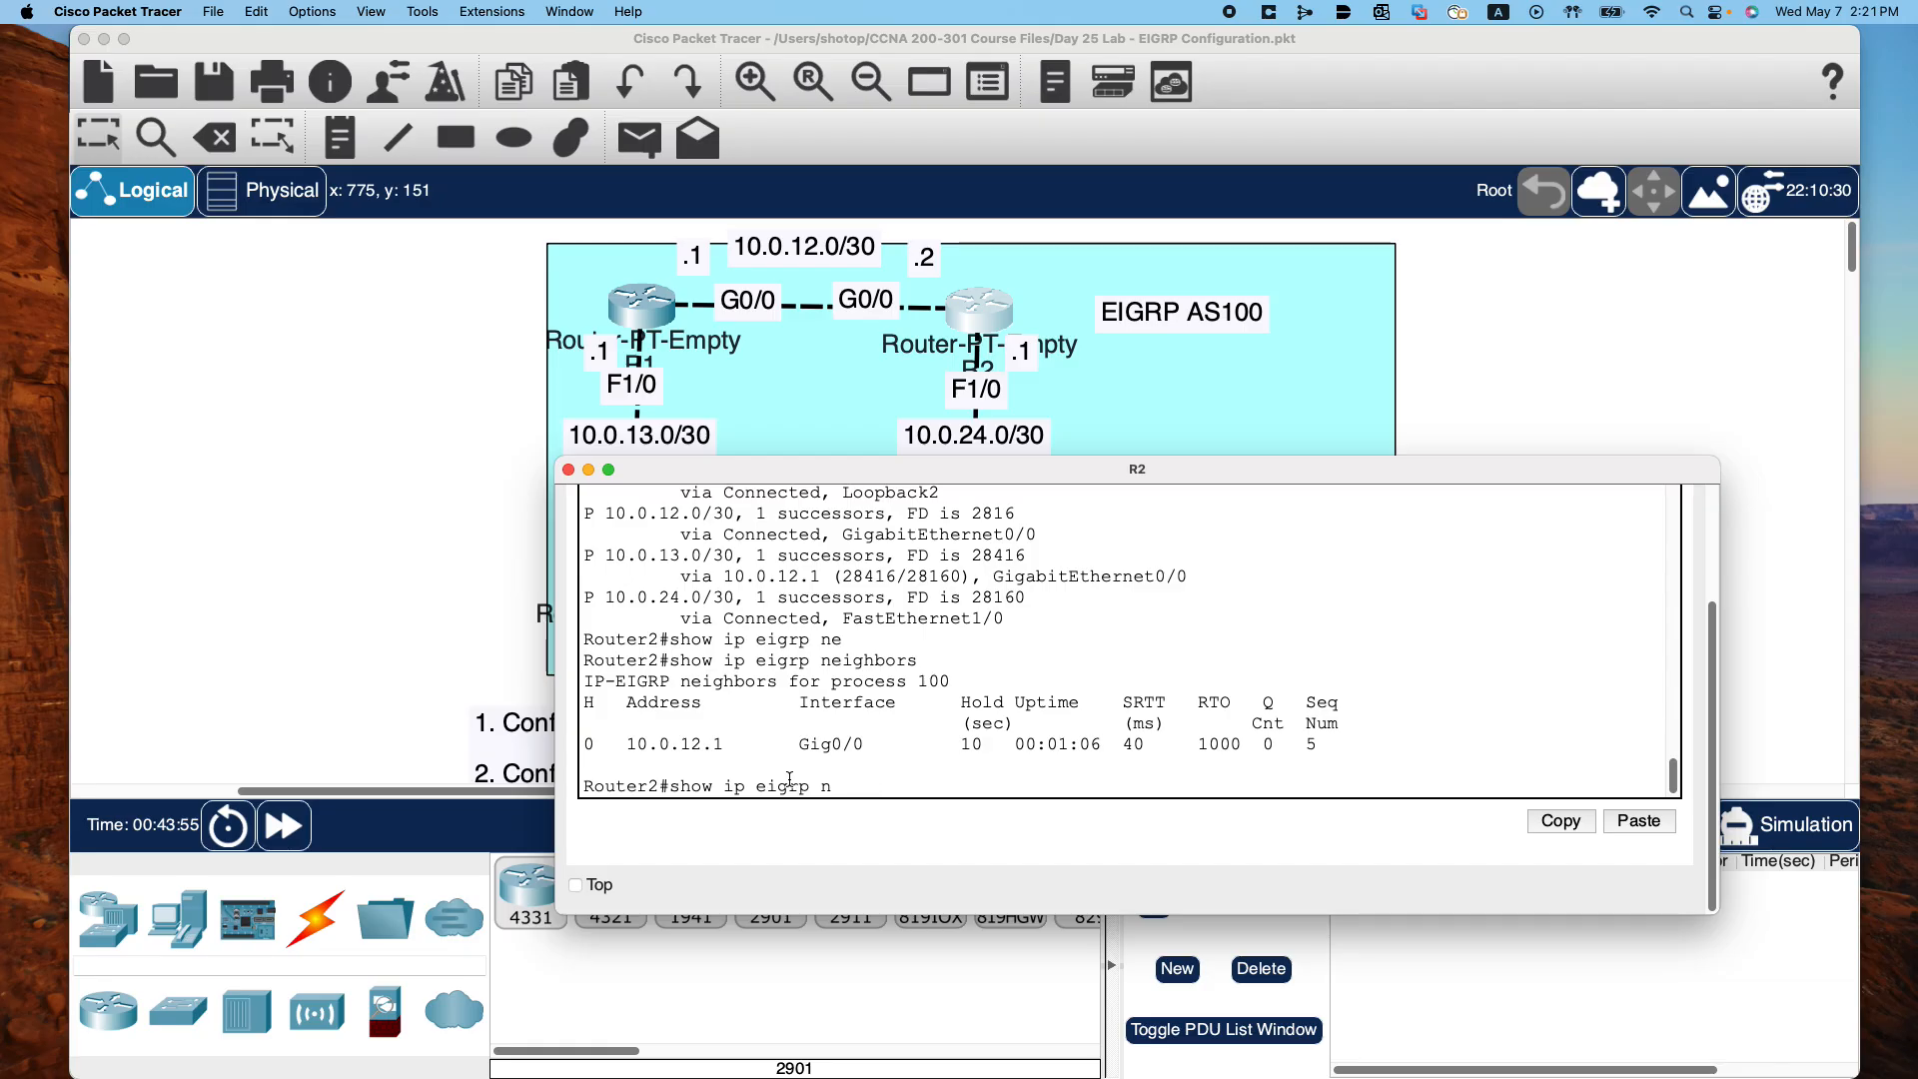
{"action": "type", "text": "in"}
{"action": "key", "text": "Tab"}
{"action": "key", "text": "Return"}
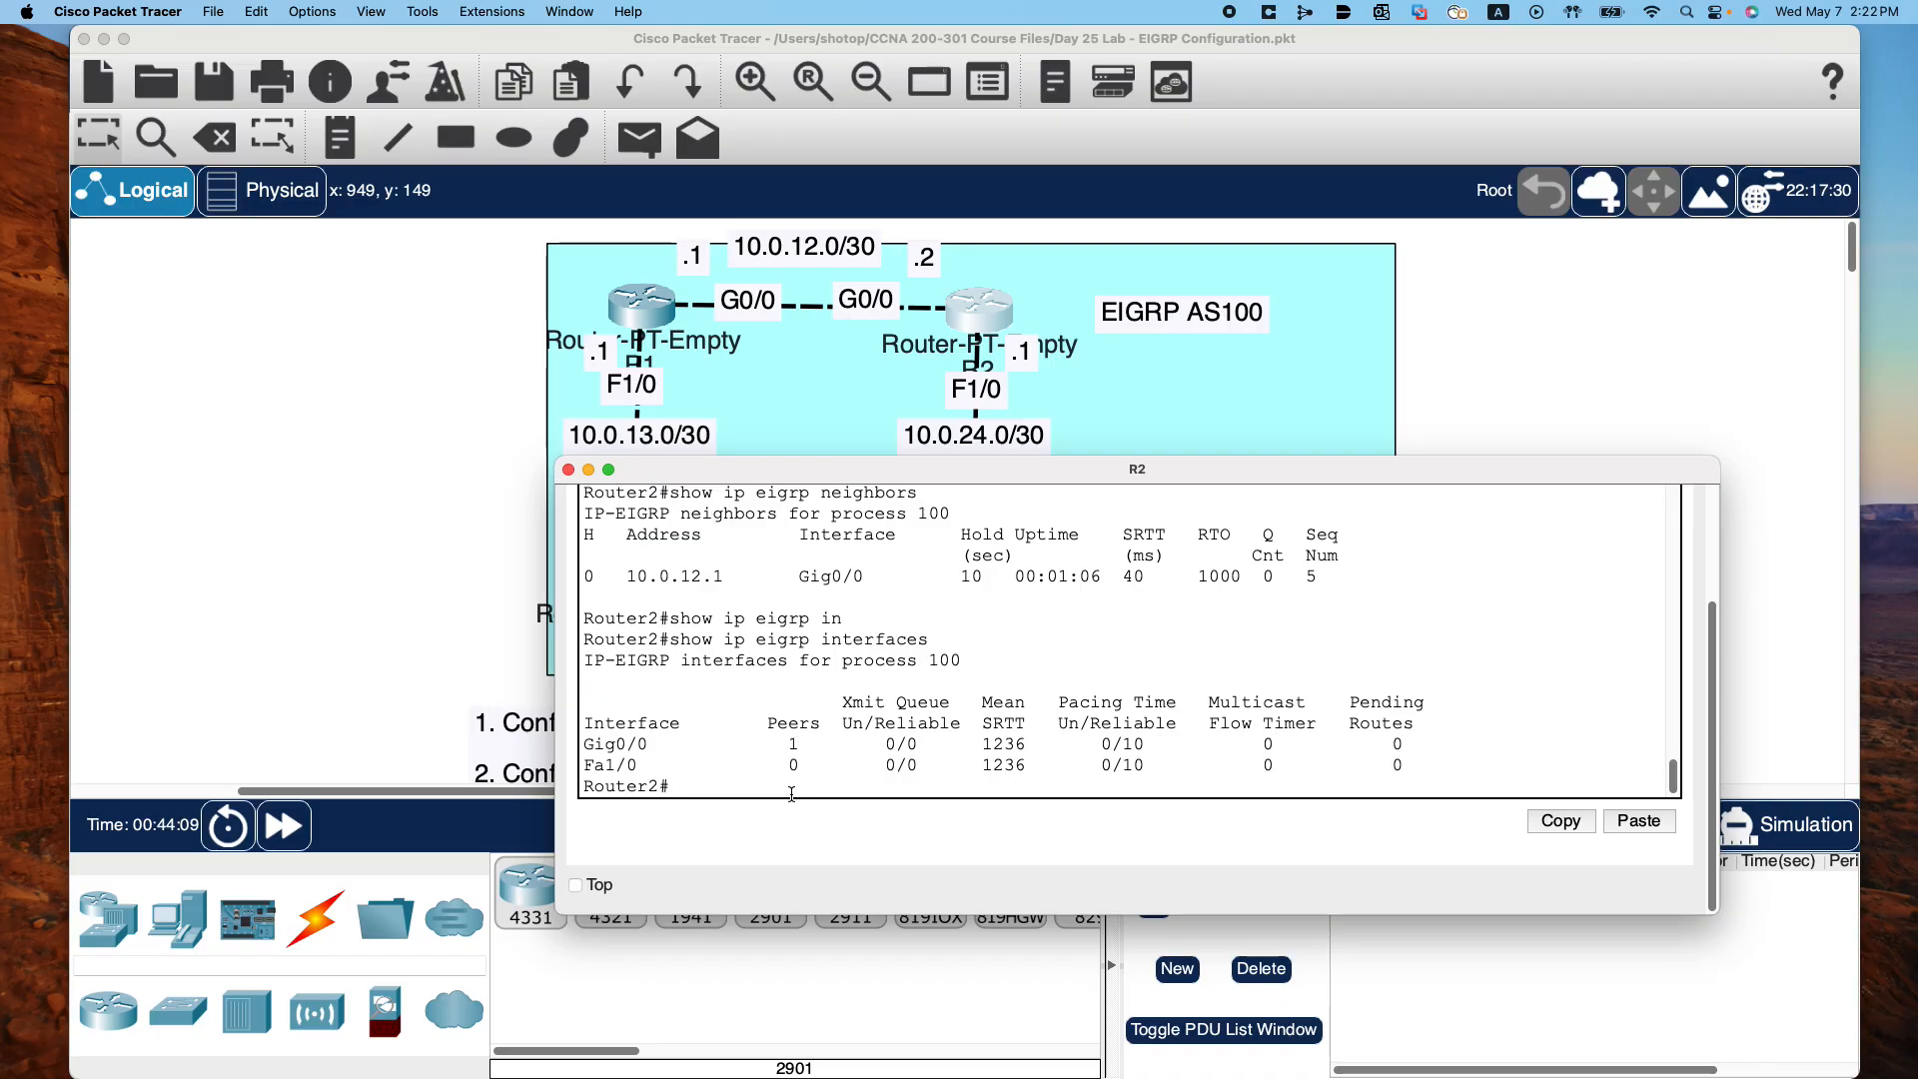
Review the earlier EIGRP neighbor and topology output in Router2's console, and return to the current prompt
{"action": "scroll", "coordinate": [887, 692], "scroll_direction": "up", "scroll_amount": 3}
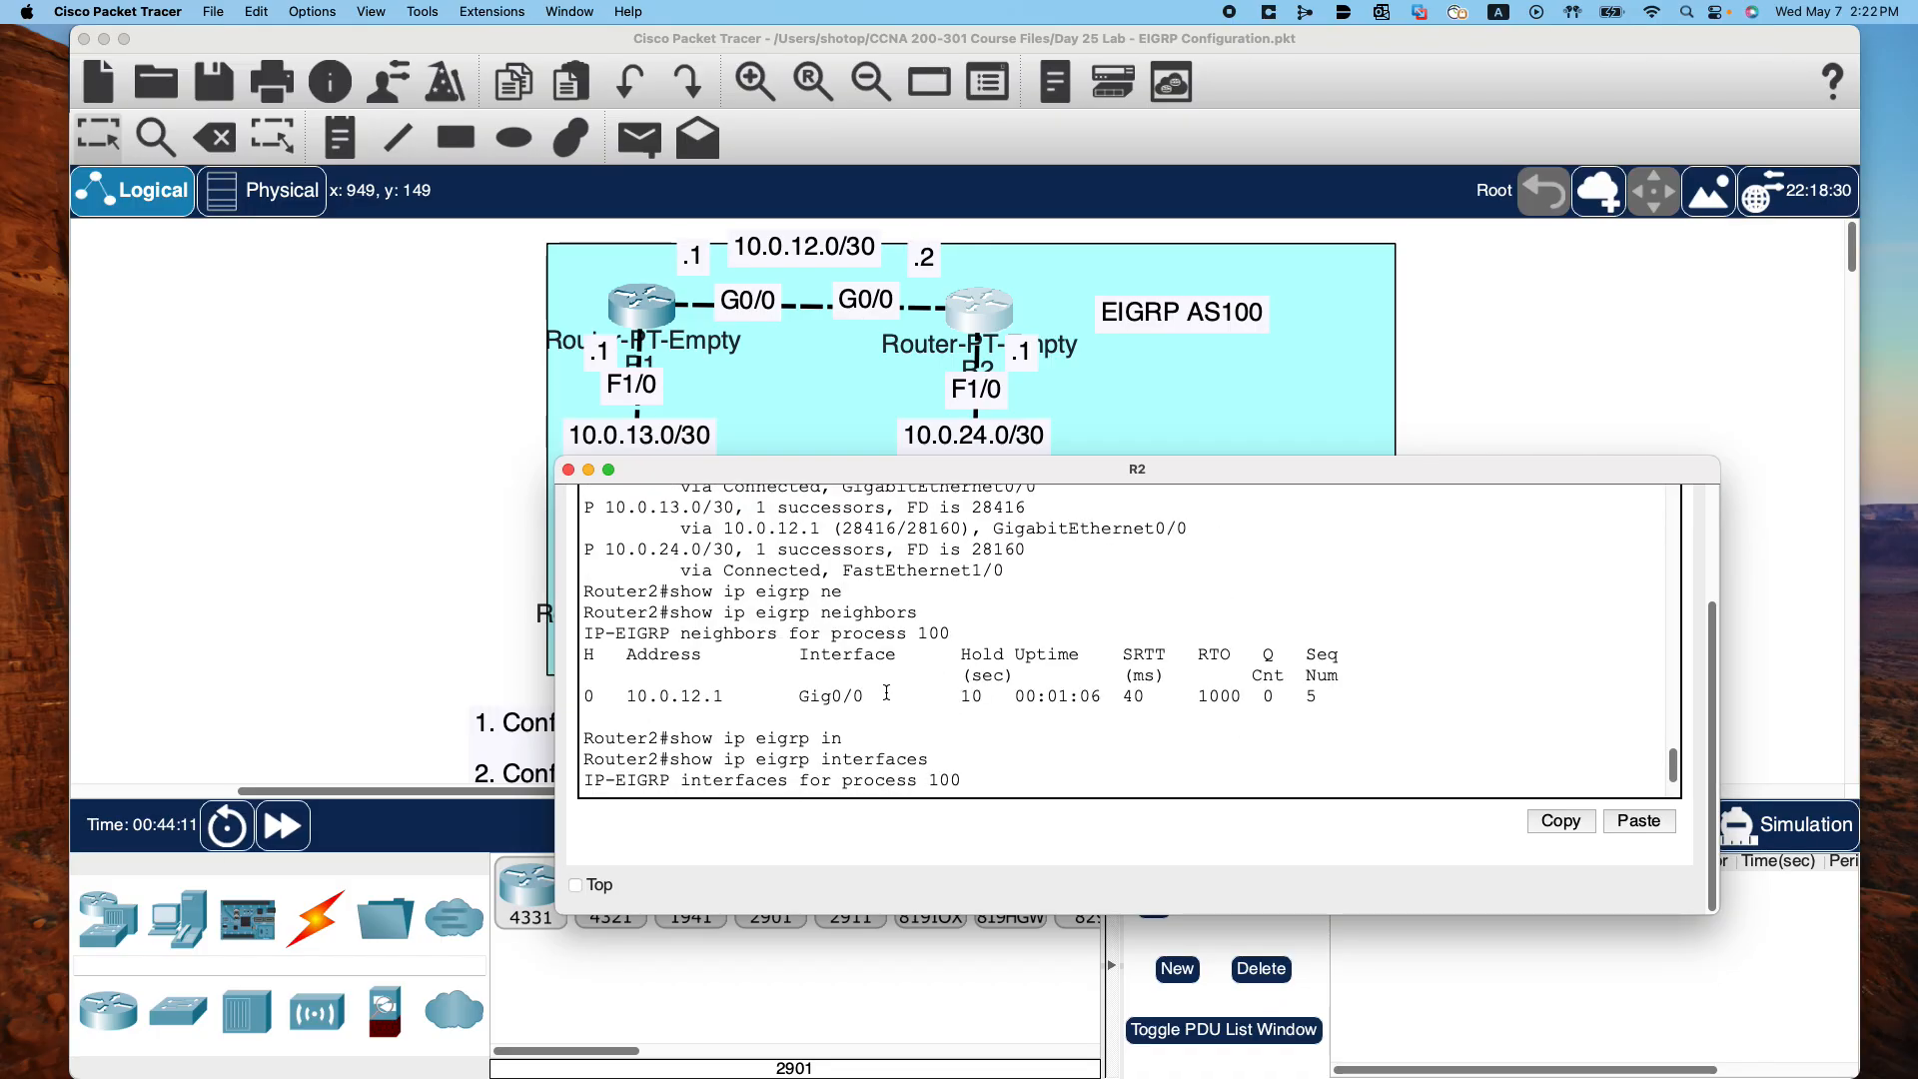
{"action": "scroll", "coordinate": [886, 692], "scroll_direction": "up", "scroll_amount": 2}
{"action": "scroll", "coordinate": [886, 692], "scroll_direction": "up", "scroll_amount": 1}
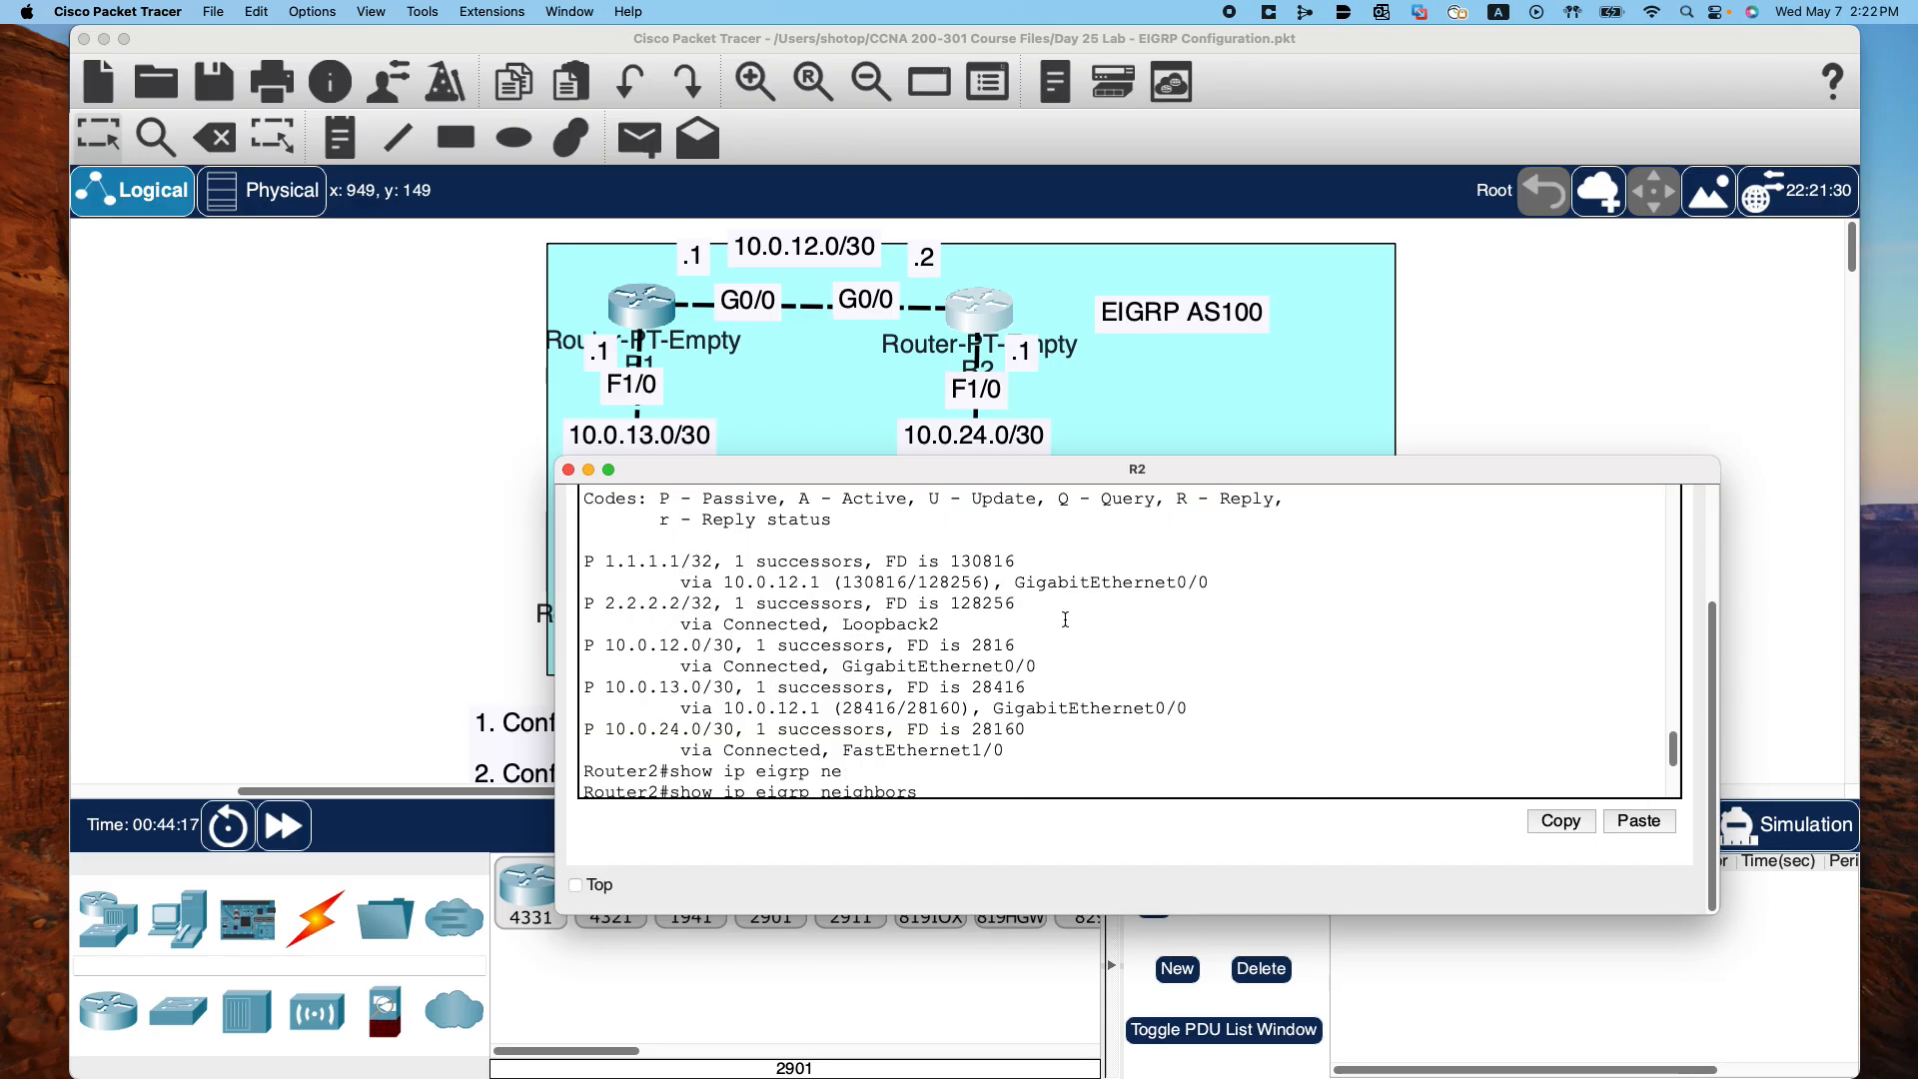
{"action": "scroll", "coordinate": [1066, 619], "scroll_direction": "up", "scroll_amount": 2}
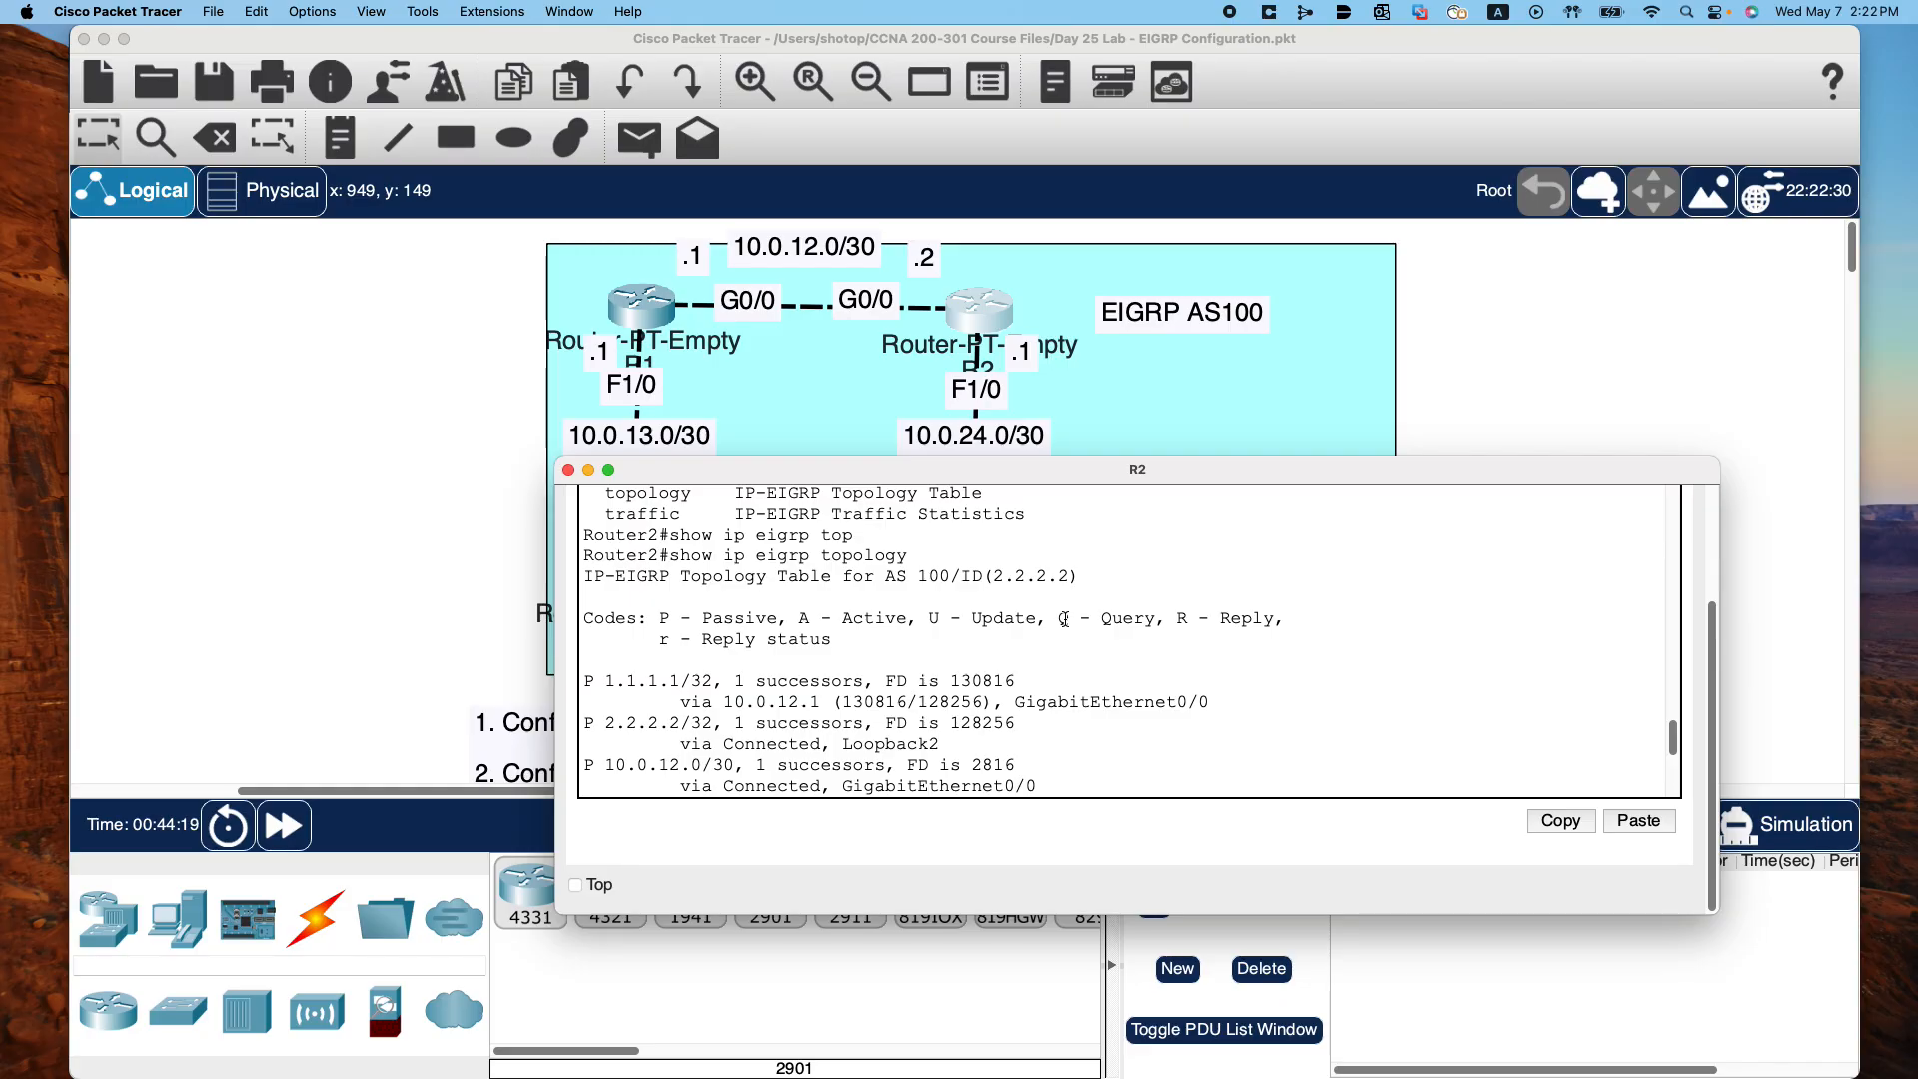
{"action": "scroll", "coordinate": [1066, 669], "scroll_direction": "up", "scroll_amount": 1}
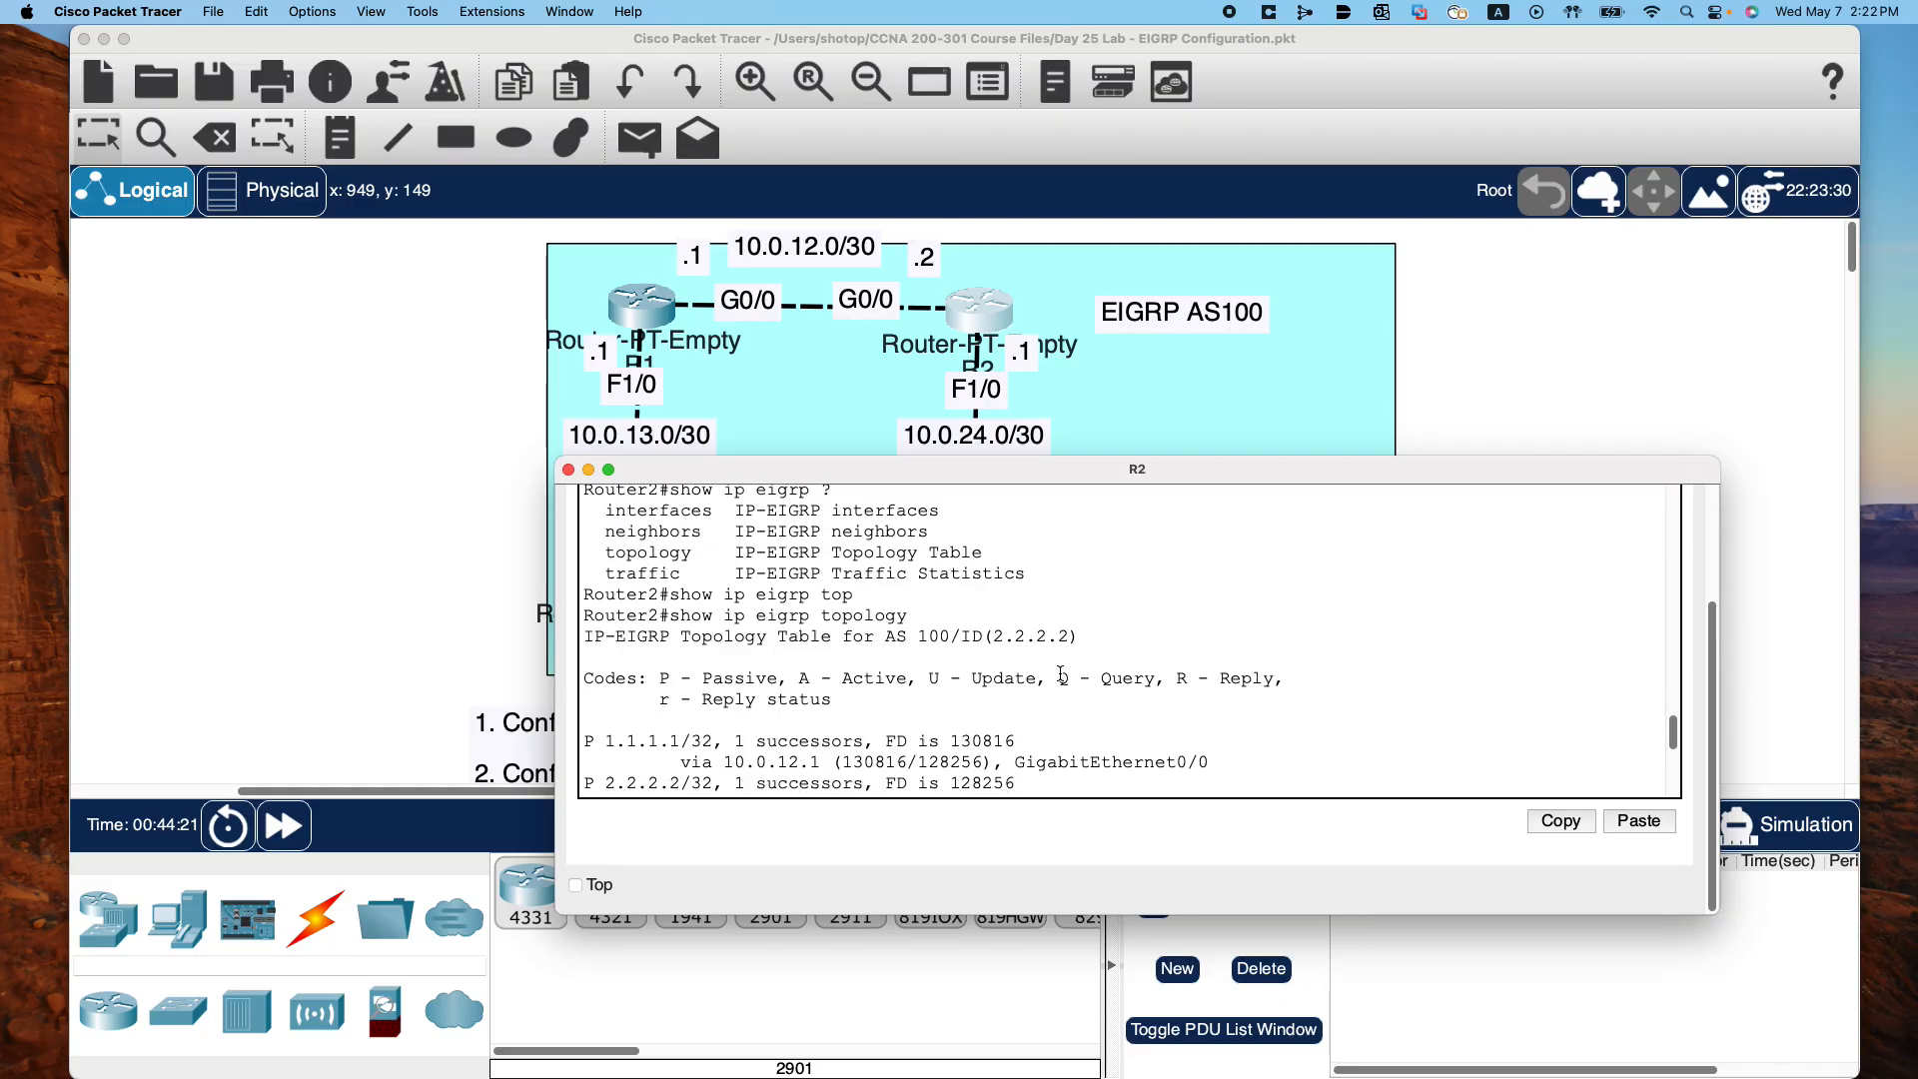
{"action": "scroll", "coordinate": [1061, 673], "scroll_direction": "up", "scroll_amount": 1}
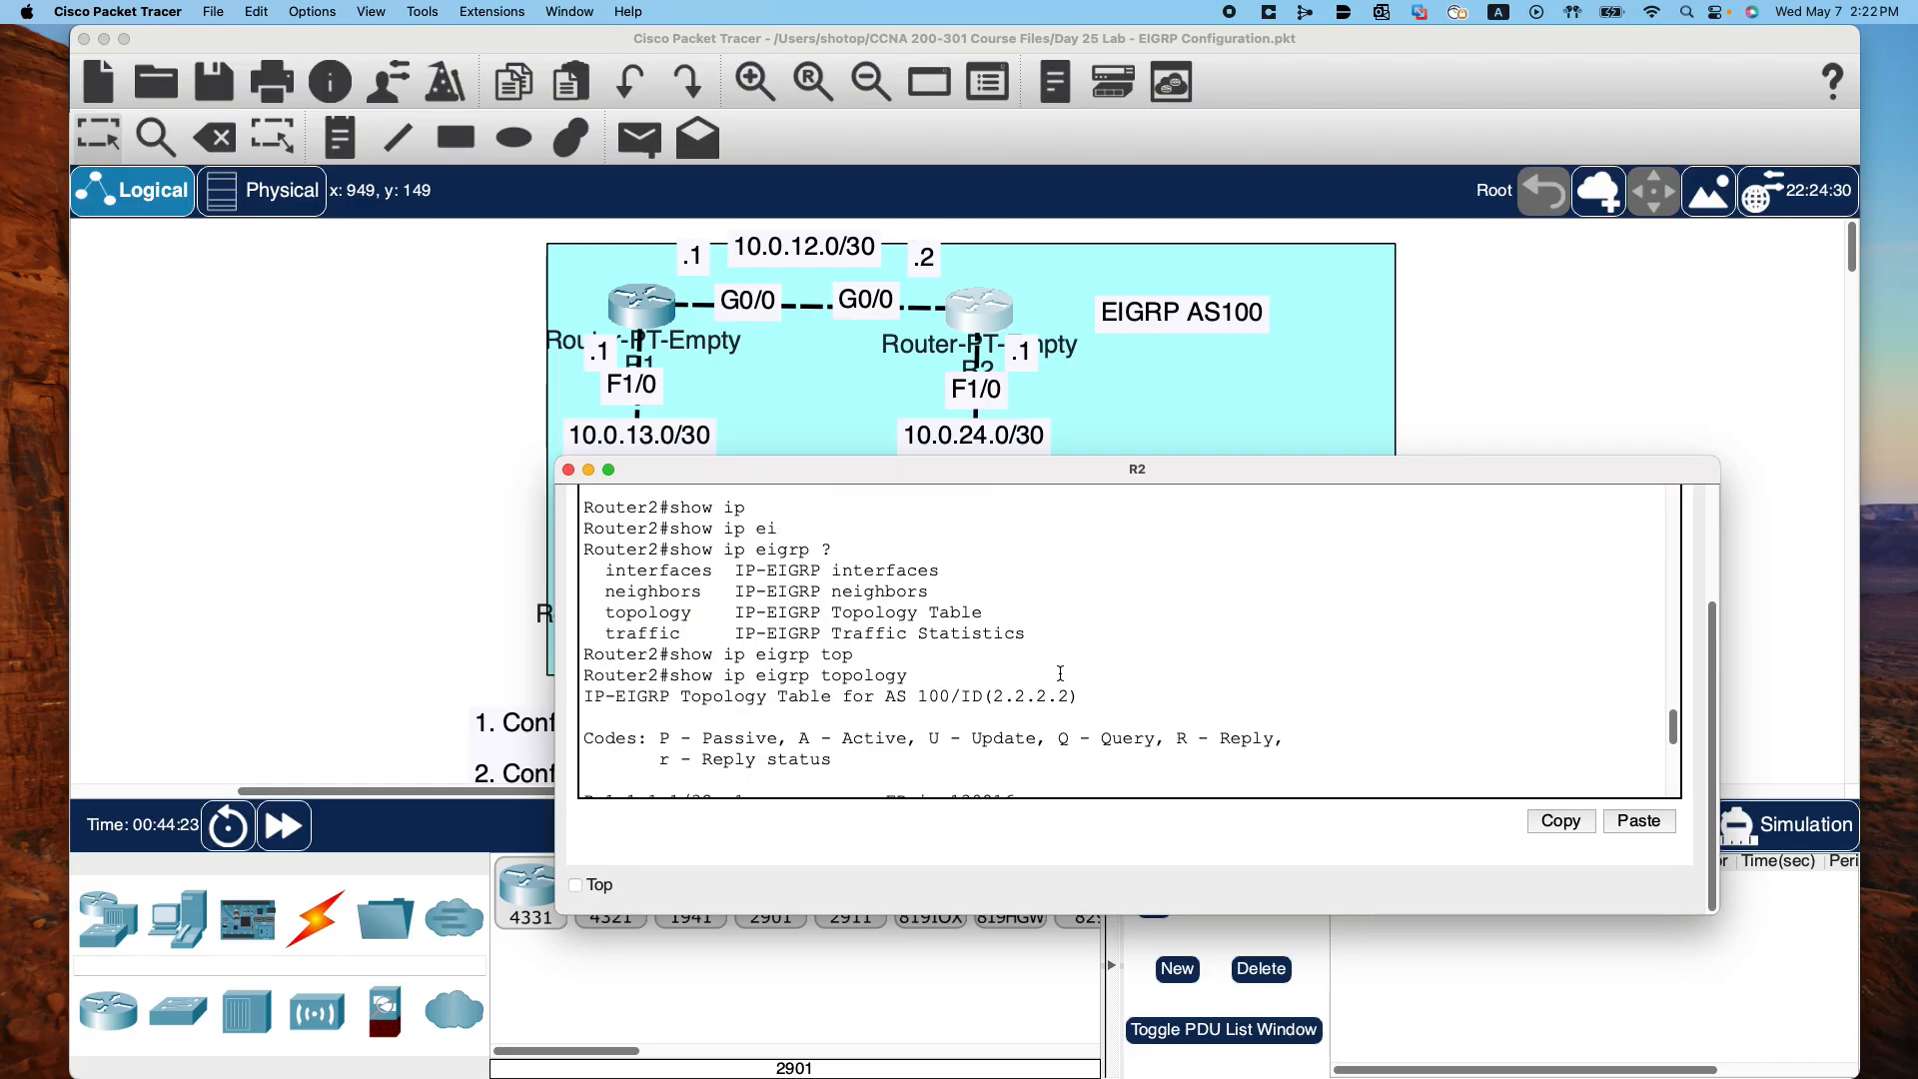
{"action": "scroll", "coordinate": [1061, 673], "scroll_direction": "down", "scroll_amount": 10}
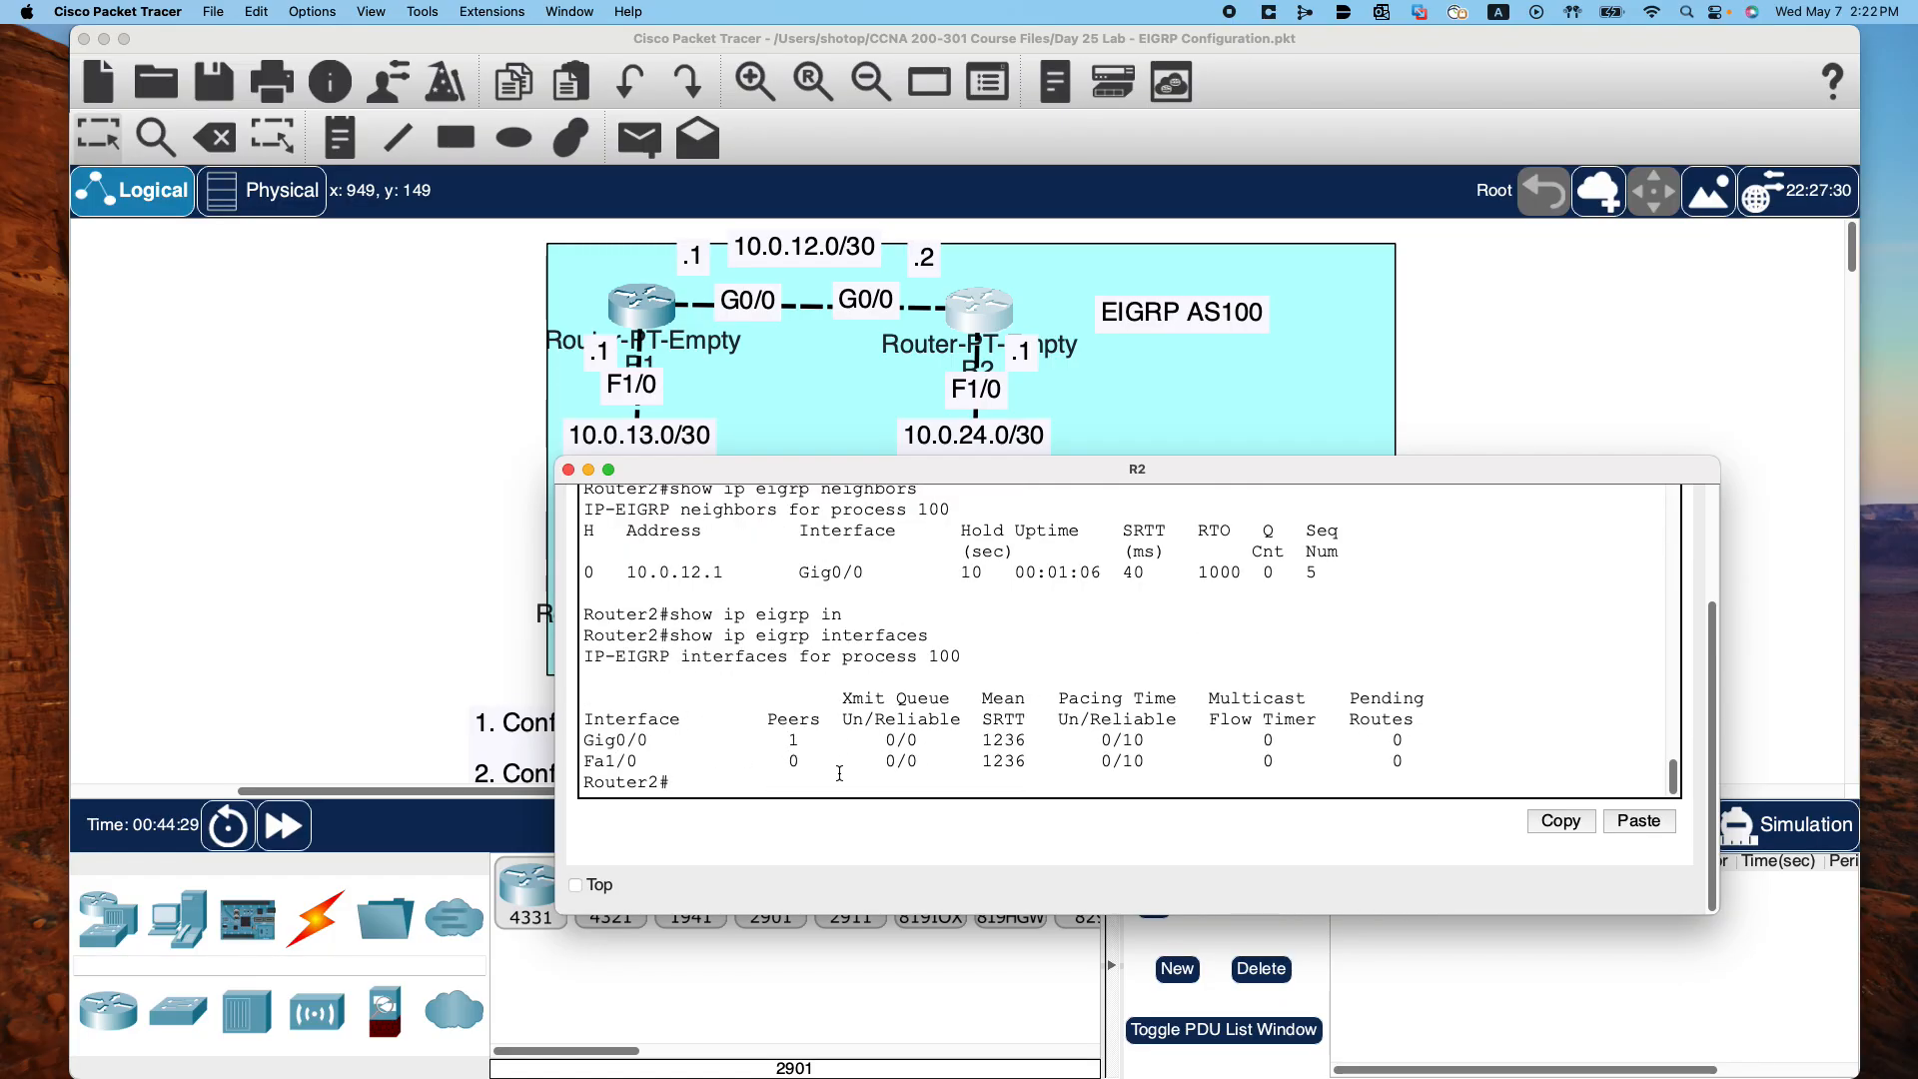
List the options of show ip eigrp interfaces on Router2, try a loopback argument, and run show ip eigrp interfaces 2
{"action": "key", "text": "Up"}
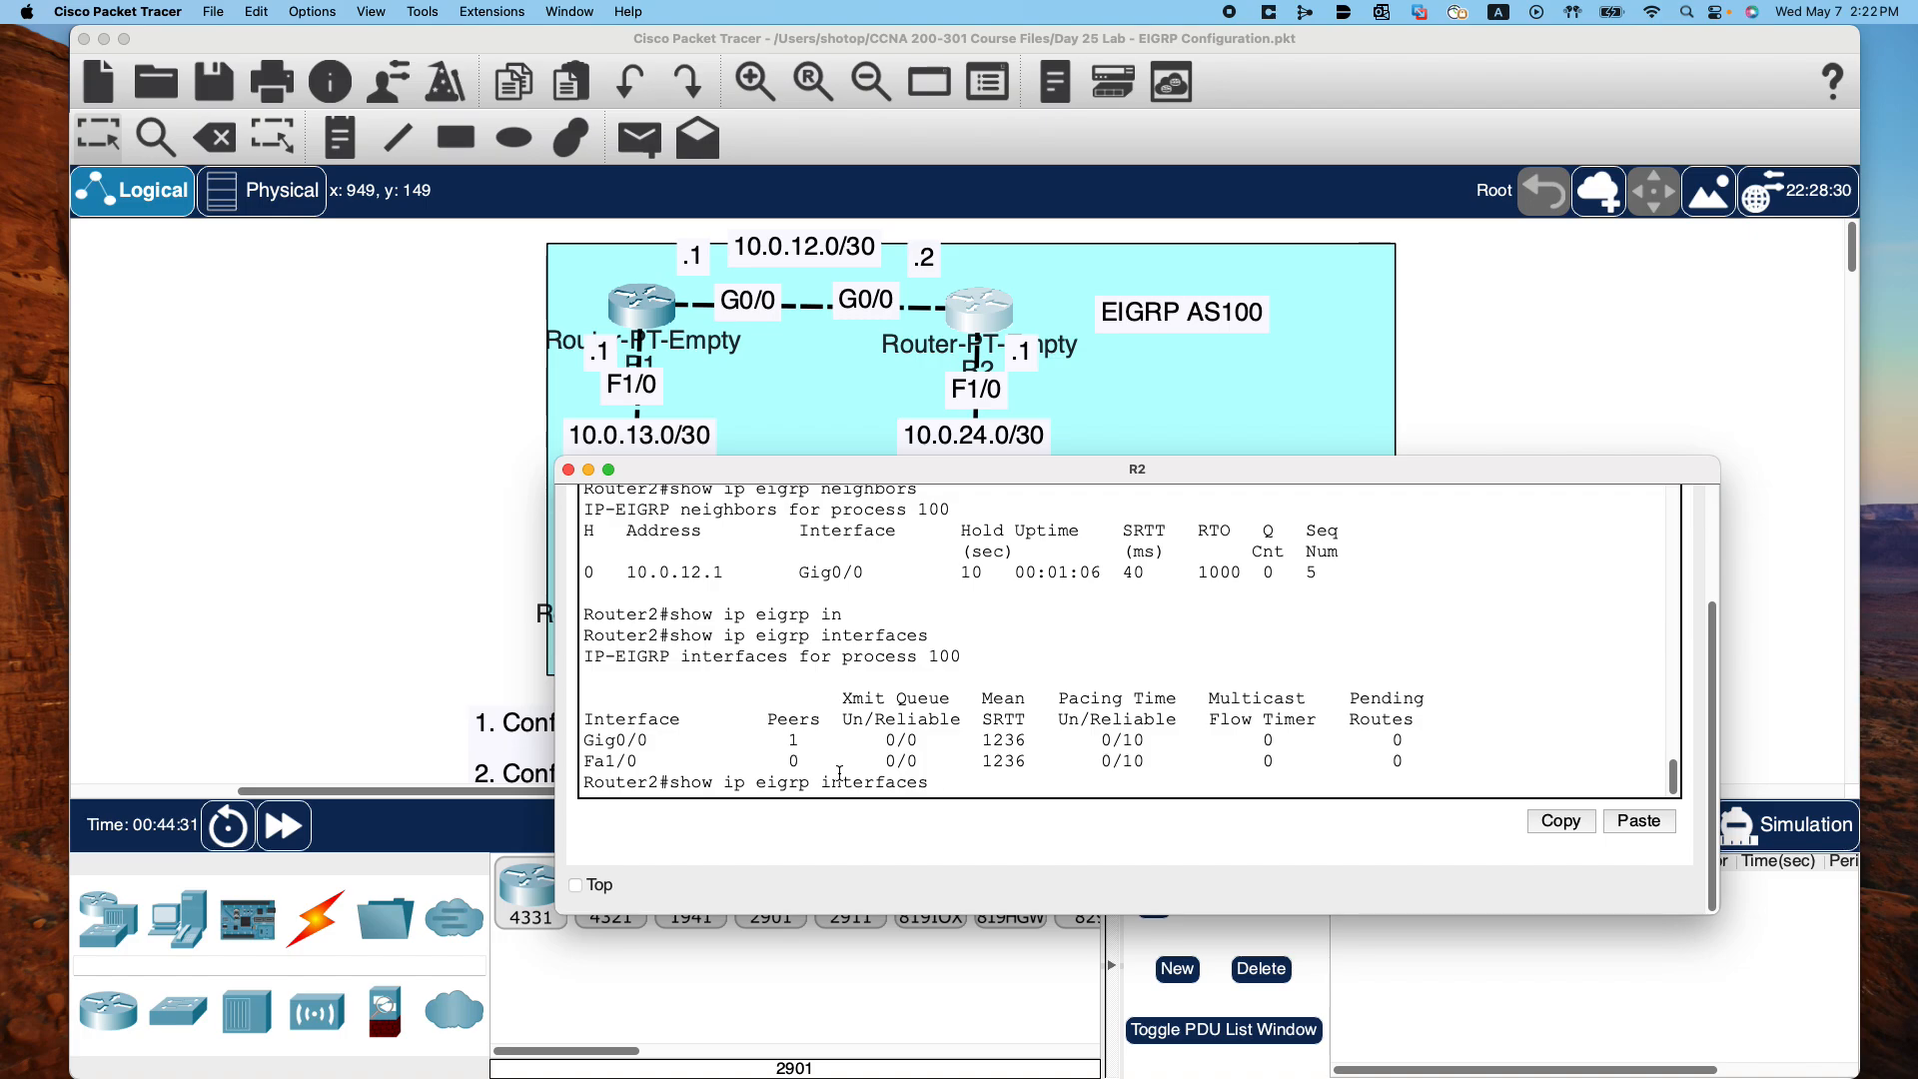
{"action": "type", "text": "?"}
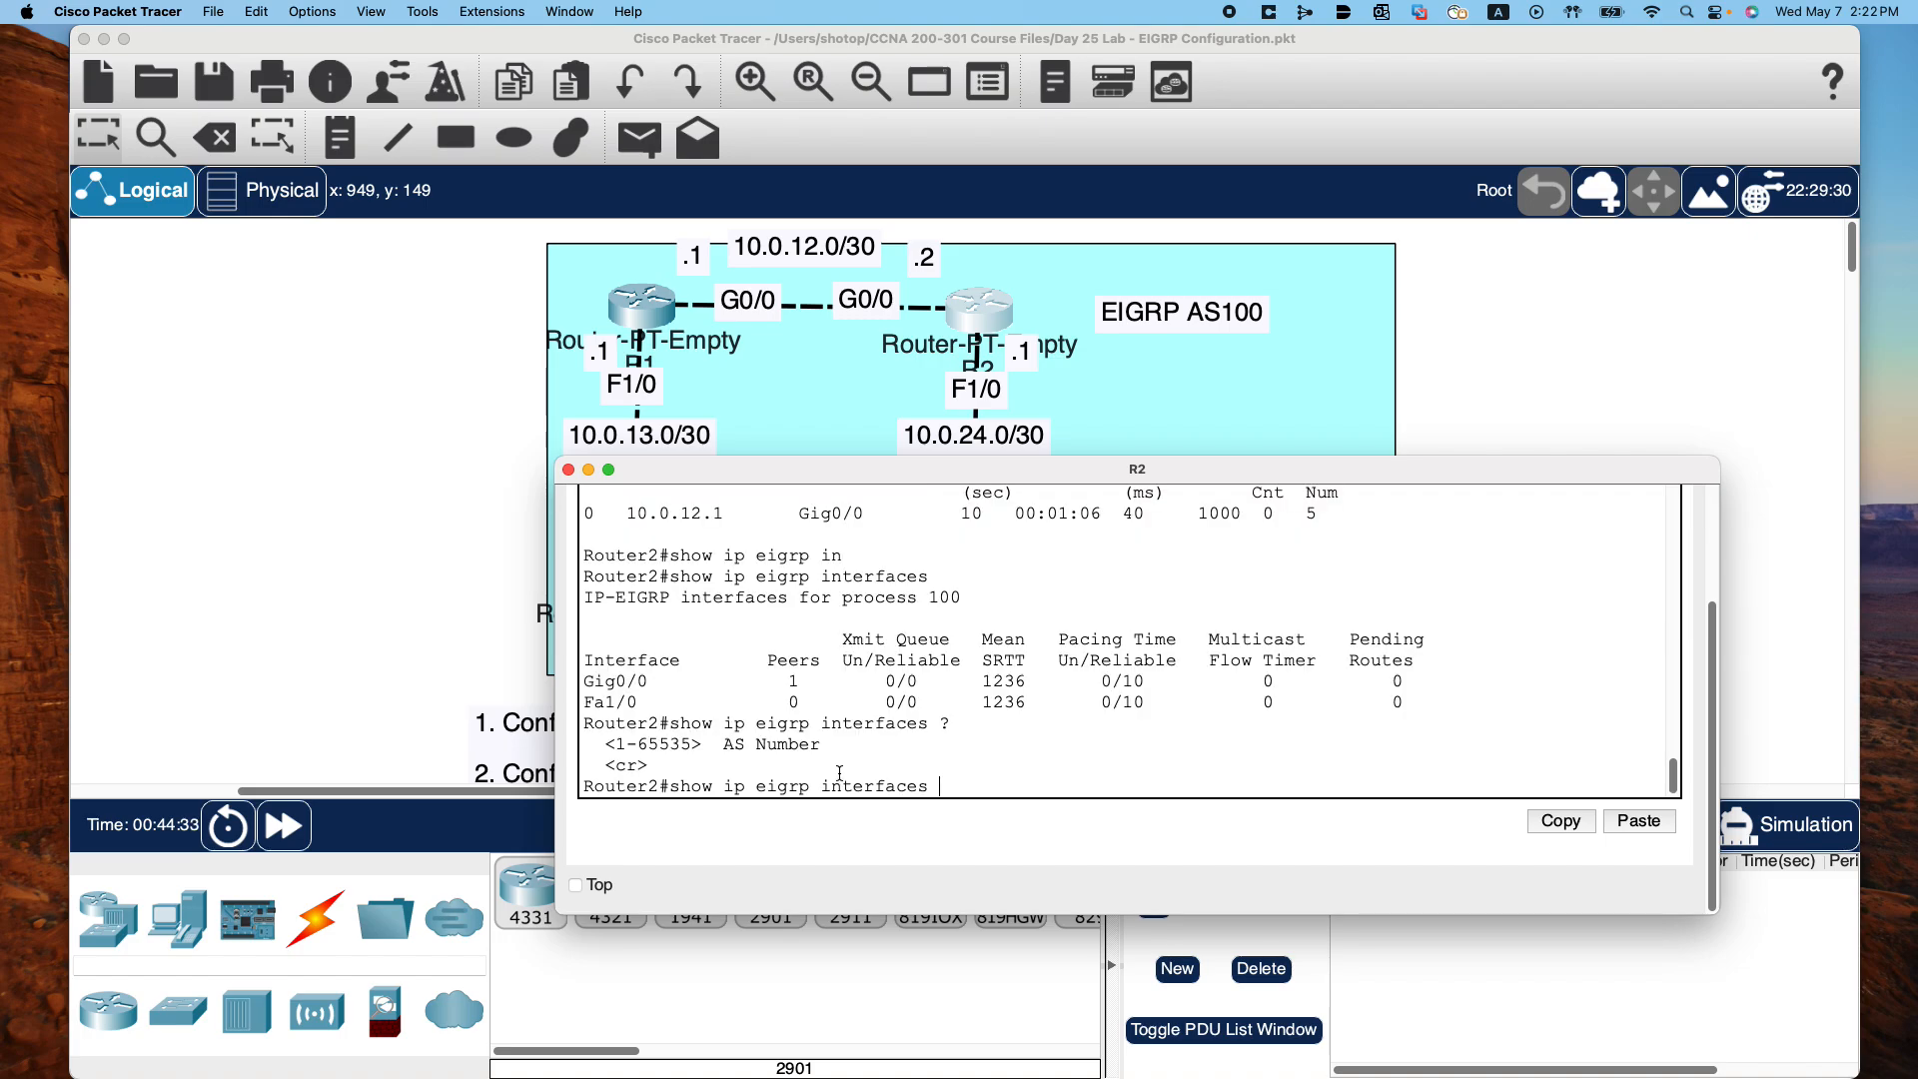
{"action": "type", "text": "lo"}
{"action": "key", "text": "Tab"}
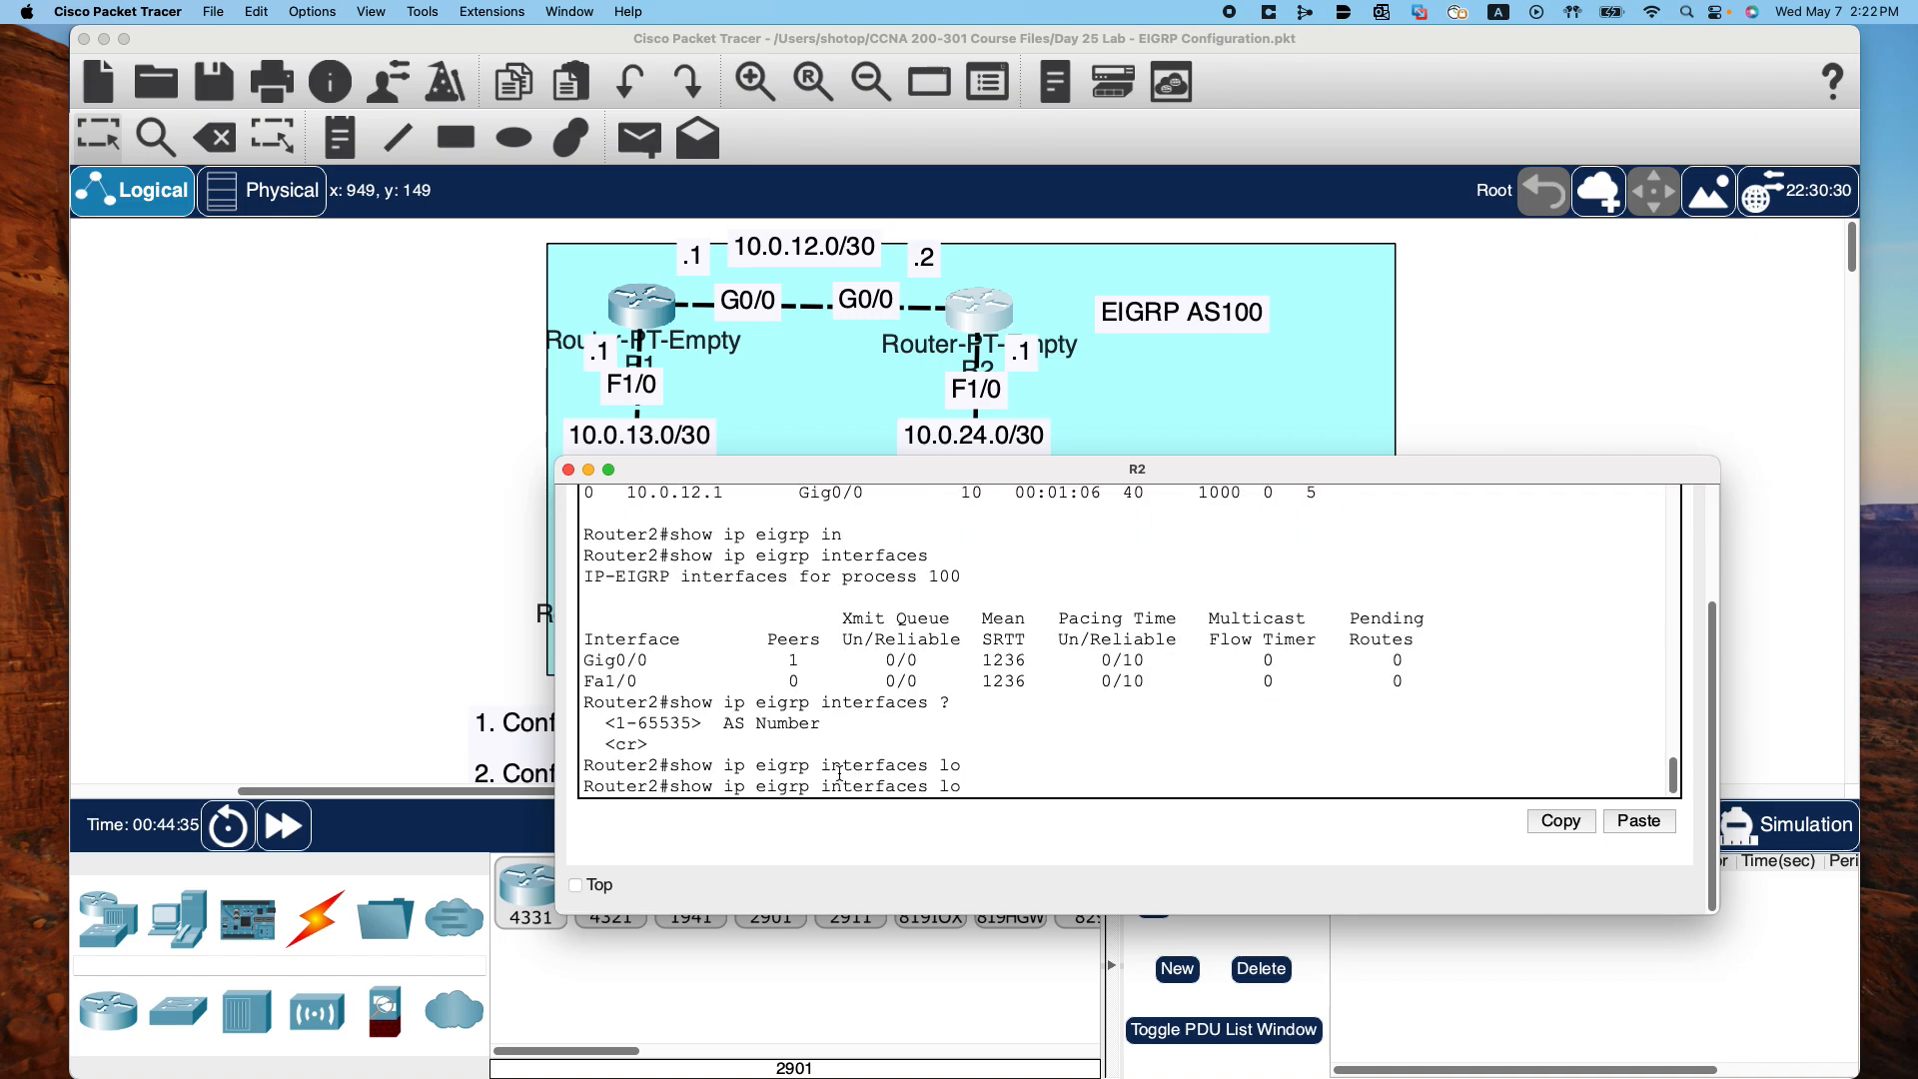
{"action": "key", "text": "Tab"}
{"action": "key", "text": "Tab"}
{"action": "type", "text": "p"}
{"action": "key", "text": "Tab"}
{"action": "key", "text": "BackSpace"}
{"action": "type", "text": "o"}
{"action": "key", "text": "Tab"}
{"action": "key", "text": "Tab"}
{"action": "key", "text": "BackSpace"}
{"action": "key", "text": "BackSpace"}
{"action": "key", "text": "BackSpace"}
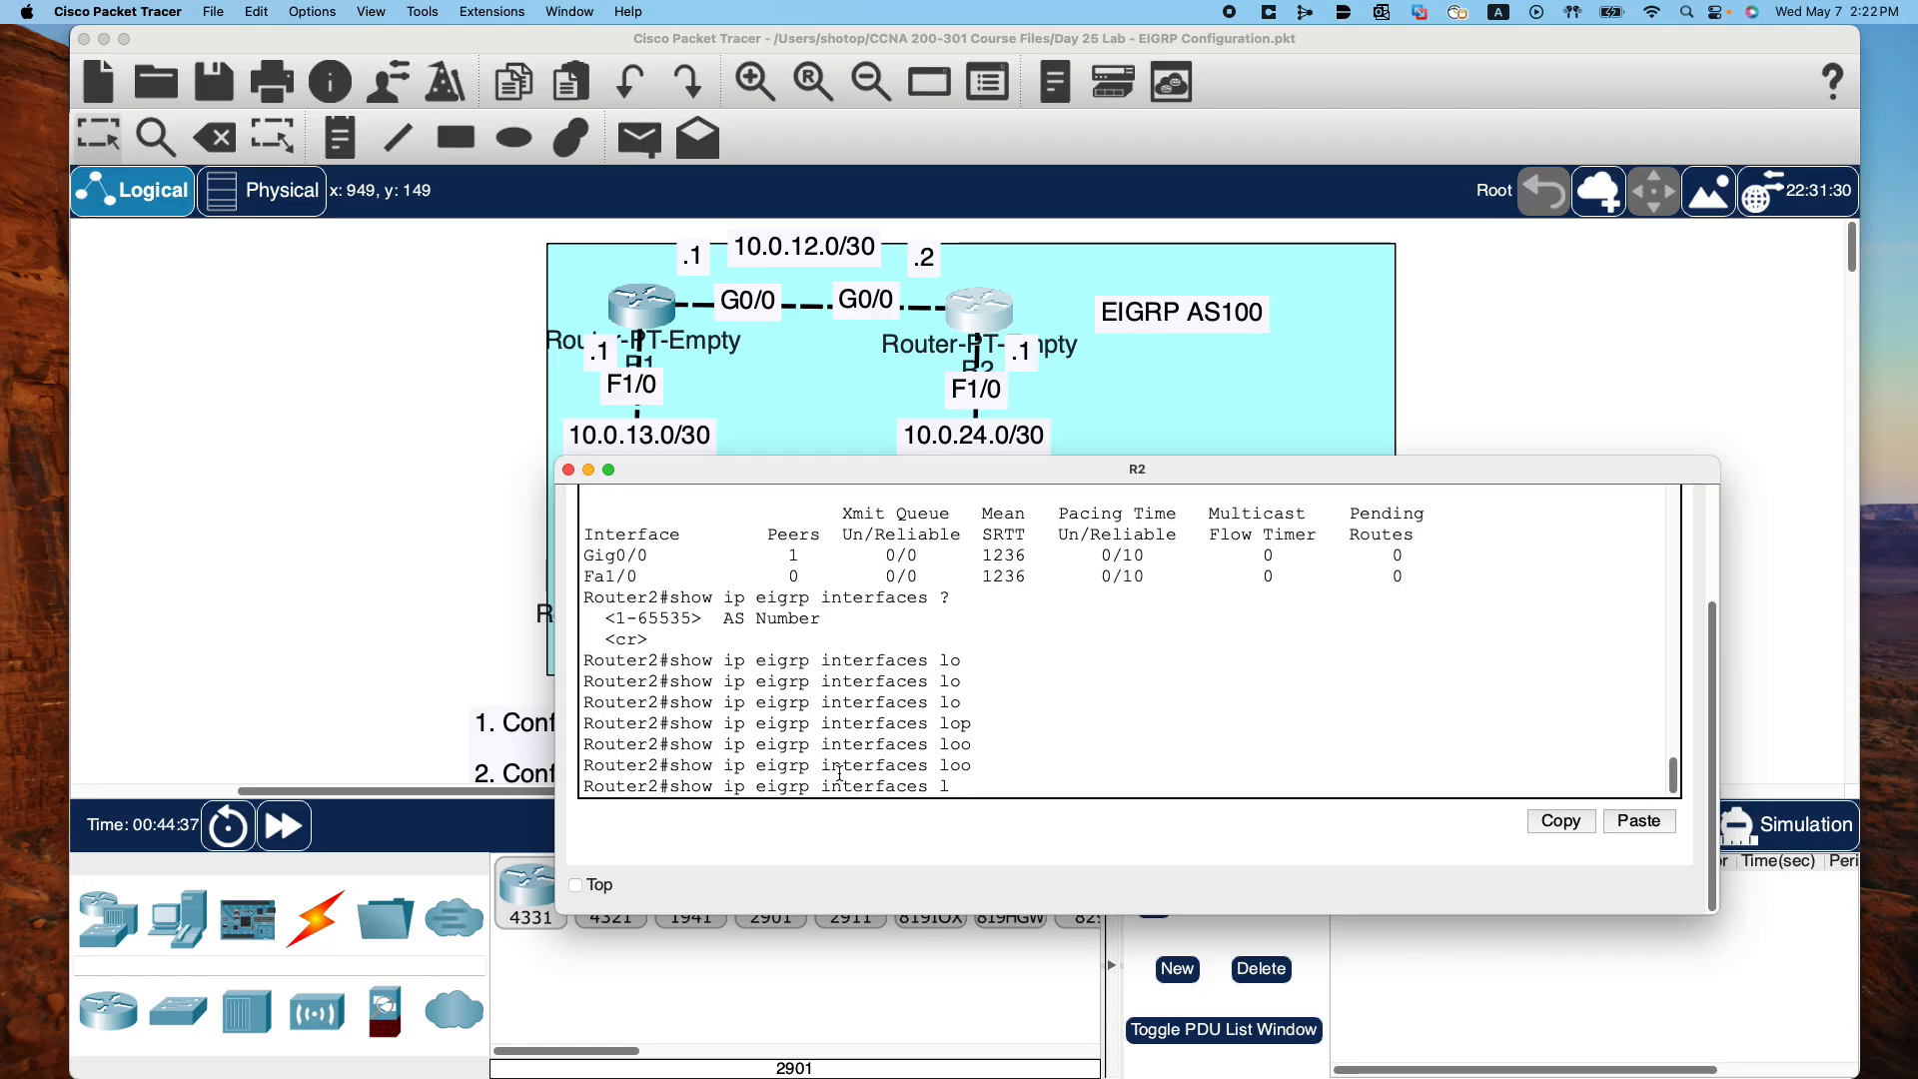
{"action": "type", "text": "2"}
{"action": "key", "text": "Return"}
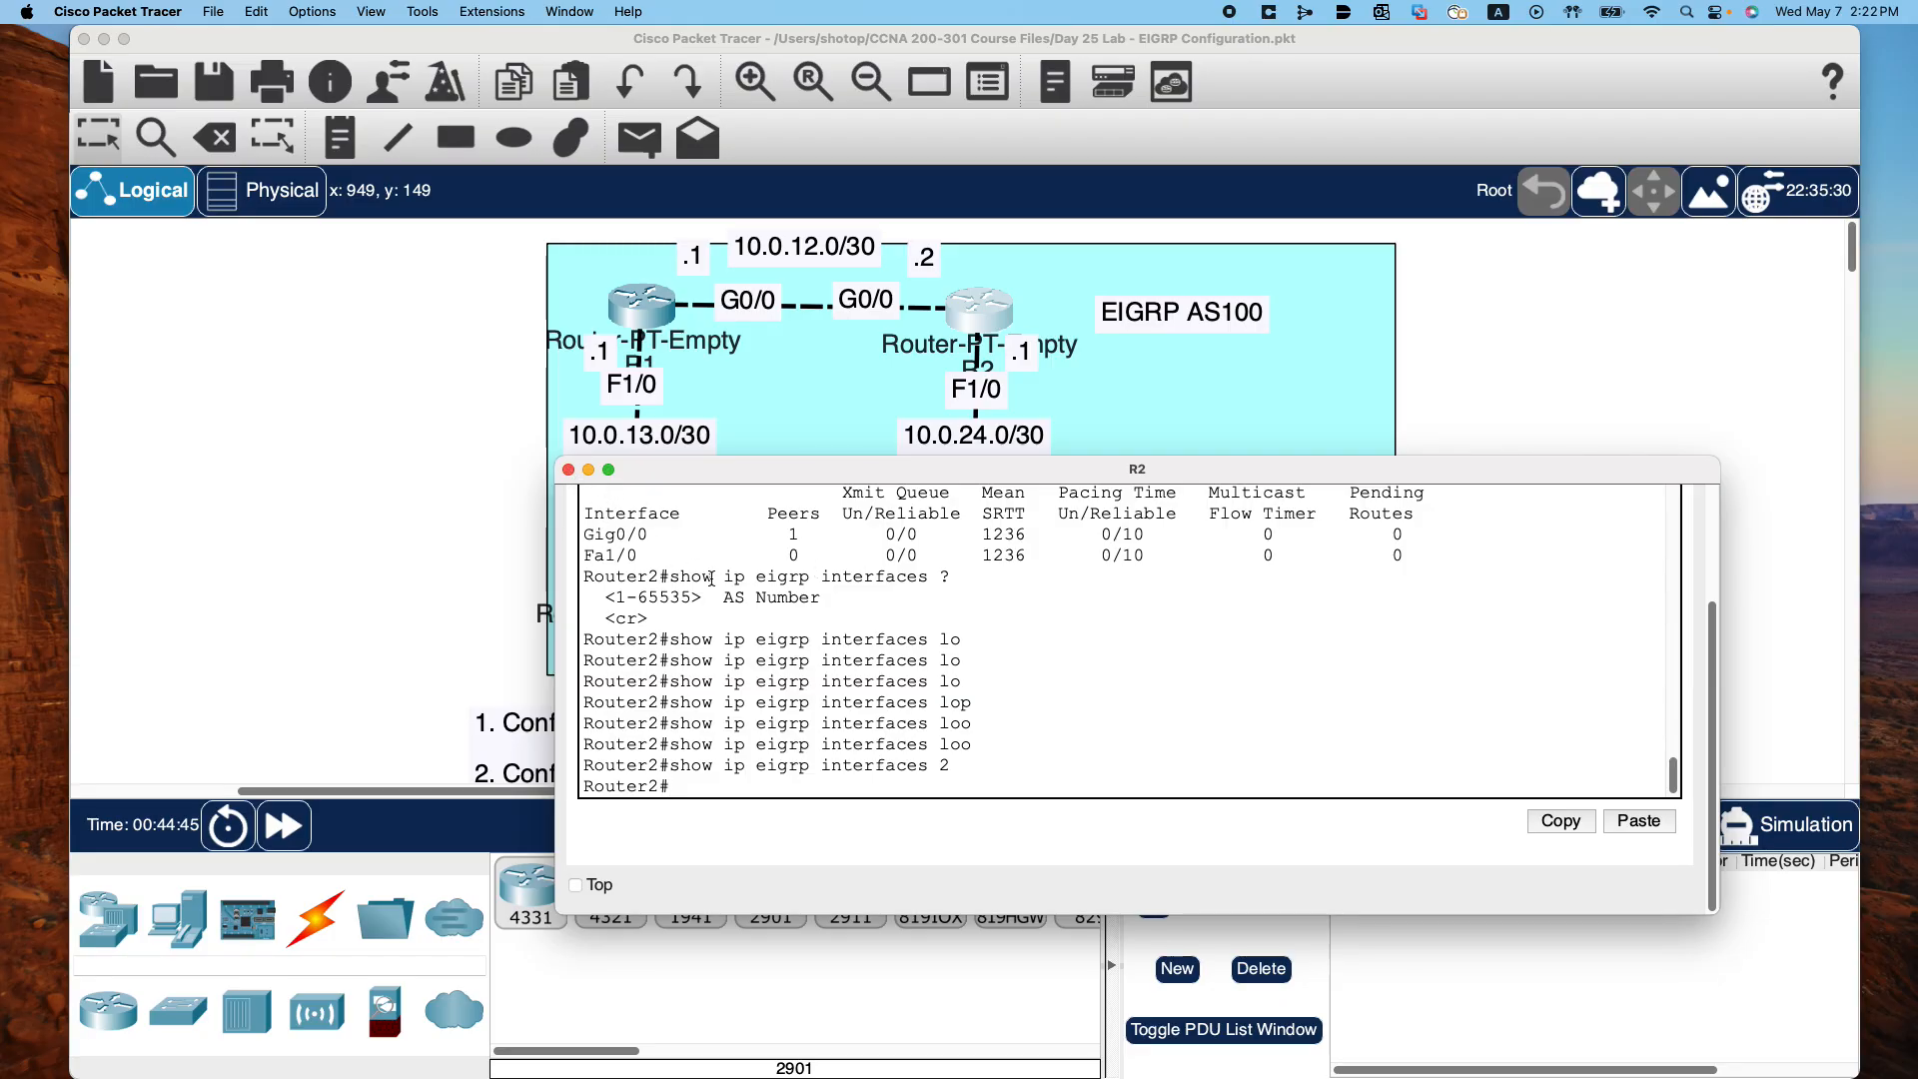
Close Router2's console, open Router3's command line, and enter global configuration mode
{"action": "left_click", "coordinate": [567, 470]}
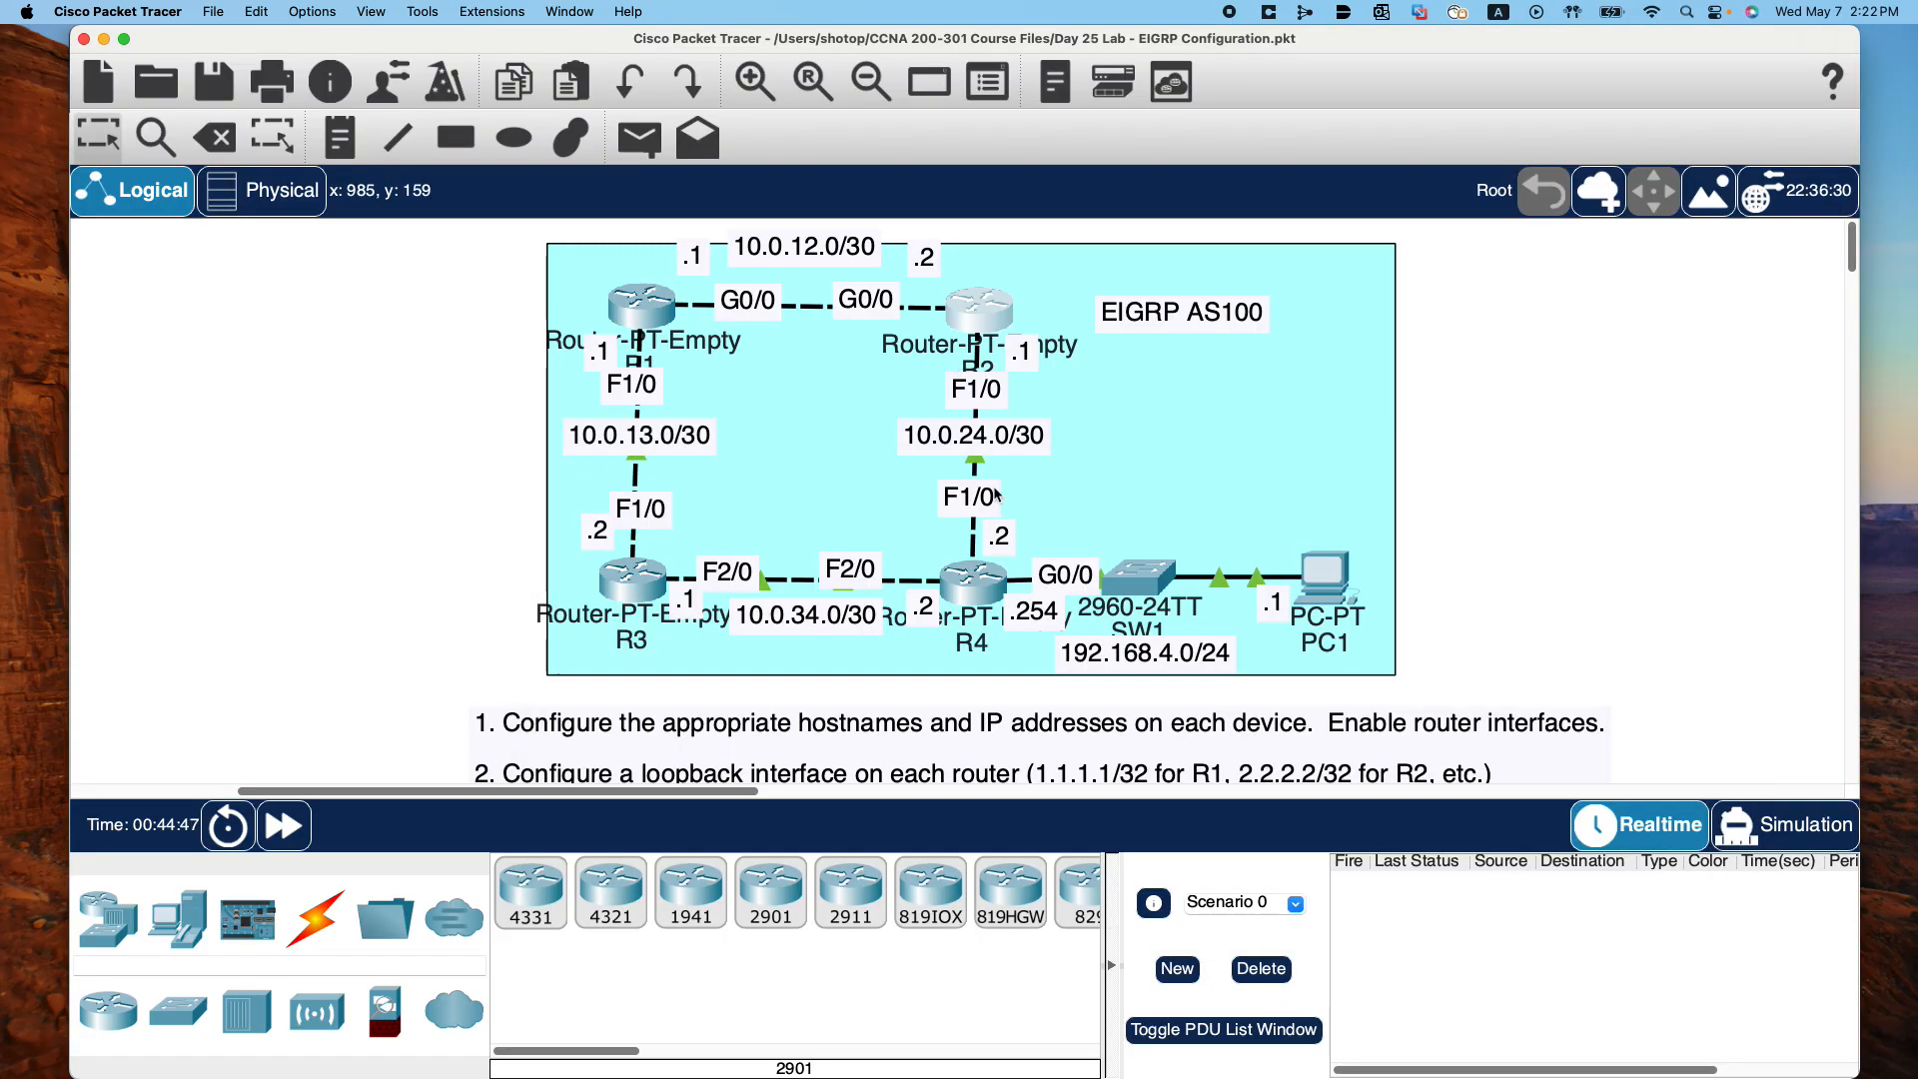
{"action": "left_click", "coordinate": [647, 581]}
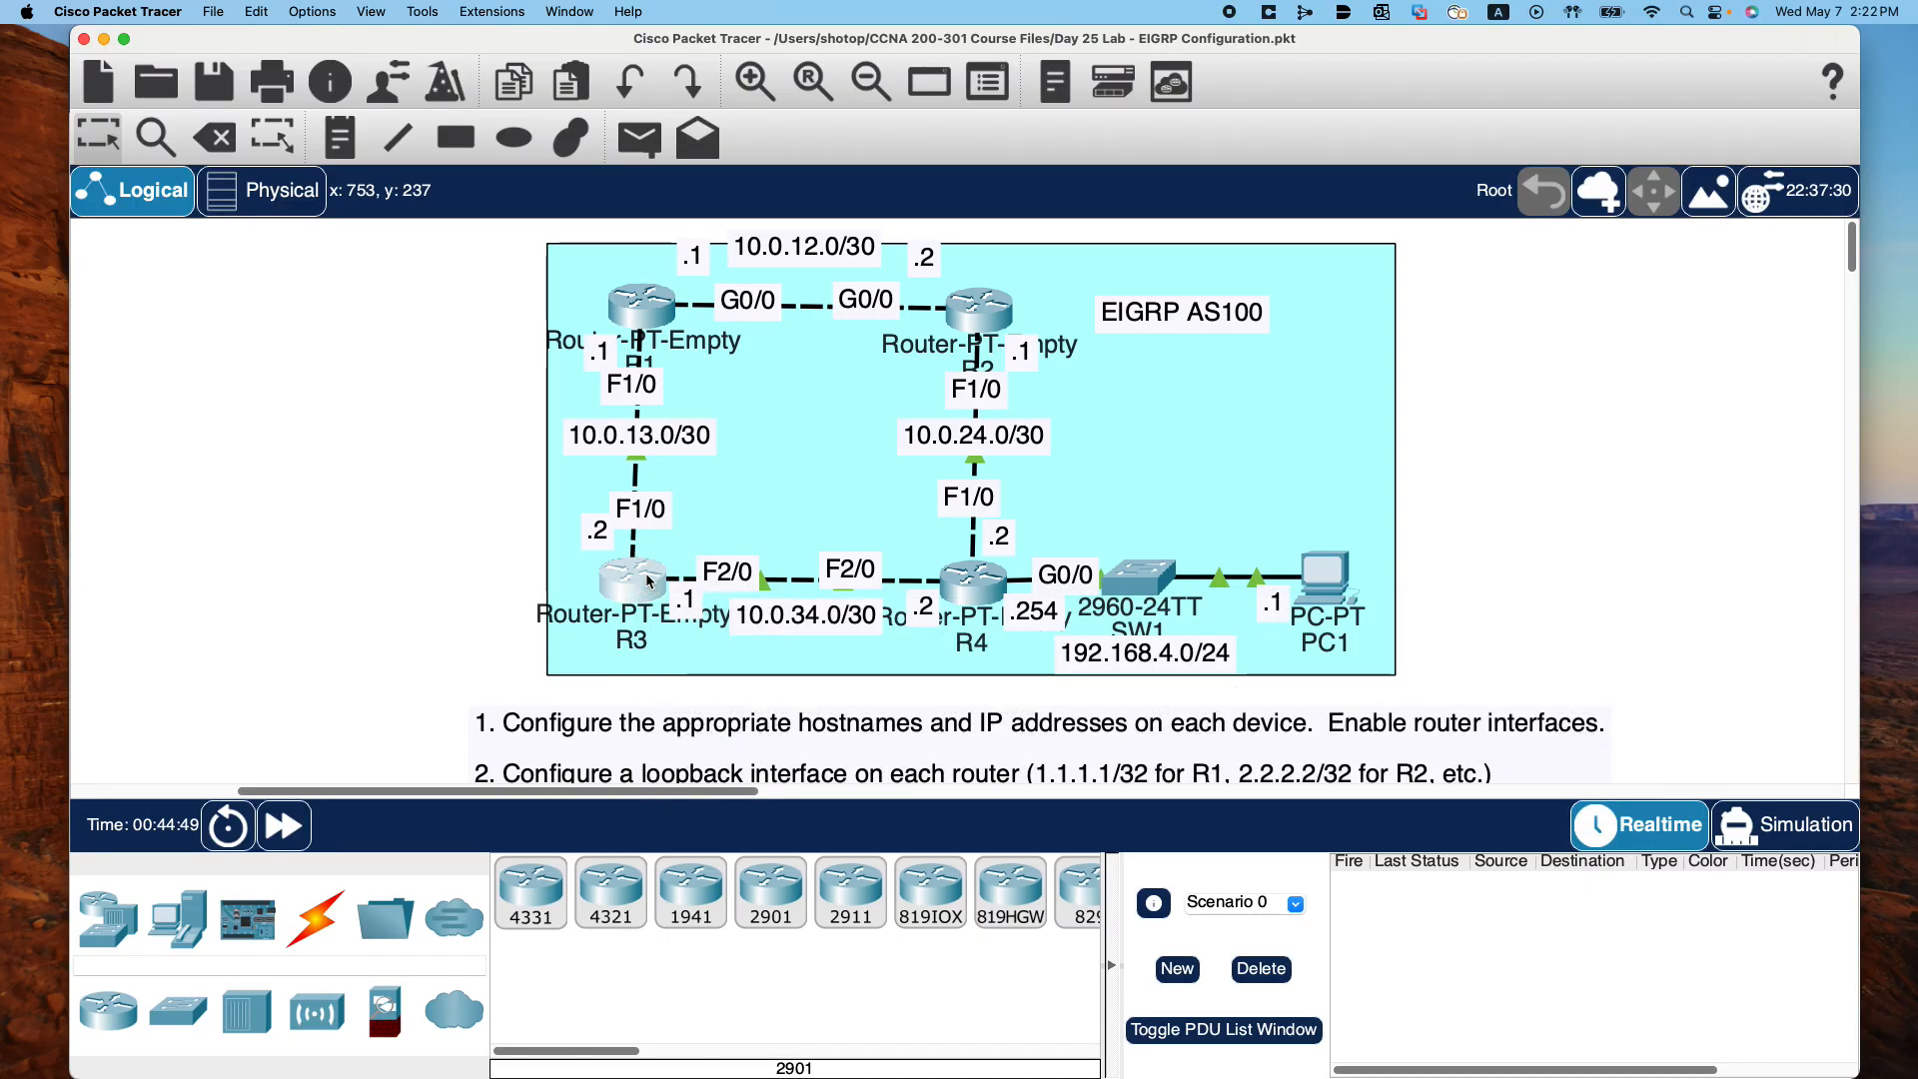
{"action": "key", "text": "Return"}
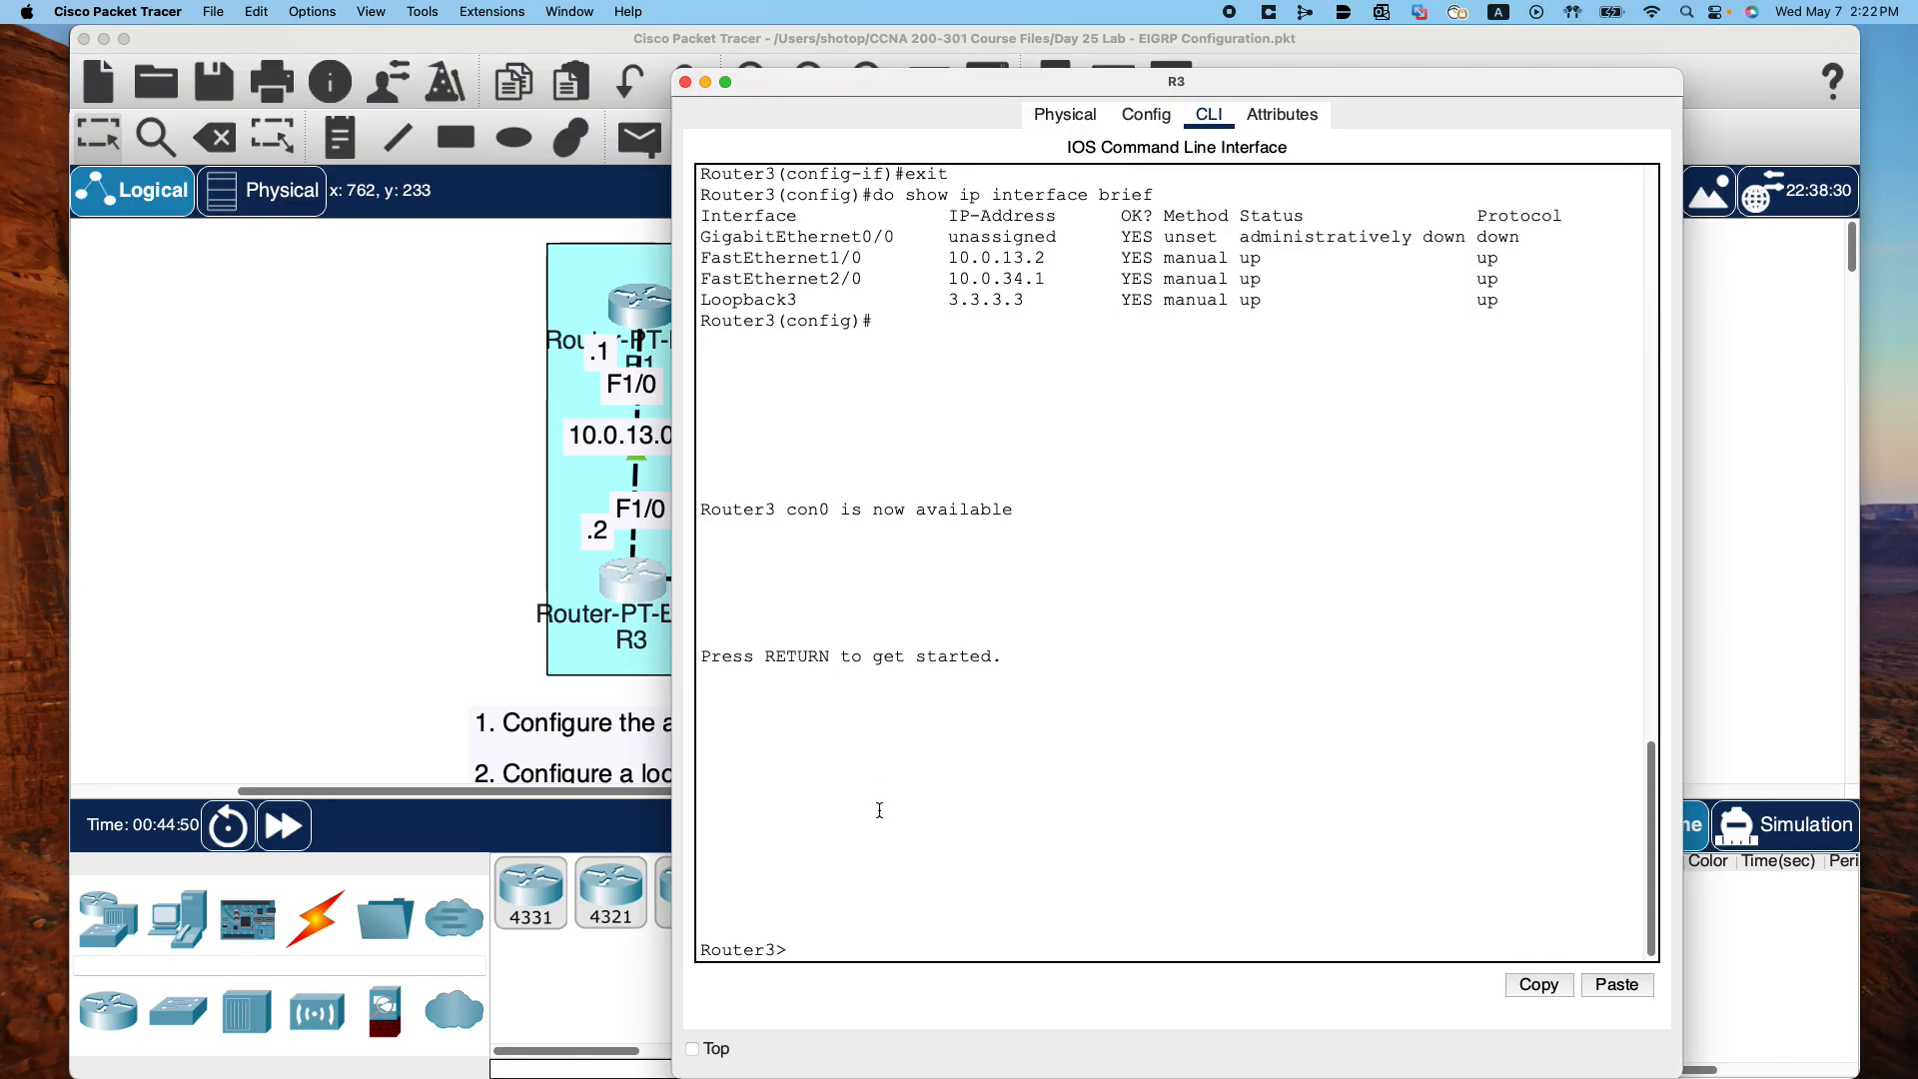
{"action": "type", "text": "en"}
{"action": "key", "text": "Return"}
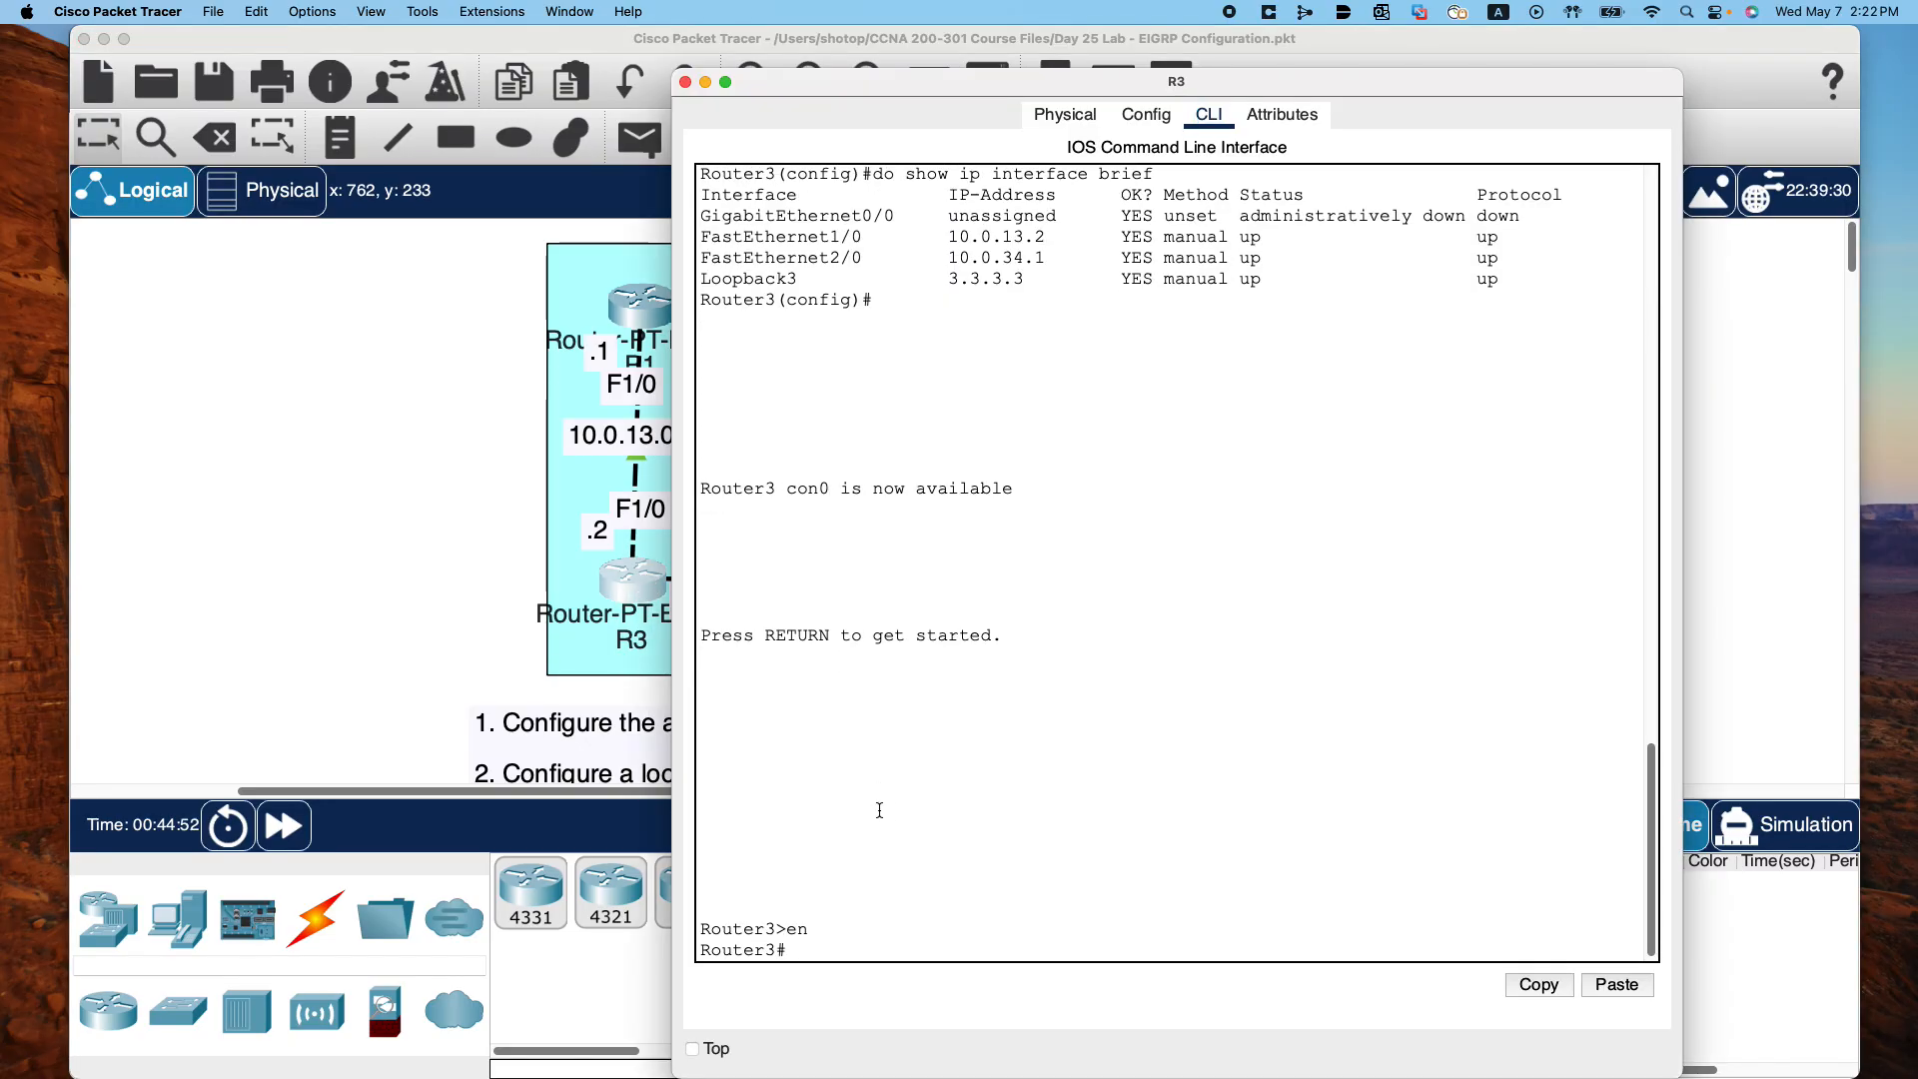
{"action": "type", "text": "conf t"}
{"action": "key", "text": "Return"}
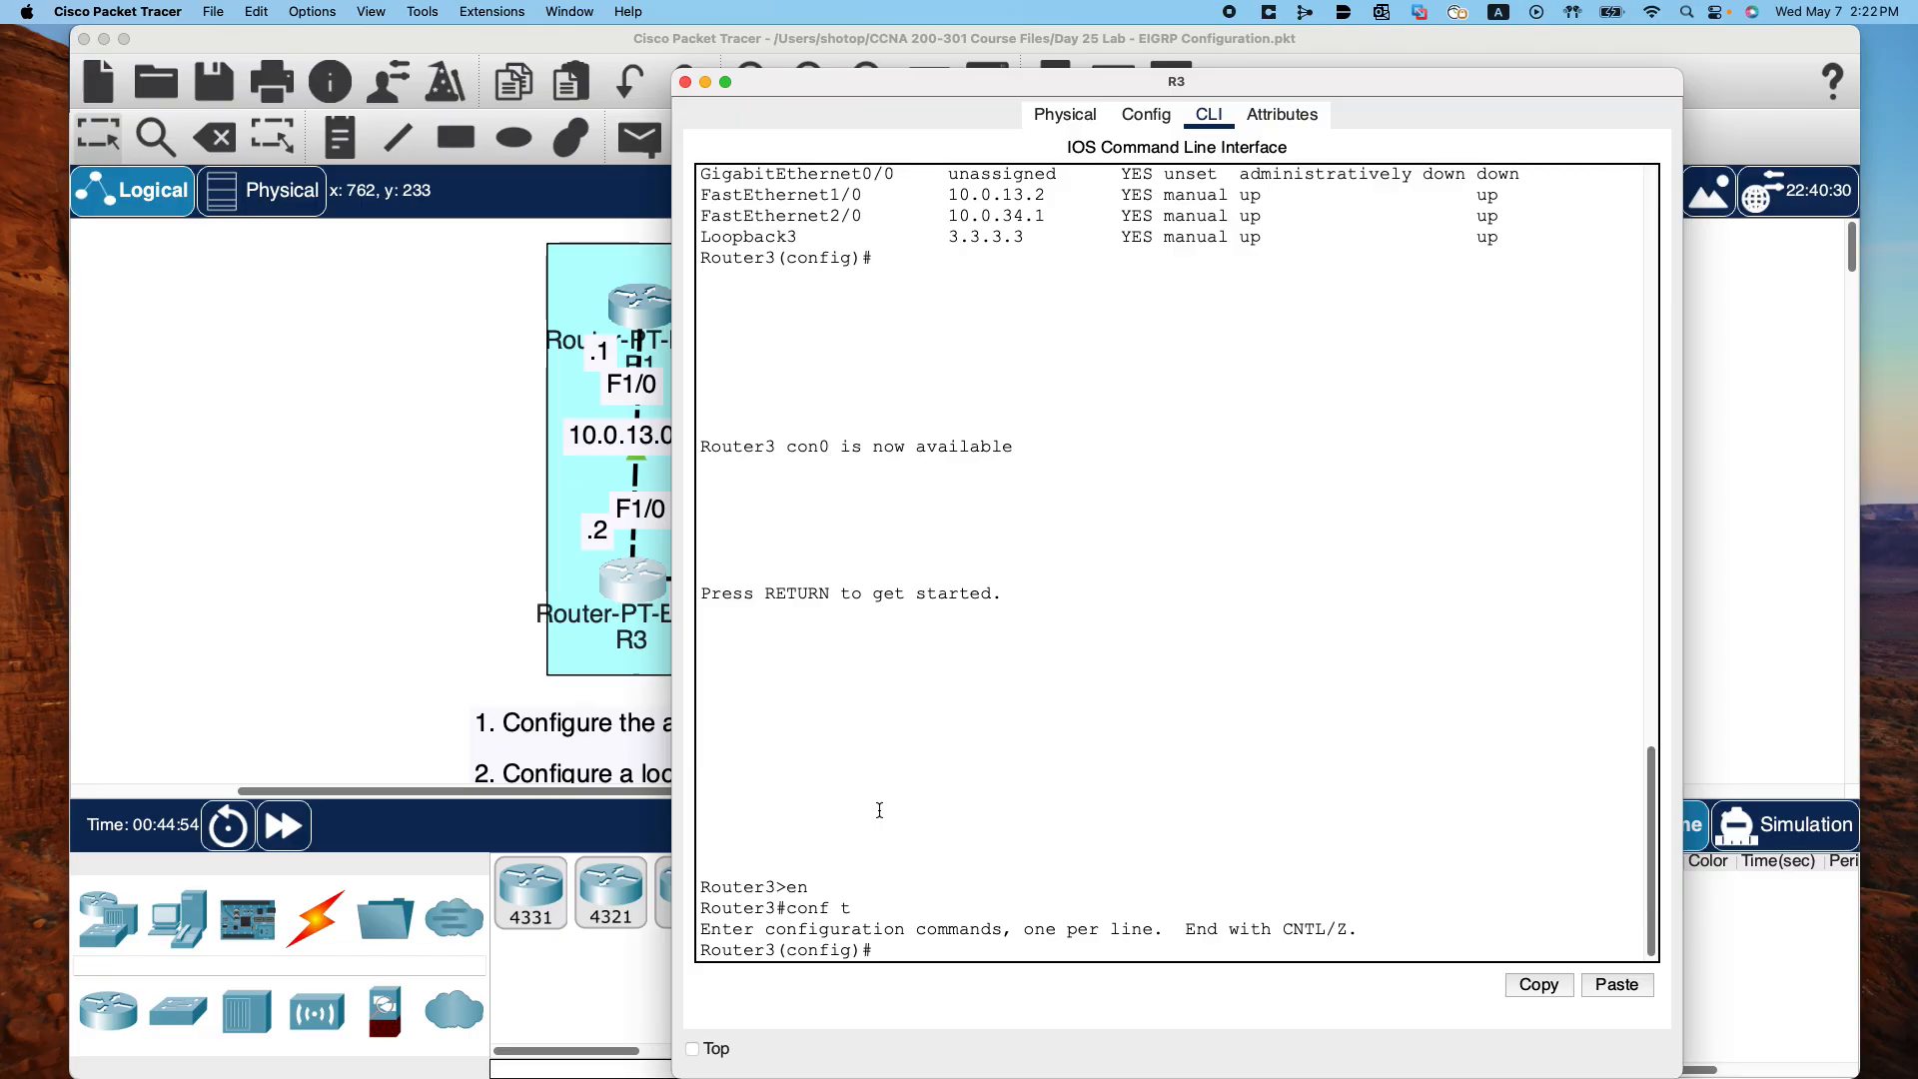
Start EIGRP with autonomous system number 100 on Router3 and list the available router configuration commands
{"action": "type", "text": "rou"}
{"action": "key", "text": "Tab"}
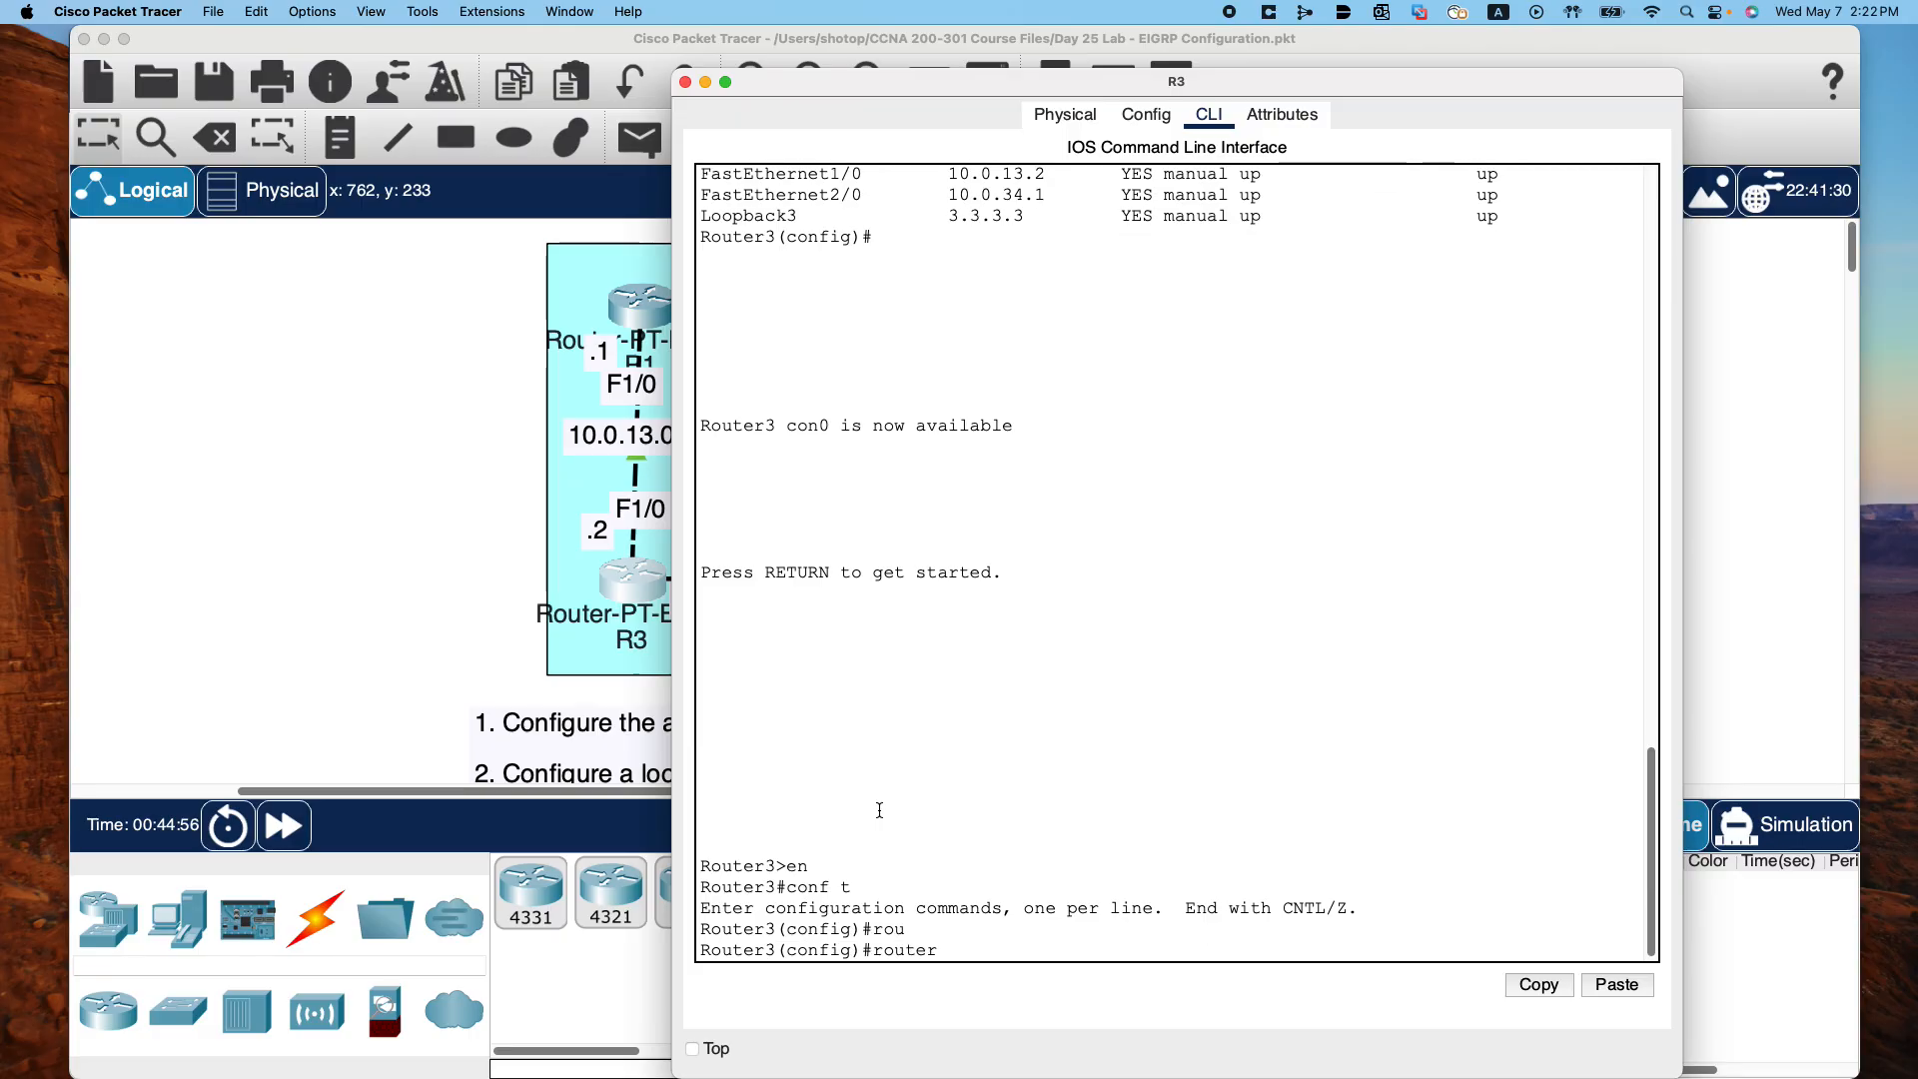
{"action": "type", "text": "e"}
{"action": "key", "text": "Tab"}
{"action": "type", "text": "?"}
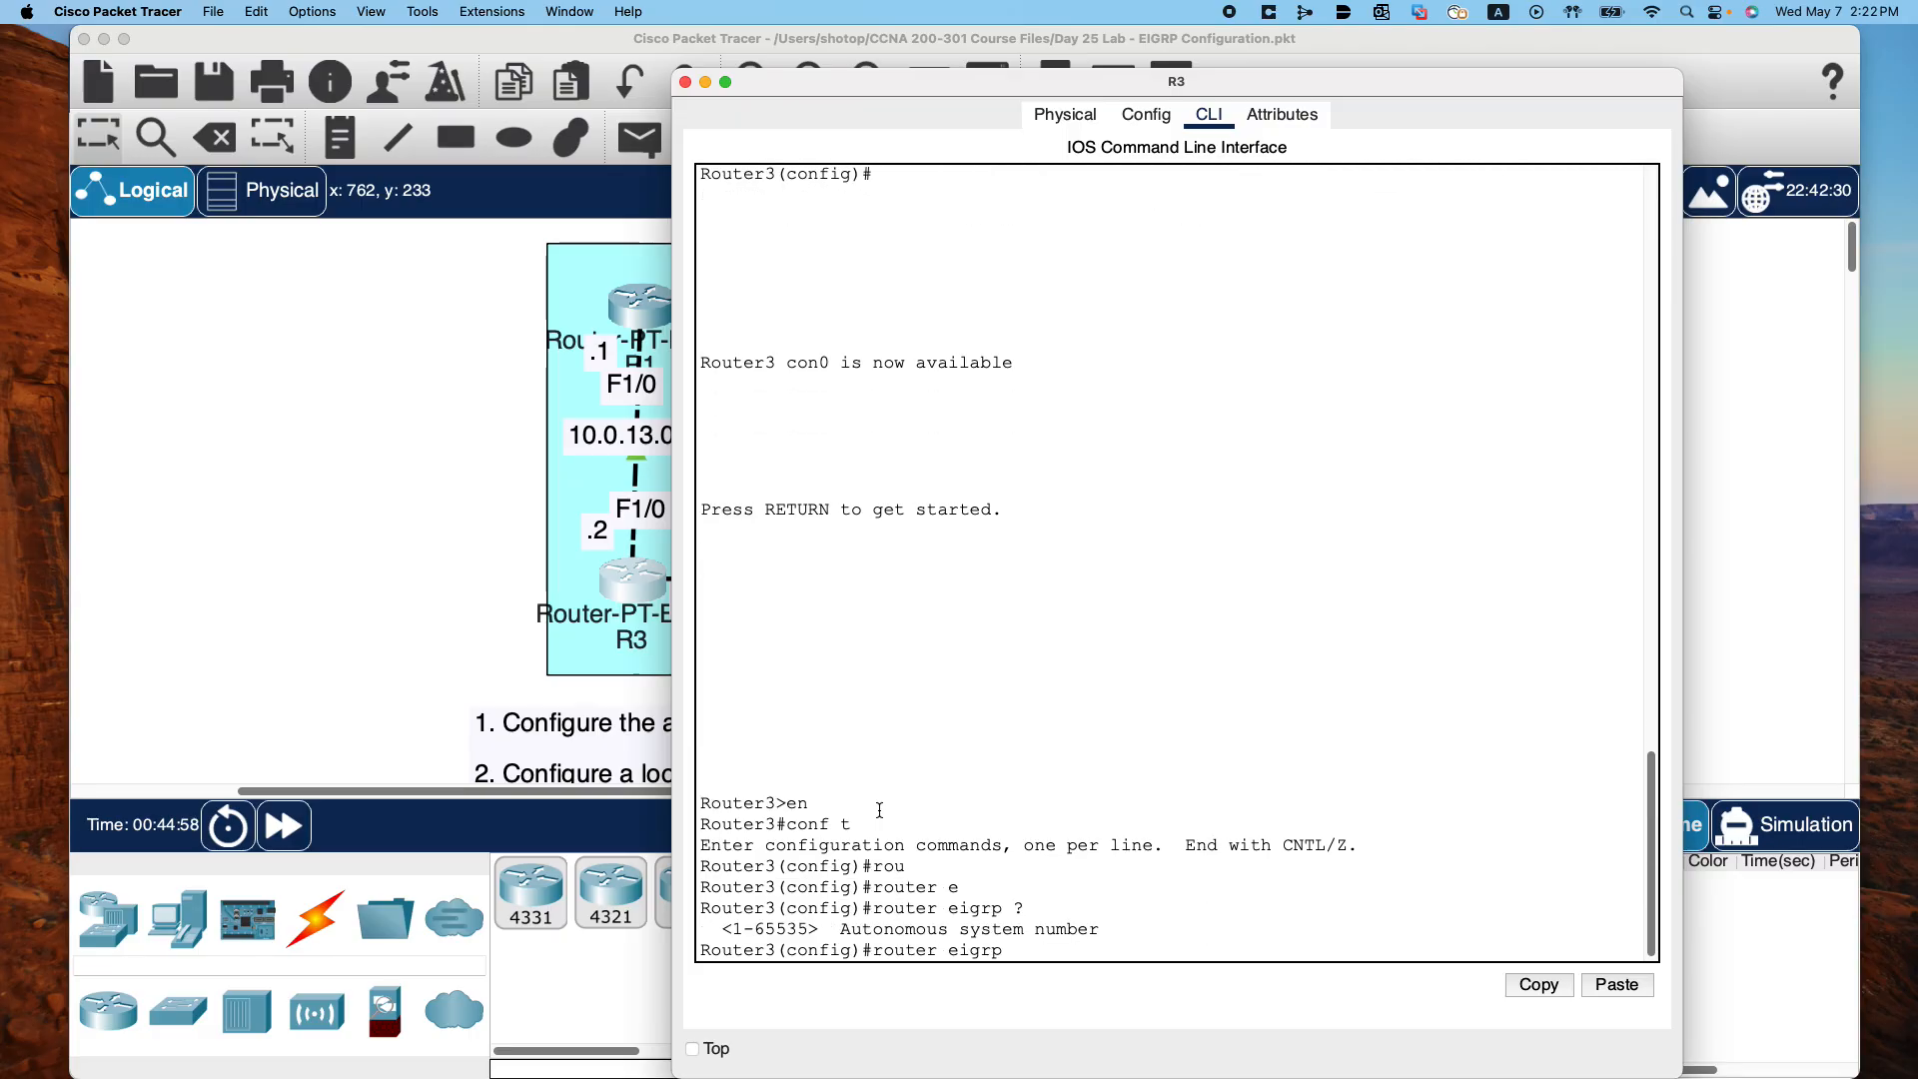
{"action": "key", "text": "BackSpace"}
{"action": "type", "text": "100 ?"}
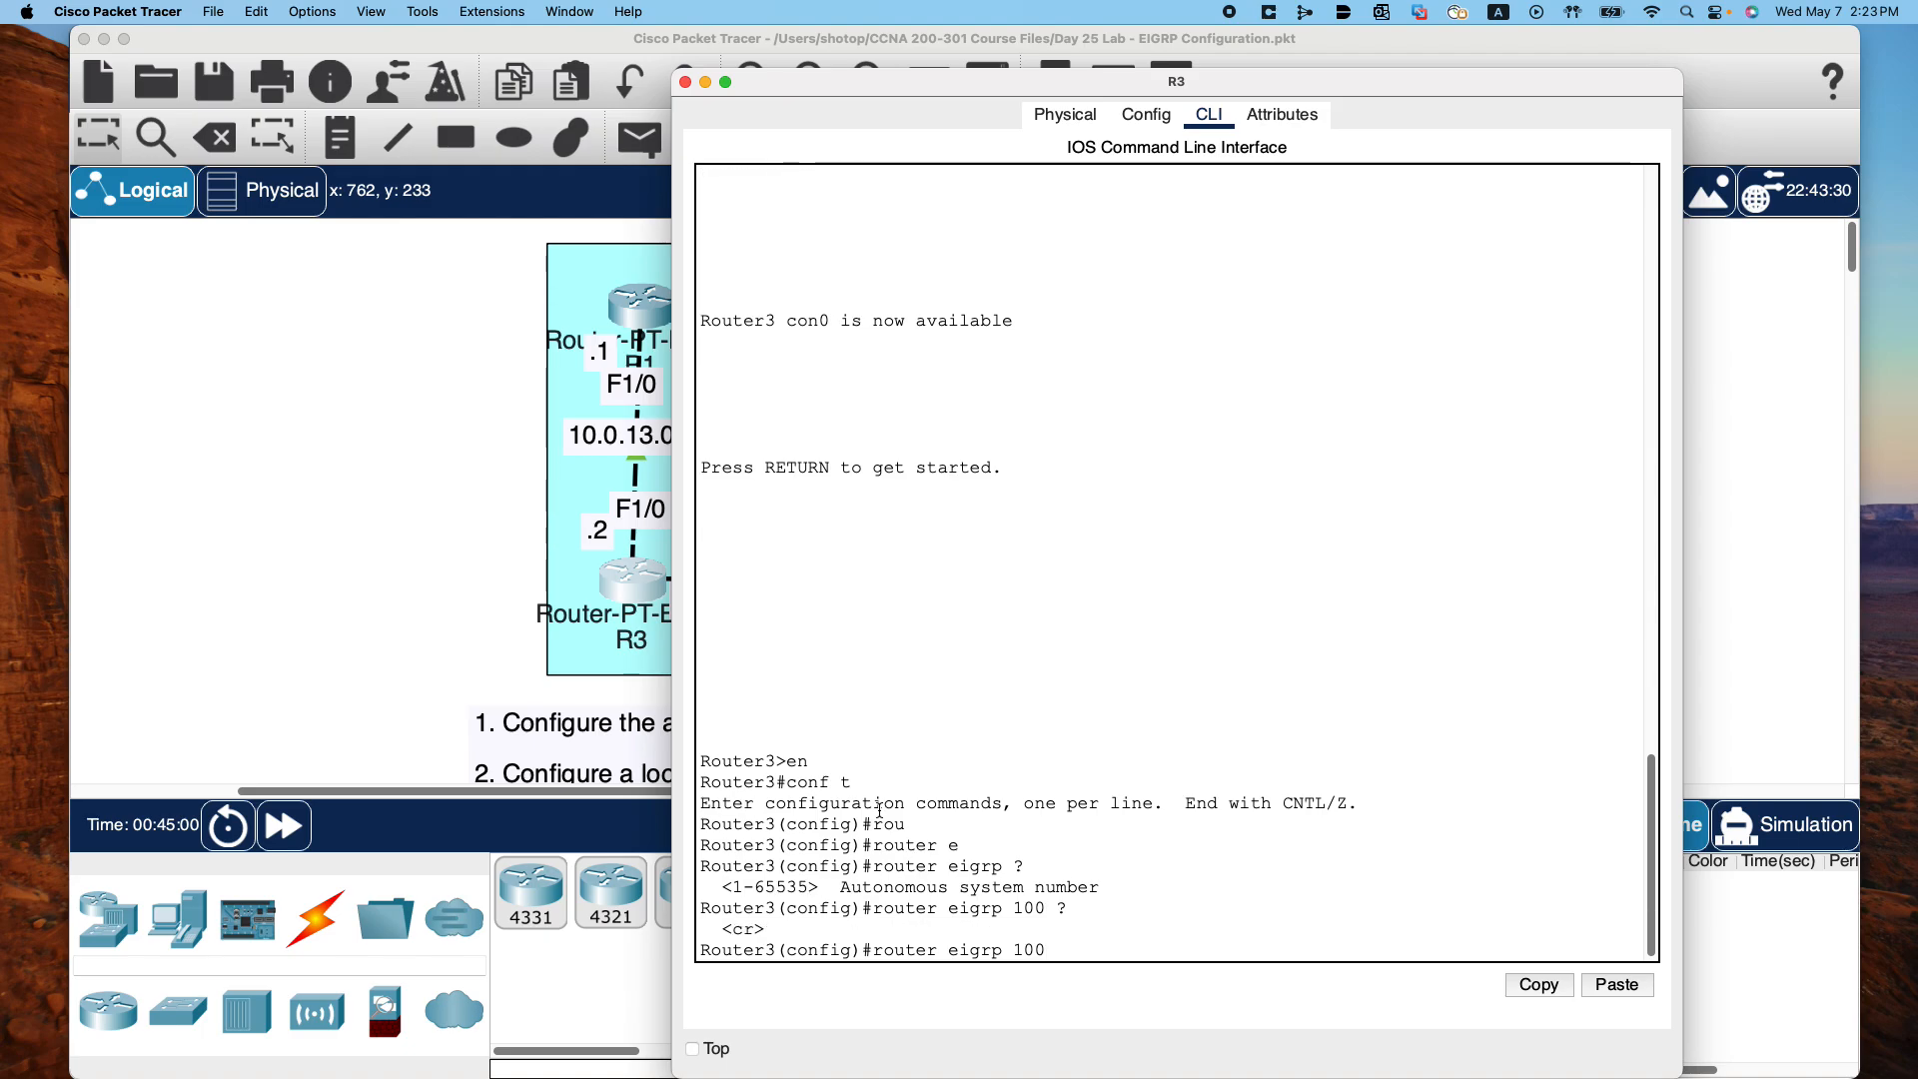
{"action": "key", "text": "Return"}
{"action": "type", "text": "?"}
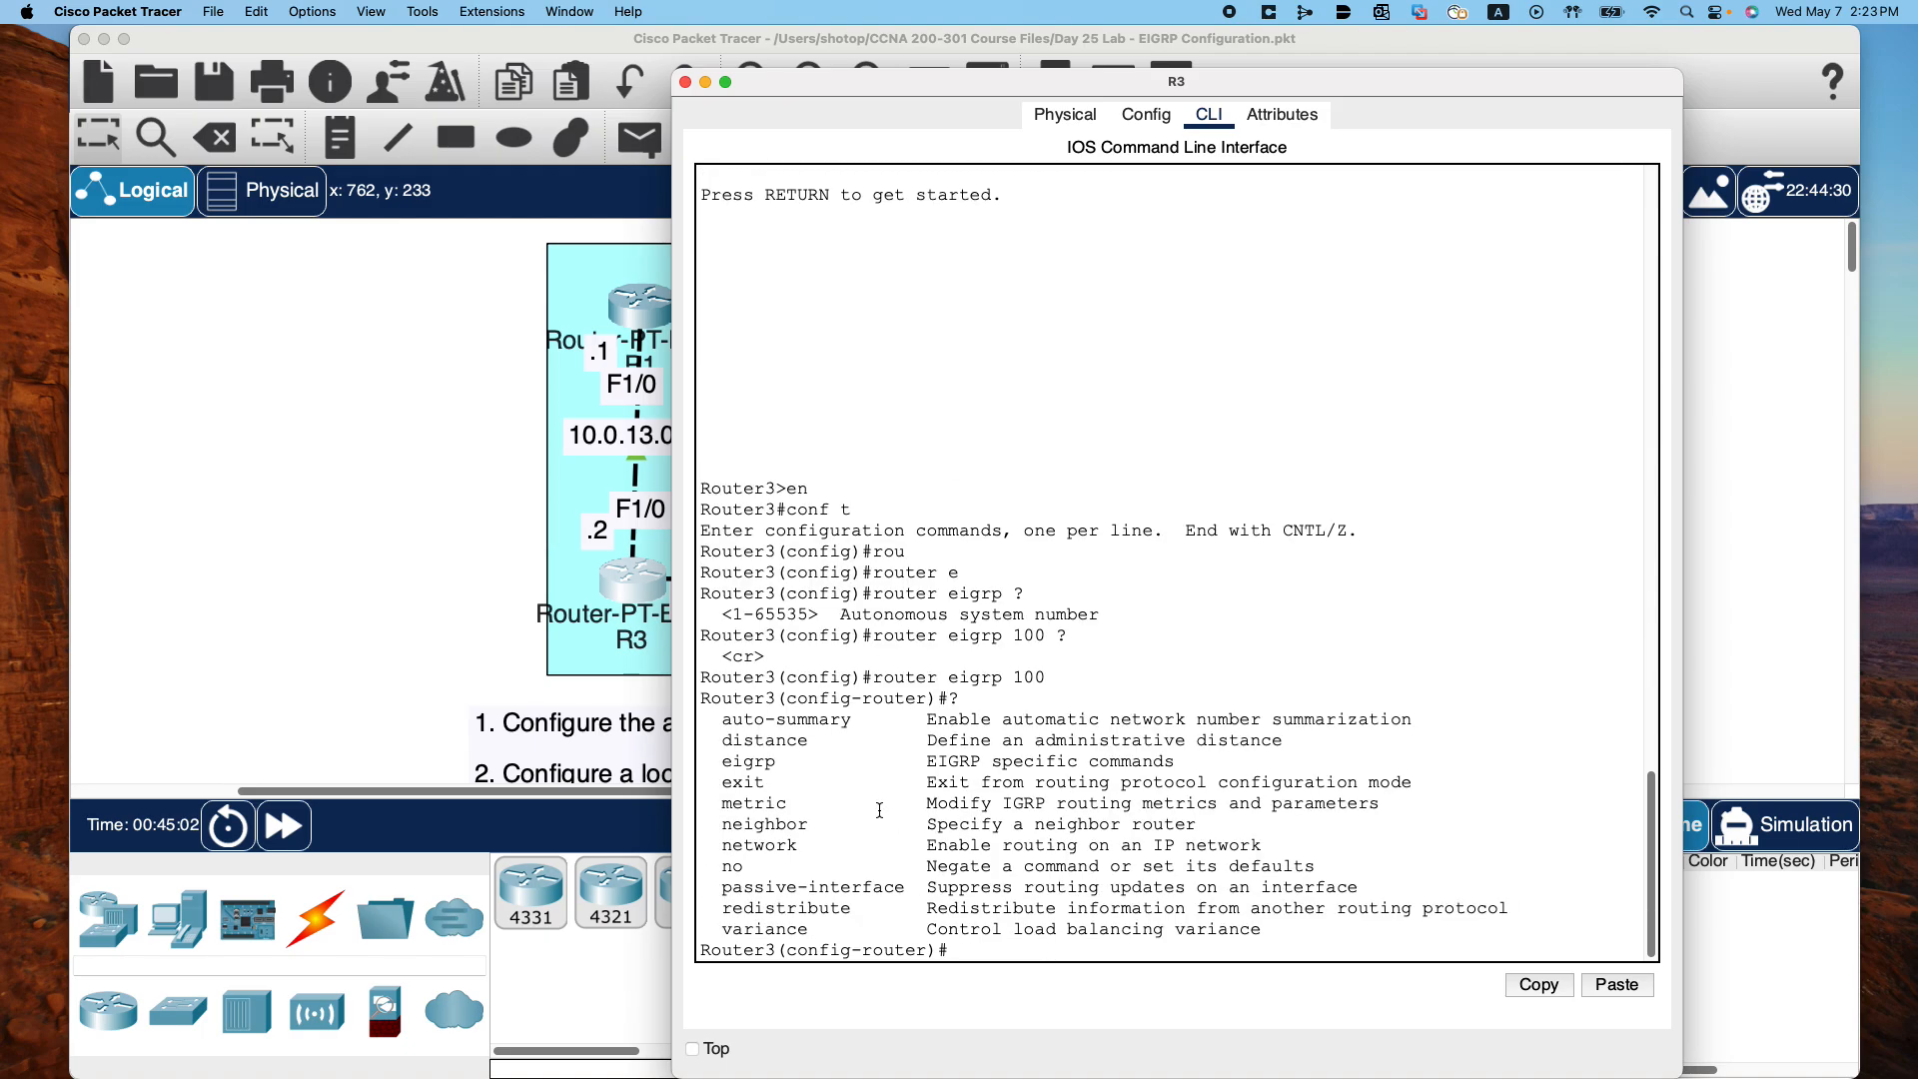
Disable automatic summarization for EIGRP 100 on Router3 with no auto-summary, and list the router configuration commands again
{"action": "type", "text": "no"}
{"action": "key", "text": "Tab"}
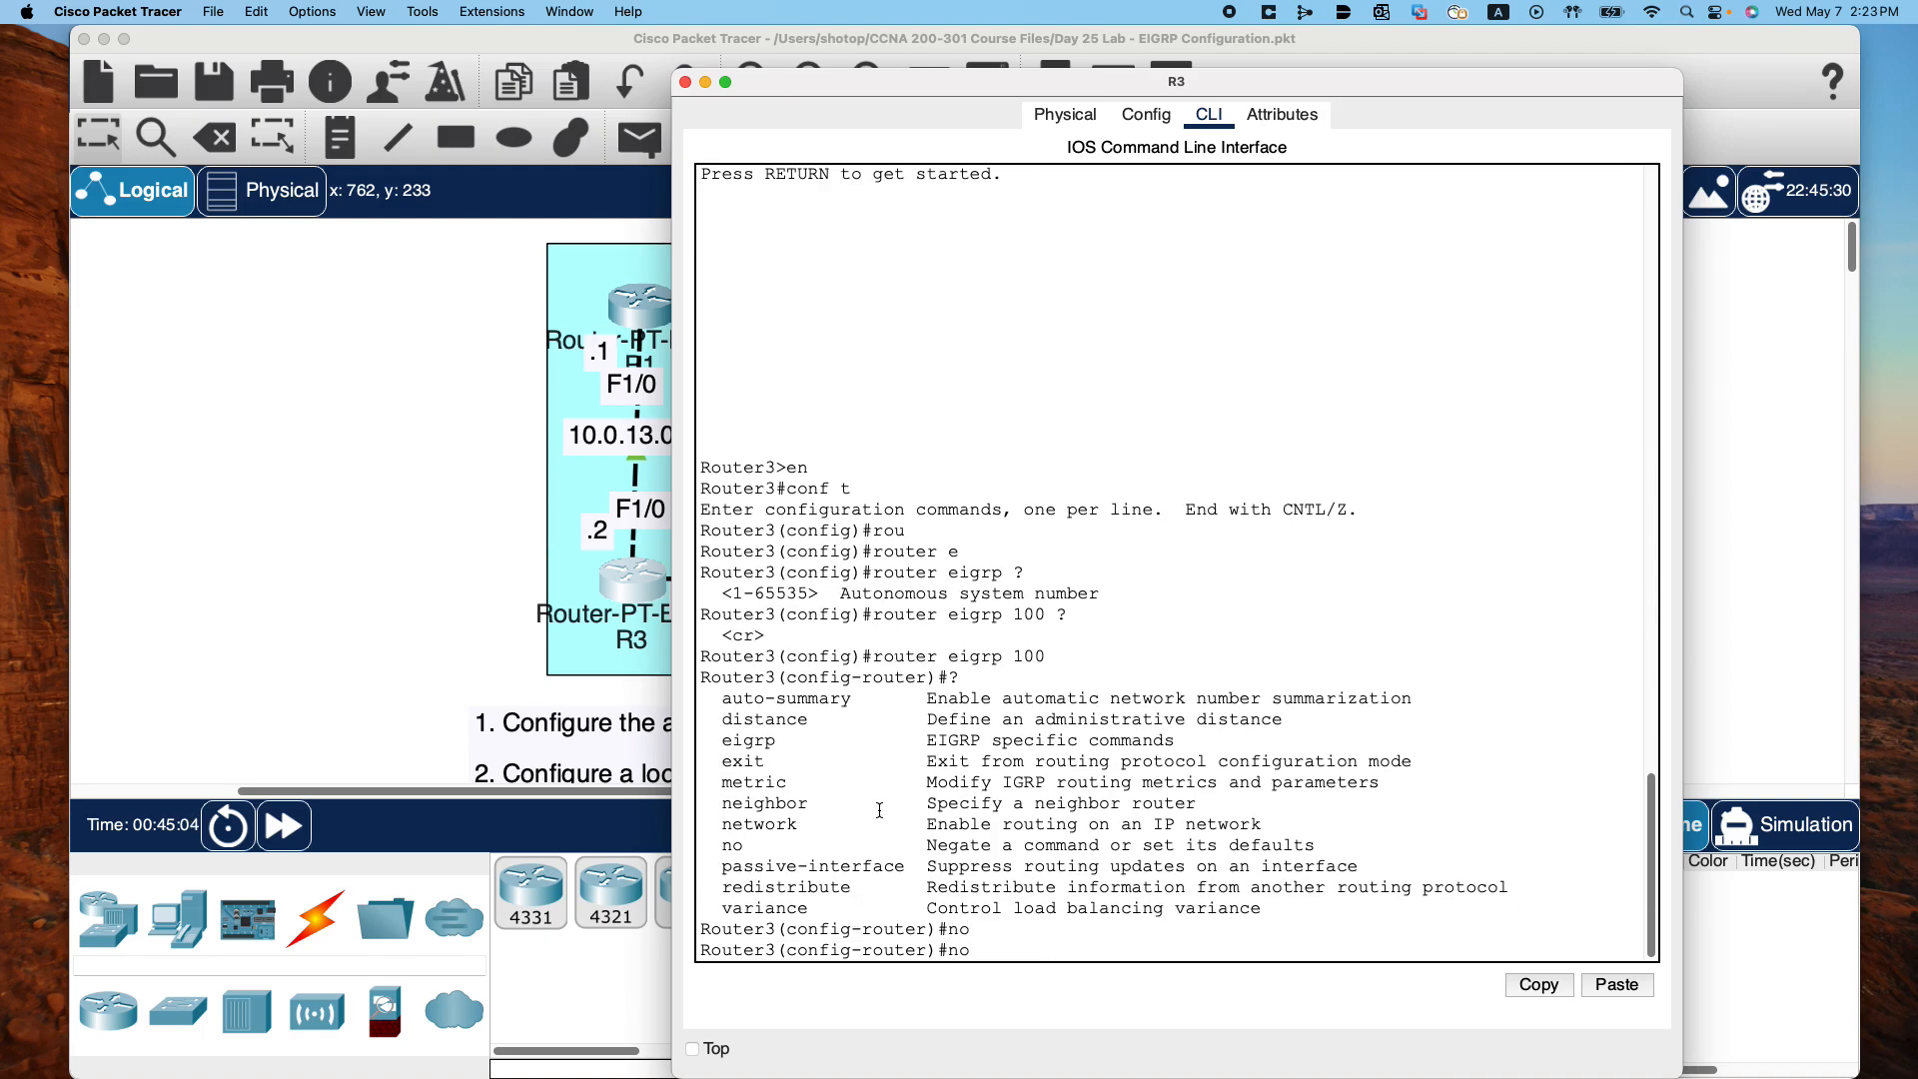
{"action": "type", "text": "a"}
{"action": "key", "text": "Tab"}
{"action": "key", "text": "Return"}
{"action": "type", "text": "?"}
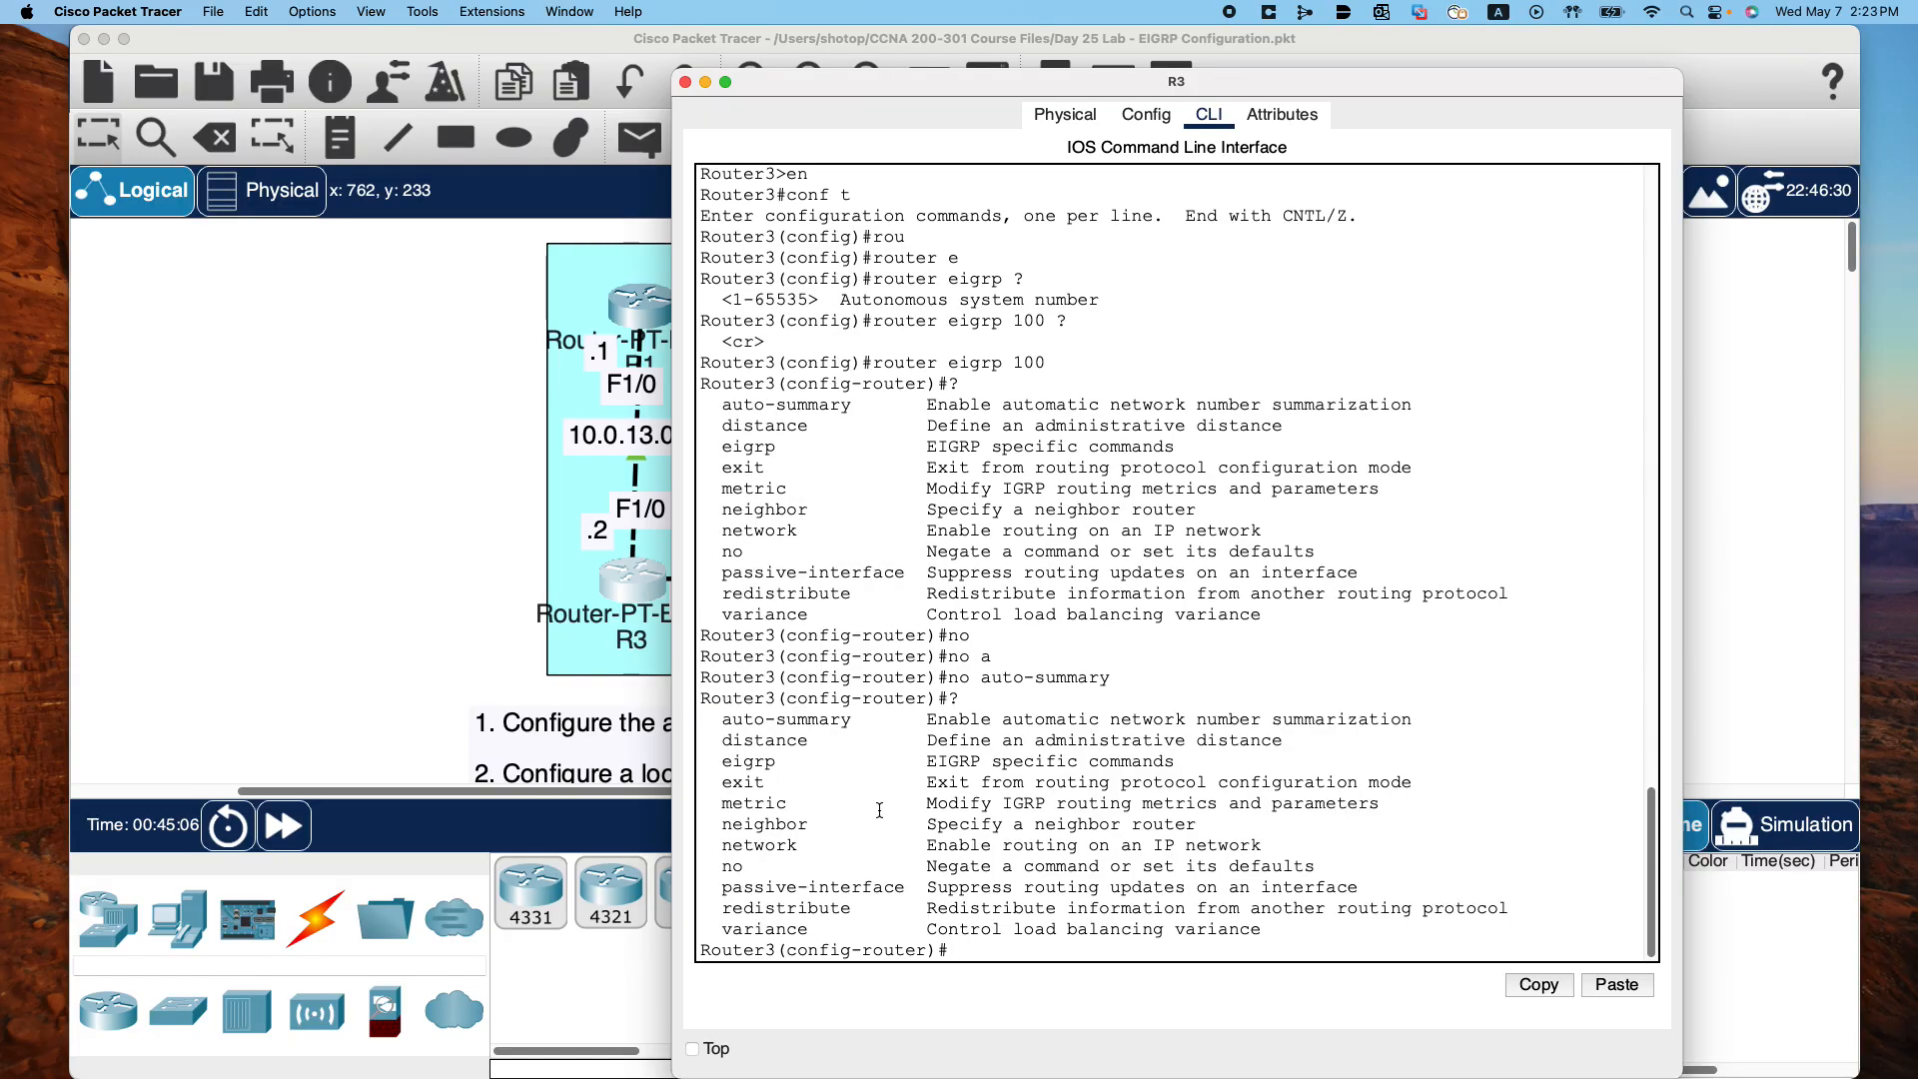
Begin a network 10.0.0.0 statement in Router3's EIGRP 100 configuration, without submitting it
{"action": "type", "text": "net"}
{"action": "key", "text": "Tab"}
{"action": "type", "text": "10.0"}
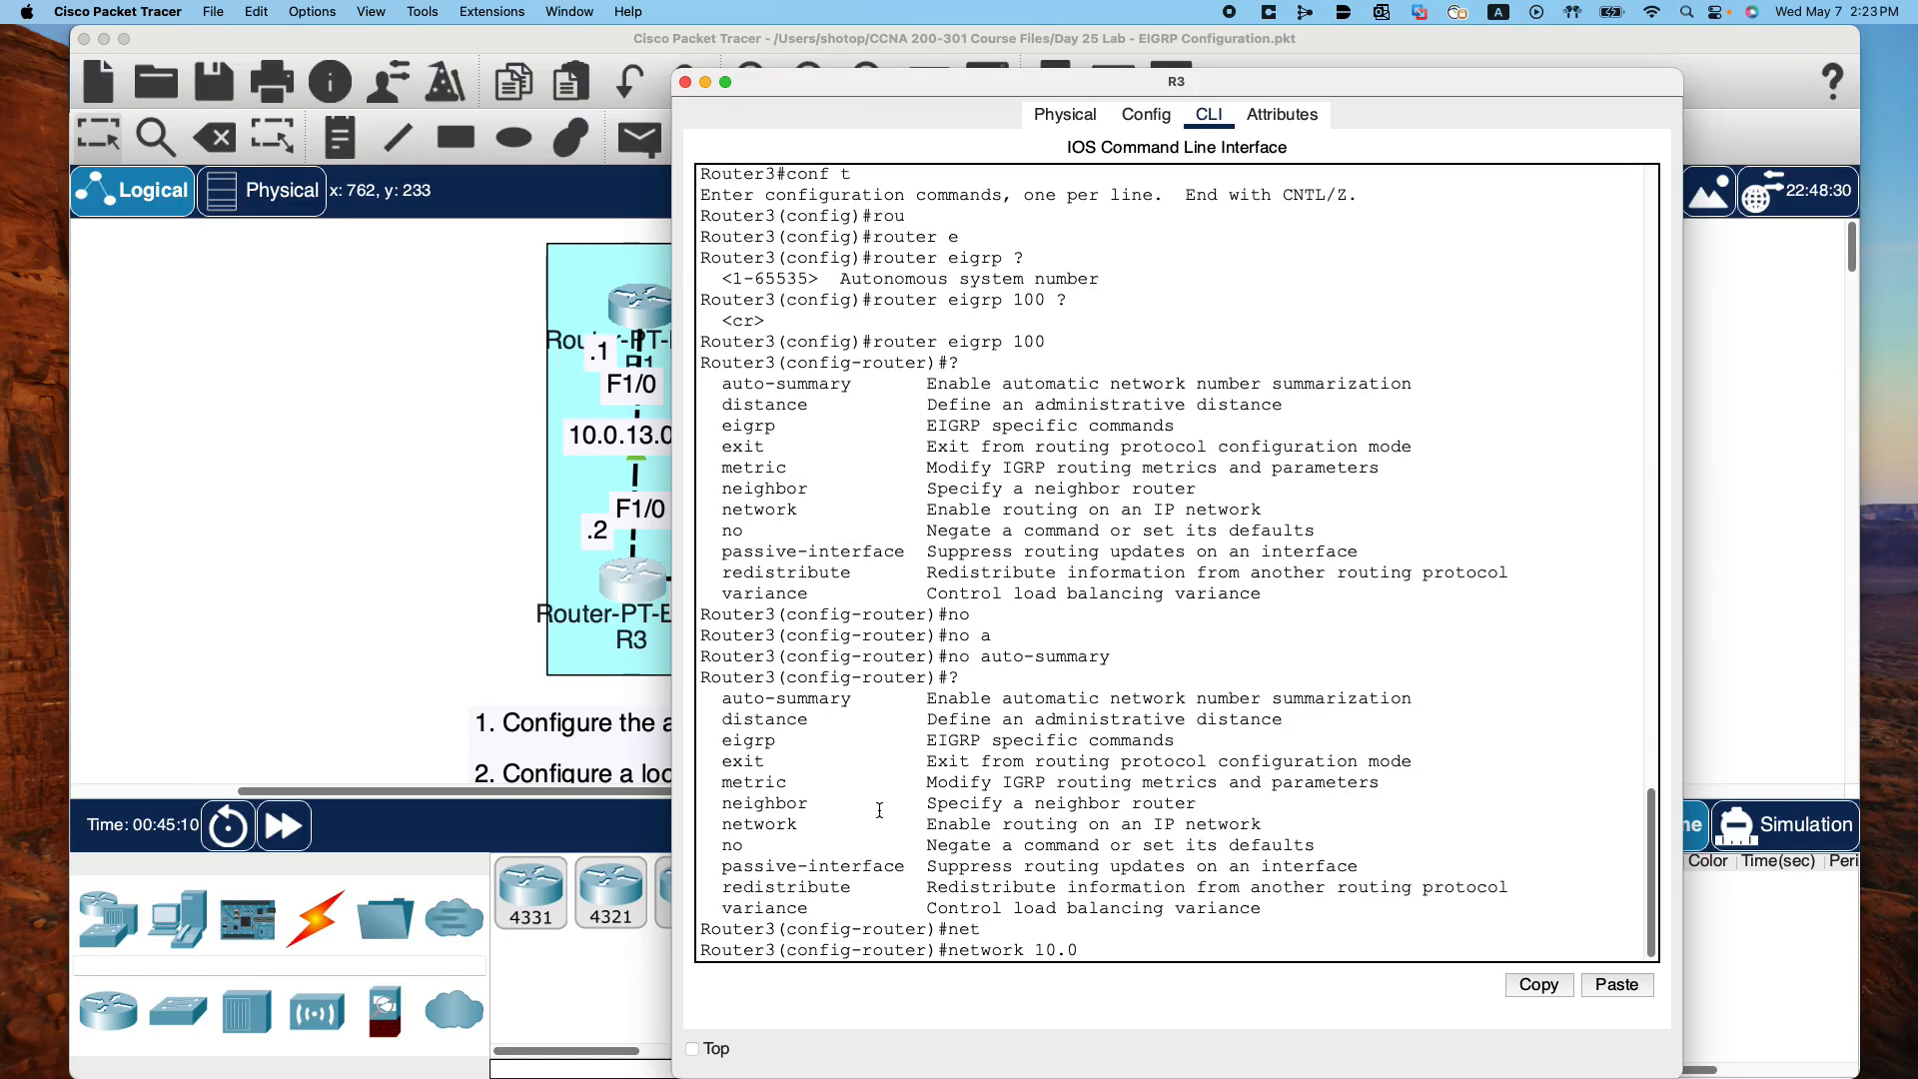
{"action": "type", "text": ".00.0"}
Shrink Router3's console window and move it below the topology diagram, keeping the current prompt in view
{"action": "left_click_drag", "start_coordinate": [1664, 1074], "coordinate": [1735, 497]}
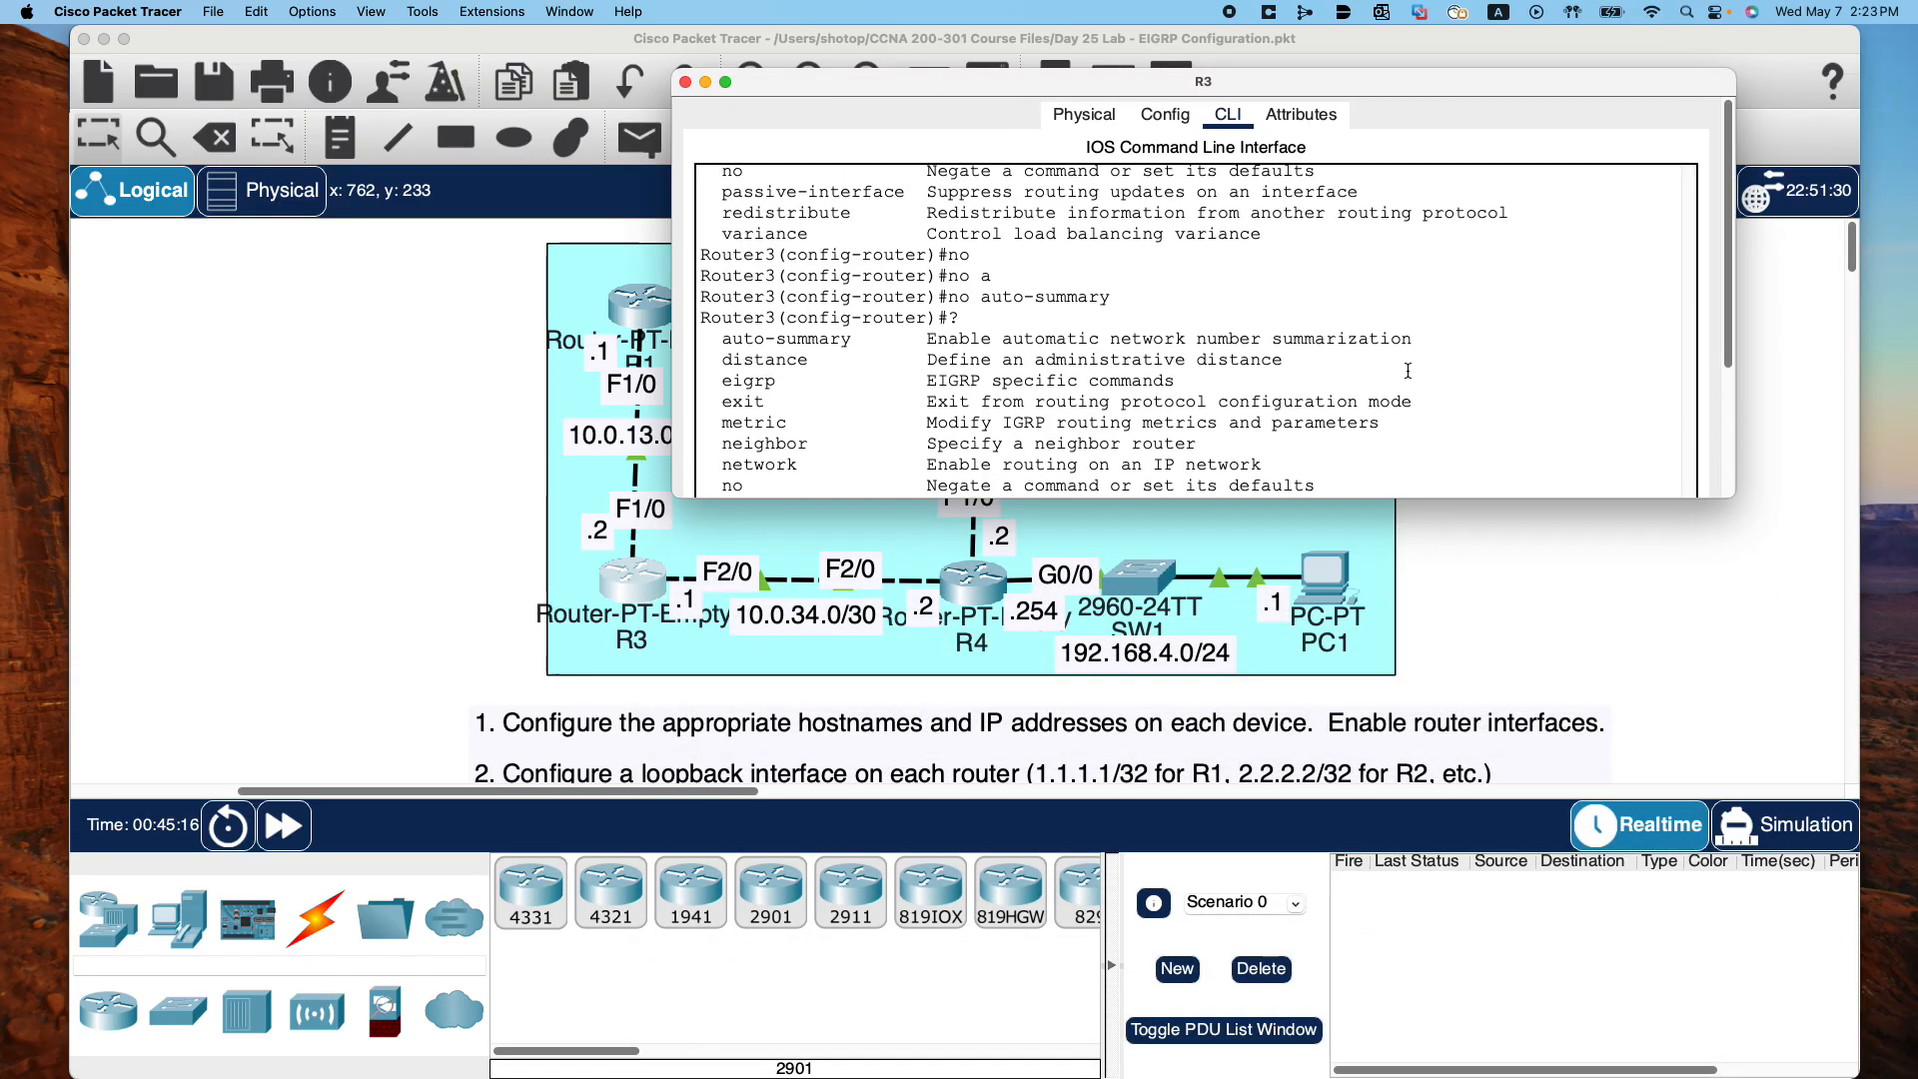
{"action": "scroll", "coordinate": [1407, 370], "scroll_direction": "down", "scroll_amount": 5}
{"action": "left_click_drag", "start_coordinate": [1379, 82], "coordinate": [1153, 680]}
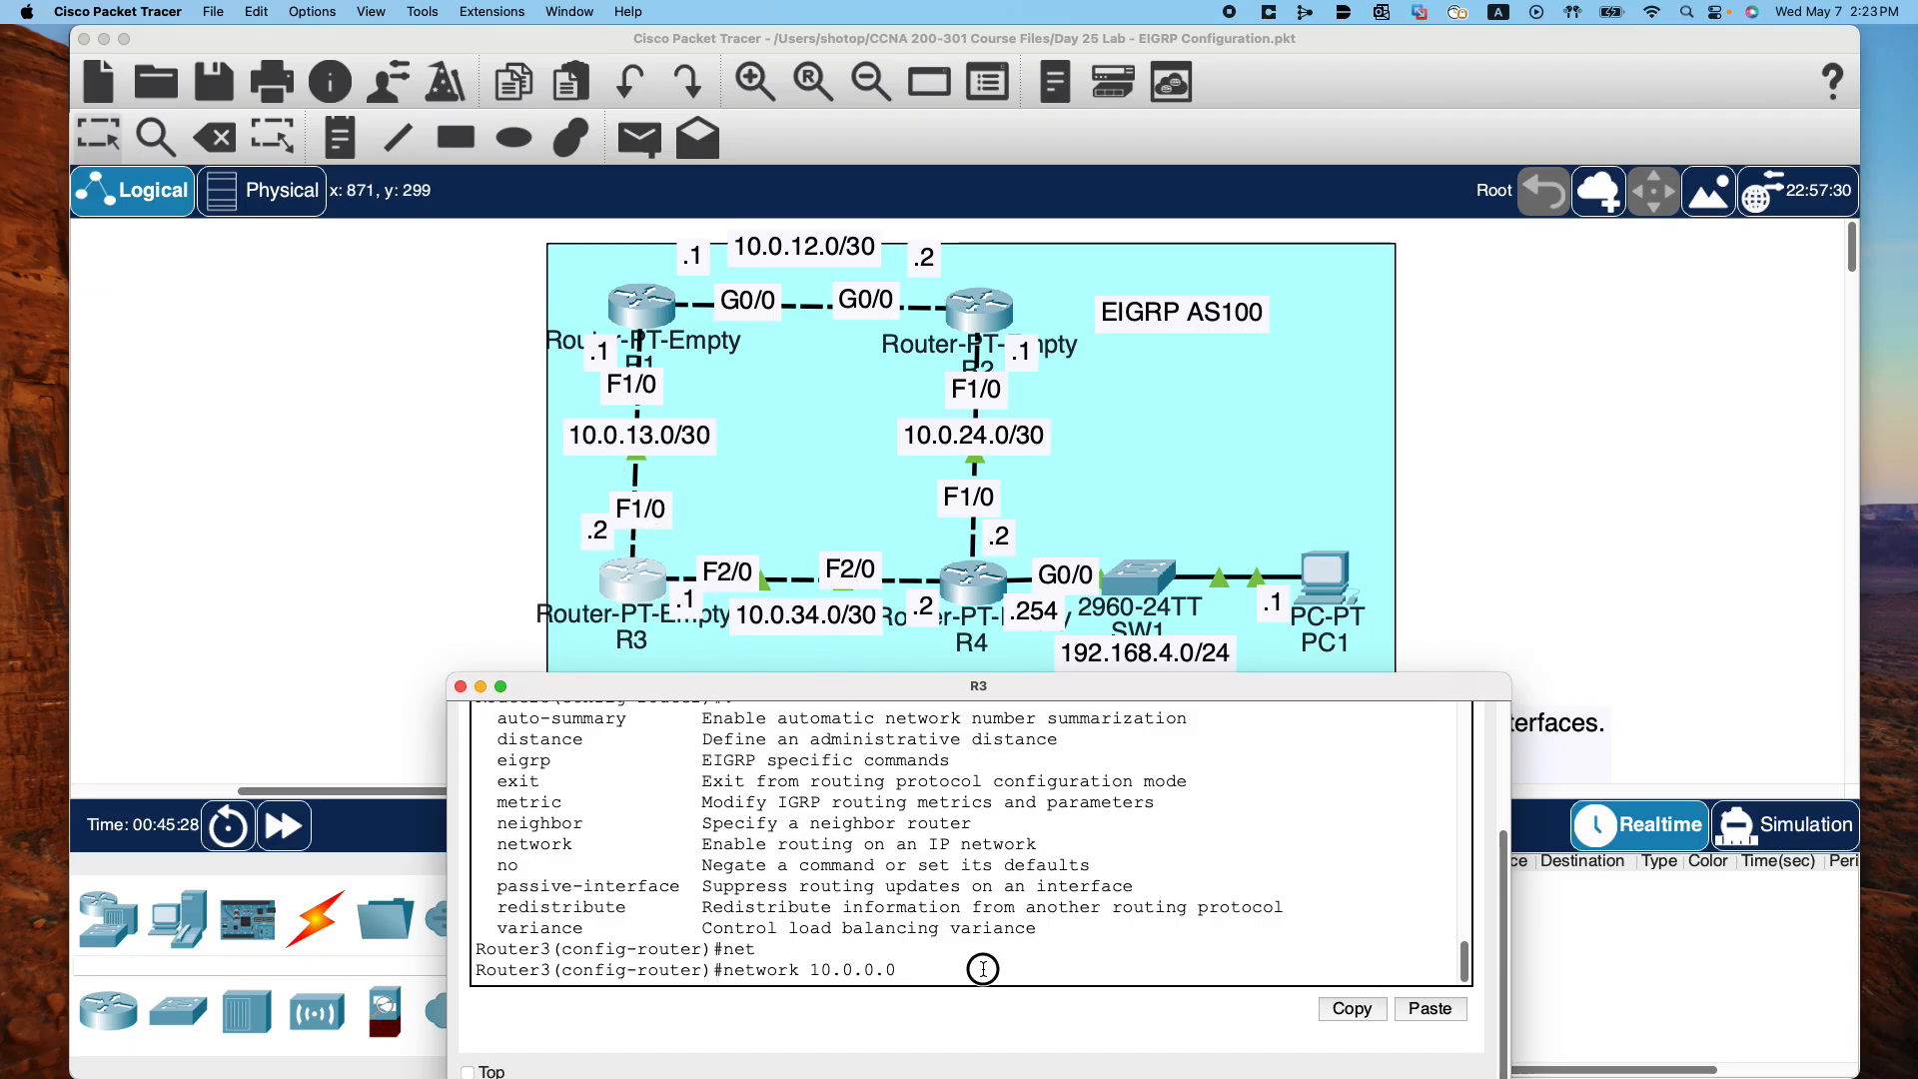
Complete Router3's EIGRP network 10.0.0.0 statement with wildcard mask 0.0.255.255 and submit it
{"action": "type", "text": "0"}
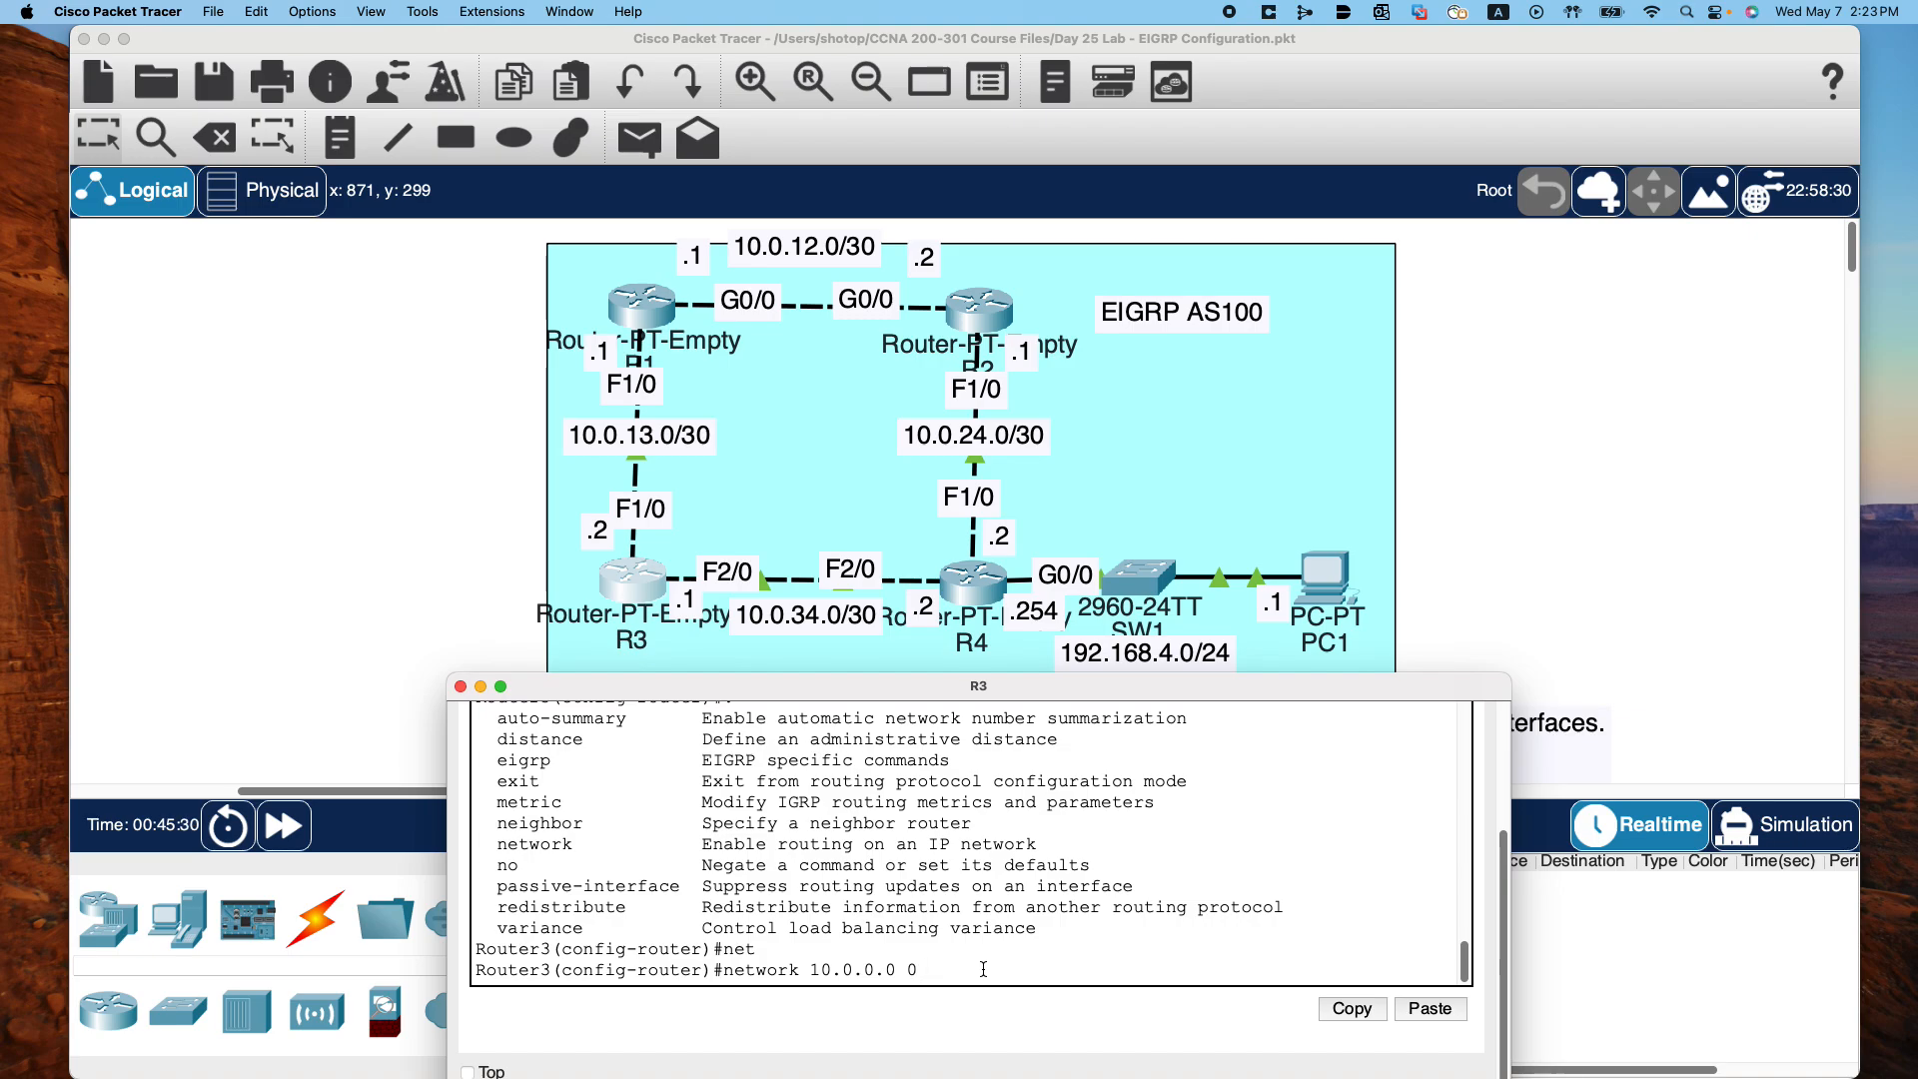
{"action": "type", "text": ".0.255.255"}
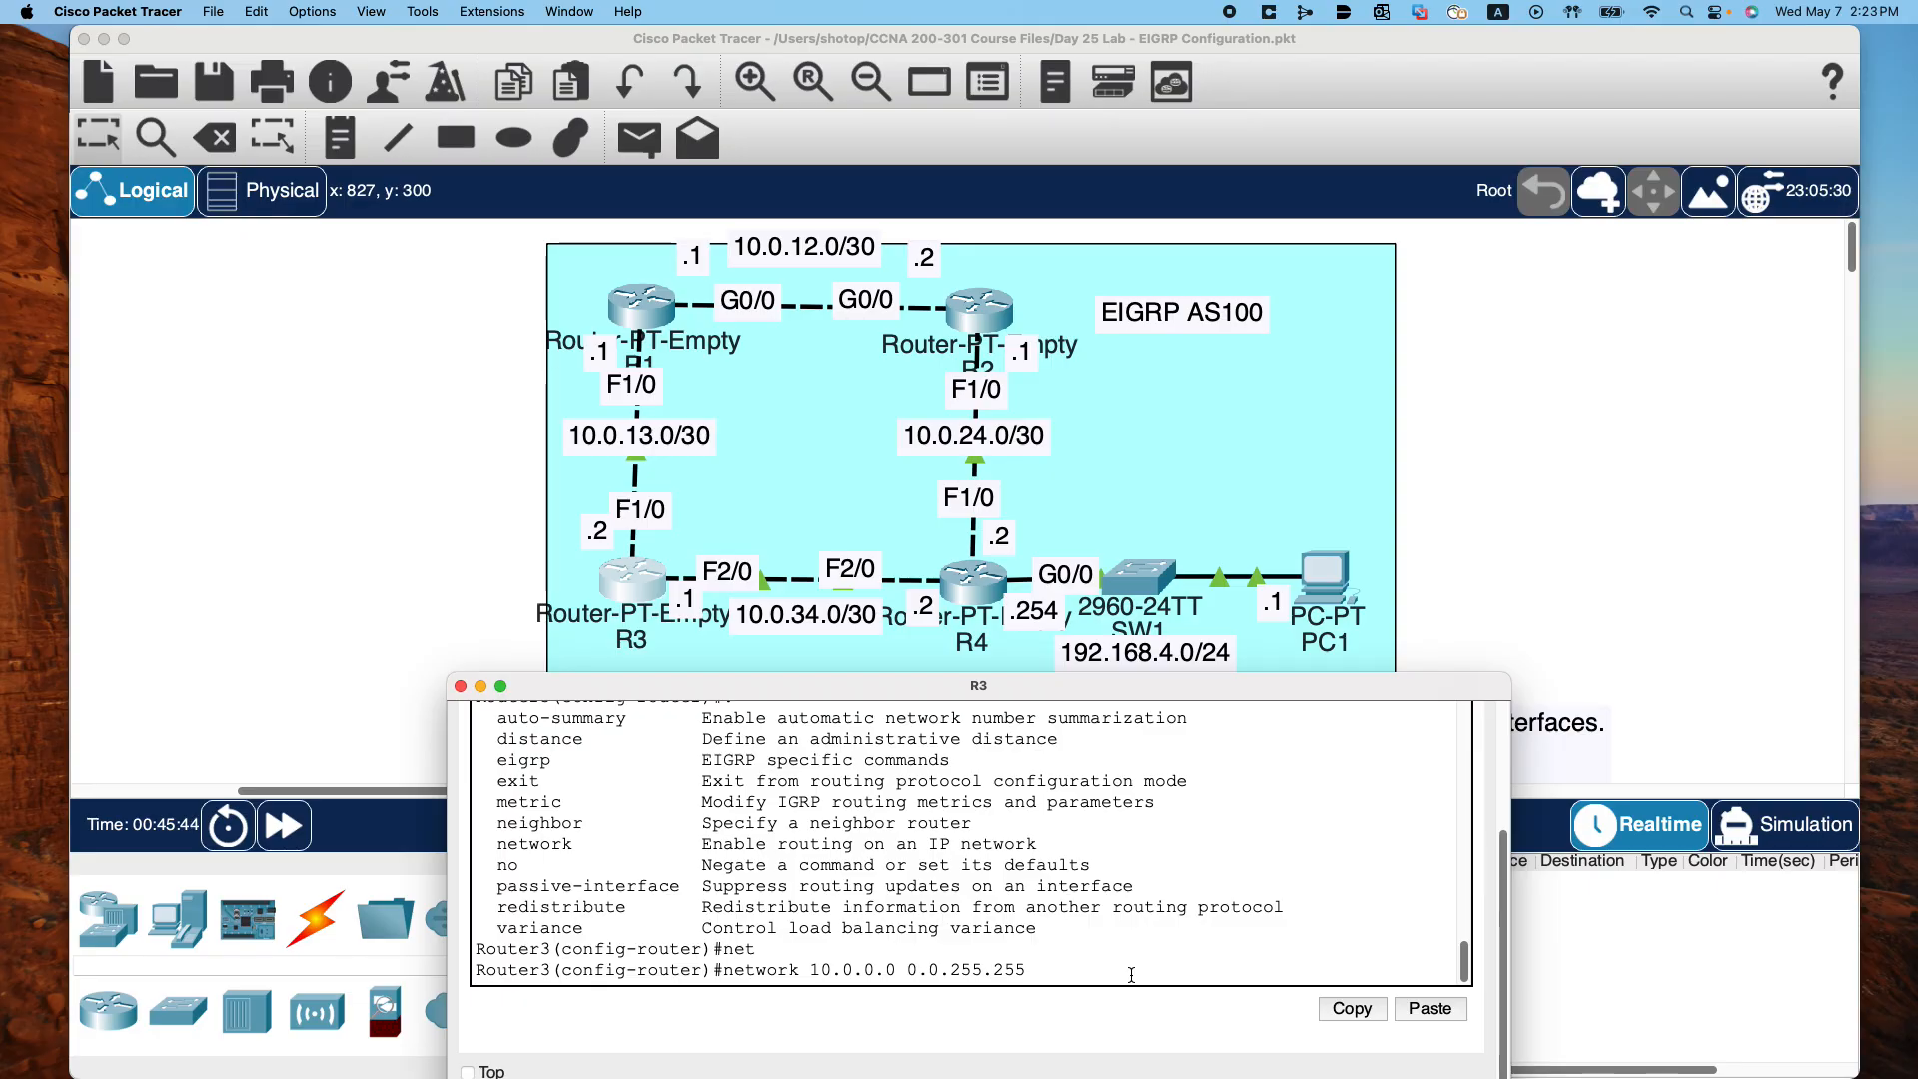
{"action": "key", "text": "Return"}
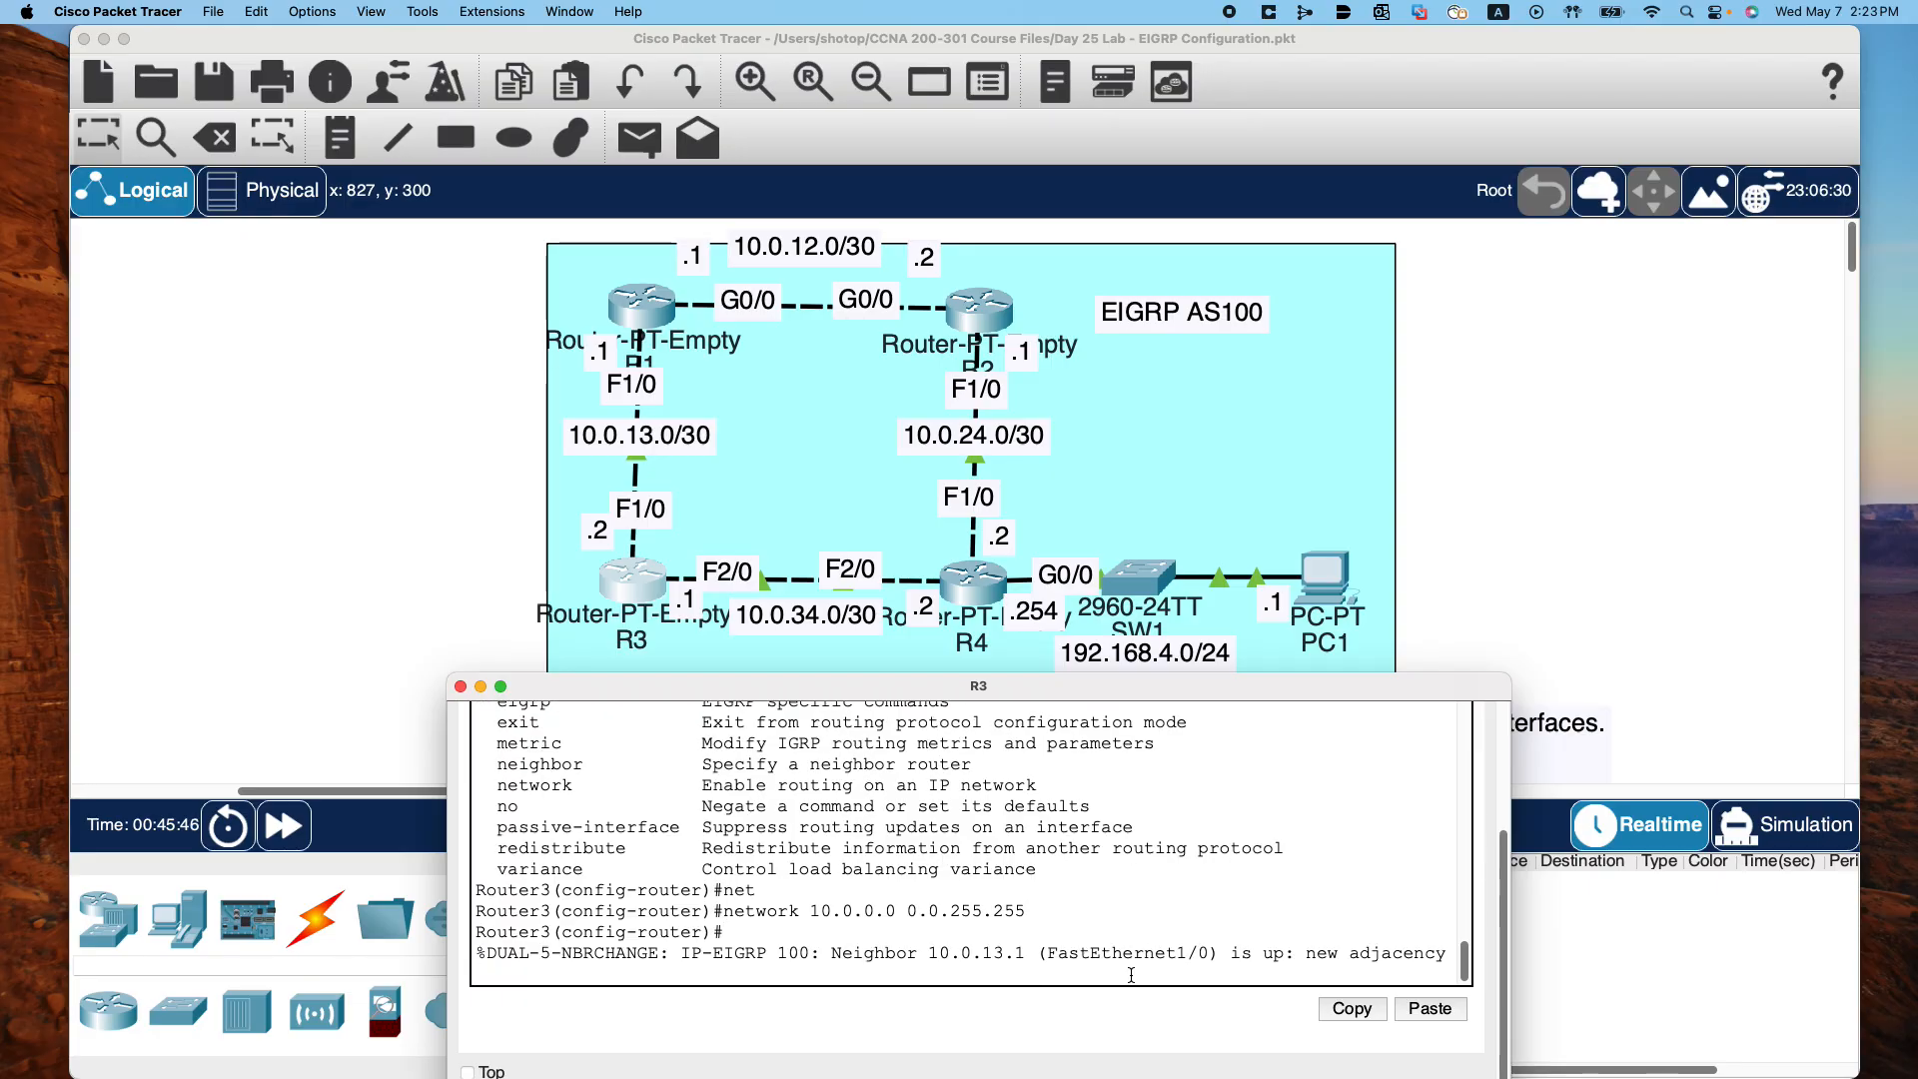
{"action": "key", "text": "Return"}
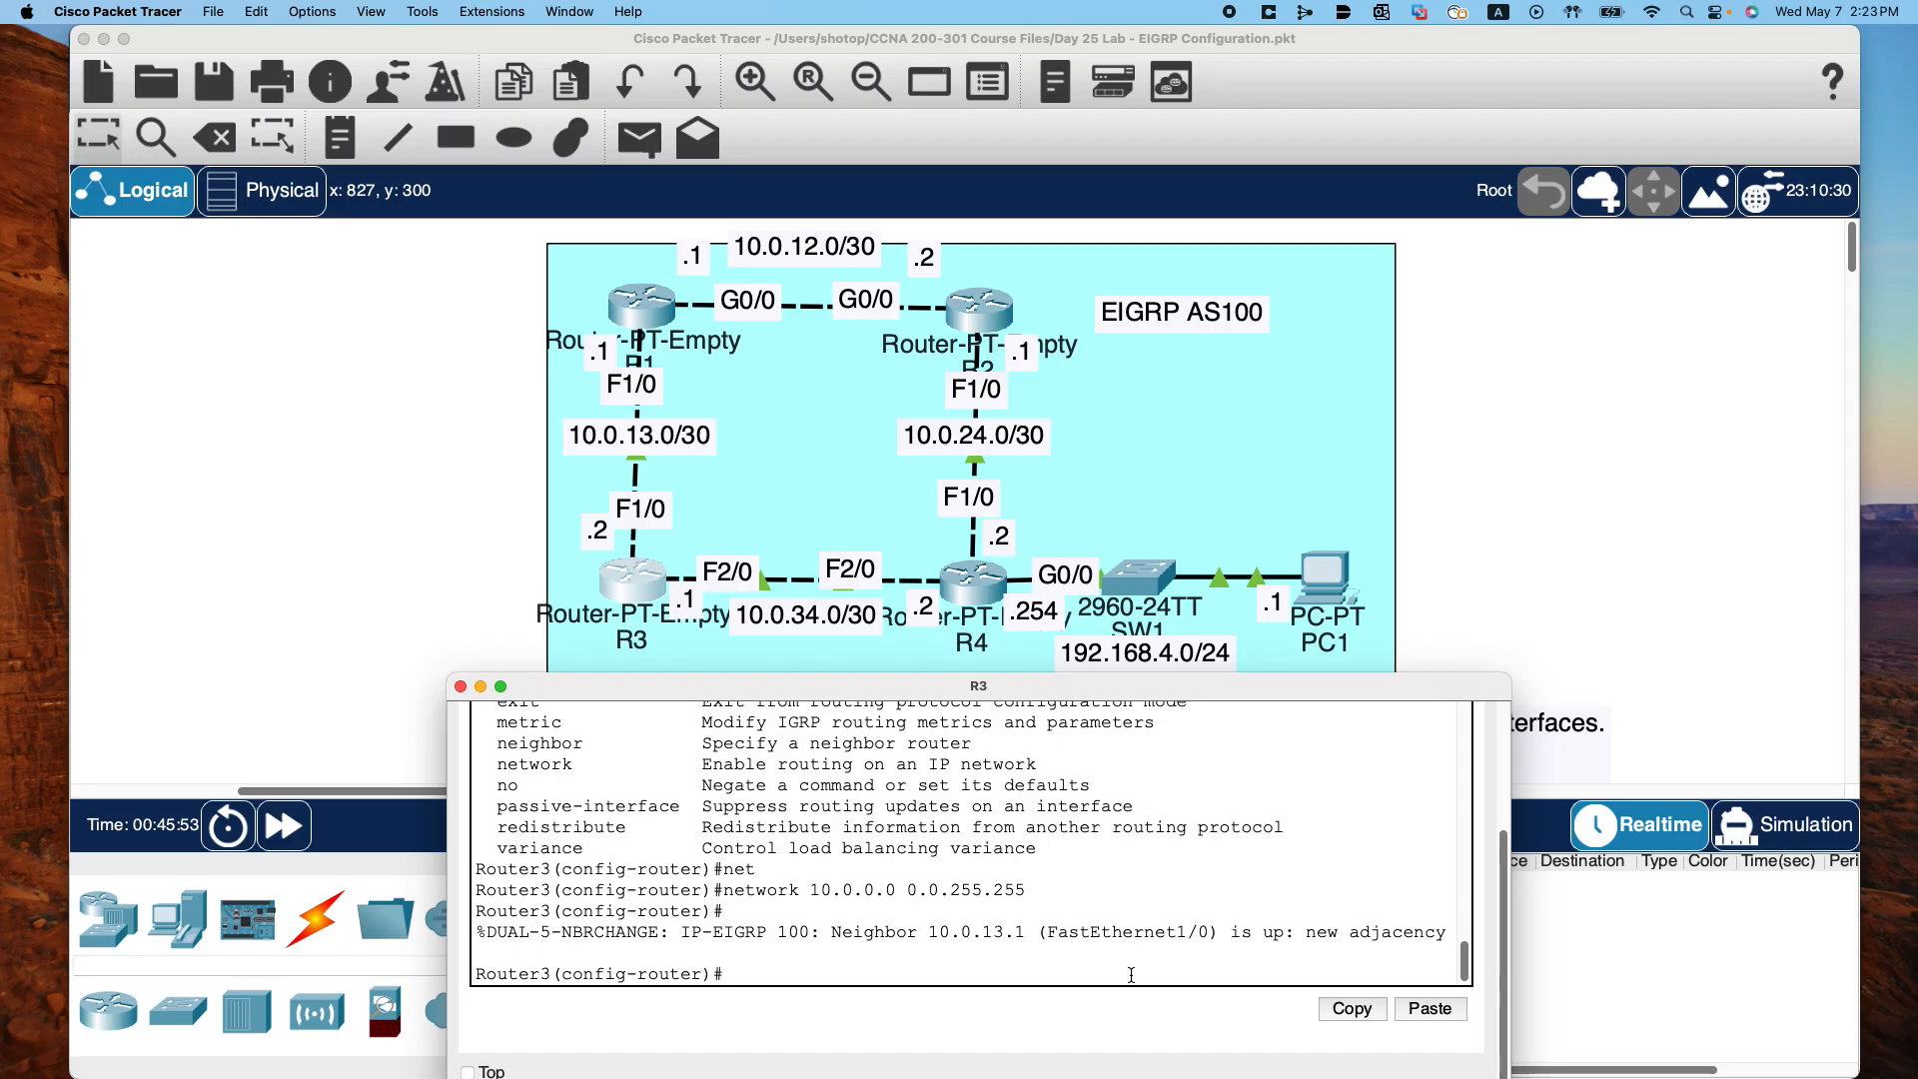
Advertise Router3's loopback address in EIGRP 100 with network 3.3.3.3 255.255.255.255
{"action": "type", "text": "network "}
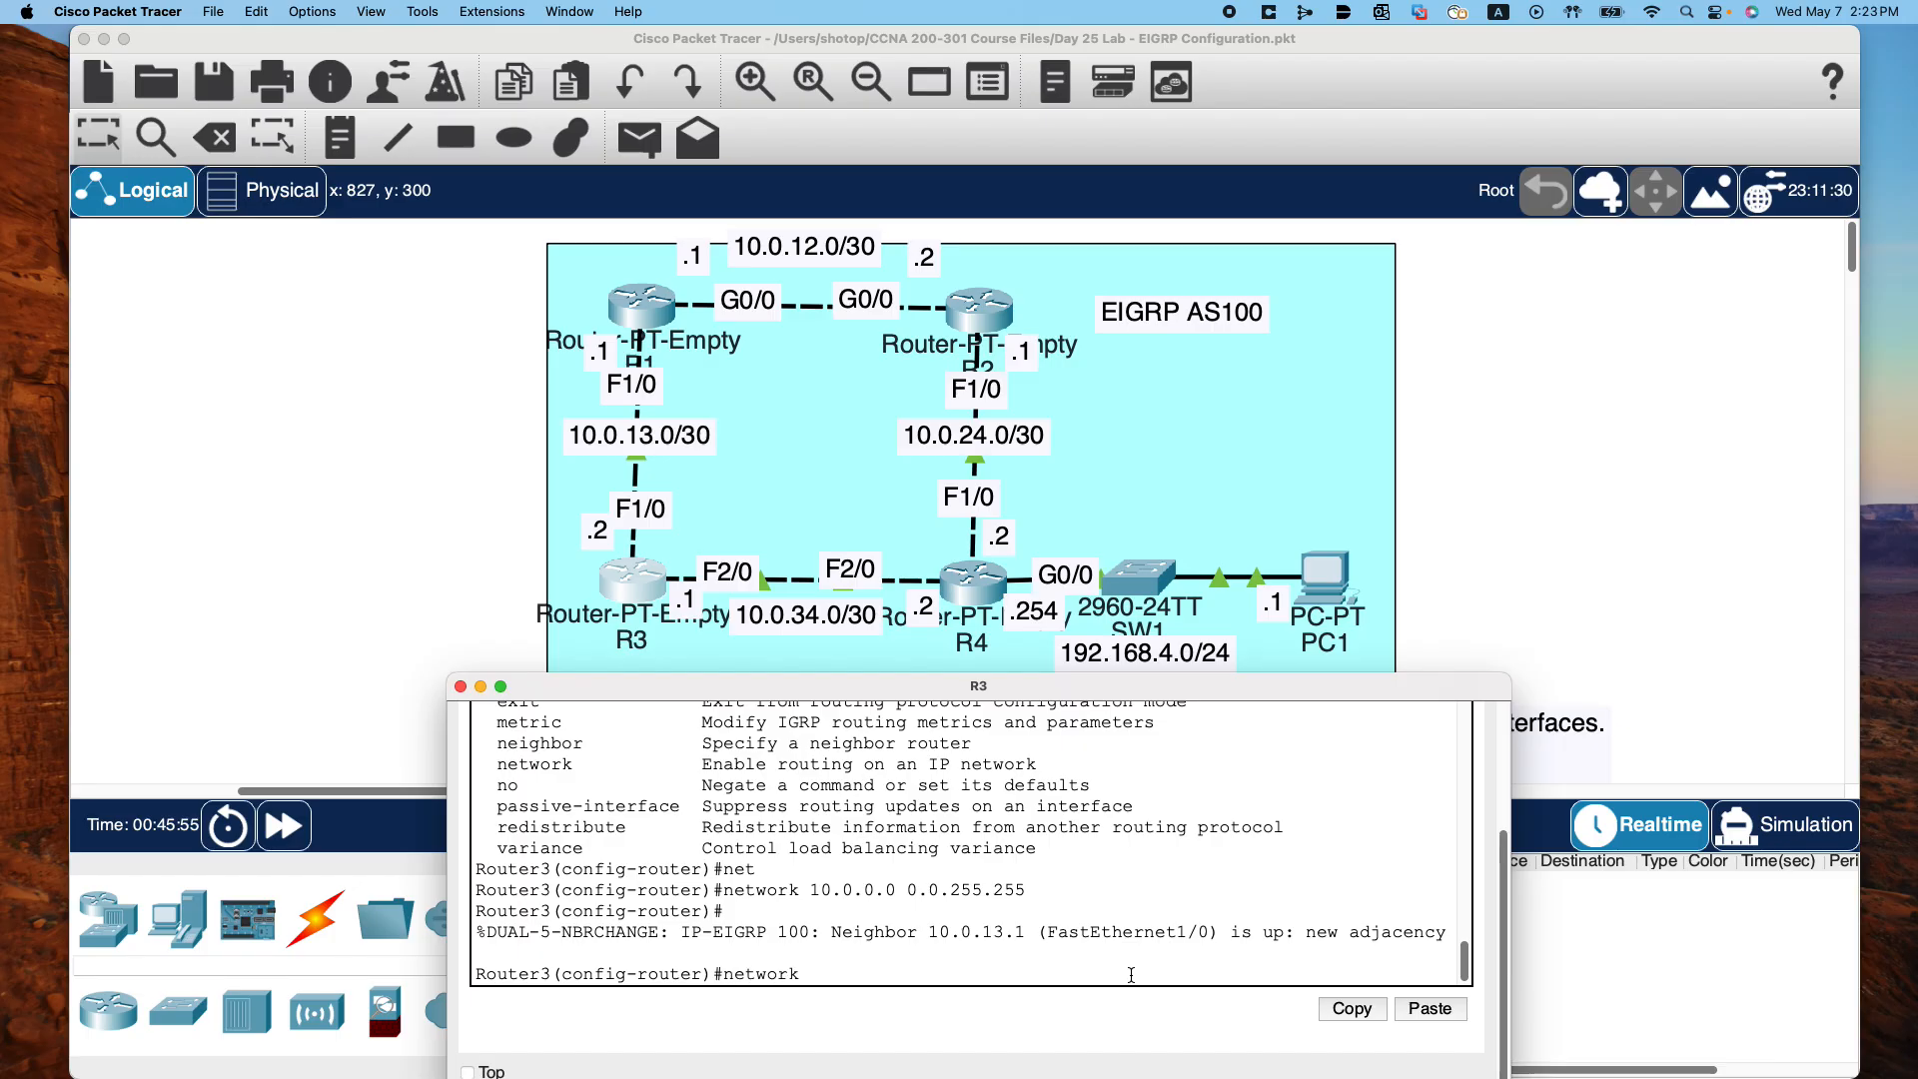
{"action": "type", "text": "3.3"}
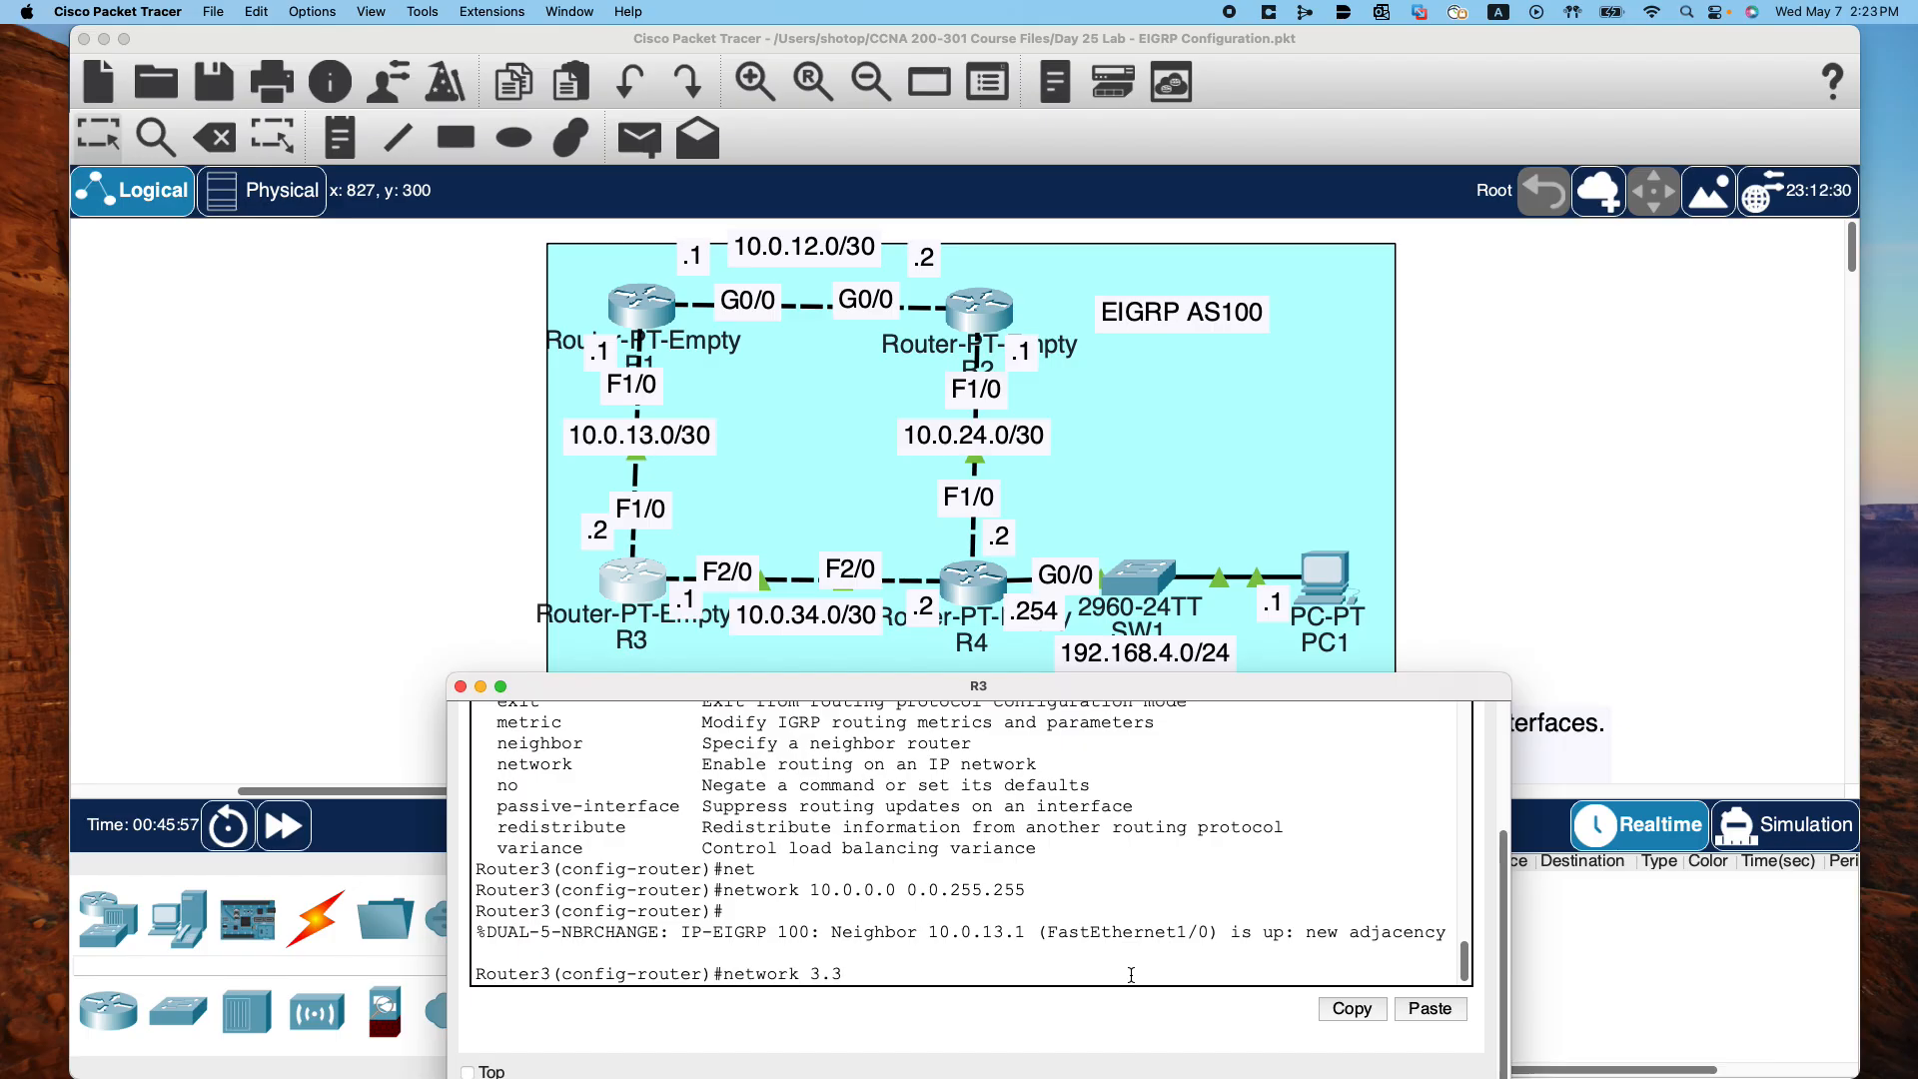
{"action": "type", "text": ".3.3 255.255.255.255"}
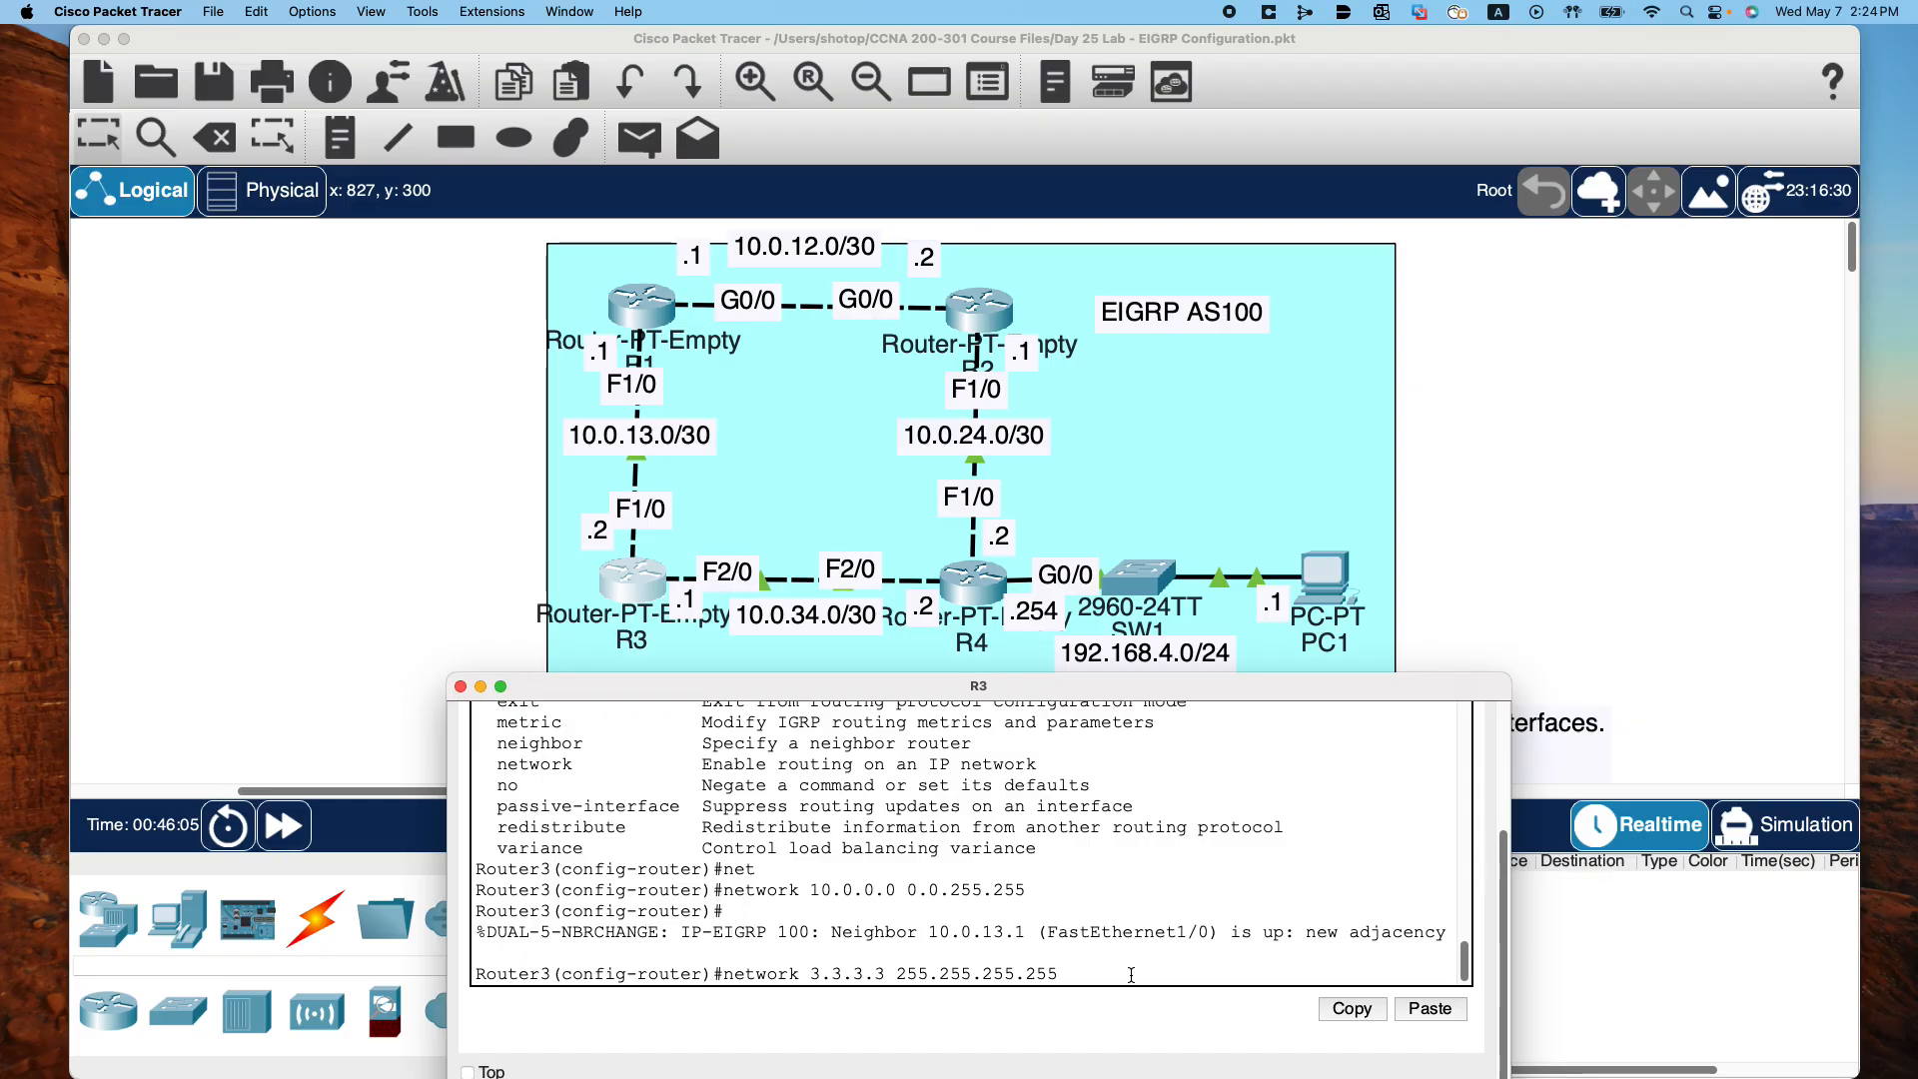
{"action": "key", "text": "Return"}
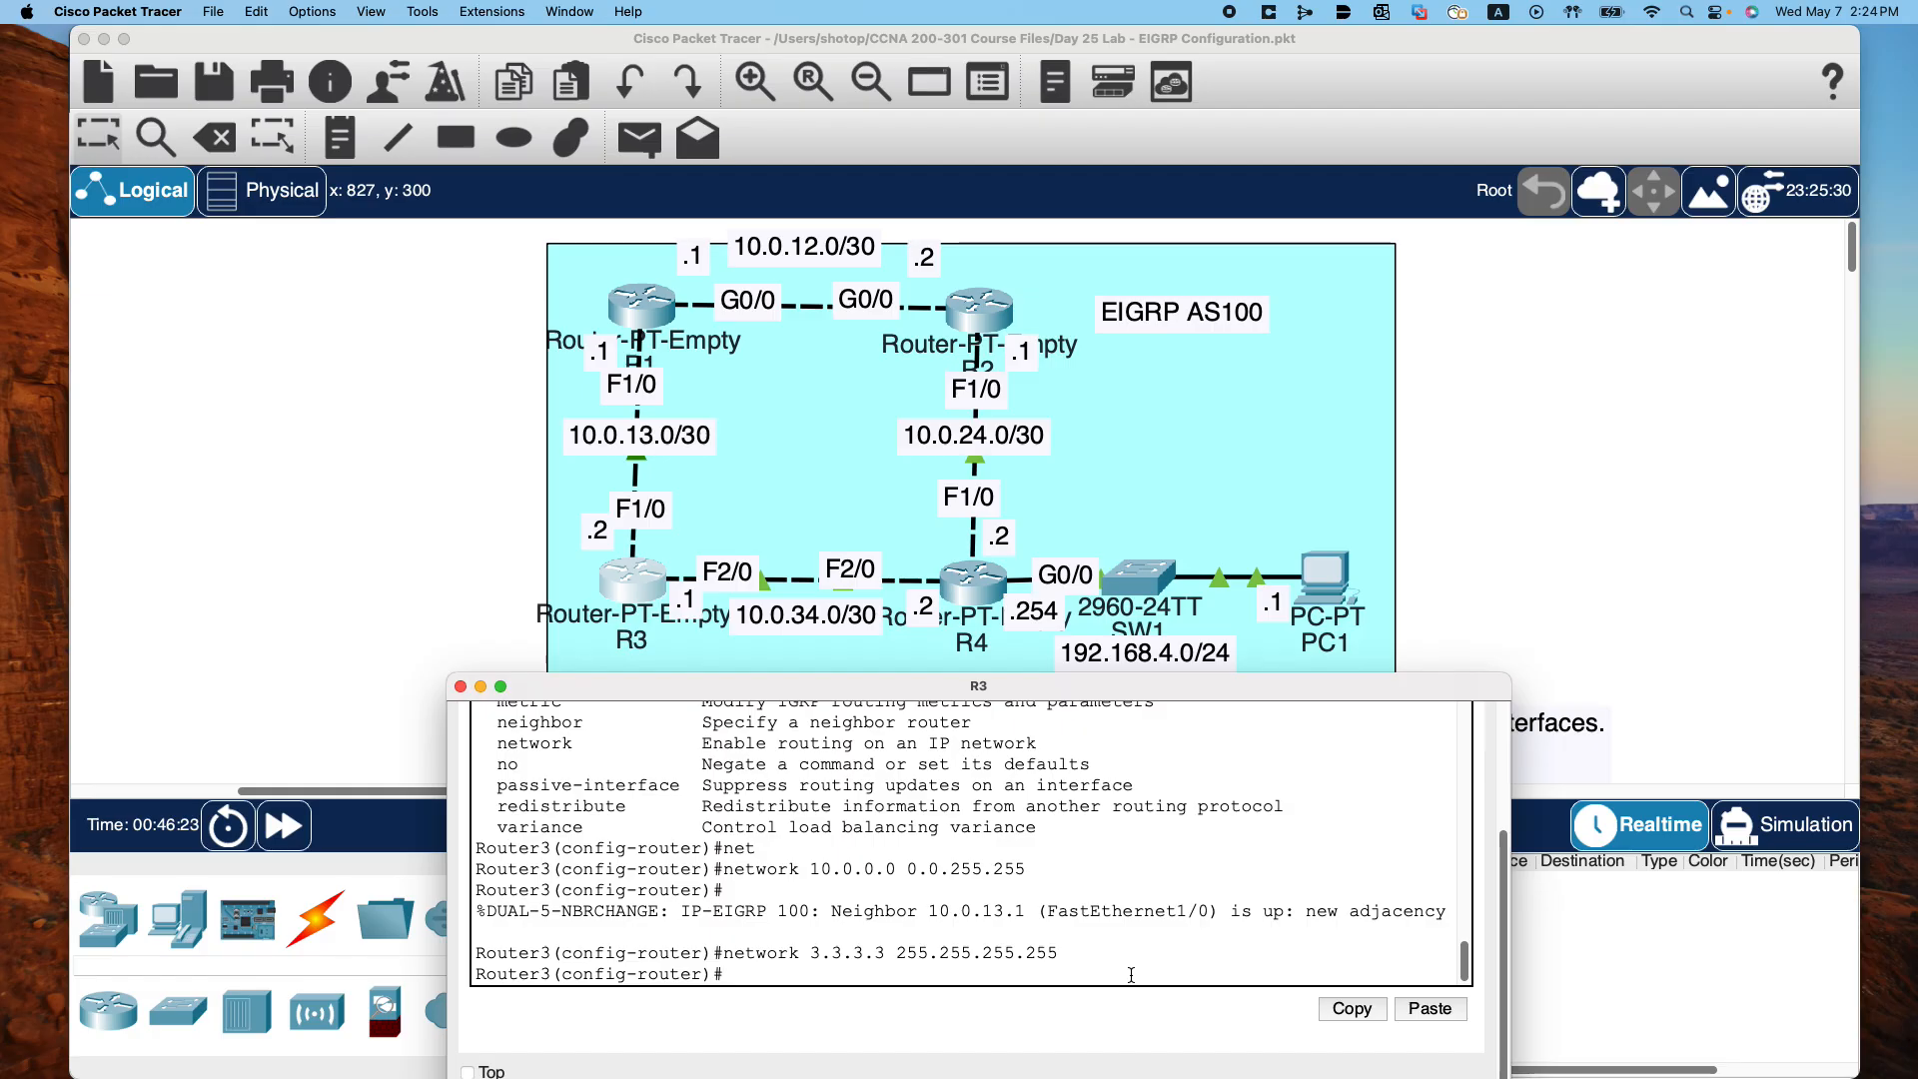
Make loopback 3 a passive interface in Router3's EIGRP 100 configuration
{"action": "type", "text": "pas"}
{"action": "key", "text": "Tab"}
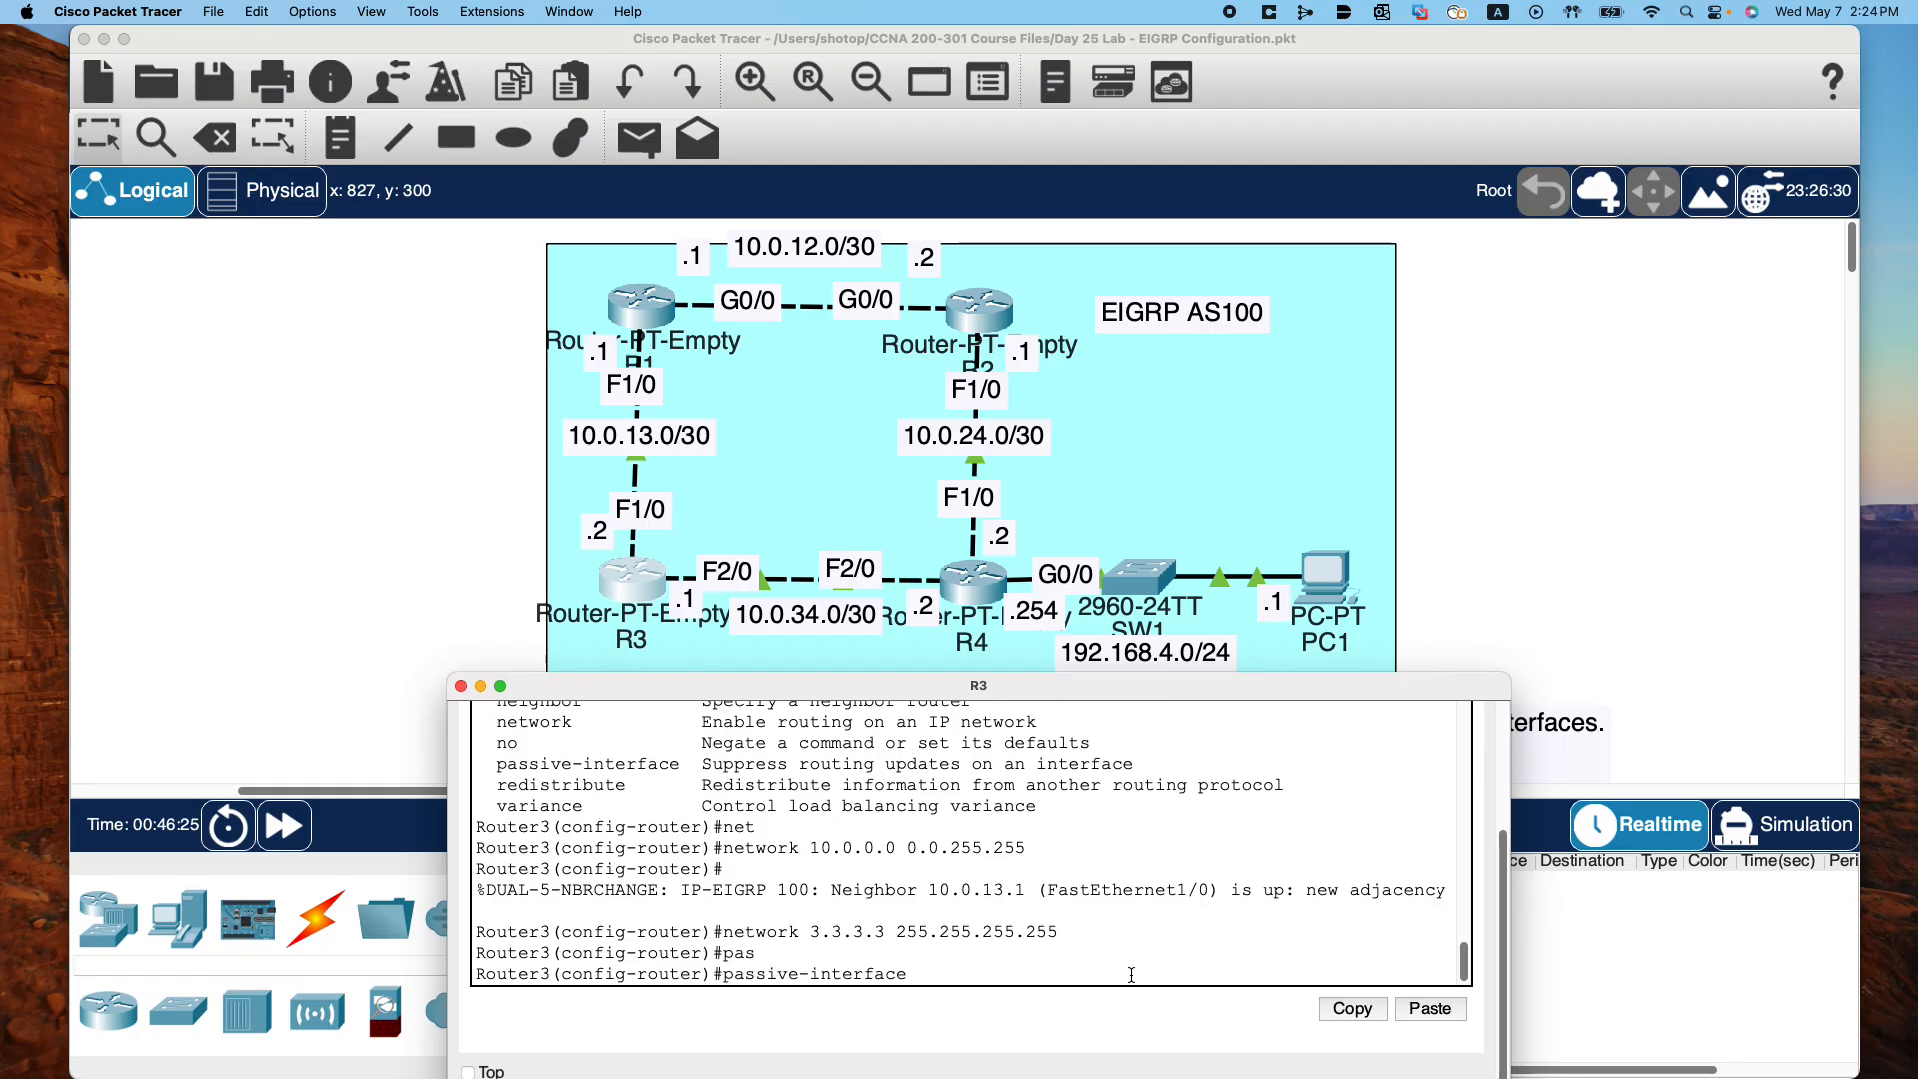
{"action": "type", "text": "lo"}
{"action": "key", "text": "Tab"}
{"action": "type", "text": "3"}
{"action": "key", "text": "Return"}
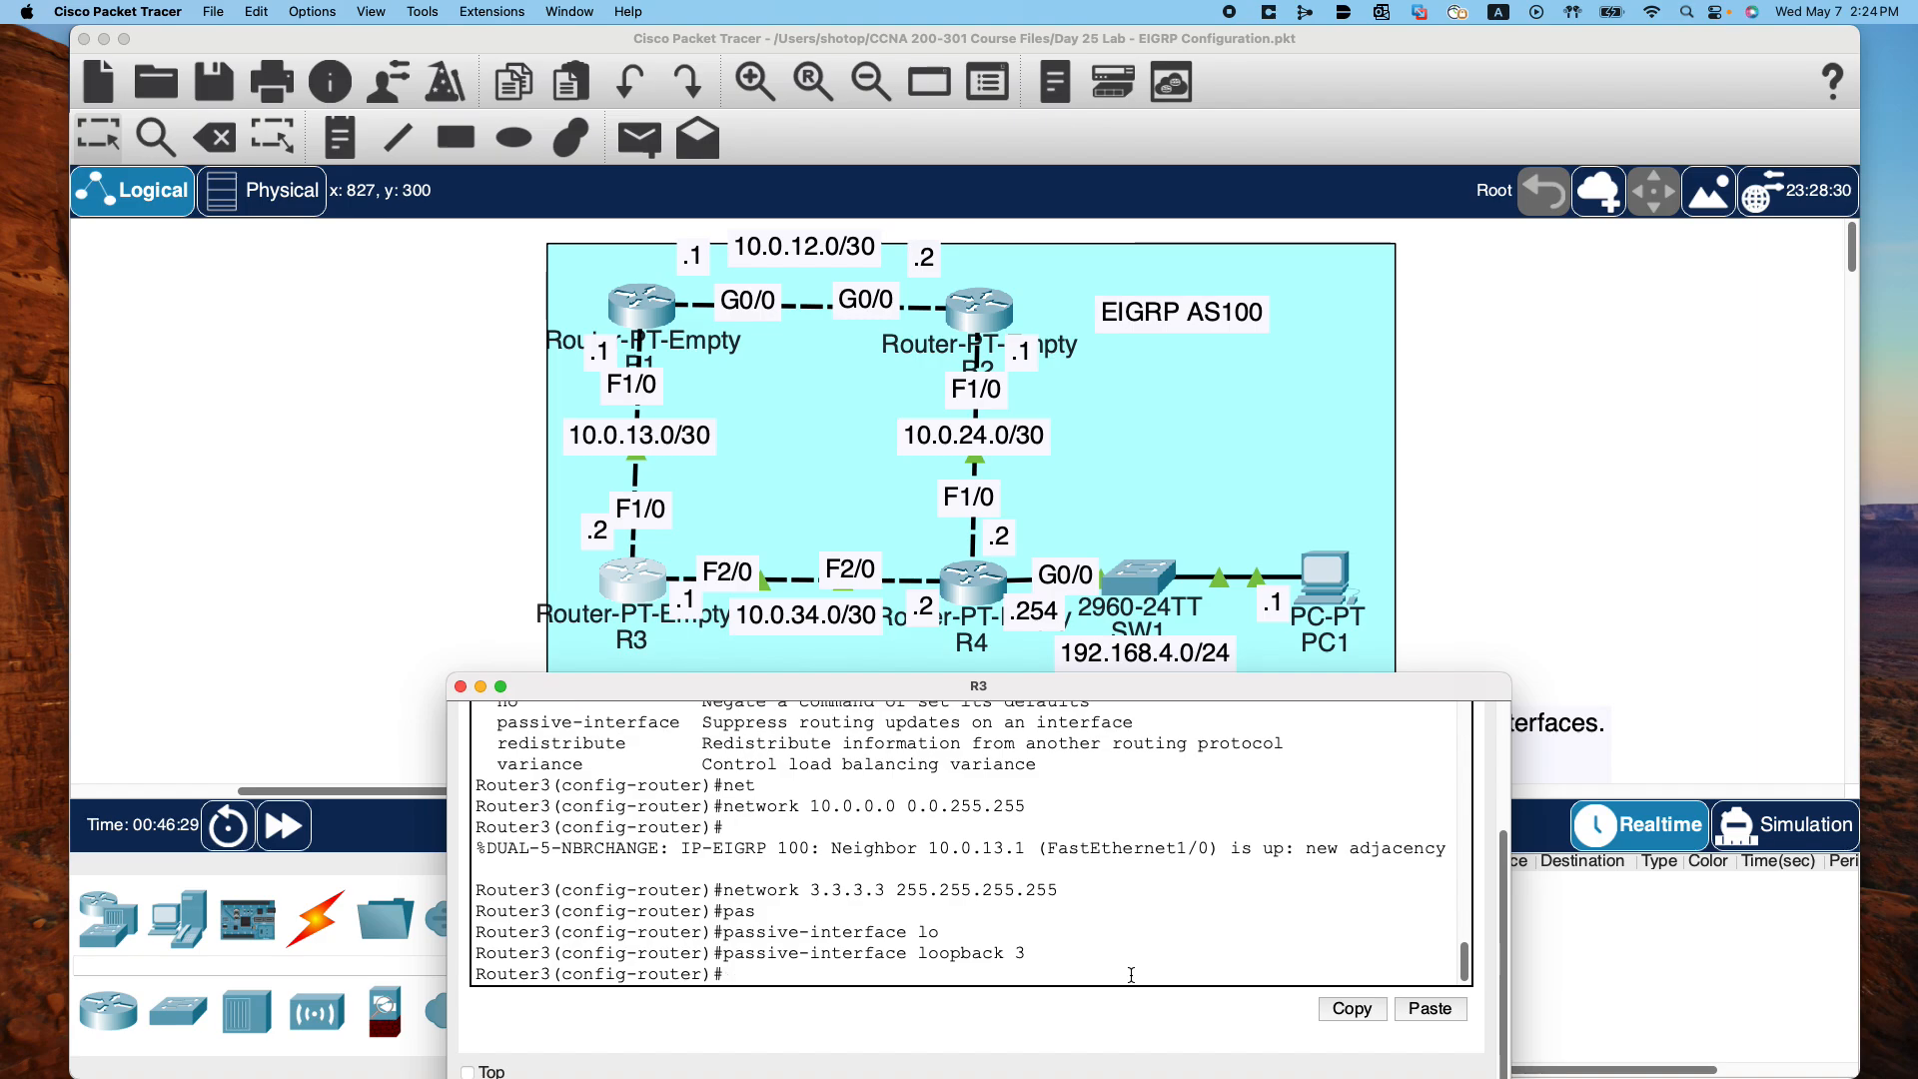
Leave router and global configuration modes on Router3 to return to privileged EXEC mode
{"action": "type", "text": "exit"}
{"action": "key", "text": "Return"}
{"action": "type", "text": "exit"}
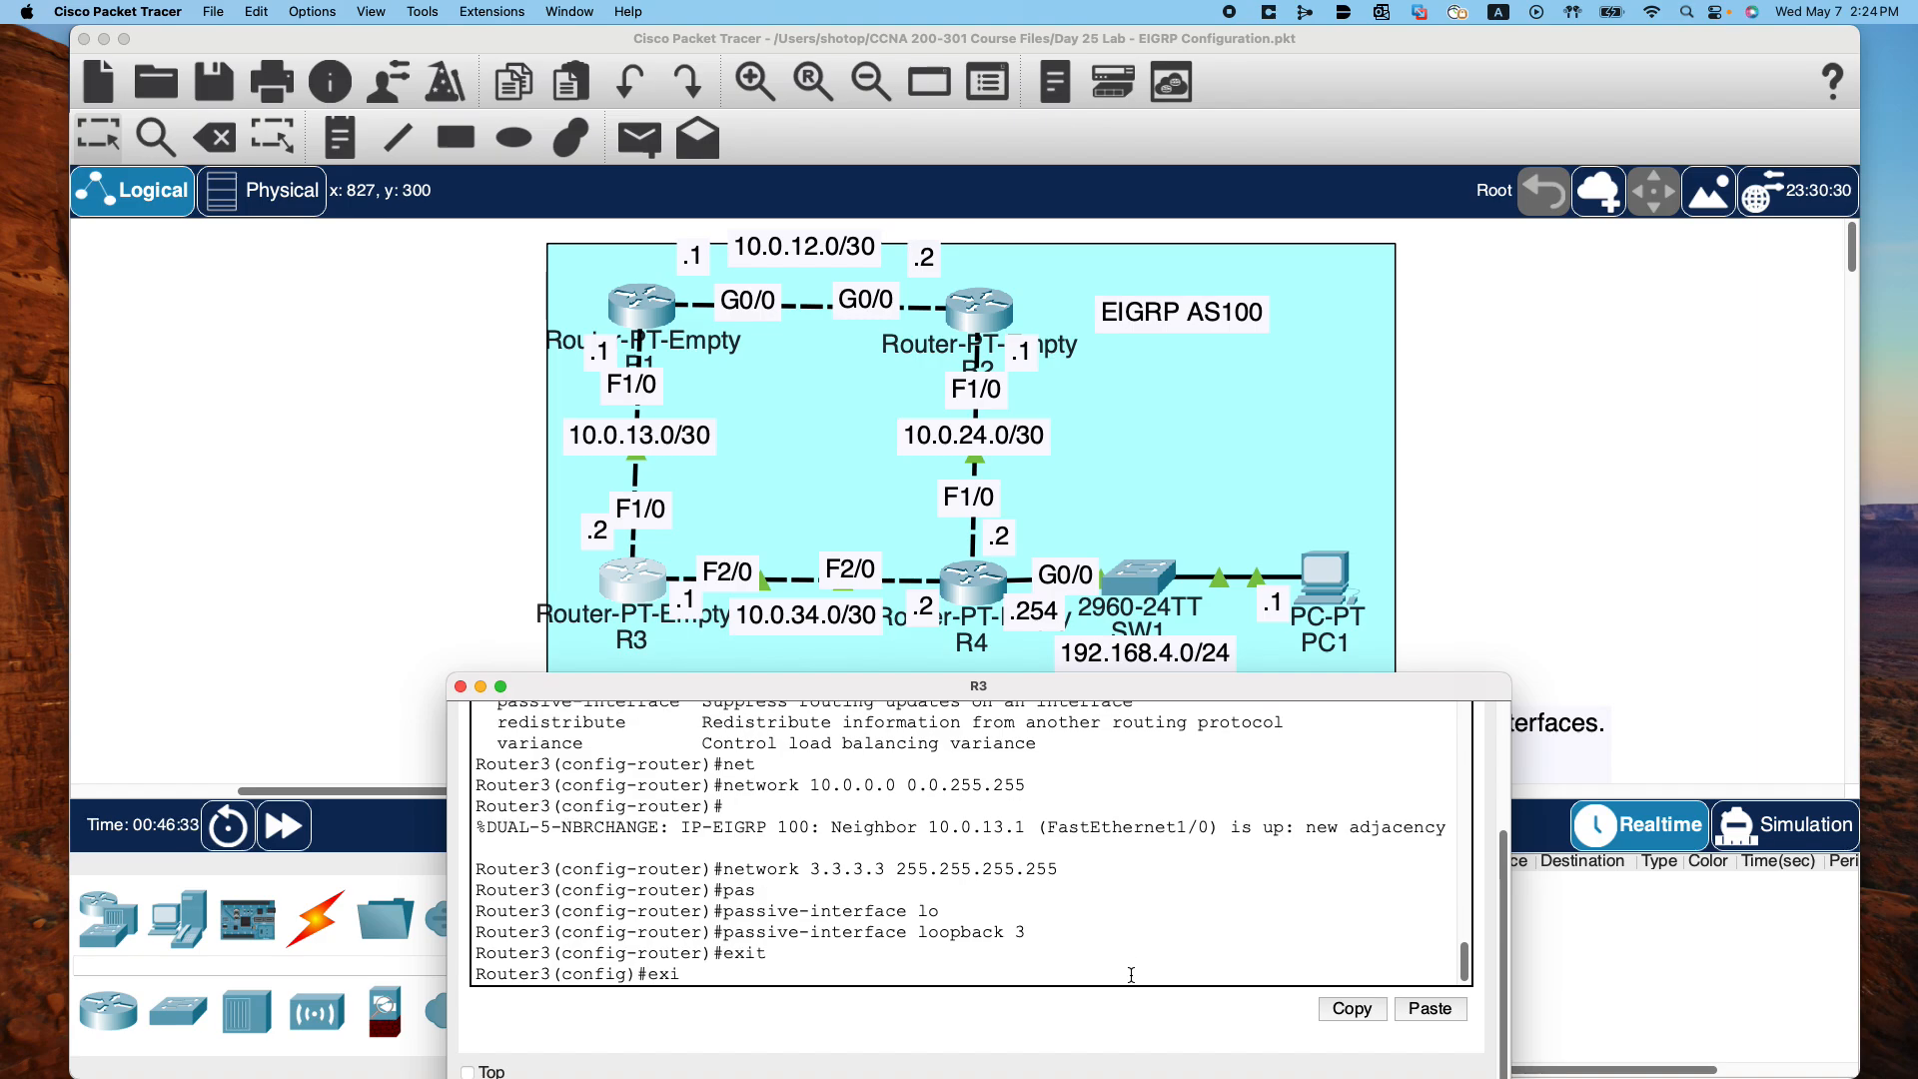
{"action": "key", "text": "Return"}
{"action": "key", "text": "Return"}
List the show ip eigrp options on Router3 and display its EIGRP interfaces
{"action": "type", "text": "show "}
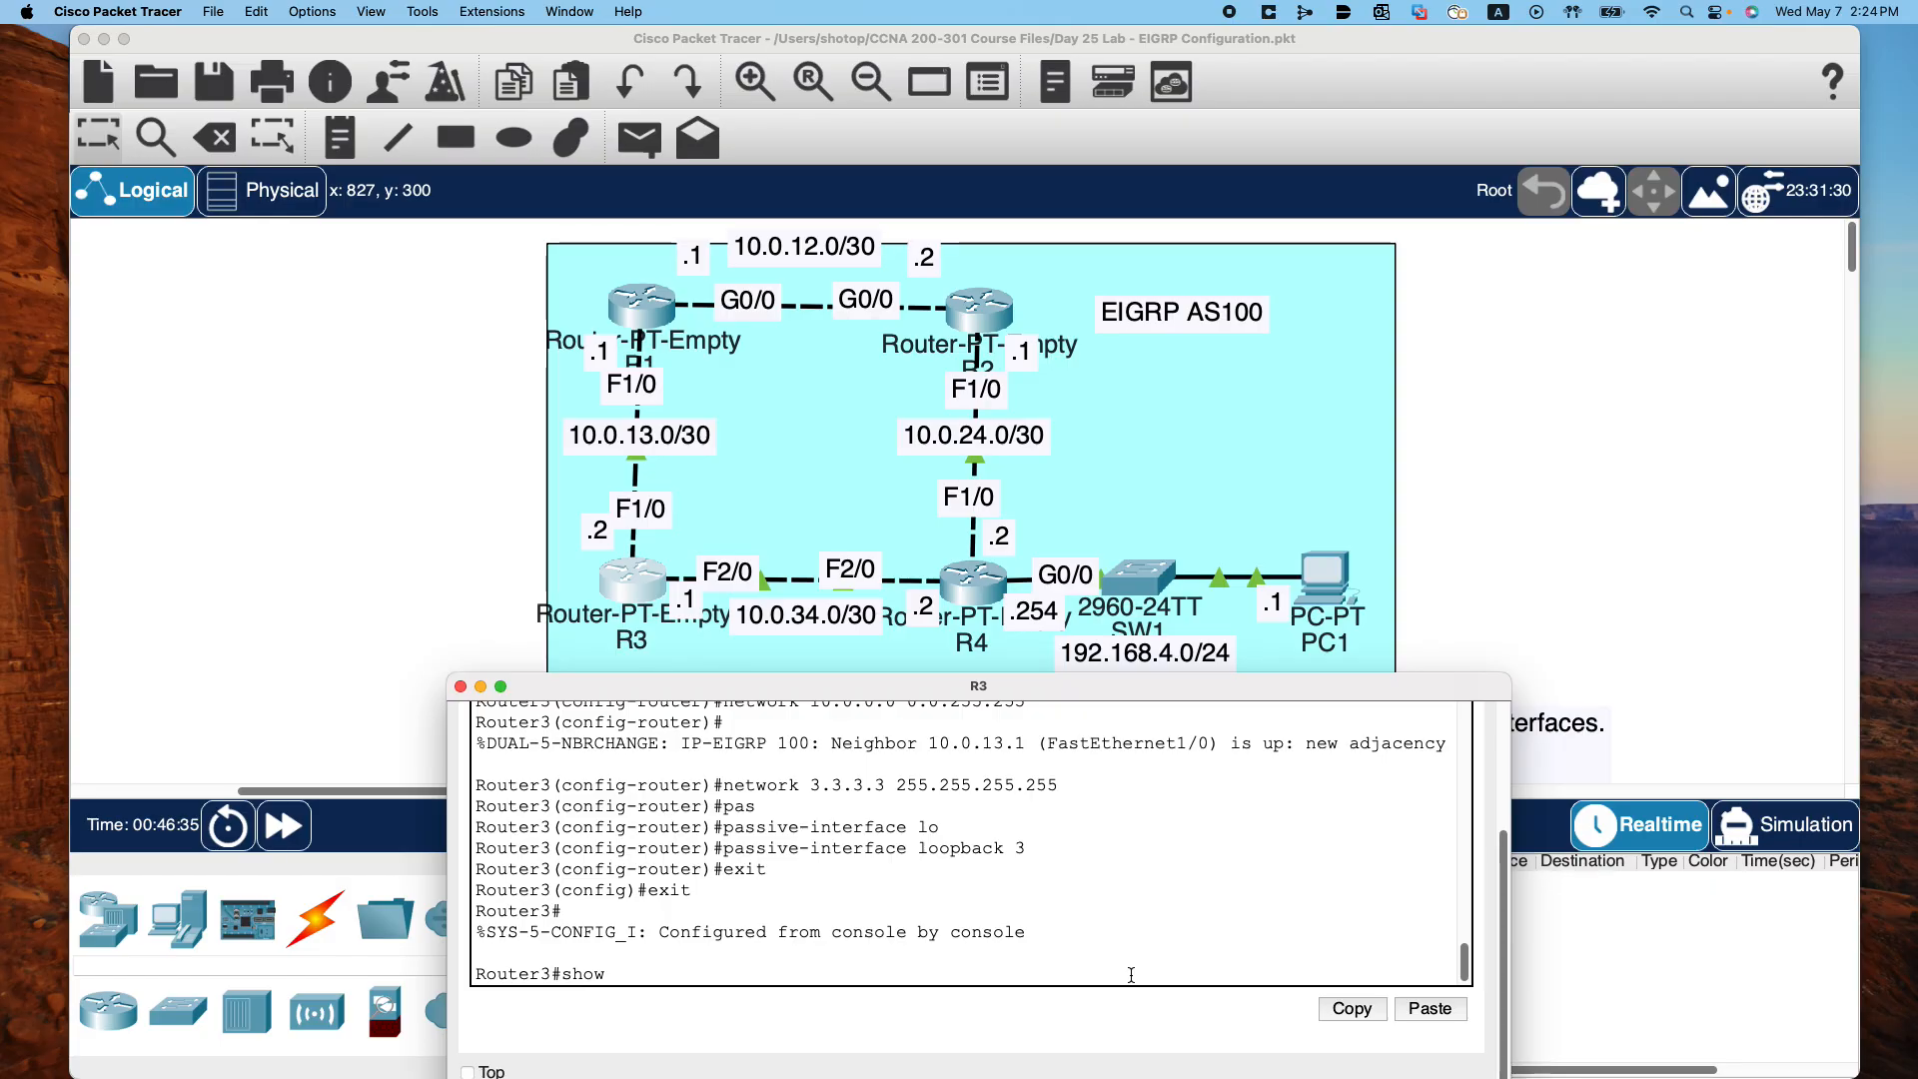
{"action": "type", "text": "ip eoi"}
{"action": "key", "text": "Tab"}
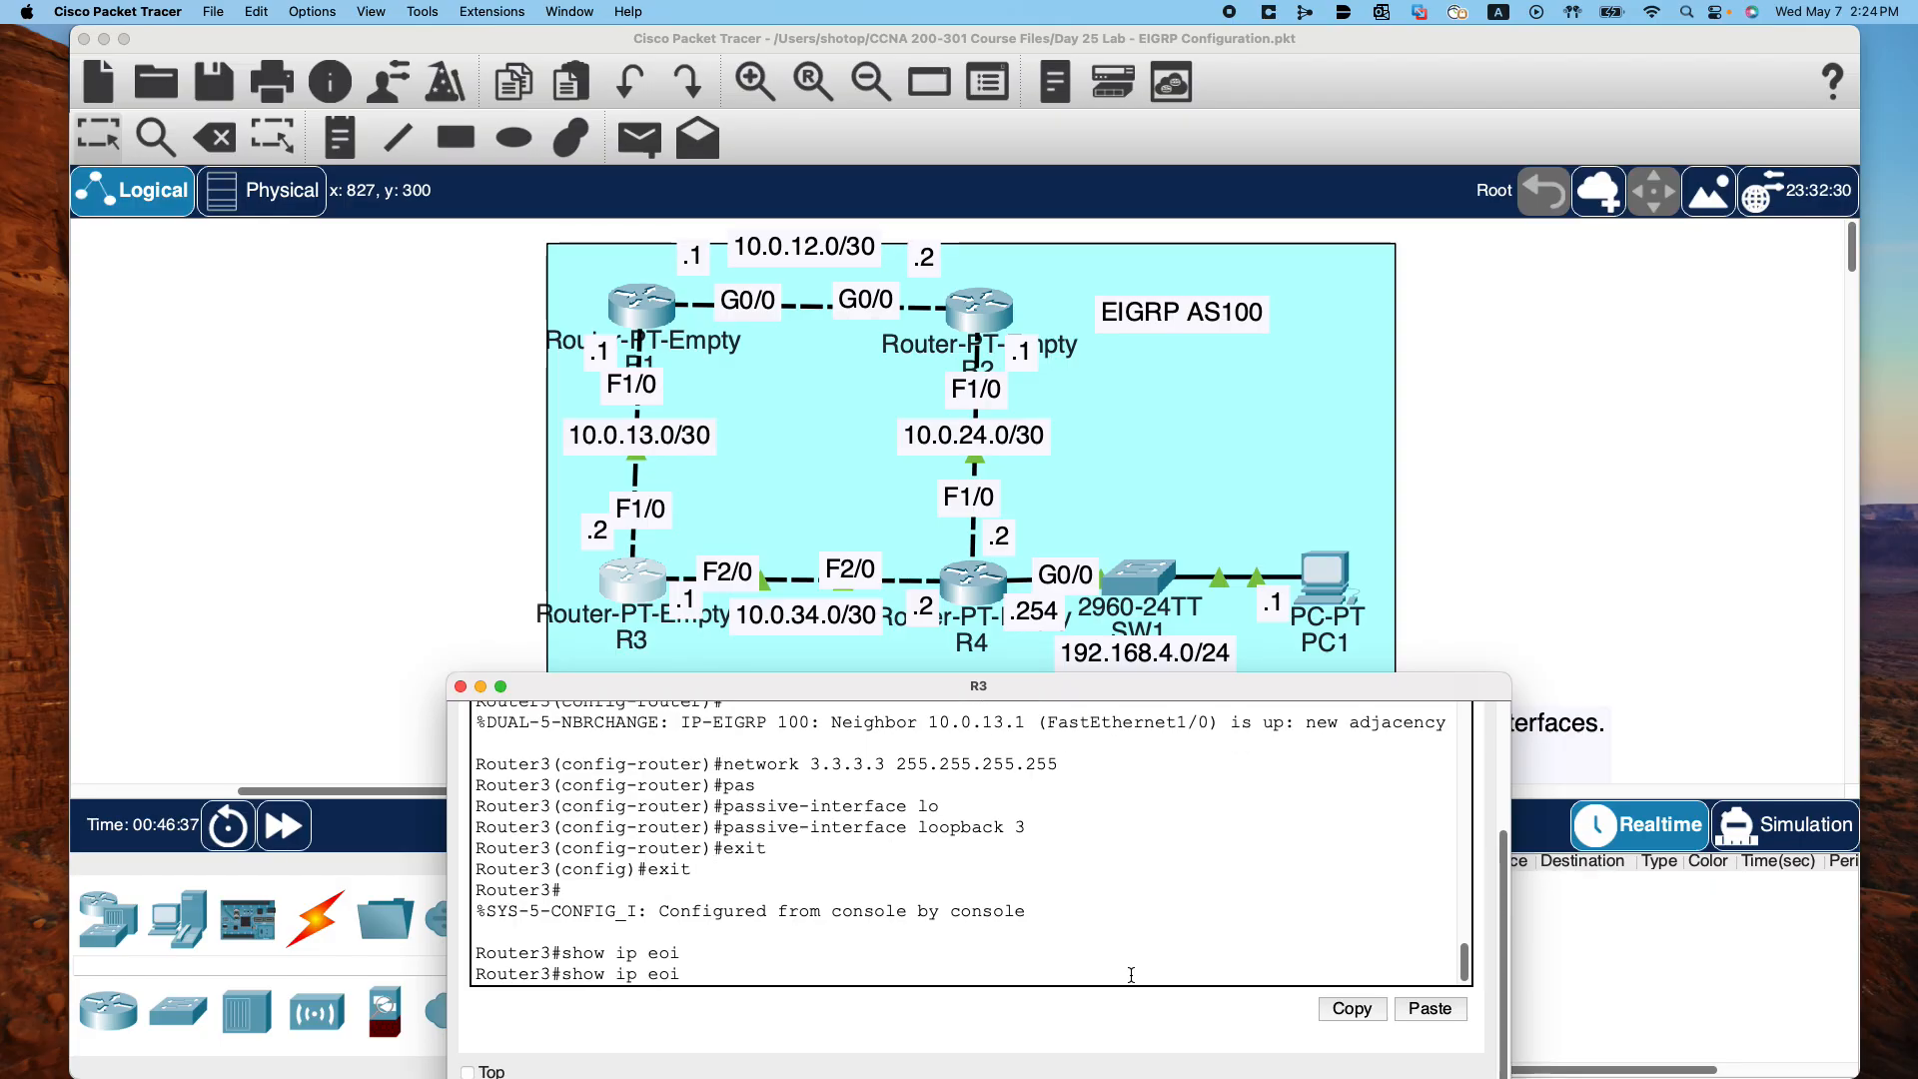
{"action": "key", "text": "BackSpace"}
{"action": "key", "text": "BackSpace"}
{"action": "type", "text": "i"}
{"action": "key", "text": "Tab"}
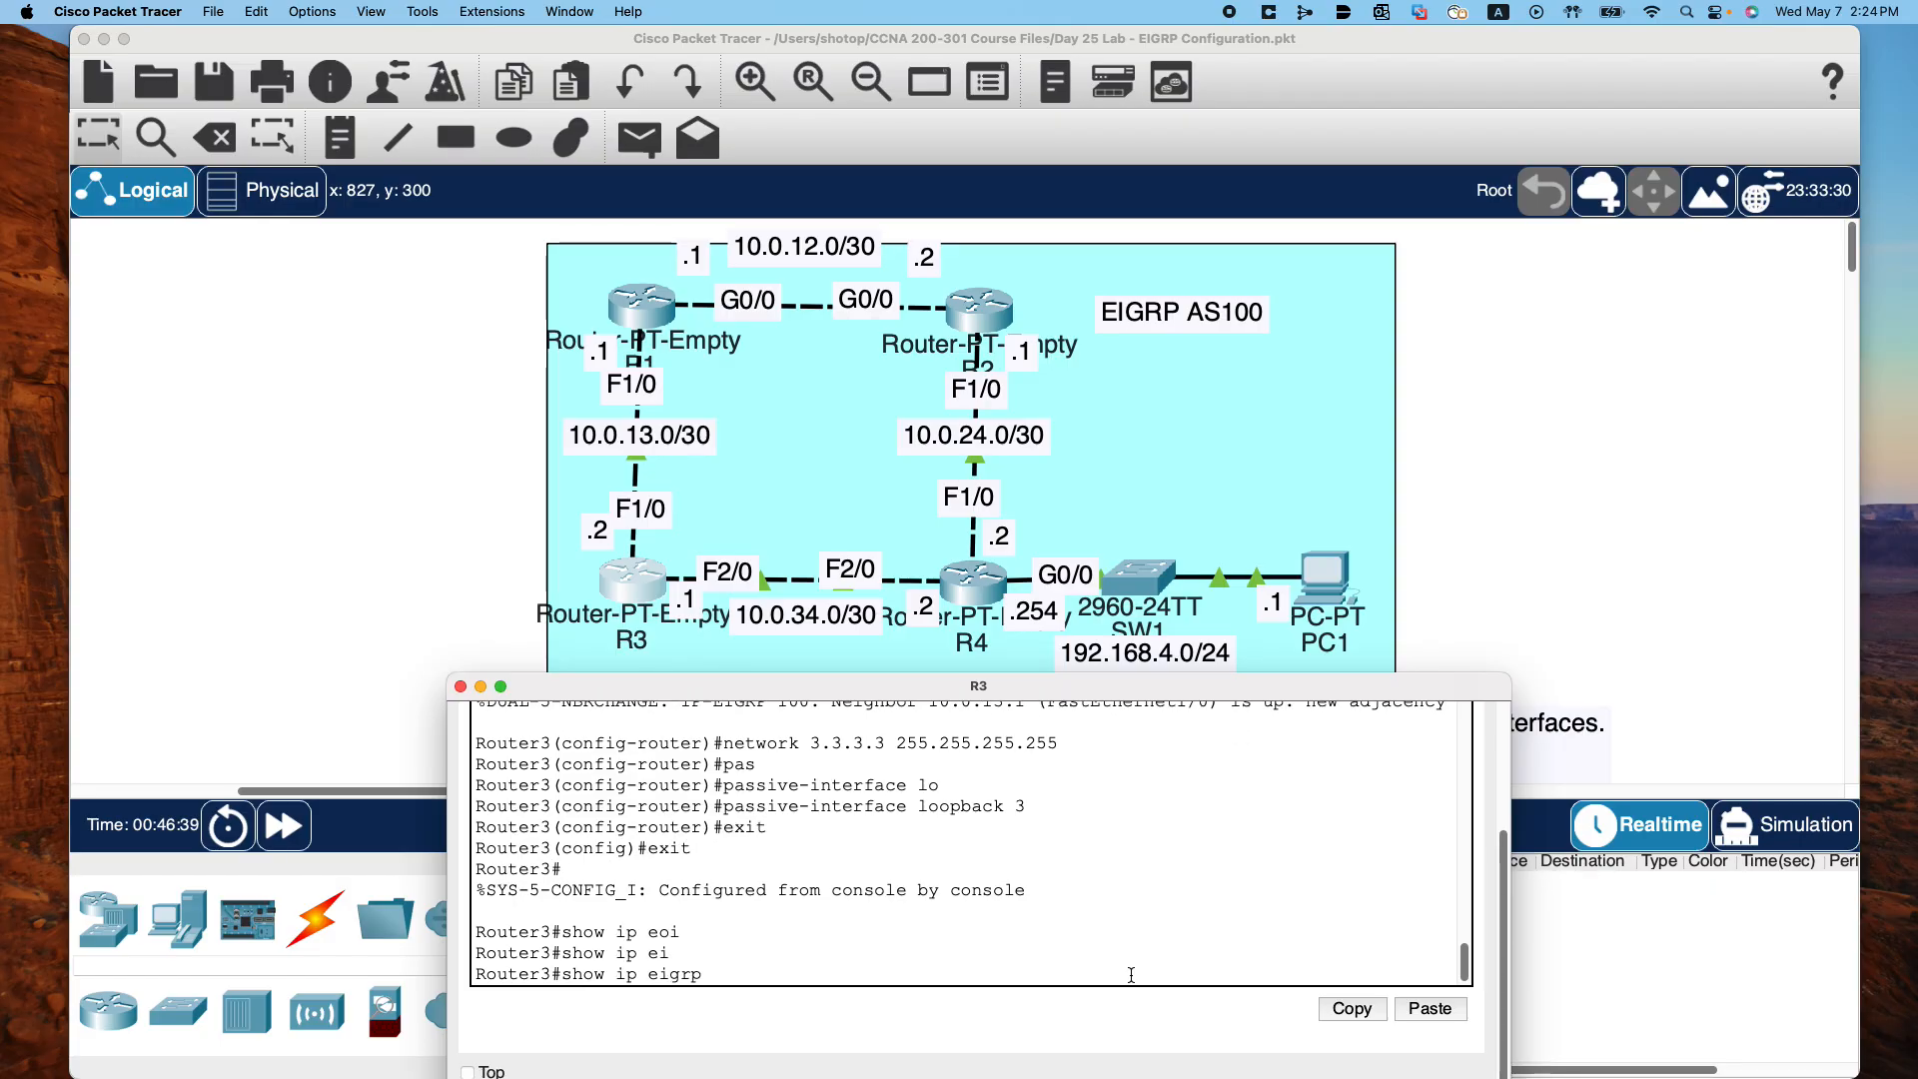
{"action": "type", "text": "?"}
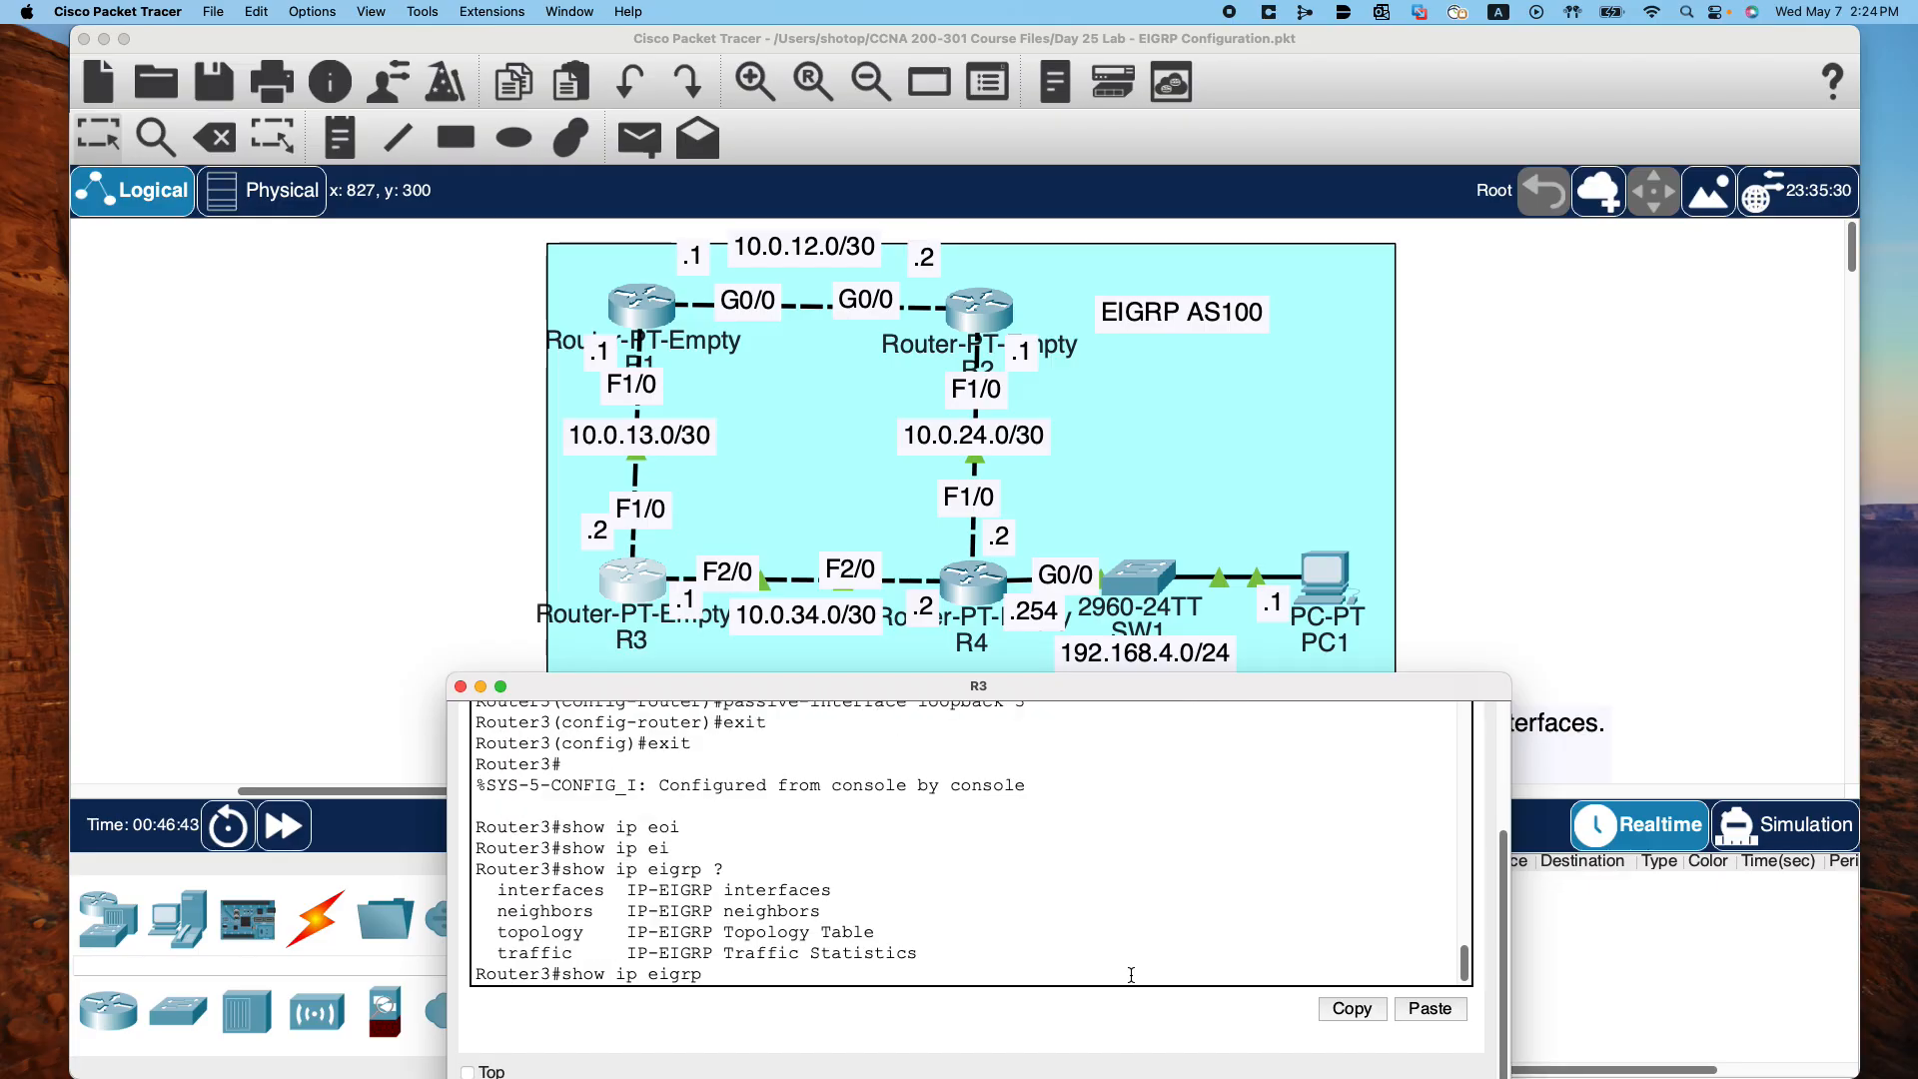
{"action": "type", "text": "inter"}
{"action": "key", "text": "Tab"}
{"action": "key", "text": "Return"}
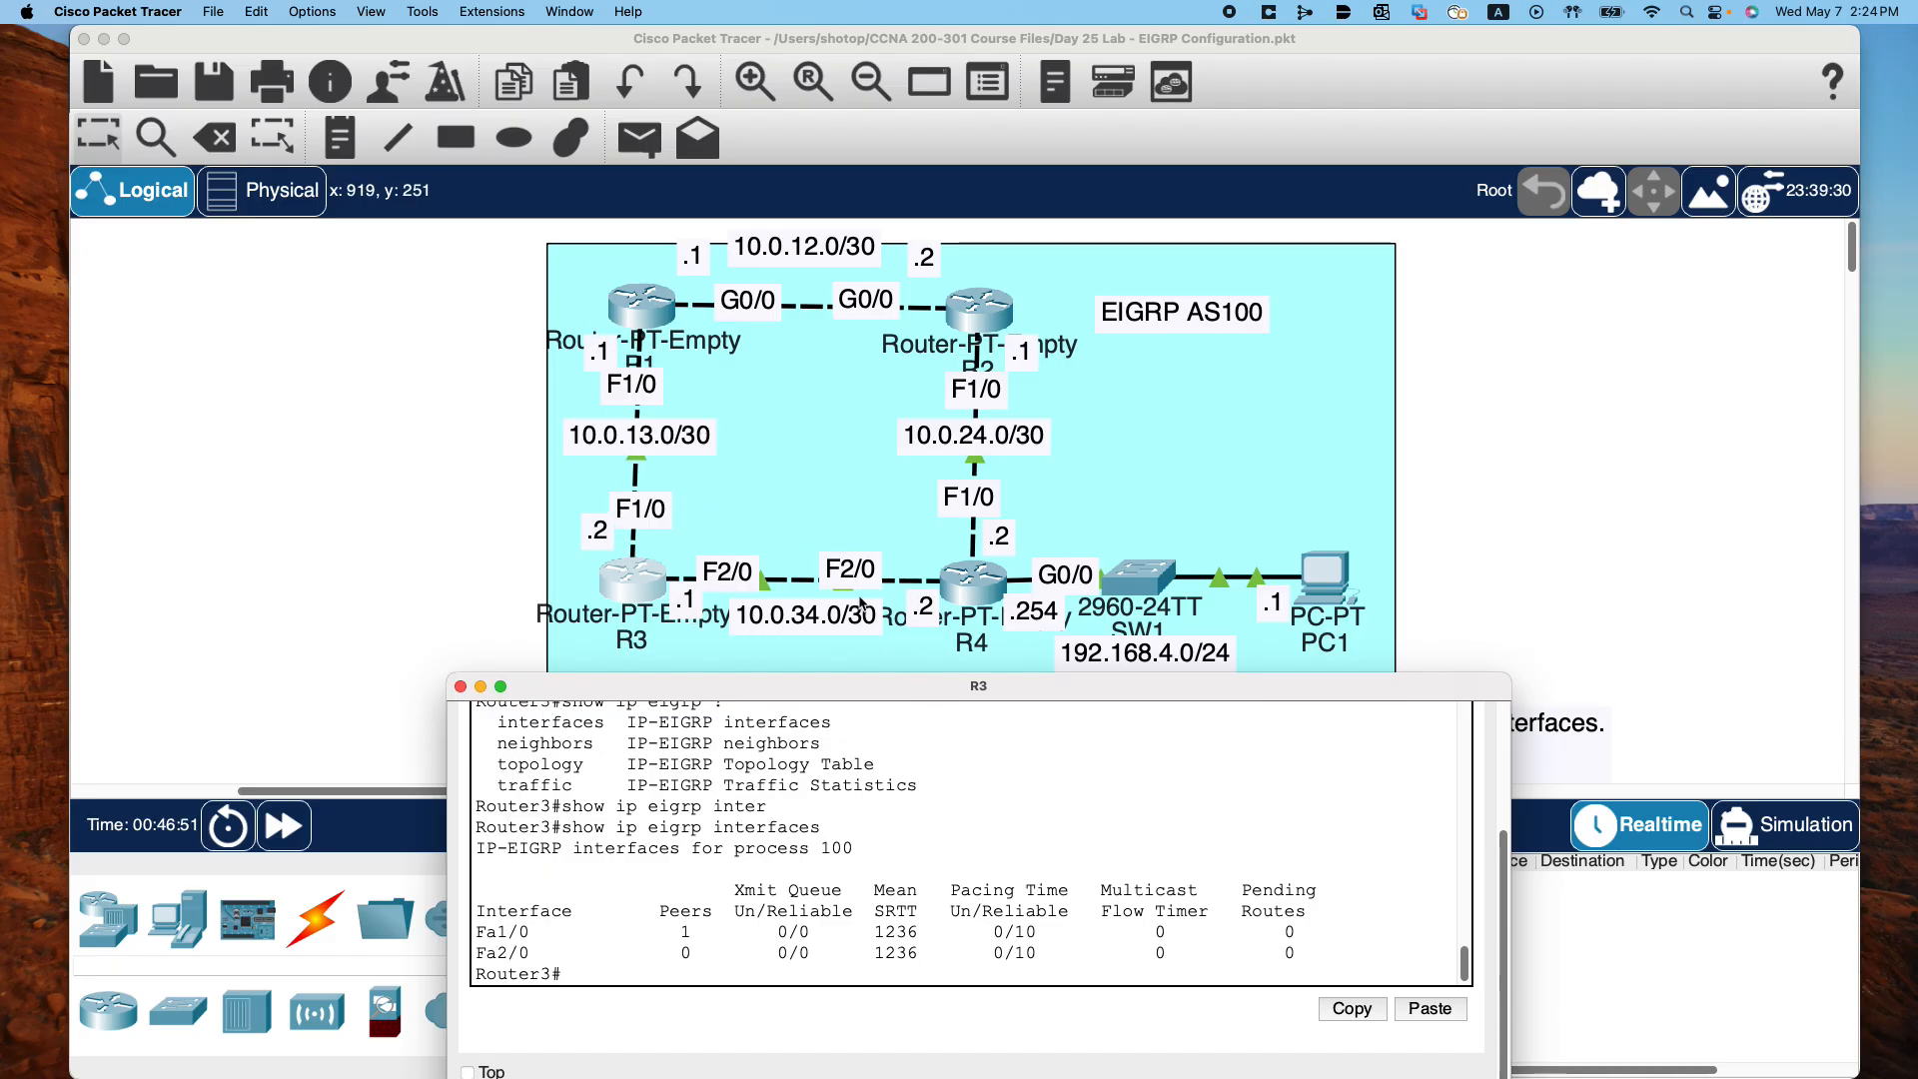
Close Router3's console, open Router4's command line and enter global configuration mode
{"action": "left_click", "coordinate": [461, 686]}
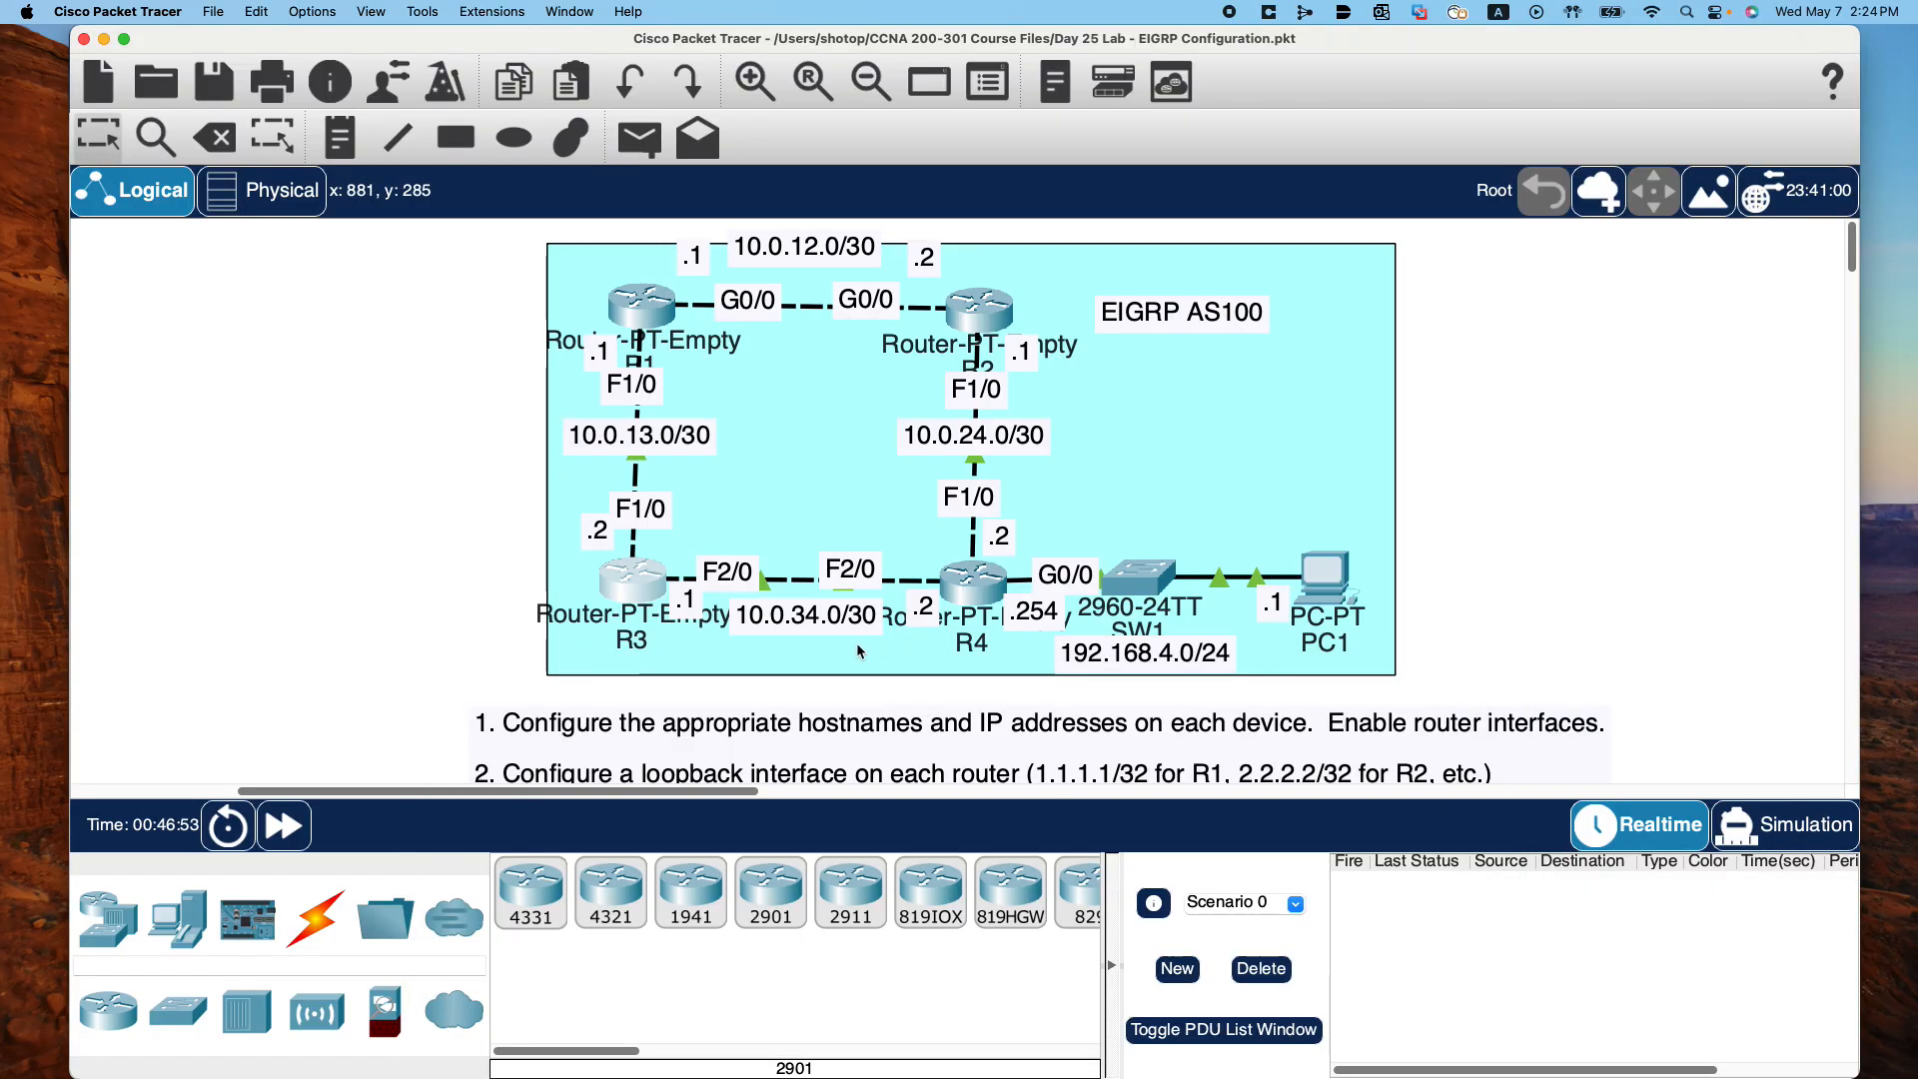
{"action": "left_click", "coordinate": [979, 588]}
{"action": "key", "text": "Return"}
{"action": "key", "text": "Return"}
{"action": "key", "text": "Return"}
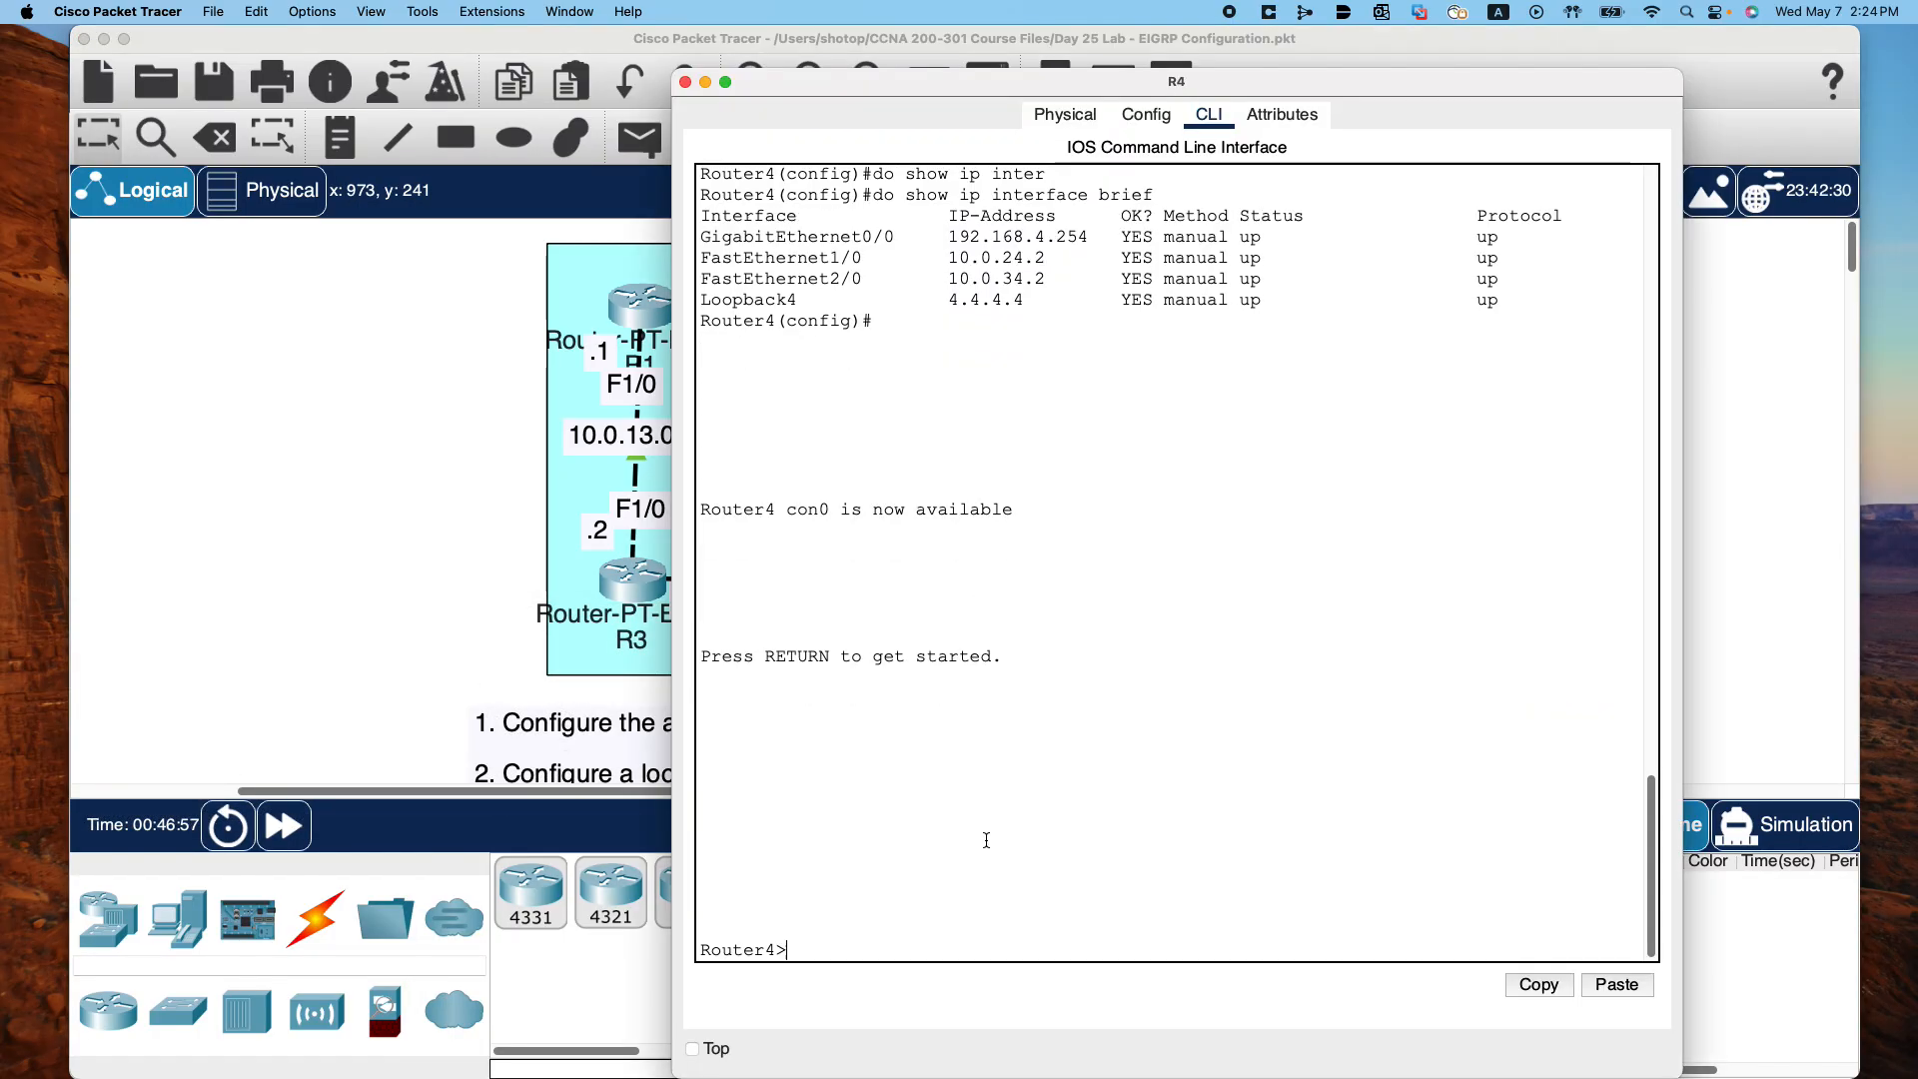
{"action": "type", "text": "en"}
{"action": "key", "text": "Return"}
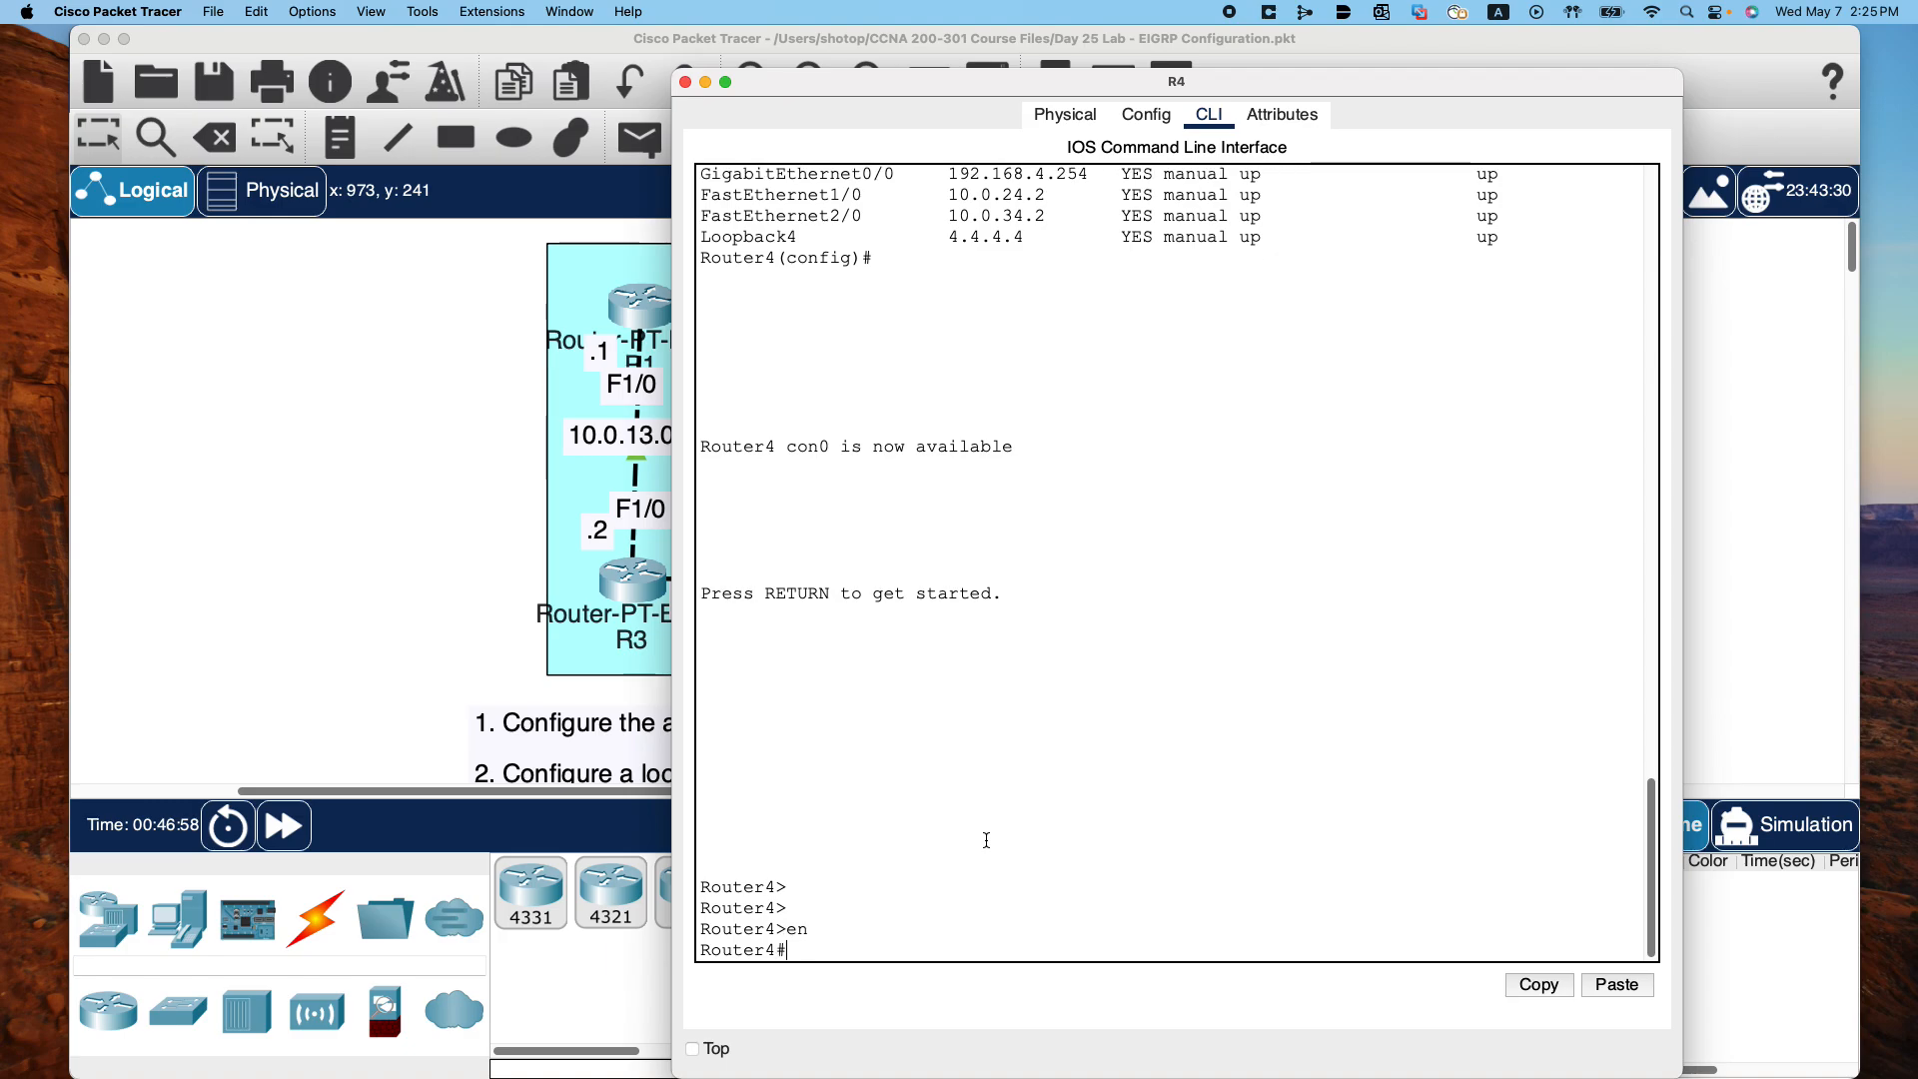
{"action": "type", "text": "conf t"}
{"action": "key", "text": "Return"}
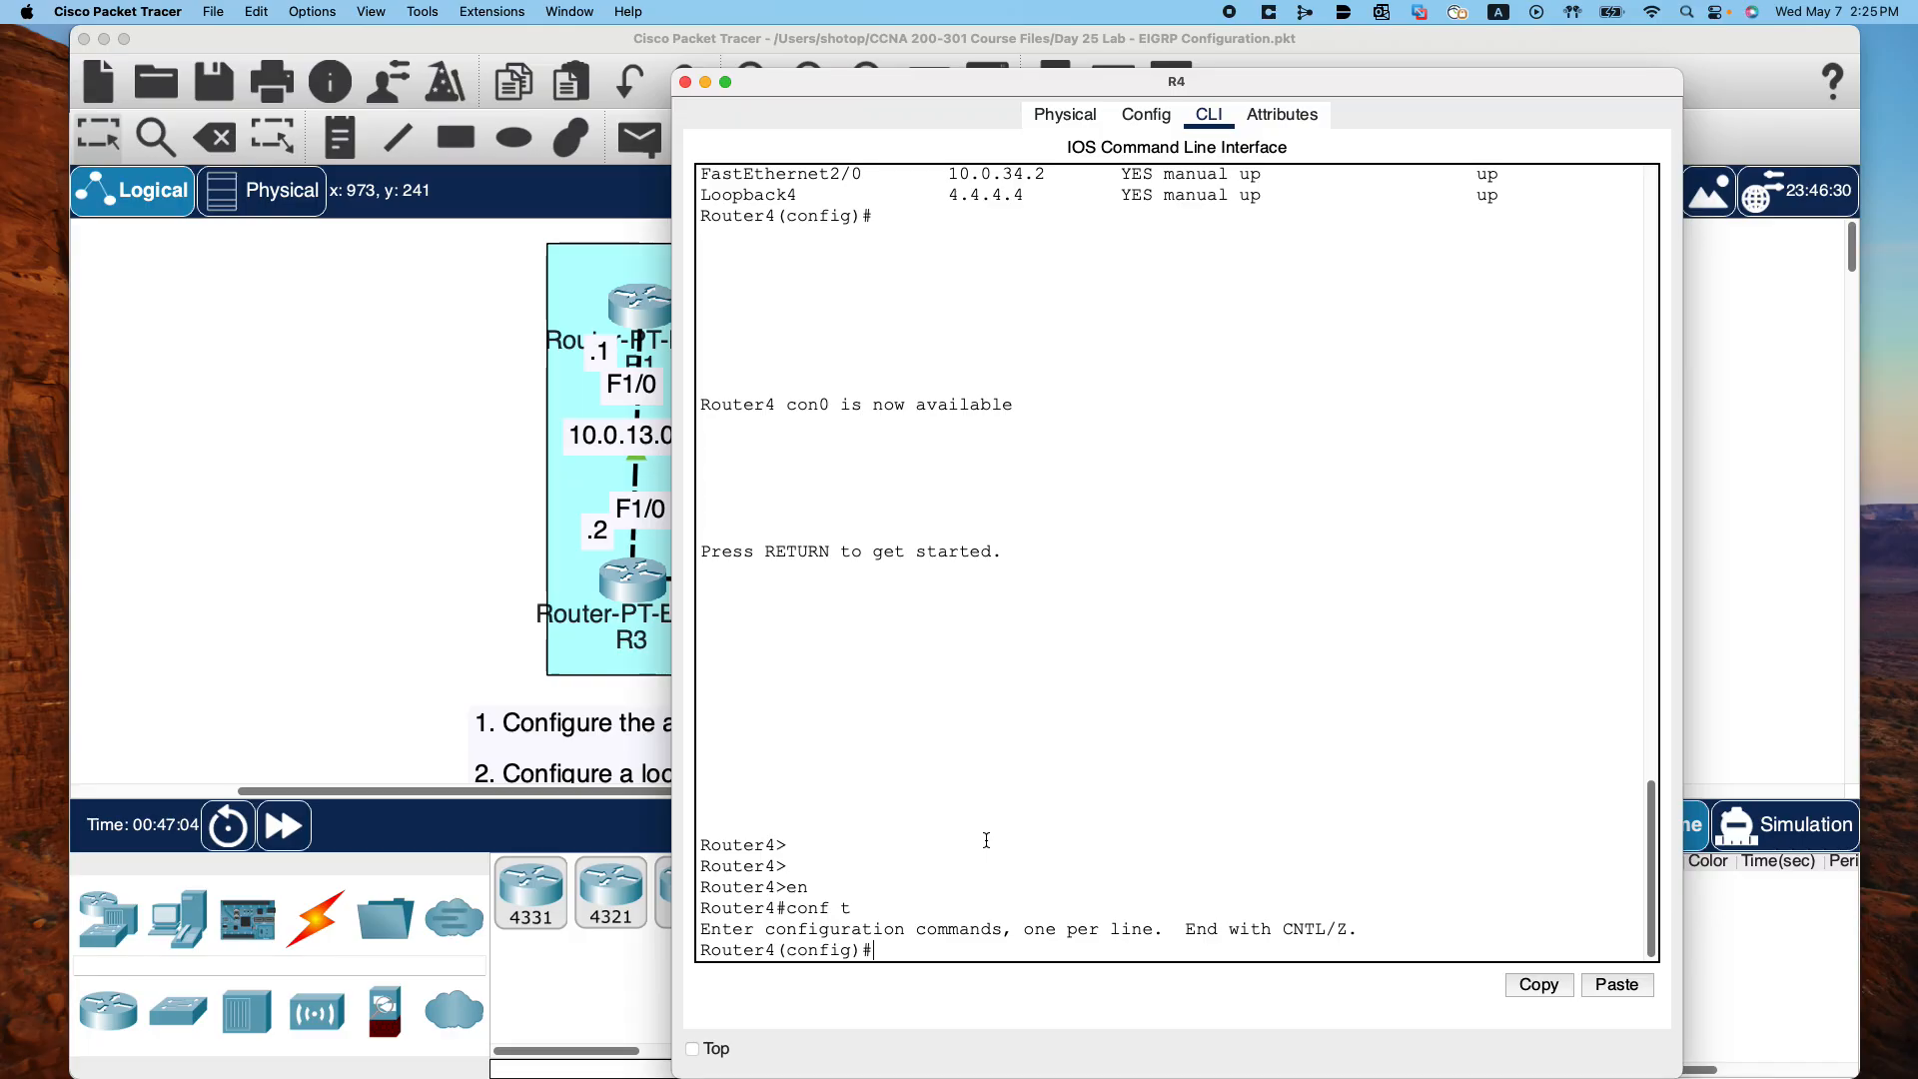
Start EIGRP with autonomous system number 100 on Router4 and list the available router configuration commands
{"action": "type", "text": "rou"}
{"action": "key", "text": "Tab"}
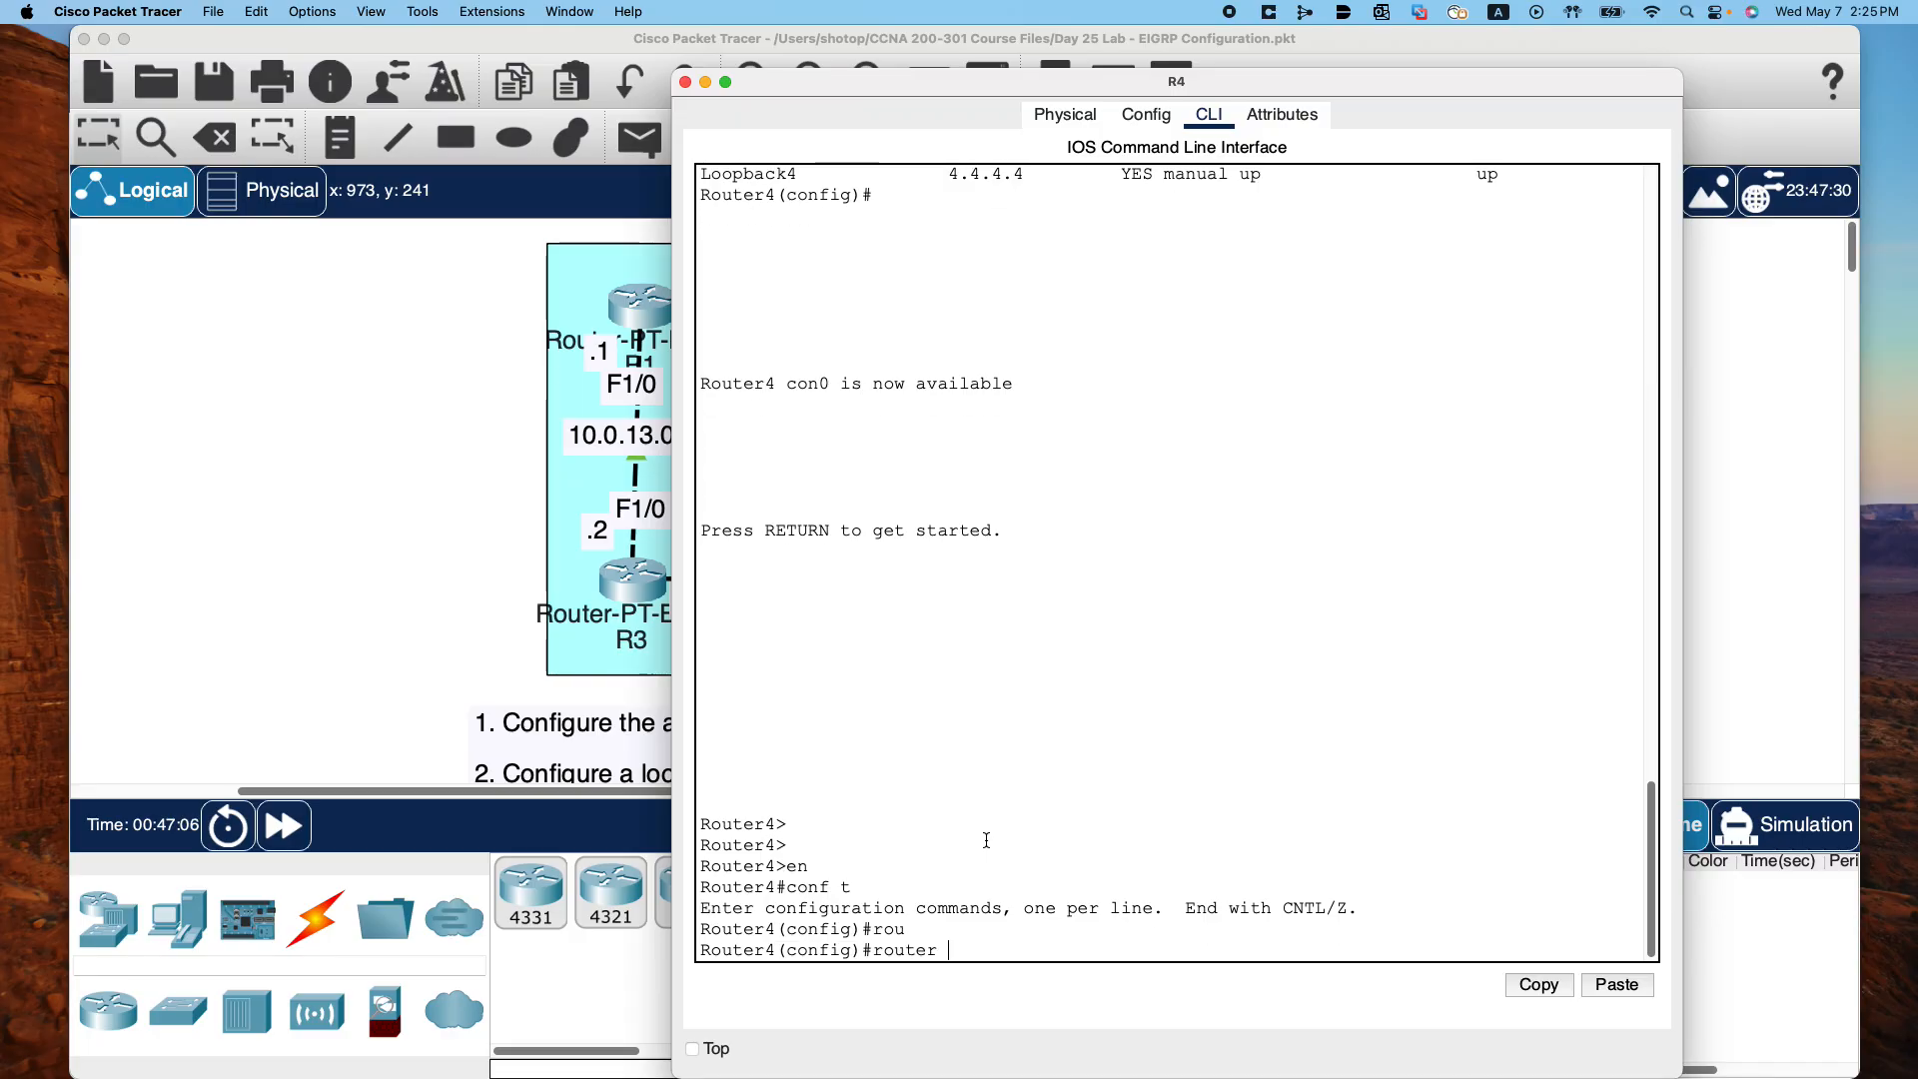
{"action": "type", "text": "ter ei"}
{"action": "key", "text": "Tab"}
{"action": "type", "text": "?"}
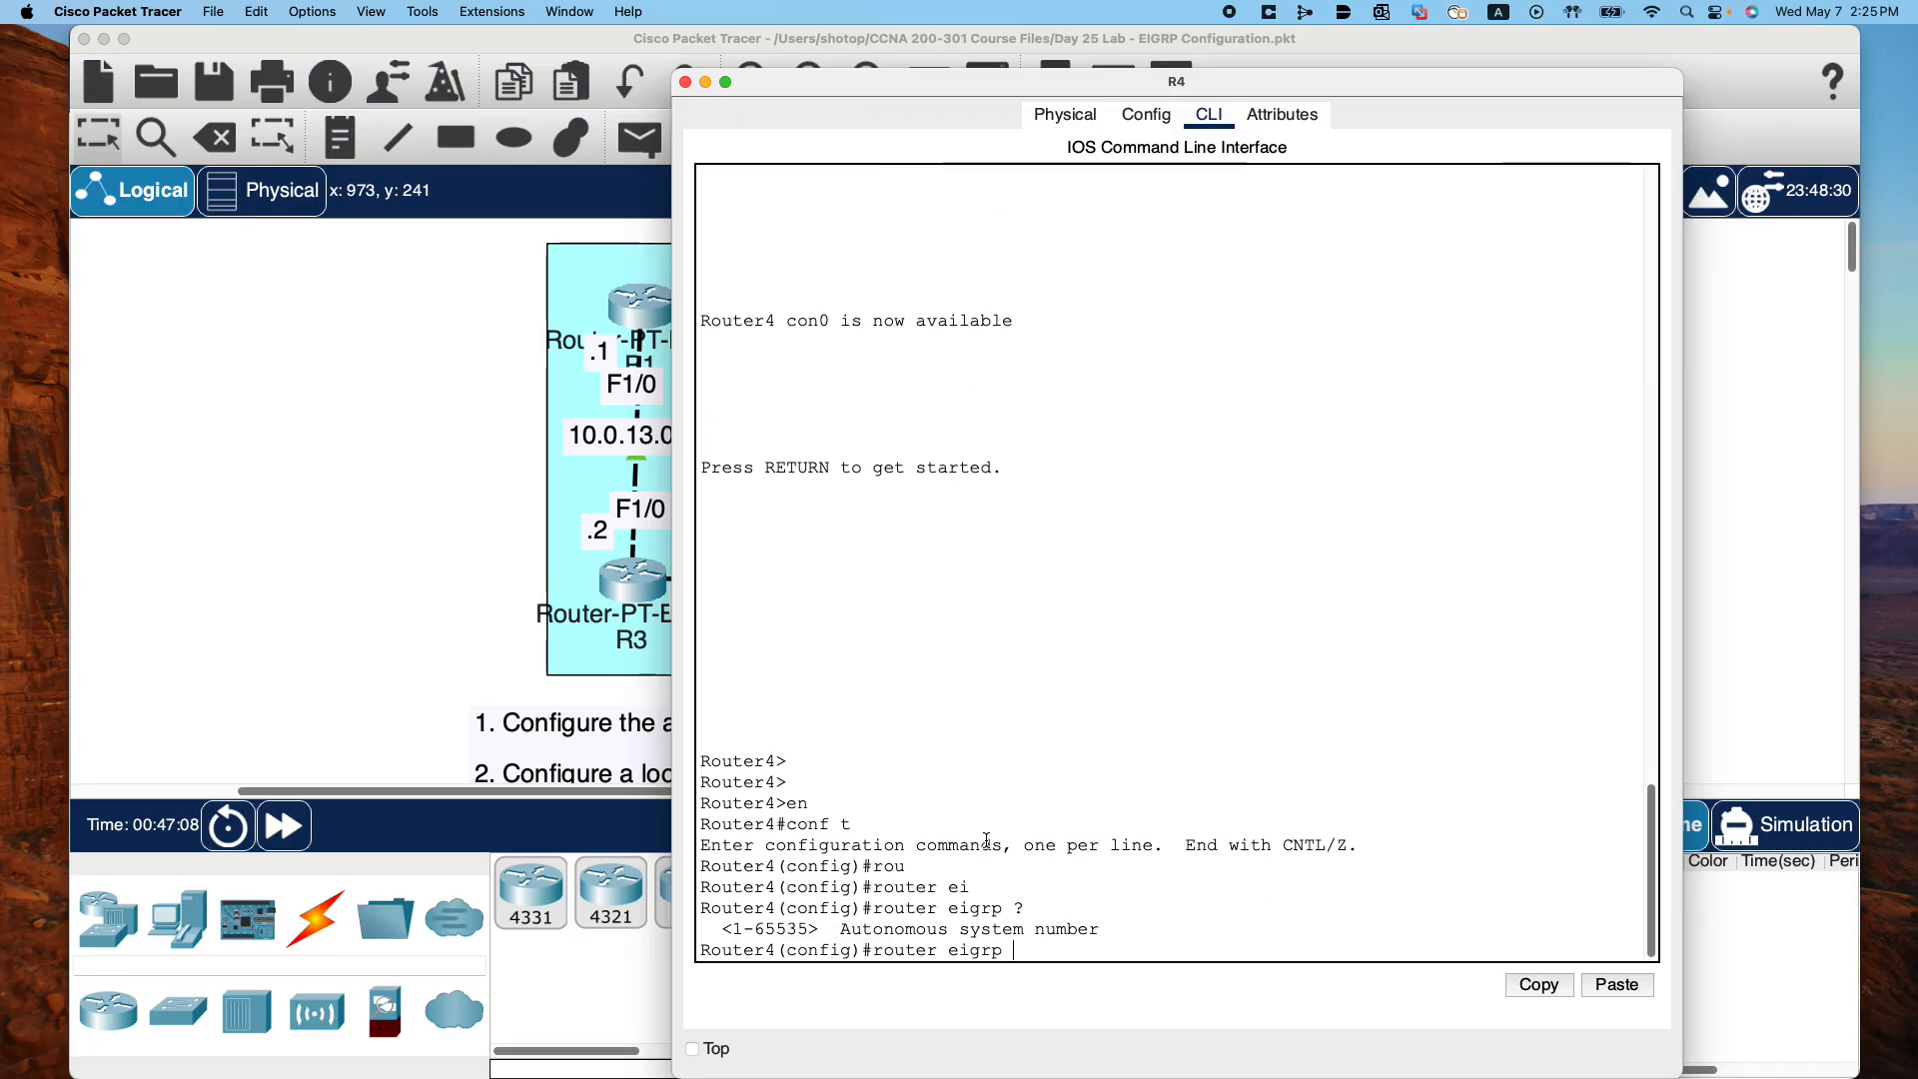
{"action": "type", "text": "100"}
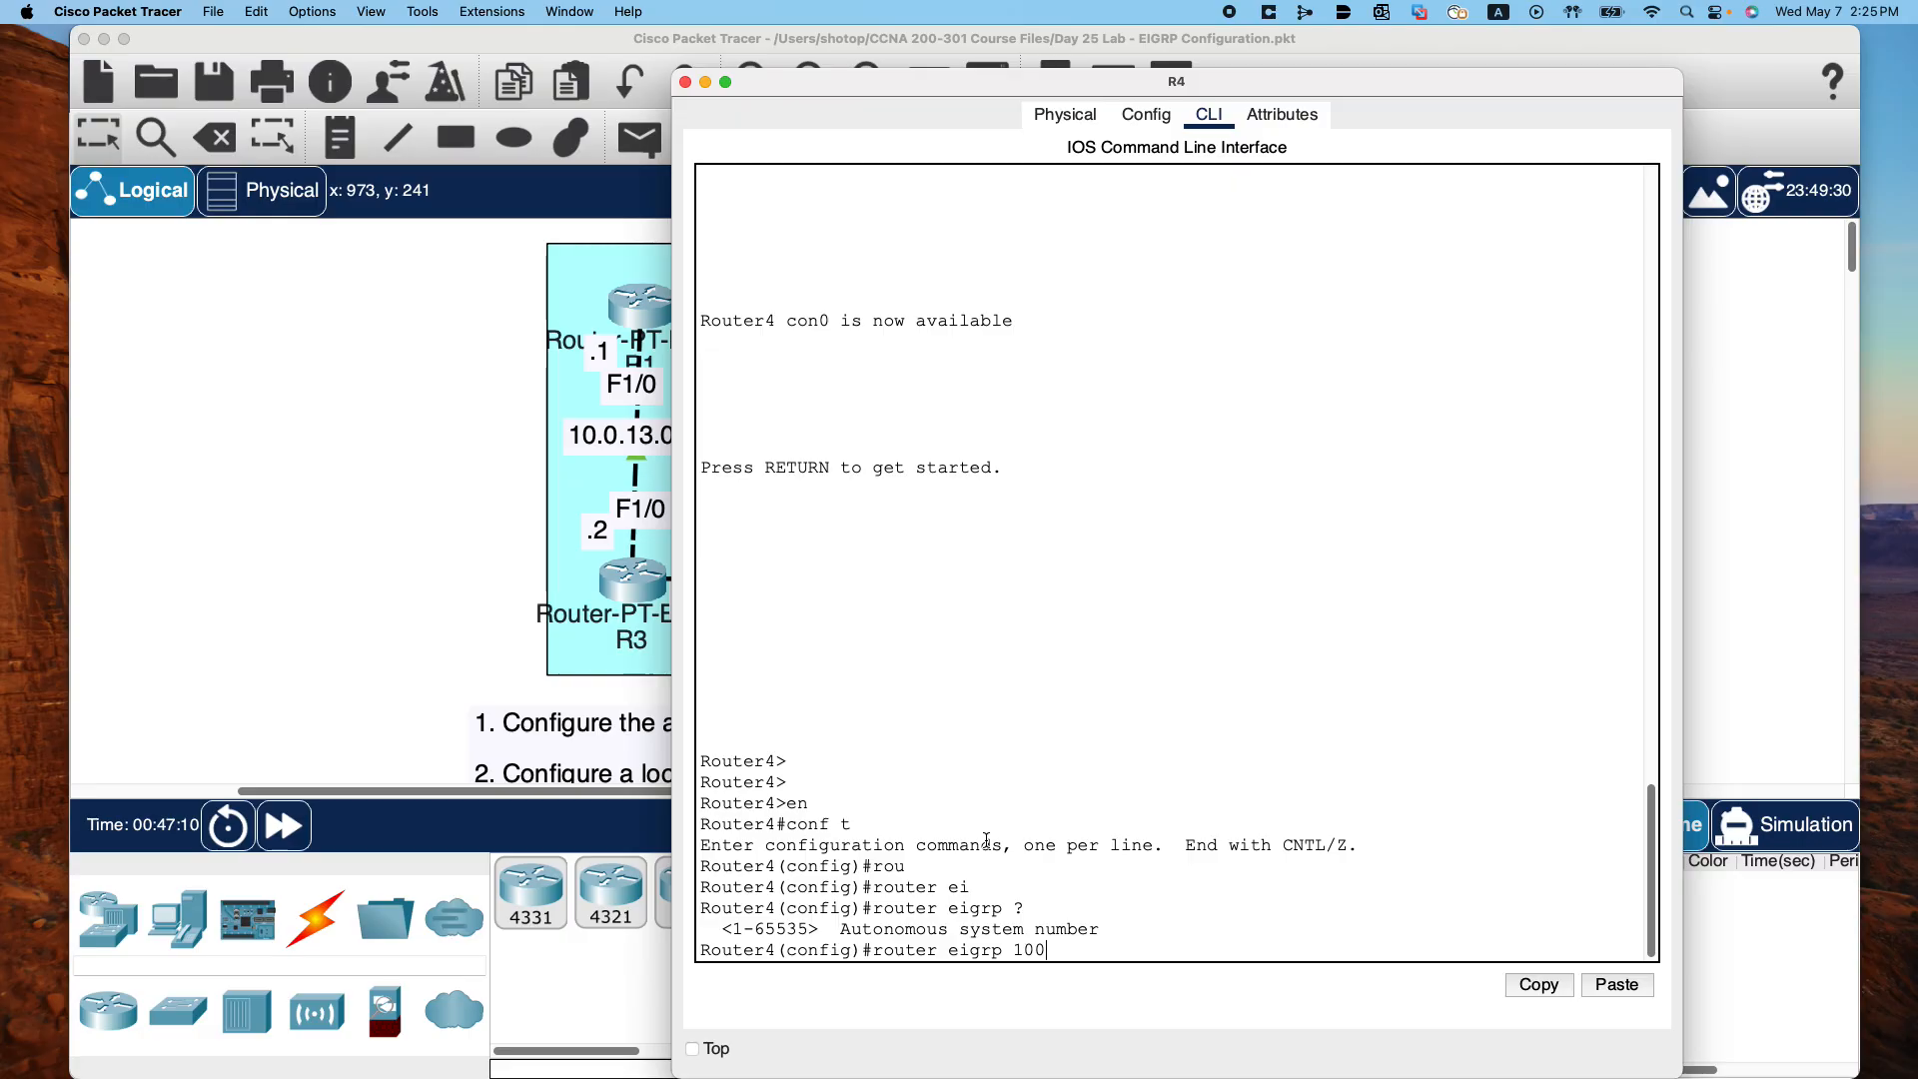
{"action": "key", "text": "Return"}
{"action": "type", "text": "?"}
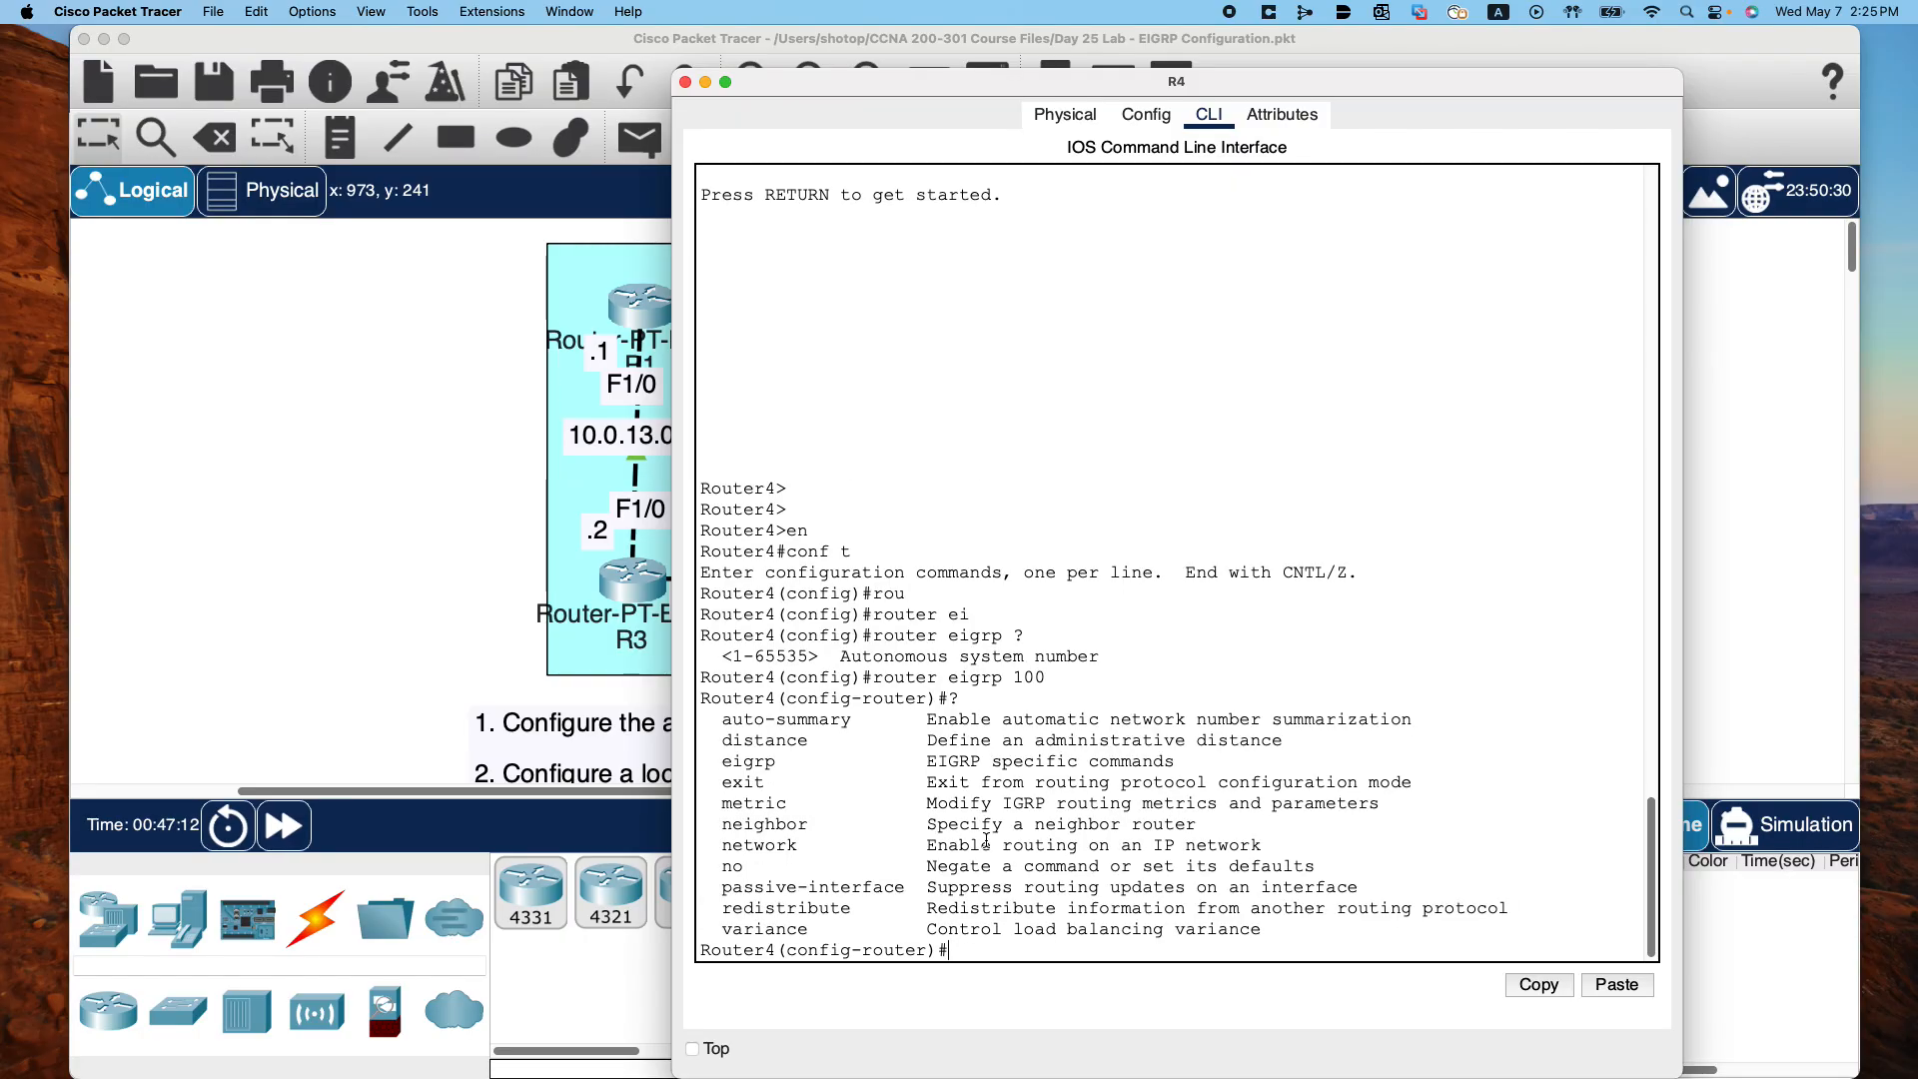
Disable automatic summarization for EIGRP 100 on Router4 with no auto-summary
{"action": "type", "text": "no au"}
{"action": "key", "text": "Tab"}
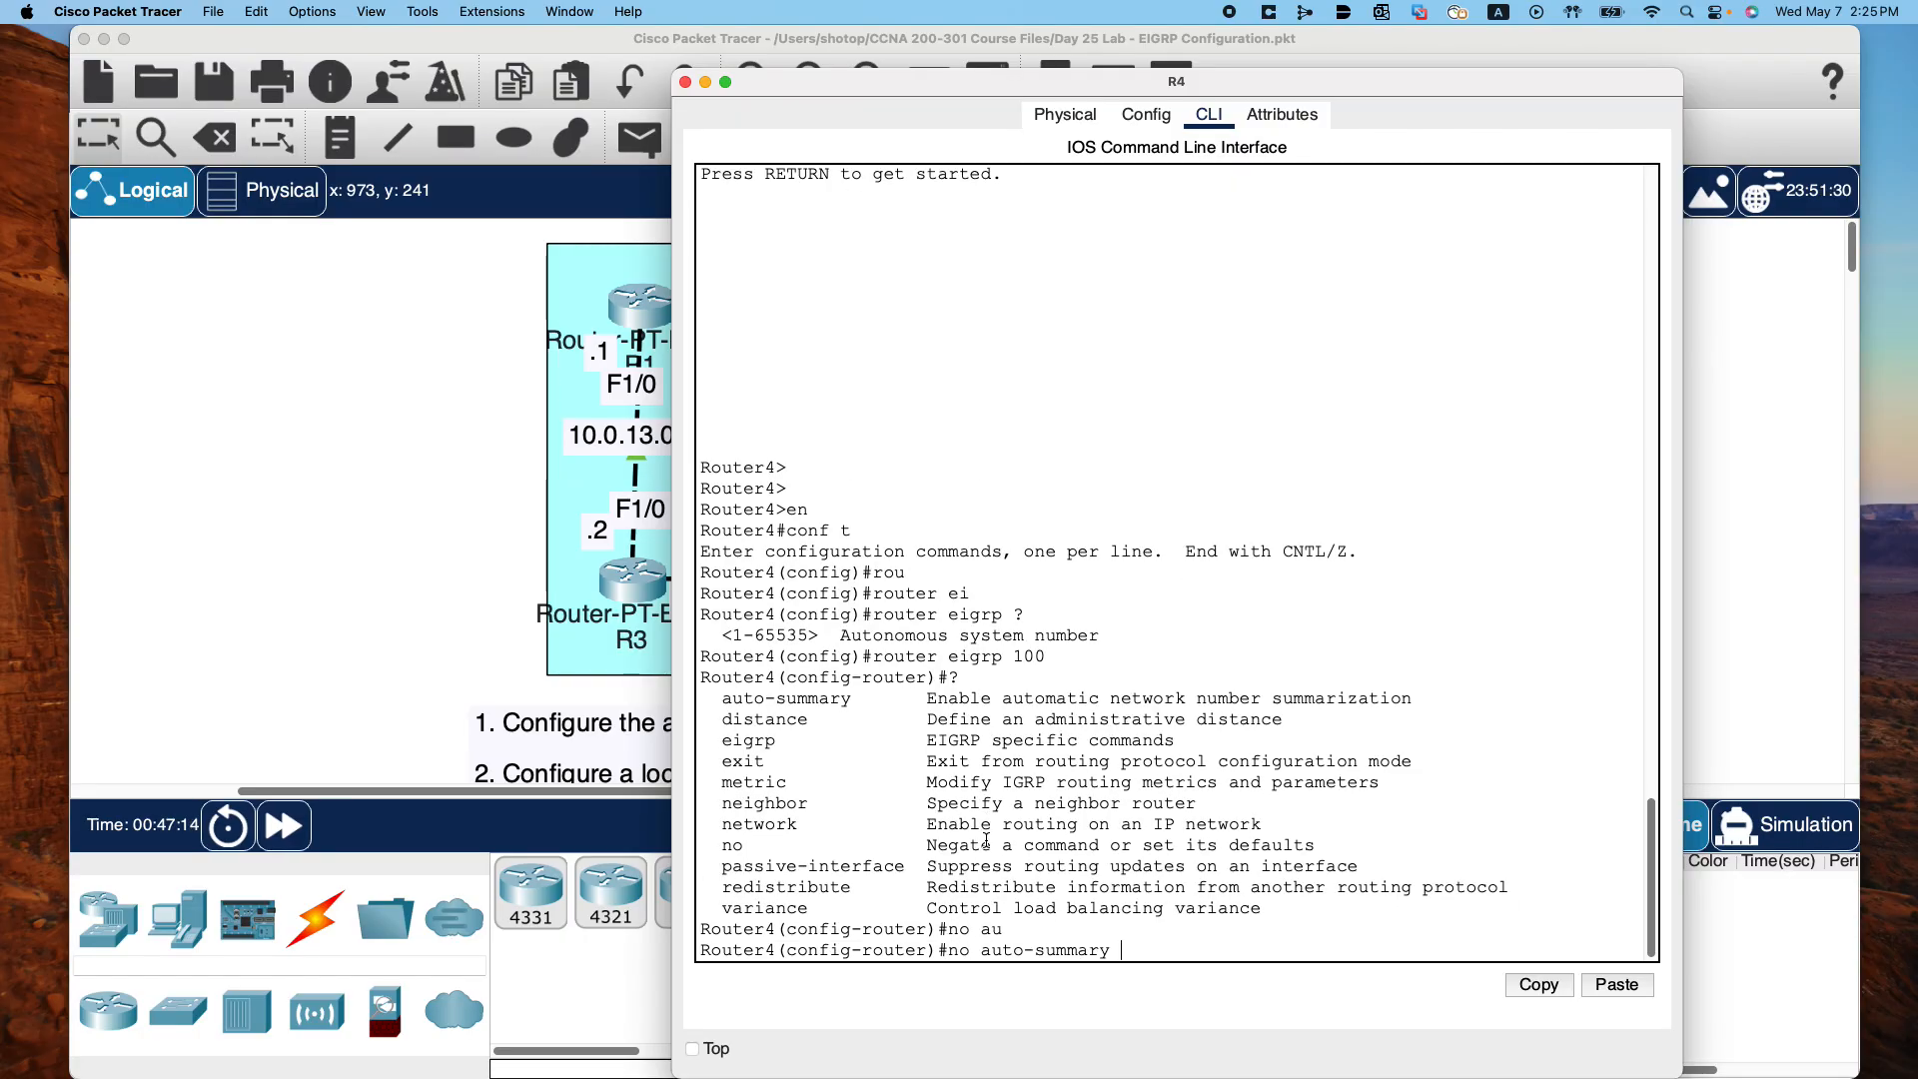
{"action": "key", "text": "Return"}
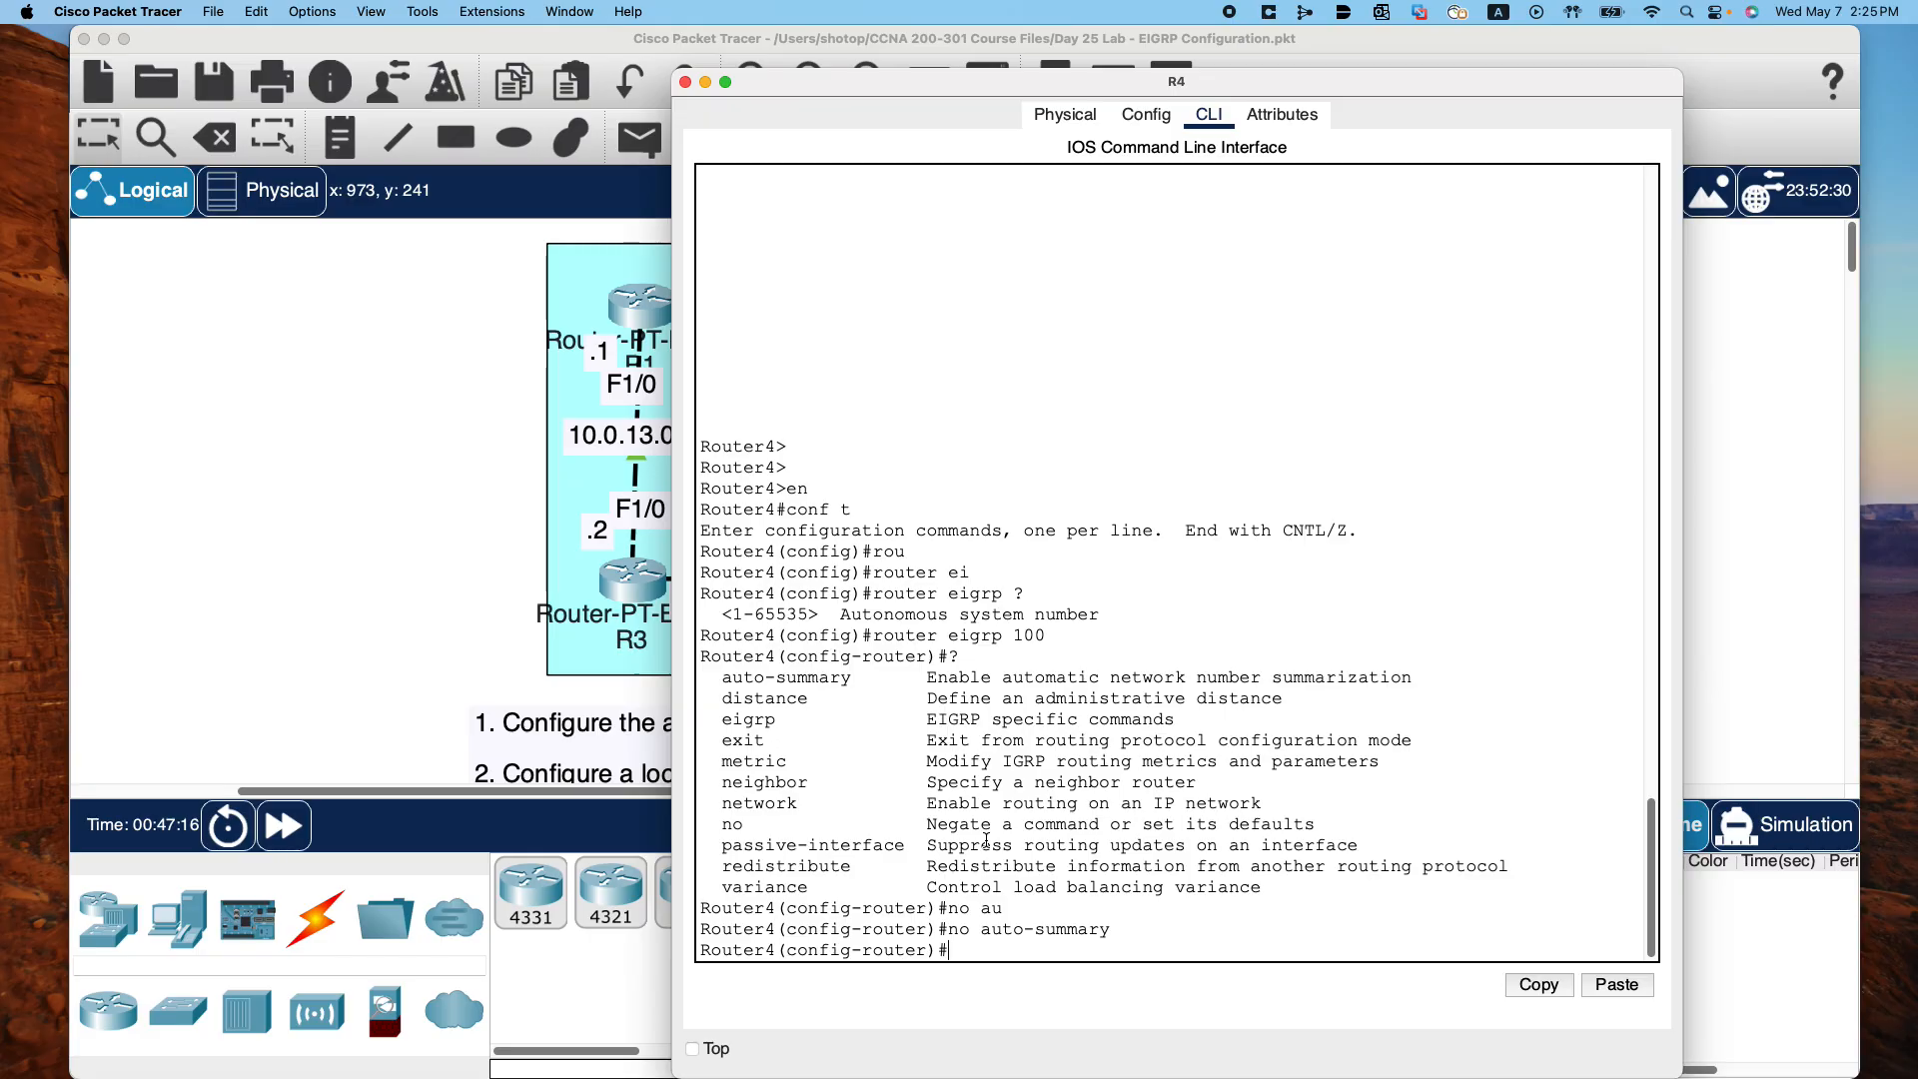
Advertise network 10.0.0.0 with wildcard mask 0.0.255.255 in Router4's EIGRP 100, shrinking and repositioning the console window to check the topology before submitting
{"action": "type", "text": "network 10.0.0.0 0.0.255.255"}
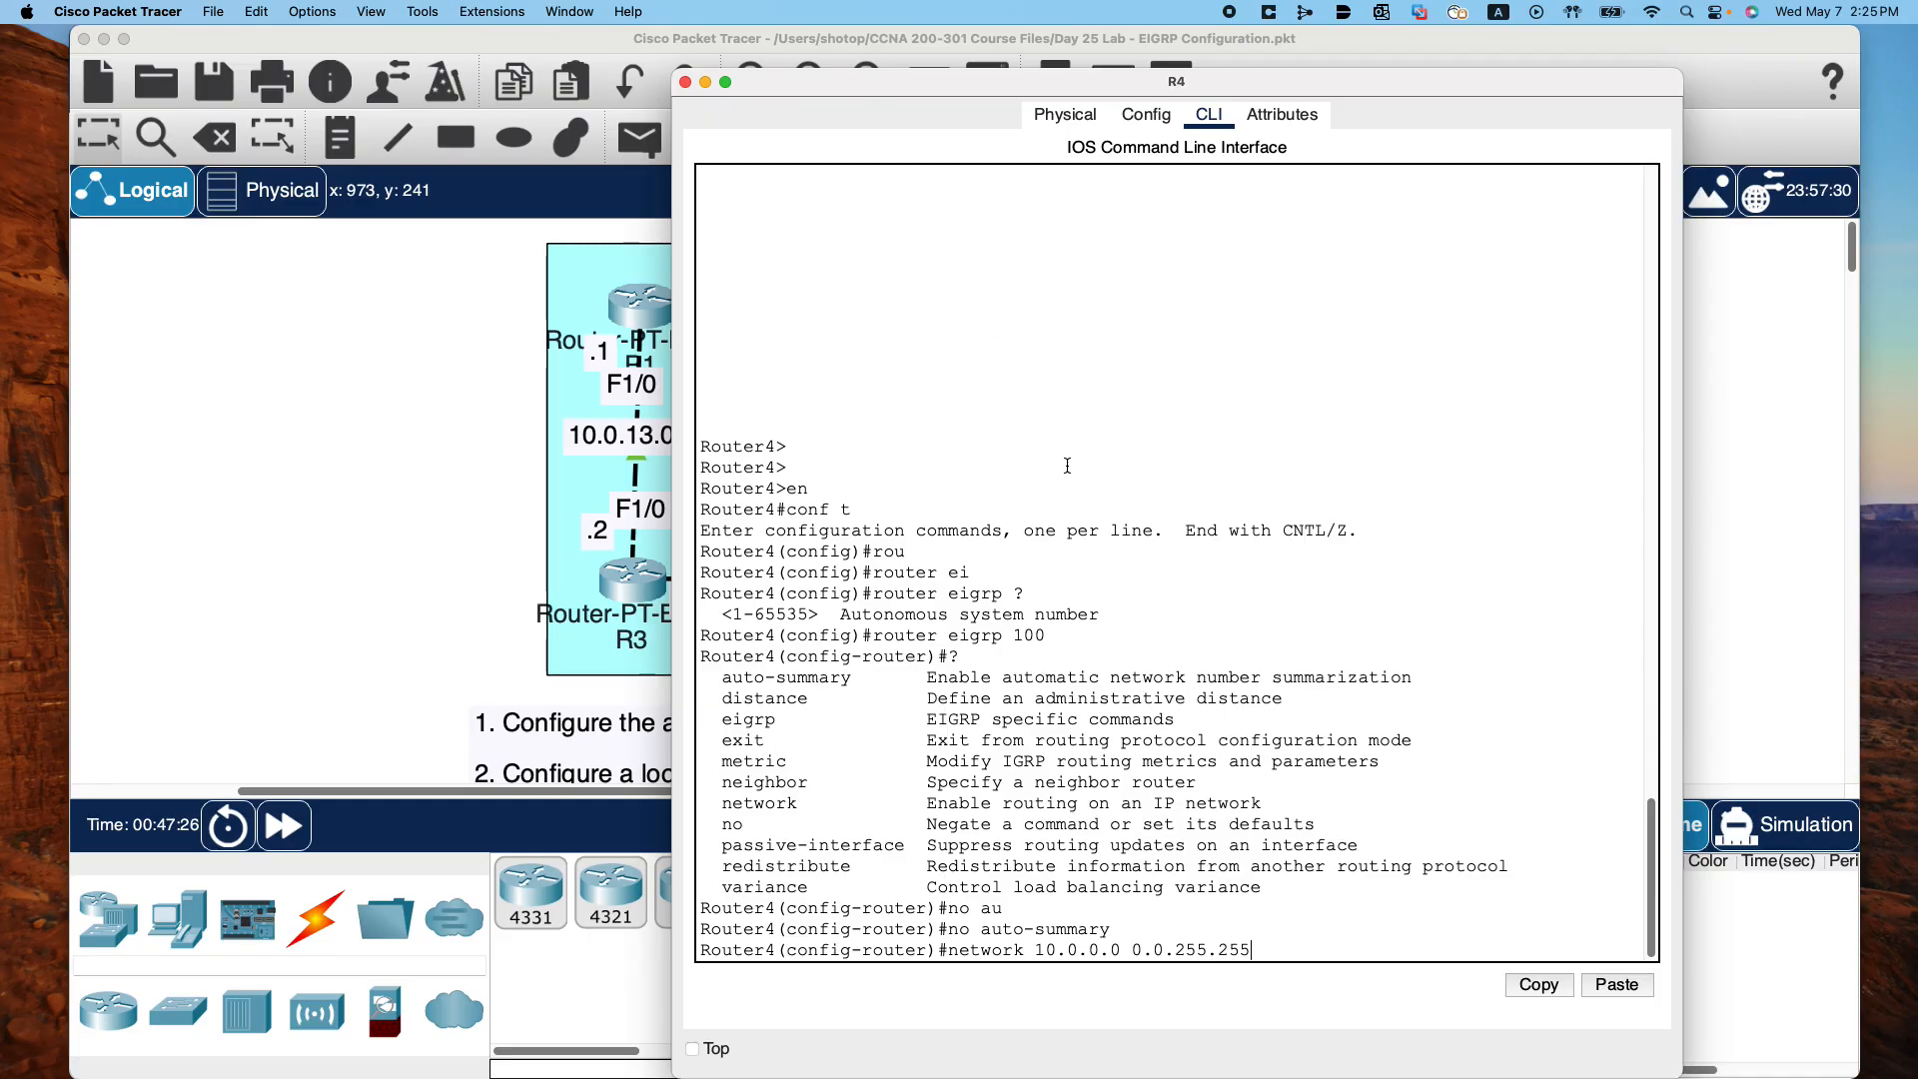
{"action": "left_click_drag", "start_coordinate": [1676, 1070], "coordinate": [1796, 500]}
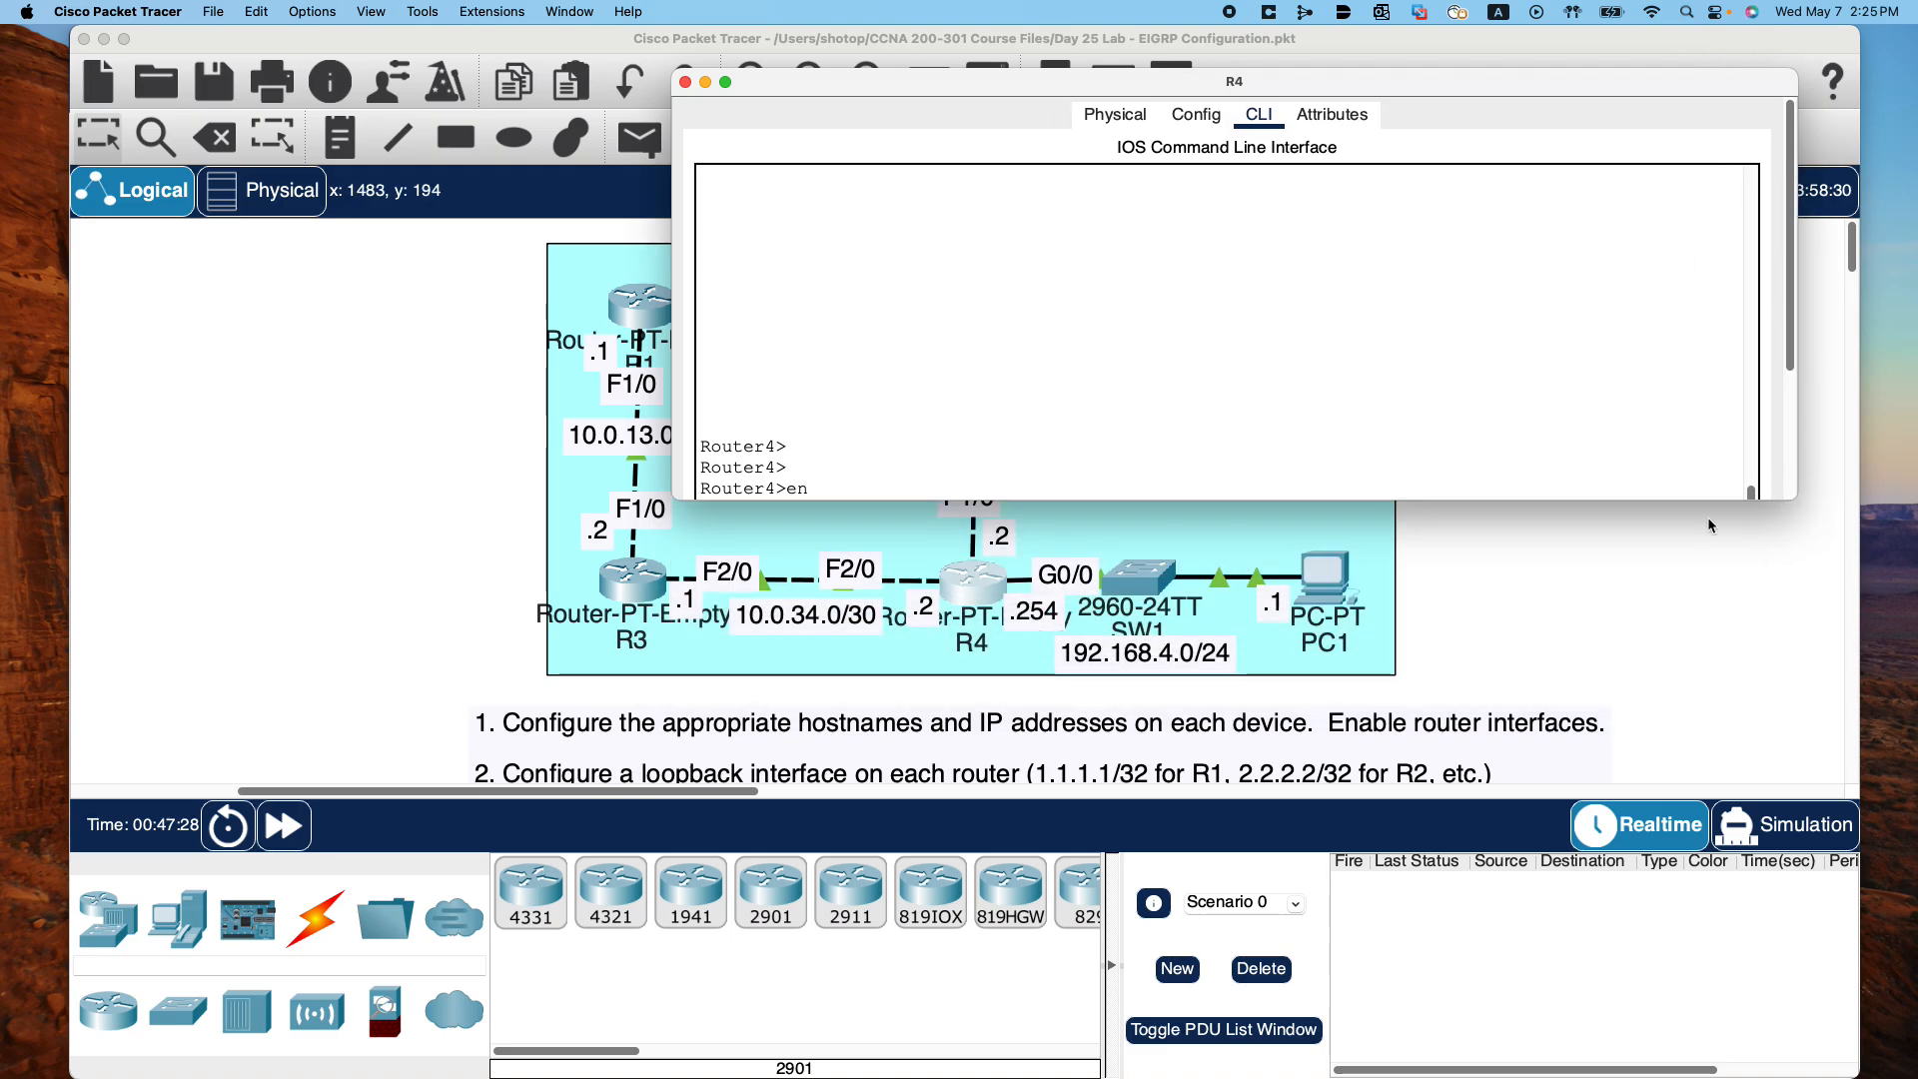
{"action": "left_click_drag", "start_coordinate": [1122, 74], "coordinate": [995, 720]}
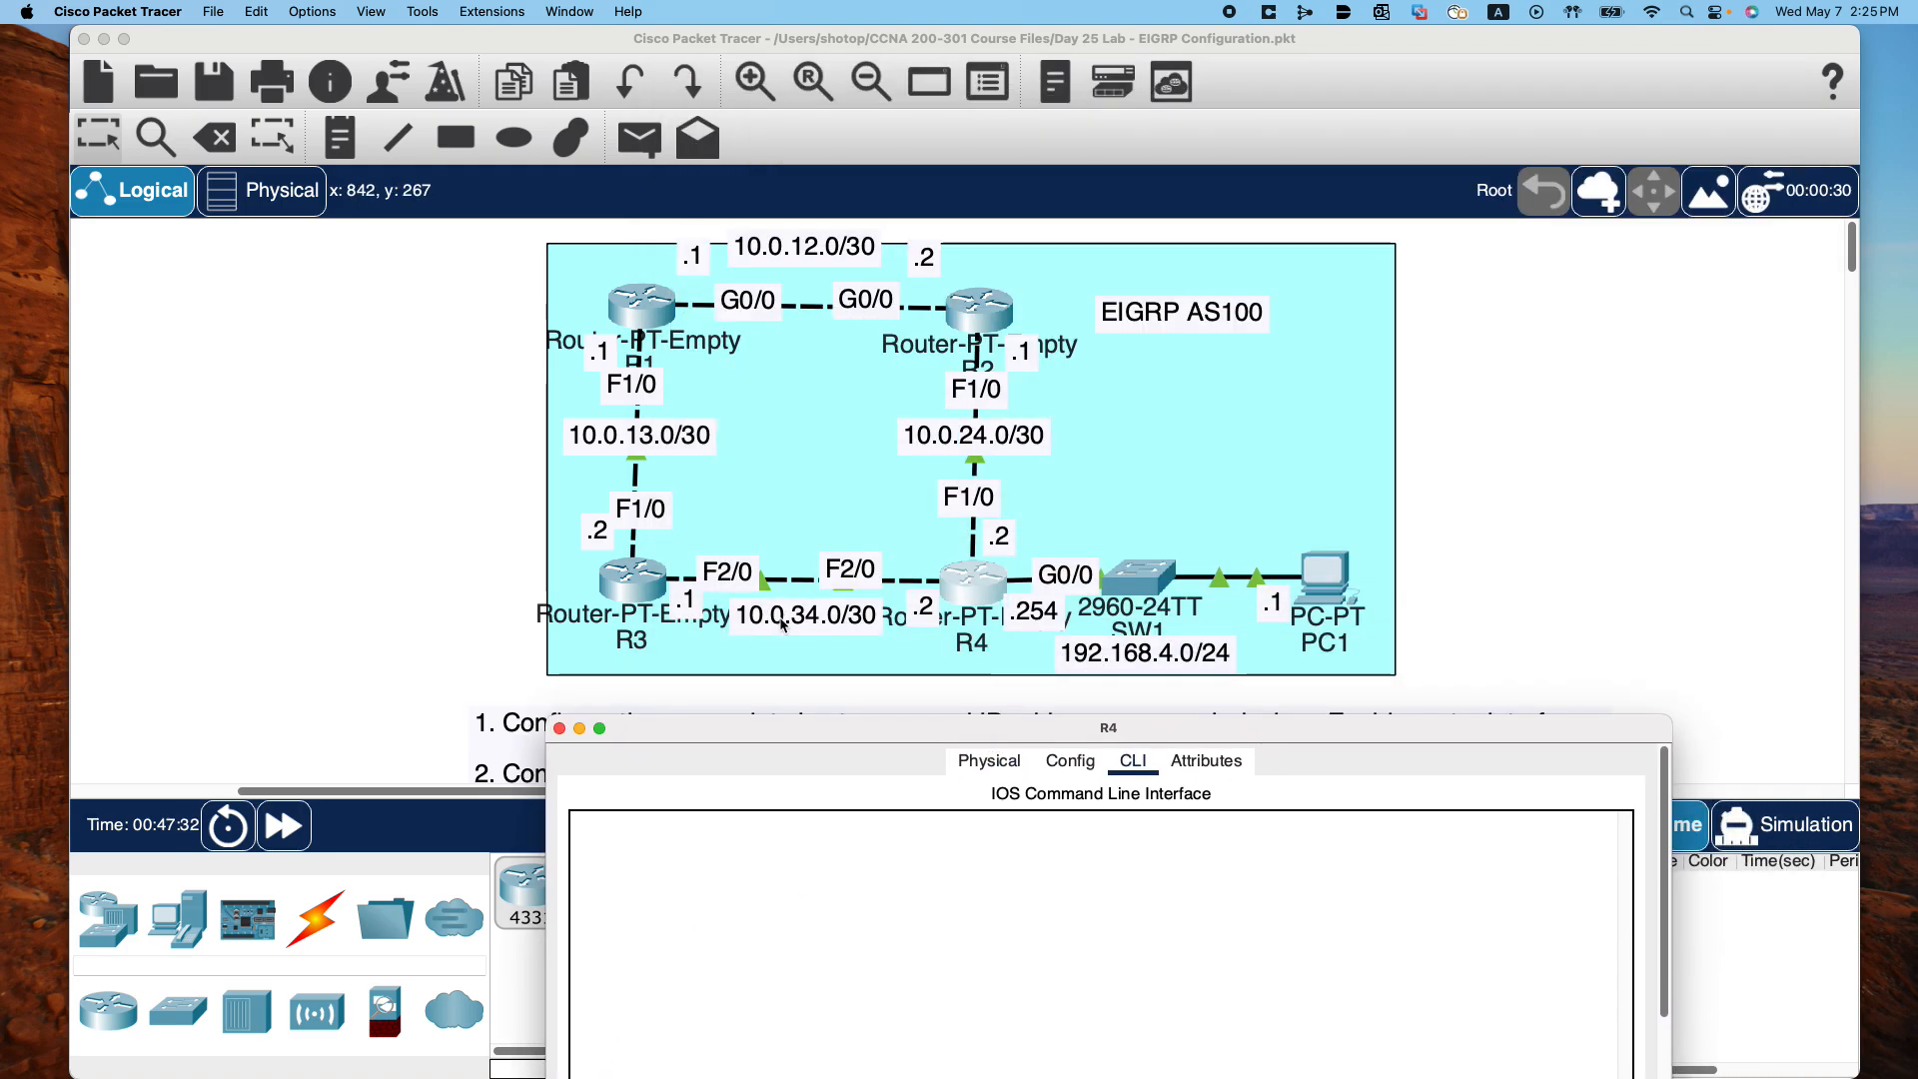
{"action": "left_click_drag", "start_coordinate": [1389, 727], "coordinate": [1383, 384]}
{"action": "type", "text": "en"}
{"action": "scroll", "coordinate": [919, 765], "scroll_direction": "down", "scroll_amount": 10}
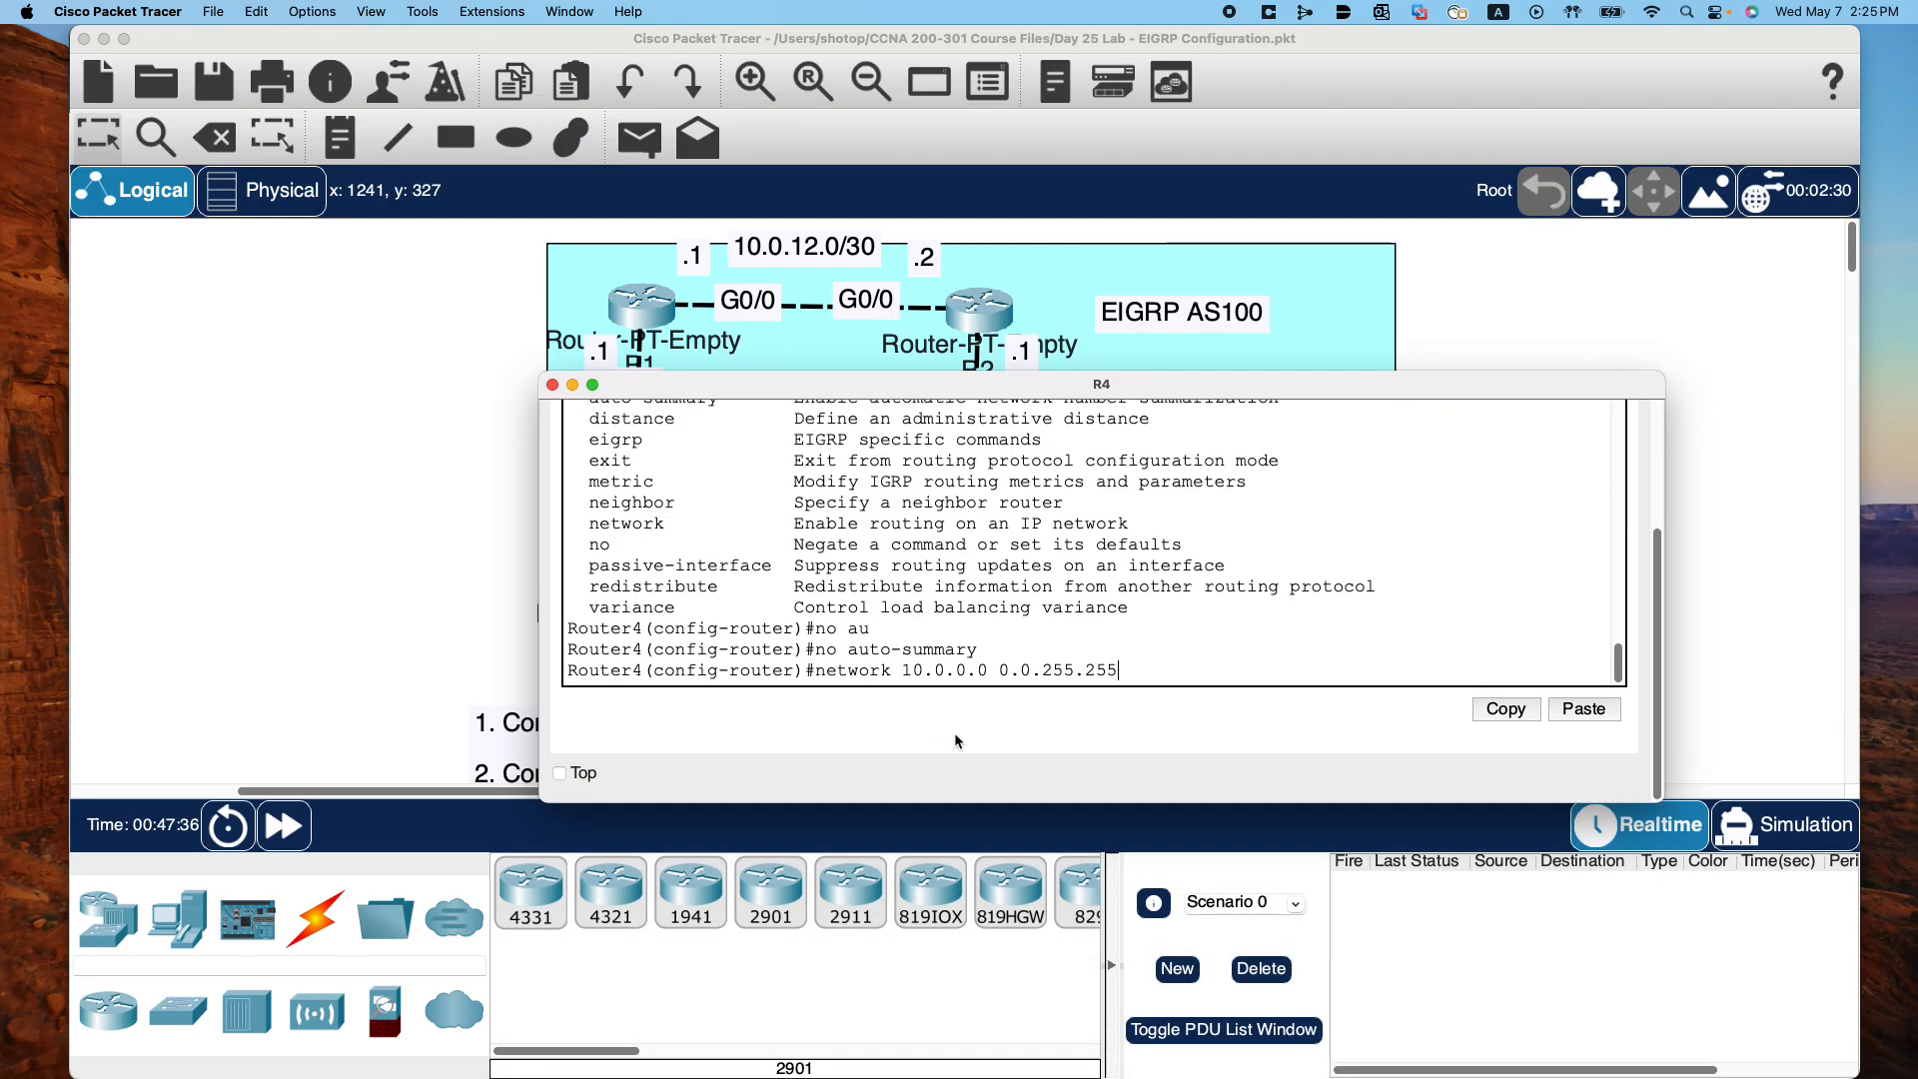
{"action": "left_click", "coordinate": [1153, 657]}
{"action": "key", "text": "Return"}
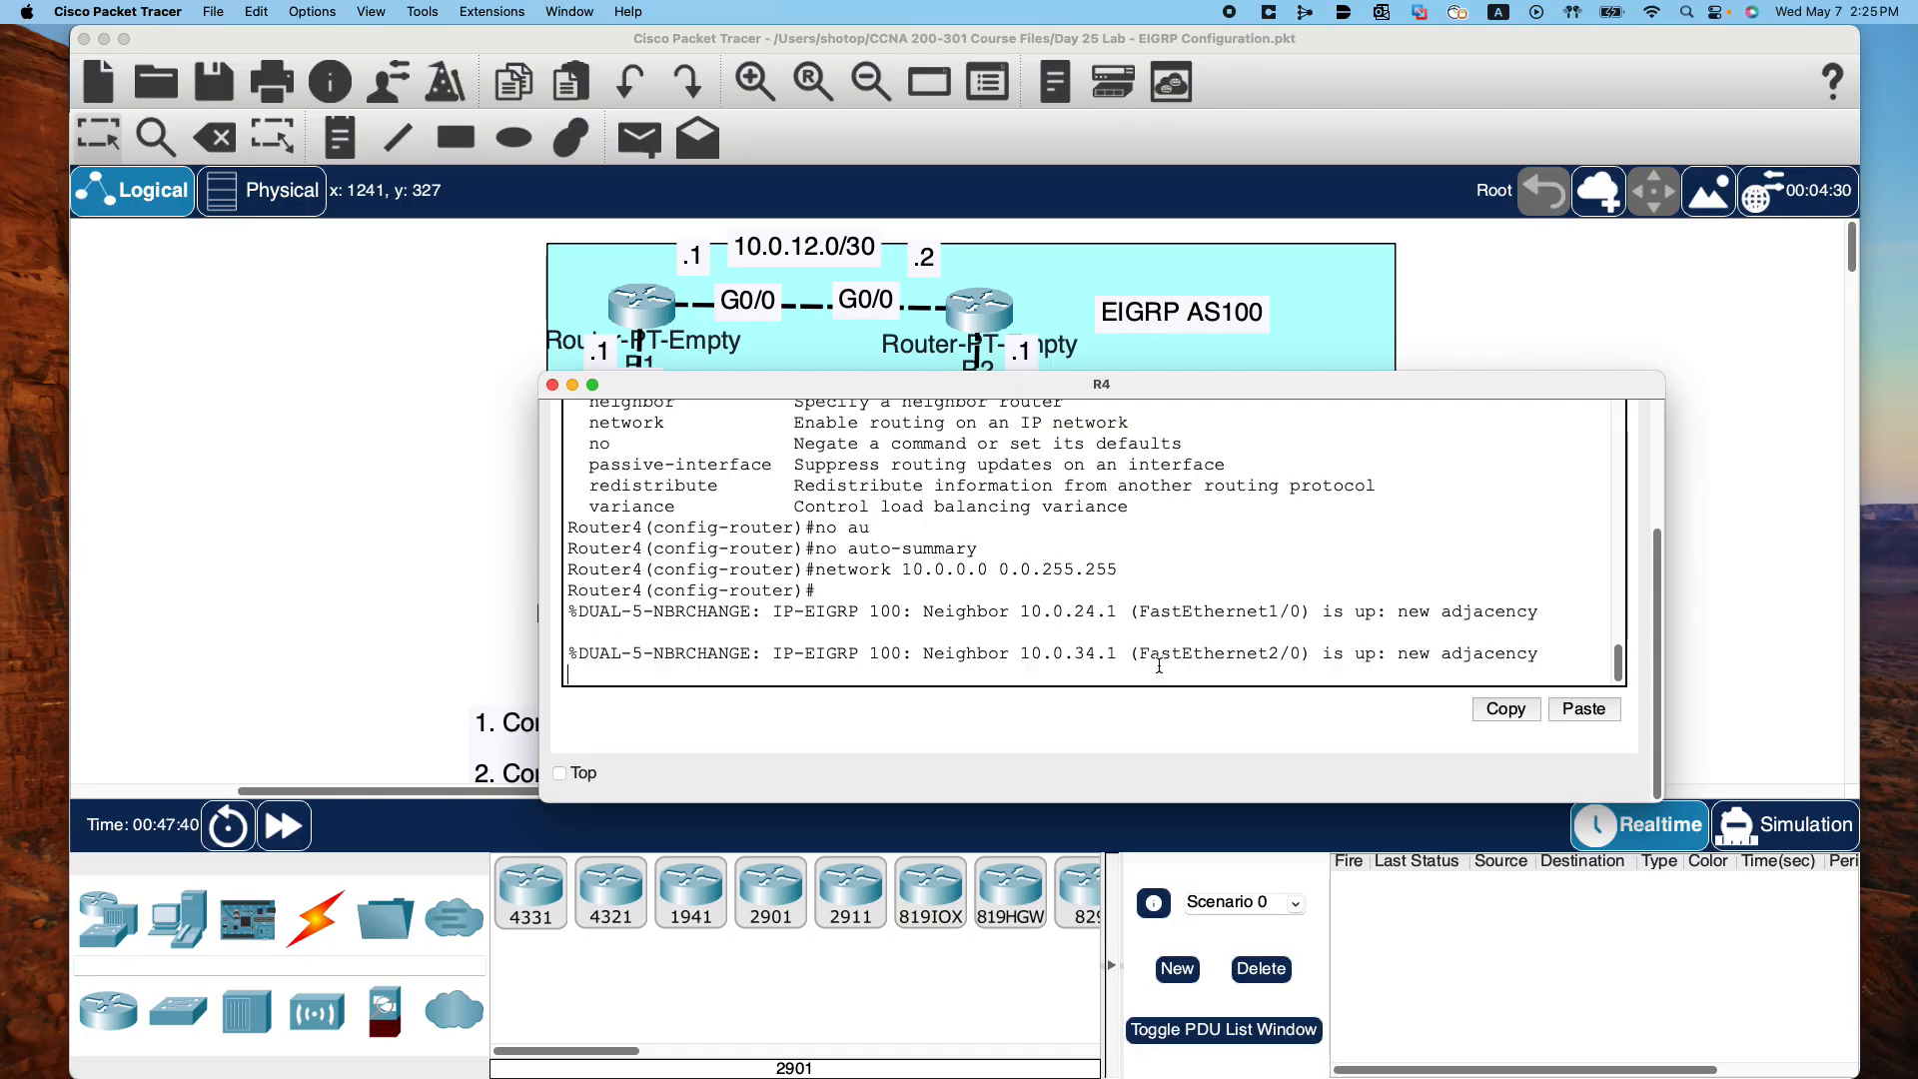
{"action": "key", "text": "Return"}
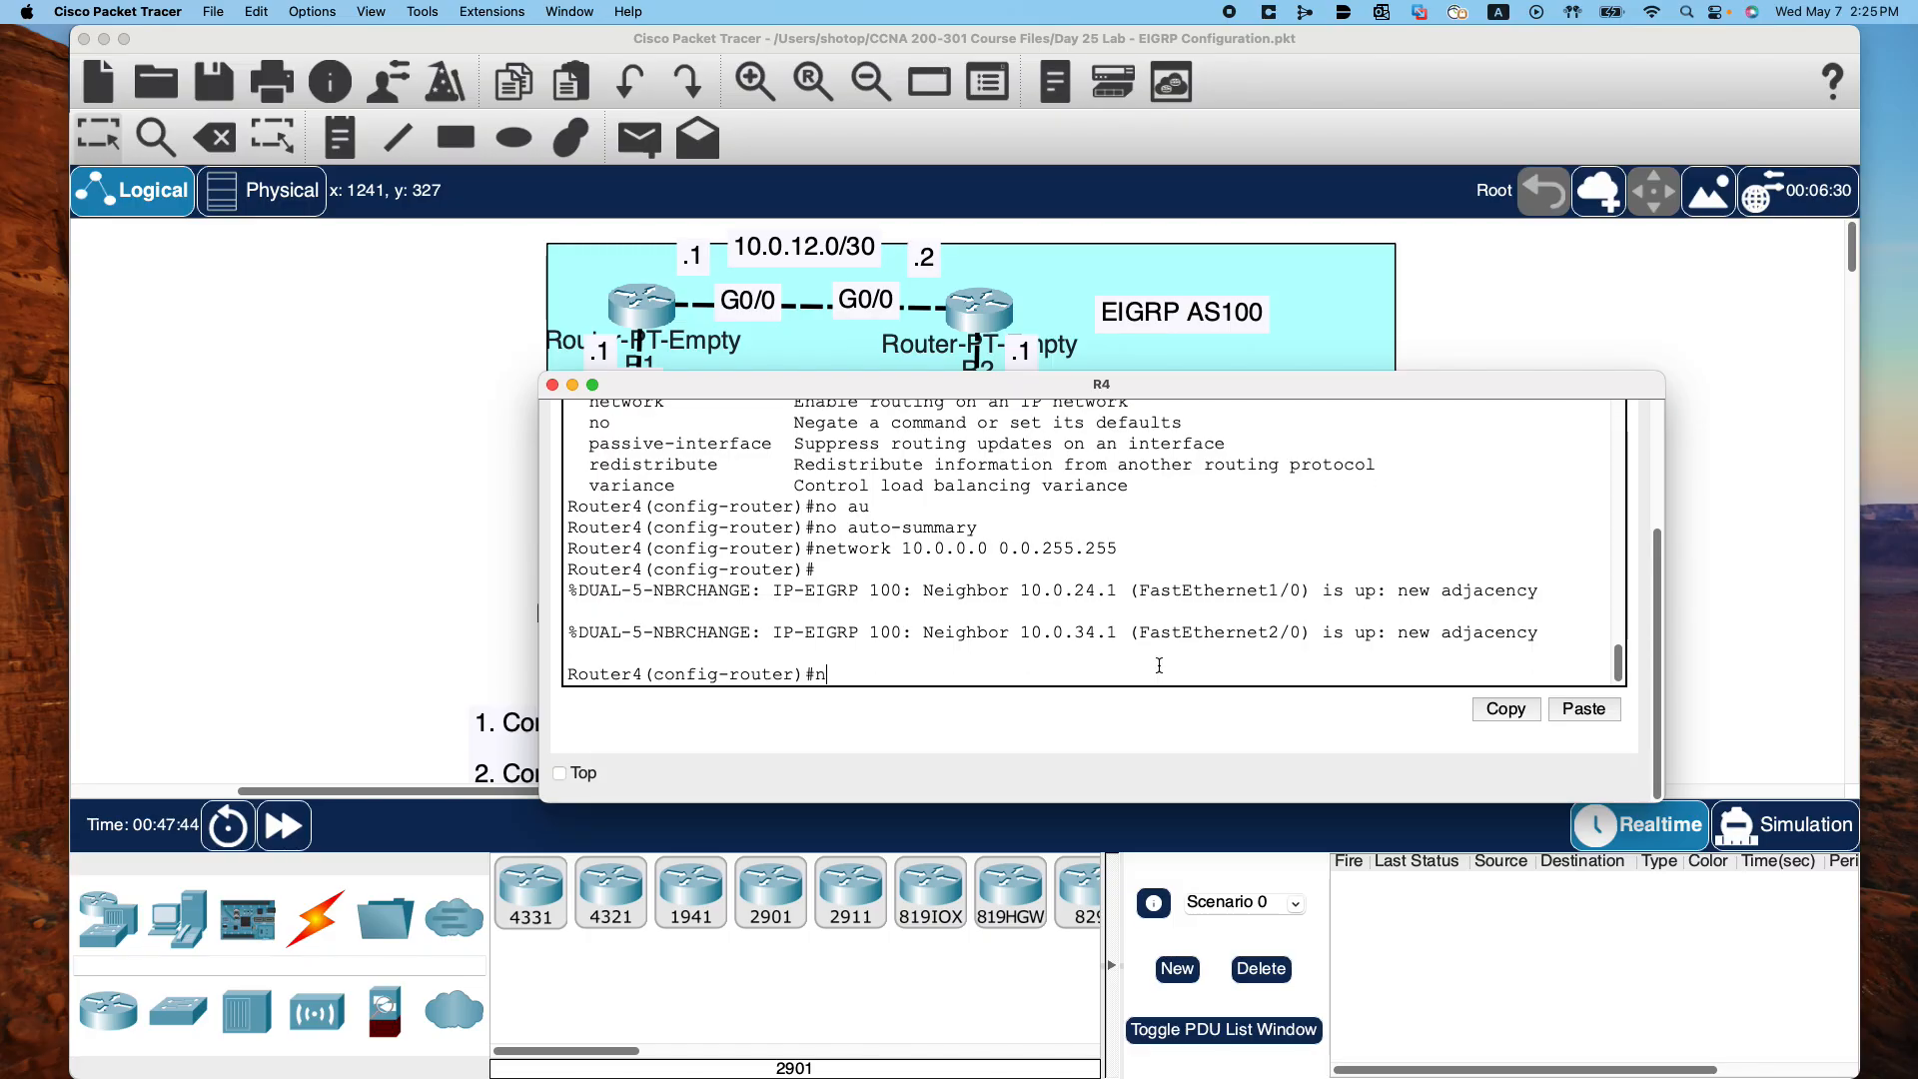
Advertise network 4.4.4.4 with mask 255.255.255.255 in Router4's EIGRP 100
{"action": "type", "text": "no"}
{"action": "key", "text": "BackSpace"}
{"action": "type", "text": "etwo"}
{"action": "type", "text": "rk 10"}
{"action": "key", "text": "BackSpace"}
{"action": "key", "text": "BackSpace"}
{"action": "key", "text": "BackSpace"}
{"action": "type", "text": "4.4.4.4"}
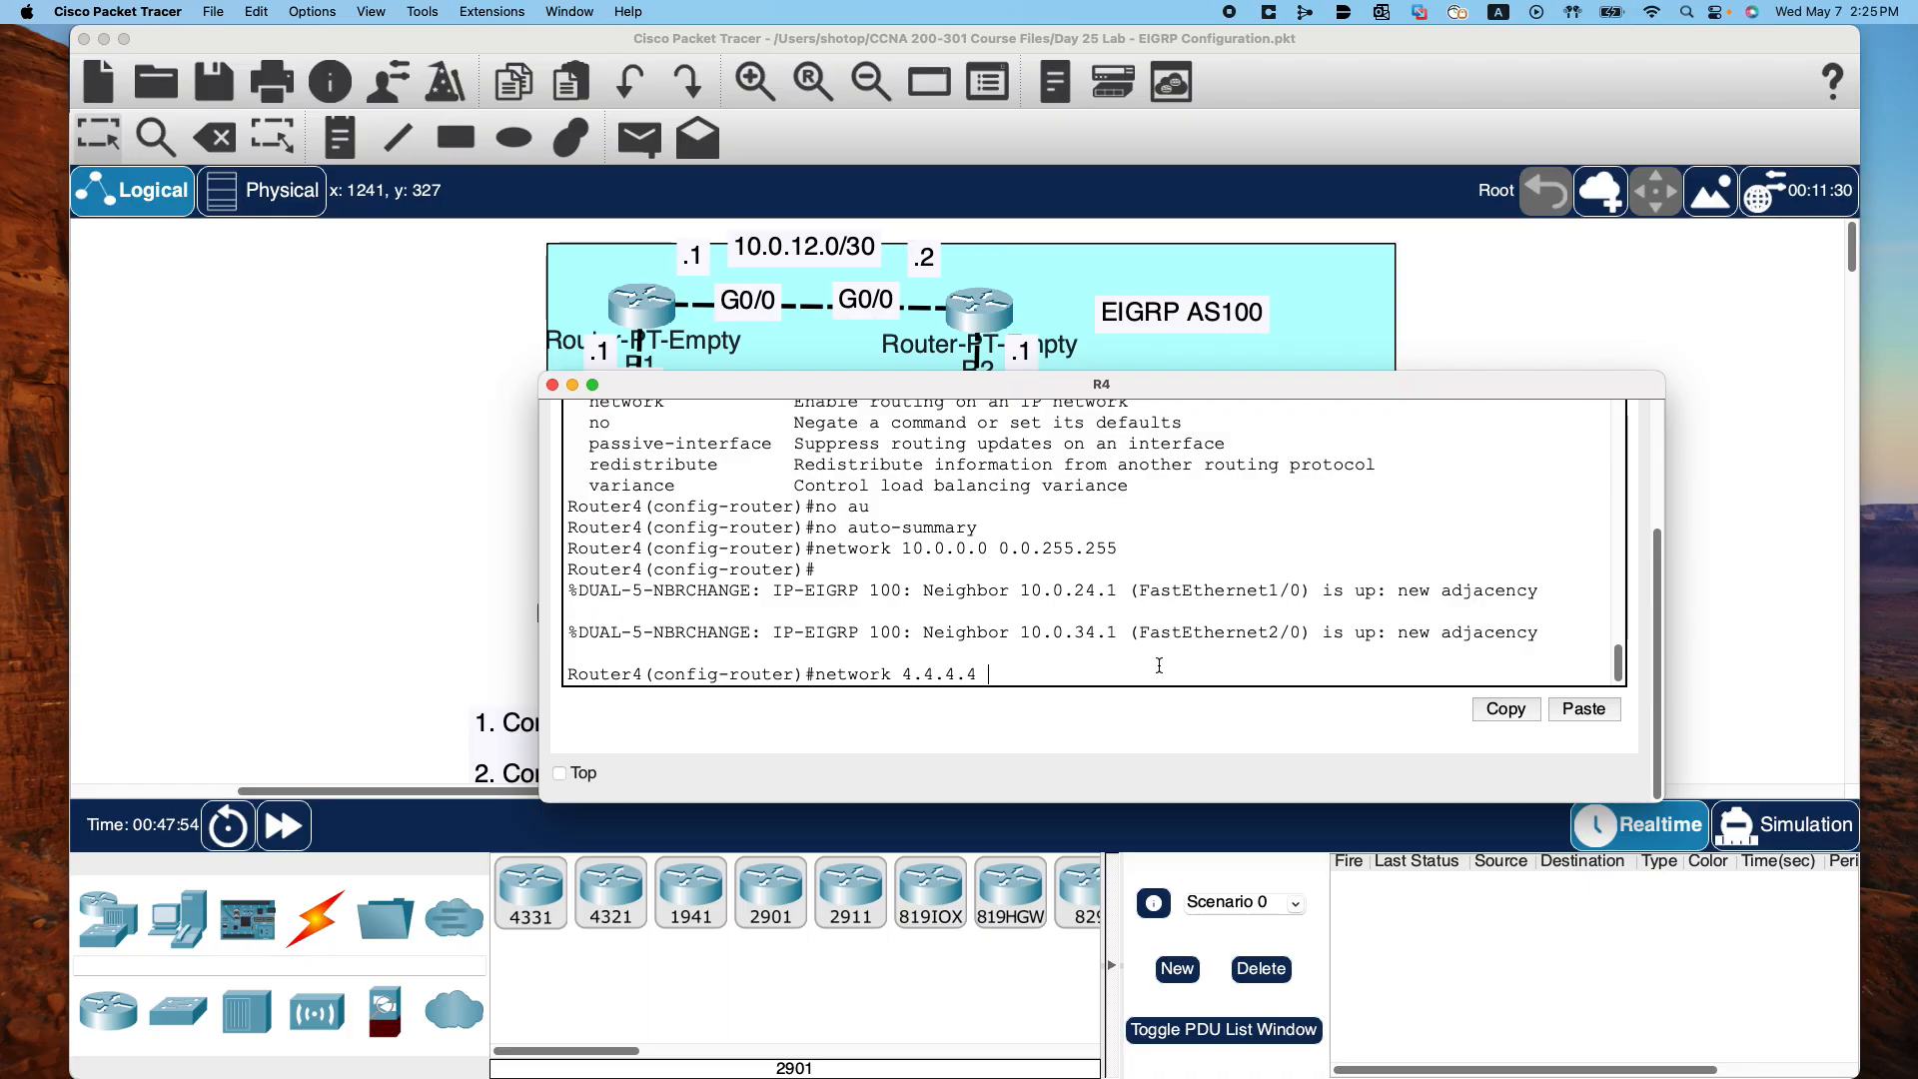
{"action": "type", "text": " 255.255"}
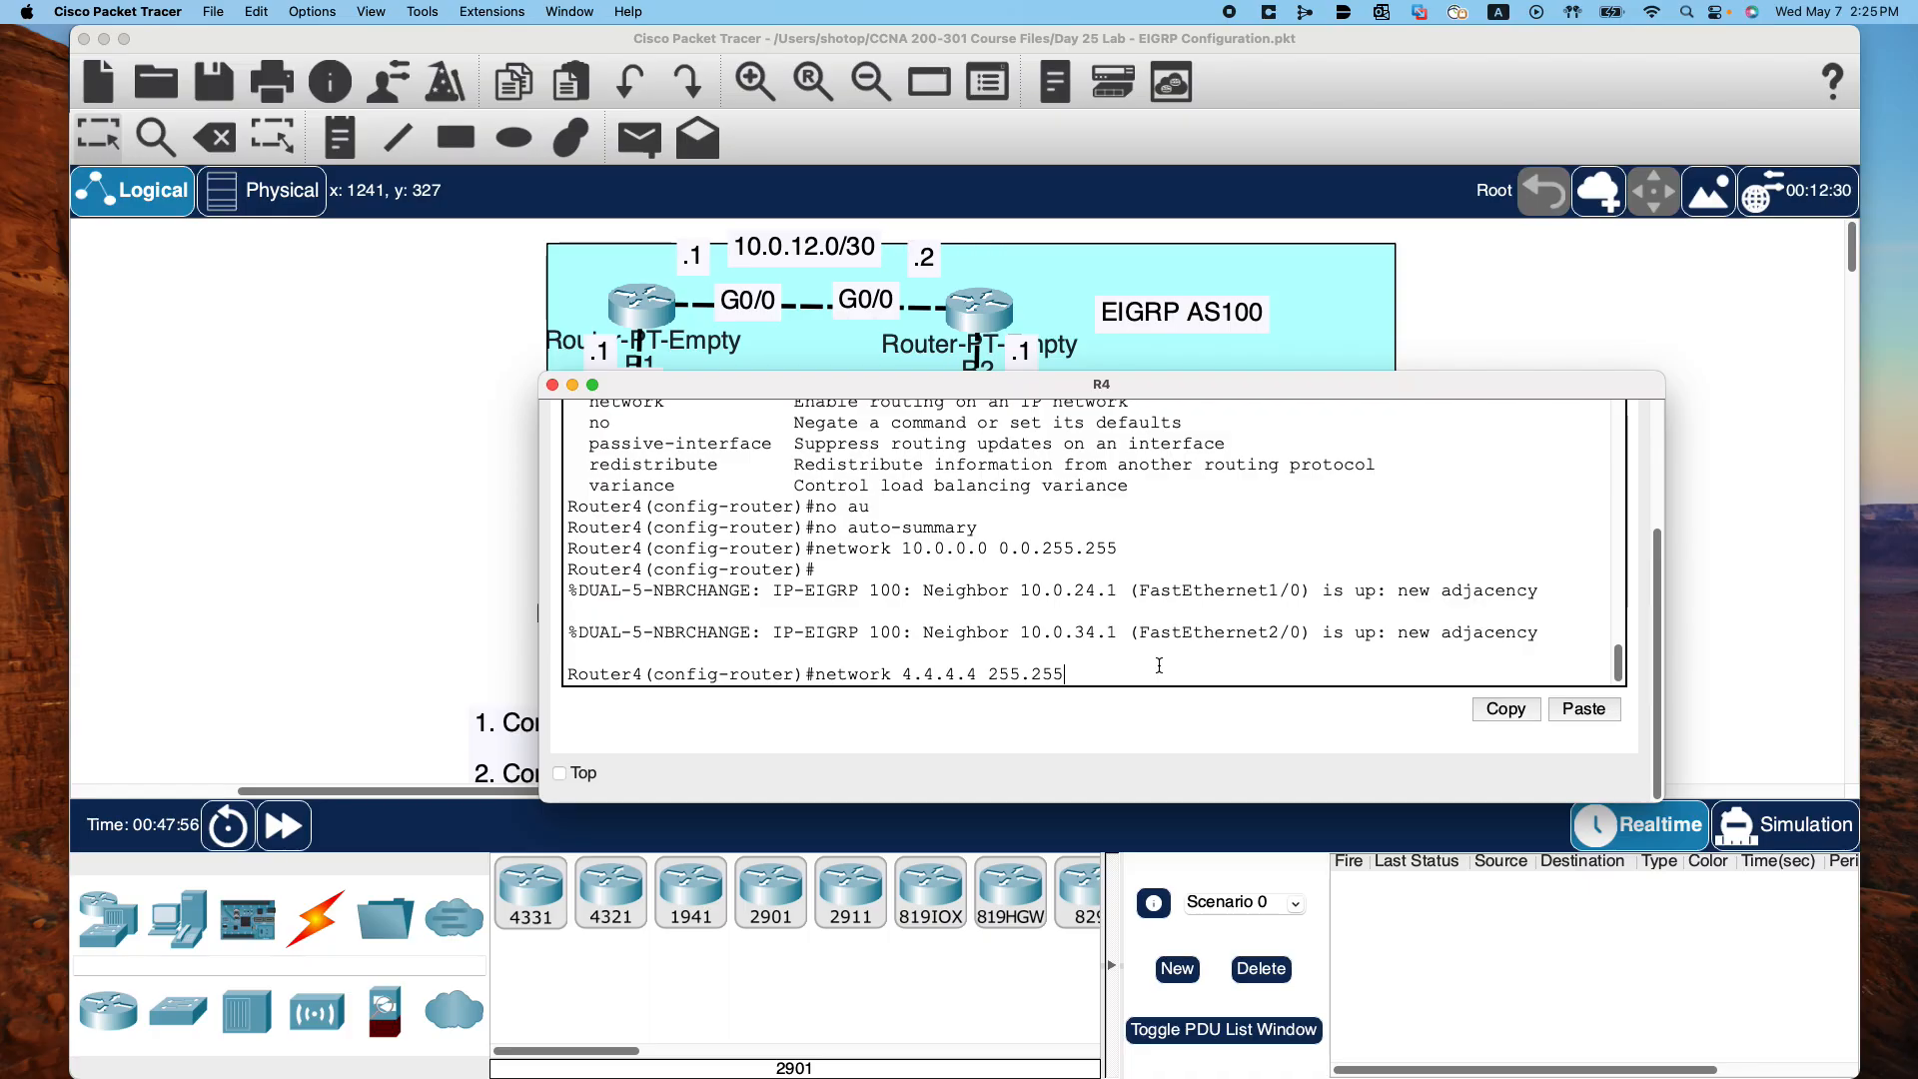
{"action": "type", "text": ".255.255"}
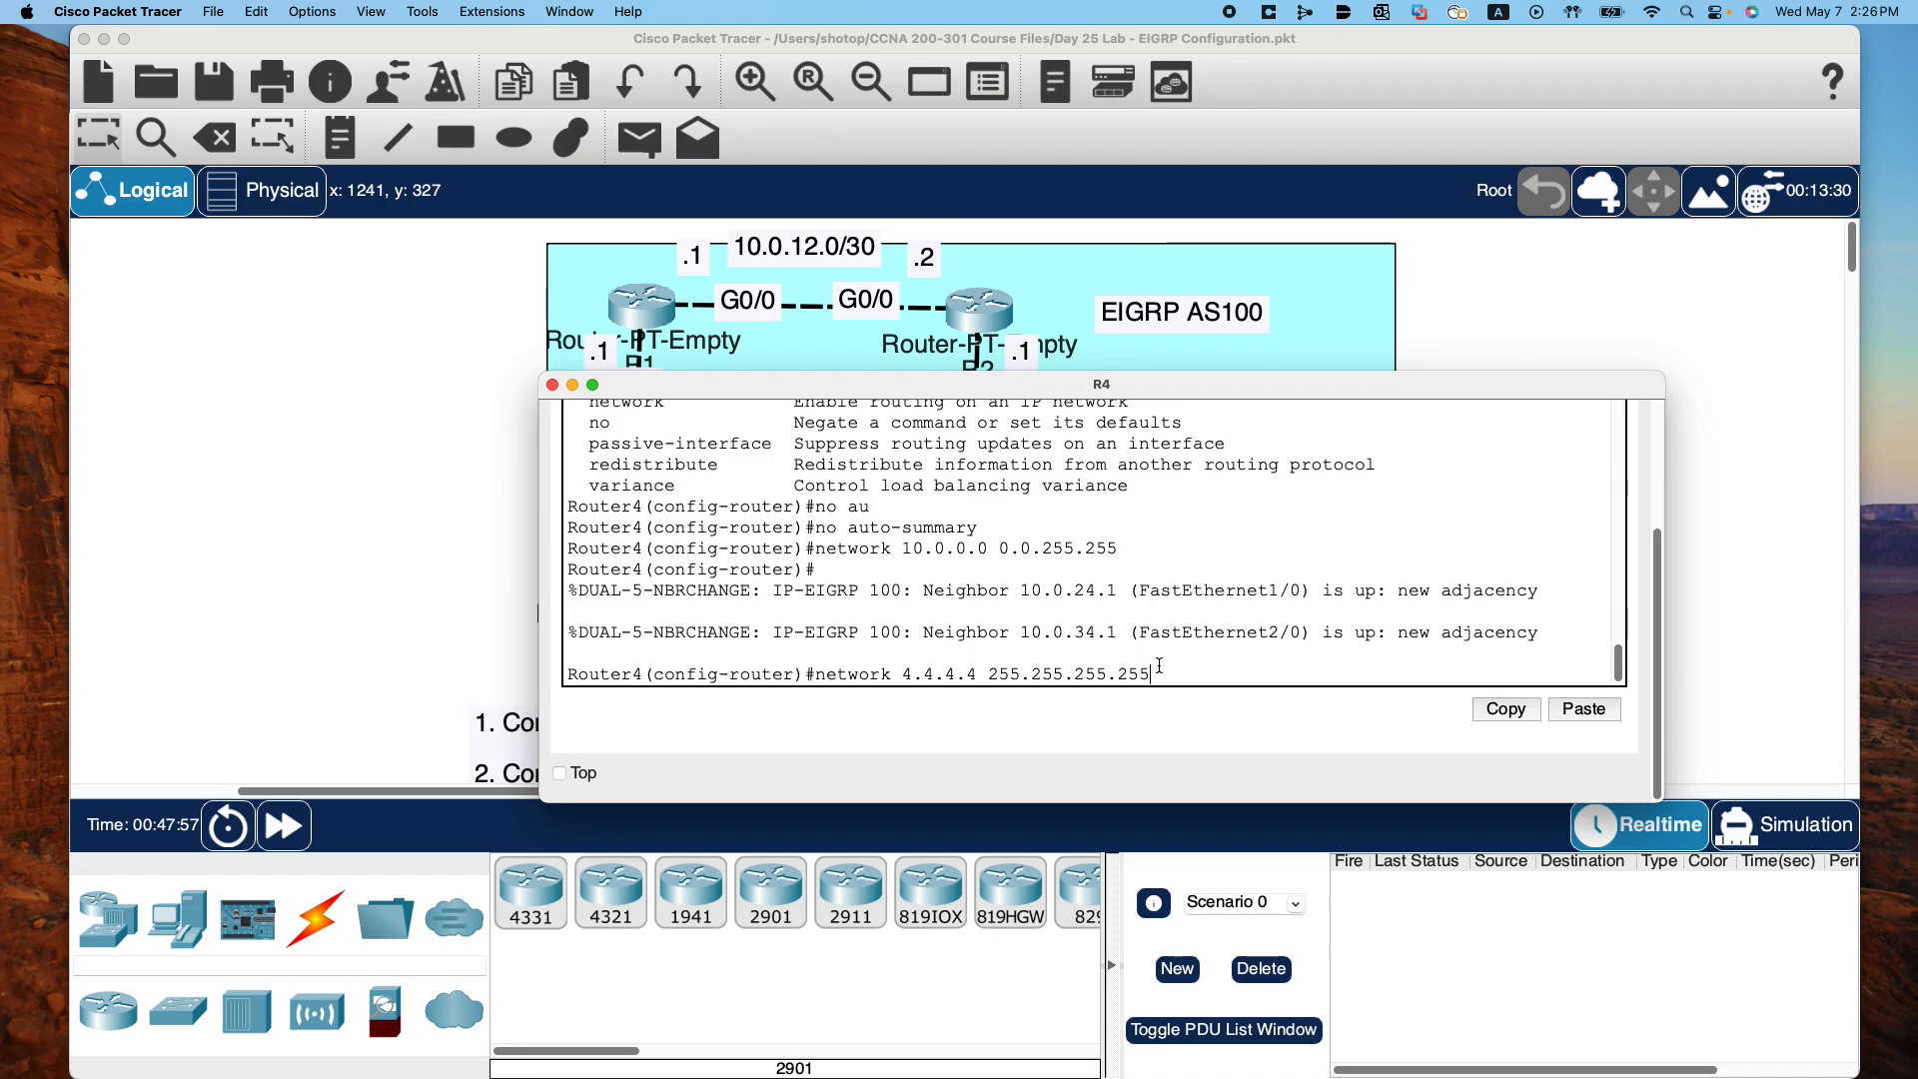
{"action": "key", "text": "Return"}
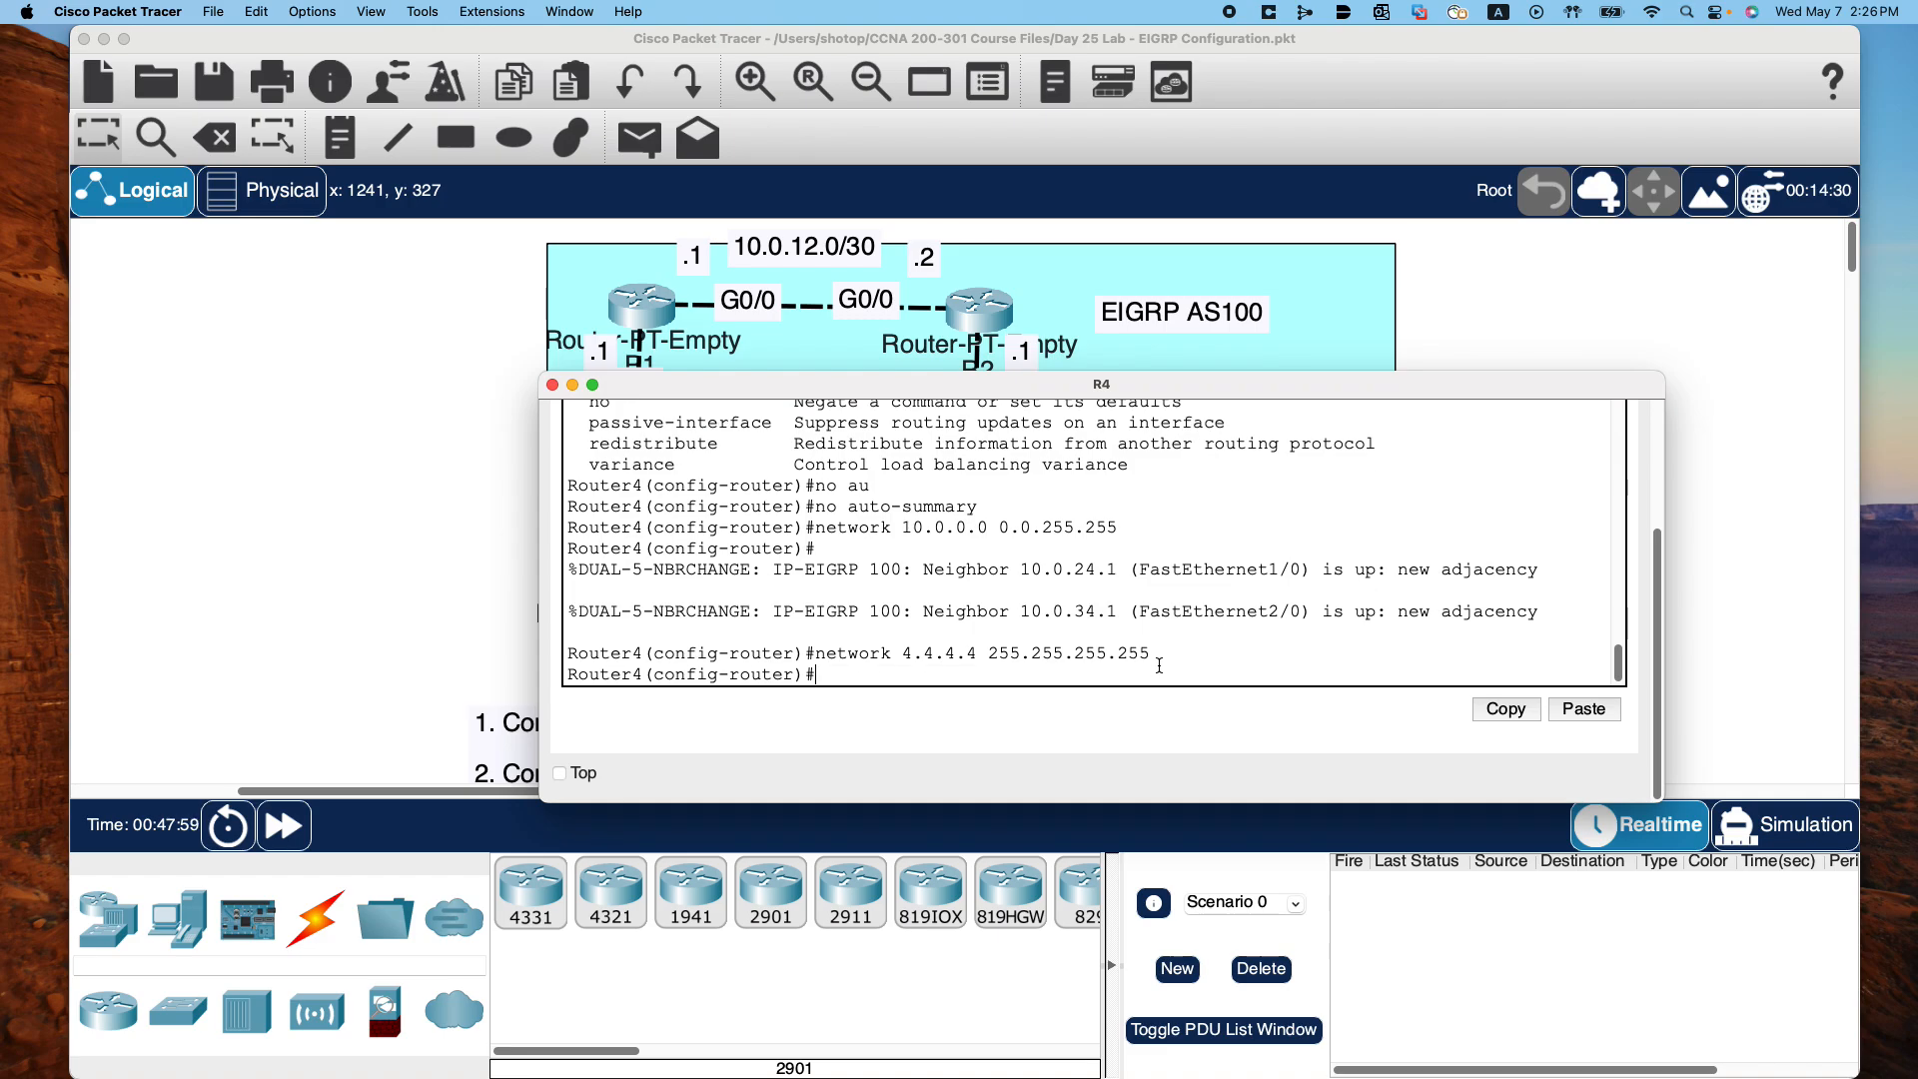
List the router configuration commands, make loopback 4 a passive interface in Router4's EIGRP 100, and close the console
{"action": "type", "text": "?"}
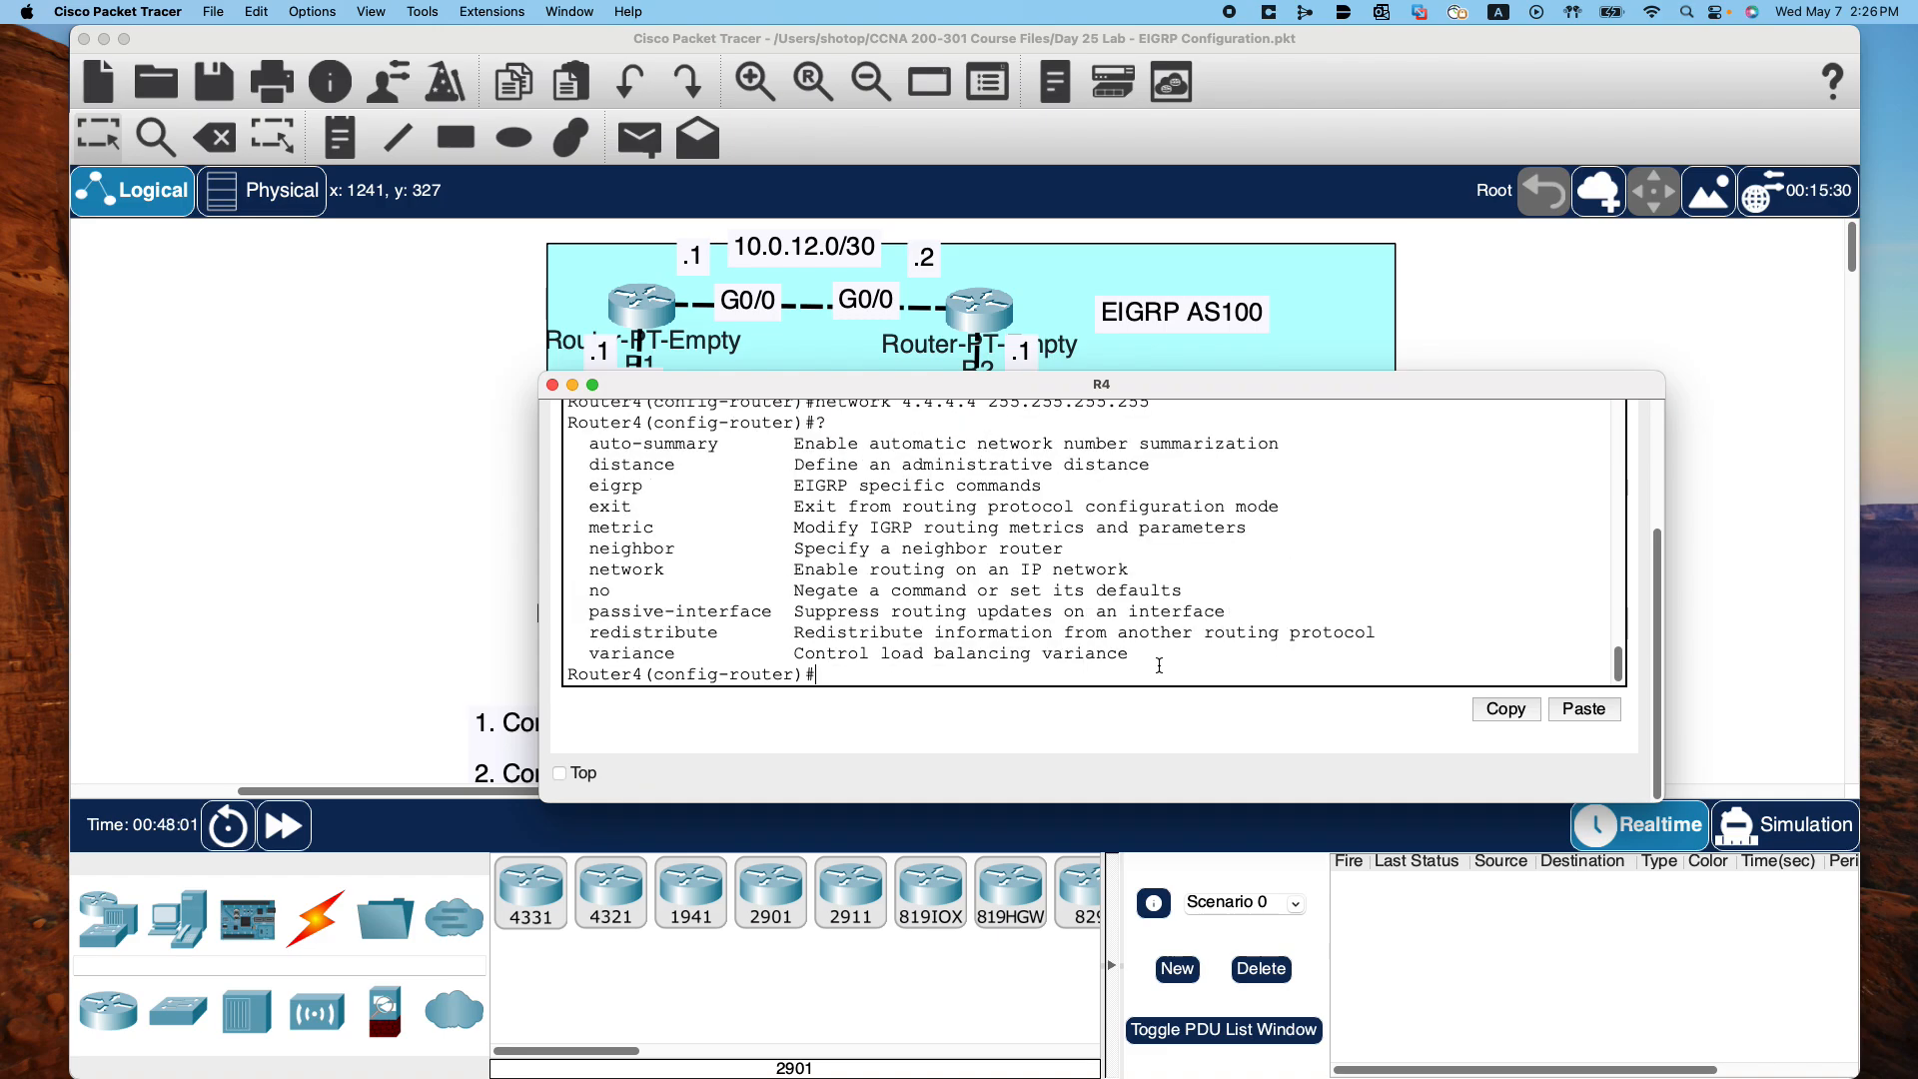
{"action": "type", "text": "pass"}
{"action": "key", "text": "Tab"}
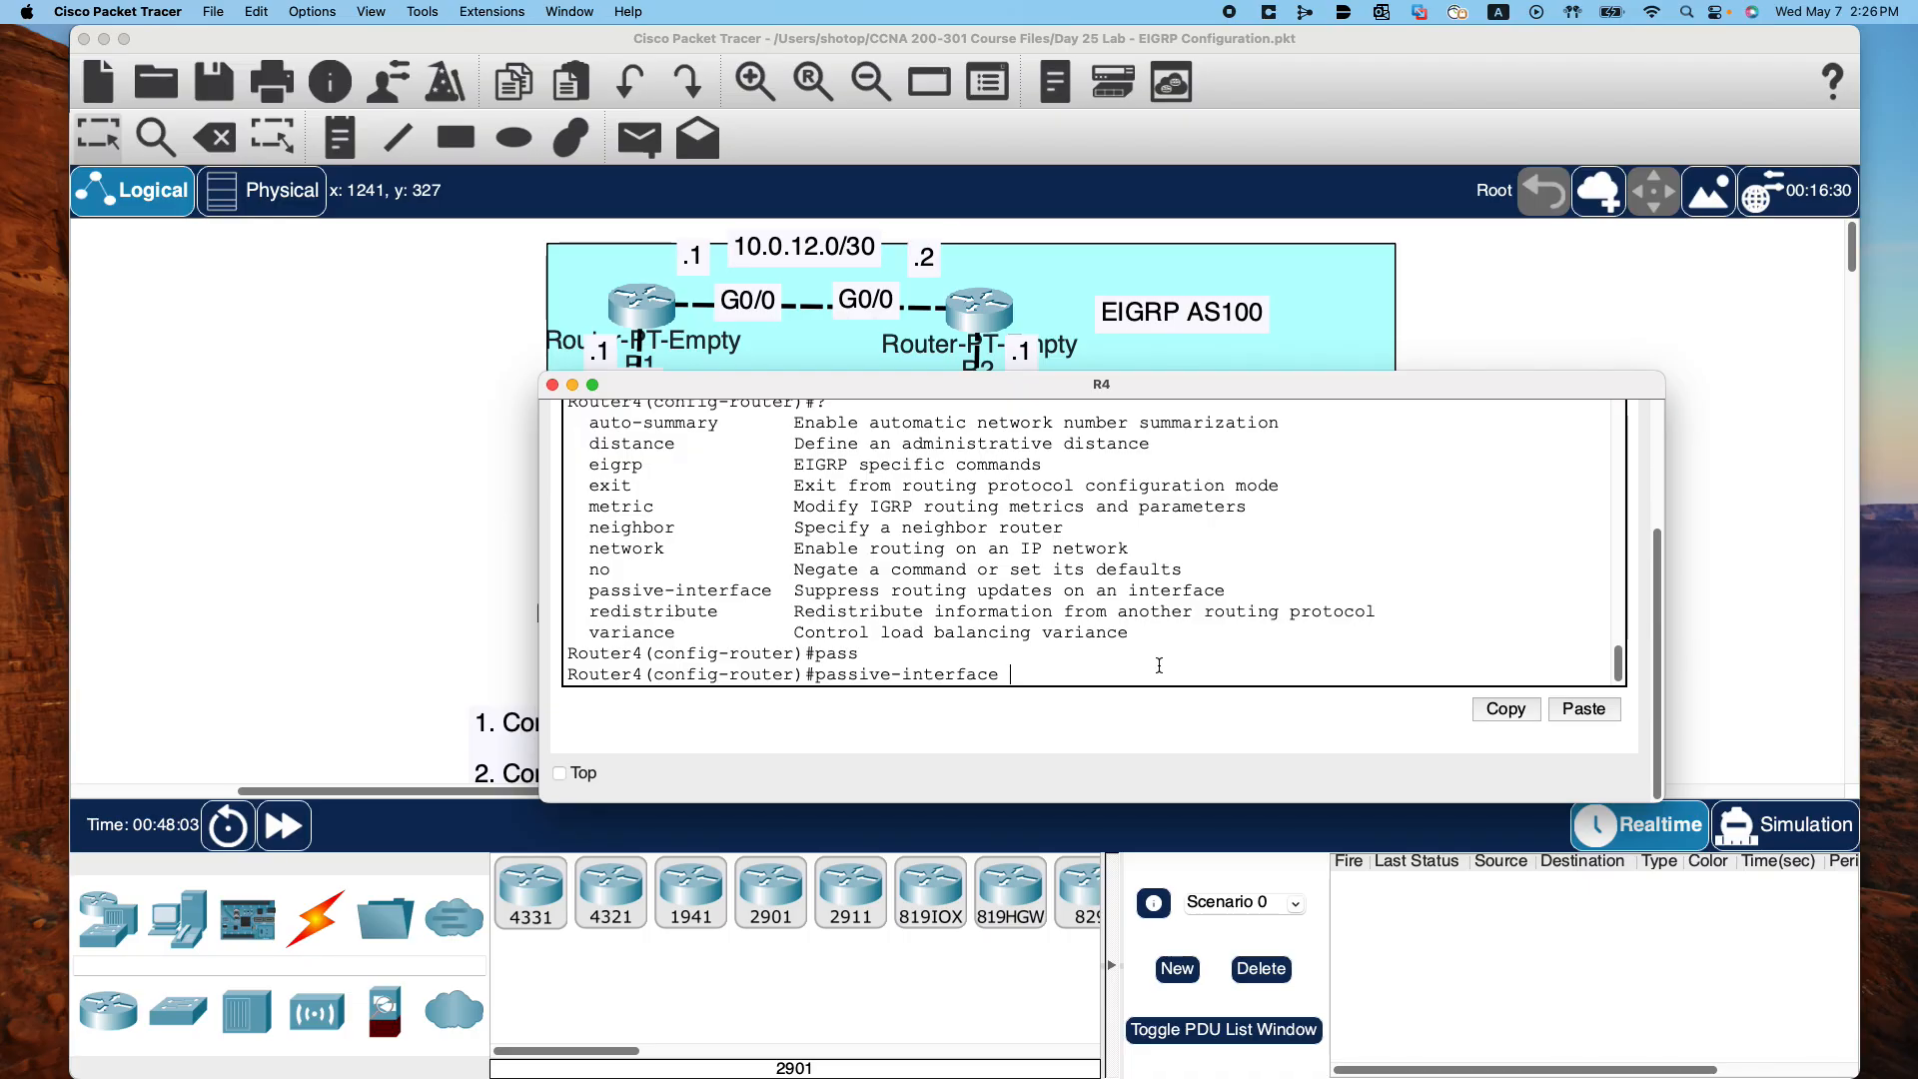
{"action": "type", "text": "lo"}
{"action": "key", "text": "Tab"}
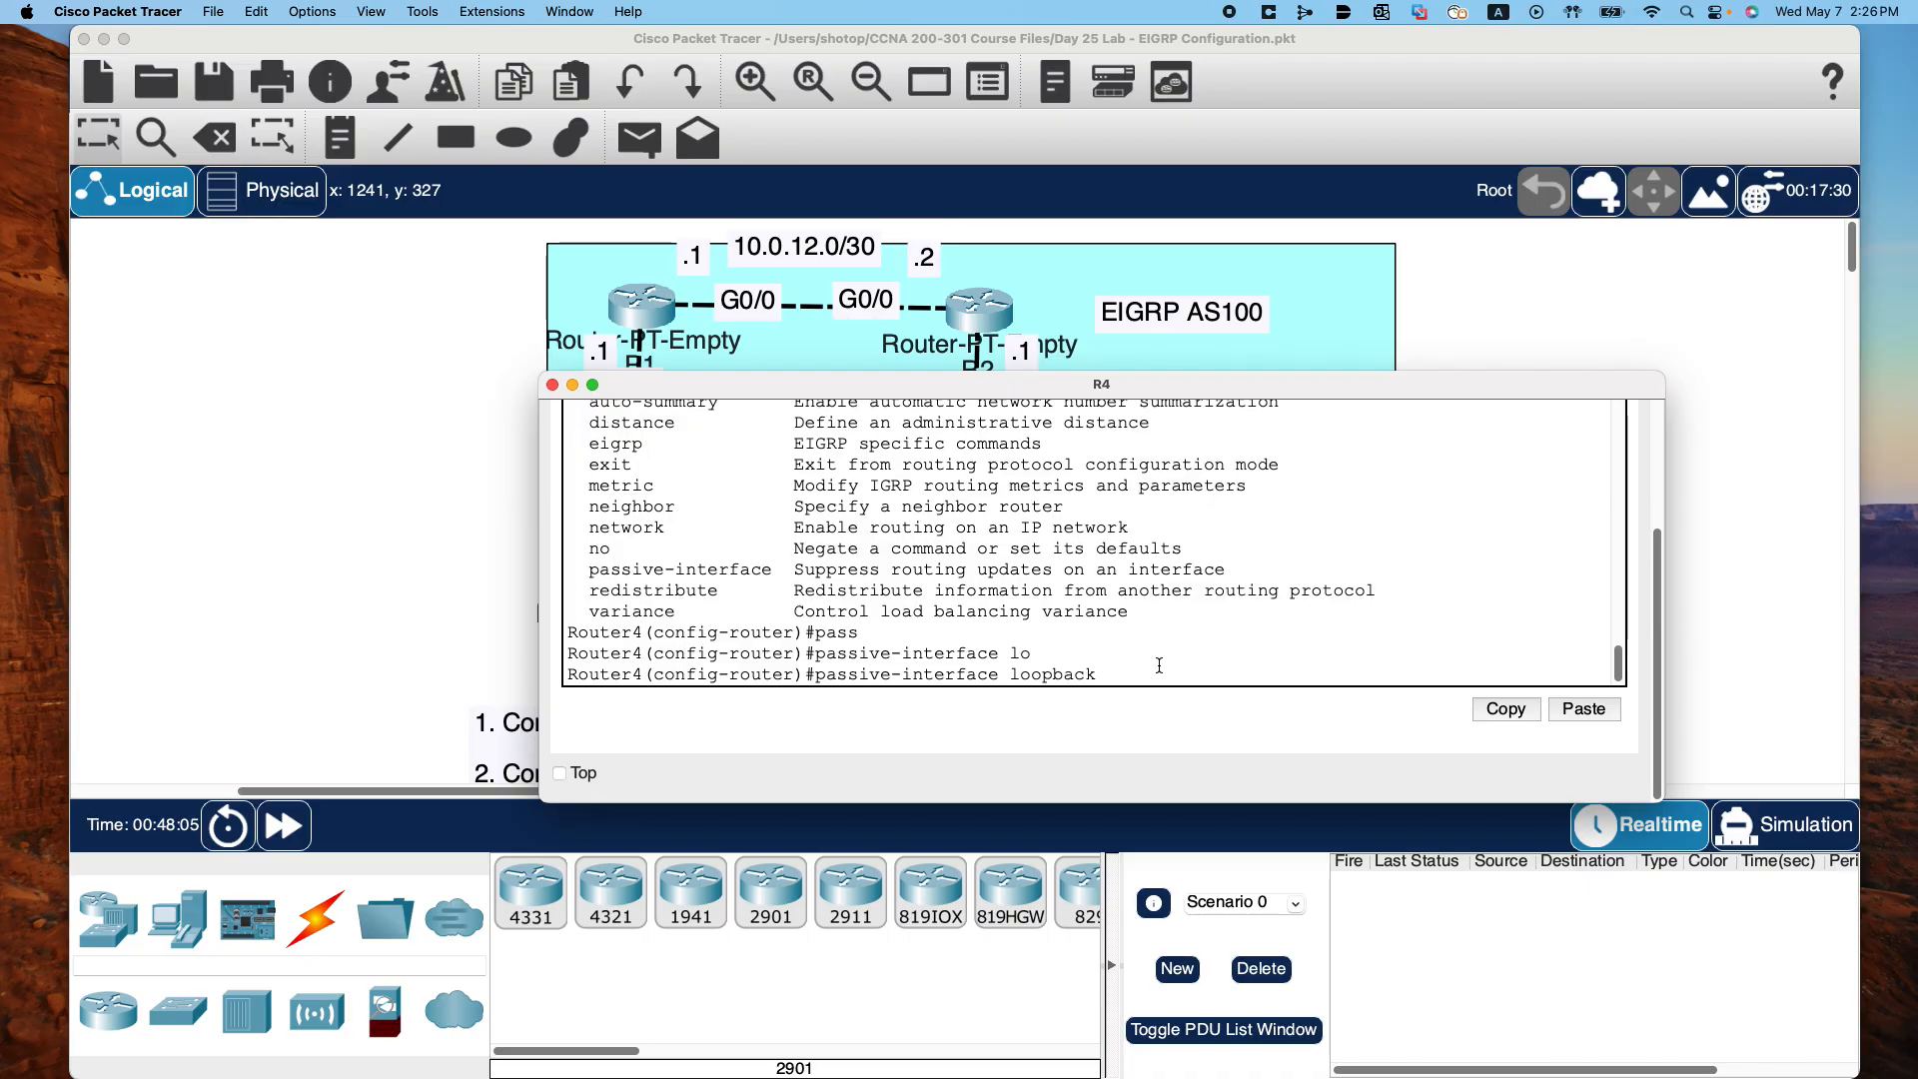
{"action": "type", "text": "4"}
{"action": "key", "text": "Return"}
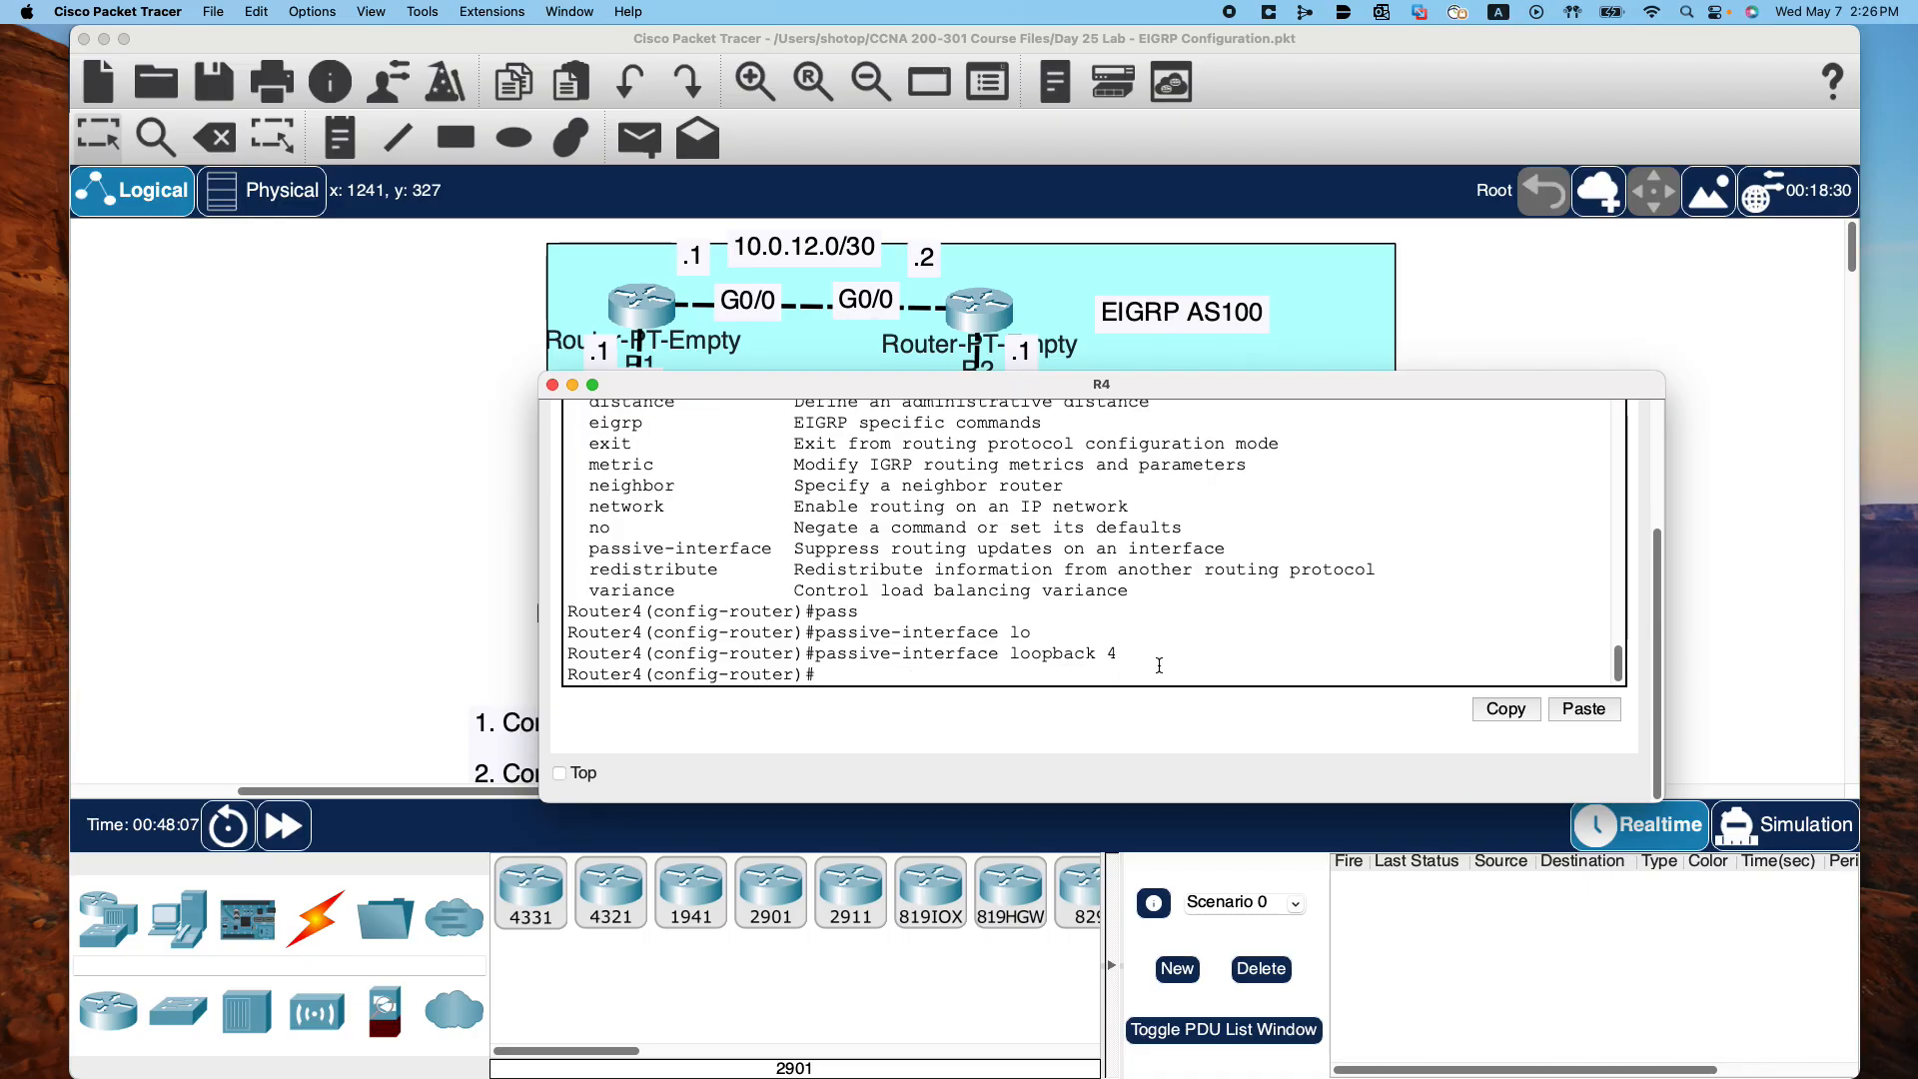
{"action": "left_click", "coordinate": [552, 385]}
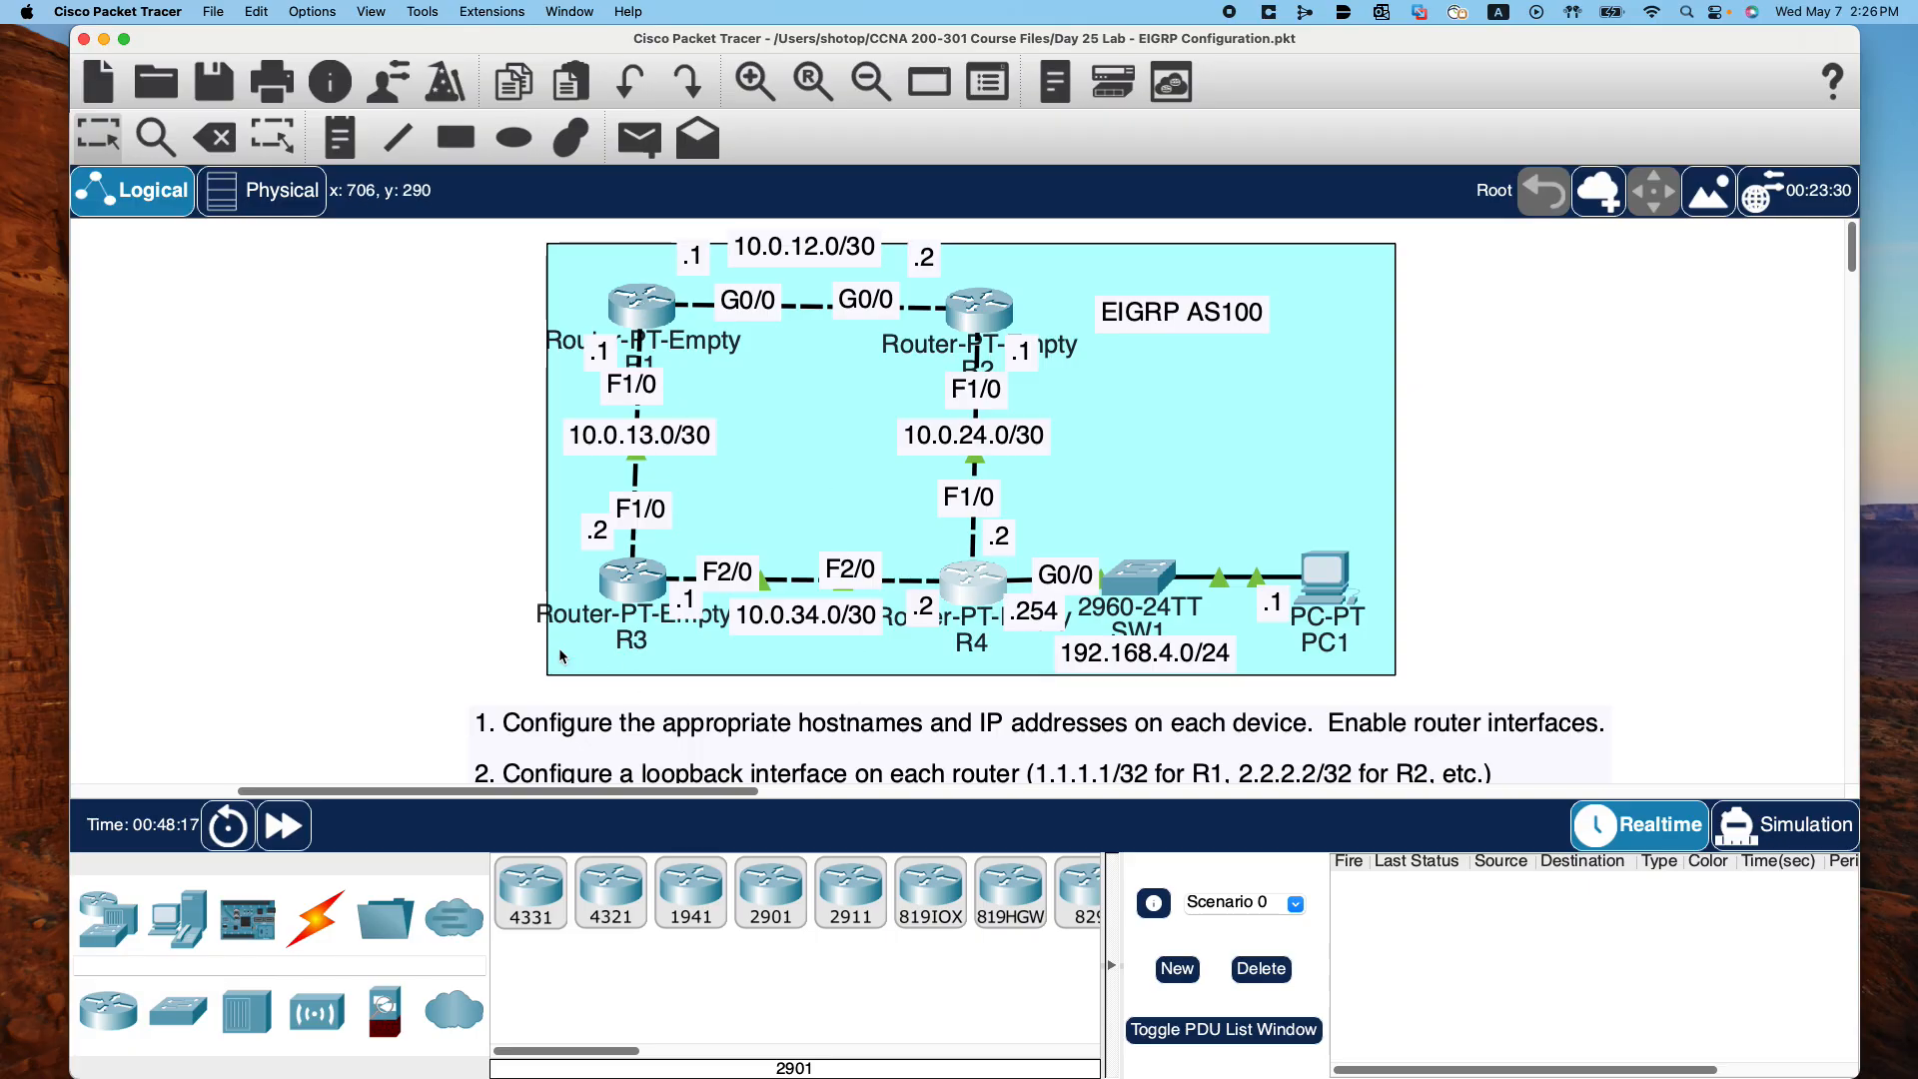
Ping Router4's 10.0.34.2 address from Router1's command line and close the console
{"action": "scroll", "coordinate": [488, 611], "scroll_direction": "down", "scroll_amount": 3}
{"action": "scroll", "coordinate": [489, 604], "scroll_direction": "up", "scroll_amount": 3}
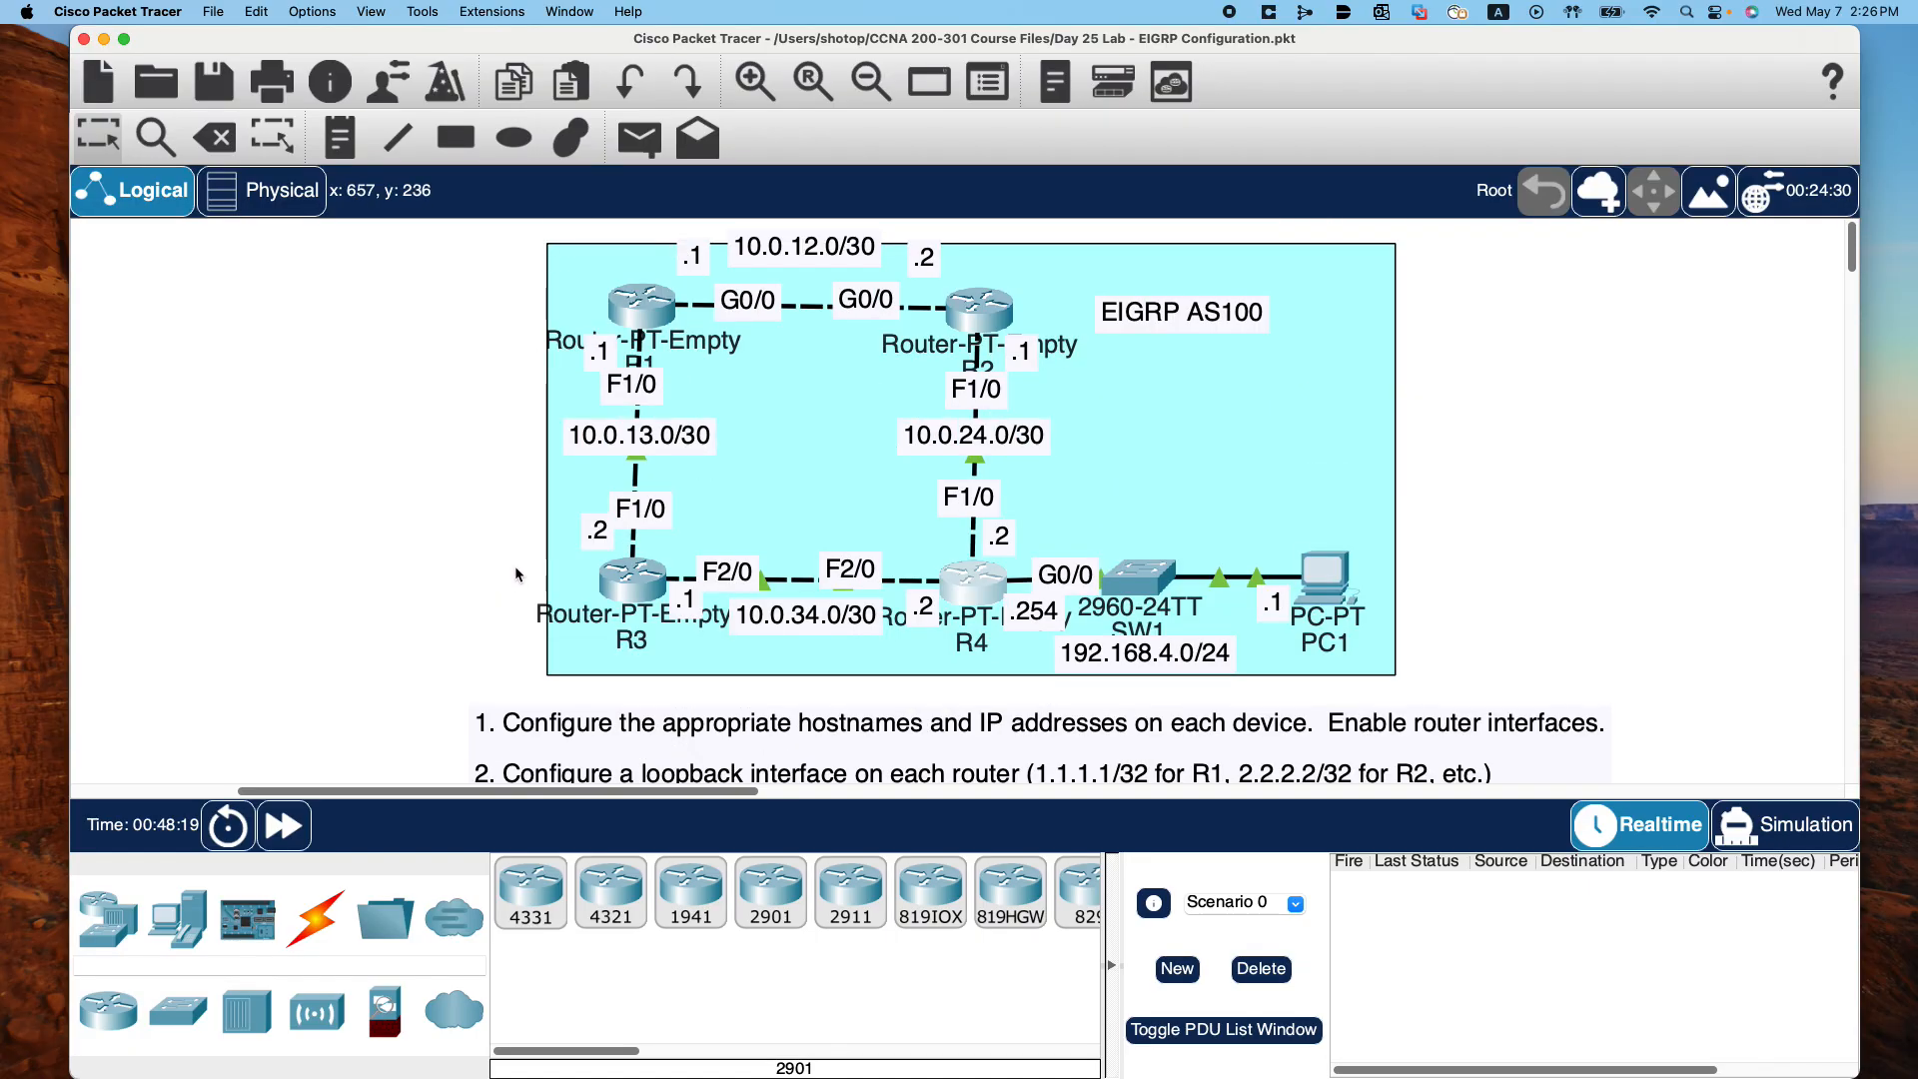
{"action": "left_click", "coordinate": [643, 311]}
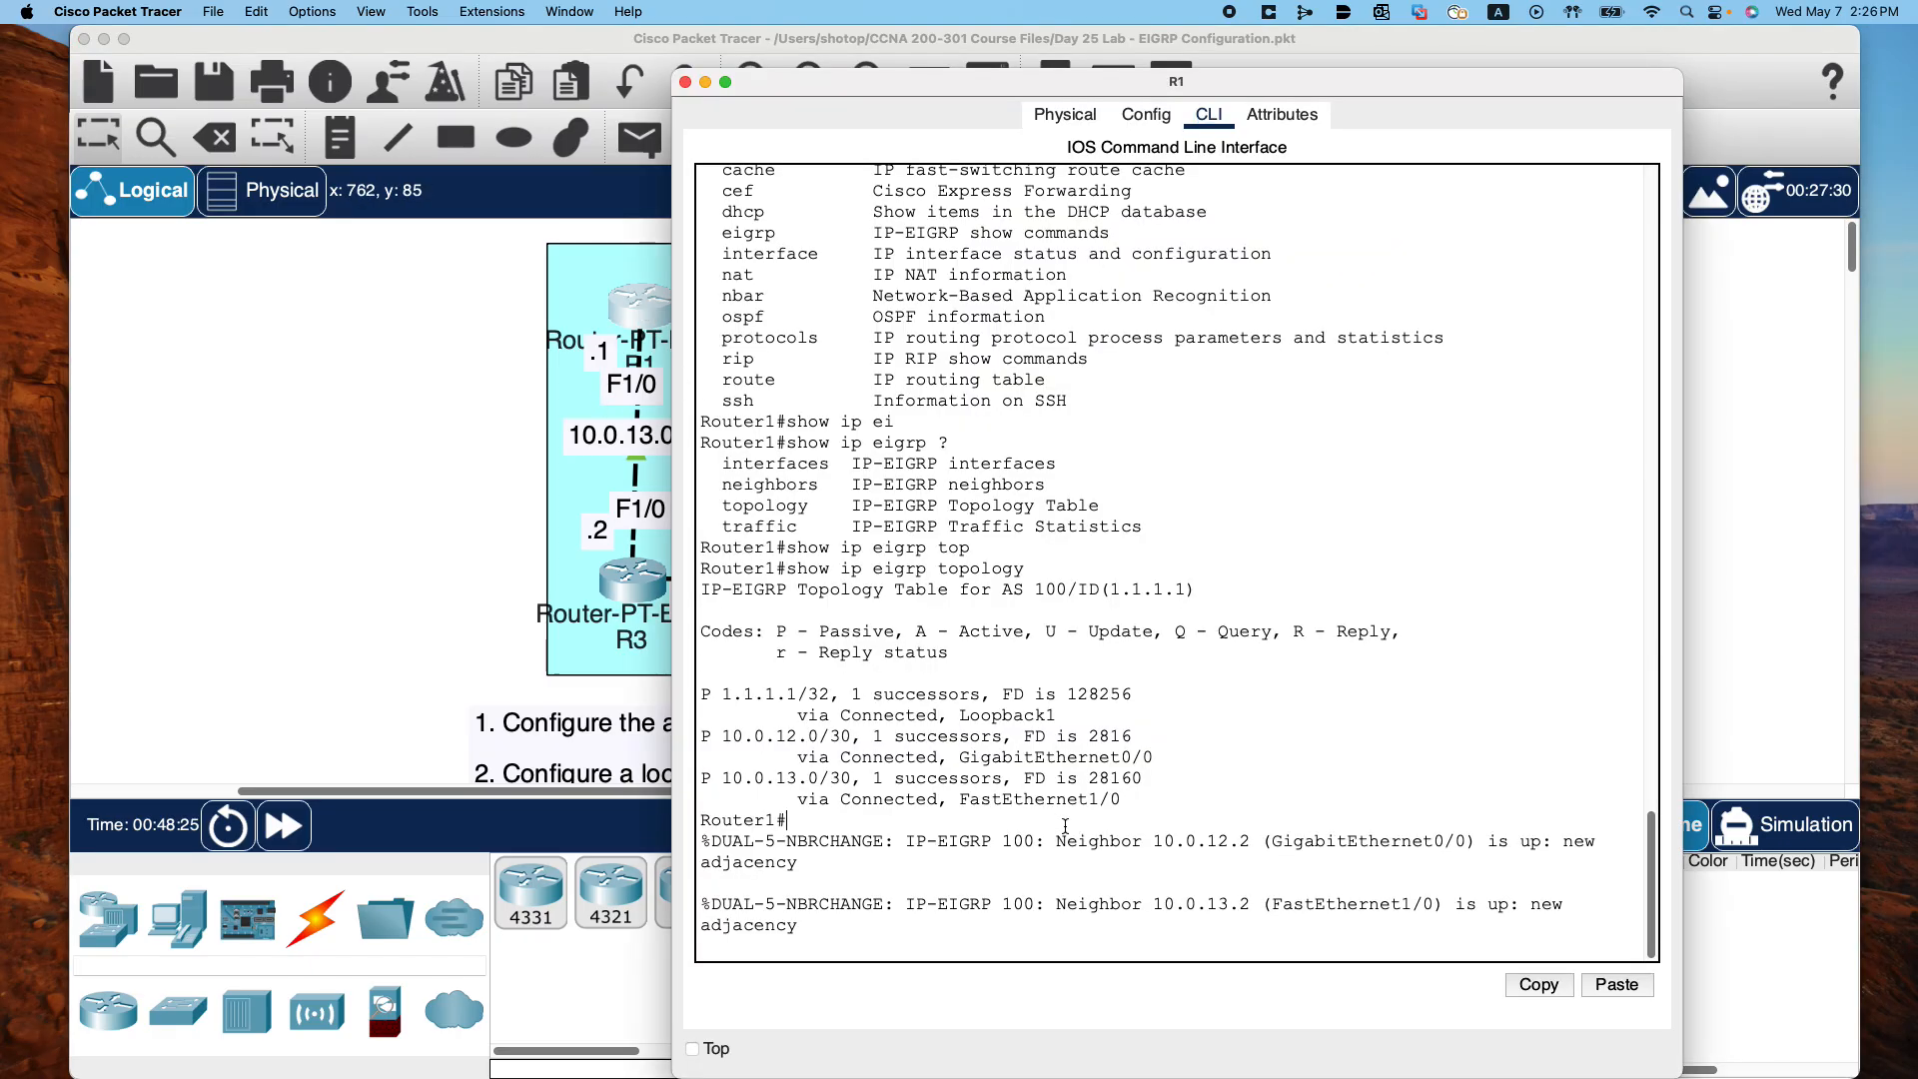
{"action": "key", "text": "Return"}
{"action": "key", "text": "Return"}
{"action": "key", "text": "Return"}
{"action": "type", "text": "ping "}
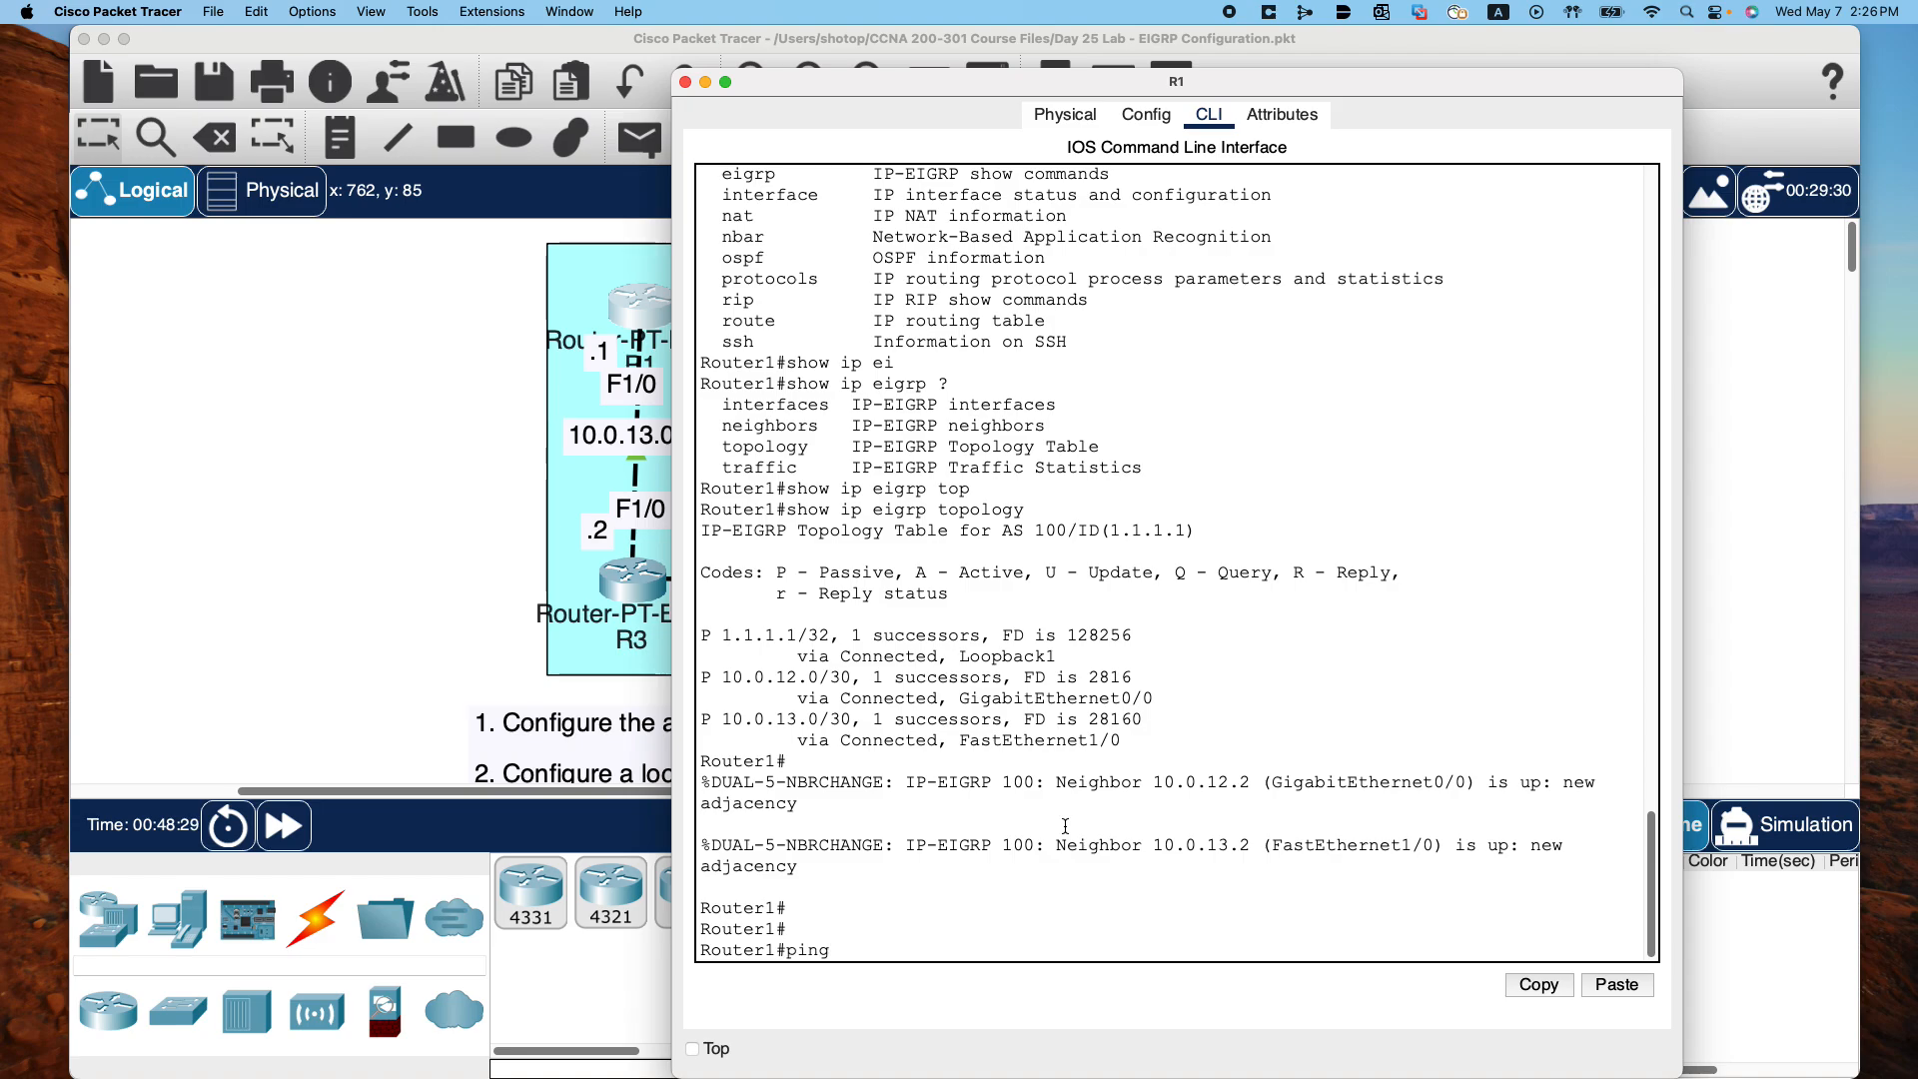
{"action": "type", "text": "10.0.34.2"}
{"action": "key", "text": "Return"}
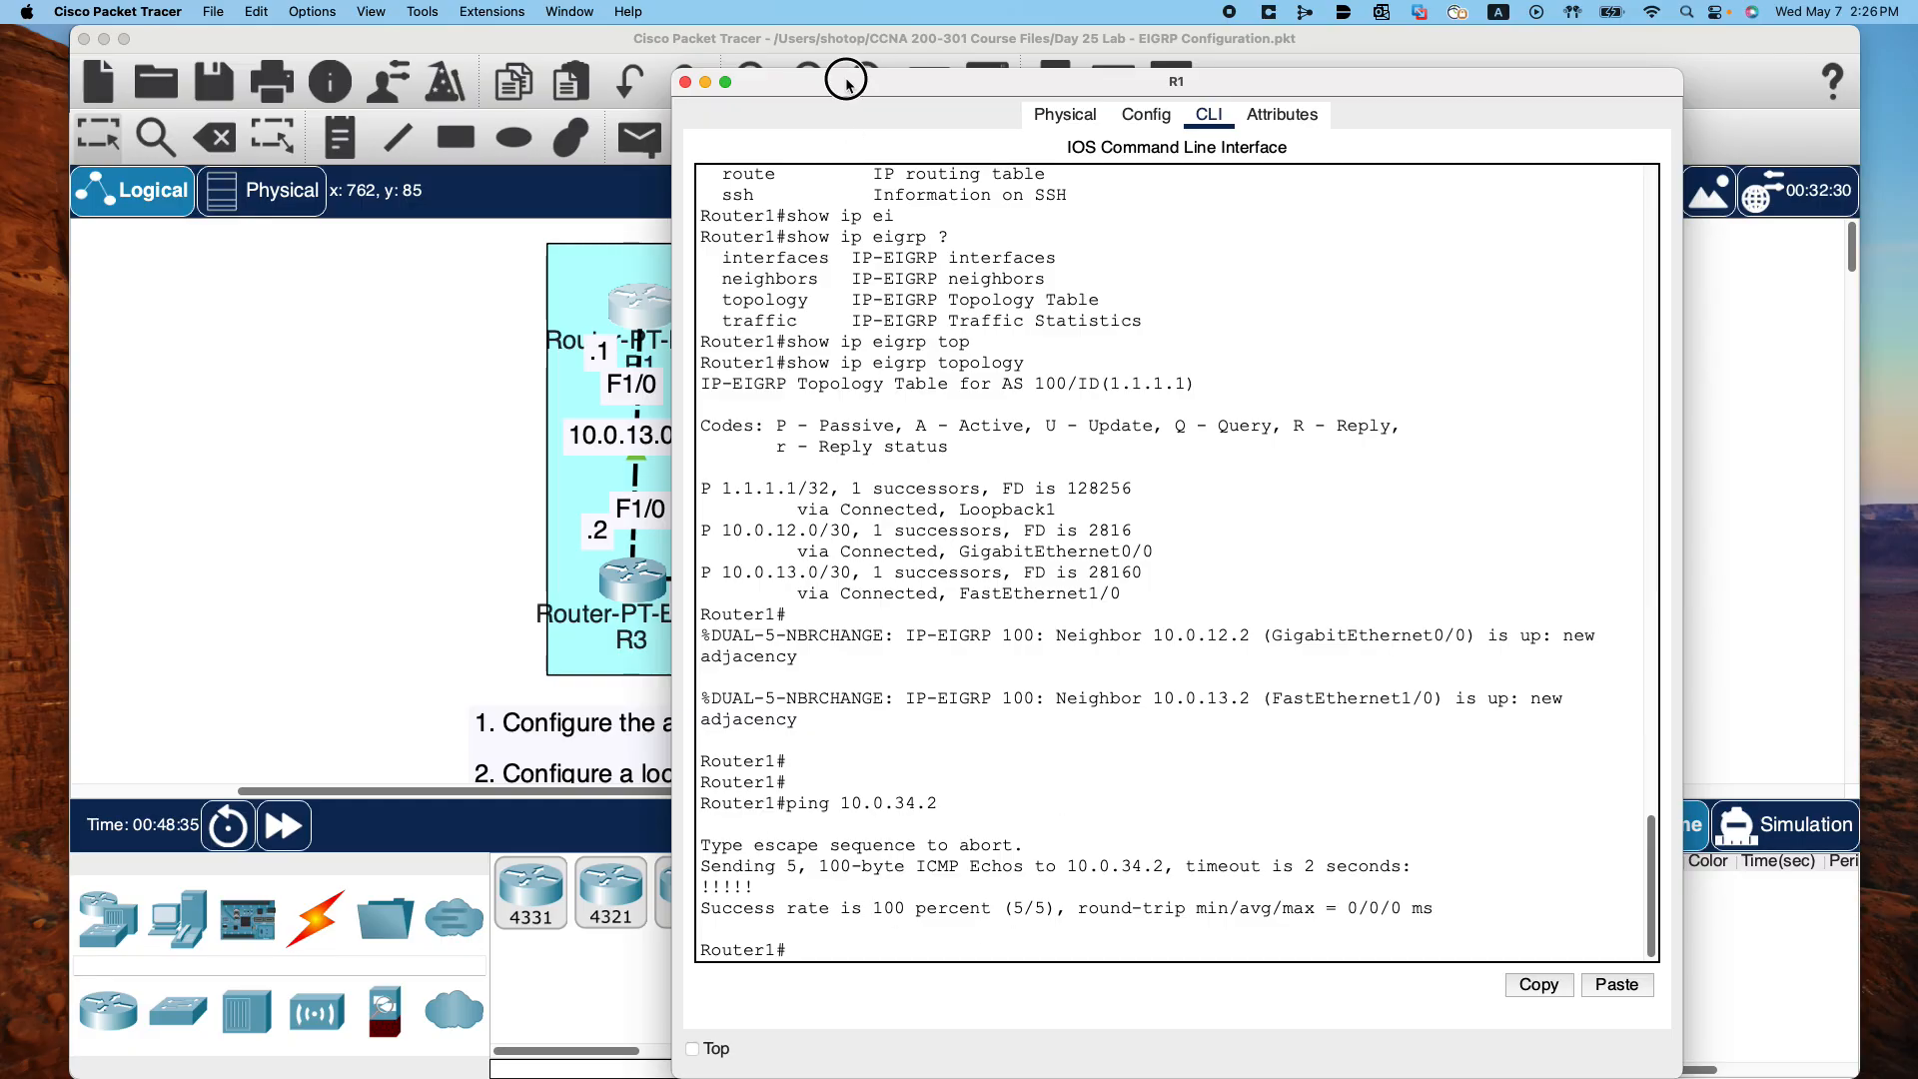
{"action": "left_click", "coordinate": [684, 81]}
{"action": "left_click_drag", "start_coordinate": [1917, 118], "coordinate": [895, 85]}
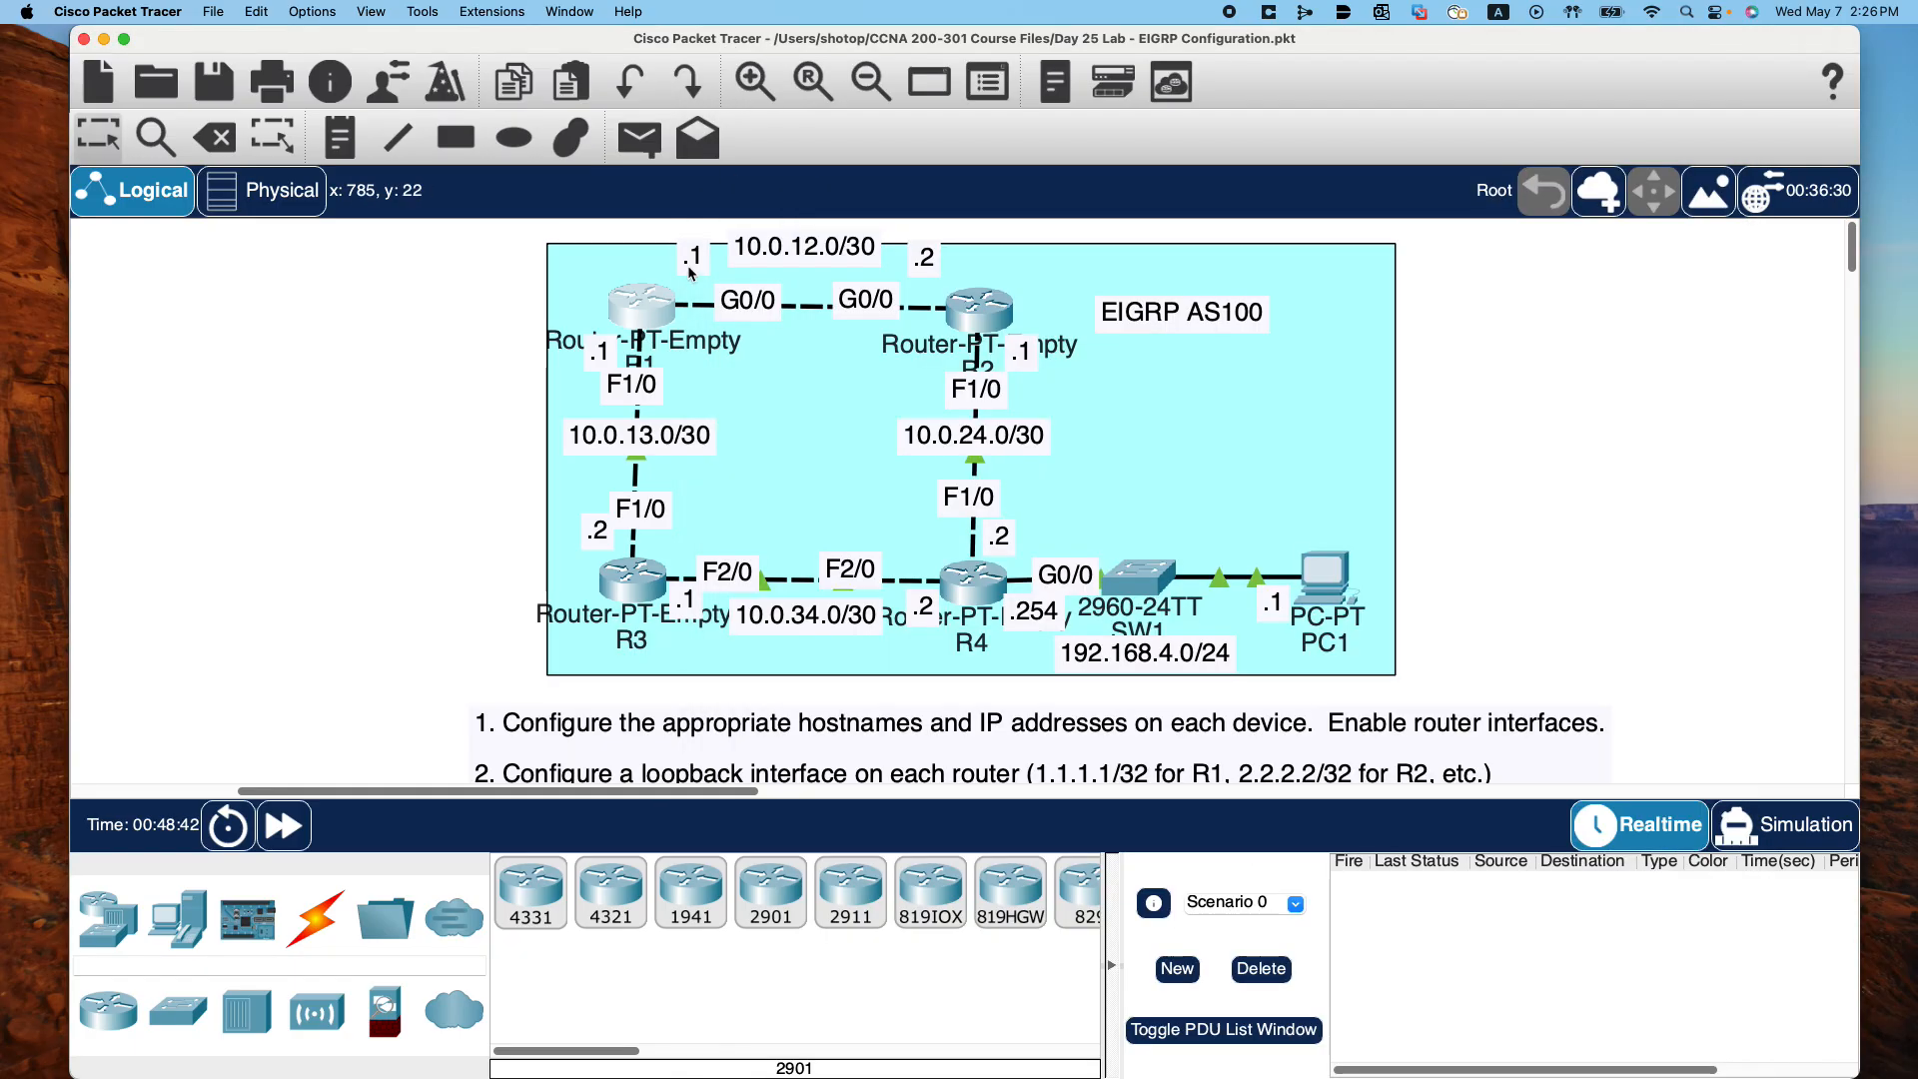
{"action": "left_click", "coordinate": [734, 68]}
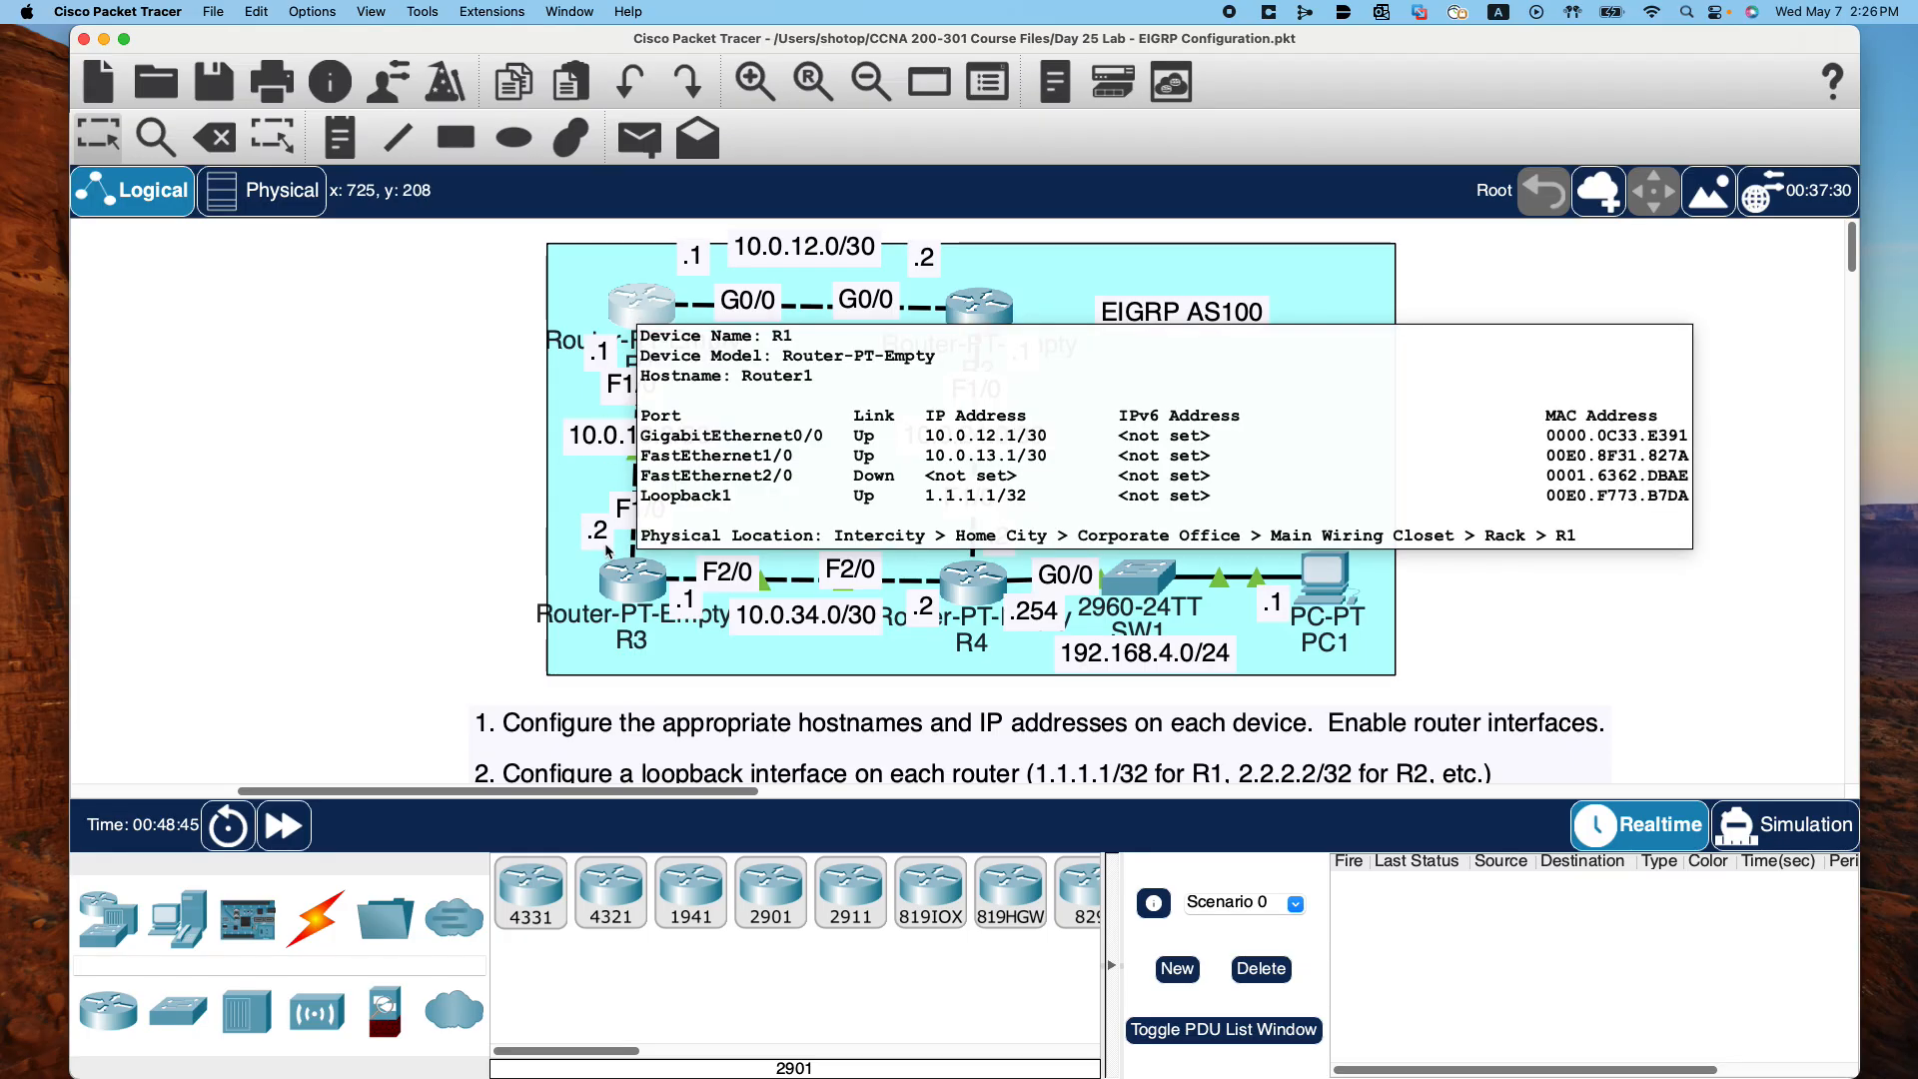
Review the lab tasks below the topology, ping PC1 at 192.168.4.1 from Router1, and close the console
{"action": "mouse_move", "coordinate": [967, 589]}
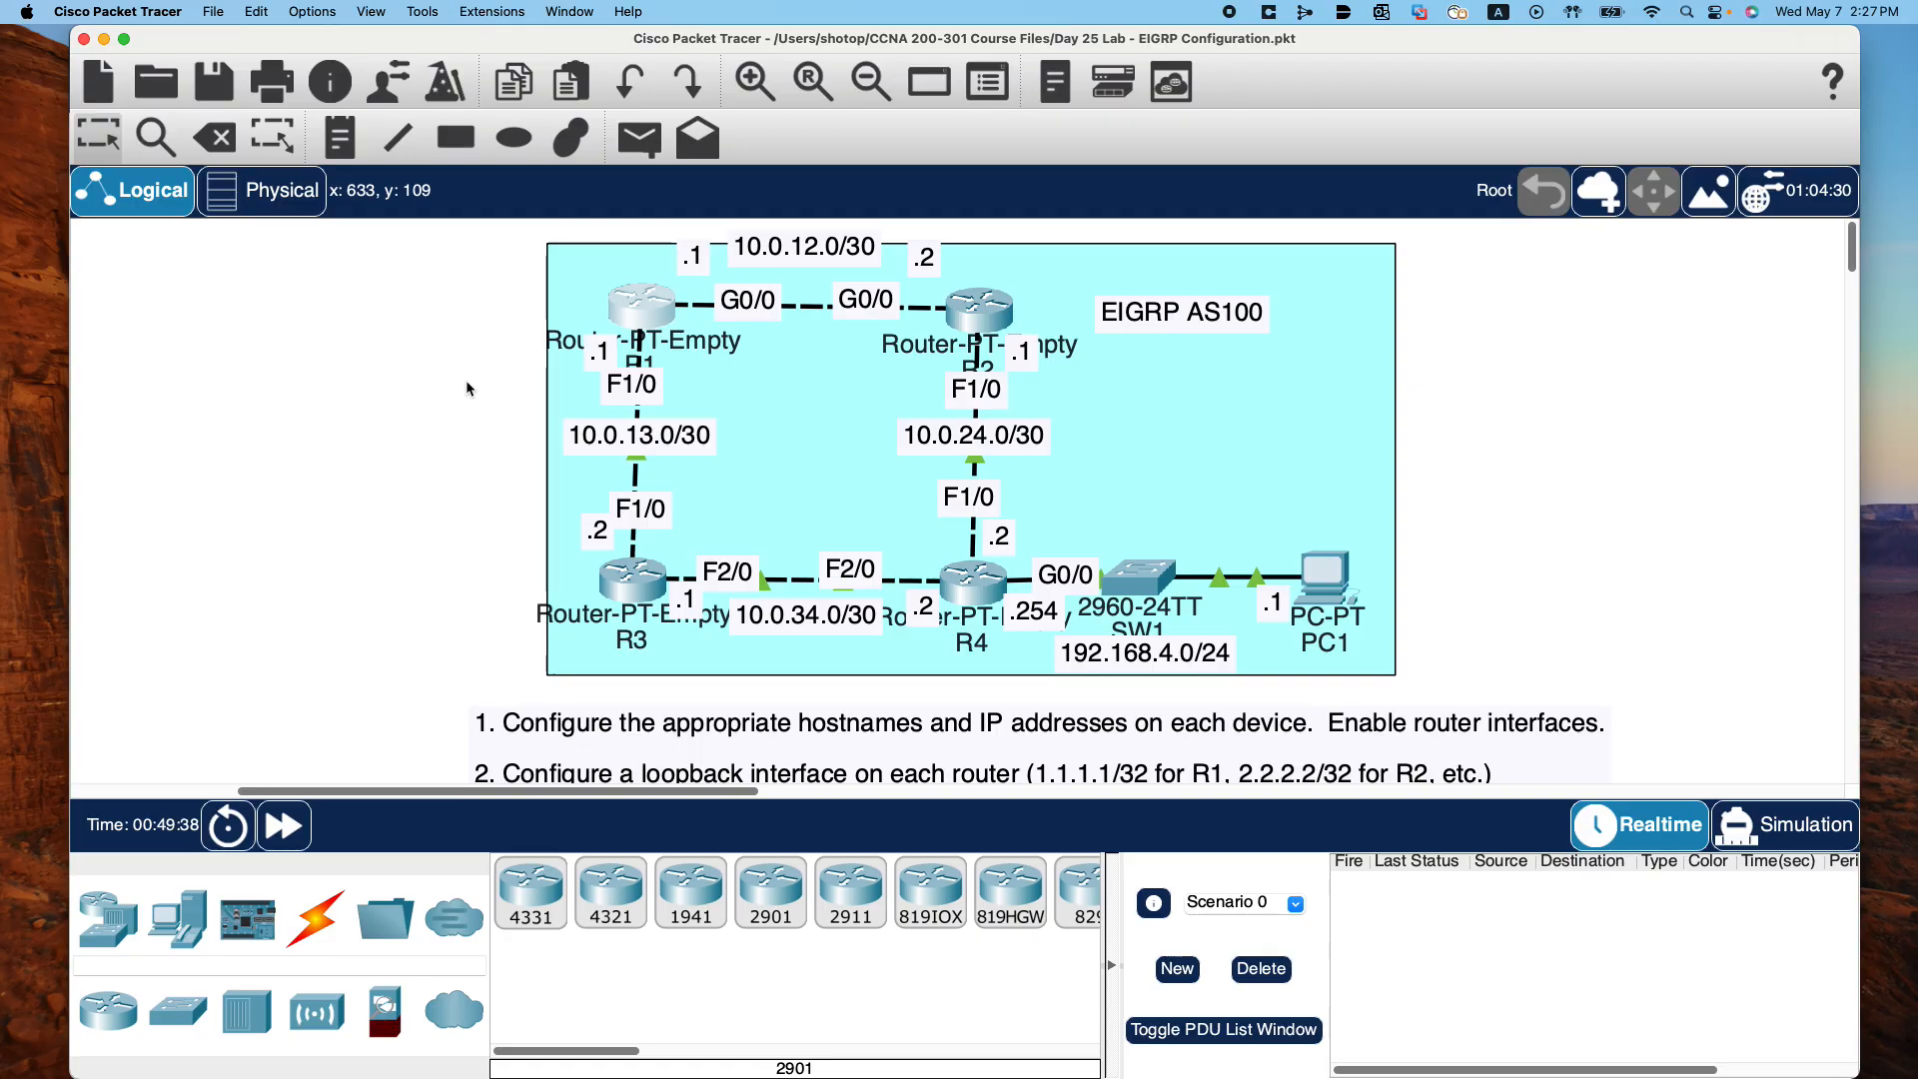
{"action": "scroll", "coordinate": [1147, 486], "scroll_direction": "down", "scroll_amount": 3}
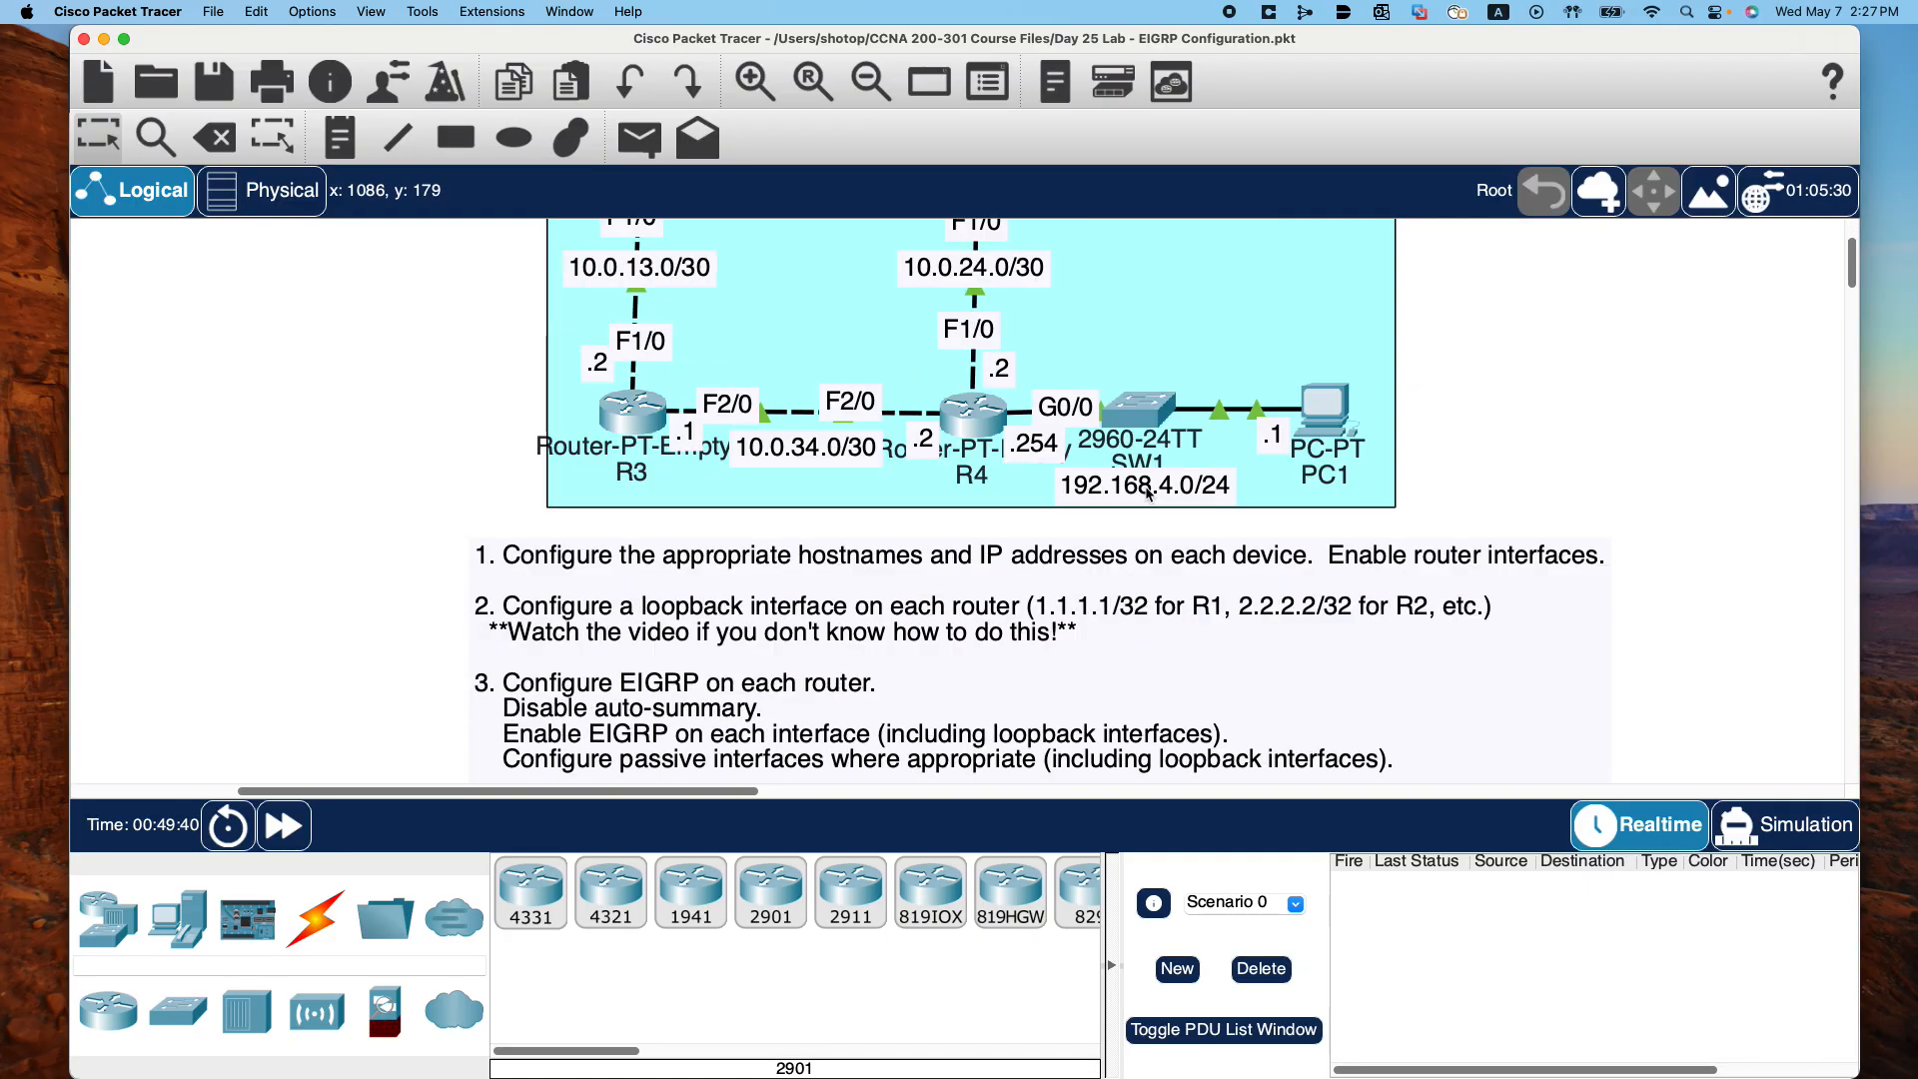
{"action": "scroll", "coordinate": [1071, 513], "scroll_direction": "down", "scroll_amount": 3}
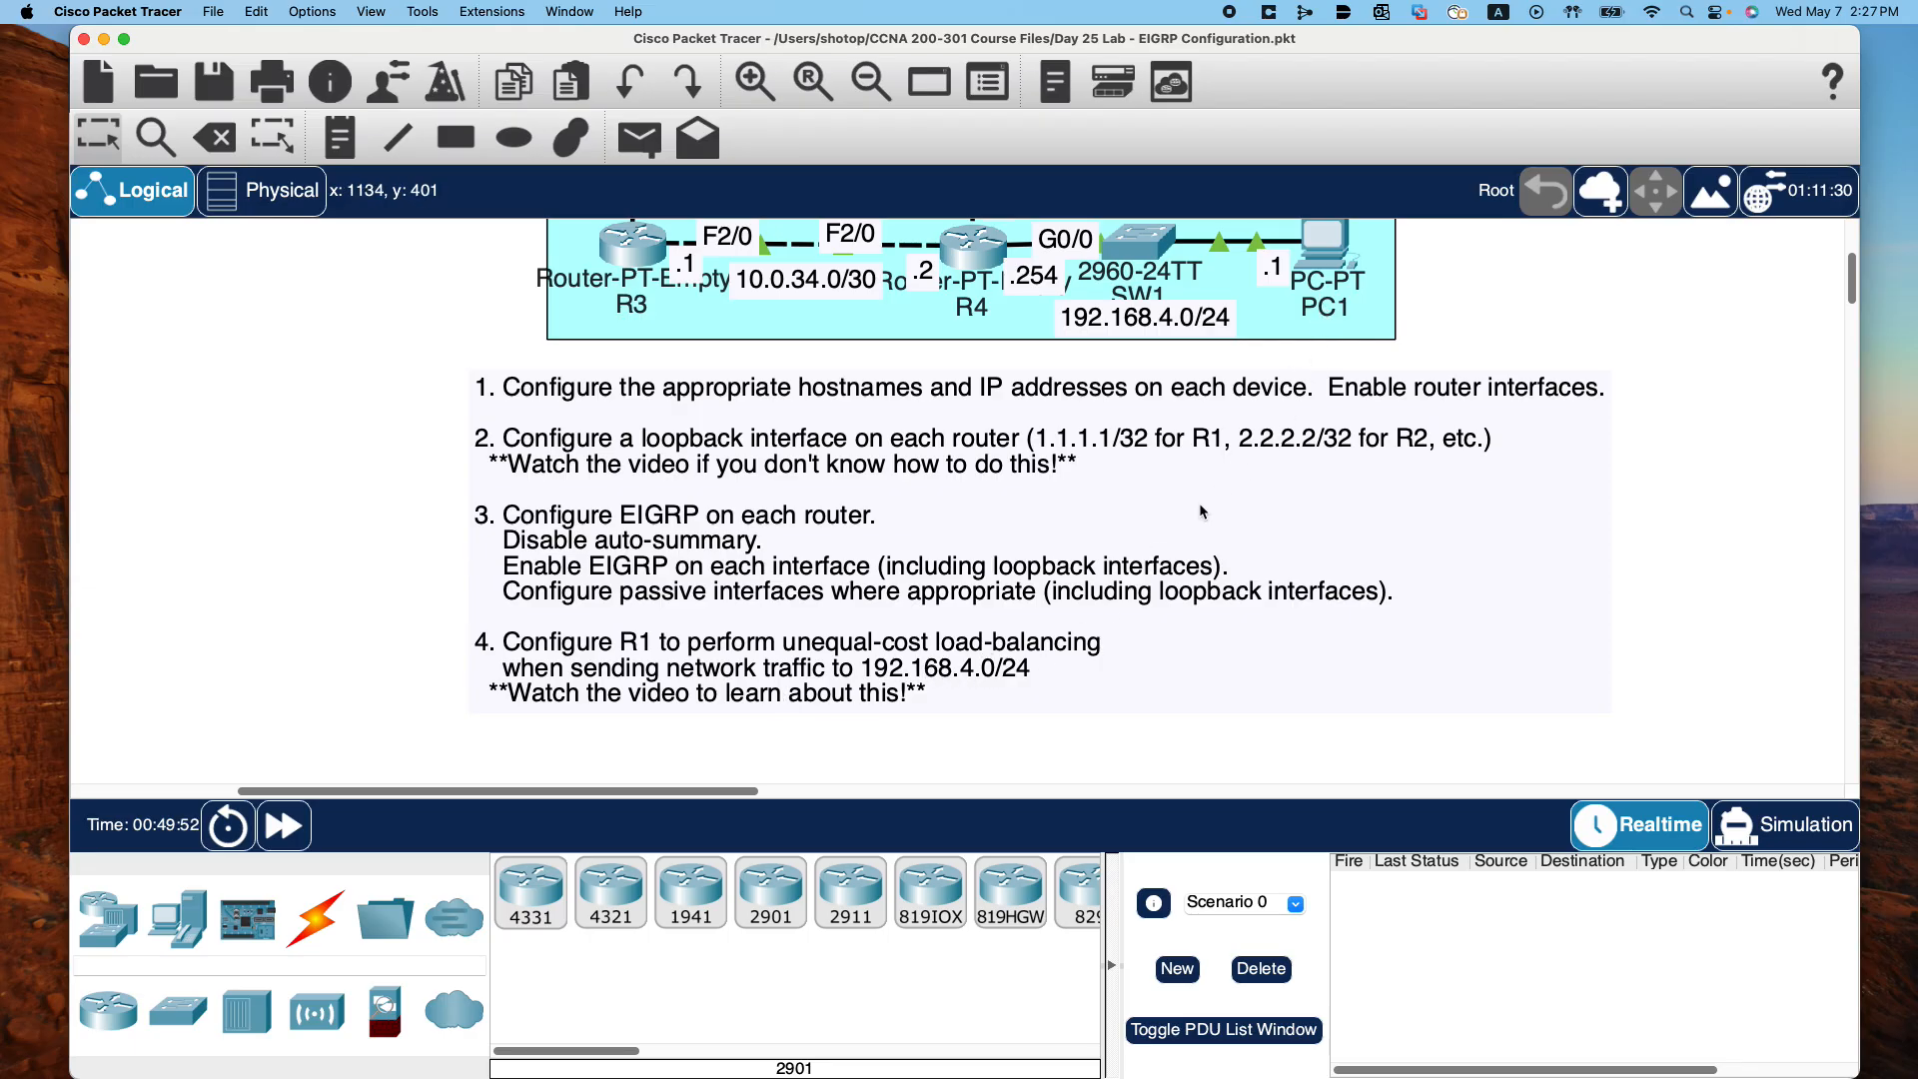
{"action": "scroll", "coordinate": [1314, 397], "scroll_direction": "up", "scroll_amount": 2}
{"action": "scroll", "coordinate": [1317, 402], "scroll_direction": "up", "scroll_amount": 6}
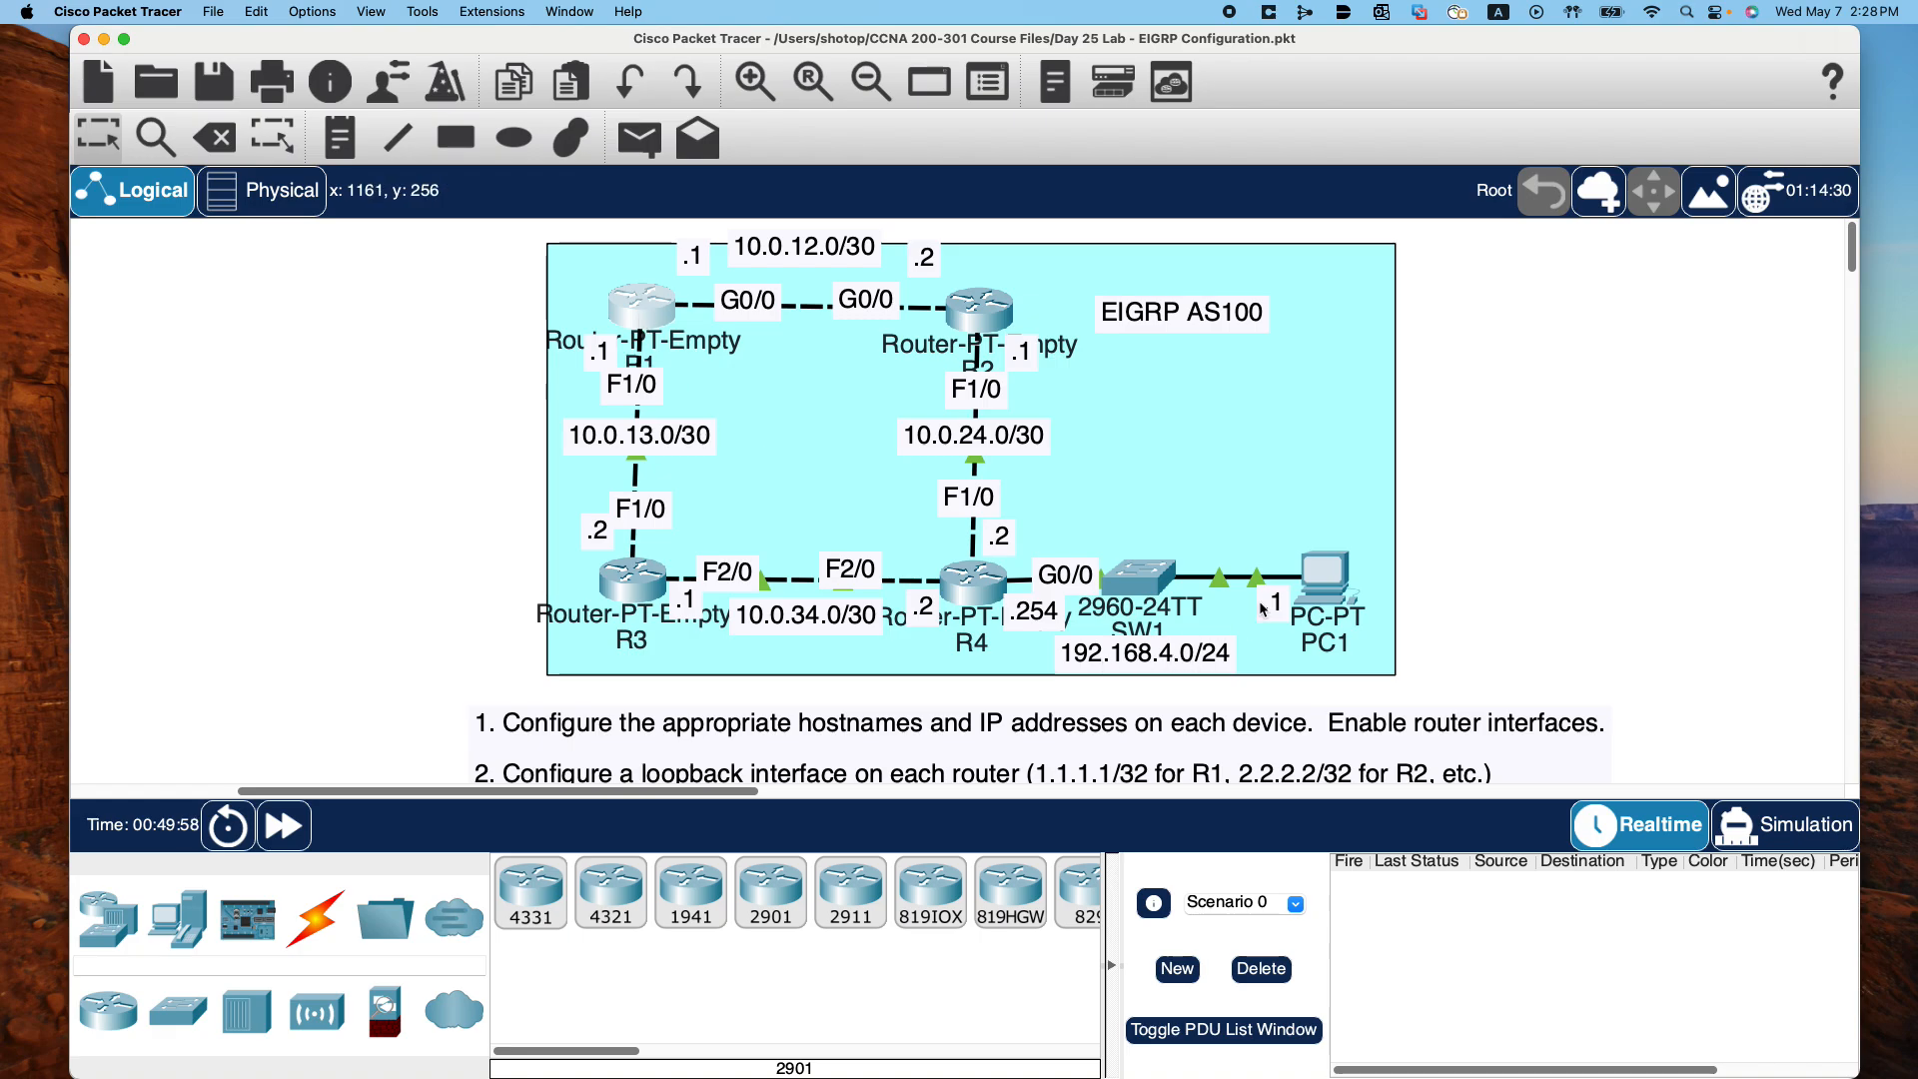
{"action": "left_click", "coordinate": [643, 305]}
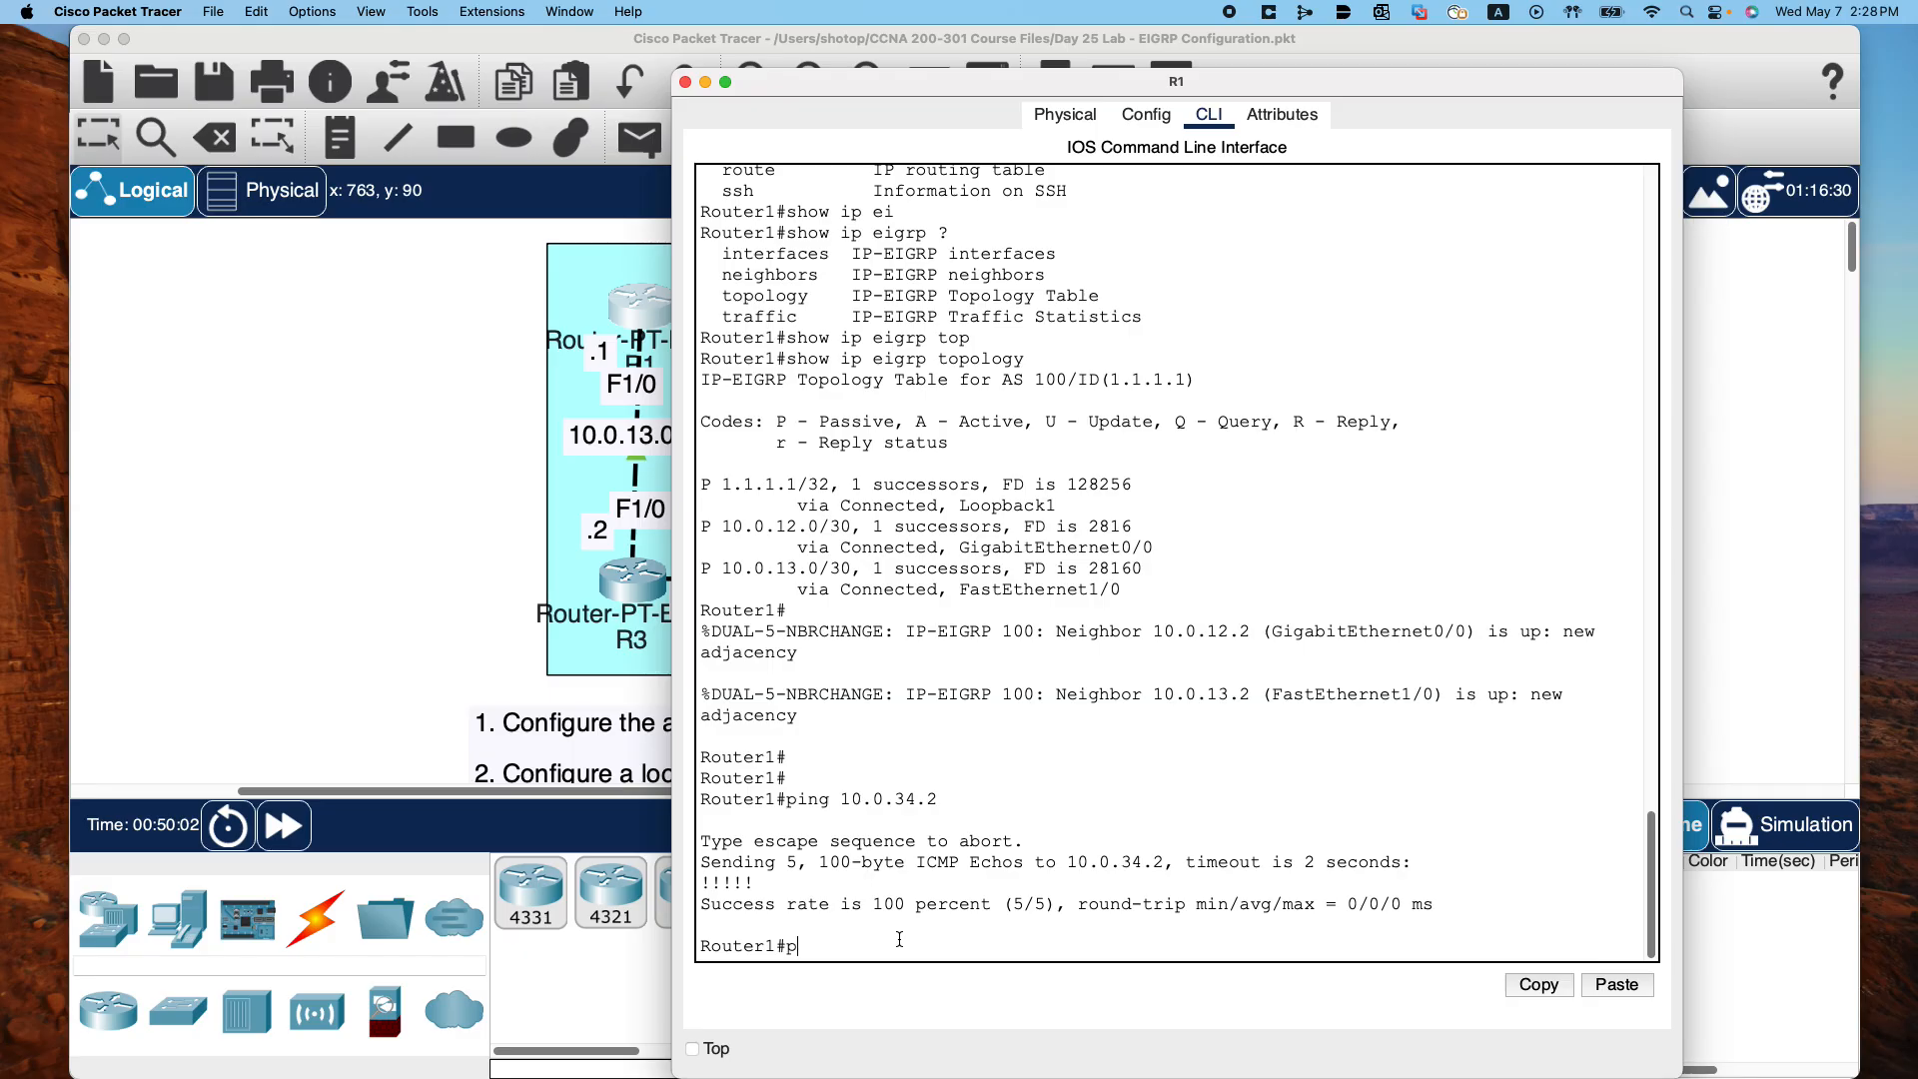
{"action": "type", "text": "ping 192.168,."}
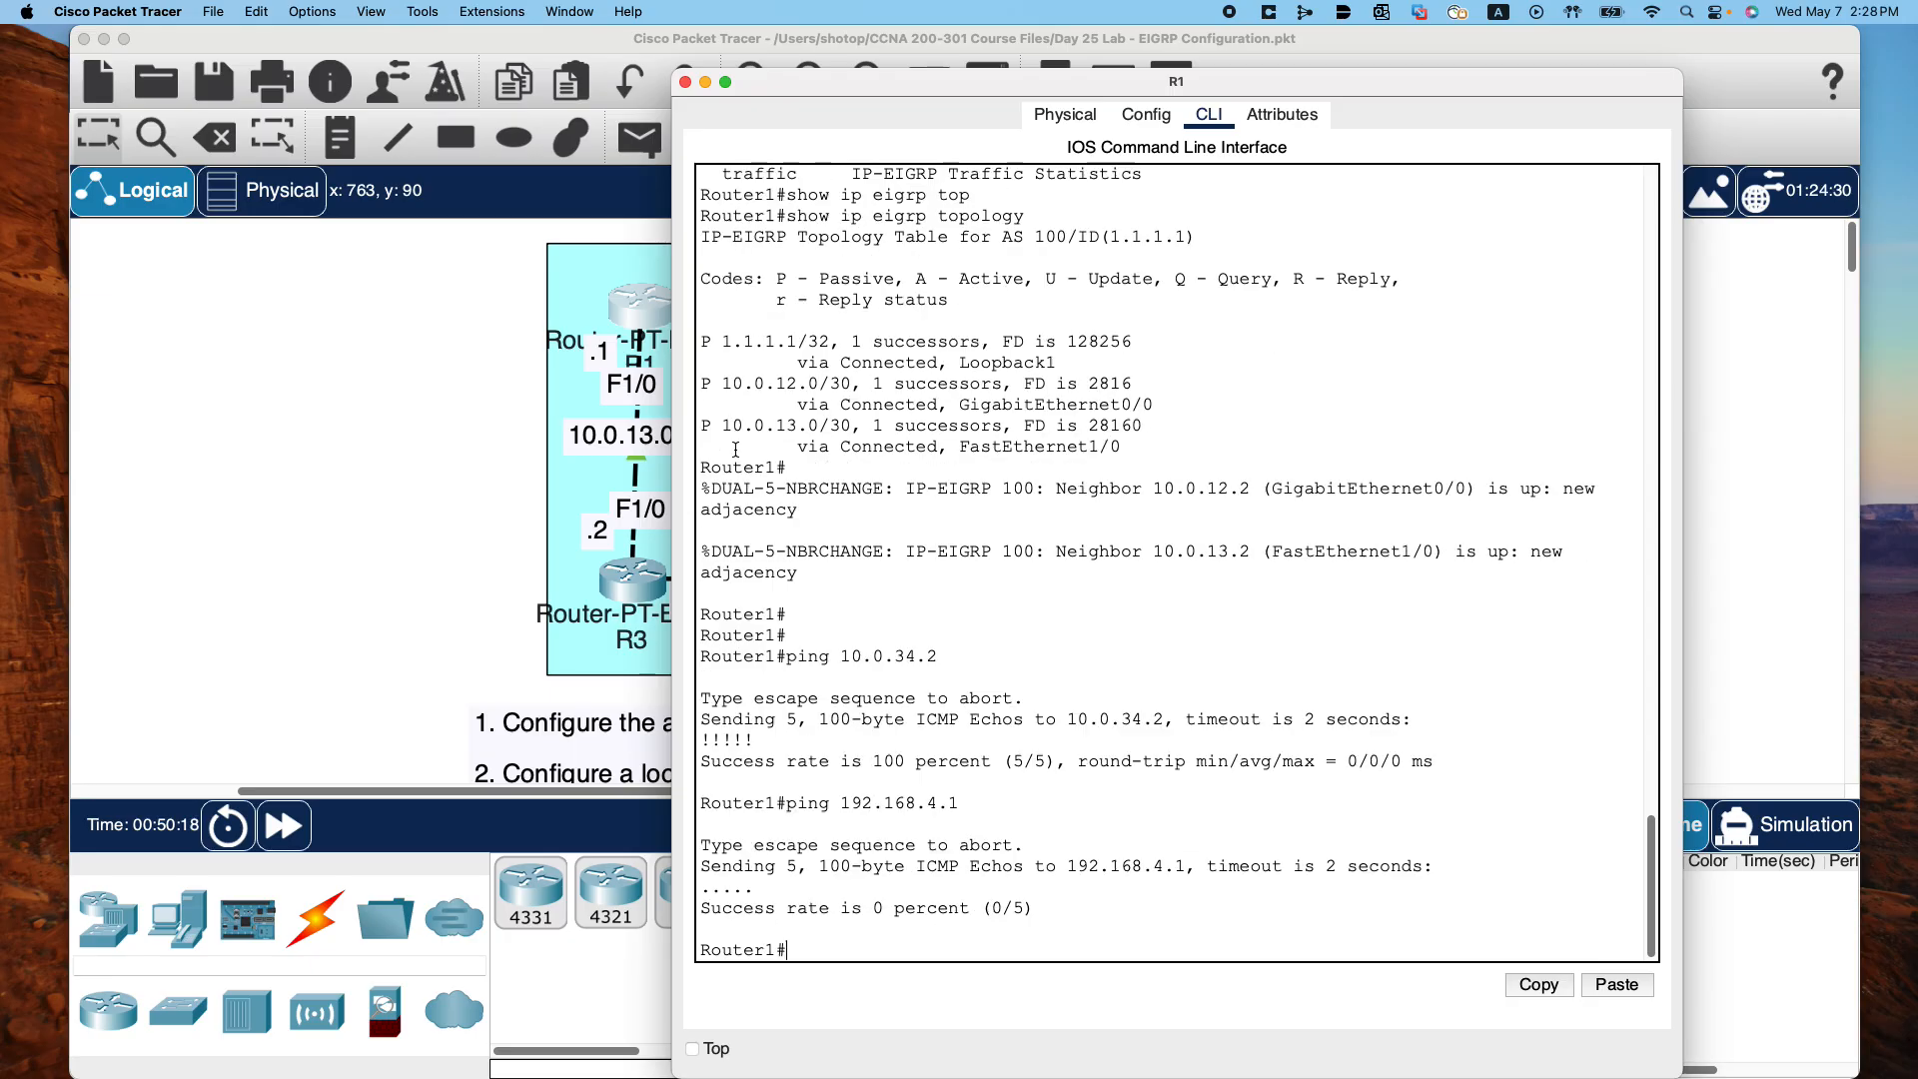
{"action": "left_click", "coordinate": [686, 82]}
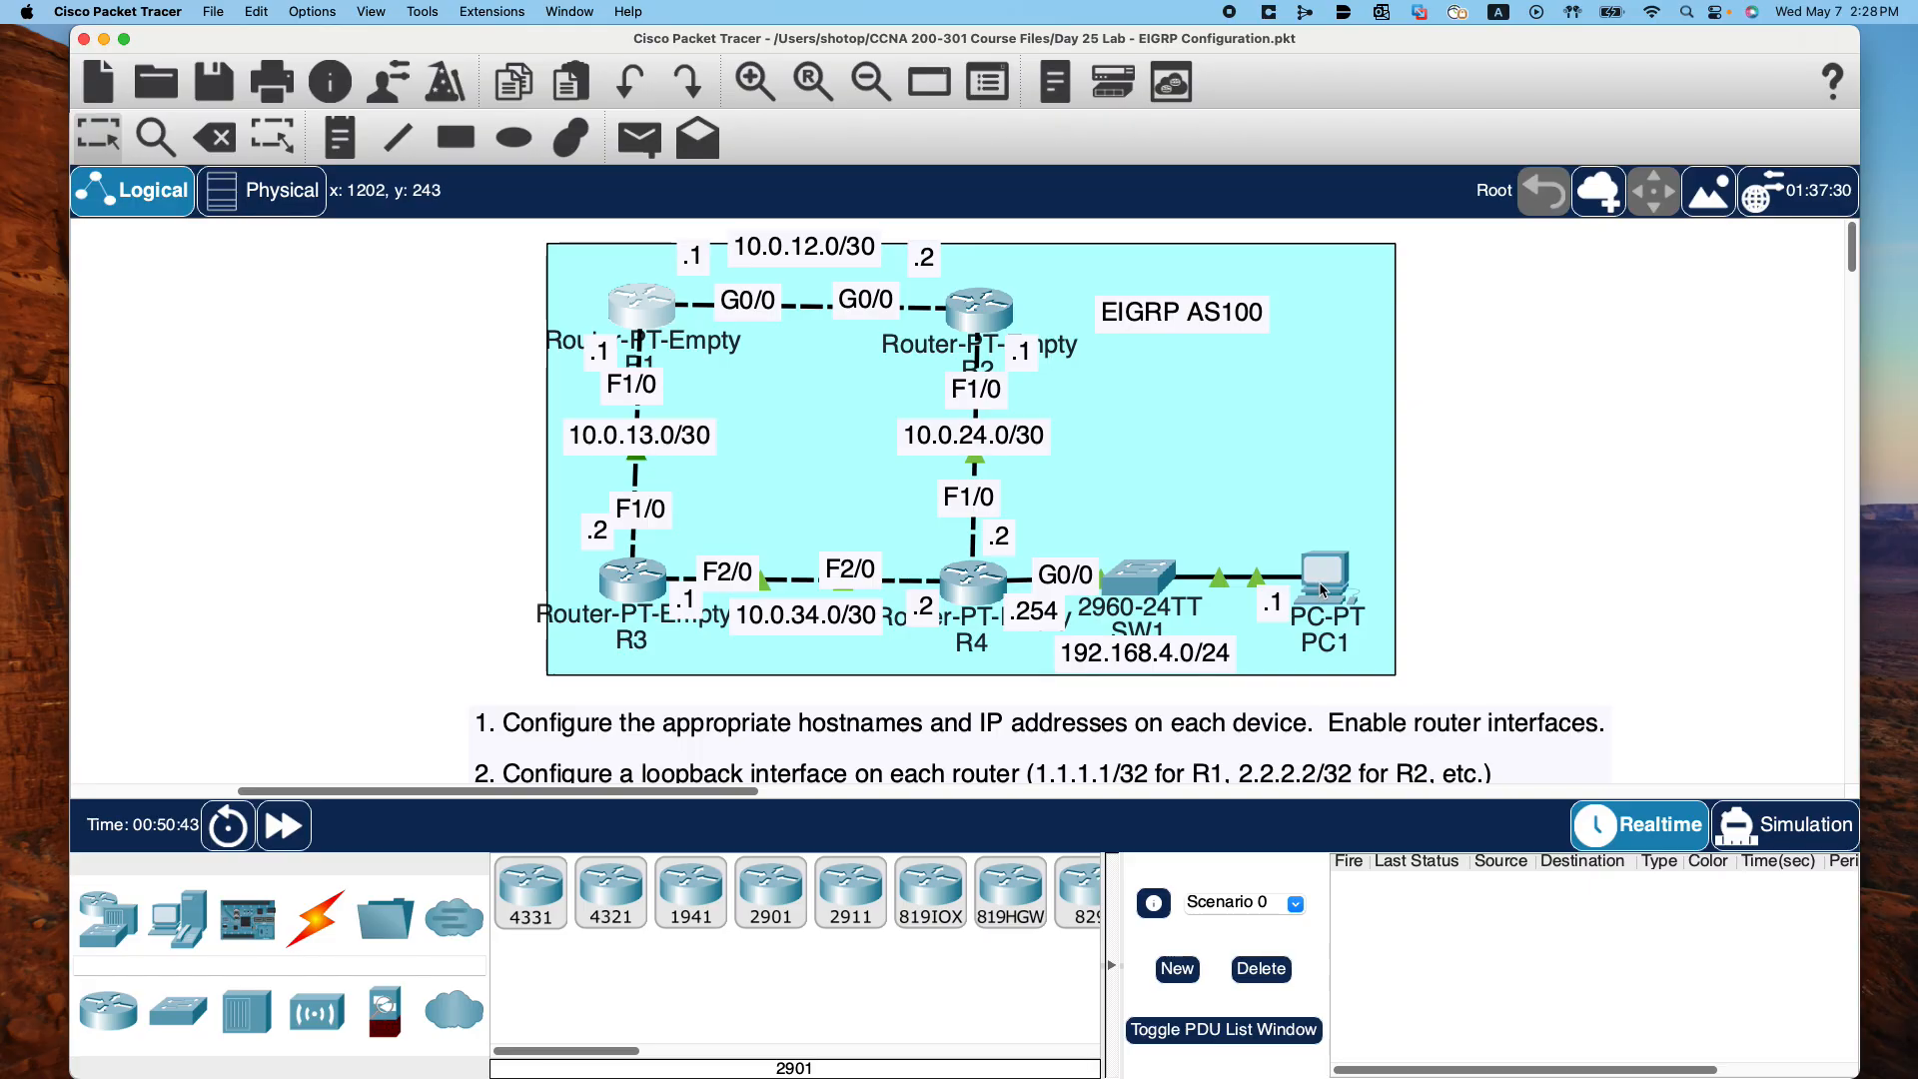
Ping Router1's 10.0.13.1 address from PC1's Command Prompt and close the PC window
{"action": "mouse_move", "coordinate": [1320, 590]}
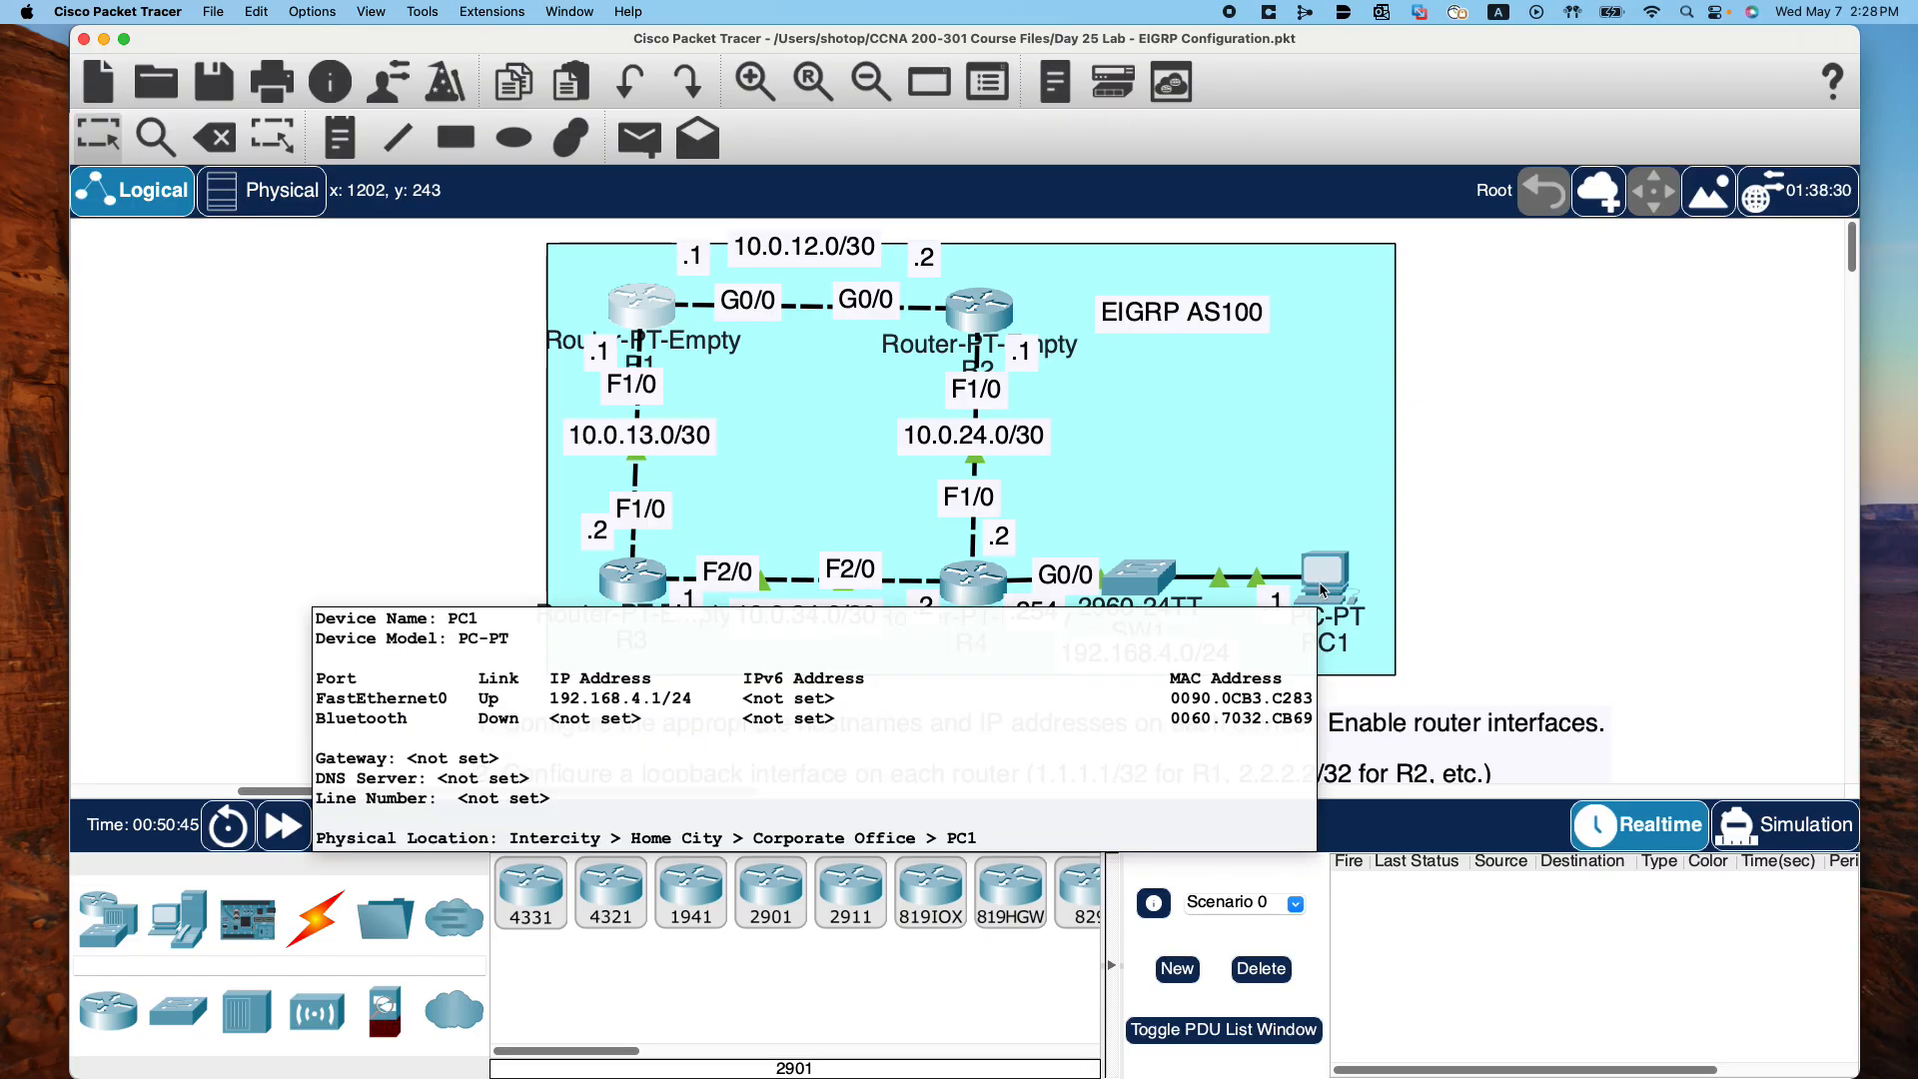
{"action": "left_click", "coordinate": [1321, 590]}
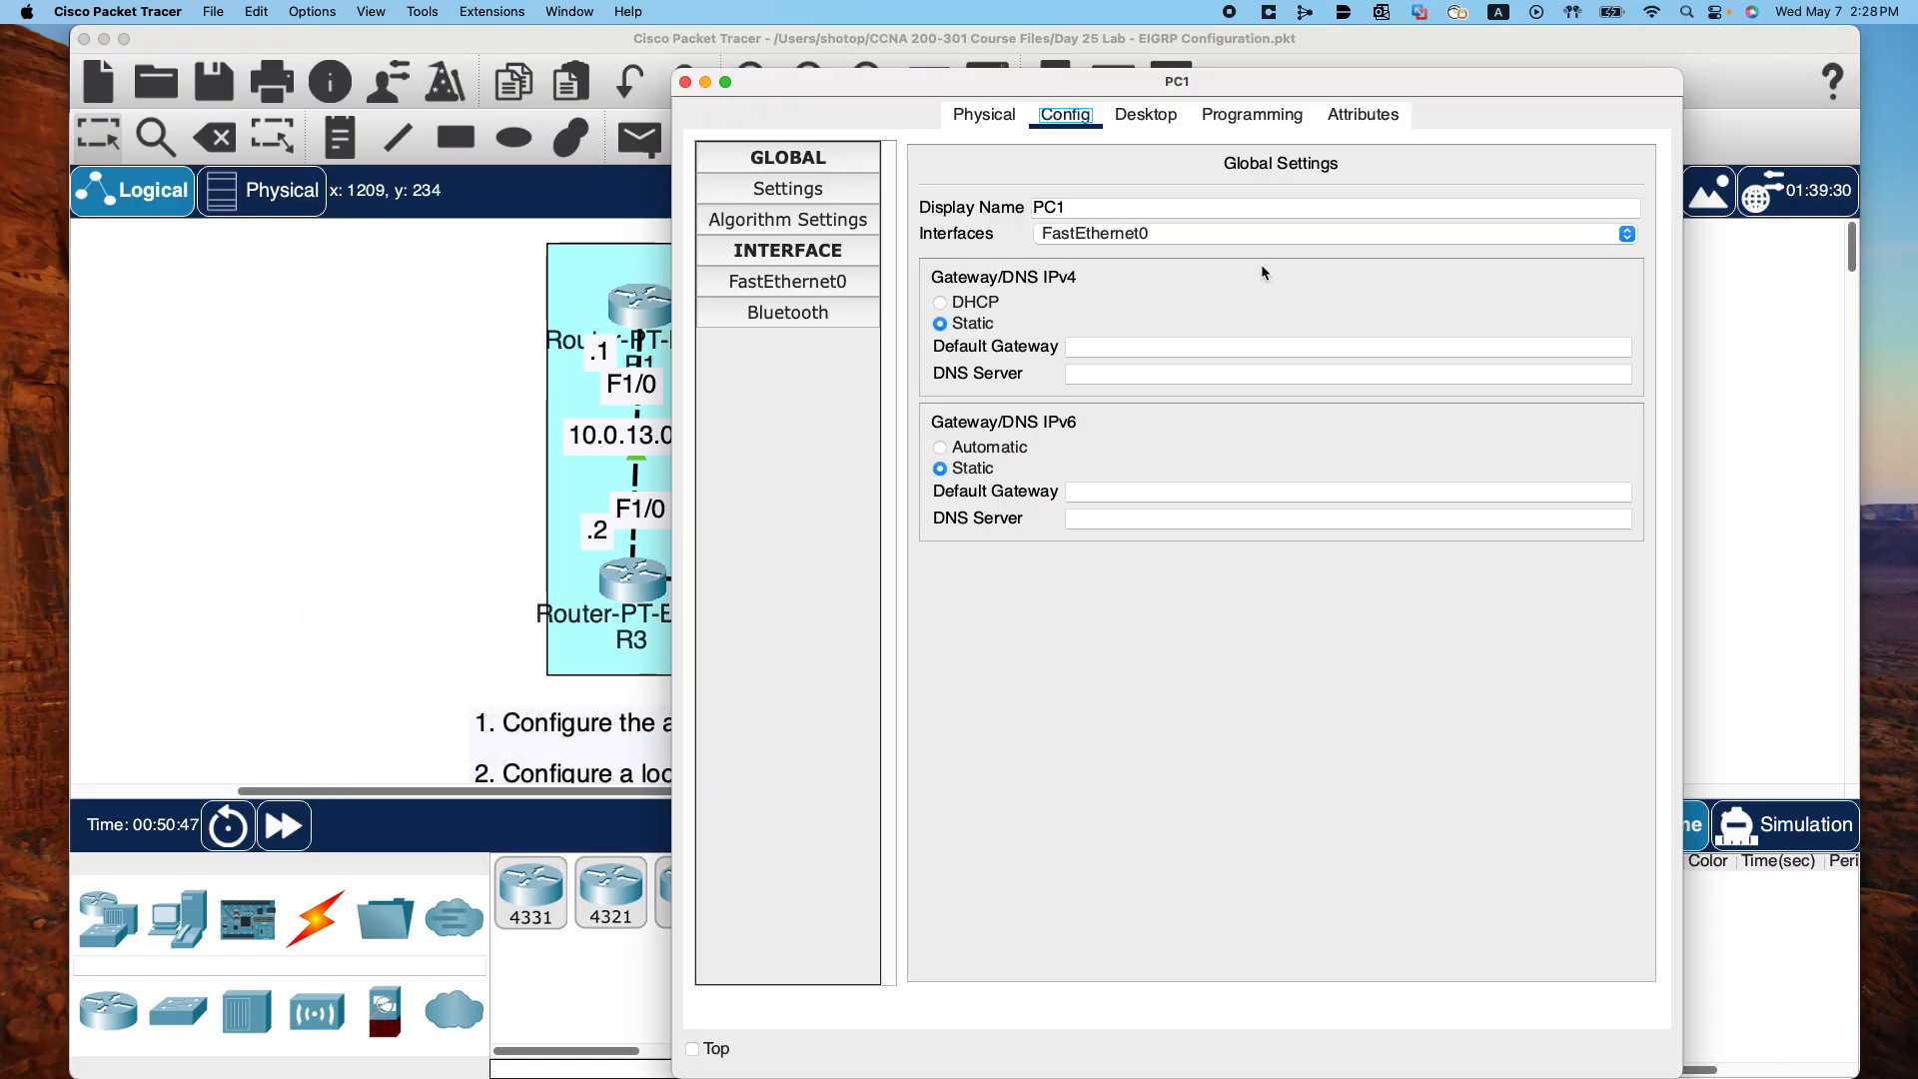
{"action": "left_click", "coordinate": [1141, 116]}
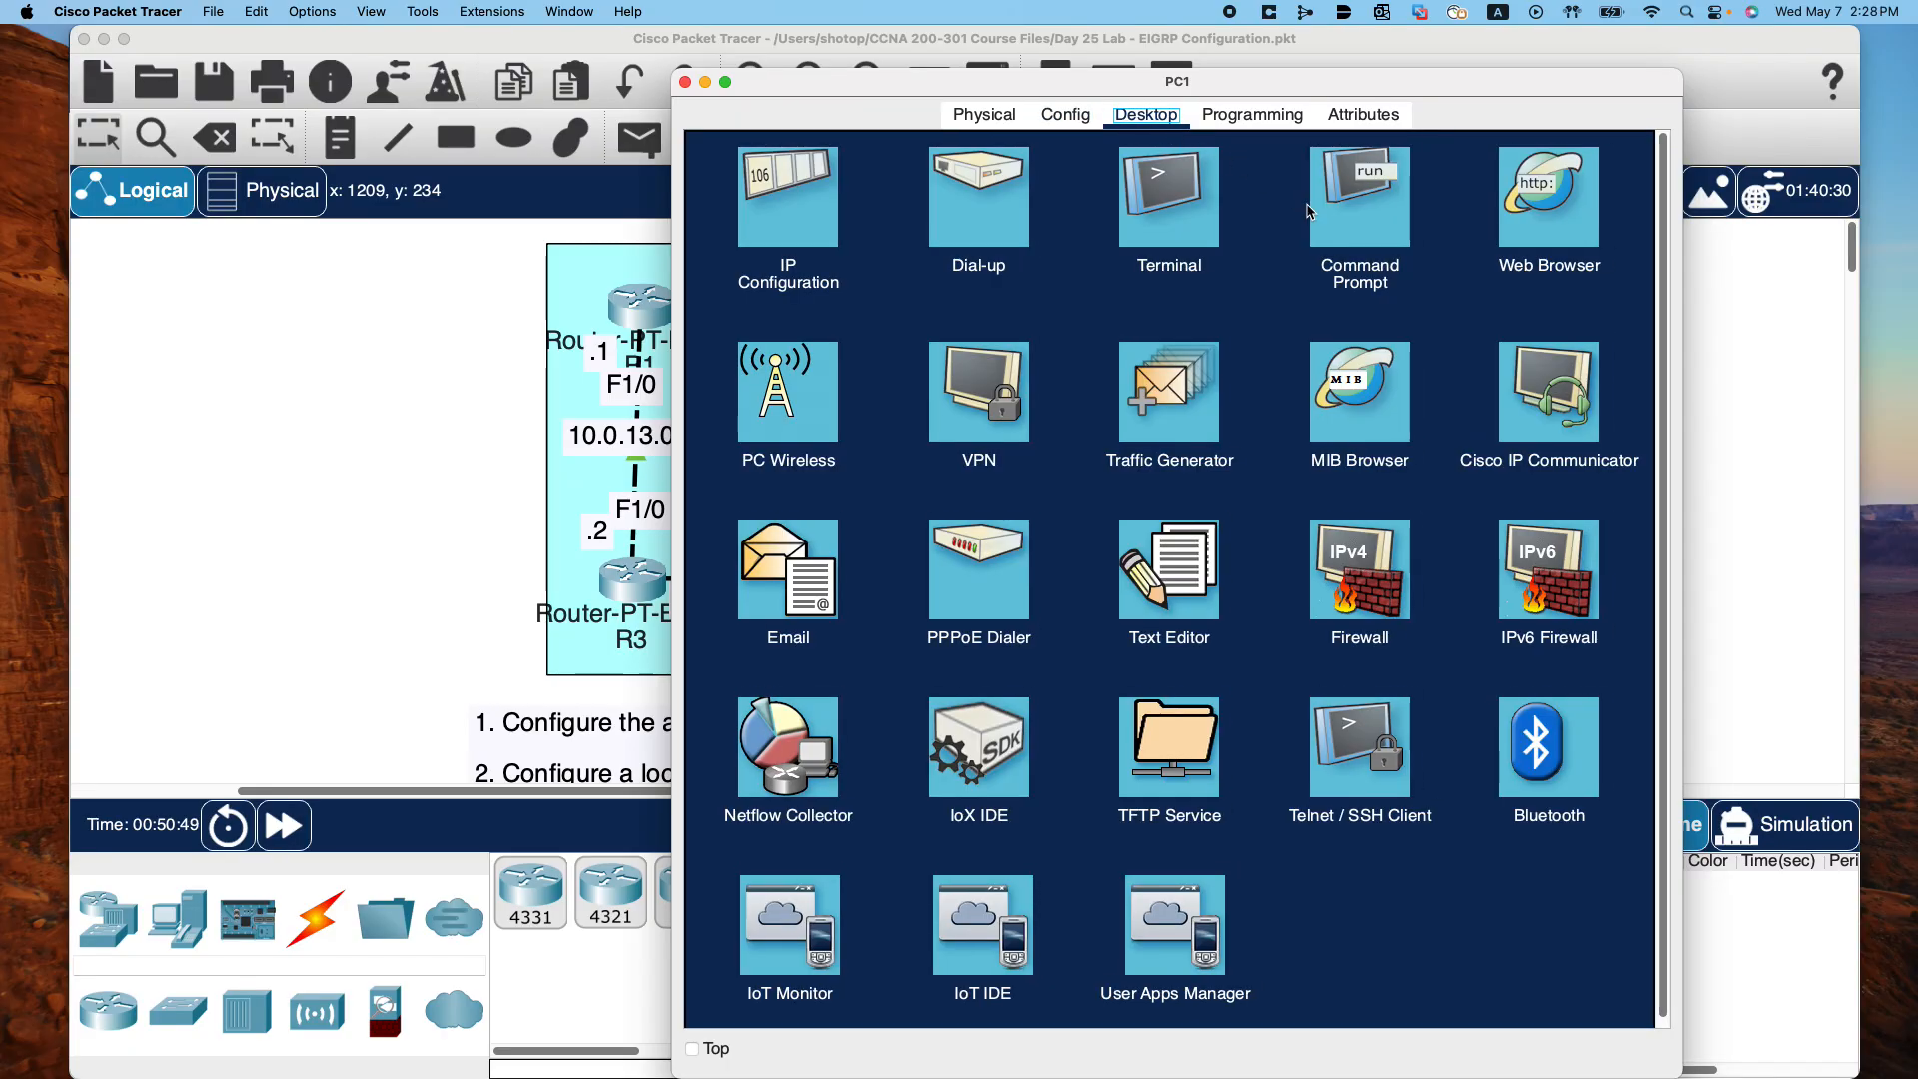
{"action": "left_click", "coordinate": [1364, 235]}
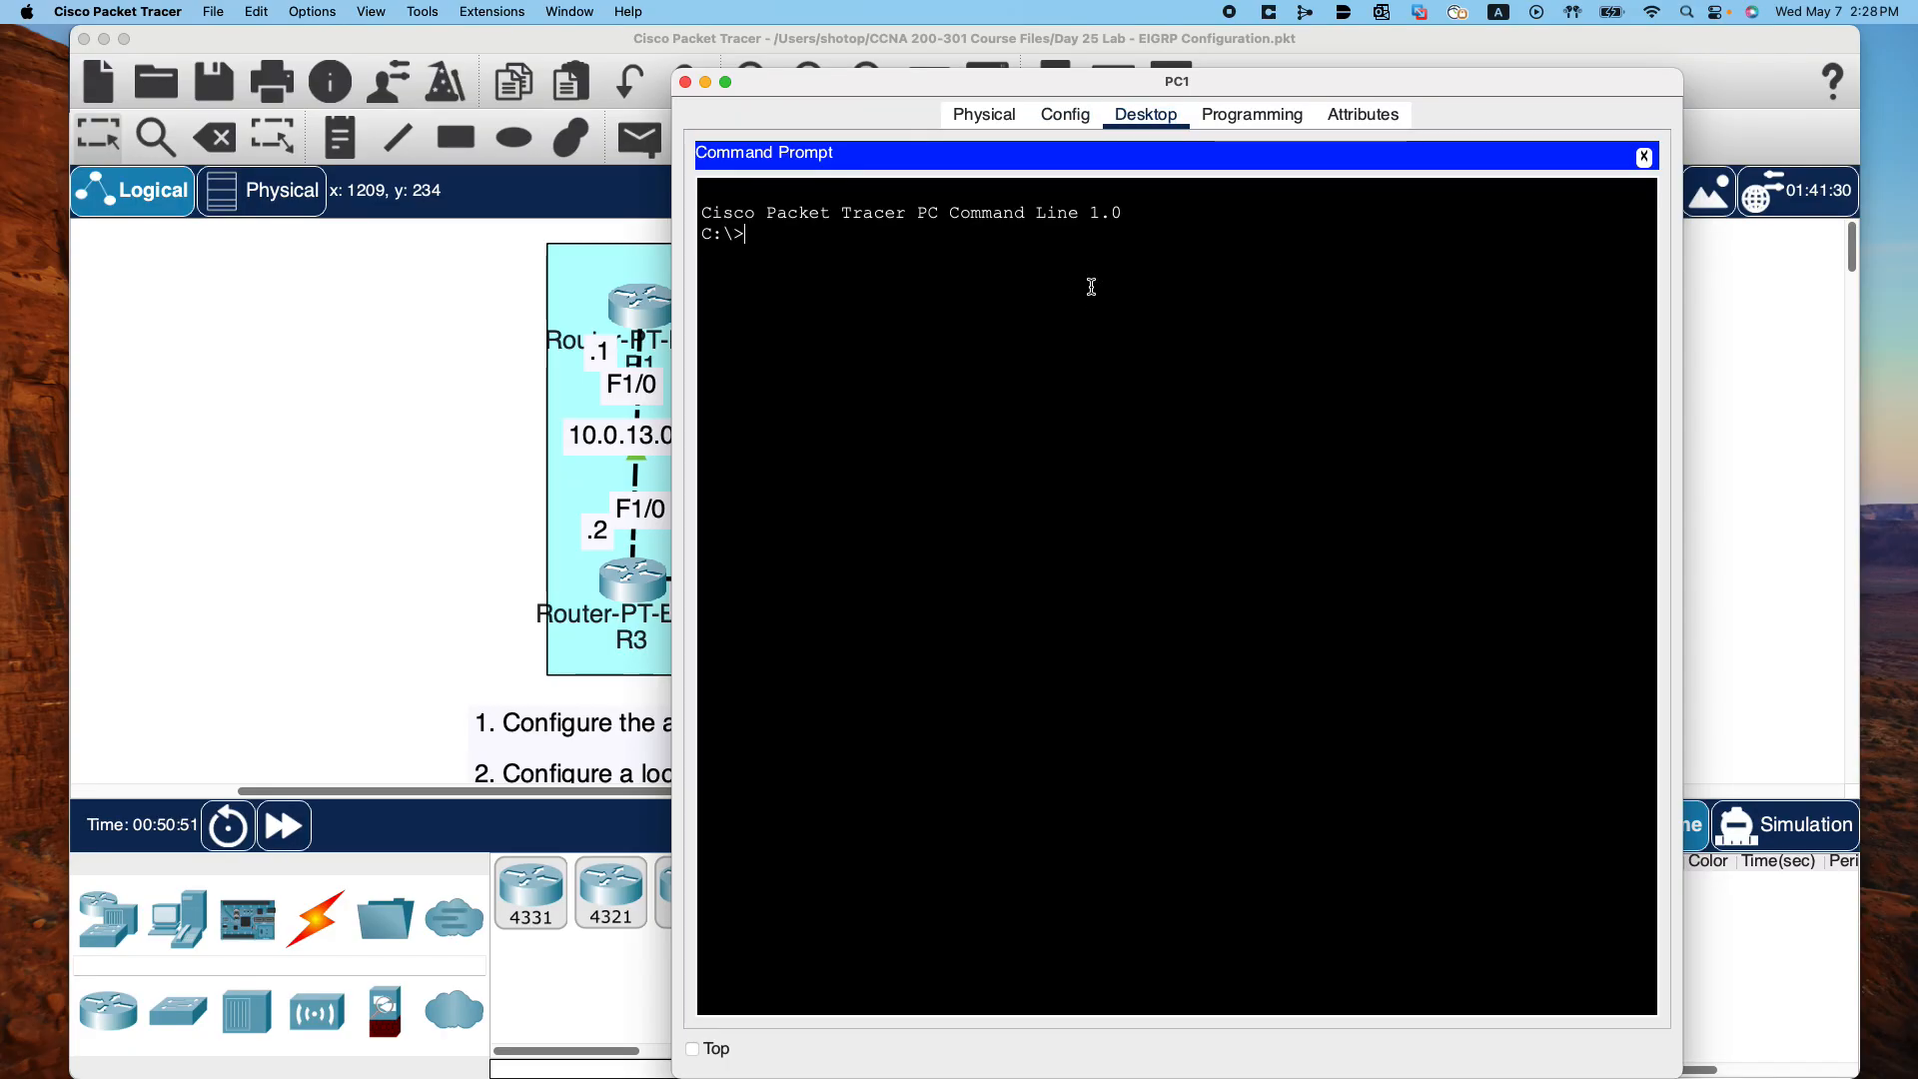
{"action": "type", "text": "ping 10.0.13.1"}
{"action": "key", "text": "Return"}
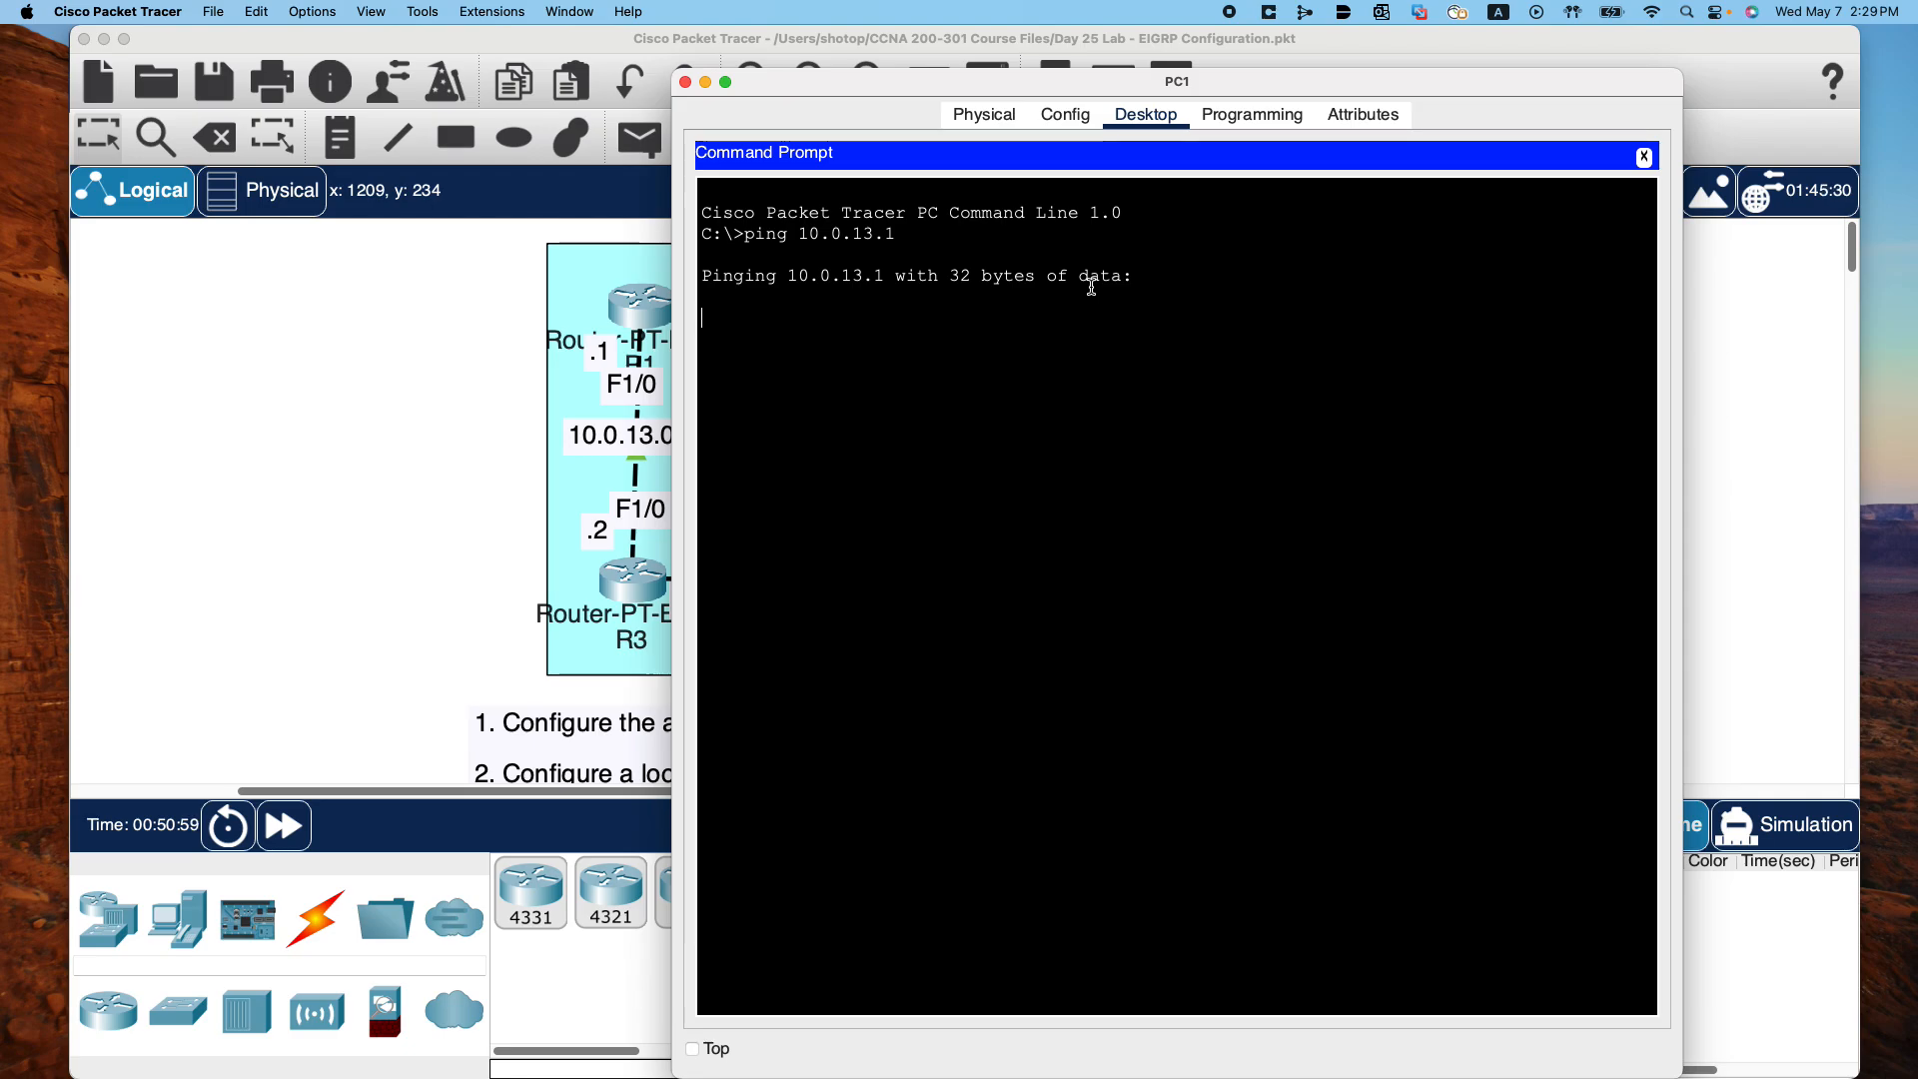
{"action": "left_click", "coordinate": [686, 83]}
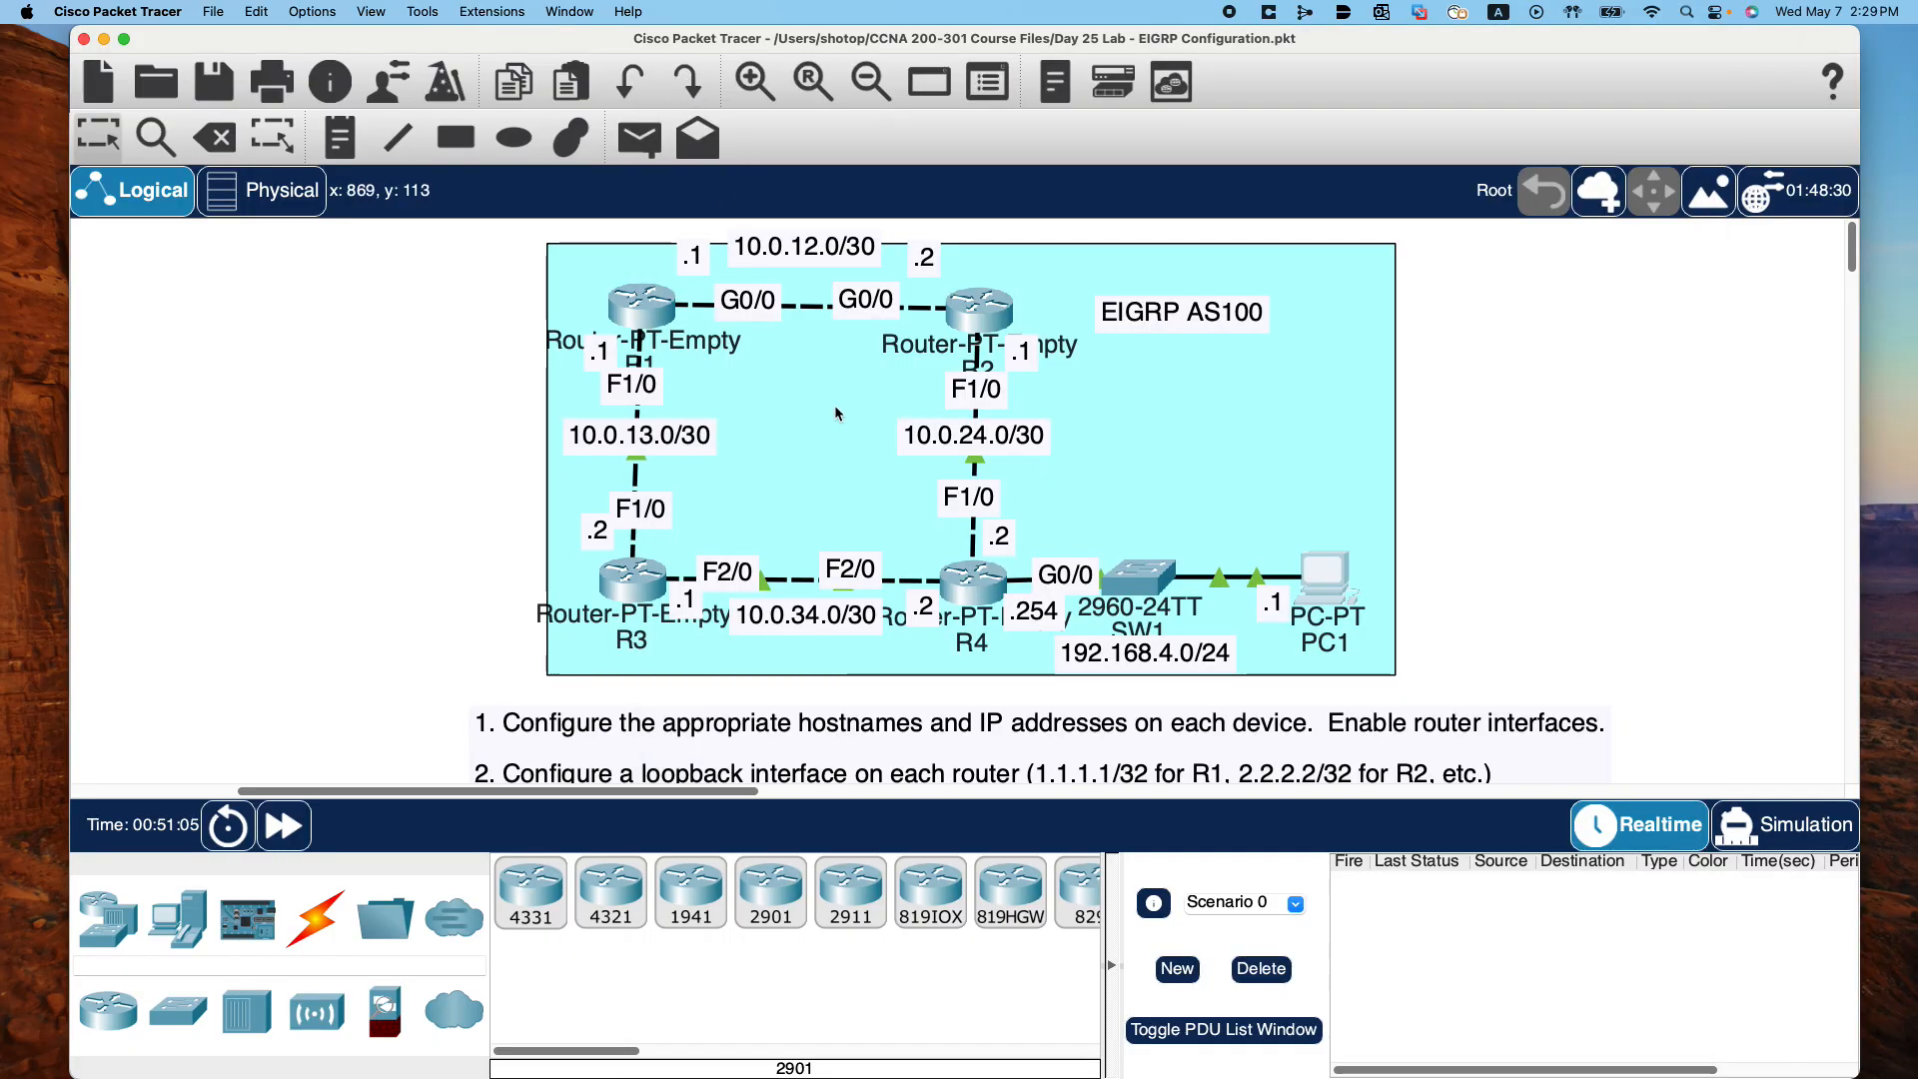
Check Router4's interface addresses in the topology, open its command line and exit configuration mode to privileged EXEC mode
{"action": "mouse_move", "coordinate": [1144, 577]}
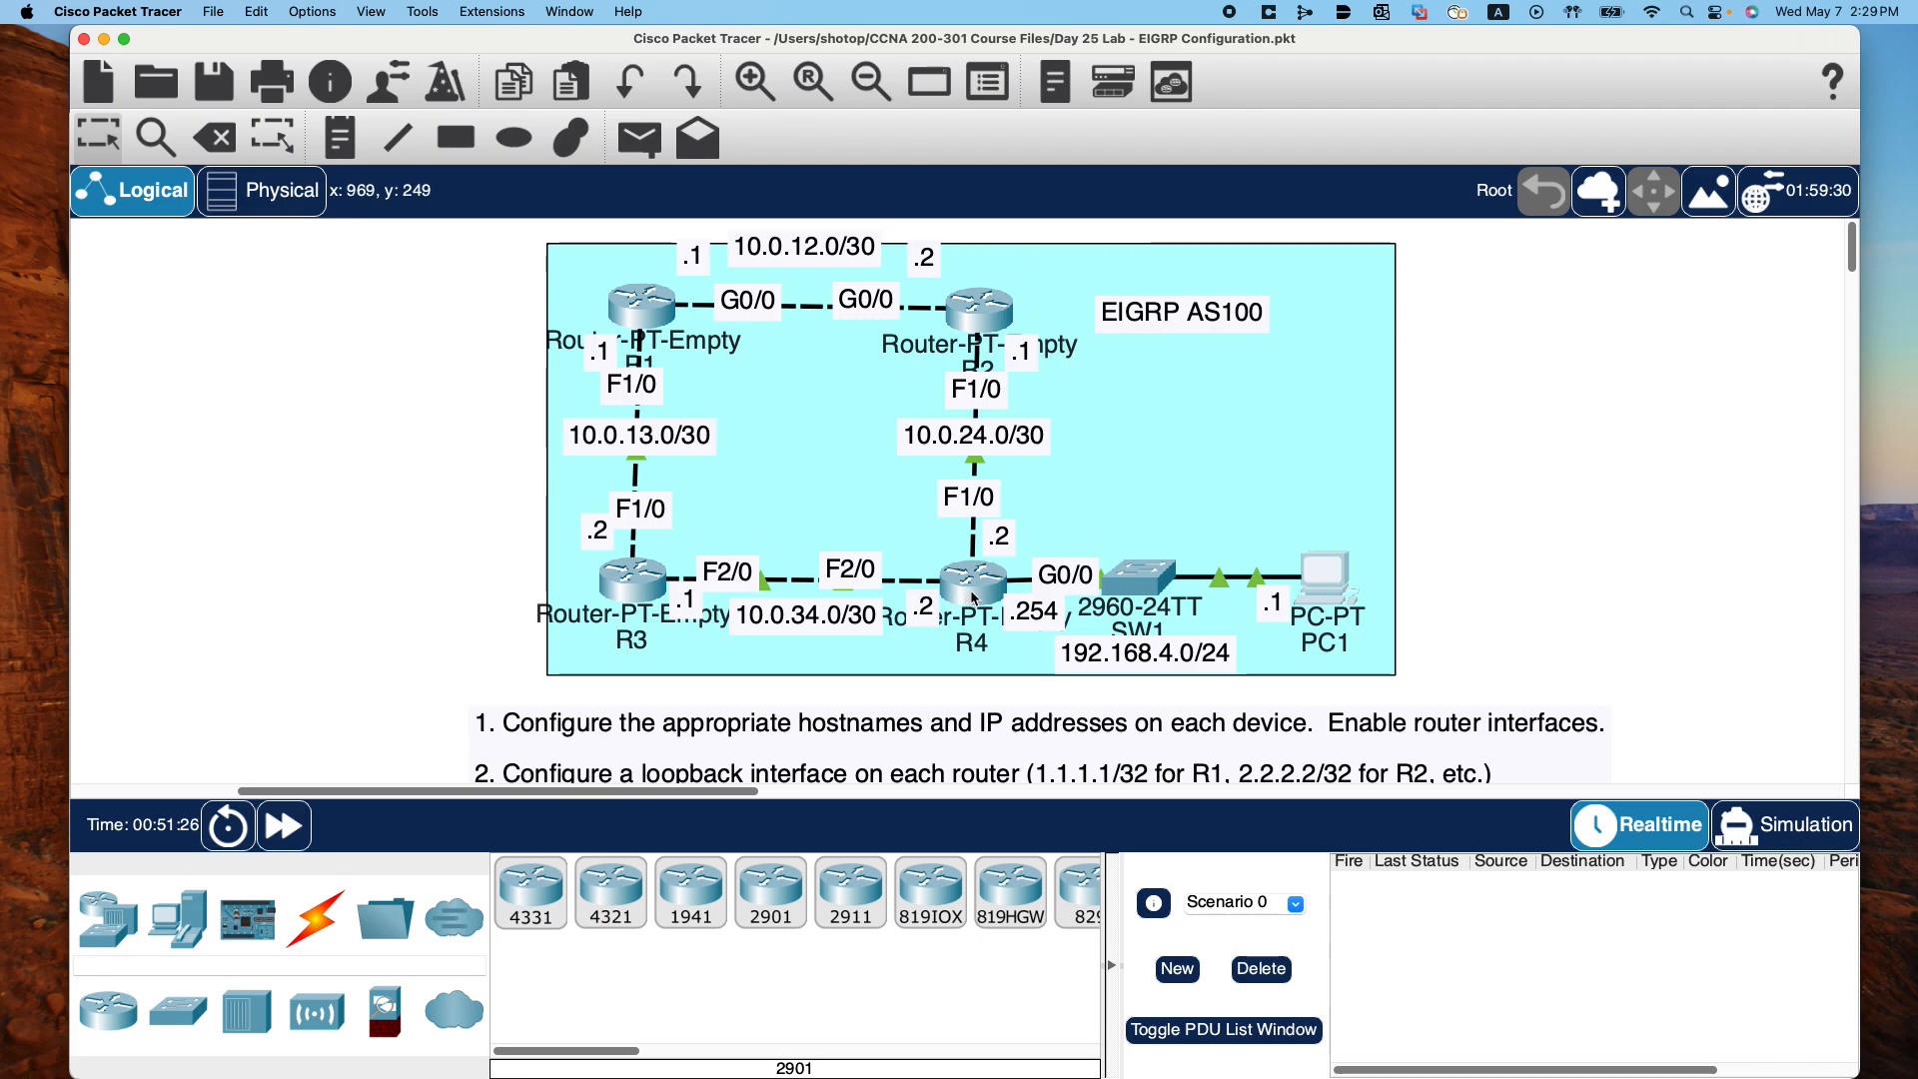
{"action": "mouse_move", "coordinate": [979, 590]}
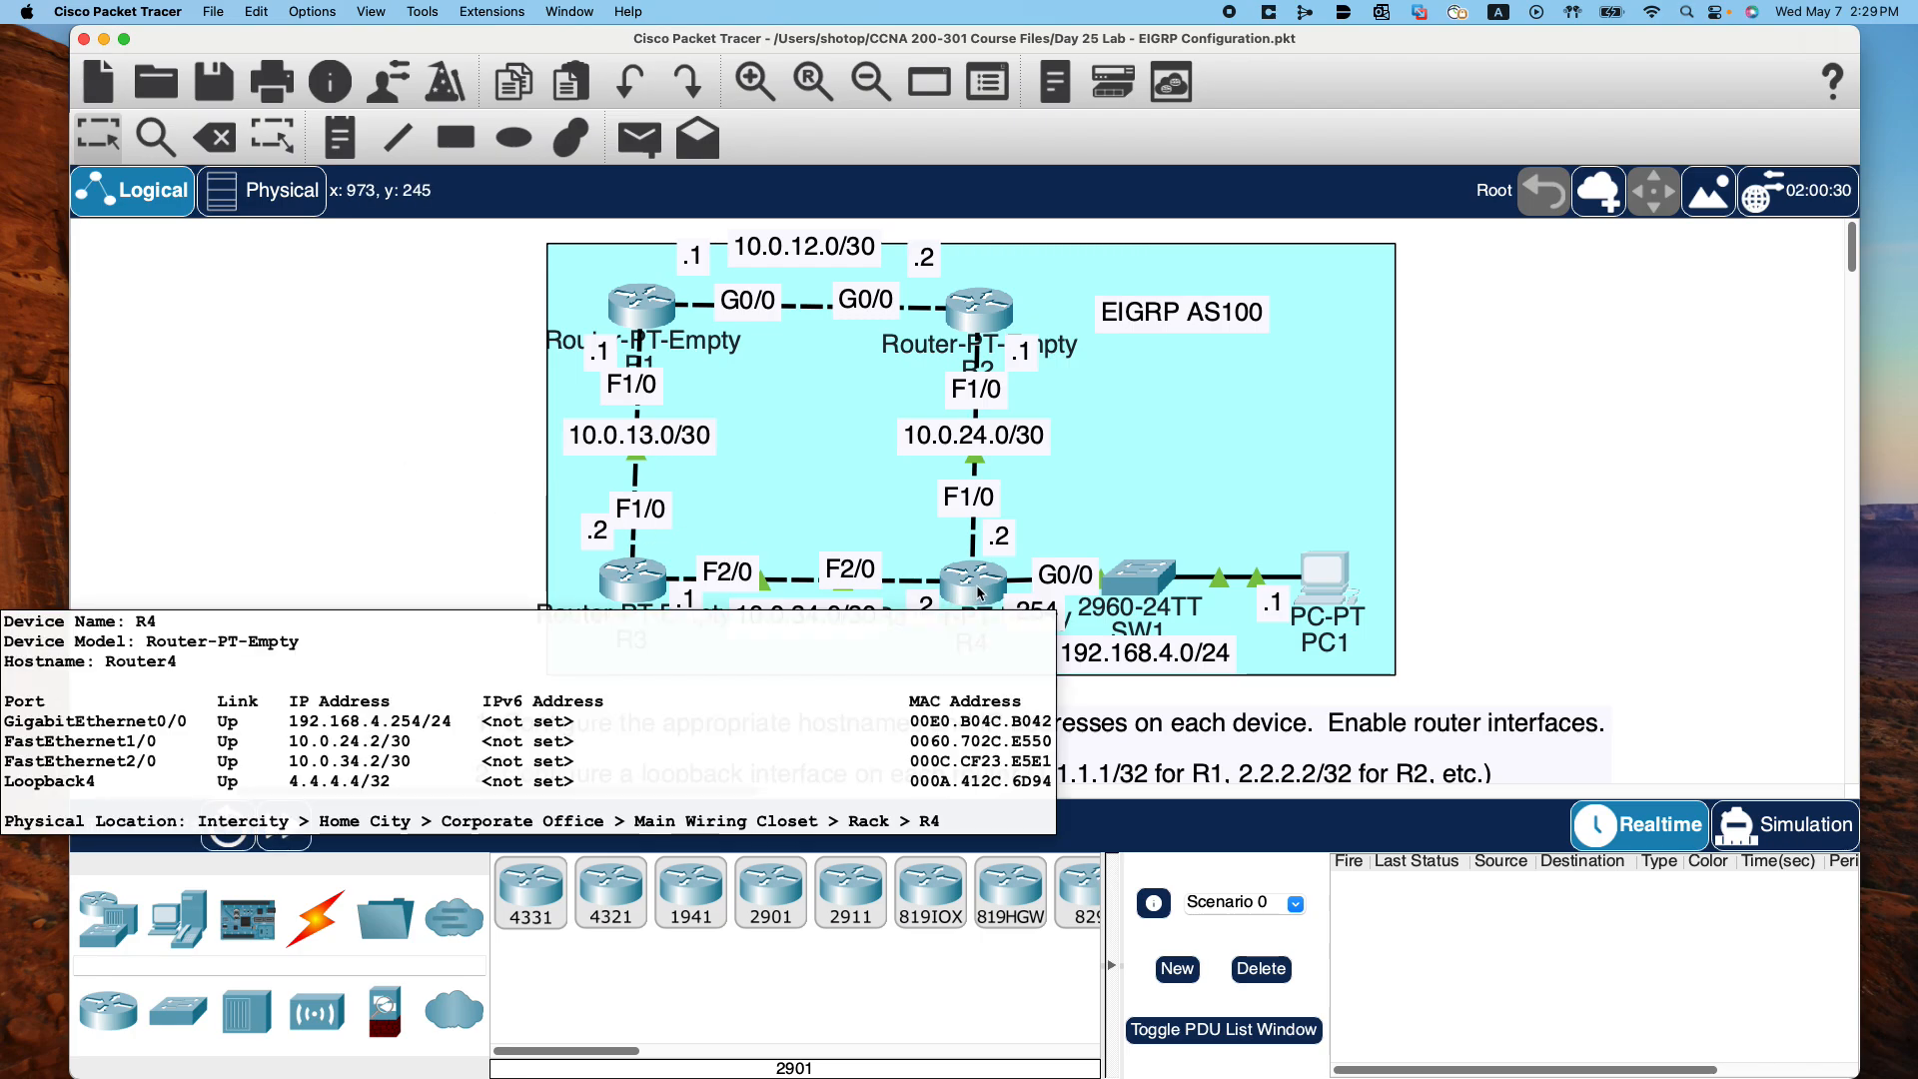
{"action": "left_click", "coordinate": [978, 592]}
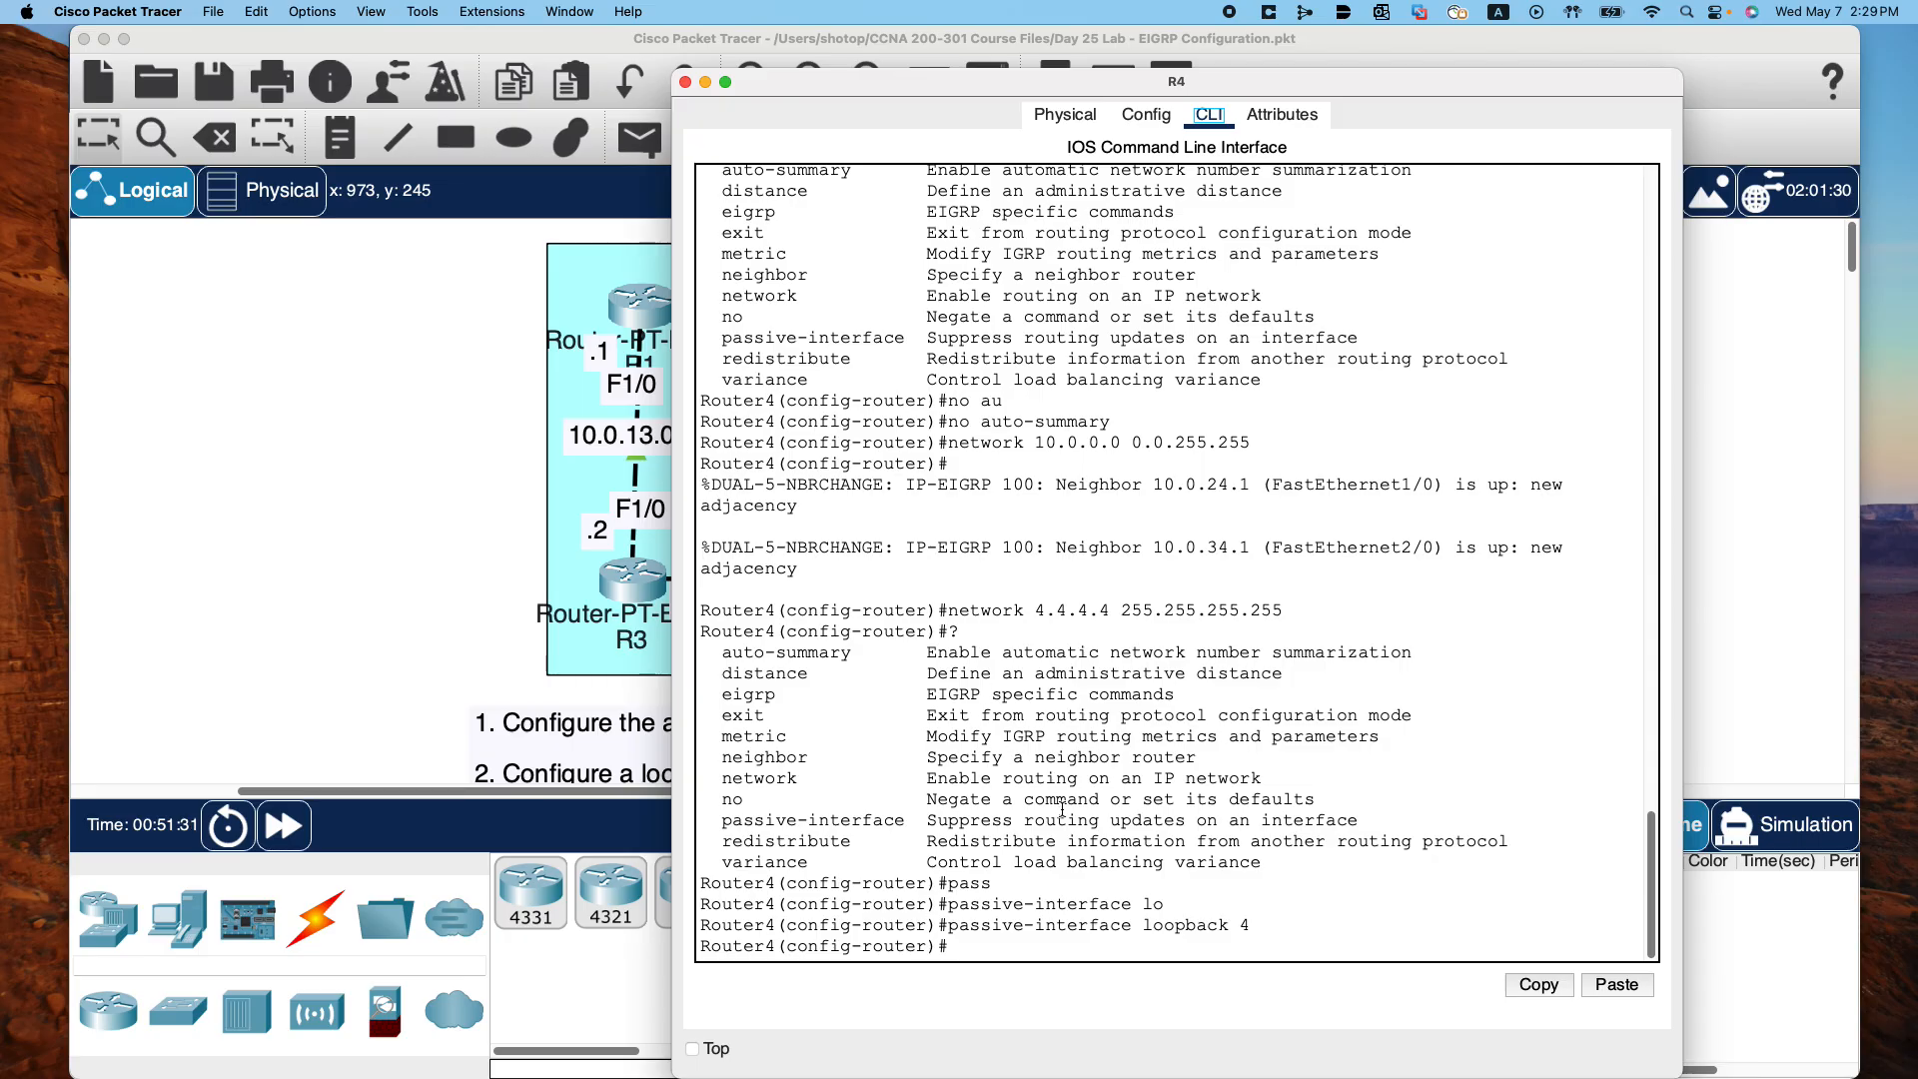
{"action": "type", "text": "exit"}
{"action": "key", "text": "Return"}
{"action": "type", "text": "exit"}
{"action": "key", "text": "Return"}
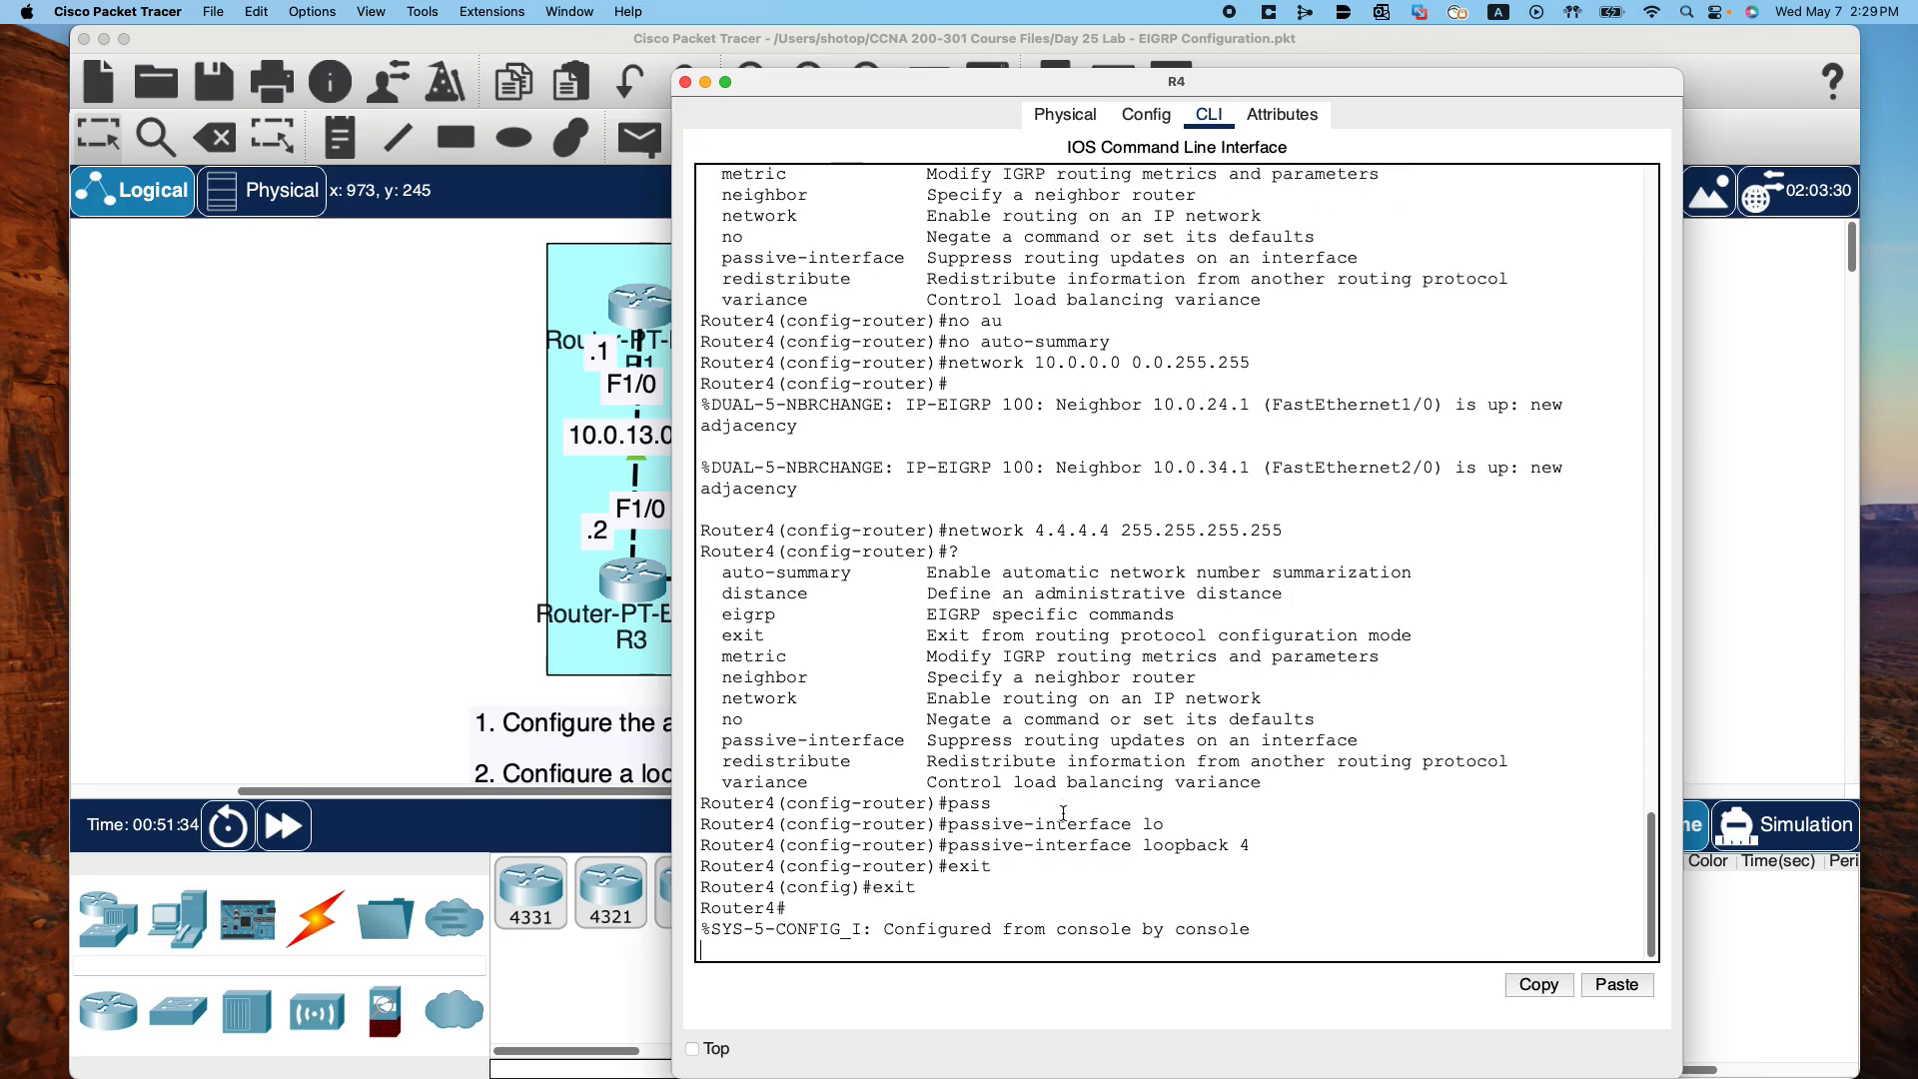
{"action": "key", "text": "Return"}
Display Router4's IP routing table with show ip route
{"action": "type", "text": "show "}
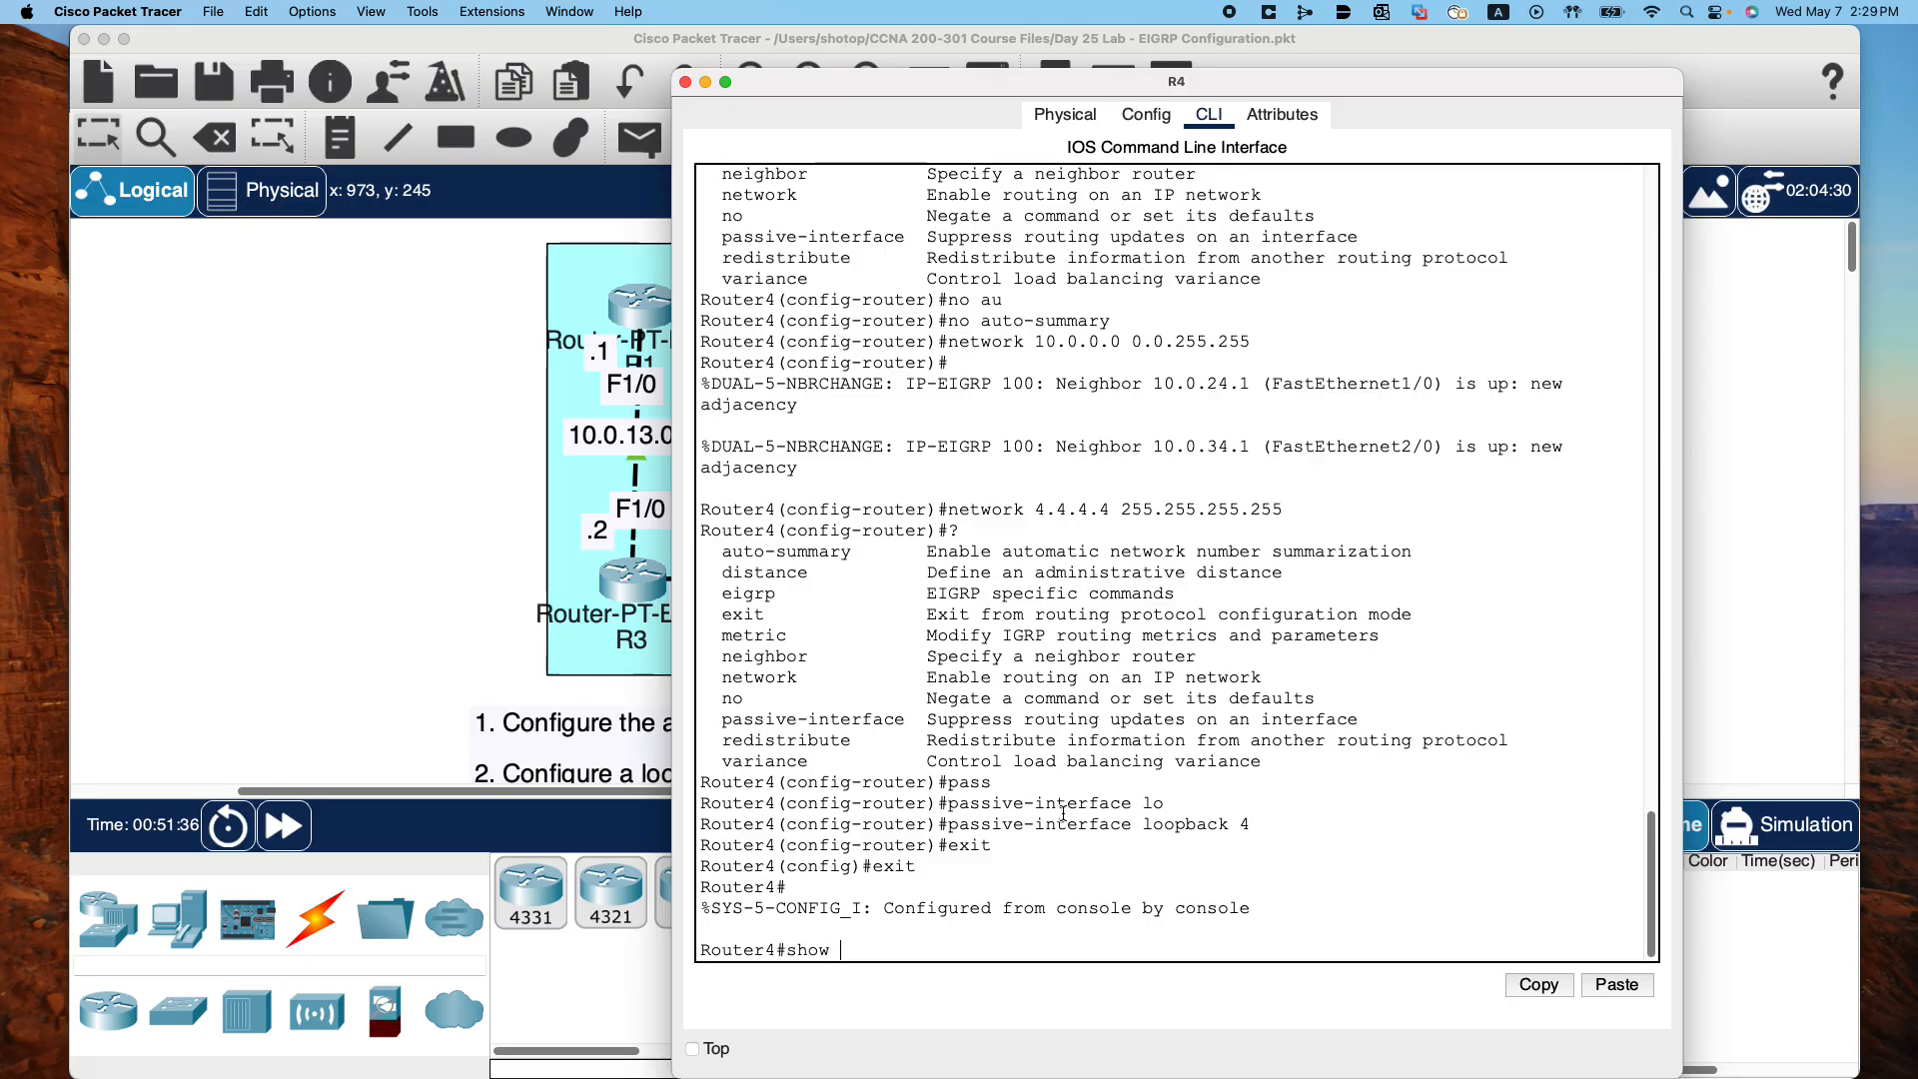
{"action": "type", "text": "ip rout"}
{"action": "key", "text": "Tab"}
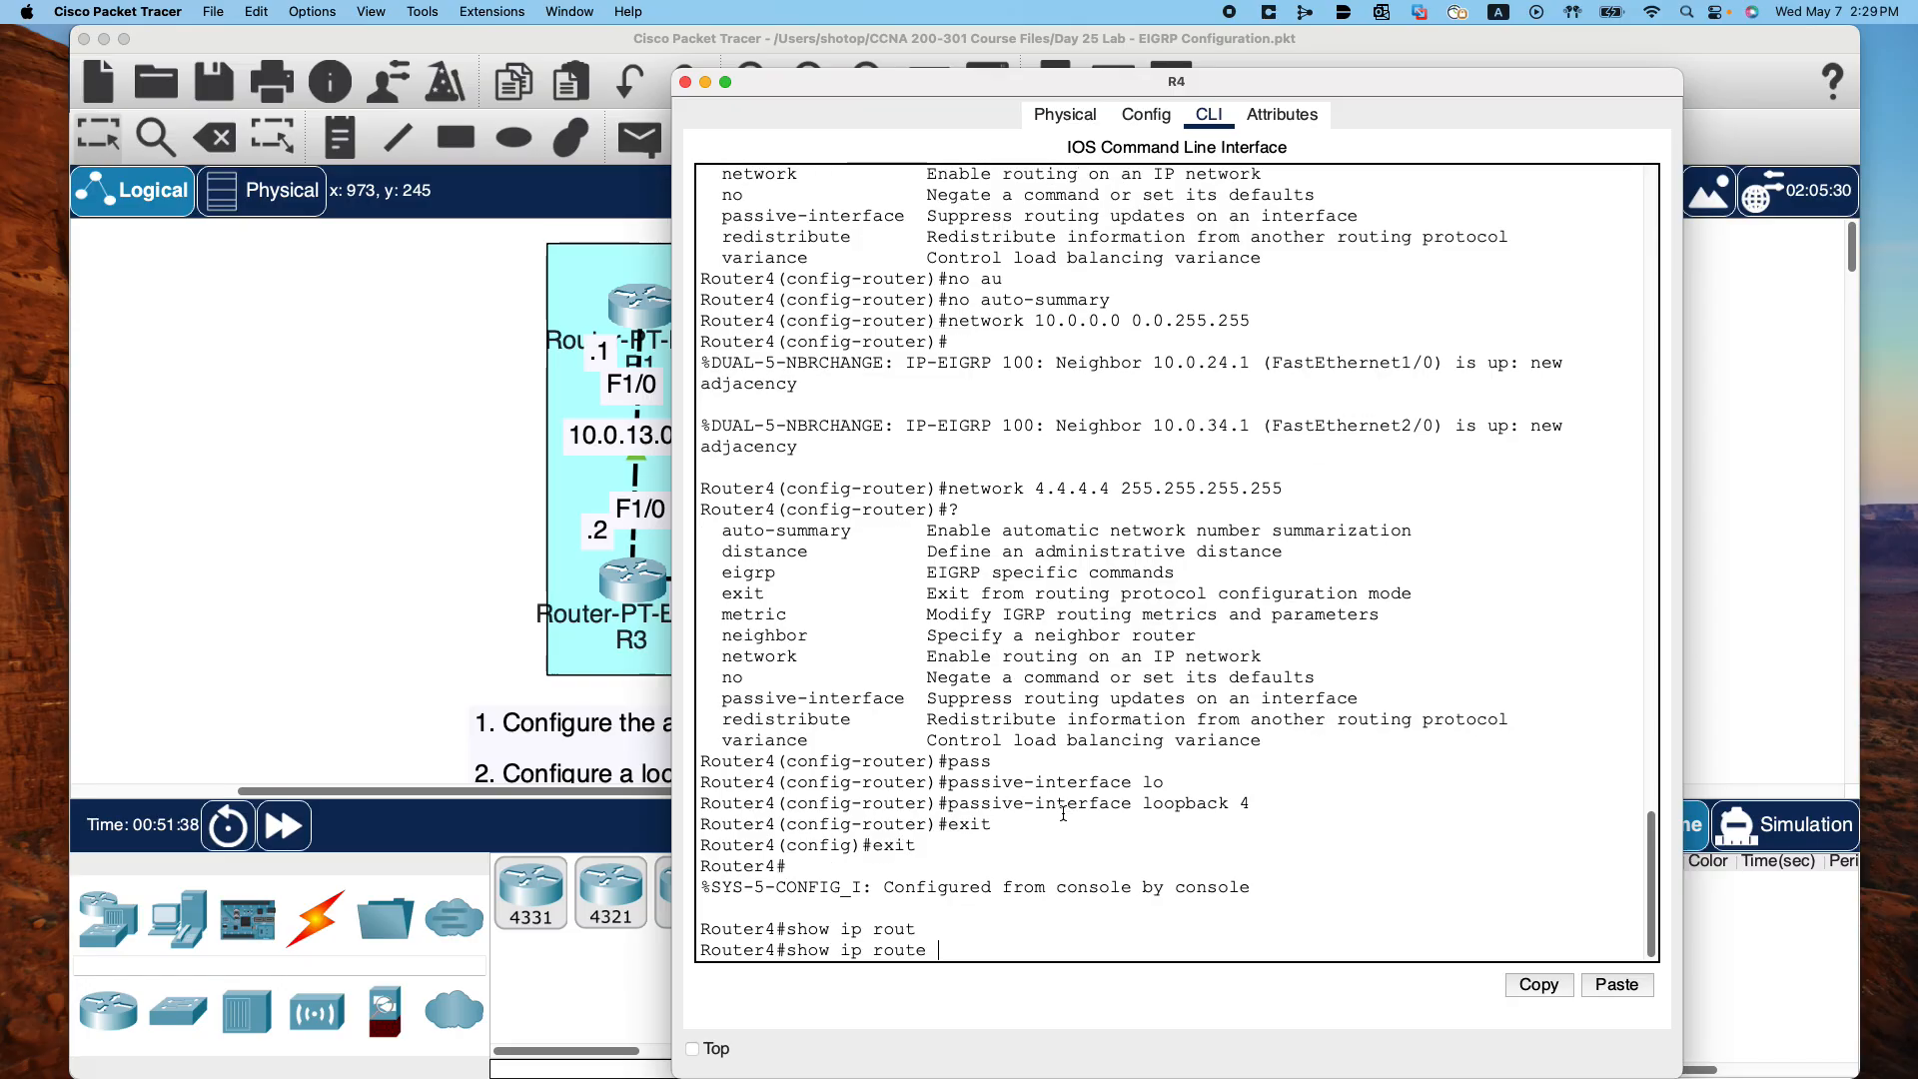
{"action": "key", "text": "Return"}
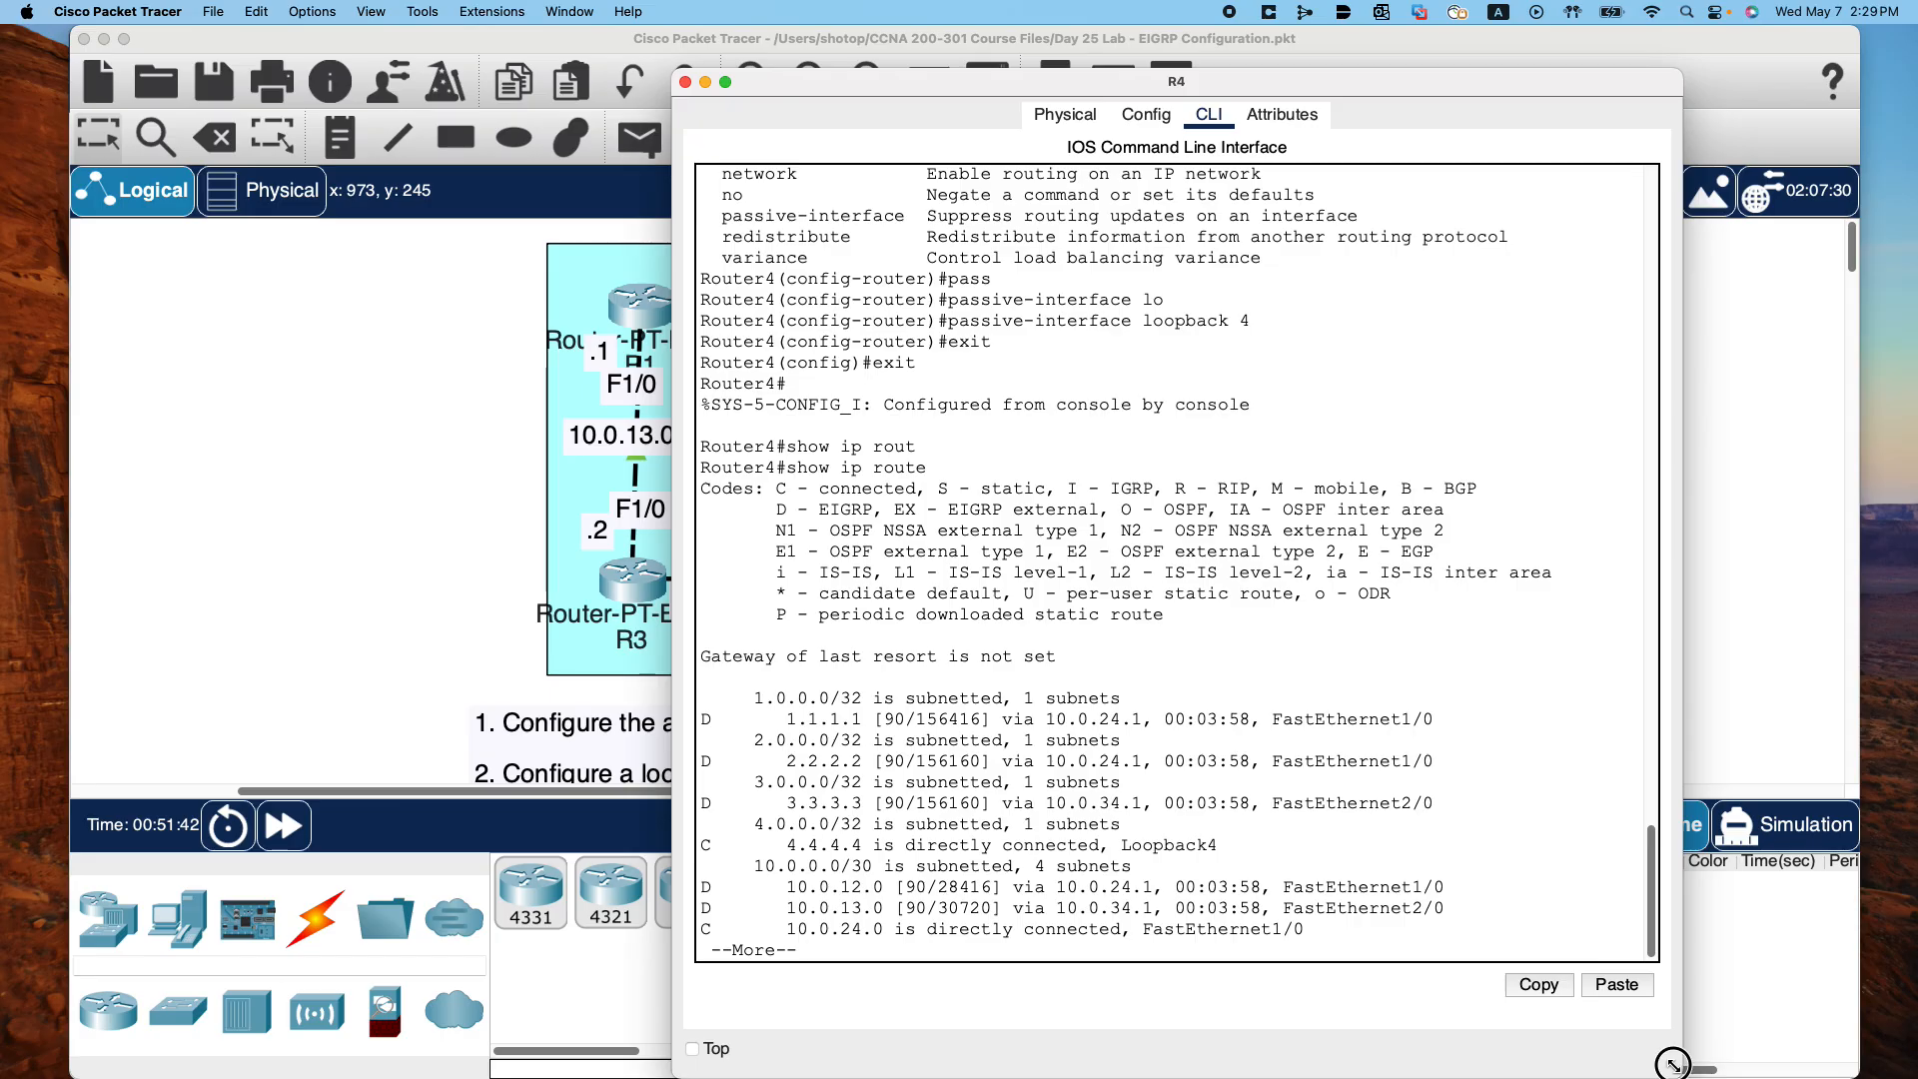
Examine the learned and connected networks in Router4's routing table, resizing the console so the topology stays in view
{"action": "left_click_drag", "start_coordinate": [1674, 1064], "coordinate": [1758, 468]}
{"action": "scroll", "coordinate": [1414, 316], "scroll_direction": "down", "scroll_amount": 10}
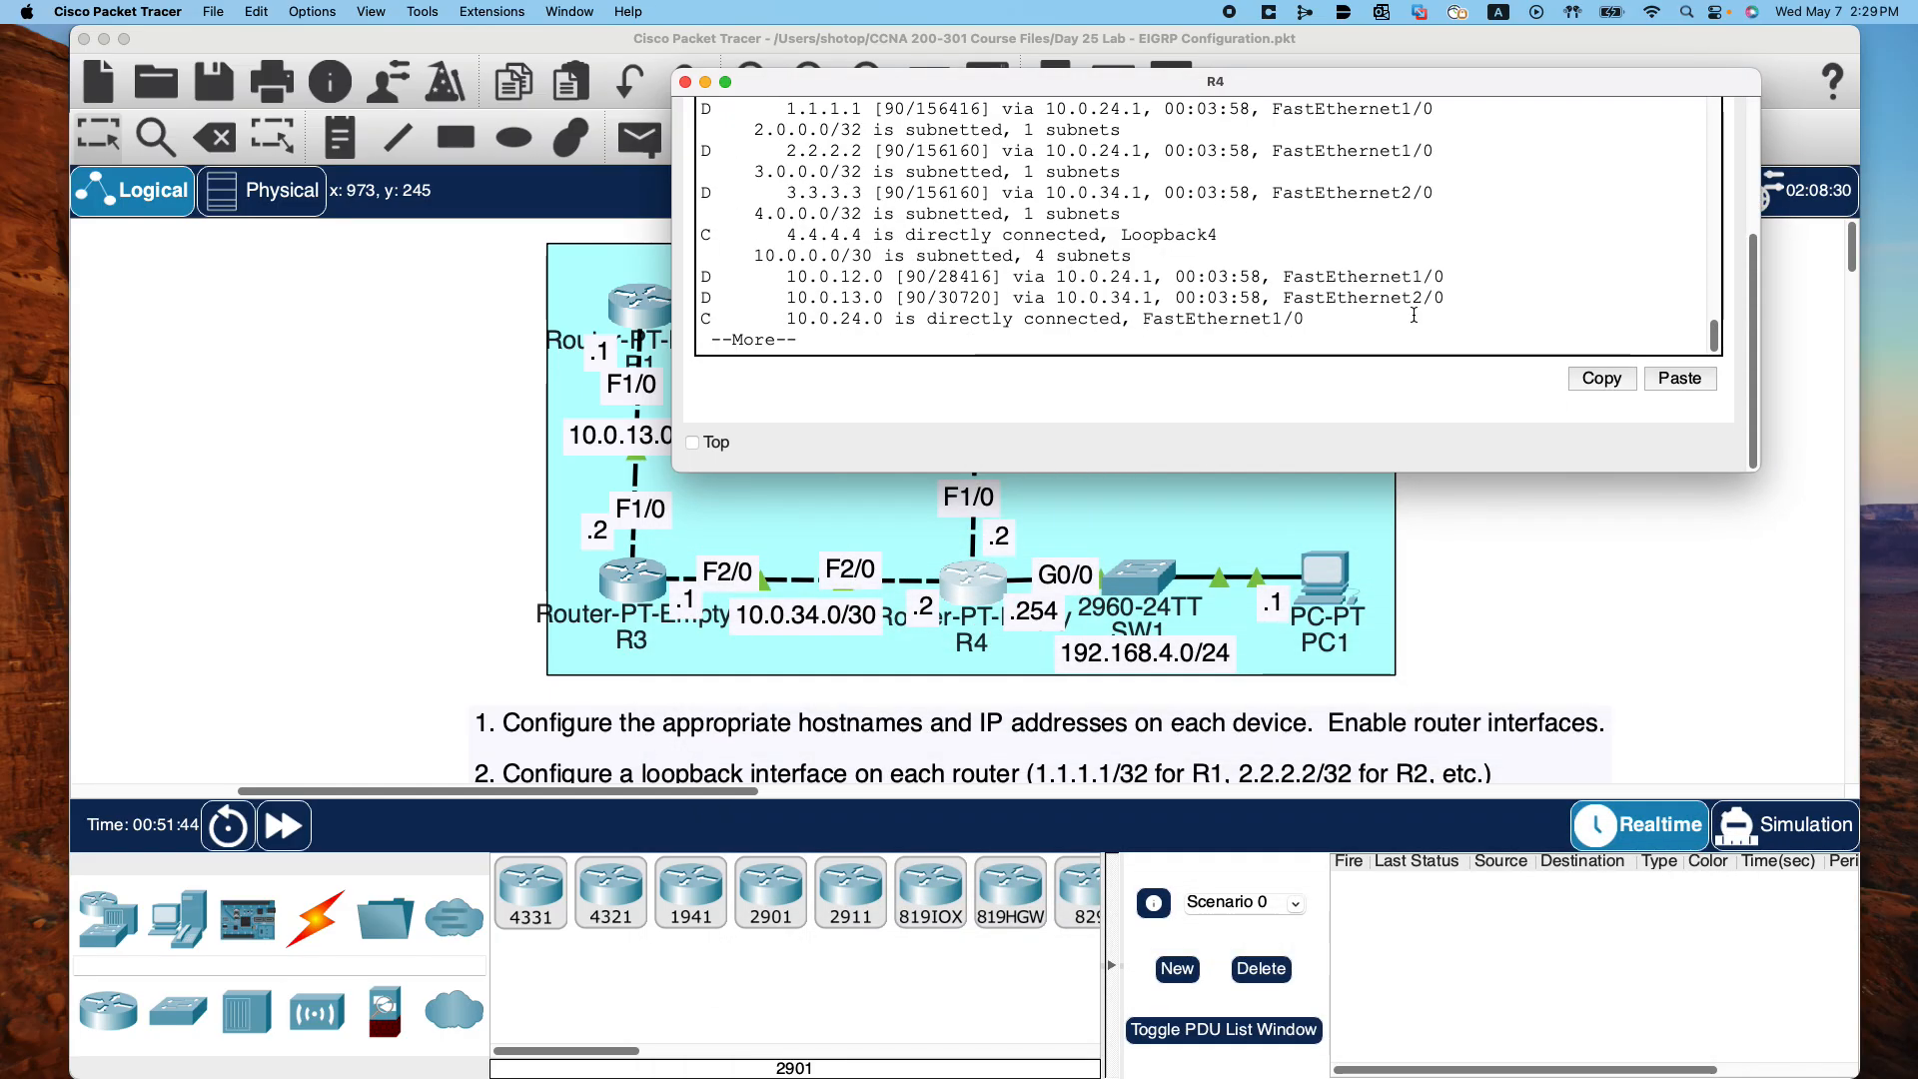
{"action": "scroll", "coordinate": [1413, 315], "scroll_direction": "up", "scroll_amount": 5}
{"action": "scroll", "coordinate": [1413, 316], "scroll_direction": "down", "scroll_amount": 2}
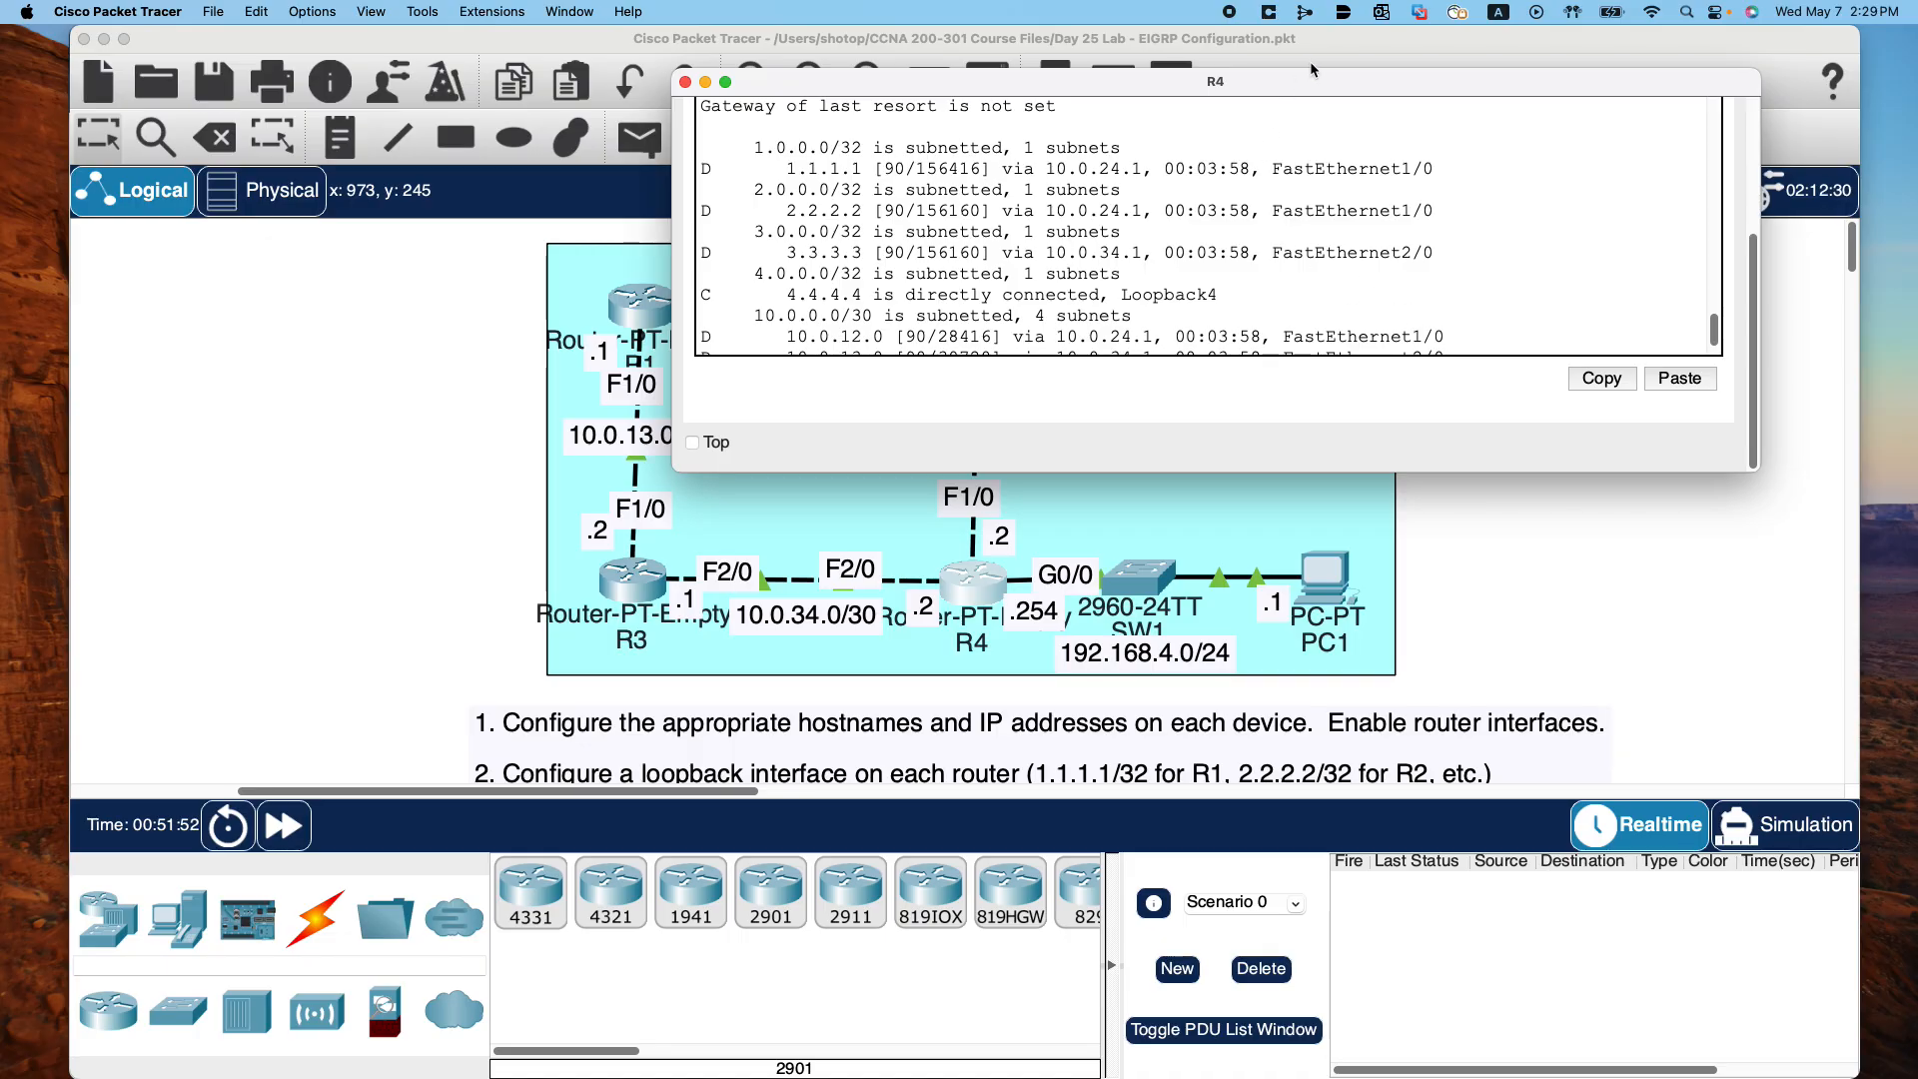
{"action": "left_click_drag", "start_coordinate": [1312, 77], "coordinate": [1158, 51]}
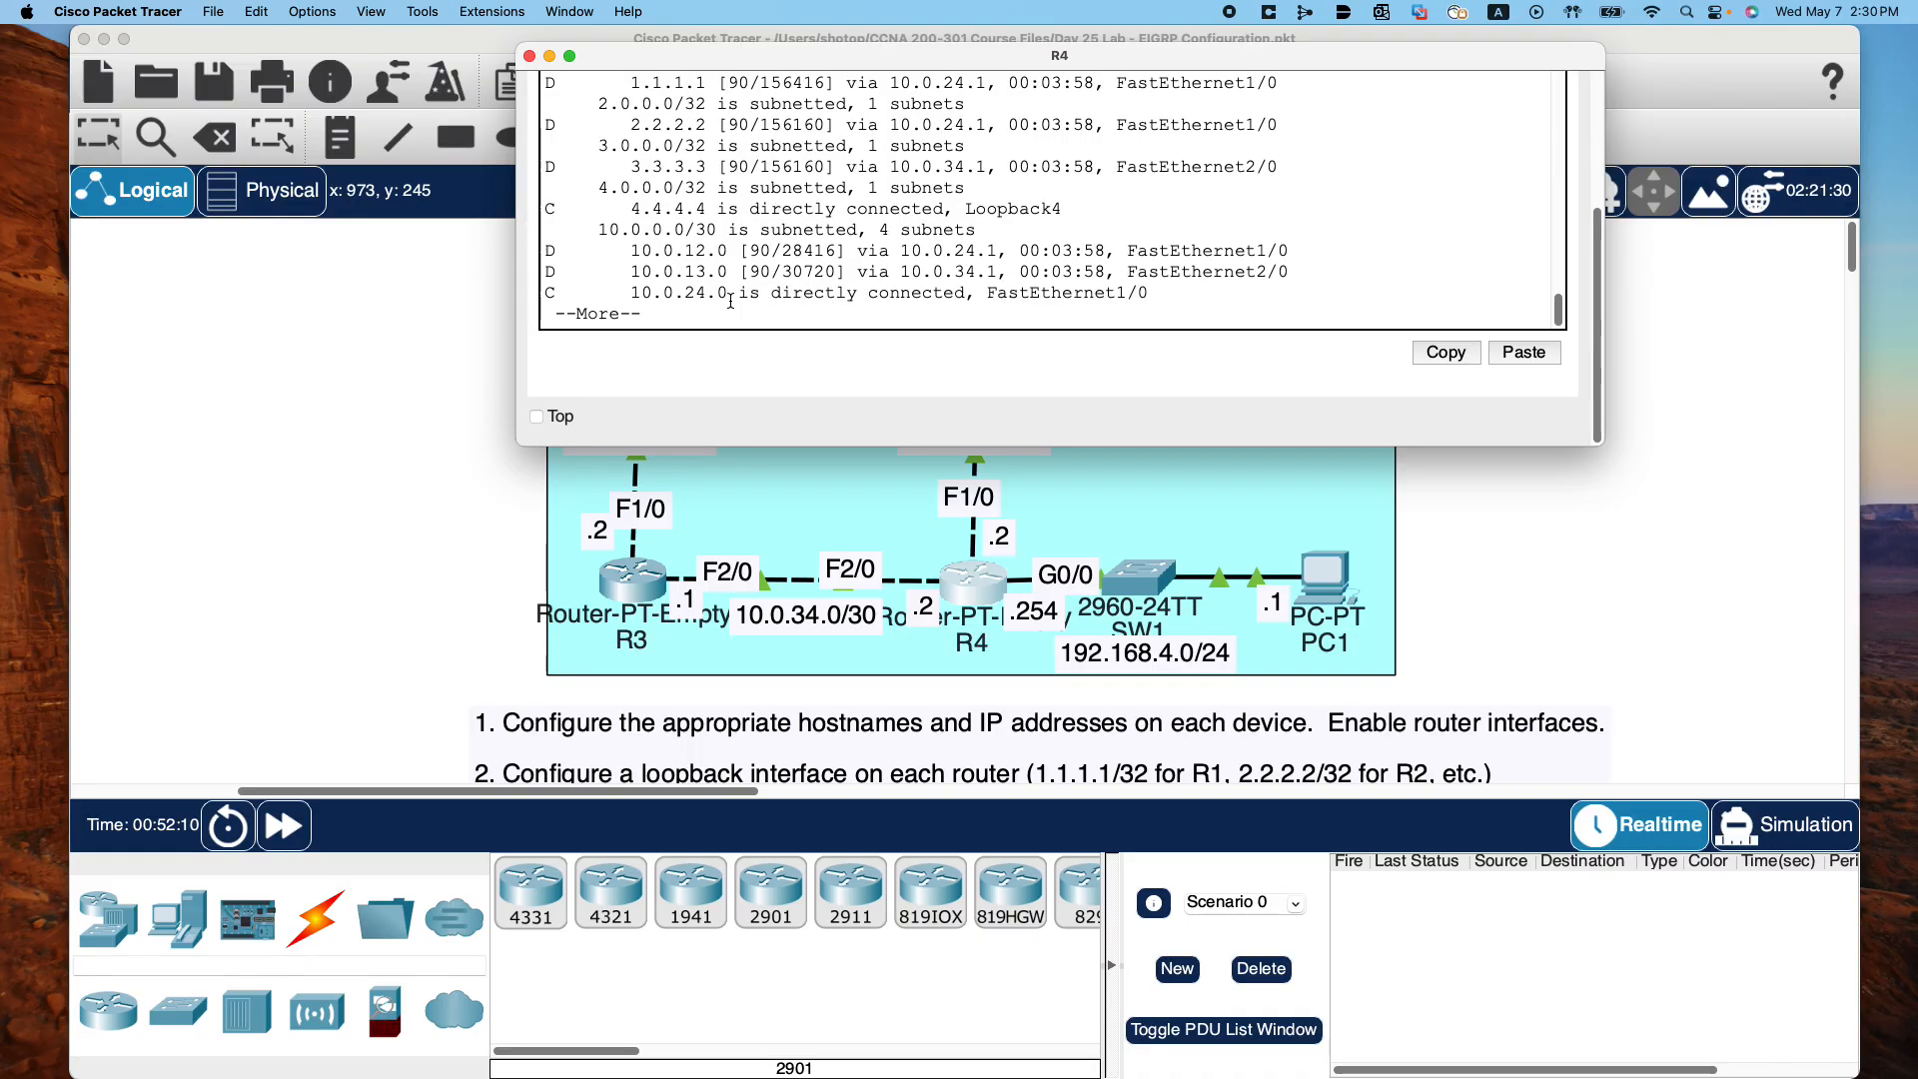
{"action": "scroll", "coordinate": [899, 270], "scroll_direction": "up", "scroll_amount": 1}
{"action": "scroll", "coordinate": [1049, 250], "scroll_direction": "down", "scroll_amount": 1}
{"action": "left_click_drag", "start_coordinate": [1600, 445], "coordinate": [1800, 496]}
{"action": "scroll", "coordinate": [1354, 299], "scroll_direction": "up", "scroll_amount": 1}
{"action": "scroll", "coordinate": [1345, 293], "scroll_direction": "down", "scroll_amount": 1}
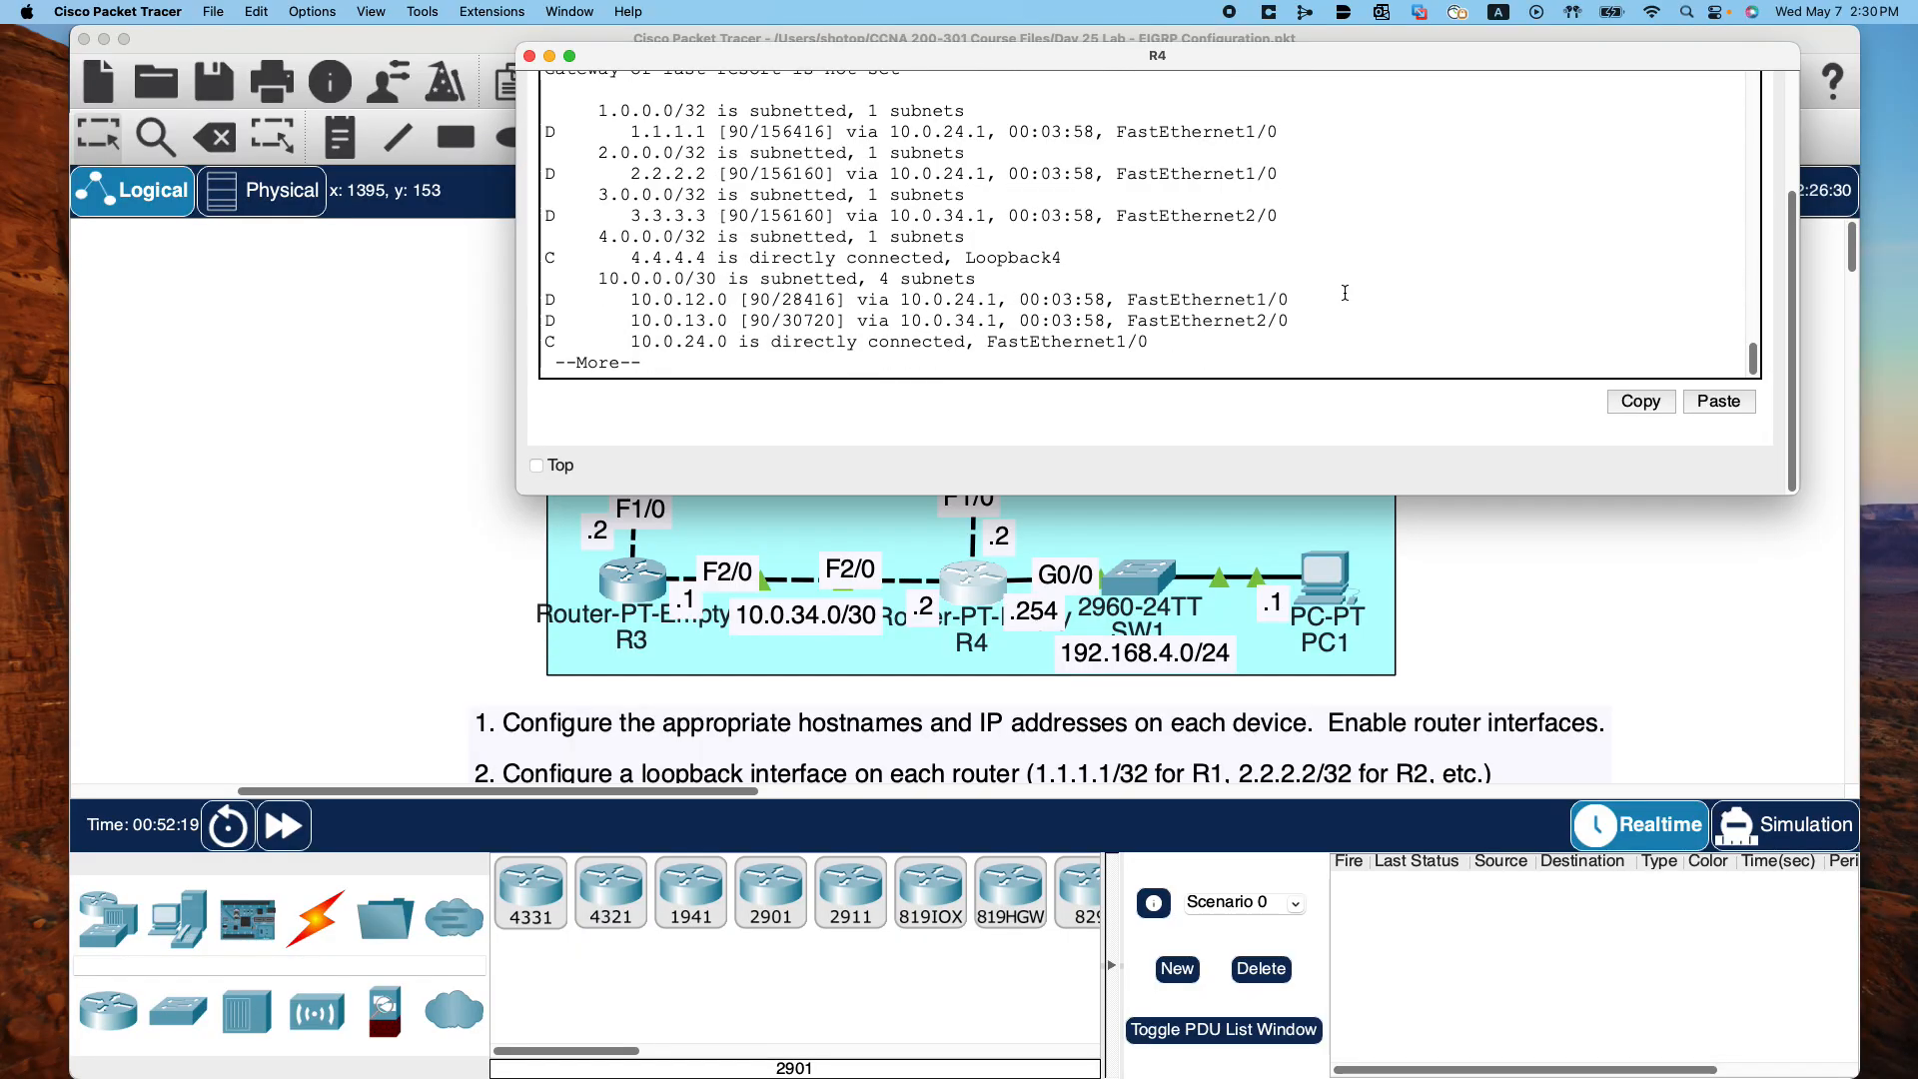
Show the rest of Router4's routing table and ping PC1 at 192.168.4.1 from Router4
{"action": "key", "text": "space"}
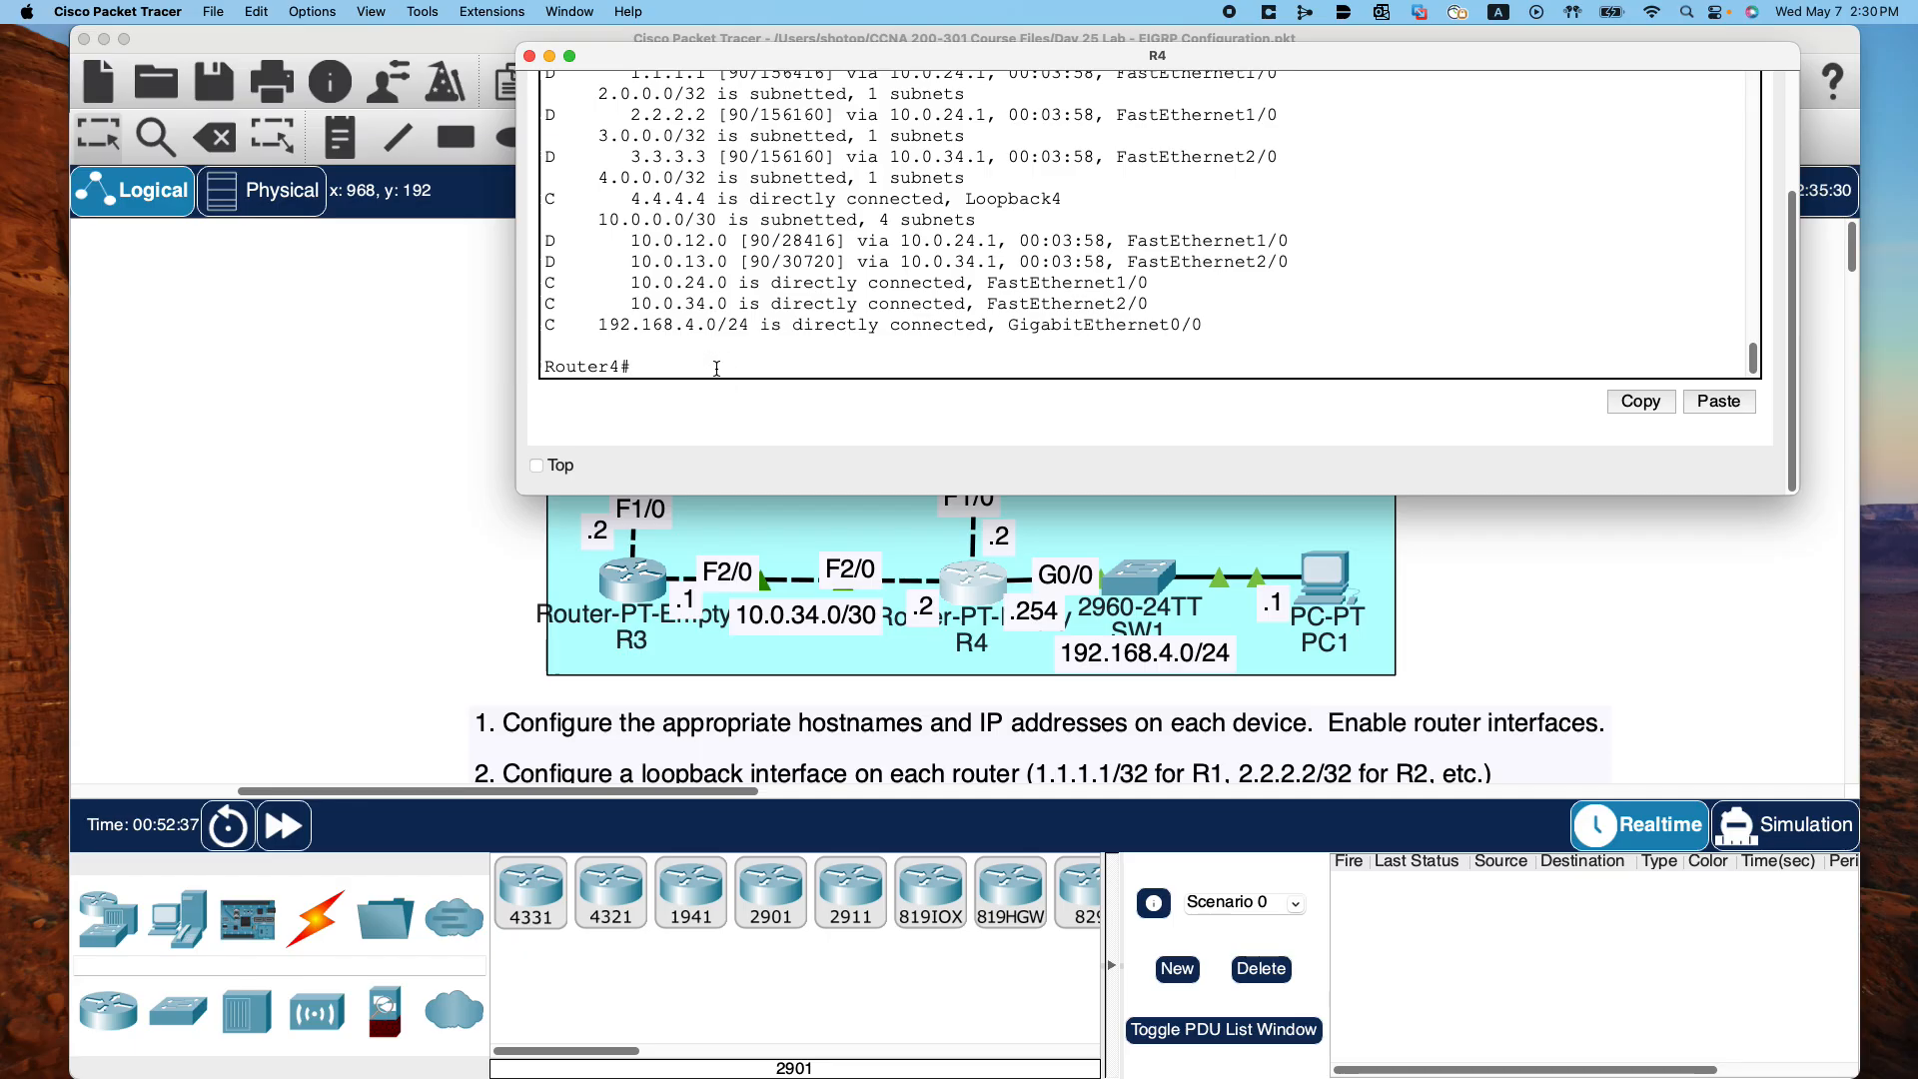
{"action": "type", "text": "ping 192.168.4.1"}
{"action": "key", "text": "Return"}
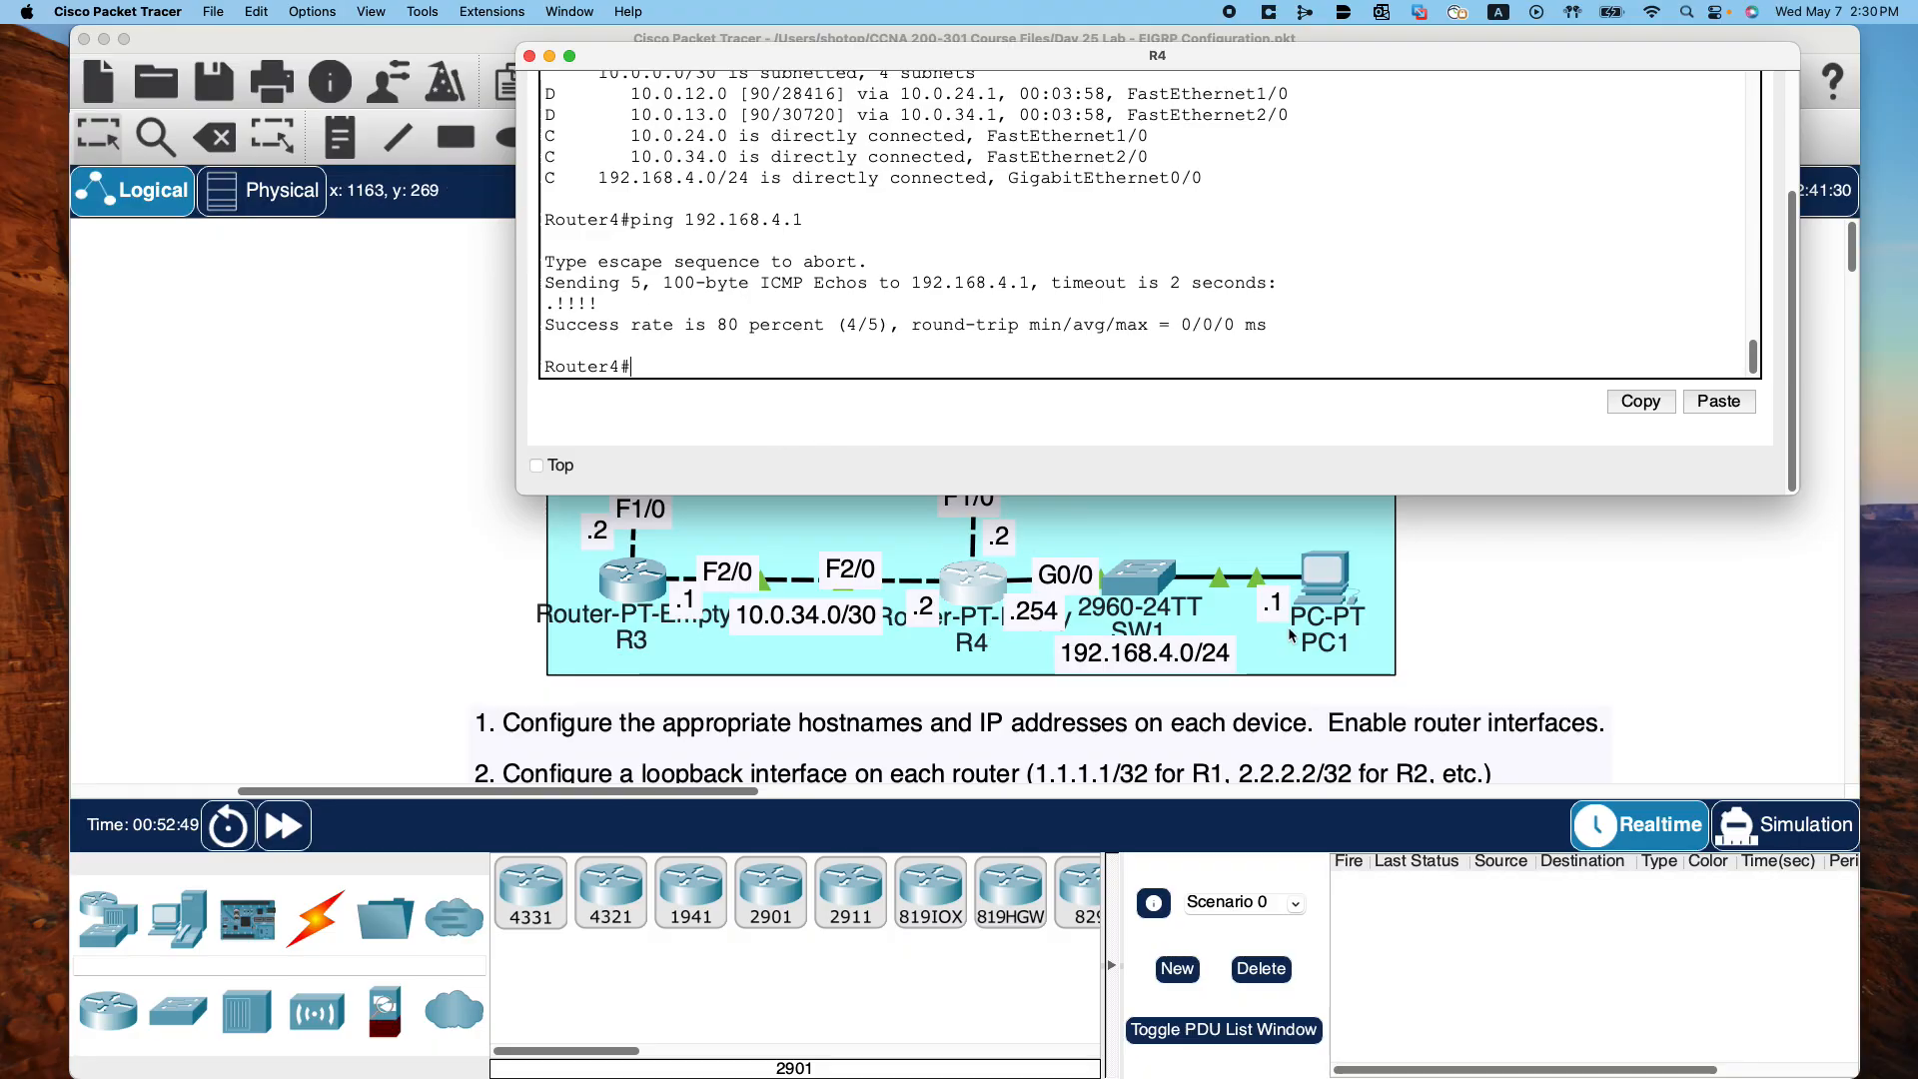
Compare Router4's loopback, EIGRP-learned and connected routes with the topology diagram, and close the Router4 console
{"action": "scroll", "coordinate": [895, 288], "scroll_direction": "up", "scroll_amount": 1}
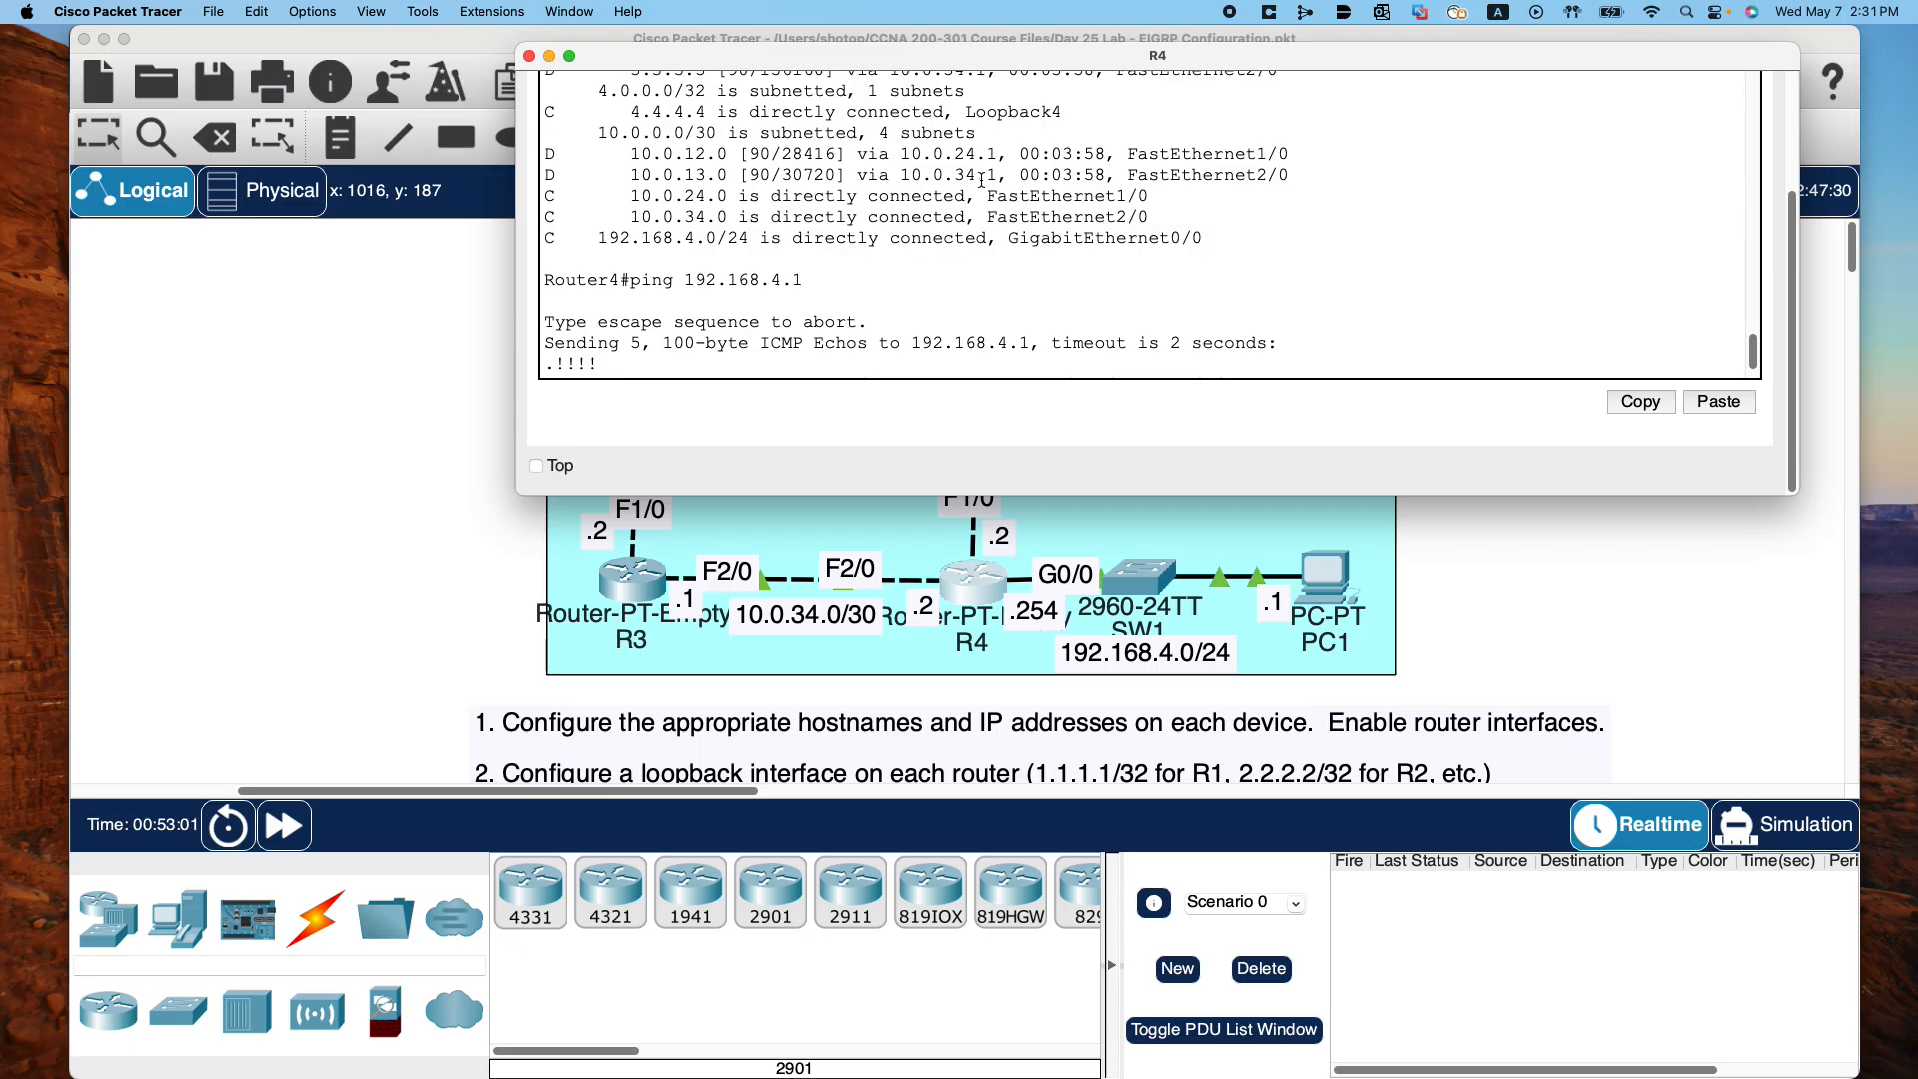
{"action": "scroll", "coordinate": [1166, 230], "scroll_direction": "up", "scroll_amount": 2}
{"action": "scroll", "coordinate": [1166, 230], "scroll_direction": "up", "scroll_amount": 2}
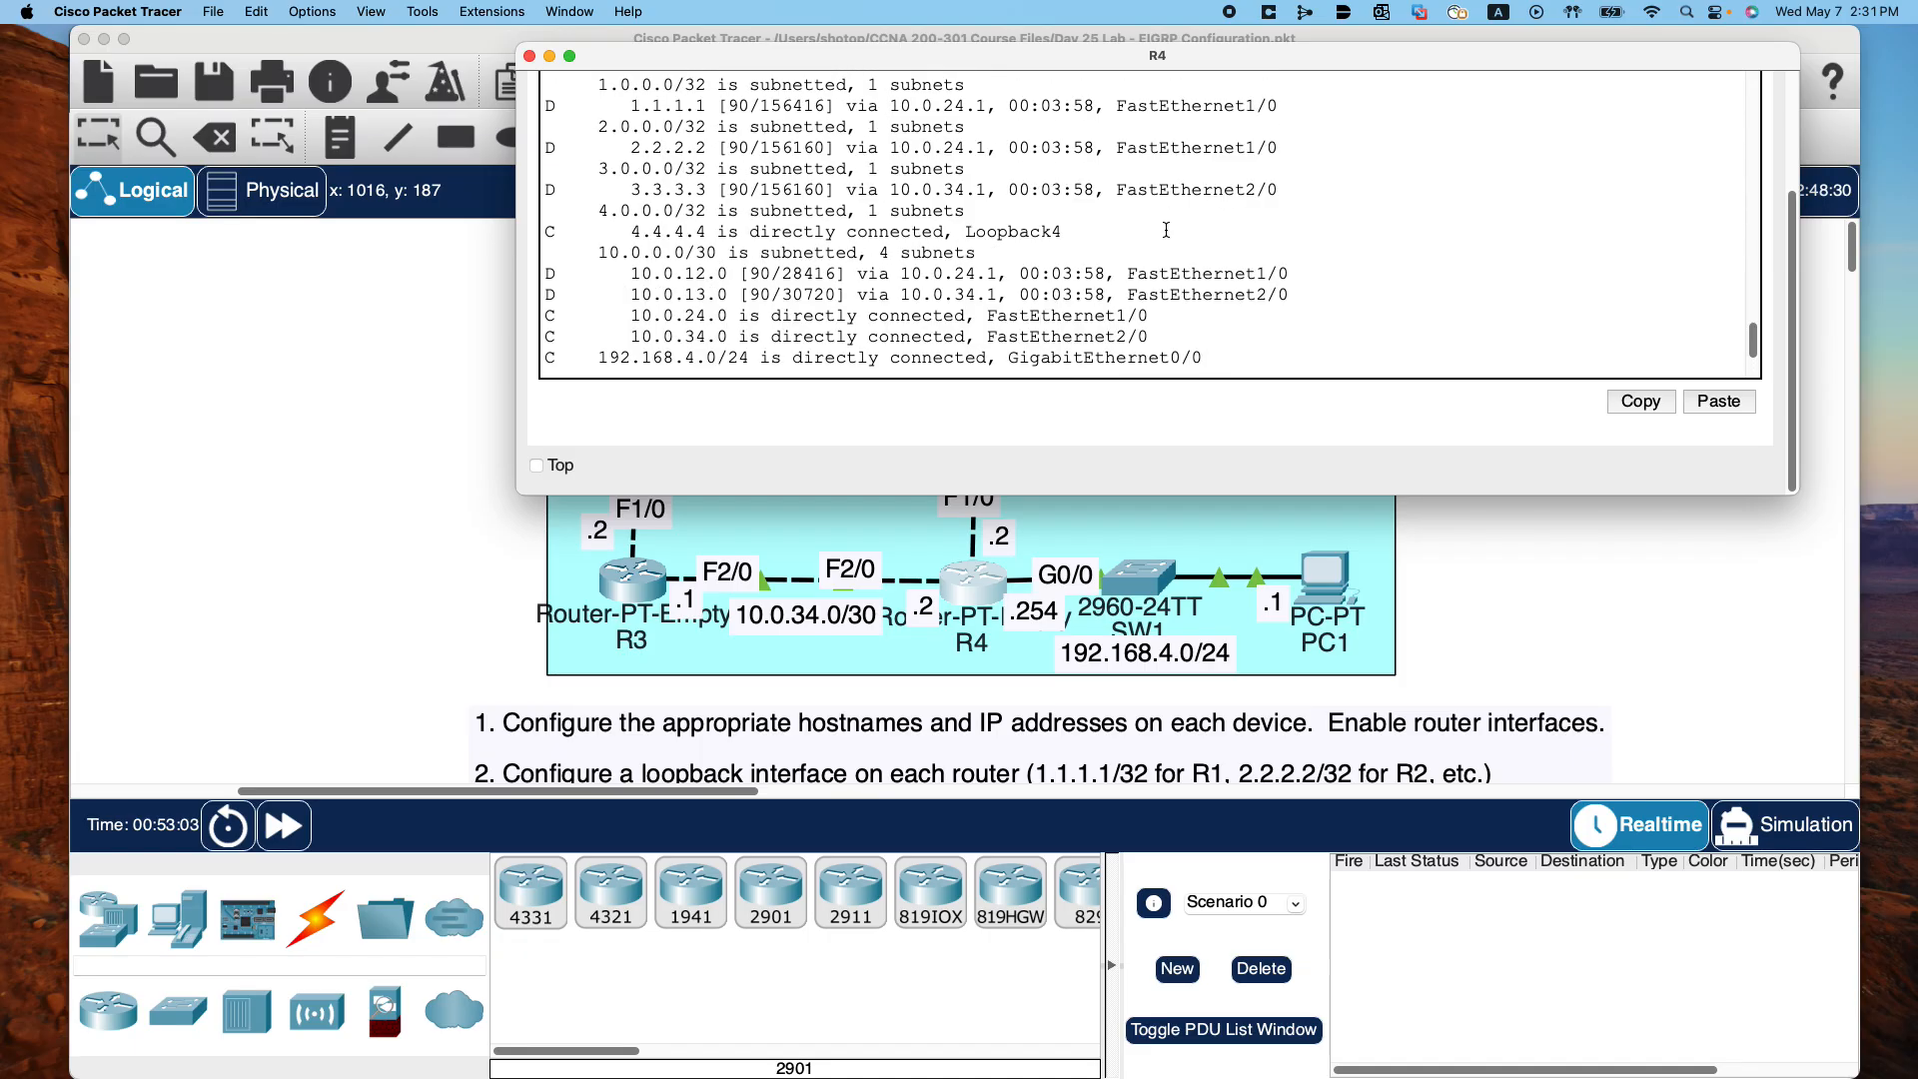
{"action": "scroll", "coordinate": [1166, 229], "scroll_direction": "up", "scroll_amount": 1}
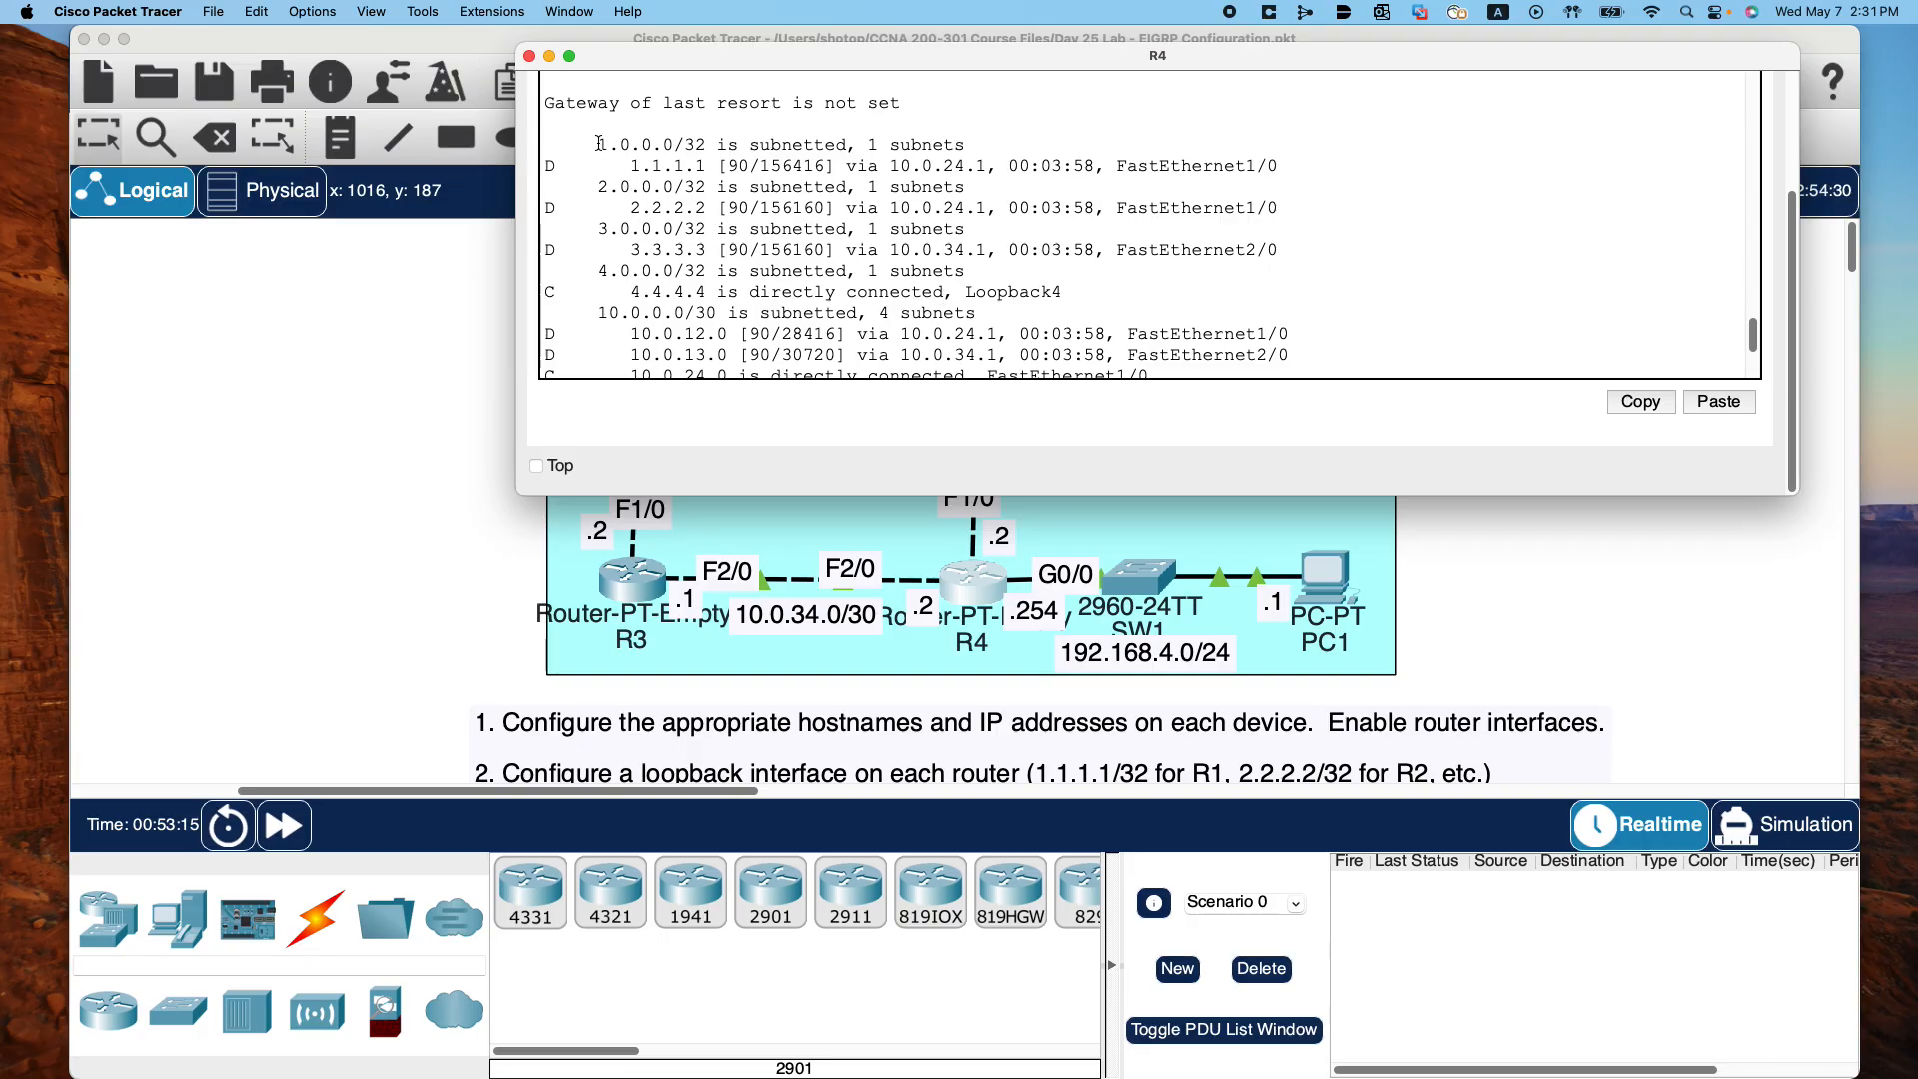
{"action": "left_click_drag", "start_coordinate": [597, 144], "coordinate": [1129, 282]}
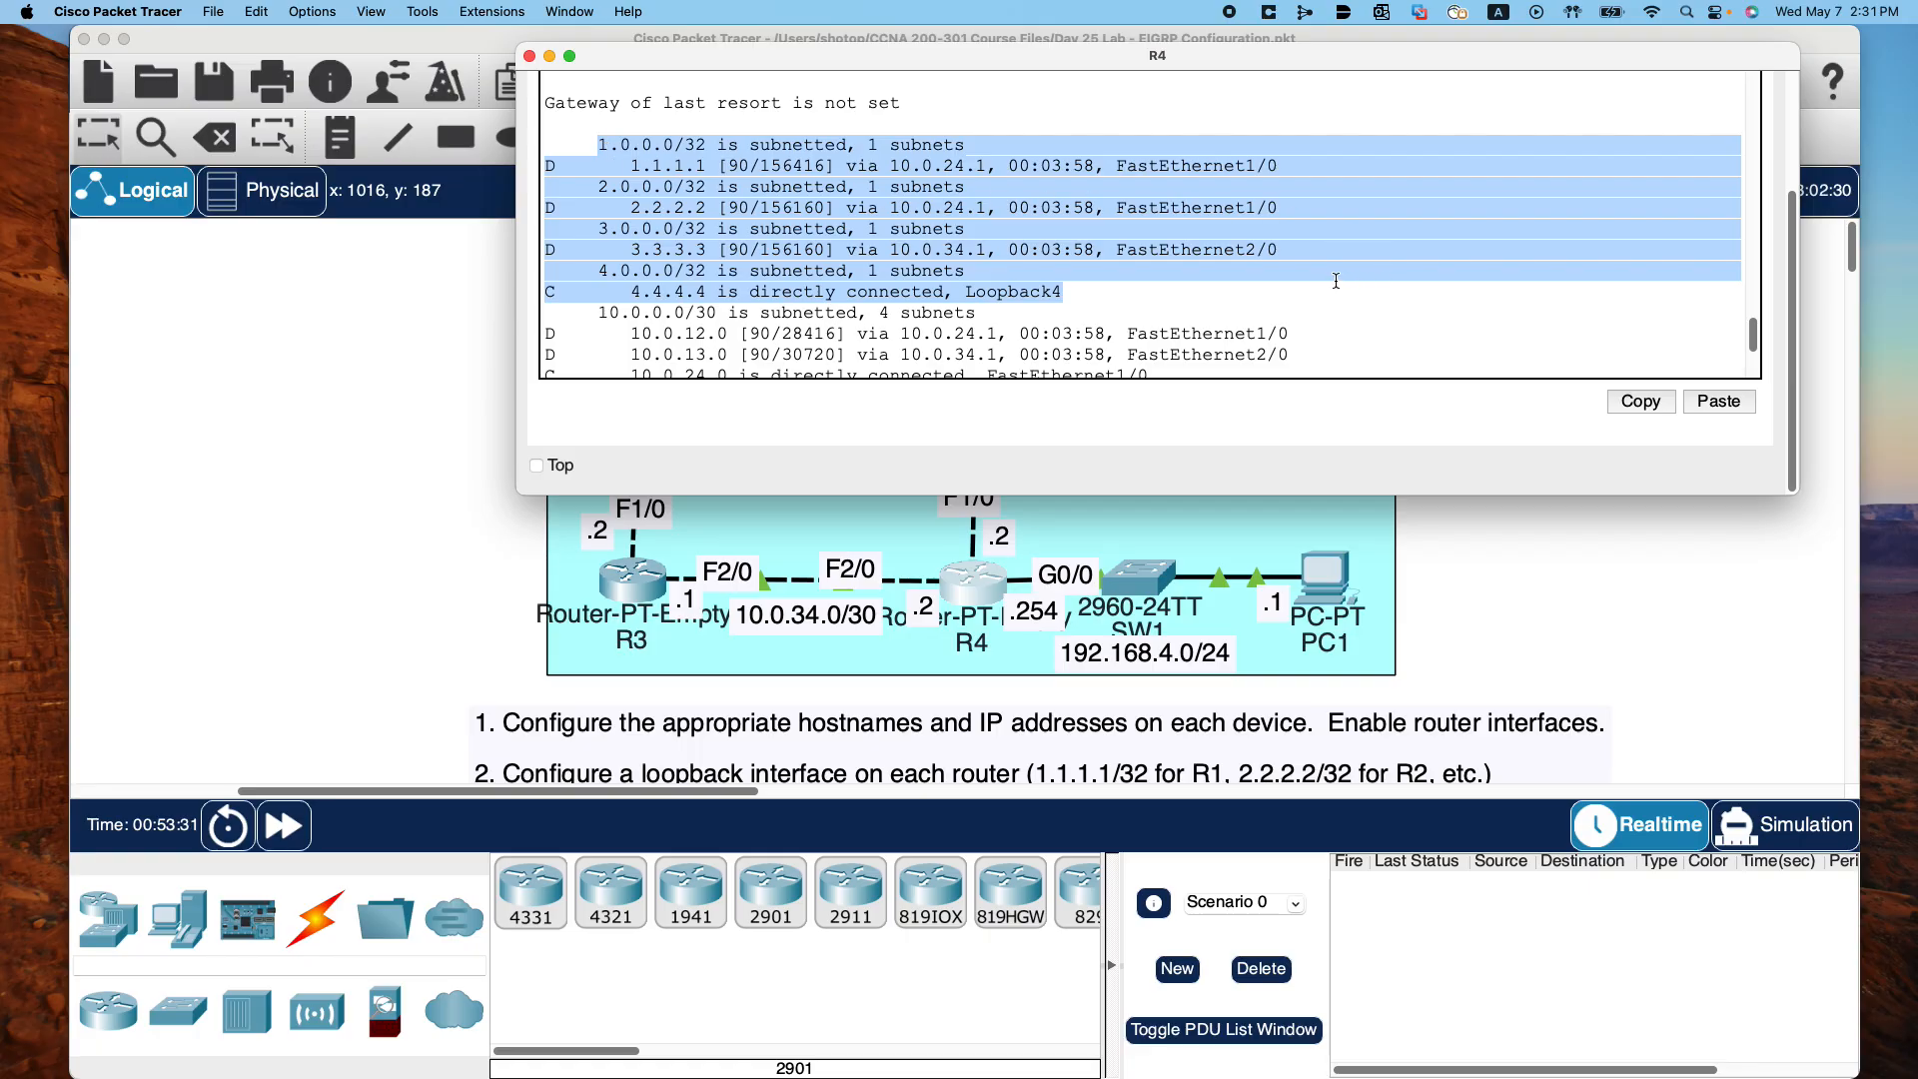
{"action": "scroll", "coordinate": [1336, 281], "scroll_direction": "down", "scroll_amount": 3}
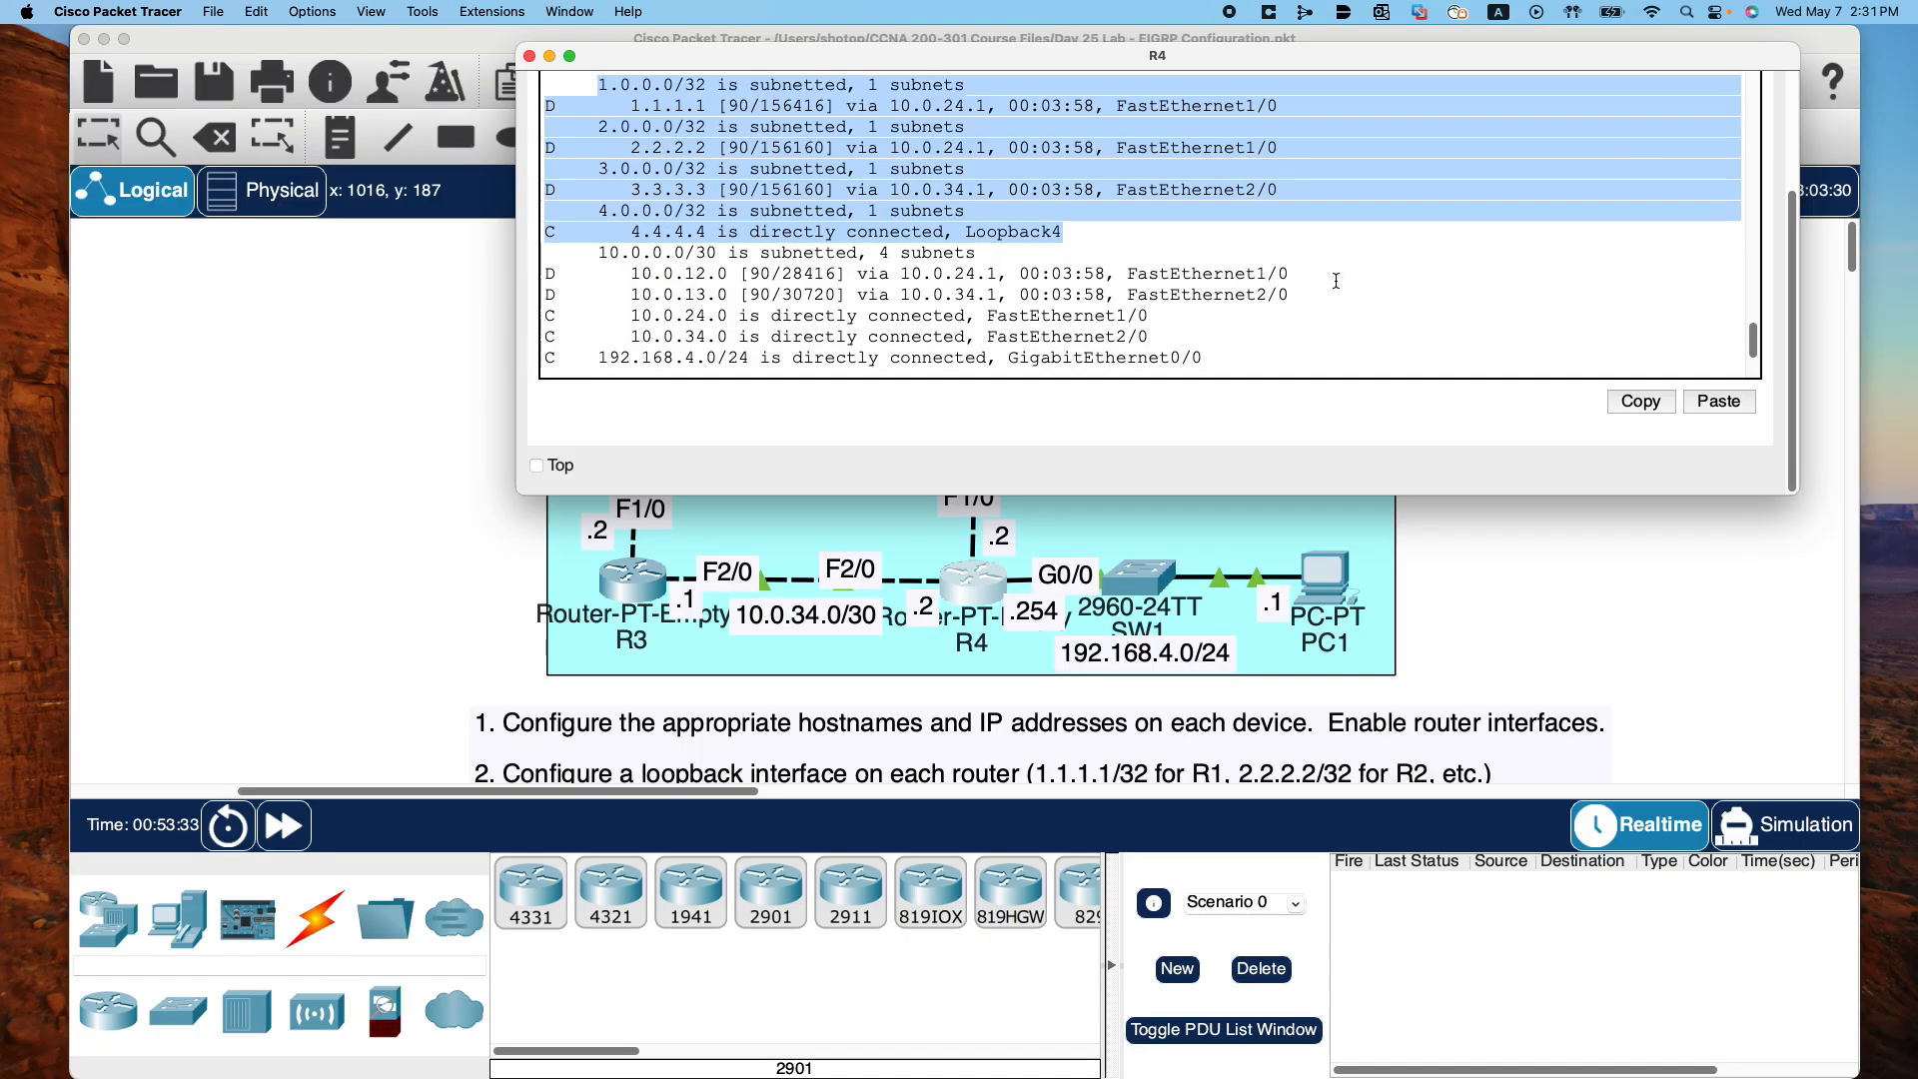
{"action": "scroll", "coordinate": [1299, 270], "scroll_direction": "down", "scroll_amount": 3}
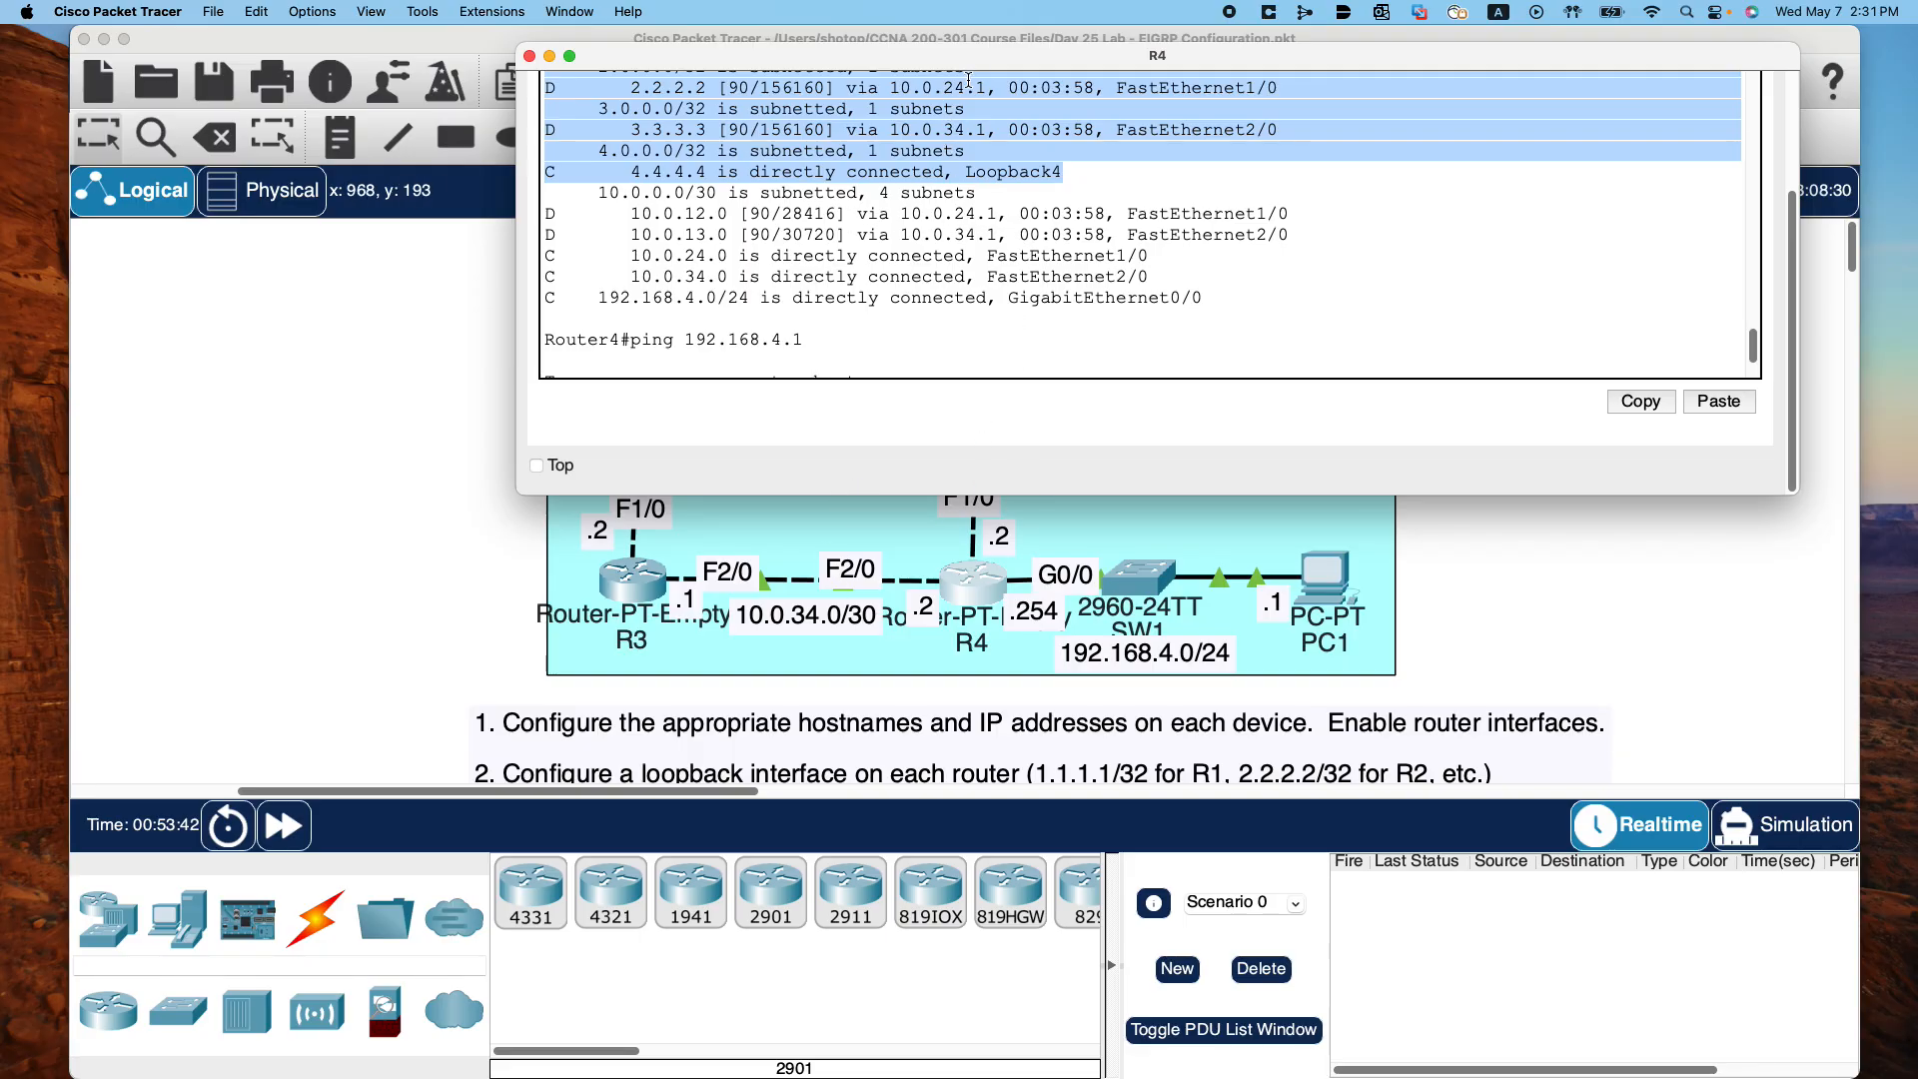
{"action": "left_click_drag", "start_coordinate": [983, 55], "coordinate": [972, 659]}
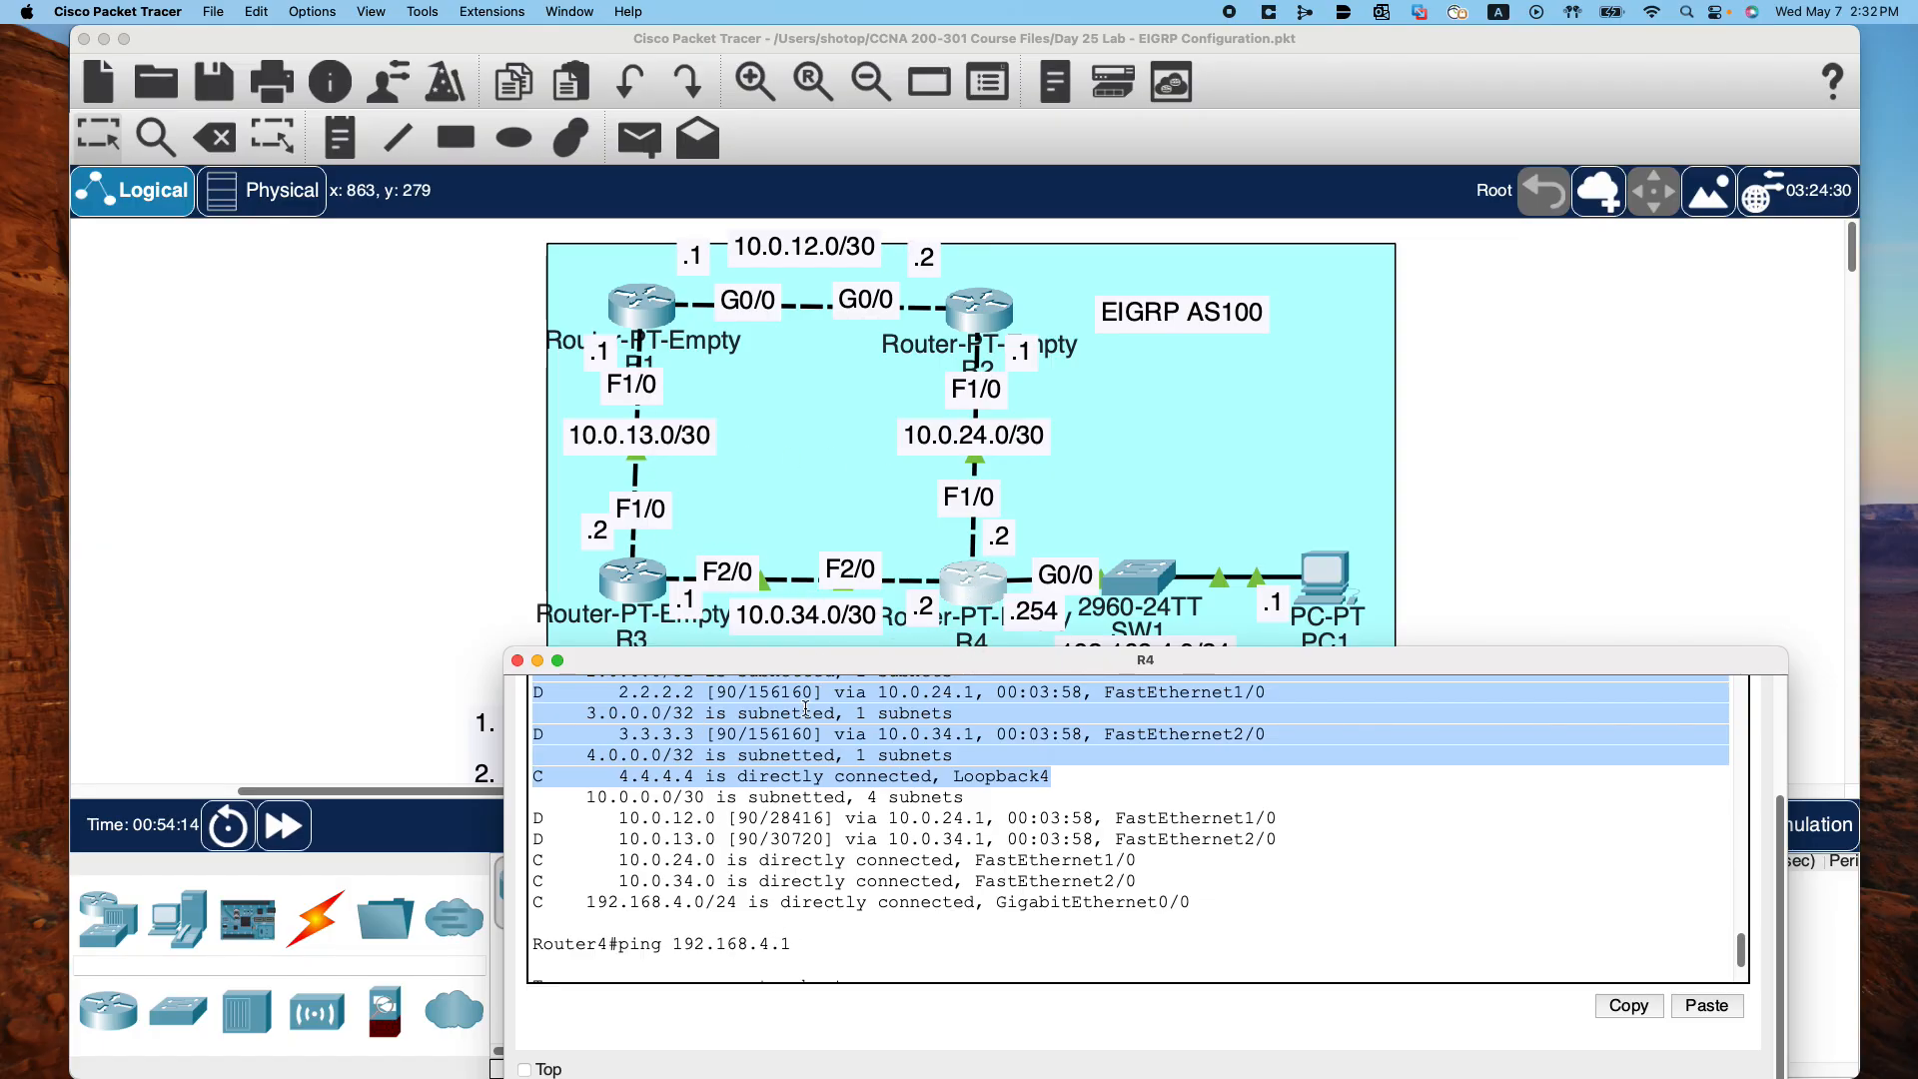
{"action": "left_click_drag", "start_coordinate": [785, 670], "coordinate": [628, 671]}
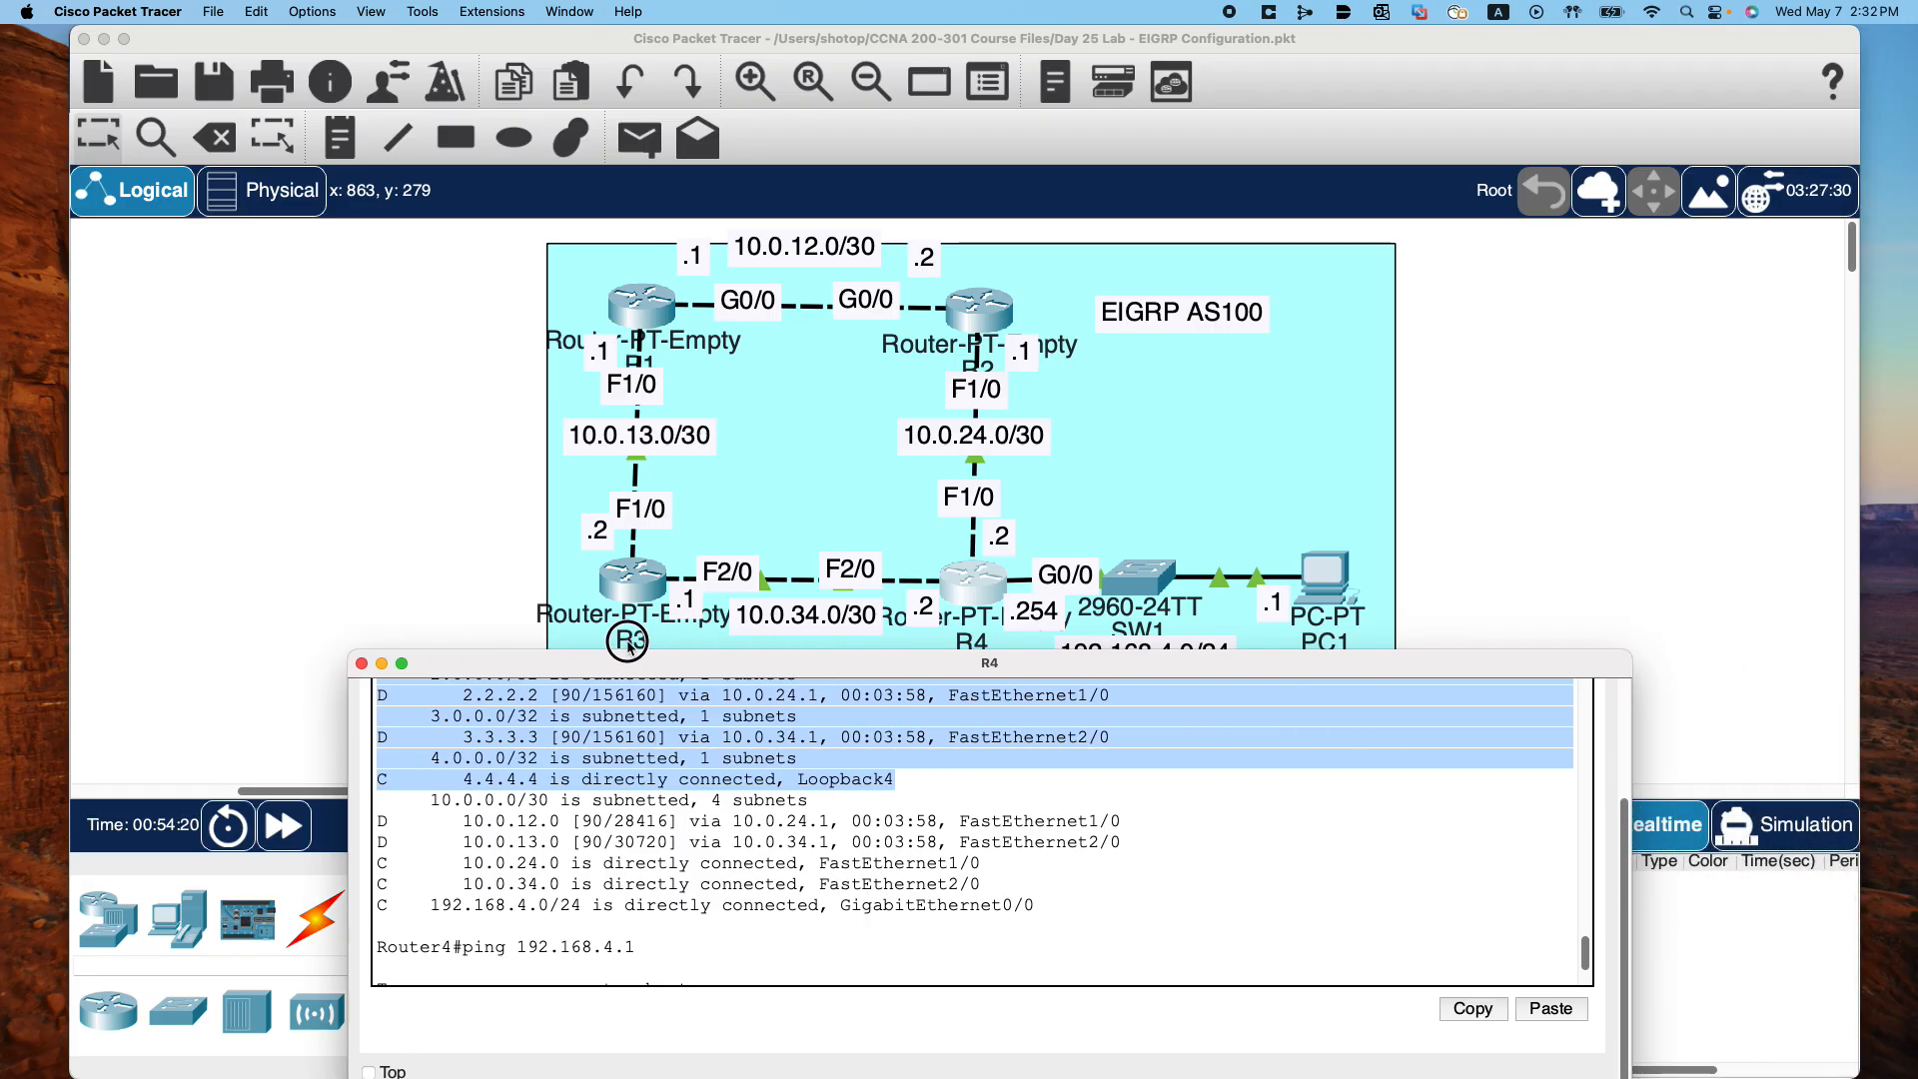
{"action": "left_click_drag", "start_coordinate": [629, 645], "coordinate": [631, 564]}
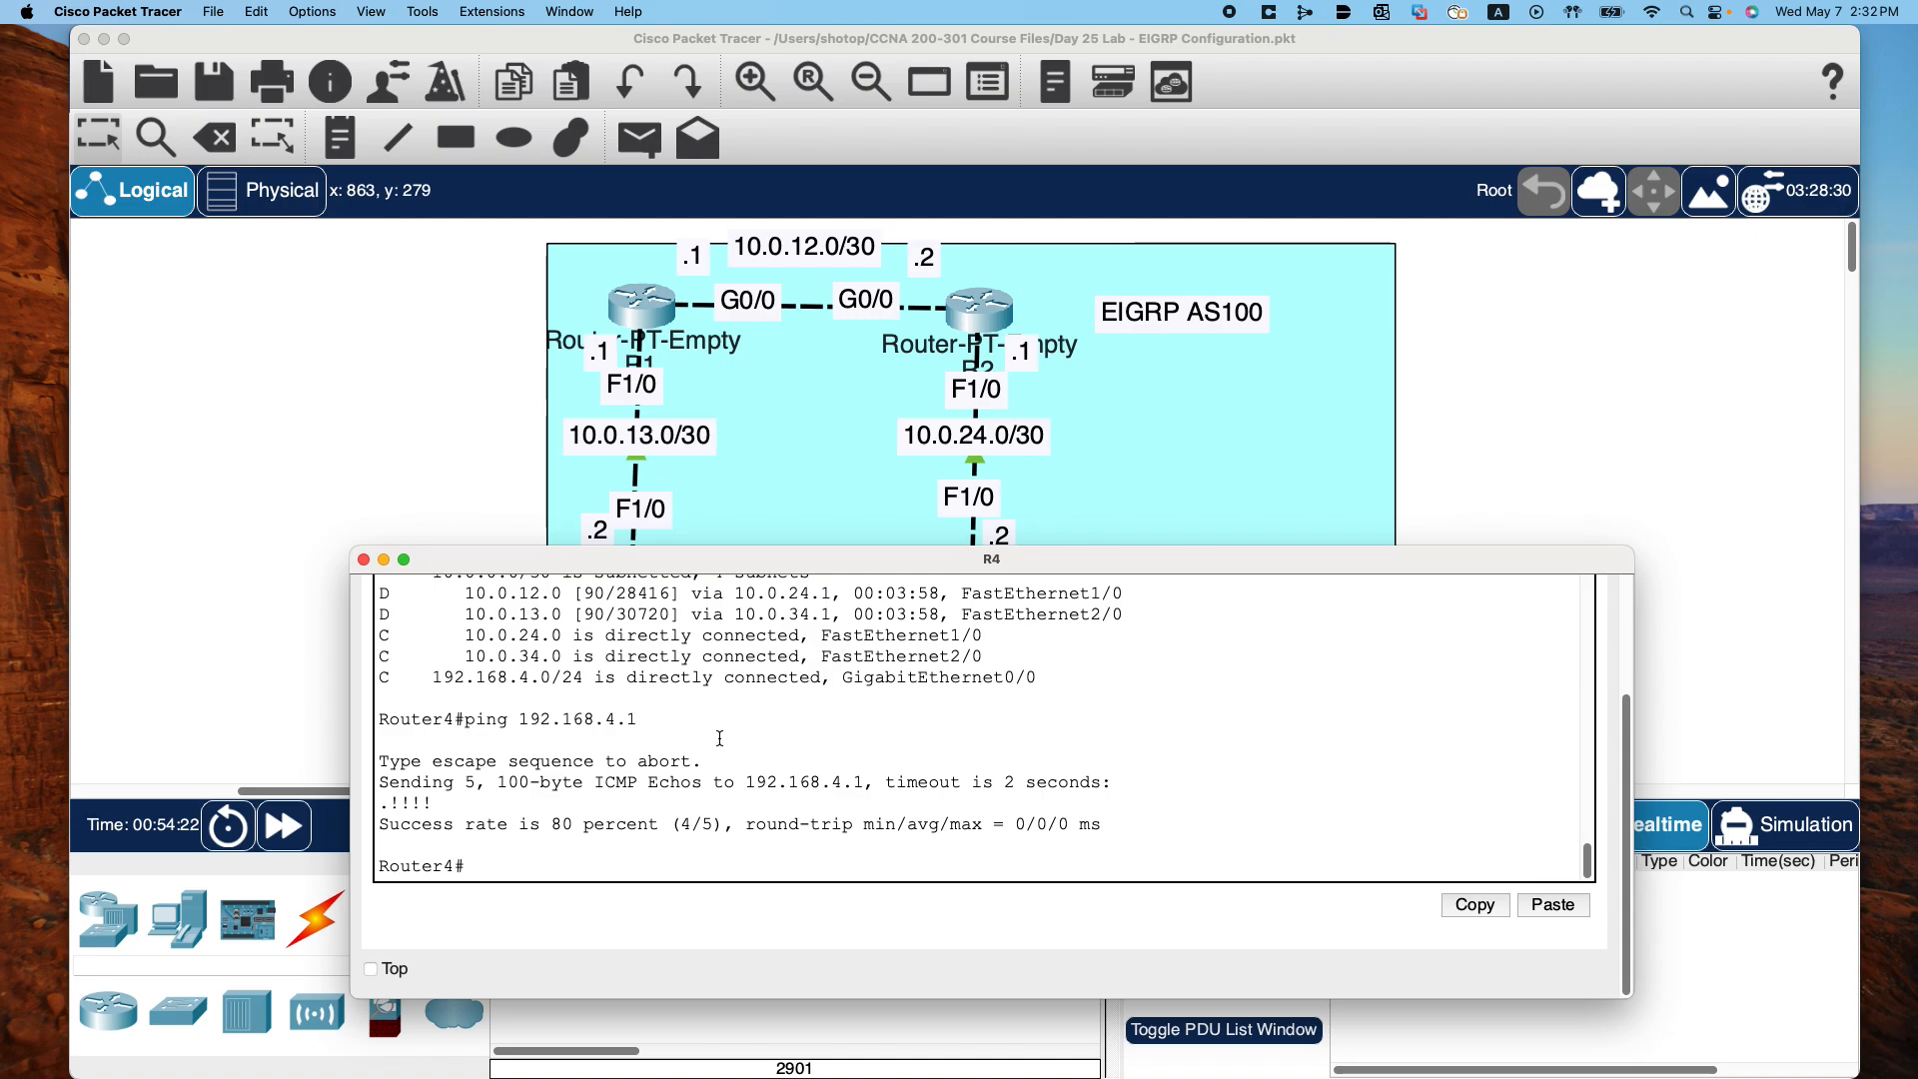
{"action": "left_click", "coordinate": [363, 561]}
Check PC1's and the routers' details in the topology, look at Router3's command line and close it
{"action": "scroll", "coordinate": [1033, 613], "scroll_direction": "down", "scroll_amount": 2}
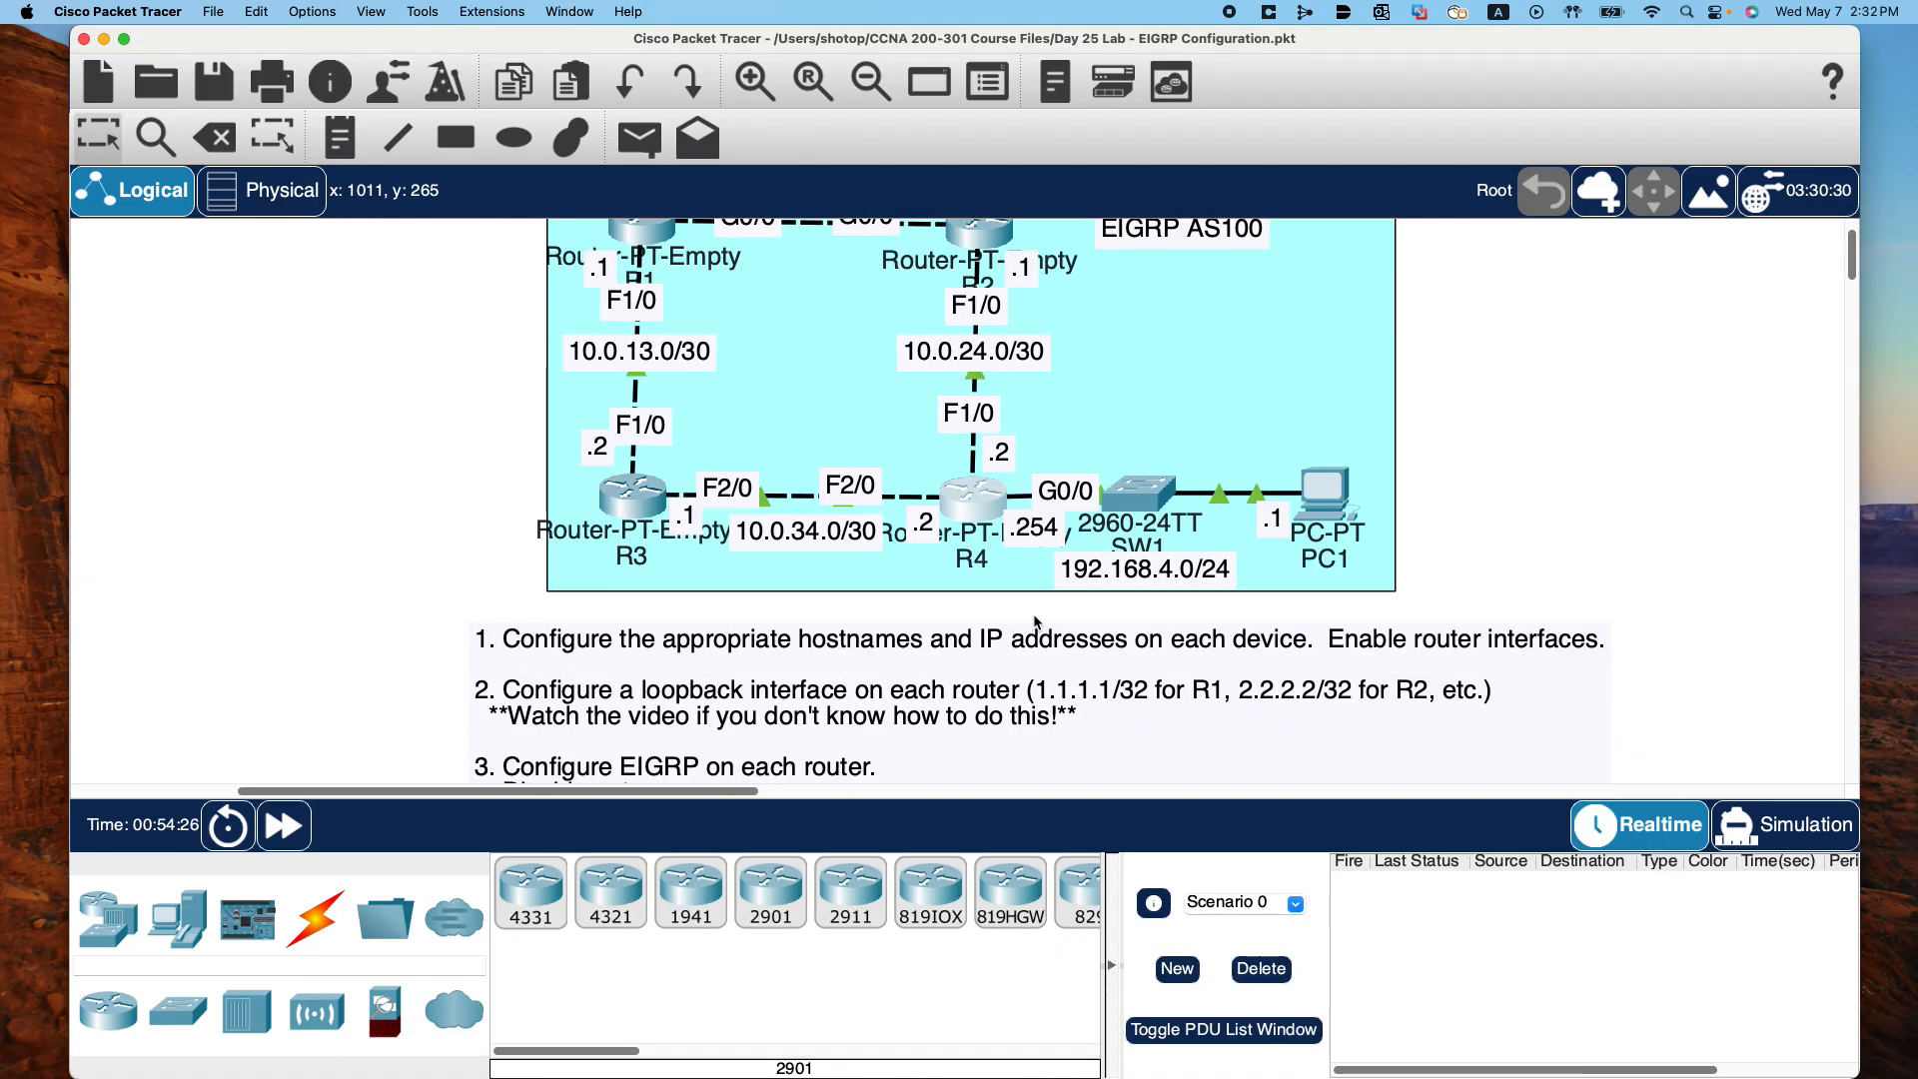
{"action": "scroll", "coordinate": [1033, 613], "scroll_direction": "up", "scroll_amount": 2}
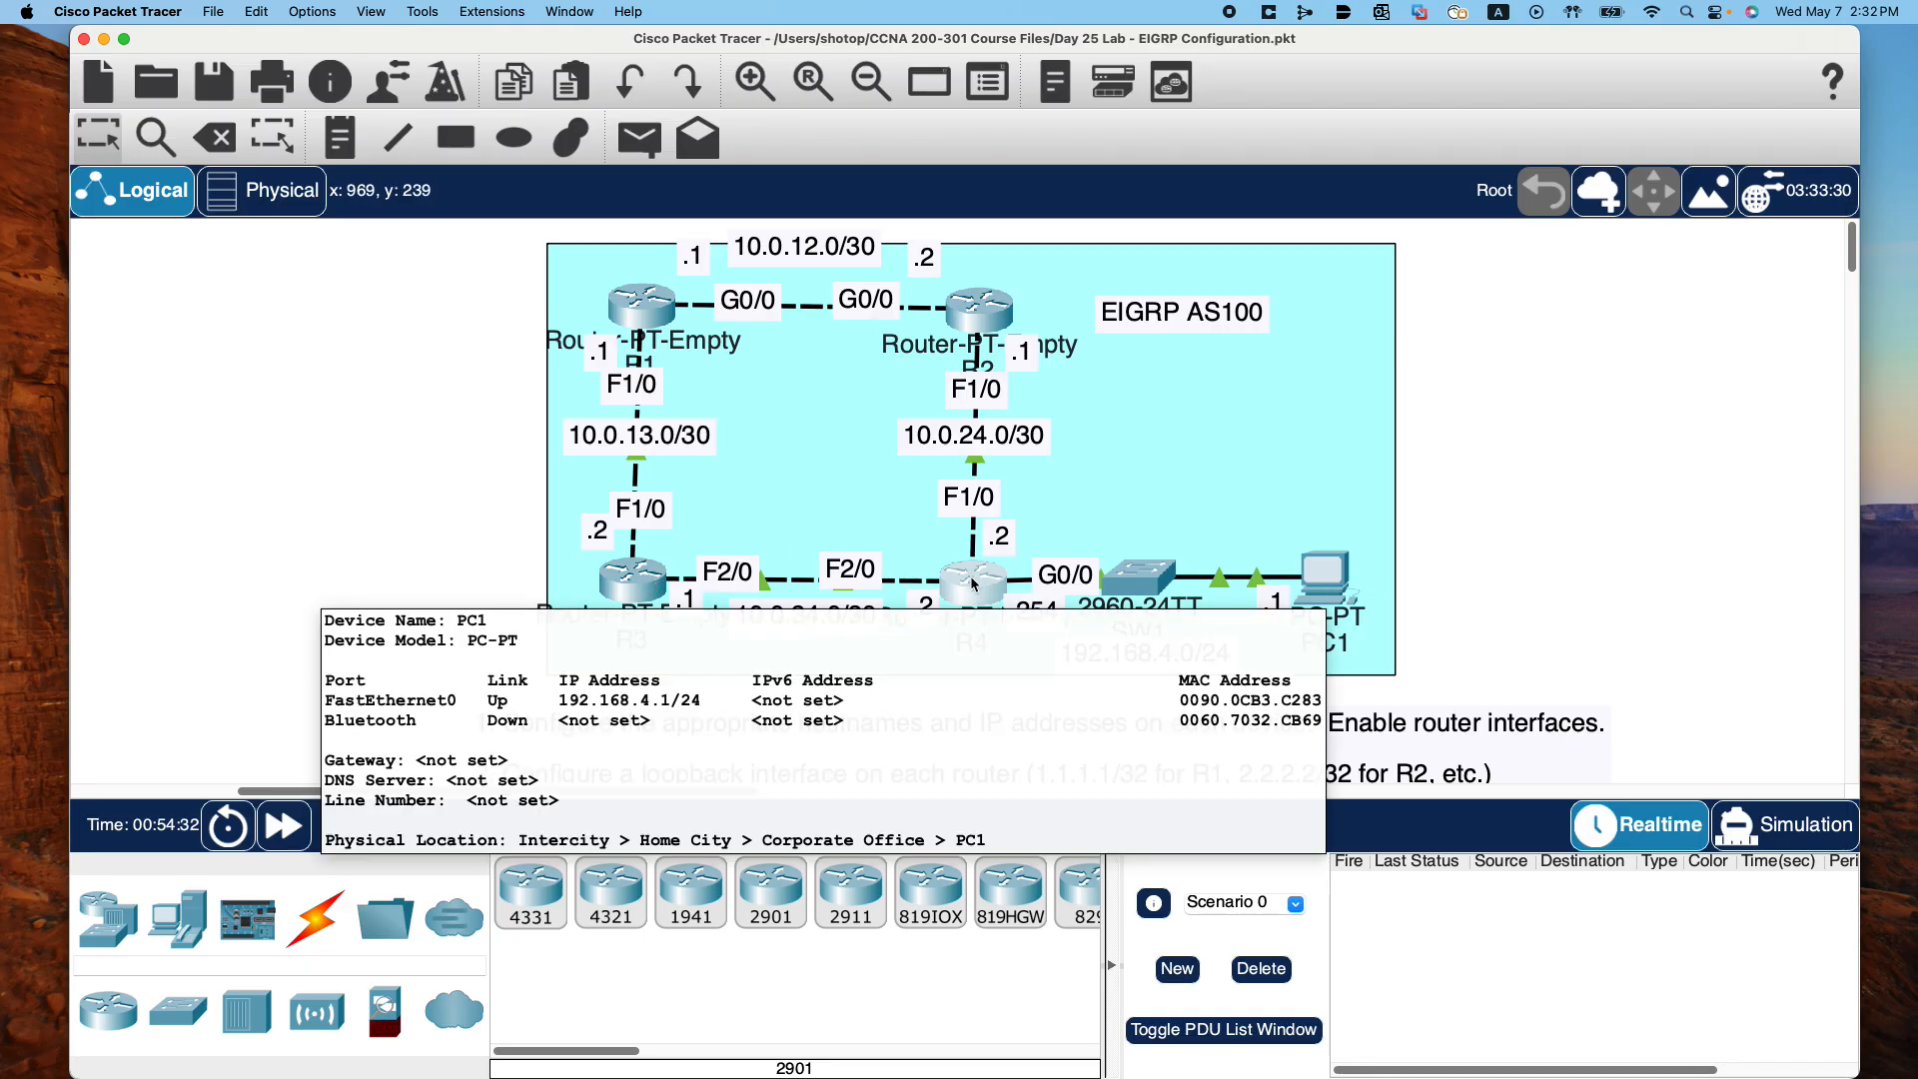
{"action": "mouse_move", "coordinate": [972, 583]}
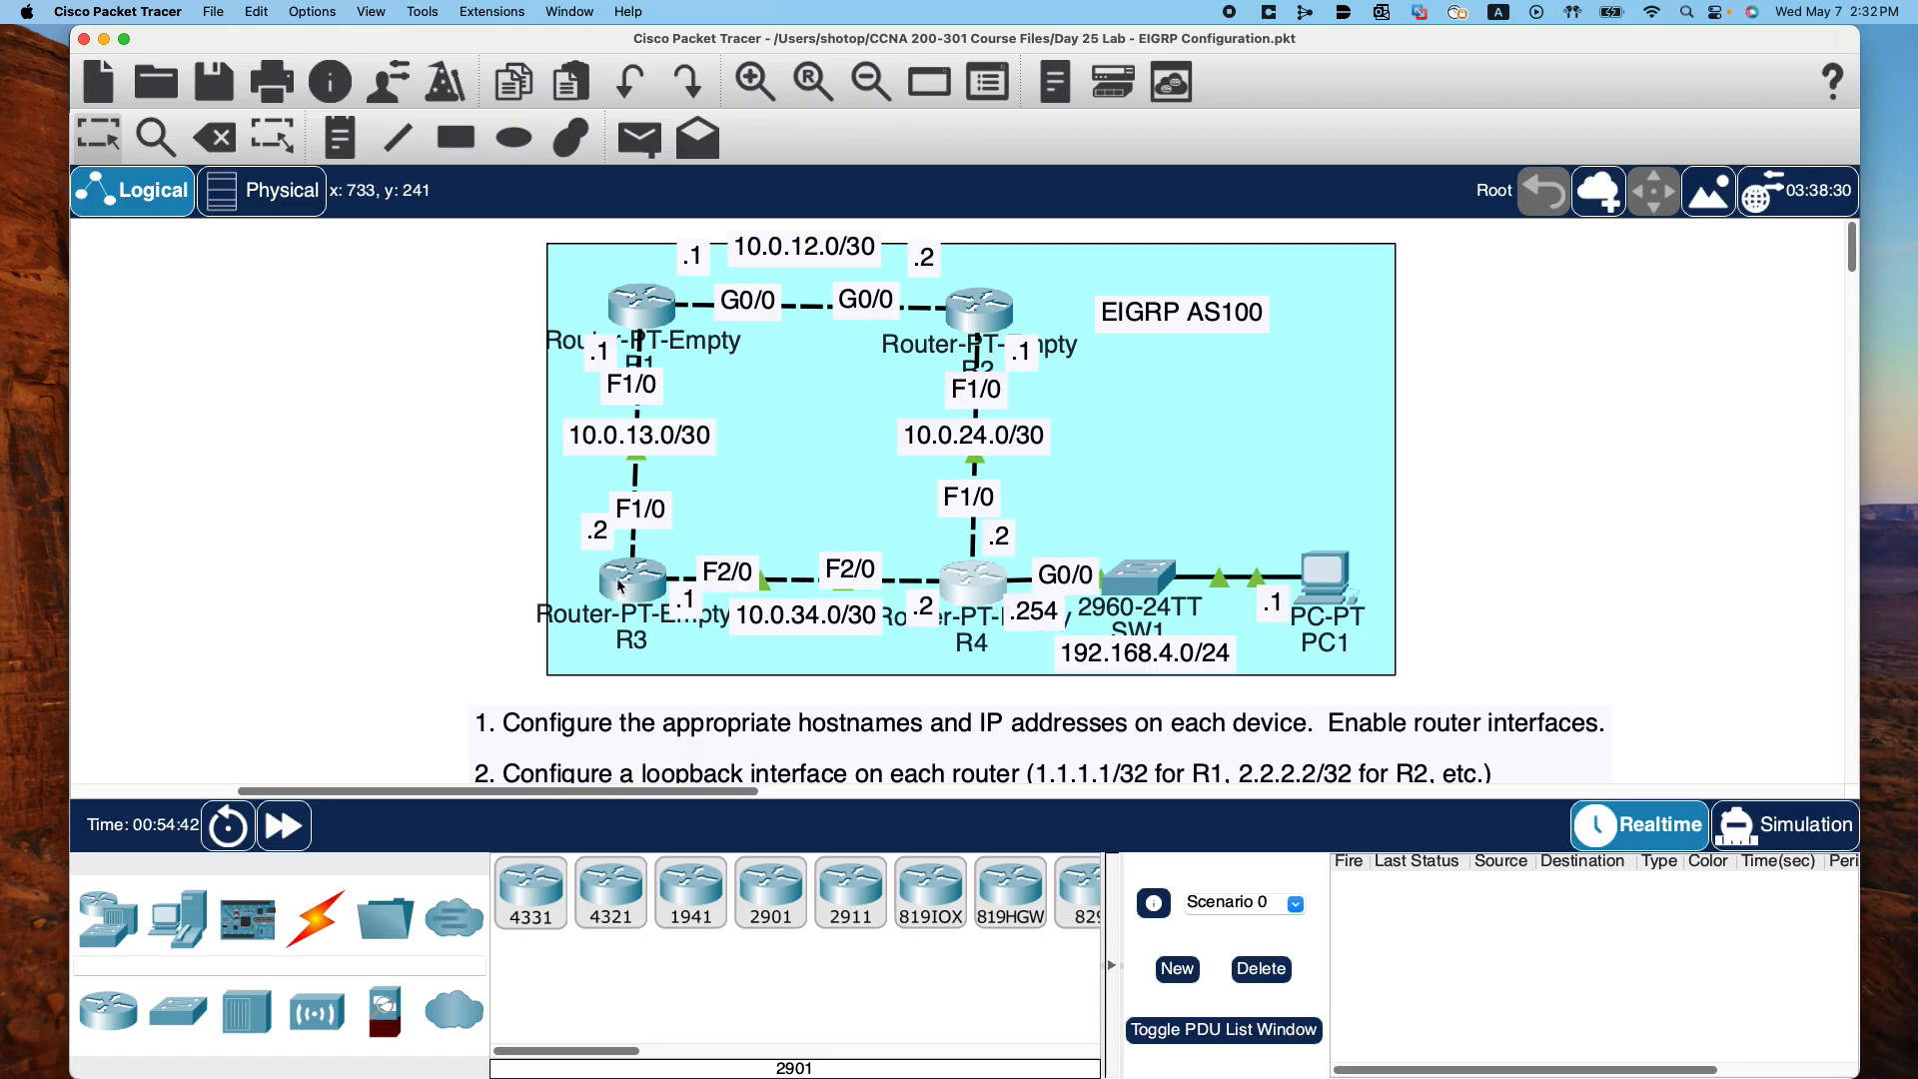
{"action": "mouse_move", "coordinate": [619, 587]}
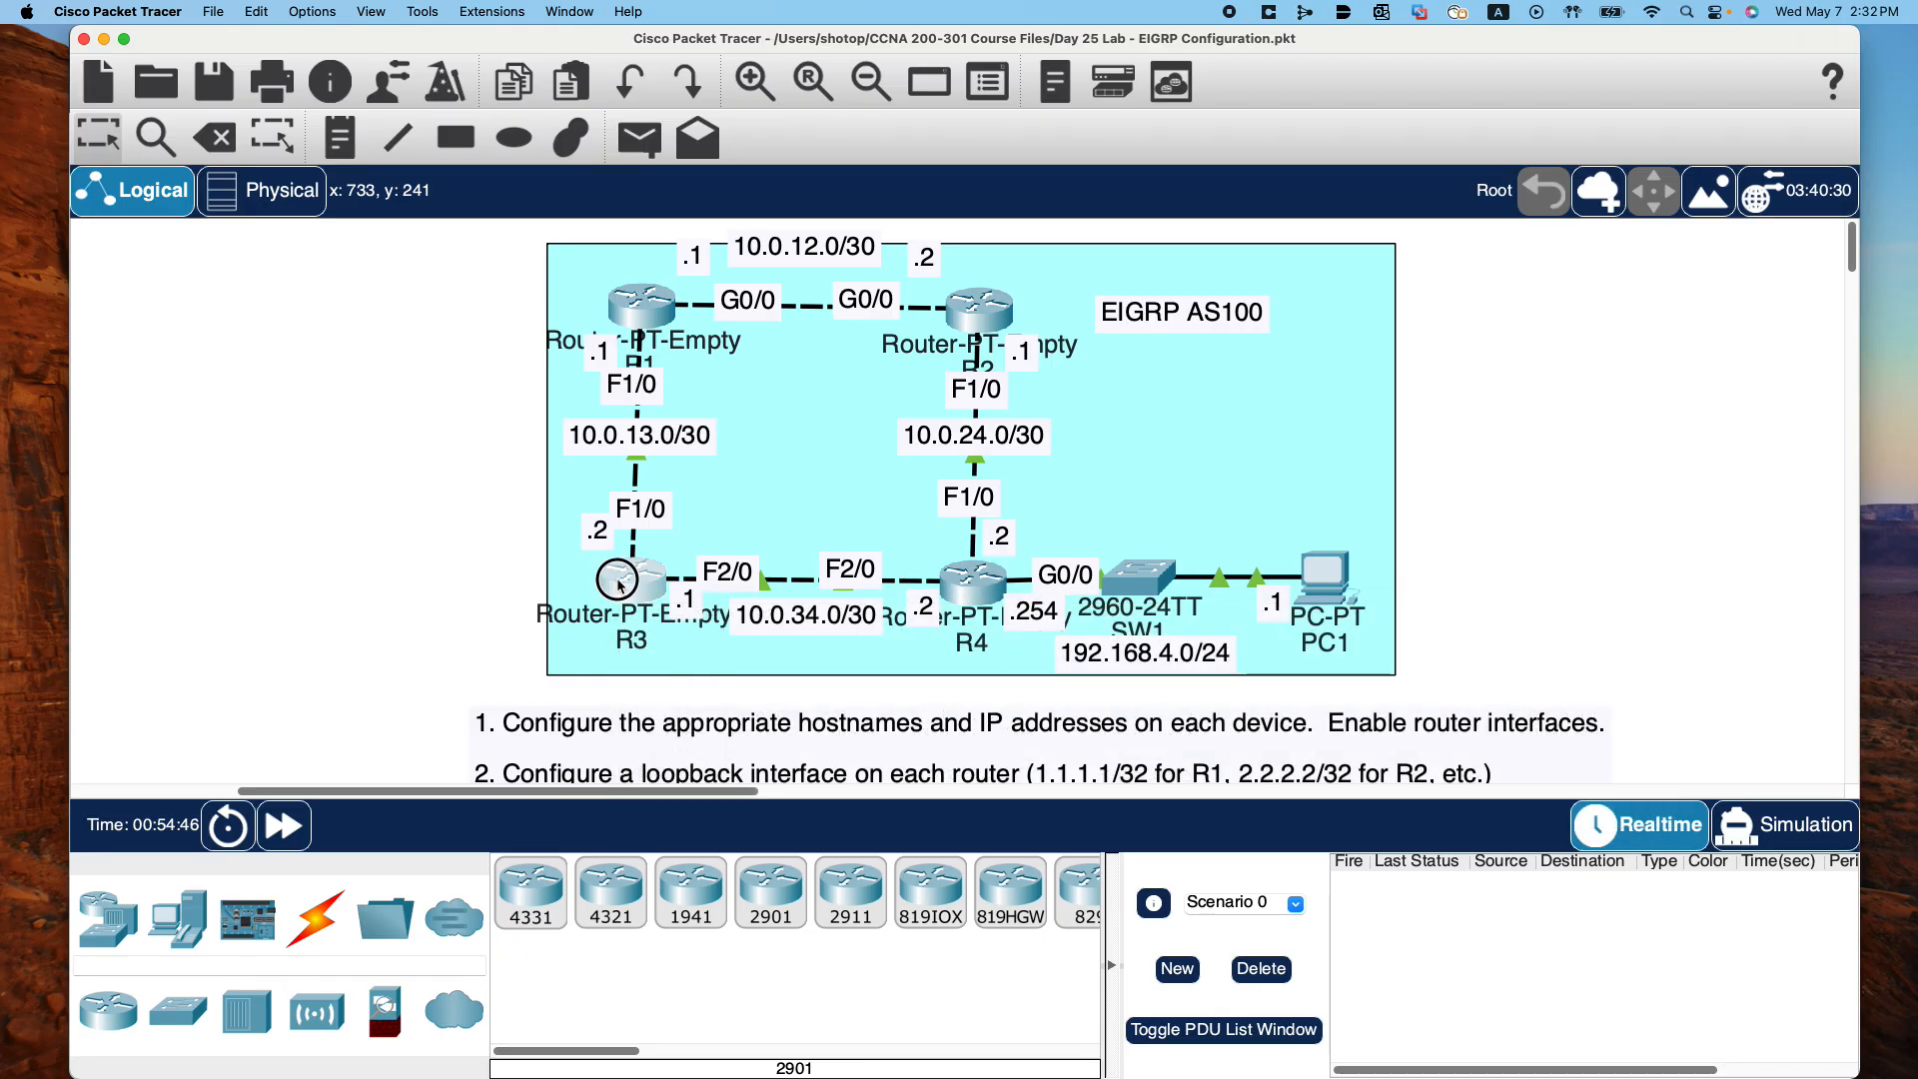
{"action": "left_click", "coordinate": [619, 587]}
{"action": "left_click", "coordinate": [1099, 861]}
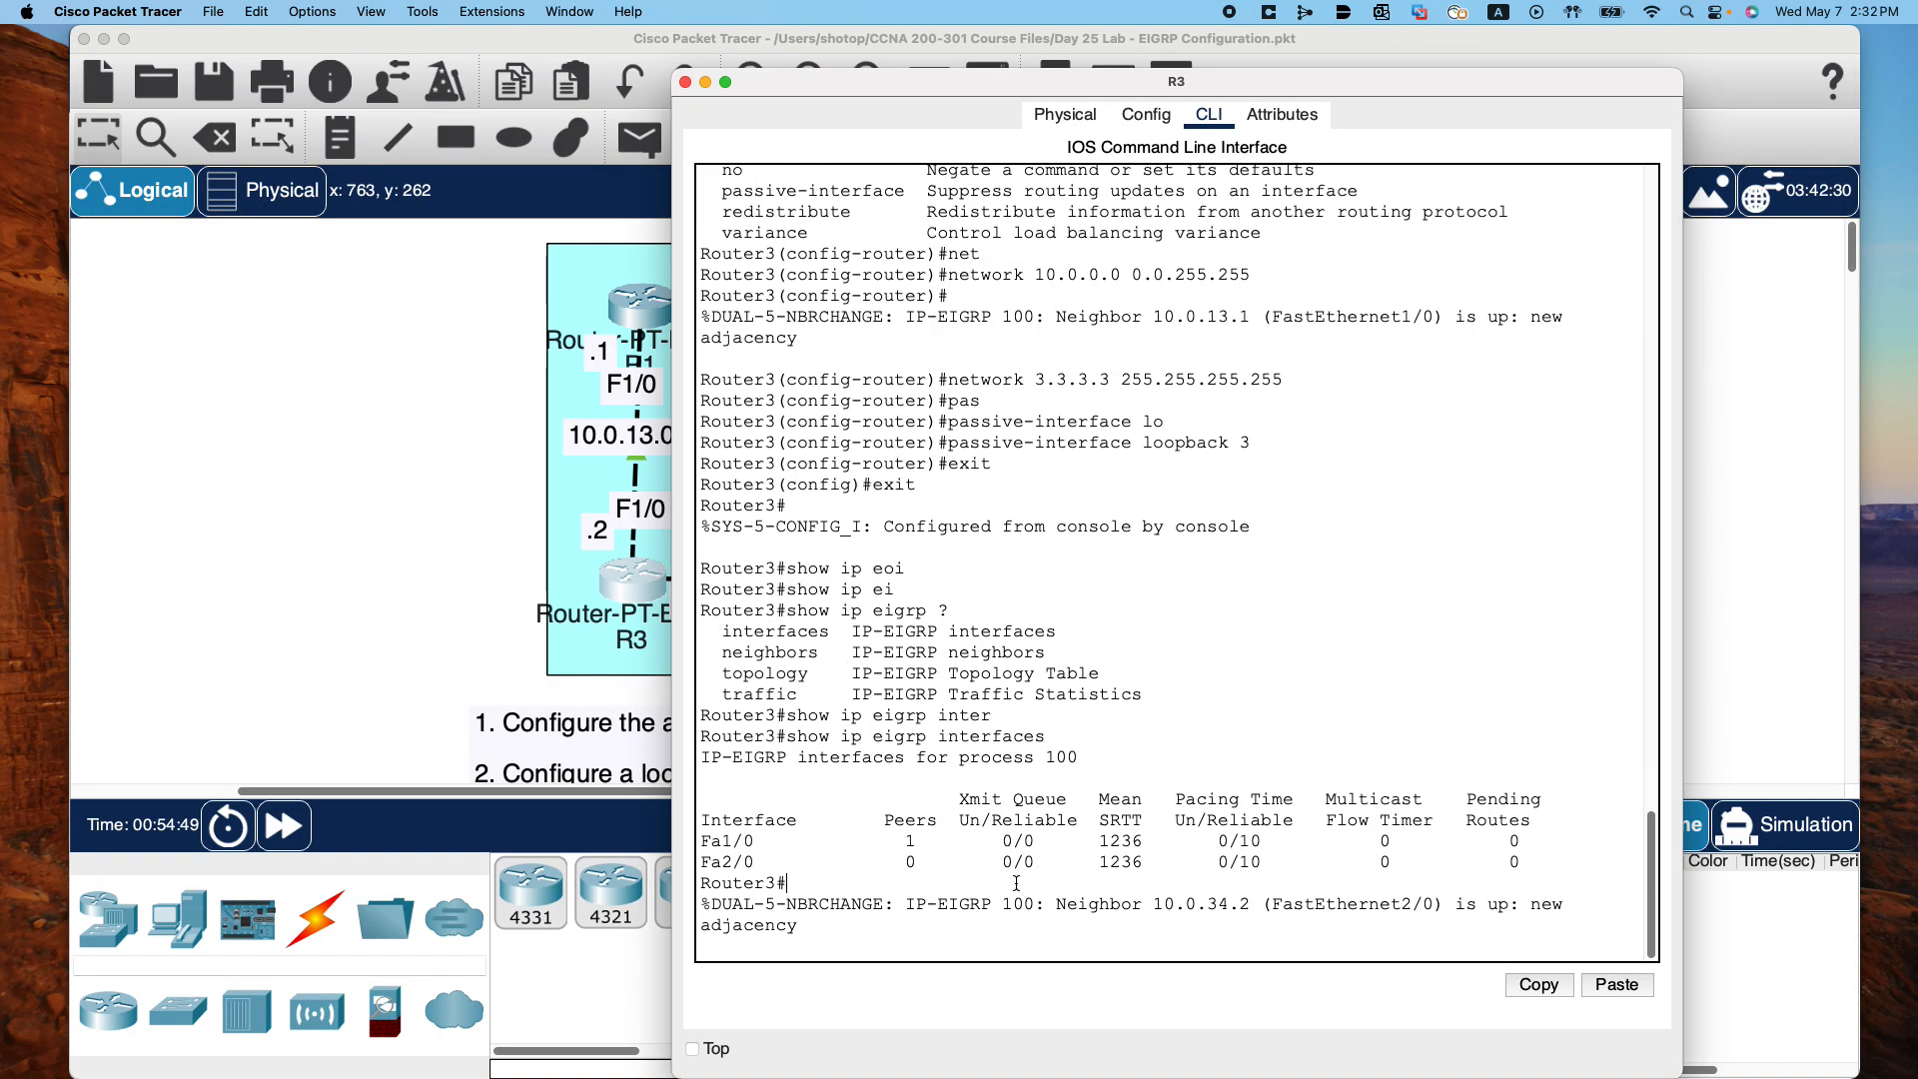
{"action": "key", "text": "Return"}
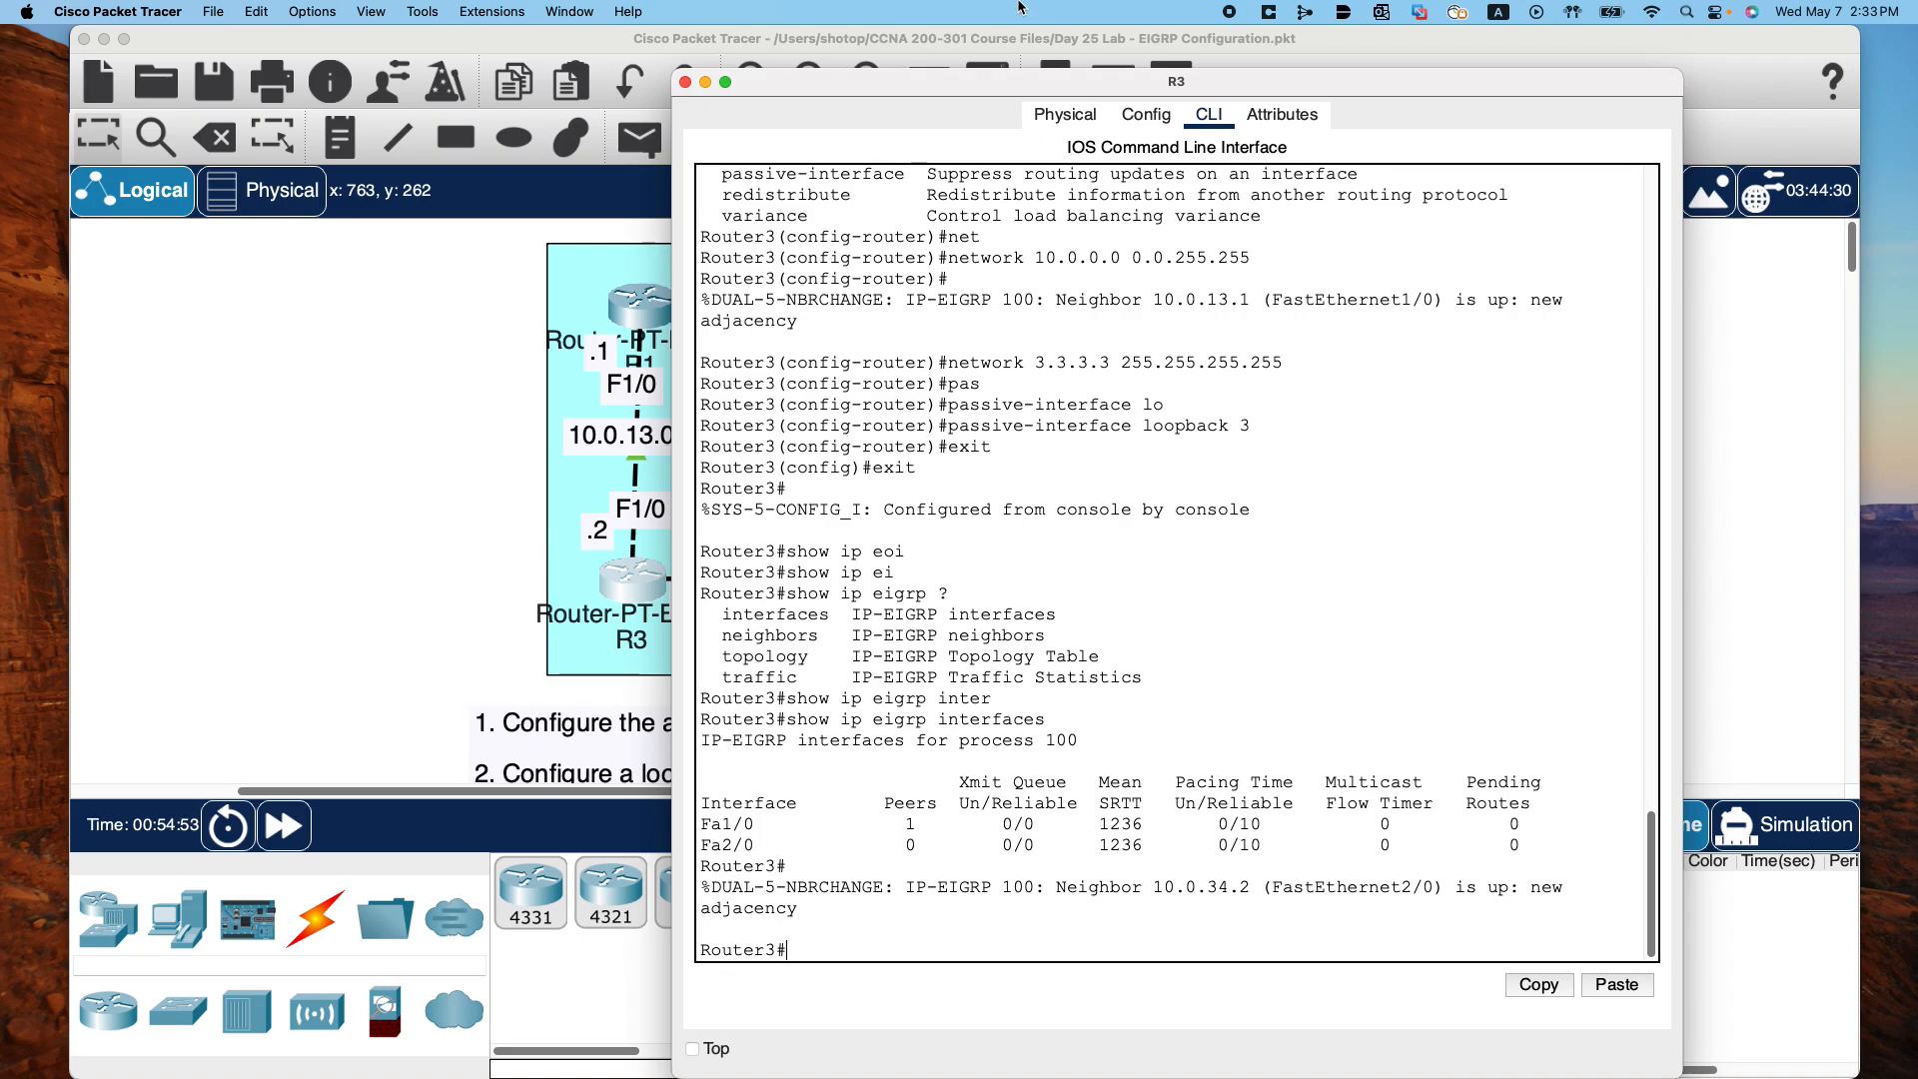
{"action": "left_click", "coordinate": [686, 82]}
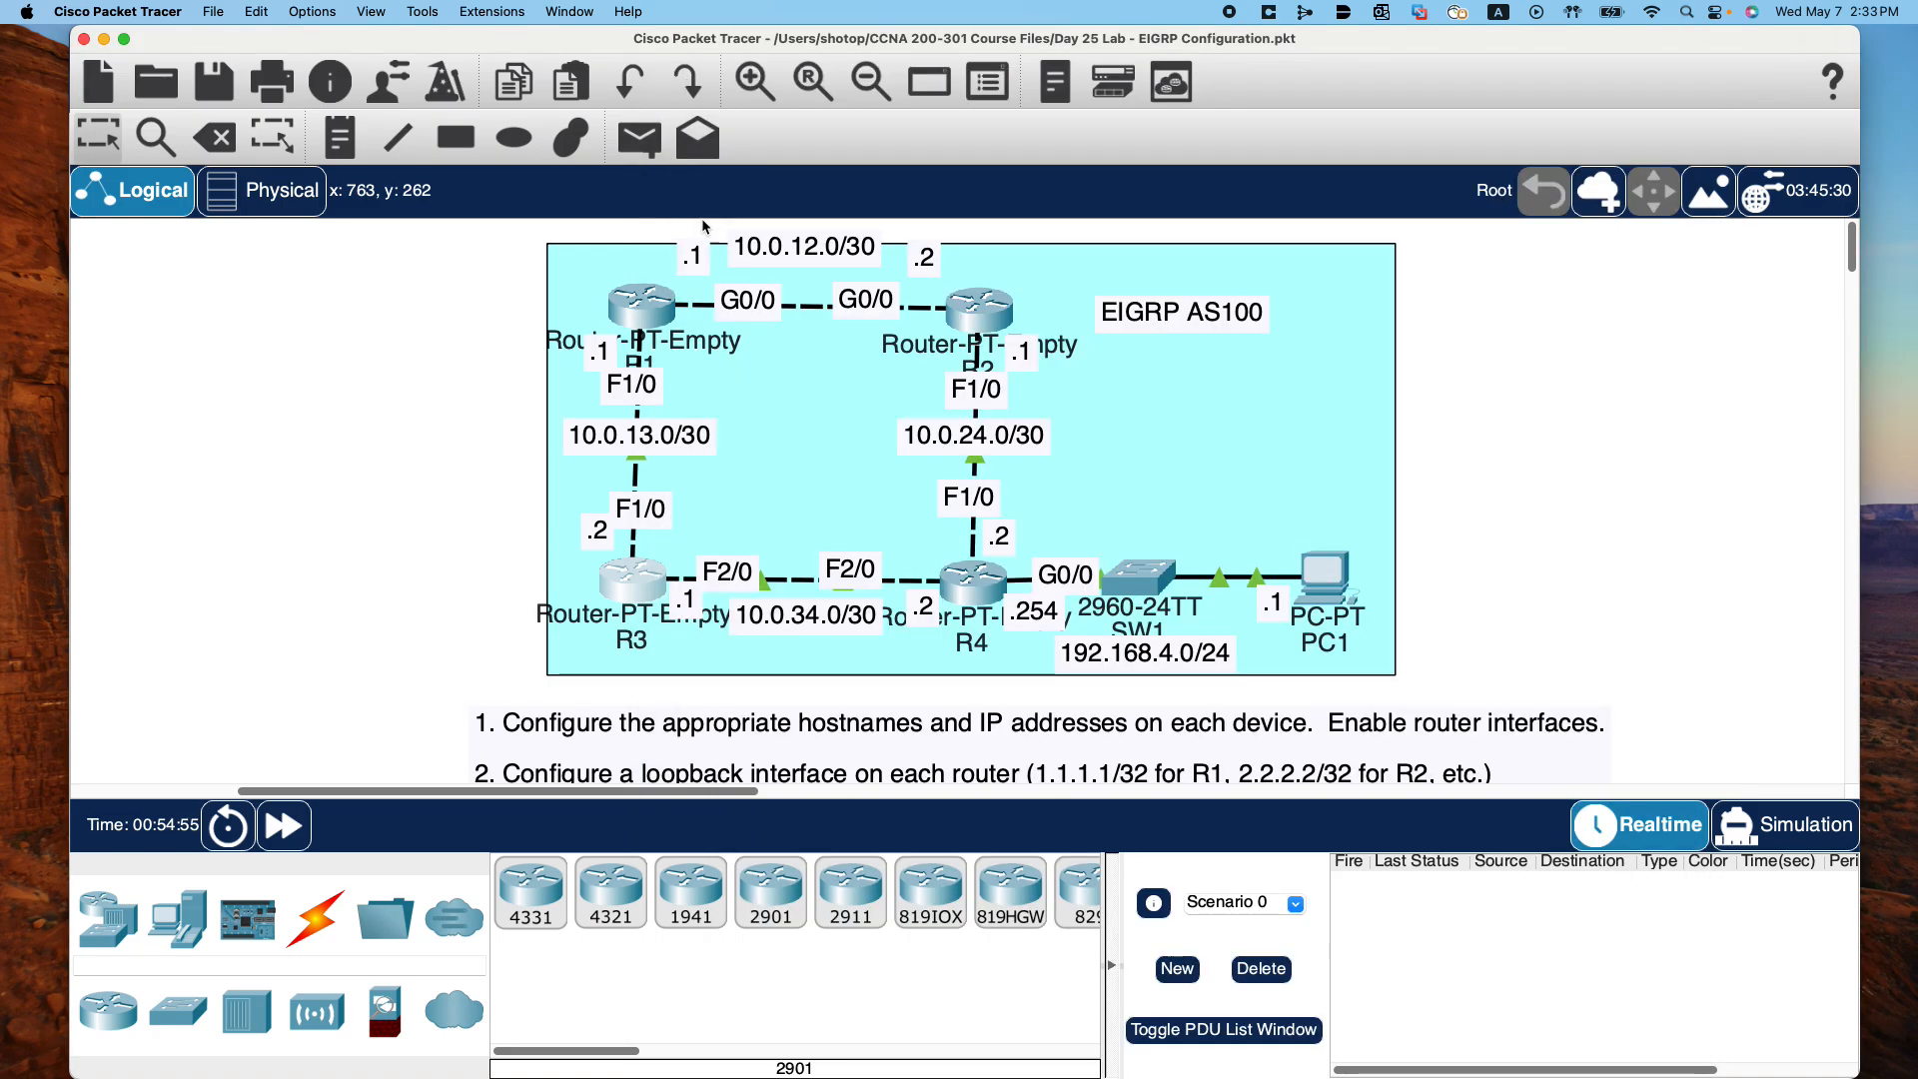
Enter global configuration mode on Router4 with conf t, and close its console to view the topology
{"action": "left_click", "coordinate": [976, 586]}
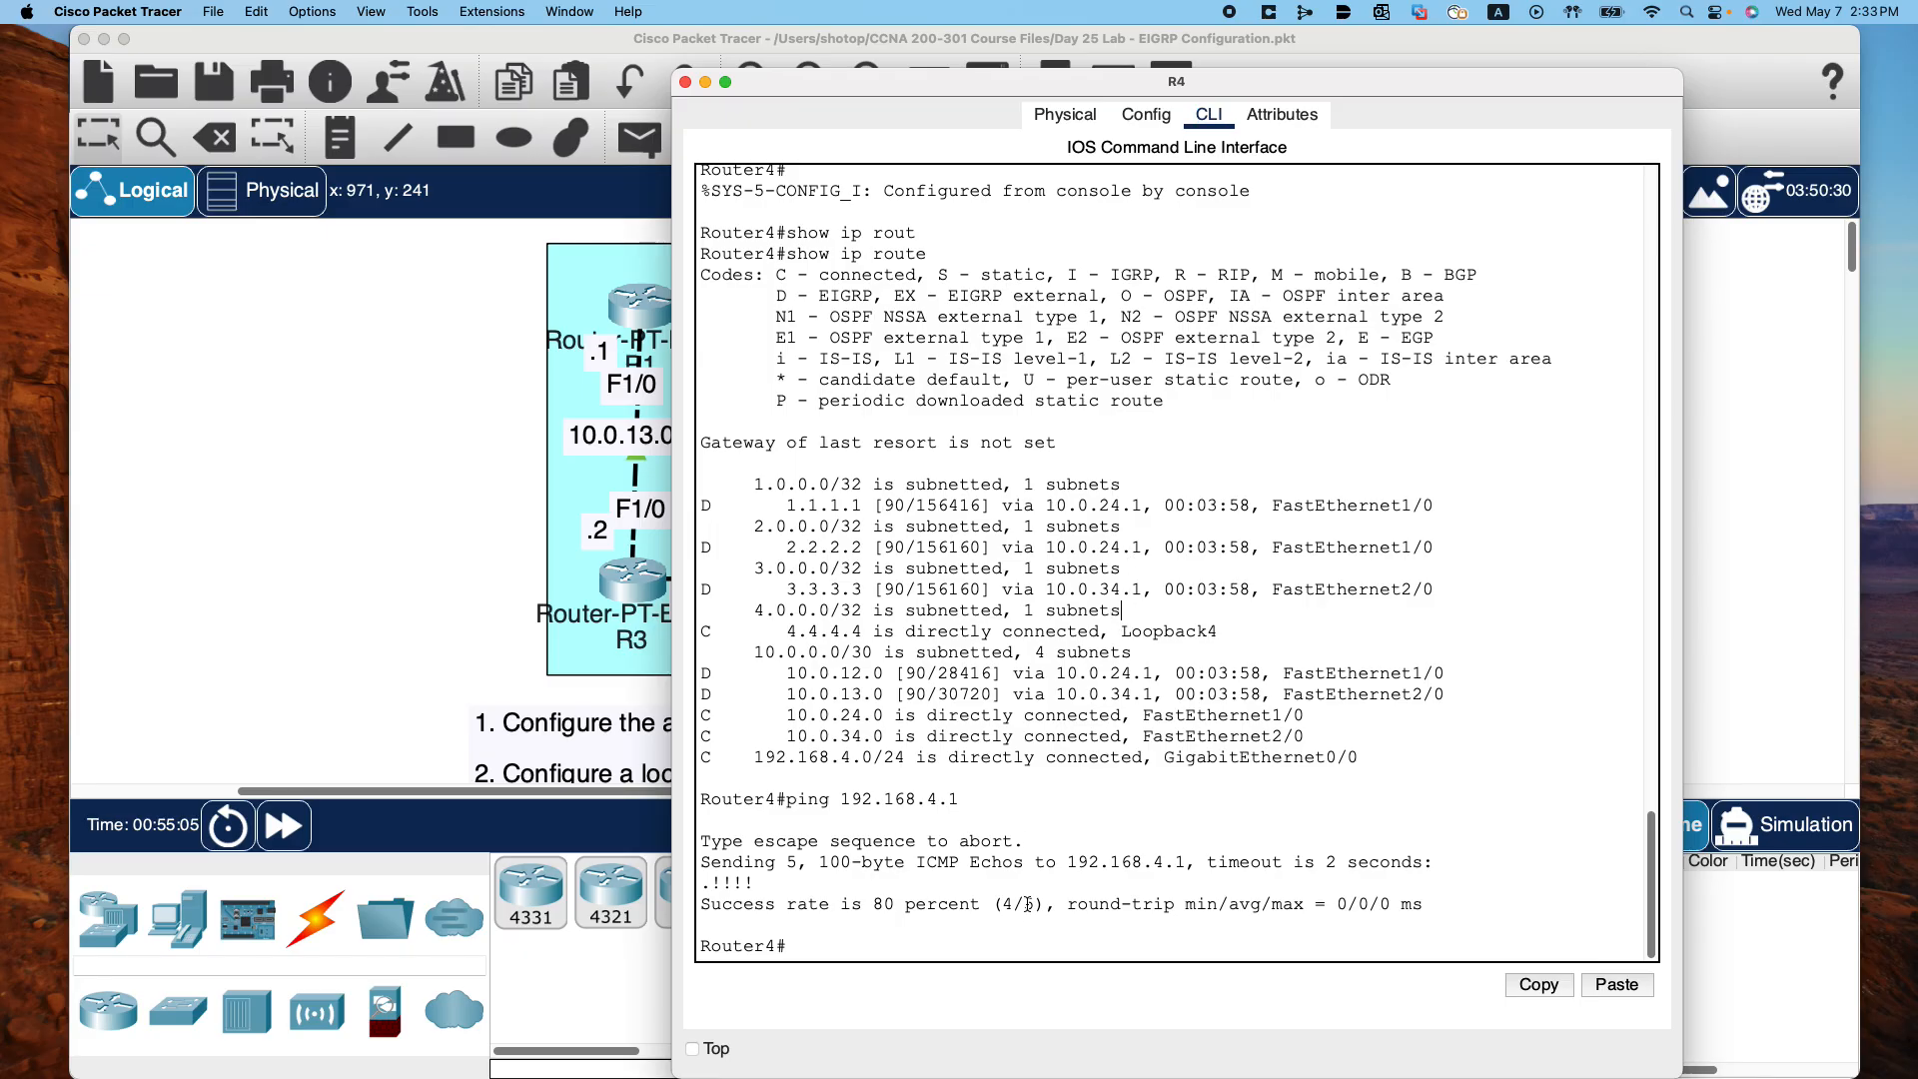
{"action": "type", "text": "rotu"}
{"action": "key", "text": "Tab"}
{"action": "key", "text": "BackSpace"}
{"action": "type", "text": "ut"}
{"action": "key", "text": "Tab"}
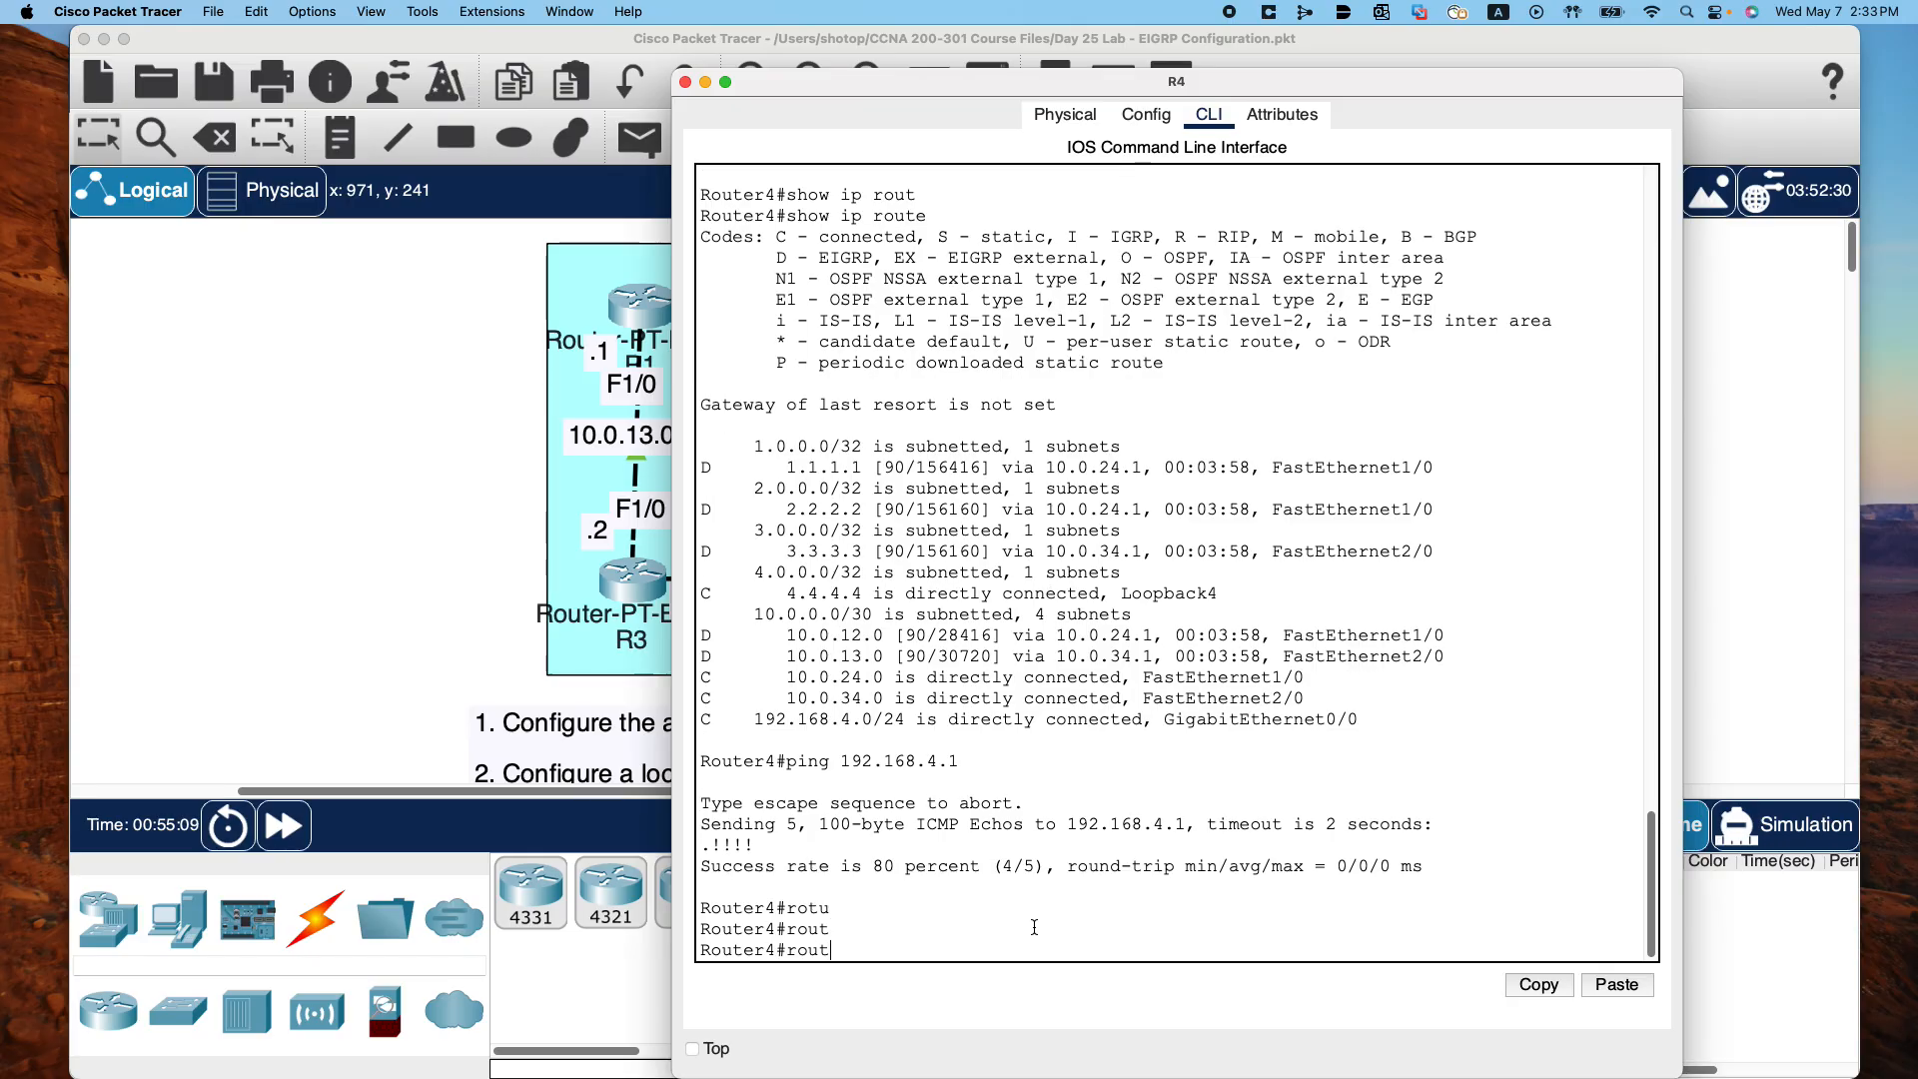
{"action": "type", "text": "ro"}
{"action": "key", "text": "BackSpace"}
{"action": "key", "text": "BackSpace"}
{"action": "type", "text": "conf t"}
{"action": "key", "text": "Return"}
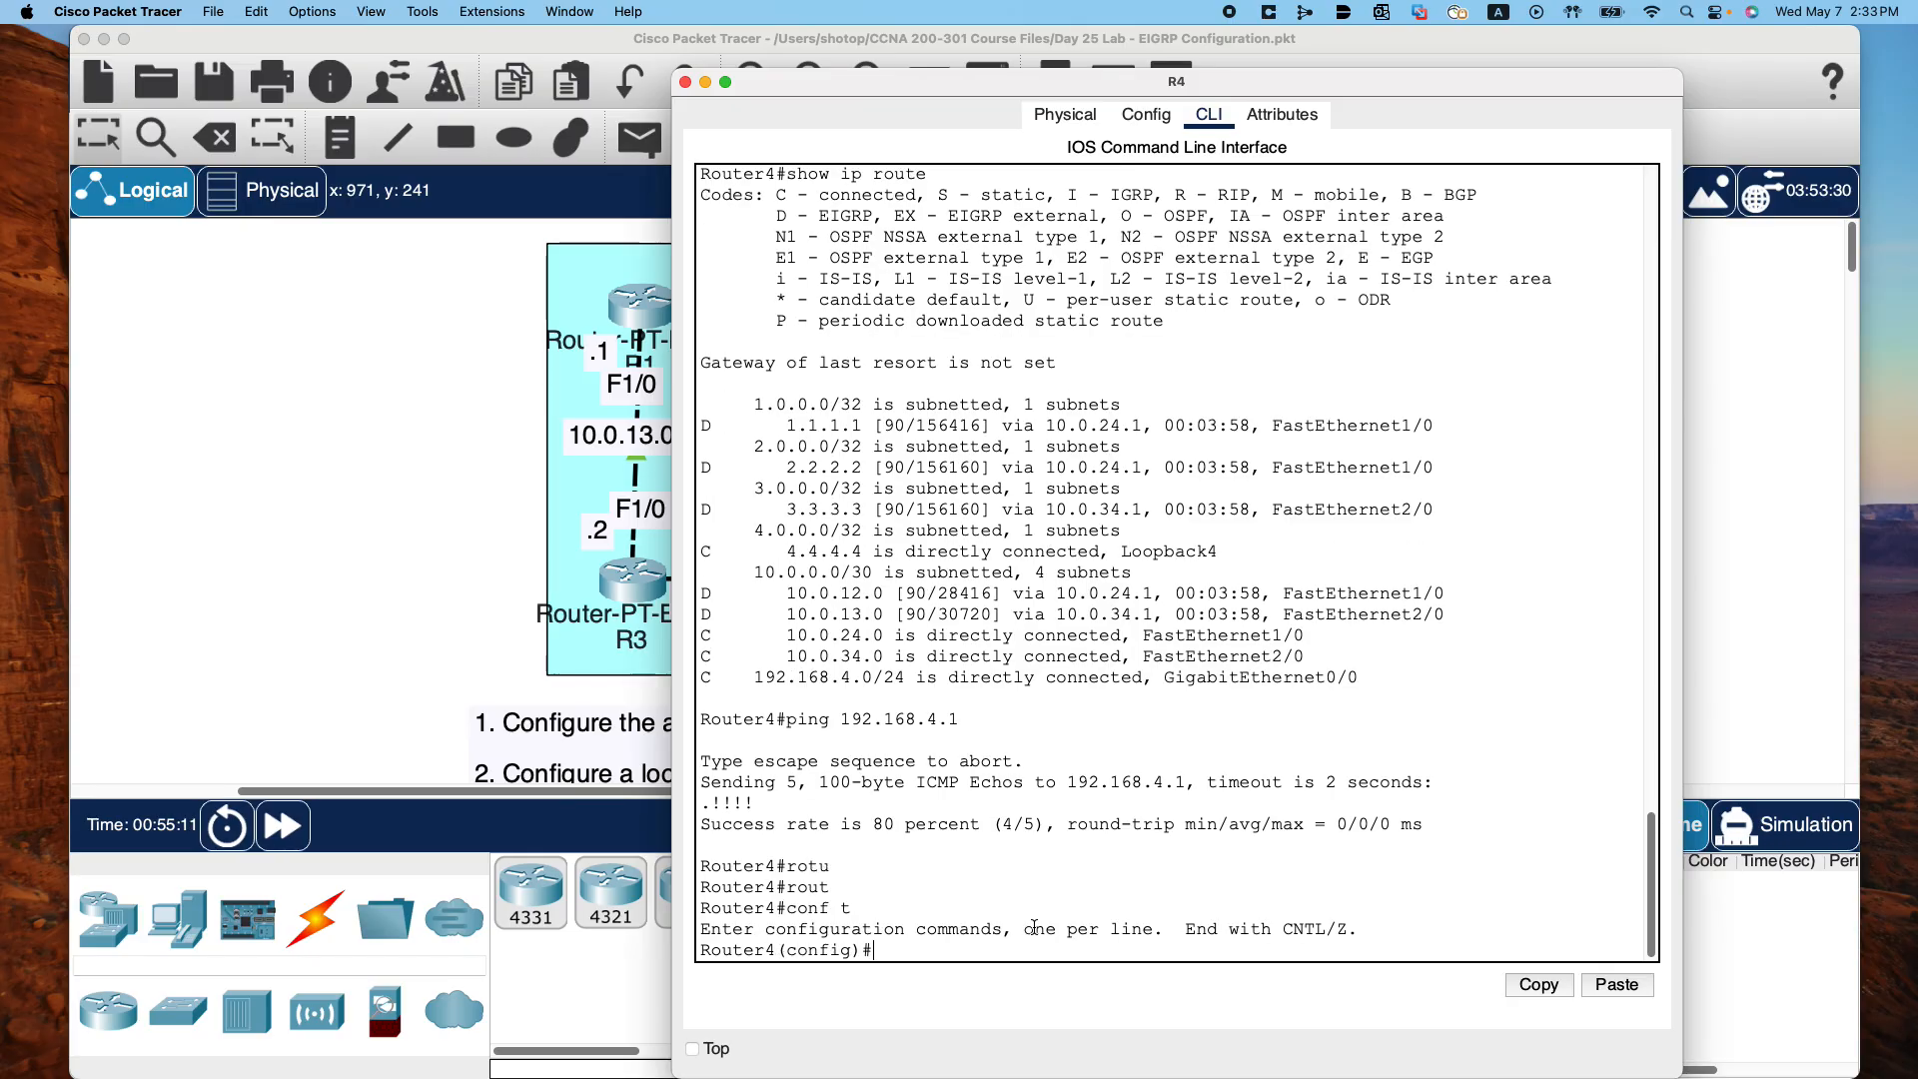
{"action": "left_click", "coordinate": [685, 81]}
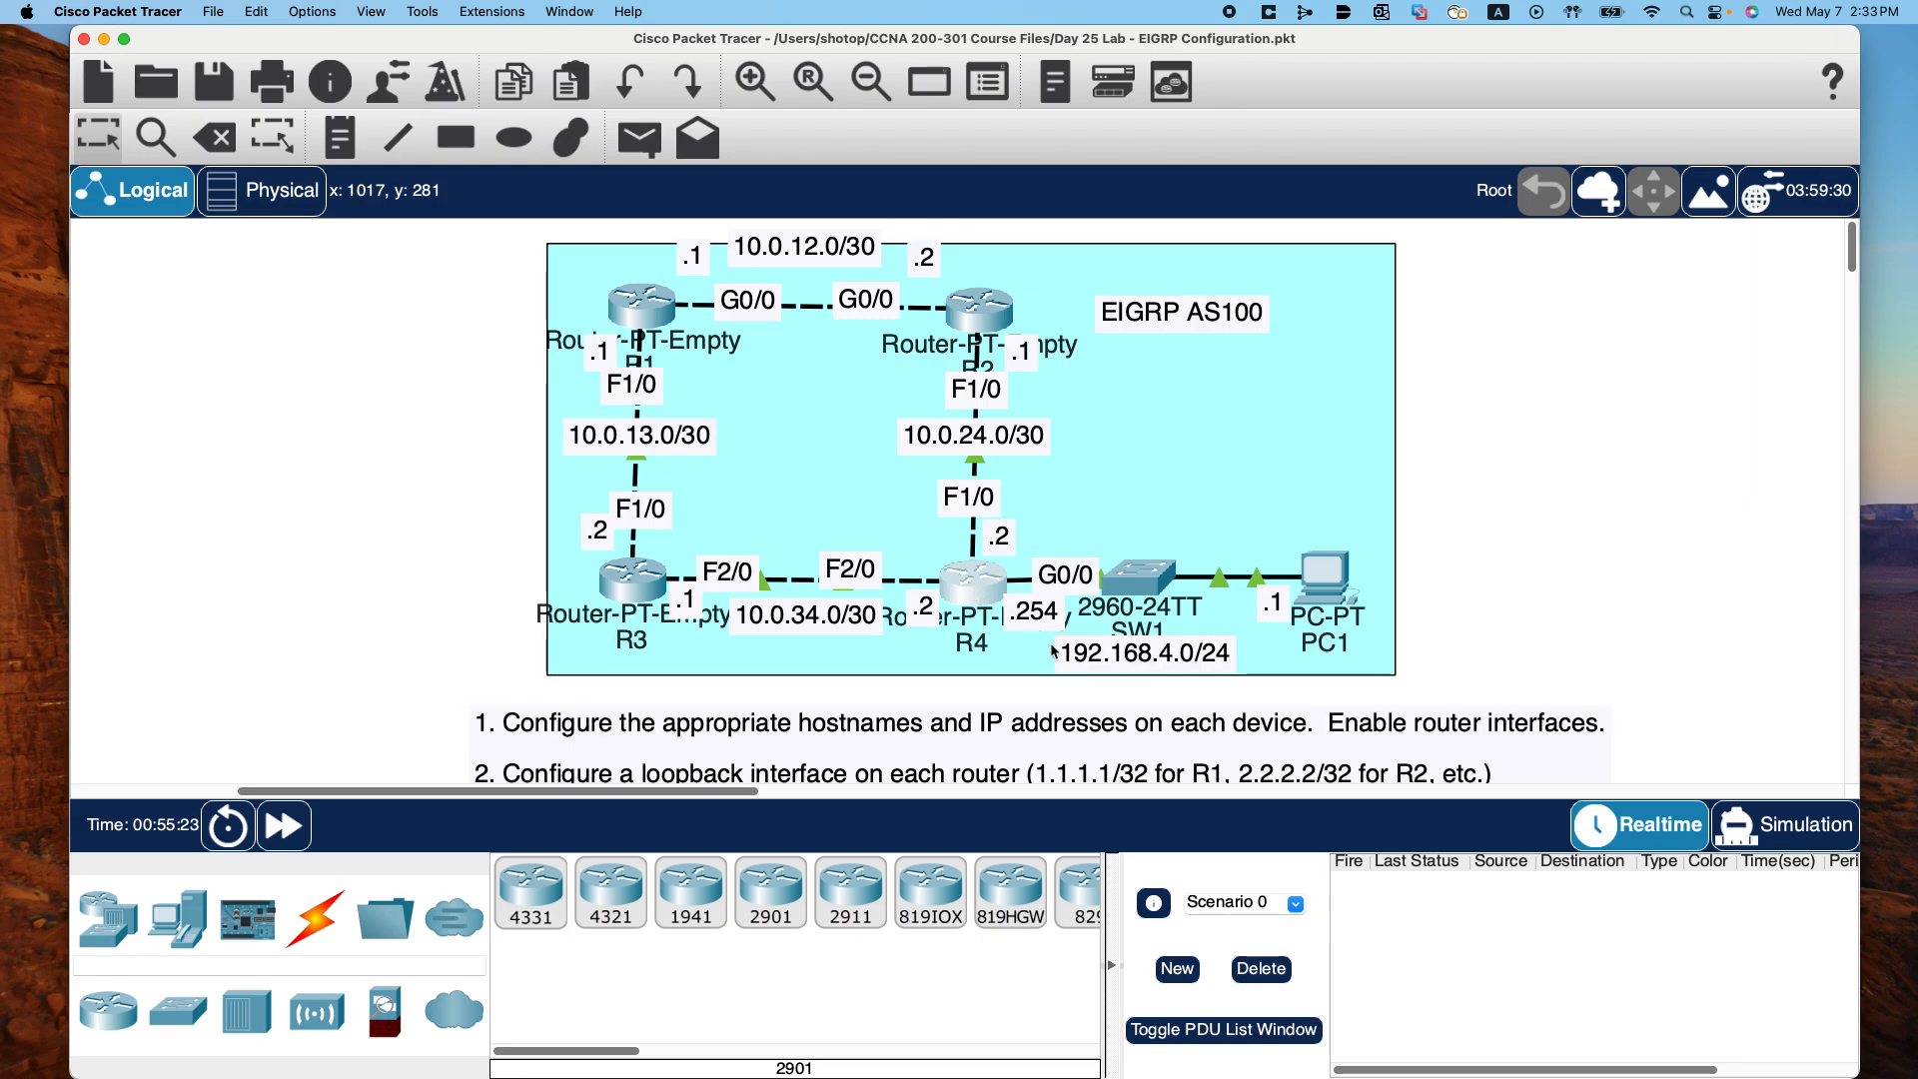
Reopen Router4's command line and enter router configuration mode with router eigrp 100, using the context help for the options
{"action": "left_click", "coordinate": [969, 585]}
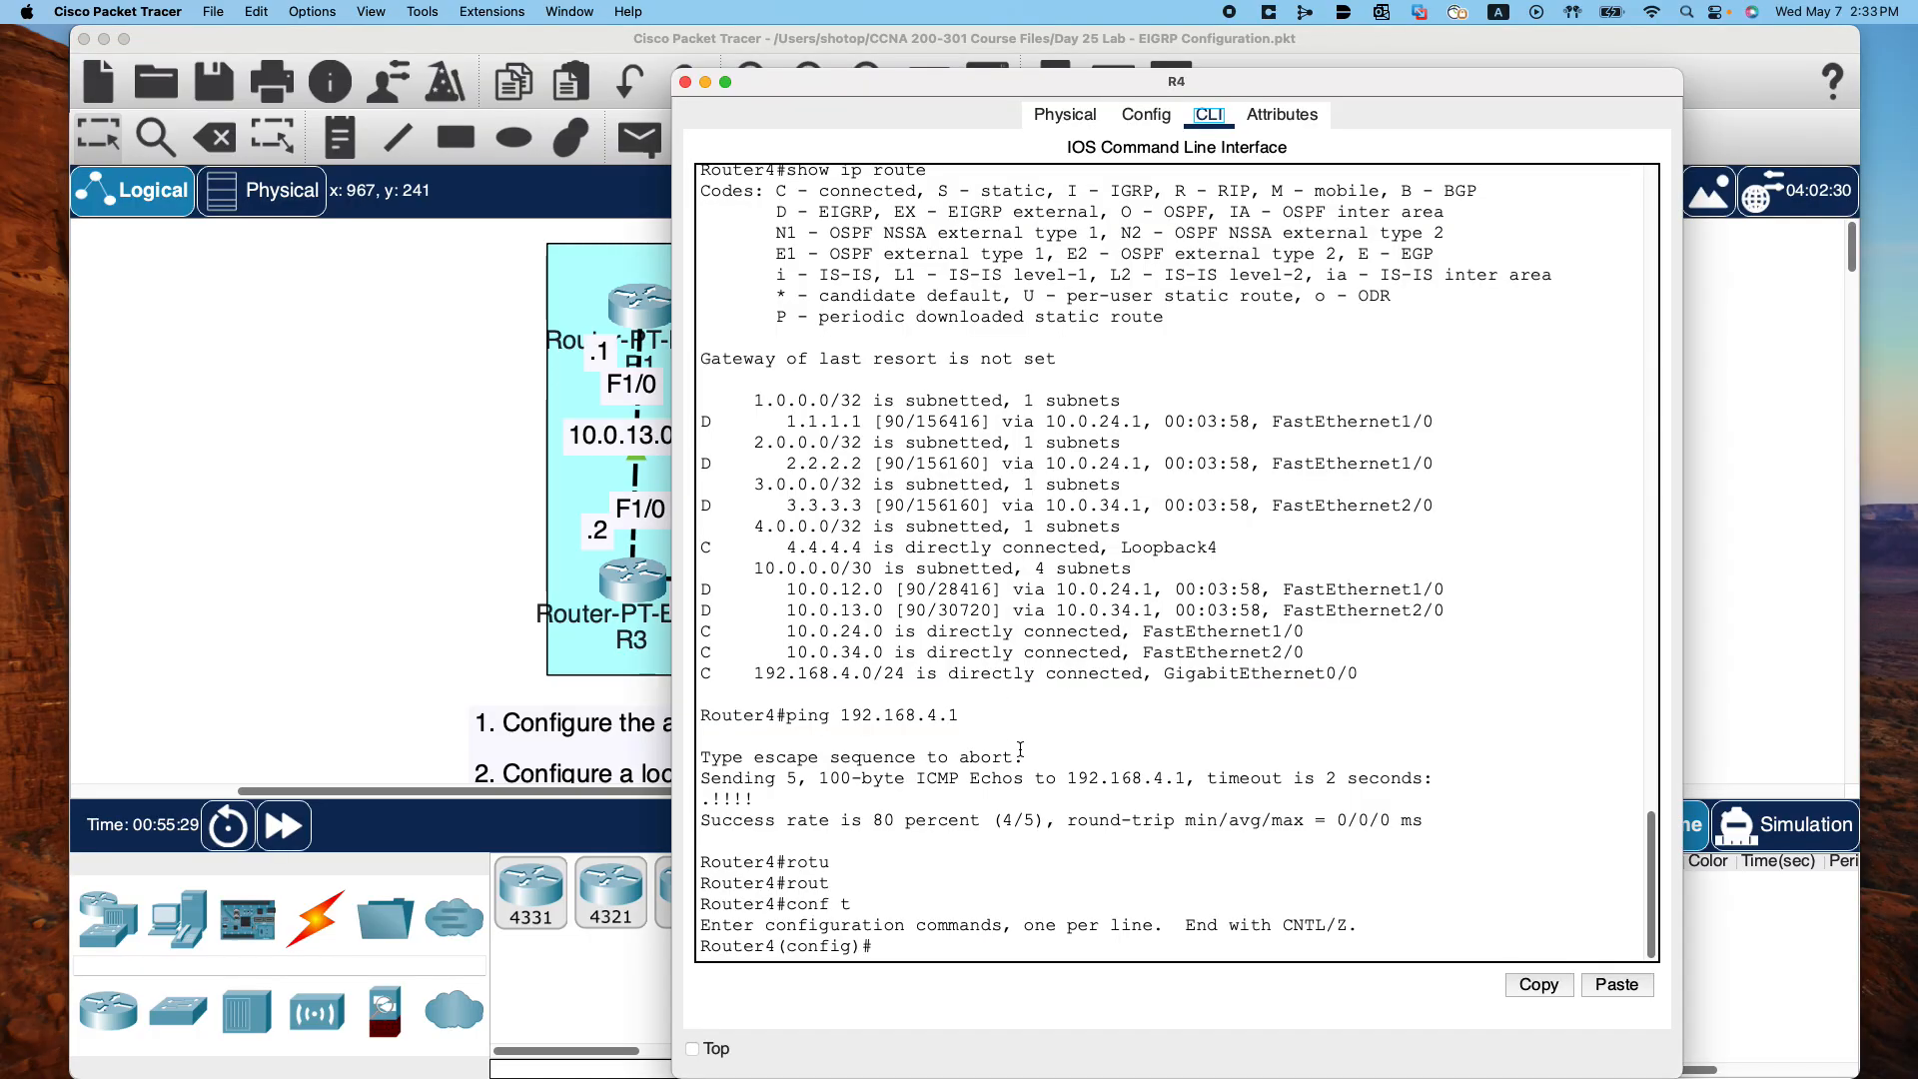
{"action": "left_click_drag", "start_coordinate": [779, 84], "coordinate": [820, 772]}
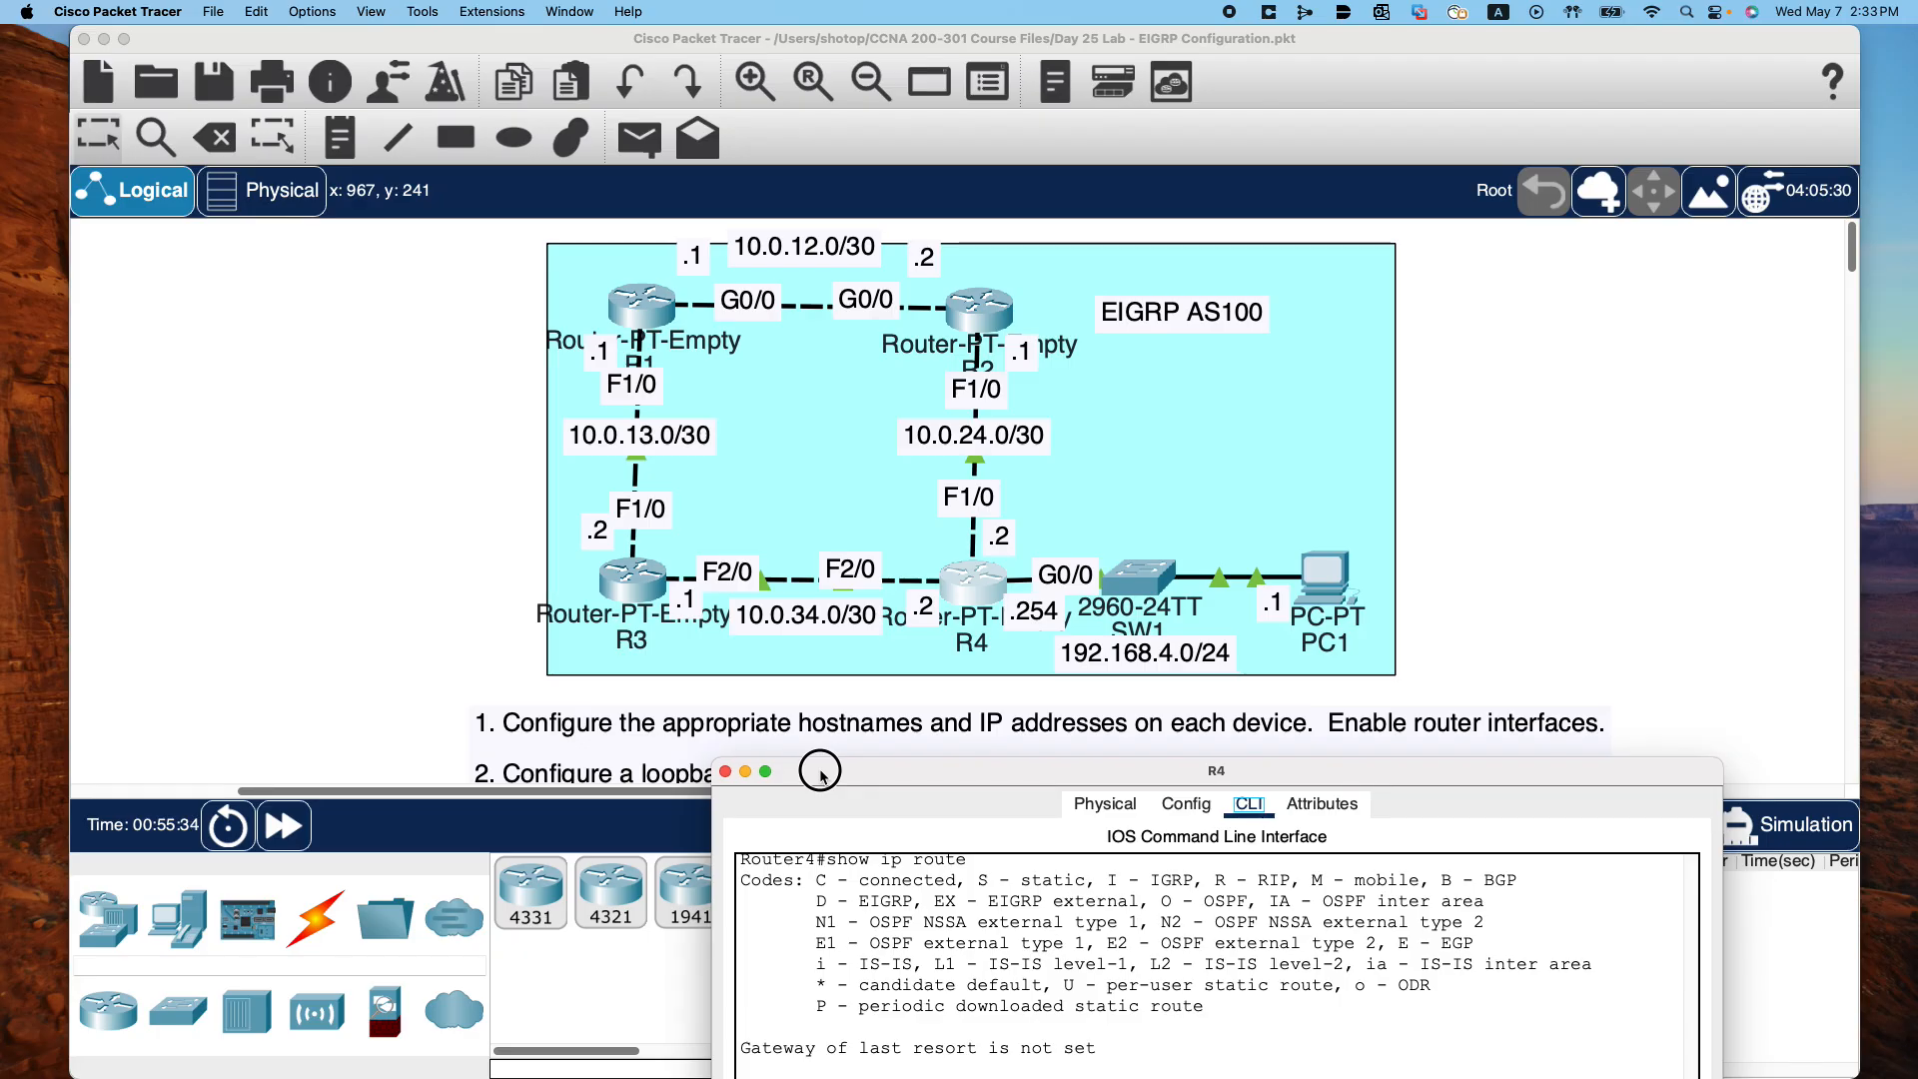
{"action": "left_click_drag", "start_coordinate": [820, 772], "coordinate": [750, 48]}
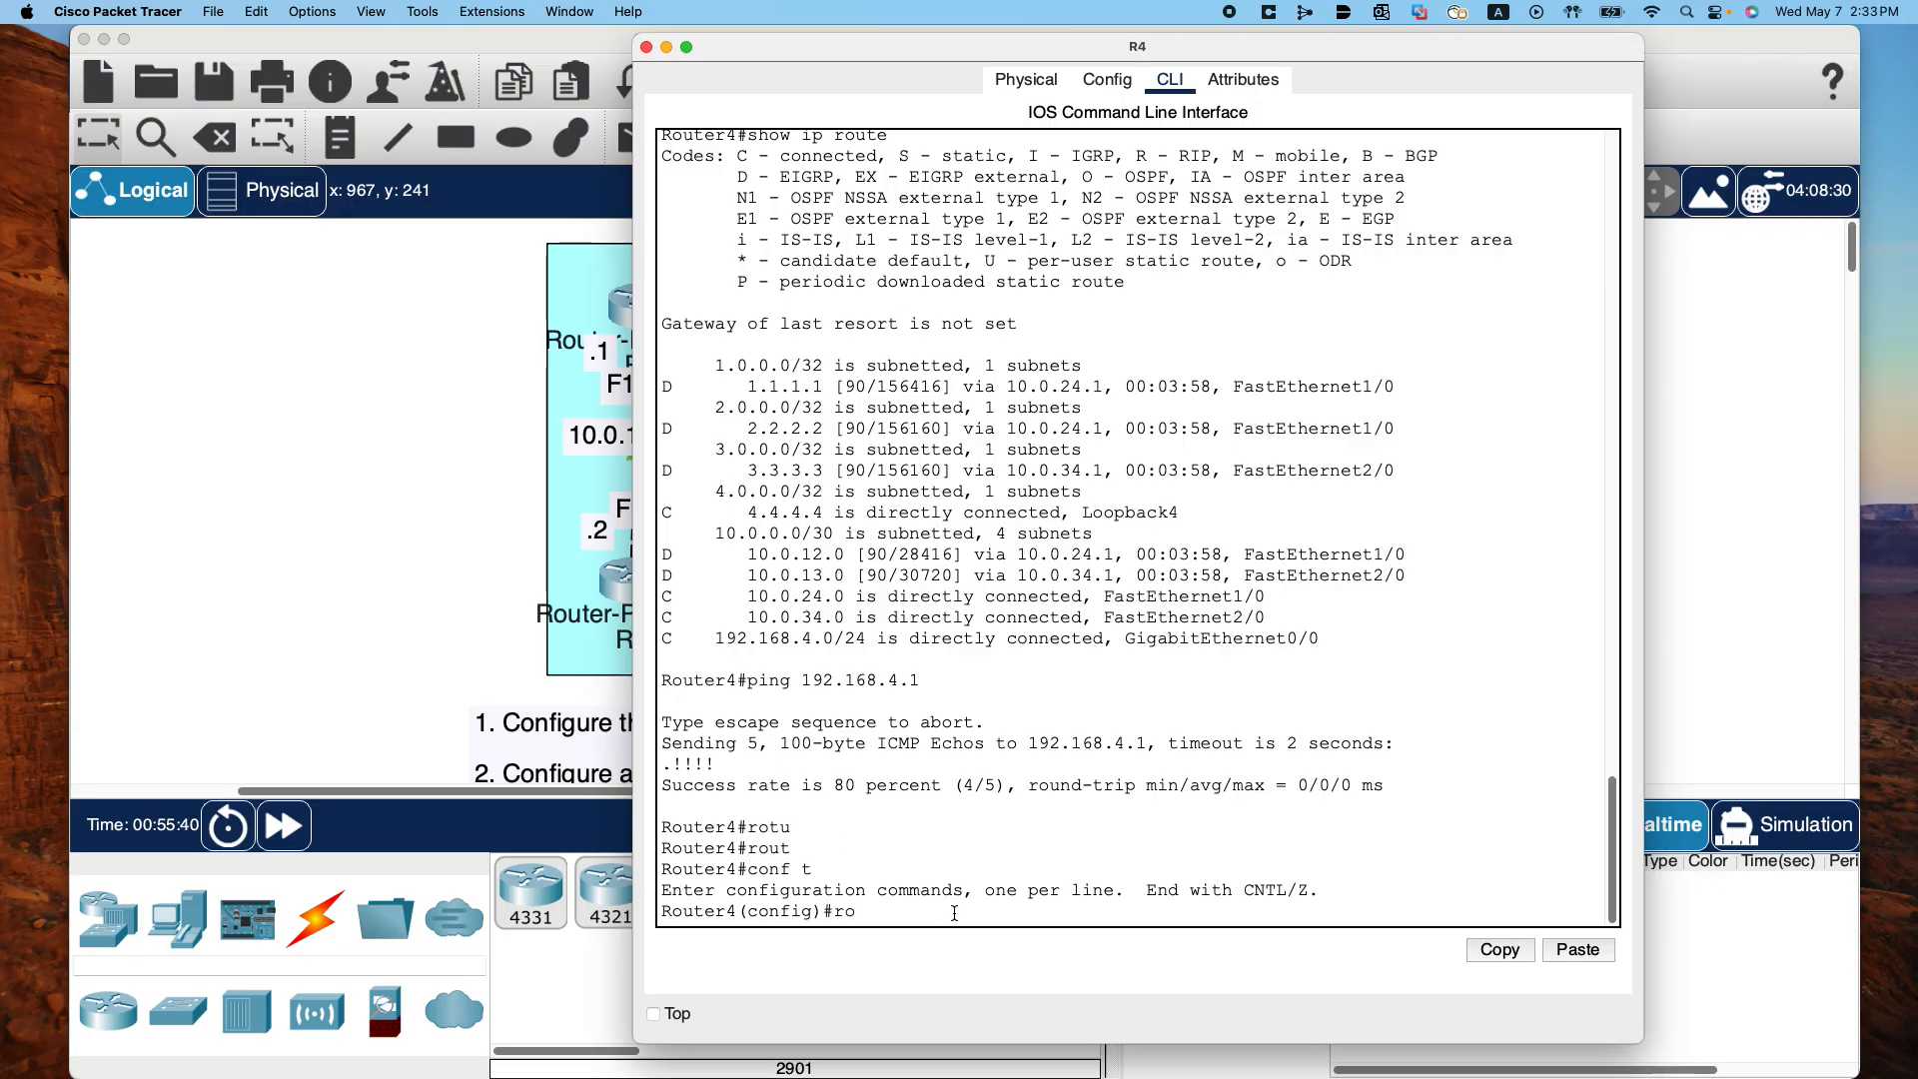
{"action": "type", "text": "ut"}
{"action": "key", "text": "Tab"}
{"action": "type", "text": "?"}
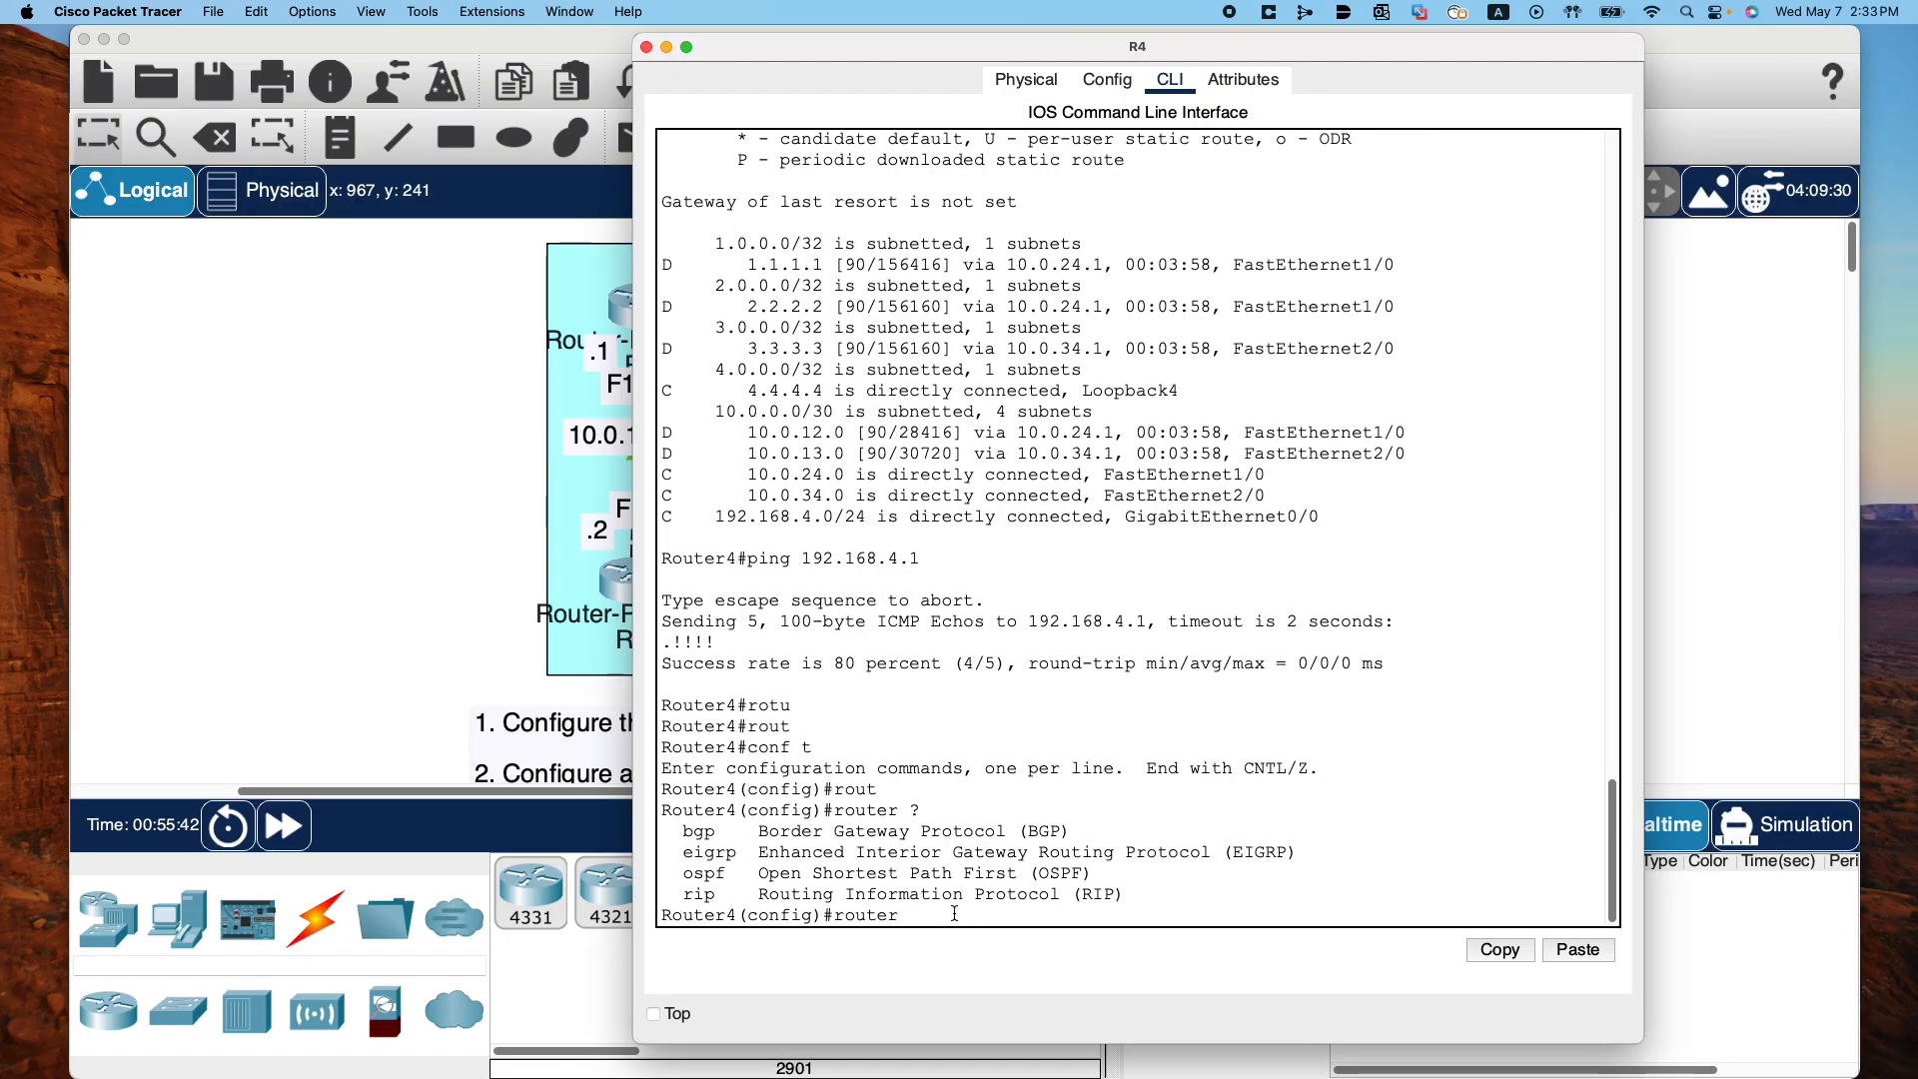
{"action": "type", "text": "ei"}
{"action": "key", "text": "Tab"}
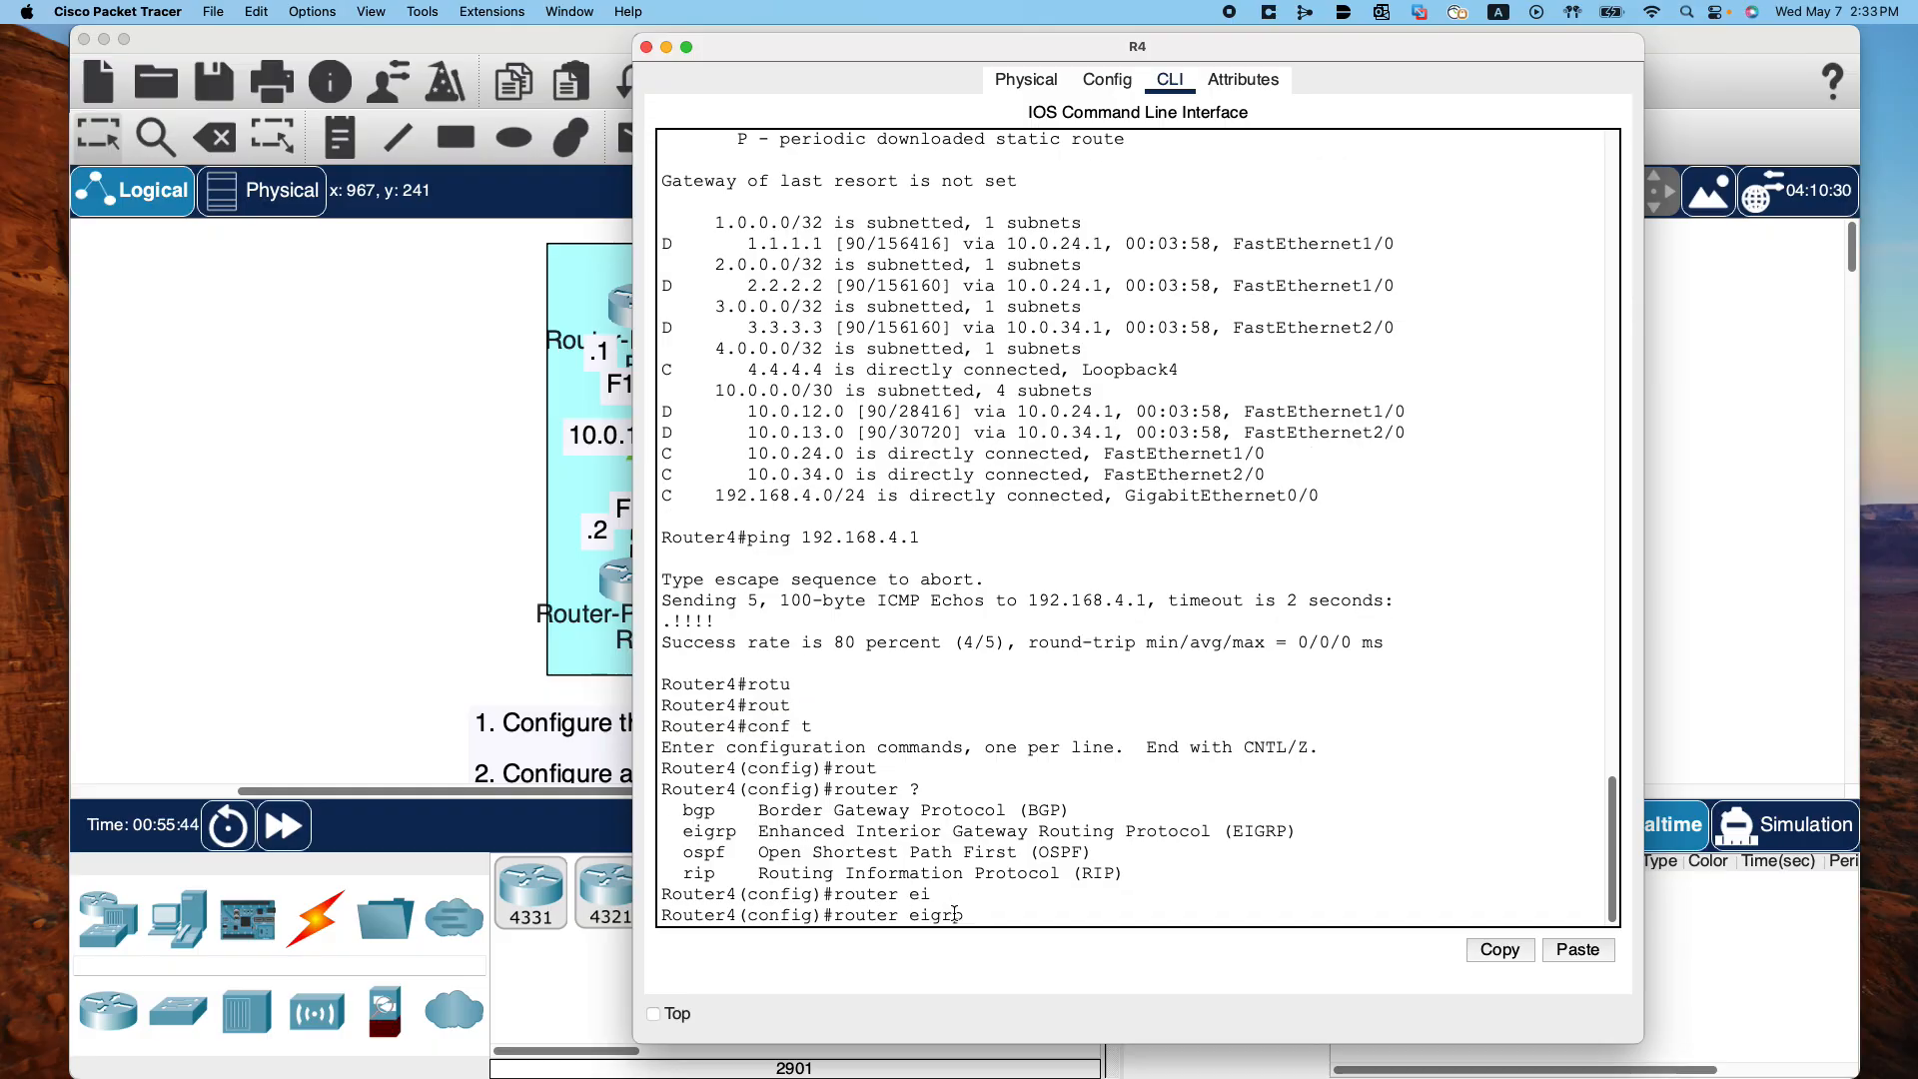
{"action": "type", "text": "?"}
{"action": "type", "text": "100"}
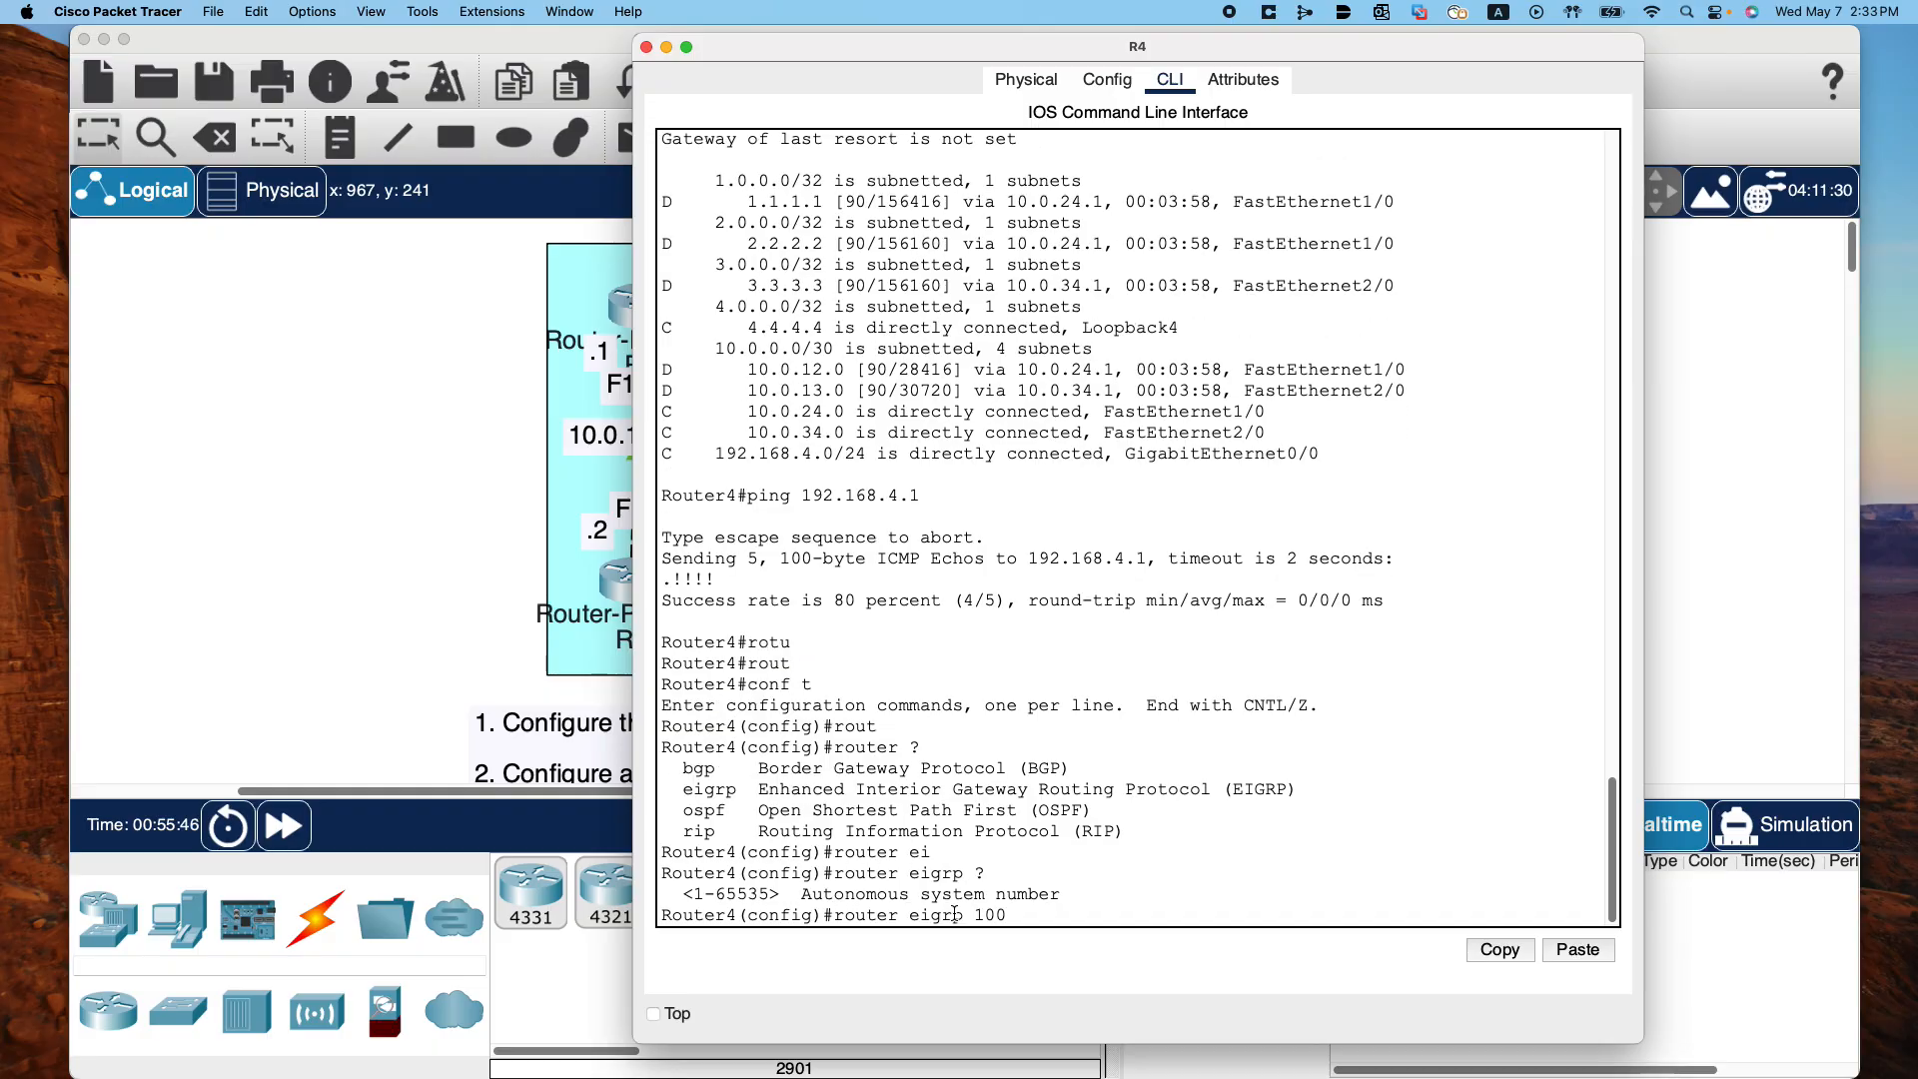
{"action": "type", "text": "?"}
{"action": "key", "text": "Return"}
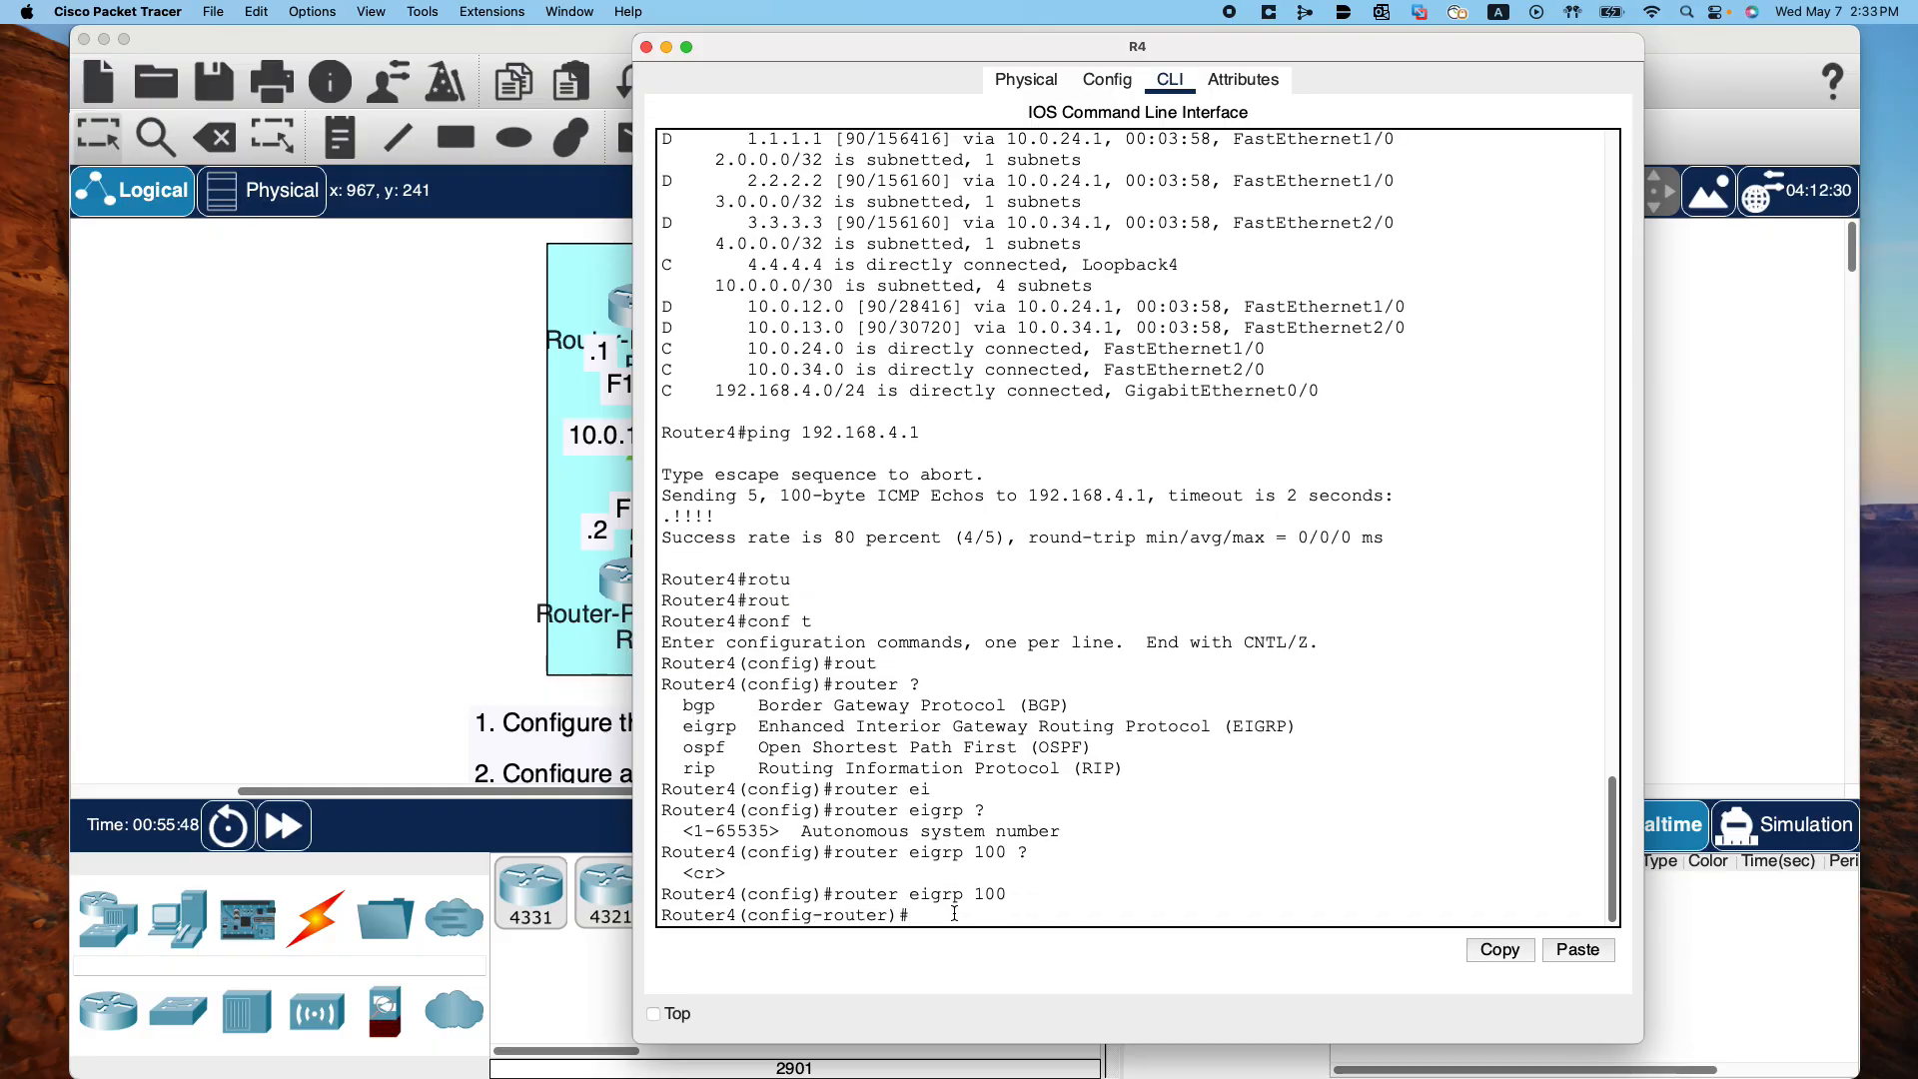
List Router4's EIGRP router configuration commands and the redistribute options, and clear the unfinished redistribute command
{"action": "type", "text": "?"}
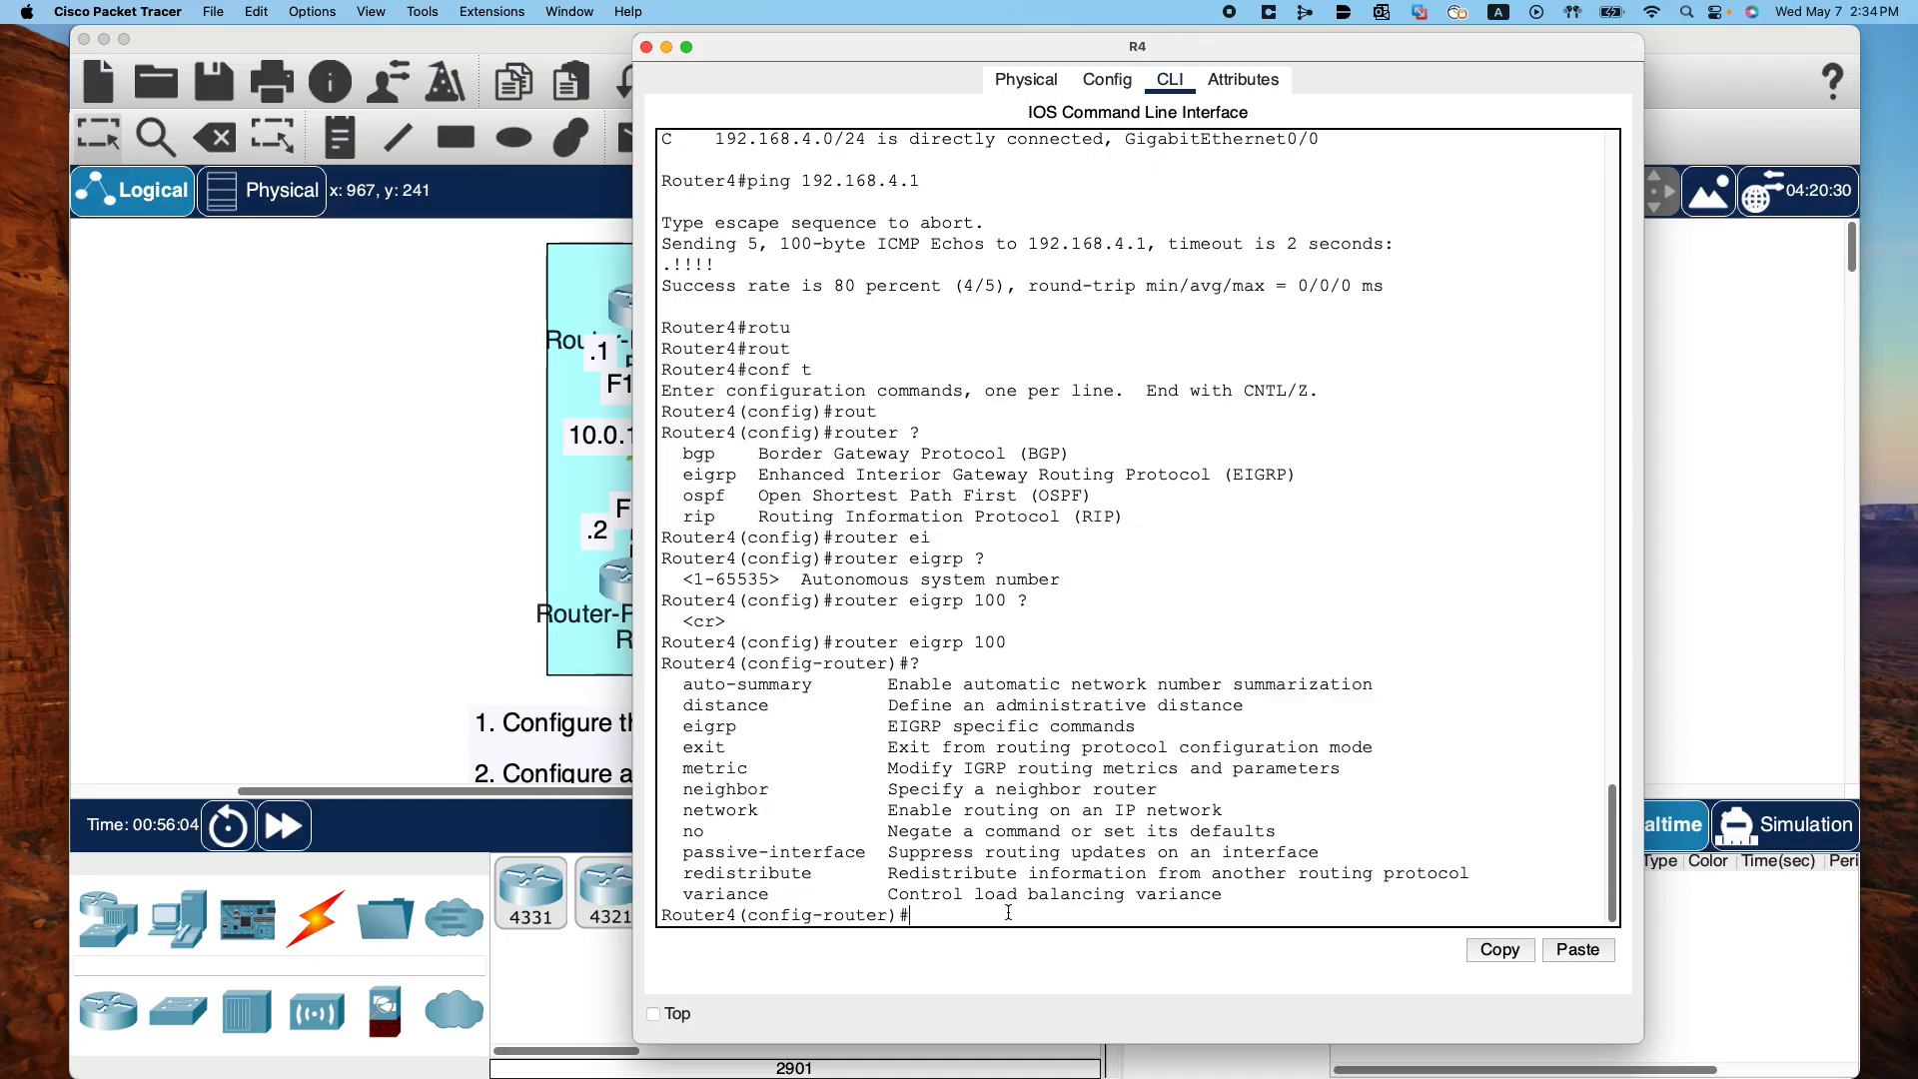
{"action": "type", "text": "re"}
{"action": "key", "text": "Tab"}
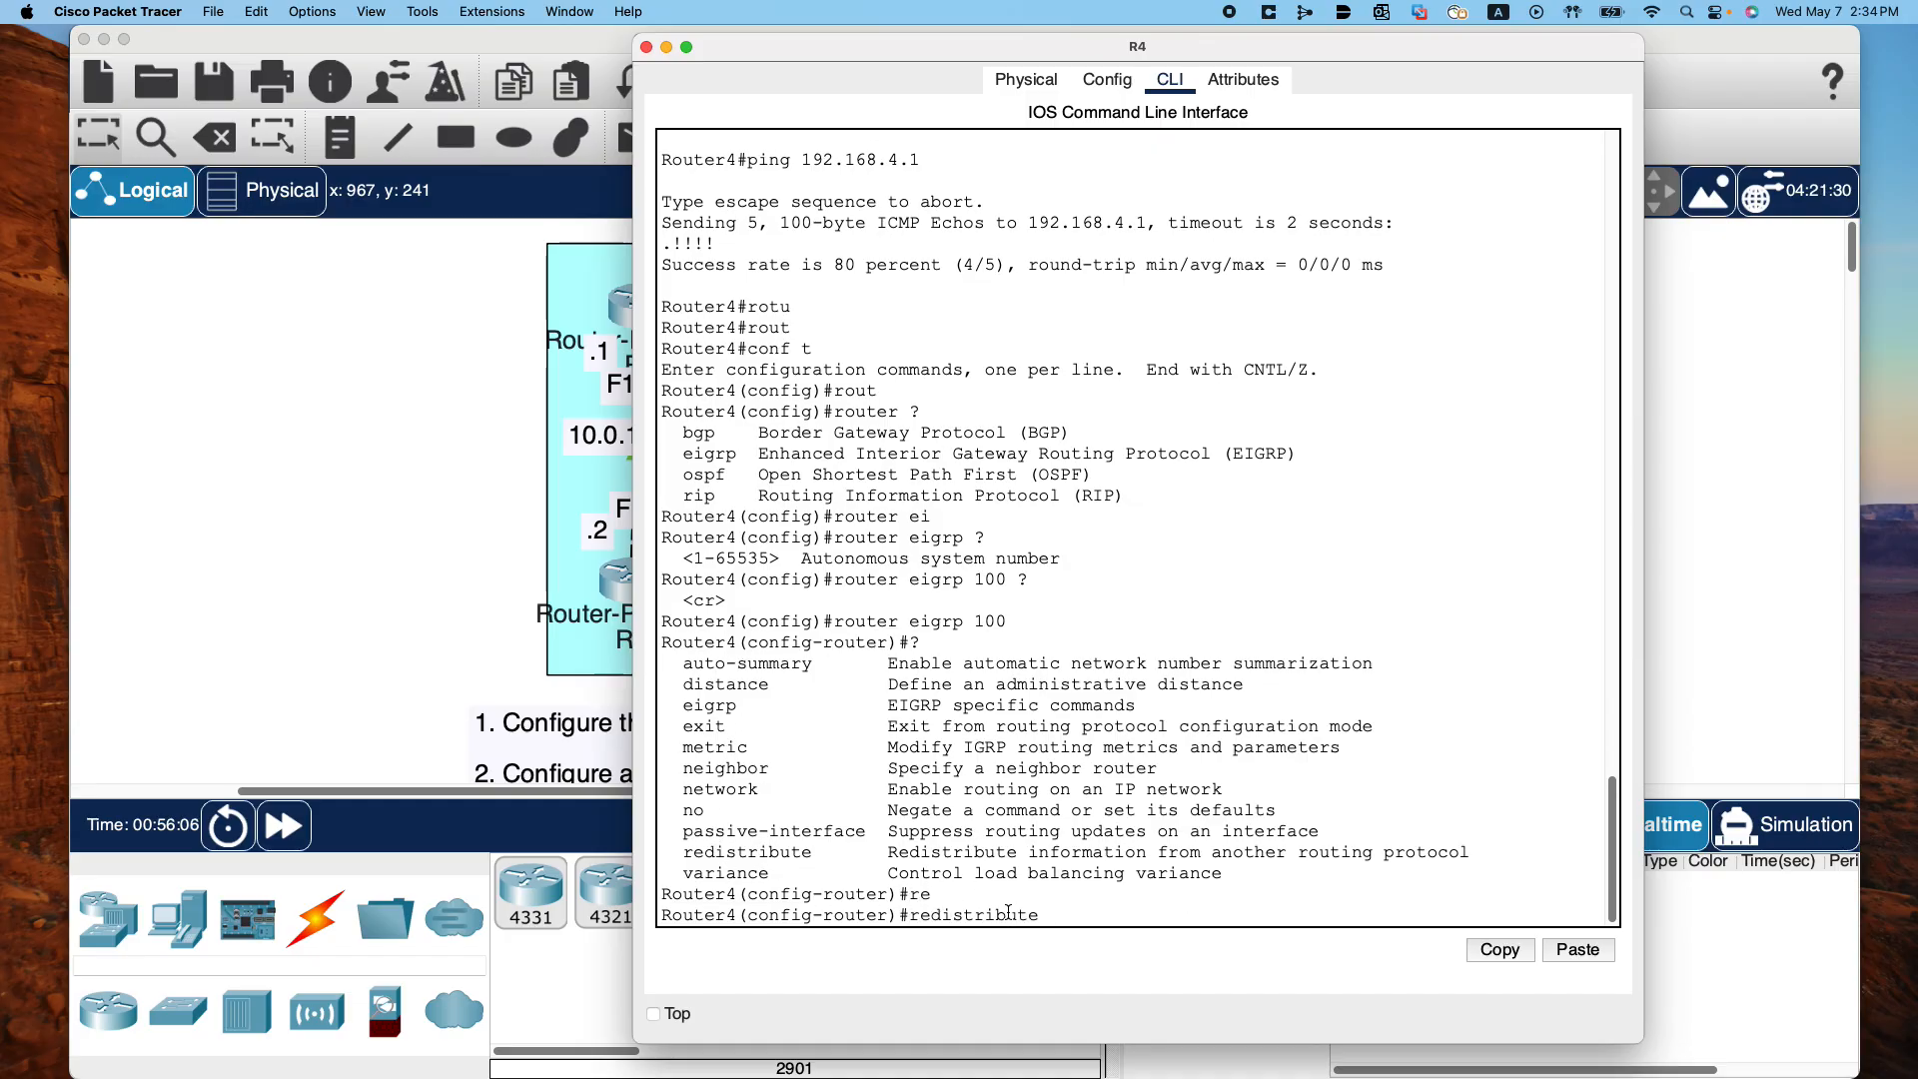
{"action": "type", "text": "?"}
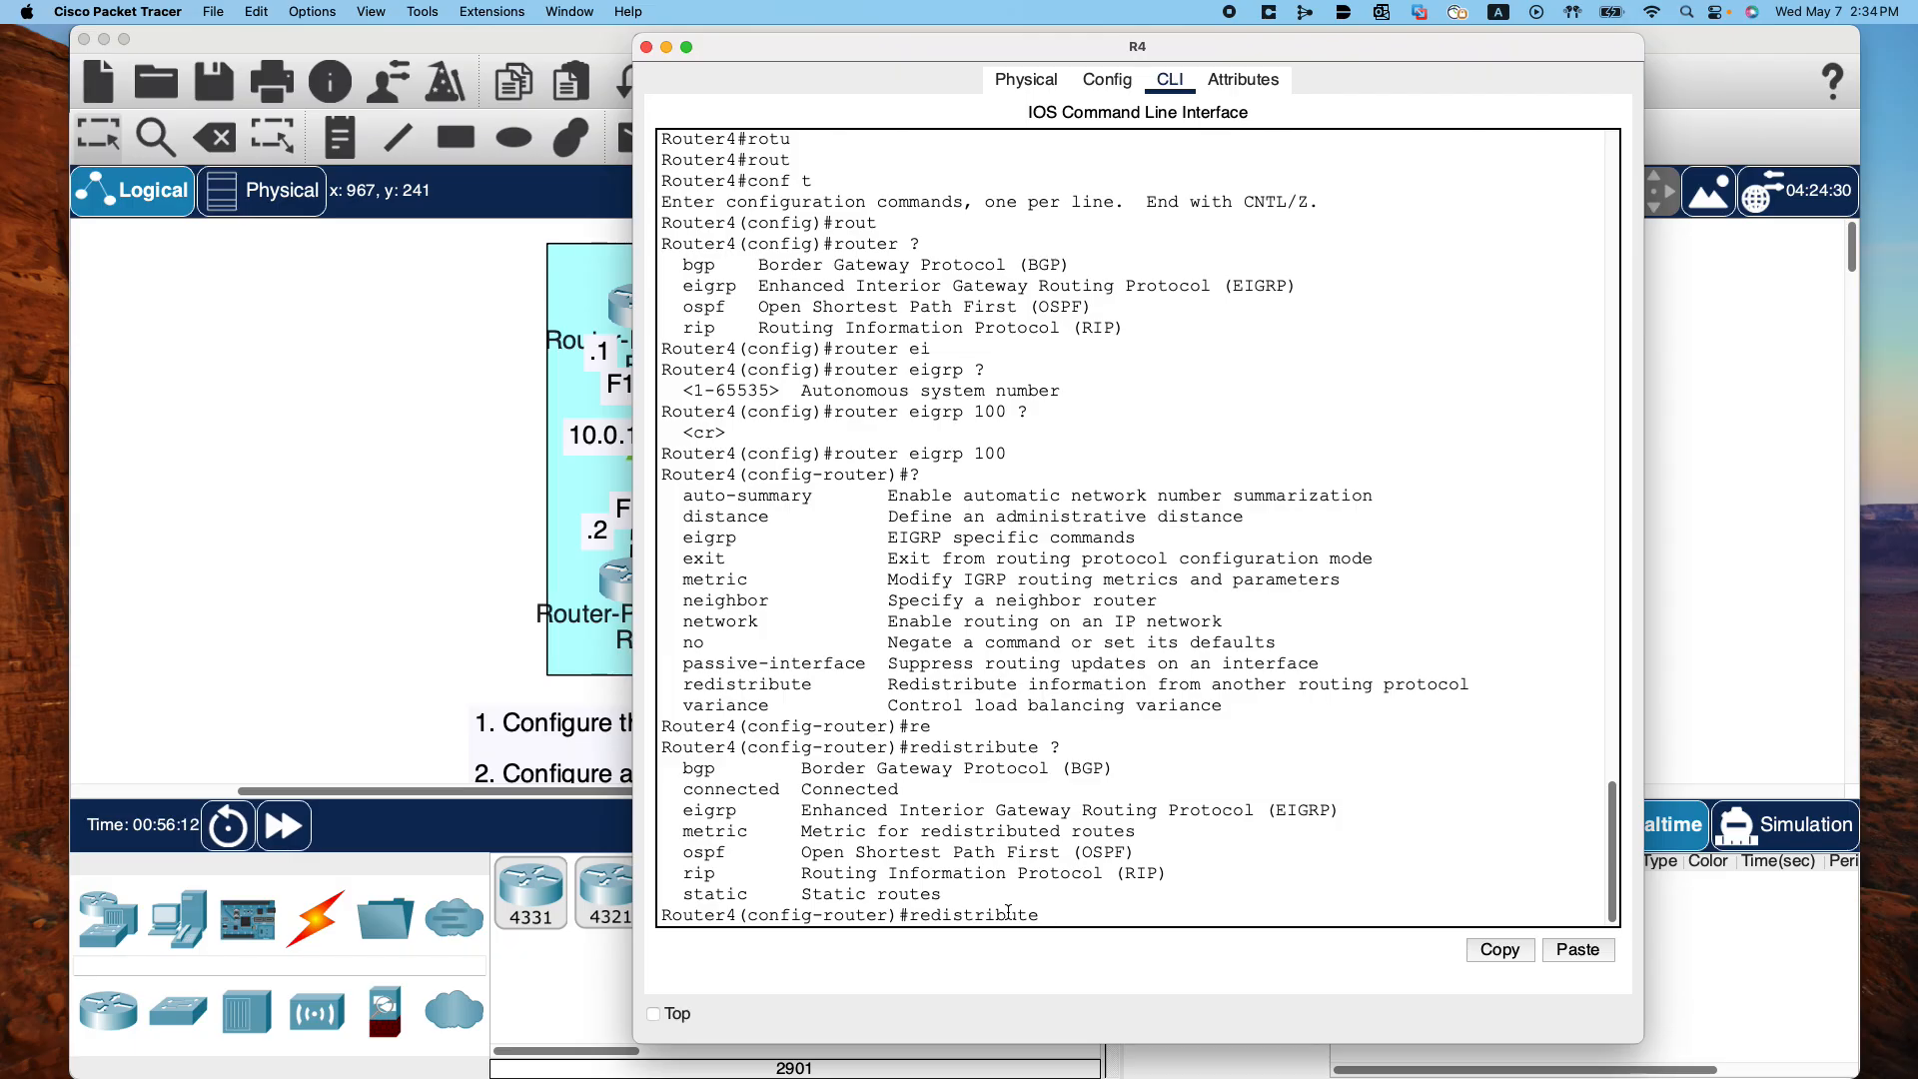
{"action": "key", "text": "BackSpace"}
{"action": "key", "text": "BackSpace"}
{"action": "key", "text": "BackSpace"}
{"action": "key", "text": "BackSpace"}
{"action": "key", "text": "BackSpace"}
{"action": "key", "text": "BackSpace"}
{"action": "key", "text": "BackSpace"}
{"action": "key", "text": "BackSpace"}
{"action": "key", "text": "BackSpace"}
{"action": "key", "text": "BackSpace"}
{"action": "key", "text": "BackSpace"}
{"action": "key", "text": "BackSpace"}
{"action": "key", "text": "BackSpace"}
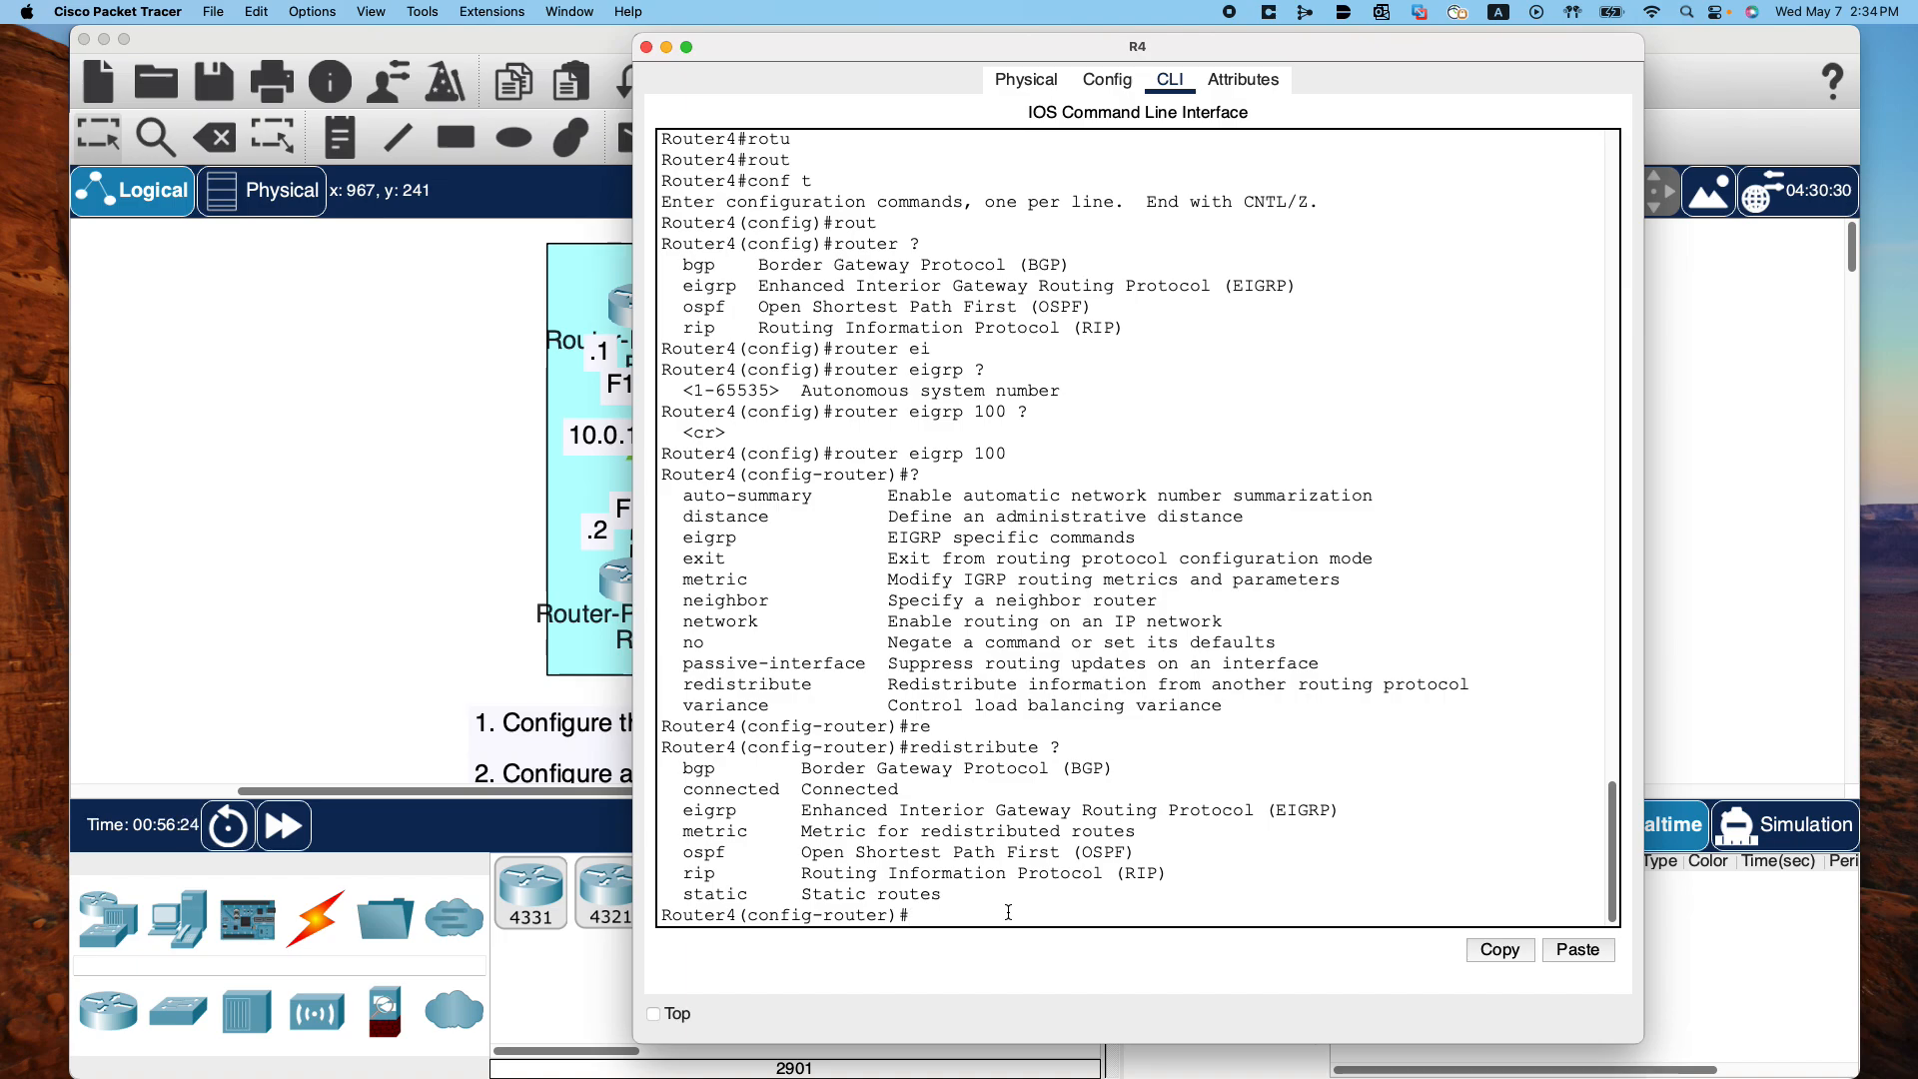
Exit router configuration mode on Router4 and list the full set of global configuration commands
{"action": "type", "text": "xit"}
{"action": "key", "text": "Return"}
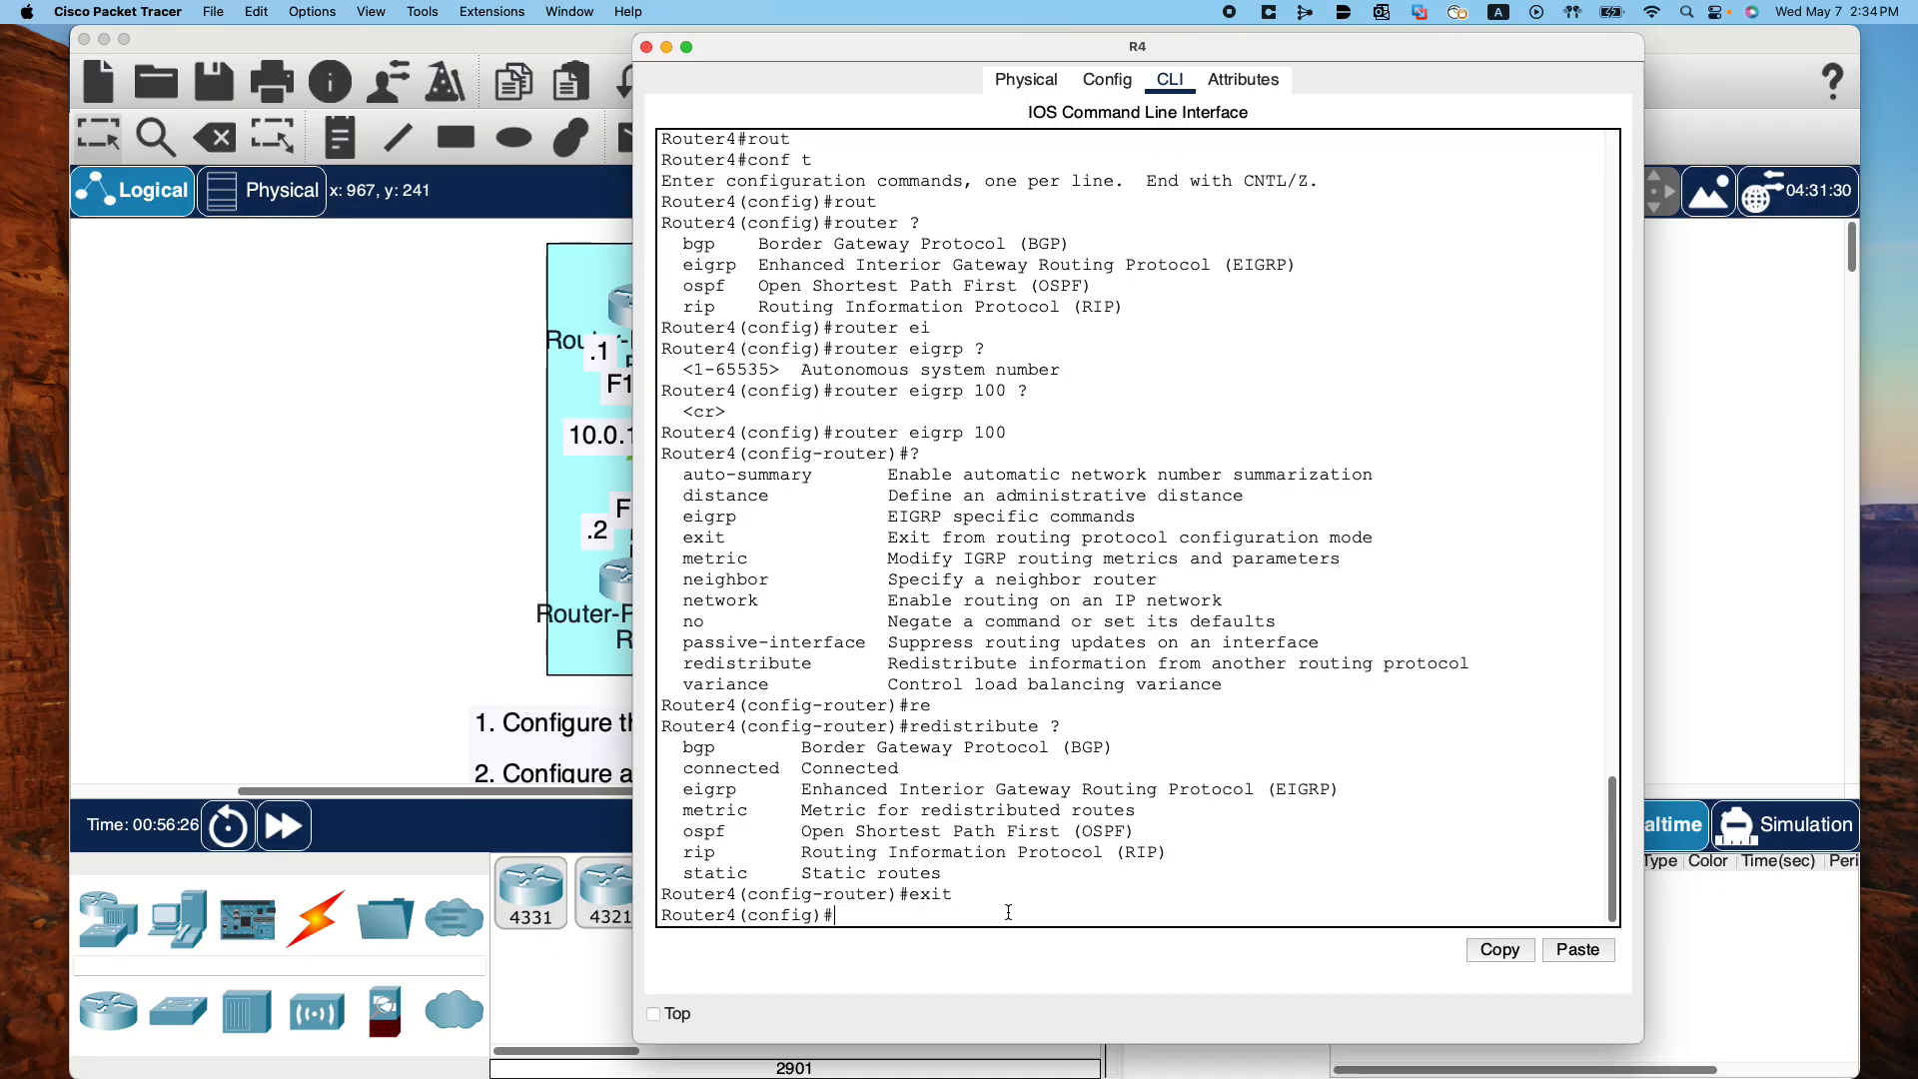
{"action": "type", "text": "?"}
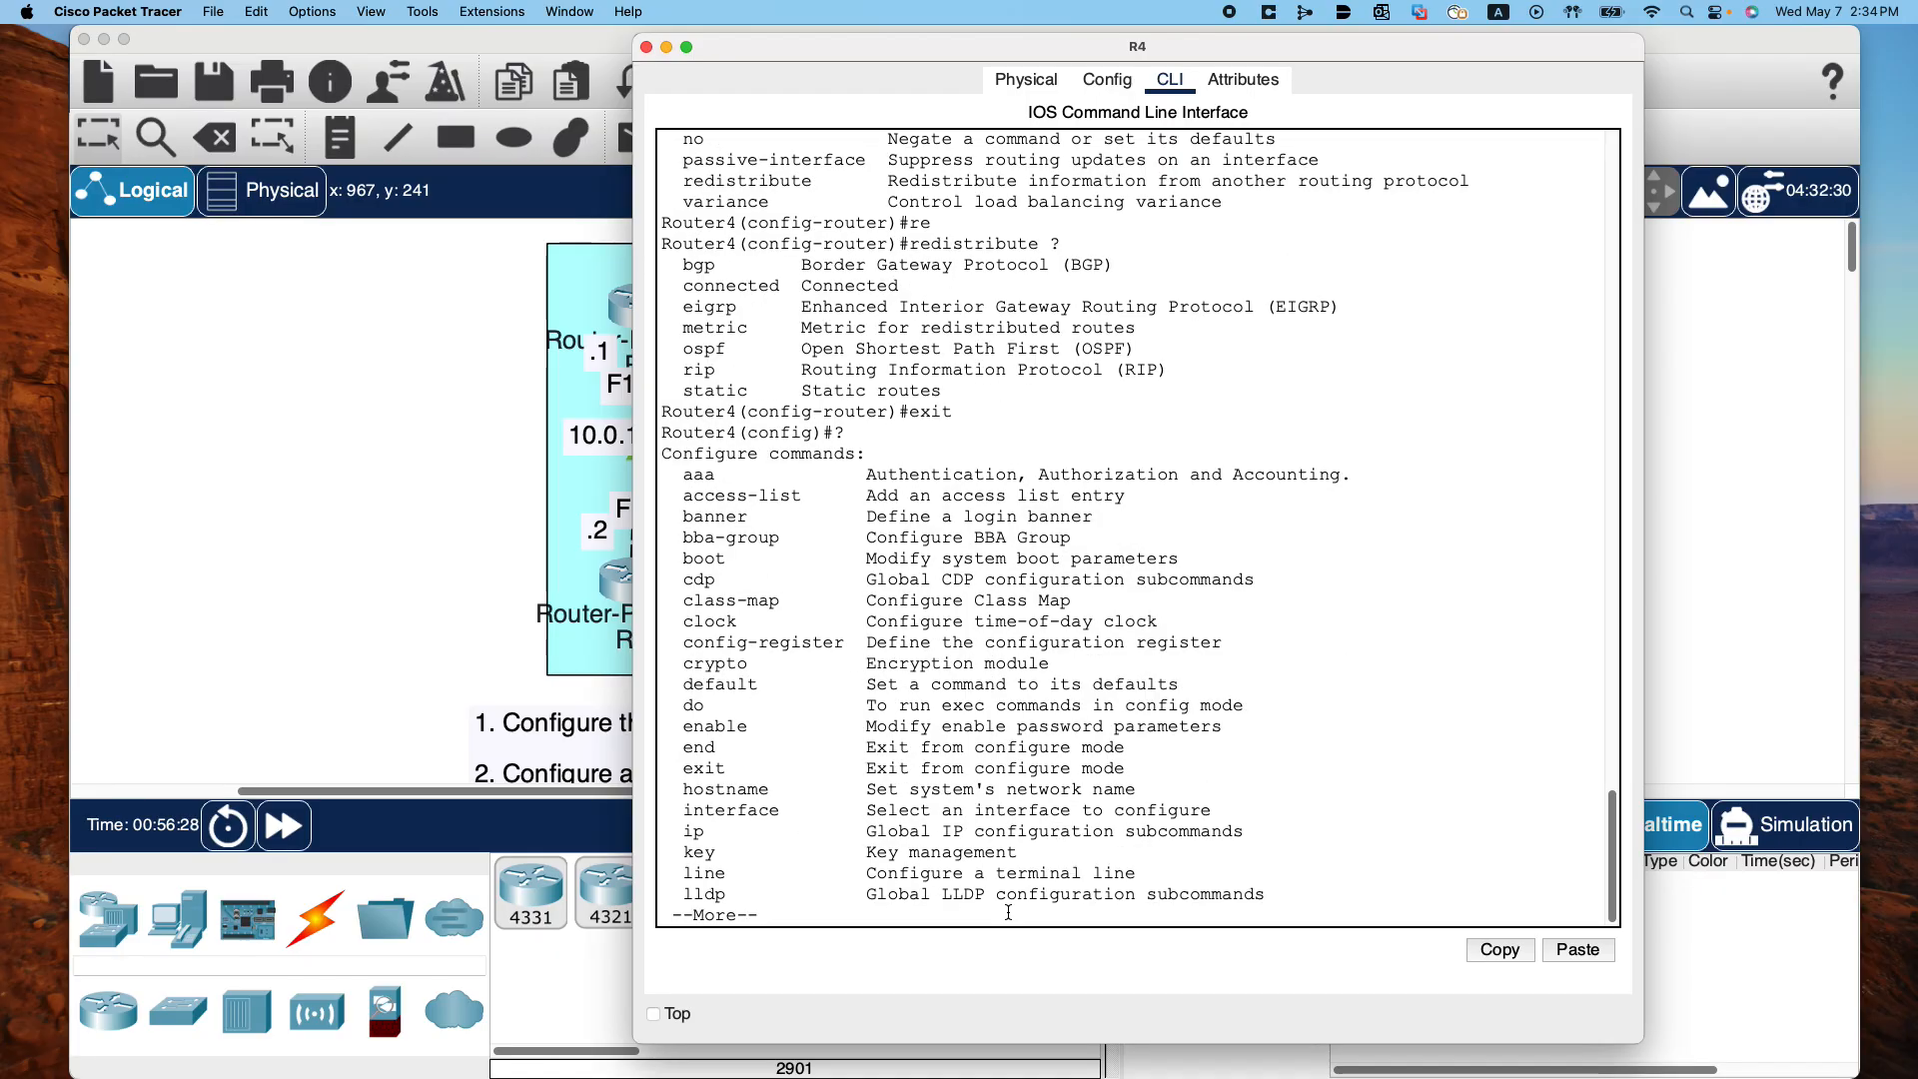
{"action": "key", "text": "space"}
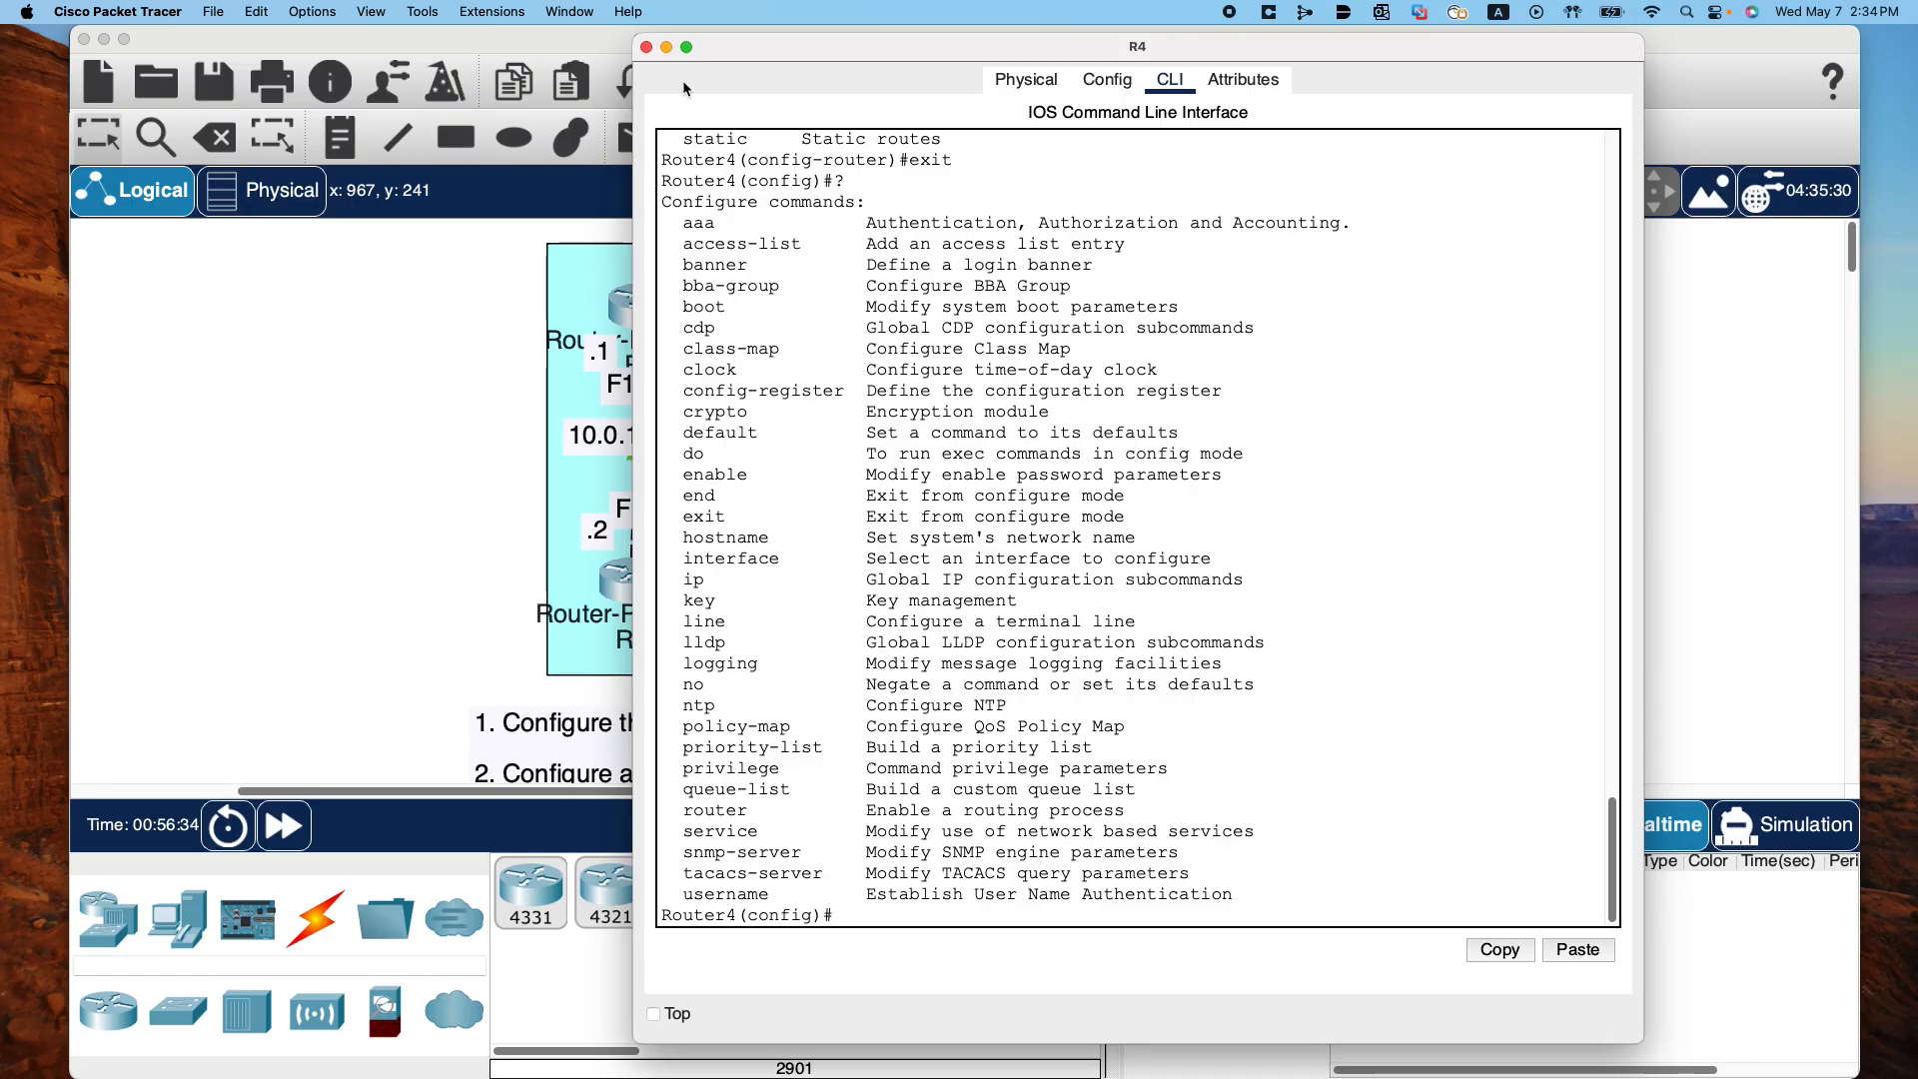
Close Router4's console and review the lab tasks, including R1's unequal-cost load-balancing, and the topology
{"action": "left_click", "coordinate": [646, 48]}
{"action": "scroll", "coordinate": [458, 433], "scroll_direction": "down", "scroll_amount": 5}
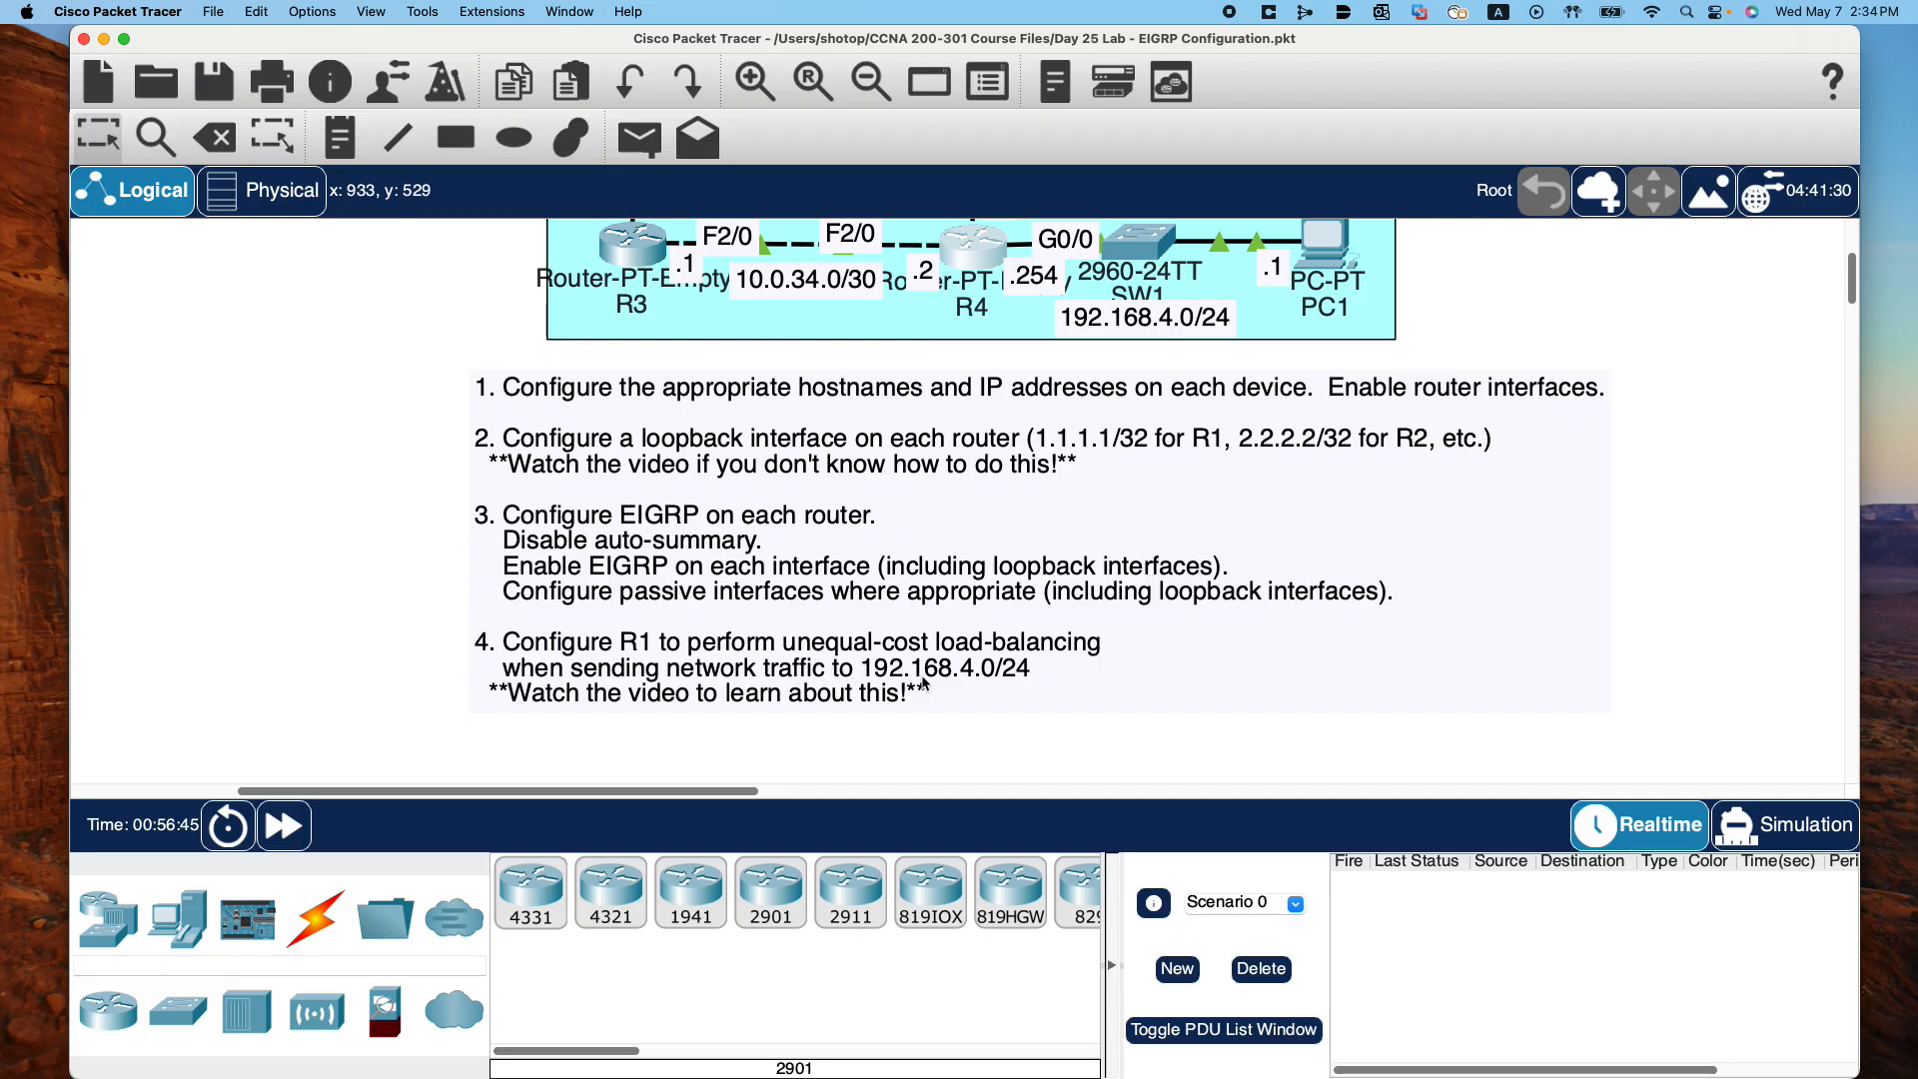
{"action": "scroll", "coordinate": [1249, 635], "scroll_direction": "up", "scroll_amount": 2}
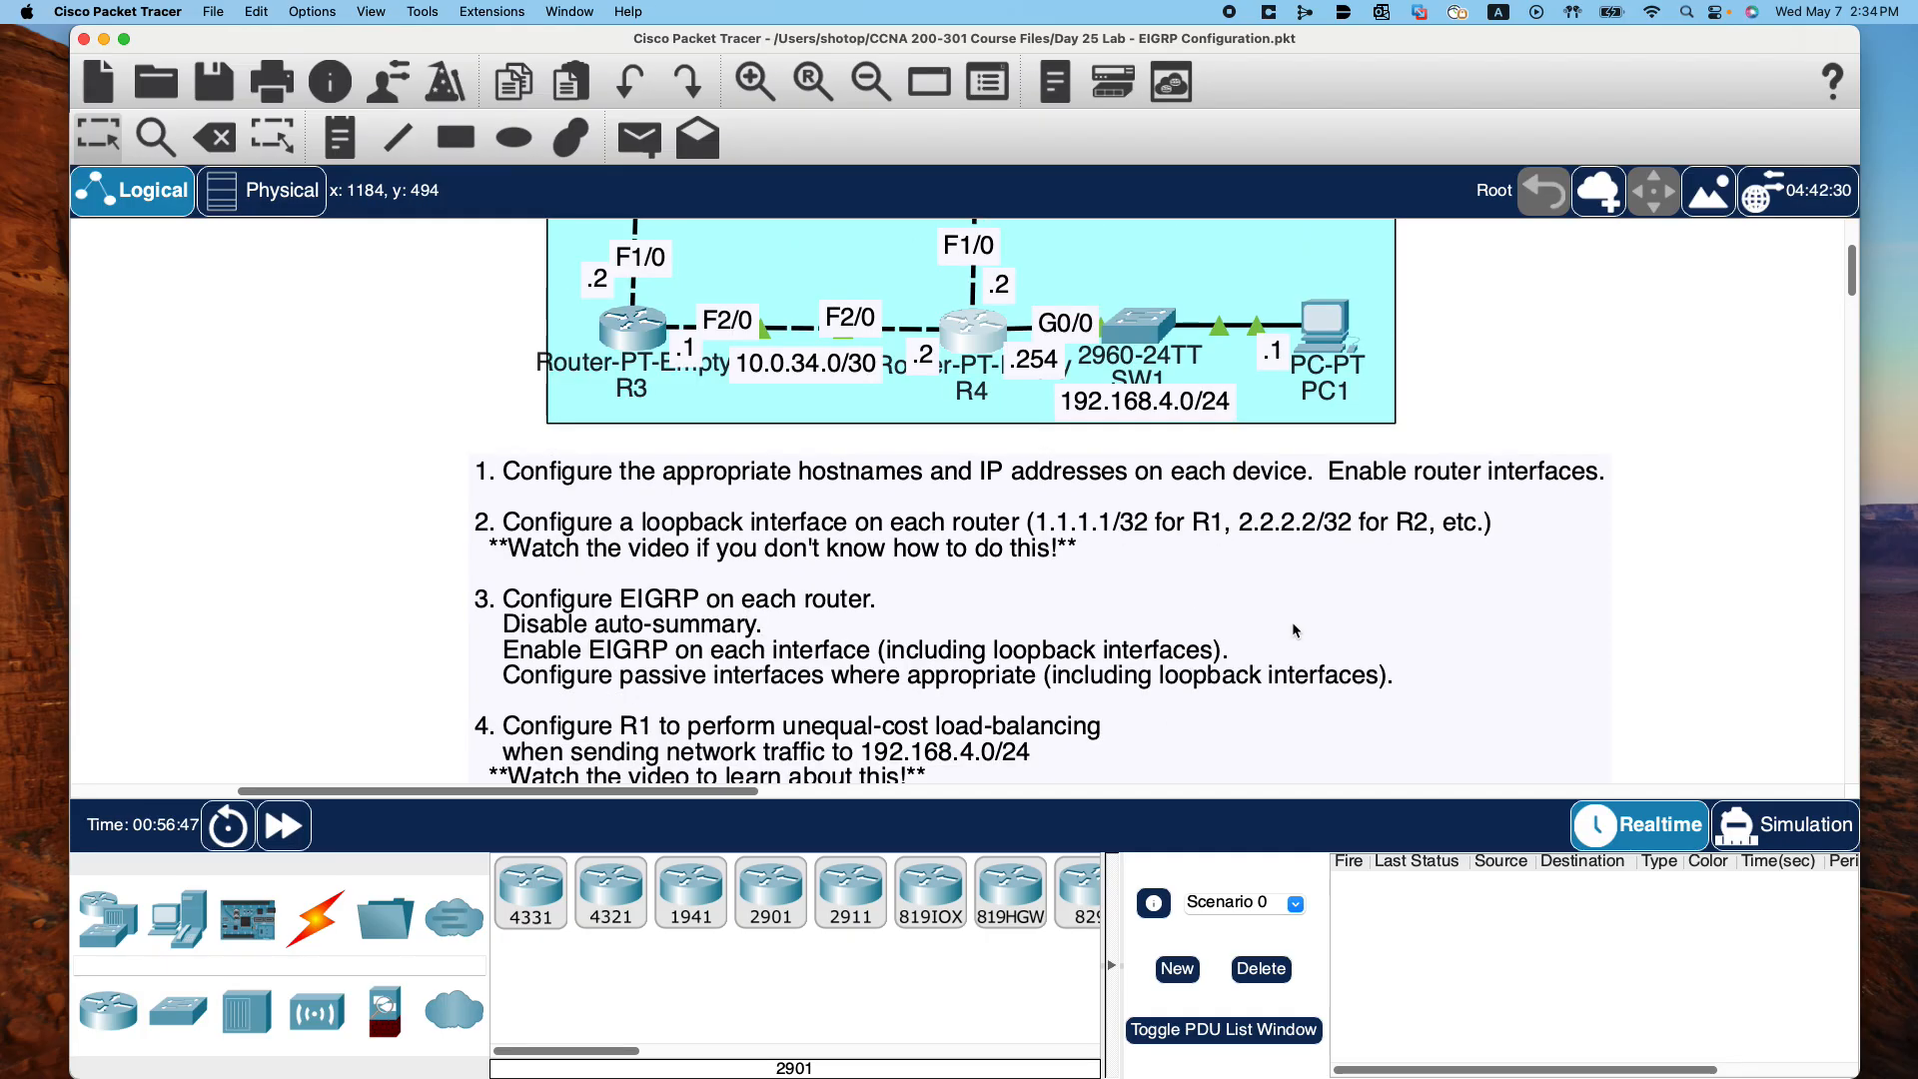
{"action": "scroll", "coordinate": [1292, 626], "scroll_direction": "up", "scroll_amount": 6}
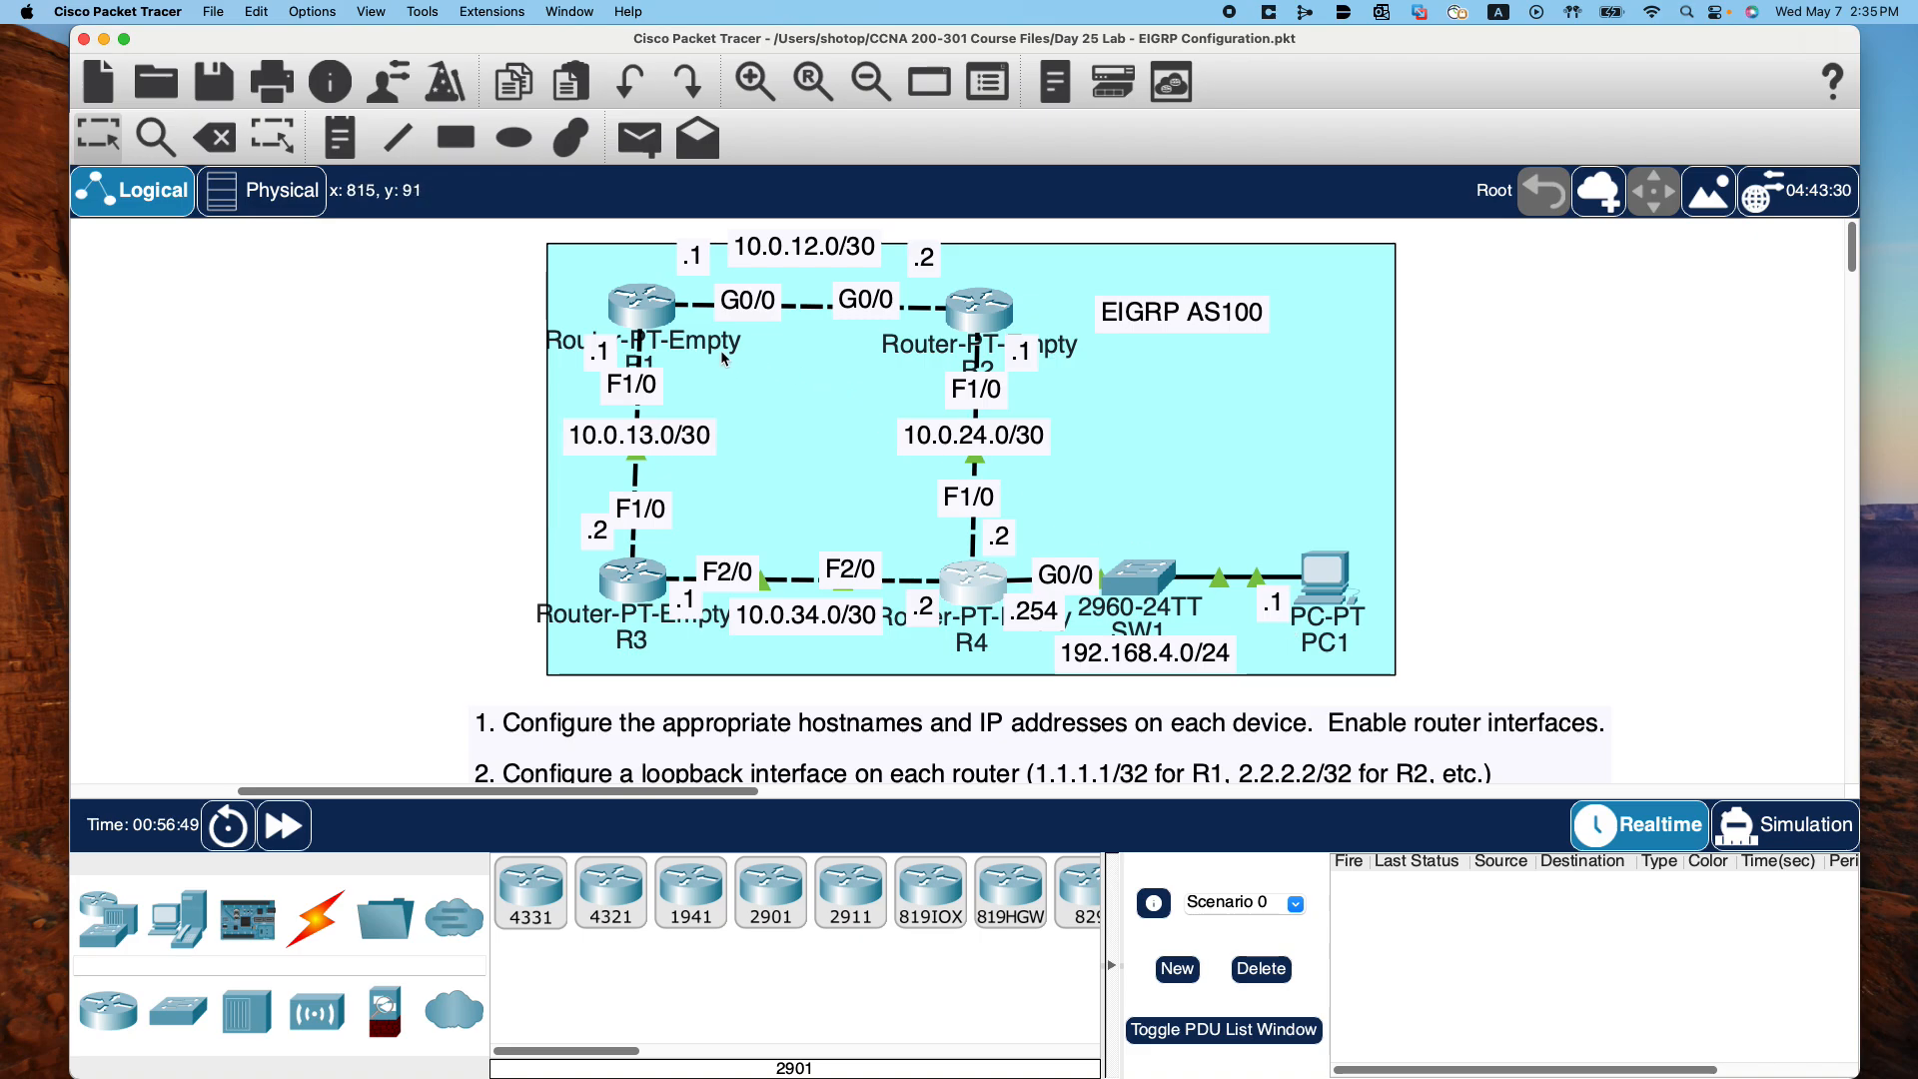
Open Router1's command line, list the available exec commands and return to the prompt
{"action": "left_click", "coordinate": [632, 306]}
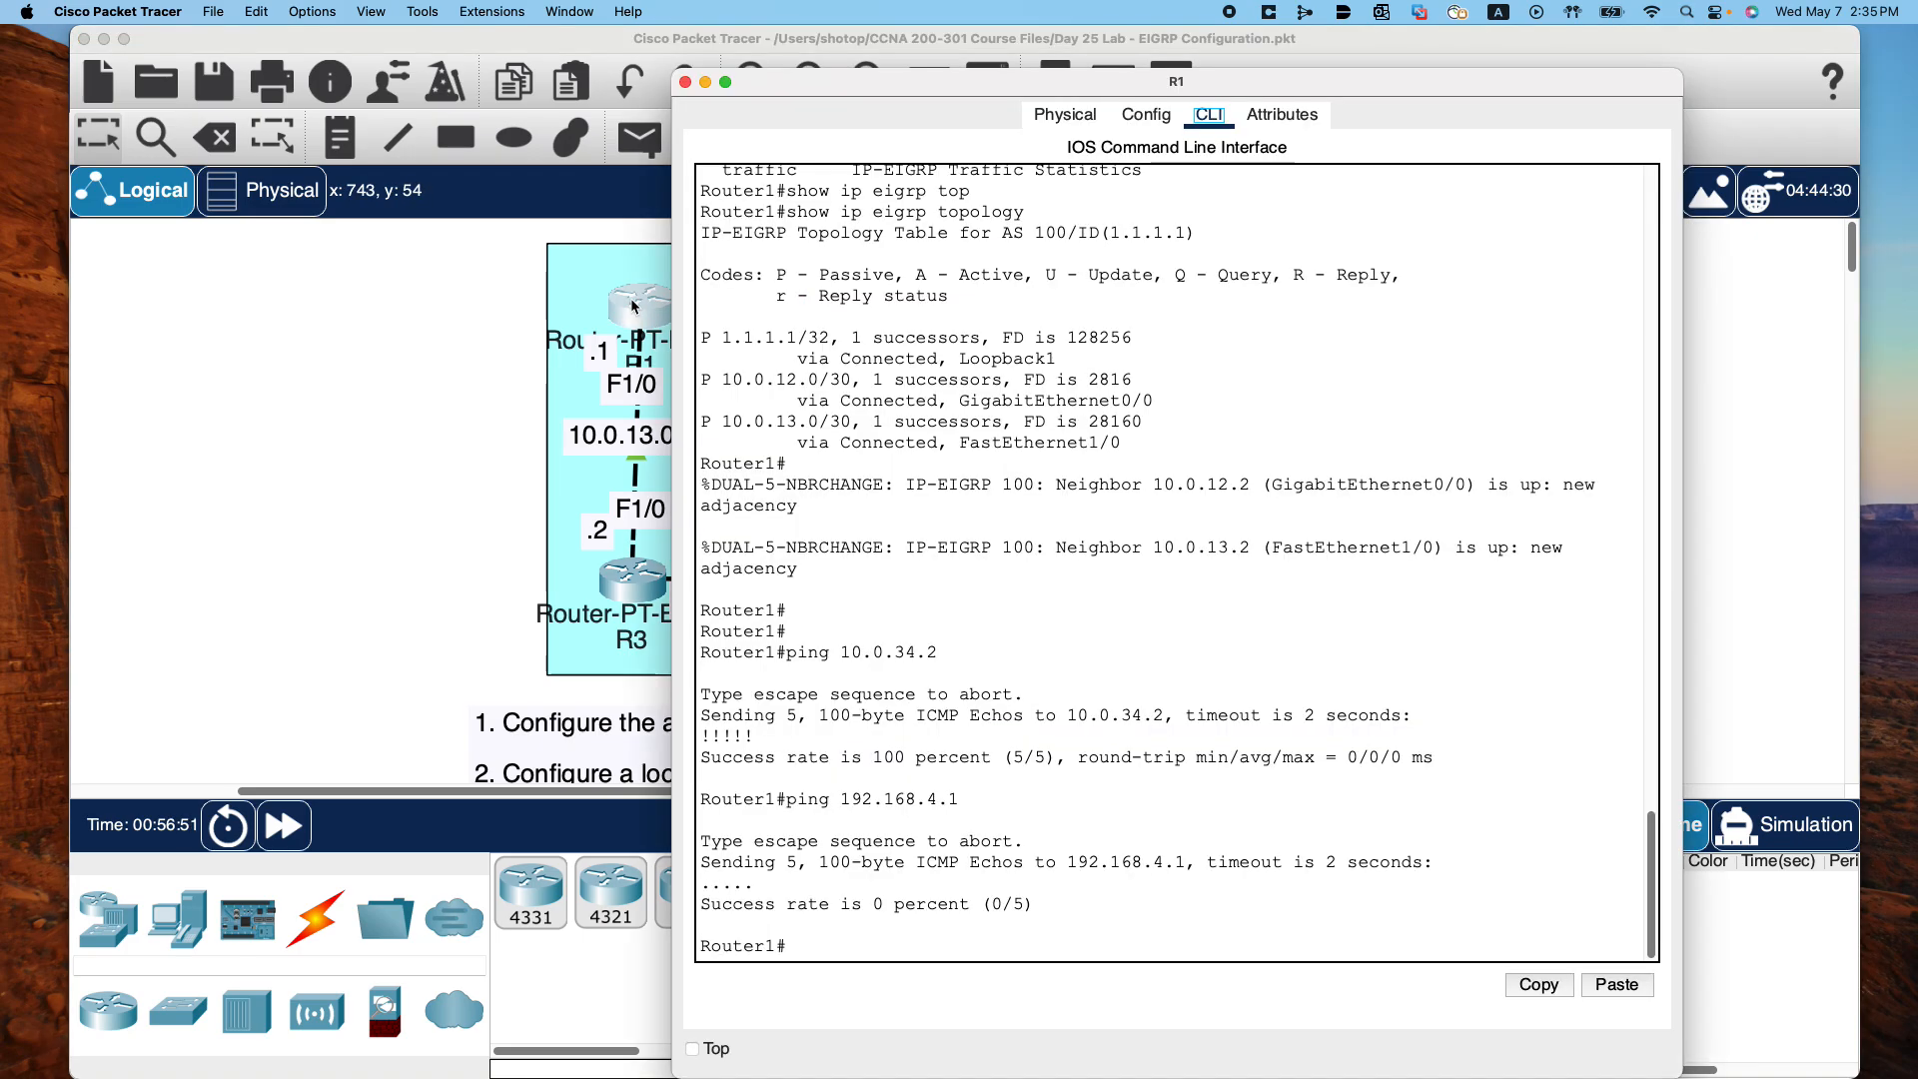
{"action": "left_click", "coordinate": [1122, 877]}
{"action": "type", "text": "?"}
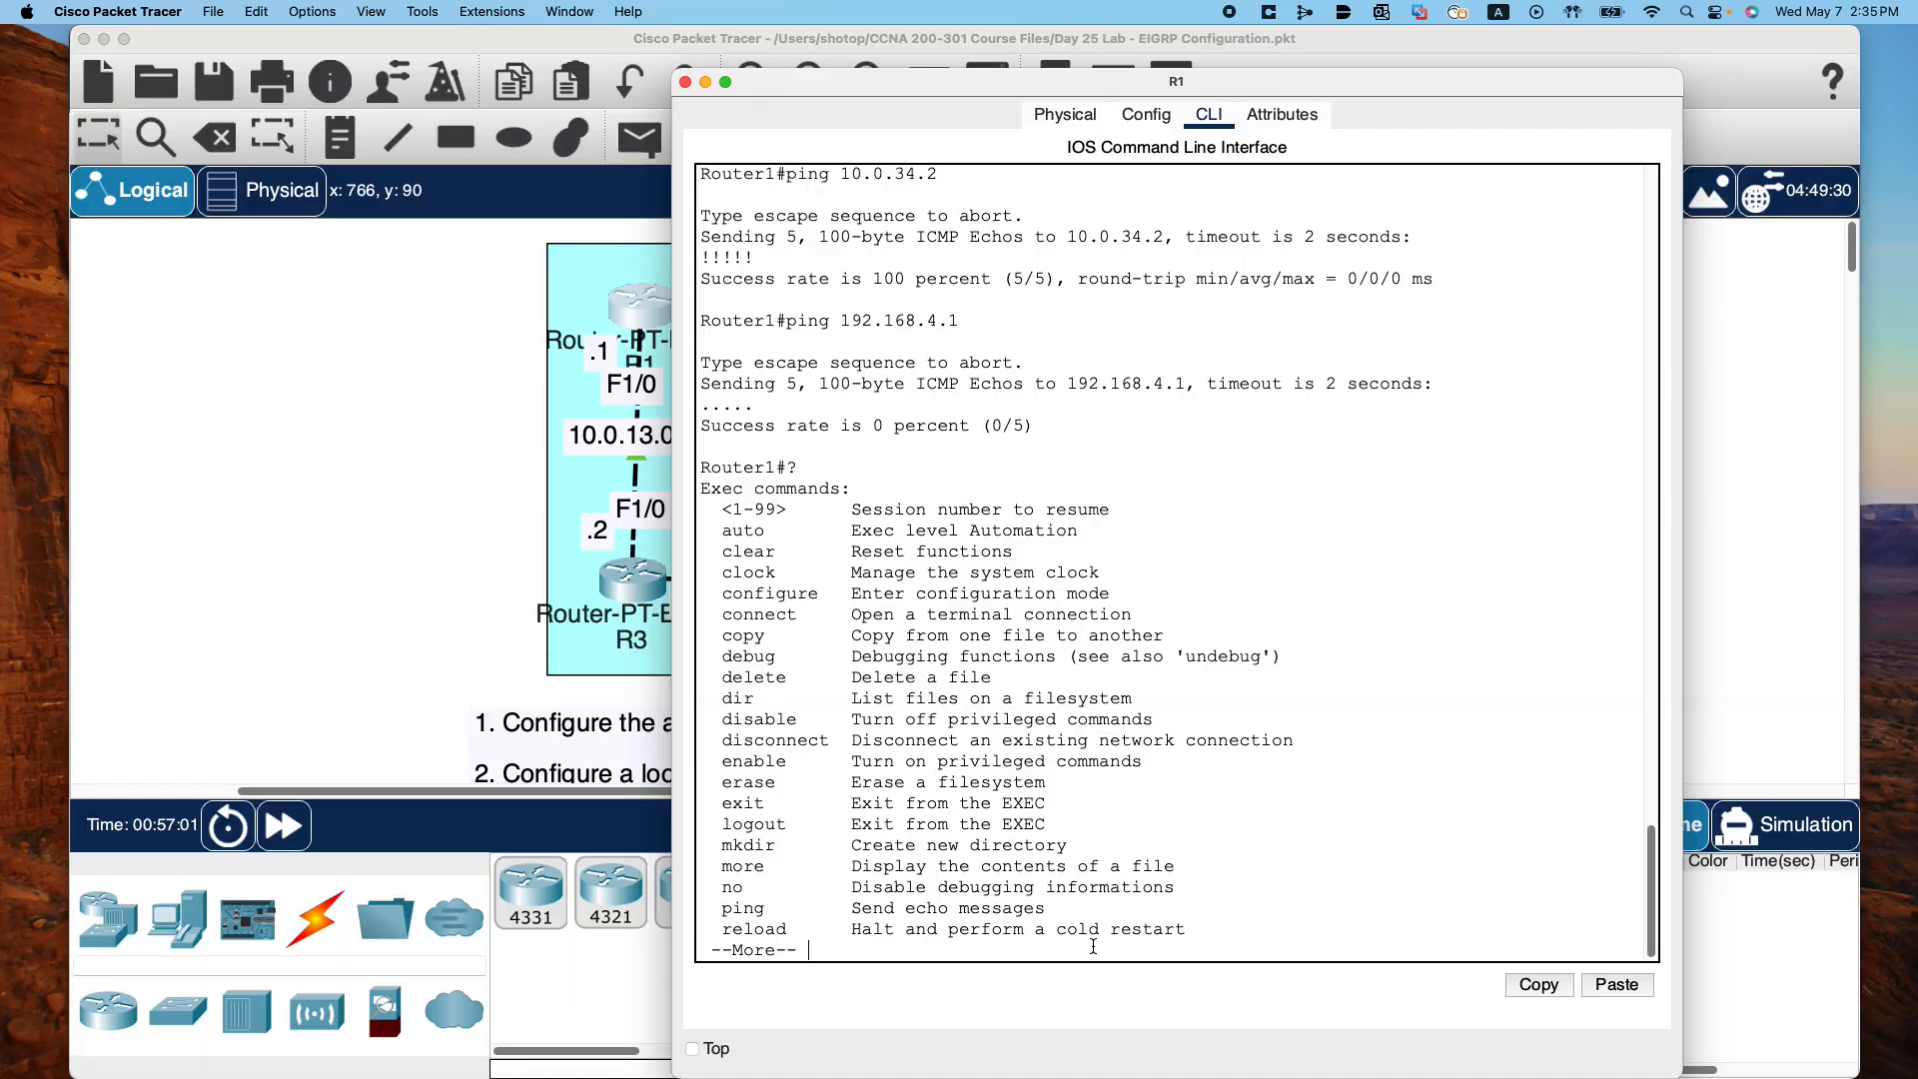
{"action": "type", "text": "q"}
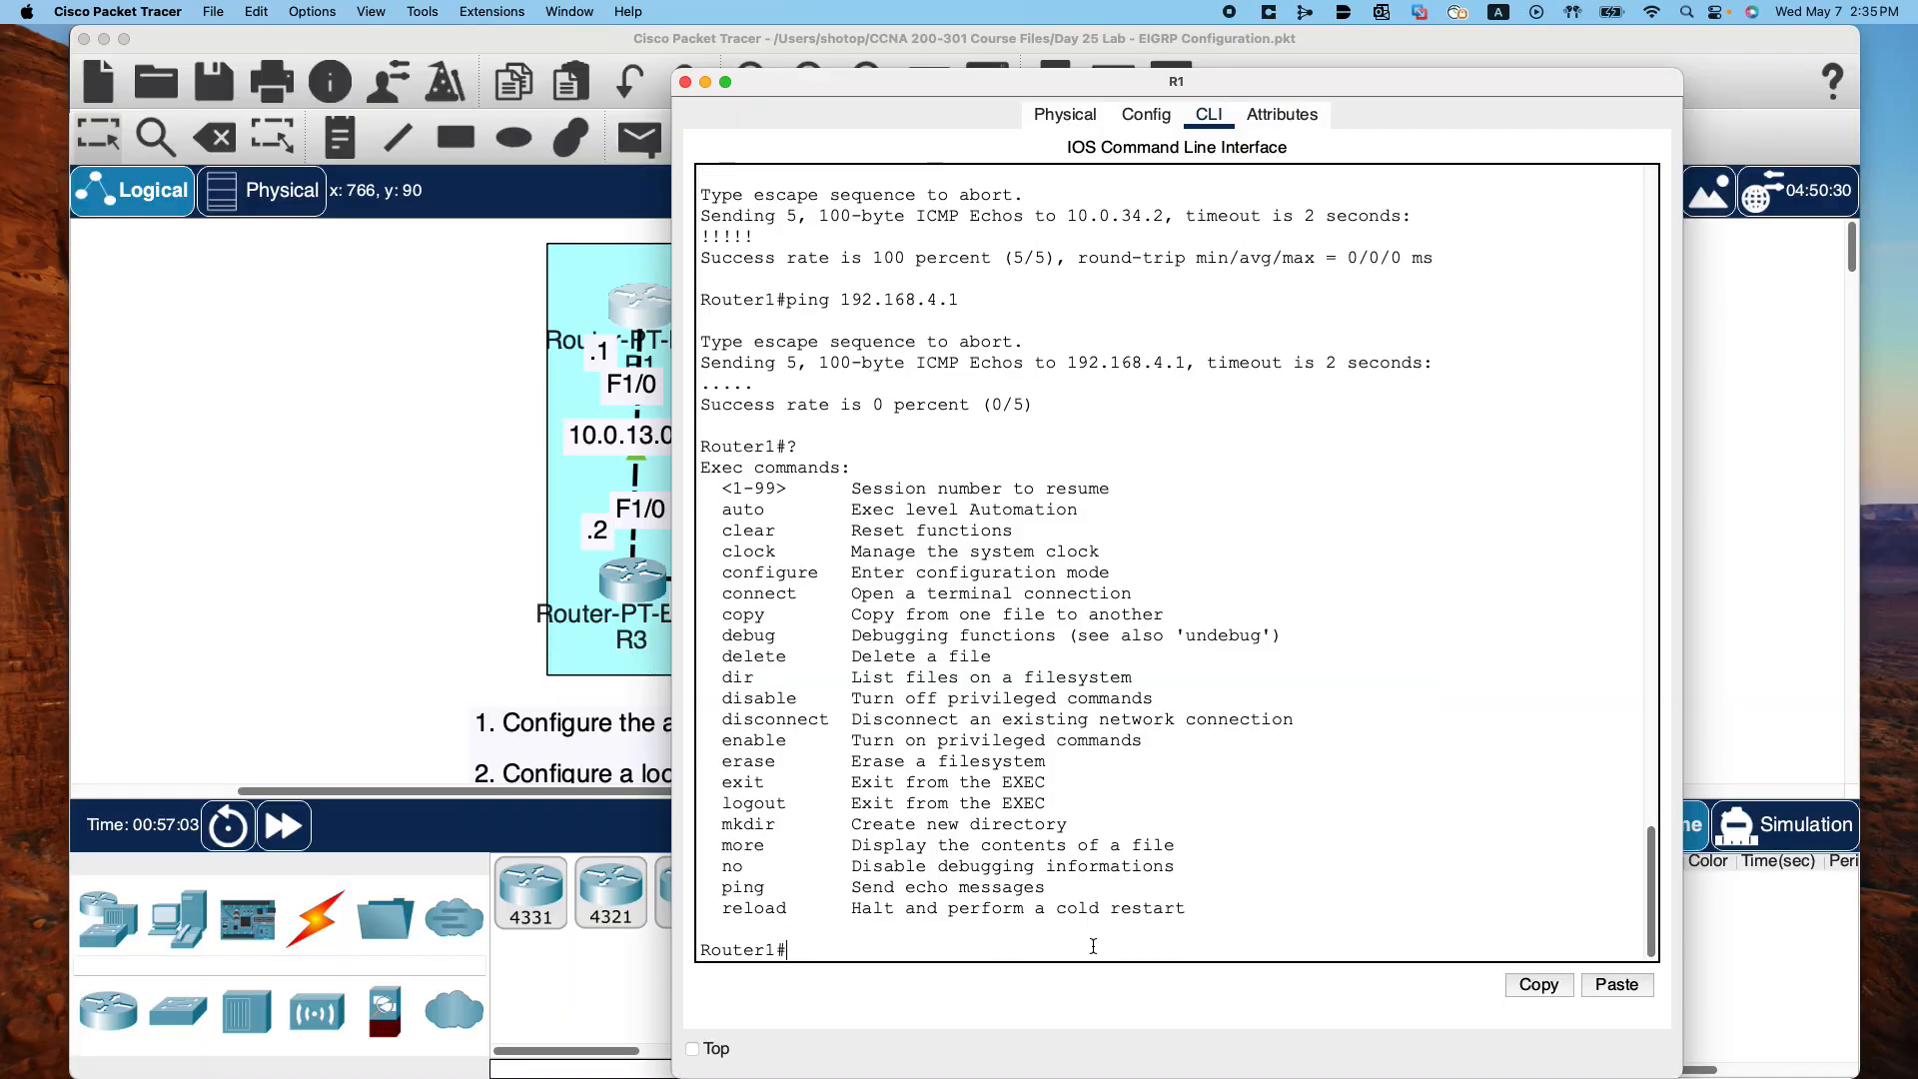
Enter global configuration mode on Router1 with configure terminal
{"action": "type", "text": "con"}
{"action": "key", "text": "Tab"}
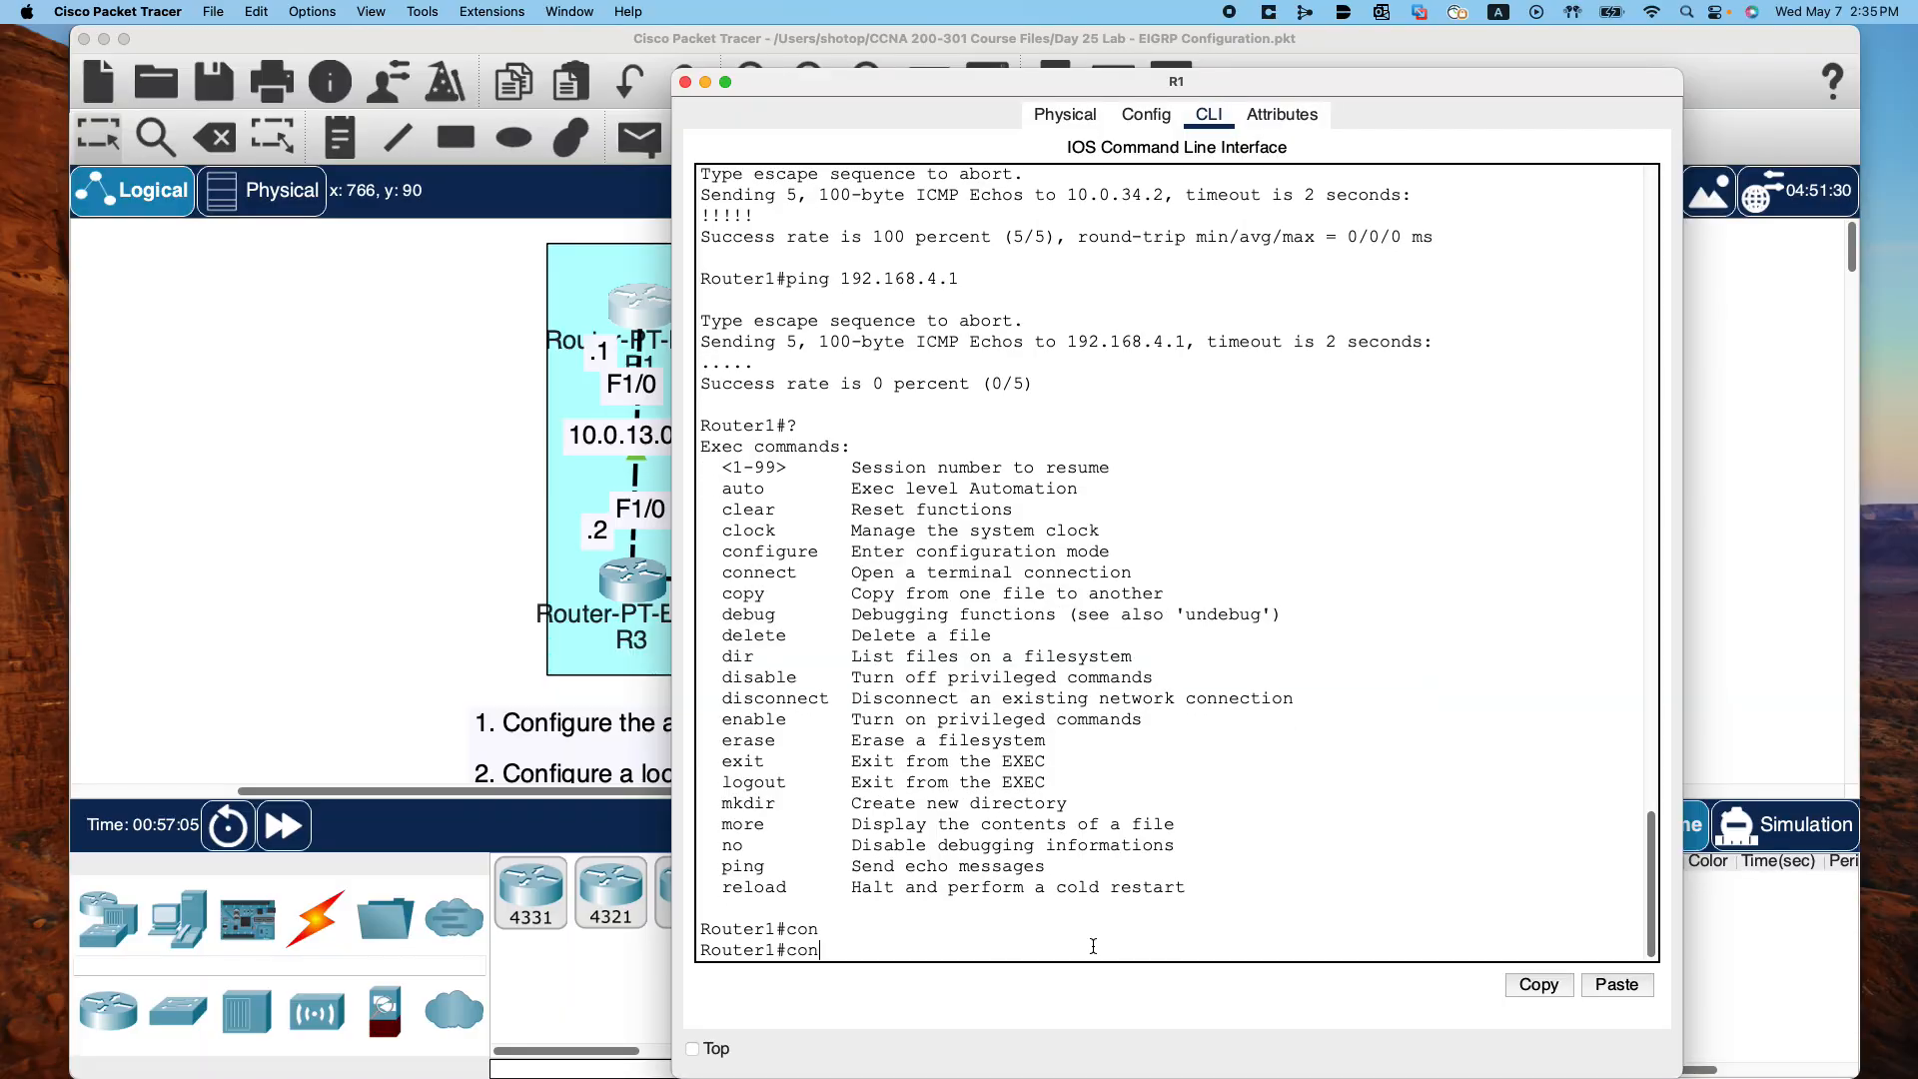
{"action": "key", "text": "BackSpace"}
{"action": "key", "text": "BackSpace"}
{"action": "key", "text": "BackSpace"}
{"action": "type", "text": "en"}
{"action": "key", "text": "Return"}
{"action": "type", "text": "e"}
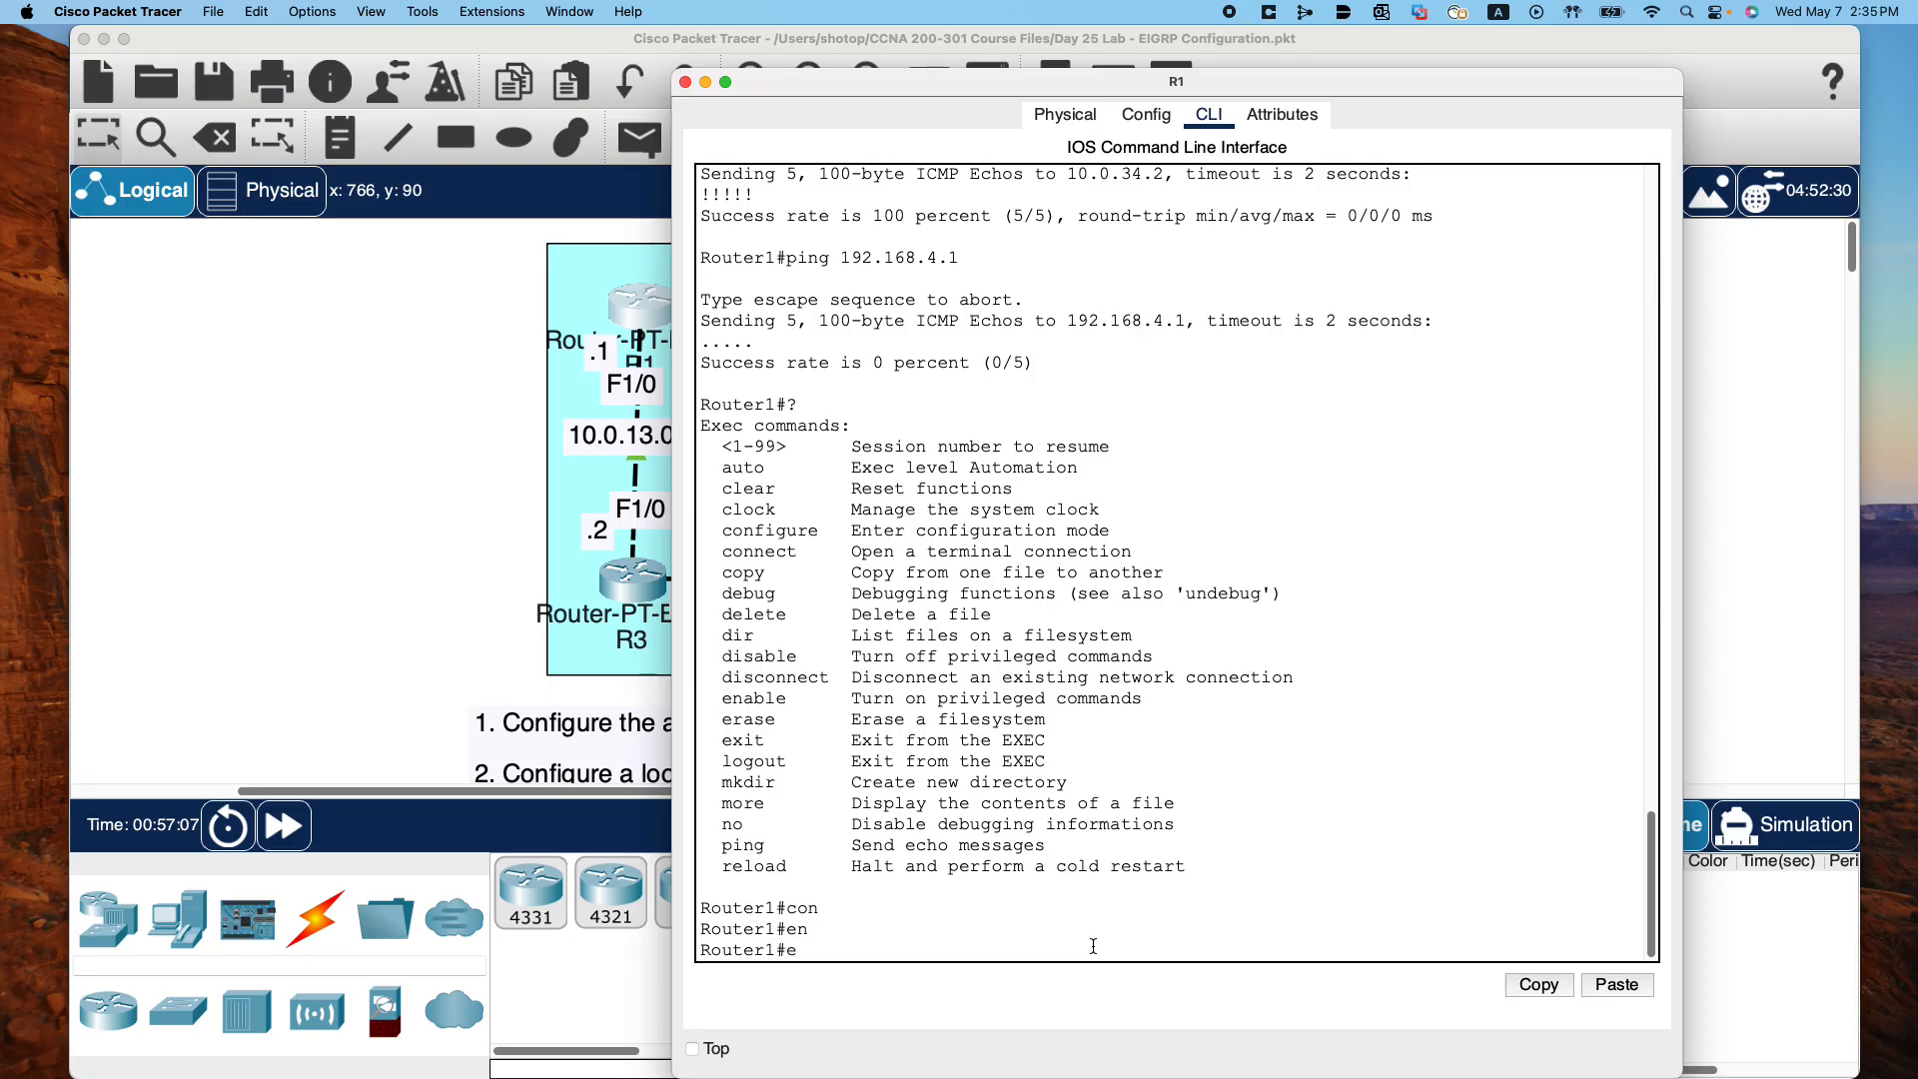
{"action": "key", "text": "BackSpace"}
{"action": "type", "text": "conf"}
{"action": "key", "text": "Tab"}
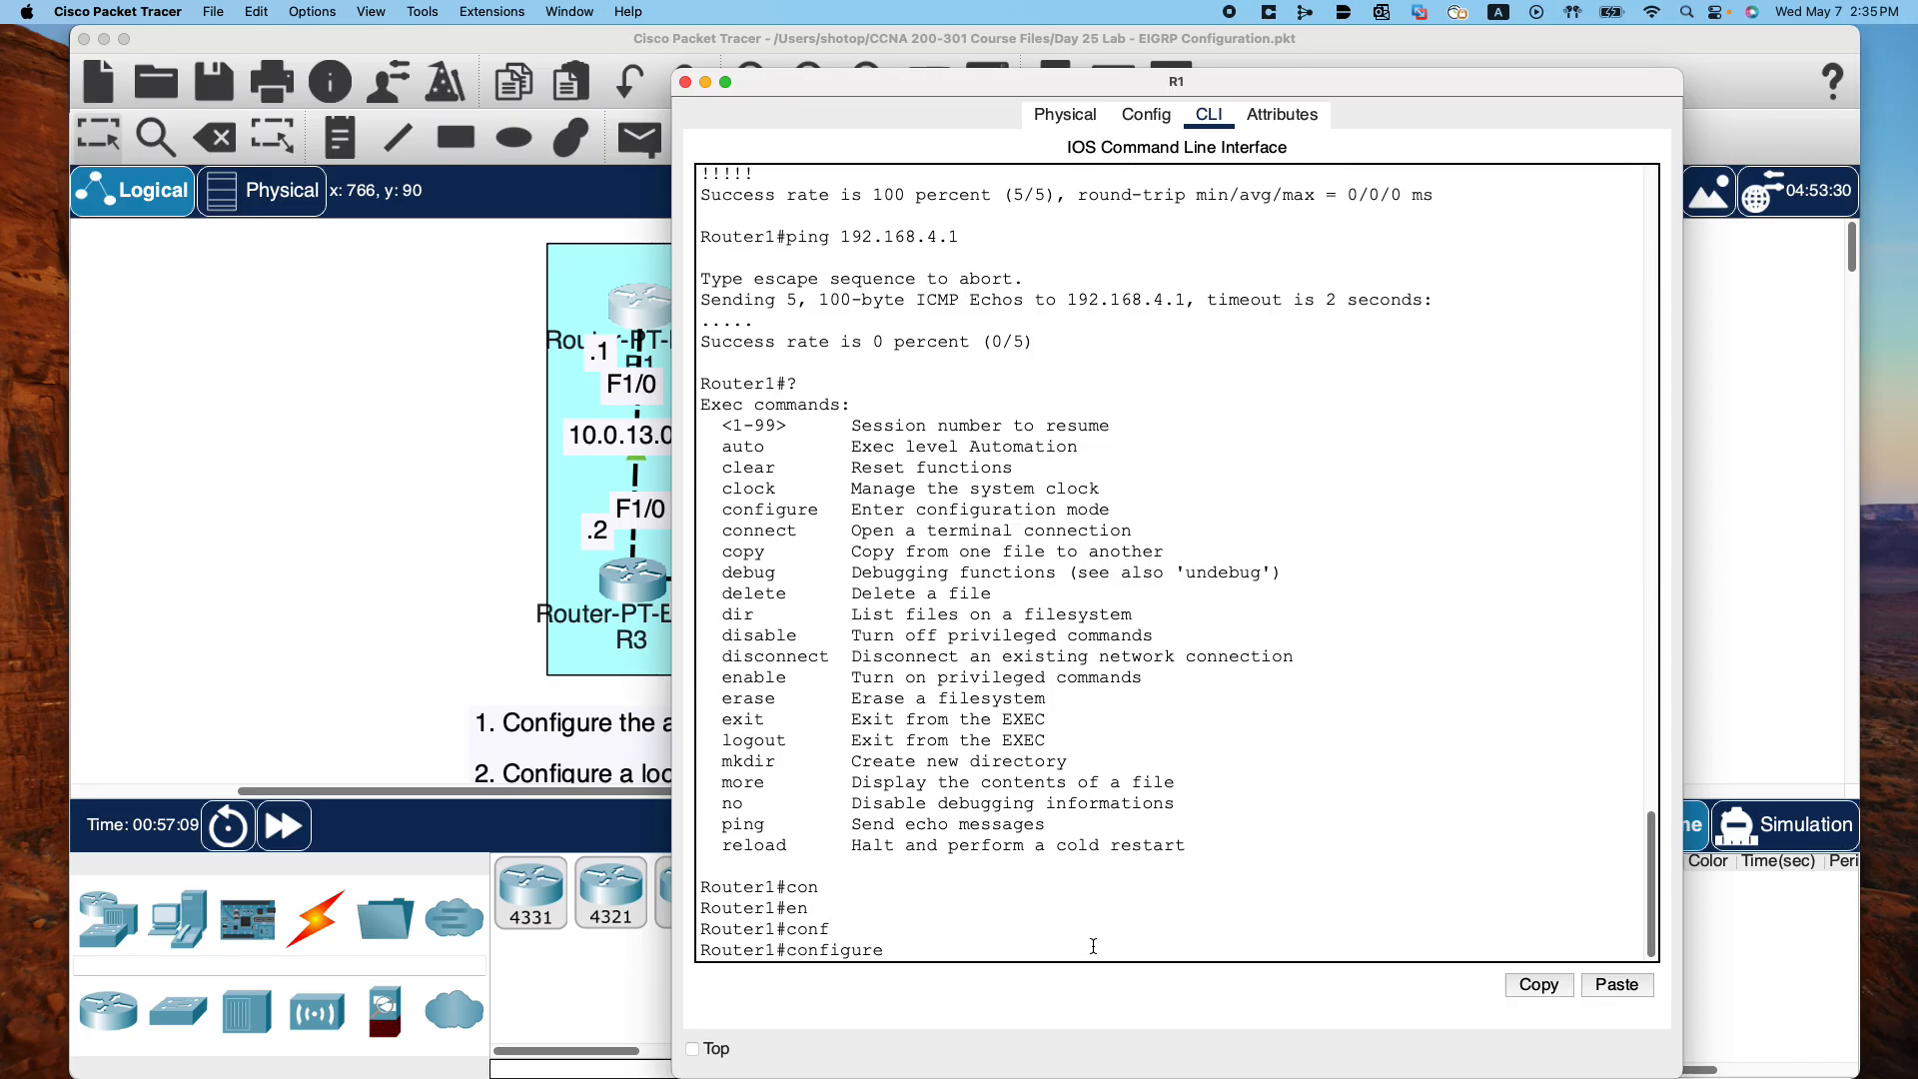
{"action": "type", "text": "t"}
{"action": "key", "text": "Tab"}
{"action": "type", "text": "?"}
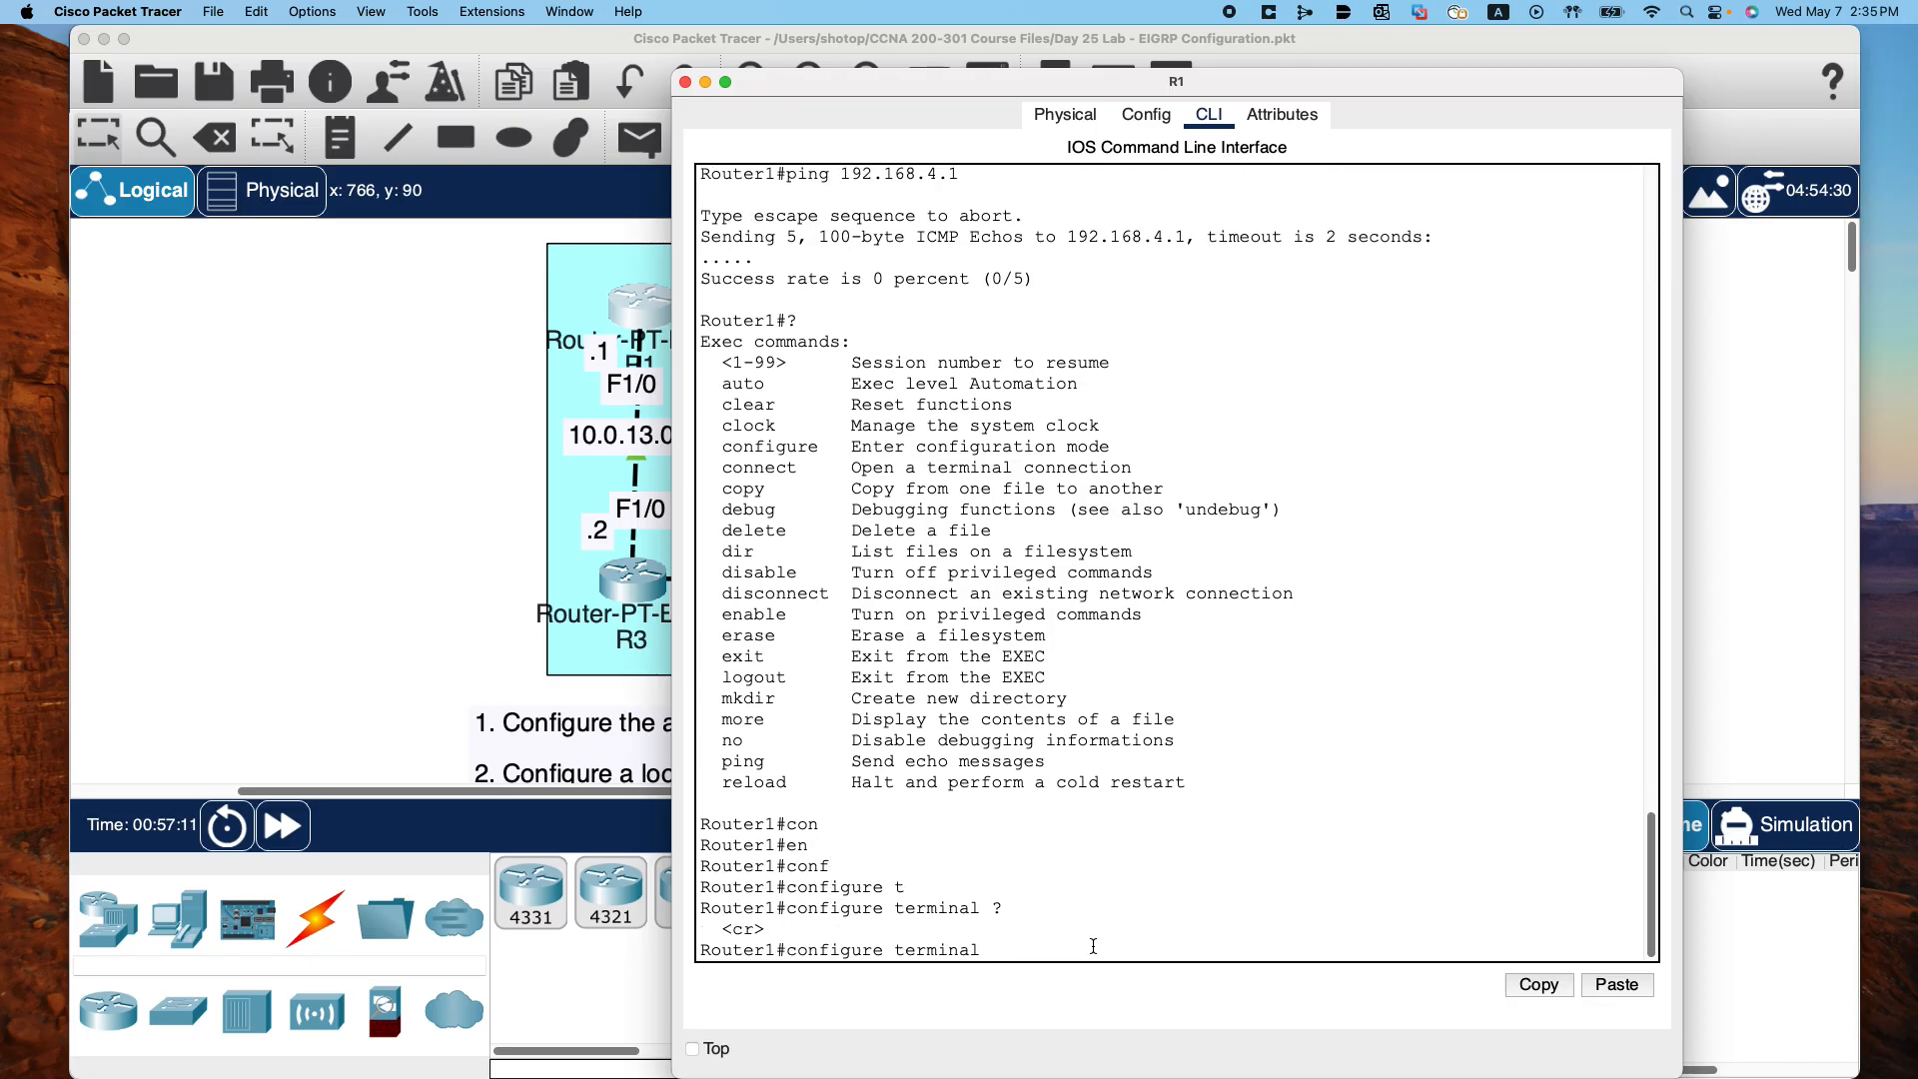
{"action": "key", "text": "Return"}
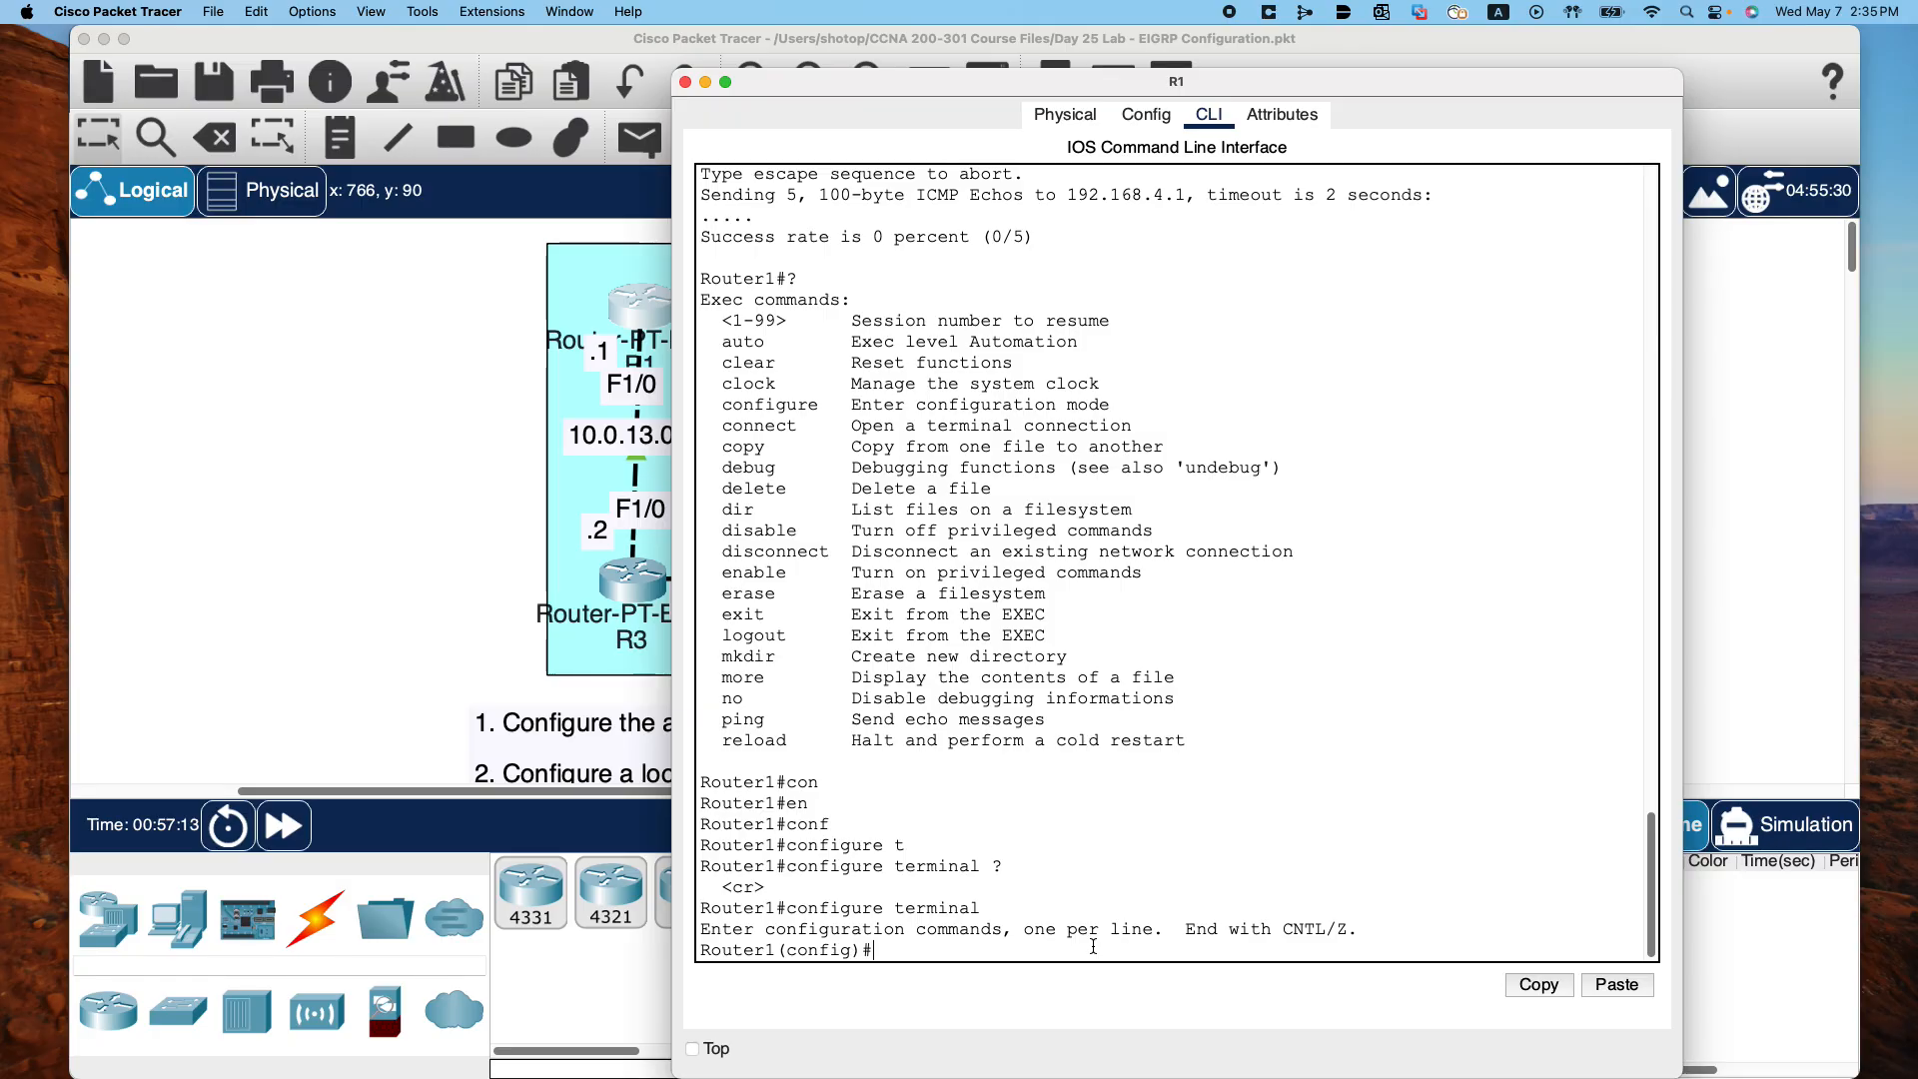
Enter router configuration mode on Router1 with router eigrp 100, using the context help for the options
{"action": "type", "text": "?"}
{"action": "key", "text": "space"}
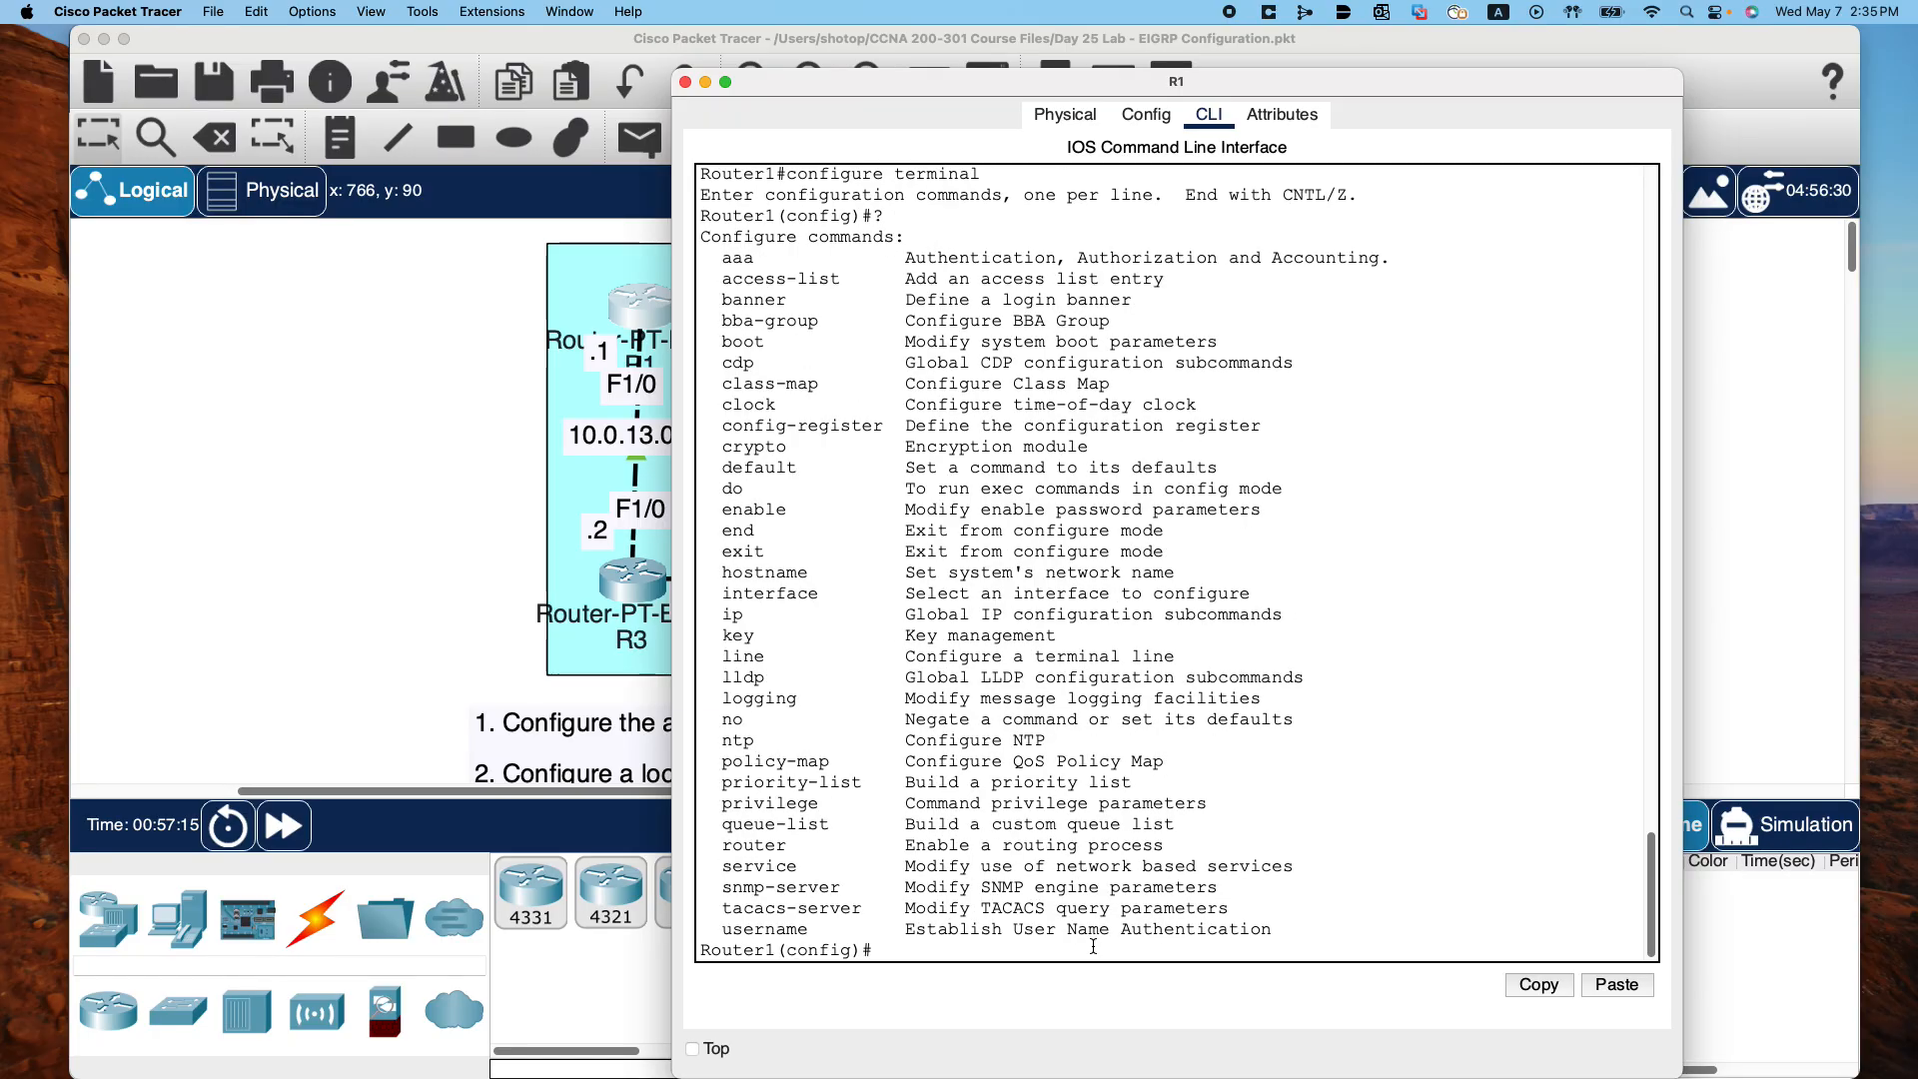
{"action": "type", "text": "rou"}
{"action": "key", "text": "Tab"}
{"action": "type", "text": "?"}
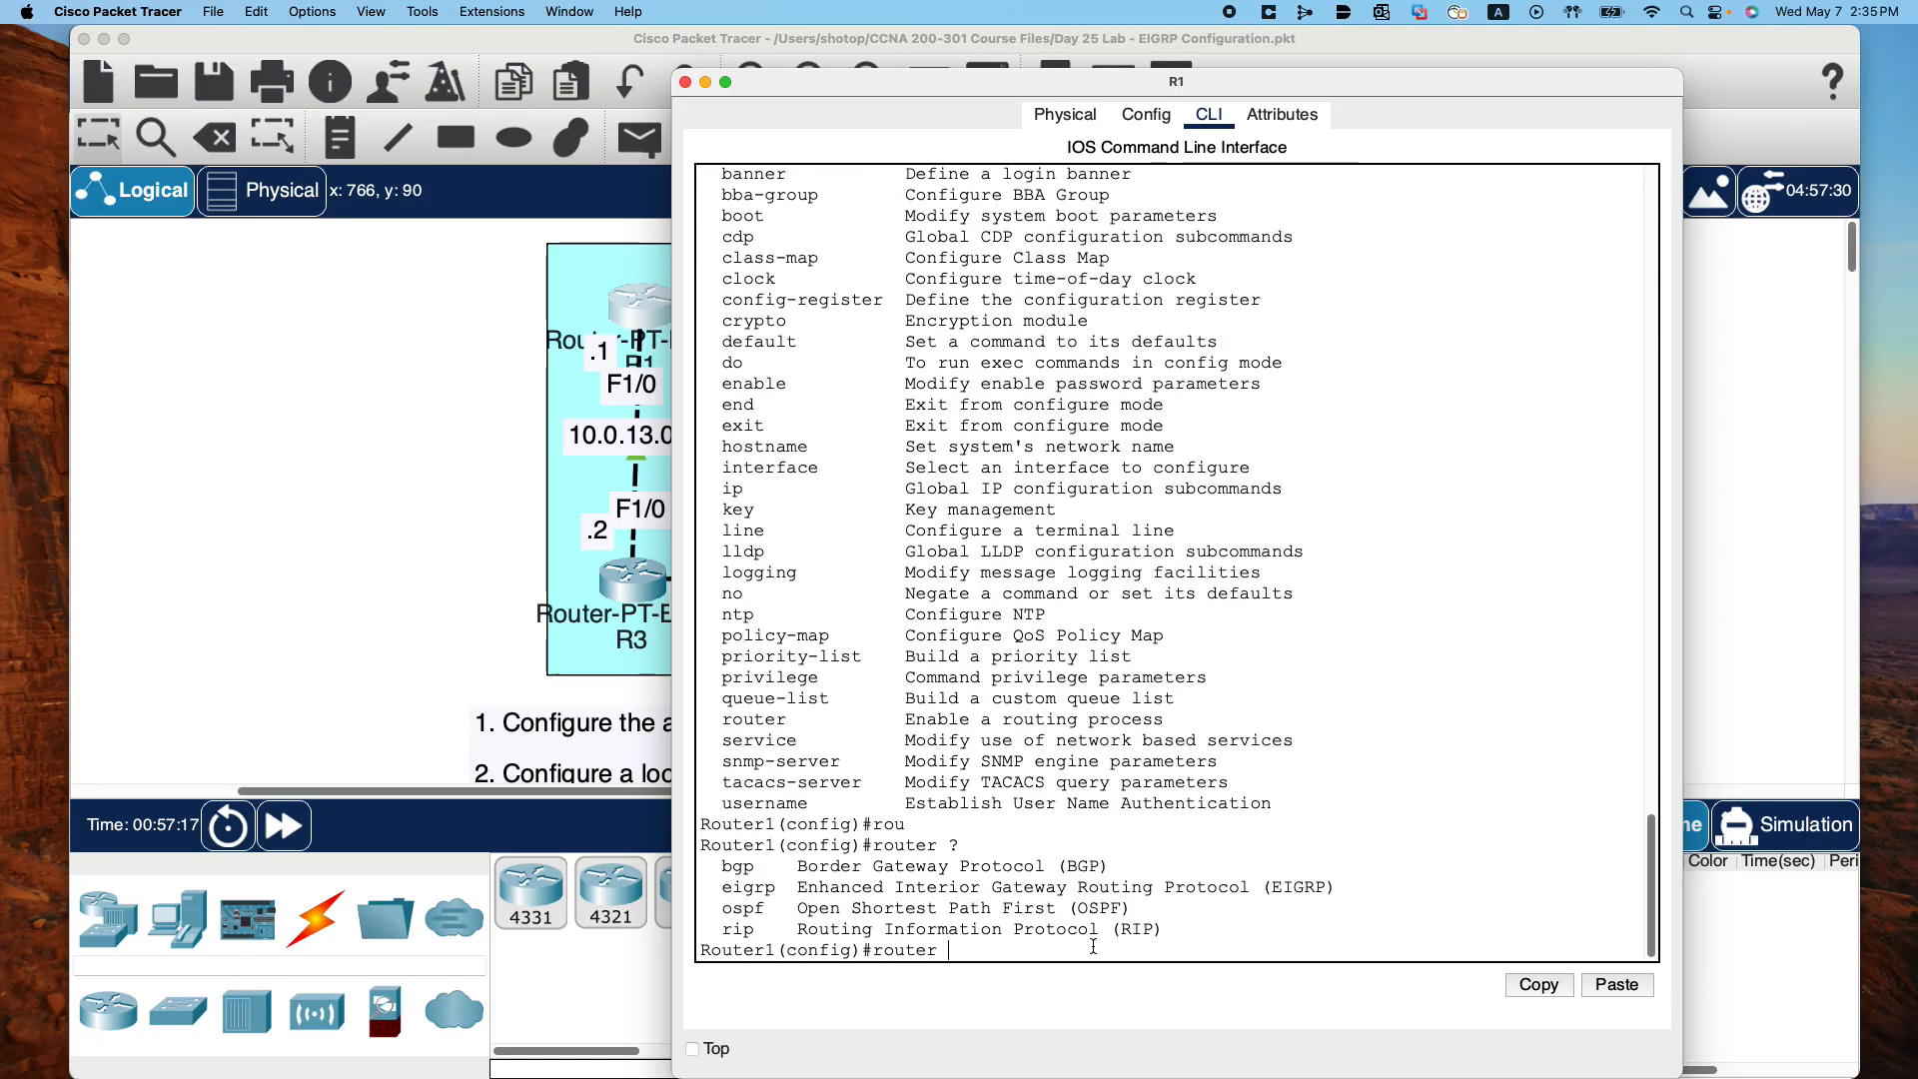
{"action": "type", "text": "e"}
{"action": "key", "text": "Tab"}
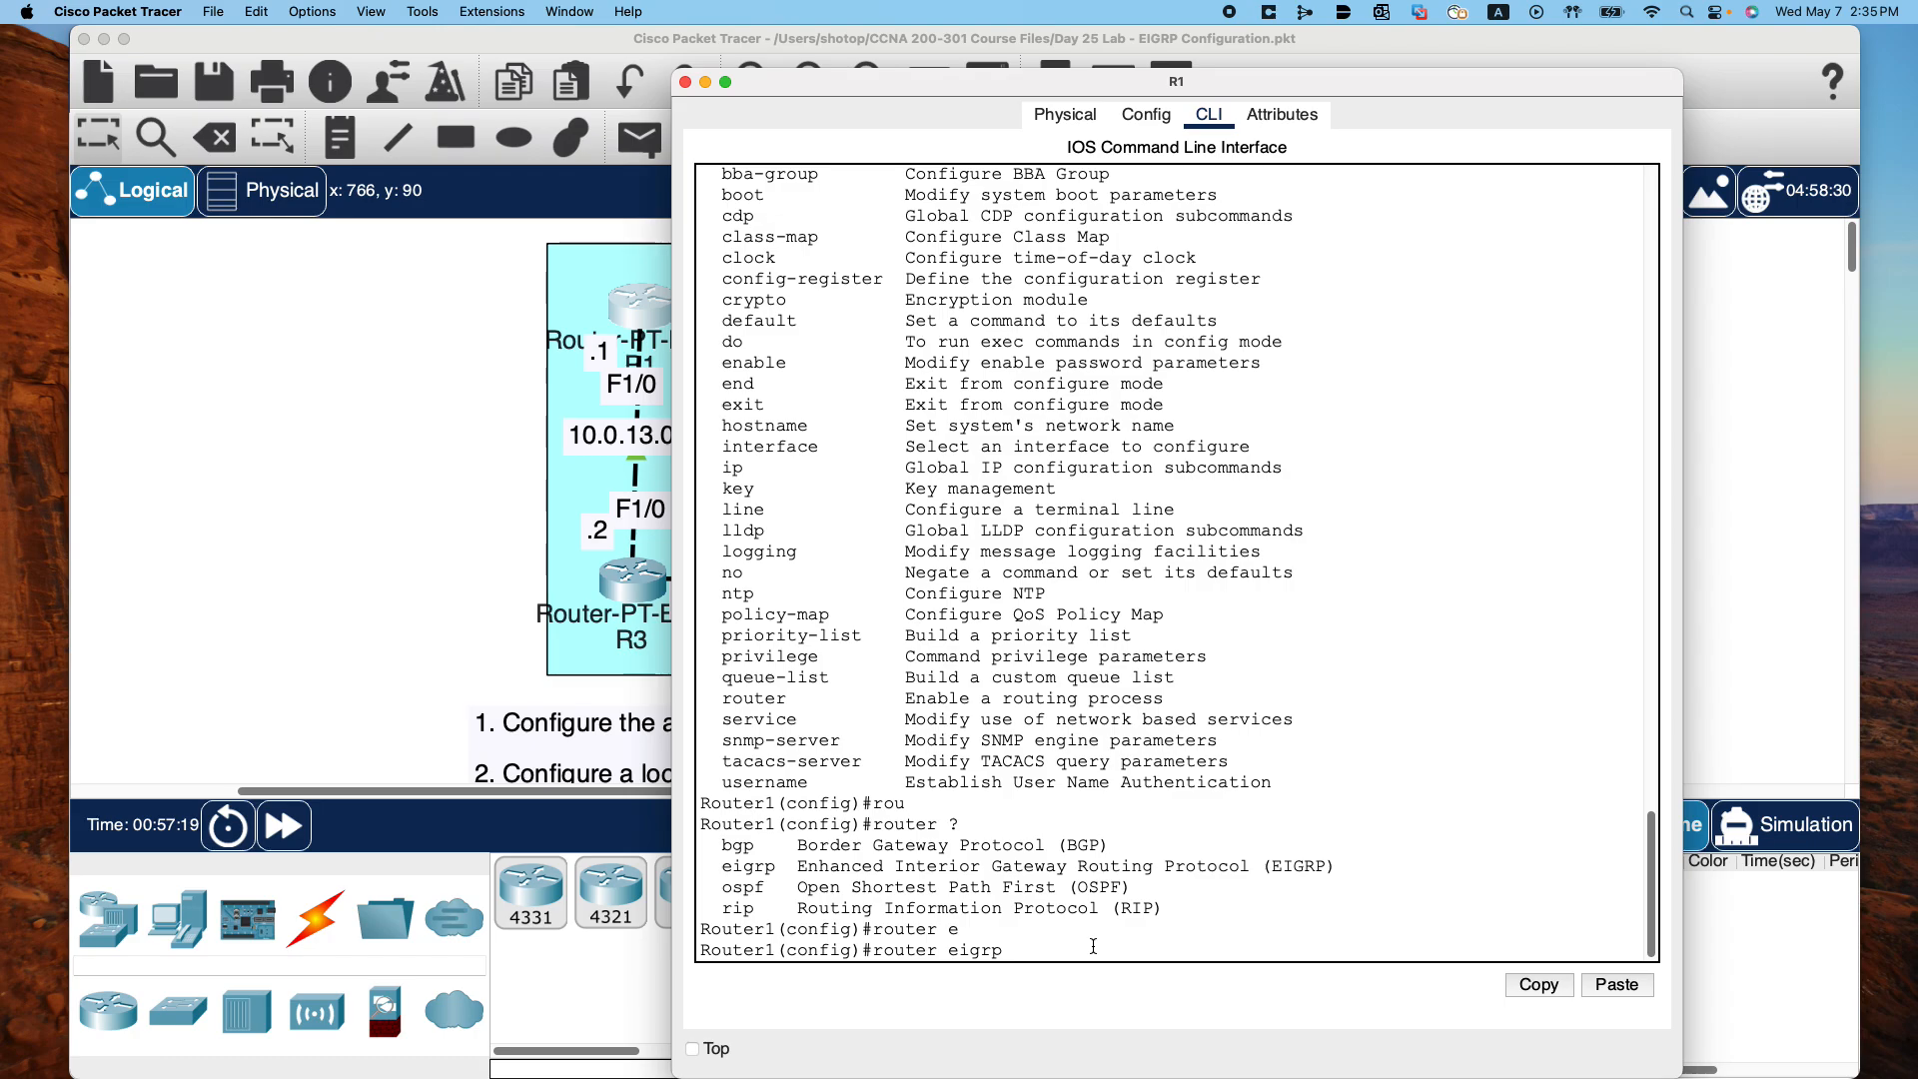
{"action": "type", "text": "?100"}
{"action": "key", "text": "Return"}
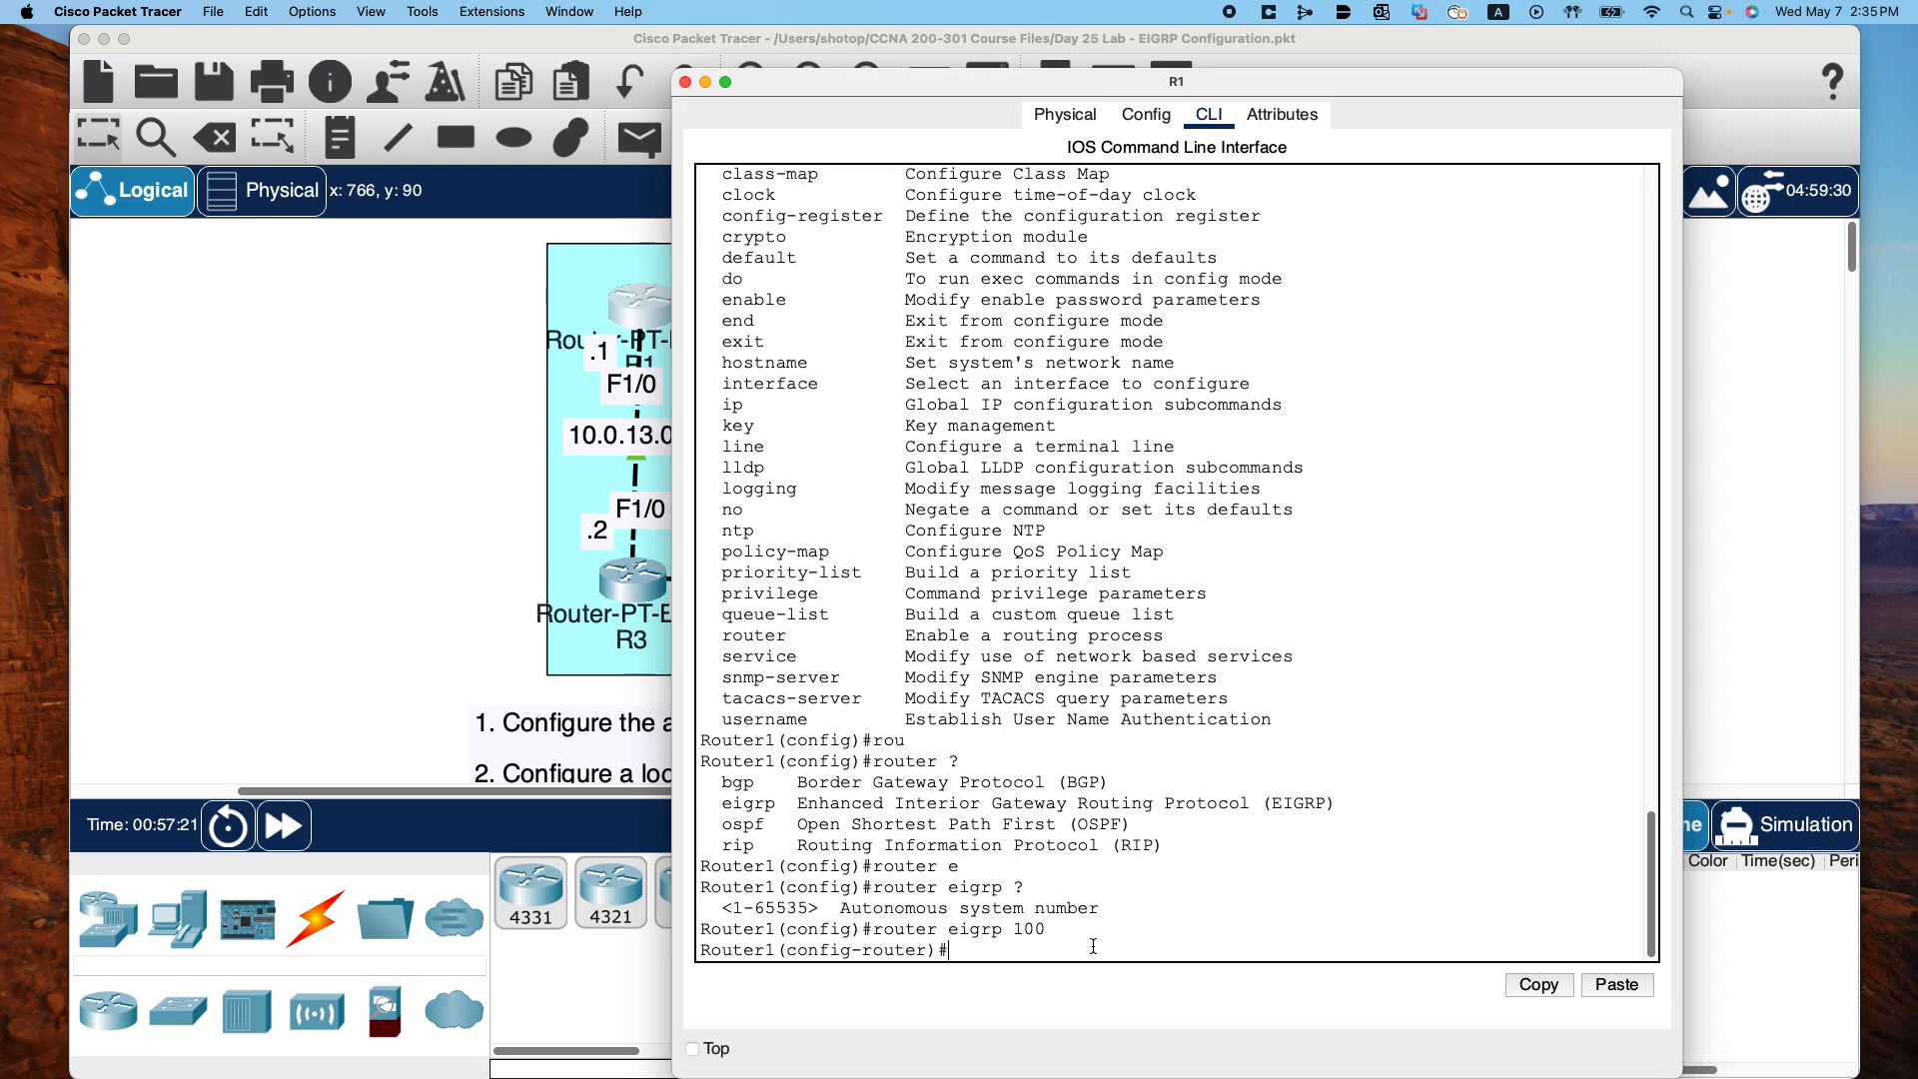
List Router1's EIGRP configuration commands, check the help for metric weights, and clear the unfinished command
{"action": "type", "text": "kls"}
{"action": "key", "text": "Return"}
{"action": "type", "text": "?"}
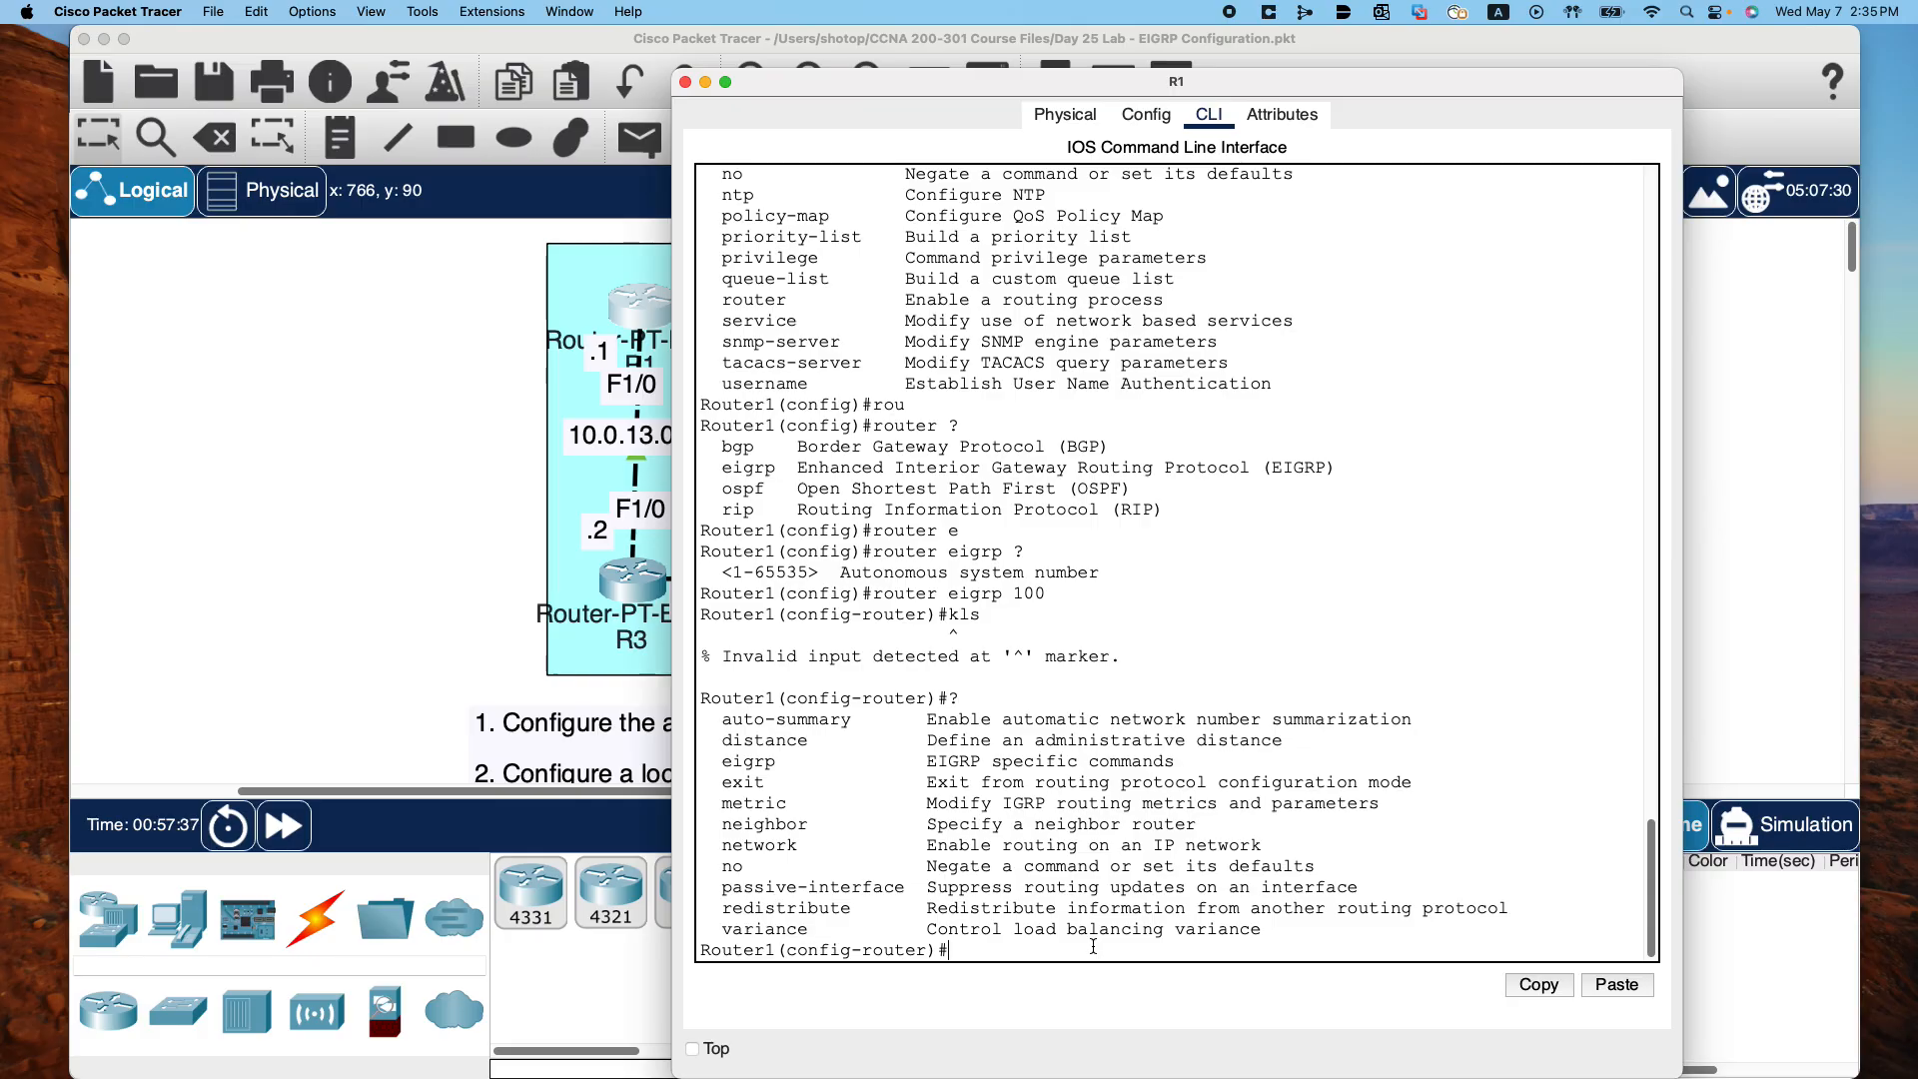
{"action": "type", "text": "met"}
{"action": "key", "text": "Tab"}
{"action": "type", "text": "?"}
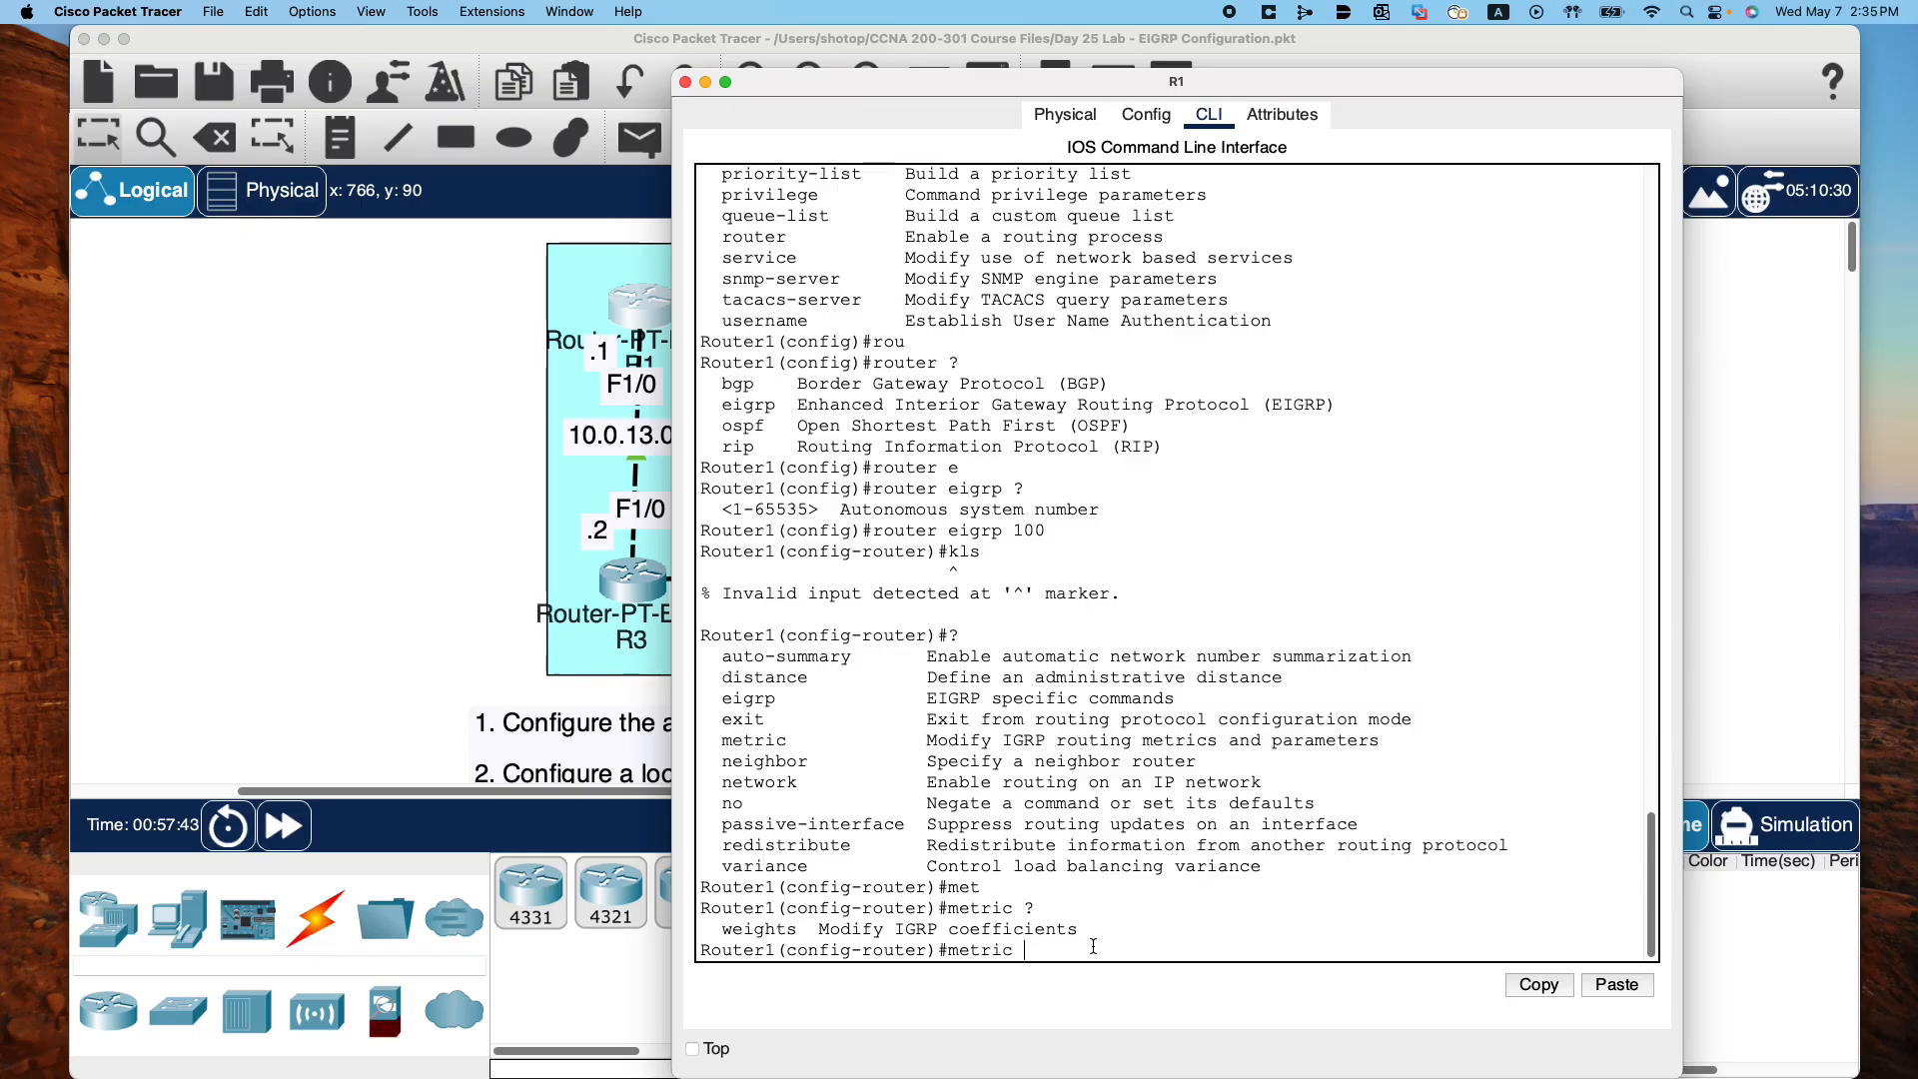
{"action": "type", "text": "wei"}
{"action": "key", "text": "Tab"}
{"action": "type", "text": "?"}
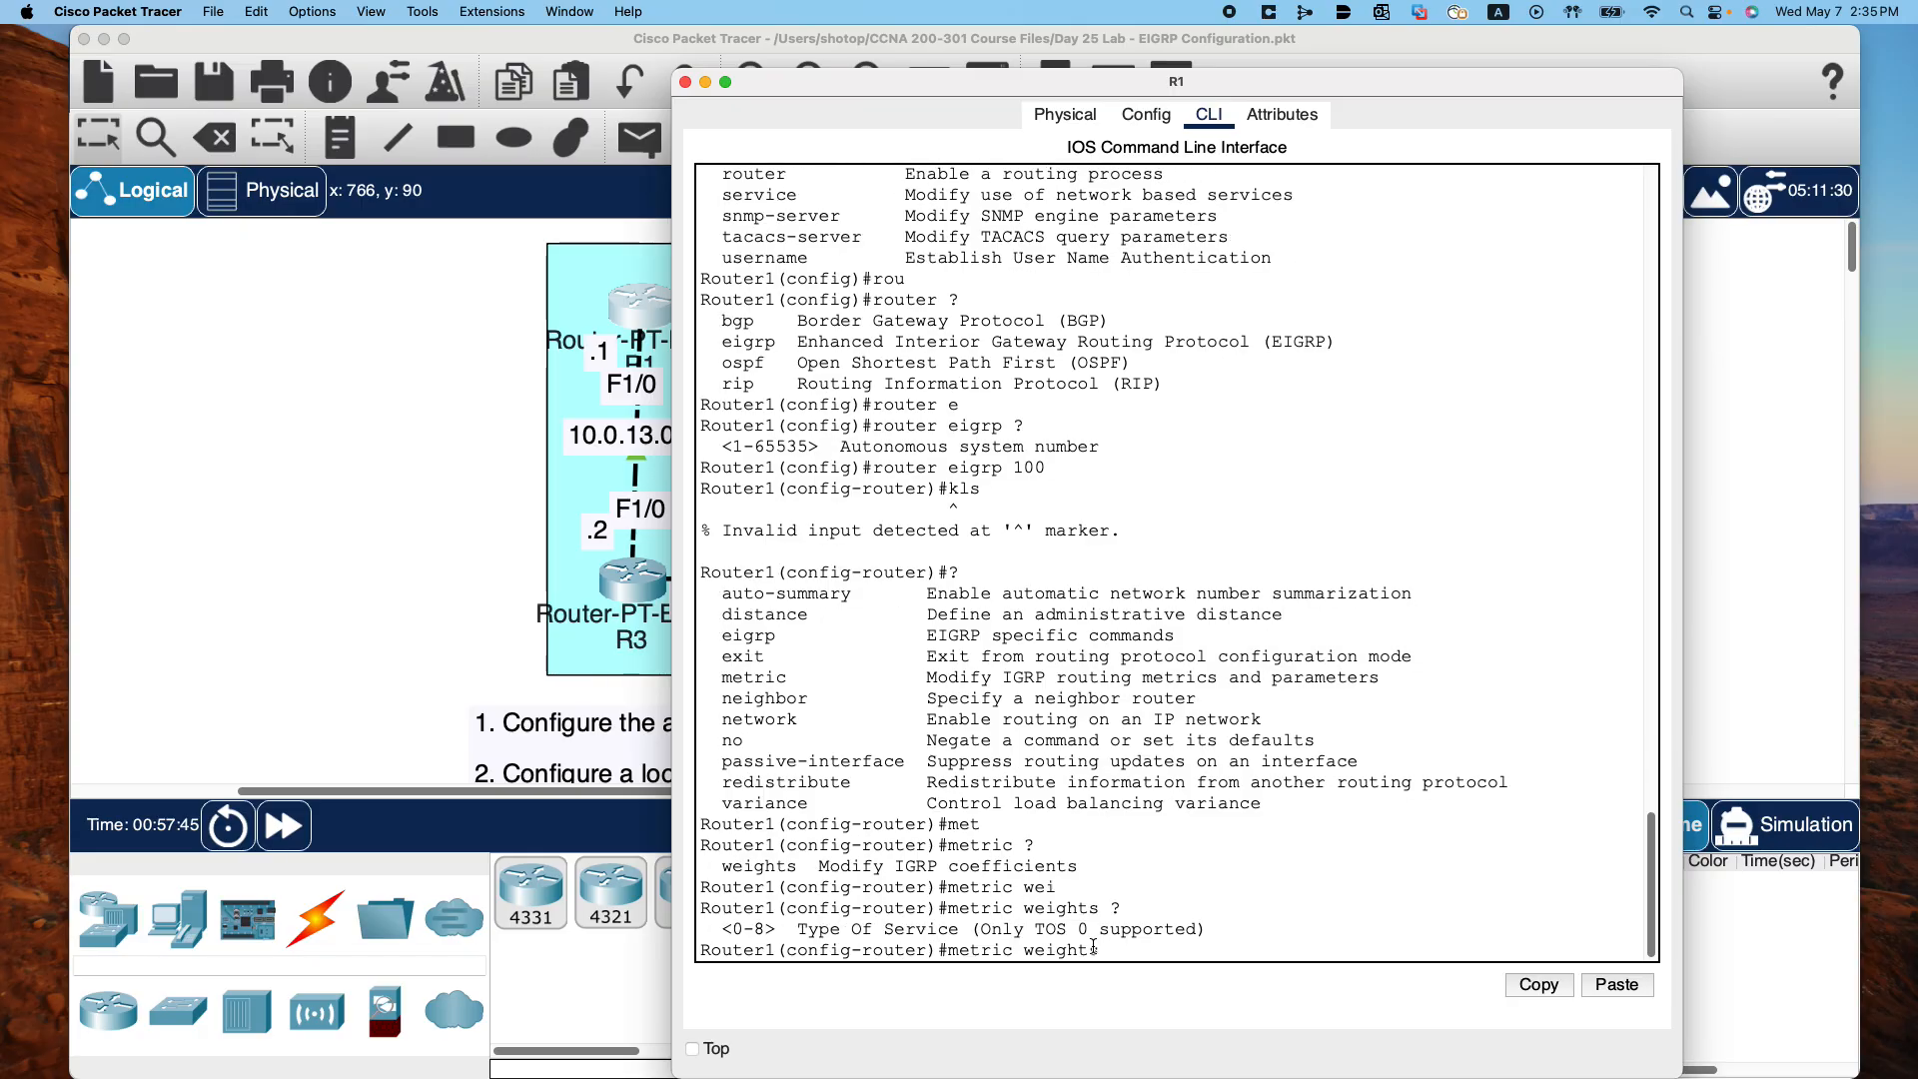
{"action": "key", "text": "BackSpace"}
{"action": "key", "text": "BackSpace"}
{"action": "key", "text": "BackSpace"}
{"action": "key", "text": "BackSpace"}
{"action": "key", "text": "BackSpace"}
{"action": "key", "text": "BackSpace"}
{"action": "key", "text": "BackSpace"}
{"action": "key", "text": "BackSpace"}
{"action": "key", "text": "BackSpace"}
{"action": "key", "text": "BackSpace"}
{"action": "key", "text": "BackSpace"}
{"action": "key", "text": "BackSpace"}
{"action": "key", "text": "BackSpace"}
{"action": "key", "text": "BackSpace"}
{"action": "key", "text": "BackSpace"}
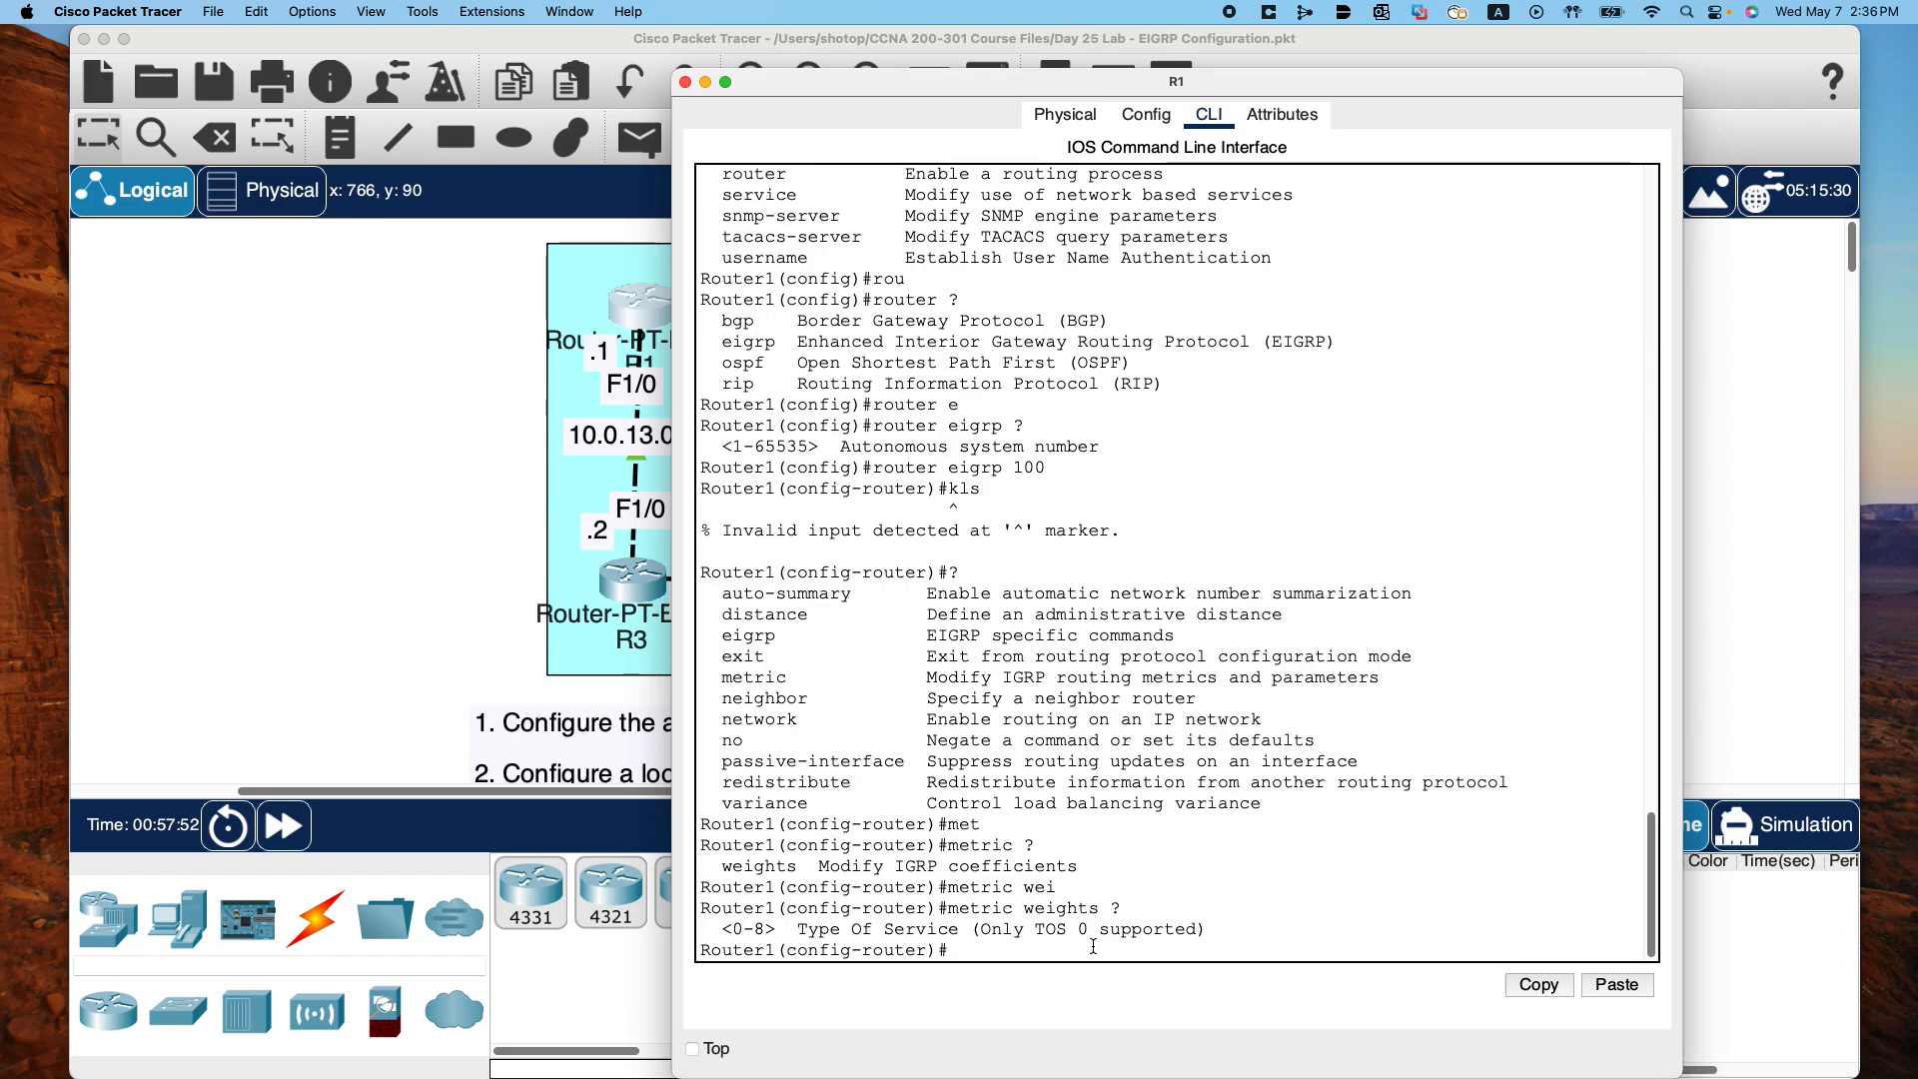
Check the context help for variance and variance 1 on Router1, and clear the command without running it
{"action": "type", "text": "ar"}
{"action": "key", "text": "Tab"}
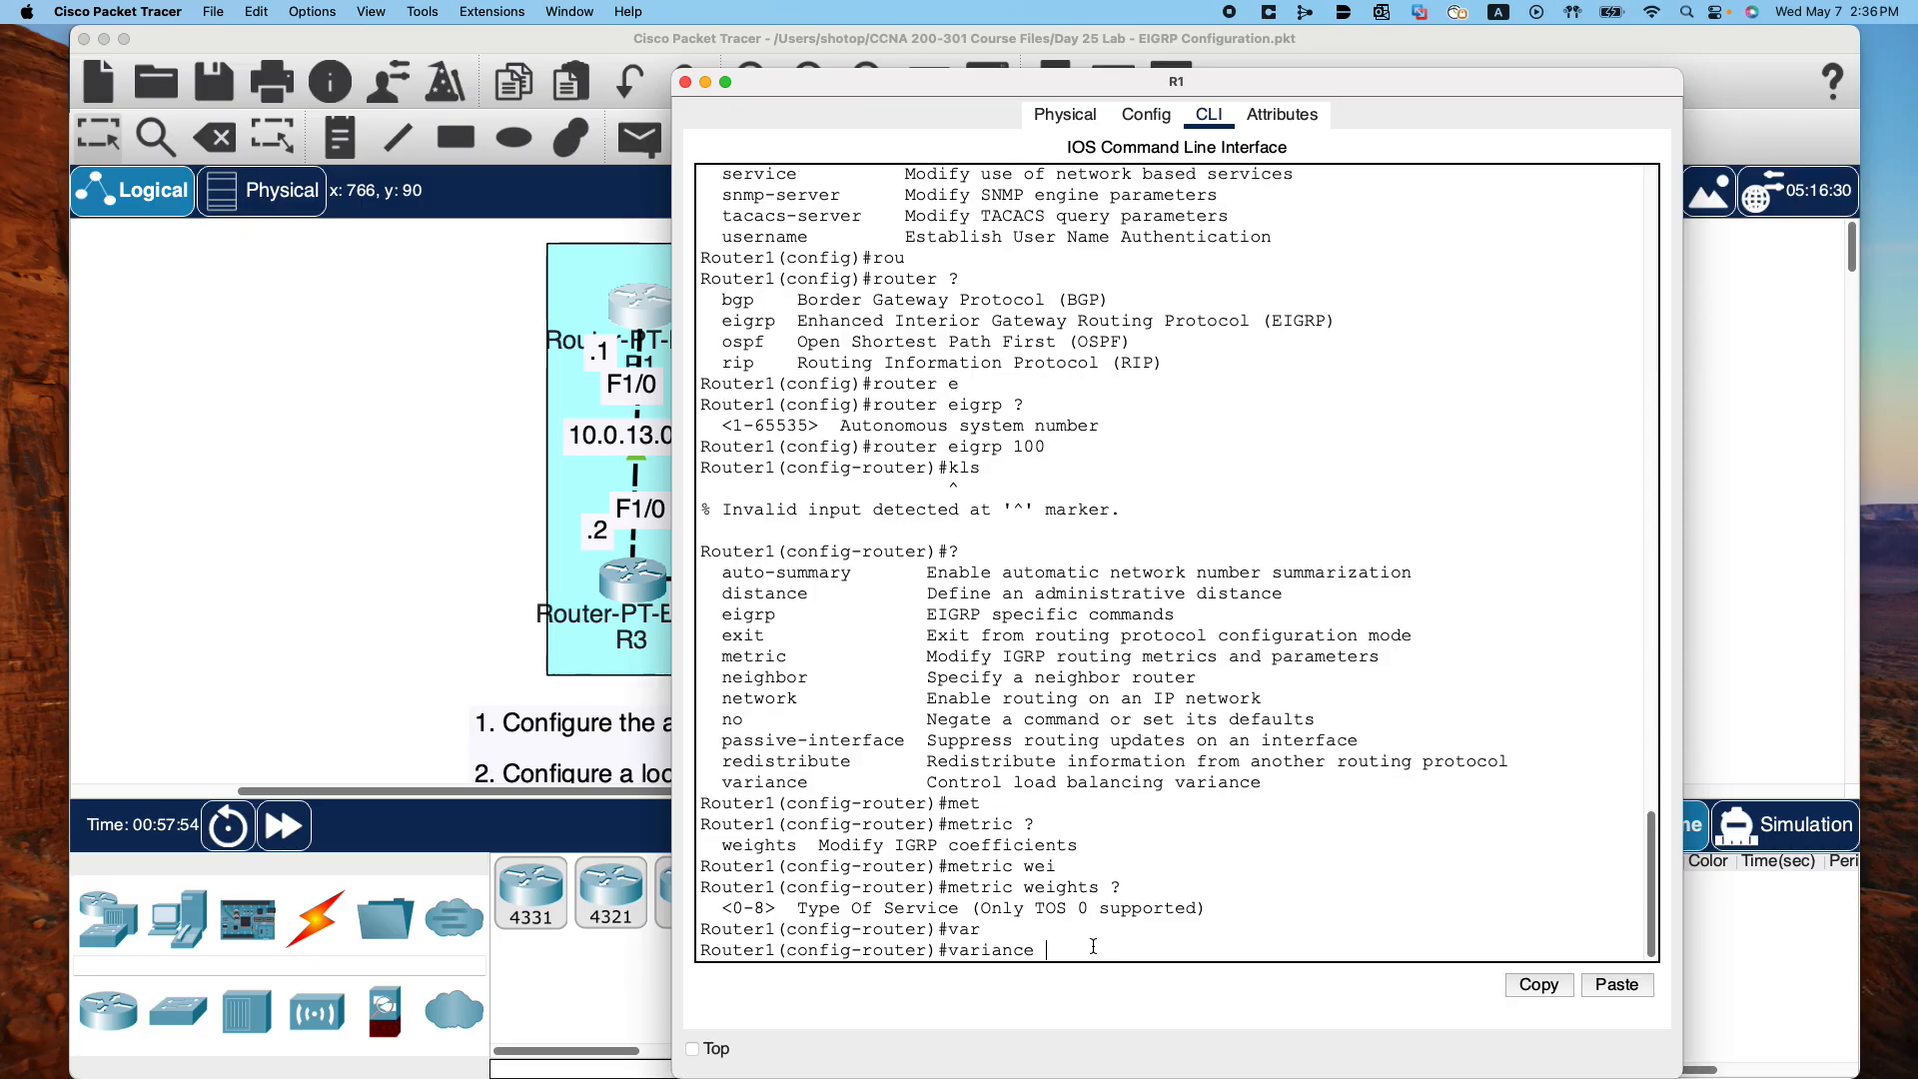
{"action": "type", "text": "?"}
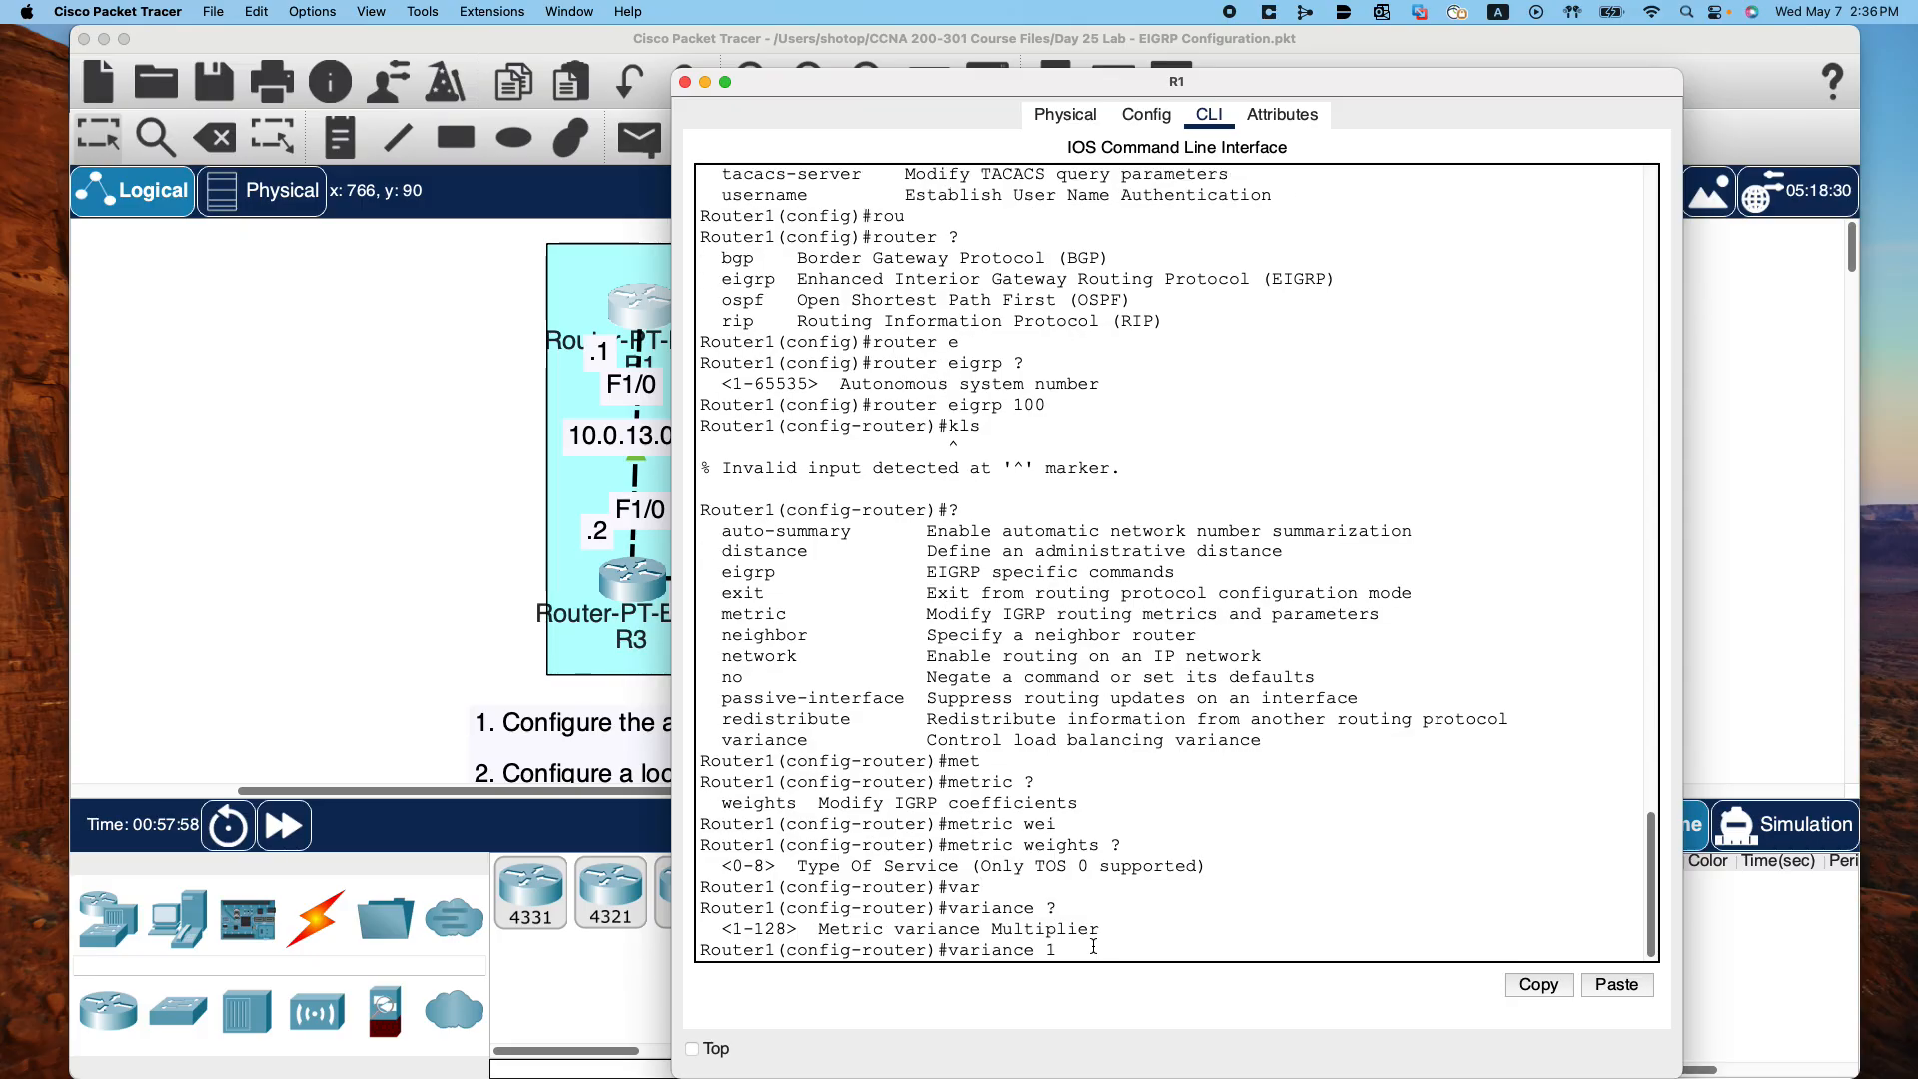
{"action": "type", "text": "1 ?"}
{"action": "key", "text": "BackSpace"}
{"action": "key", "text": "BackSpace"}
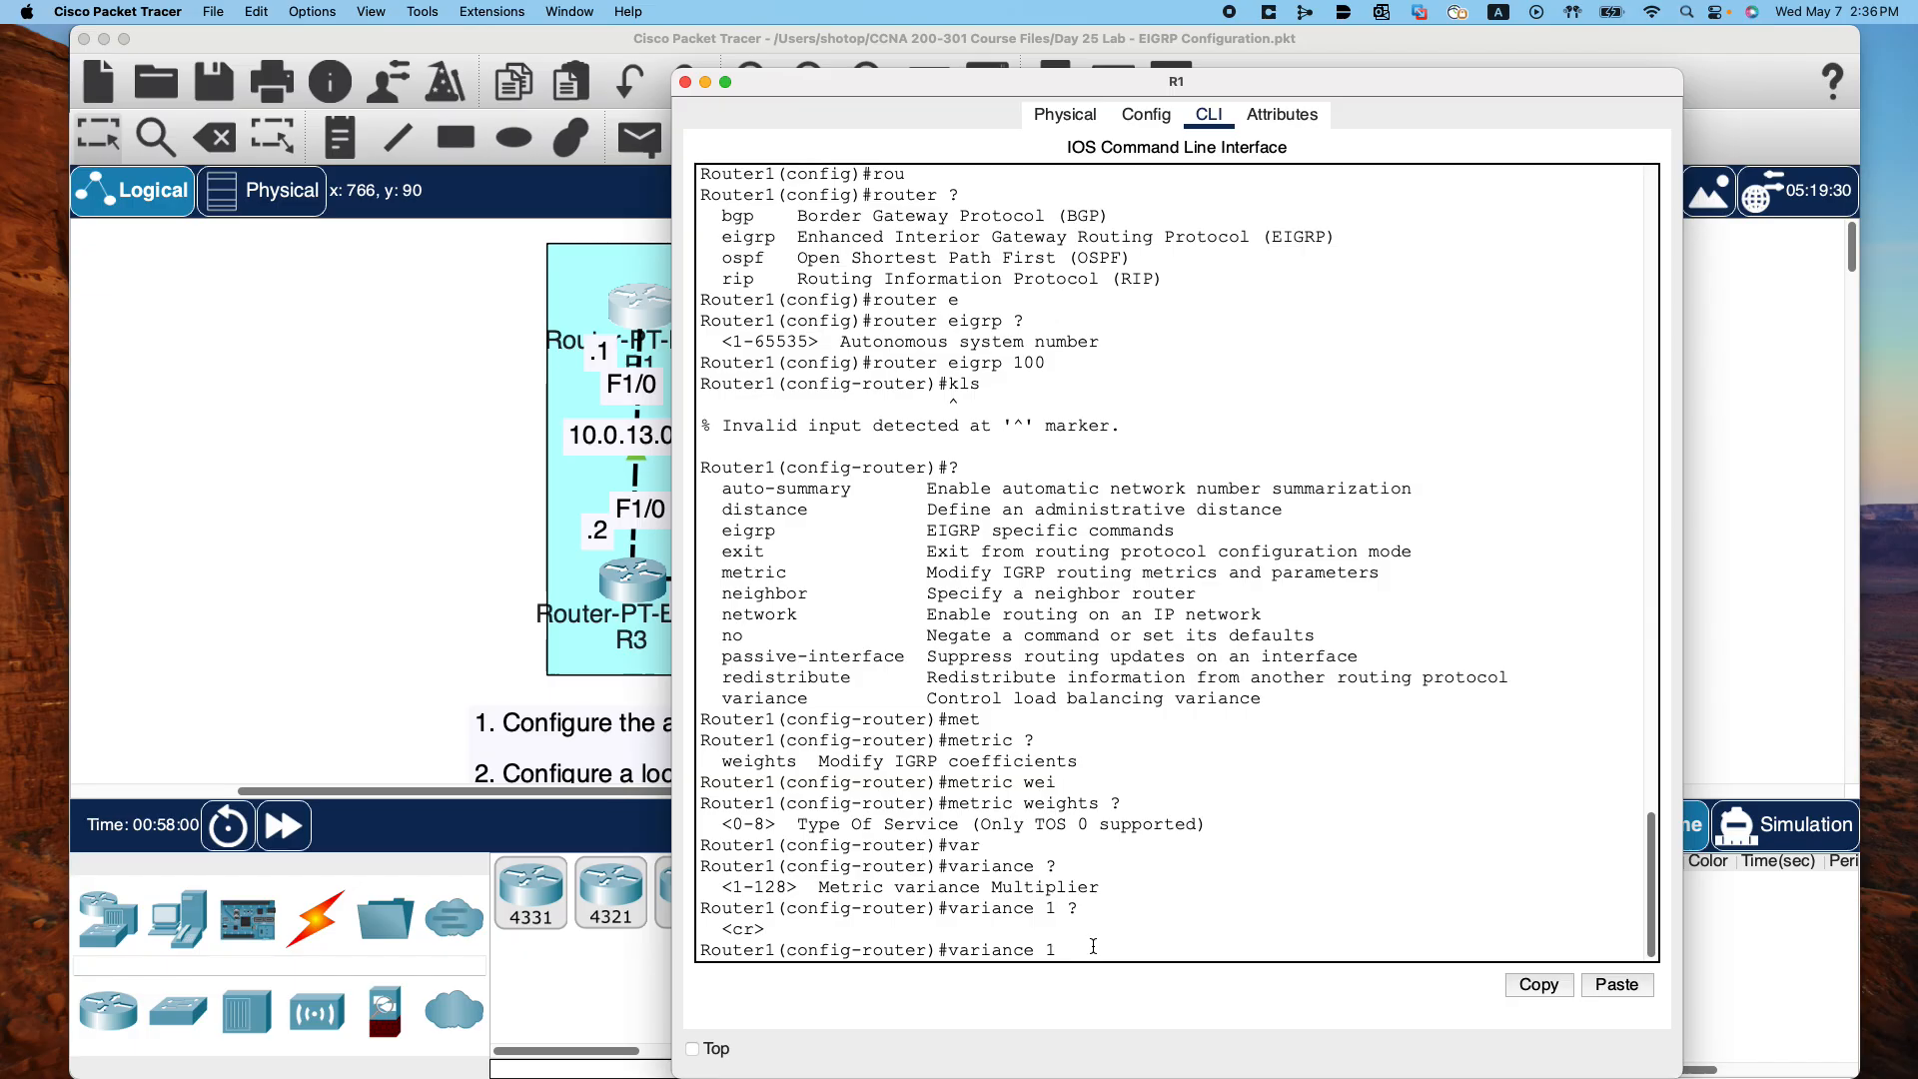
{"action": "key", "text": "BackSpace"}
{"action": "key", "text": "BackSpace"}
{"action": "key", "text": "BackSpace"}
{"action": "key", "text": "BackSpace"}
{"action": "key", "text": "BackSpace"}
{"action": "key", "text": "BackSpace"}
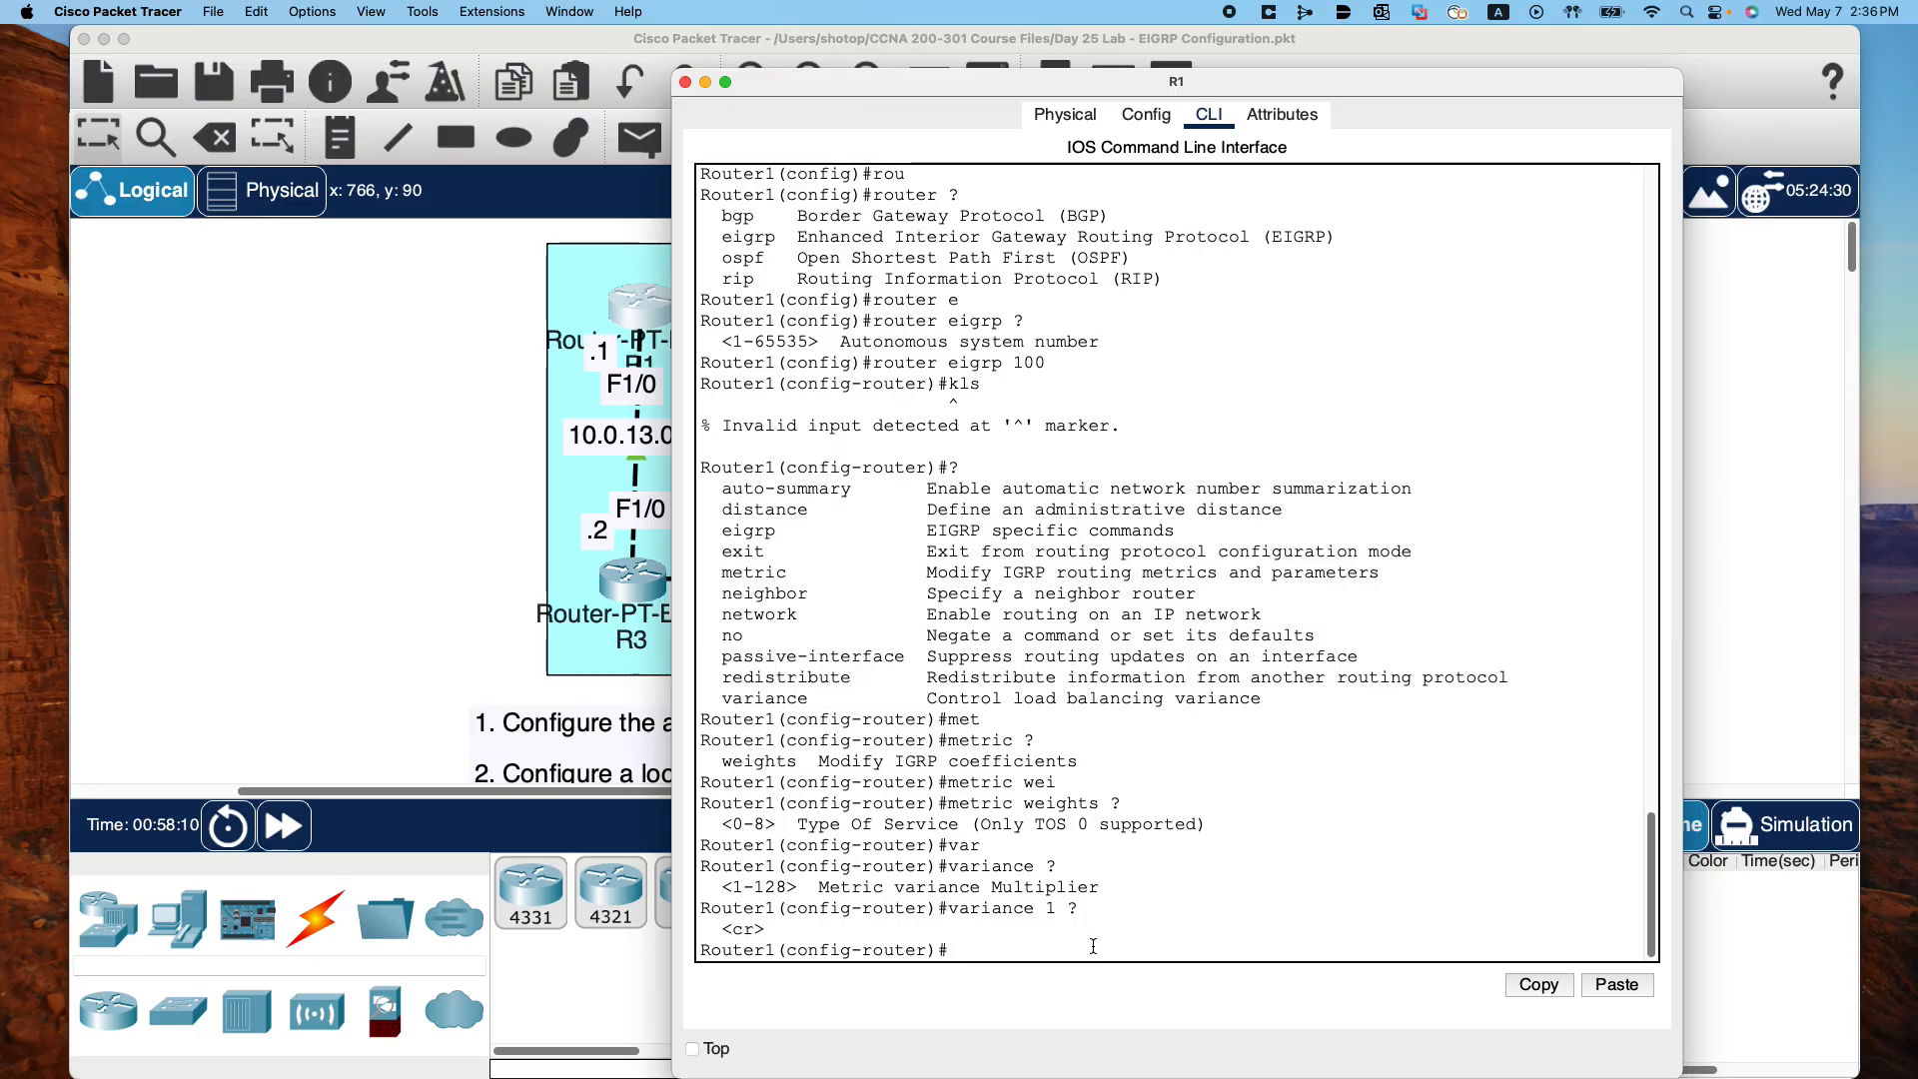
Move Router1's console aside to reread the topology and the load-balancing task for 192.168.4.0/24, and move the console back
{"action": "scroll", "coordinate": [506, 567], "scroll_direction": "down", "scroll_amount": 5}
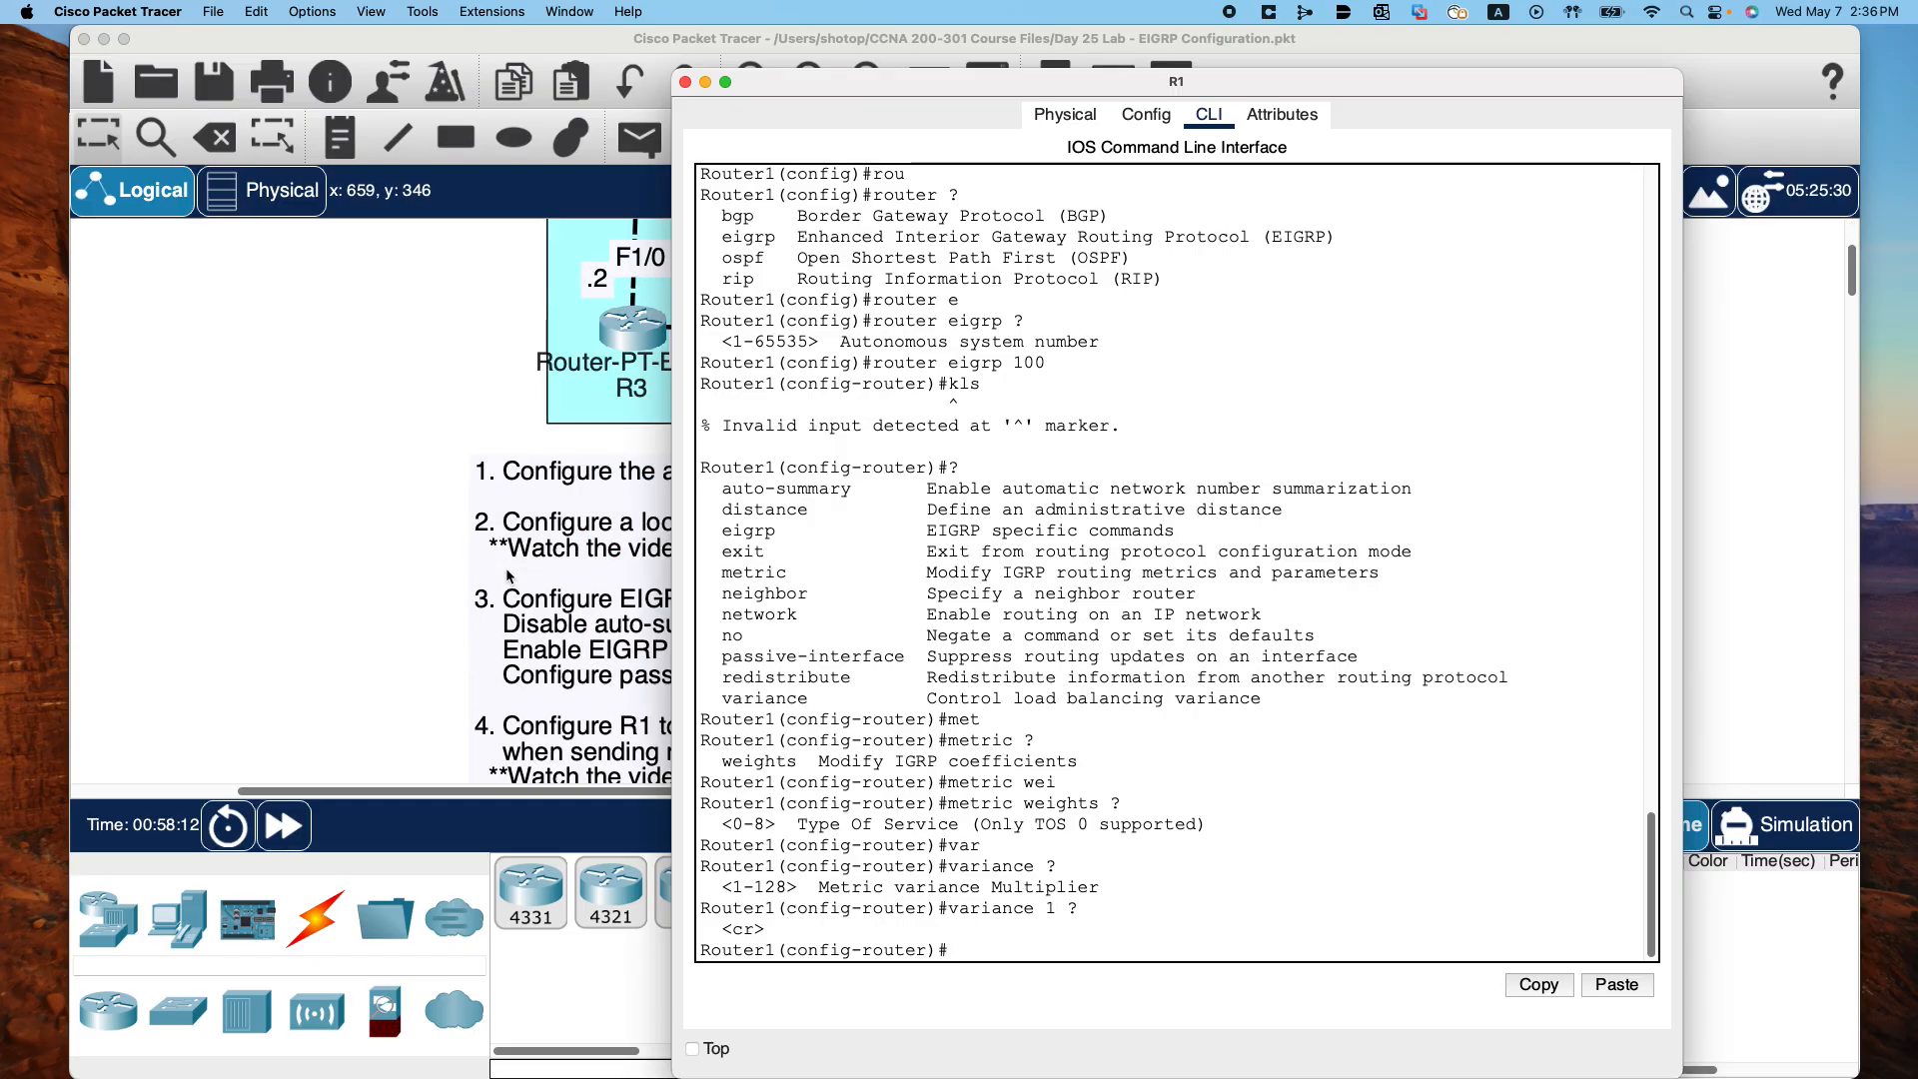
{"action": "left_click_drag", "start_coordinate": [877, 72], "coordinate": [835, 665]}
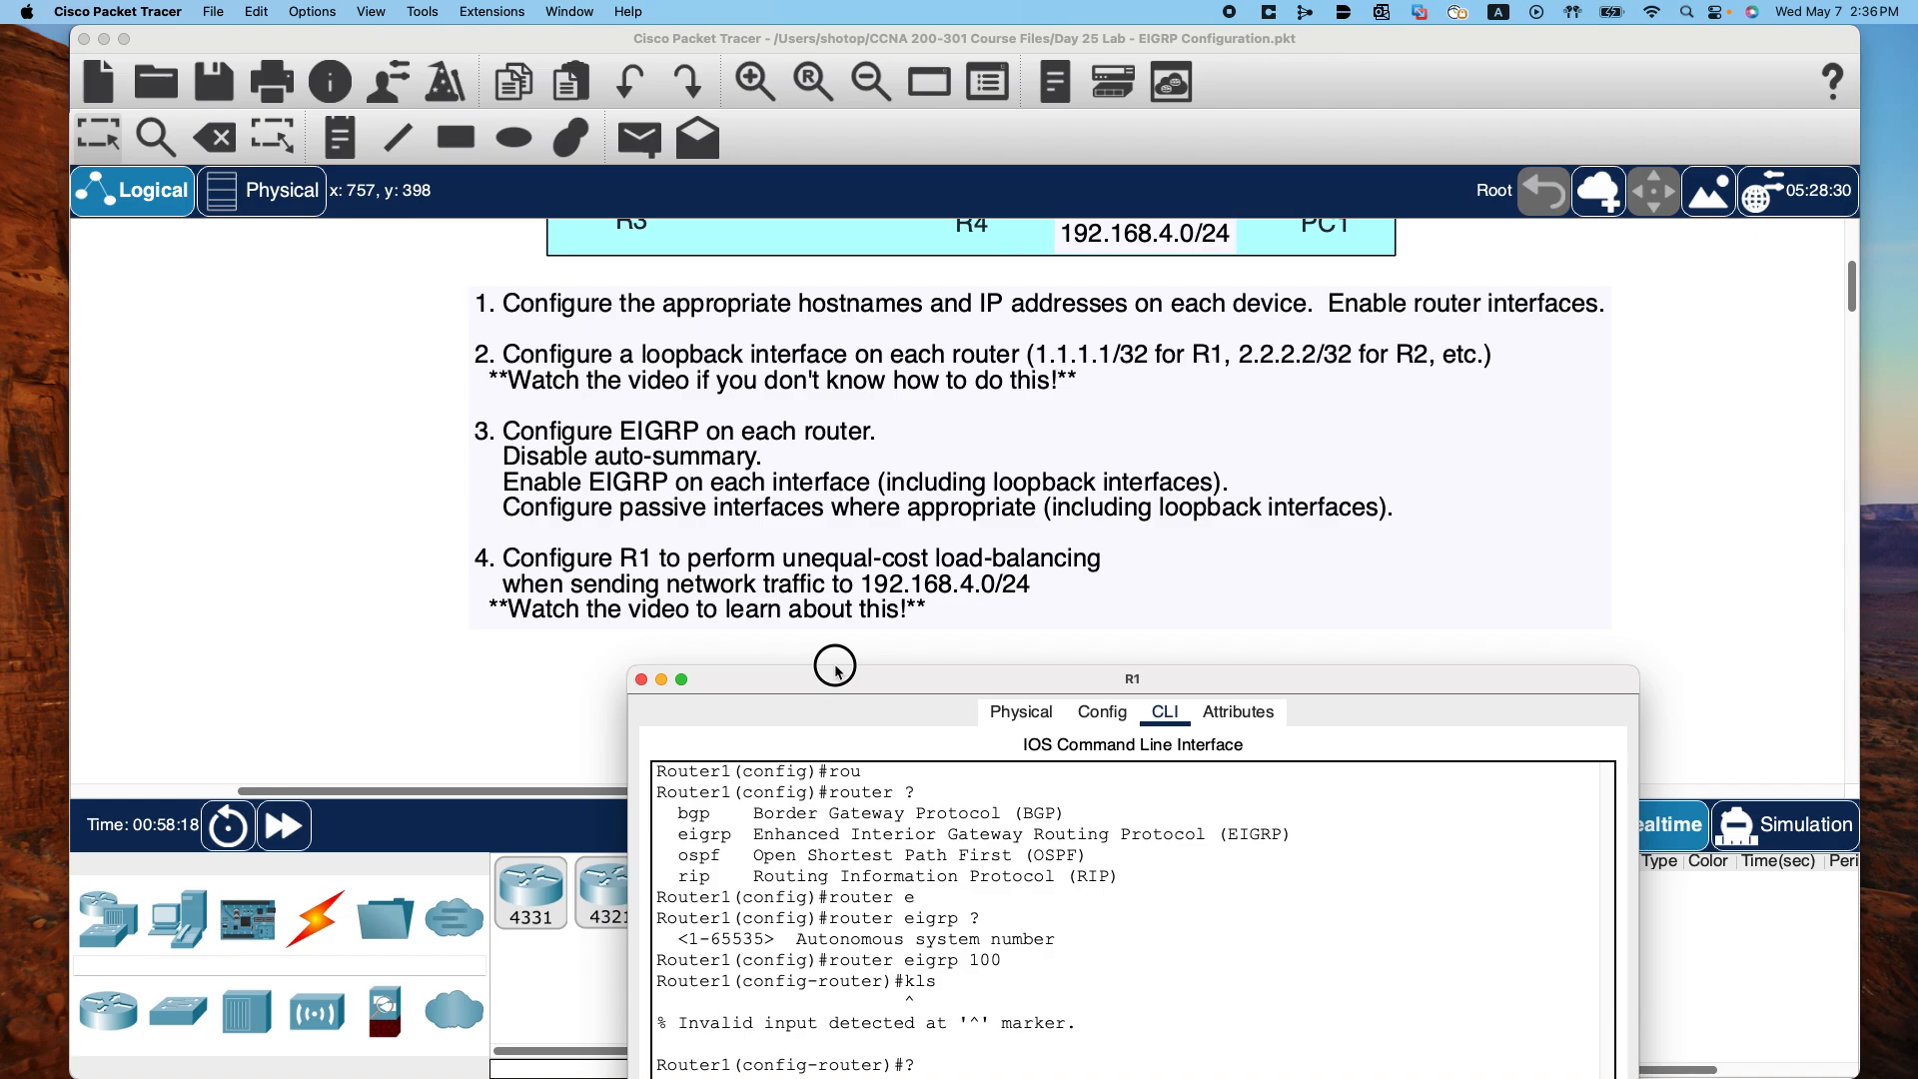
{"action": "left_click_drag", "start_coordinate": [835, 666], "coordinate": [906, 318]}
{"action": "scroll", "coordinate": [373, 496], "scroll_direction": "up", "scroll_amount": 3}
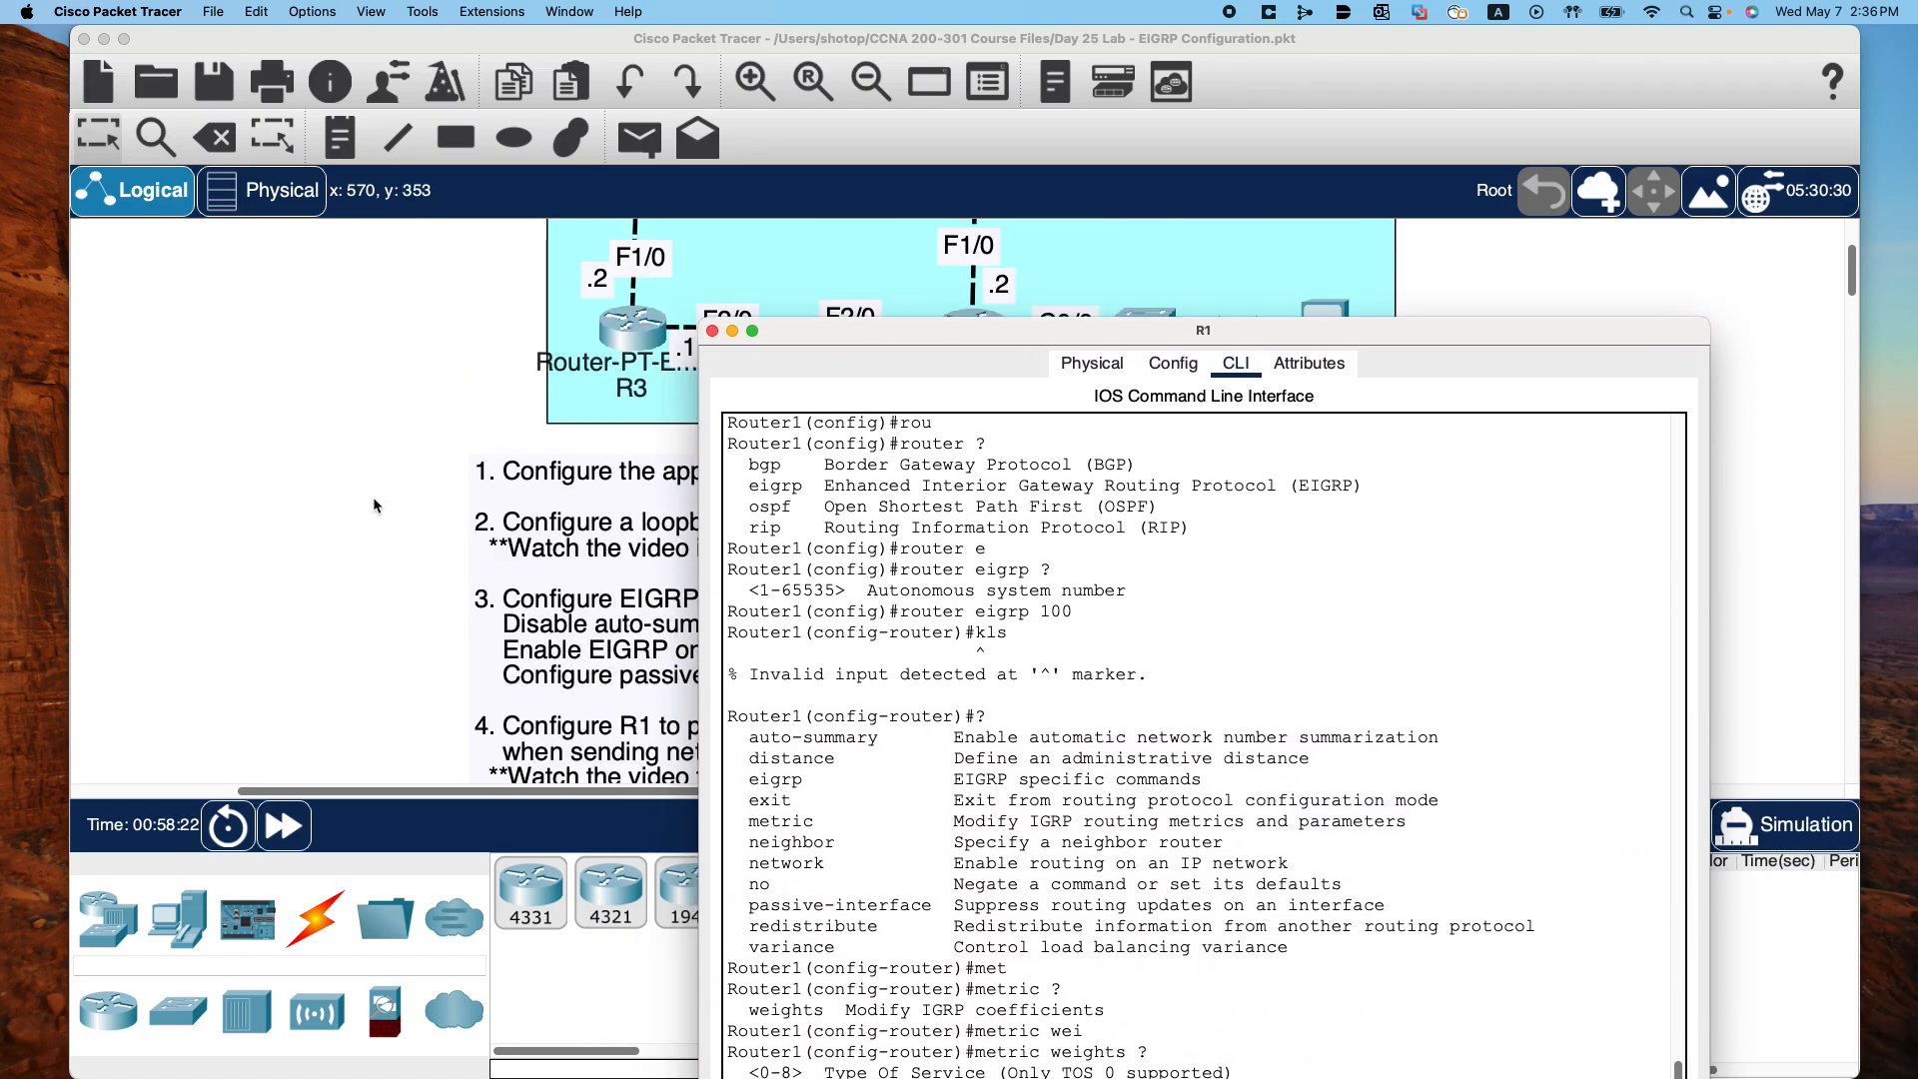
{"action": "scroll", "coordinate": [374, 495], "scroll_direction": "down", "scroll_amount": 3}
{"action": "scroll", "coordinate": [373, 496], "scroll_direction": "up", "scroll_amount": 2}
{"action": "scroll", "coordinate": [376, 496], "scroll_direction": "up", "scroll_amount": 4}
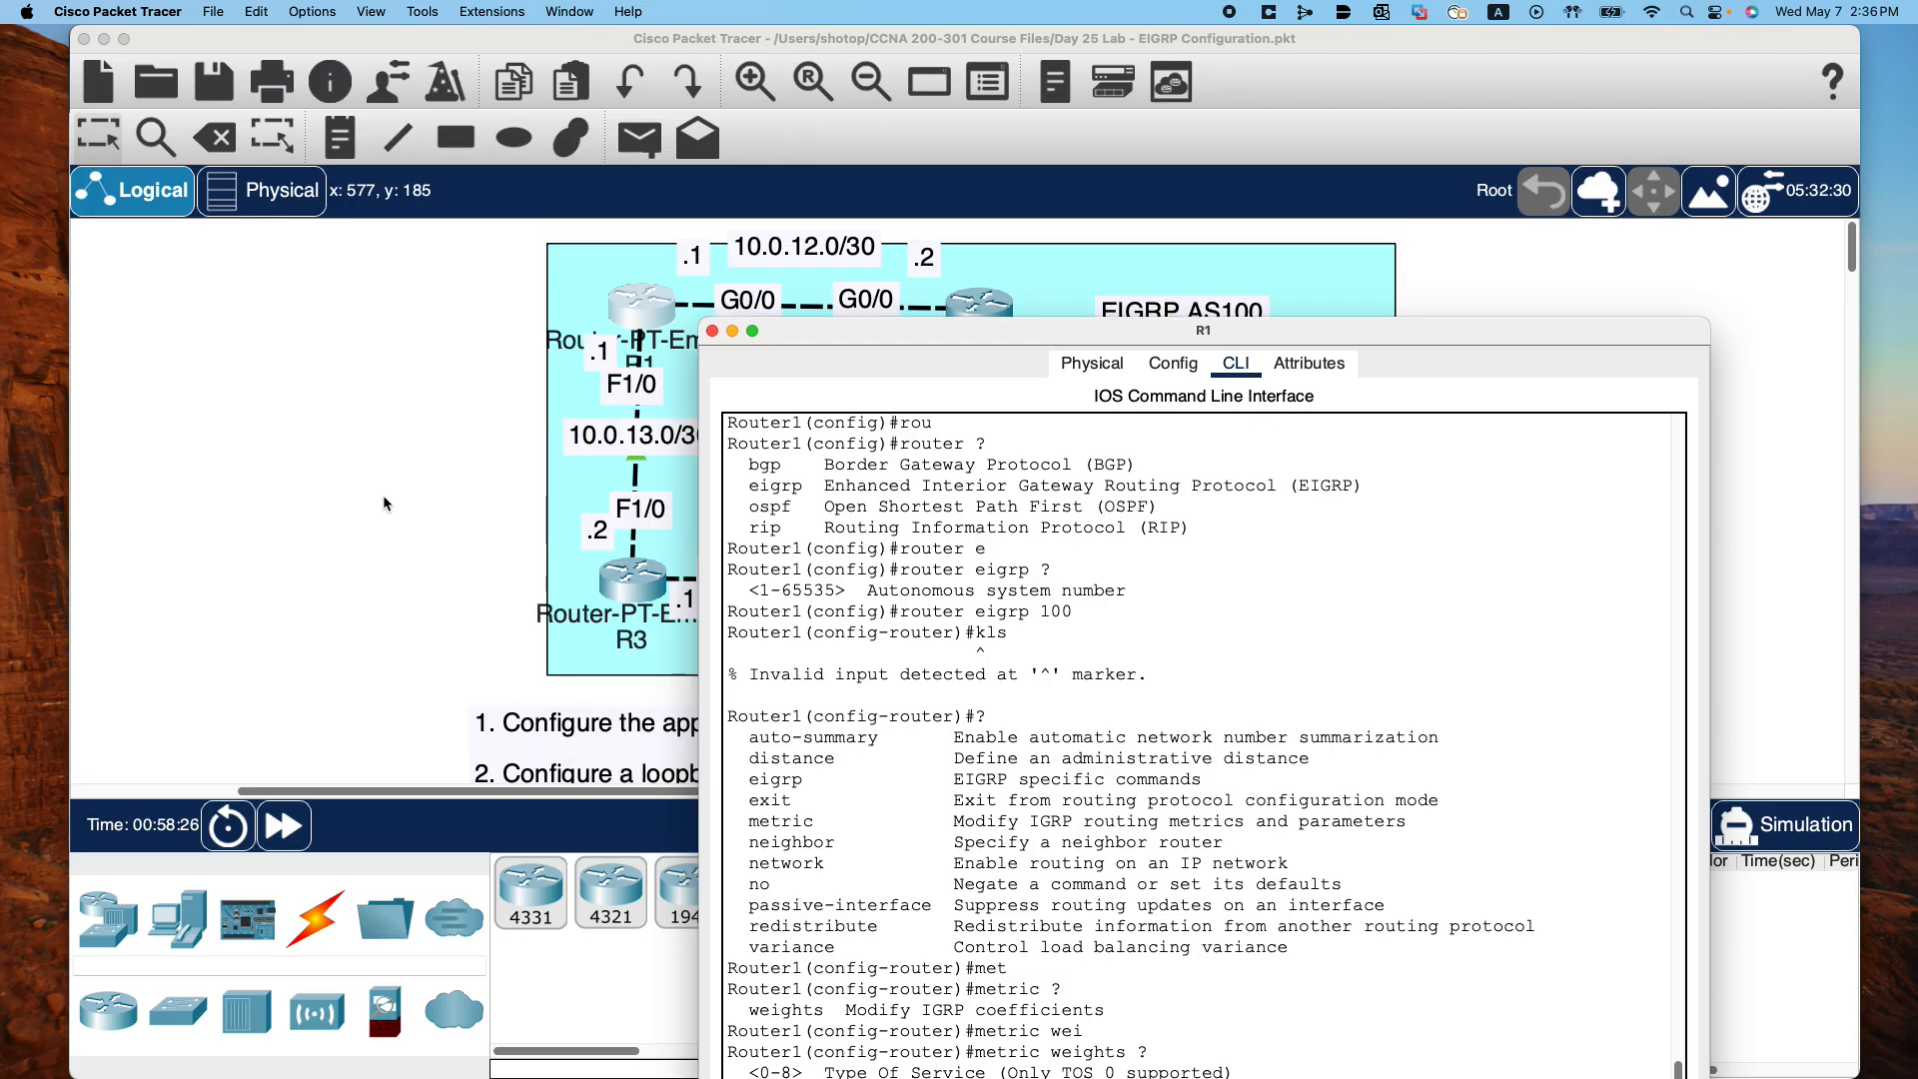
{"action": "scroll", "coordinate": [382, 495], "scroll_direction": "down", "scroll_amount": 5}
{"action": "scroll", "coordinate": [389, 494], "scroll_direction": "down", "scroll_amount": 1}
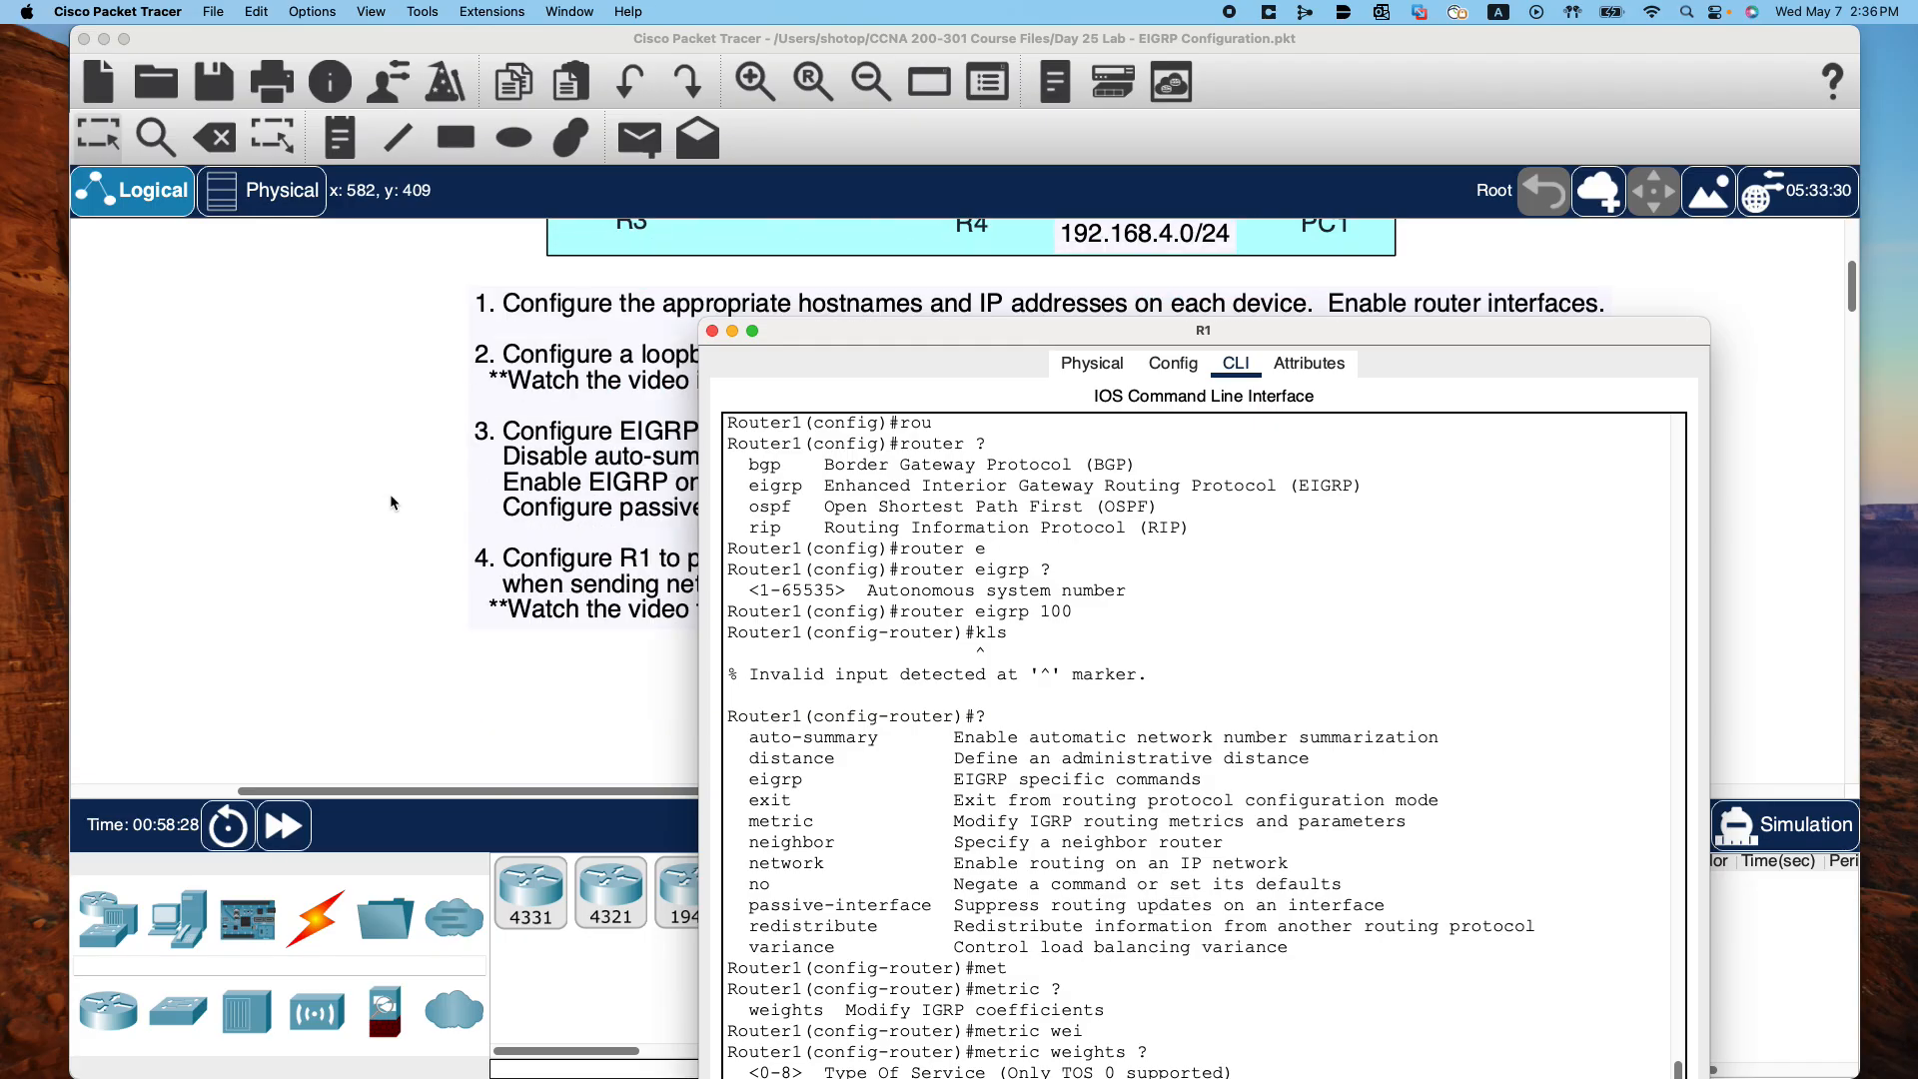
{"action": "left_click_drag", "start_coordinate": [1049, 332], "coordinate": [873, 60]}
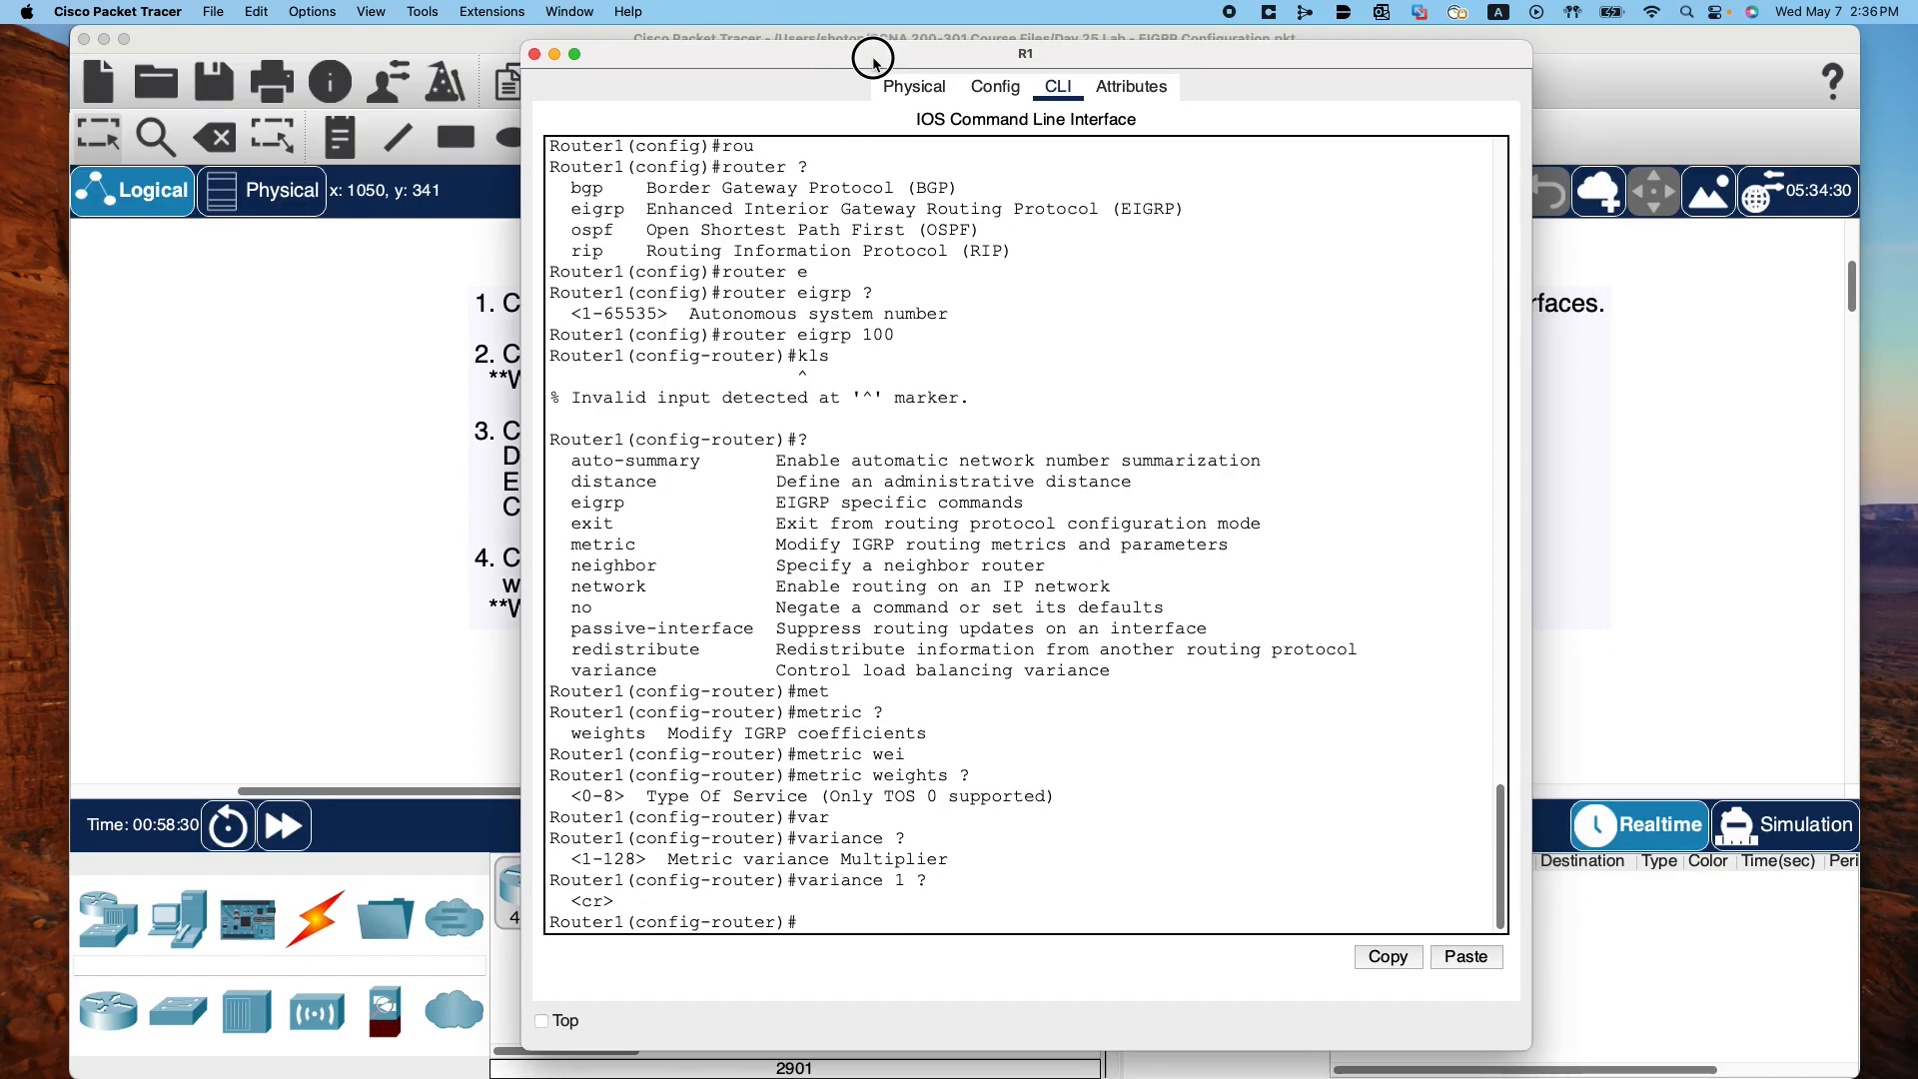